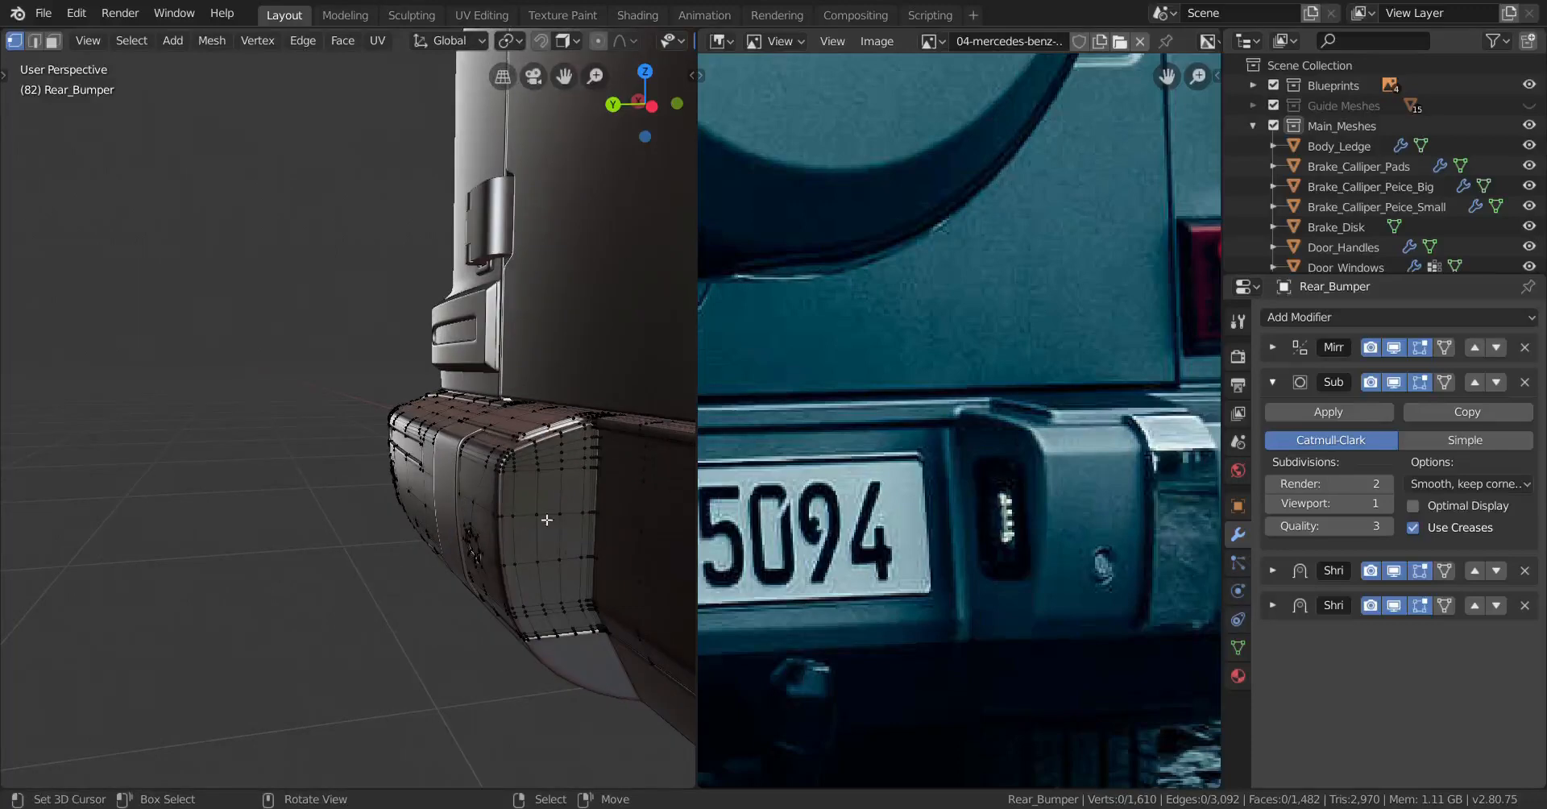
# Step: Duplicate the two-by-two patch of faces on the bumper end's inner side in place and separate it into its own object
pyautogui.click(547, 520)
pyautogui.keyDown('ctrl'); pyautogui.click(569, 560); pyautogui.keyUp('ctrl')
pyautogui.press('KP_Decimal')
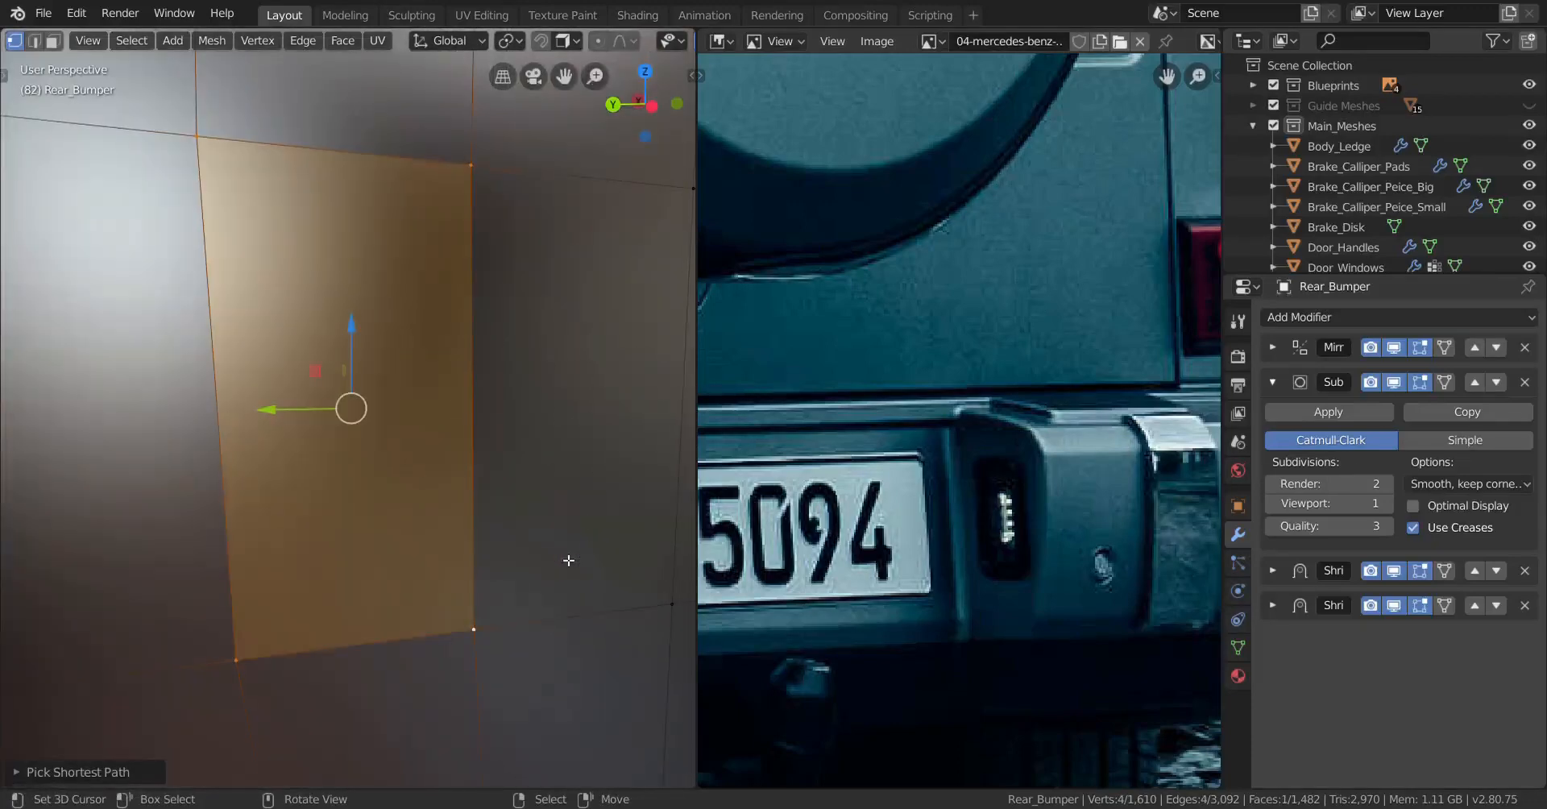
pyautogui.scroll(-8, 569, 560)
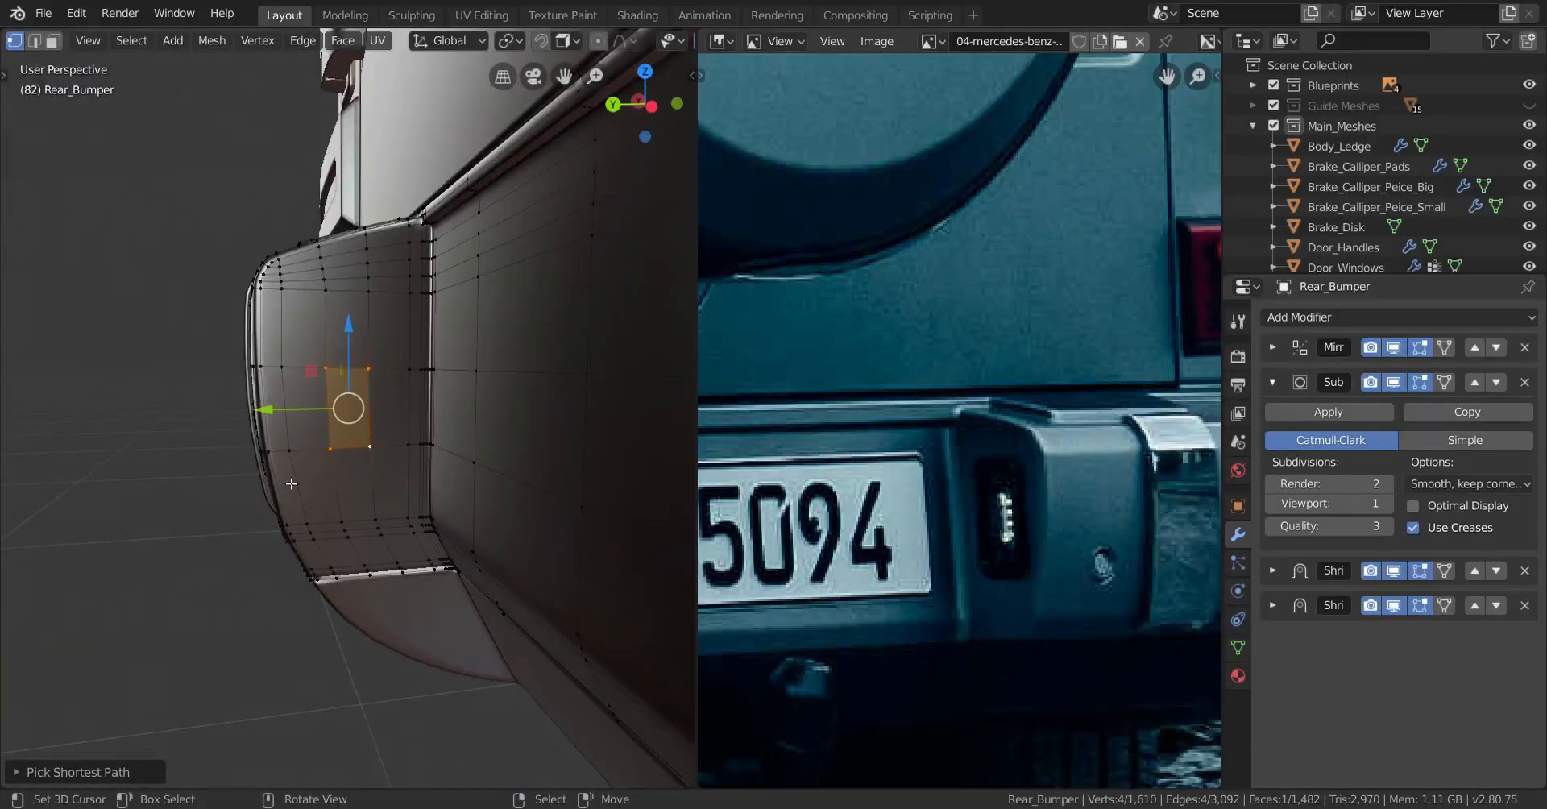
pyautogui.scroll(2, 338, 387)
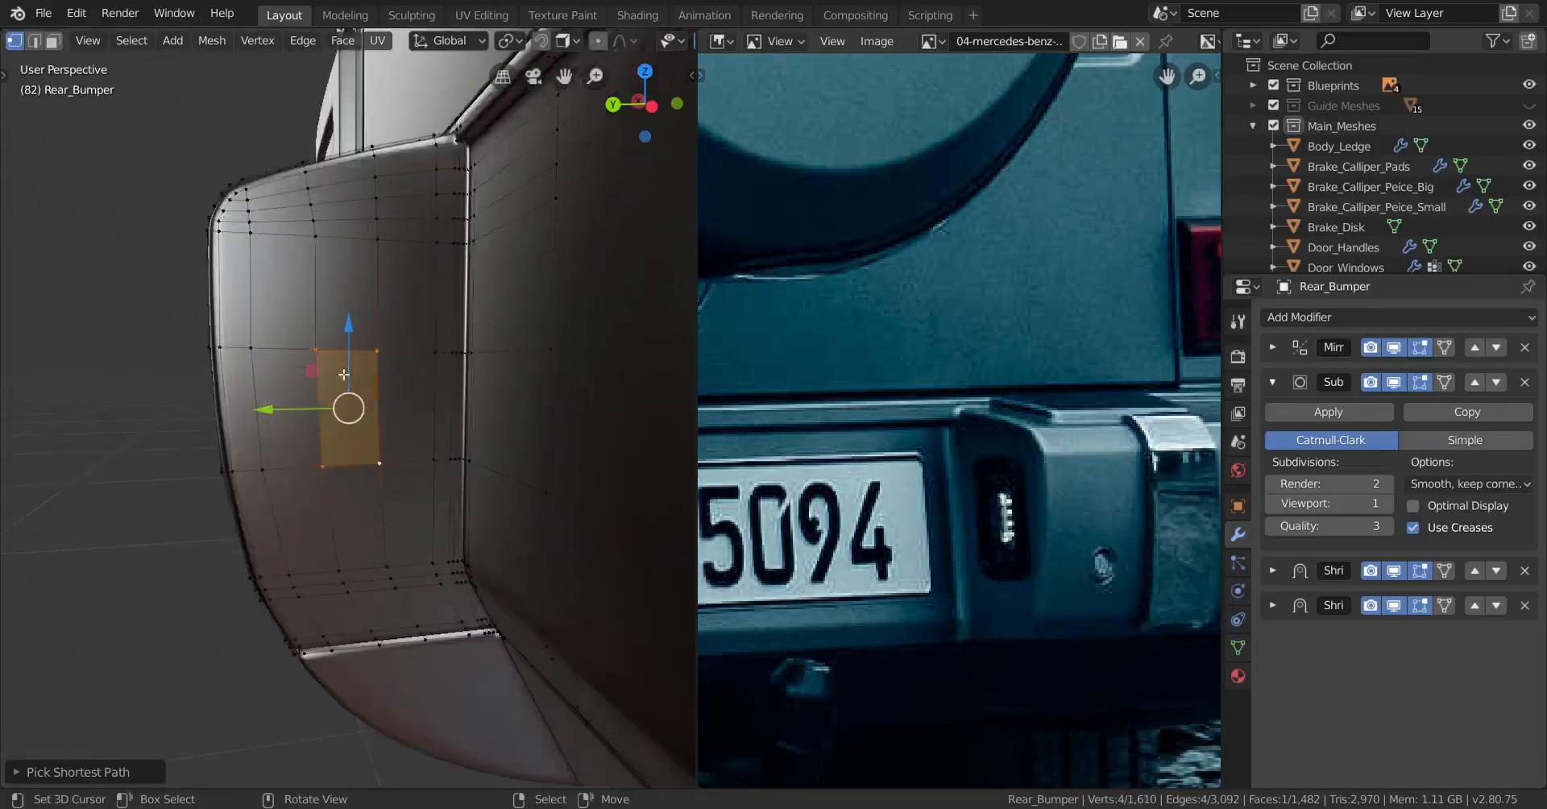
pyautogui.rightClick(318, 310)
pyautogui.keyDown('ctrl'); pyautogui.rightClick(427, 506); pyautogui.keyUp('ctrl')
pyautogui.keyDown('shift'); pyautogui.moveTo(448, 423); pyautogui.dragTo(434, 459, button='middle'); pyautogui.keyUp('shift')
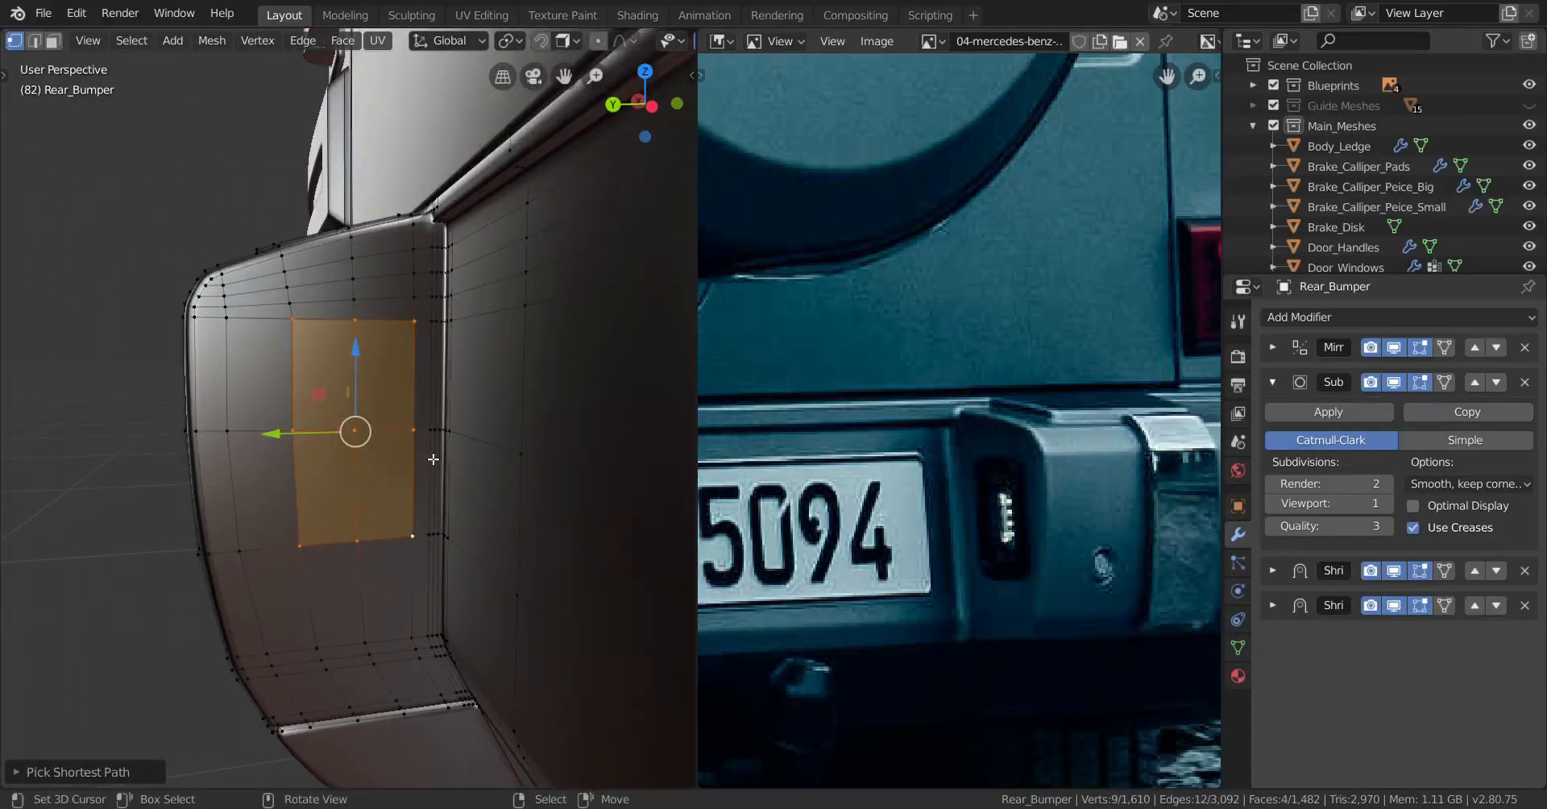
pyautogui.hotkey('shift', 'd')
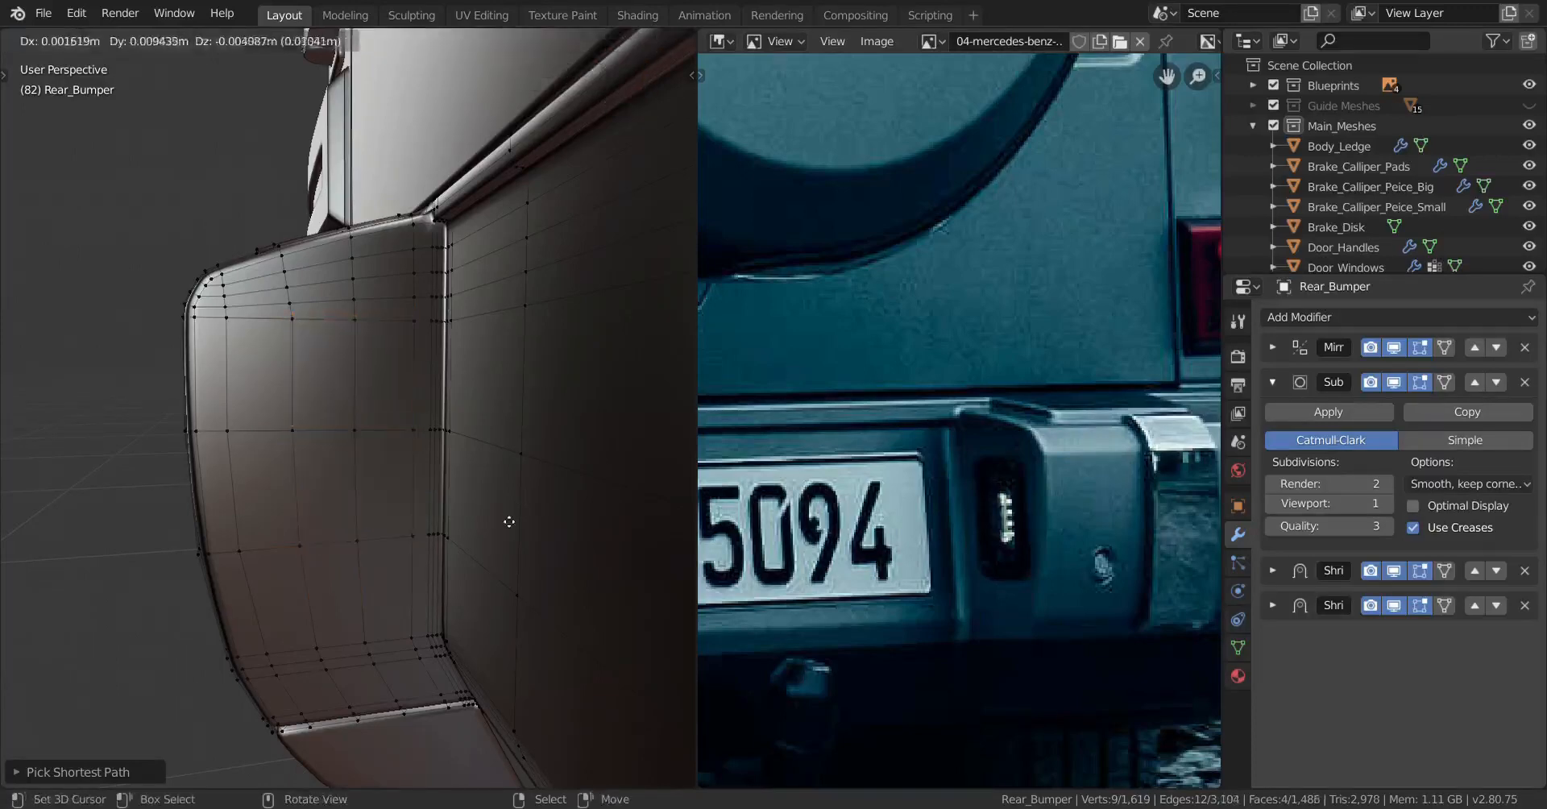
pyautogui.rightClick(551, 556)
pyautogui.press('p')
pyautogui.click(521, 539)
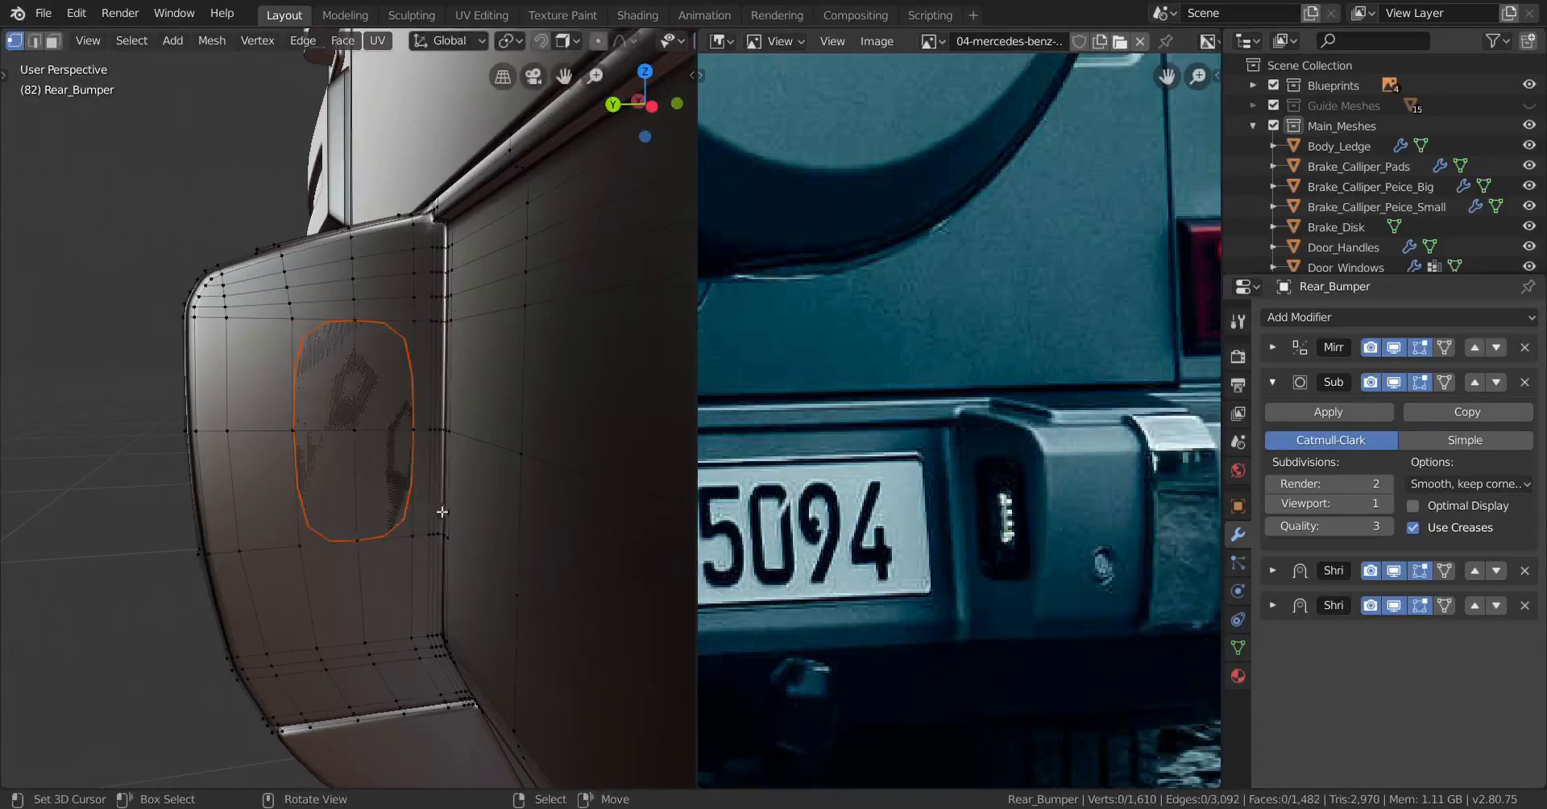
# Step: Edit the separated patch and straighten its rearmost vertical edge loop by scaling it to 0 along Y
pyautogui.press('Tab')
pyautogui.rightClick(354, 428)
pyautogui.scroll(3, 363, 515)
pyautogui.press('Tab')
pyautogui.moveTo(334, 467); pyautogui.dragTo(301, 442, button='middle')
pyautogui.keyDown('alt'); pyautogui.rightClick(271, 355); pyautogui.keyUp('alt')
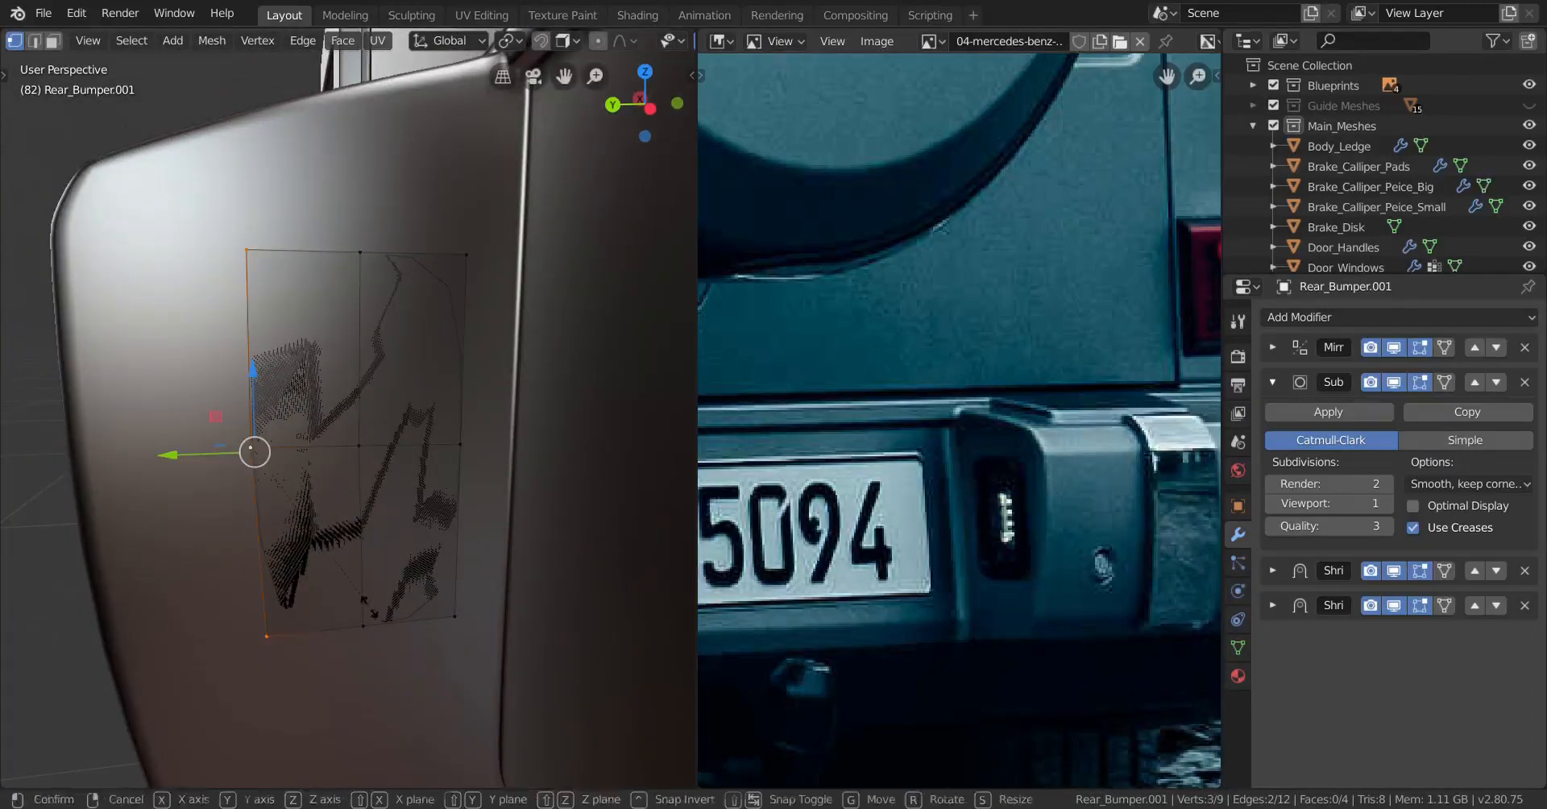
pyautogui.press('s')
pyautogui.press('y')
pyautogui.press('0')
pyautogui.press('Return')
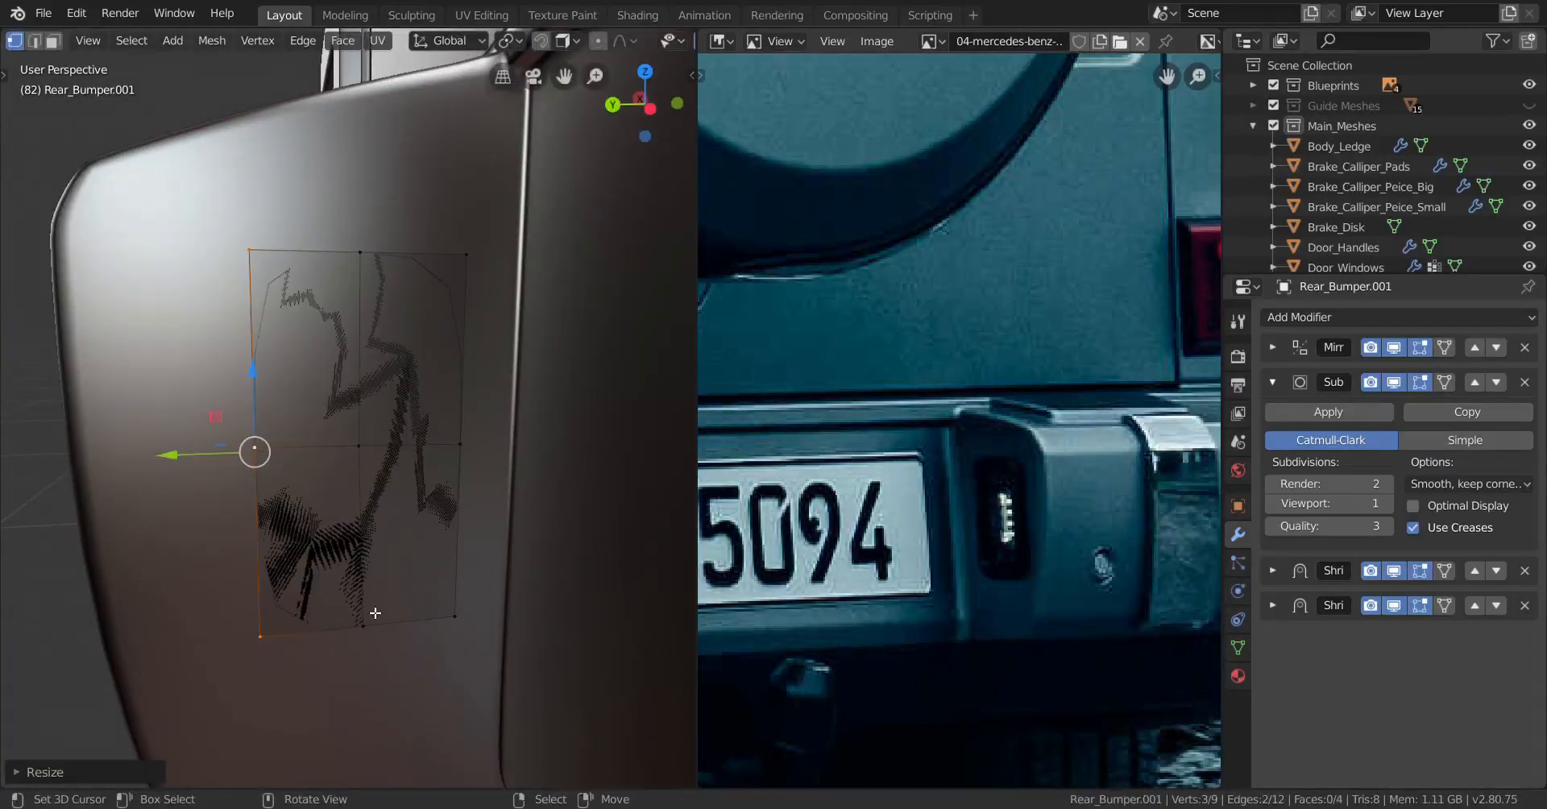
# Step: Straighten the patch's vertical edge loop nearest the car body by scaling it to 0 along Y
pyautogui.keyDown('alt'); pyautogui.rightClick(456, 442); pyautogui.keyUp('alt')
pyautogui.press('s')
pyautogui.press('y')
pyautogui.press('0')
pyautogui.press('Return')
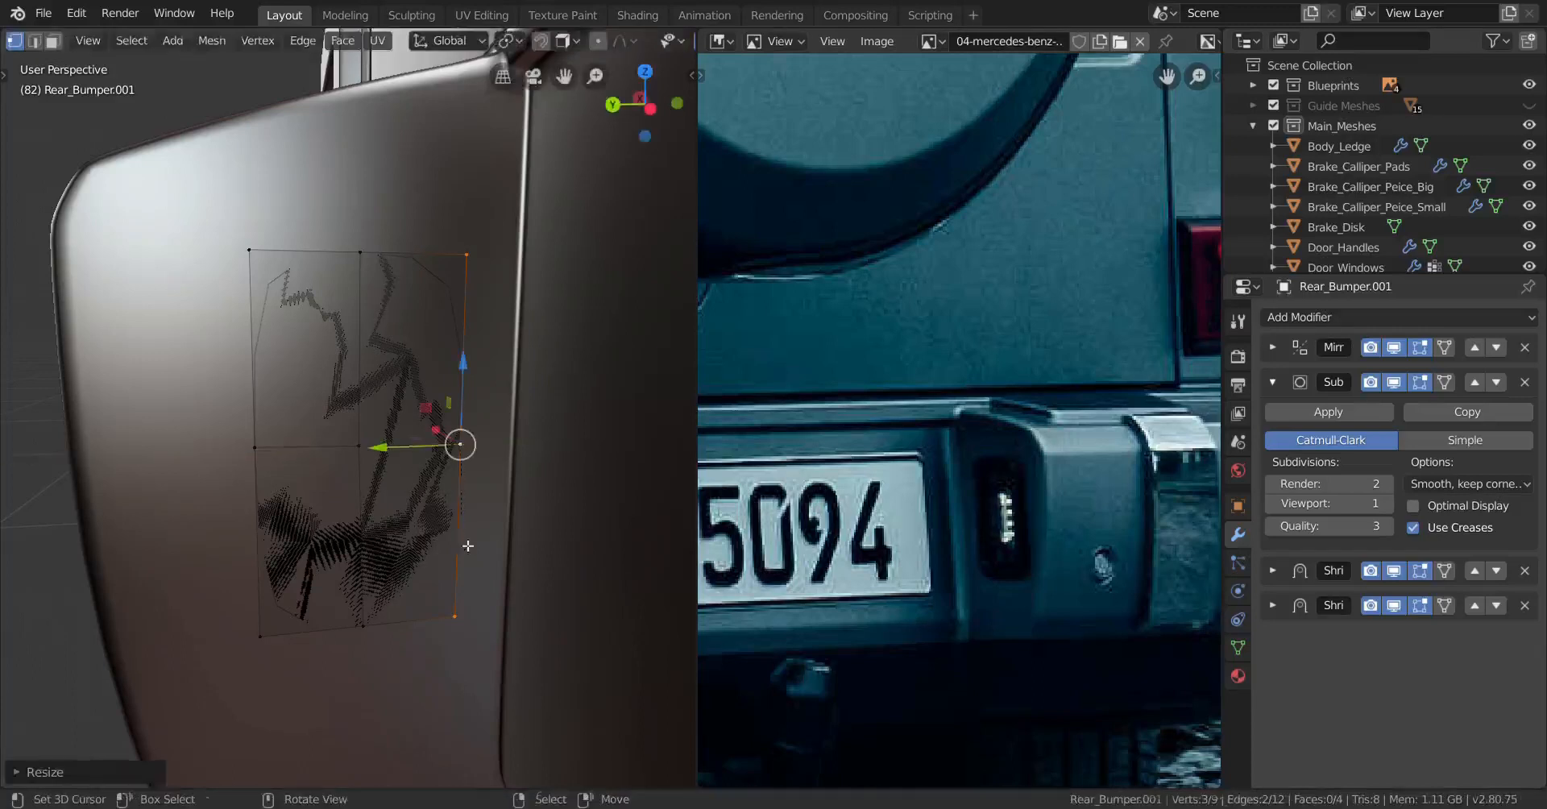
# Step: Level the patch's upper and lower edge loops by scaling each to 0 along Z
pyautogui.keyDown('alt'); pyautogui.rightClick(427, 255); pyautogui.keyUp('alt')
pyautogui.press('s')
pyautogui.press('z')
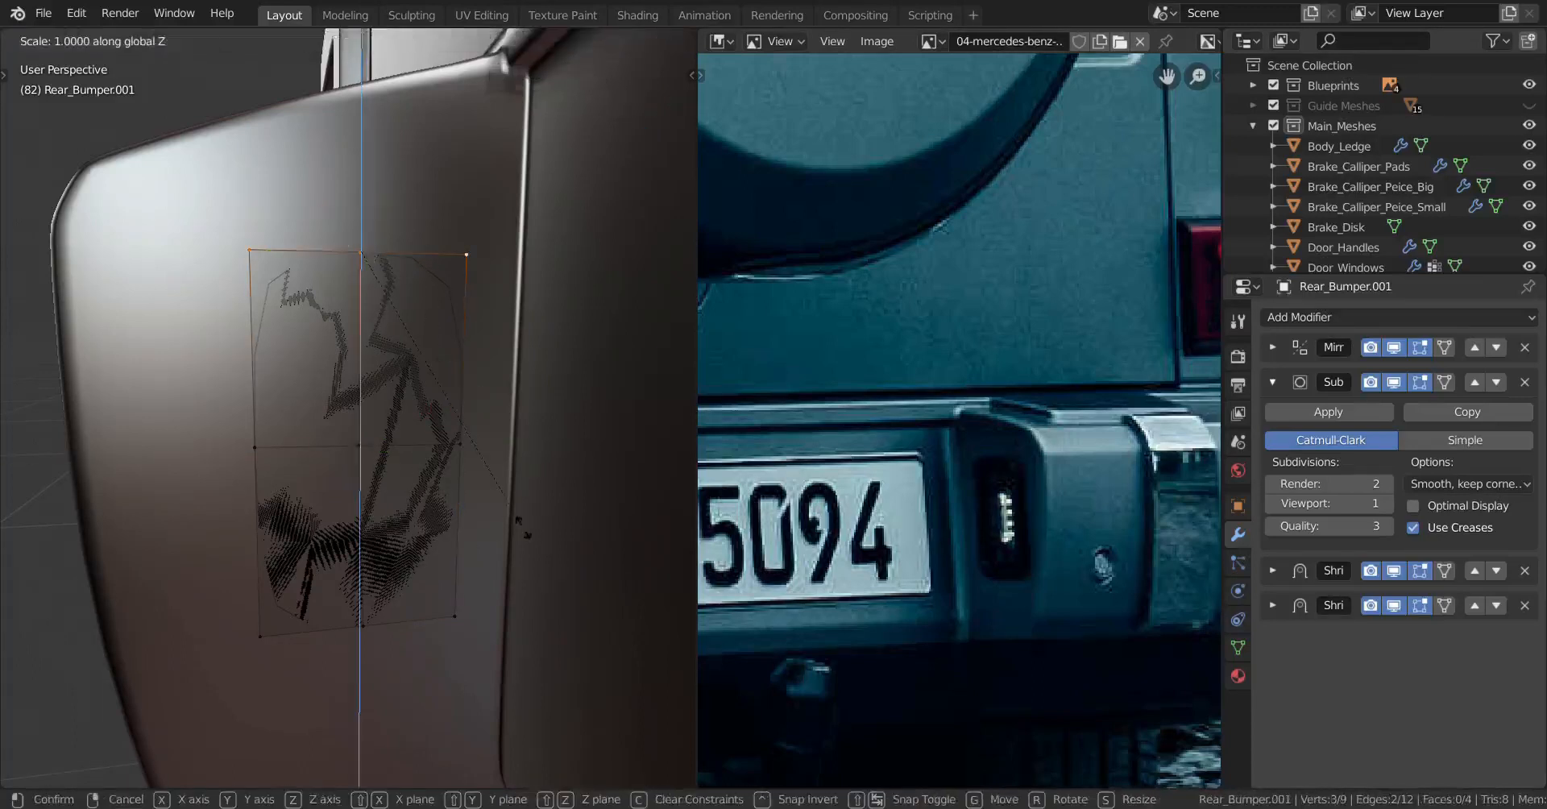
pyautogui.press('0')
pyautogui.press('Return')
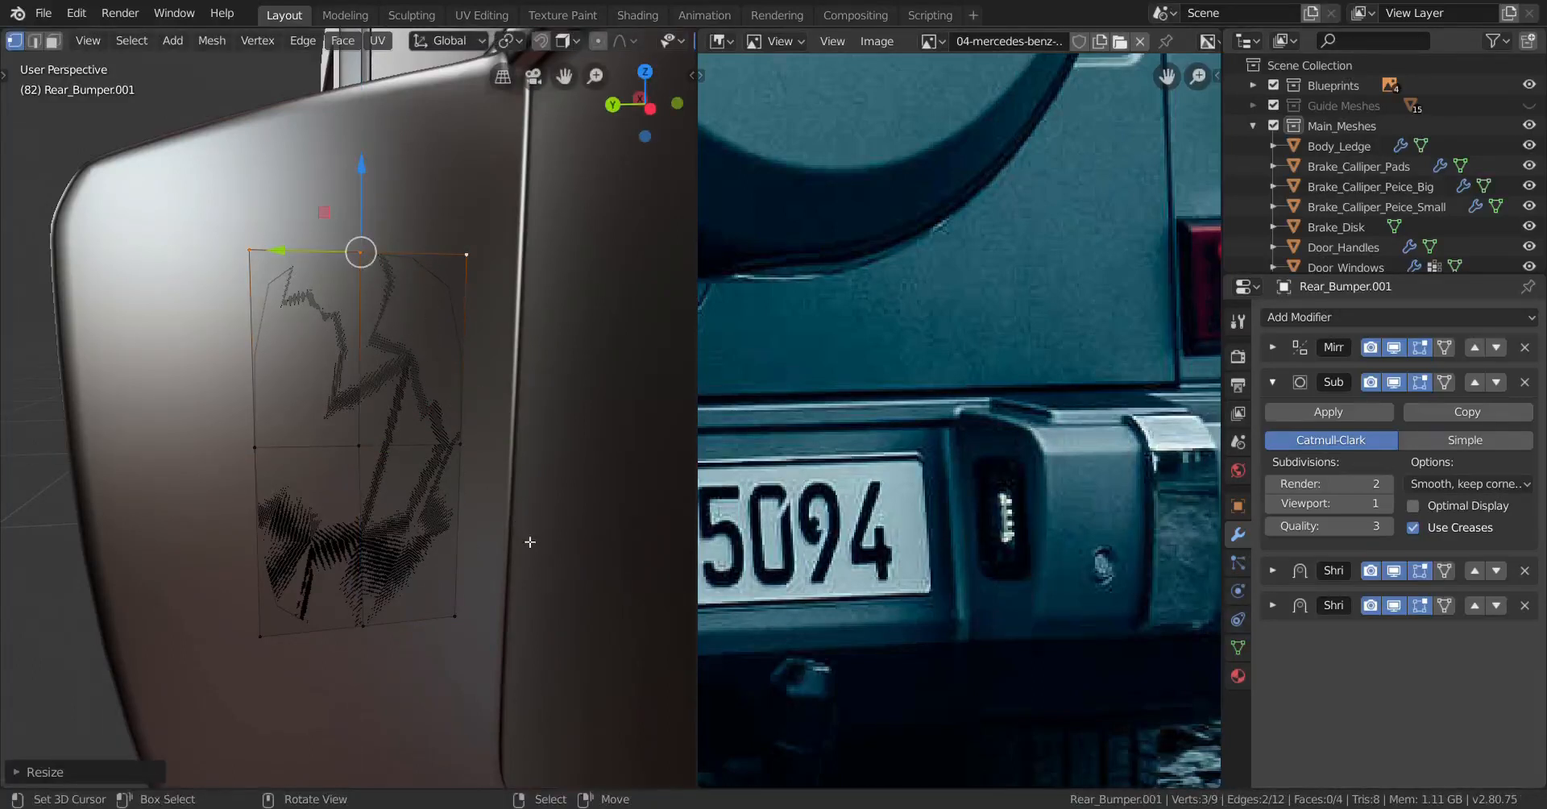
pyautogui.keyDown('alt'); pyautogui.rightClick(445, 618); pyautogui.keyUp('alt')
pyautogui.press('s')
pyautogui.press('z')
pyautogui.press('0')
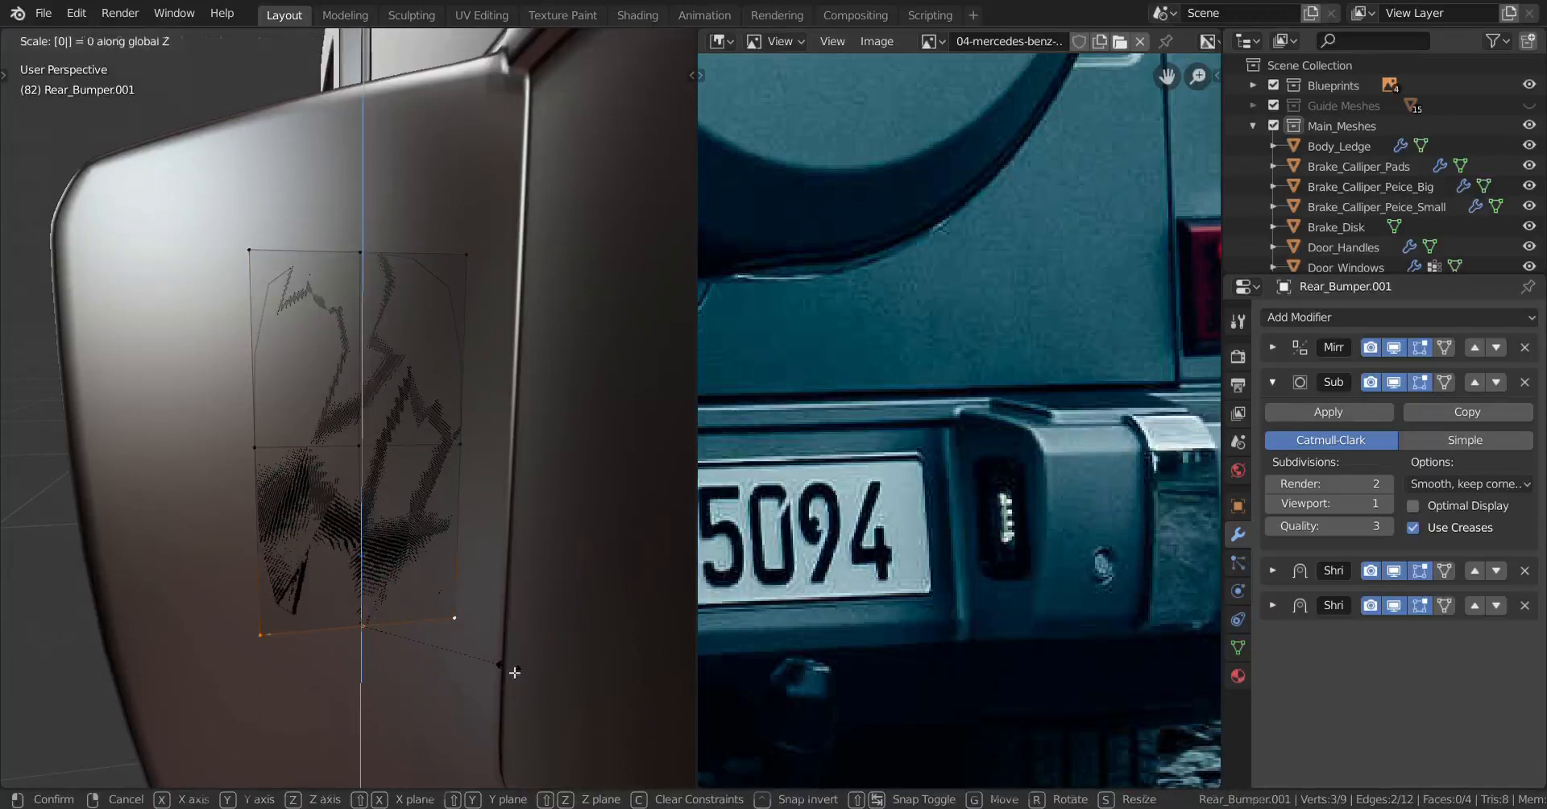
pyautogui.press('Return')
# Step: Dissolve the patch's horizontal and vertical middle edges to leave a single rectangular face
pyautogui.keyDown('alt'); pyautogui.rightClick(419, 453); pyautogui.keyUp('alt')
pyautogui.press('x')
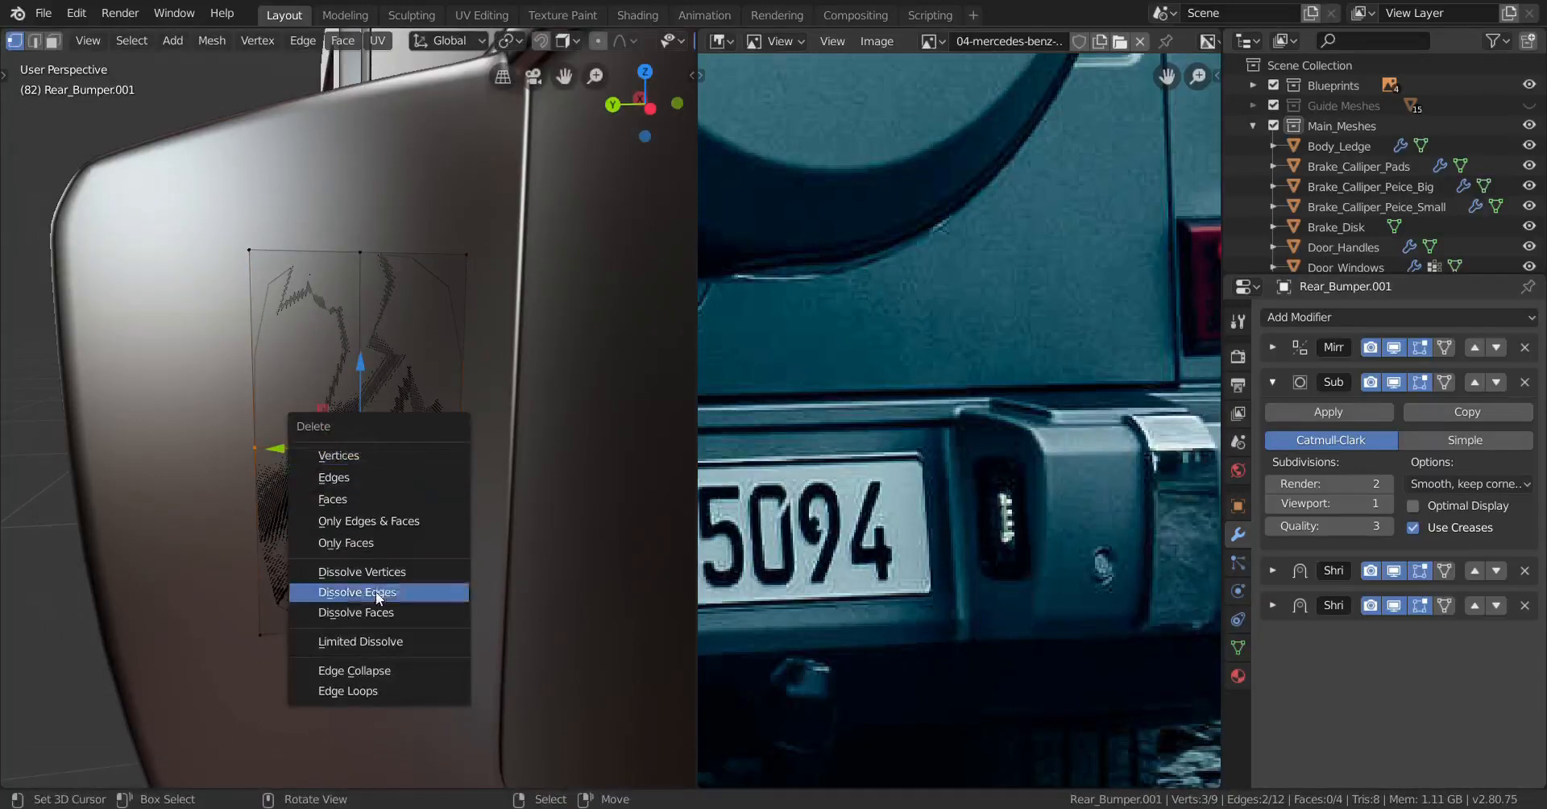
pyautogui.click(378, 592)
pyautogui.press('x')
pyautogui.click(473, 508)
pyautogui.moveTo(401, 531); pyautogui.dragTo(434, 537, button='middle')
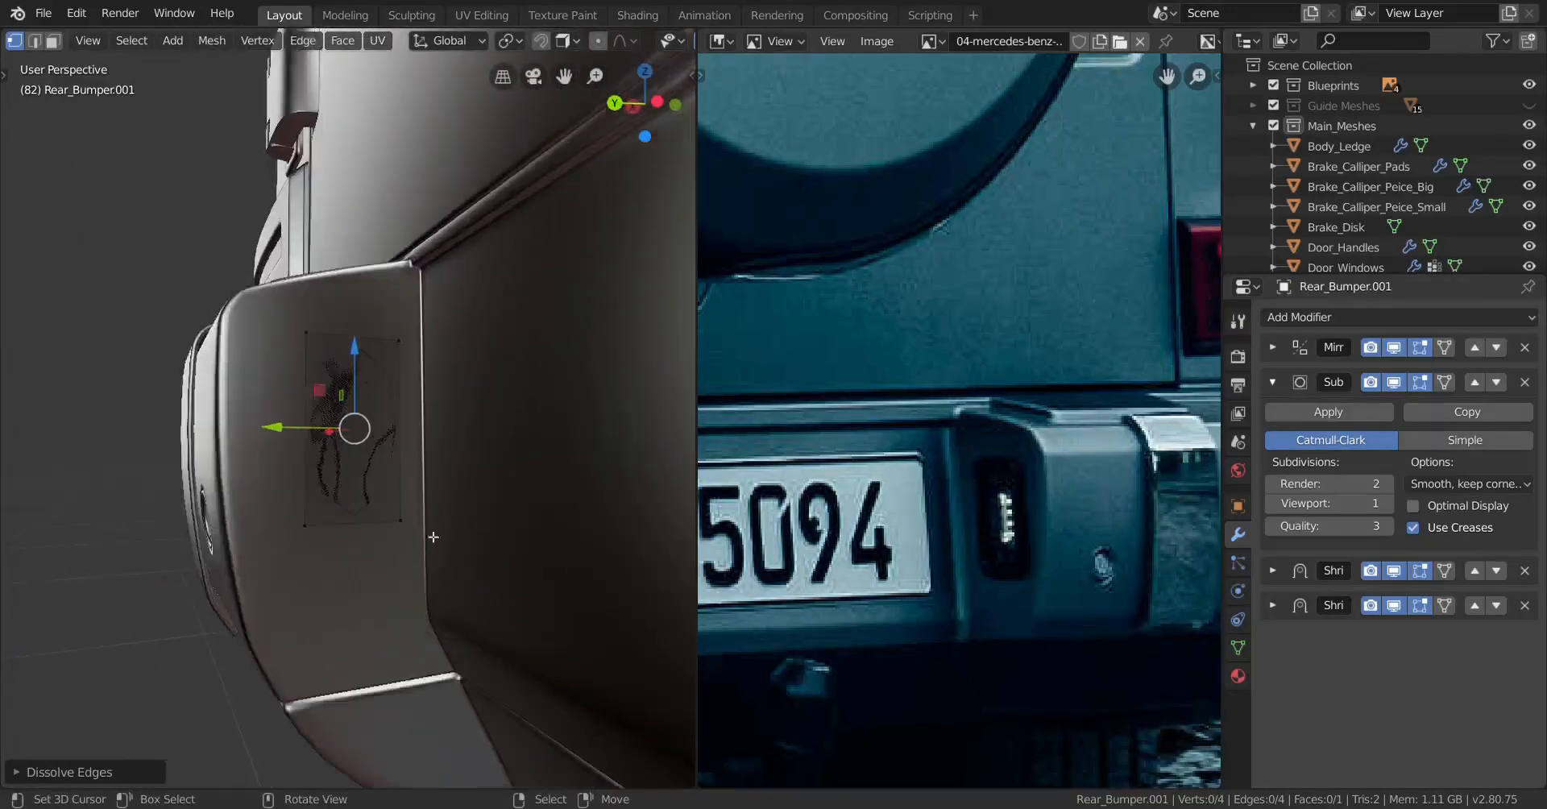
# Step: Examine the plate lamp in the reference photo and compare the bumper with the blueprints in top and right wireframe views
pyautogui.moveTo(910, 538); pyautogui.dragTo(1036, 488, button='middle')
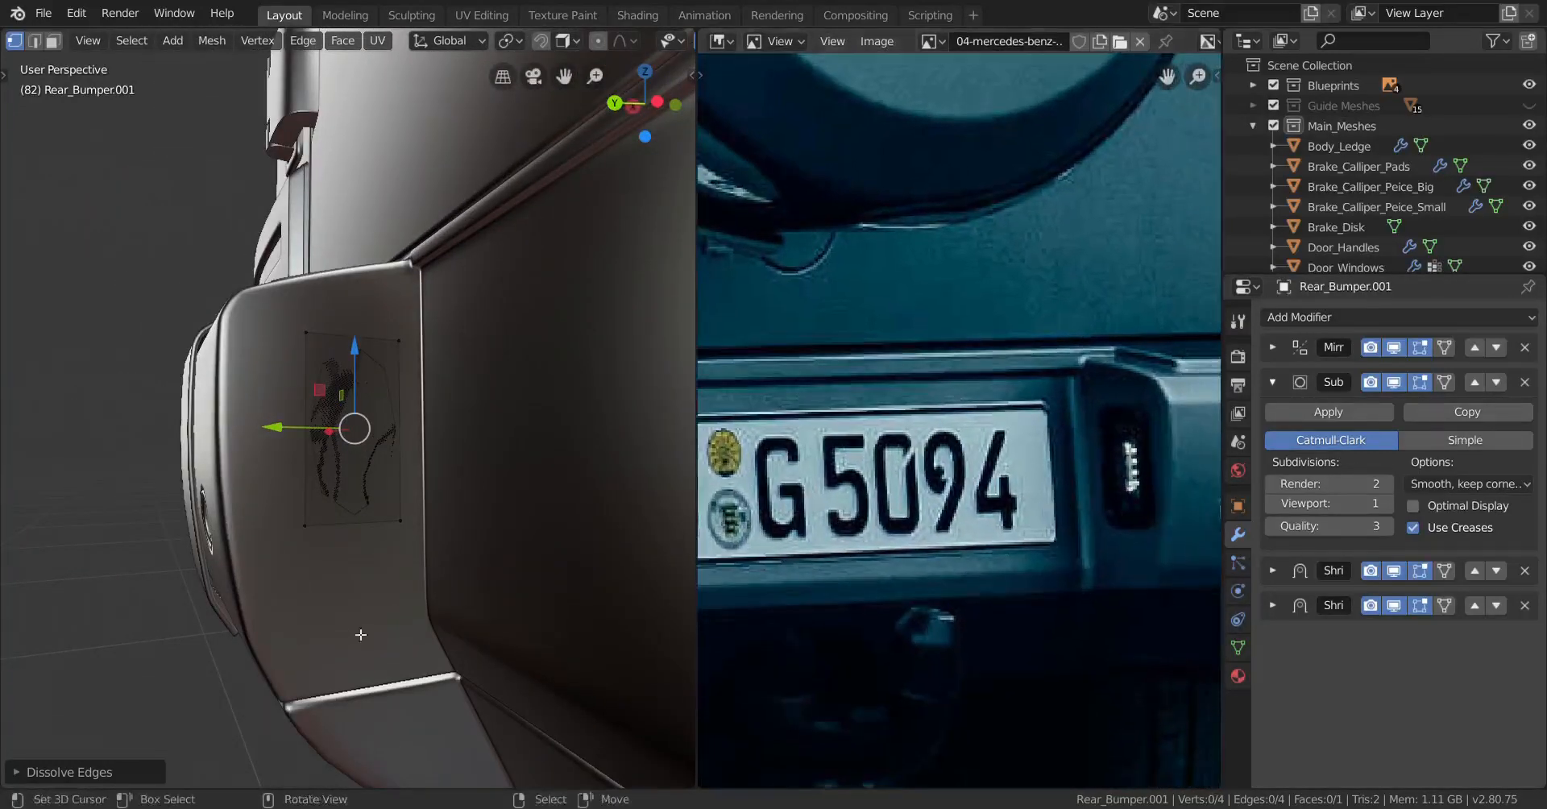
pyautogui.scroll(-3, 727, 579)
pyautogui.scroll(2, 835, 556)
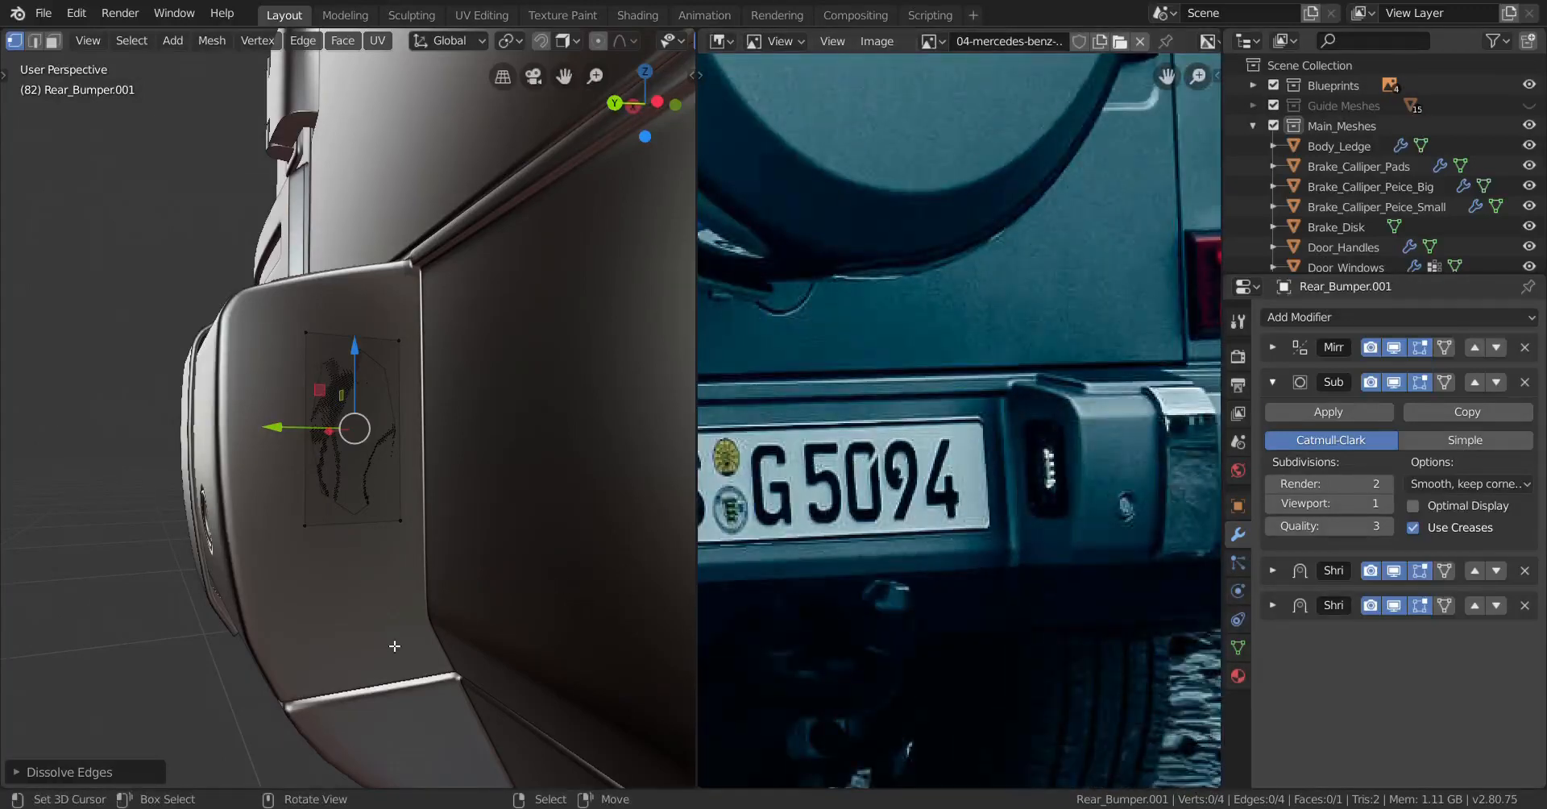
pyautogui.press('KP_7')
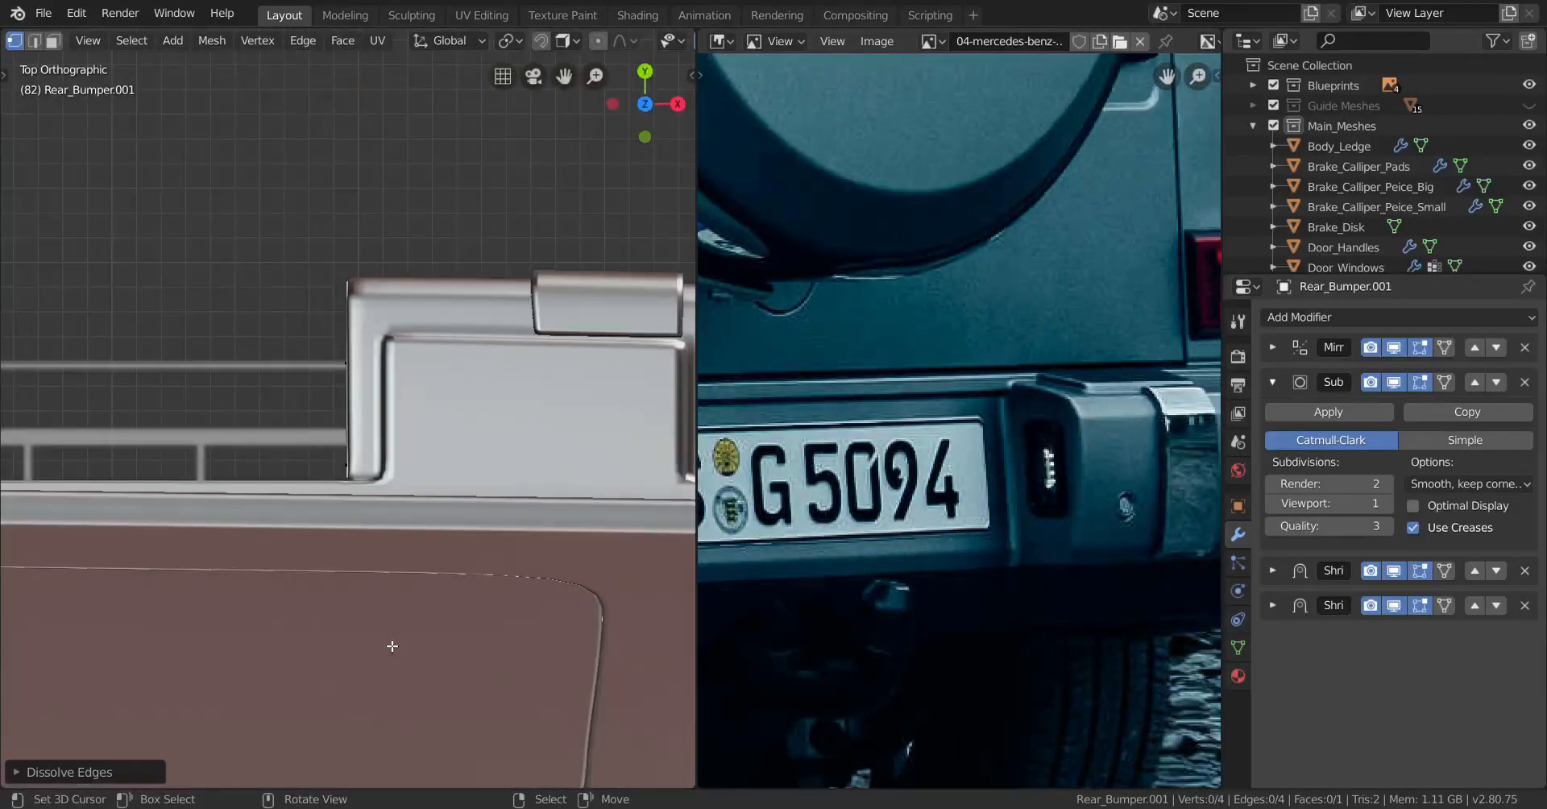
pyautogui.scroll(-4, 159, 525)
pyautogui.keyDown('shift'); pyautogui.moveTo(145, 530); pyautogui.dragTo(520, 628, button='middle'); pyautogui.keyUp('shift')
pyautogui.press('z')
pyautogui.moveTo(173, 614)
pyautogui.keyDown('shift'); pyautogui.mouseDown(button='middle')
pyautogui.moveTo(623, 606)
pyautogui.moveTo(447, 582)
pyautogui.mouseUp(button='middle'); pyautogui.keyUp('shift')
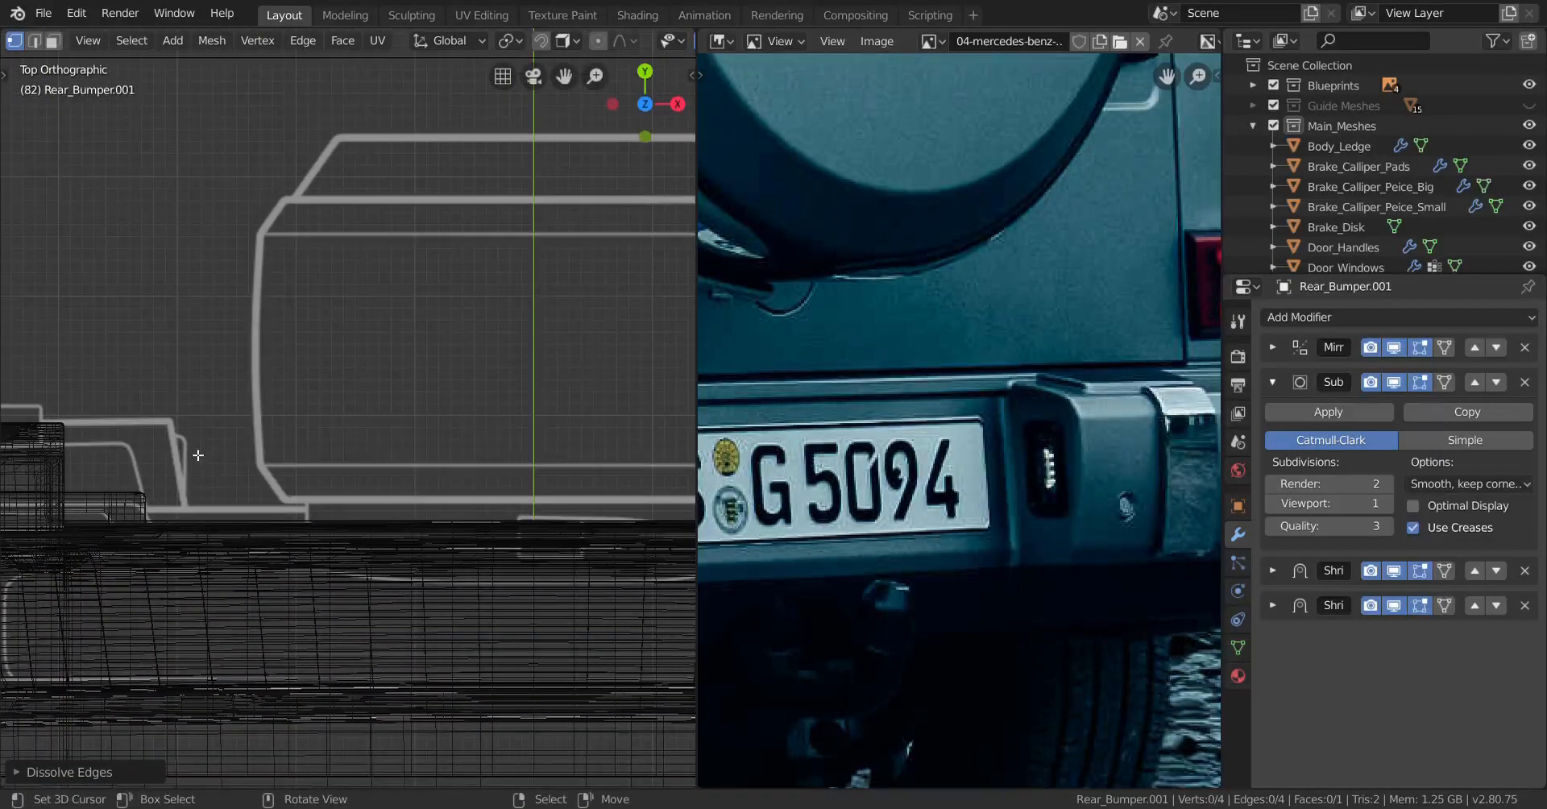
pyautogui.press('KP_3')
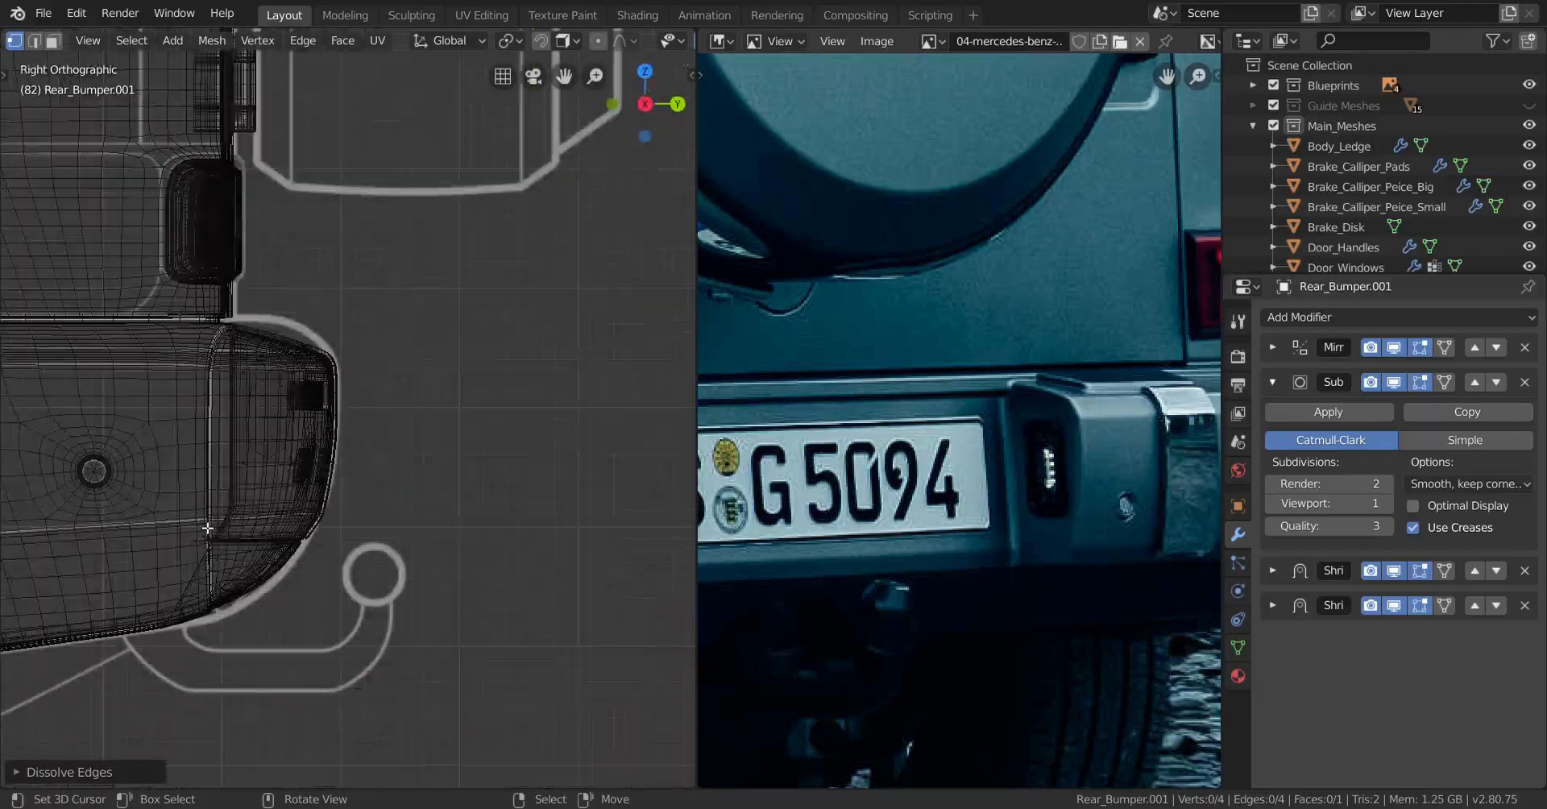
pyautogui.press('z')
pyautogui.moveTo(632, 477)
pyautogui.mouseDown(button='middle')
pyautogui.moveTo(451, 484)
pyautogui.moveTo(347, 508)
pyautogui.mouseUp(button='middle')
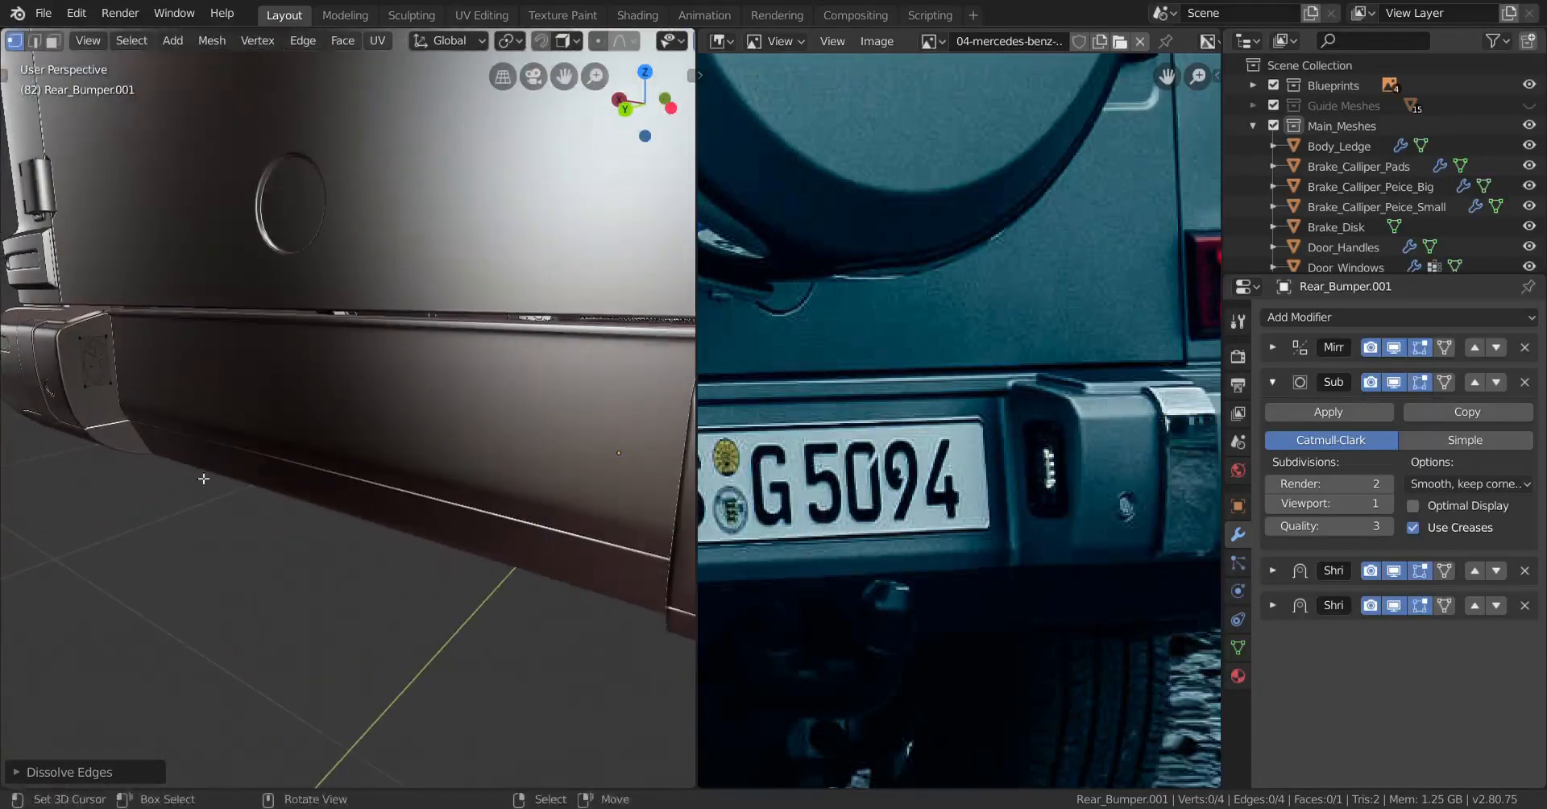
pyautogui.keyDown('shift'); pyautogui.moveTo(282, 559); pyautogui.dragTo(401, 562, button='middle'); pyautogui.keyUp('shift')
# Step: Shift the whole rectangular face slightly off the bumper end's inner surface
pyautogui.click(277, 468)
pyautogui.press('KP_Decimal')
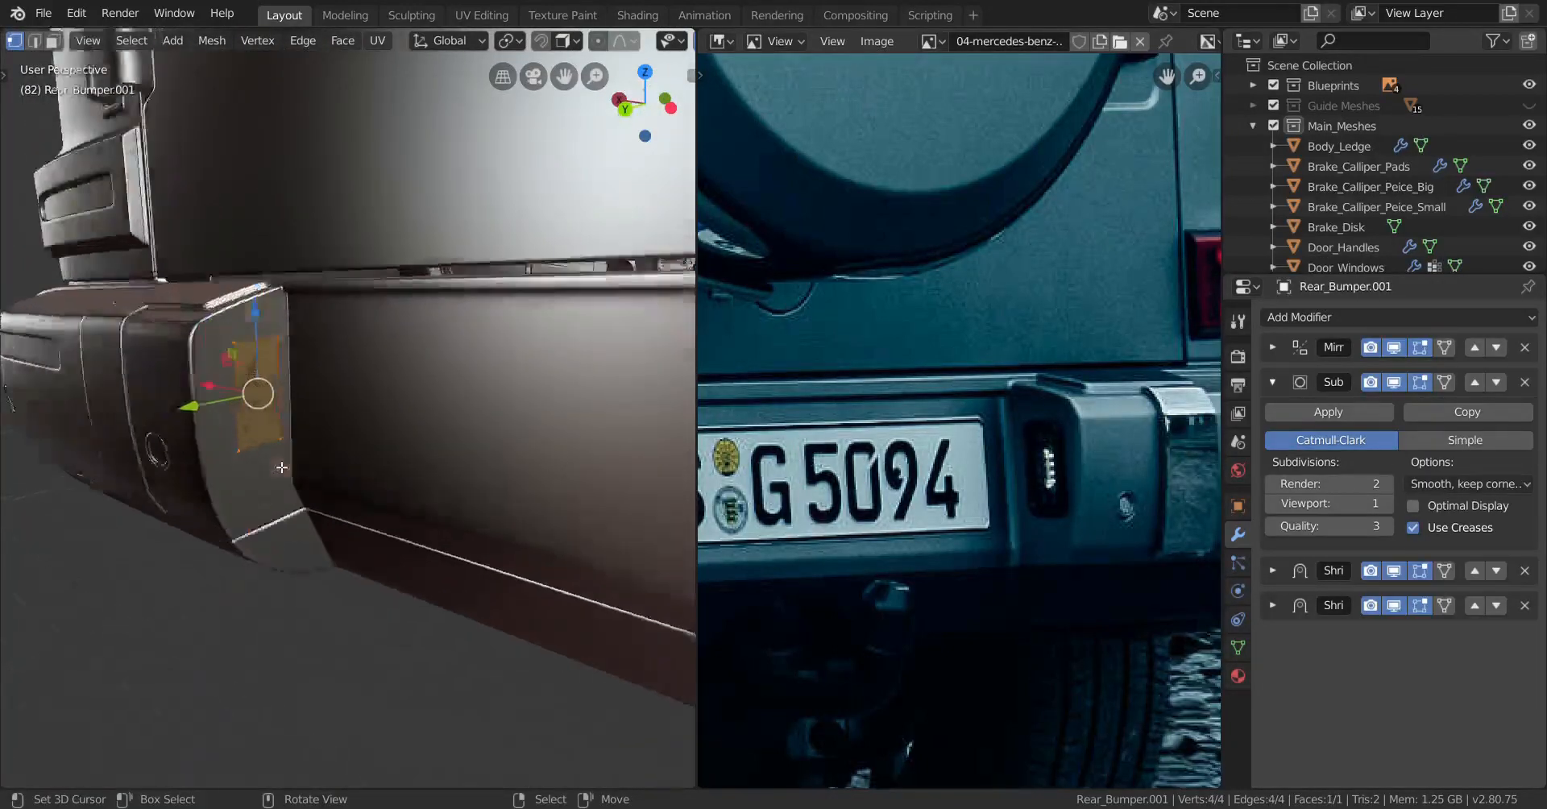
pyautogui.scroll(-6, 277, 468)
pyautogui.moveTo(276, 467); pyautogui.dragTo(409, 483, button='middle')
pyautogui.scroll(3, 408, 483)
pyautogui.moveTo(277, 415); pyautogui.dragTo(218, 382)
pyautogui.scroll(-4, 234, 390)
pyautogui.moveTo(245, 397); pyautogui.dragTo(395, 426, button='middle')
pyautogui.moveTo(477, 487)
pyautogui.mouseDown(button='middle')
pyautogui.moveTo(473, 440)
pyautogui.moveTo(455, 491)
pyautogui.mouseUp(button='middle')
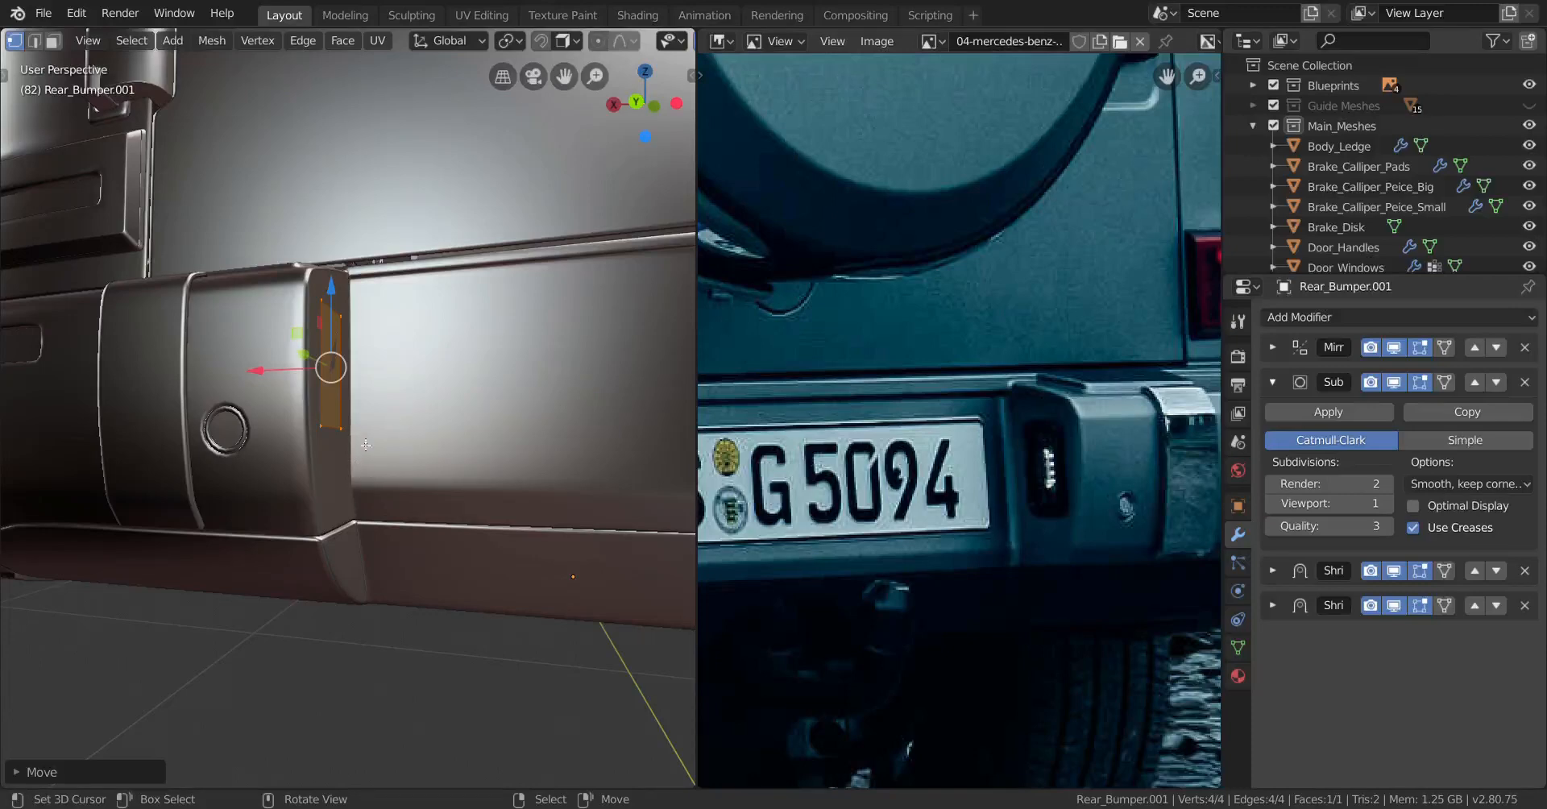
# Step: Lower the rectangle's bottom edge along Z to lengthen the face
pyautogui.moveTo(366, 445); pyautogui.dragTo(301, 452, button='middle')
pyautogui.scroll(4, 300, 452)
pyautogui.keyDown('alt'); pyautogui.rightClick(314, 455); pyautogui.keyUp('alt')
pyautogui.press('g')
pyautogui.press('z')
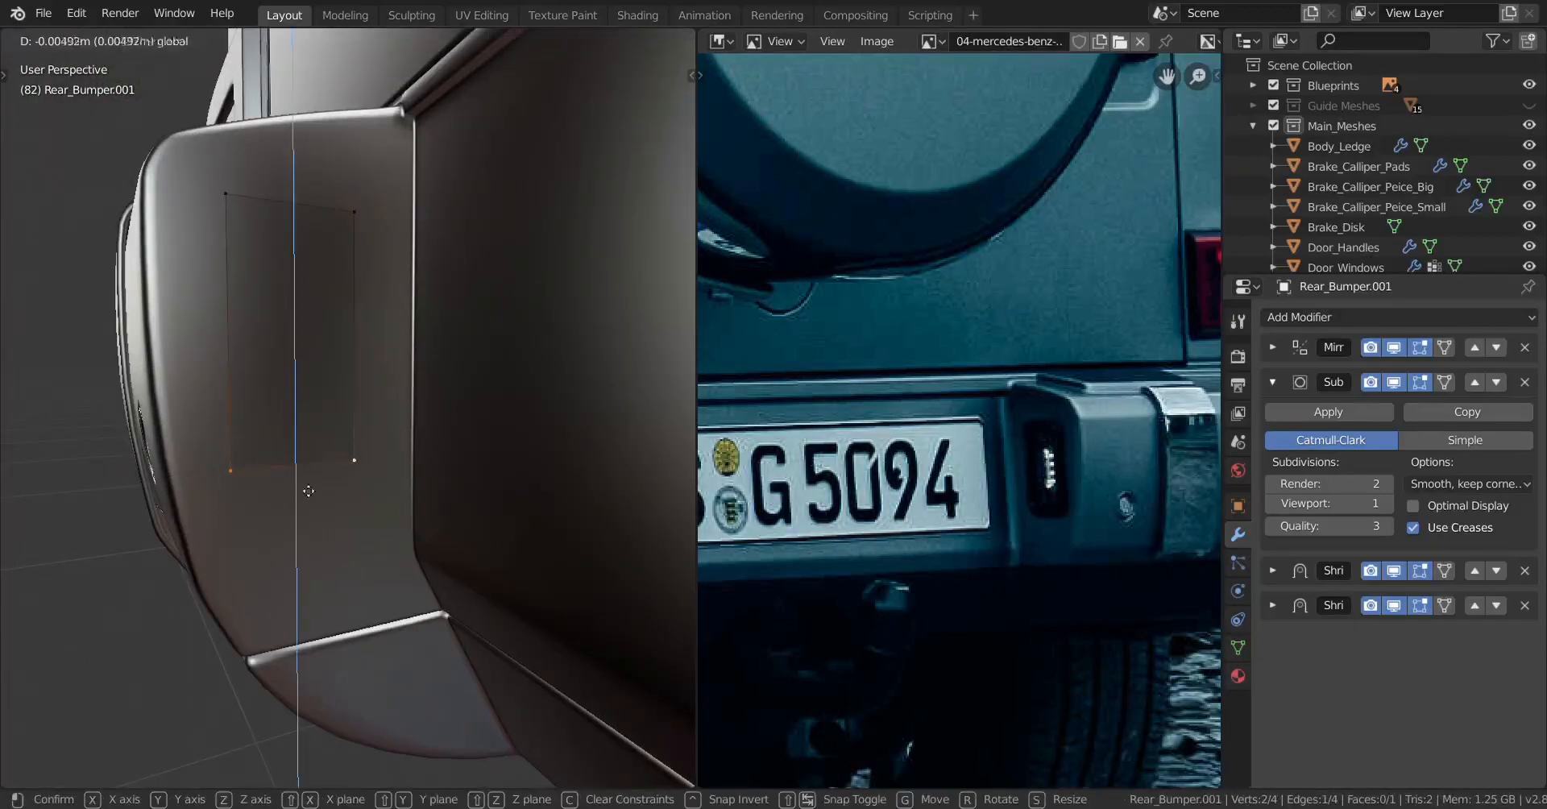
pyautogui.click(321, 553)
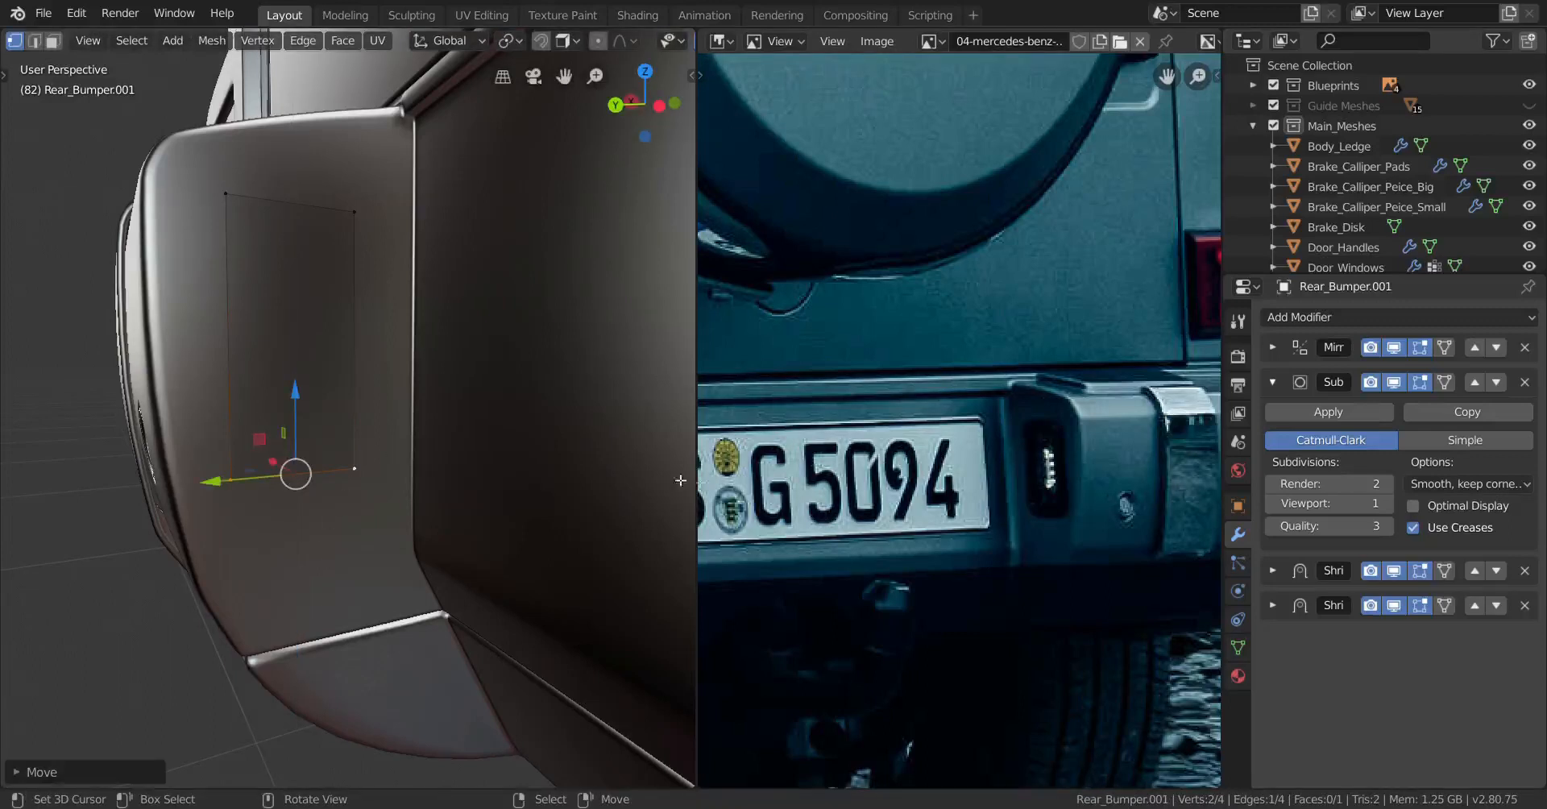
# Step: Raise the rectangle's top edge along Z toward the bumper end's upper rim
pyautogui.rightClick(284, 226)
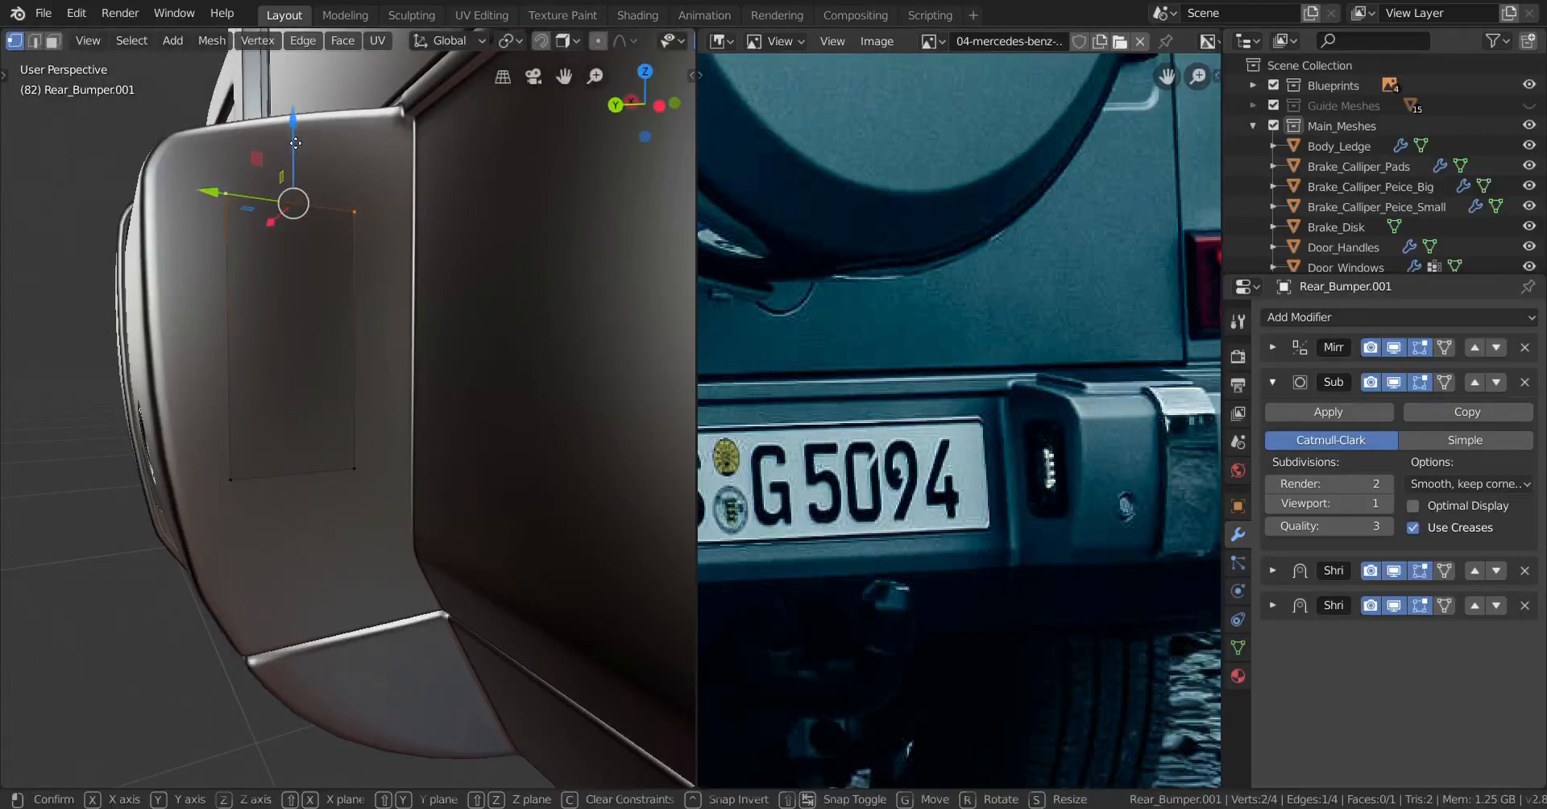
pyautogui.press('g')
pyautogui.press('z')
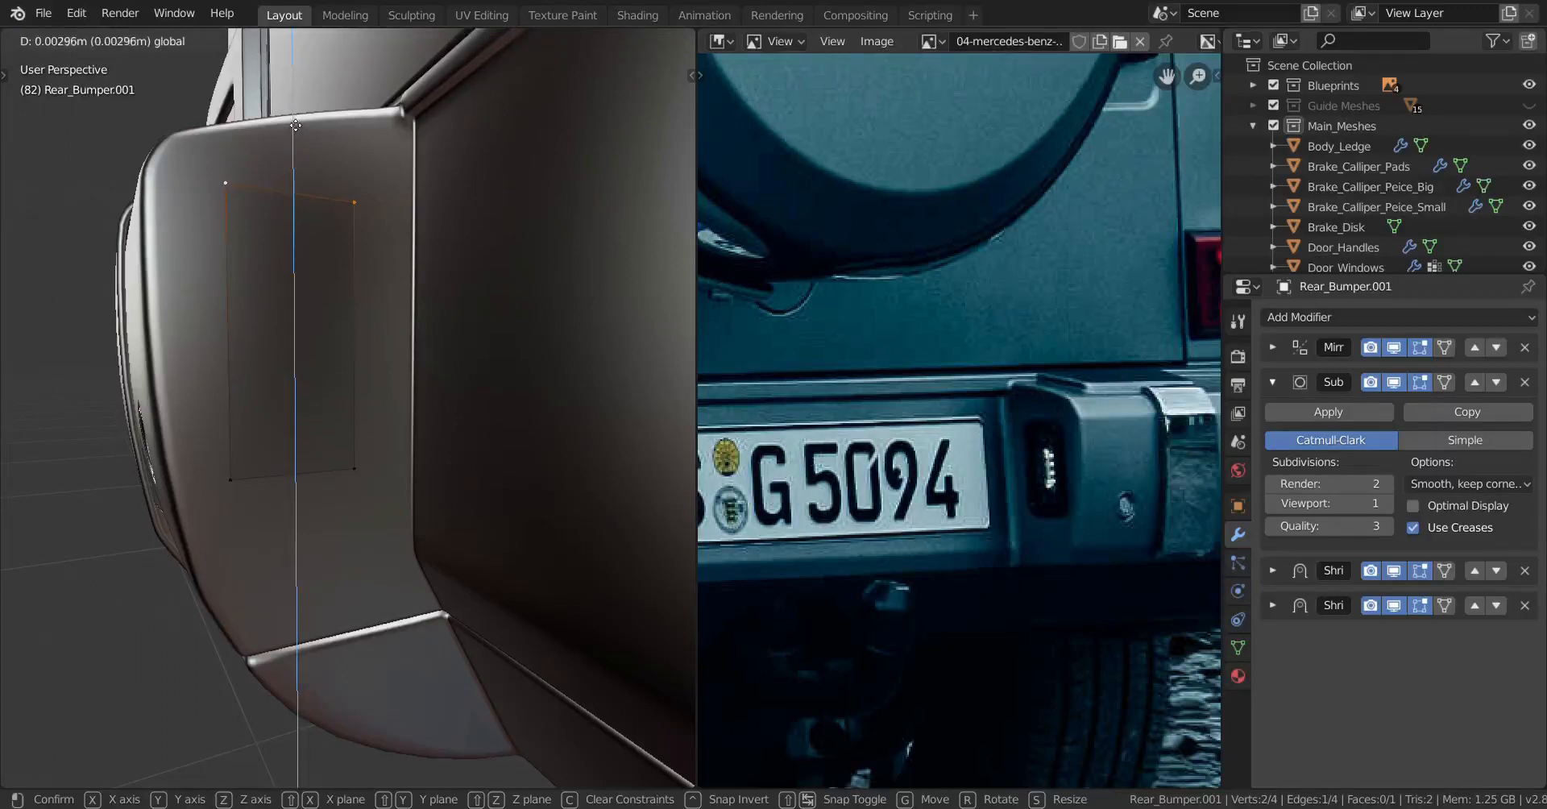
pyautogui.click(295, 95)
pyautogui.moveTo(296, 95); pyautogui.dragTo(257, 323, button='middle')
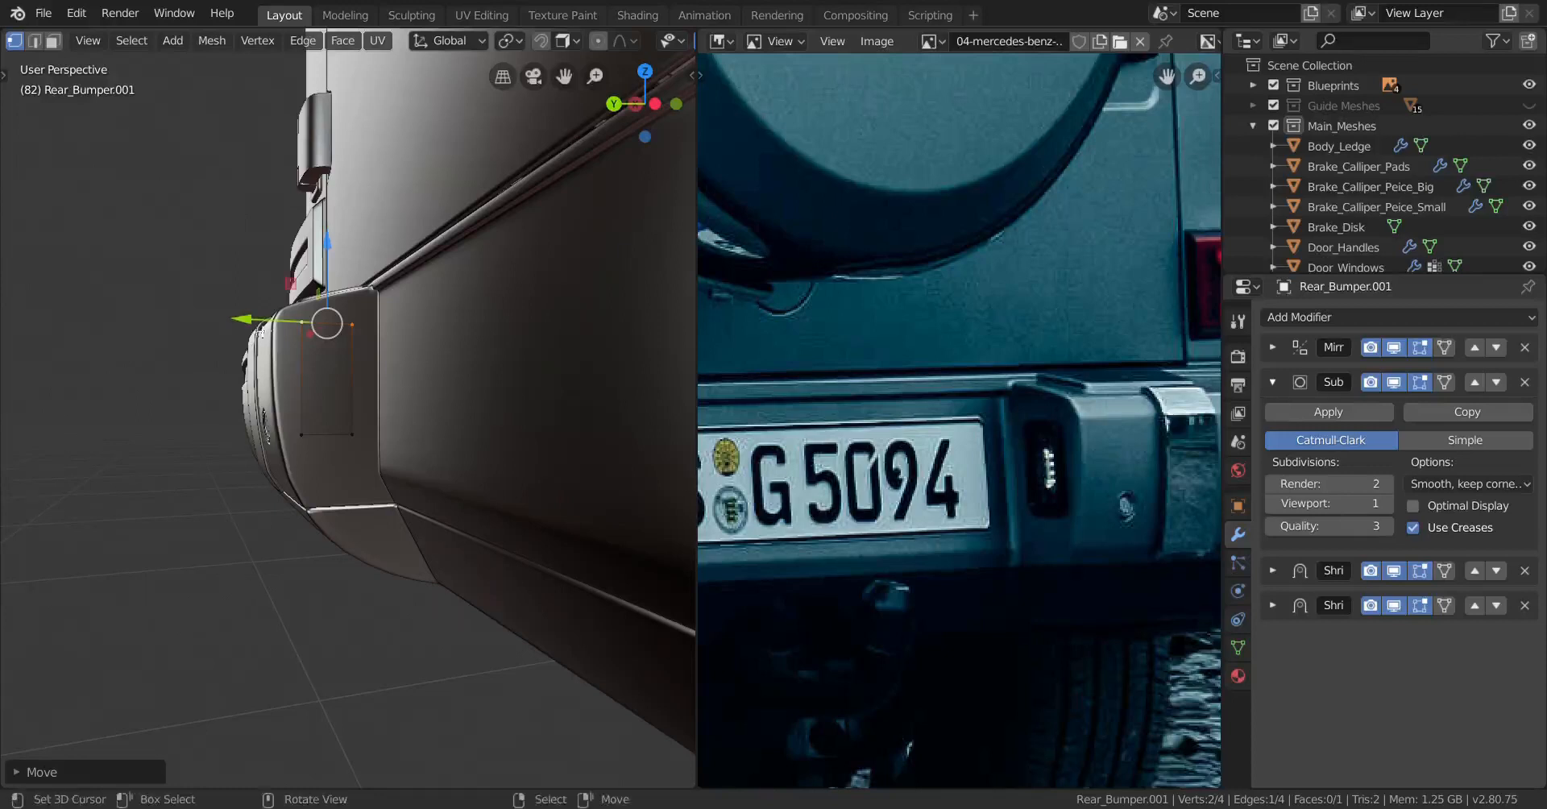
pyautogui.scroll(2, 354, 205)
pyautogui.moveTo(324, 213); pyautogui.dragTo(324, 206)
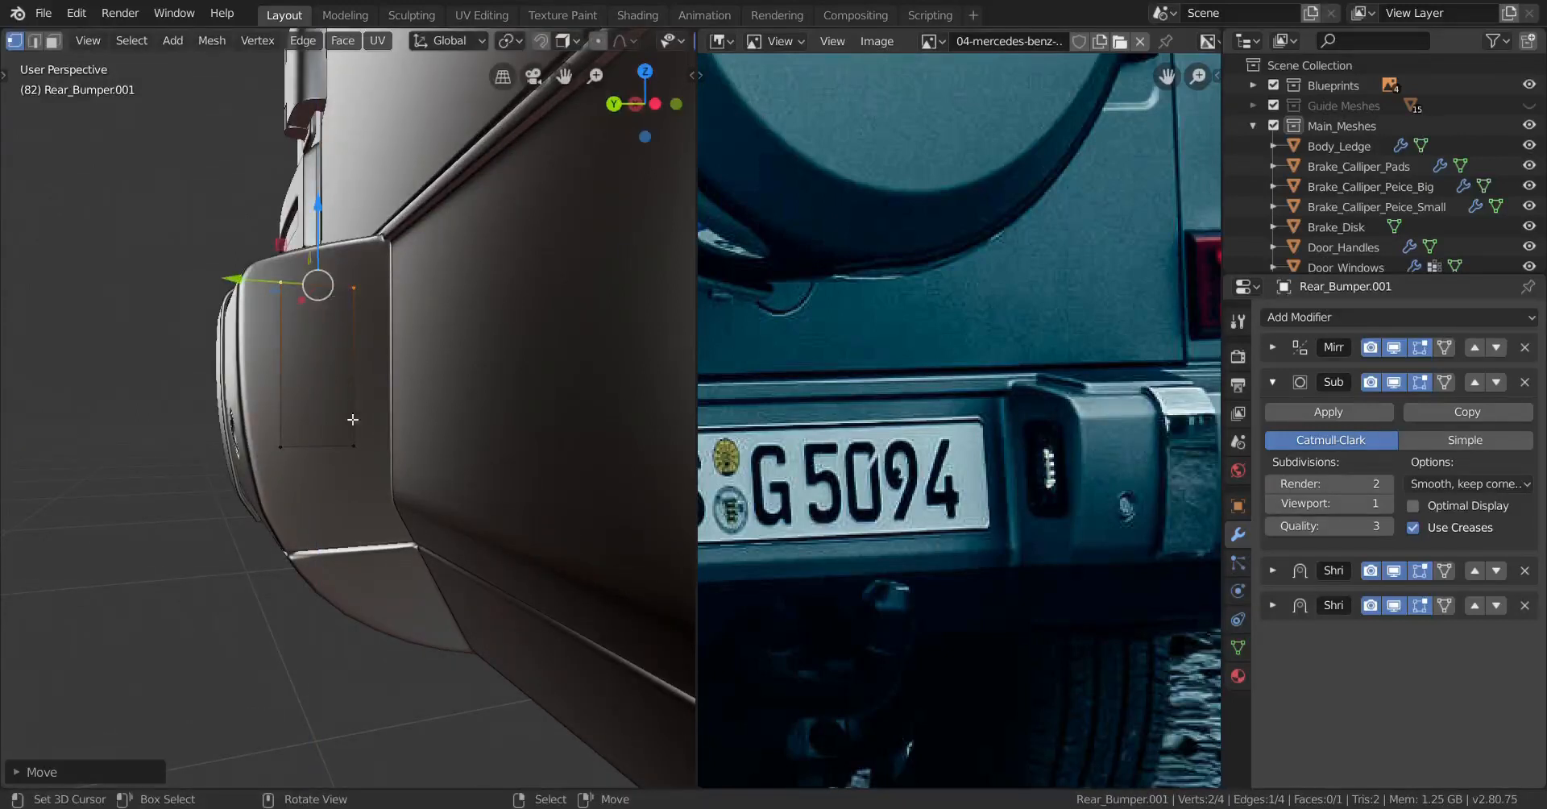
# Step: Lower the rectangle's bottom edge slightly more and fine-tune the vertical edge nearest the car body along Y
pyautogui.scroll(2, 350, 427)
pyautogui.keyDown('alt'); pyautogui.rightClick(338, 475); pyautogui.keyUp('alt')
pyautogui.moveTo(307, 402); pyautogui.dragTo(307, 409)
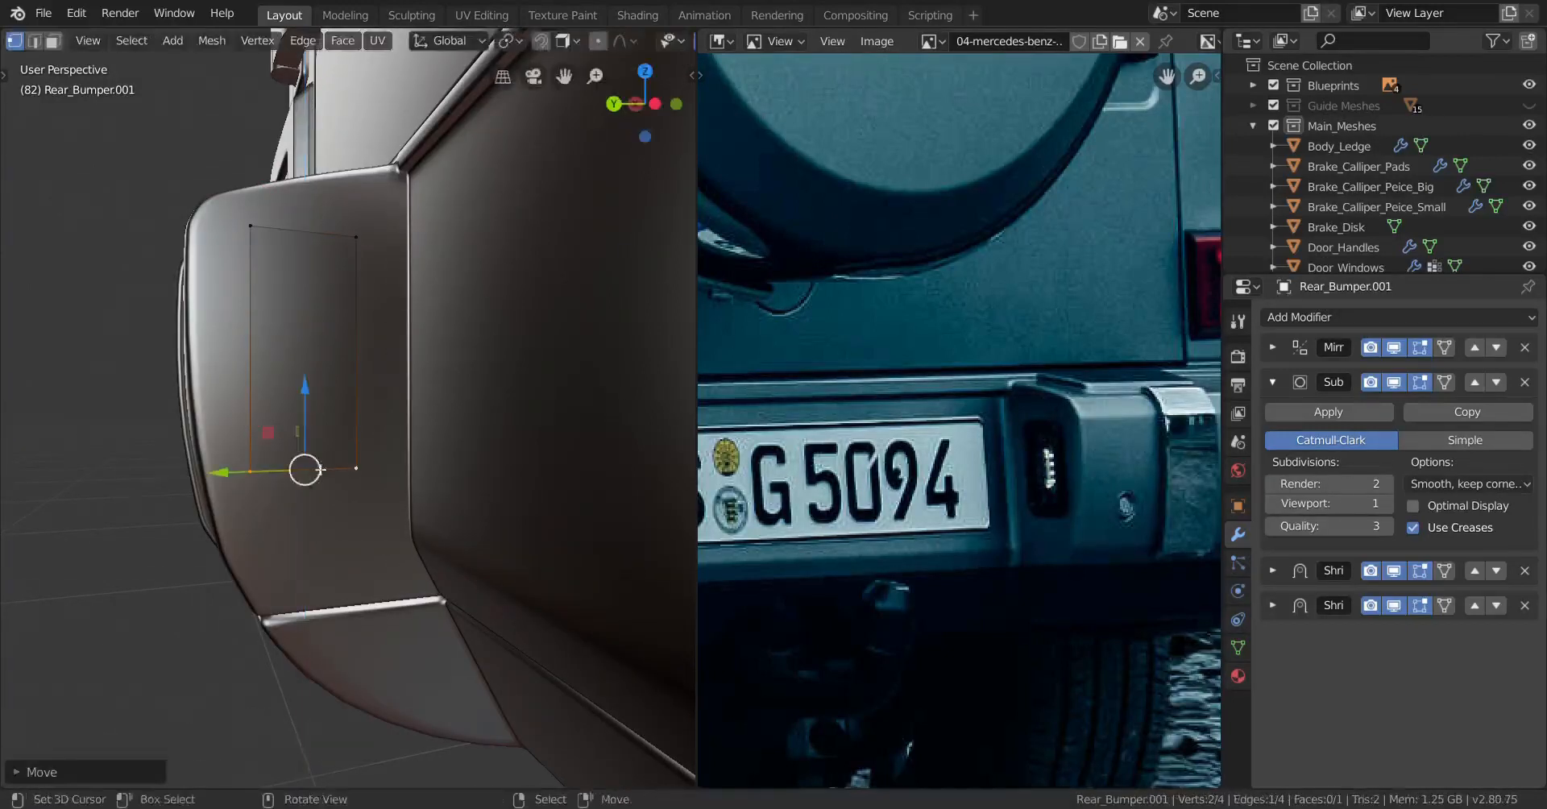
pyautogui.moveTo(378, 429); pyautogui.dragTo(361, 425, button='middle')
pyautogui.keyDown('alt'); pyautogui.rightClick(364, 373); pyautogui.keyUp('alt')
pyautogui.moveTo(323, 348); pyautogui.dragTo(324, 349)
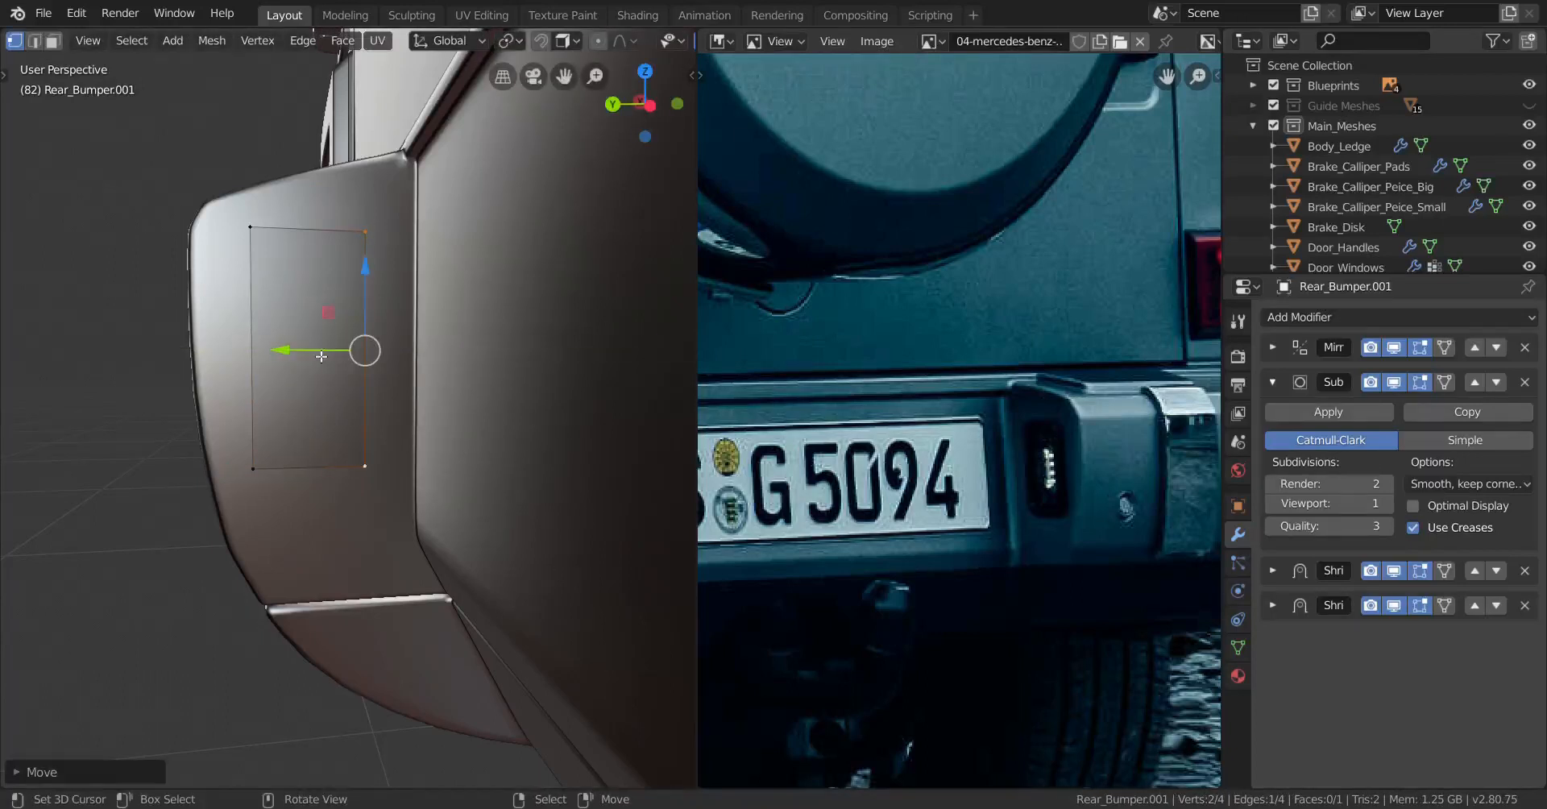
# Step: Move the whole rectangular face about 0.003 m along Y toward the bumper's rear edge
pyautogui.press('a')
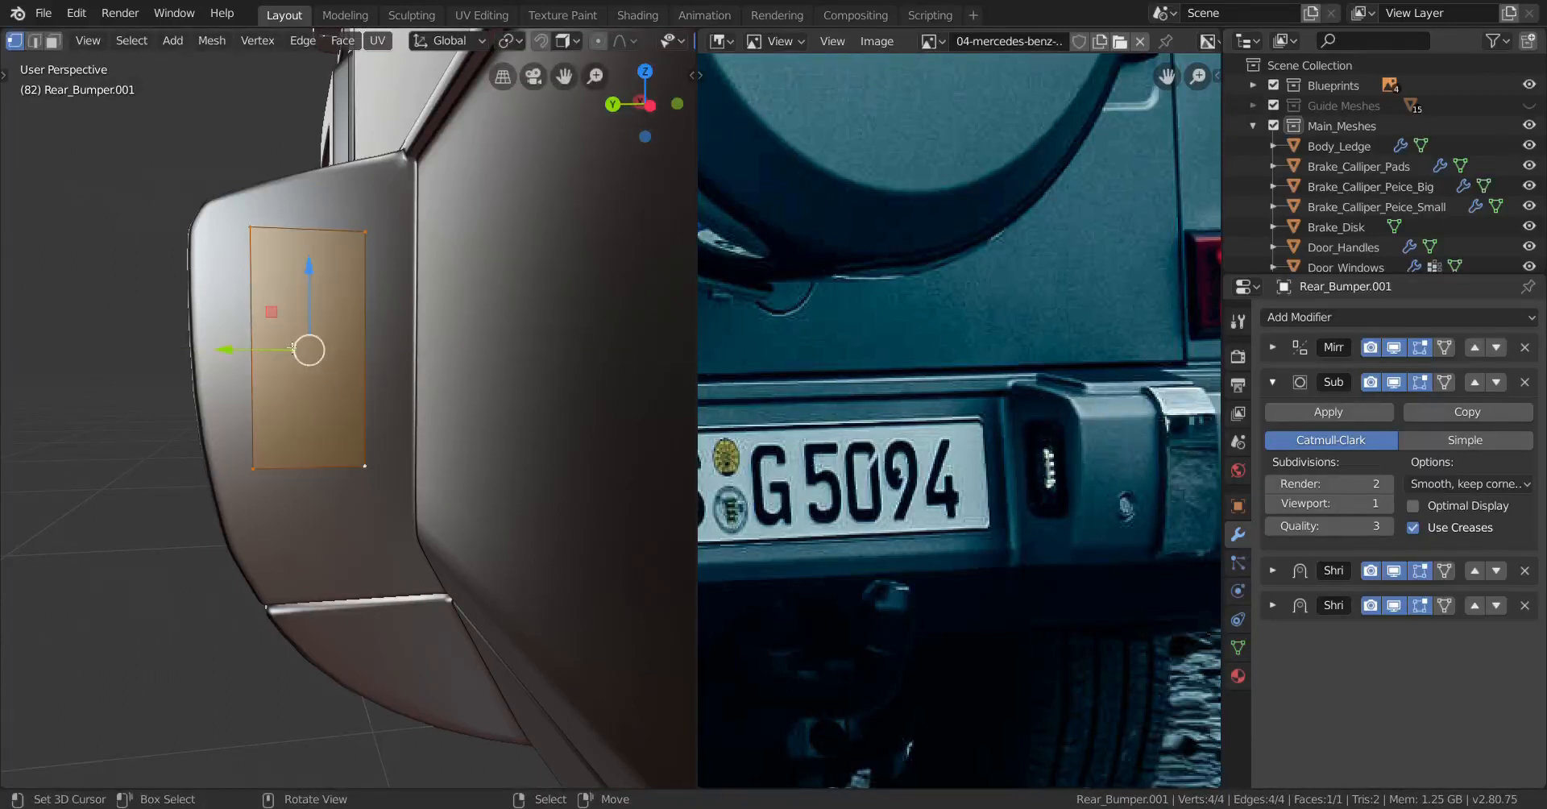
pyautogui.press('g')
pyautogui.press('y')
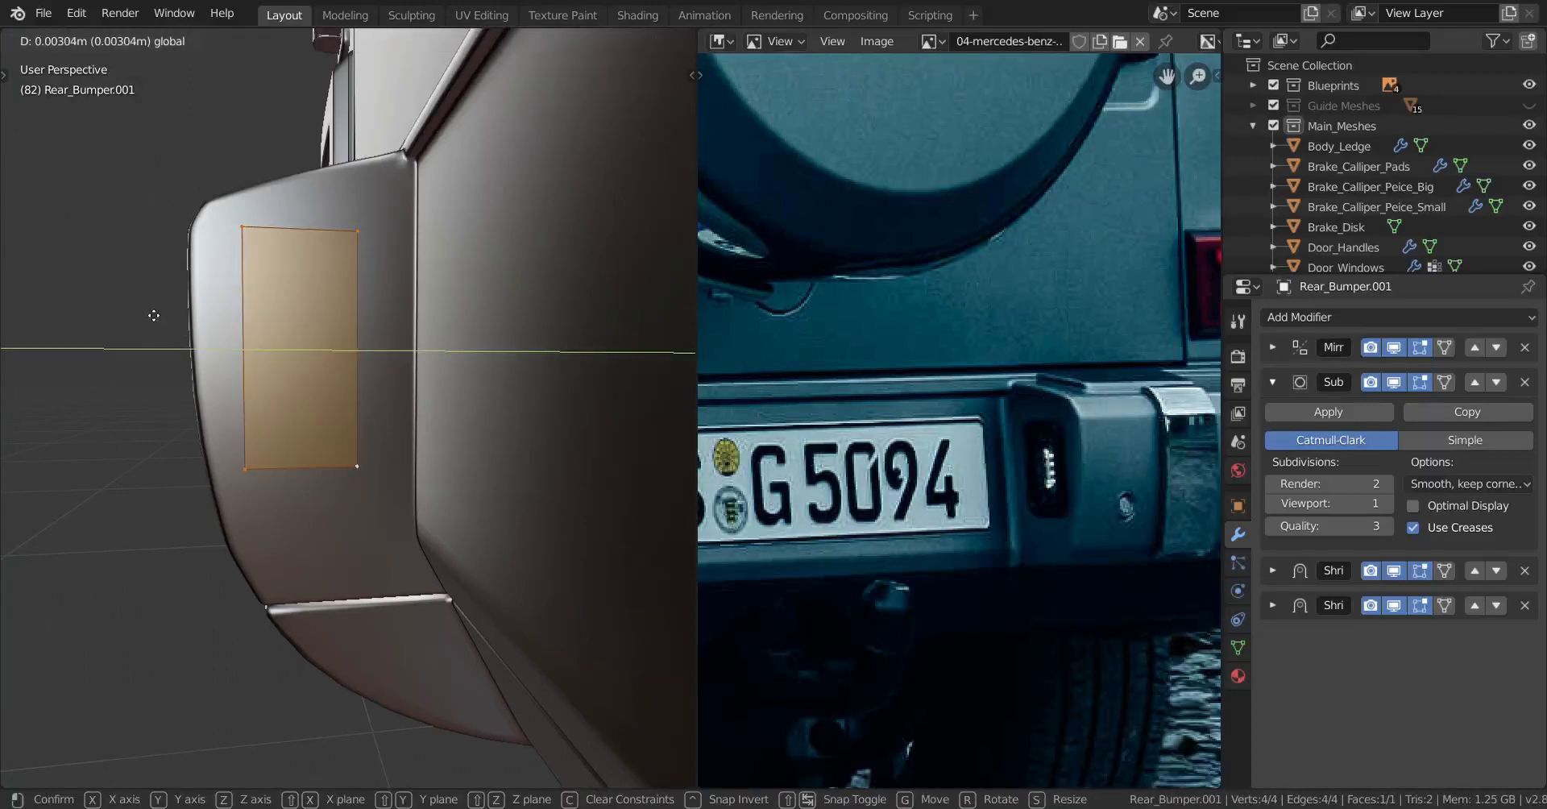
pyautogui.click(154, 315)
# Step: Widen the rectangle slightly by moving its vertical edge nearest the car body along negative Y
pyautogui.keyDown('alt'); pyautogui.rightClick(358, 347); pyautogui.keyUp('alt')
pyautogui.press('g')
pyautogui.press('y')
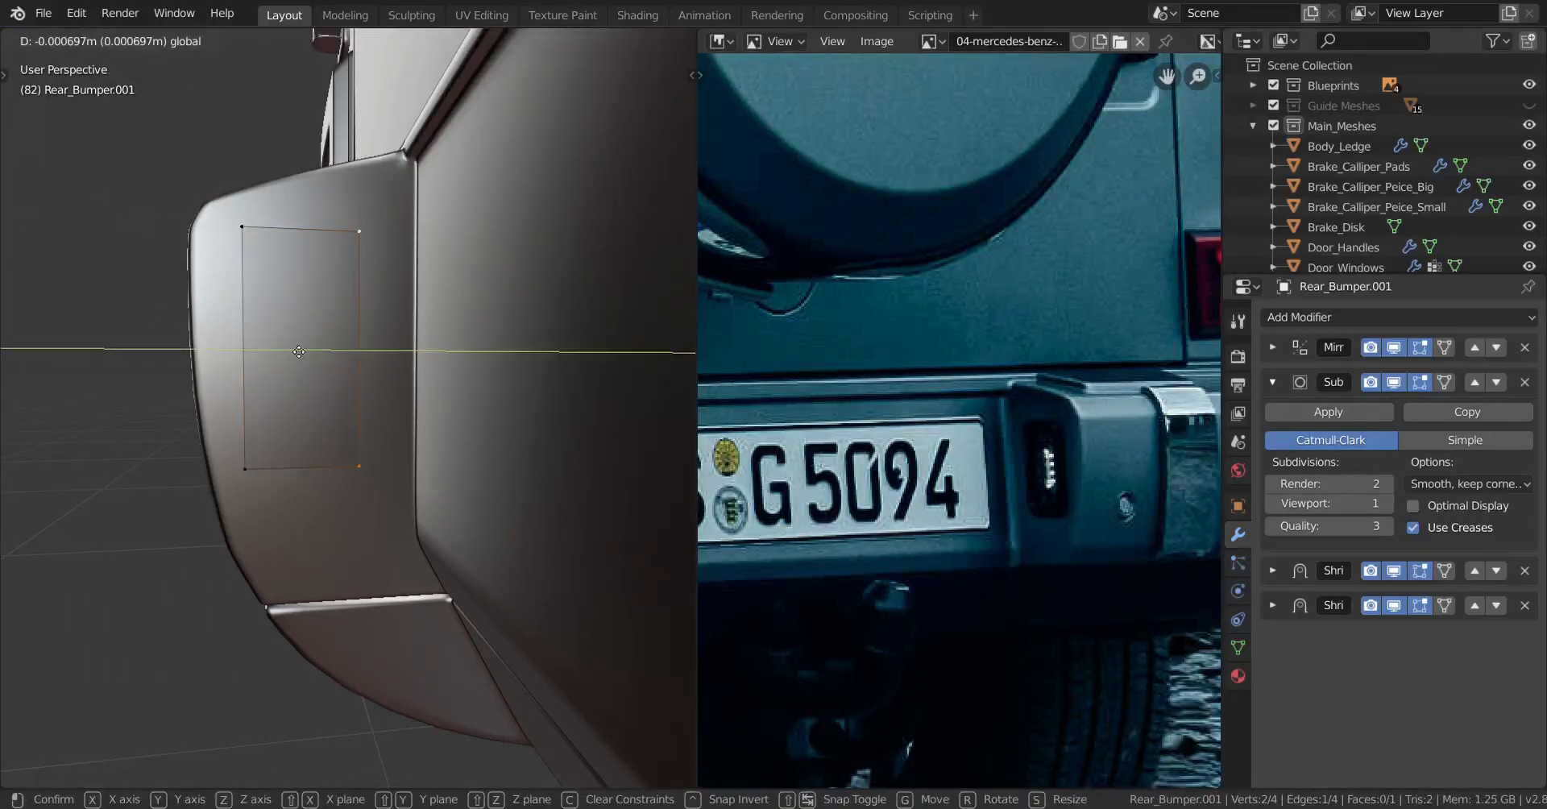
pyautogui.click(305, 341)
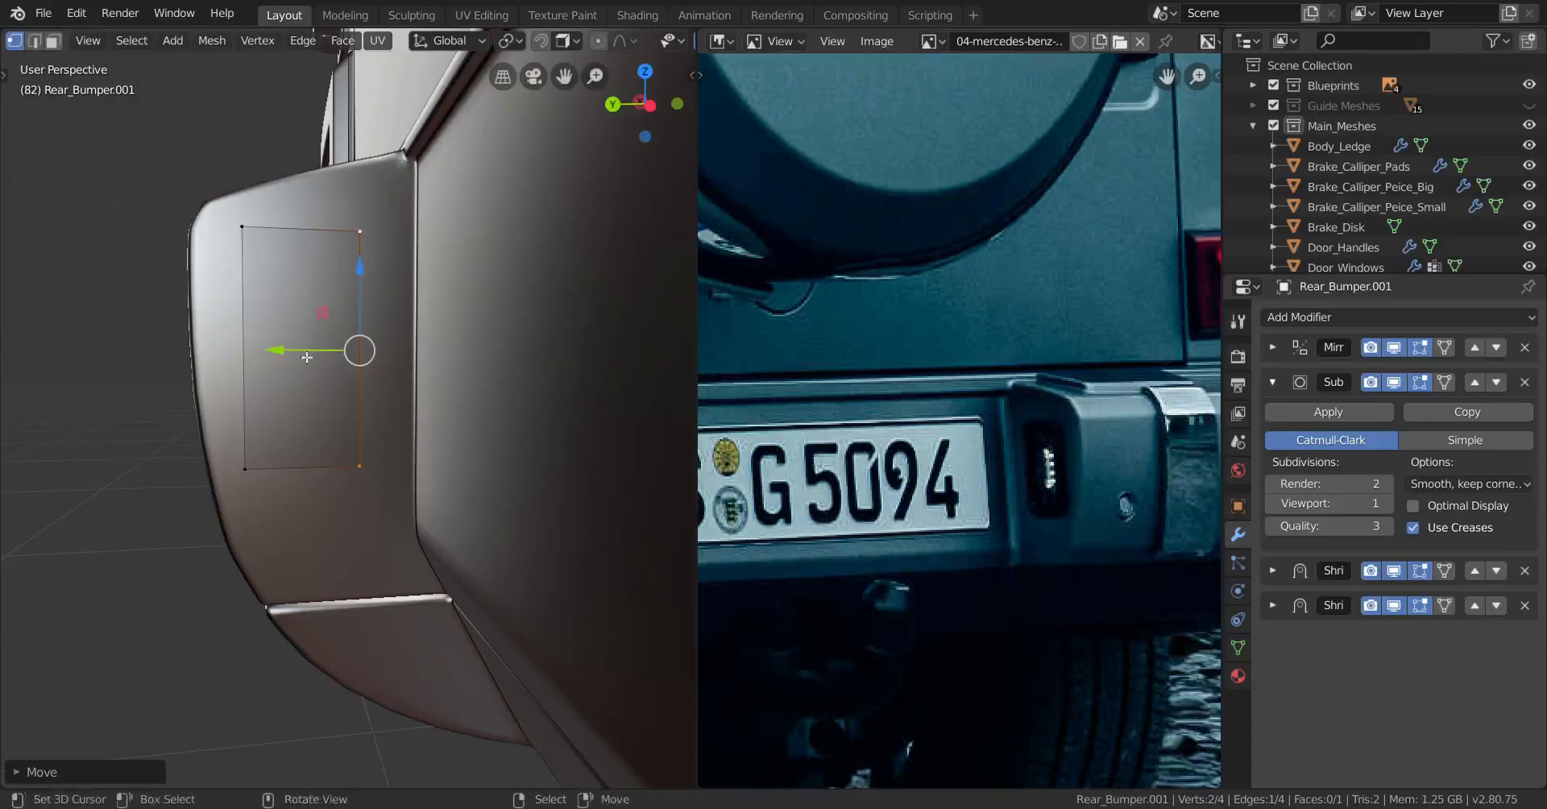
pyautogui.press('g')
pyautogui.press('y')
pyautogui.click(303, 344)
# Step: Select the whole rectangle, turn off its Subdivision modifier's viewport display and remove both Shrinkwrap modifiers
pyautogui.scroll(-2, 303, 342)
pyautogui.press('Tab')
pyautogui.moveTo(303, 342); pyautogui.dragTo(398, 348, button='middle')
pyautogui.scroll(2, 408, 432)
pyautogui.press('Tab')
pyautogui.press('a')
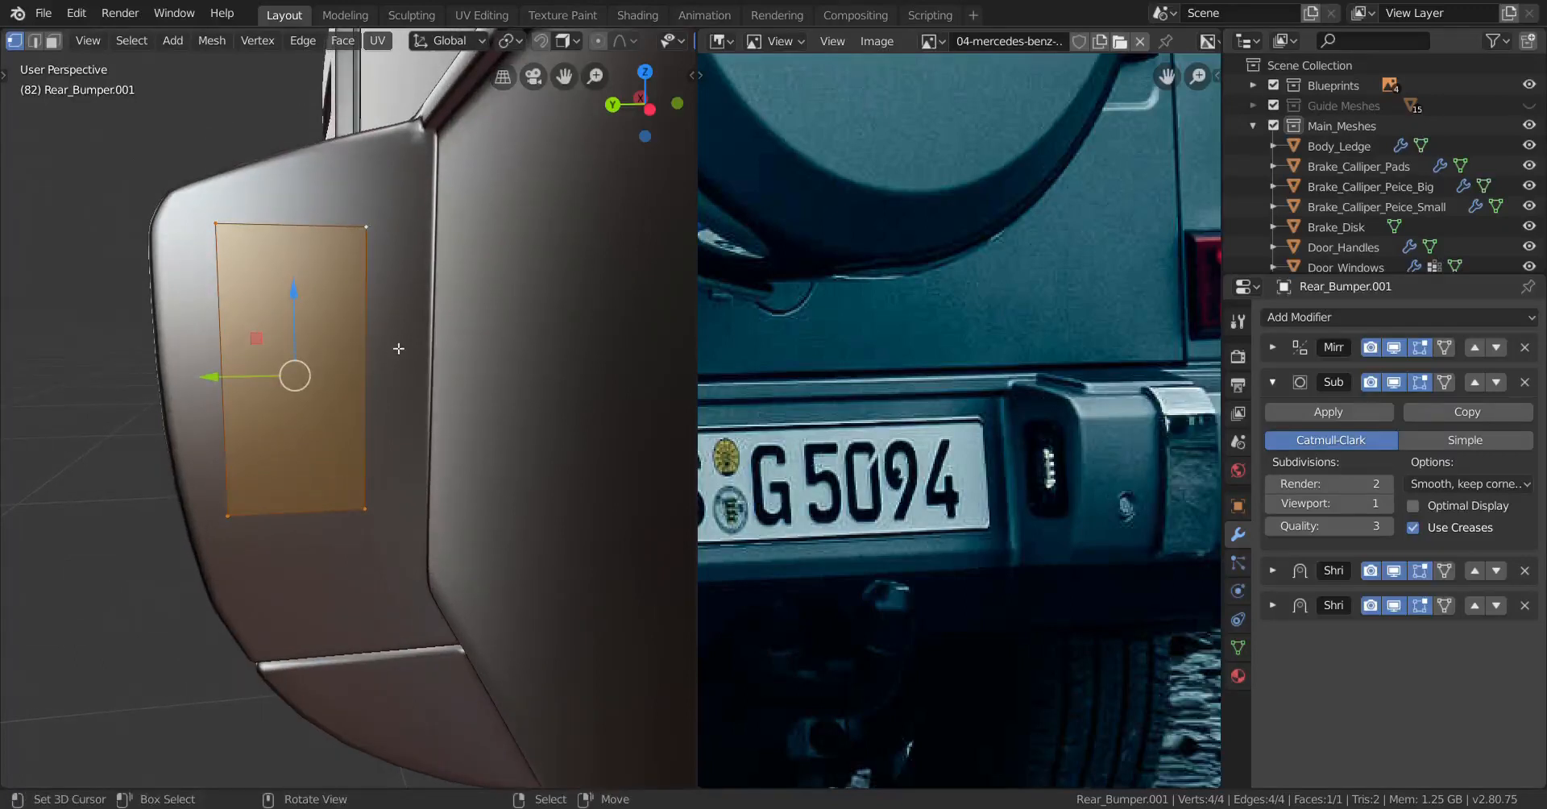
pyautogui.click(1402, 384)
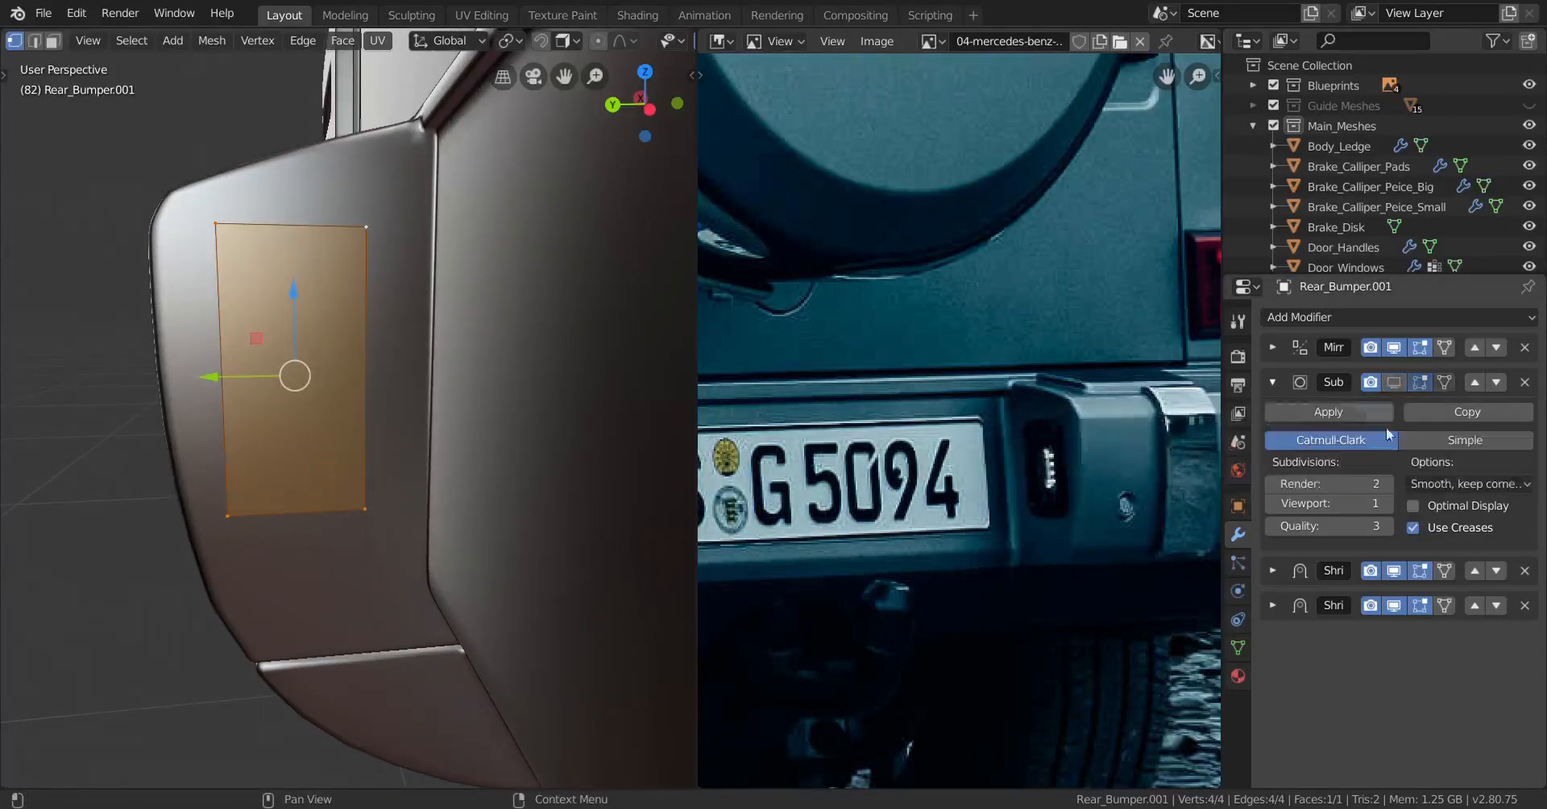
pyautogui.click(1525, 605)
pyautogui.click(1525, 570)
pyautogui.scroll(2, 311, 414)
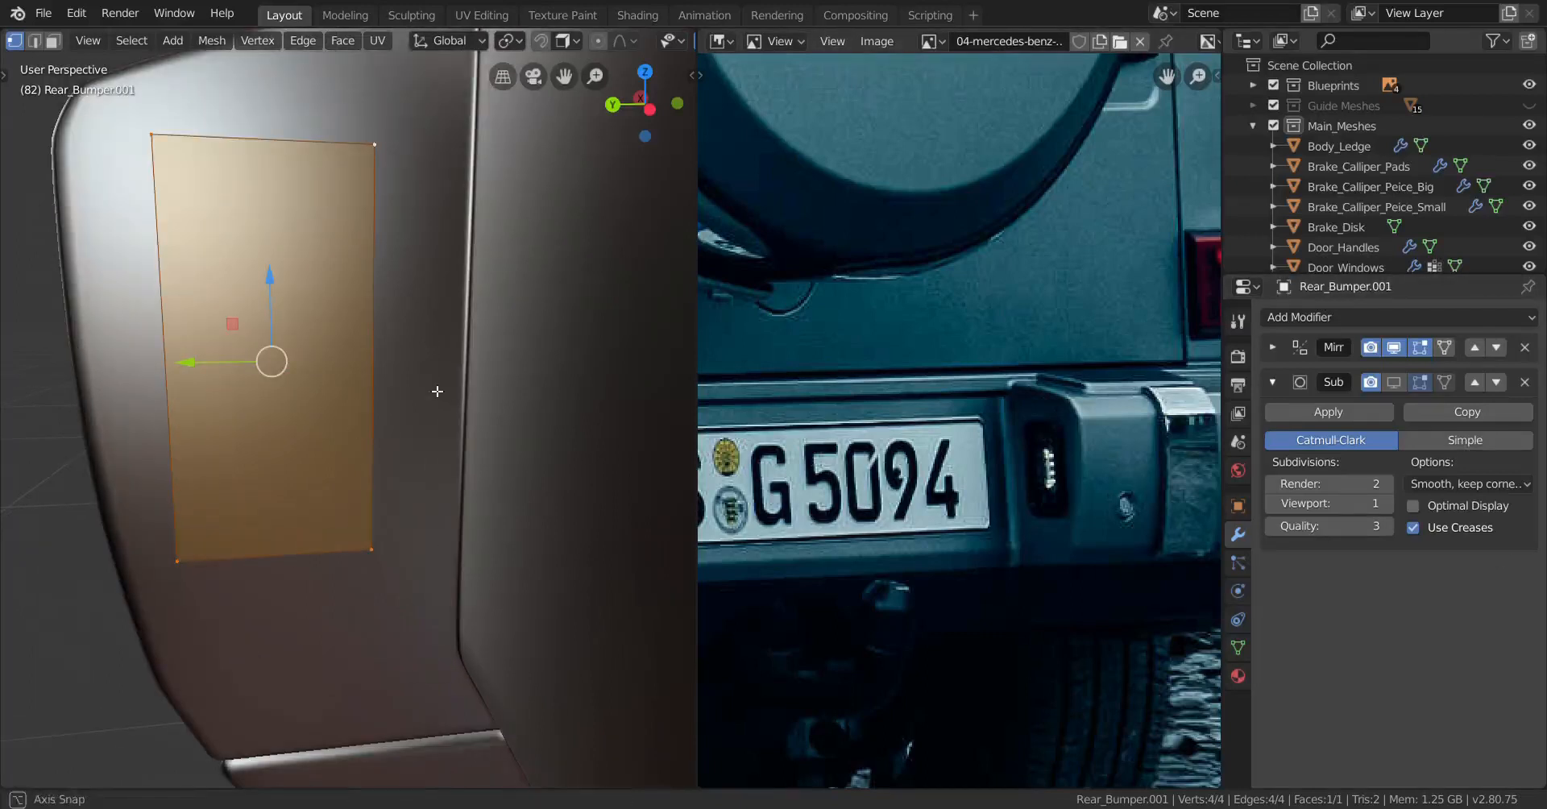
pyautogui.moveTo(437, 391); pyautogui.dragTo(432, 384, button='middle')
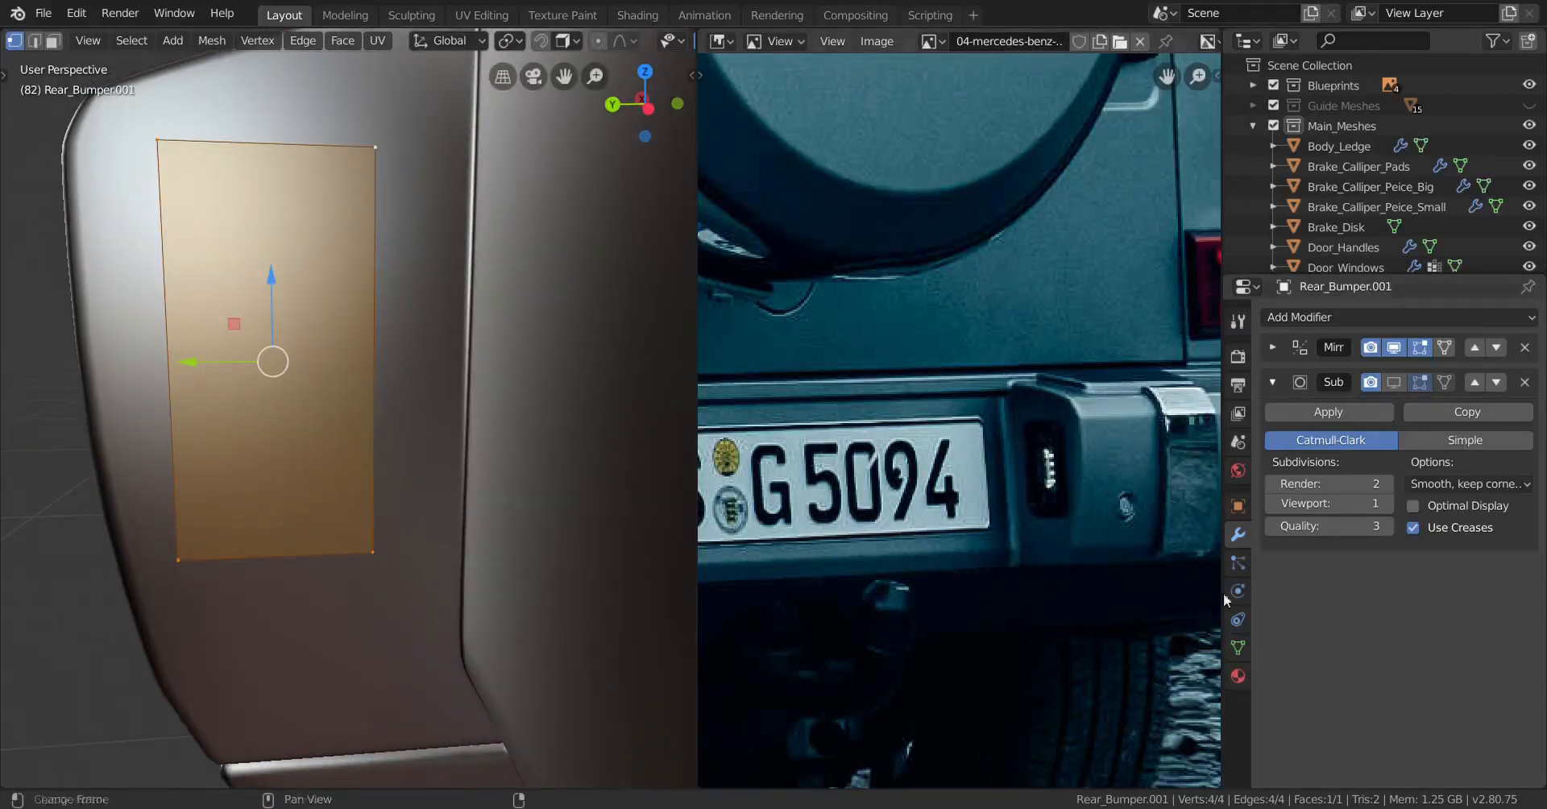
# Step: Delete the vertex groups Group and Group.001 from the rectangle's mesh
pyautogui.click(1238, 647)
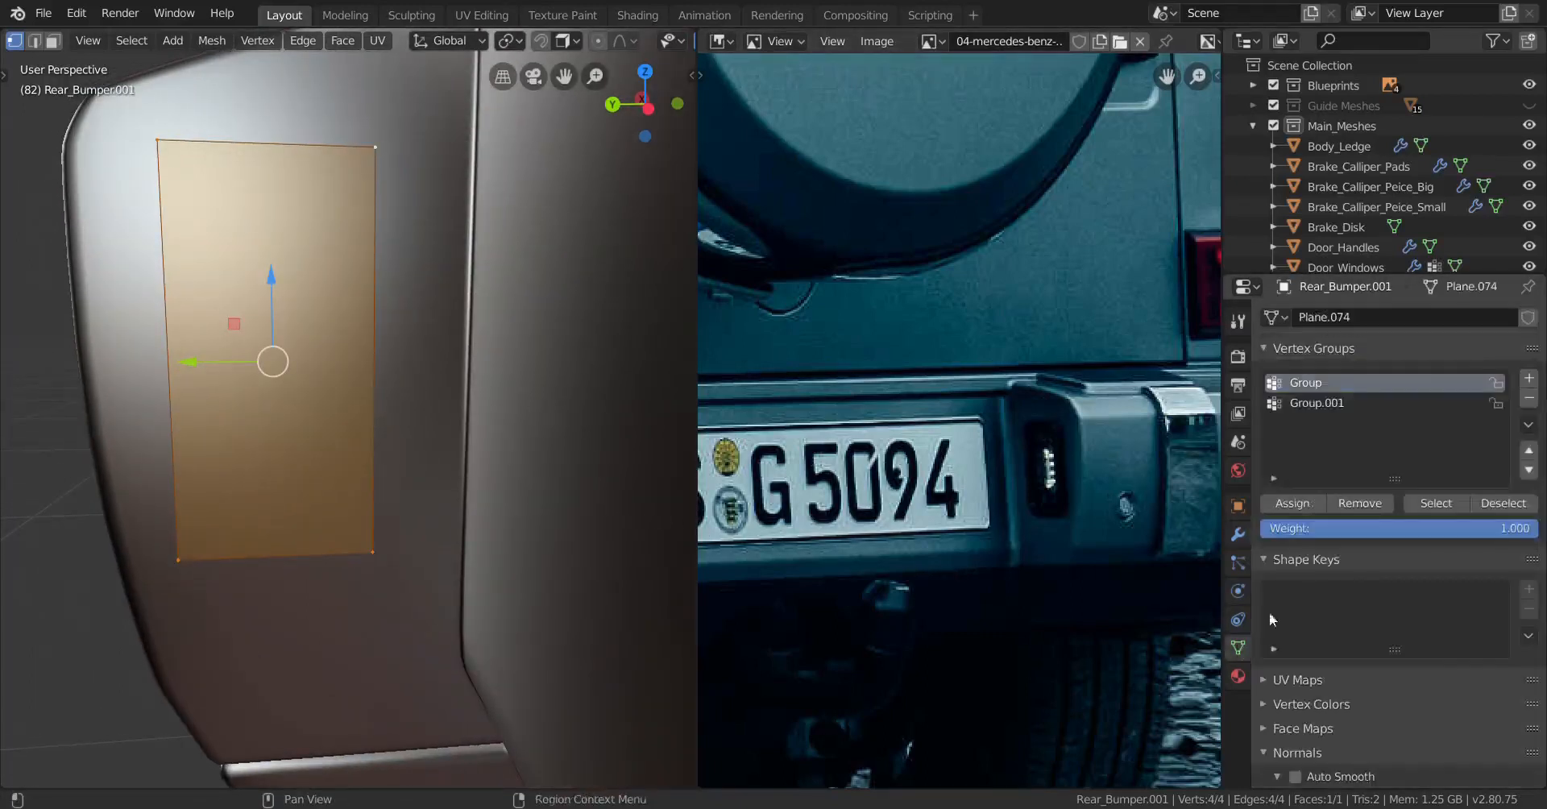
pyautogui.click(1526, 399)
pyautogui.click(1526, 399)
pyautogui.click(1238, 536)
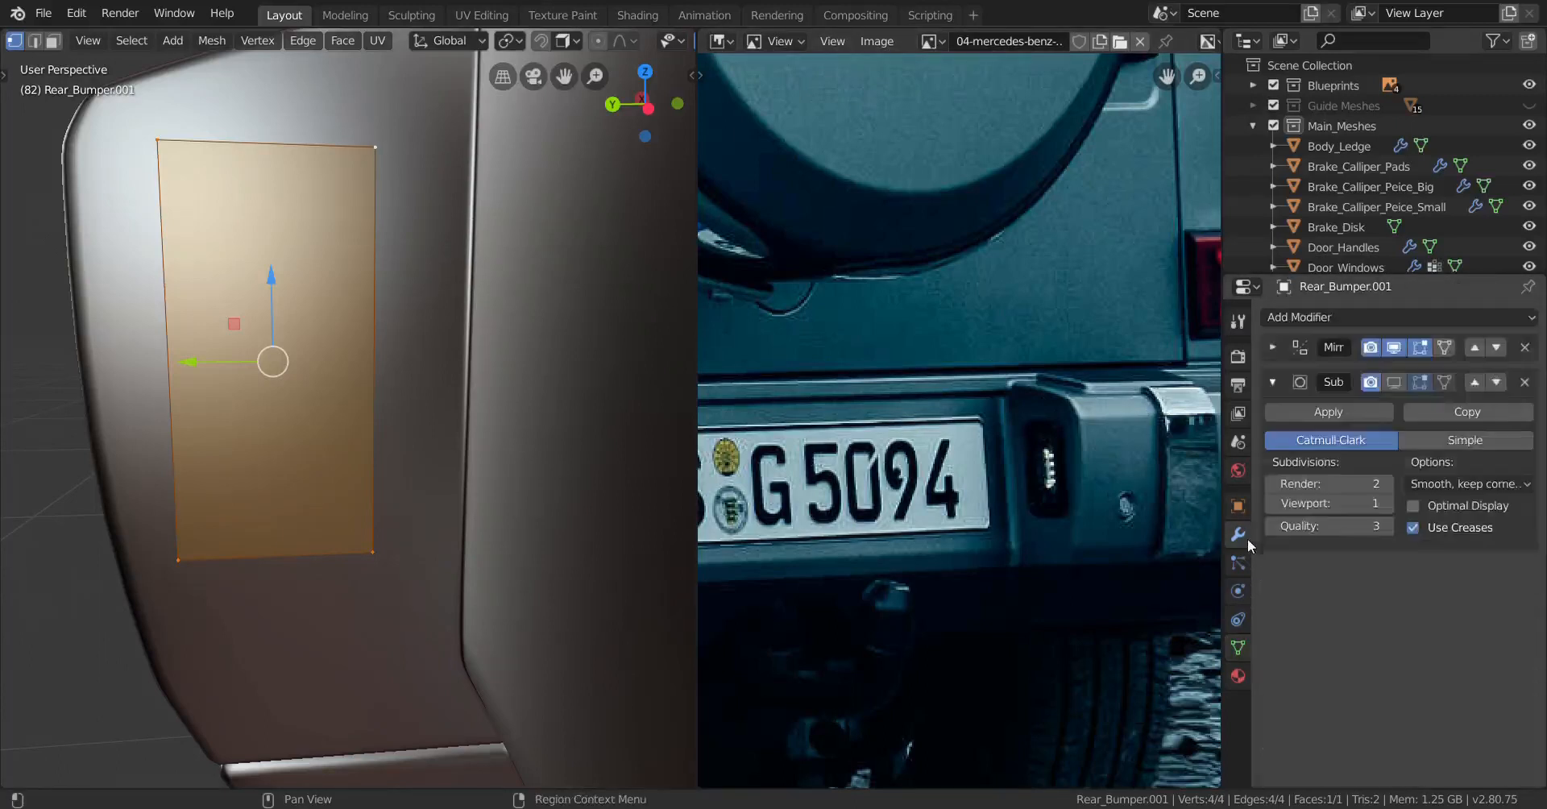
# Step: Try insetting the rectangular face by about 0.009 m, compare it with the lamp in the reference photo, and undo the inset
pyautogui.press('i')
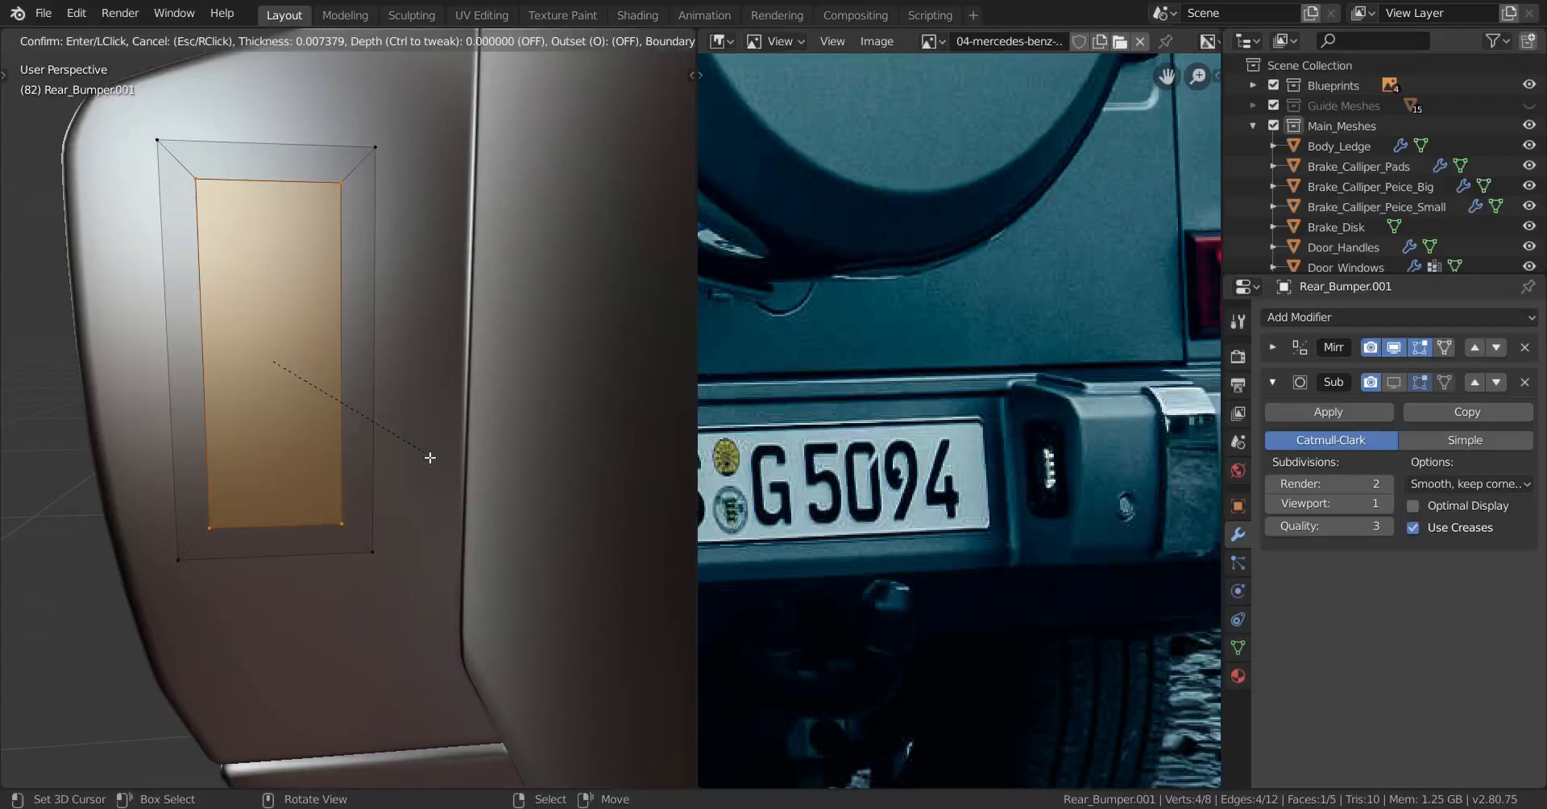
pyautogui.press('shift')
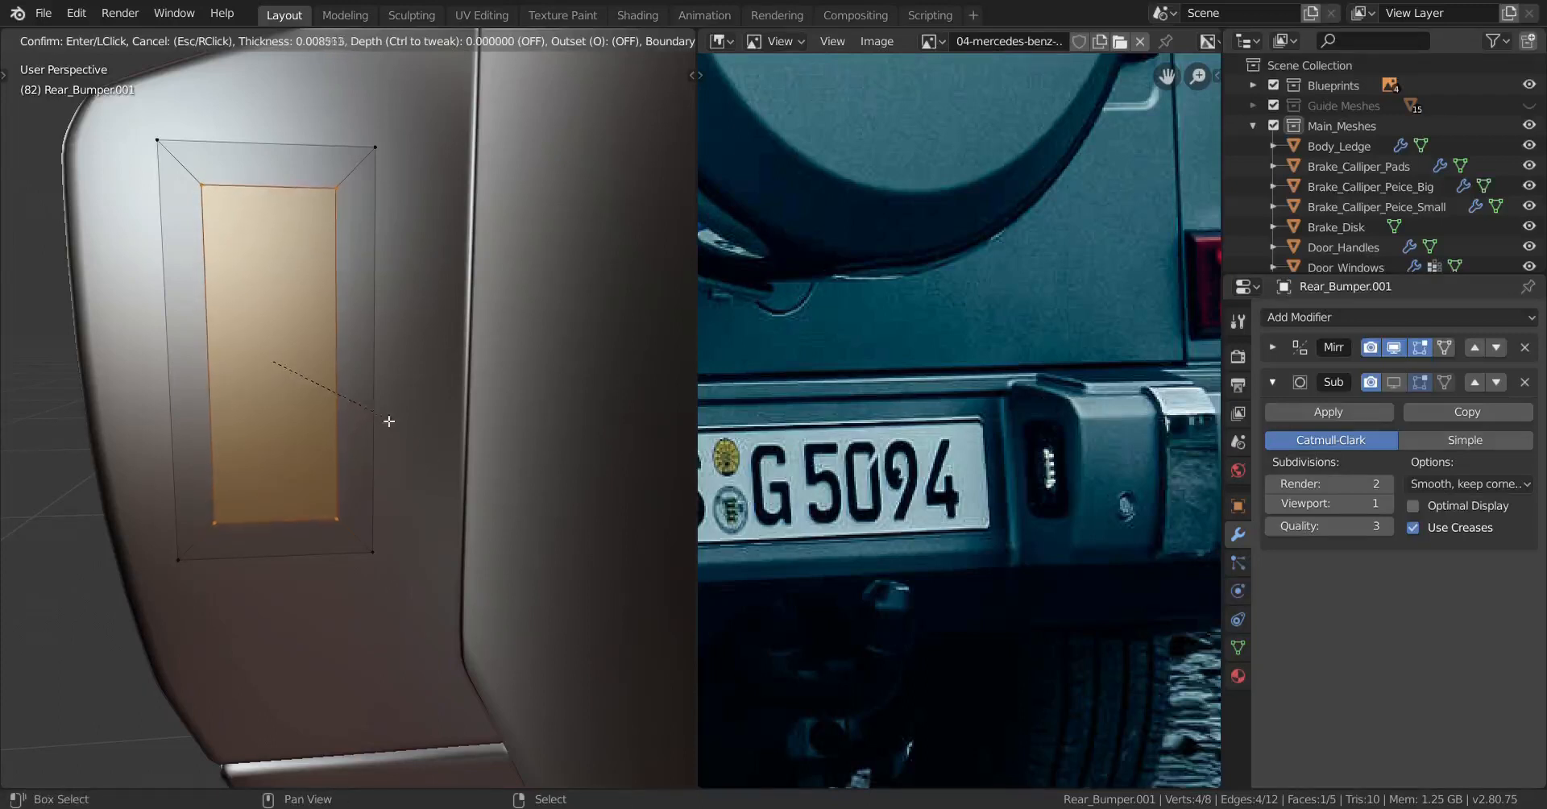
pyautogui.click(367, 496)
pyautogui.scroll(-2, 815, 435)
pyautogui.scroll(5, 888, 231)
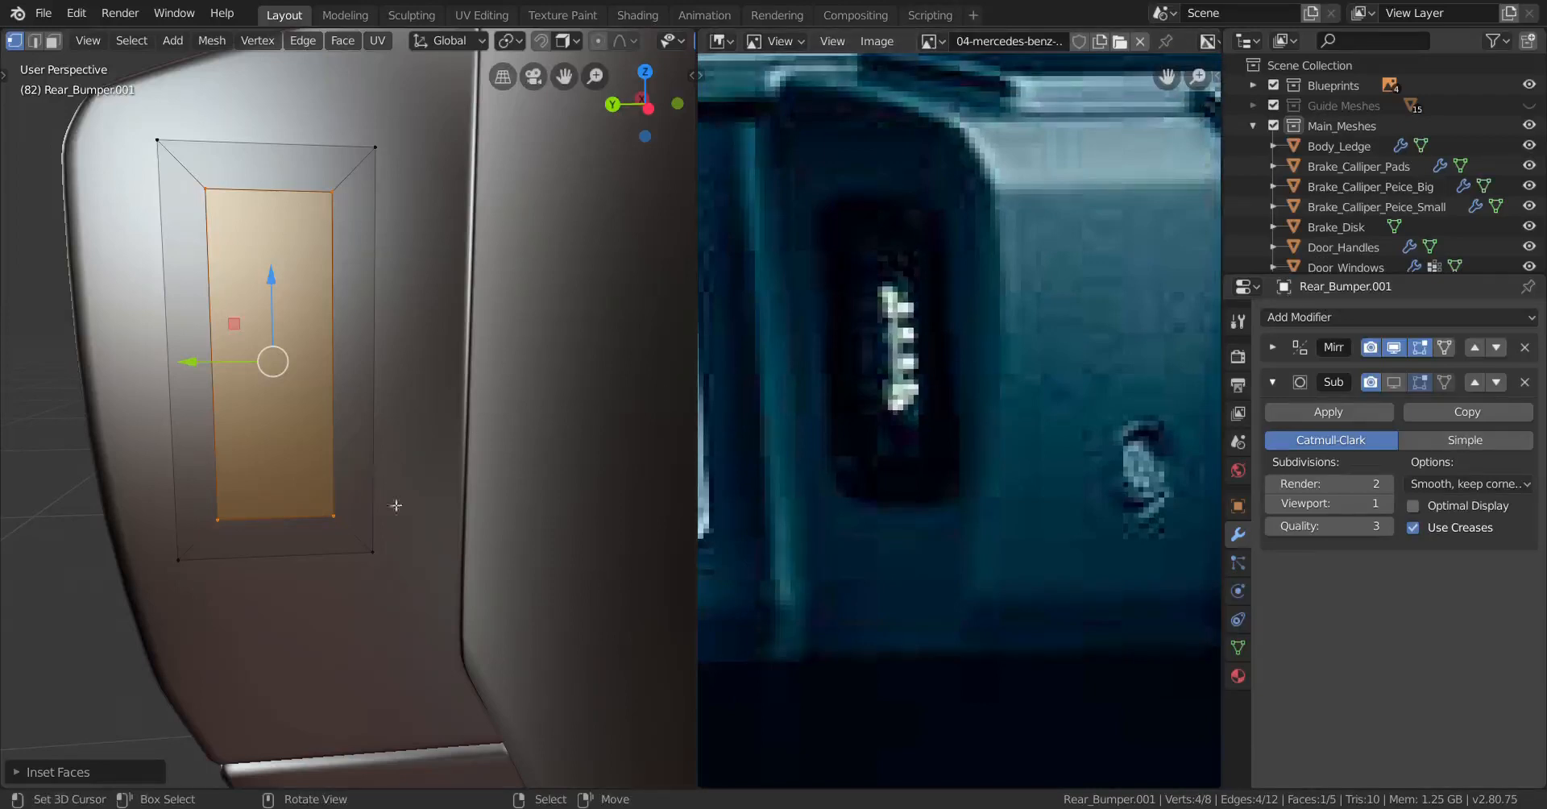
pyautogui.hotkey('ctrl', 'z')
# Step: Inset the rectangular face evenly to leave an inner face a little over half as wide
pyautogui.press('i')
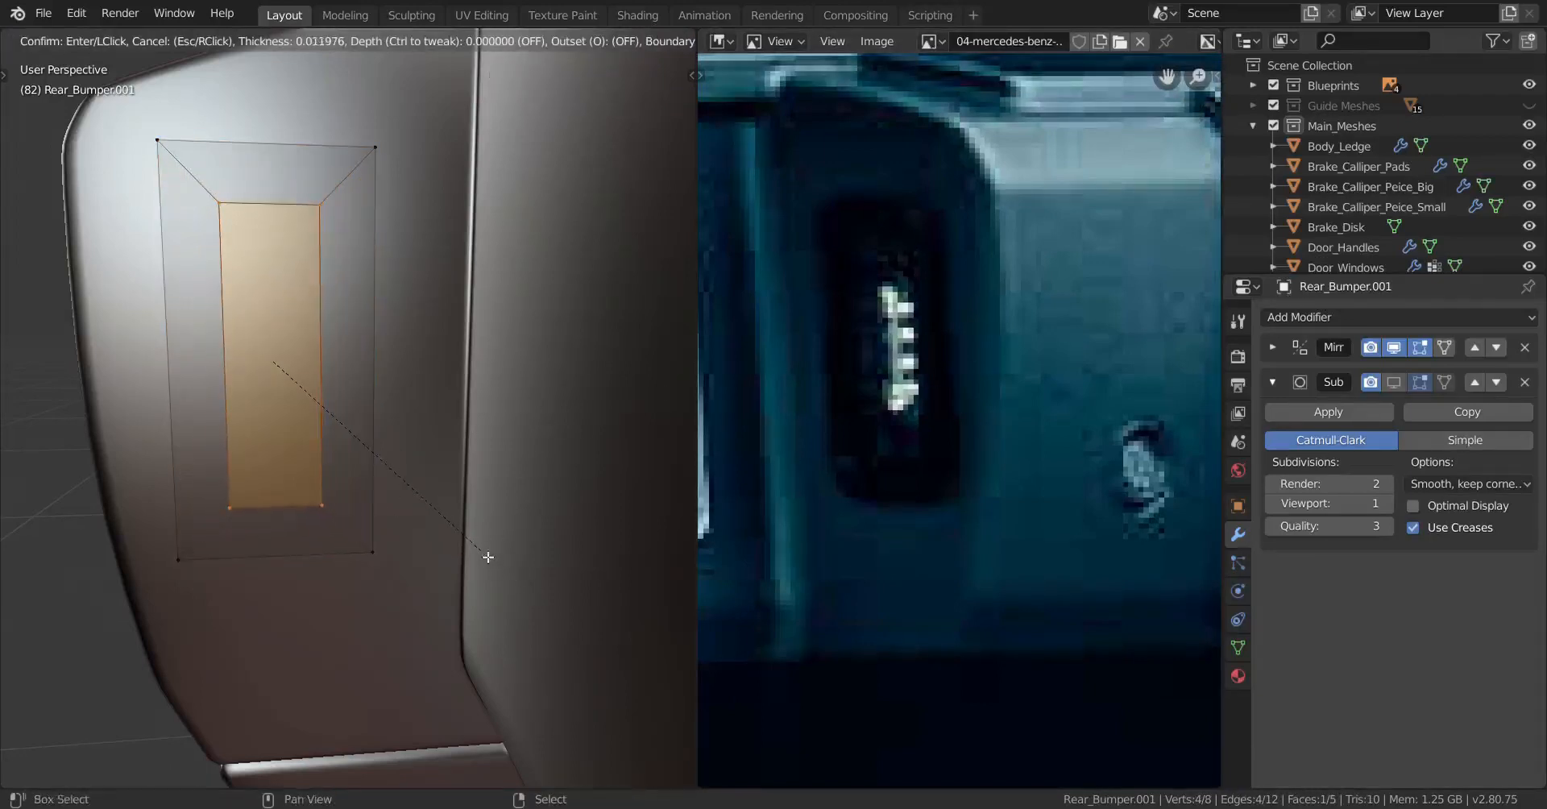
pyautogui.click(573, 597)
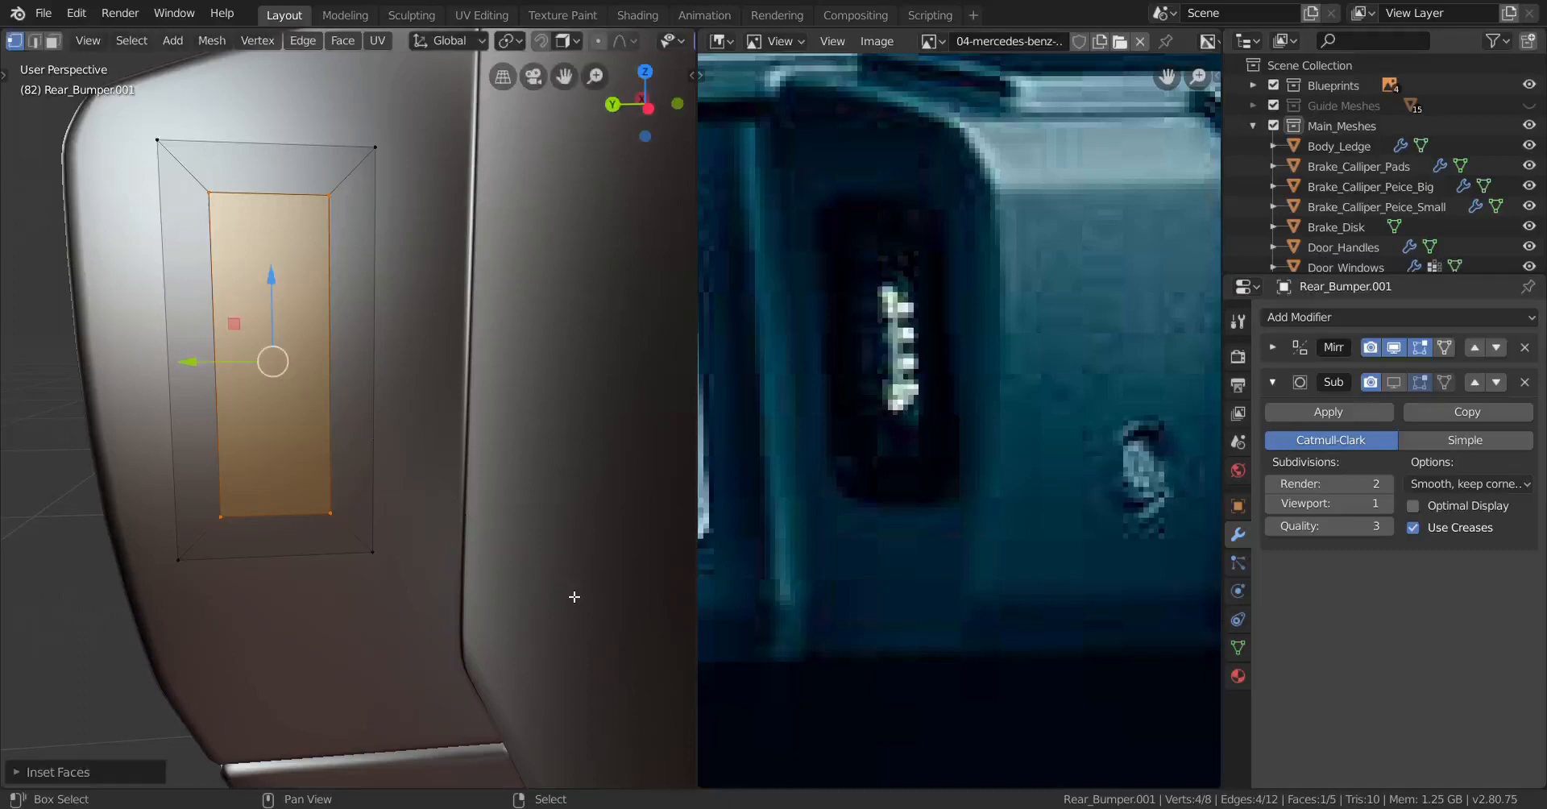
pyautogui.moveTo(573, 598); pyautogui.dragTo(422, 619, button='middle')
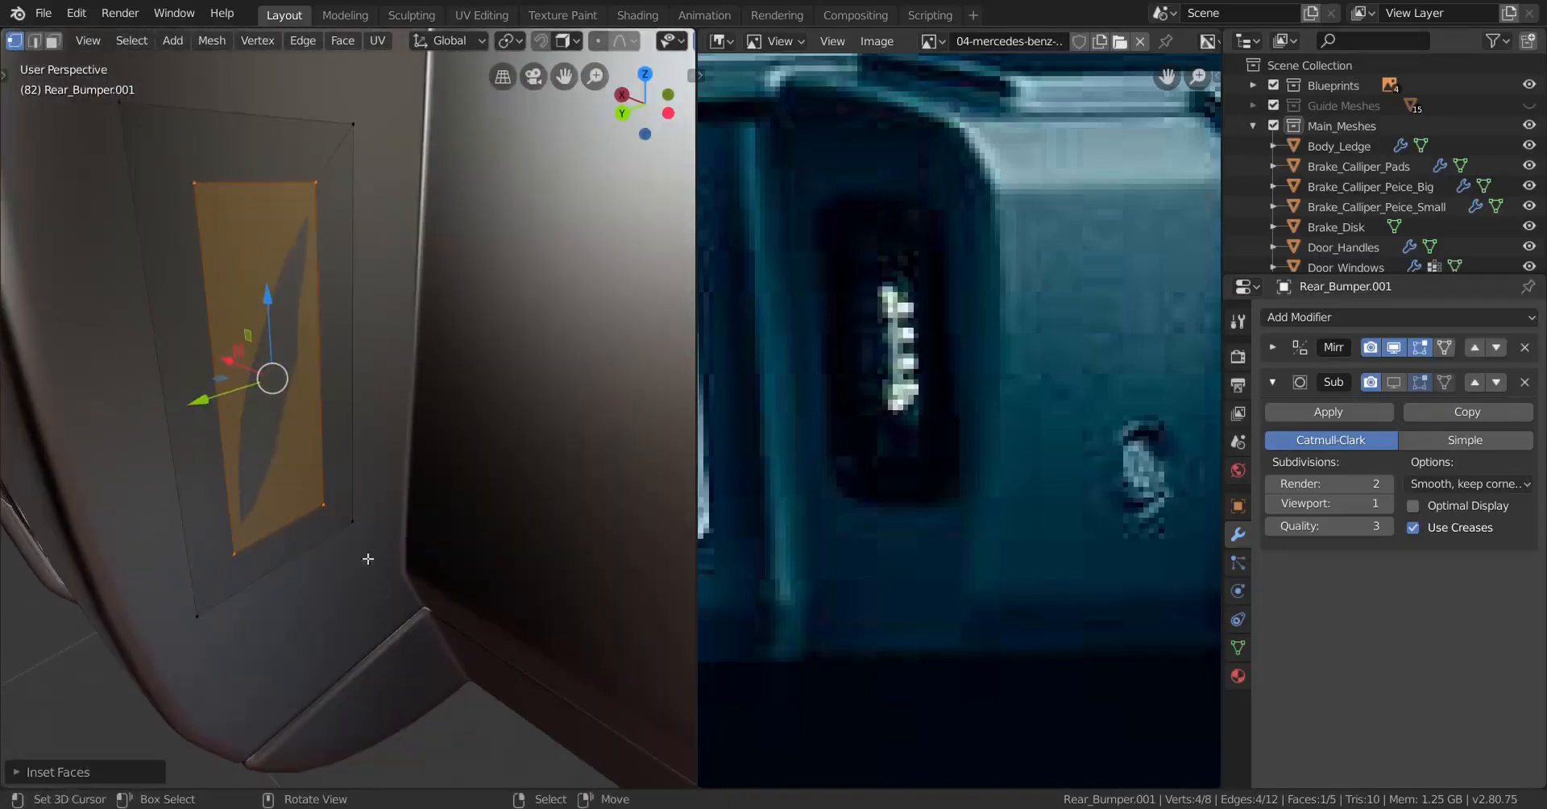
# Step: Move the entire inset panel slightly in the XY plane, plus about 0.003 m along negative X away from the bumper's inner side
pyautogui.press('a')
pyautogui.press('g')
pyautogui.hotkey('shift', 'z')
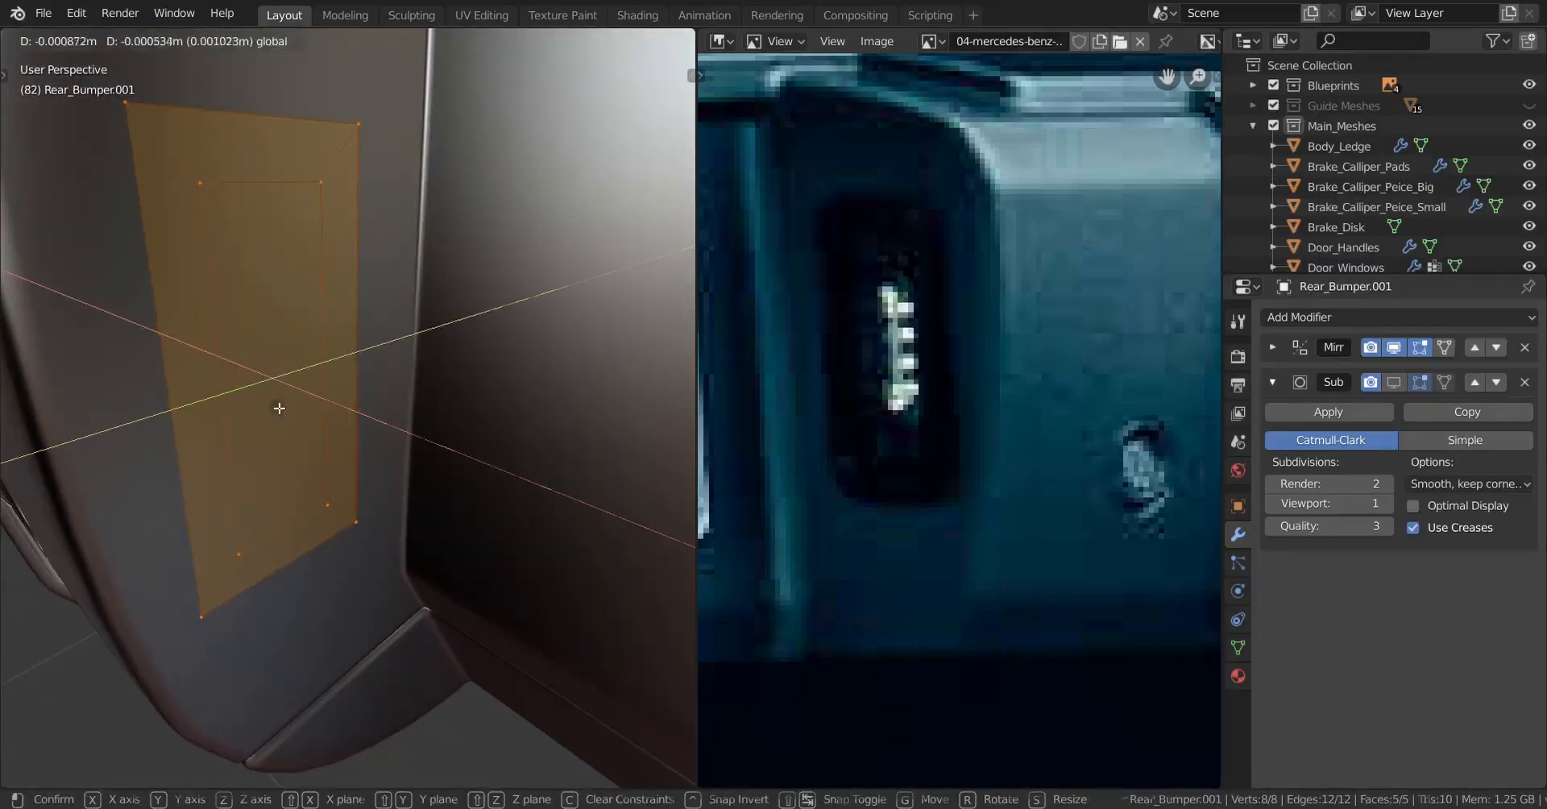
pyautogui.click(280, 408)
pyautogui.moveTo(278, 409); pyautogui.dragTo(245, 453, button='middle')
pyautogui.press('g')
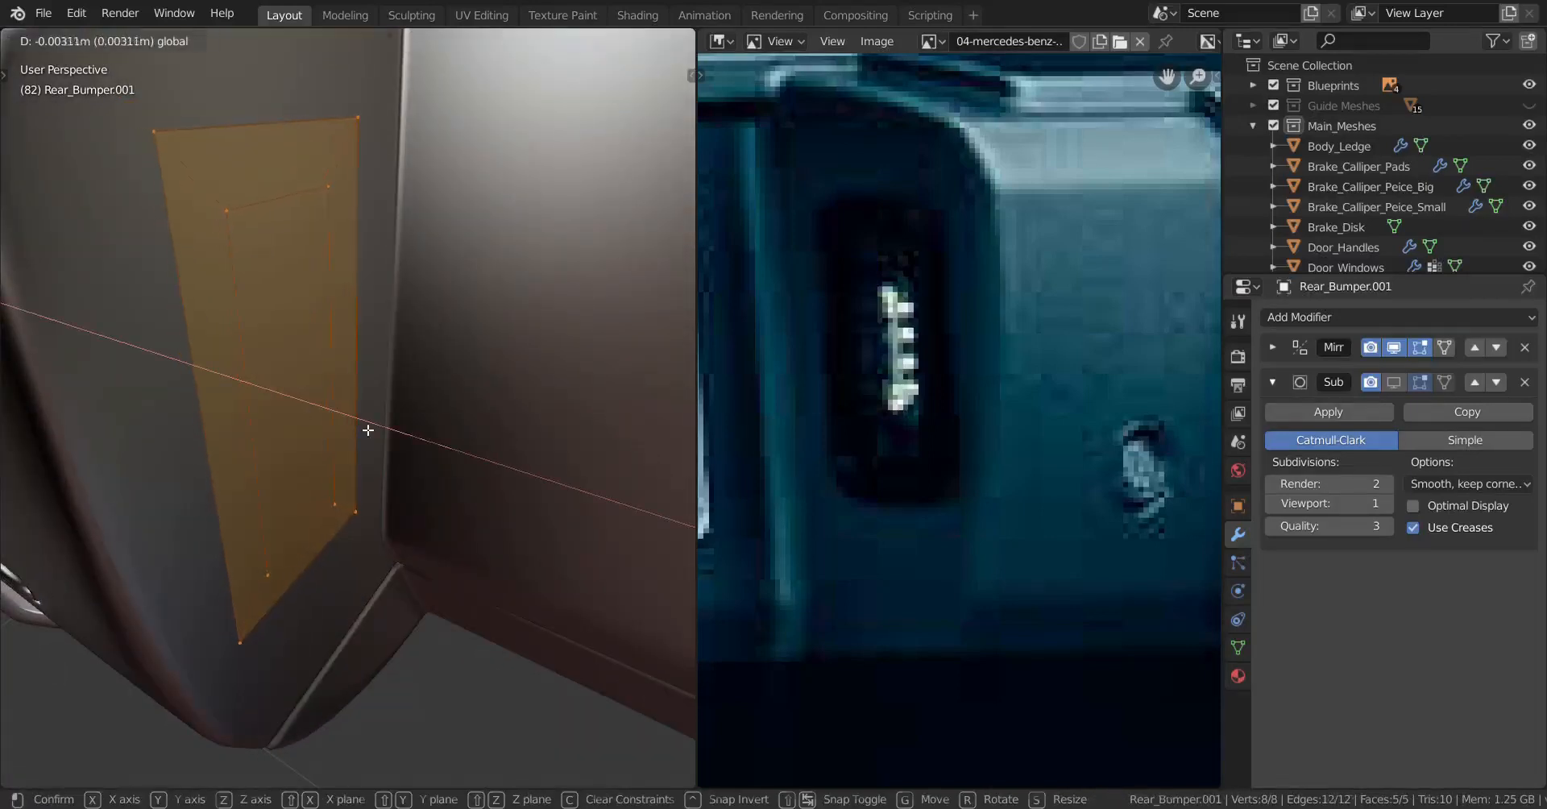
pyautogui.click(366, 429)
# Step: In back orthographic view, shift the panel slightly farther along negative X to clear the bumper end
pyautogui.press('ctrl+KP_1')
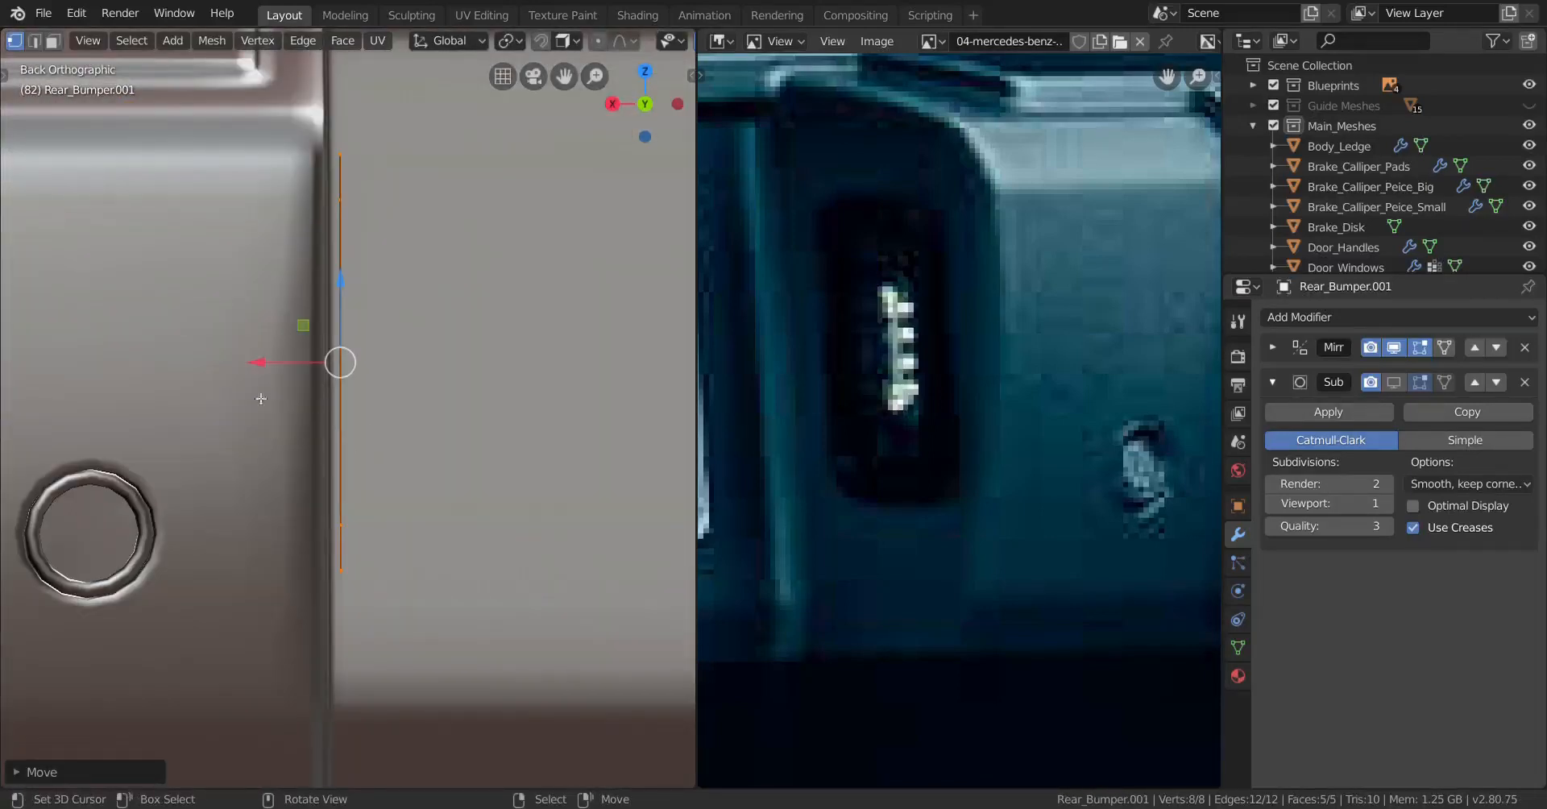
pyautogui.press('g')
pyautogui.press('x')
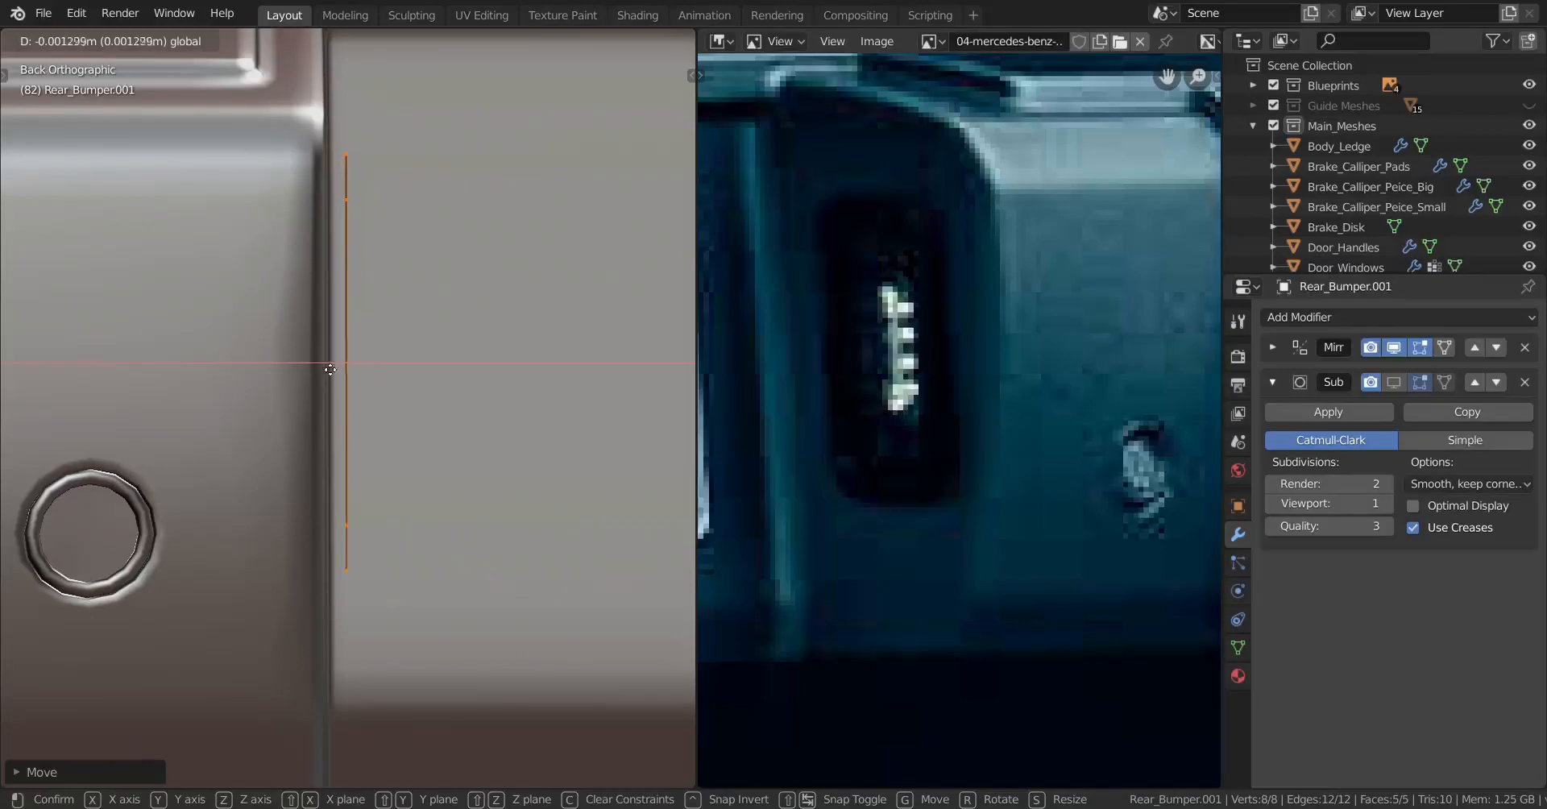
pyautogui.click(351, 362)
# Step: Add one loop cut around the panel between its outer border and inner face, slid slightly toward the outer border
pyautogui.moveTo(347, 363); pyautogui.dragTo(294, 453, button='middle')
pyautogui.scroll(2, 294, 452)
pyautogui.hotkey('ctrl', 'r')
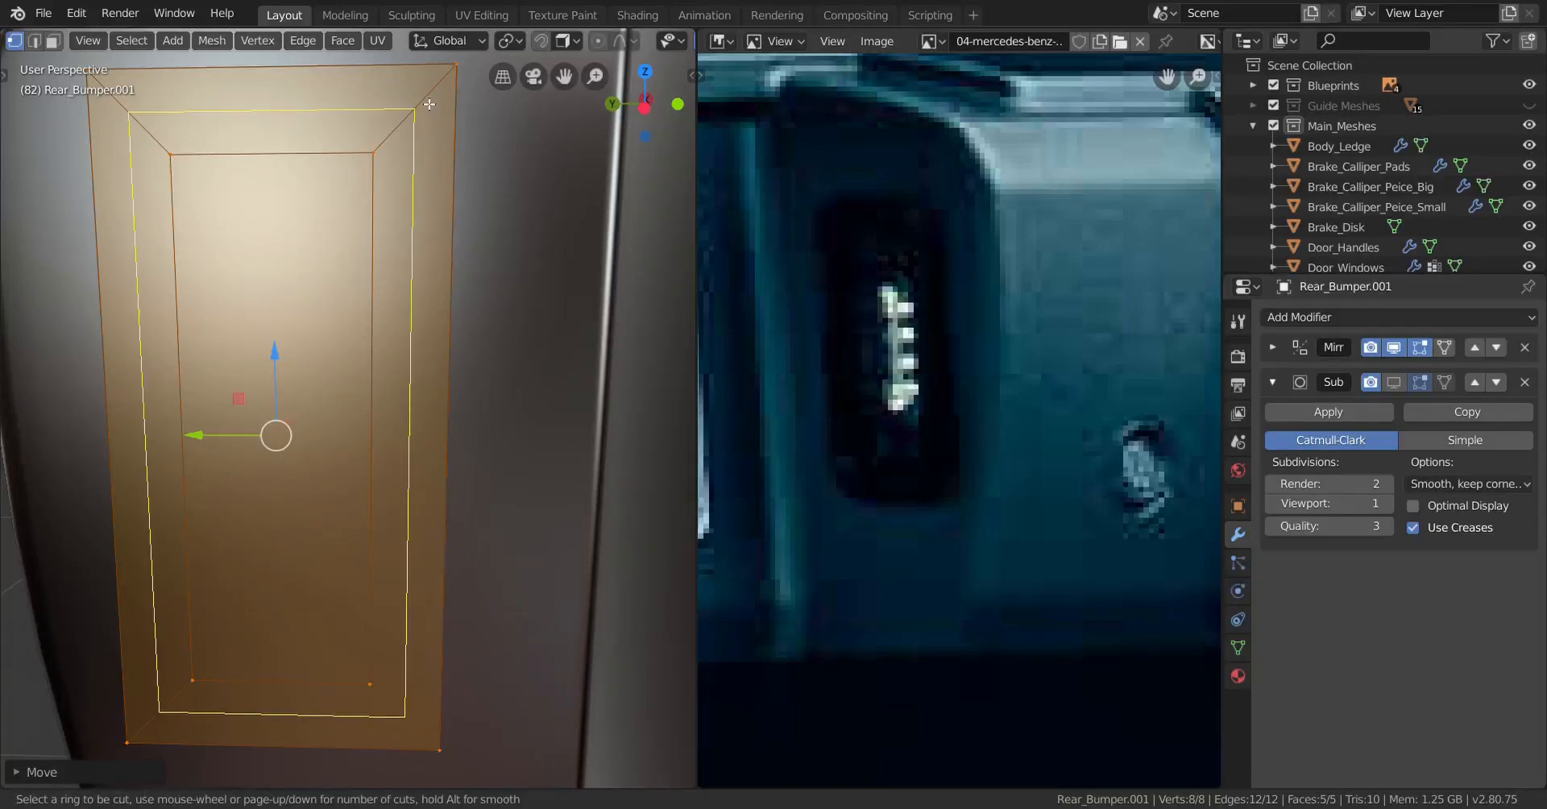
pyautogui.click(442, 85)
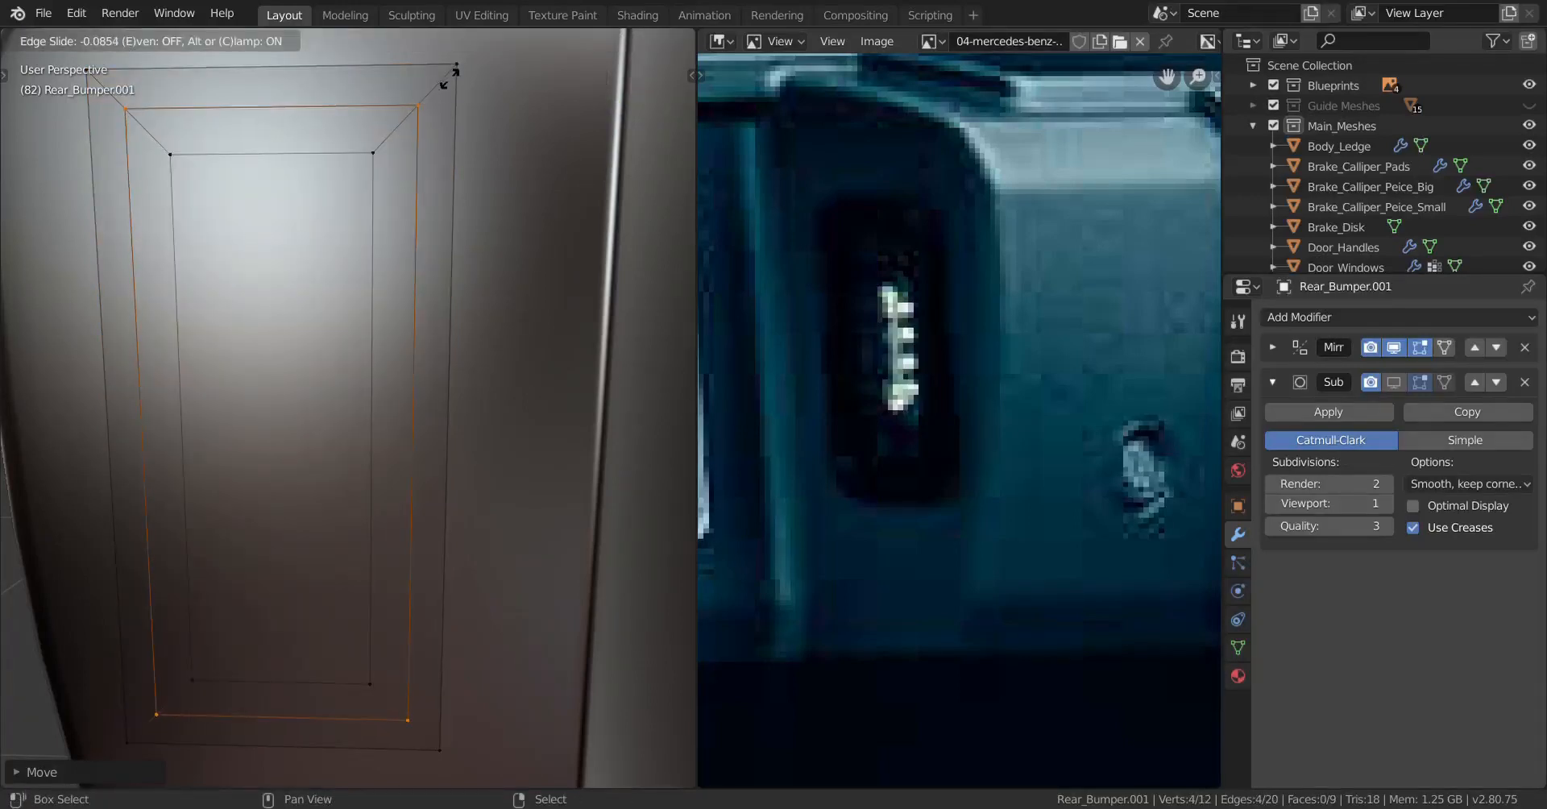
pyautogui.click(472, 57)
pyautogui.scroll(-2, 242, 77)
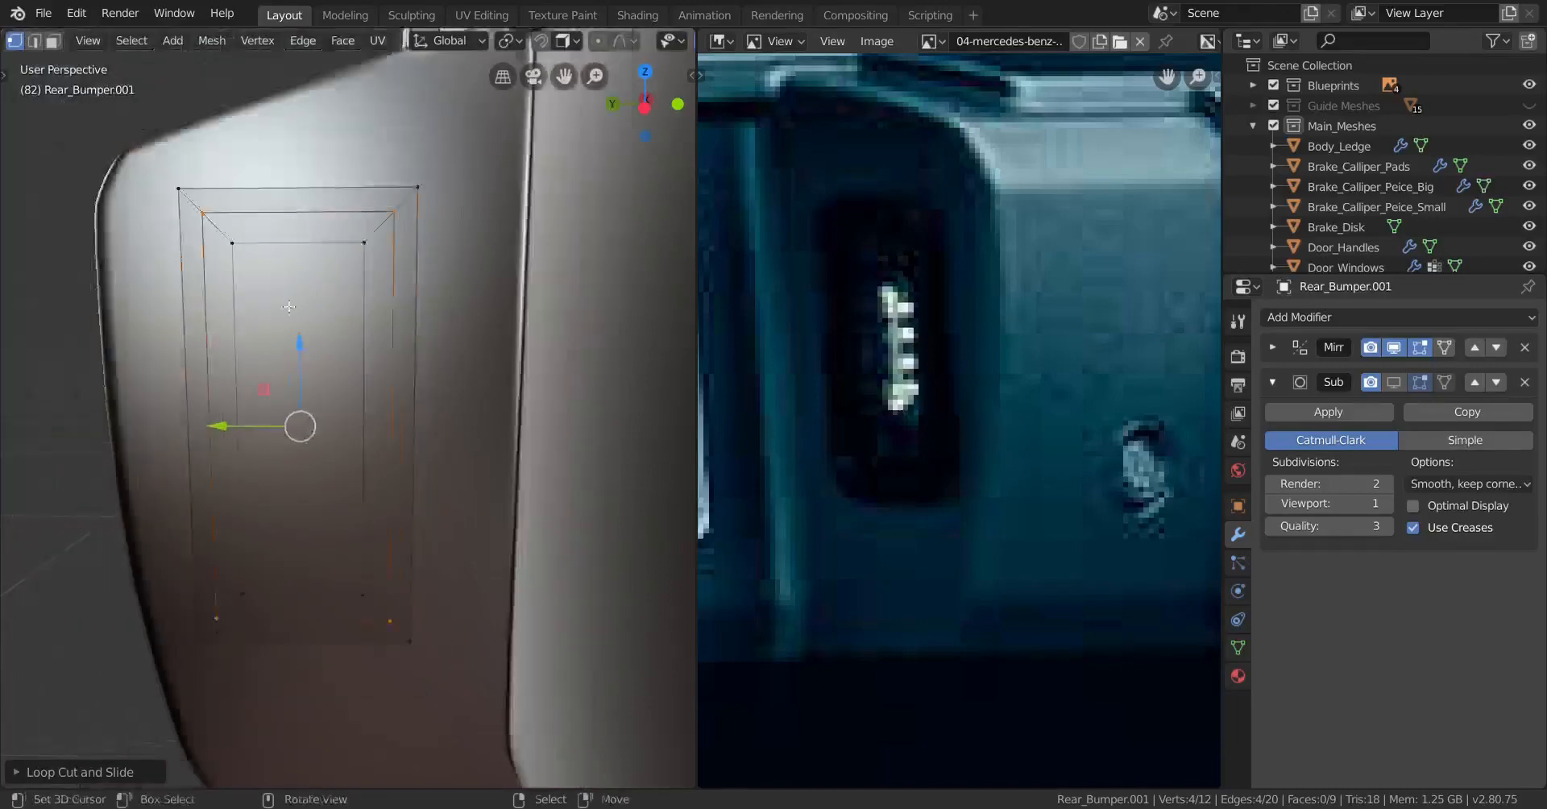
# Step: Select the outermost ring of faces on the panel and extrude it along negative X into a raised frame
pyautogui.moveTo(143, 79); pyautogui.dragTo(184, 91, button='middle')
pyautogui.click(56, 42)
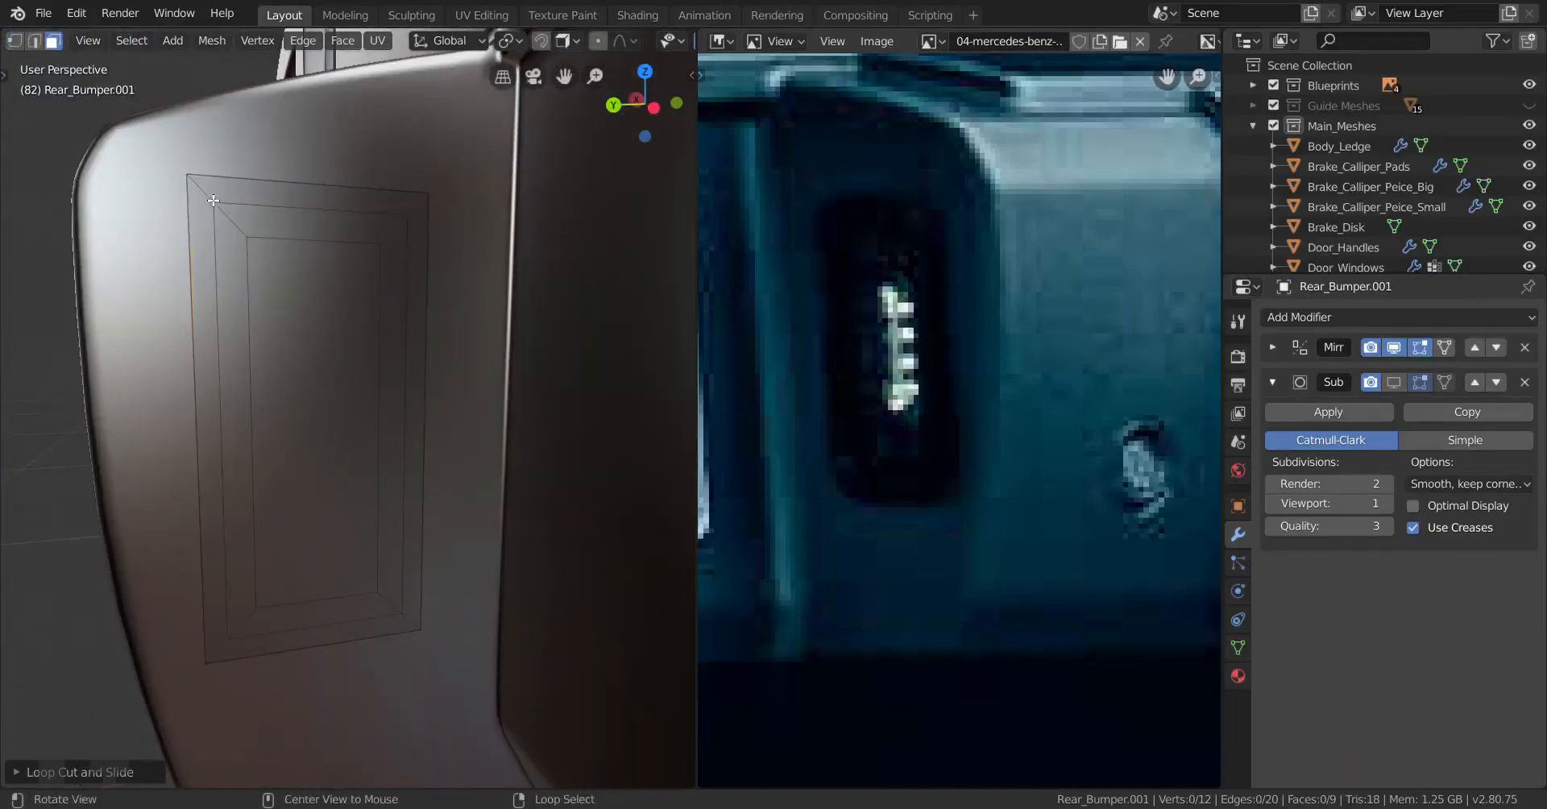
pyautogui.keyDown('alt'); pyautogui.rightClick(201, 187); pyautogui.keyUp('alt')
pyautogui.moveTo(343, 324); pyautogui.dragTo(420, 415, button='middle')
pyautogui.press('e')
pyautogui.press('x')
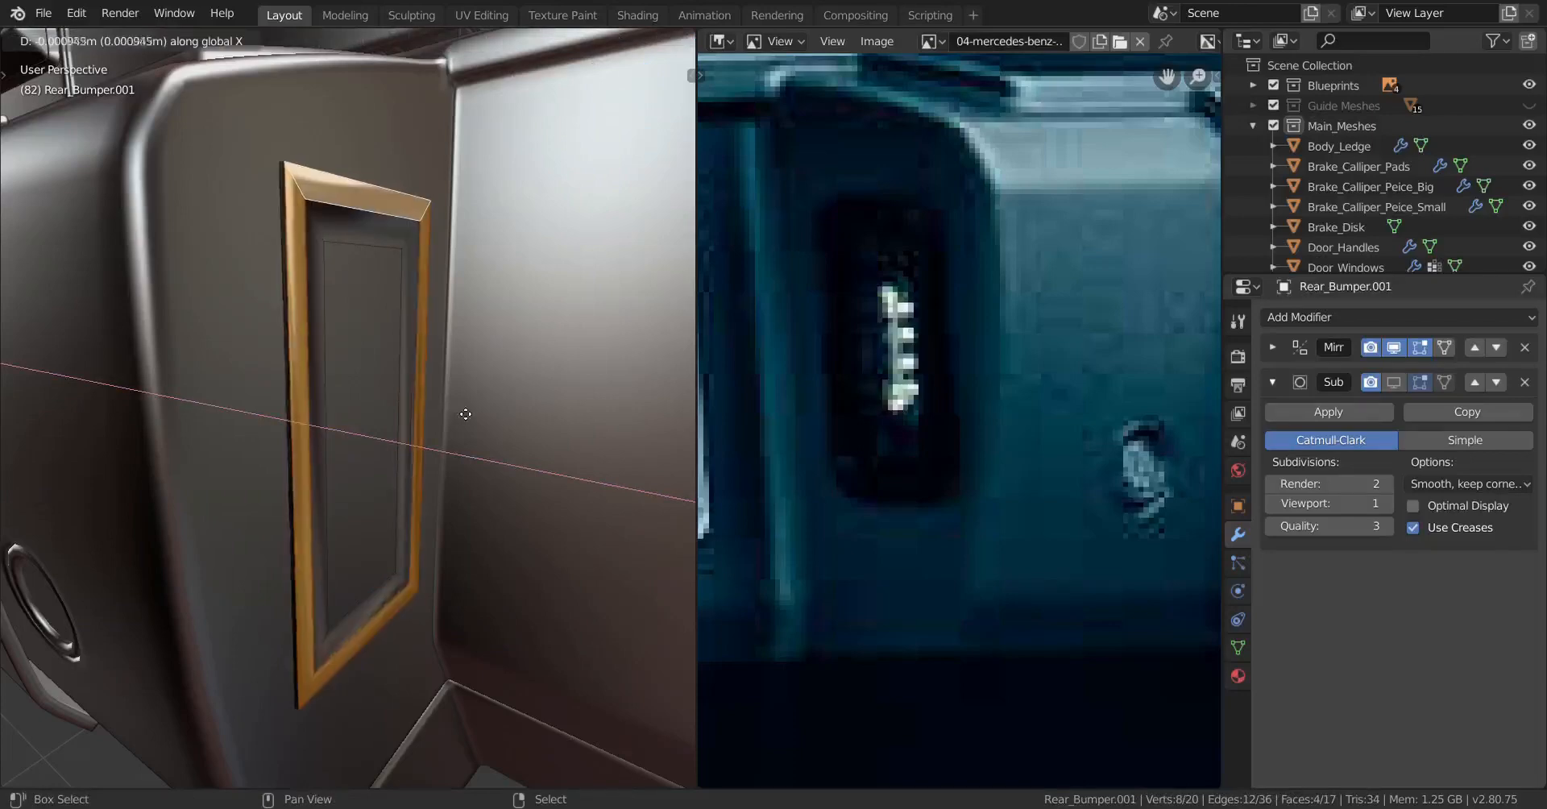
pyautogui.click(572, 402)
# Step: Select the frame's outer back edge loop and move it about 0.0045 m along X into the bumper
pyautogui.moveTo(572, 401); pyautogui.dragTo(341, 286, button='middle')
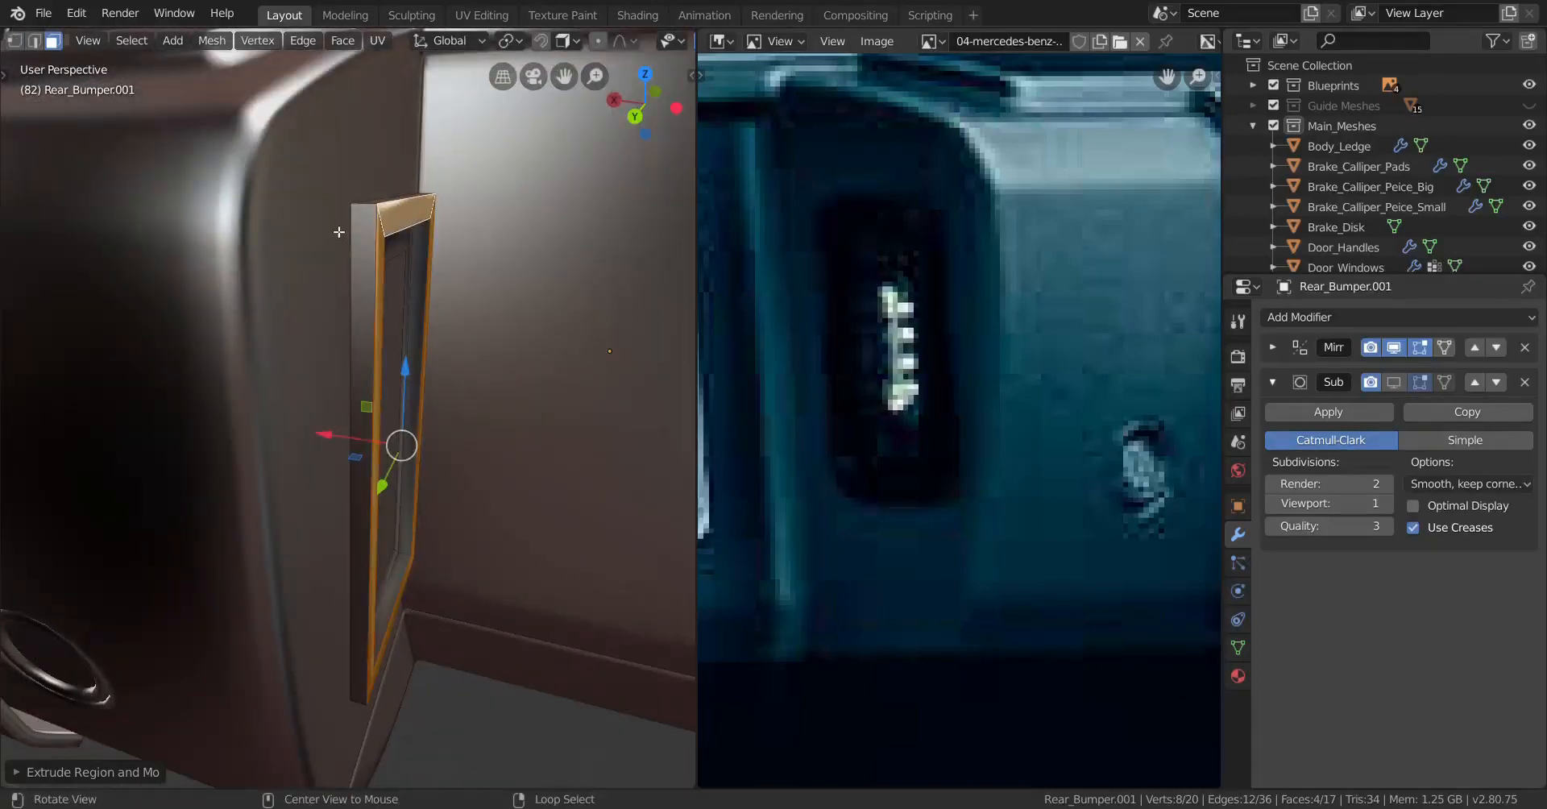
pyautogui.click(339, 232)
pyautogui.keyDown('alt'); pyautogui.moveTo(358, 232); pyautogui.dragTo(315, 298); pyautogui.keyUp('alt')
pyautogui.click(30, 46)
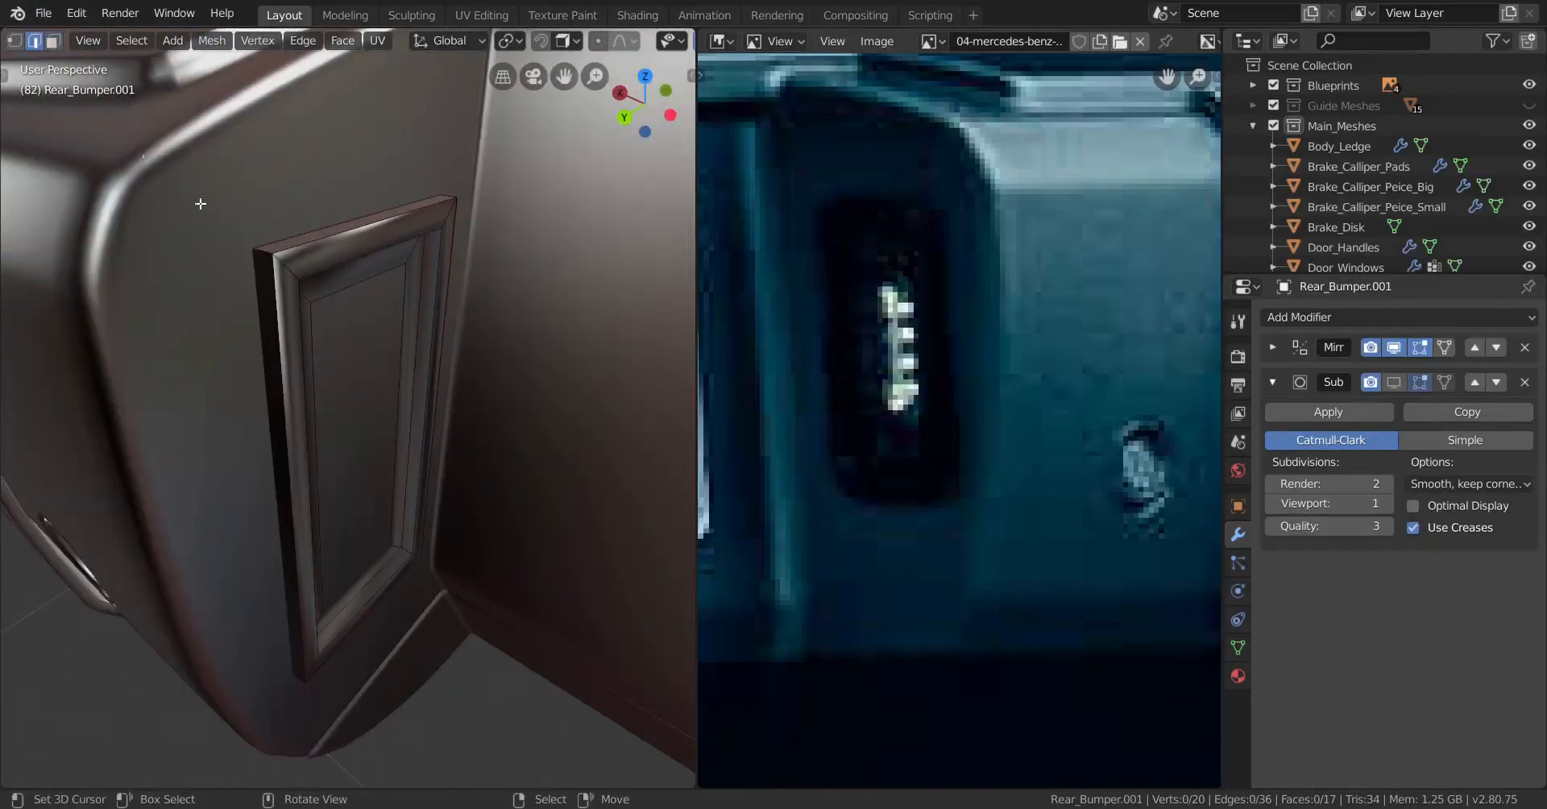
pyautogui.keyDown('alt'); pyautogui.moveTo(200, 204); pyautogui.dragTo(320, 225); pyautogui.keyUp('alt')
pyautogui.keyDown('alt'); pyautogui.rightClick(319, 452); pyautogui.keyUp('alt')
pyautogui.press('g')
pyautogui.press('x')
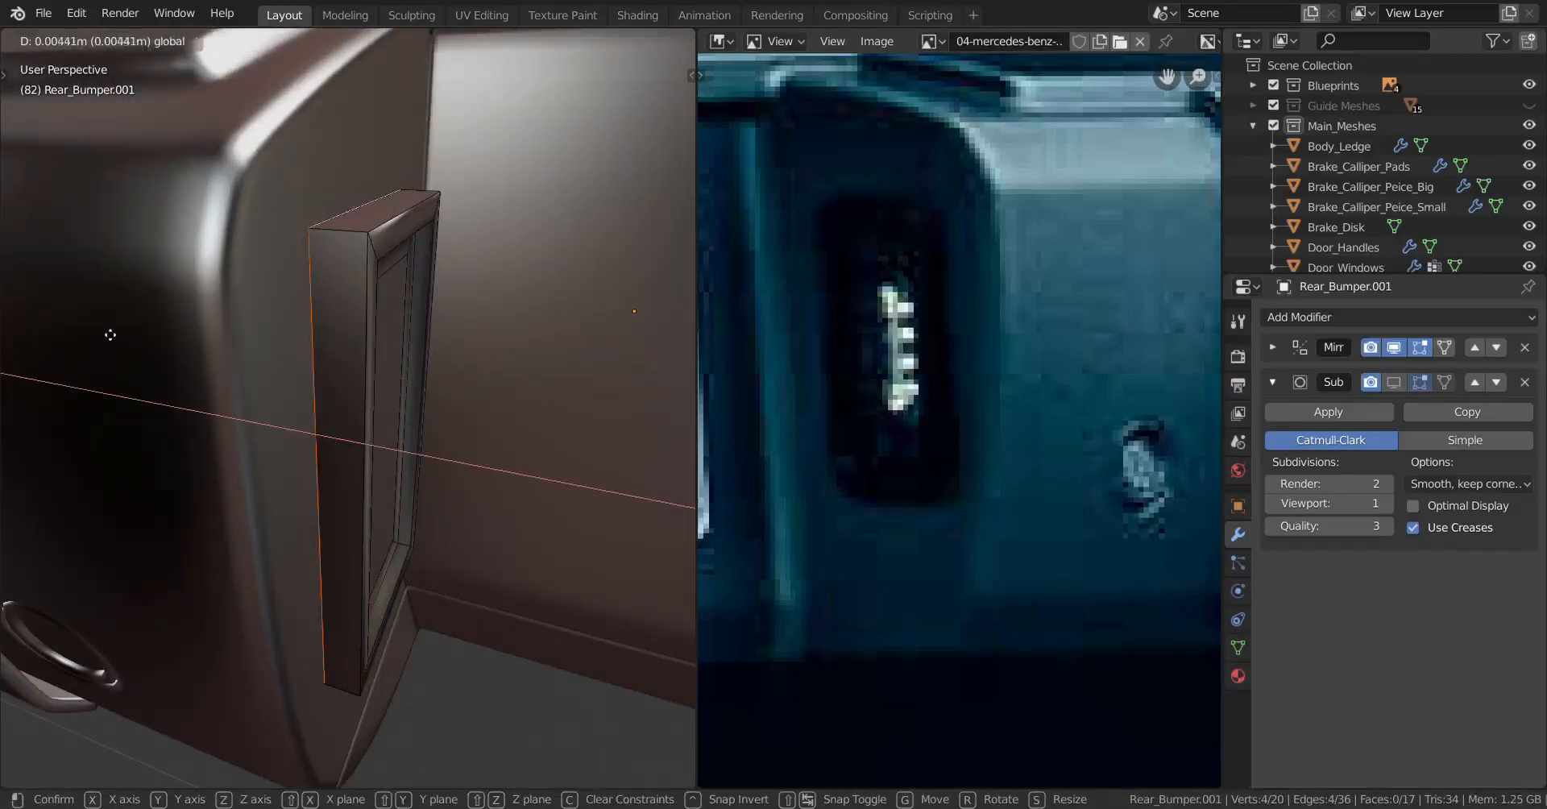
pyautogui.click(92, 315)
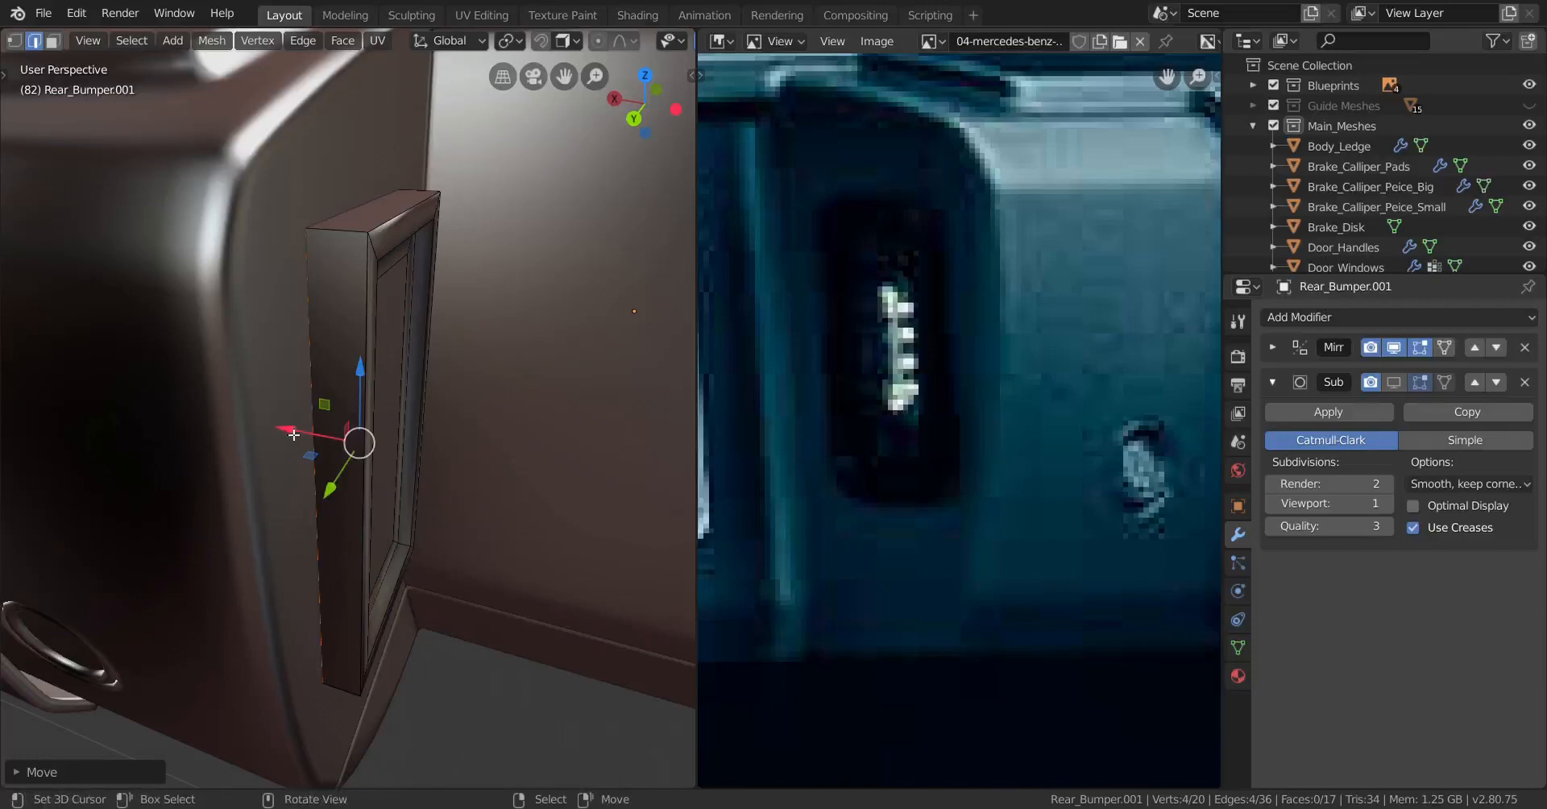
pyautogui.moveTo(293, 435); pyautogui.dragTo(295, 435)
pyautogui.moveTo(361, 430); pyautogui.dragTo(323, 428, button='middle')
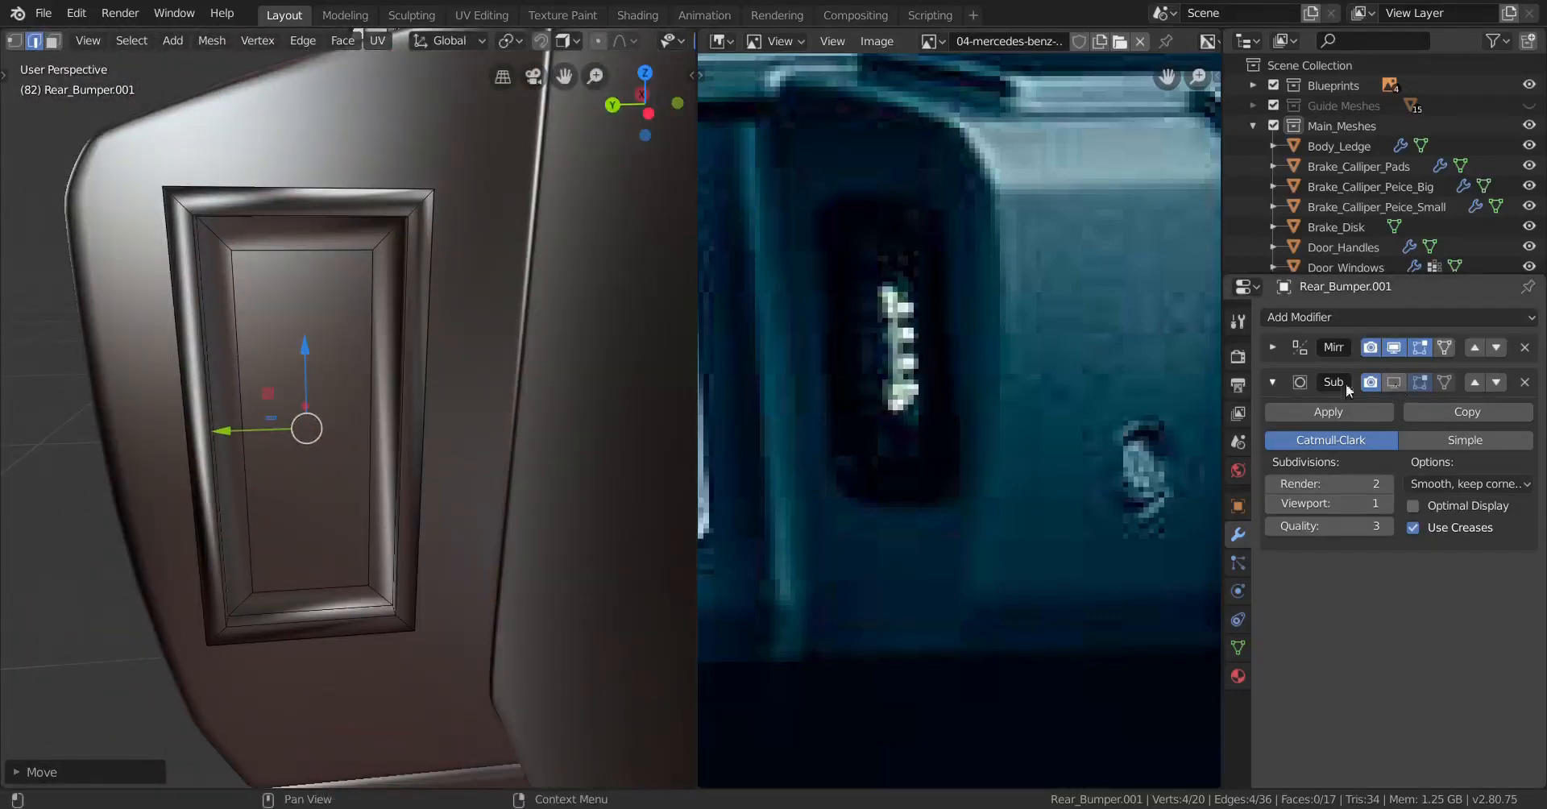
# Step: Turn the Subdivision modifier's viewport display back on and set its render subdivisions to 1
pyautogui.click(1394, 383)
pyautogui.moveTo(513, 390)
pyautogui.mouseDown(button='middle')
pyautogui.moveTo(439, 423)
pyautogui.moveTo(569, 378)
pyautogui.moveTo(476, 398)
pyautogui.moveTo(502, 403)
pyautogui.mouseUp(button='middle')
pyautogui.scroll(1, 569, 378)
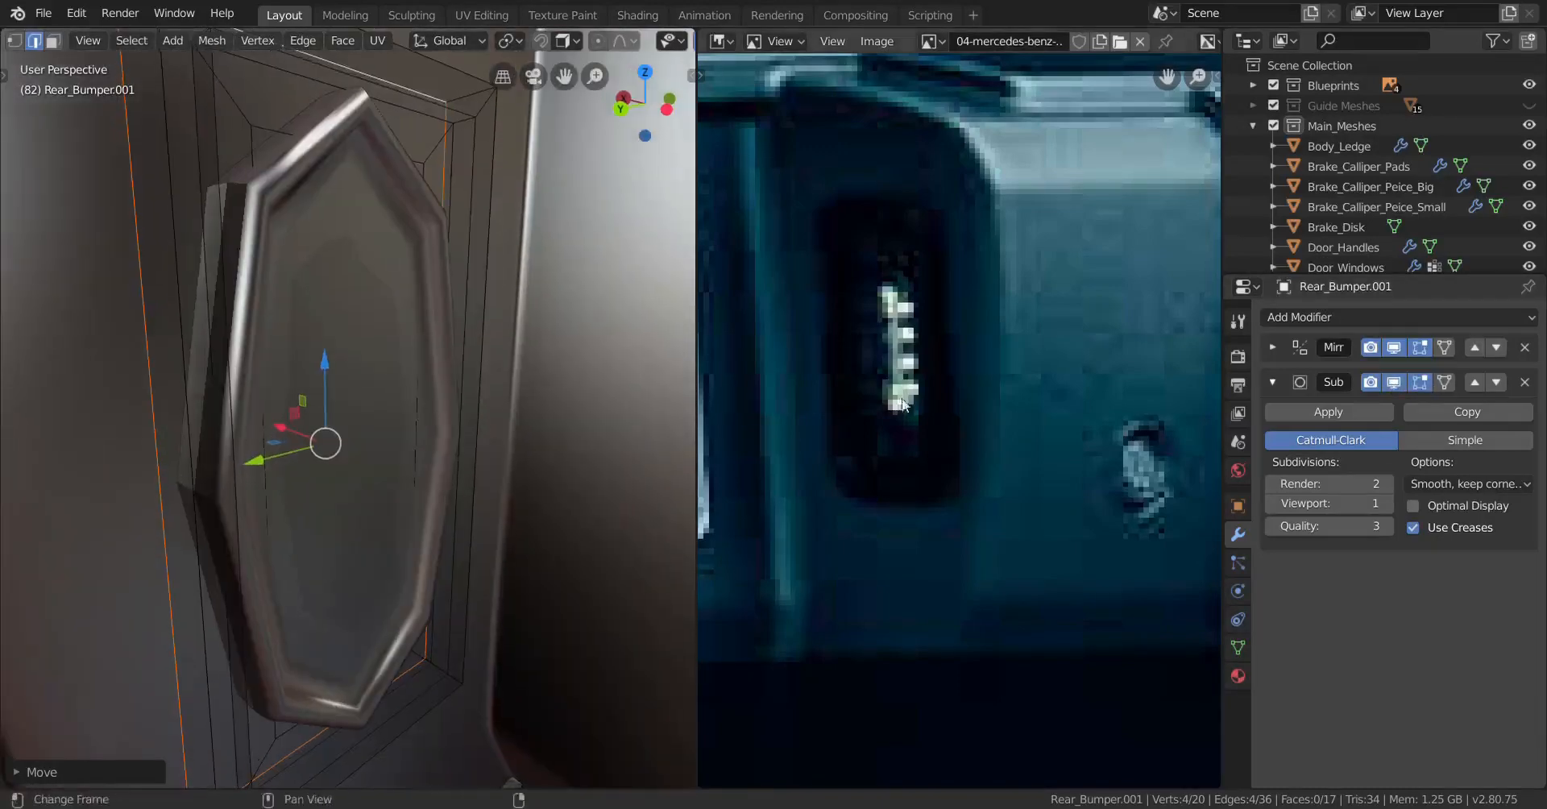
pyautogui.click(1271, 484)
# Step: Add ten evenly spaced horizontal loop cuts across the height of the lamp panel
pyautogui.moveTo(573, 443); pyautogui.dragTo(483, 394, button='middle')
pyautogui.hotkey('ctrl', 'r')
pyautogui.scroll(6, 488, 395)
pyautogui.scroll(3, 491, 396)
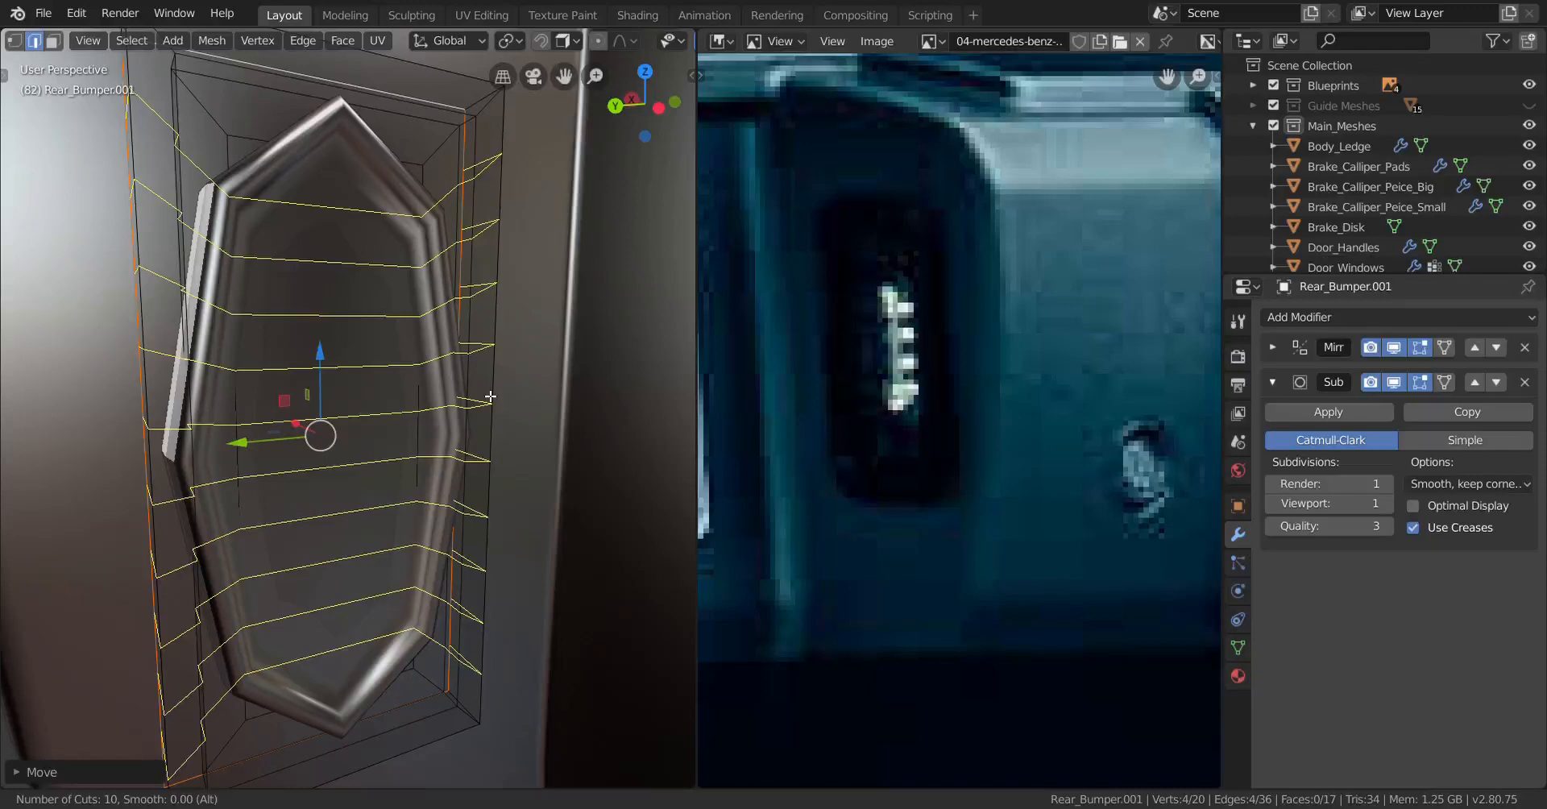
pyautogui.click(490, 395)
pyautogui.moveTo(491, 396); pyautogui.dragTo(362, 388, button='middle')
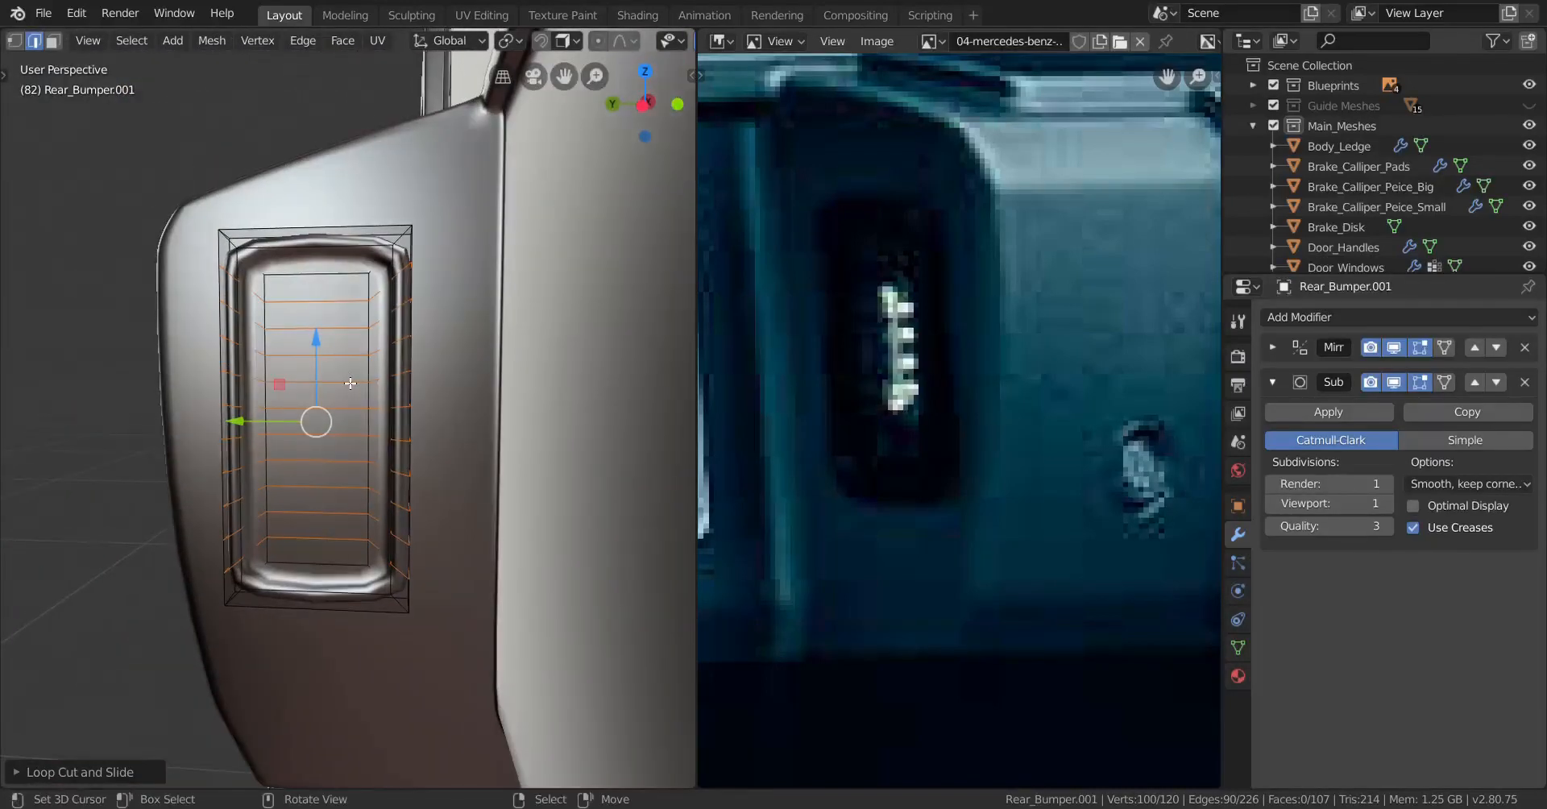
# Step: Dissolve the six middle horizontal edge loops, keeping two loops near the lamp's upper end and two near its lower end
pyautogui.moveTo(350, 384); pyautogui.dragTo(337, 274, button='middle')
pyautogui.keyDown('alt'); pyautogui.keyDown('shift'); pyautogui.click(336, 270); pyautogui.keyUp('shift'); pyautogui.keyUp('alt')
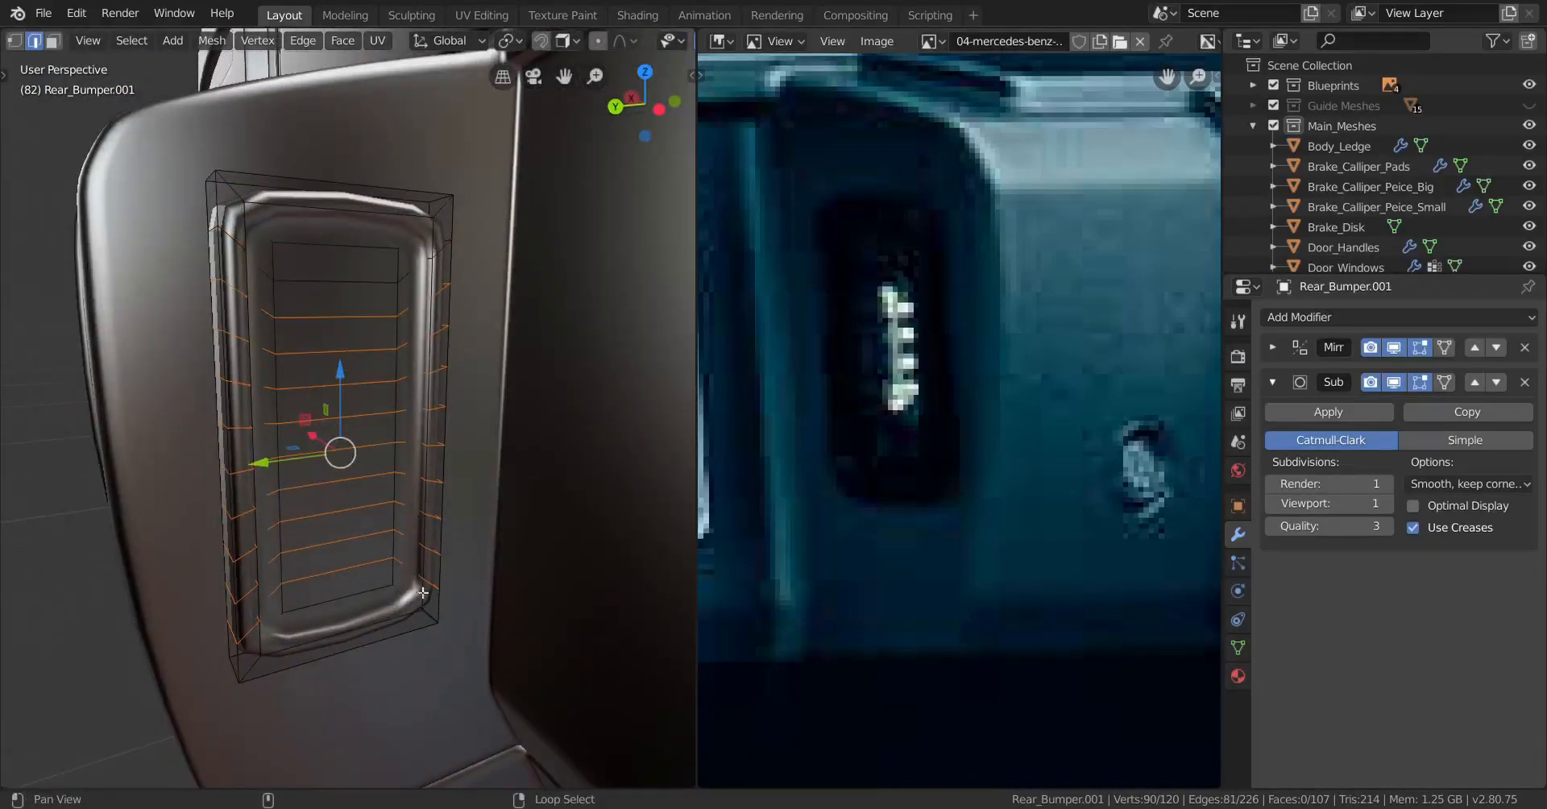
pyautogui.keyDown('alt'); pyautogui.keyDown('shift'); pyautogui.click(357, 575); pyautogui.keyUp('shift'); pyautogui.keyUp('alt')
pyautogui.press('x')
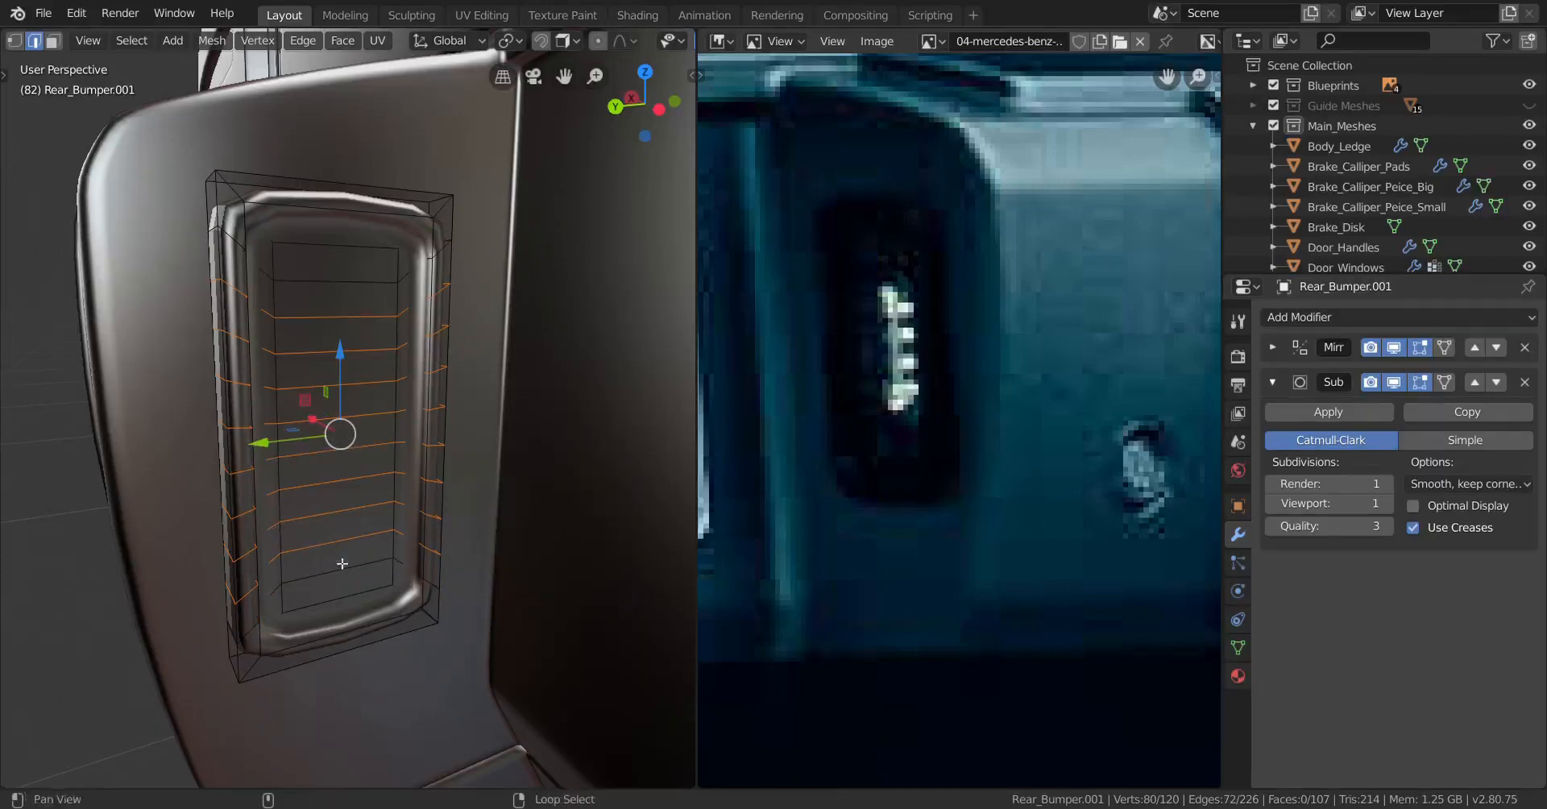
pyautogui.press('x')
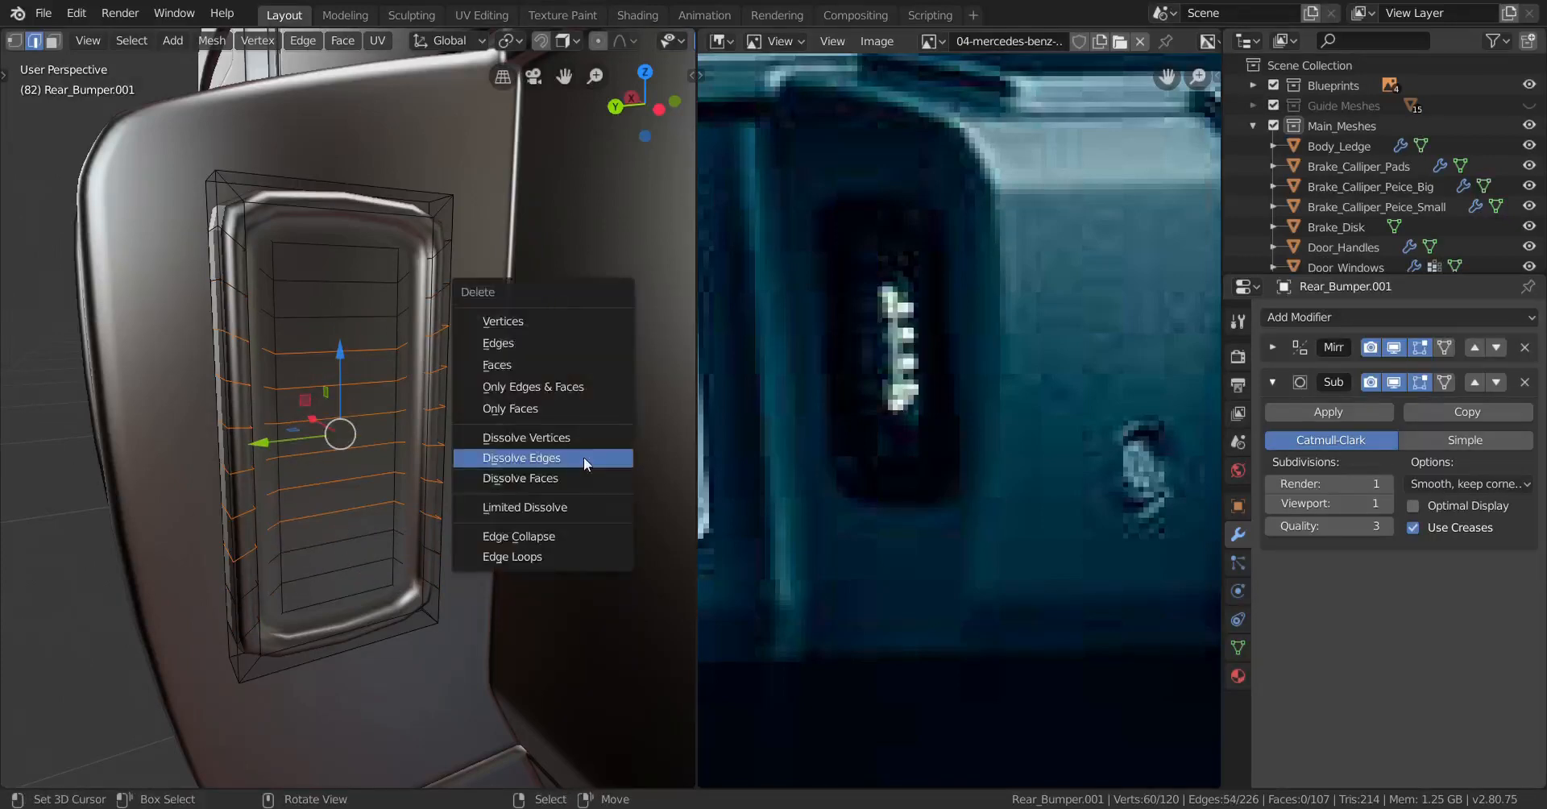
pyautogui.click(583, 457)
# Step: Add five evenly spaced vertical loop cuts across the lamp's width and select the centre loop
pyautogui.moveTo(423, 434); pyautogui.dragTo(308, 286, button='middle')
pyautogui.hotkey('ctrl', 'r')
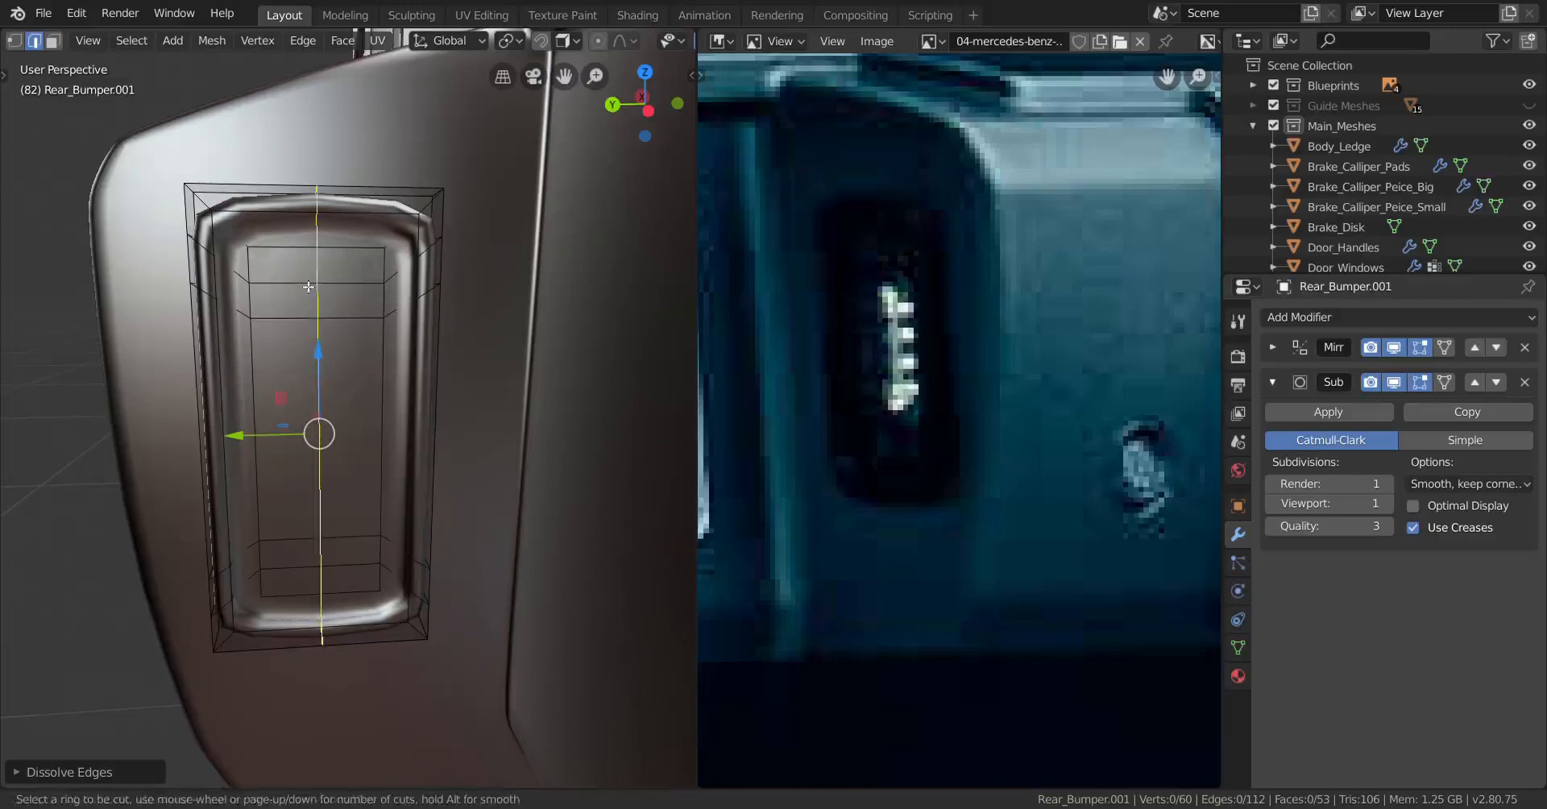
pyautogui.scroll(4, 308, 286)
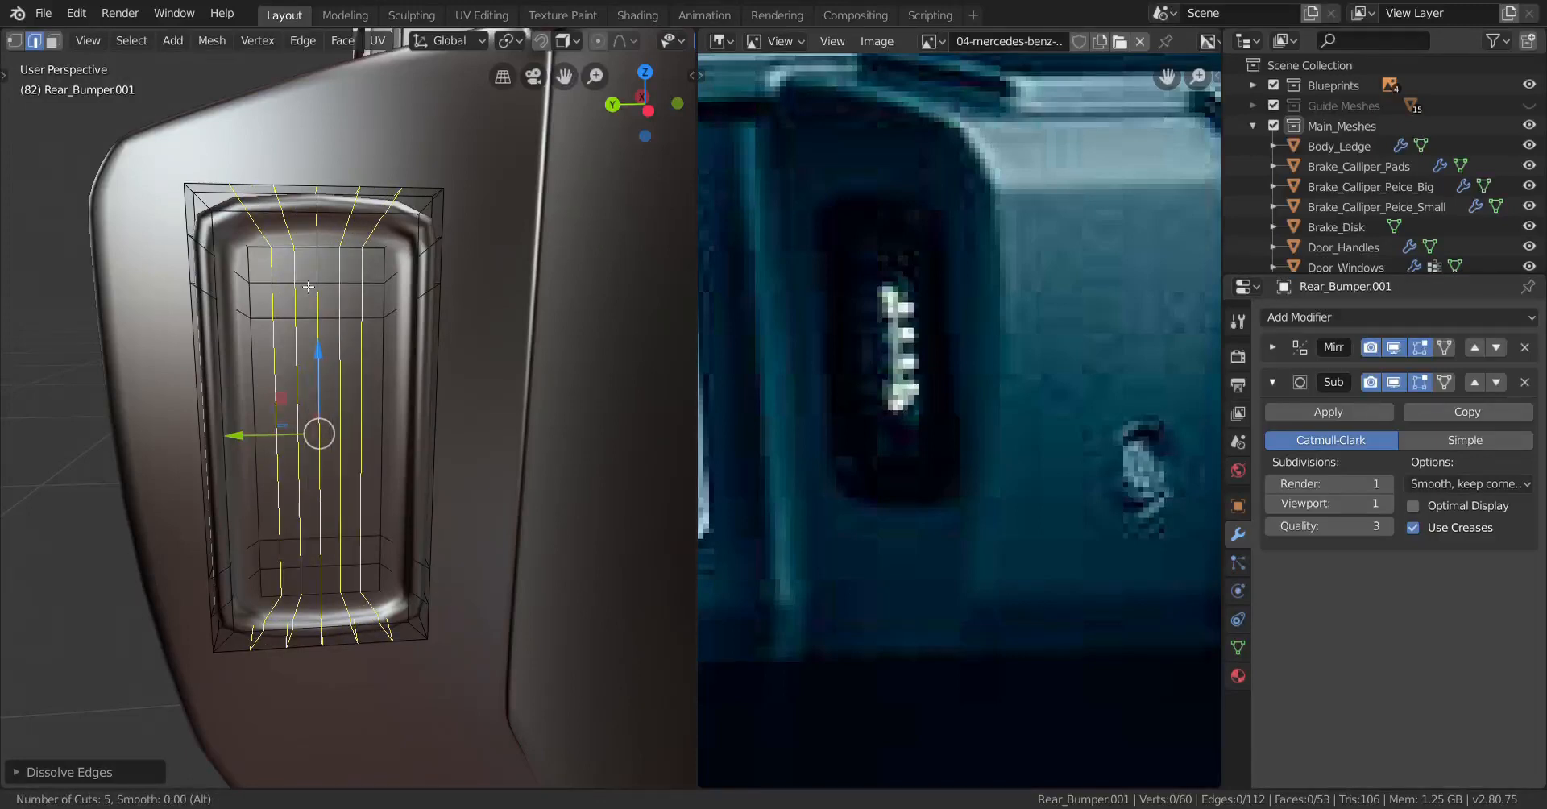
pyautogui.click(308, 287)
pyautogui.rightClick(315, 281)
pyautogui.keyDown('alt'); pyautogui.rightClick(320, 251); pyautogui.keyUp('alt')
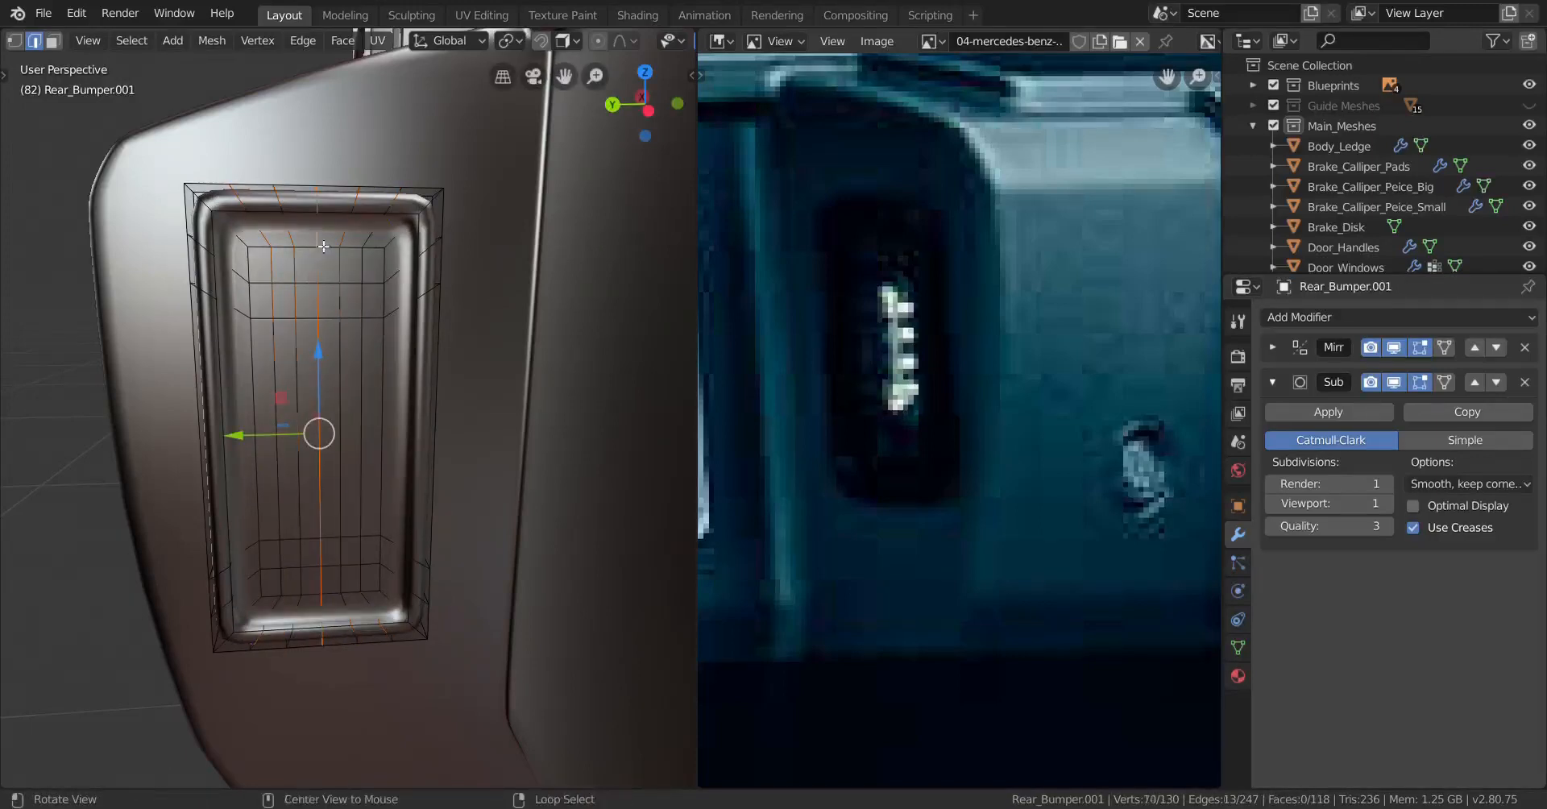
# Step: Dissolve the selected centre vertical edge loop of the lamp panel
pyautogui.press('x')
pyautogui.click(655, 356)
pyautogui.scroll(-2, 483, 415)
pyautogui.press('Tab')
pyautogui.moveTo(344, 453); pyautogui.dragTo(290, 427, button='middle')
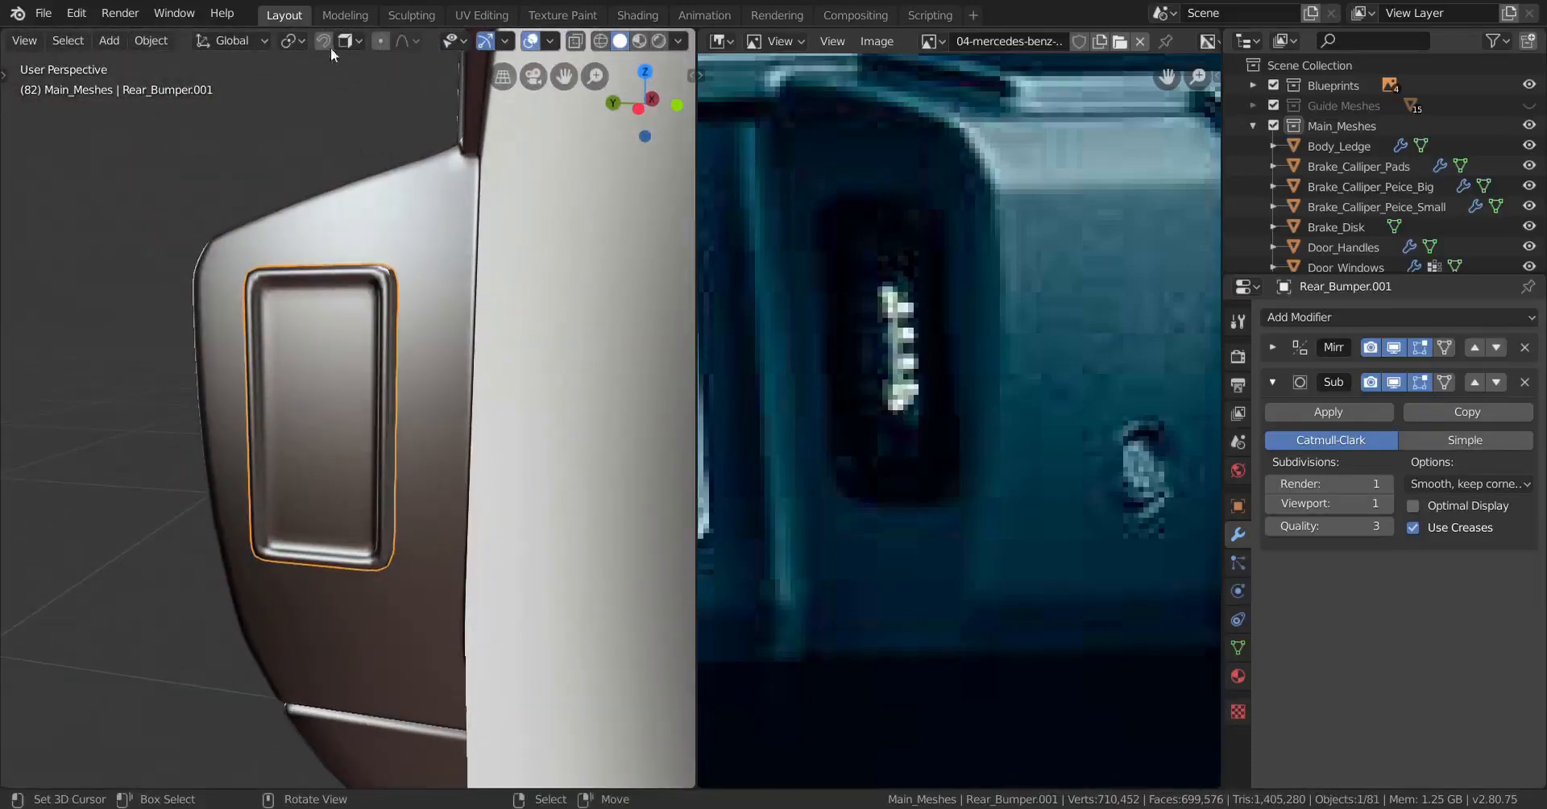
# Step: Apply smooth shading to the lamp object
pyautogui.click(151, 40)
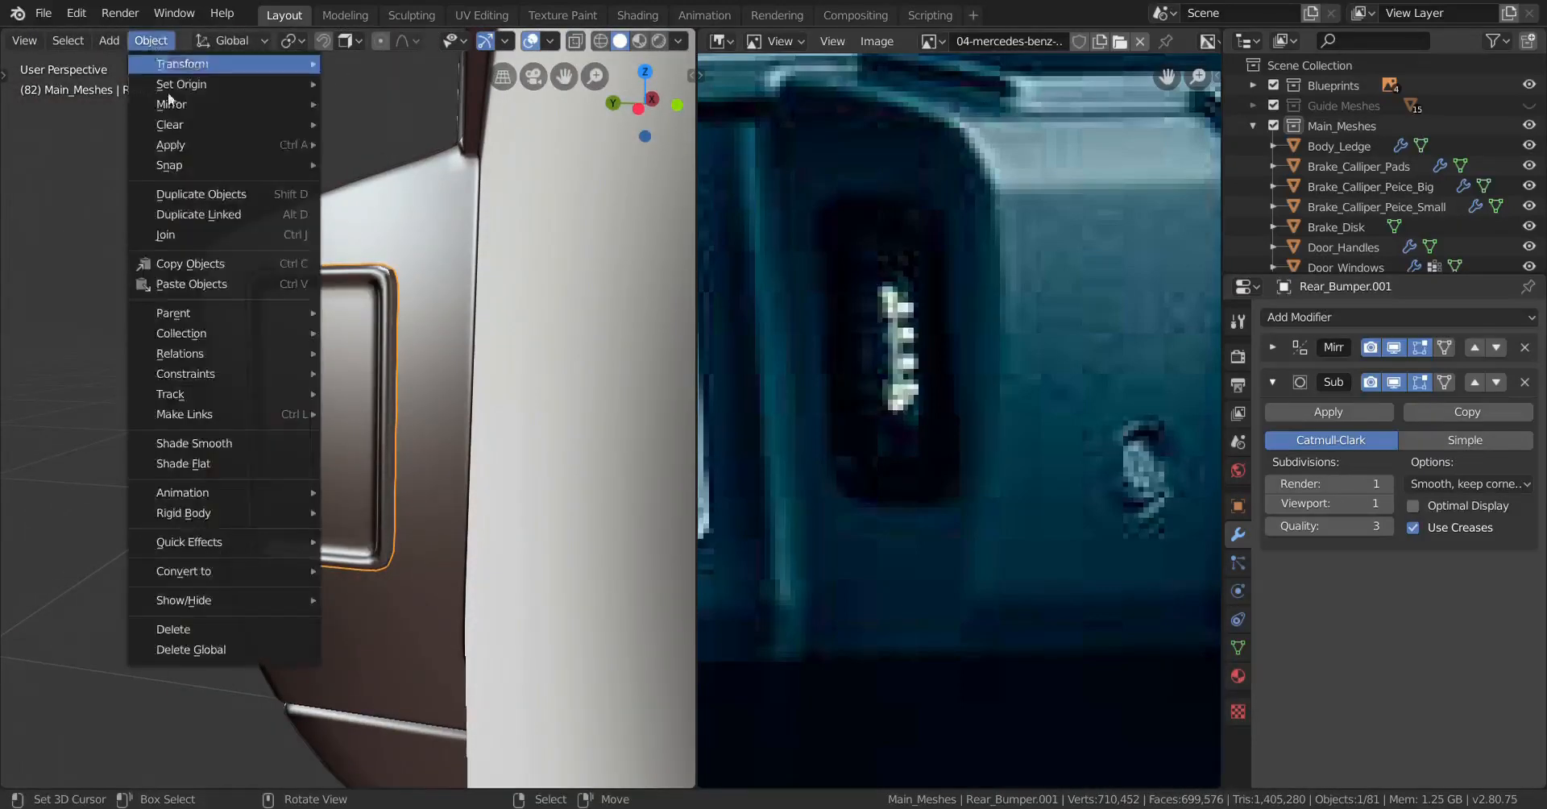
pyautogui.click(246, 447)
pyautogui.moveTo(247, 446); pyautogui.dragTo(278, 524, button='middle')
pyautogui.scroll(5, 398, 434)
pyautogui.scroll(3, 301, 390)
# Step: Add a support edge loop running all the way around the lamp frame
pyautogui.press('Tab')
pyautogui.moveTo(278, 524)
pyautogui.mouseDown(button='middle')
pyautogui.moveTo(304, 463)
pyautogui.moveTo(342, 442)
pyautogui.moveTo(322, 427)
pyautogui.moveTo(456, 442)
pyautogui.mouseUp(button='middle')
pyautogui.scroll(3, 306, 461)
pyautogui.hotkey('ctrl', 'r')
pyautogui.click(315, 411)
pyautogui.press('z')
pyautogui.moveTo(221, 477)
pyautogui.mouseDown(button='middle')
pyautogui.moveTo(228, 502)
pyautogui.moveTo(161, 508)
pyautogui.mouseUp(button='middle')
pyautogui.press('z')
# Step: Add two edge loops around the frame's outer side wall, one slid towards the front edge and one centred behind it
pyautogui.moveTo(528, 509)
pyautogui.mouseDown(button='middle')
pyautogui.moveTo(456, 483)
pyautogui.moveTo(449, 460)
pyautogui.moveTo(346, 443)
pyautogui.moveTo(400, 528)
pyautogui.moveTo(470, 508)
pyautogui.moveTo(408, 456)
pyautogui.mouseUp(button='middle')
pyautogui.scroll(-4, 342, 430)
pyautogui.hotkey('ctrl', 'r')
pyautogui.click(398, 382)
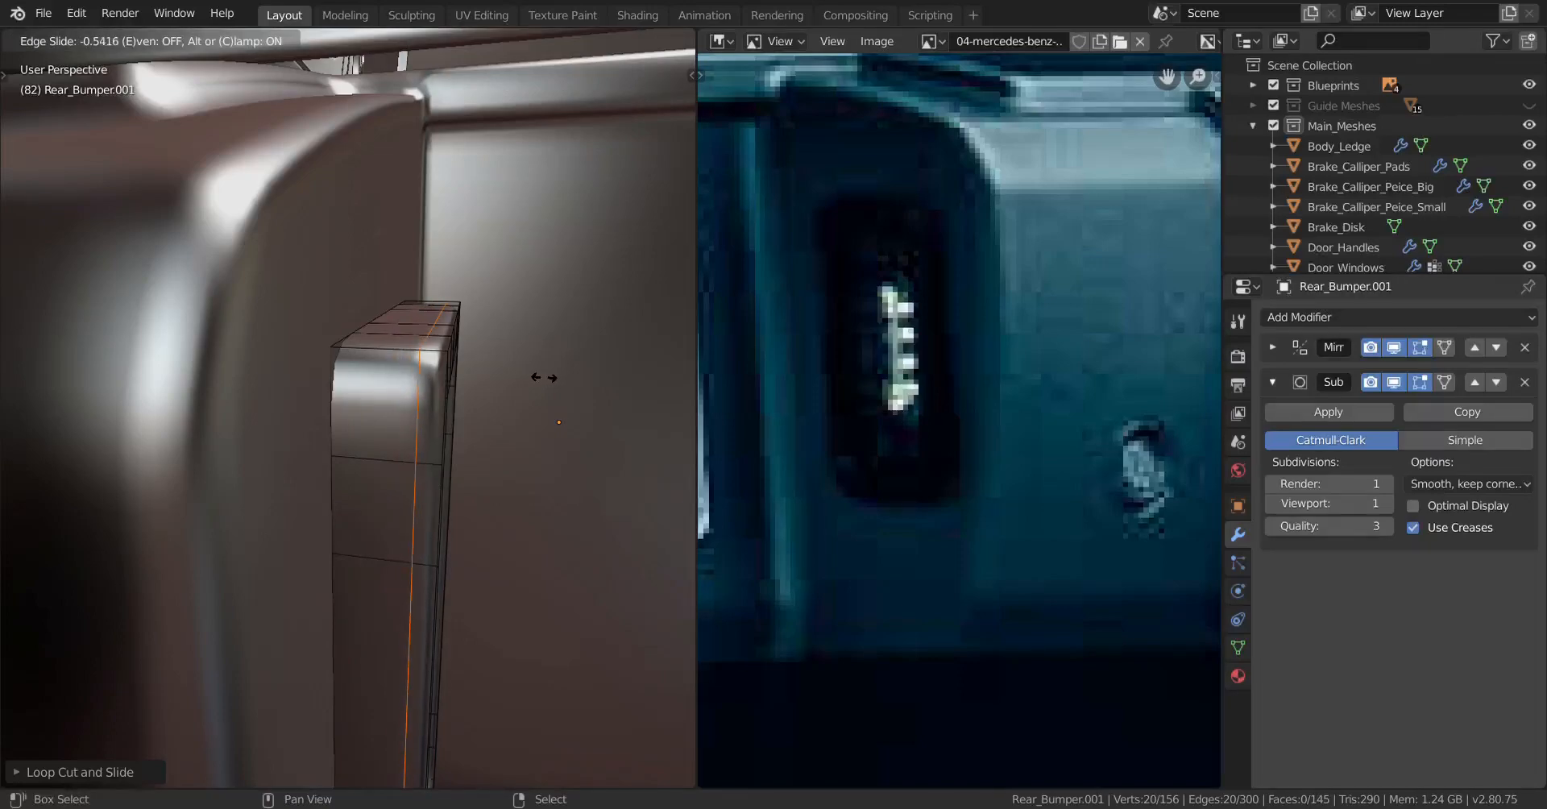
pyautogui.hotkey('ctrl', 'r')
pyautogui.doubleClick(376, 363)
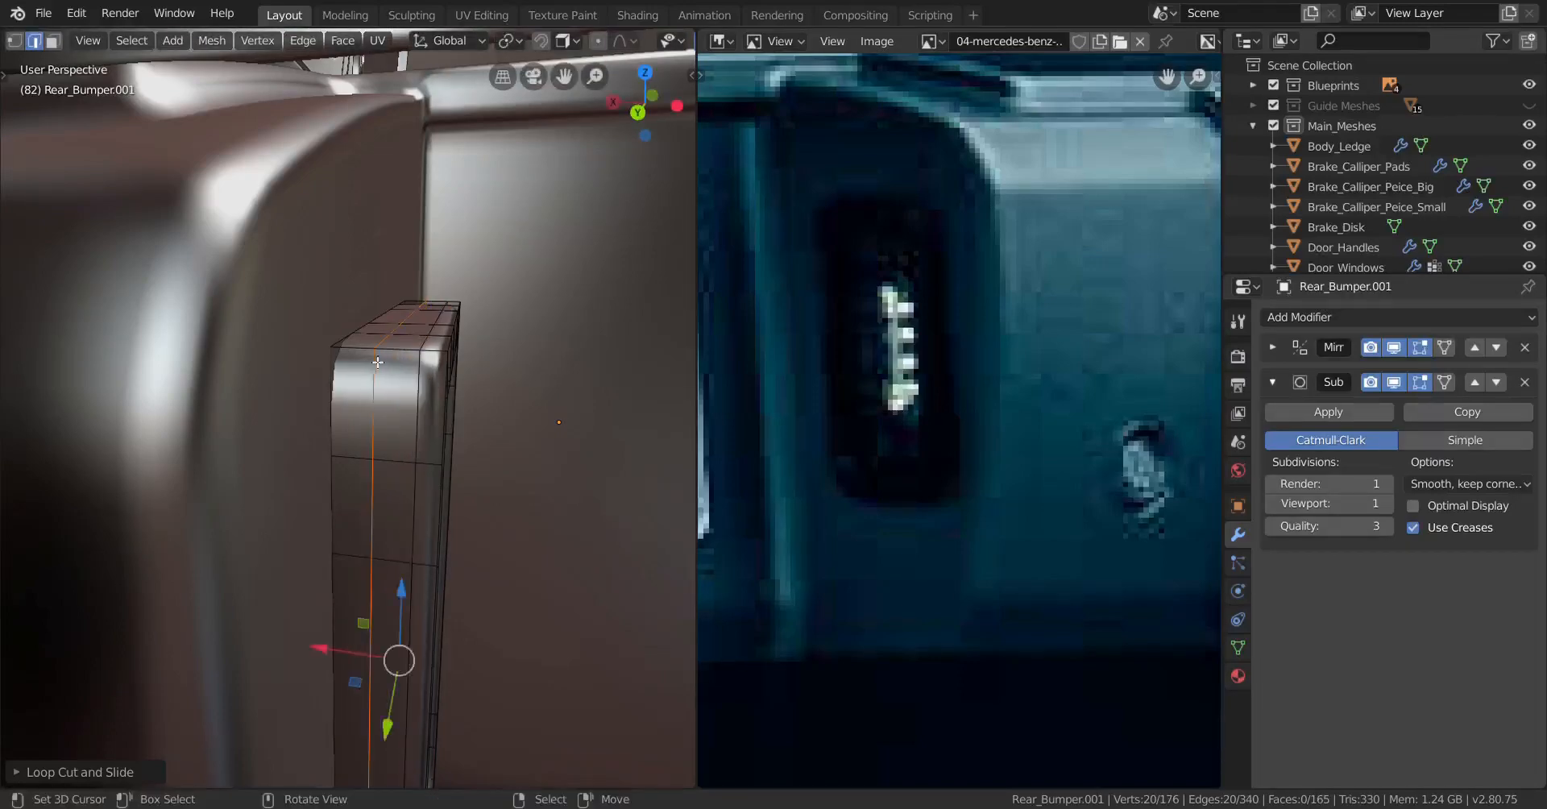
# Step: Try a centred edge loop around the frame's raised front rim and dissolve it again
pyautogui.moveTo(434, 401); pyautogui.dragTo(573, 538, button='middle')
pyautogui.scroll(2, 152, 384)
pyautogui.hotkey('ctrl', 'r')
pyautogui.doubleClick(470, 455)
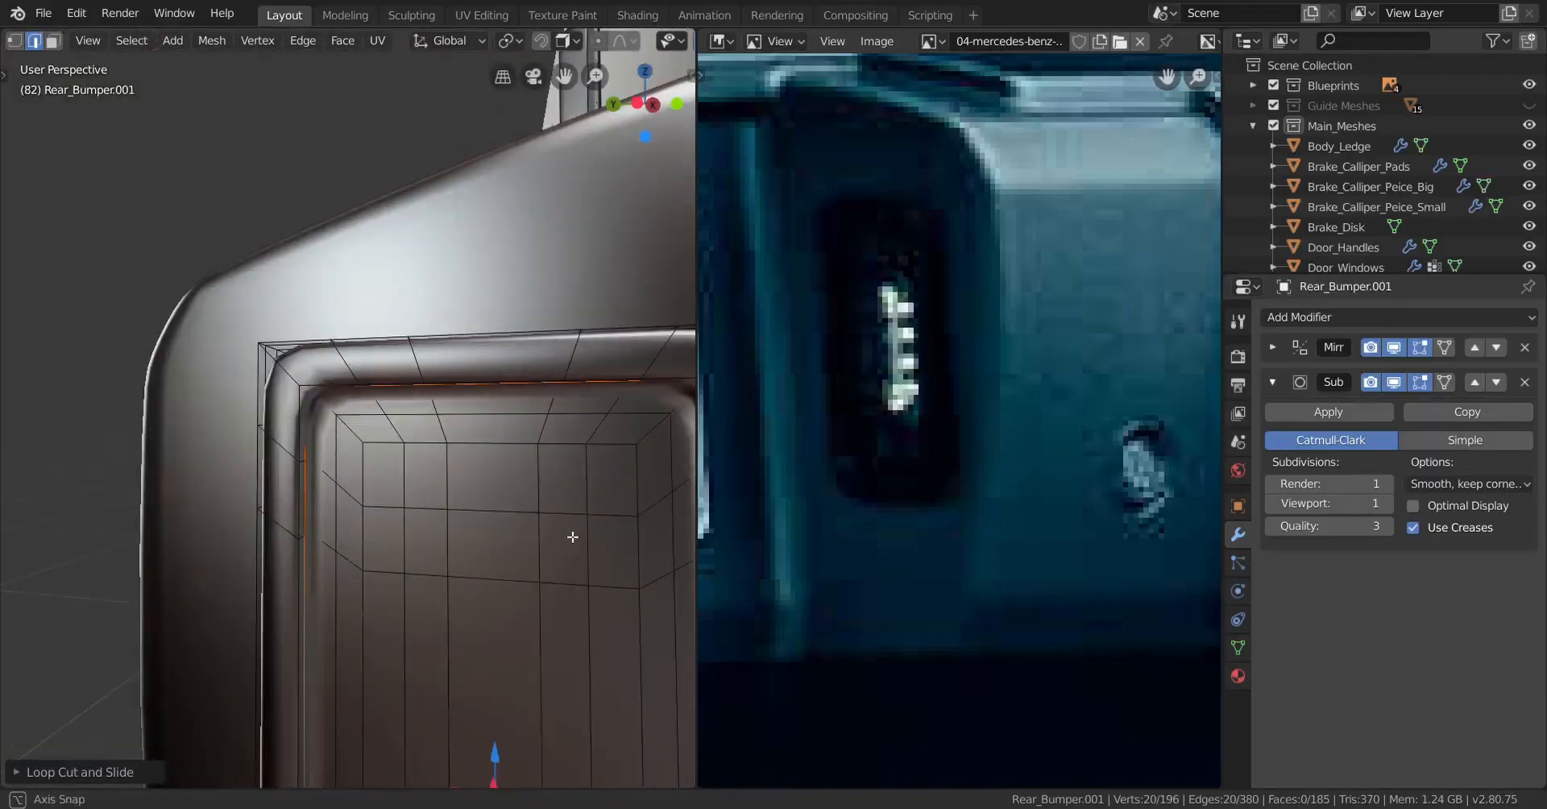
pyautogui.scroll(-5, 472, 542)
pyautogui.moveTo(472, 542); pyautogui.dragTo(269, 359, button='middle')
pyautogui.scroll(-2, 379, 560)
pyautogui.press('Tab')
pyautogui.scroll(4, 350, 532)
pyautogui.press('Tab')
pyautogui.press('x')
pyautogui.click(430, 524)
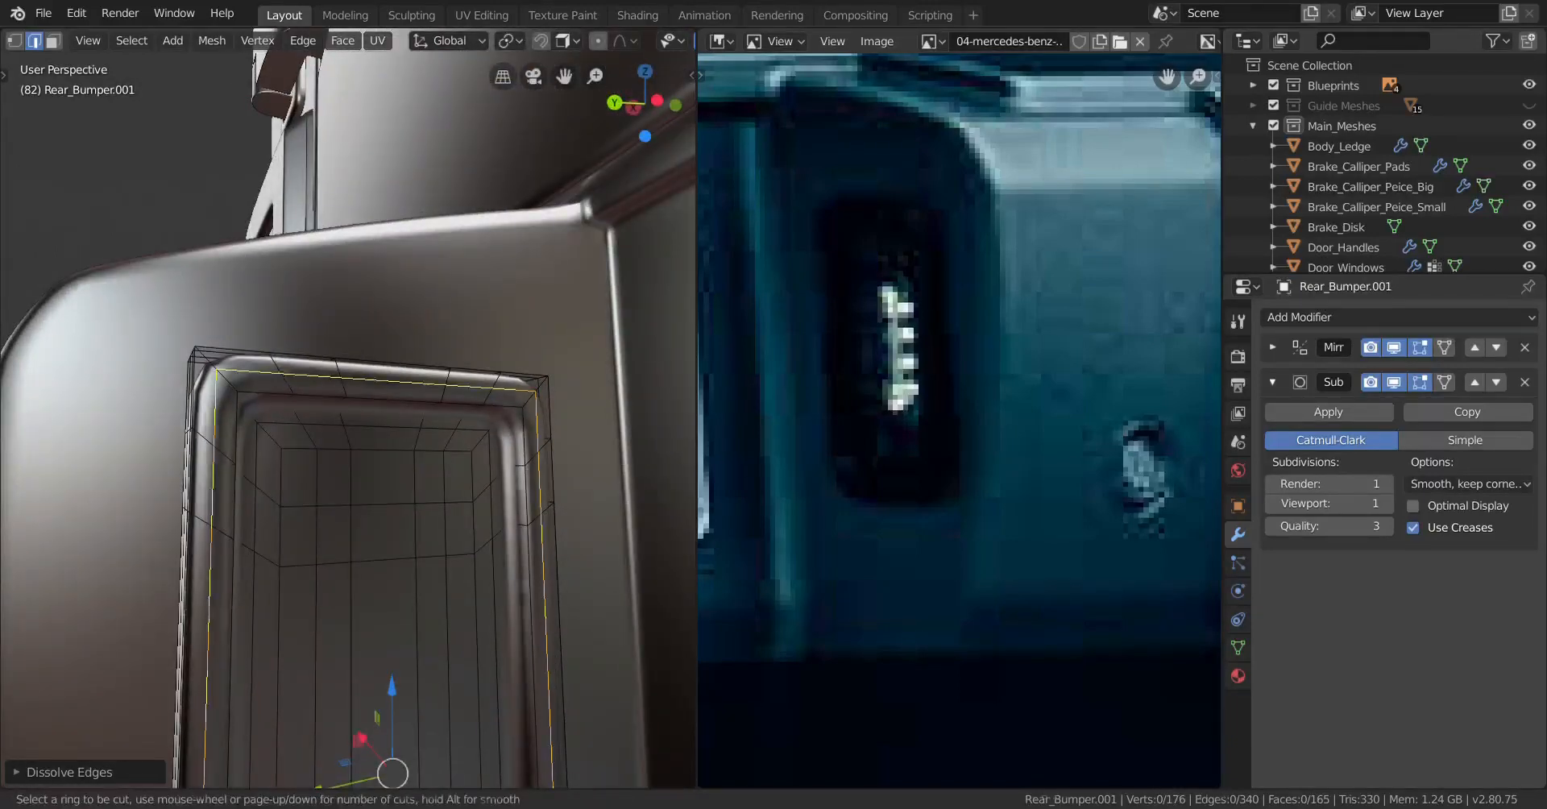
# Step: Cut a new edge loop around the raised front rim of the lamp frame
pyautogui.click(271, 365)
pyautogui.click(271, 364)
pyautogui.scroll(-2, 370, 462)
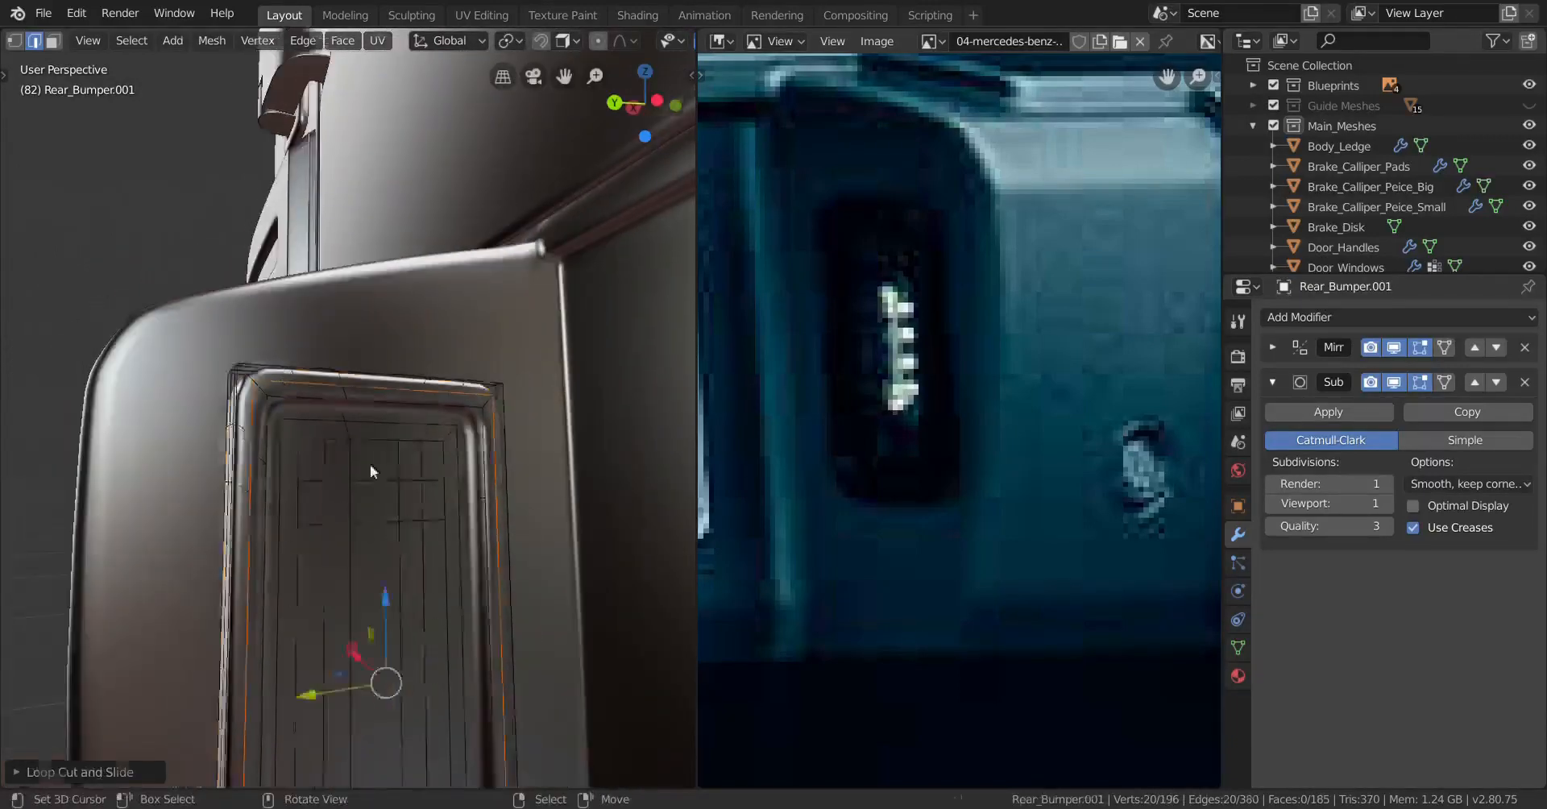
pyautogui.press('Tab')
pyautogui.moveTo(370, 462); pyautogui.dragTo(366, 578, button='middle')
pyautogui.scroll(-5, 375, 534)
pyautogui.scroll(5, 458, 544)
pyautogui.press('Tab')
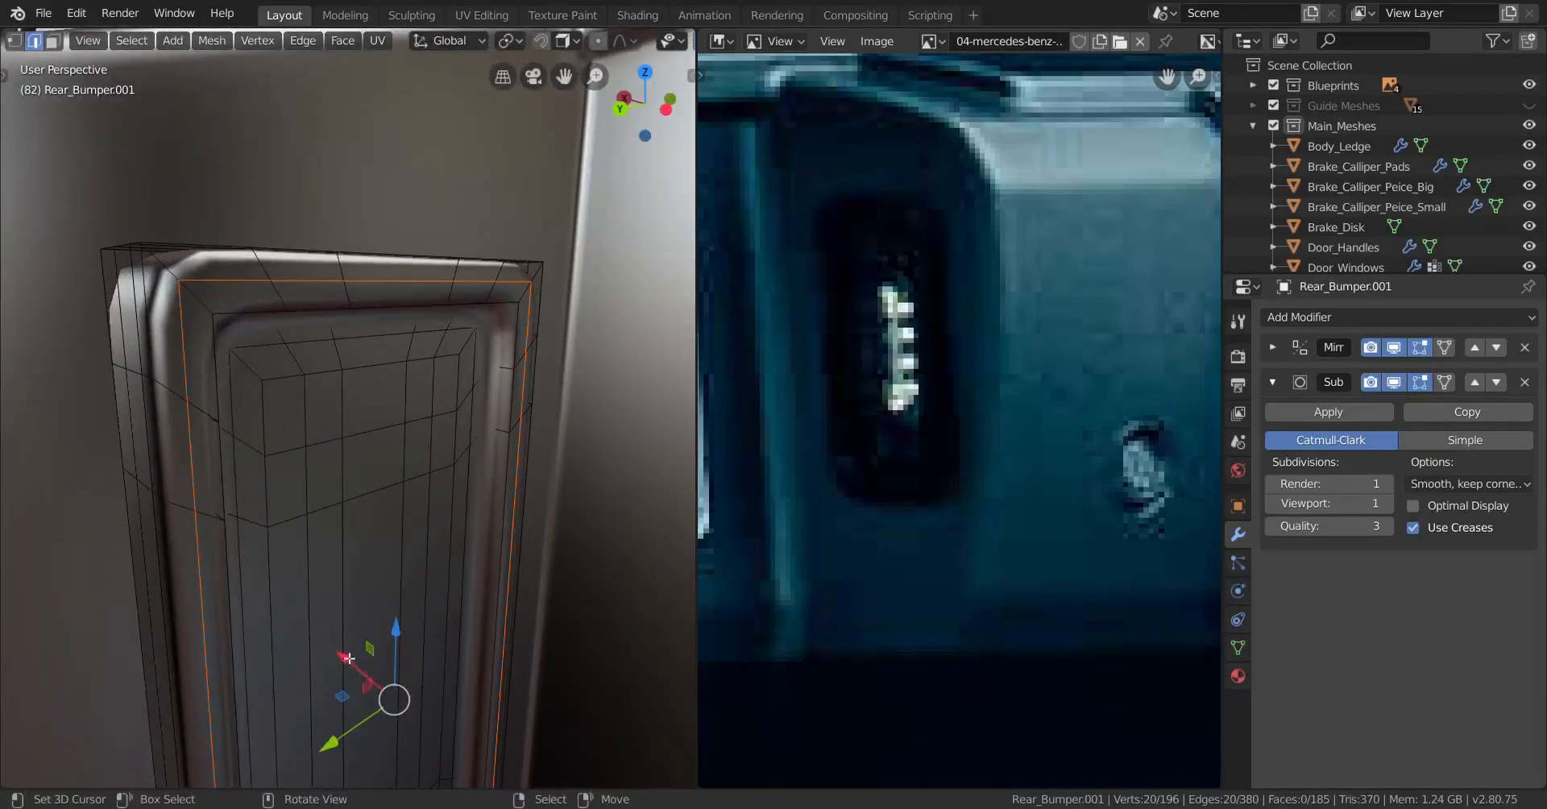
# Step: Move the new rim loop slightly along the X axis to reshape the frame's profile
pyautogui.moveTo(348, 658); pyautogui.dragTo(382, 670)
pyautogui.scroll(-2, 411, 615)
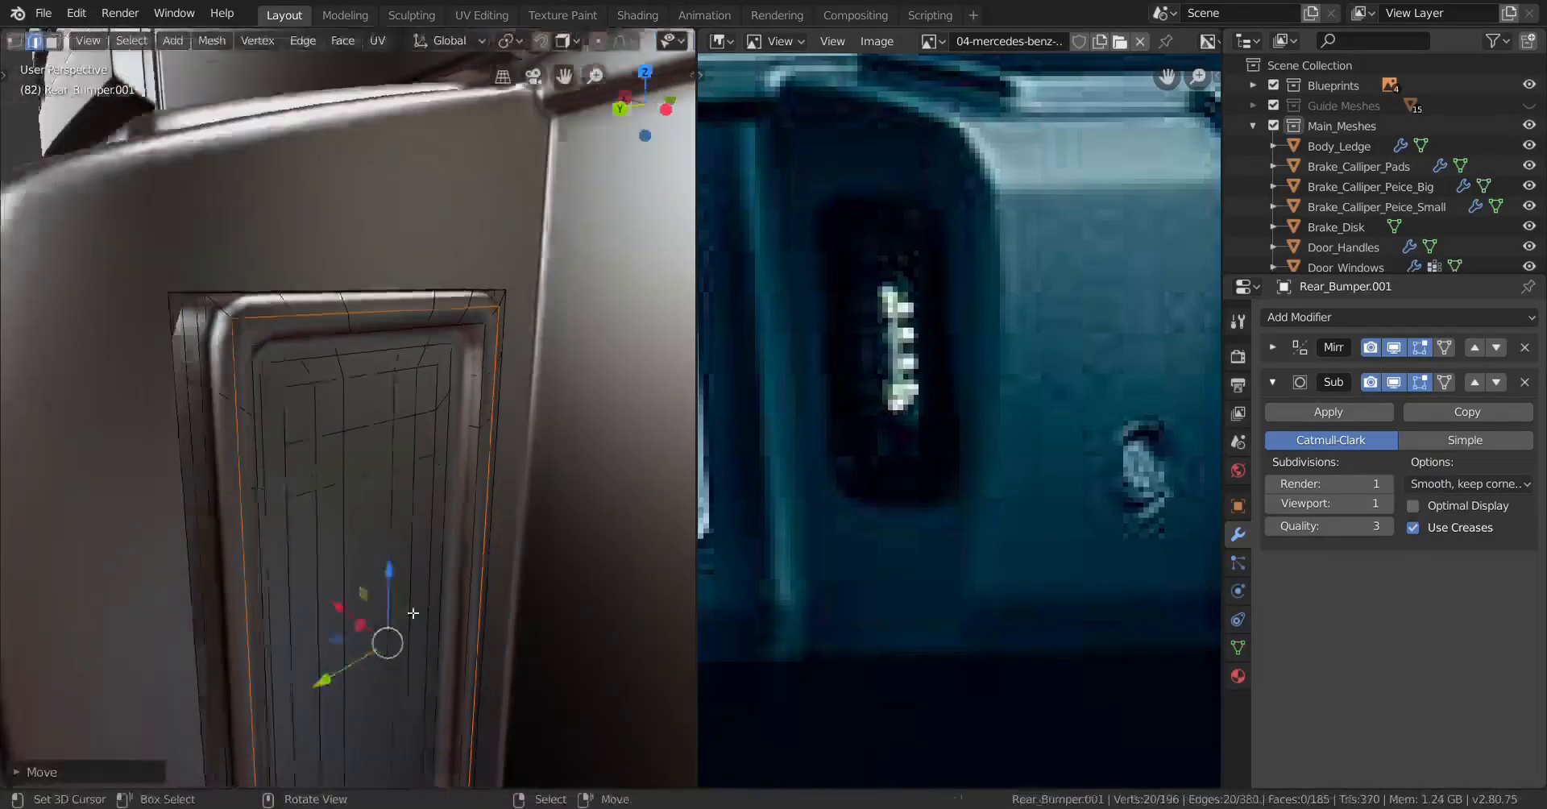
pyautogui.press('Tab')
pyautogui.moveTo(411, 615); pyautogui.dragTo(361, 400, button='middle')
pyautogui.scroll(3, 482, 591)
pyautogui.press('Tab')
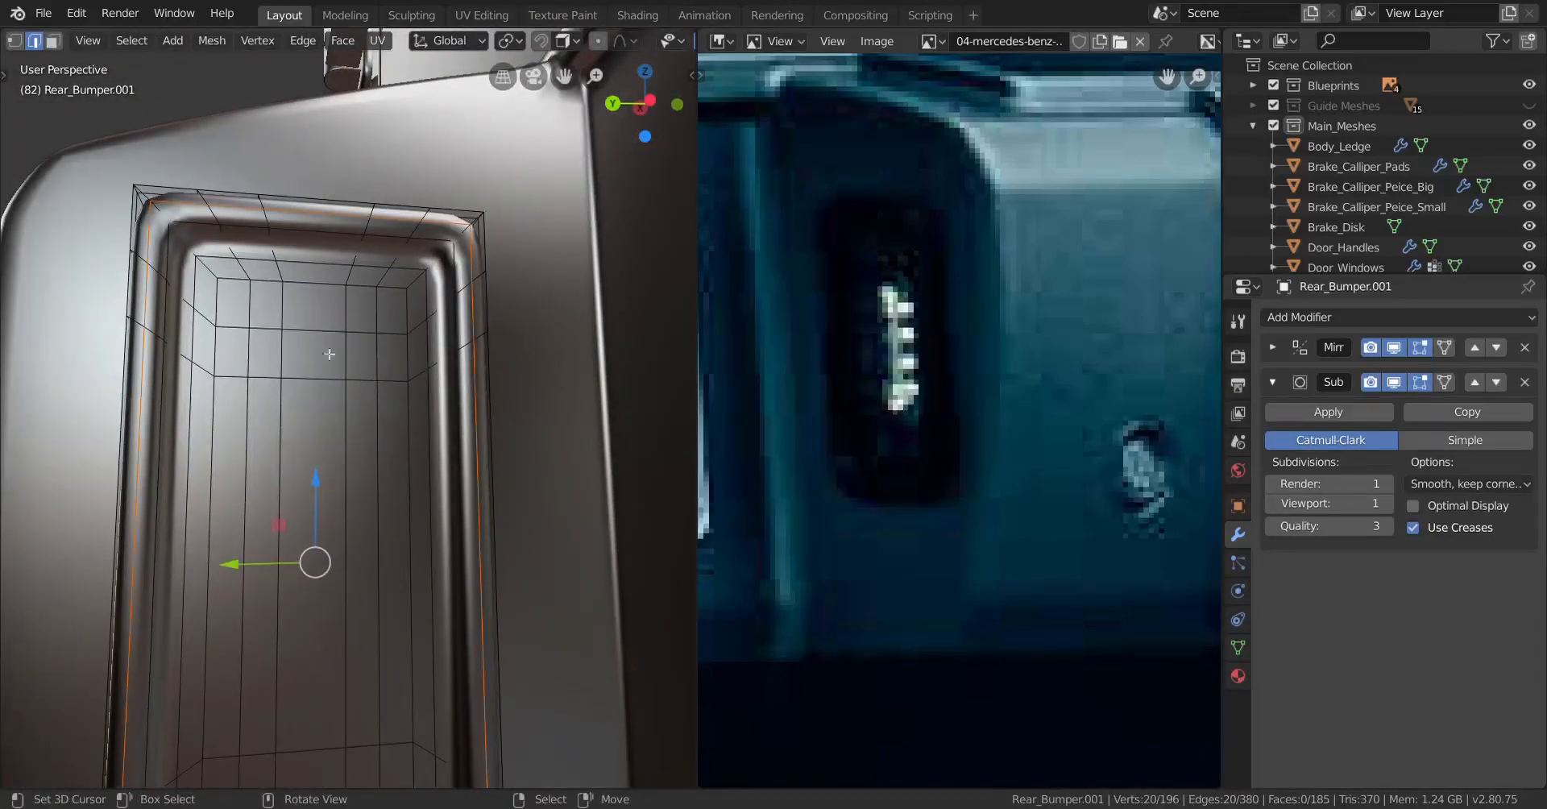
# Step: Select the whole inner panel area inside its border loop in vertex mode and extrude it inward along X
pyautogui.keyDown('alt'); pyautogui.click(380, 345); pyautogui.keyUp('alt')
pyautogui.keyDown('alt'); pyautogui.click(323, 283); pyautogui.keyUp('alt')
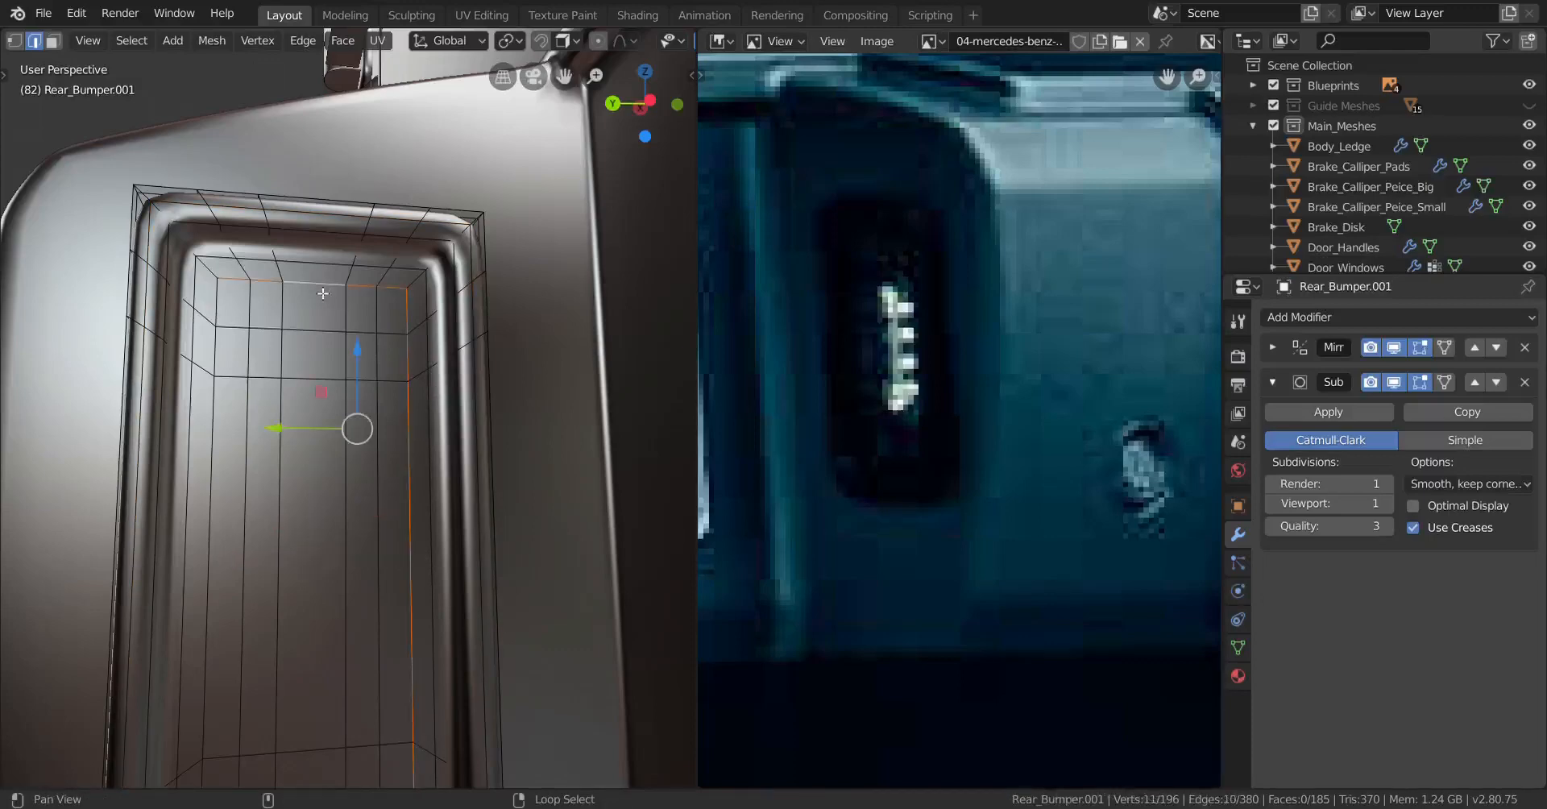
pyautogui.click(15, 41)
pyautogui.keyDown('shift'); pyautogui.moveTo(355, 515); pyautogui.dragTo(372, 368, button='middle'); pyautogui.keyUp('shift')
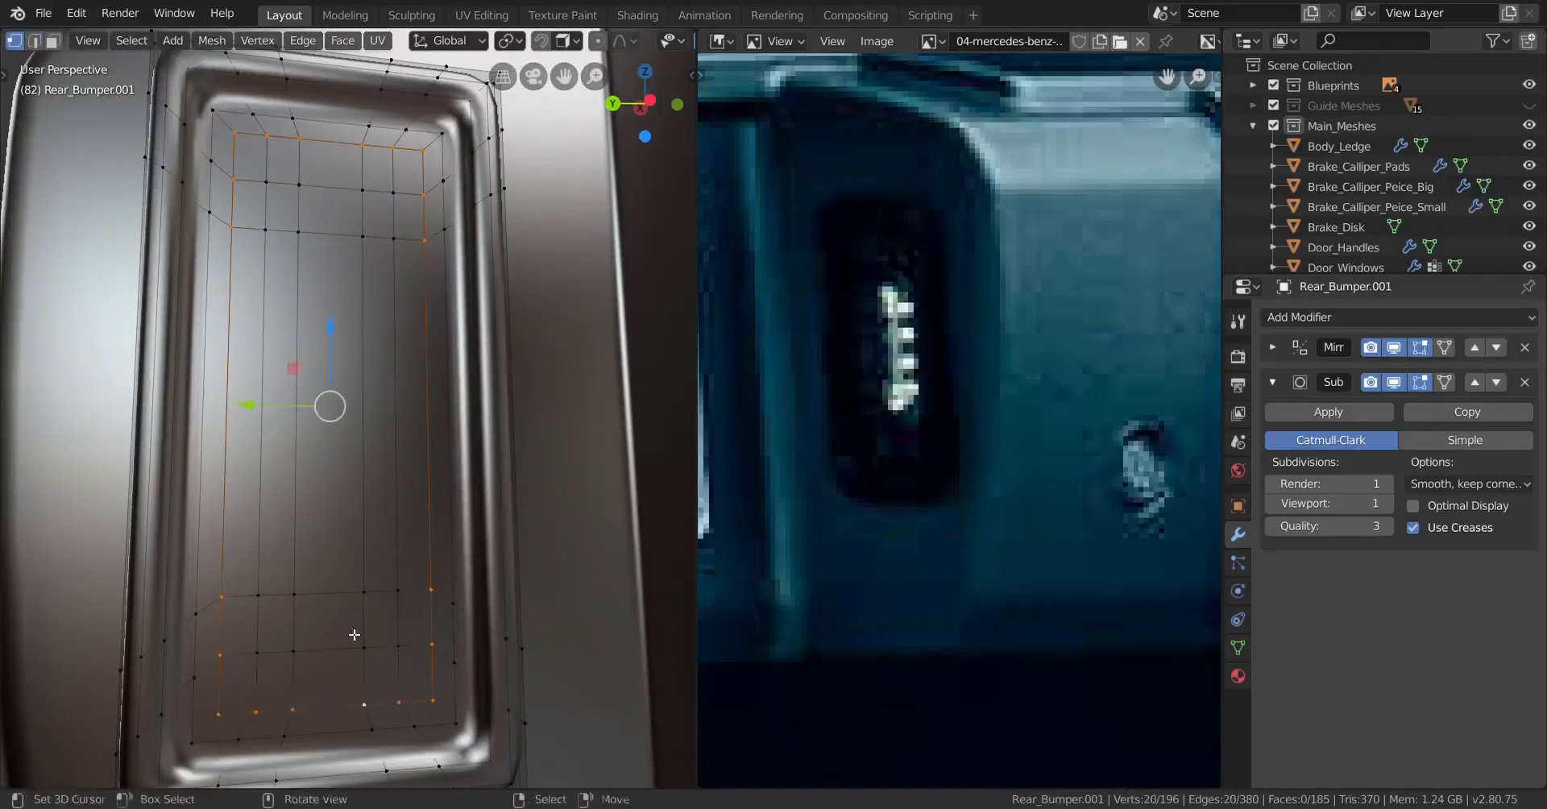
pyautogui.scroll(-4, 355, 635)
pyautogui.scroll(3, 323, 268)
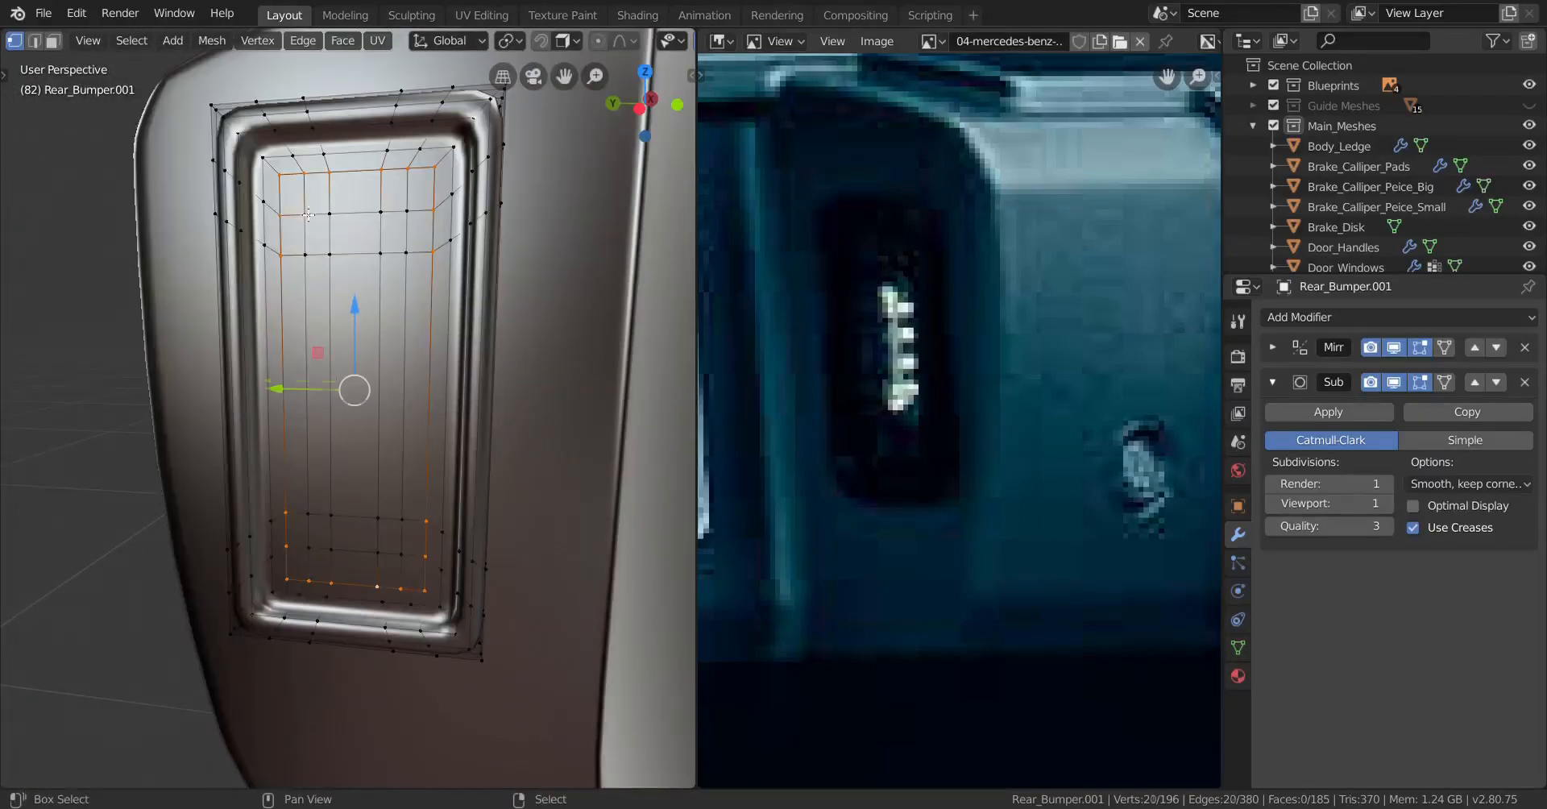
pyautogui.keyDown('ctrl'); pyautogui.keyDown('shift'); pyautogui.click(419, 581); pyautogui.keyUp('shift'); pyautogui.keyUp('ctrl')
pyautogui.moveTo(418, 582); pyautogui.dragTo(338, 578, button='middle')
pyautogui.moveTo(320, 379); pyautogui.dragTo(356, 596, button='middle')
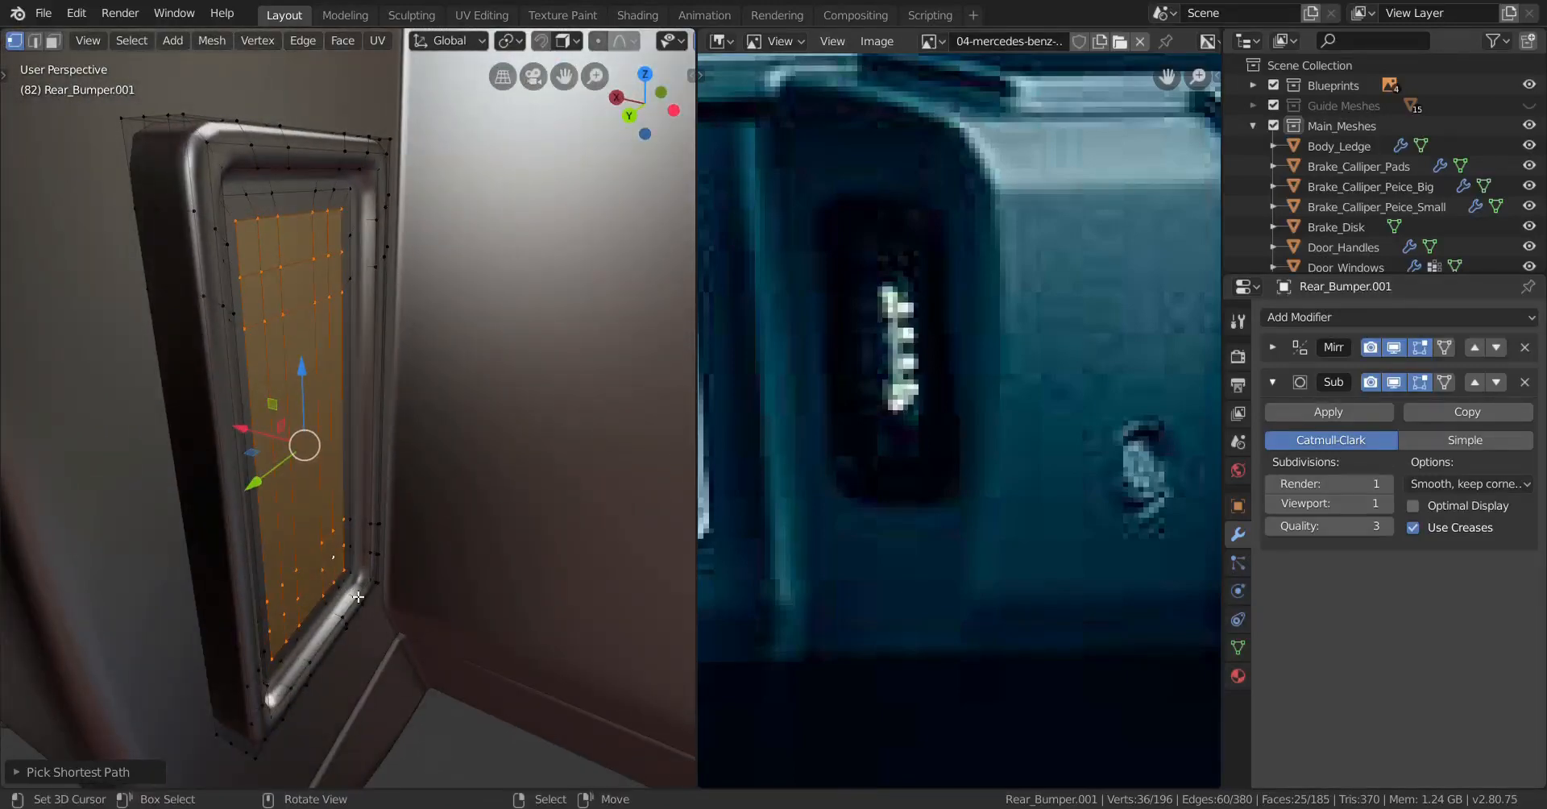
pyautogui.press('e')
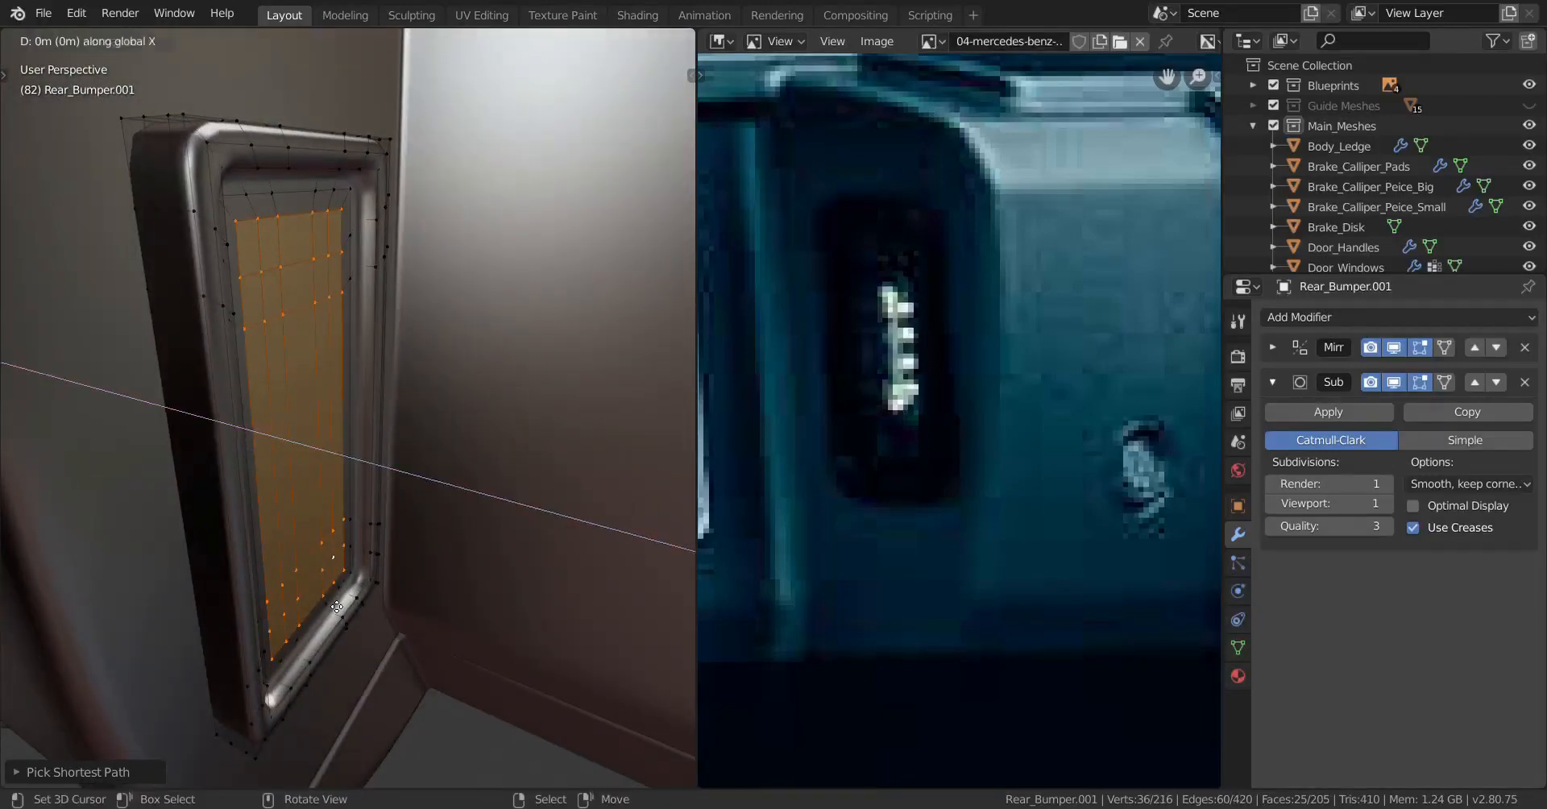
pyautogui.click(258, 557)
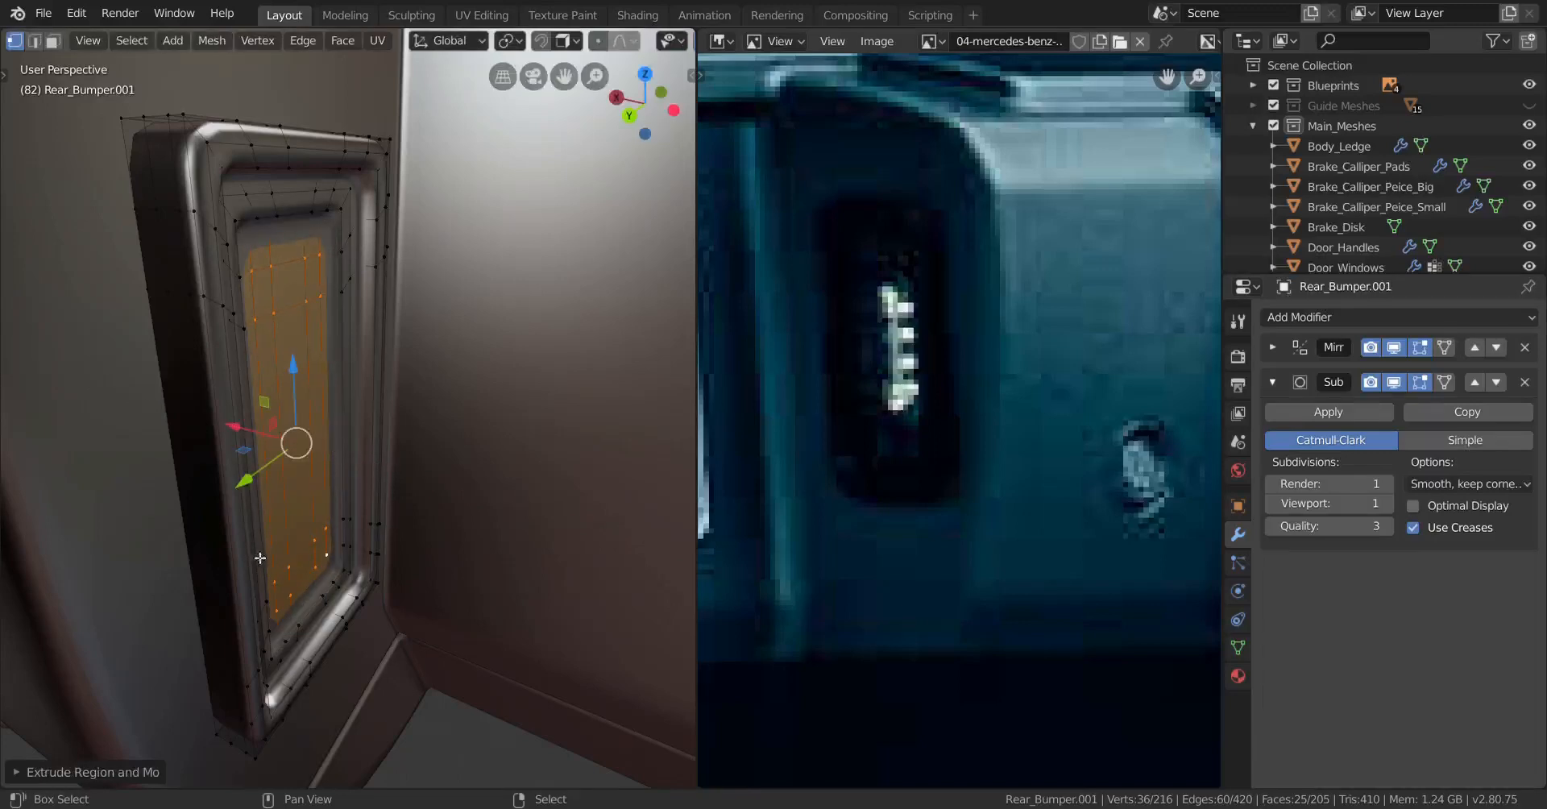
# Step: Turn off the Subdivision modifier's viewport display and extrude the inner panel twice more along X to deepen the recess
pyautogui.click(1395, 384)
pyautogui.moveTo(408, 553); pyautogui.dragTo(395, 531, button='middle')
pyautogui.press('e')
pyautogui.press('x')
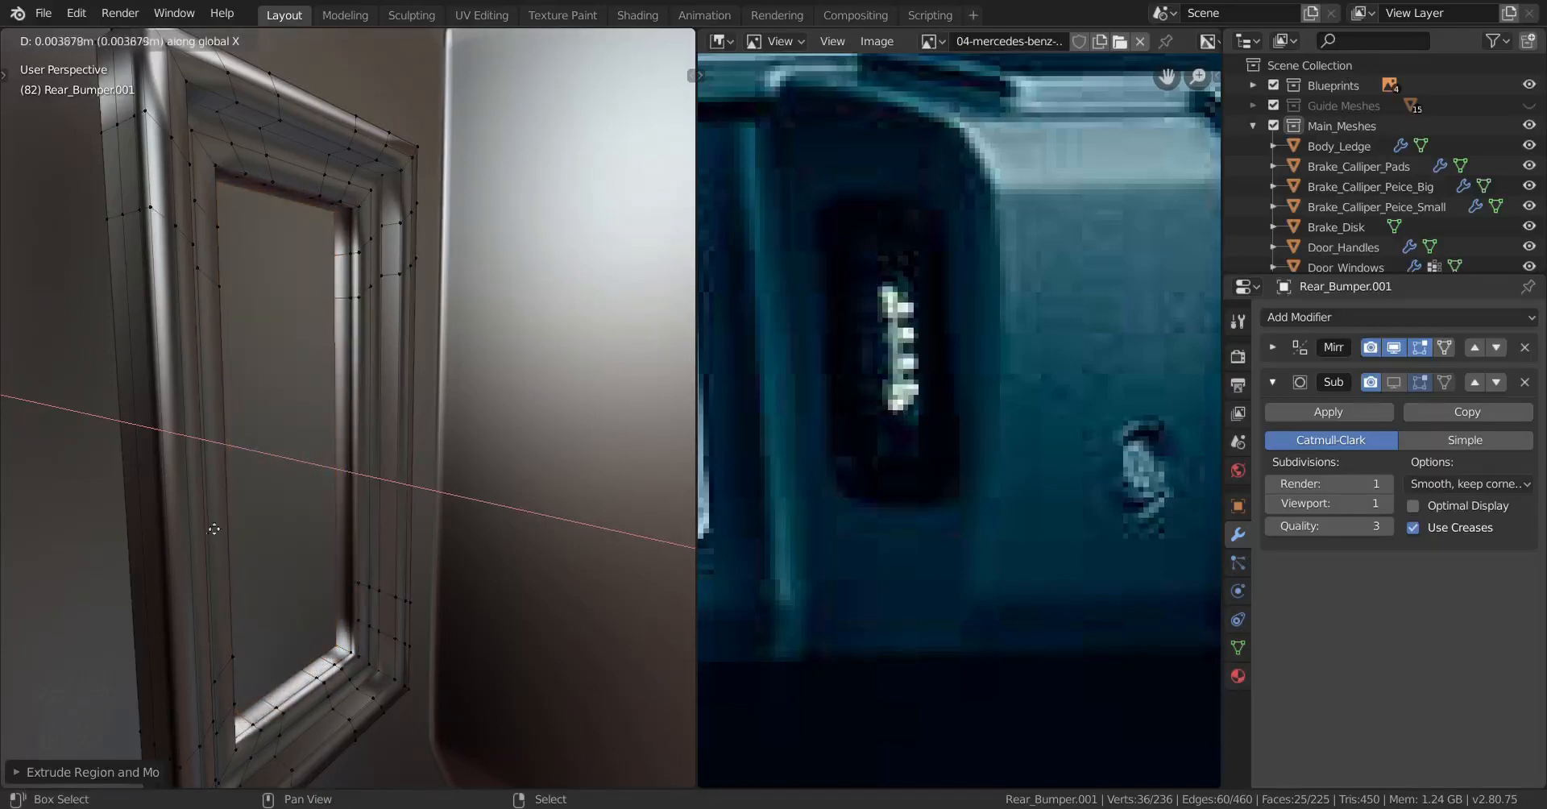
pyautogui.click(302, 514)
pyautogui.press('e')
pyautogui.press('x')
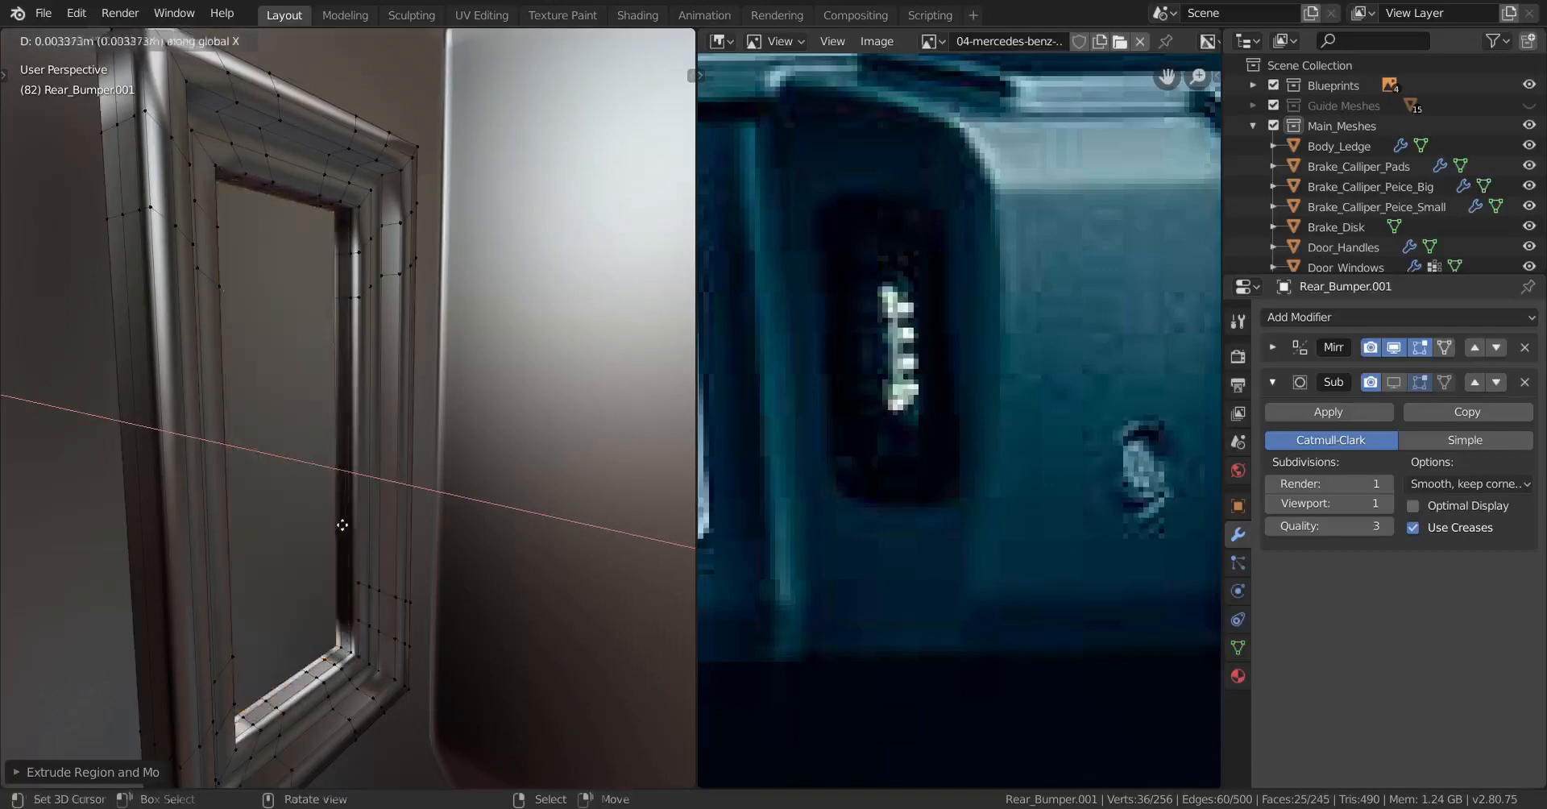
pyautogui.click(259, 505)
# Step: Hide the main rear bumper object and select the lamp object on its own
pyautogui.scroll(-5, 278, 502)
pyautogui.press('Tab')
pyautogui.rightClick(525, 432)
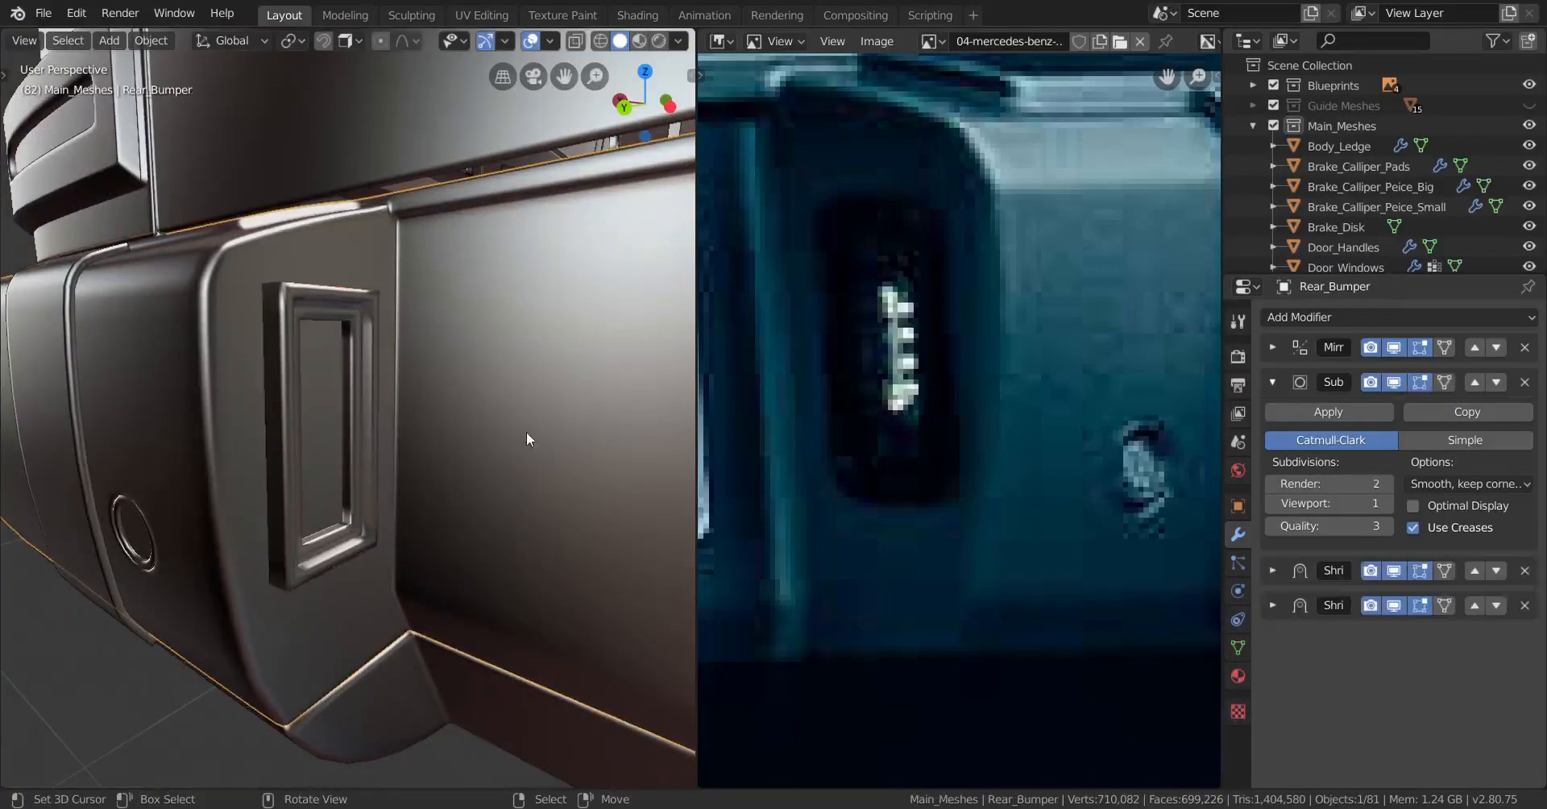
pyautogui.press('h')
pyautogui.moveTo(474, 437); pyautogui.dragTo(433, 440, button='middle')
pyautogui.scroll(3, 433, 440)
pyautogui.rightClick(390, 390)
pyautogui.moveTo(390, 390); pyautogui.dragTo(461, 437, button='middle')
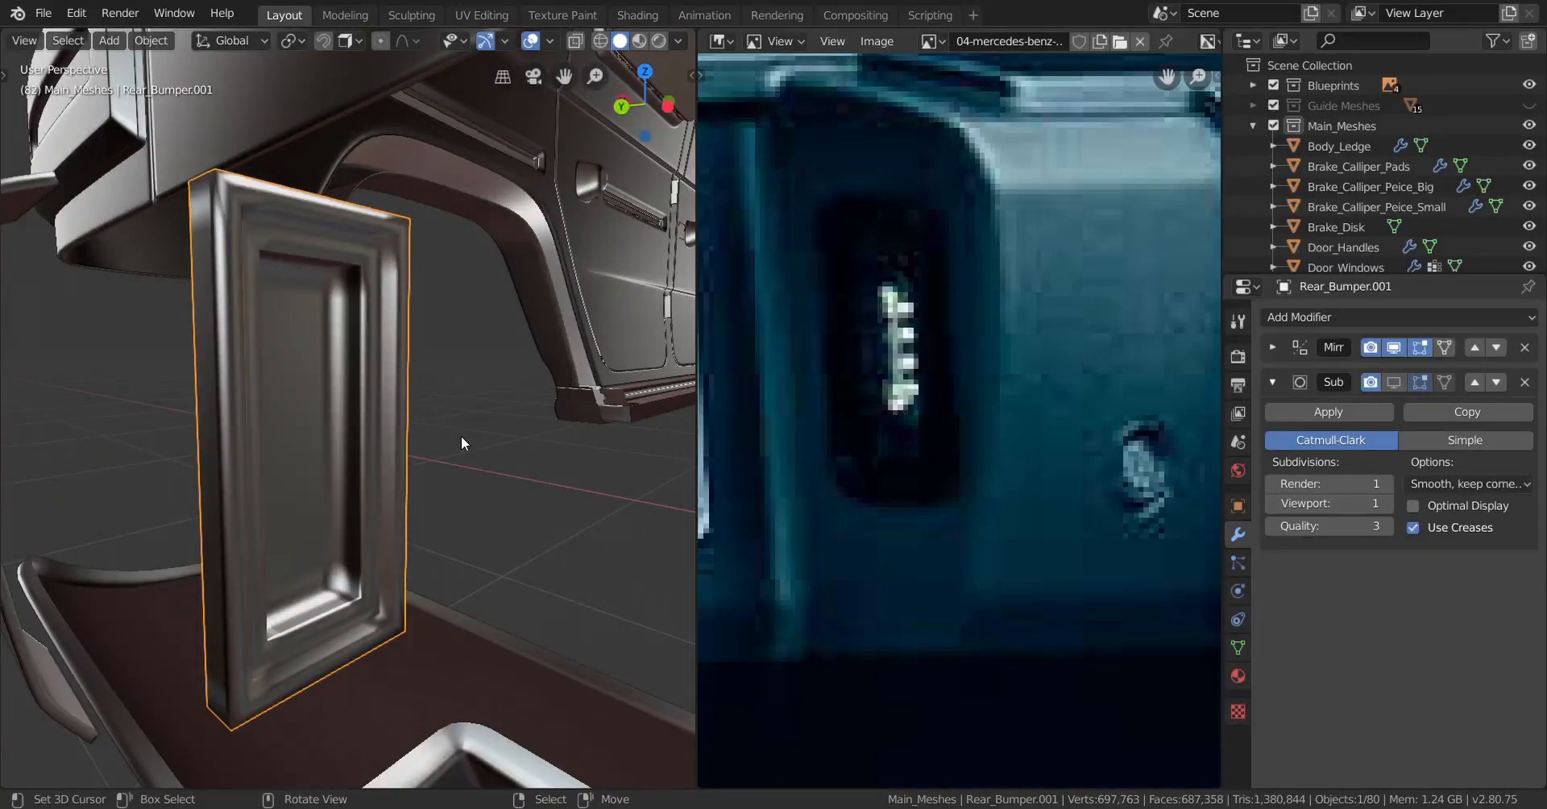
# Step: Move the recessed inner panel along X to adjust the depth of the lamp's recess
pyautogui.scroll(5, 409, 466)
pyautogui.press('Tab')
pyautogui.moveTo(357, 466); pyautogui.dragTo(403, 490, button='middle')
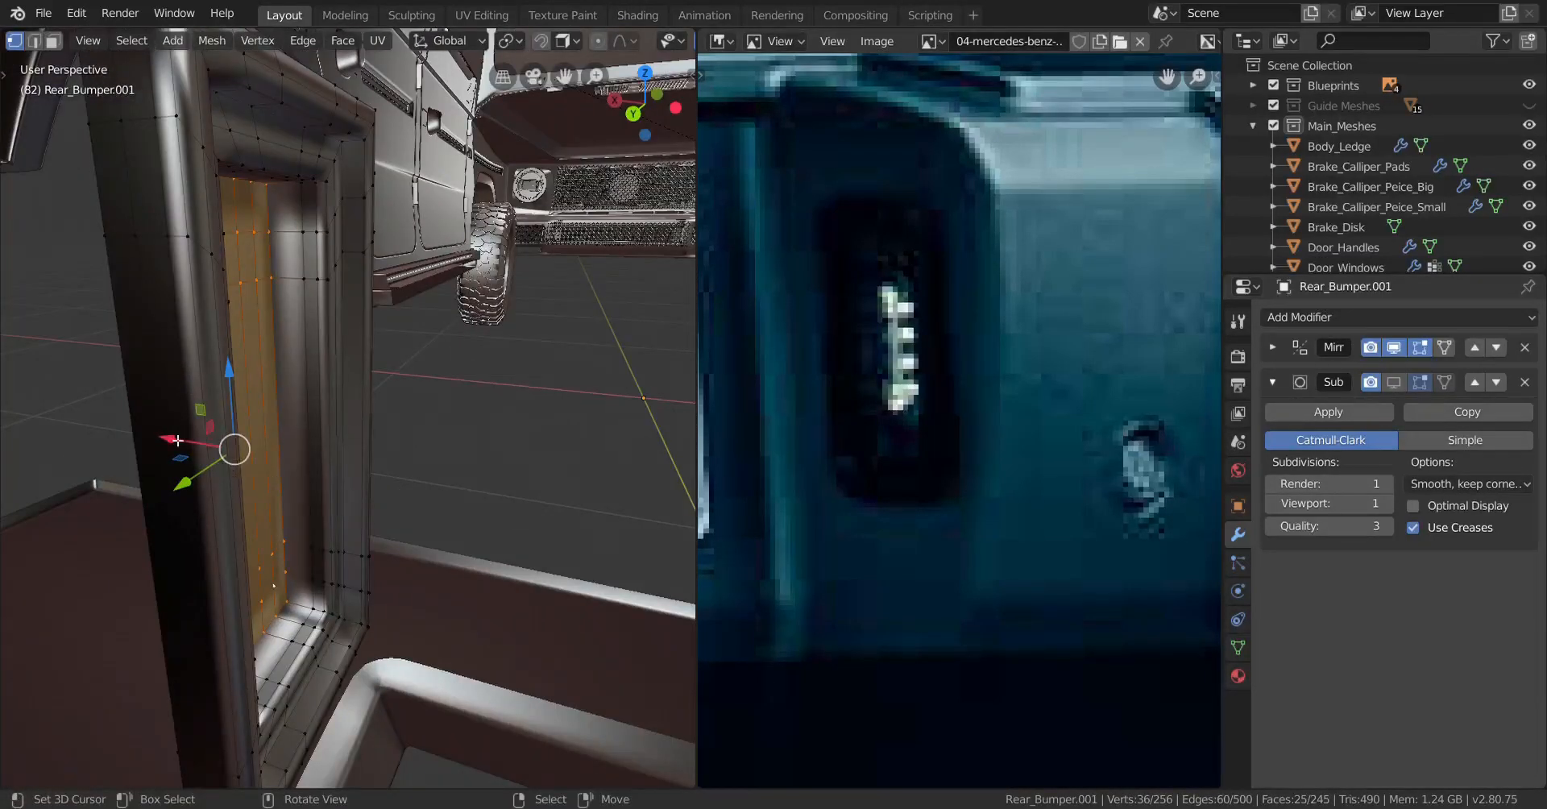
pyautogui.moveTo(177, 440); pyautogui.dragTo(321, 448)
pyautogui.moveTo(321, 448); pyautogui.dragTo(320, 415, button='middle')
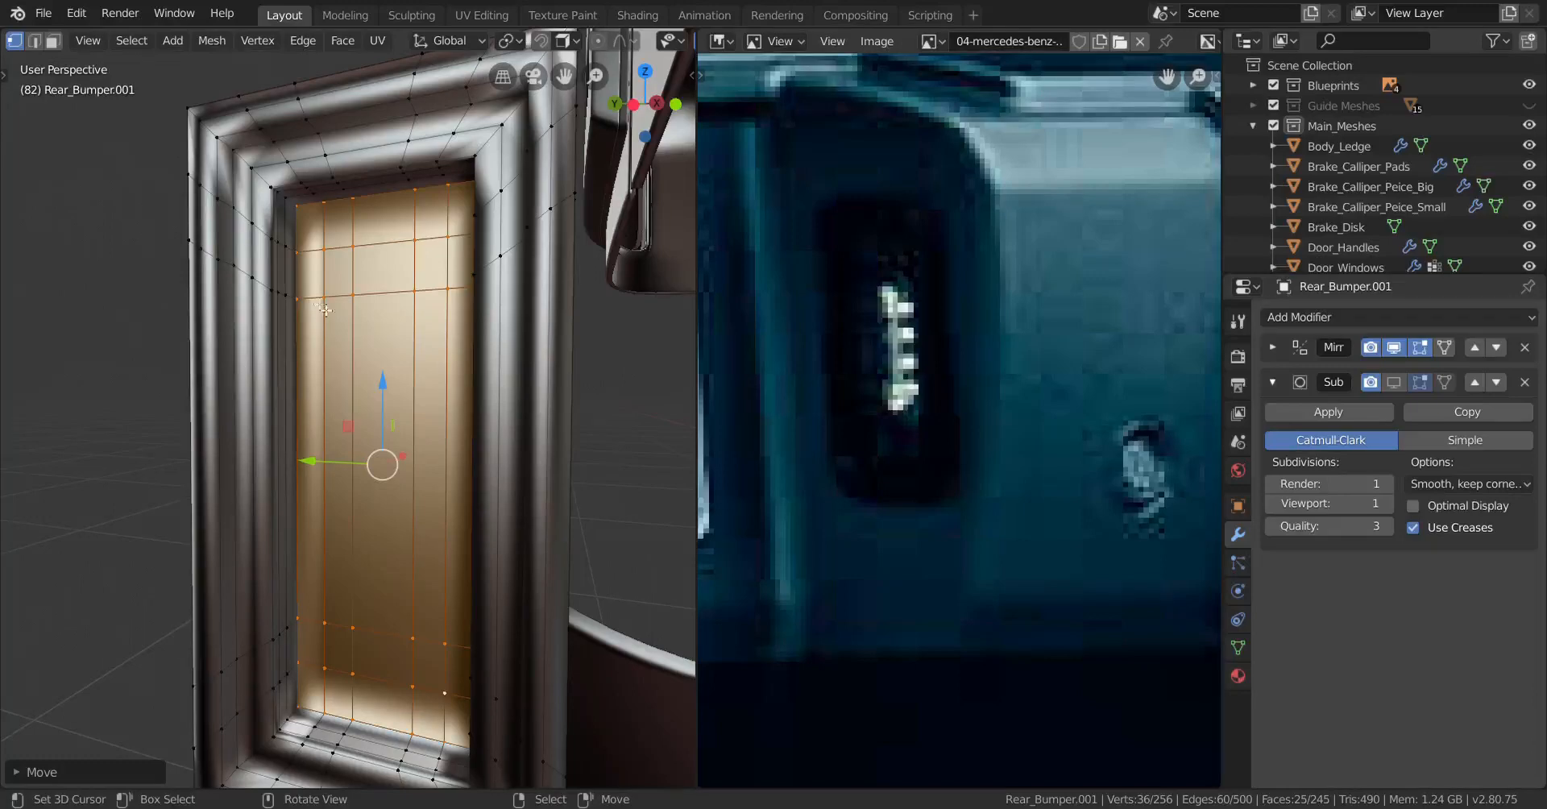
# Step: Show the Subdivision modifier in the viewport and add a front-side support loop slid close to the recess opening's edge
pyautogui.click(1401, 383)
pyautogui.moveTo(355, 451); pyautogui.dragTo(346, 409, button='middle')
pyautogui.scroll(3, 451, 370)
pyautogui.keyDown('shift'); pyautogui.moveTo(535, 342); pyautogui.dragTo(342, 335, button='middle'); pyautogui.keyUp('shift')
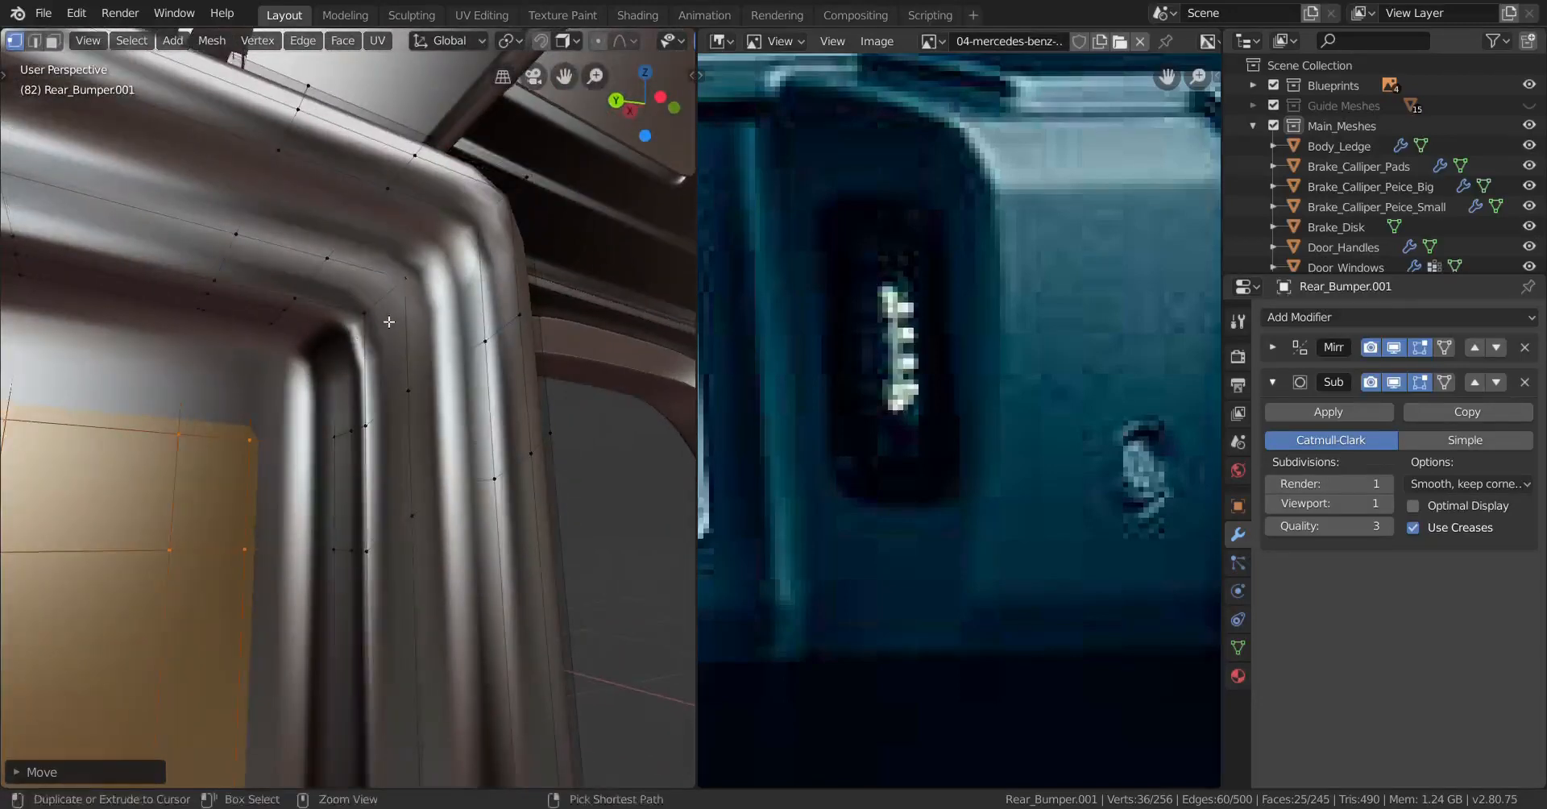
pyautogui.hotkey('ctrl', 'r')
pyautogui.click(345, 338)
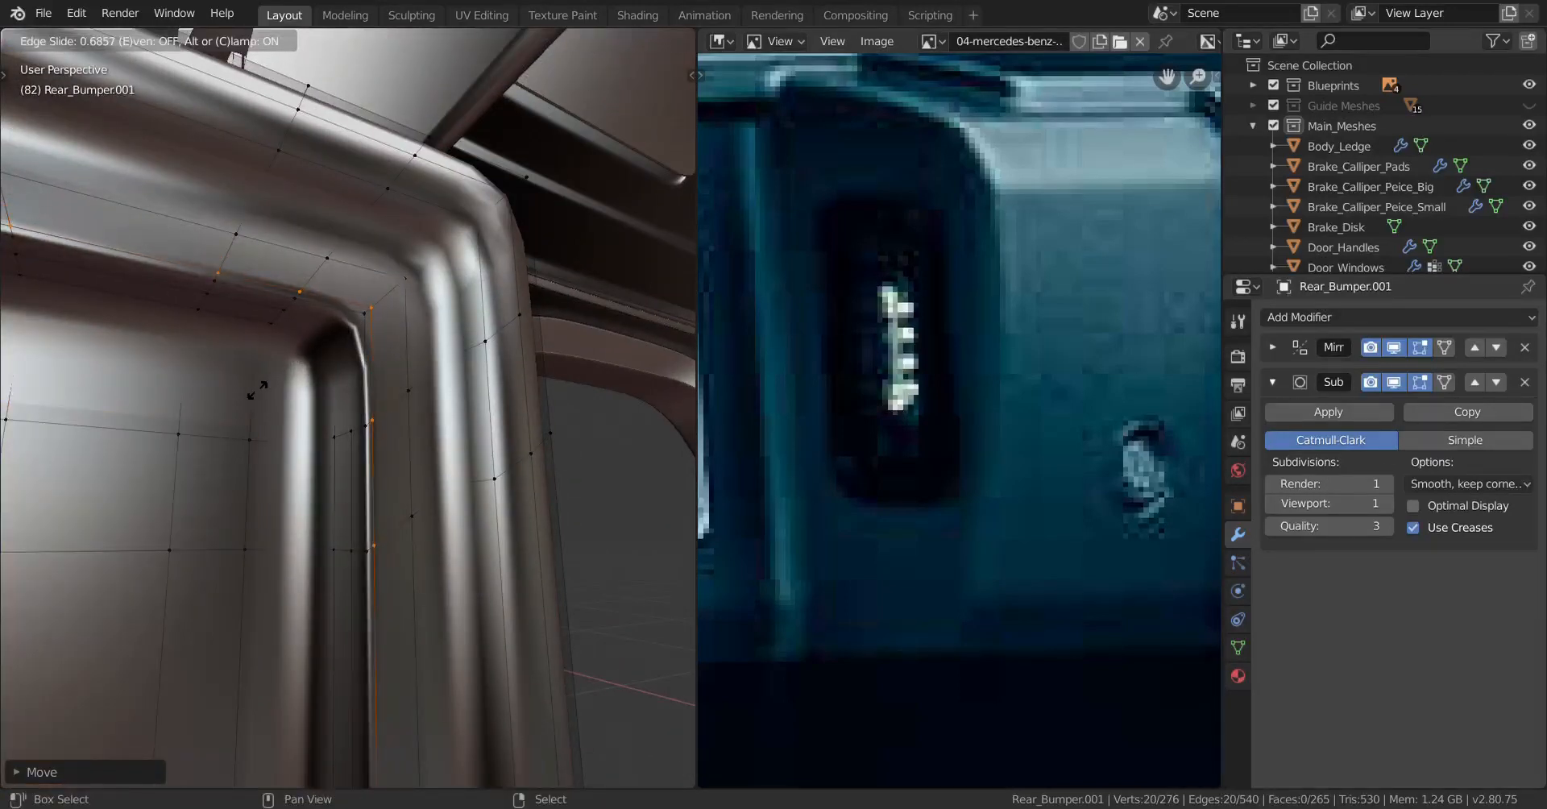
pyautogui.click(257, 390)
# Step: Add a support loop on the recess's inner wall close to the opening edge
pyautogui.moveTo(257, 390); pyautogui.dragTo(417, 378, button='middle')
pyautogui.hotkey('ctrl', 'r')
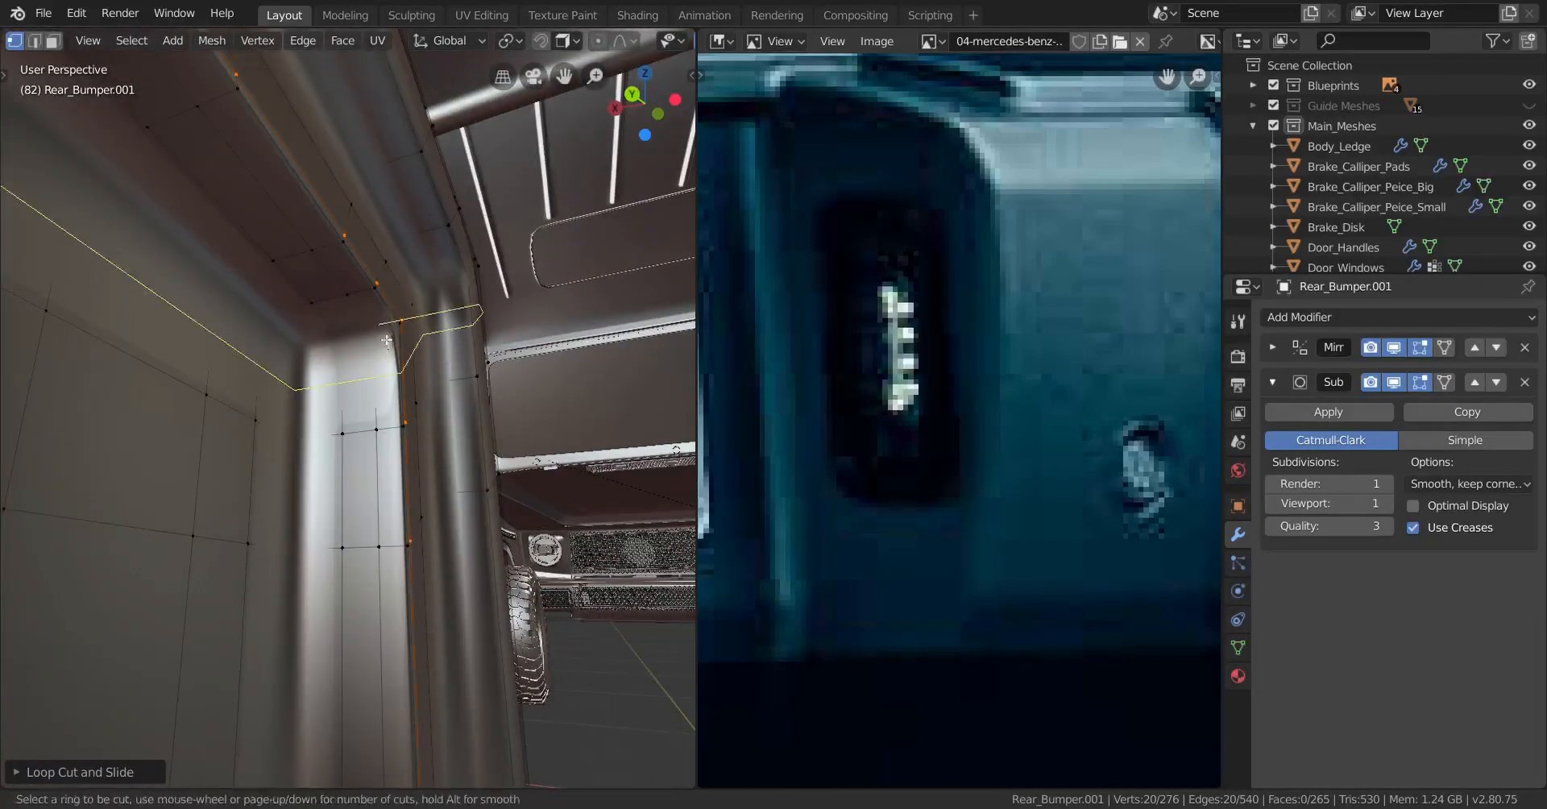
pyautogui.click(360, 300)
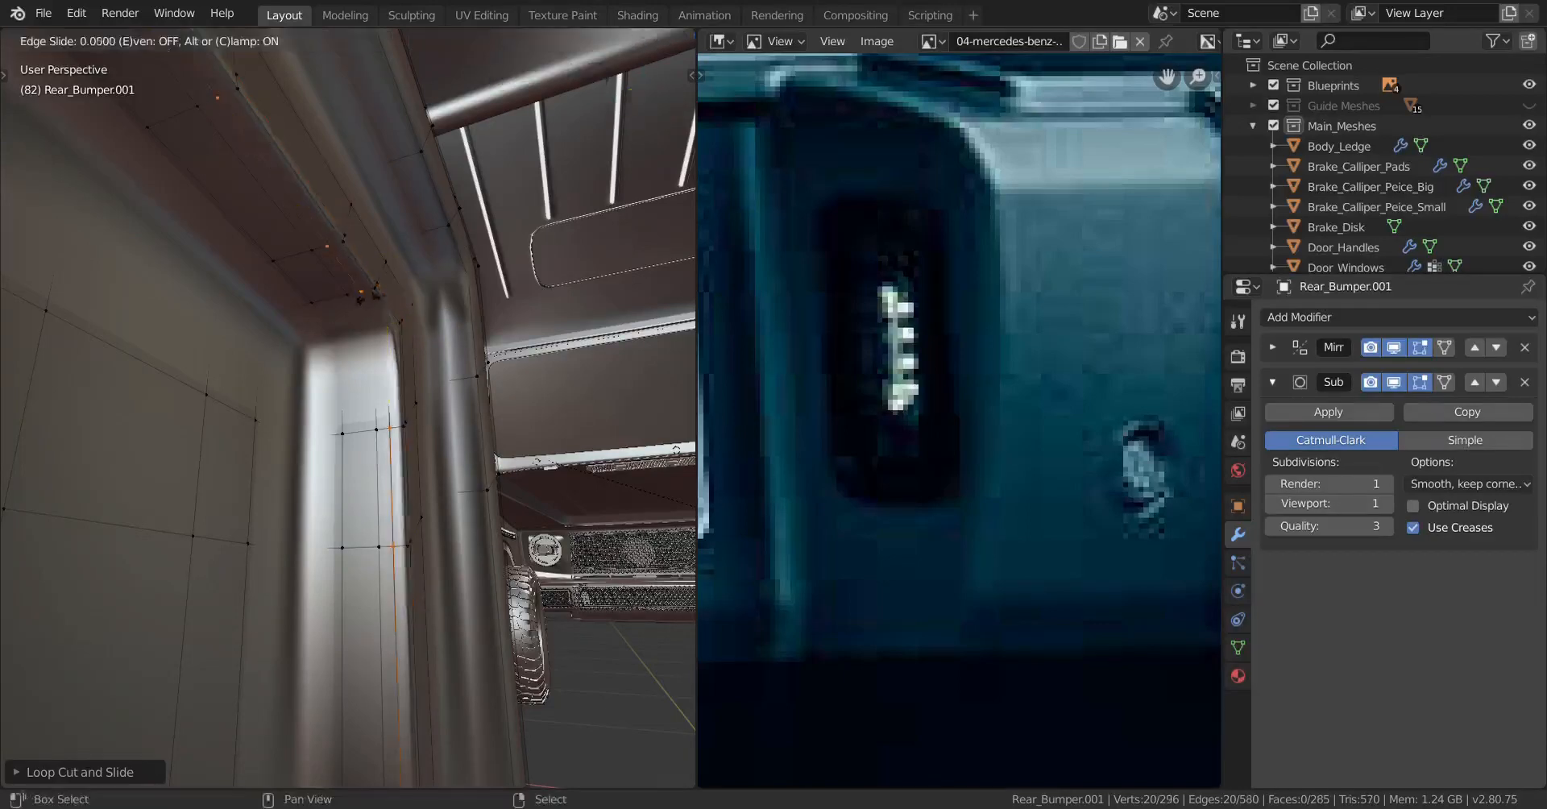
pyautogui.click(440, 288)
# Step: Check the recess in wireframe and dissolve the edge loop in the middle of its inner wall
pyautogui.press('z')
pyautogui.click(243, 300)
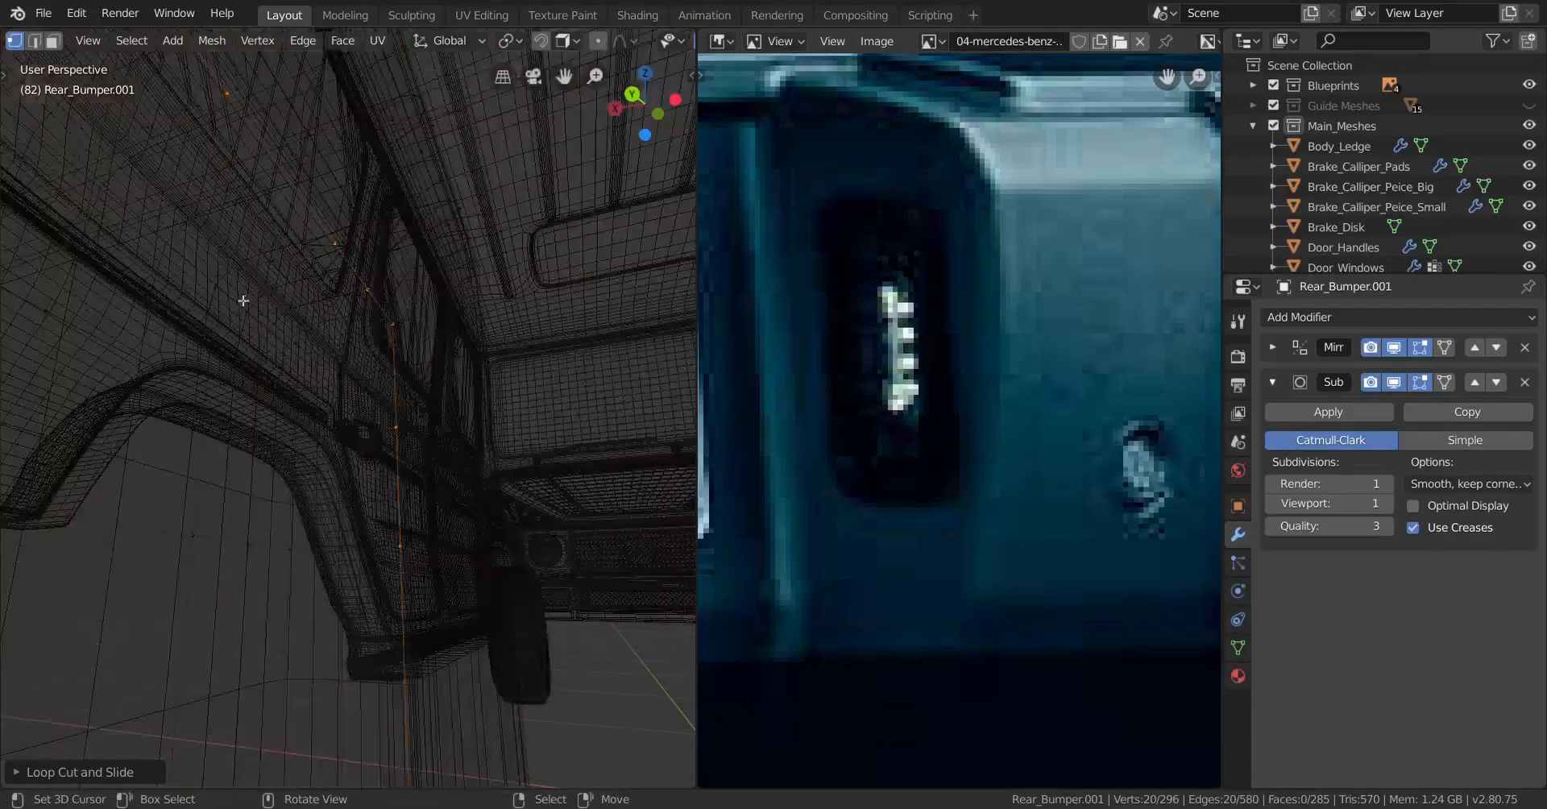
pyautogui.press('z')
pyautogui.click(442, 269)
pyautogui.keyDown('alt'); pyautogui.rightClick(261, 250); pyautogui.keyUp('alt')
pyautogui.press('x')
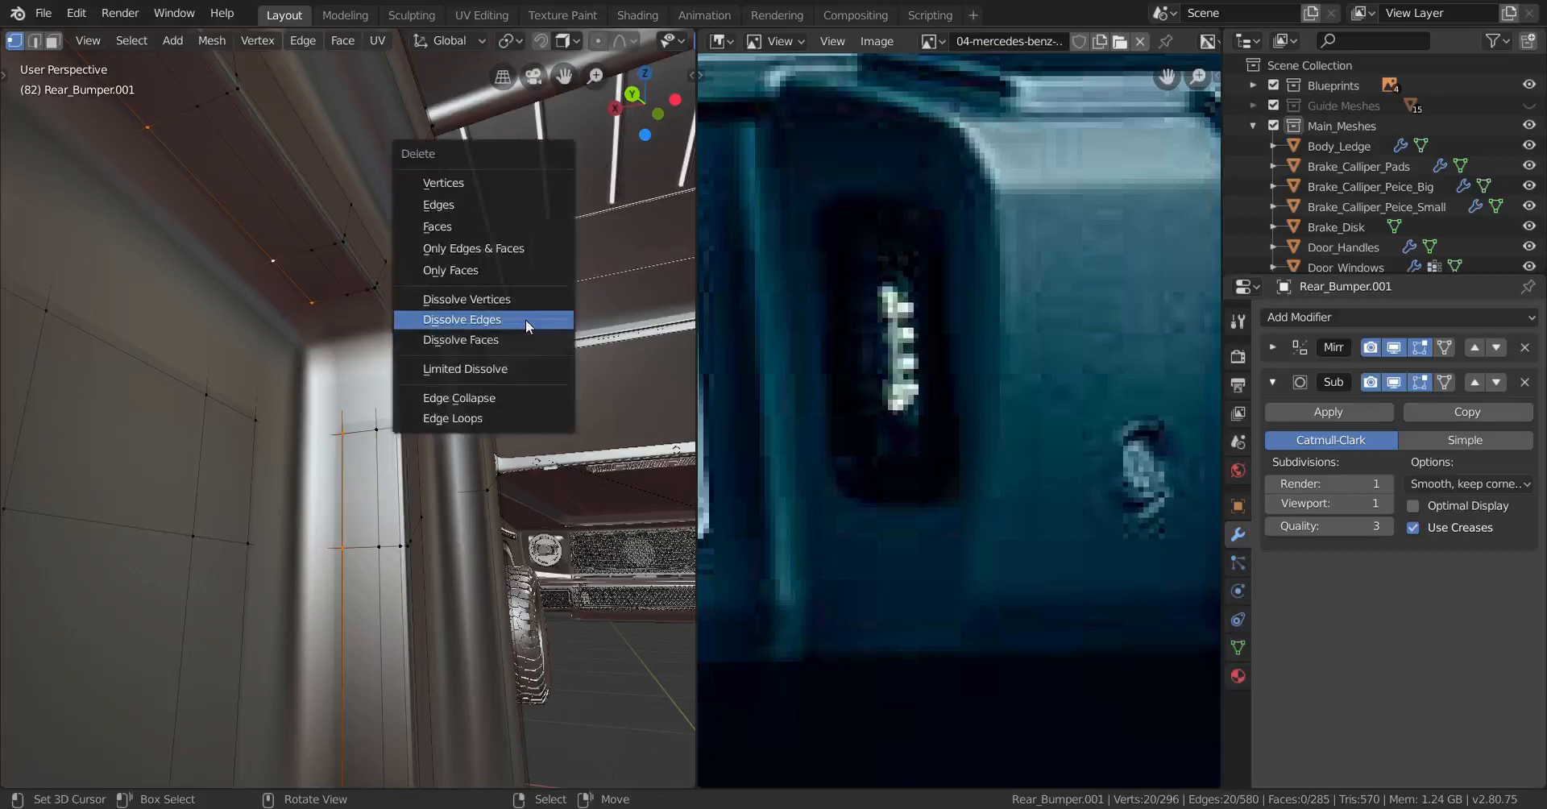
pyautogui.click(495, 320)
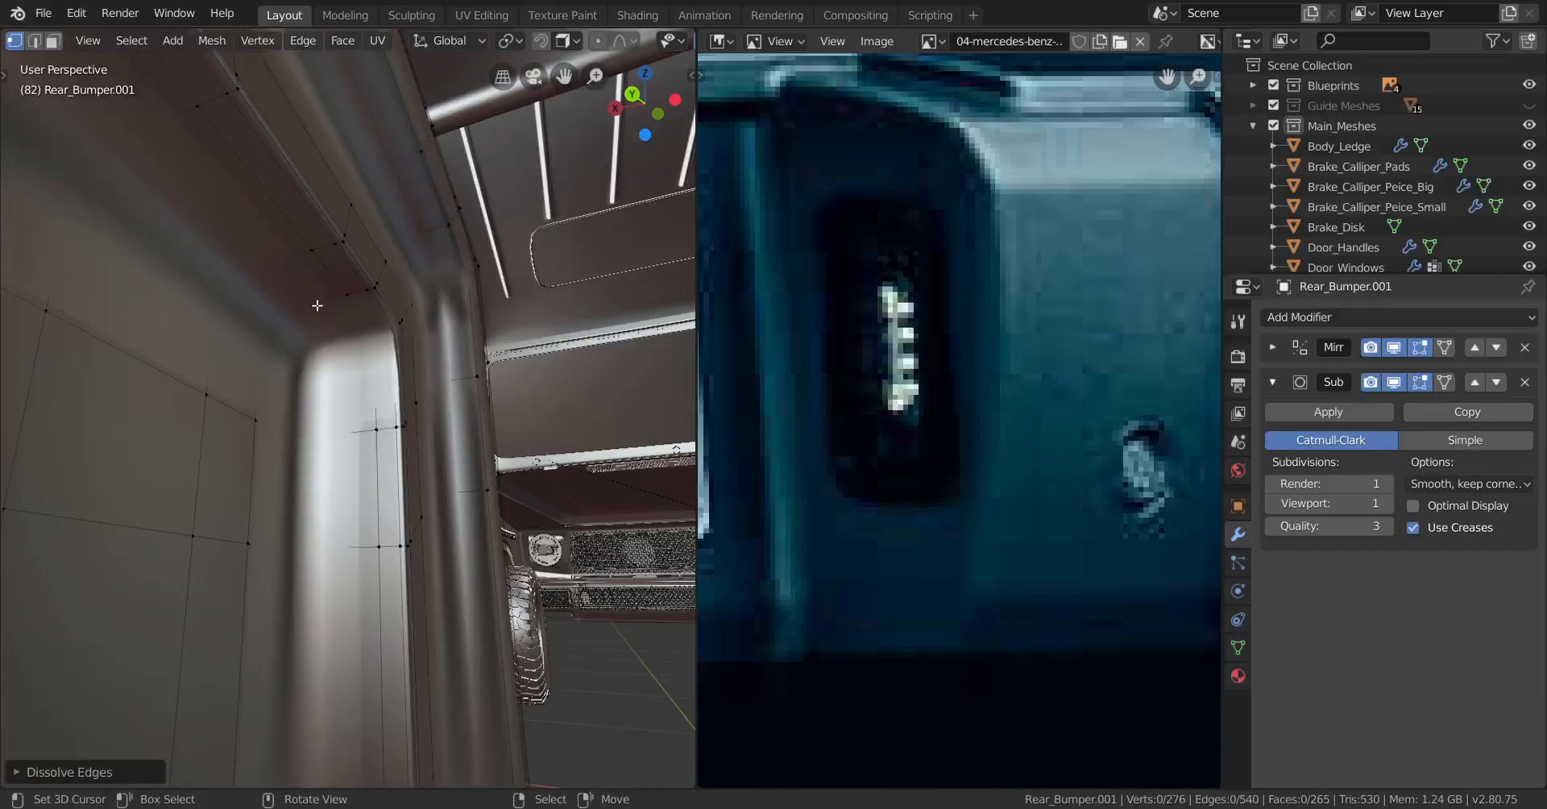
pyautogui.press('z')
pyautogui.click(270, 337)
pyautogui.hotkey('ctrl', 'r')
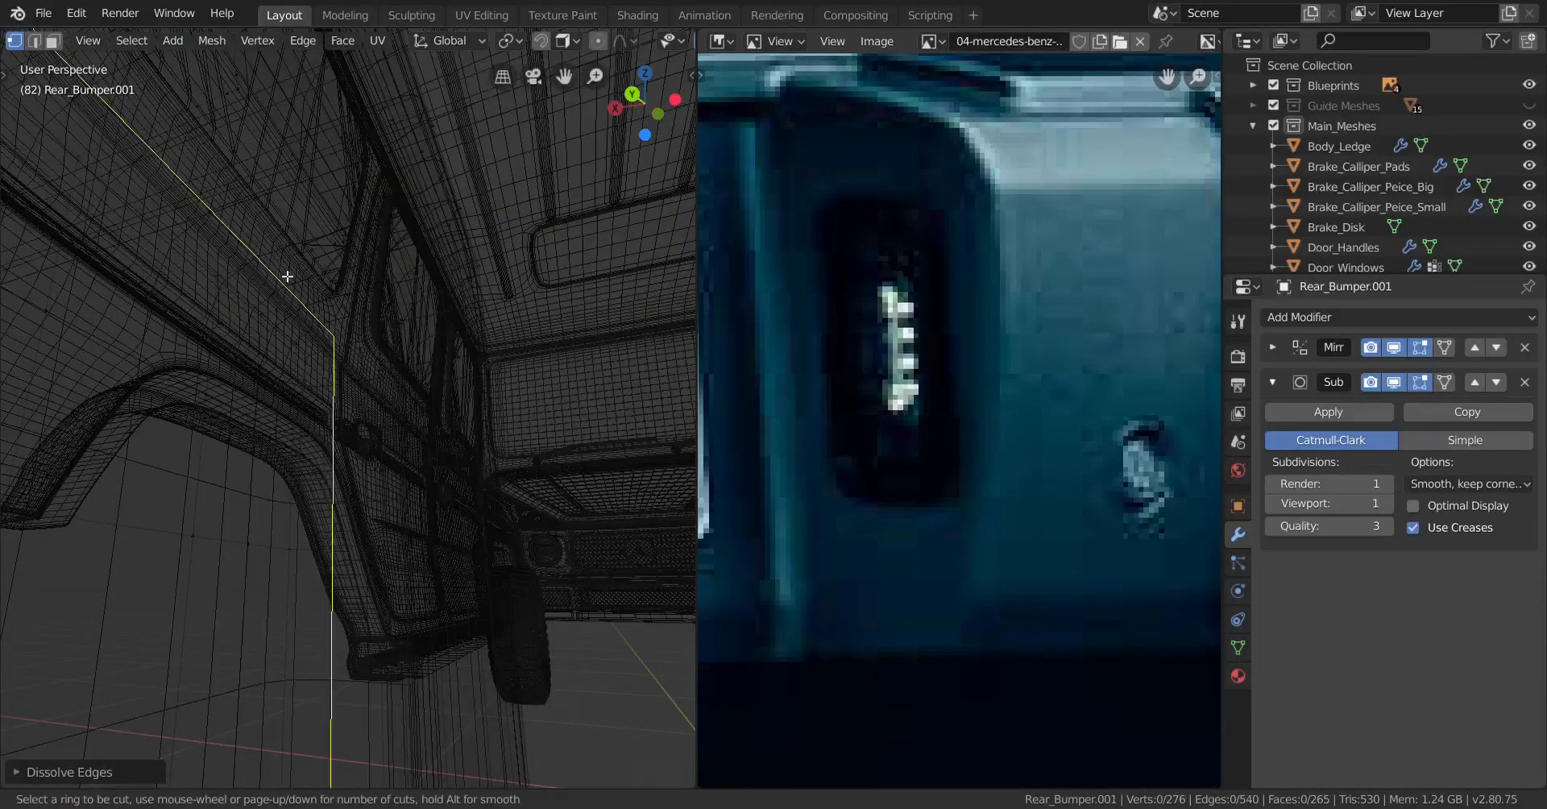
pyautogui.rightClick(290, 331)
pyautogui.moveTo(290, 331); pyautogui.dragTo(259, 316, button='middle')
pyautogui.press('z')
pyautogui.click(362, 317)
# Step: Turn off the Subdivision viewport display and add an inner-wall support loop slid close to the bottom of the recess
pyautogui.click(1394, 382)
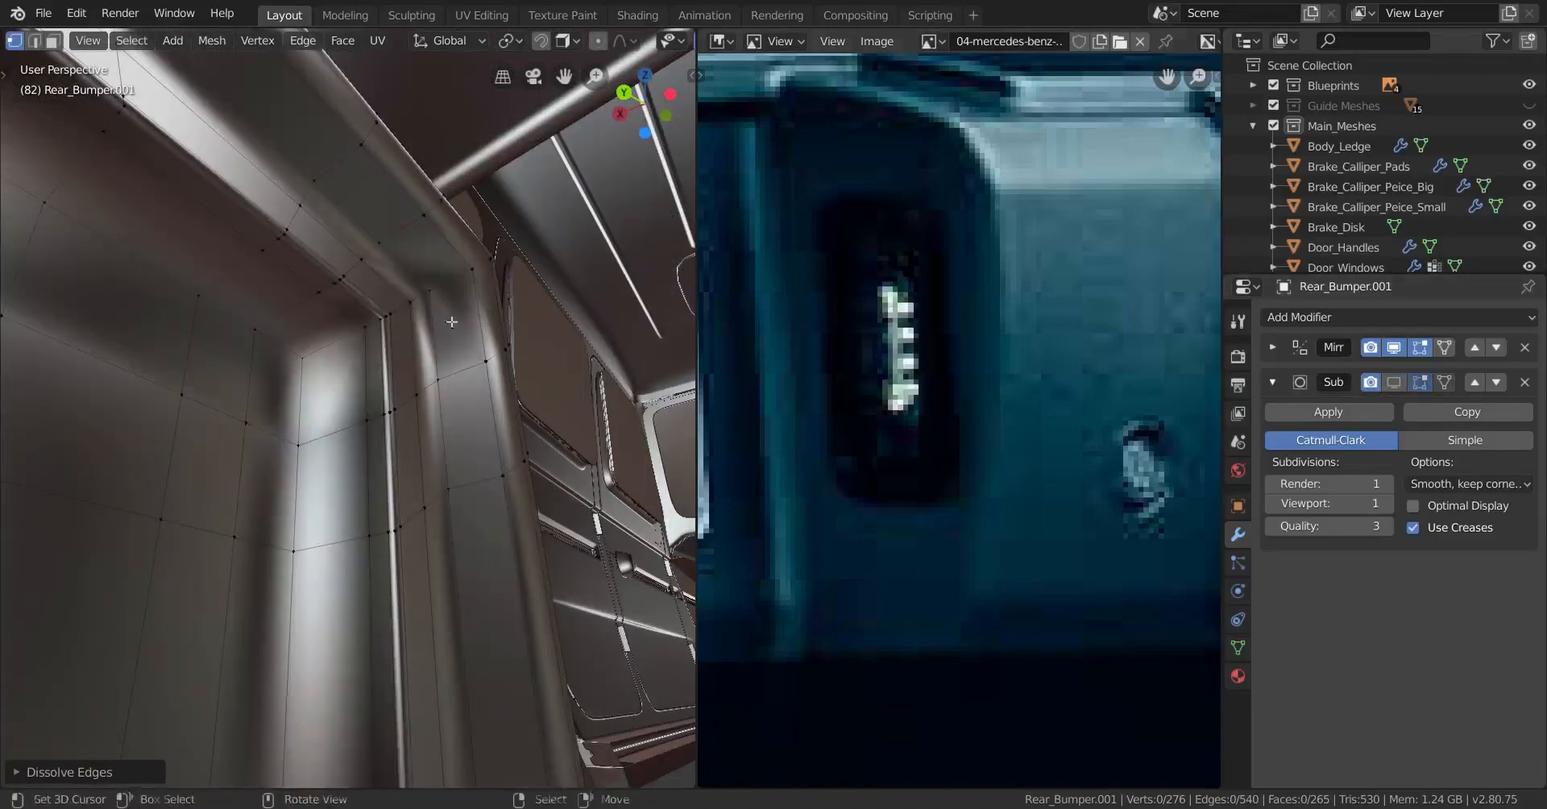
pyautogui.moveTo(387, 323); pyautogui.dragTo(375, 297, button='middle')
pyautogui.hotkey('ctrl', 'r')
pyautogui.click(357, 357)
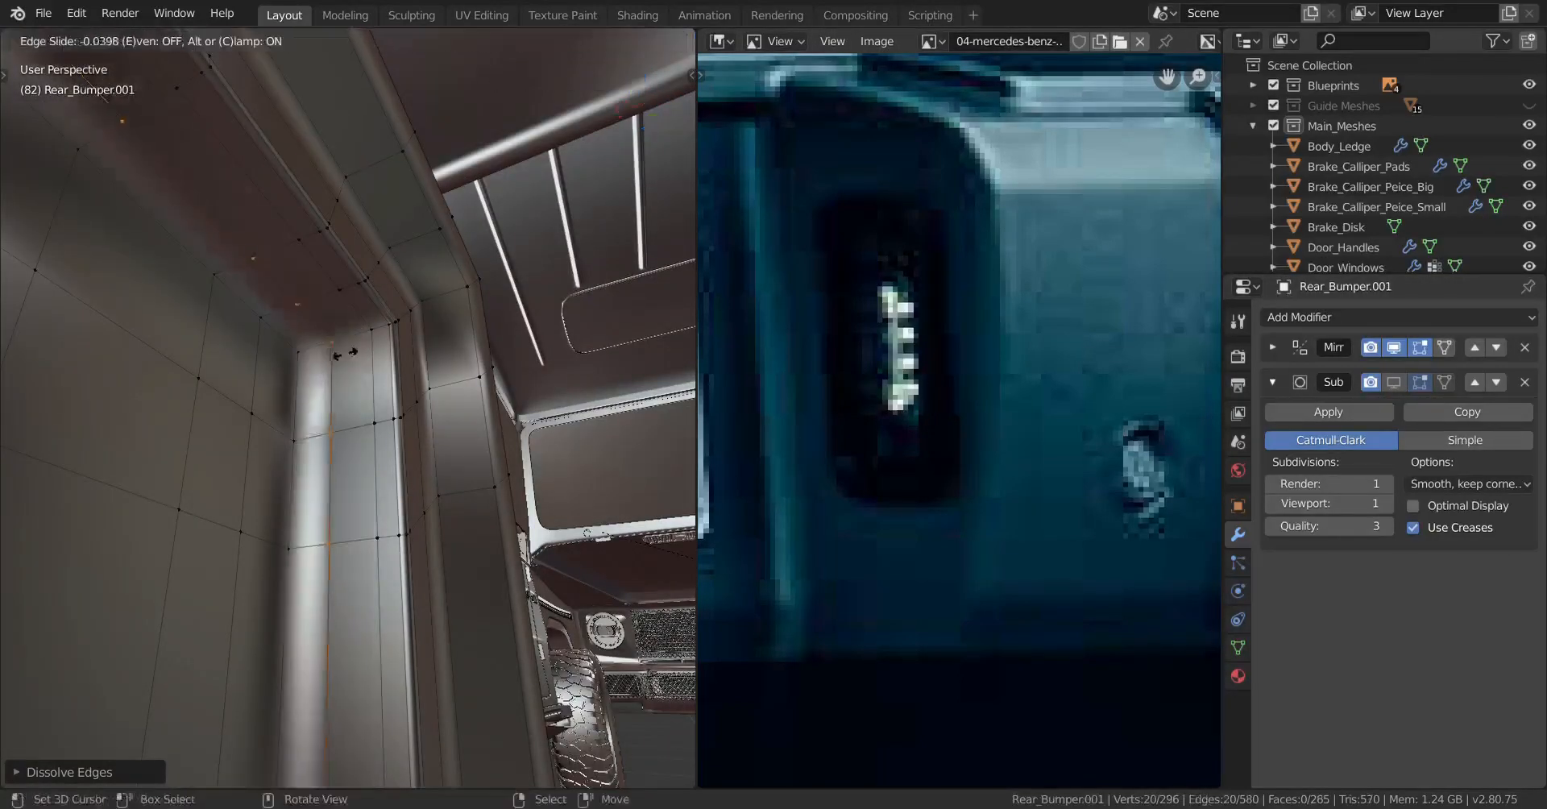
pyautogui.click(77, 306)
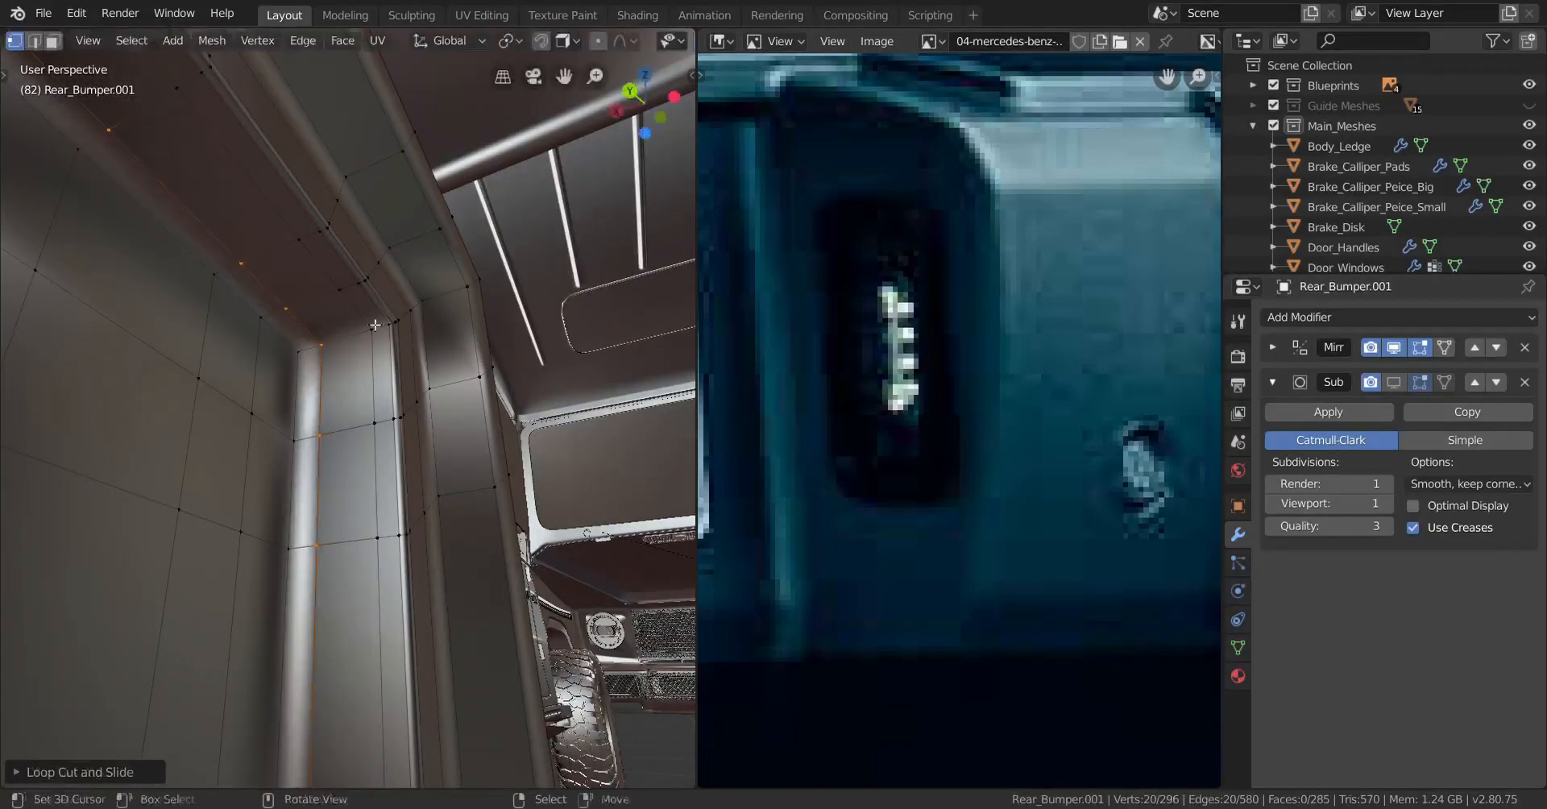
# Step: Select all faces of the recess floor and inset them slightly to form a support loop around its edge
pyautogui.moveTo(77, 306); pyautogui.dragTo(335, 339, button='middle')
pyautogui.rightClick(237, 294)
pyautogui.scroll(-4, 237, 293)
pyautogui.keyDown('shift'); pyautogui.moveTo(237, 294); pyautogui.dragTo(278, 153, button='middle'); pyautogui.keyUp('shift')
pyautogui.moveTo(278, 153); pyautogui.dragTo(347, 403, button='middle')
pyautogui.scroll(4, 355, 331)
pyautogui.keyDown('shift'); pyautogui.moveTo(346, 403); pyautogui.dragTo(466, 451, button='middle'); pyautogui.keyUp('shift')
pyautogui.keyDown('ctrl'); pyautogui.keyDown('shift'); pyautogui.click(405, 343); pyautogui.keyUp('shift'); pyautogui.keyUp('ctrl')
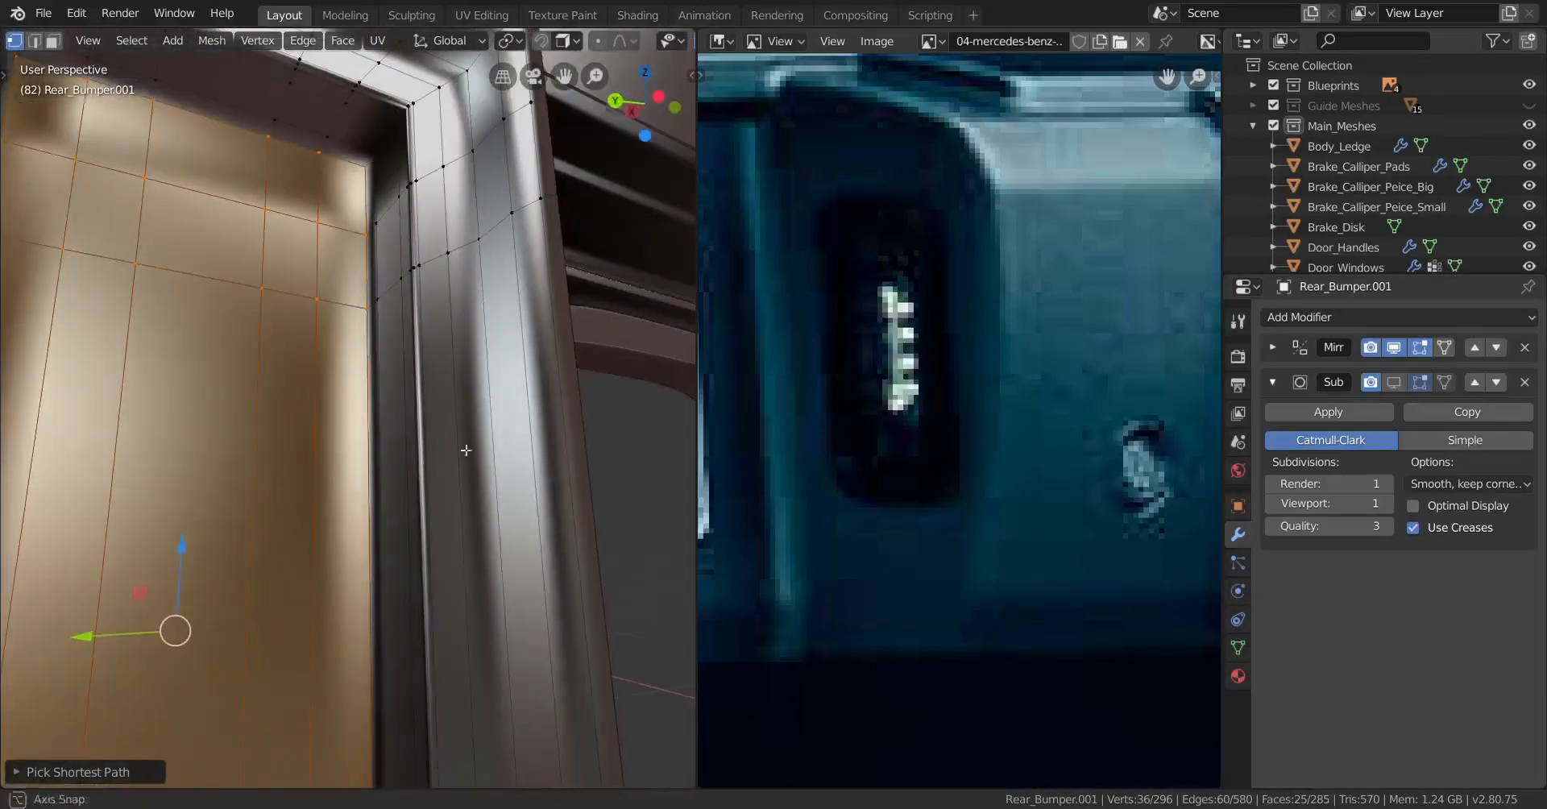
pyautogui.press('i')
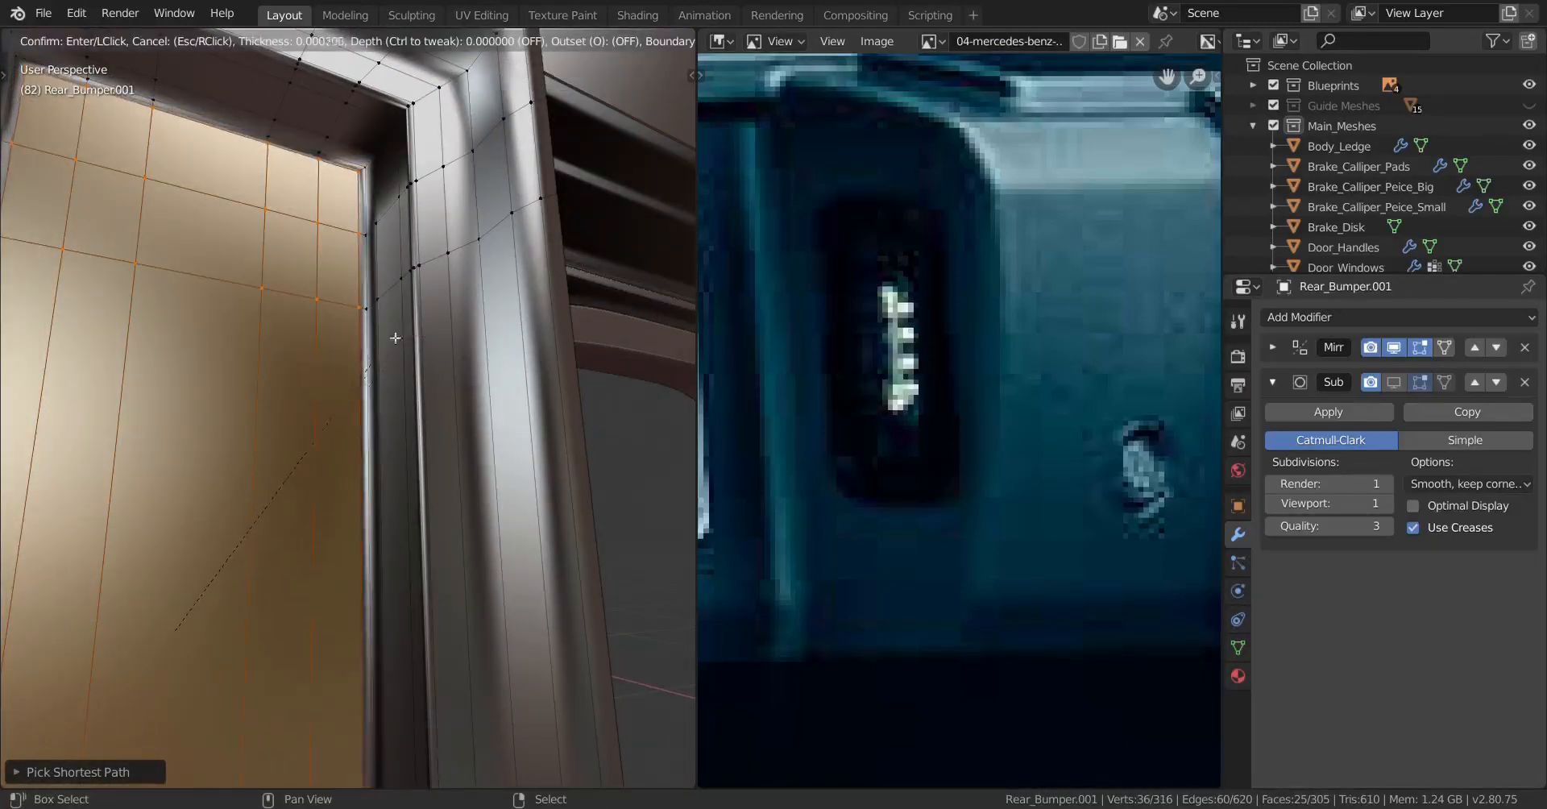
pyautogui.click(337, 364)
# Step: Show the Subdivision modifier in the viewport and check the smoothed recess in Object Mode
pyautogui.press('Tab')
pyautogui.scroll(-4, 357, 348)
pyautogui.moveTo(357, 348); pyautogui.dragTo(411, 347, button='middle')
pyautogui.click(1395, 382)
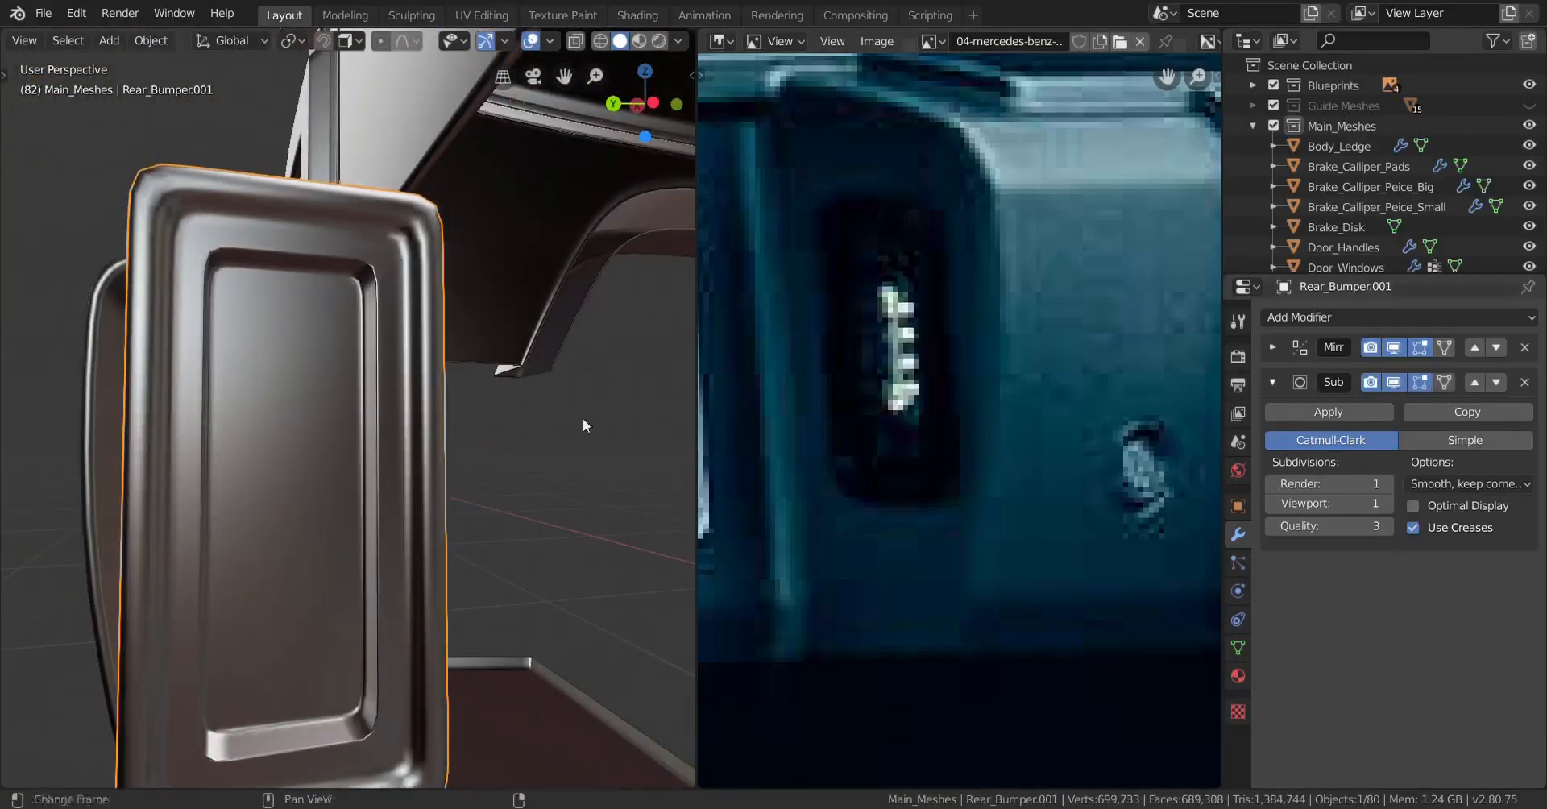
pyautogui.moveTo(582, 418)
pyautogui.mouseDown(button='middle')
pyautogui.moveTo(222, 390)
pyautogui.moveTo(328, 408)
pyautogui.moveTo(228, 425)
pyautogui.moveTo(321, 432)
pyautogui.moveTo(356, 350)
pyautogui.moveTo(283, 355)
pyautogui.moveTo(369, 411)
pyautogui.moveTo(217, 414)
pyautogui.moveTo(413, 418)
pyautogui.moveTo(328, 412)
pyautogui.mouseUp(button='middle')
# Step: Select the recess's rectangular edge loop in wireframe and grow the selection three times
pyautogui.press('Tab')
pyautogui.hotkey('shift', 'z')
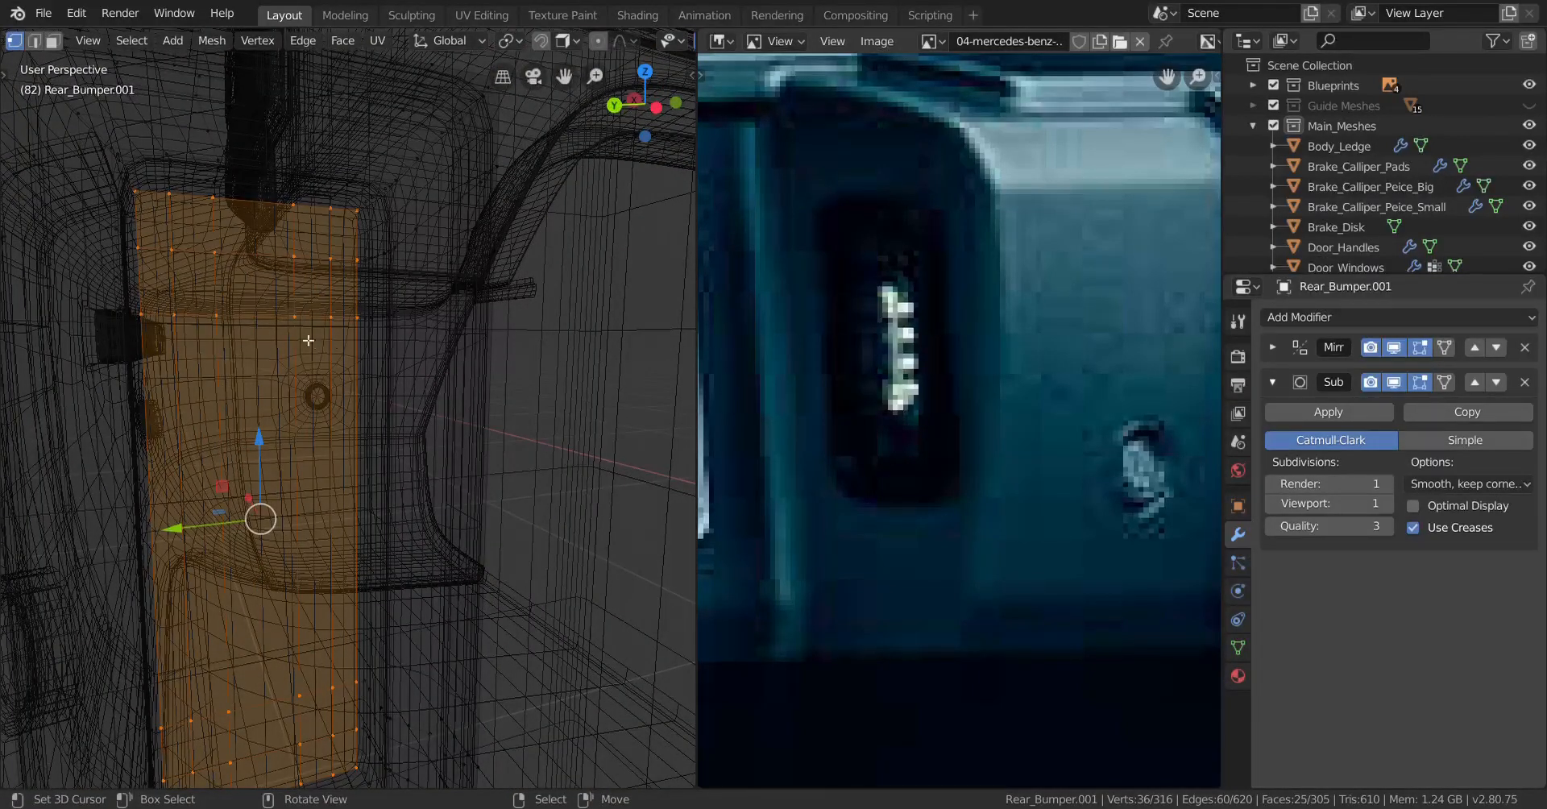
pyautogui.hotkey('shift', 'z')
pyautogui.click(270, 404)
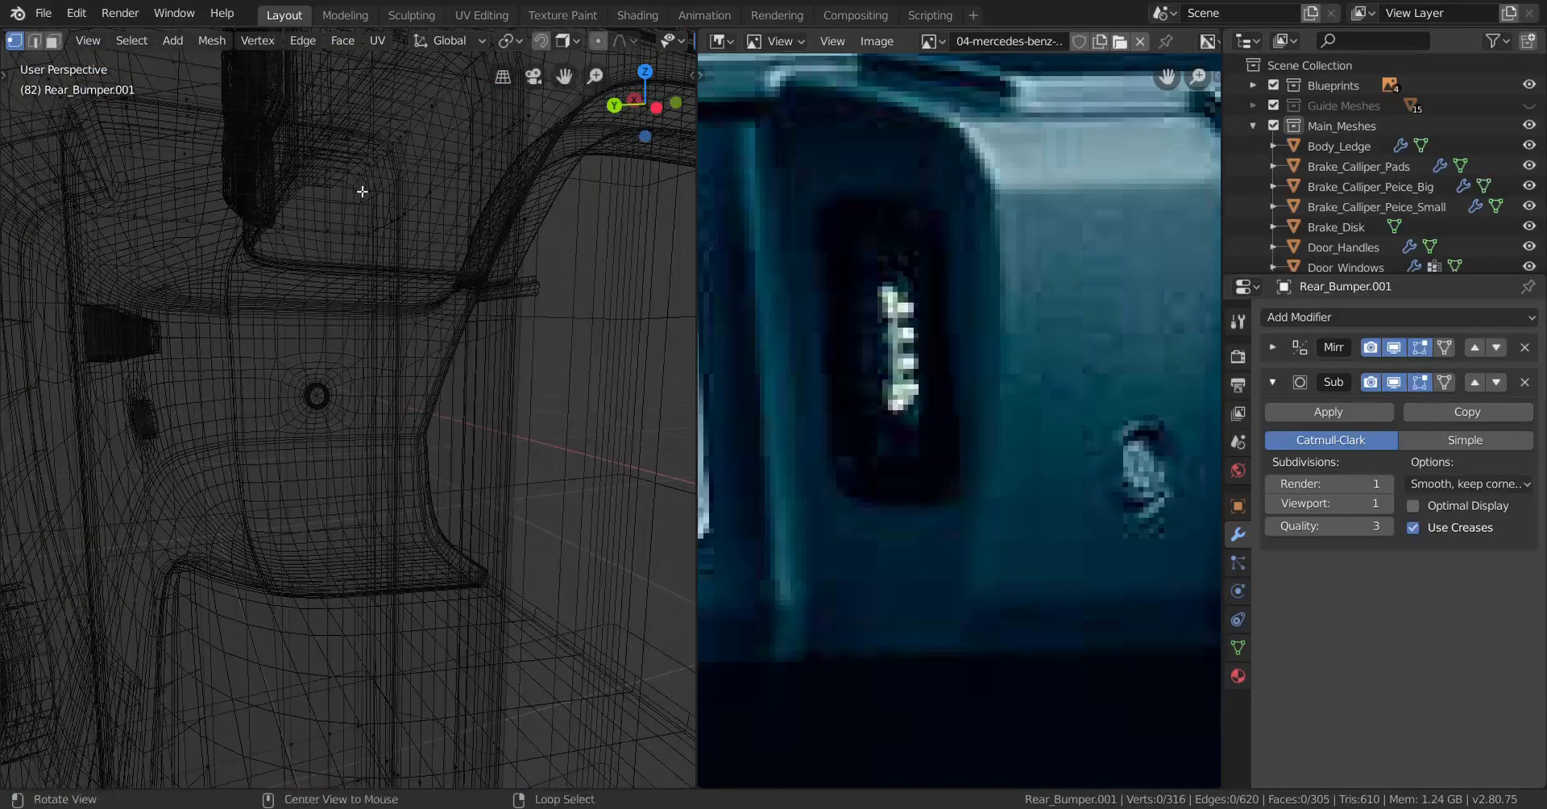
pyautogui.keyDown('alt'); pyautogui.click(327, 167); pyautogui.keyUp('alt')
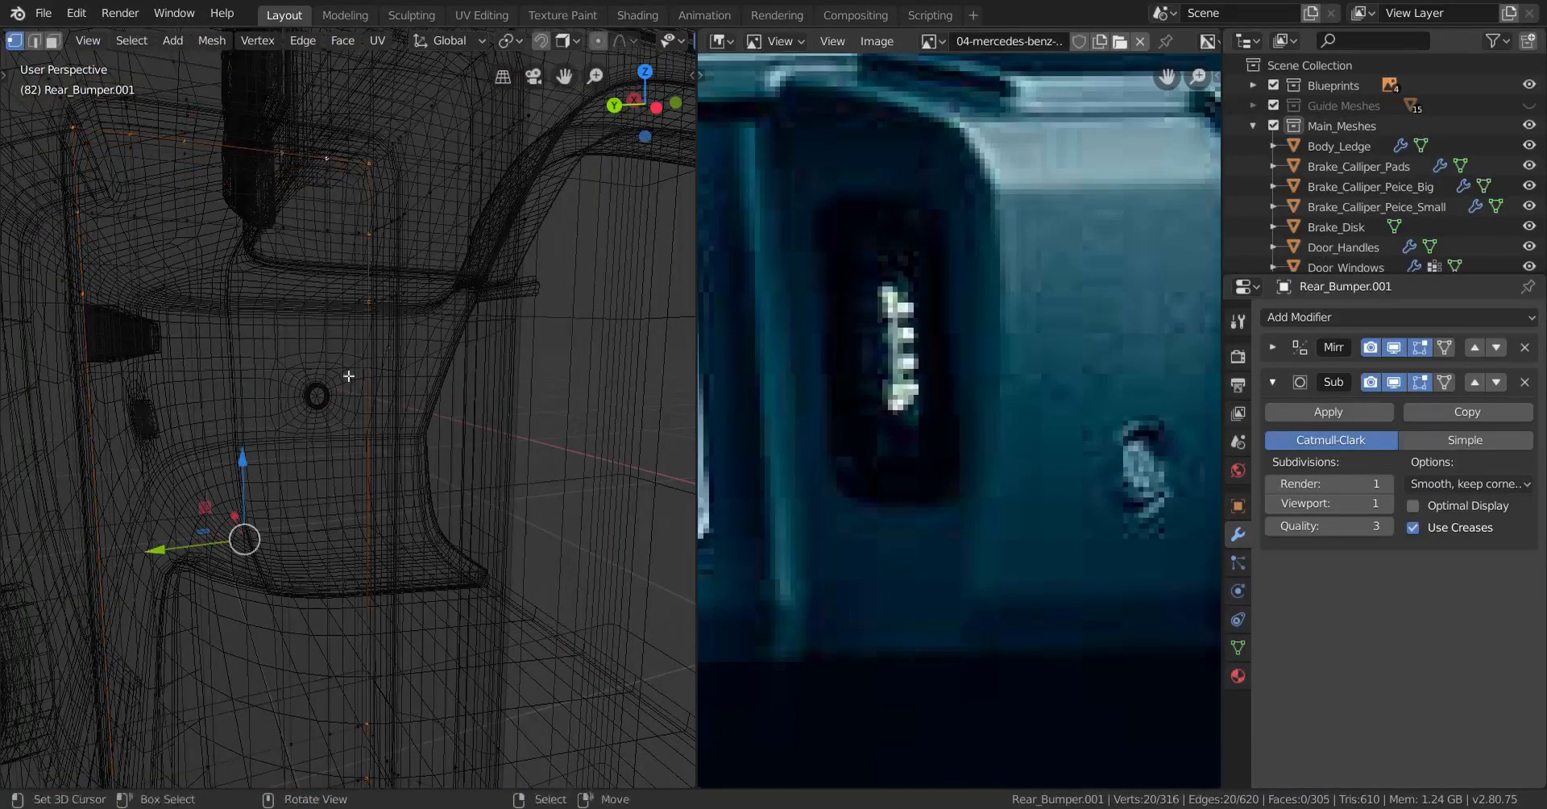
pyautogui.press('ctrl+KP_Add')
pyautogui.press('ctrl+KP_Add')
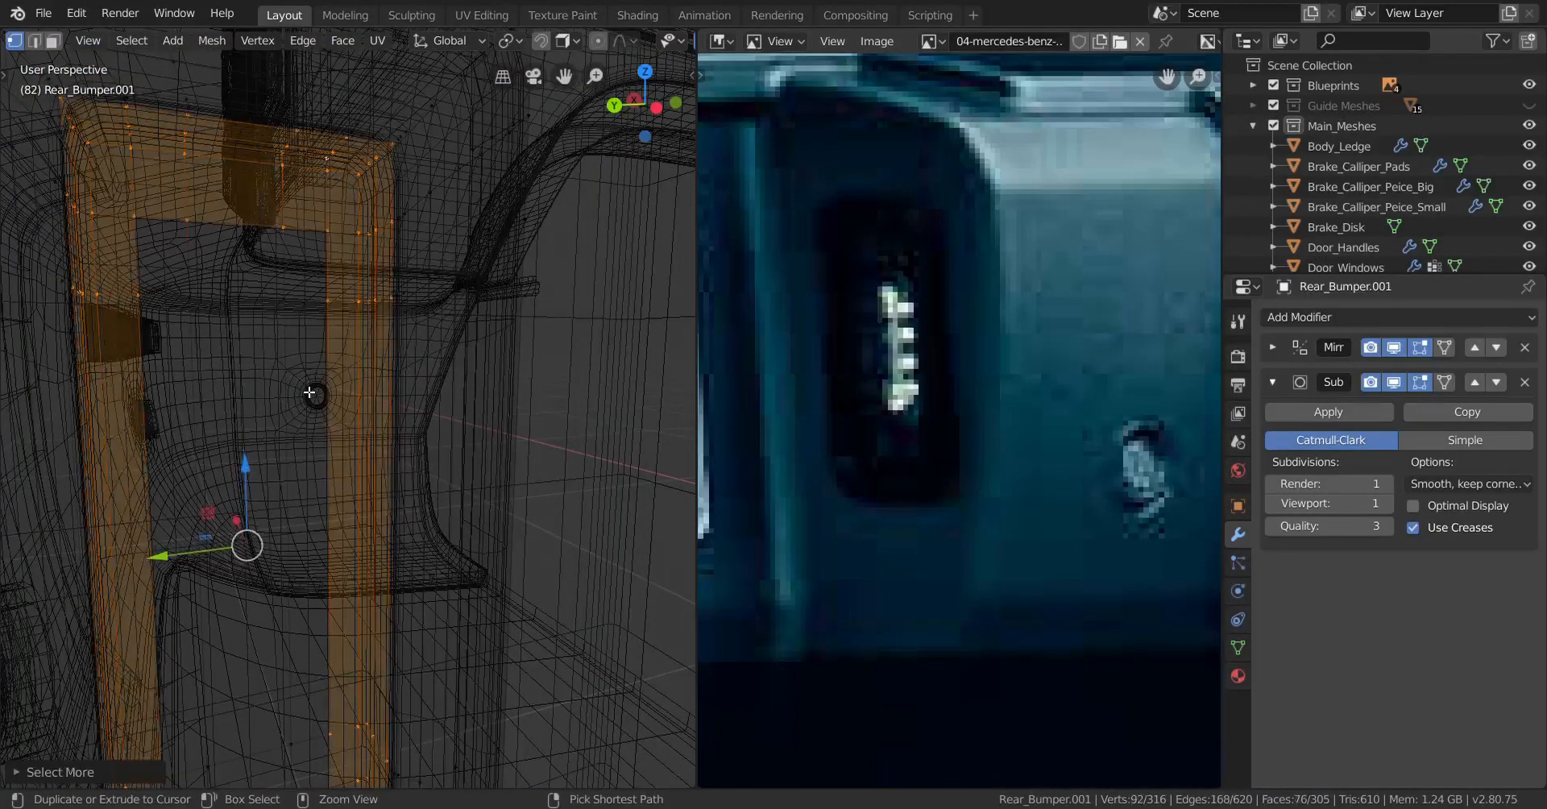
pyautogui.press('ctrl+KP_Add')
pyautogui.scroll(-3, 229, 427)
pyautogui.hotkey('shift', 'z')
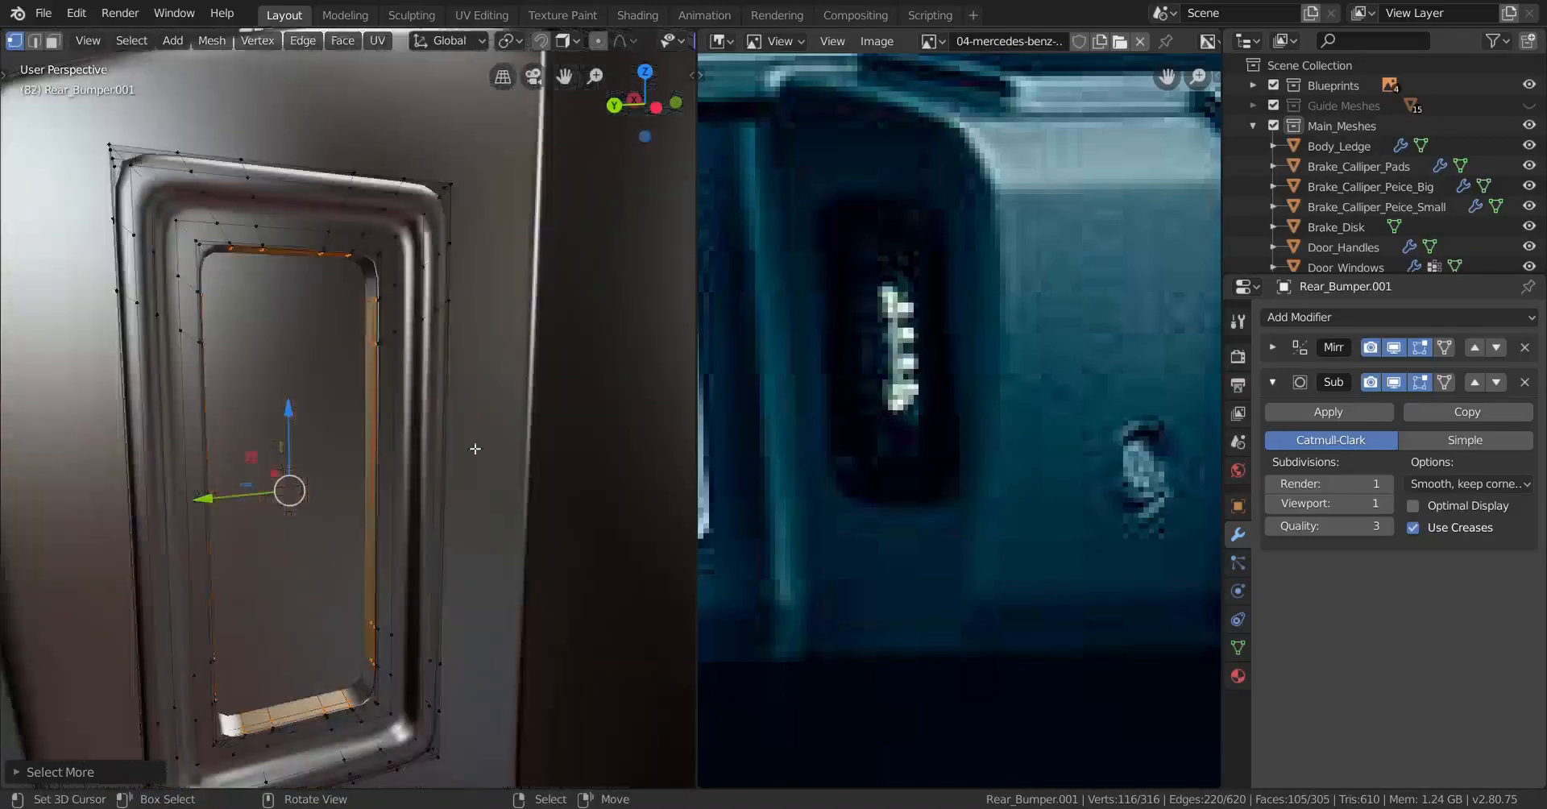
# Step: Inspect the selected recess geometry from the side in wireframe and solid shading
pyautogui.moveTo(367, 463); pyautogui.dragTo(435, 440, button='middle')
pyautogui.scroll(4, 428, 440)
pyautogui.scroll(-4, 355, 461)
pyautogui.hotkey('shift', 'z')
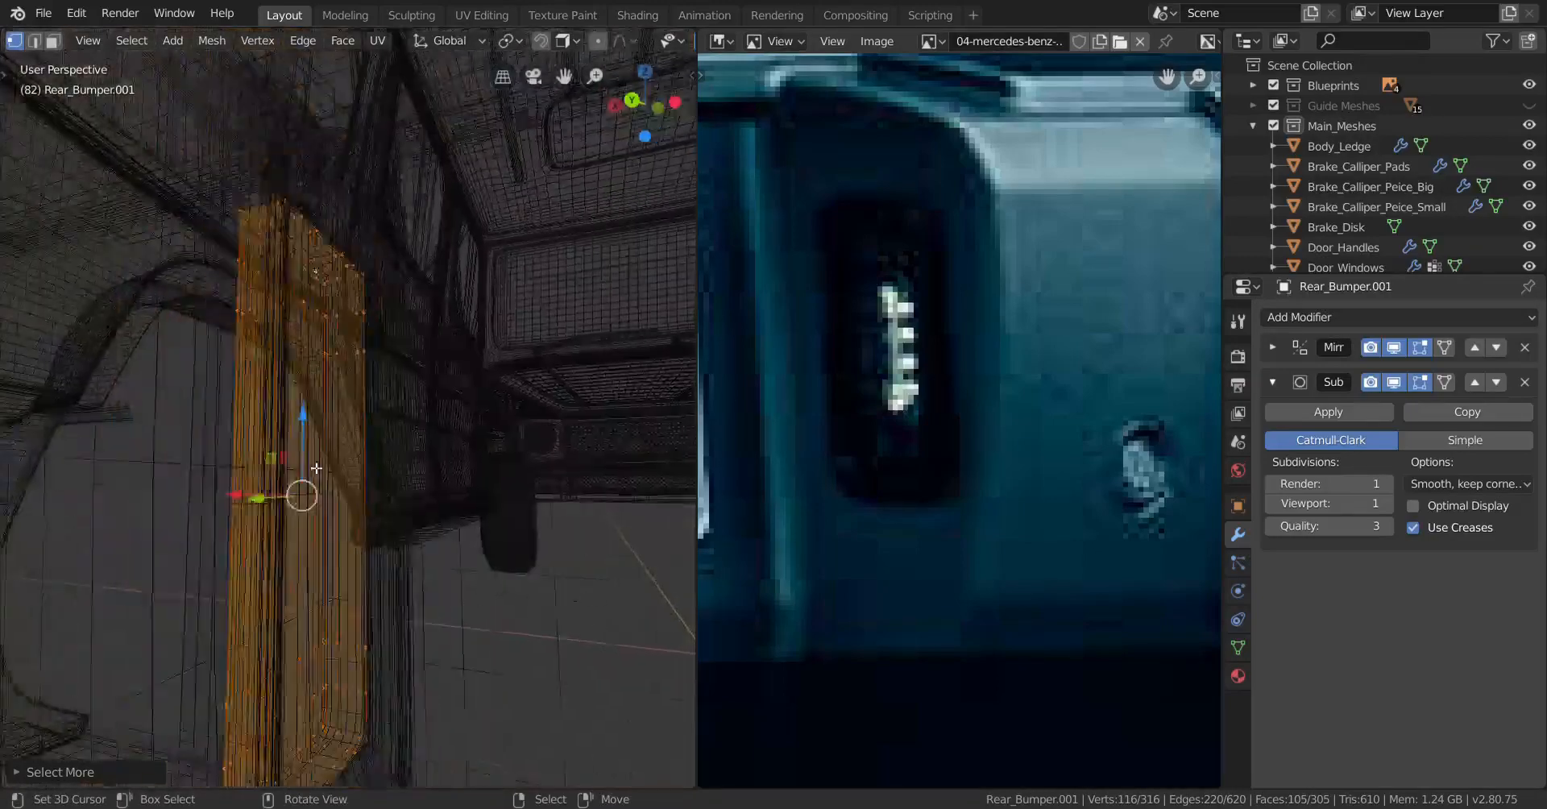
pyautogui.moveTo(315, 466)
pyautogui.mouseDown(button='middle')
pyautogui.moveTo(196, 518)
pyautogui.moveTo(316, 500)
pyautogui.mouseUp(button='middle')
pyautogui.hotkey('shift', 'z')
pyautogui.scroll(3, 520, 474)
pyautogui.keyDown('shift'); pyautogui.moveTo(521, 474); pyautogui.dragTo(401, 391, button='middle'); pyautogui.keyUp('shift')
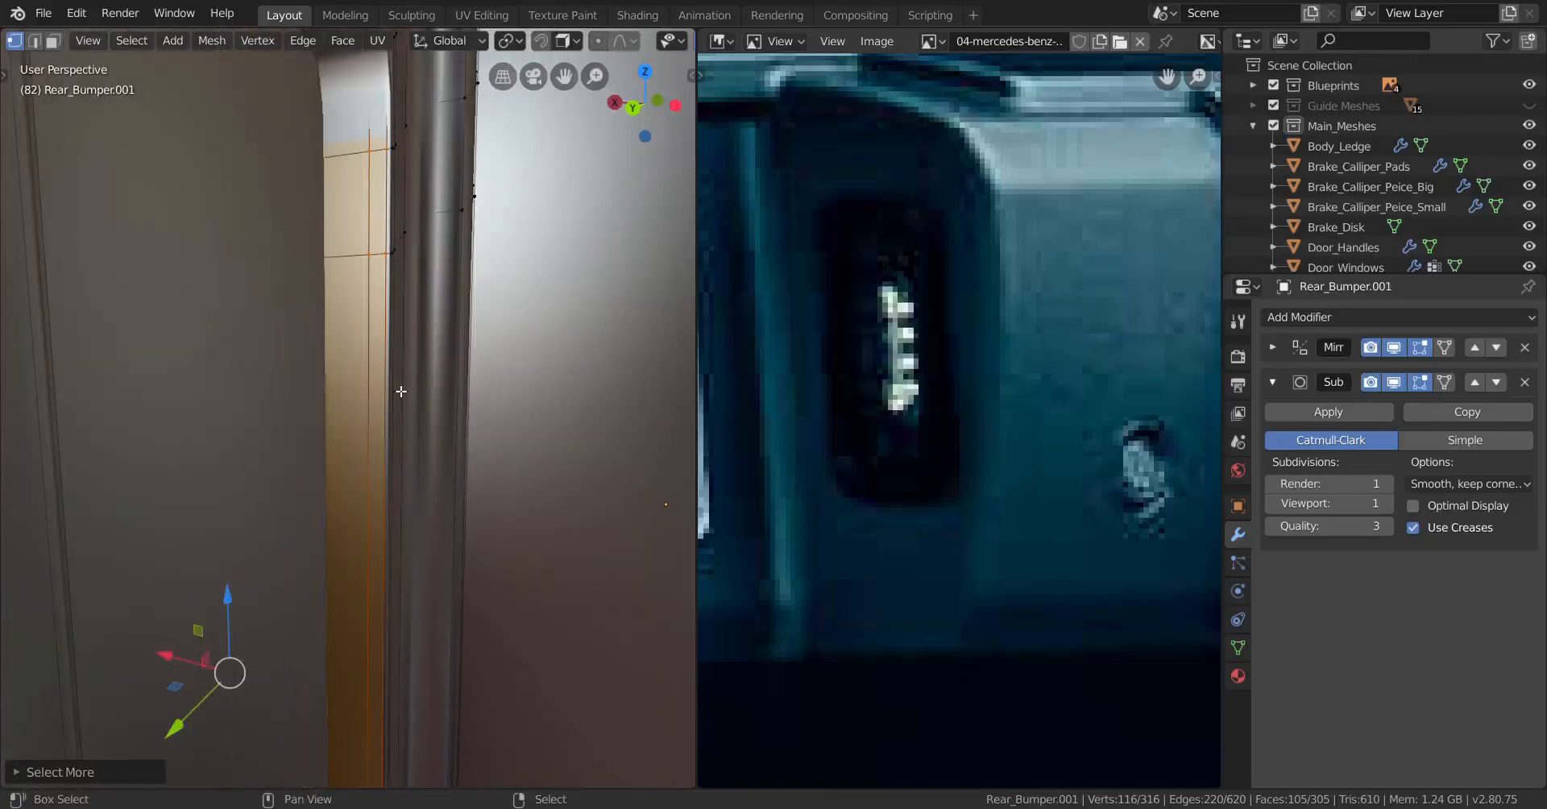
# Step: Shrink the selection twice to the recess's back part and move it along X toward the opening to make the recess shallower
pyautogui.press('z')
pyautogui.click(109, 408)
pyautogui.scroll(-4, 288, 477)
pyautogui.moveTo(288, 478); pyautogui.dragTo(281, 479, button='middle')
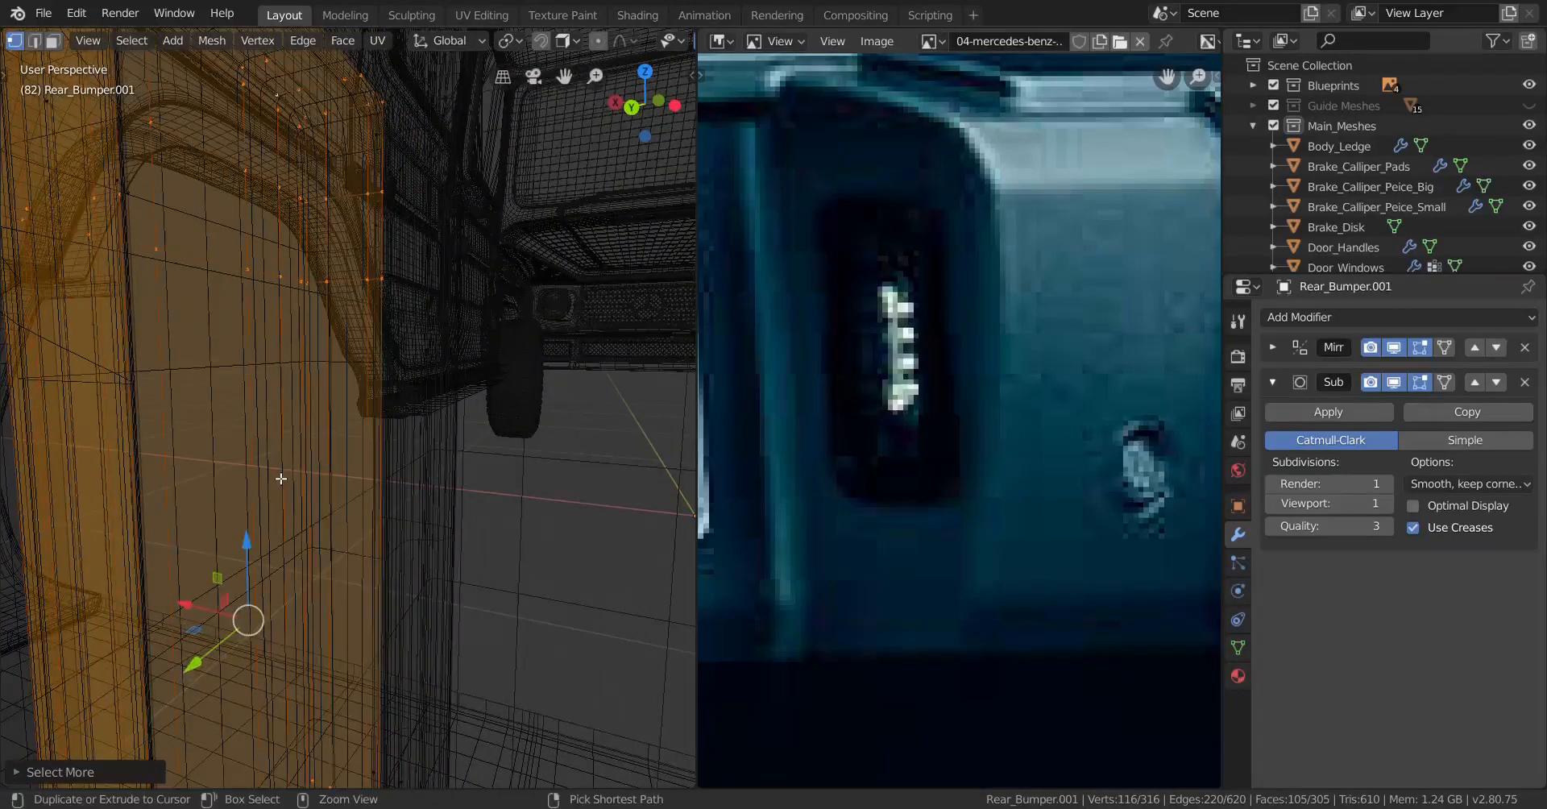
pyautogui.press('ctrl+KP_Subtract')
pyautogui.press('ctrl+KP_Subtract')
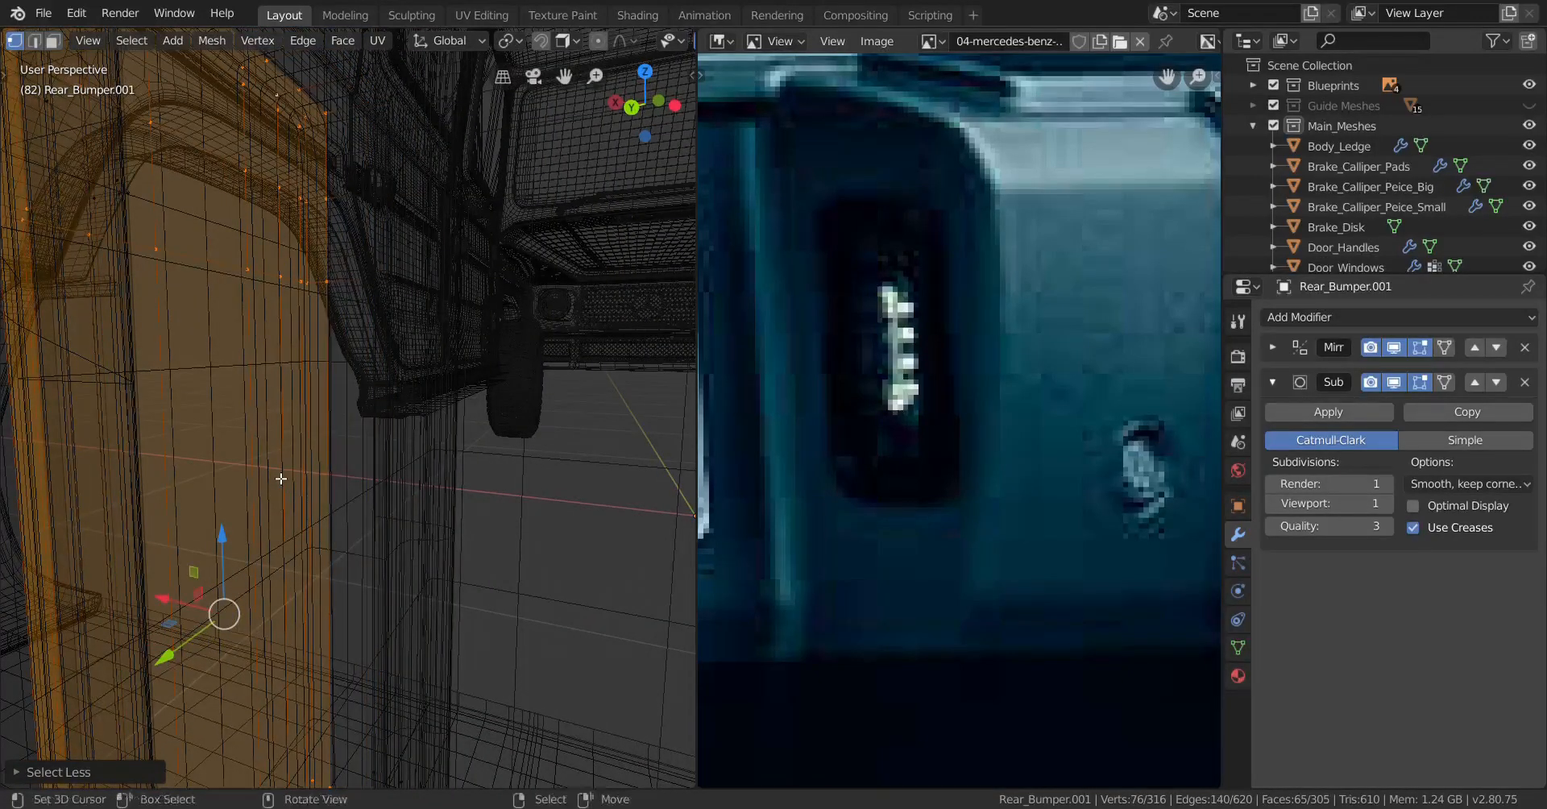
pyautogui.hotkey('shift', 'z')
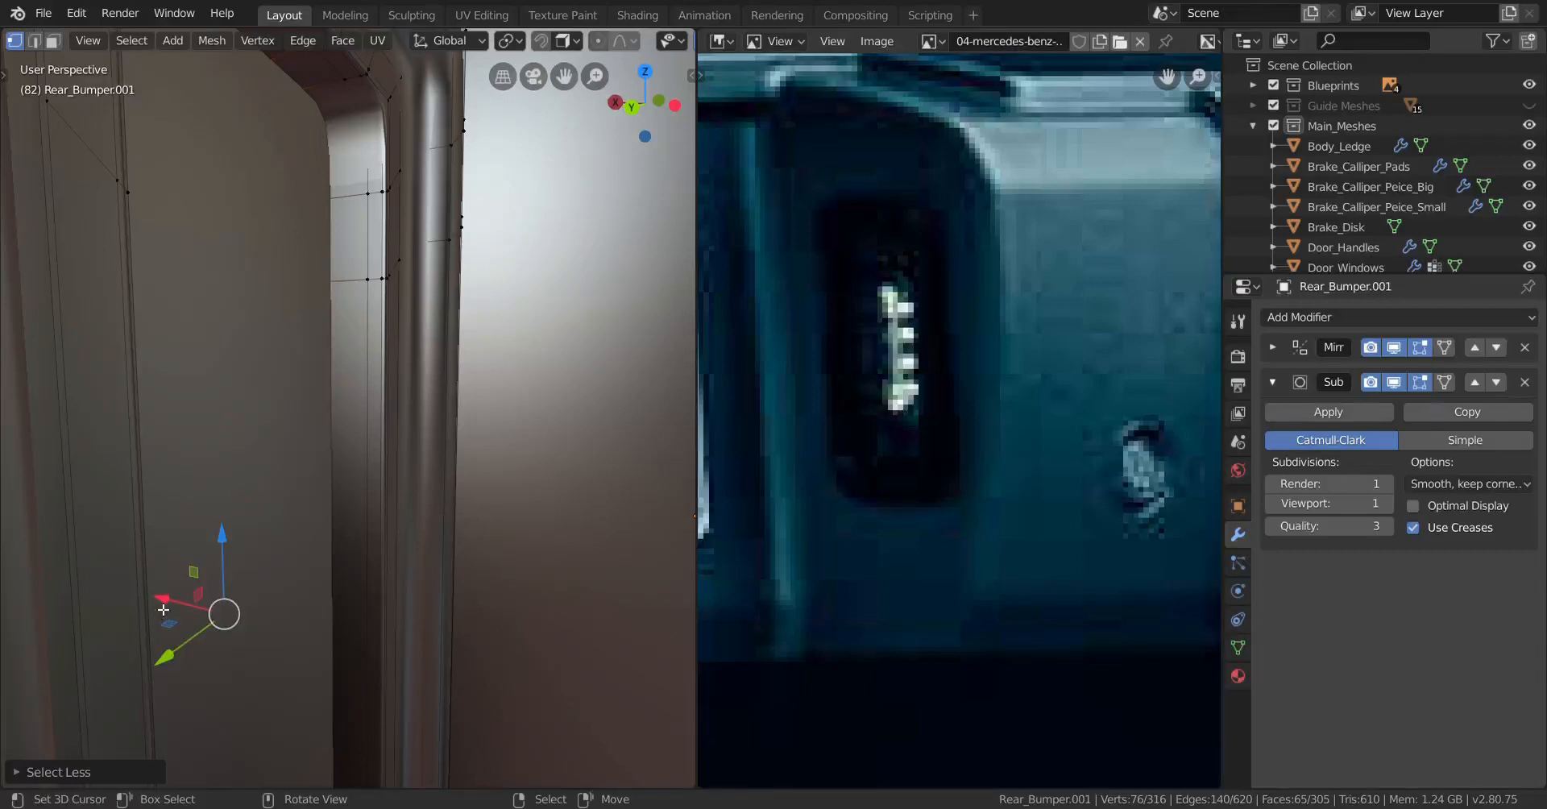
pyautogui.moveTo(164, 601); pyautogui.dragTo(214, 611)
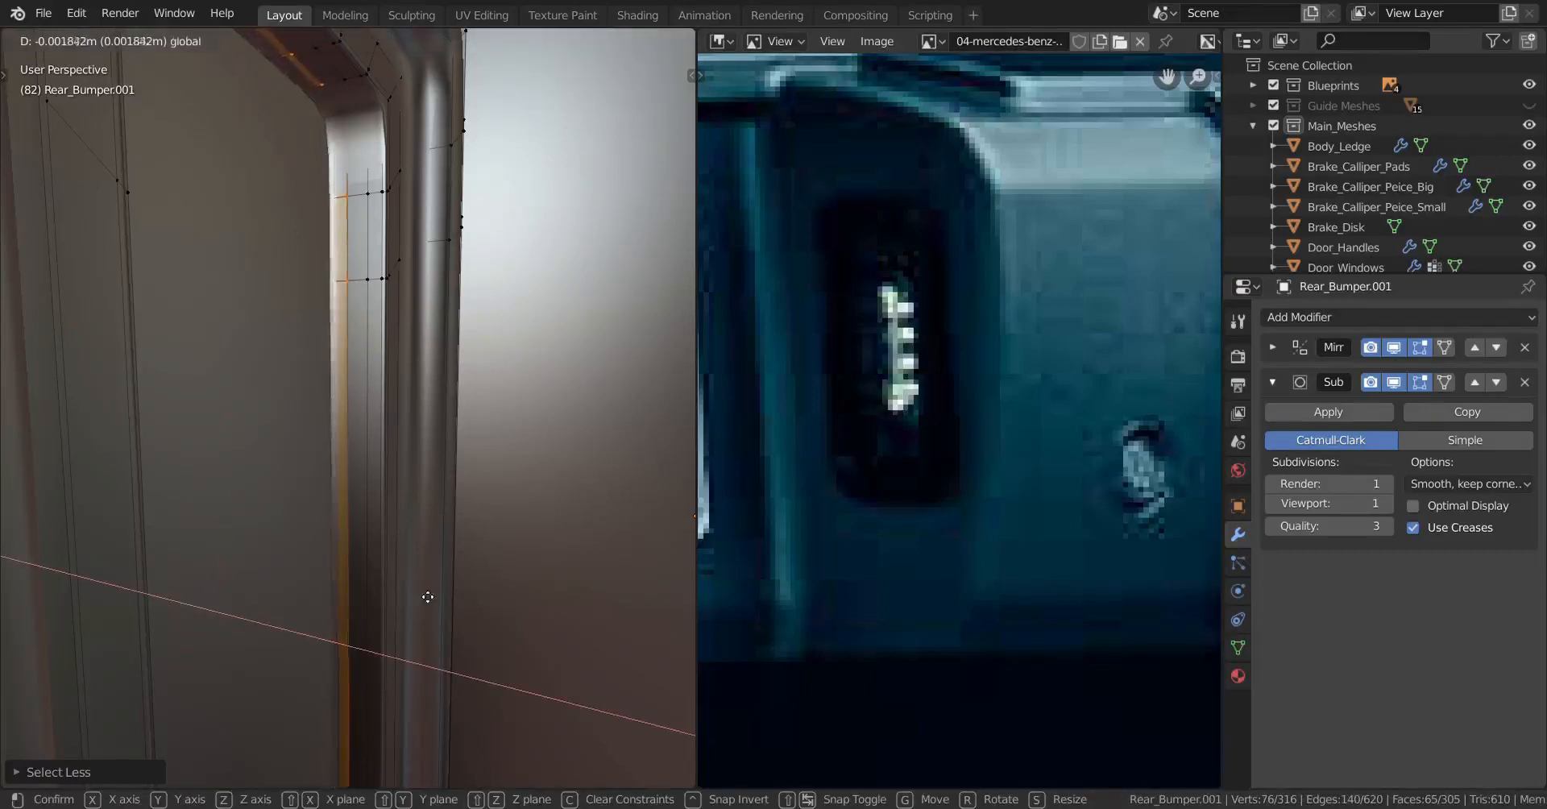
pyautogui.moveTo(470, 589); pyautogui.dragTo(490, 565)
# Step: Examine the shallower recess on the bumper end from several angles in Object Mode
pyautogui.scroll(-3, 414, 551)
pyautogui.press('Tab')
pyautogui.moveTo(414, 551); pyautogui.dragTo(258, 369, button='middle')
pyautogui.scroll(-5, 313, 545)
pyautogui.scroll(3, 347, 438)
pyautogui.moveTo(345, 440); pyautogui.dragTo(369, 514, button='middle')
pyautogui.hotkey('alt', 'a')
pyautogui.keyDown('shift'); pyautogui.moveTo(488, 513); pyautogui.dragTo(272, 448, button='middle'); pyautogui.keyUp('shift')
pyautogui.scroll(2, 273, 448)
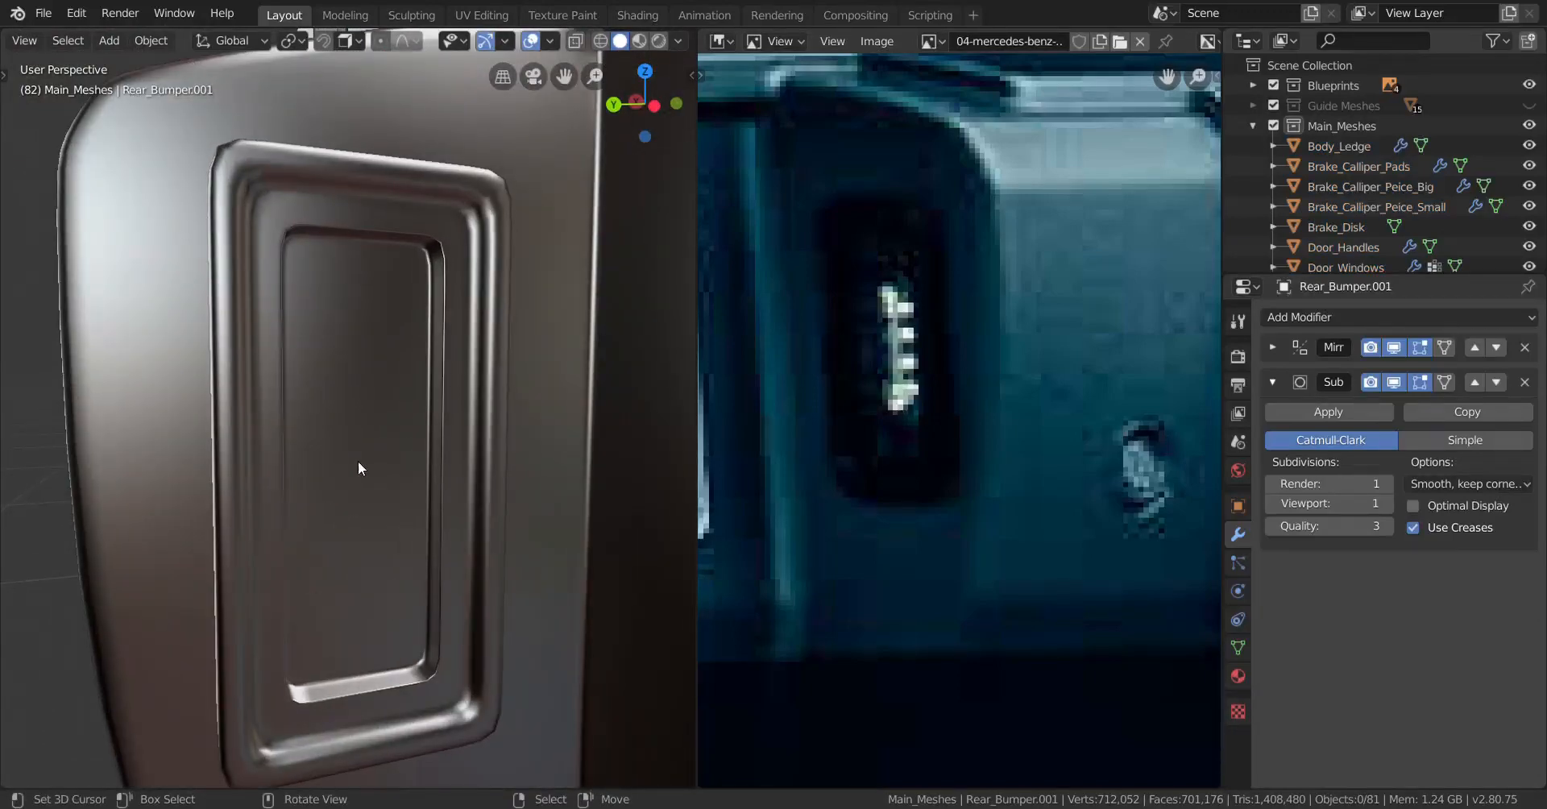
# Step: Select the upper horizontal band of faces across the recess floor and duplicate it in place
pyautogui.press('Tab')
pyautogui.press('Tab')
pyautogui.press('Tab')
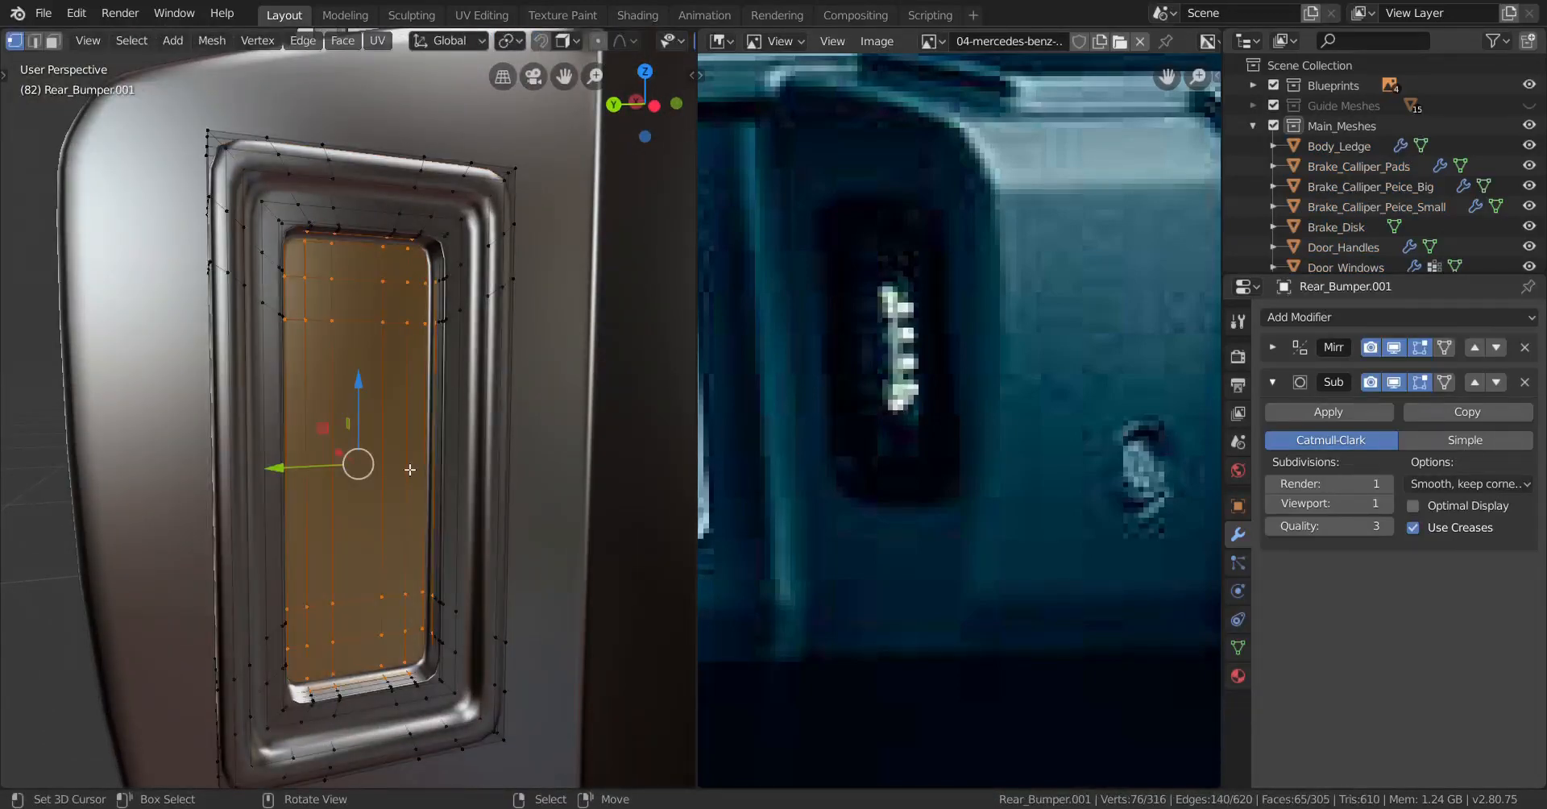
pyautogui.press('KP_Decimal')
pyautogui.moveTo(411, 468); pyautogui.dragTo(367, 459, button='middle')
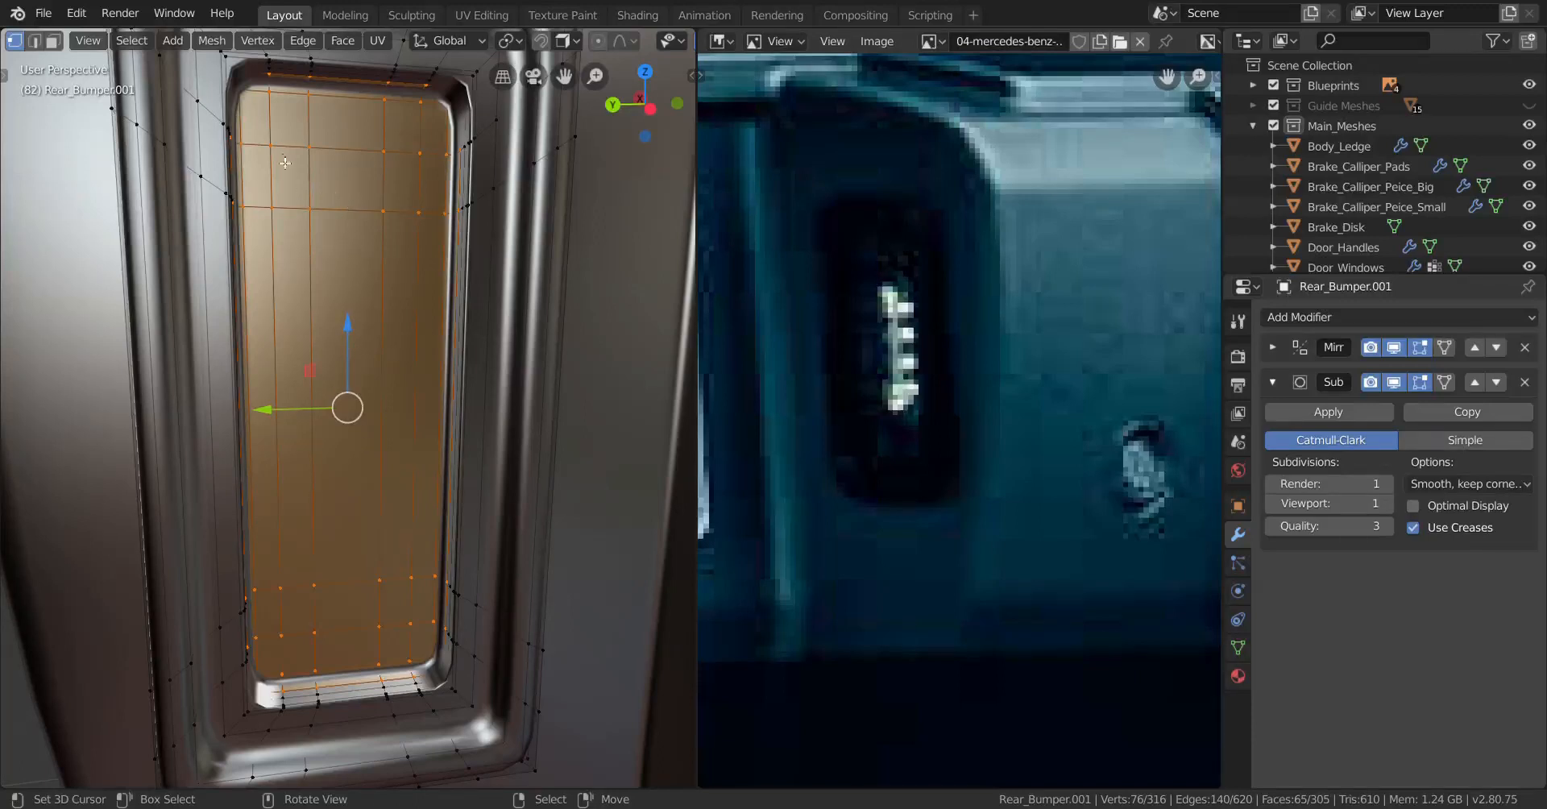
pyautogui.rightClick(254, 149)
pyautogui.keyDown('shift'); pyautogui.moveTo(370, 195); pyautogui.dragTo(348, 300, button='middle'); pyautogui.keyUp('shift')
pyautogui.keyDown('ctrl'); pyautogui.keyDown('shift'); pyautogui.rightClick(434, 221); pyautogui.keyUp('shift'); pyautogui.keyUp('ctrl')
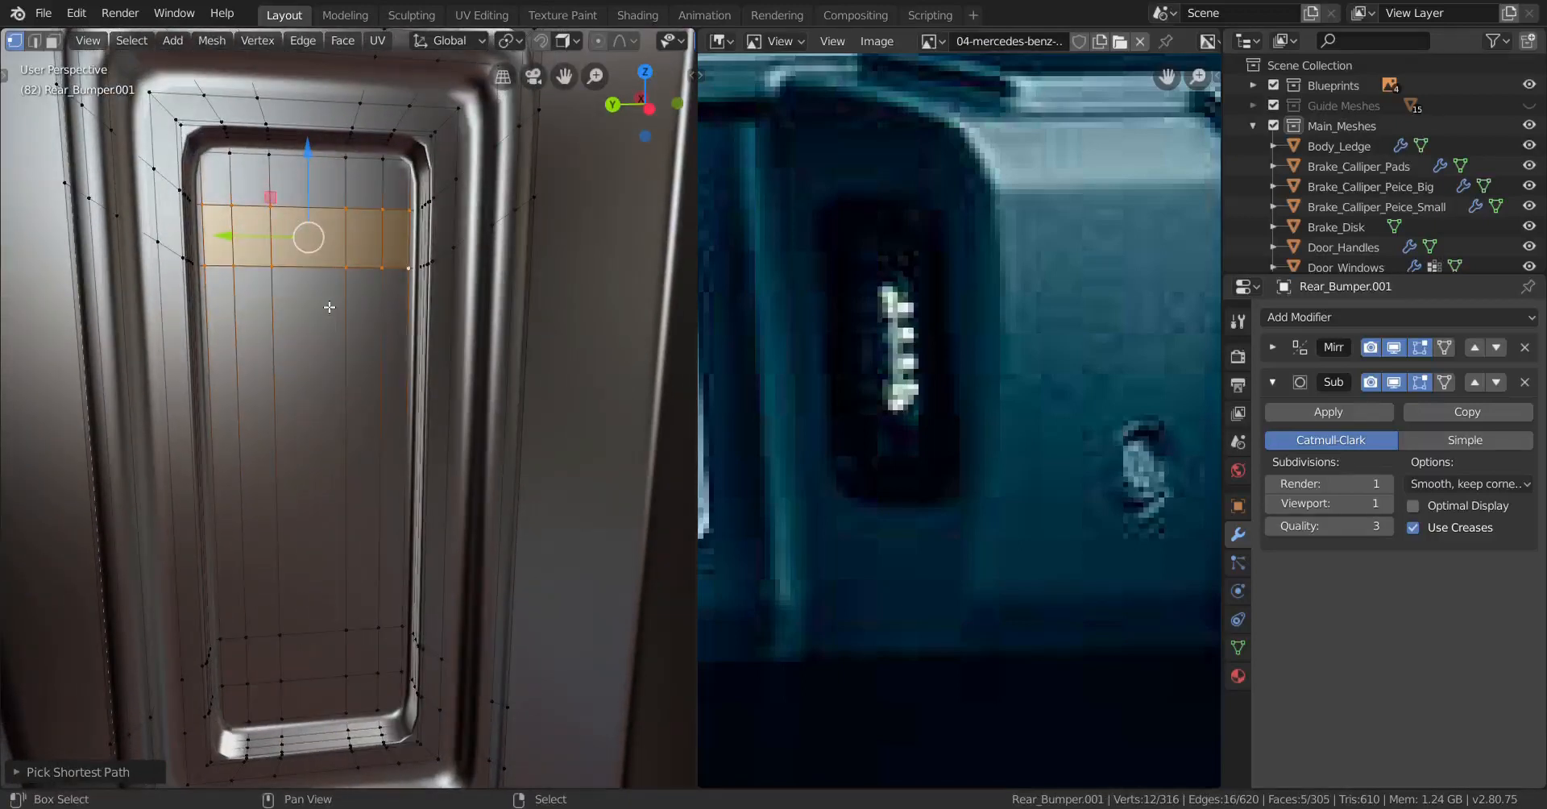
pyautogui.hotkey('shift', 'd')
pyautogui.rightClick(365, 299)
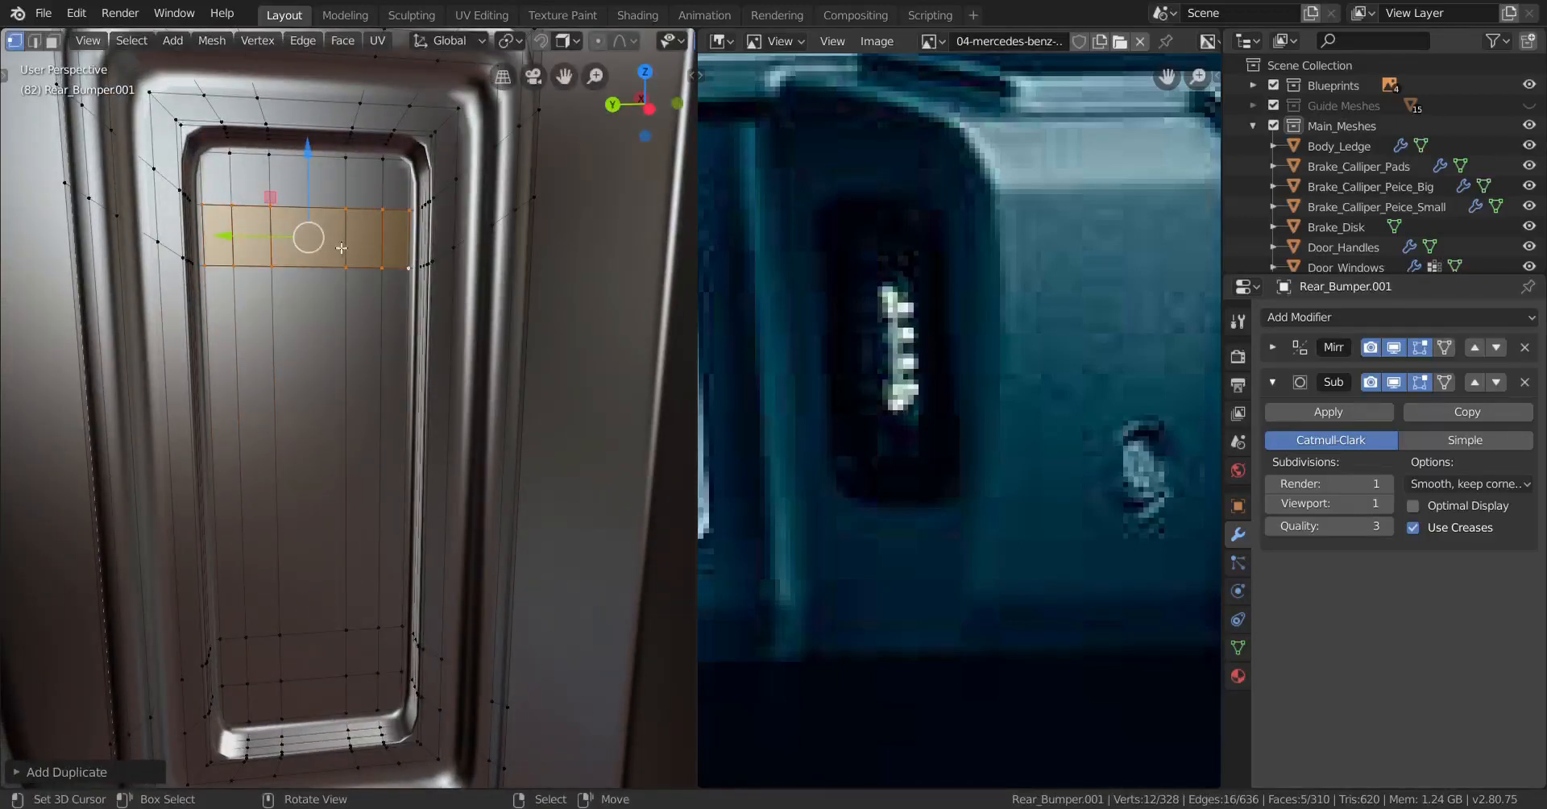
# Step: Compare with the lamp in the reference image and scale the duplicated strip taller along Z
pyautogui.scroll(-2, 865, 355)
pyautogui.moveTo(877, 353)
pyautogui.mouseDown(button='middle')
pyautogui.moveTo(967, 352)
pyautogui.moveTo(1266, 278)
pyautogui.moveTo(885, 333)
pyautogui.mouseUp(button='middle')
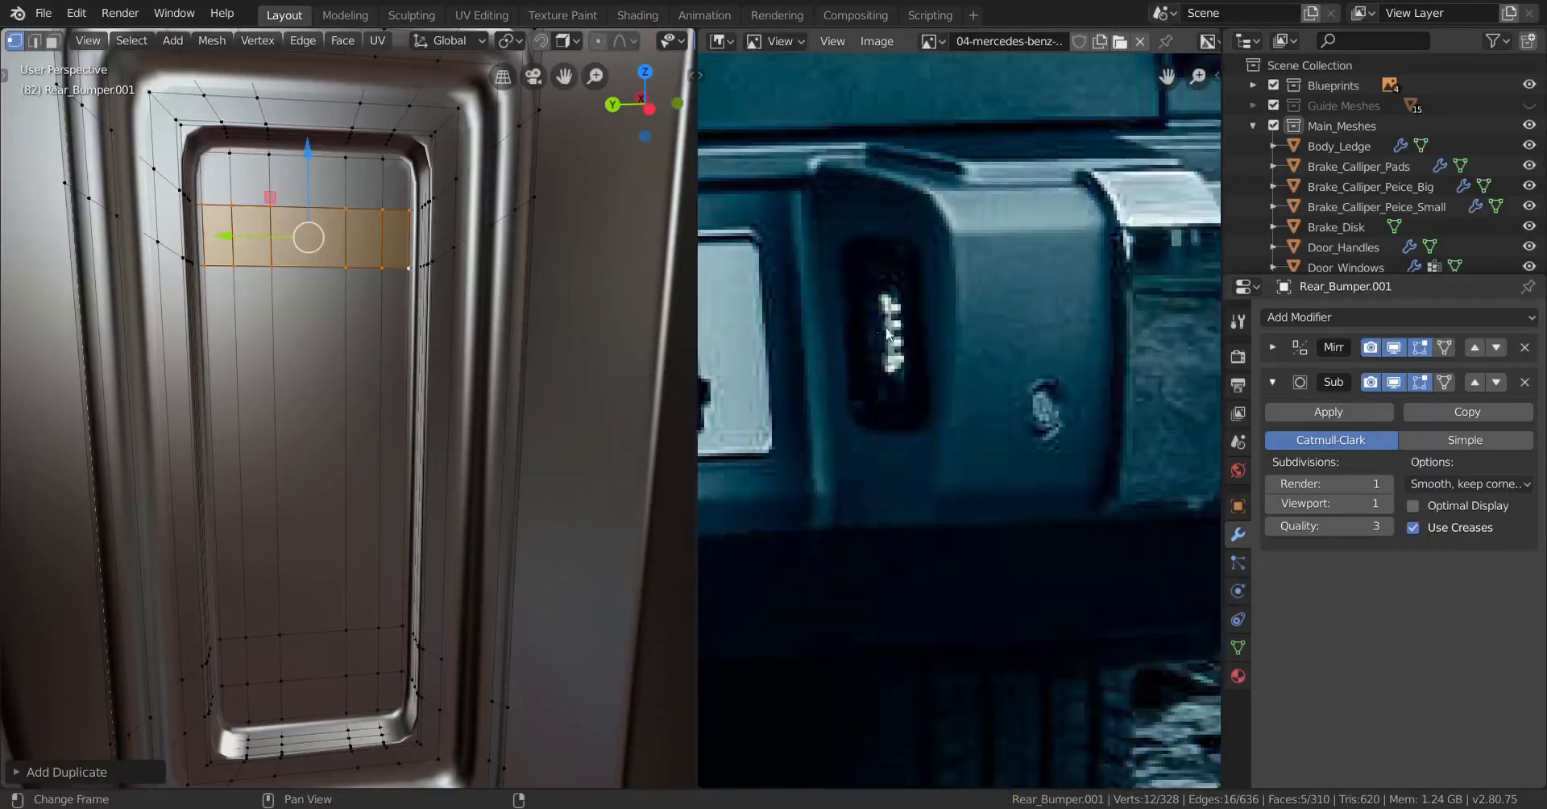
pyautogui.scroll(-3, 409, 419)
pyautogui.scroll(3, 409, 419)
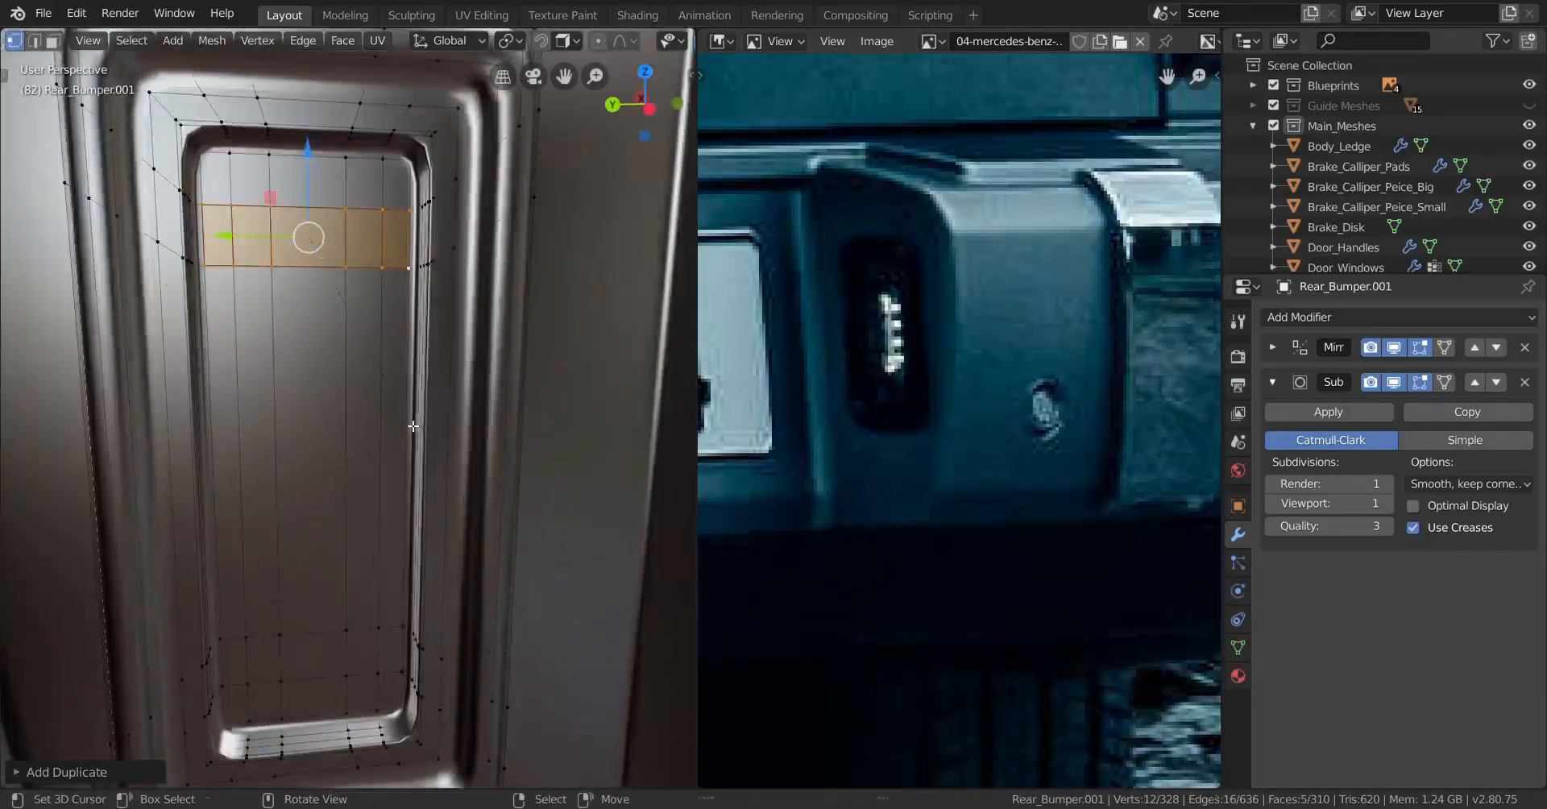
pyautogui.press('s')
pyautogui.press('z')
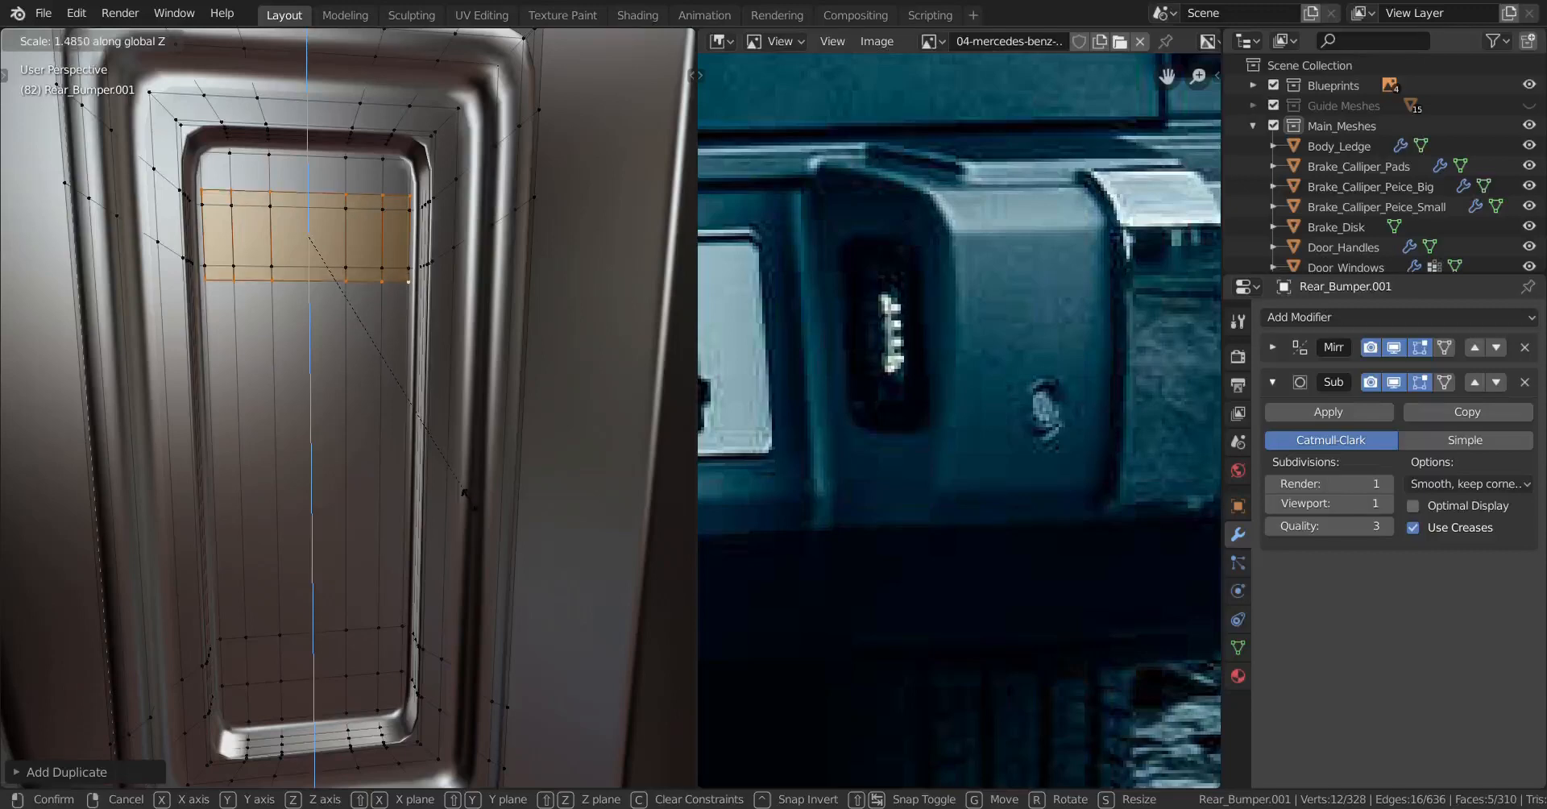
pyautogui.click(481, 518)
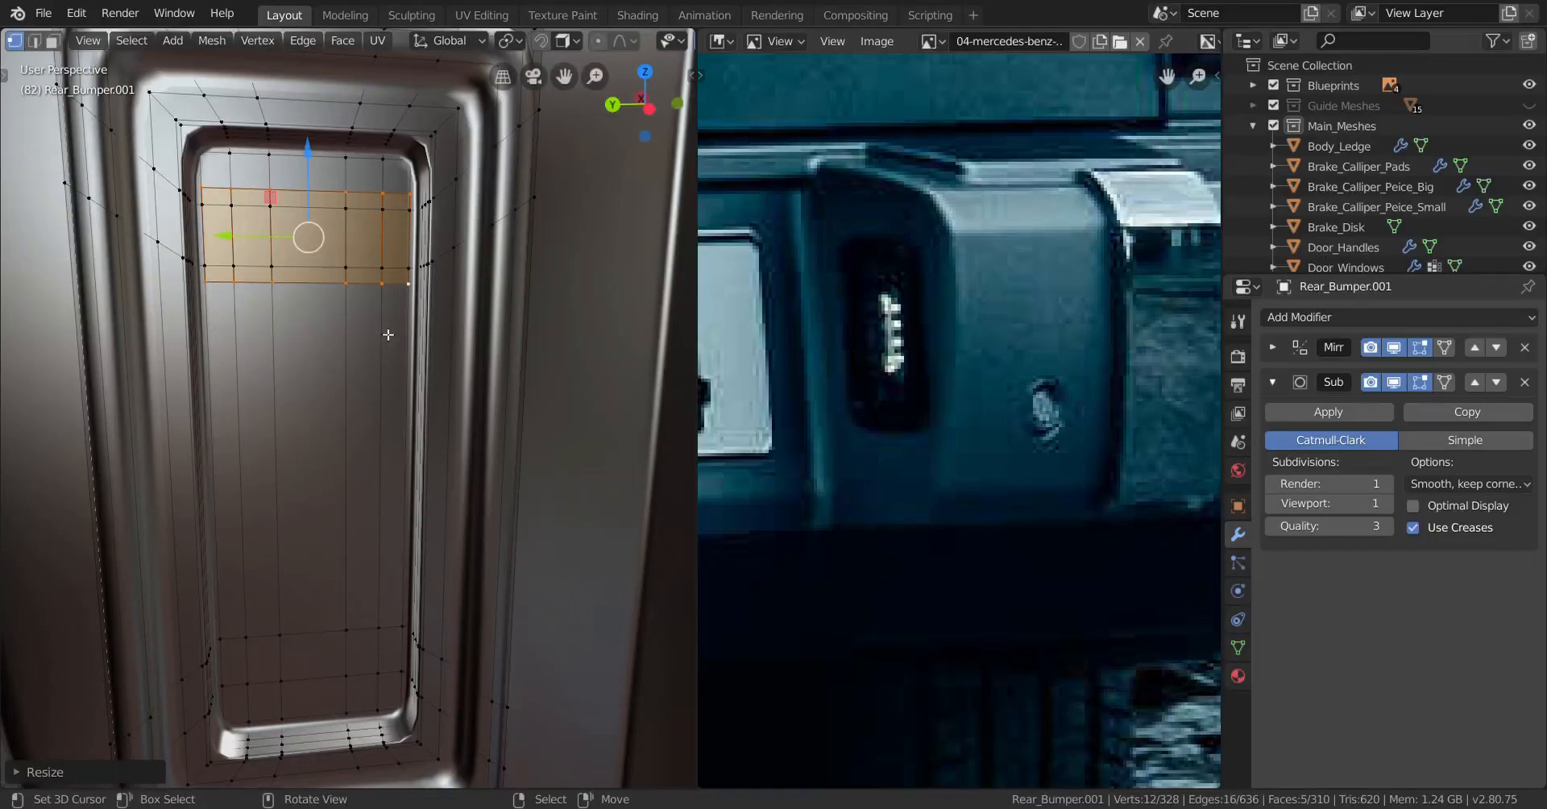
# Step: Extrude the duplicated strip outward along its normal and move the extruded face about 0.0014 m along negative X
pyautogui.moveTo(269, 335); pyautogui.dragTo(357, 365, button='middle')
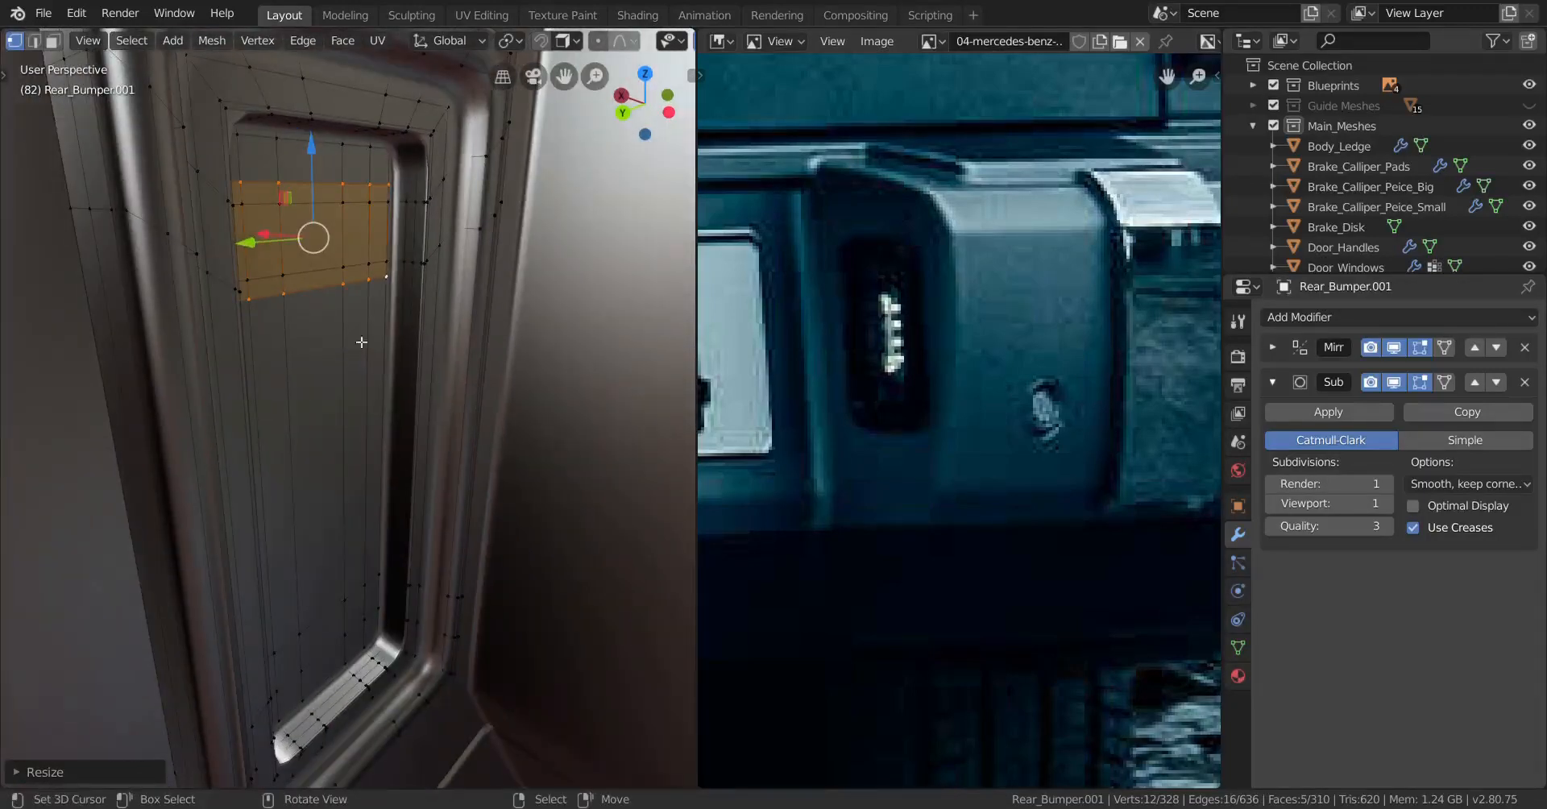
pyautogui.press('e')
pyautogui.press('x')
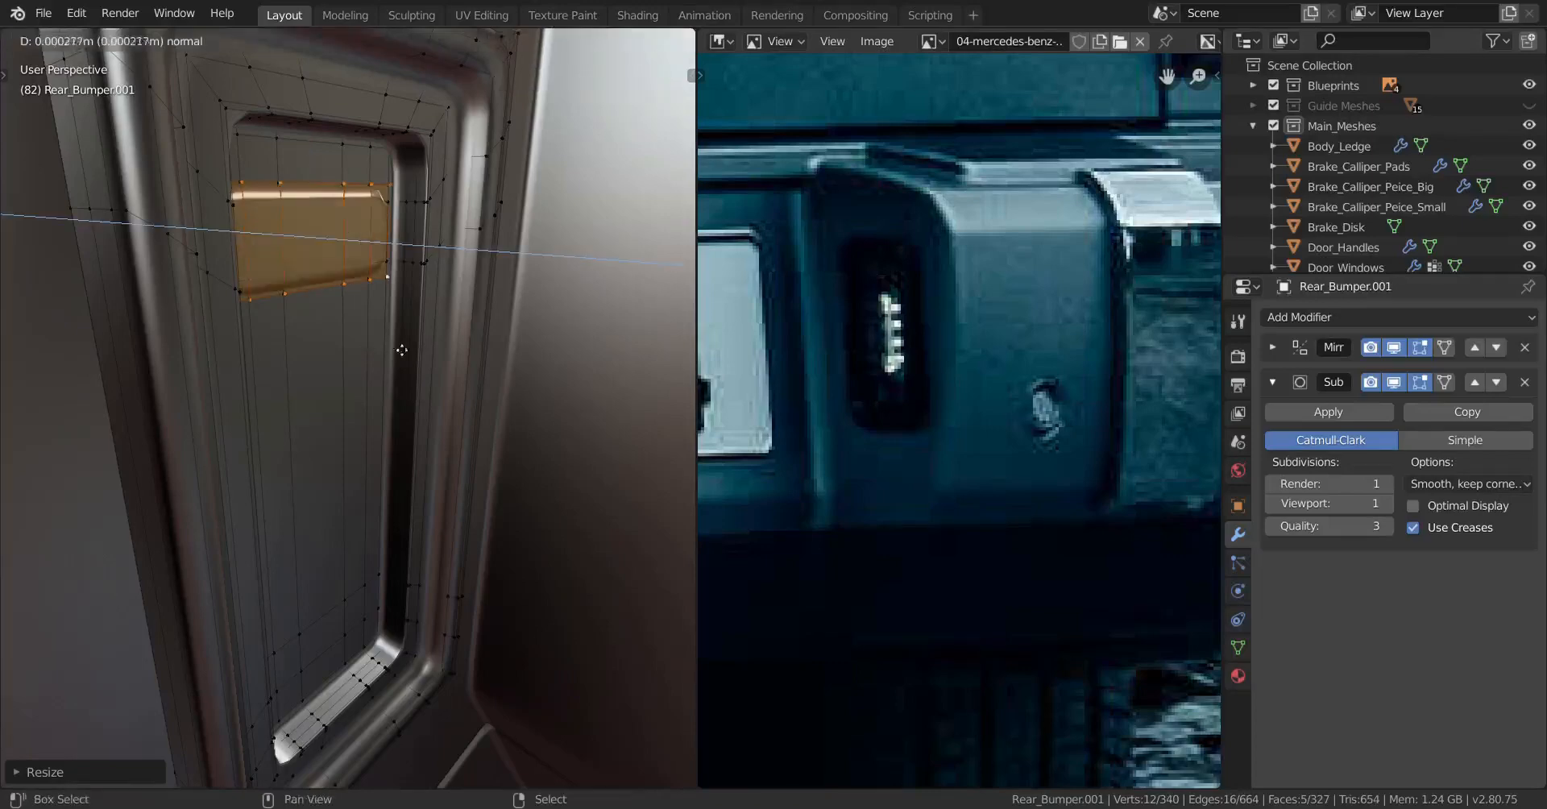
pyautogui.click(499, 348)
pyautogui.moveTo(451, 362); pyautogui.dragTo(299, 279, button='middle')
pyautogui.press('g')
pyautogui.press('x')
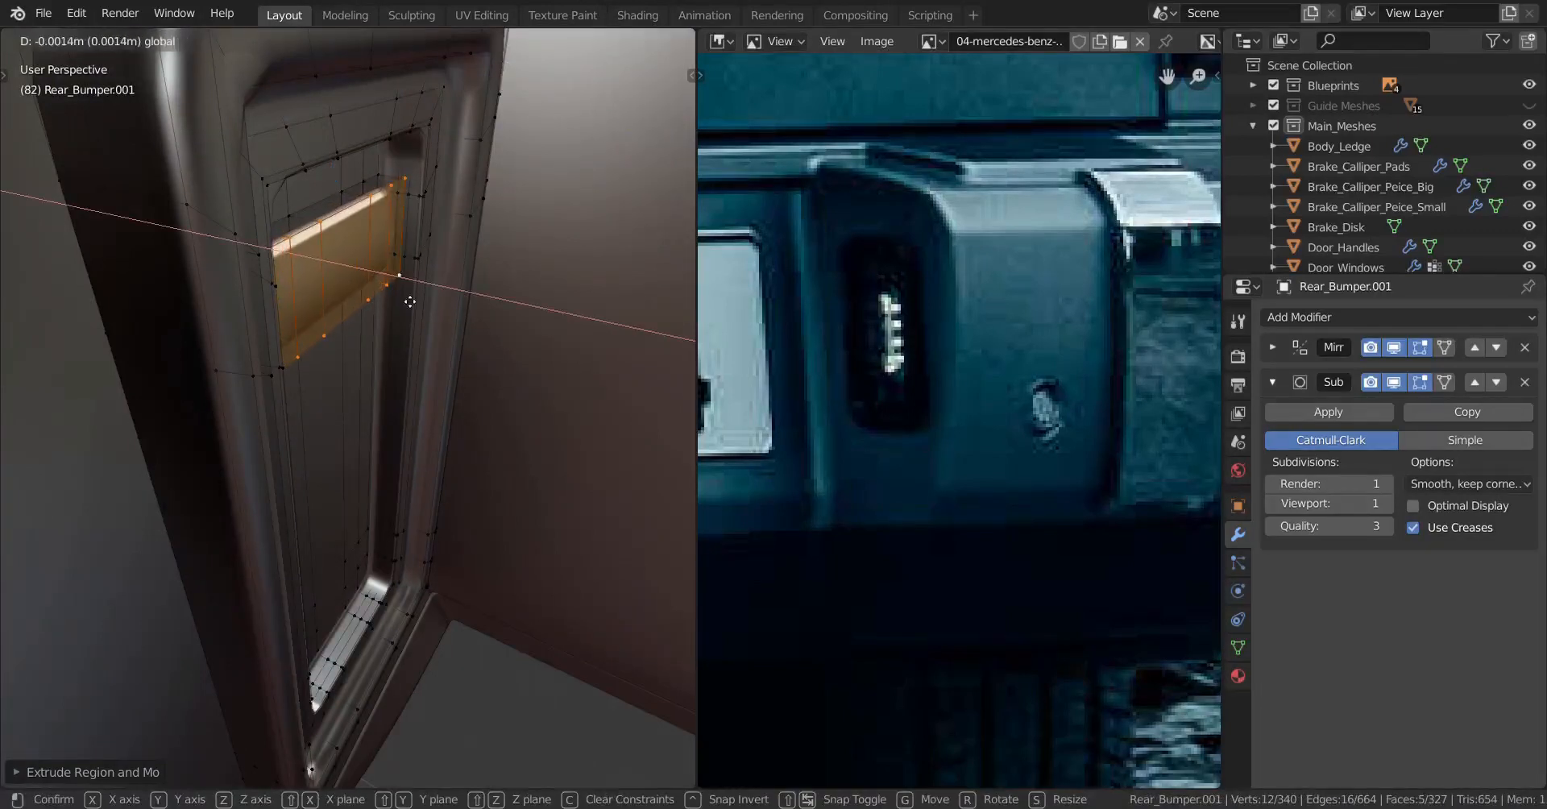
pyautogui.click(410, 301)
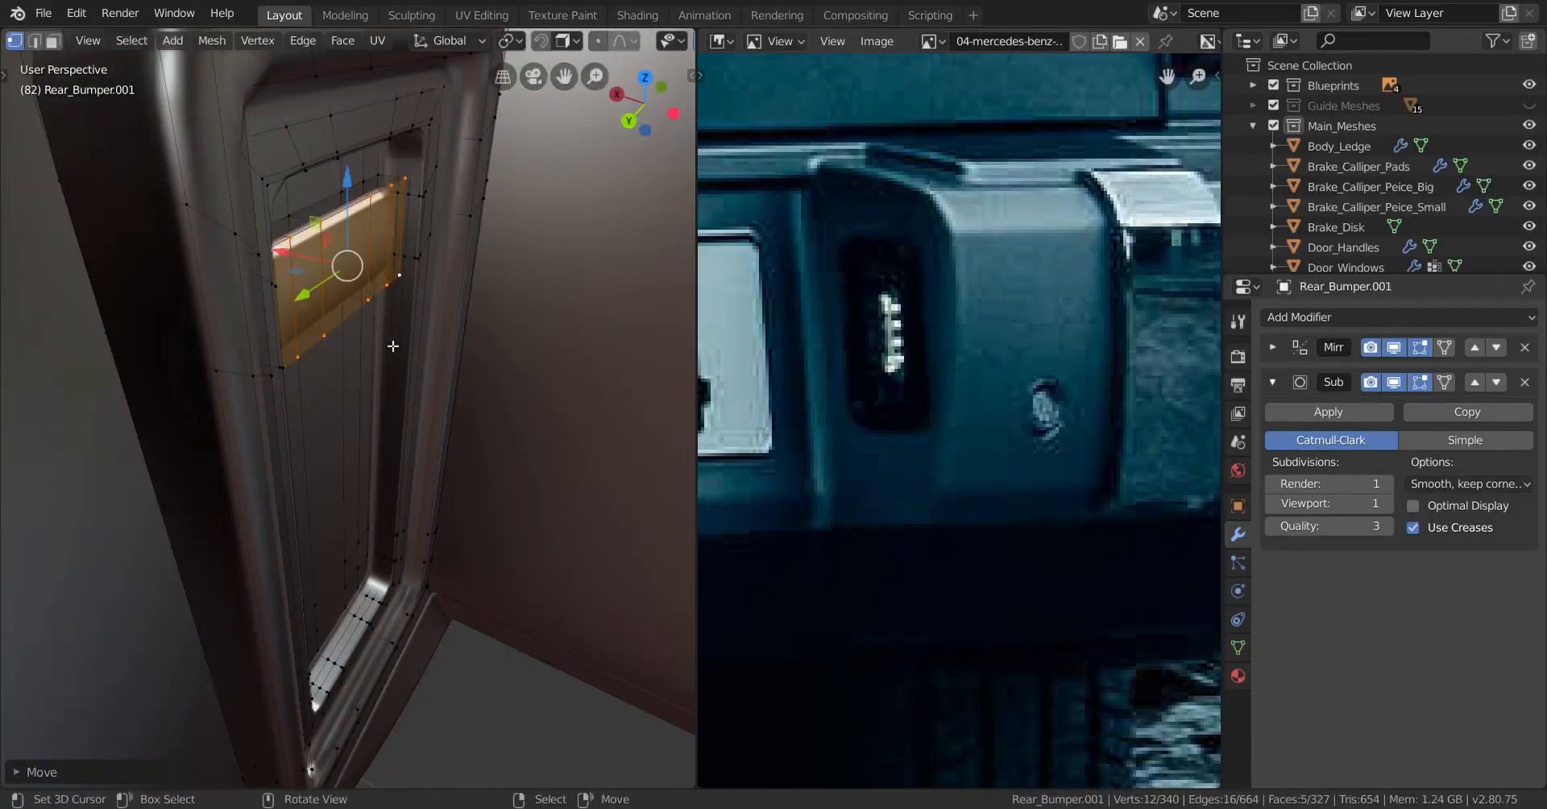
# Step: Select the linked mesh surrounding the extruded lamp segment and hide it to isolate the segment
pyautogui.moveTo(392, 346); pyautogui.dragTo(425, 269, button='middle')
pyautogui.click(432, 267)
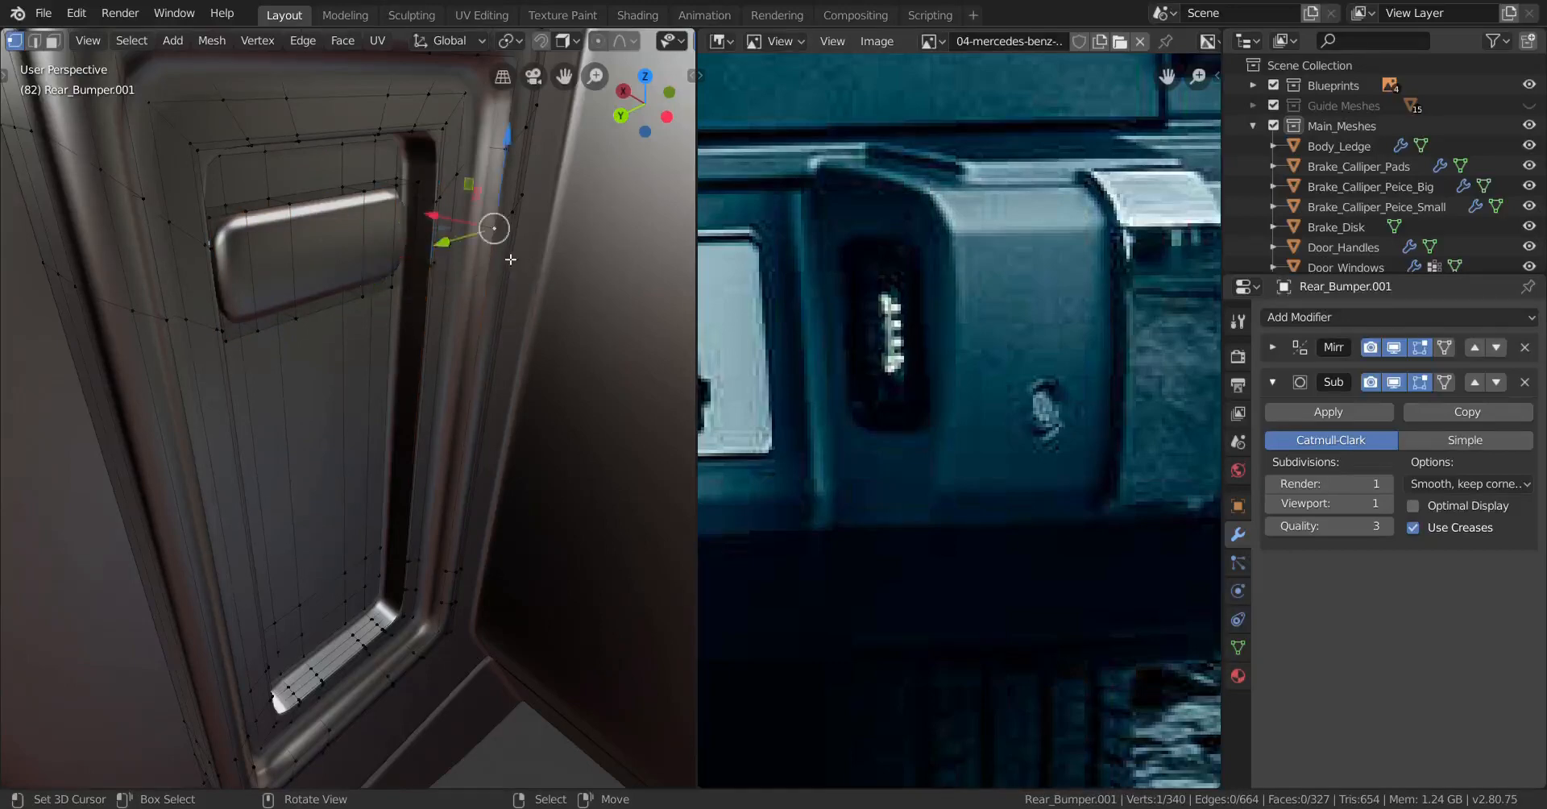
pyautogui.hotkey('ctrl', 'l')
pyautogui.press('h')
# Step: Delete the lamp segment's unseen back faces and reveal the hidden bumper mesh
pyautogui.moveTo(510, 274); pyautogui.dragTo(436, 388, button='middle')
pyautogui.keyDown('alt'); pyautogui.click(435, 387); pyautogui.keyUp('alt')
pyautogui.keyDown('alt'); pyautogui.keyDown('shift'); pyautogui.click(439, 506); pyautogui.keyUp('shift'); pyautogui.keyUp('alt')
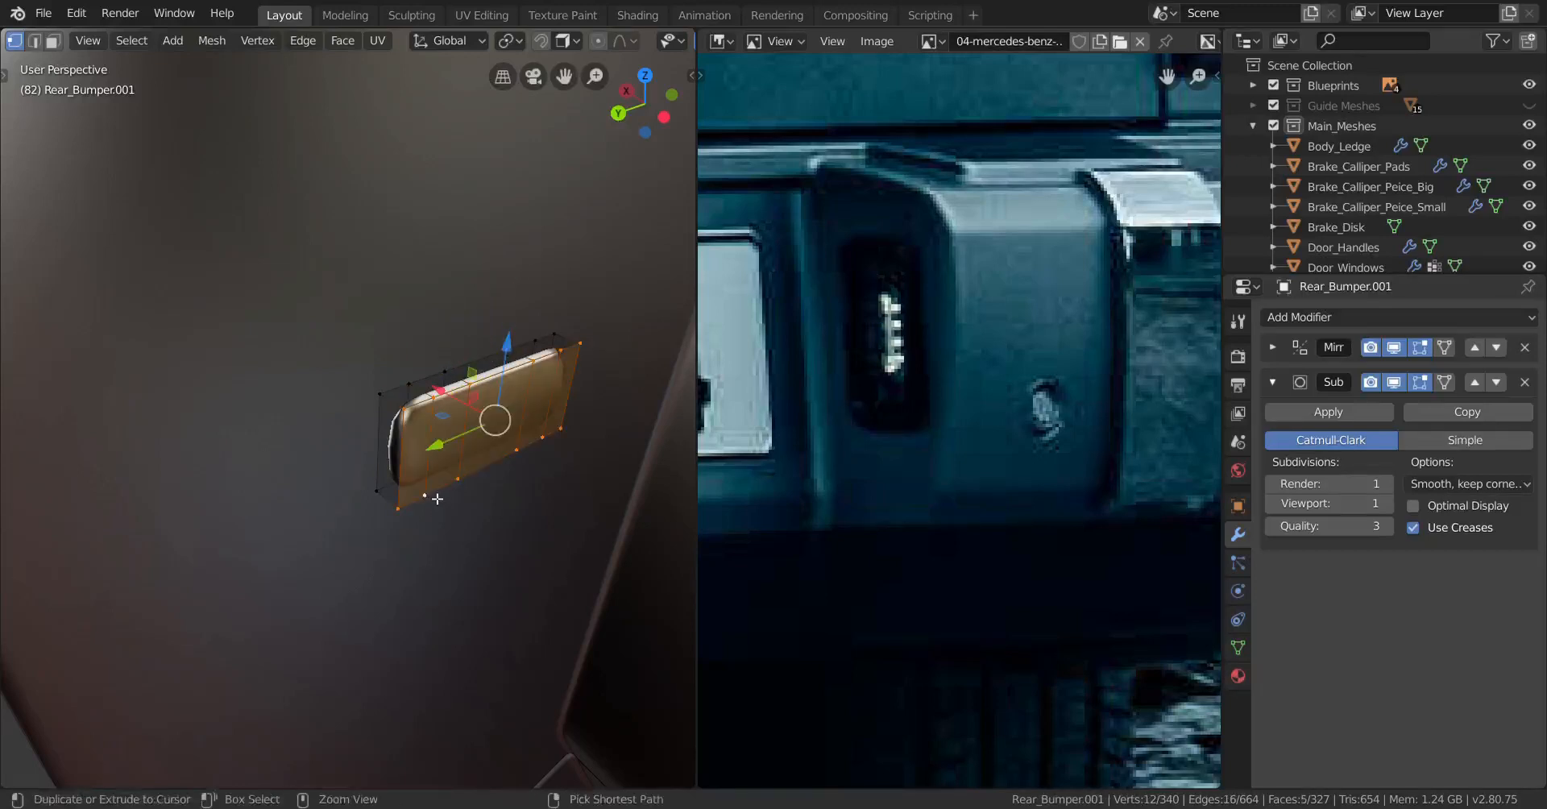
pyautogui.hotkey('ctrl', 'i')
pyautogui.press('x')
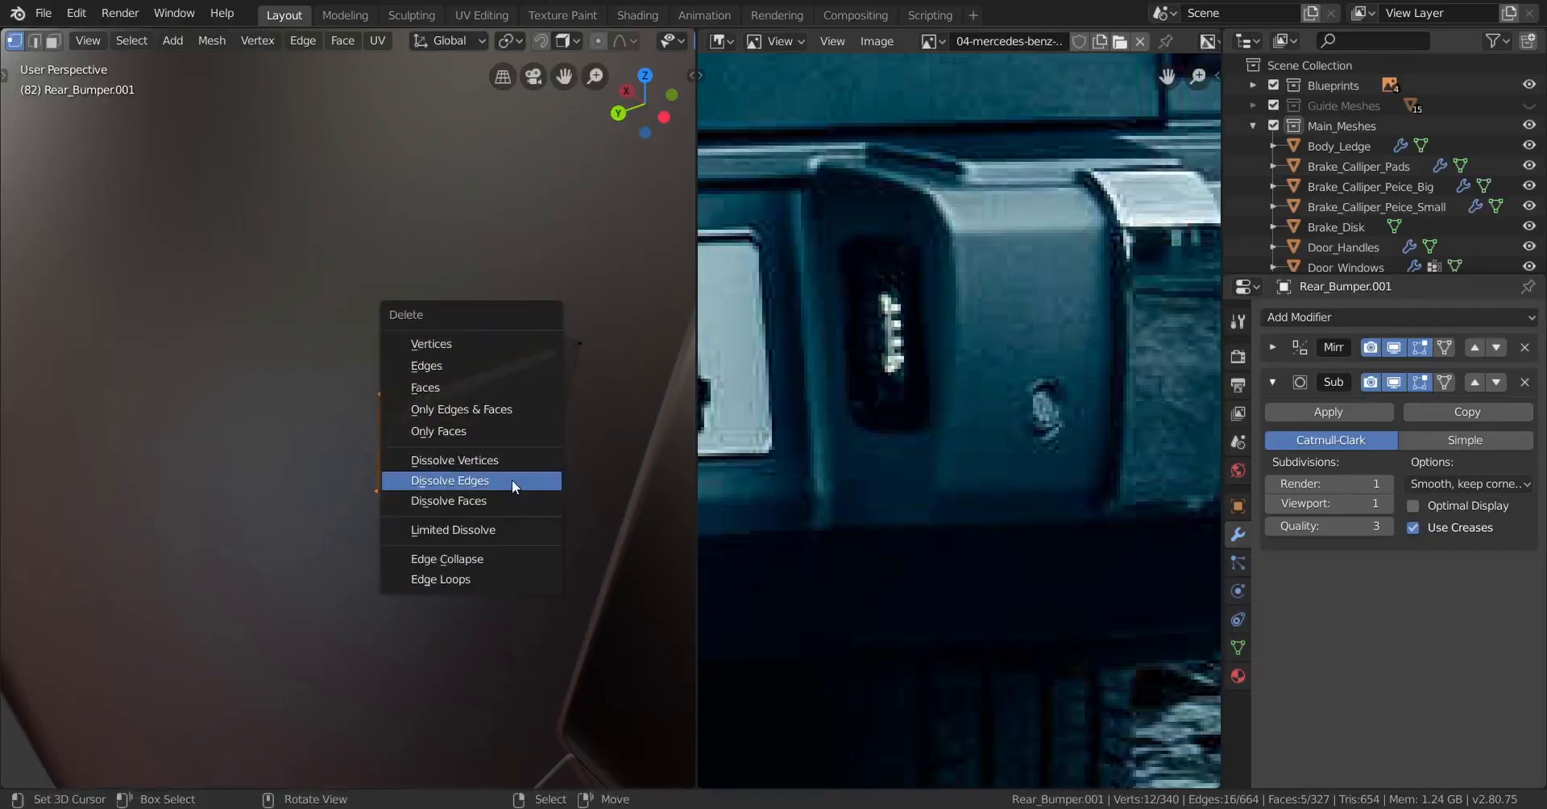
pyautogui.click(444, 388)
pyautogui.moveTo(501, 440)
pyautogui.mouseDown(button='middle')
pyautogui.moveTo(428, 411)
pyautogui.moveTo(507, 411)
pyautogui.moveTo(403, 428)
pyautogui.moveTo(413, 401)
pyautogui.moveTo(476, 387)
pyautogui.mouseUp(button='middle')
pyautogui.hotkey('alt', 'h')
# Step: Select the whole linked lamp segment and nudge it slightly along X deeper into the recess
pyautogui.press('Tab')
pyautogui.scroll(-4, 404, 428)
pyautogui.scroll(3, 454, 401)
pyautogui.press('Tab')
pyautogui.hotkey('alt', 'a')
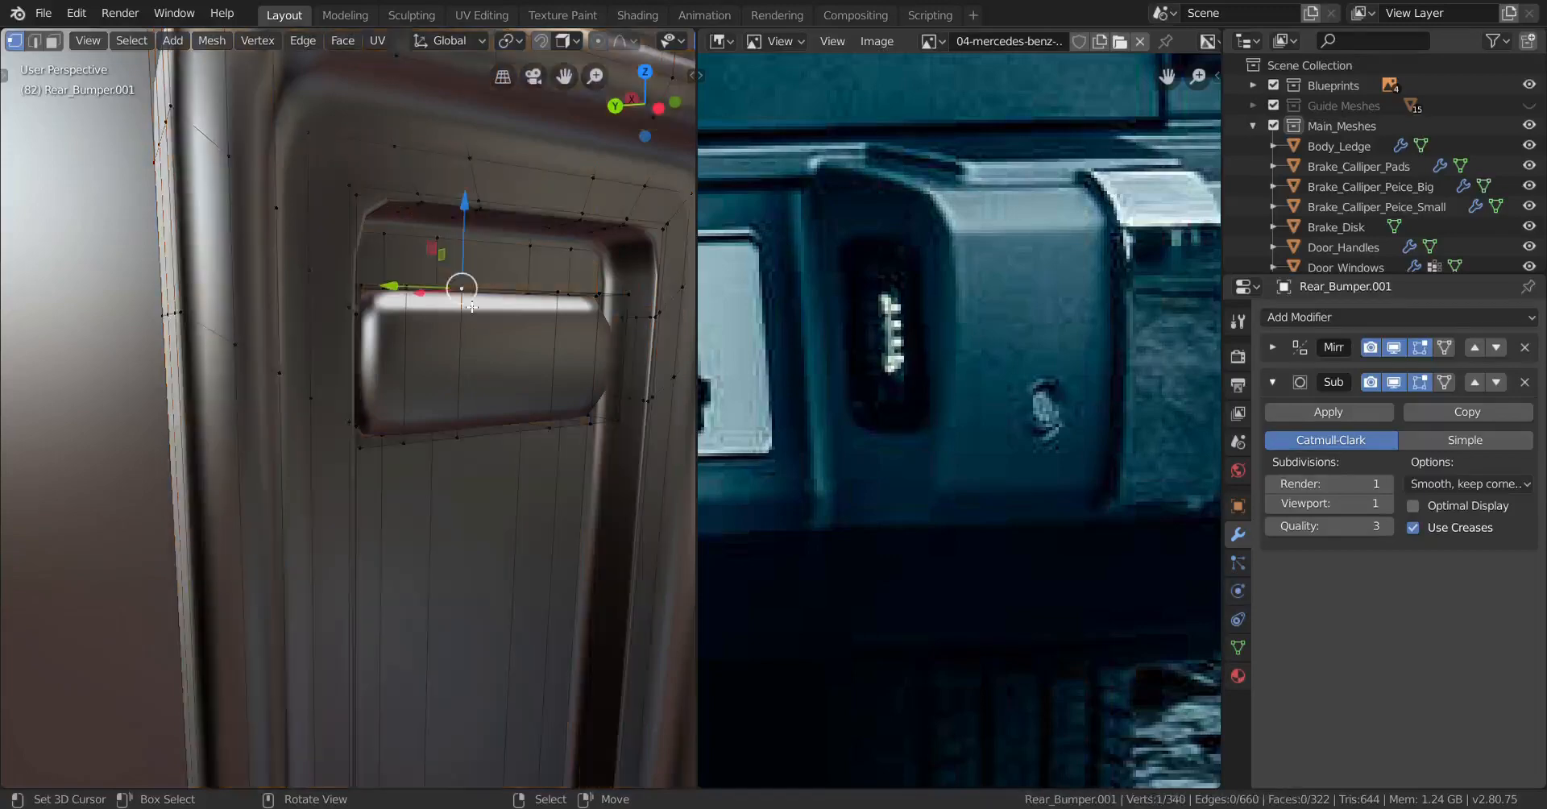
pyautogui.press('l')
pyautogui.moveTo(463, 323); pyautogui.dragTo(511, 424, button='middle')
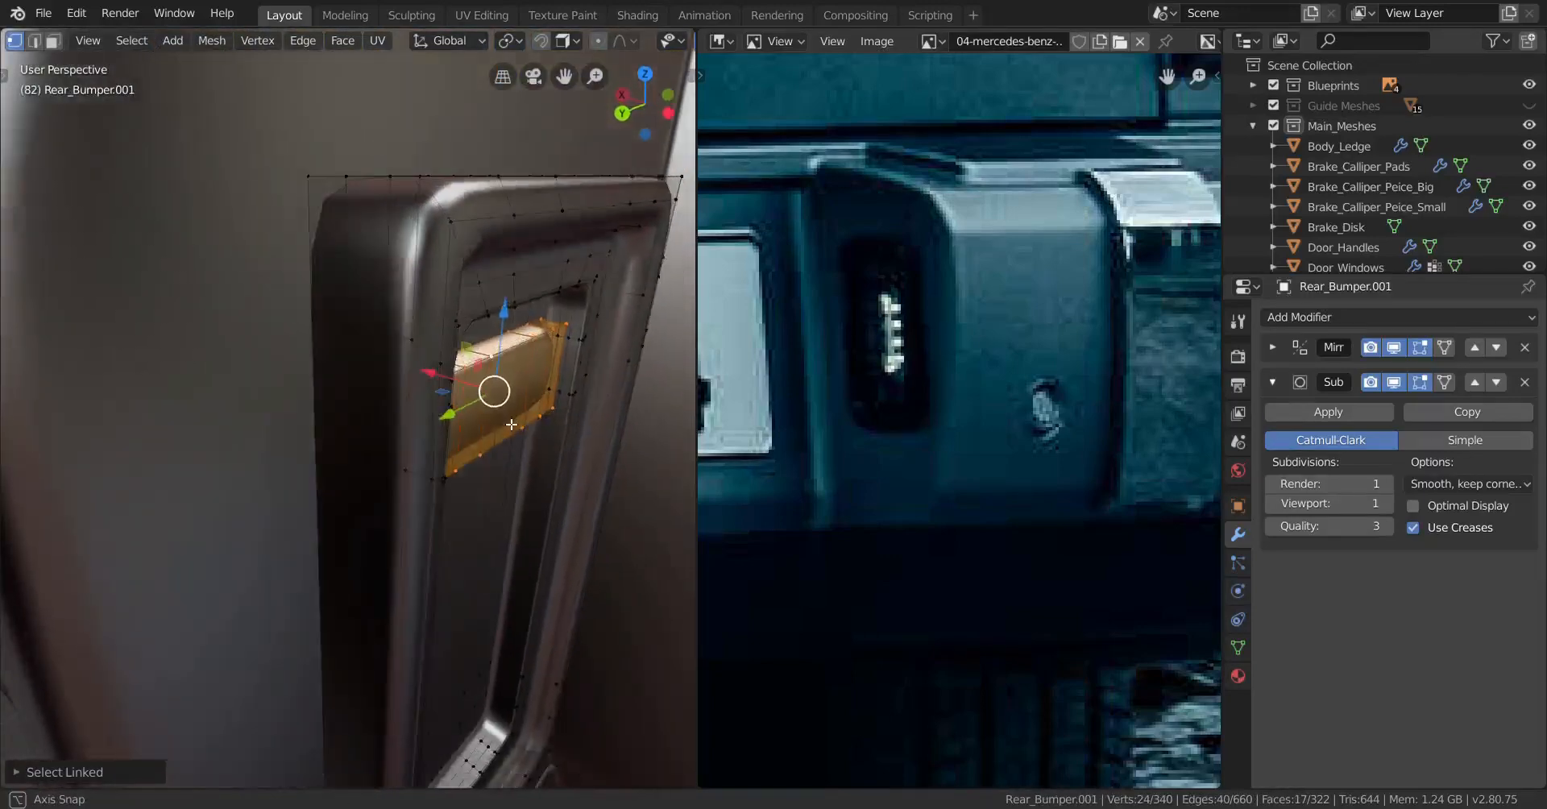
pyautogui.scroll(2, 512, 411)
pyautogui.moveTo(463, 375); pyautogui.dragTo(456, 370)
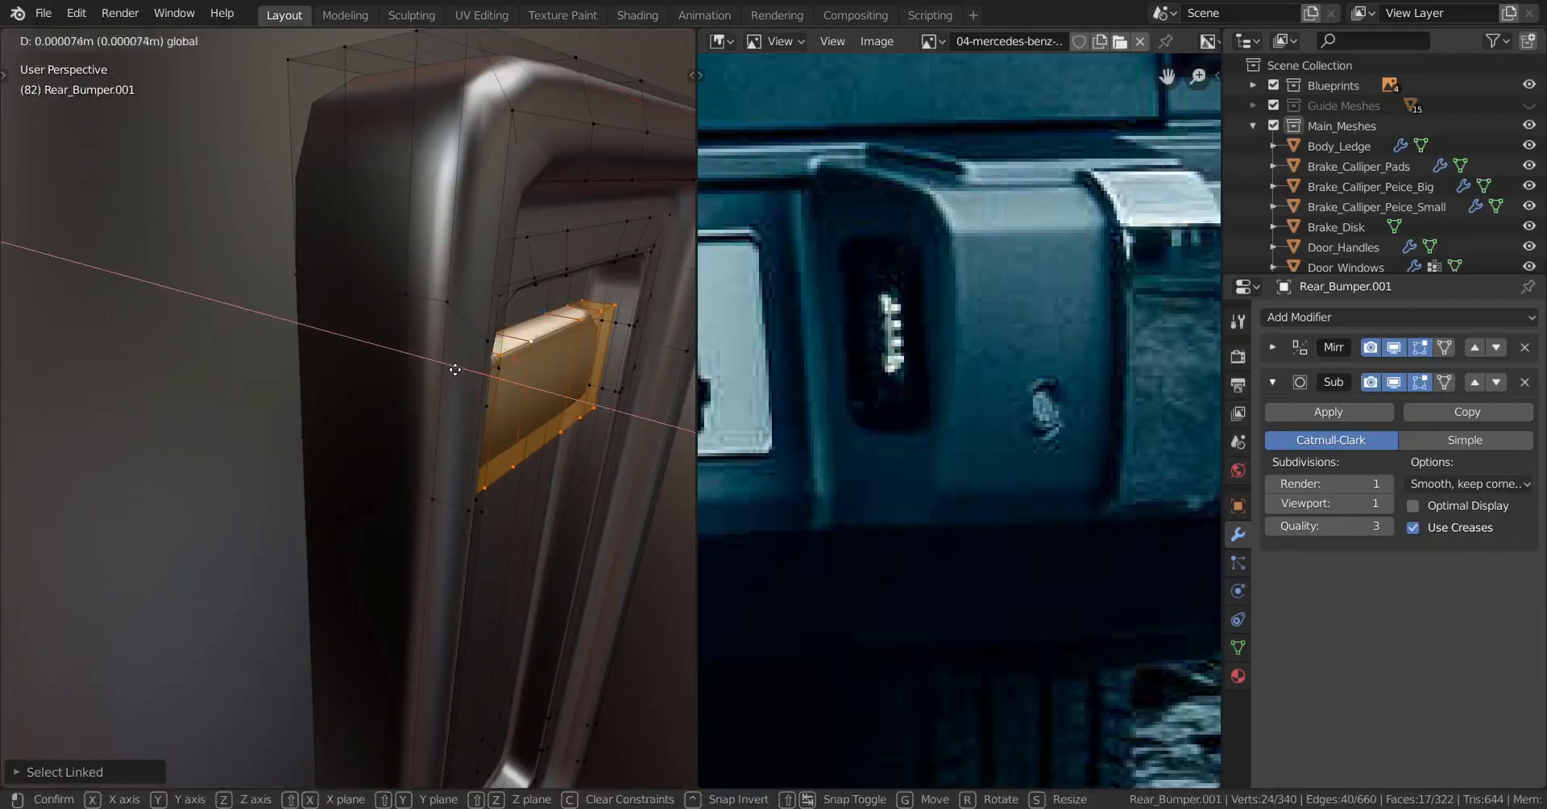
pyautogui.click(450, 364)
pyautogui.moveTo(450, 363); pyautogui.dragTo(410, 376, button='middle')
# Step: Duplicate the lamp segment downward along Z and repeat the duplication twice to make a column of four
pyautogui.hotkey('shift', 'd')
pyautogui.press('z')
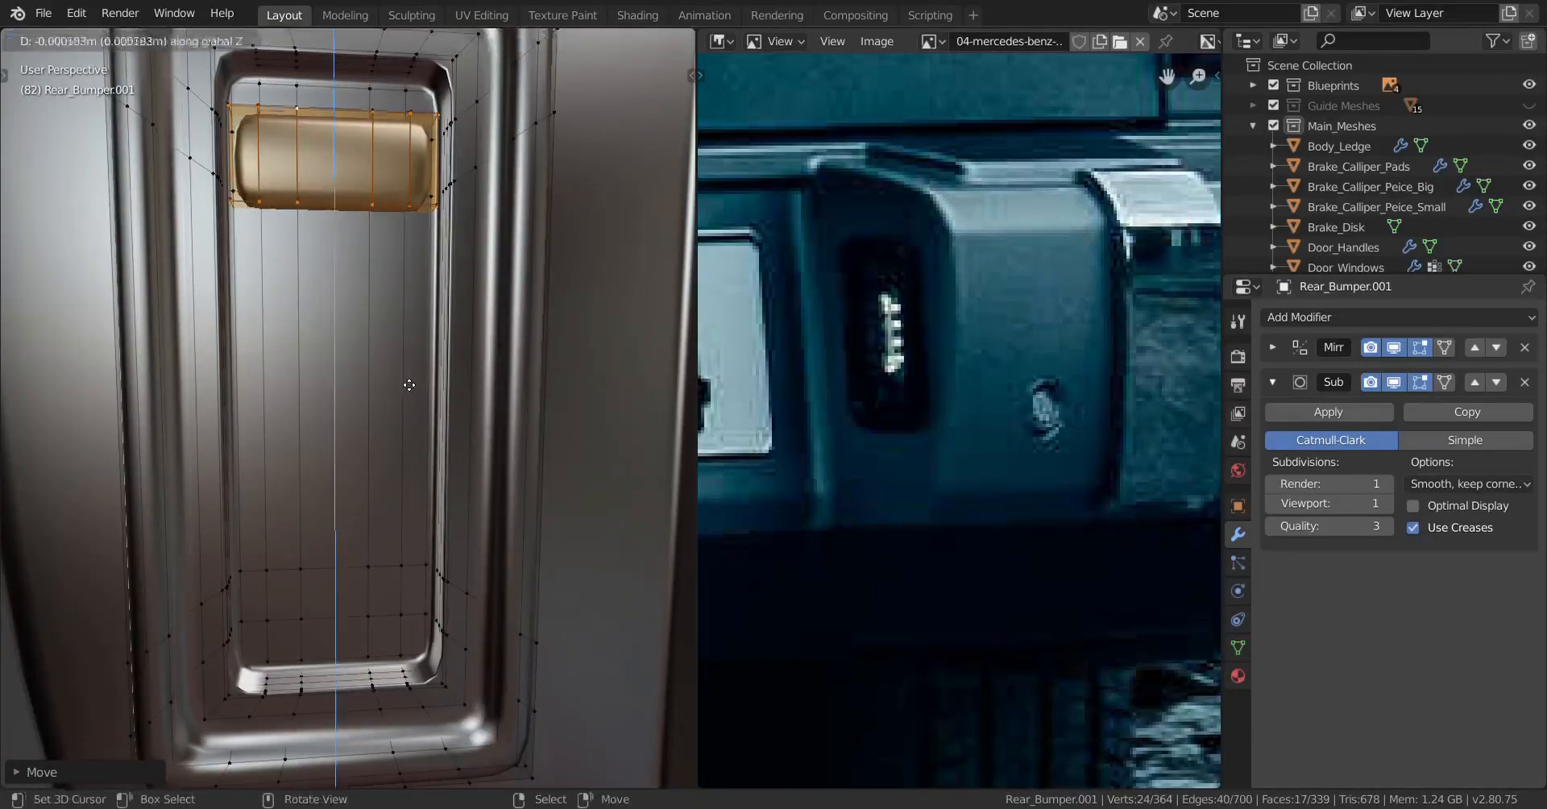
pyautogui.click(434, 509)
pyautogui.hotkey('shift', 'r')
pyautogui.hotkey('shift', 'r')
pyautogui.scroll(-1, 433, 508)
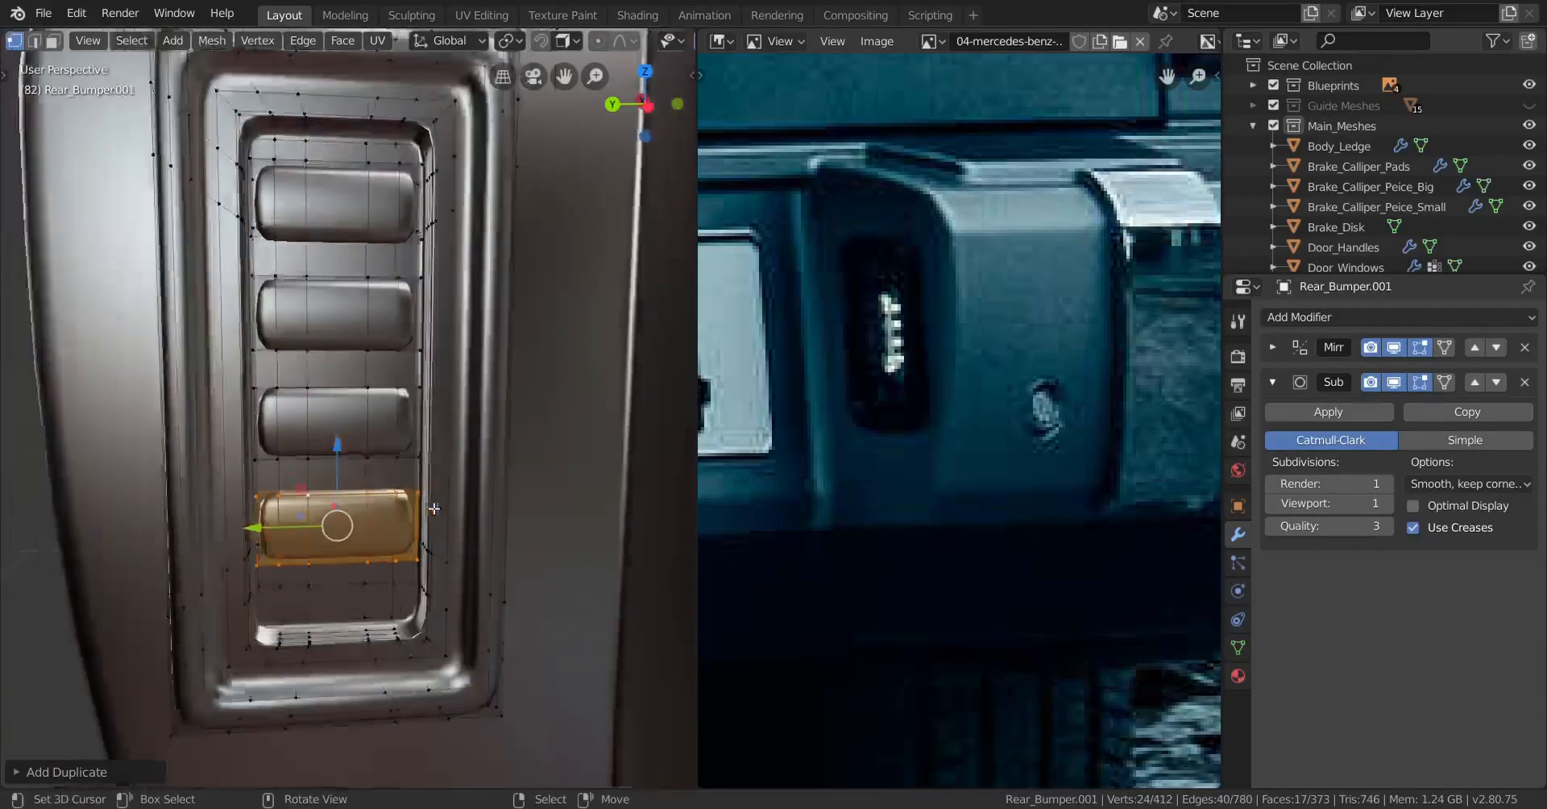
# Step: Undo the three downward duplications of the lamp segment, back to the single original
pyautogui.moveTo(435, 508); pyautogui.dragTo(413, 482, button='middle')
pyautogui.scroll(1, 414, 481)
pyautogui.hotkey('ctrl', 'z')
pyautogui.hotkey('ctrl', 'z')
pyautogui.hotkey('ctrl', 'z')
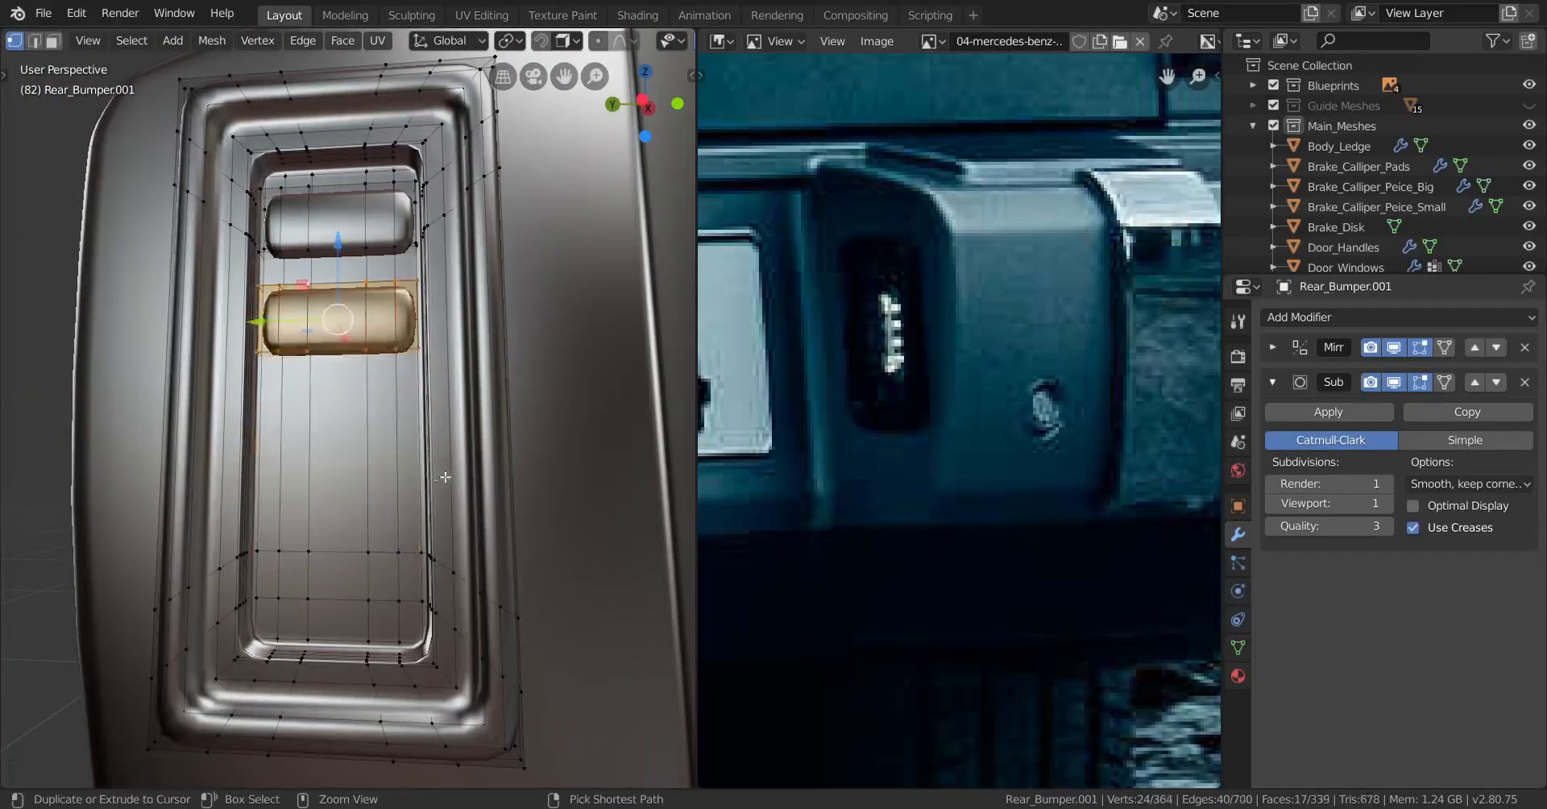
# Step: Try a column of four lamp segments by duplicating about 0.017 m down along Z and repeating twice, and undo the copies
pyautogui.hotkey('shift', 'd')
pyautogui.press('z')
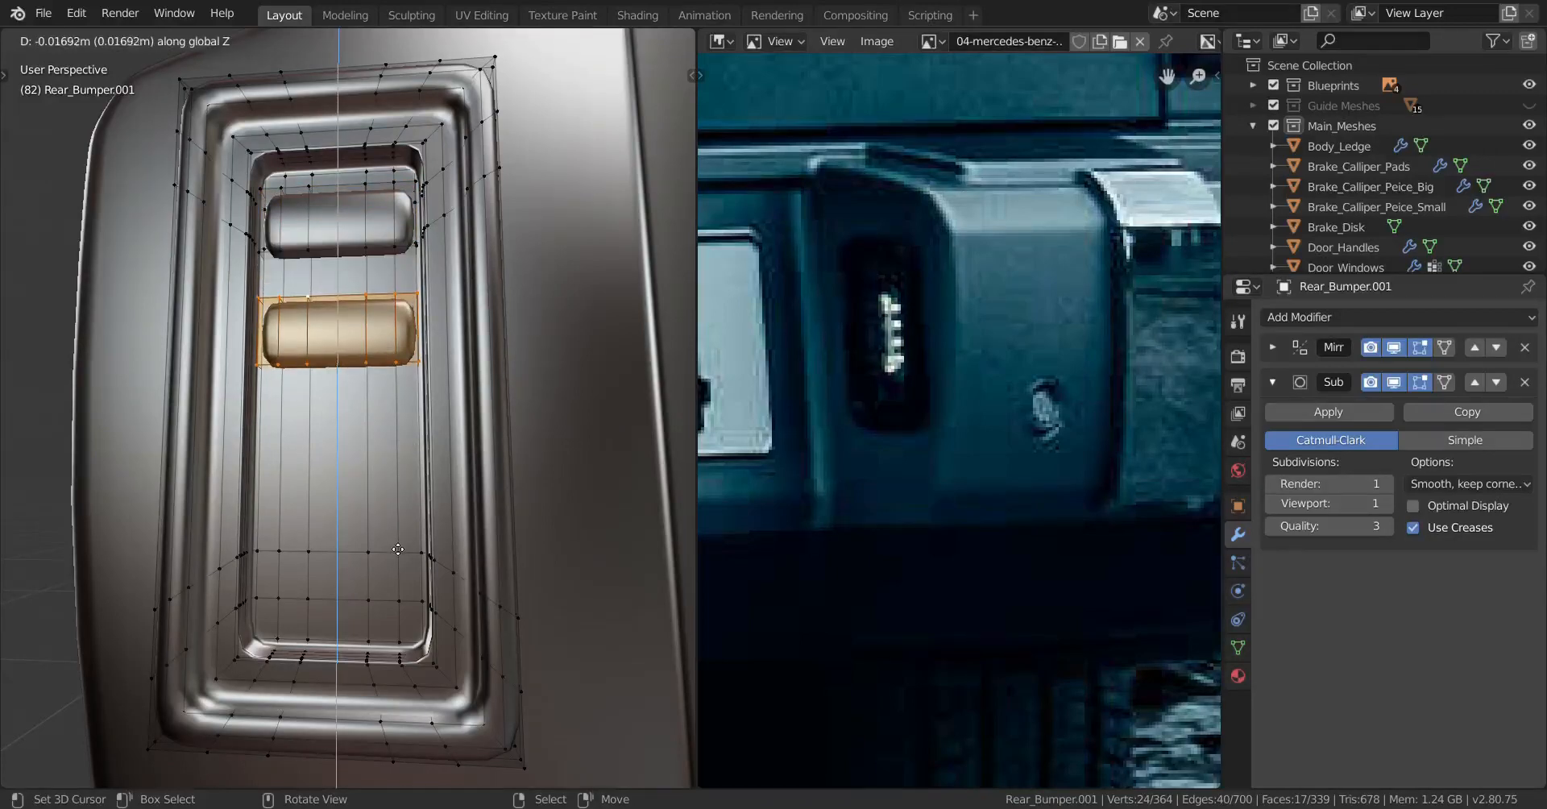
pyautogui.click(398, 548)
pyautogui.hotkey('shift', 'r')
pyautogui.hotkey('shift', 'r')
pyautogui.moveTo(398, 548); pyautogui.dragTo(363, 559, button='middle')
pyautogui.press('Tab')
pyautogui.scroll(-3, 370, 538)
pyautogui.scroll(3, 363, 559)
pyautogui.press('Tab')
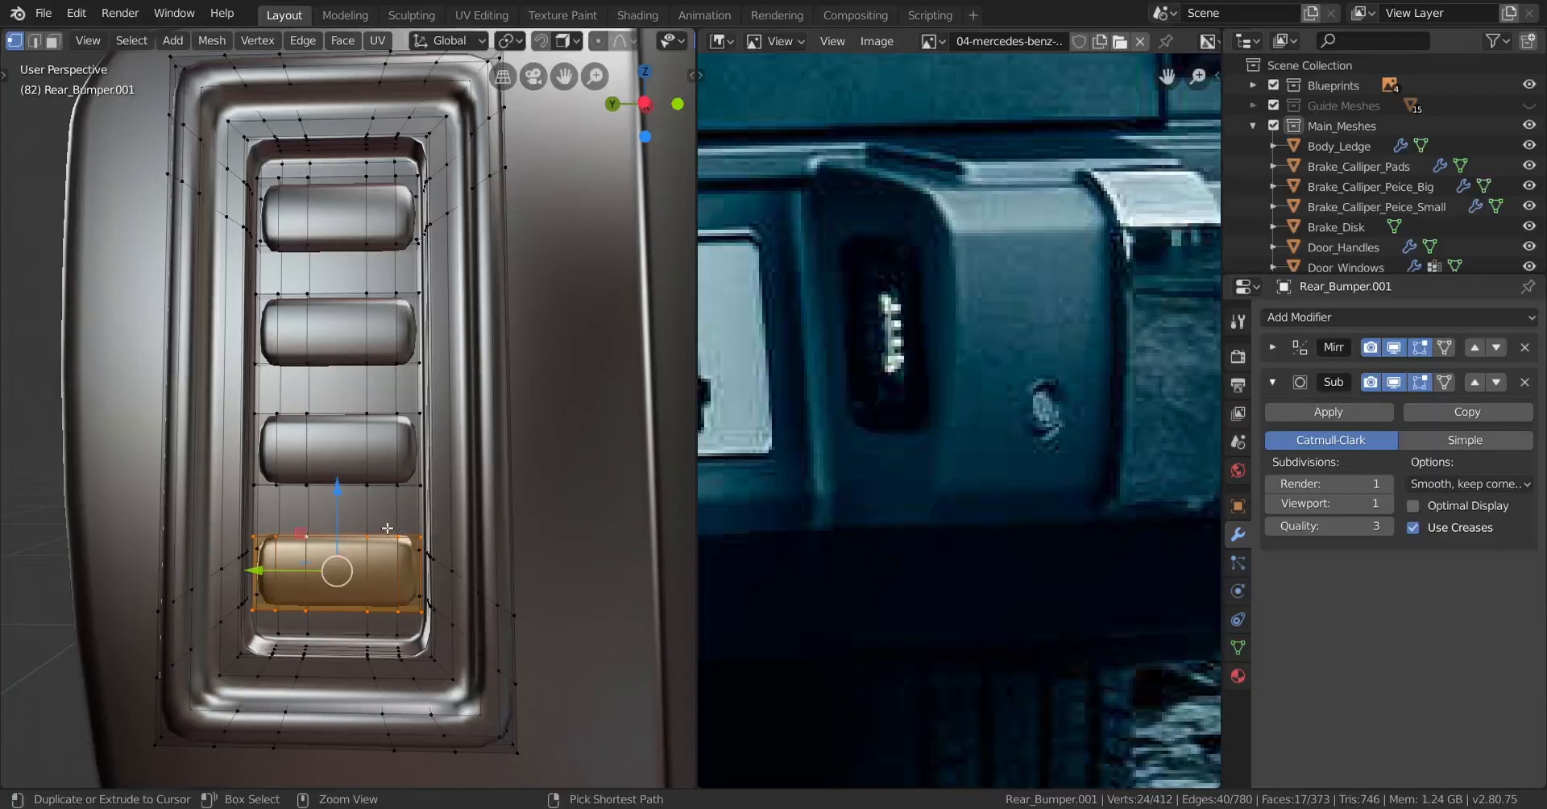
pyautogui.press('Tab')
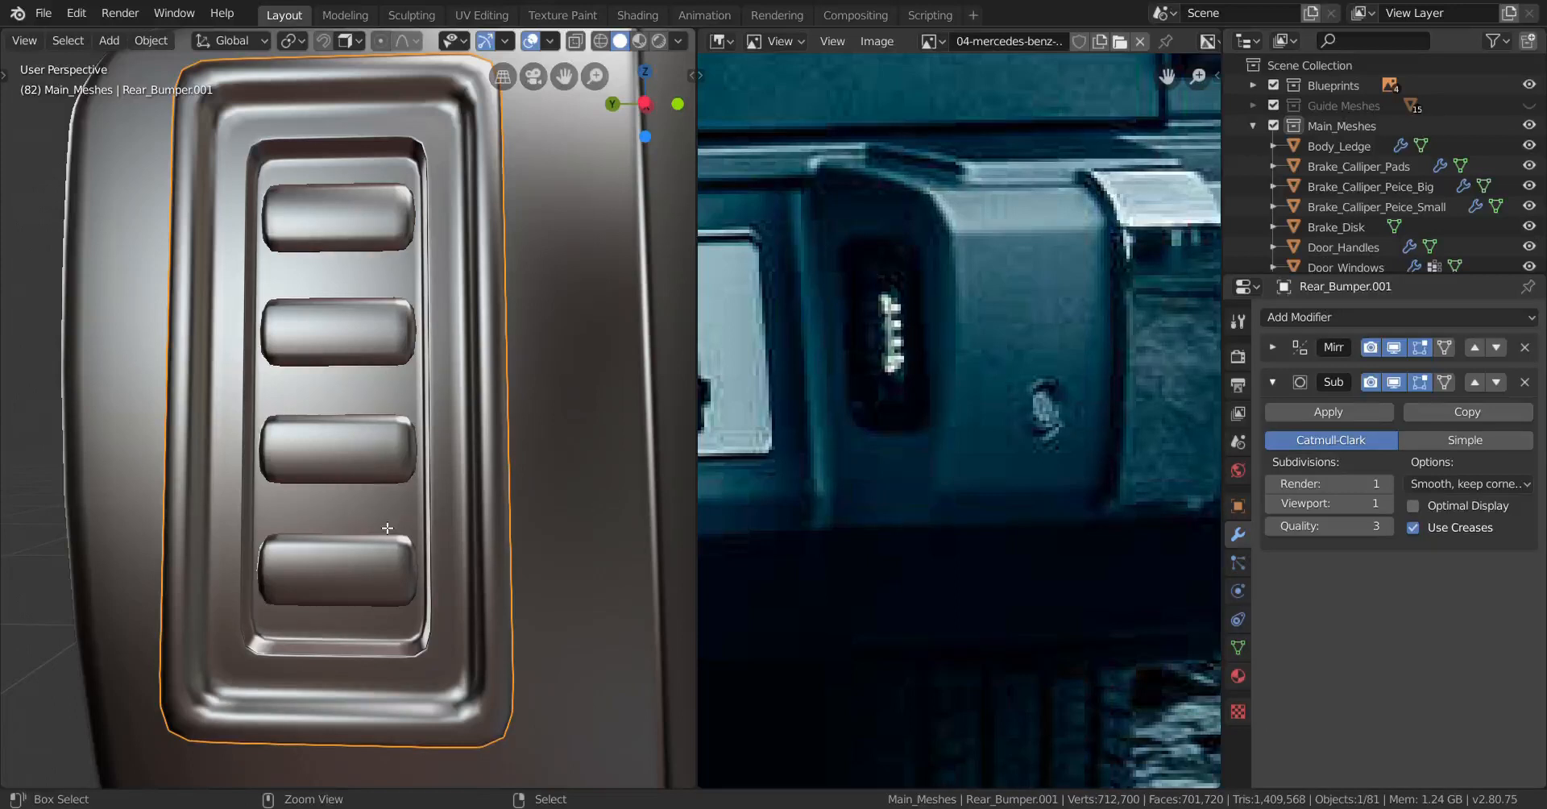
pyautogui.hotkey('ctrl', 'z')
pyautogui.hotkey('ctrl', 'z')
pyautogui.hotkey('ctrl', 'z')
pyautogui.hotkey('ctrl', 'z')
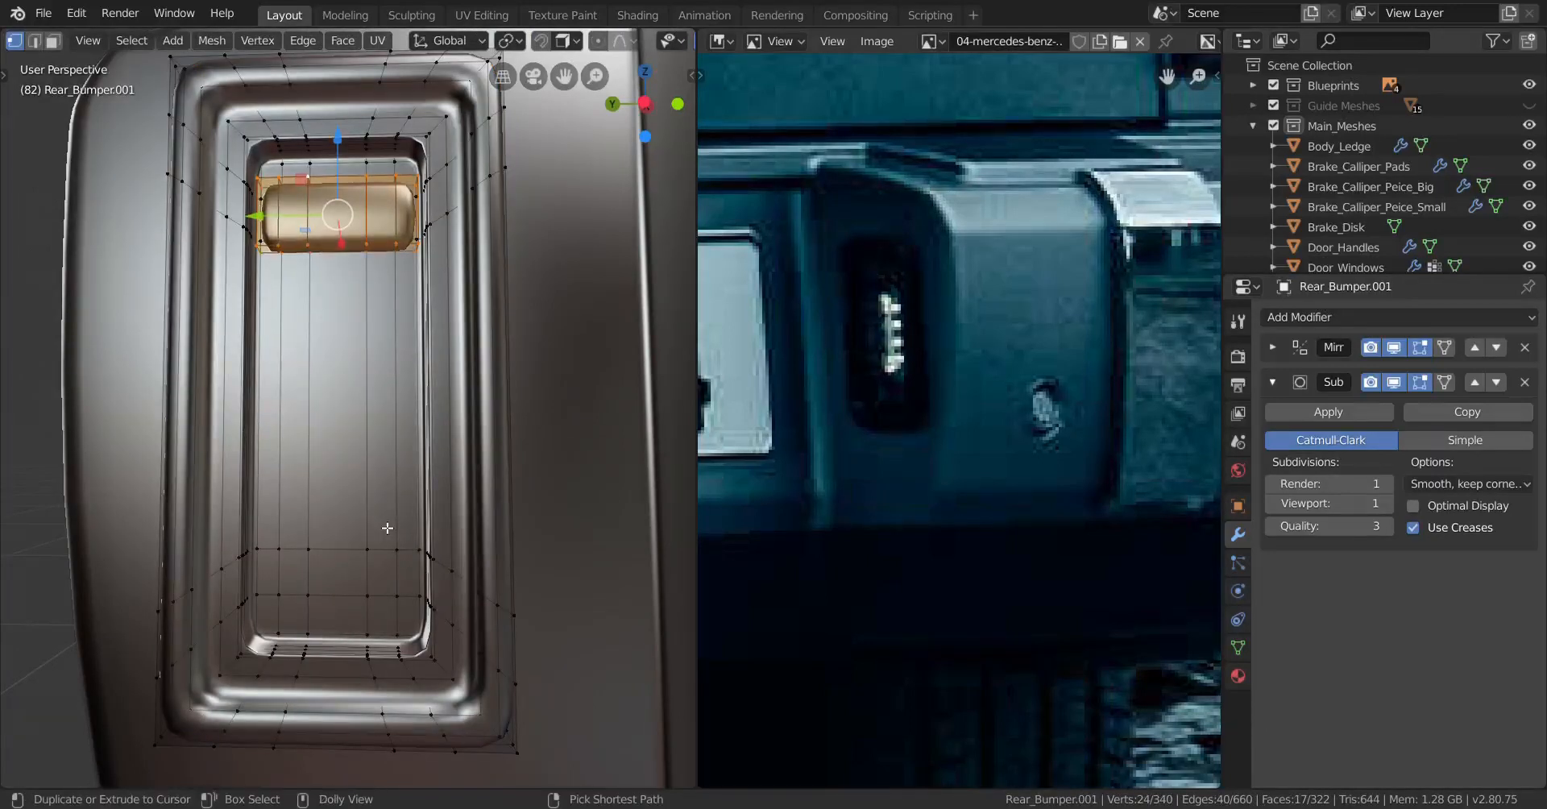
# Step: Try a slightly wider Z spacing for the duplicated lamp segments, repeating the copy twice, and undo the copies
pyautogui.hotkey('shift', 'd')
pyautogui.press('z')
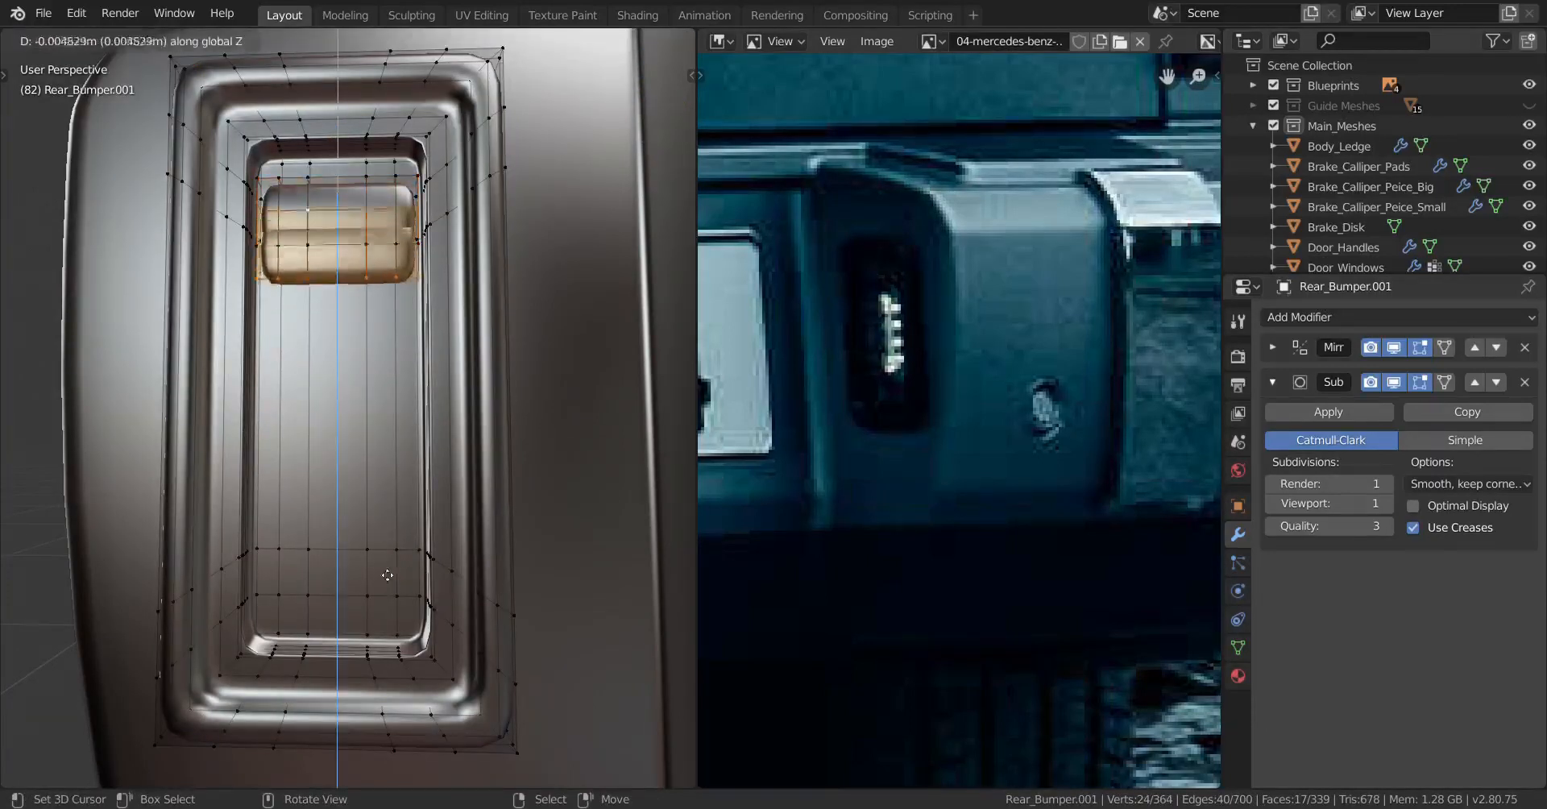
pyautogui.click(387, 650)
pyautogui.hotkey('shift', 'r')
pyautogui.hotkey('shift', 'r')
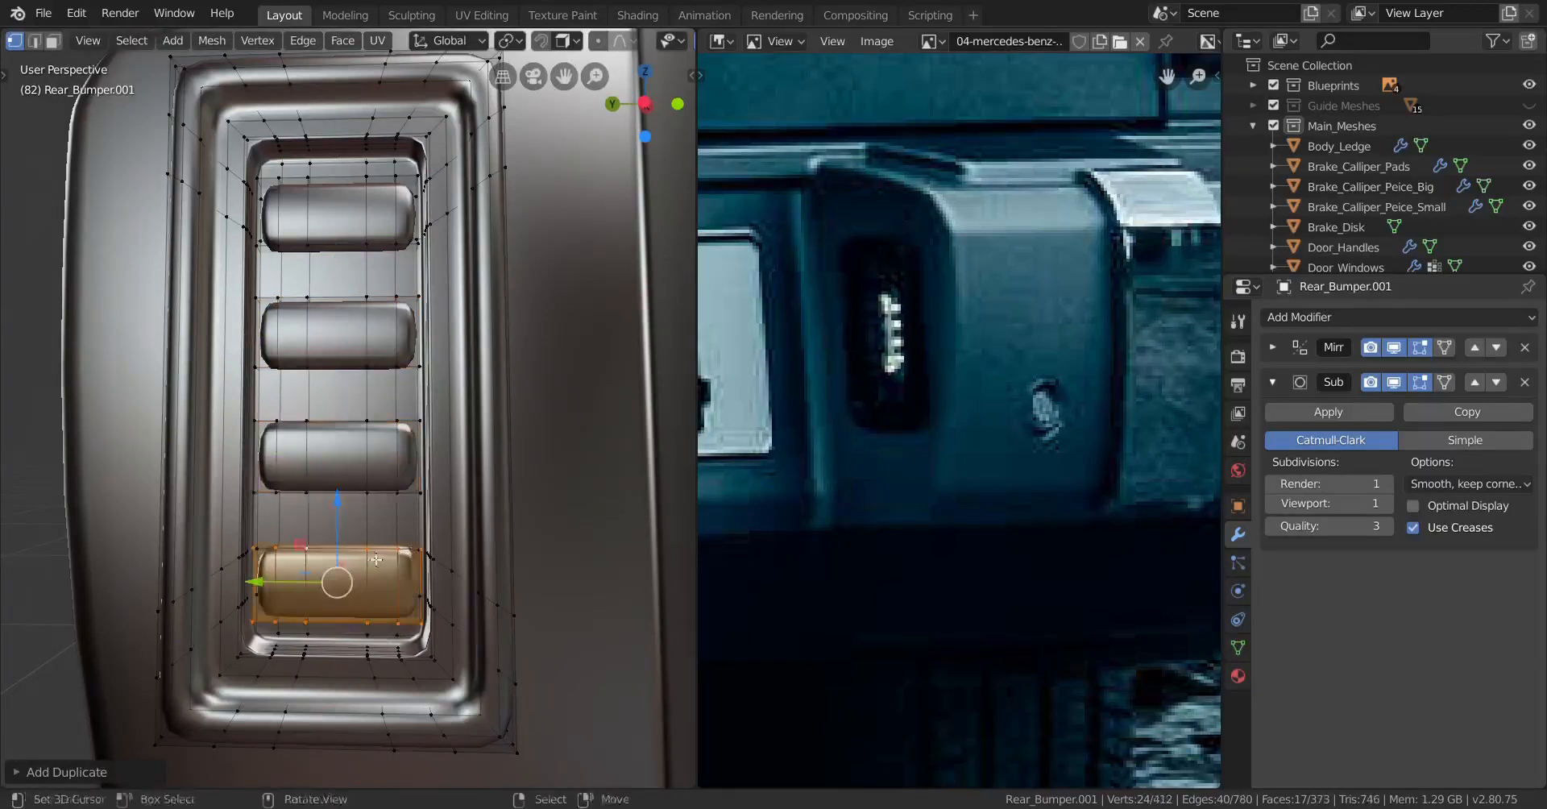
pyautogui.moveTo(410, 552); pyautogui.dragTo(372, 559, button='middle')
pyautogui.hotkey('ctrl', 'z')
pyautogui.hotkey('ctrl', 'z')
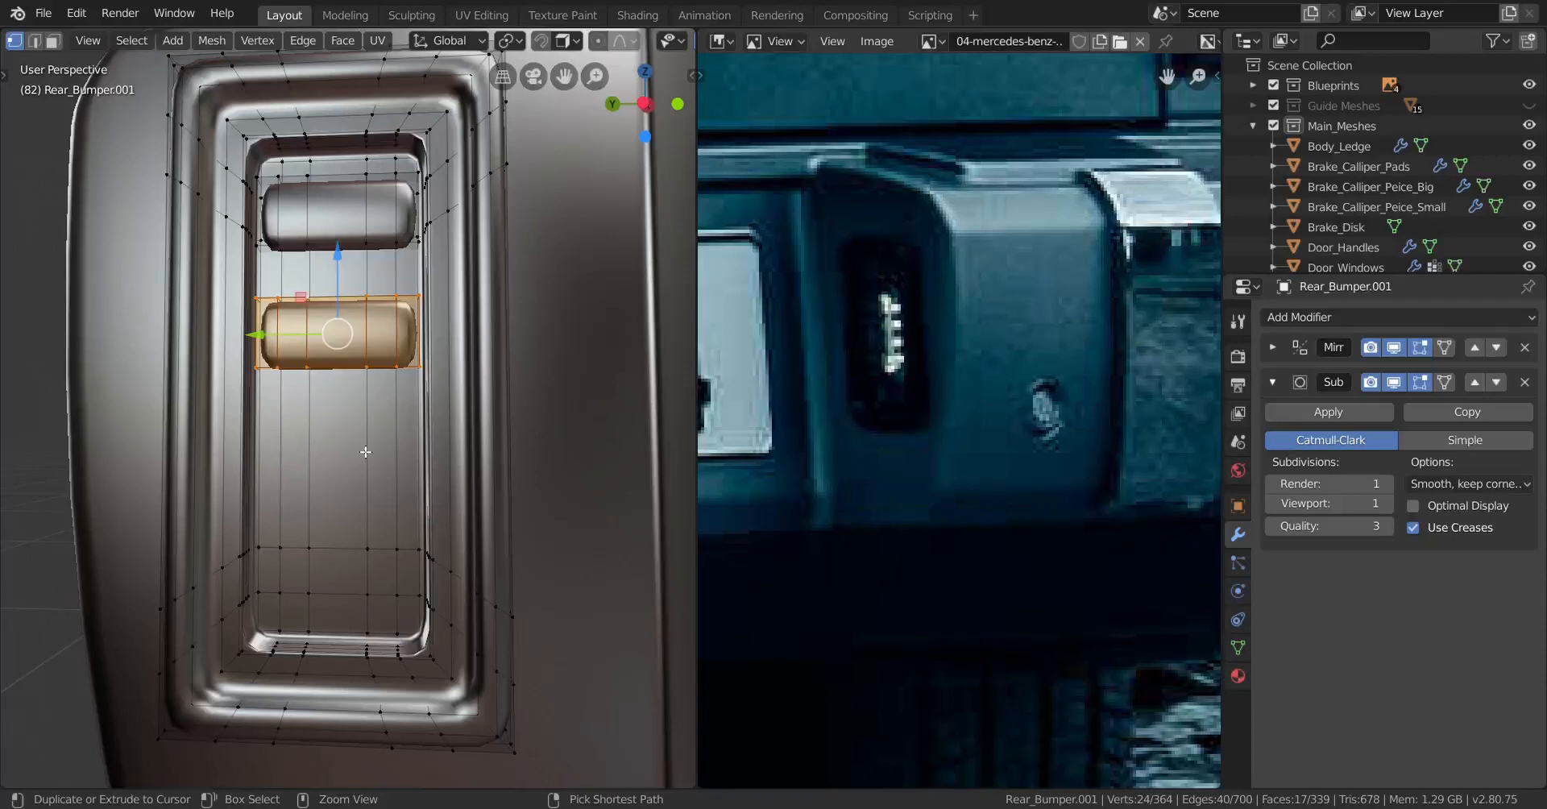
# Step: Try a tighter Z spacing for the column of four lamp segments and undo the copies
pyautogui.moveTo(365, 452); pyautogui.dragTo(359, 488, button='middle')
pyautogui.press('g')
pyautogui.press('z')
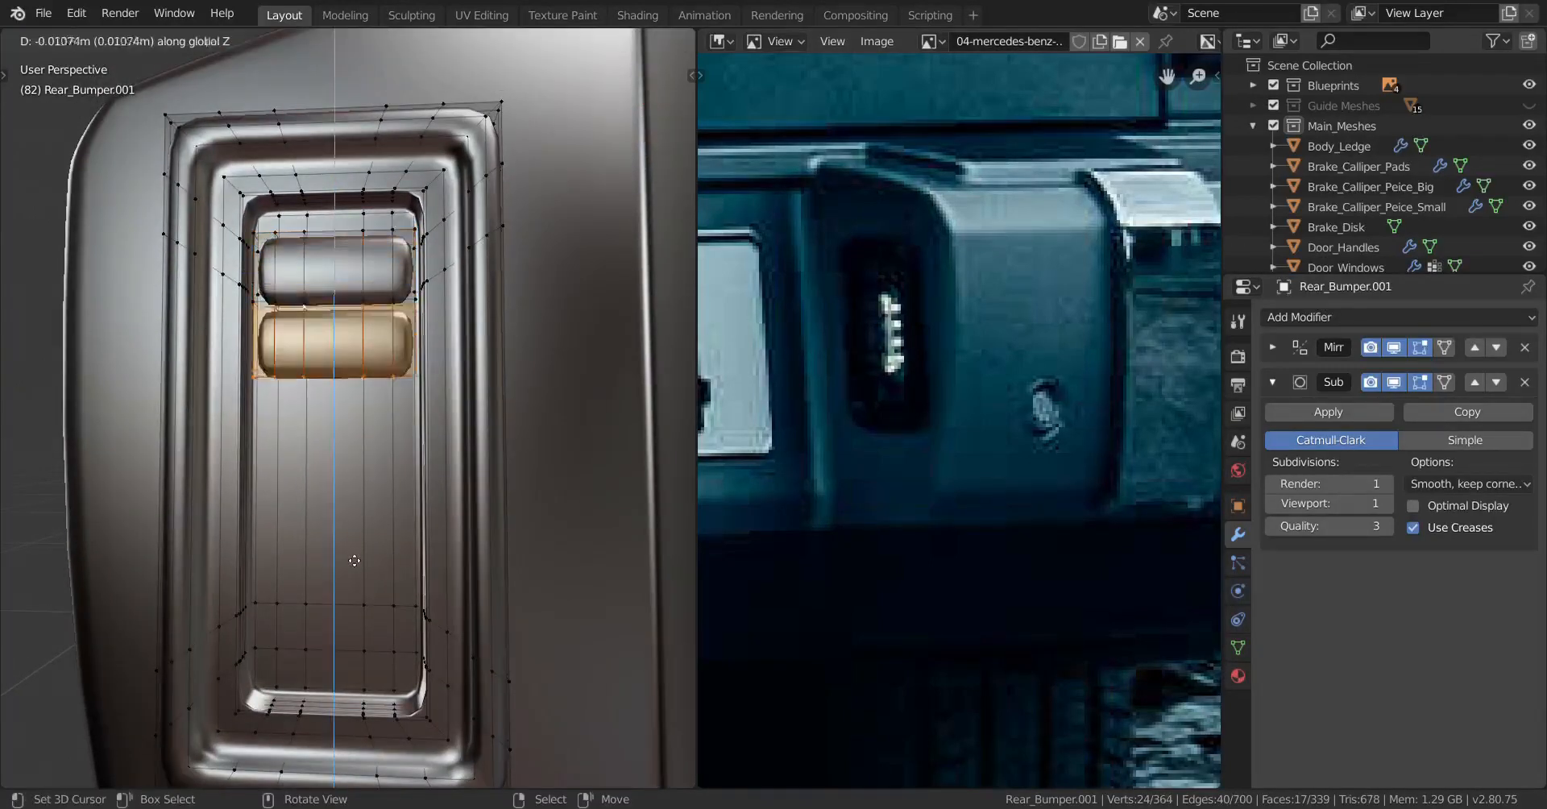
pyautogui.click(354, 608)
pyautogui.keyDown('shift'); pyautogui.moveTo(350, 611); pyautogui.dragTo(348, 565, button='middle'); pyautogui.keyUp('shift')
pyautogui.hotkey('shift', 'r')
pyautogui.hotkey('shift', 'r')
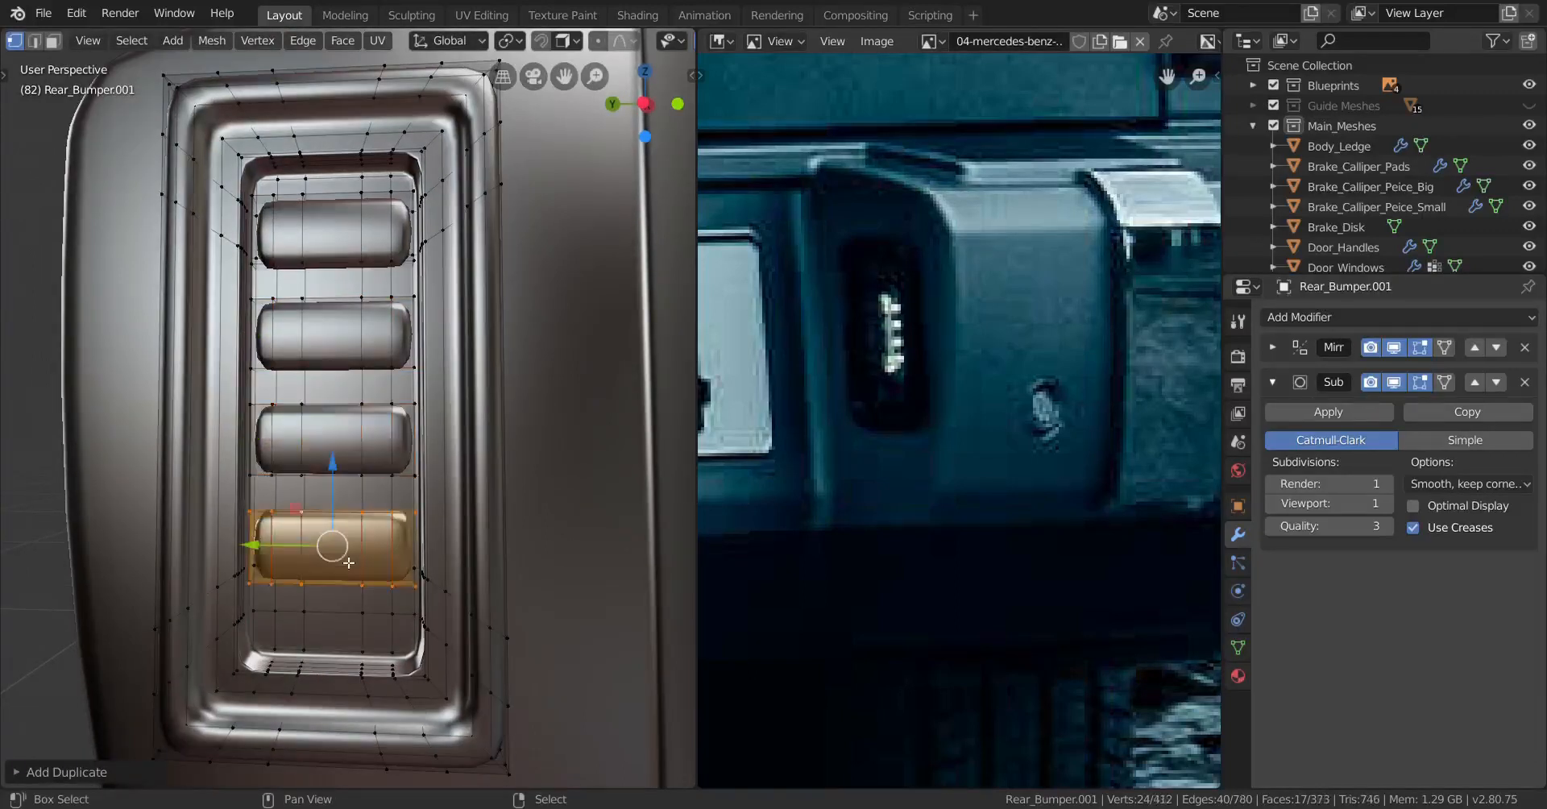
pyautogui.hotkey('ctrl', 'z')
pyautogui.hotkey('ctrl', 'z')
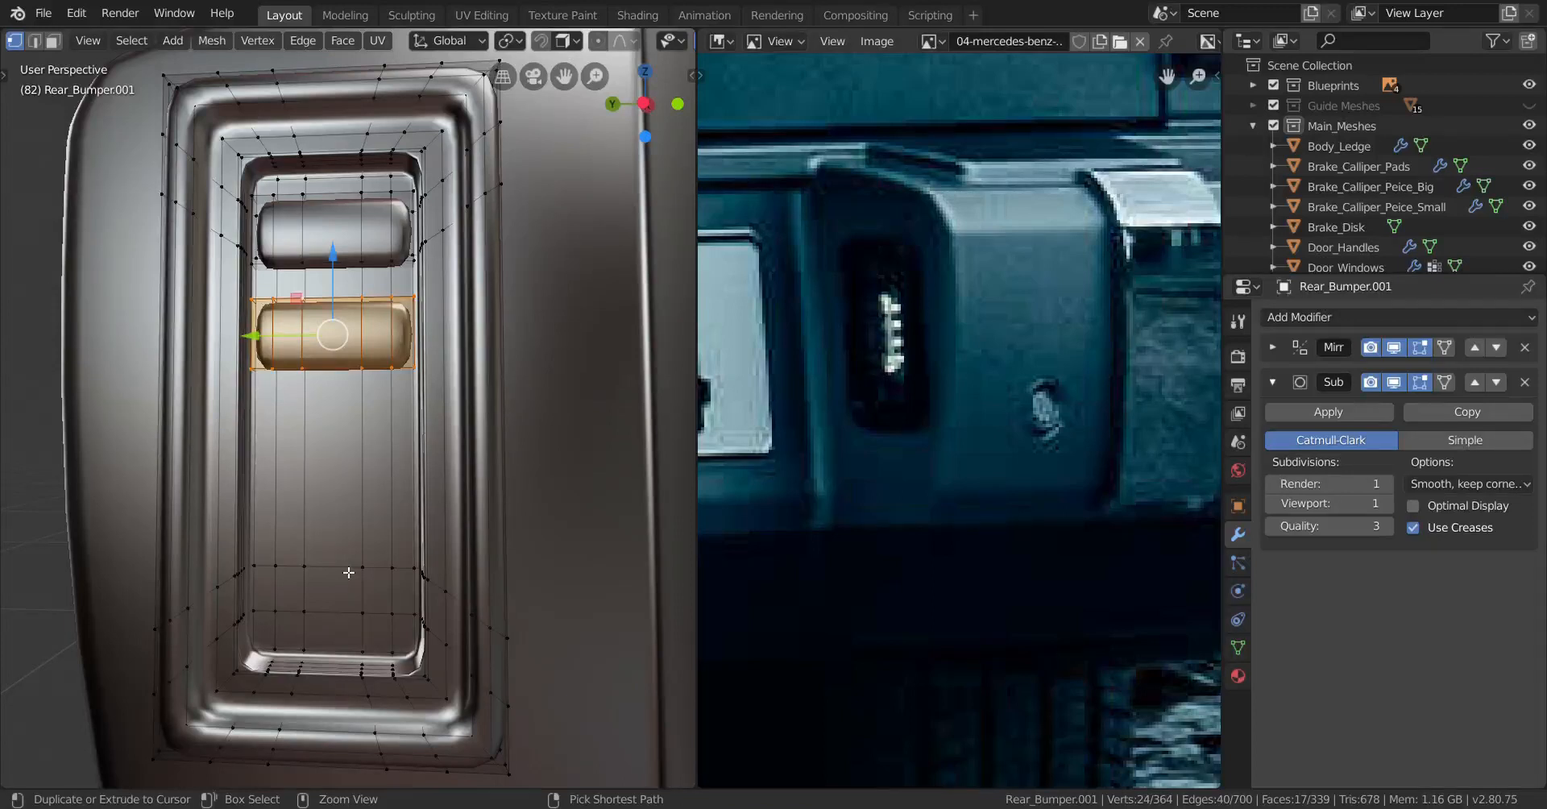
pyautogui.hotkey('ctrl', 'z')
# Step: Duplicate the lamp segment farther down along Z, repeat the duplication twice, and undo this wider-spaced column
pyautogui.scroll(1, 349, 573)
pyautogui.hotkey('shift', 'd')
pyautogui.press('z')
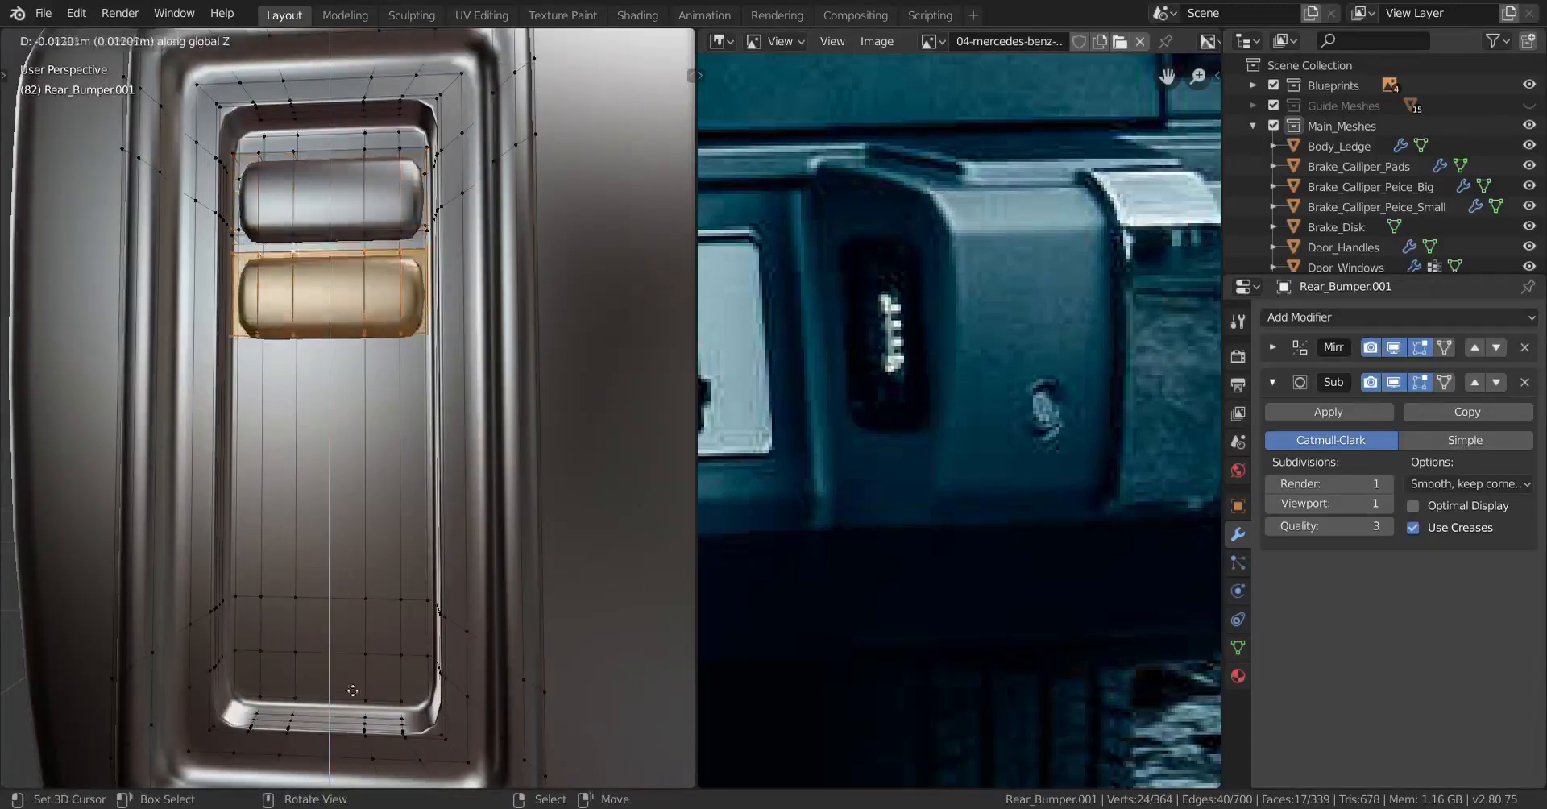
pyautogui.click(387, 677)
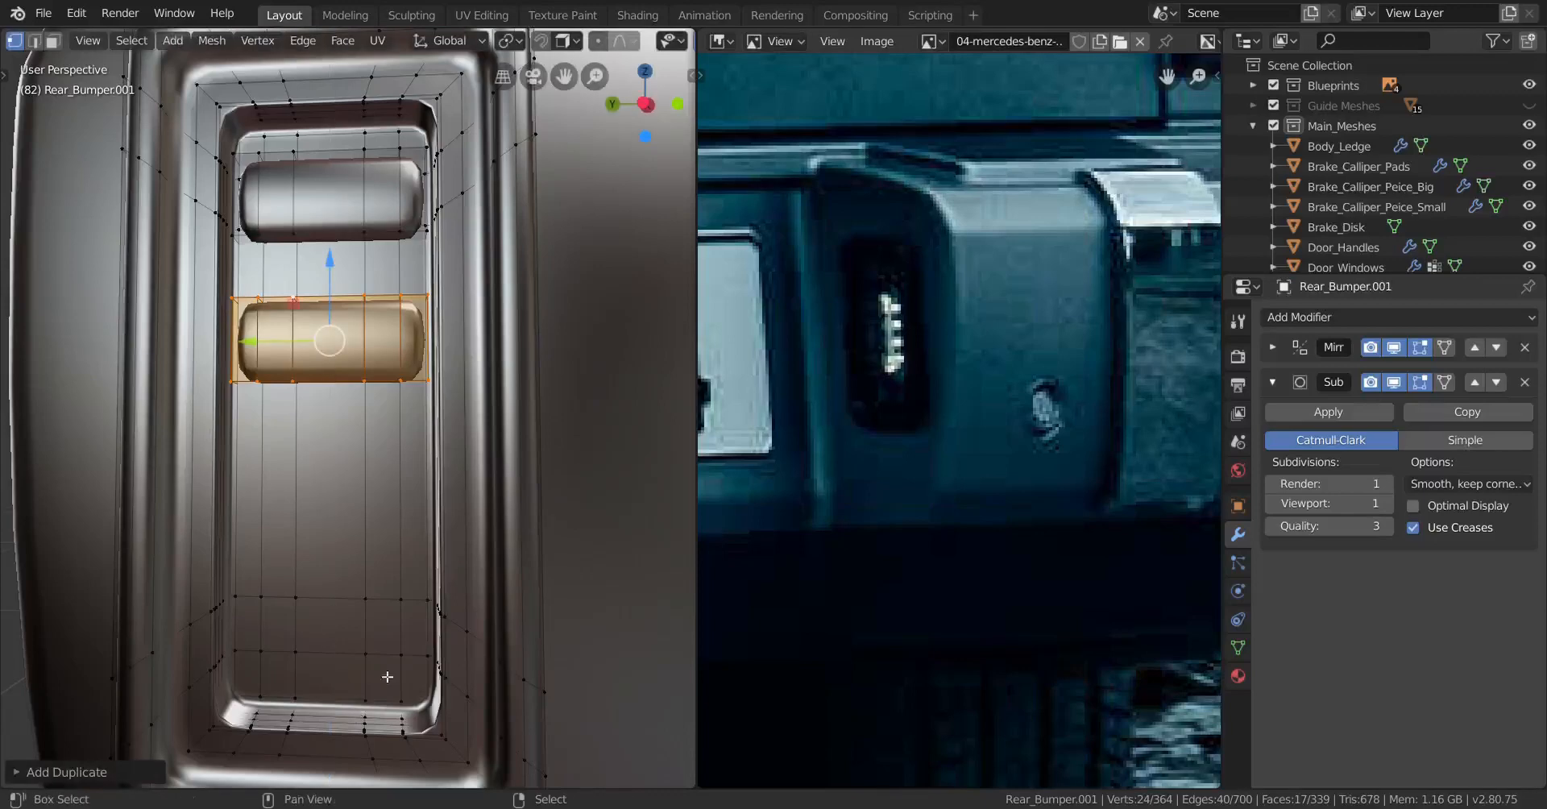
pyautogui.hotkey('shift', 'r')
pyautogui.hotkey('shift', 'r')
pyautogui.moveTo(387, 662); pyautogui.dragTo(365, 639, button='middle')
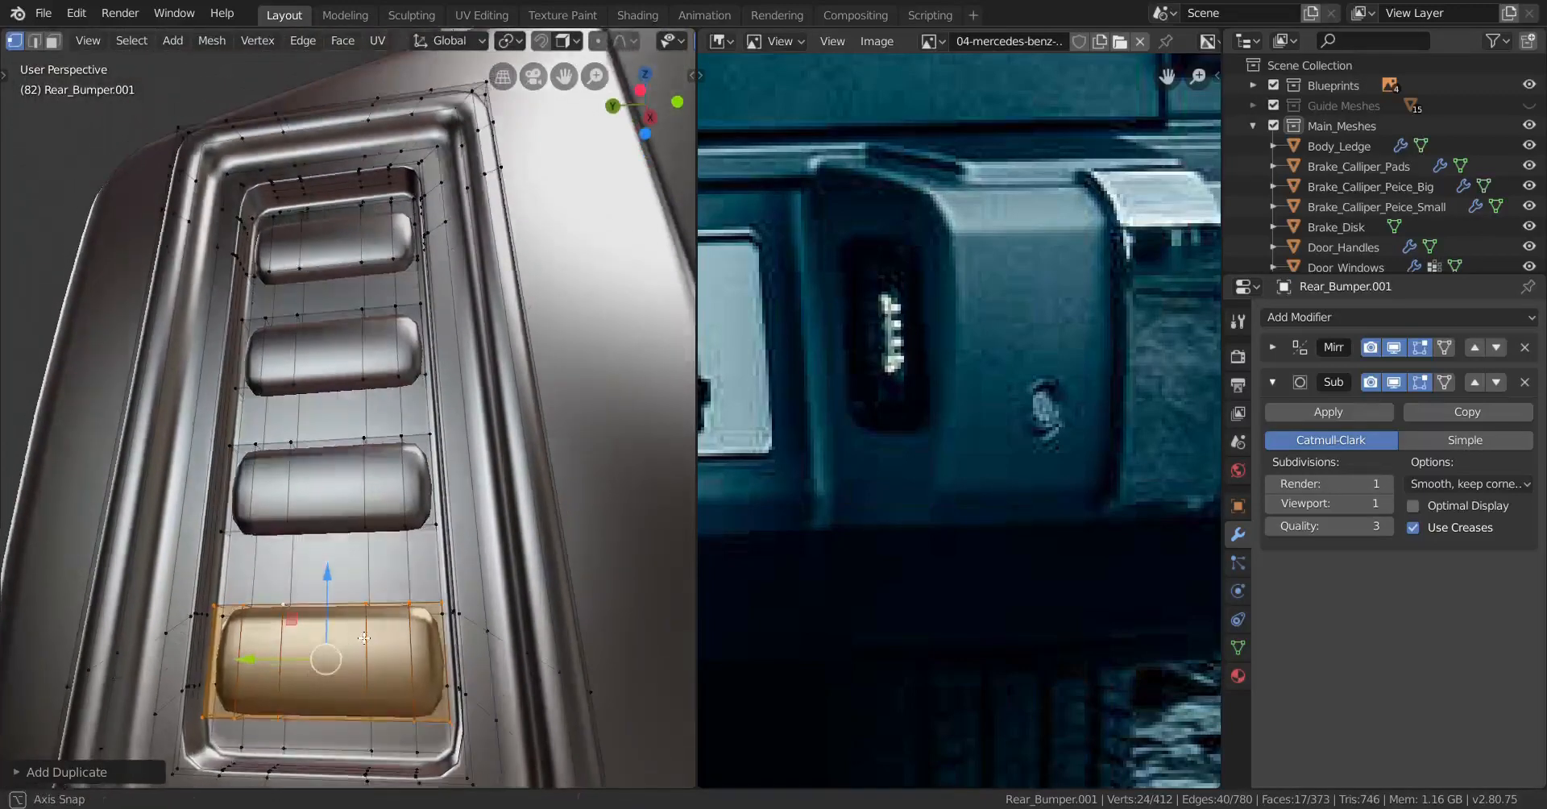
pyautogui.hotkey('ctrl', 'z')
pyautogui.hotkey('ctrl', 'z')
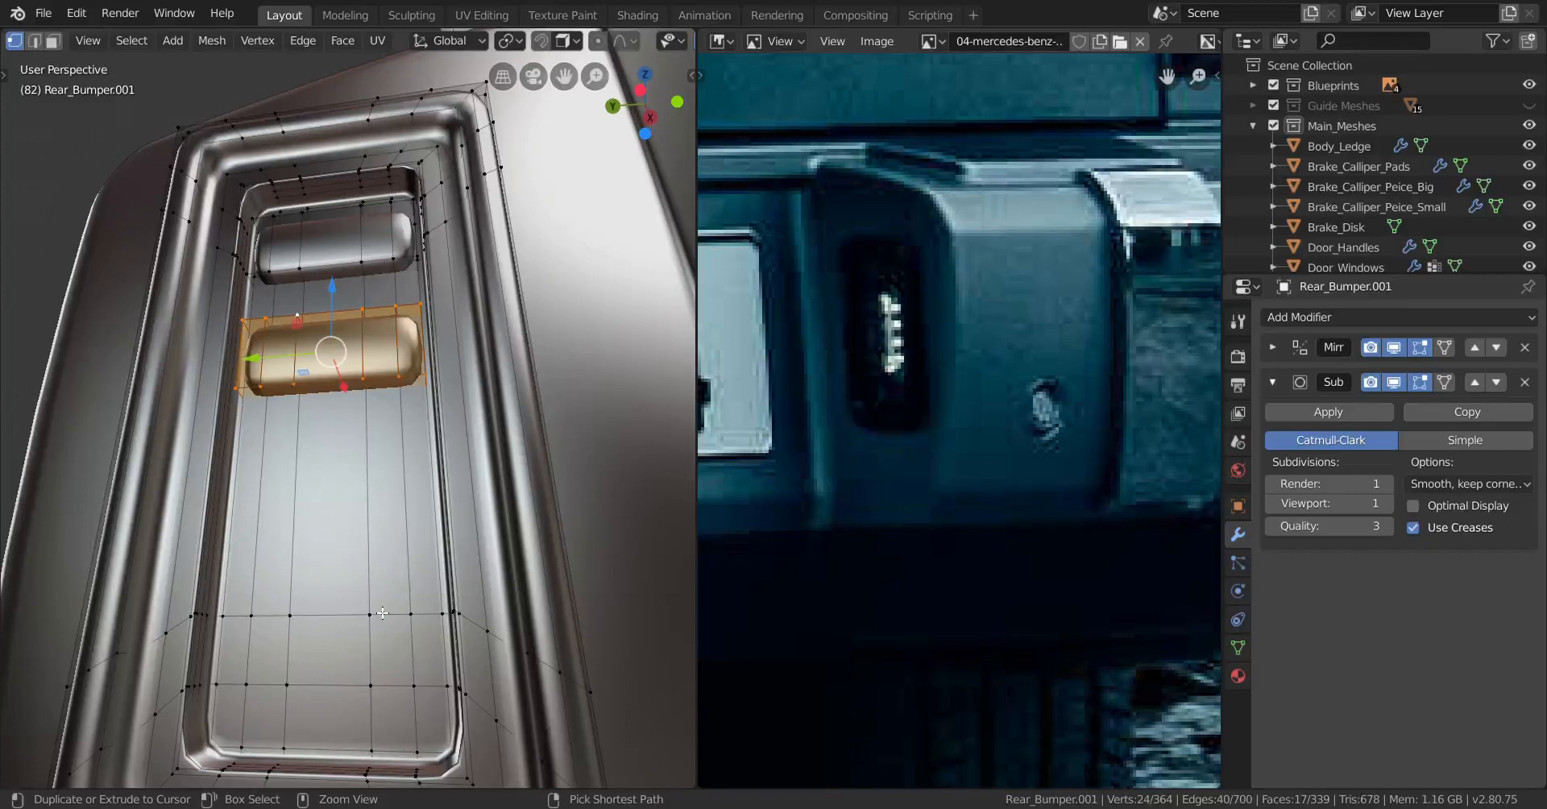
# Step: Duplicate the lamp segment about 0.0167 m down along Z and repeat the duplication twice for a column of four
pyautogui.press('g')
pyautogui.press('z')
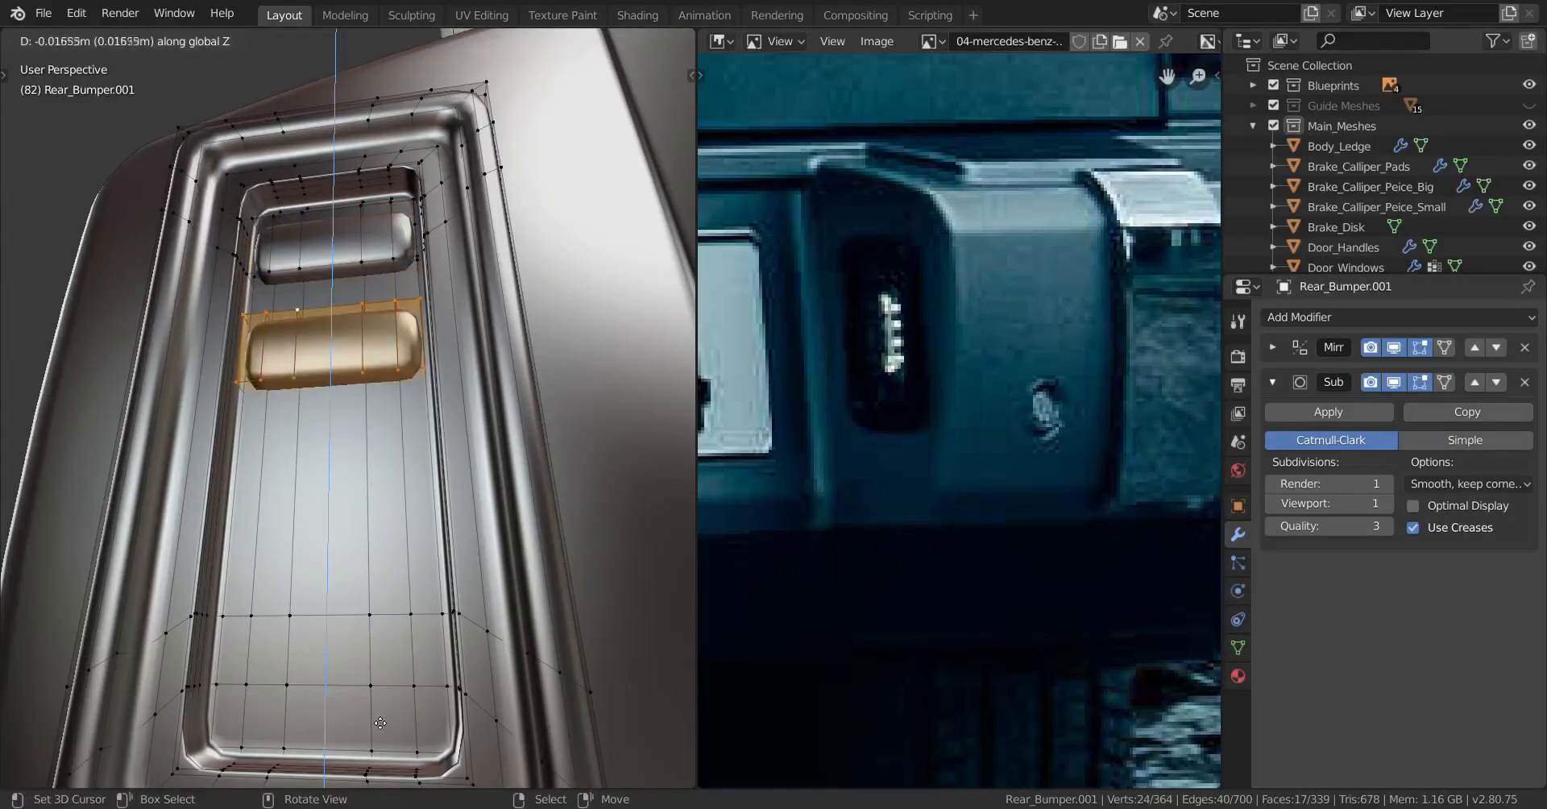
pyautogui.press('shift')
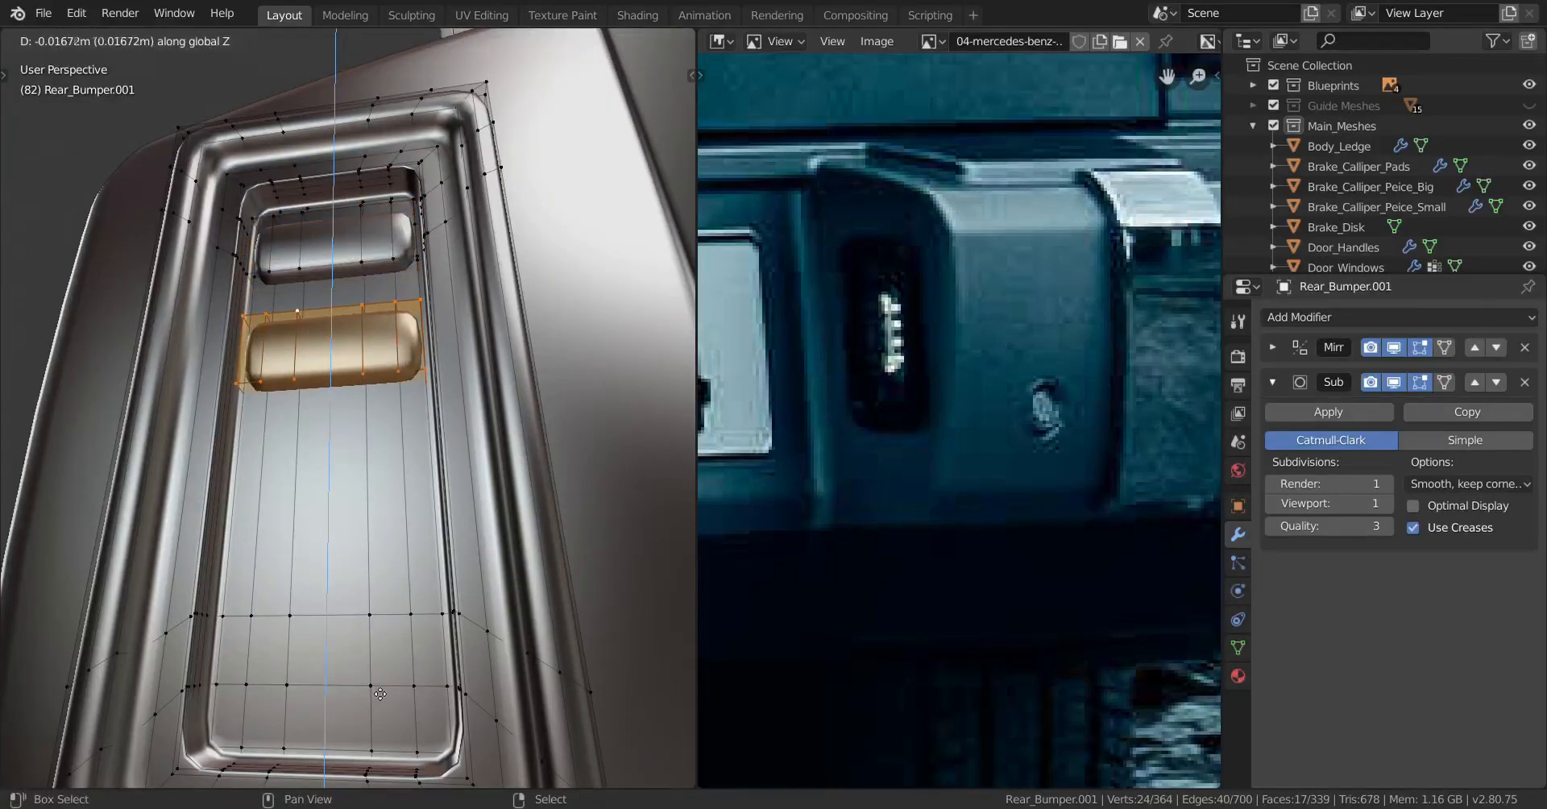
pyautogui.click(380, 693)
pyautogui.hotkey('shift', 'r')
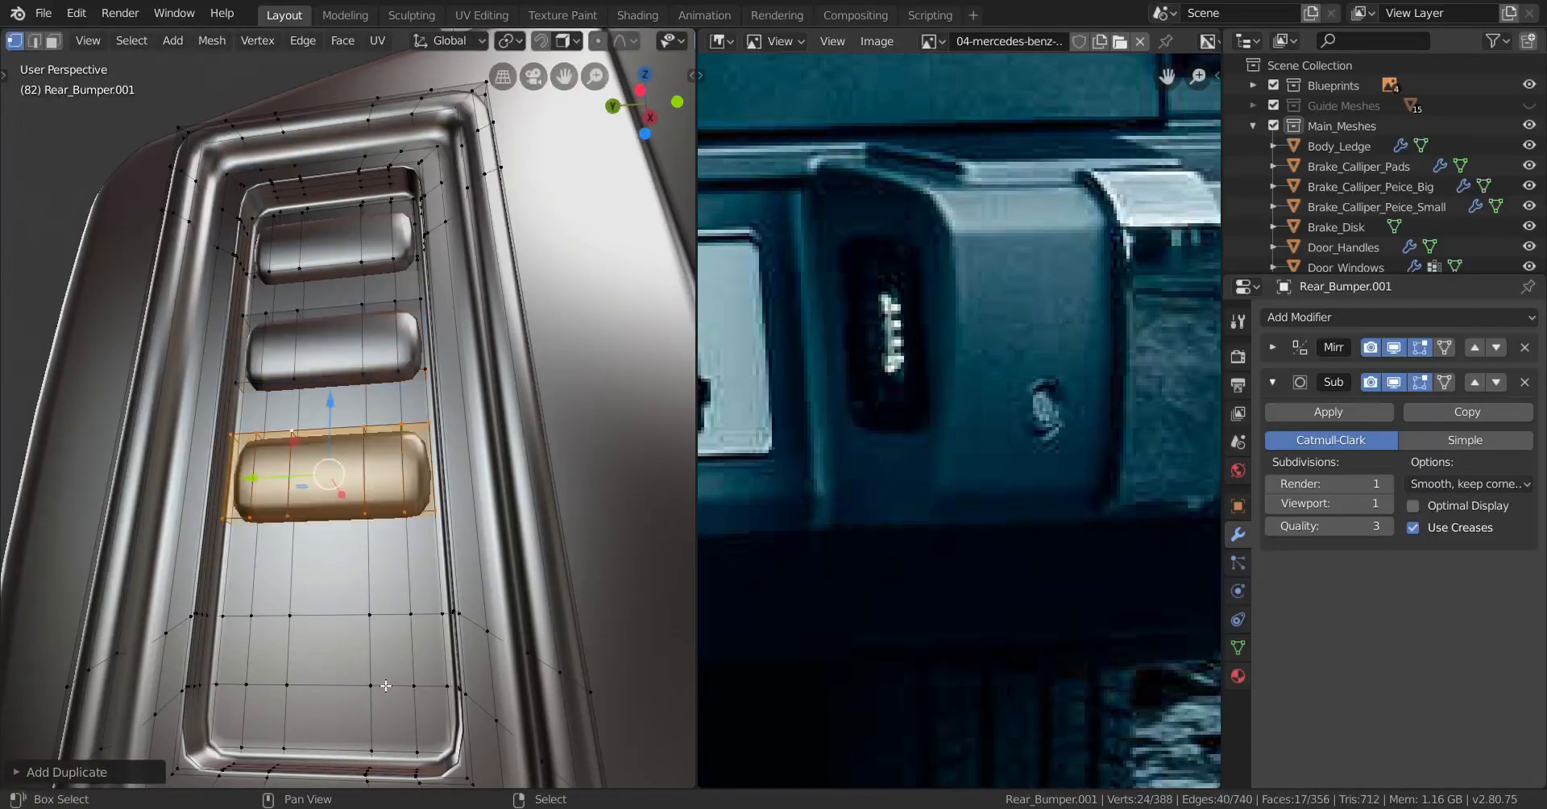
pyautogui.hotkey('shift', 'r')
# Step: Examine the finished column of lamp segments on the whole bumper end in Object Mode
pyautogui.scroll(-2, 363, 669)
pyautogui.moveTo(361, 668); pyautogui.dragTo(299, 631, button='middle')
pyautogui.press('Tab')
pyautogui.scroll(-2, 408, 693)
pyautogui.scroll(3, 345, 656)
pyautogui.scroll(-5, 385, 612)
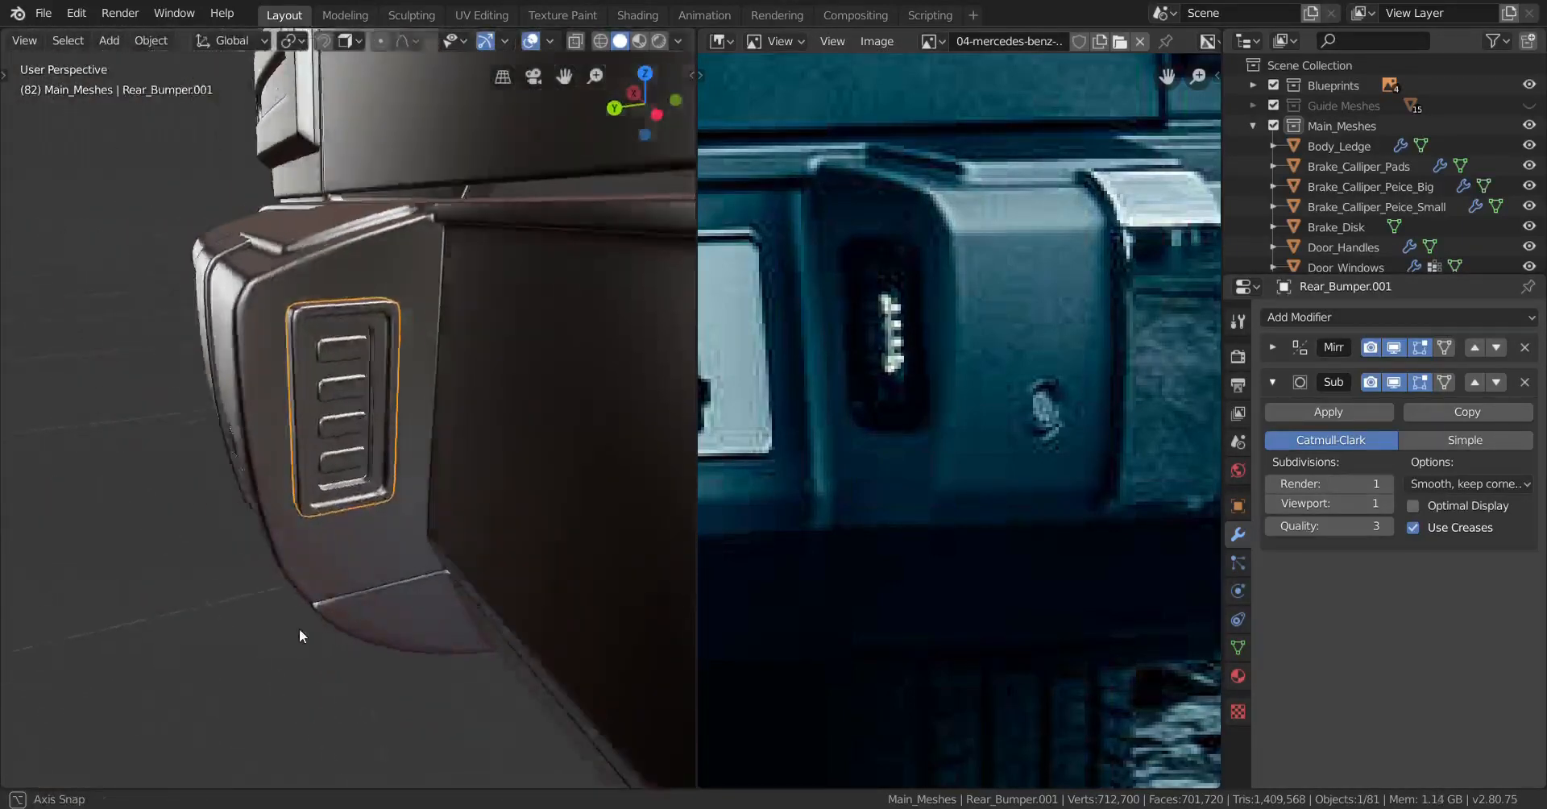
pyautogui.scroll(5, 453, 553)
pyautogui.moveTo(455, 554); pyautogui.dragTo(387, 573, button='middle')
# Step: Duplicate the two adjacent edge loops around the lamp recess's opening in place and separate them into a new object
pyautogui.press('Tab')
pyautogui.scroll(4, 445, 528)
pyautogui.keyDown('shift'); pyautogui.moveTo(314, 467); pyautogui.dragTo(350, 580, button='middle'); pyautogui.keyUp('shift')
pyautogui.moveTo(351, 580); pyautogui.dragTo(383, 536, button='middle')
pyautogui.scroll(2, 439, 463)
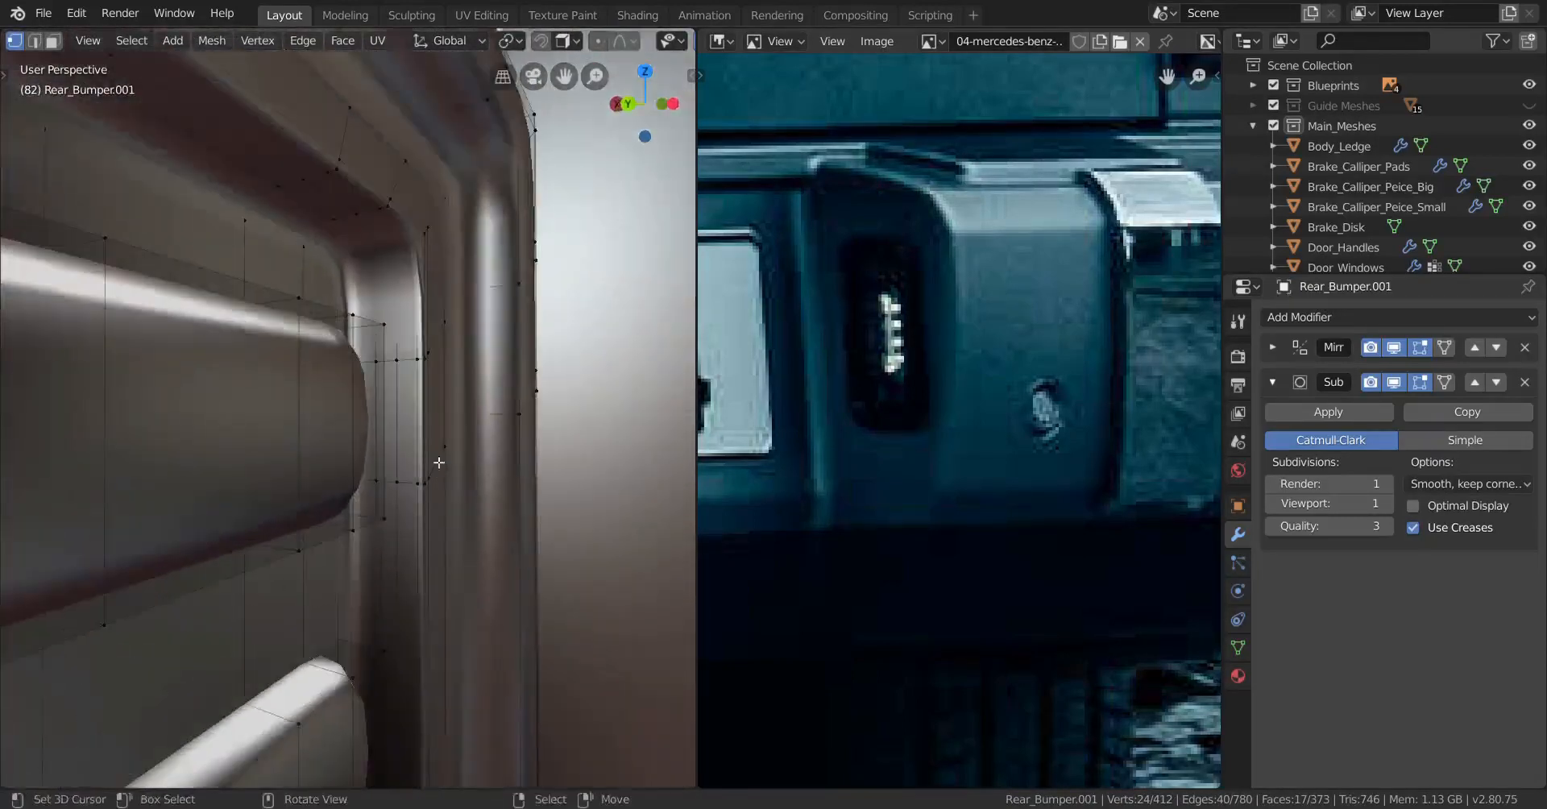
pyautogui.moveTo(436, 388); pyautogui.dragTo(361, 488, button='middle')
pyautogui.keyDown('alt'); pyautogui.click(417, 483); pyautogui.keyUp('alt')
pyautogui.keyDown('alt'); pyautogui.keyDown('shift'); pyautogui.click(441, 488); pyautogui.keyUp('shift'); pyautogui.keyUp('alt')
pyautogui.scroll(-6, 419, 471)
pyautogui.scroll(-2, 363, 484)
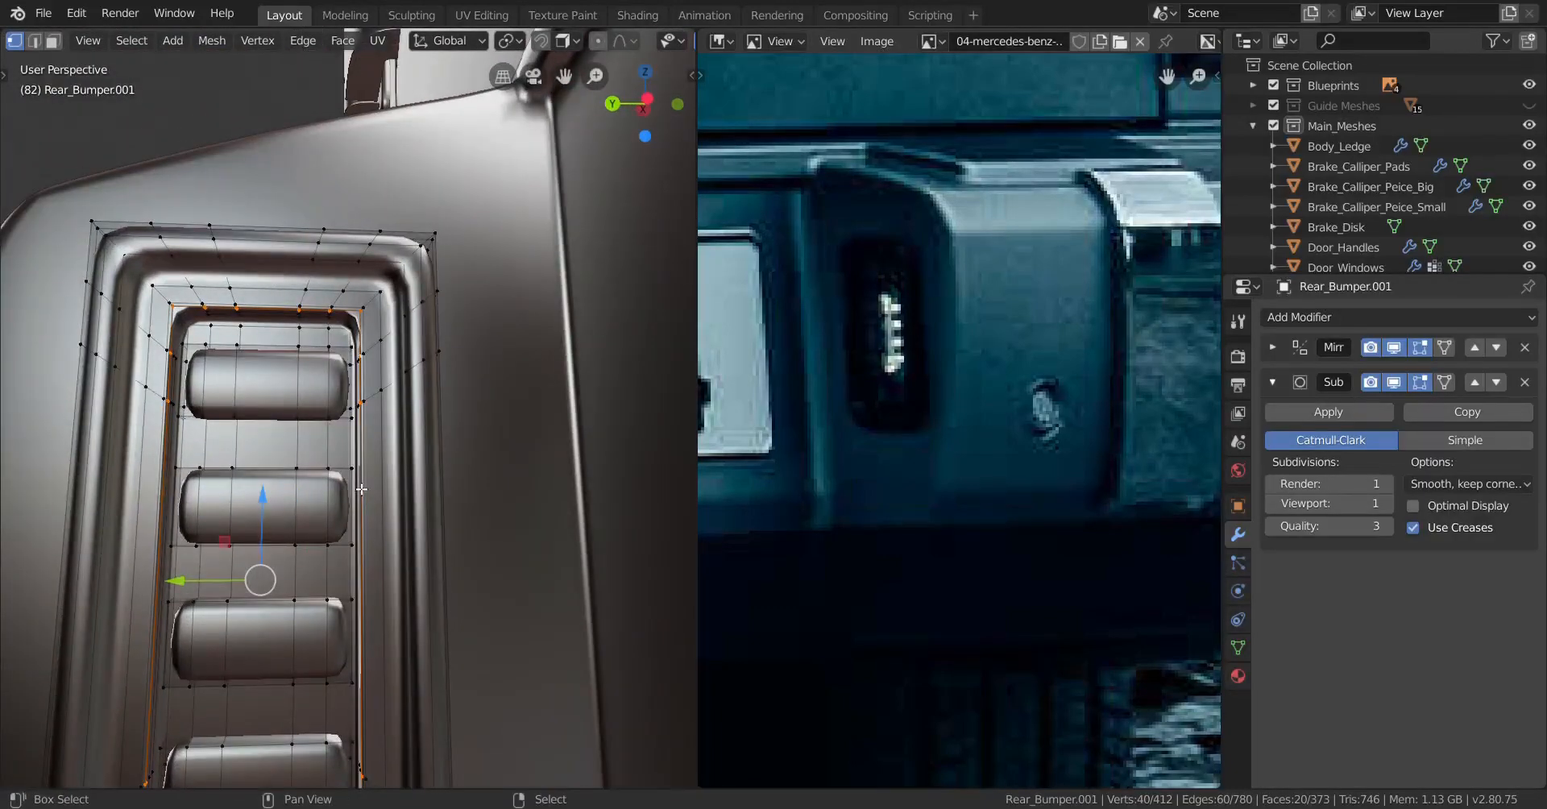
pyautogui.hotkey('shift', 'd')
pyautogui.rightClick(359, 501)
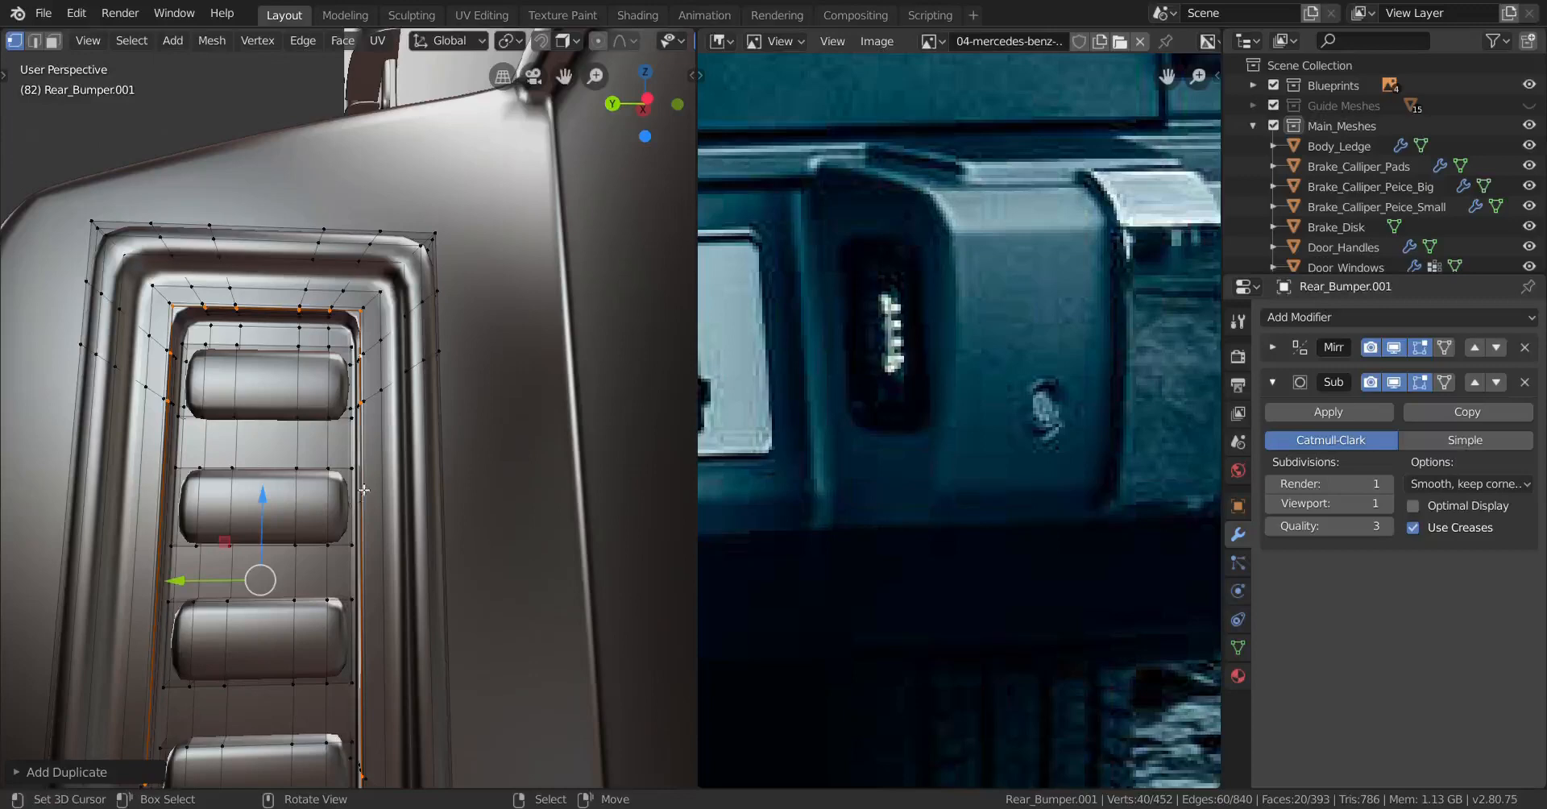
pyautogui.press('p')
pyautogui.click(343, 426)
pyautogui.press('Tab')
# Step: Select the separated ring object and delete one of its two vertex loops in Edit Mode
pyautogui.scroll(2, 343, 426)
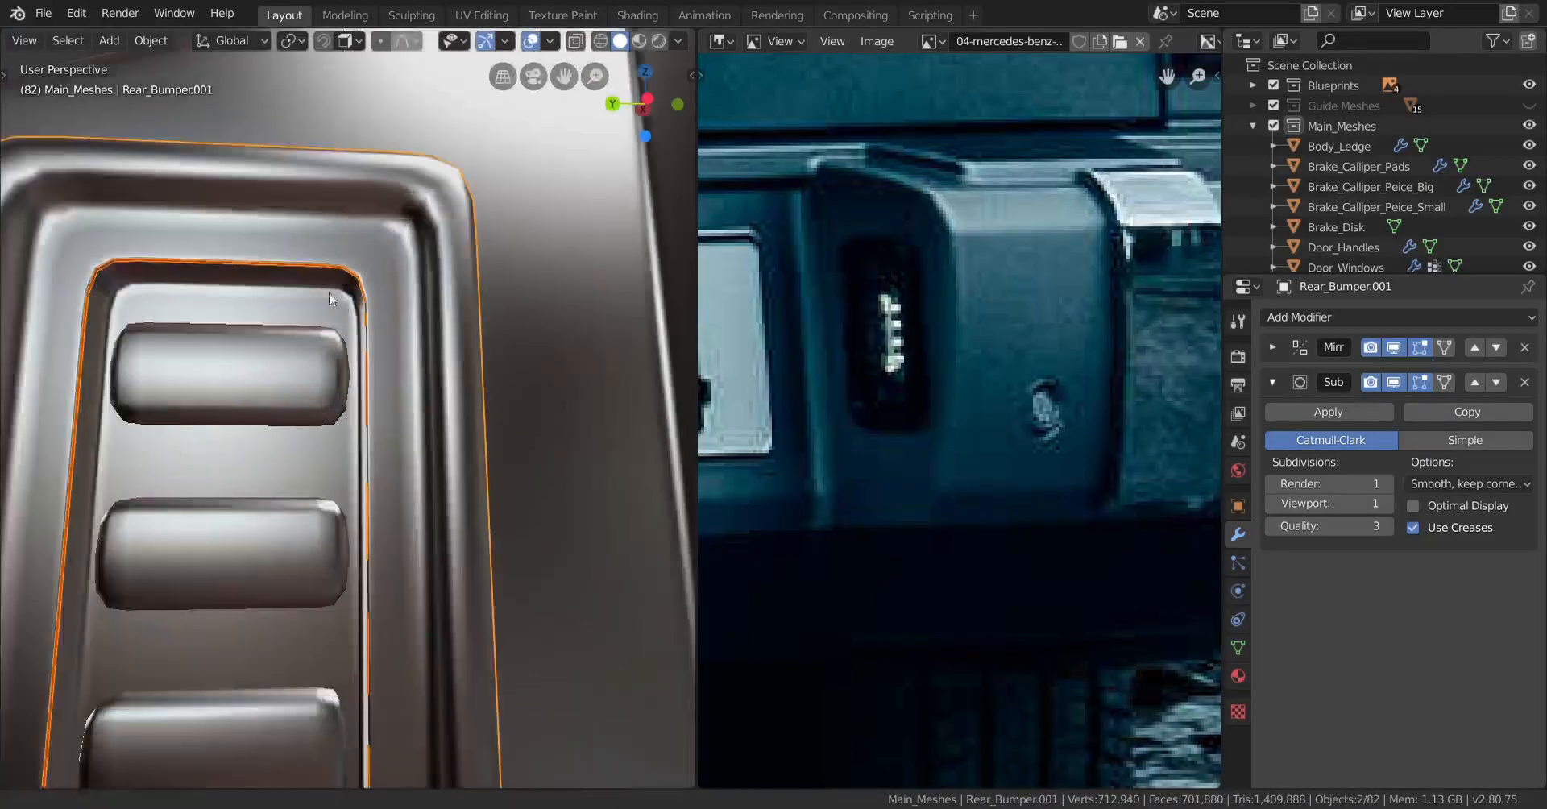
pyautogui.moveTo(345, 427); pyautogui.dragTo(284, 367, button='middle')
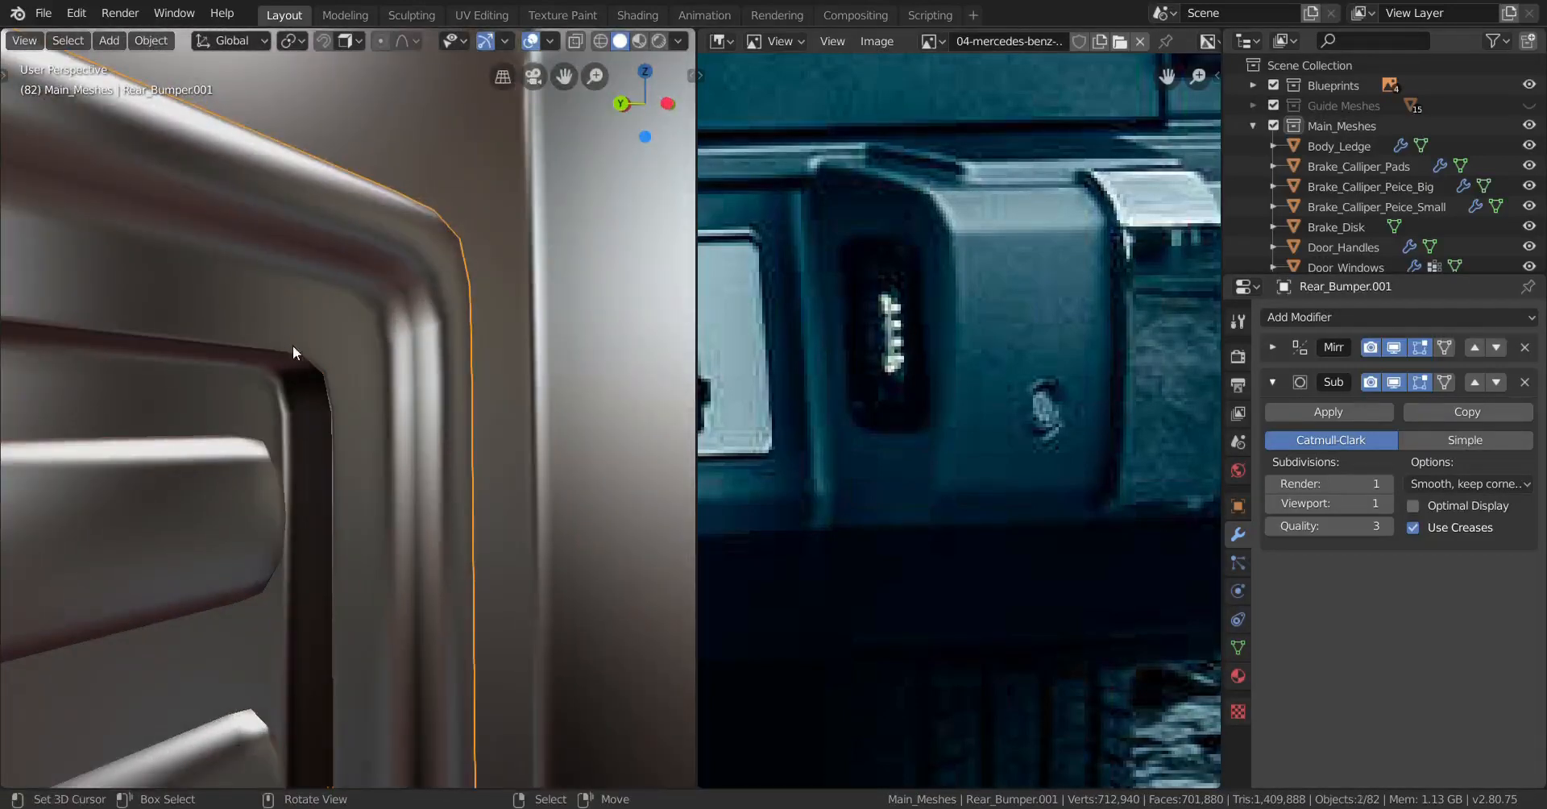
pyautogui.click(302, 360)
pyautogui.press('n')
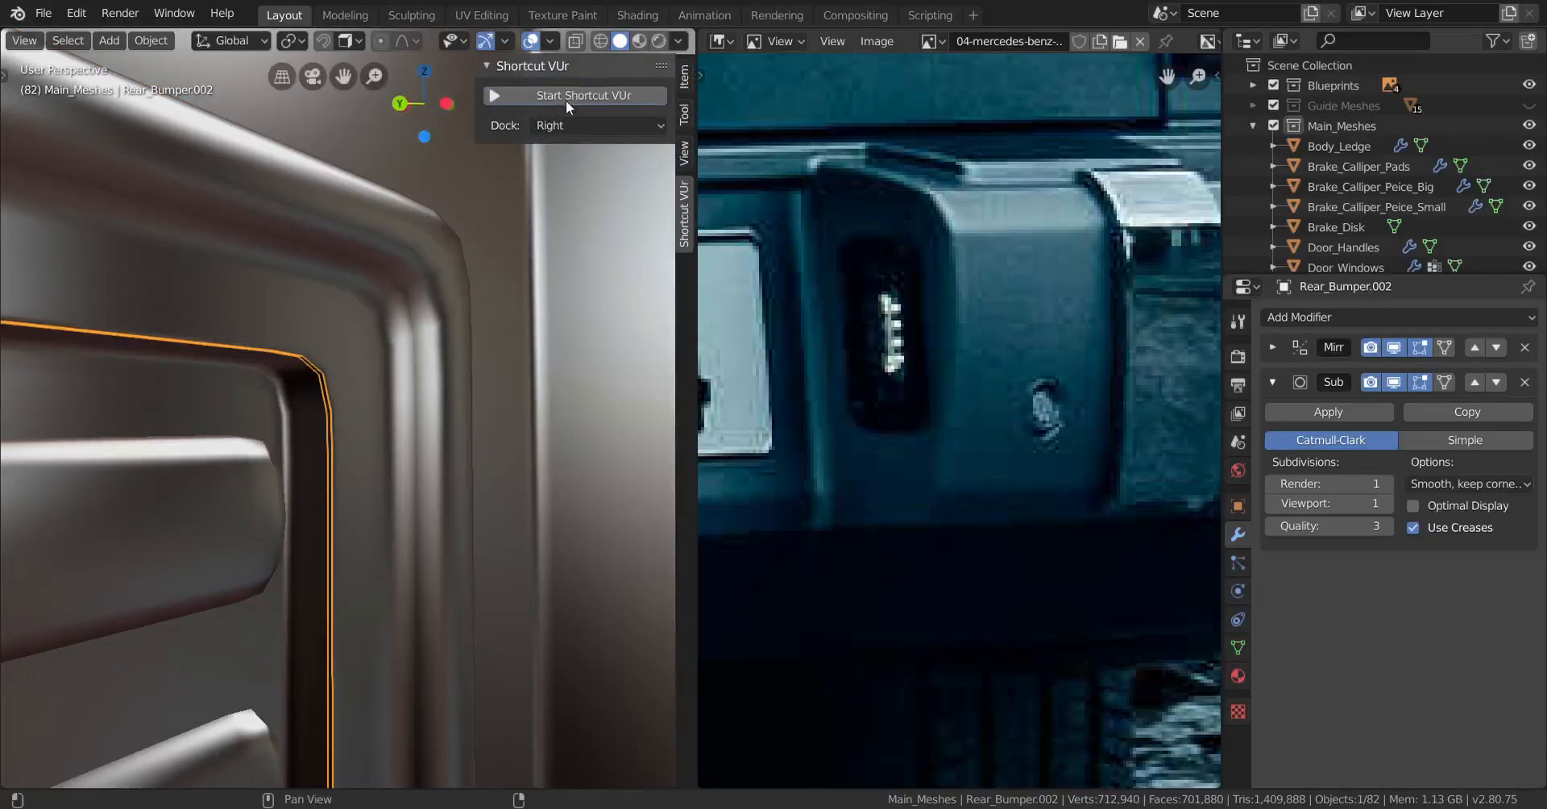
pyautogui.press('n')
pyautogui.moveTo(363, 454); pyautogui.dragTo(418, 459, button='middle')
pyautogui.press('Tab')
pyautogui.press('a')
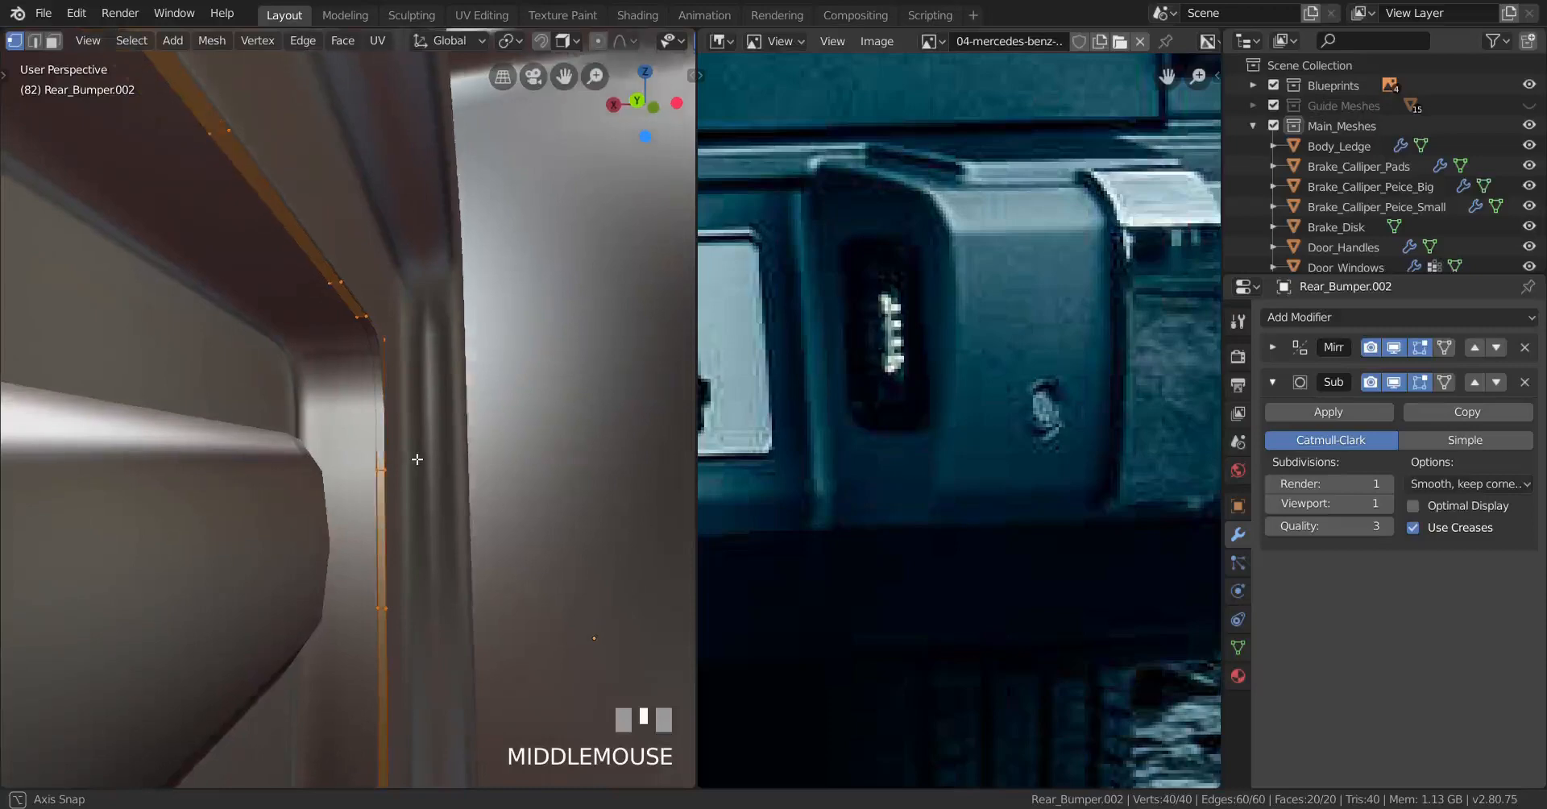
pyautogui.keyDown('alt'); pyautogui.rightClick(358, 351); pyautogui.keyUp('alt')
pyautogui.press('x')
pyautogui.click(487, 375)
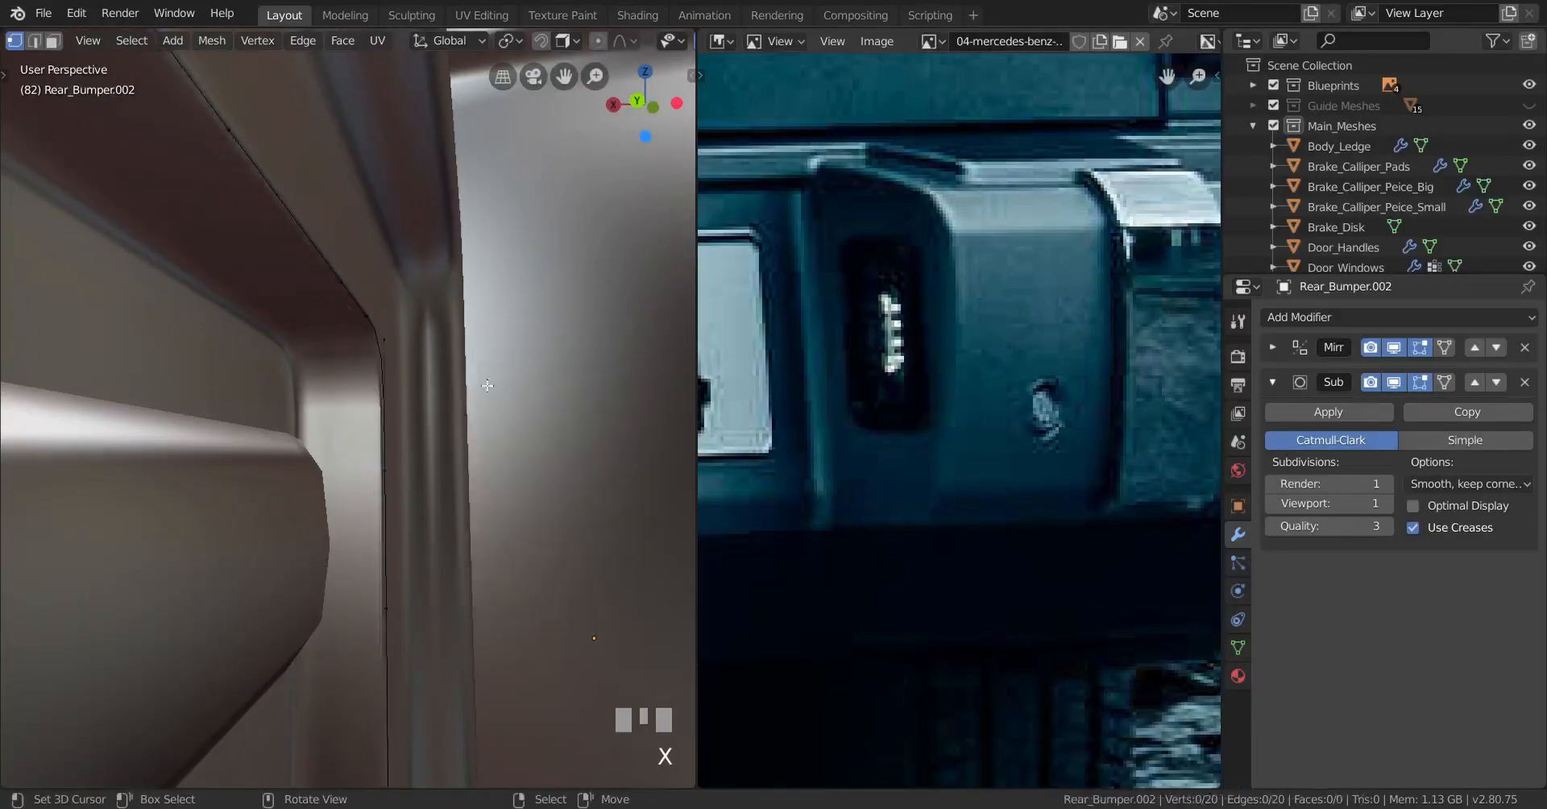
# Step: Fill the remaining loop with a face and inset it twice, the second time by about 0.0009
pyautogui.keyDown('alt'); pyautogui.rightClick(400, 384); pyautogui.keyUp('alt')
pyautogui.scroll(-2, 401, 384)
pyautogui.moveTo(400, 383); pyautogui.dragTo(411, 496, button='middle')
pyautogui.press('f')
pyautogui.scroll(2, 400, 503)
pyautogui.press('i')
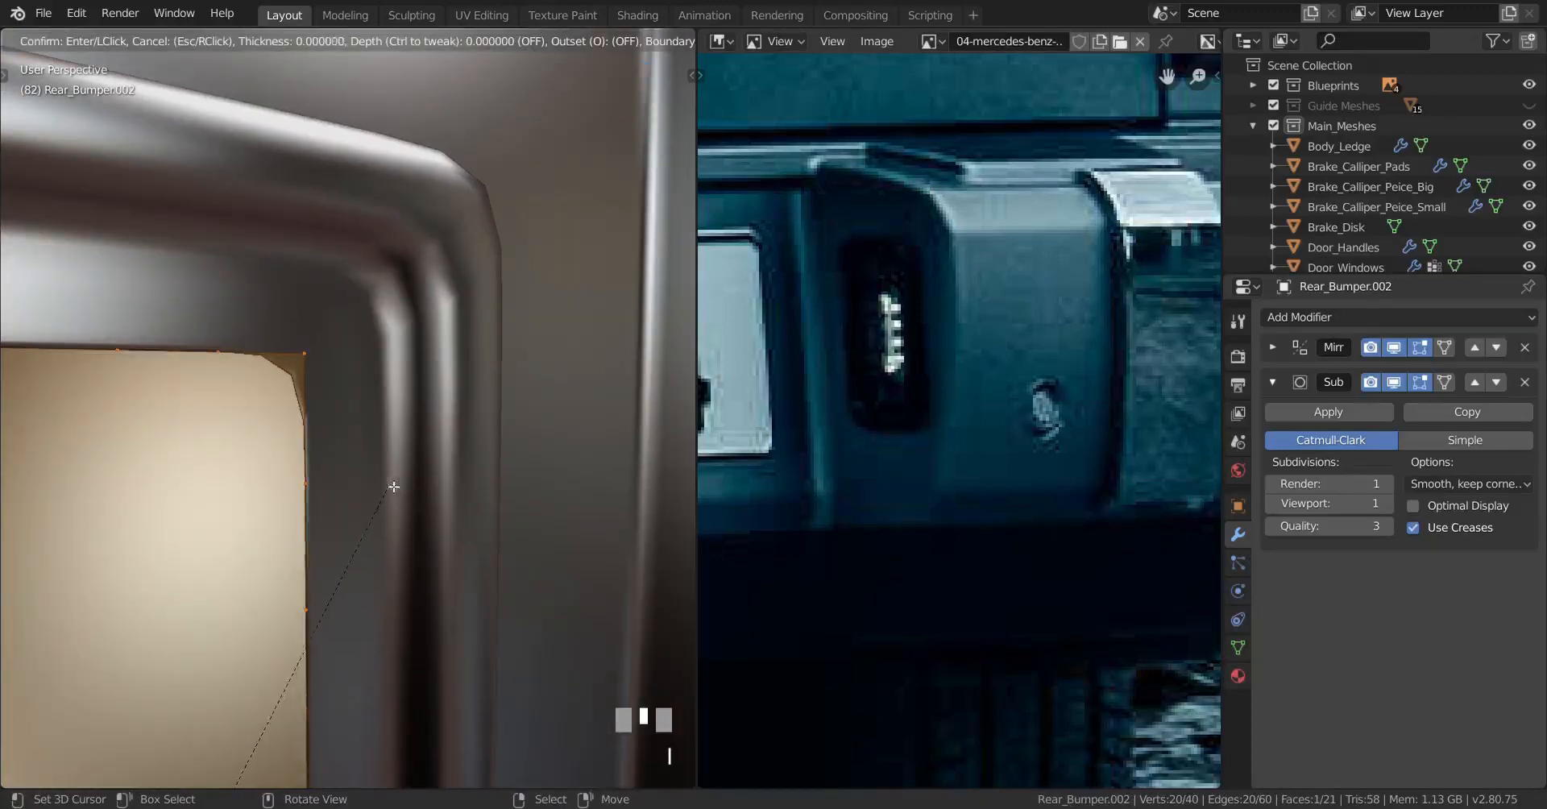
pyautogui.keyDown('shift'); pyautogui.click(439, 421); pyautogui.keyUp('shift')
pyautogui.press('i')
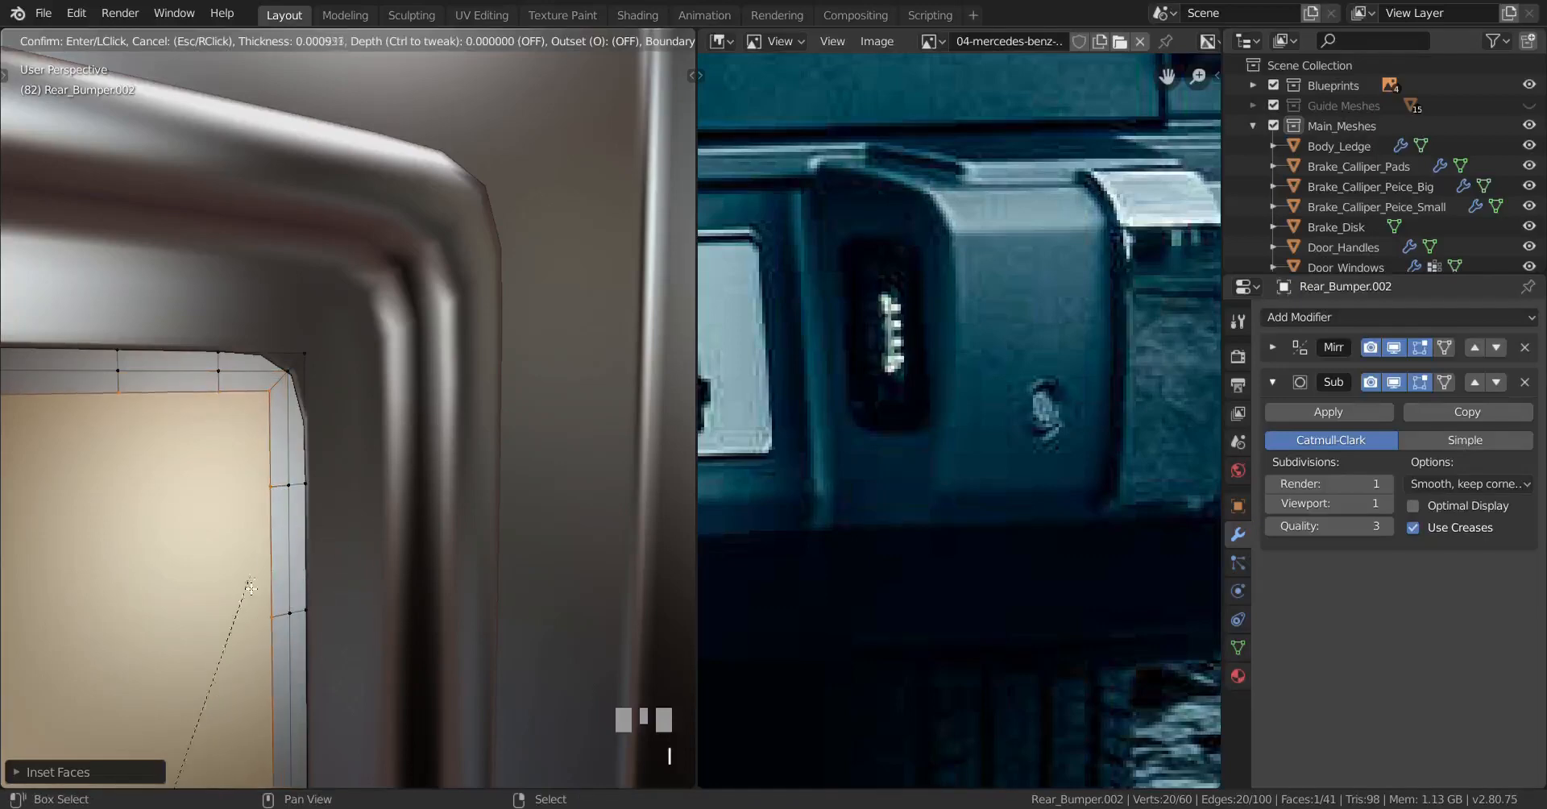
pyautogui.click(251, 588)
# Step: Select the whole filled cover and extrude it along X to give it thickness
pyautogui.press('a')
pyautogui.moveTo(387, 574); pyautogui.dragTo(483, 581, button='middle')
pyautogui.scroll(2, 460, 570)
pyautogui.press('e')
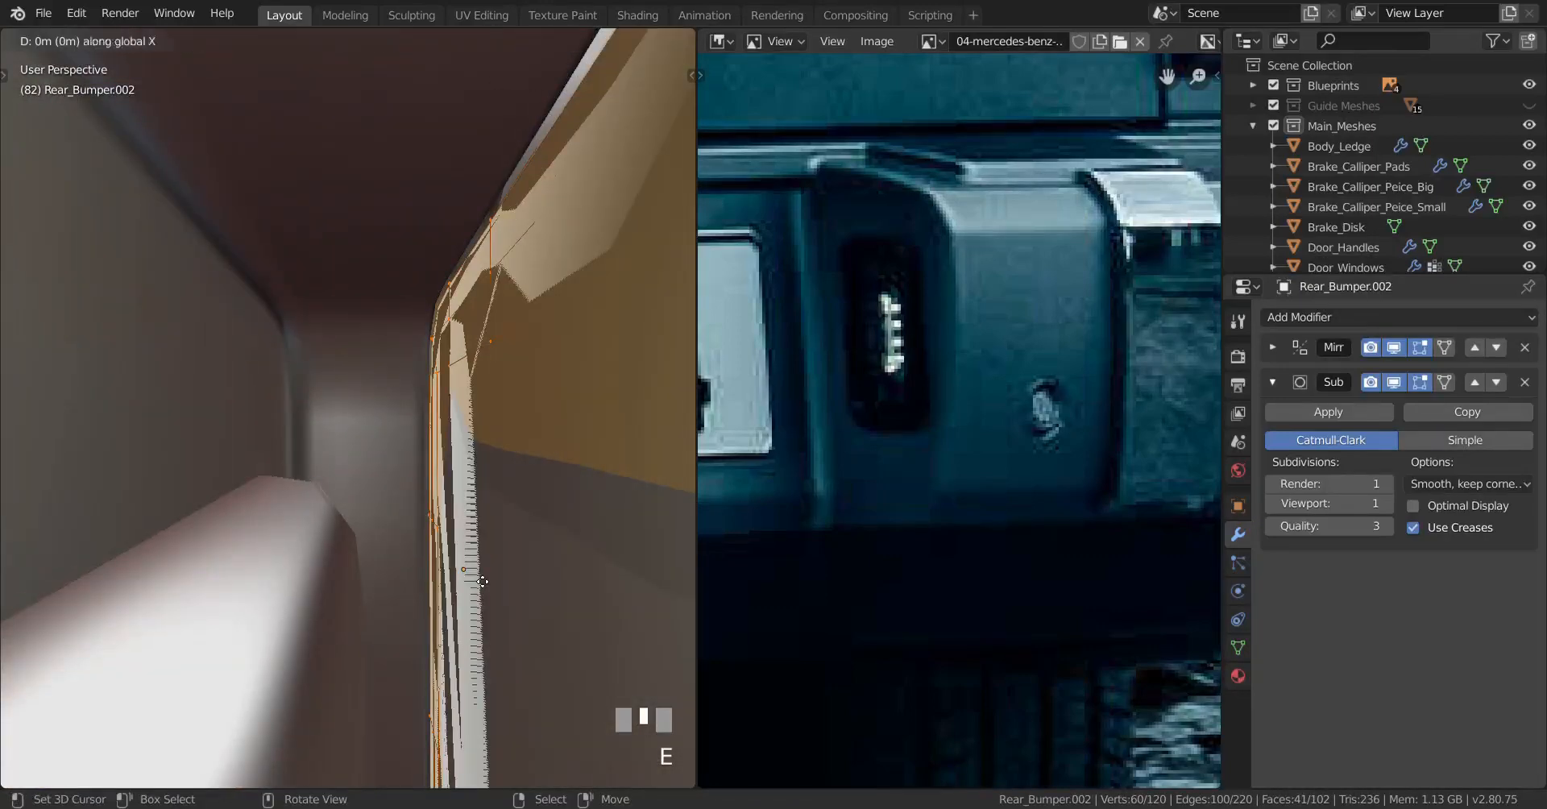
pyautogui.click(249, 564)
# Step: Examine the extruded cover's mesh in wireframe from the side and return to solid shading
pyautogui.scroll(-4, 257, 562)
pyautogui.moveTo(352, 528)
pyautogui.mouseDown(button='middle')
pyautogui.moveTo(252, 563)
pyautogui.moveTo(366, 518)
pyautogui.moveTo(269, 524)
pyautogui.moveTo(363, 507)
pyautogui.moveTo(278, 524)
pyautogui.moveTo(307, 539)
pyautogui.moveTo(293, 542)
pyautogui.moveTo(334, 542)
pyautogui.moveTo(359, 511)
pyautogui.mouseUp(button='middle')
pyautogui.press('a')
pyautogui.press('z')
pyautogui.scroll(1, 334, 542)
pyautogui.scroll(3, 359, 518)
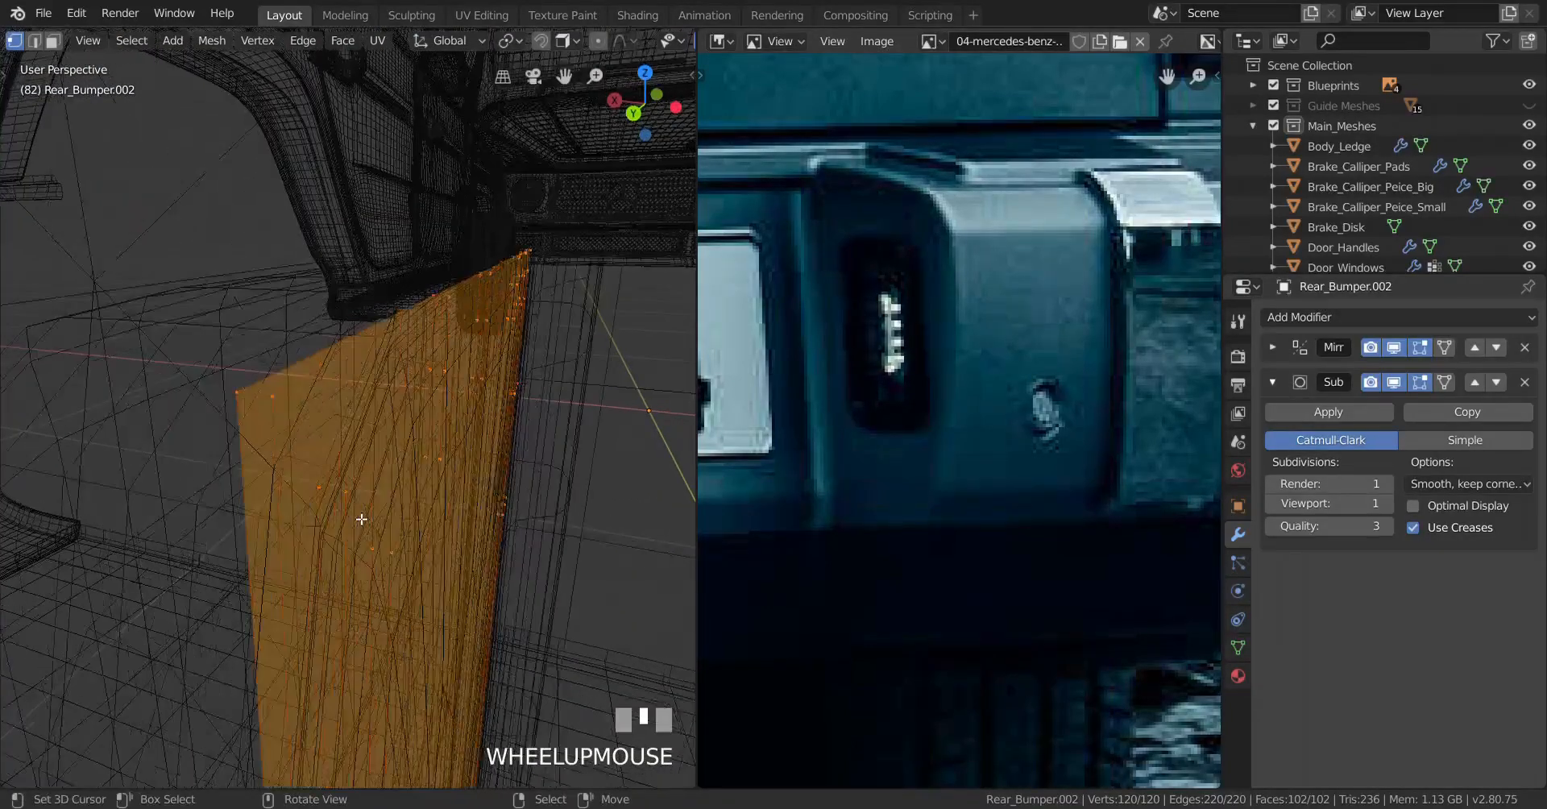
pyautogui.scroll(-1, 278, 458)
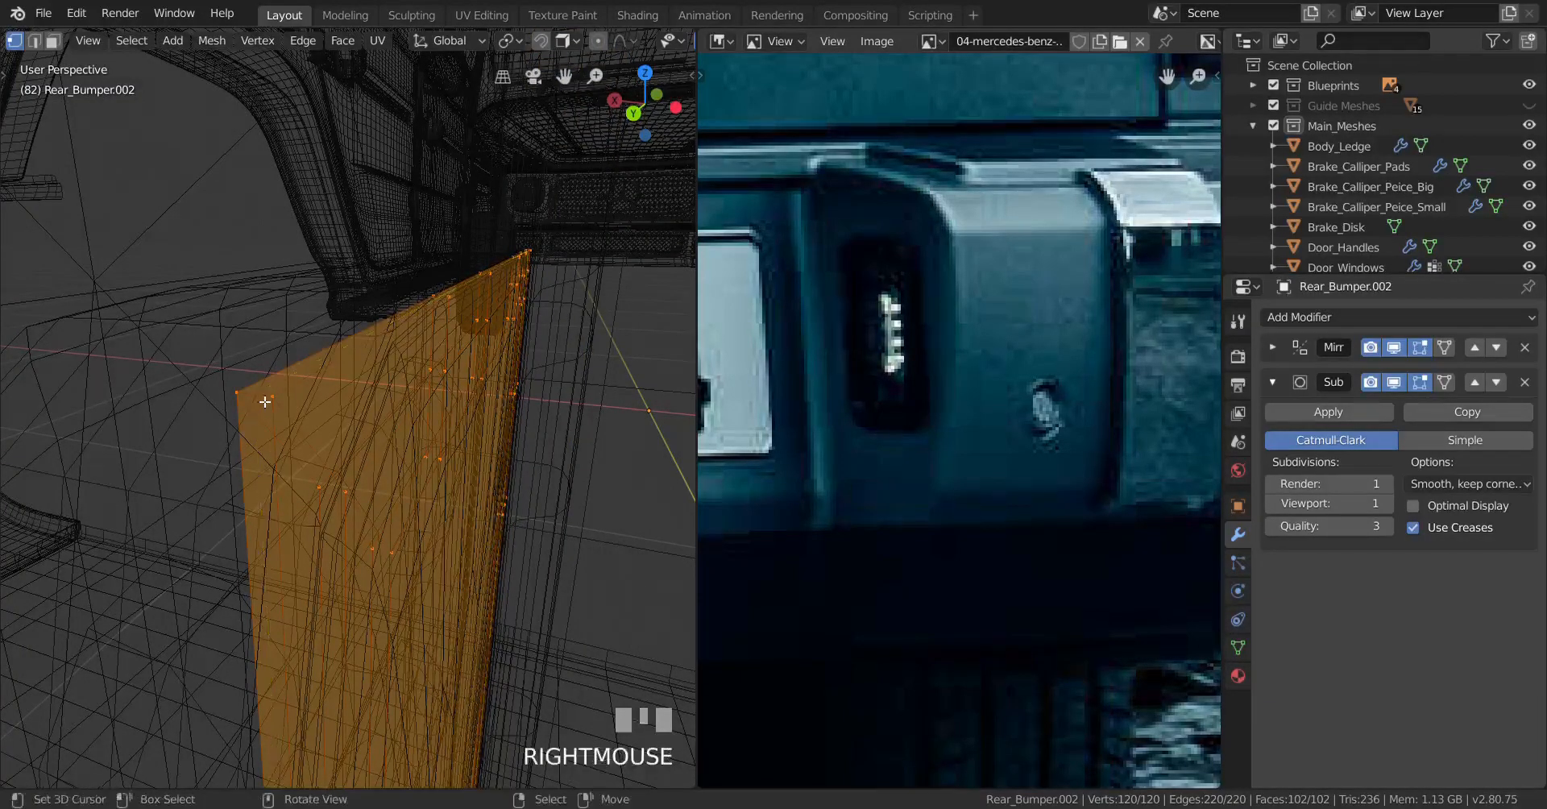
pyautogui.press('z')
pyautogui.rightClick(419, 524)
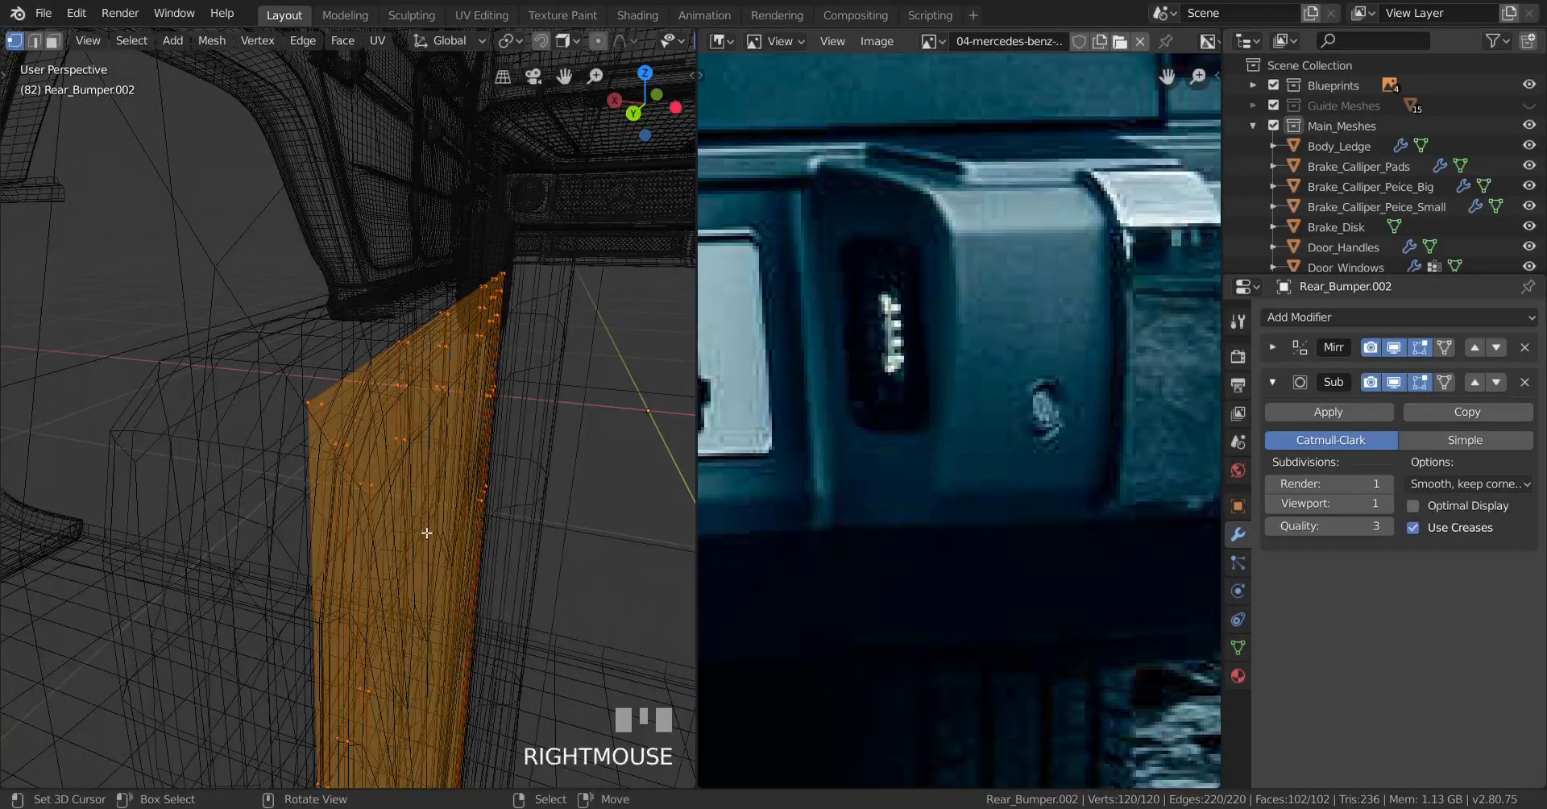
pyautogui.moveTo(322, 511); pyautogui.dragTo(553, 506, button='middle')
pyautogui.press('z')
pyautogui.moveTo(460, 516)
pyautogui.mouseDown(button='middle')
pyautogui.moveTo(398, 522)
pyautogui.moveTo(472, 476)
pyautogui.moveTo(399, 476)
pyautogui.moveTo(453, 473)
pyautogui.moveTo(453, 572)
pyautogui.moveTo(392, 568)
pyautogui.moveTo(502, 559)
pyautogui.mouseUp(button='middle')
# Step: Apply smooth shading to the recess cover in Object Mode and deselect everything
pyautogui.press('Tab')
pyautogui.scroll(-4, 359, 532)
pyautogui.scroll(3, 448, 469)
pyautogui.keyDown('shift'); pyautogui.moveTo(449, 469); pyautogui.dragTo(416, 473, button='middle'); pyautogui.keyUp('shift')
pyautogui.click(151, 41)
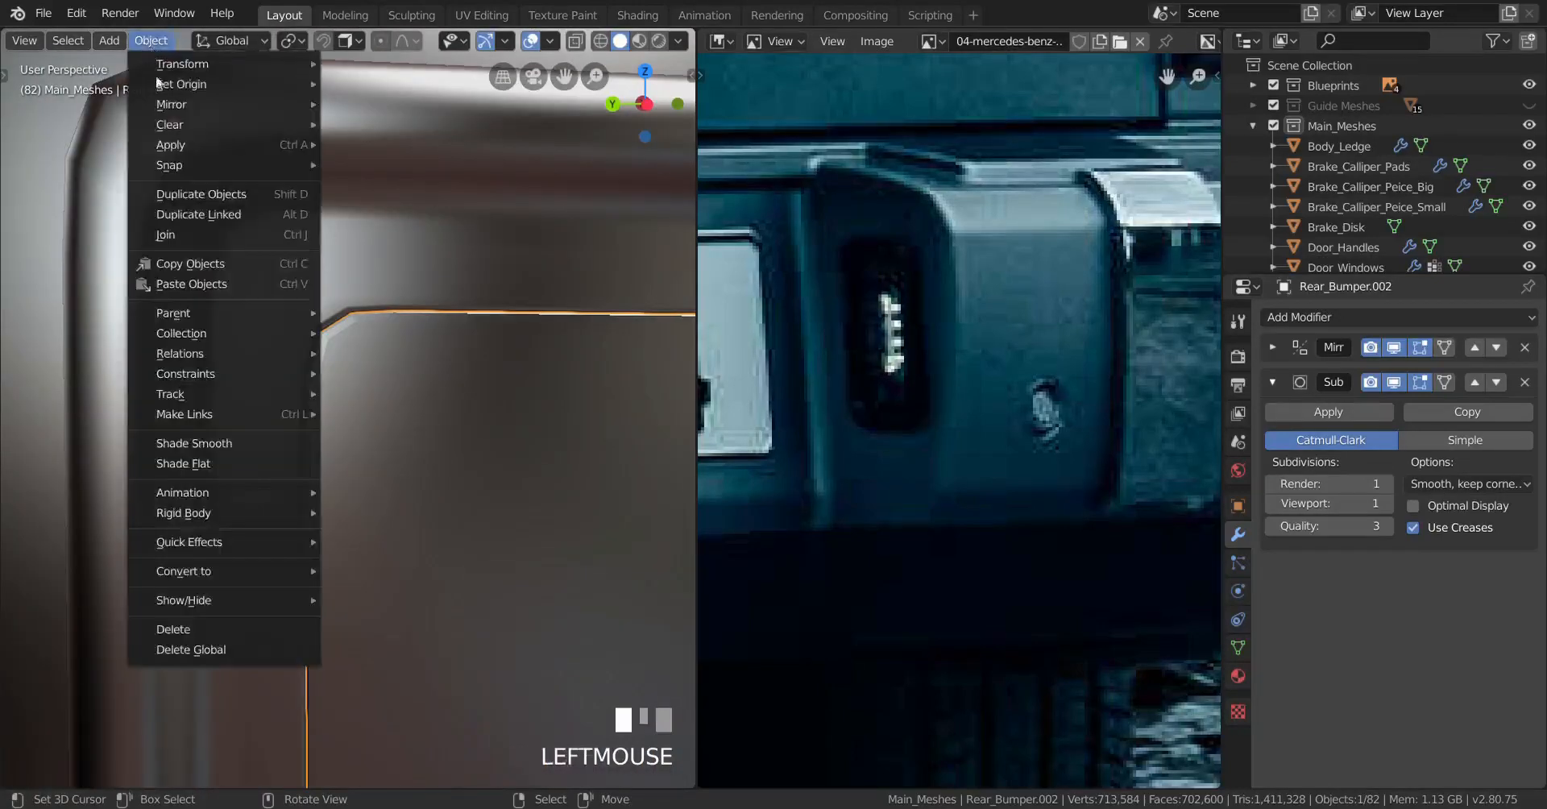
pyautogui.click(216, 447)
pyautogui.scroll(-3, 306, 521)
pyautogui.hotkey('alt', 'a')
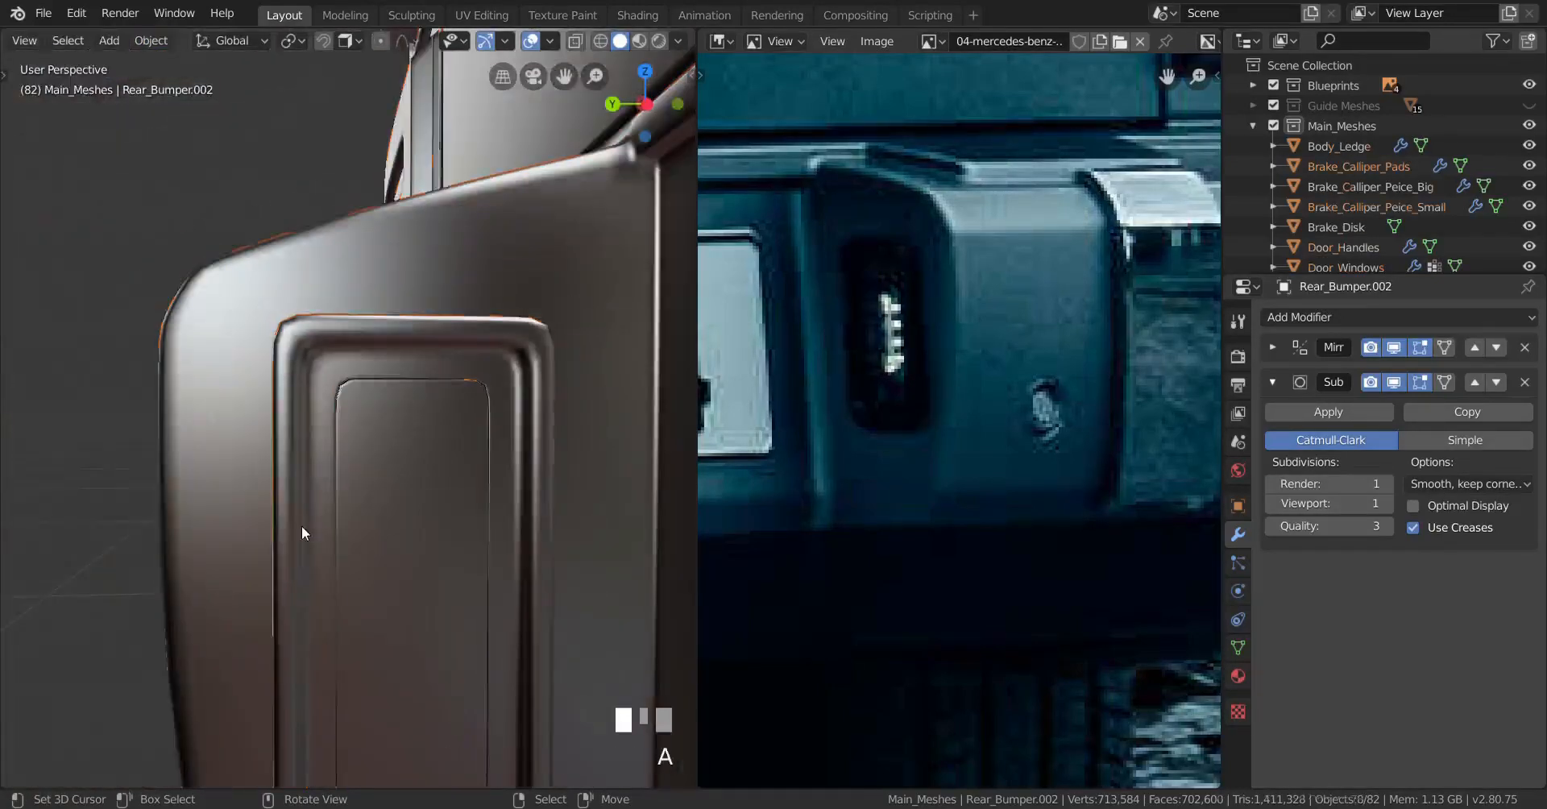
# Step: Select the lamp housing's open back edge loop in Edit Mode, fill it with a face and inset that face slightly
pyautogui.moveTo(301, 525); pyautogui.dragTo(75, 551, button='middle')
pyautogui.moveTo(442, 590); pyautogui.dragTo(104, 472, button='middle')
pyautogui.scroll(3, 298, 528)
pyautogui.moveTo(298, 527)
pyautogui.mouseDown(button='middle')
pyautogui.moveTo(399, 539)
pyautogui.moveTo(235, 506)
pyautogui.moveTo(351, 535)
pyautogui.moveTo(325, 535)
pyautogui.mouseUp(button='middle')
pyautogui.rightClick(287, 476)
pyautogui.press('Tab')
pyautogui.keyDown('alt'); pyautogui.rightClick(247, 492); pyautogui.keyUp('alt')
pyautogui.scroll(2, 351, 536)
pyautogui.press('f')
pyautogui.press('i')
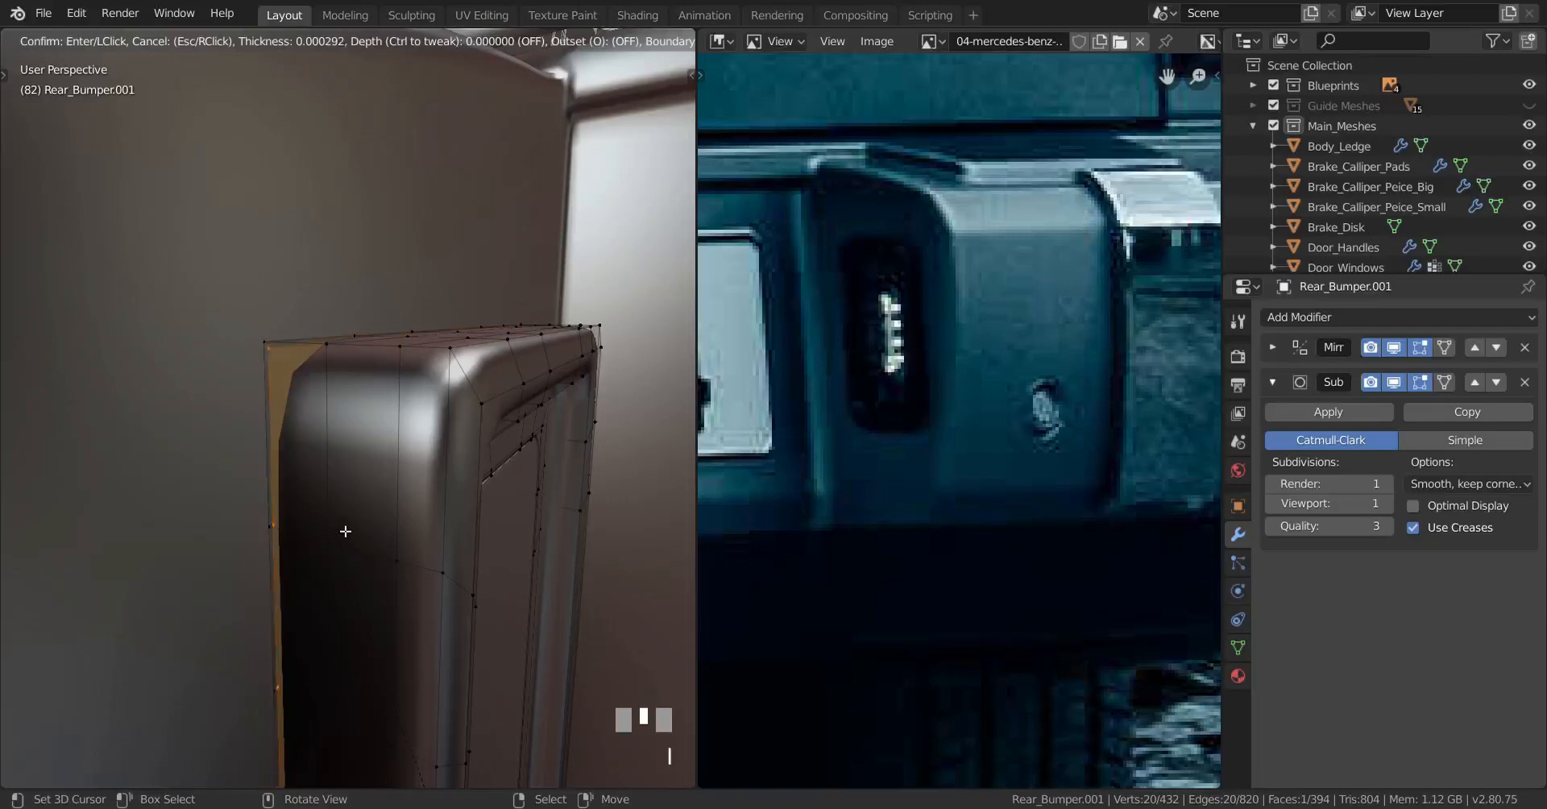
pyautogui.keyDown('shift'); pyautogui.click(370, 580); pyautogui.keyUp('shift')
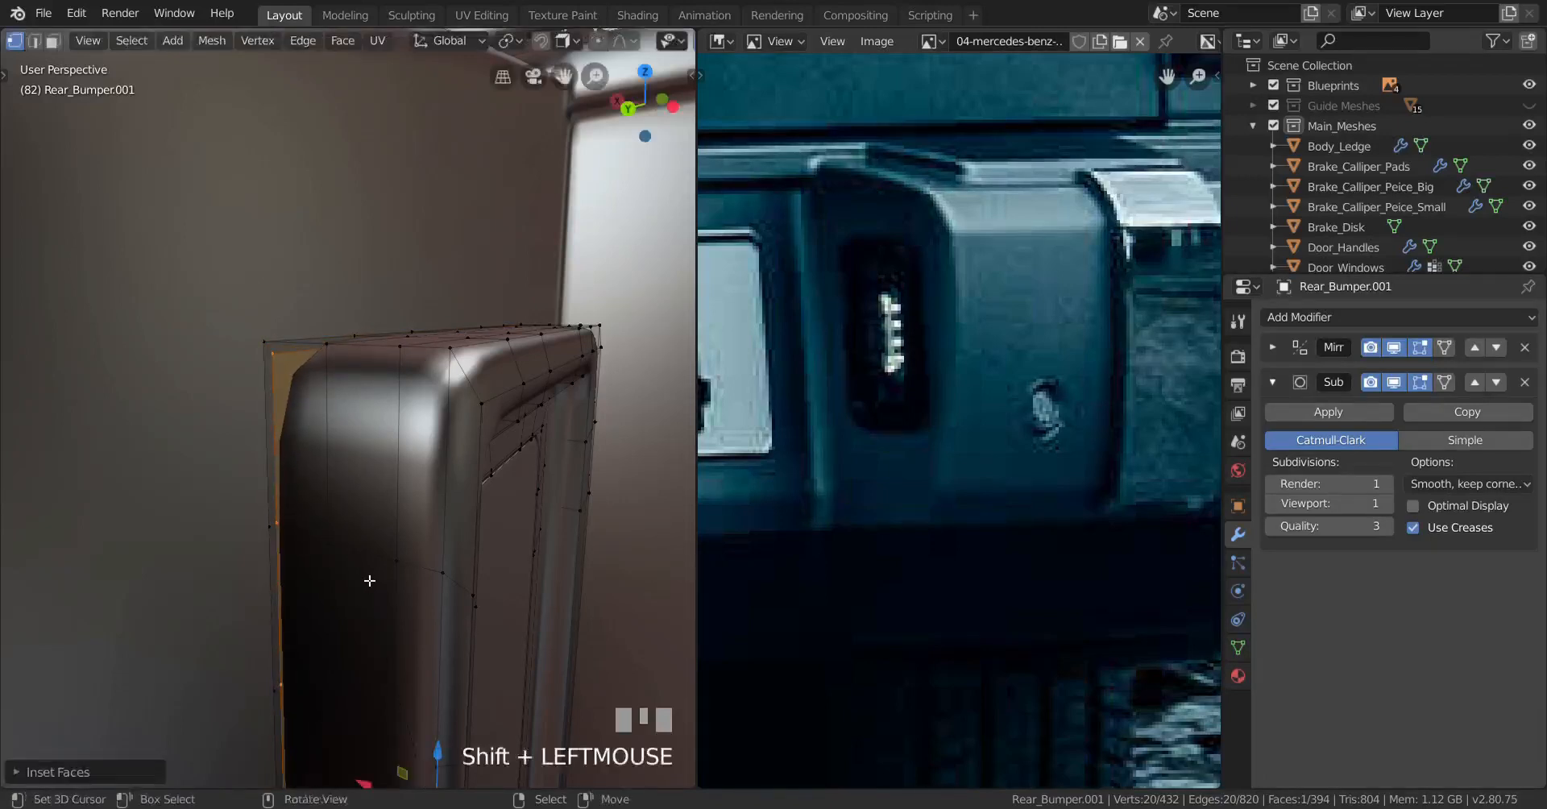
# Step: Inset the housing's back face again by about 0.0009 and delete the innermost face
pyautogui.press('u')
pyautogui.press('Escape')
pyautogui.press('i')
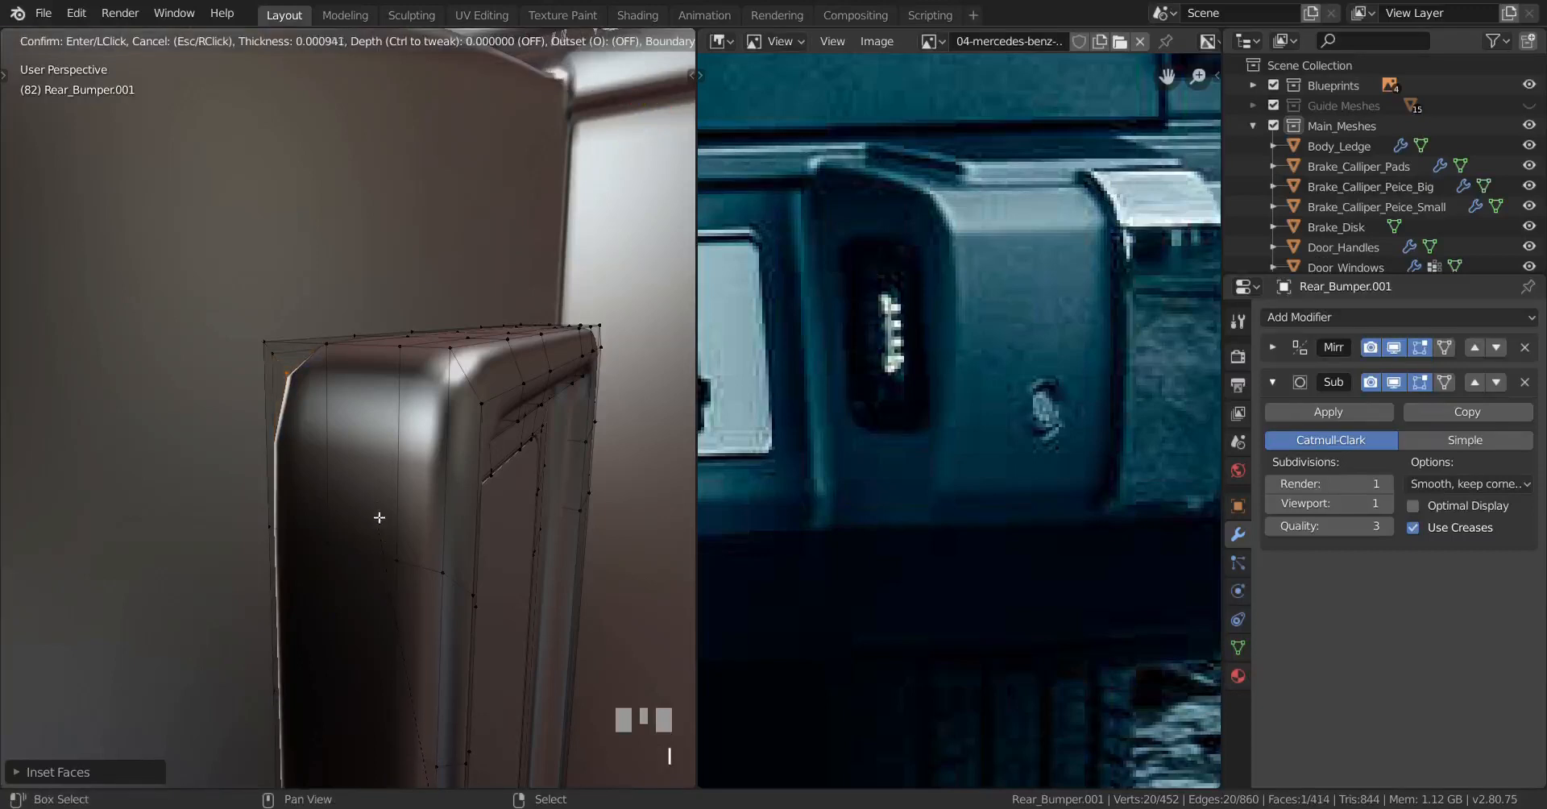
pyautogui.keyDown('shift'); pyautogui.click(399, 522); pyautogui.keyUp('shift')
pyautogui.press('x')
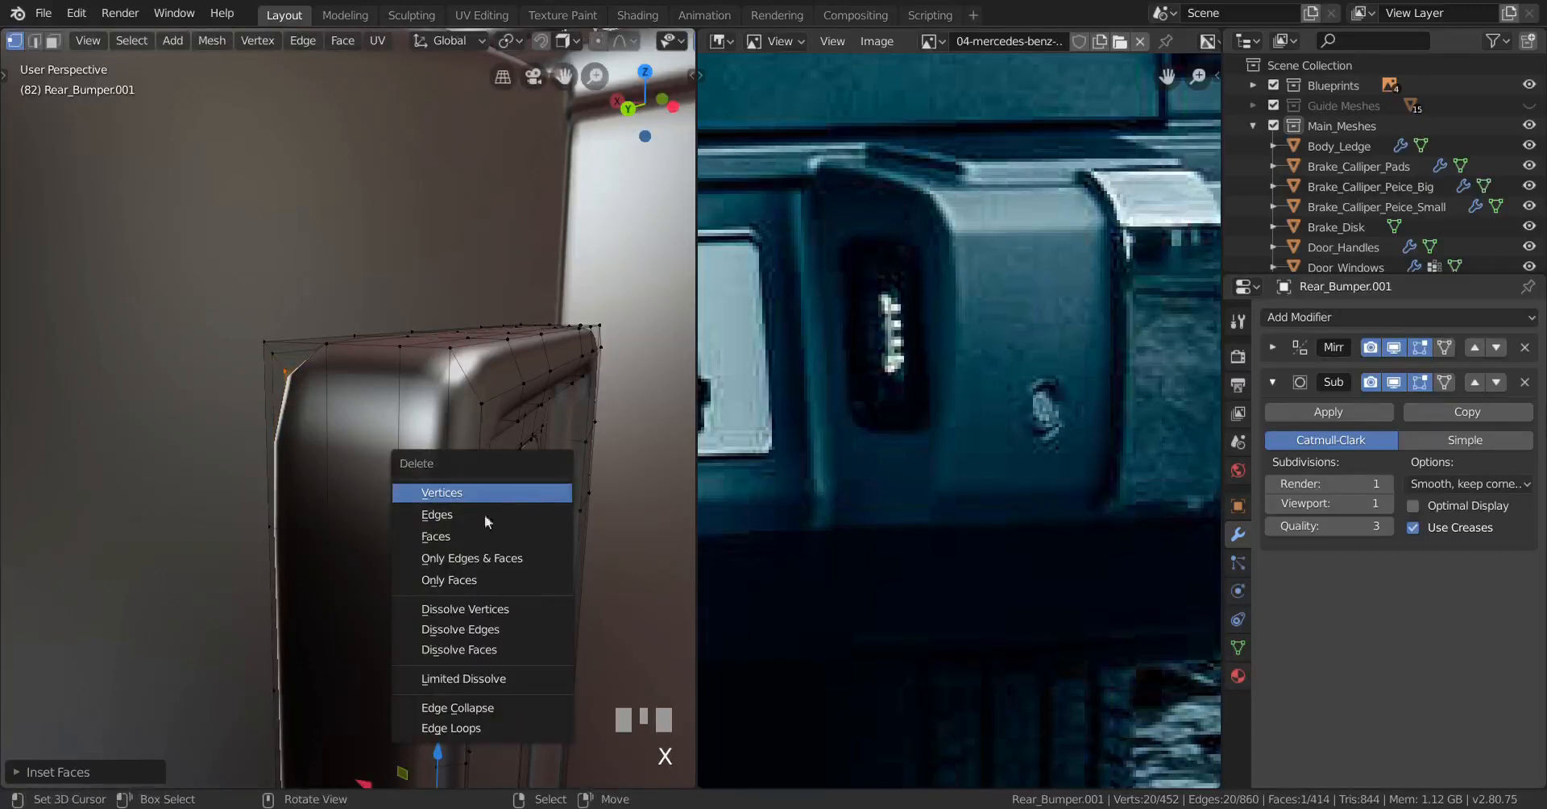
pyautogui.click(456, 549)
pyautogui.hotkey('ctrl', 'z')
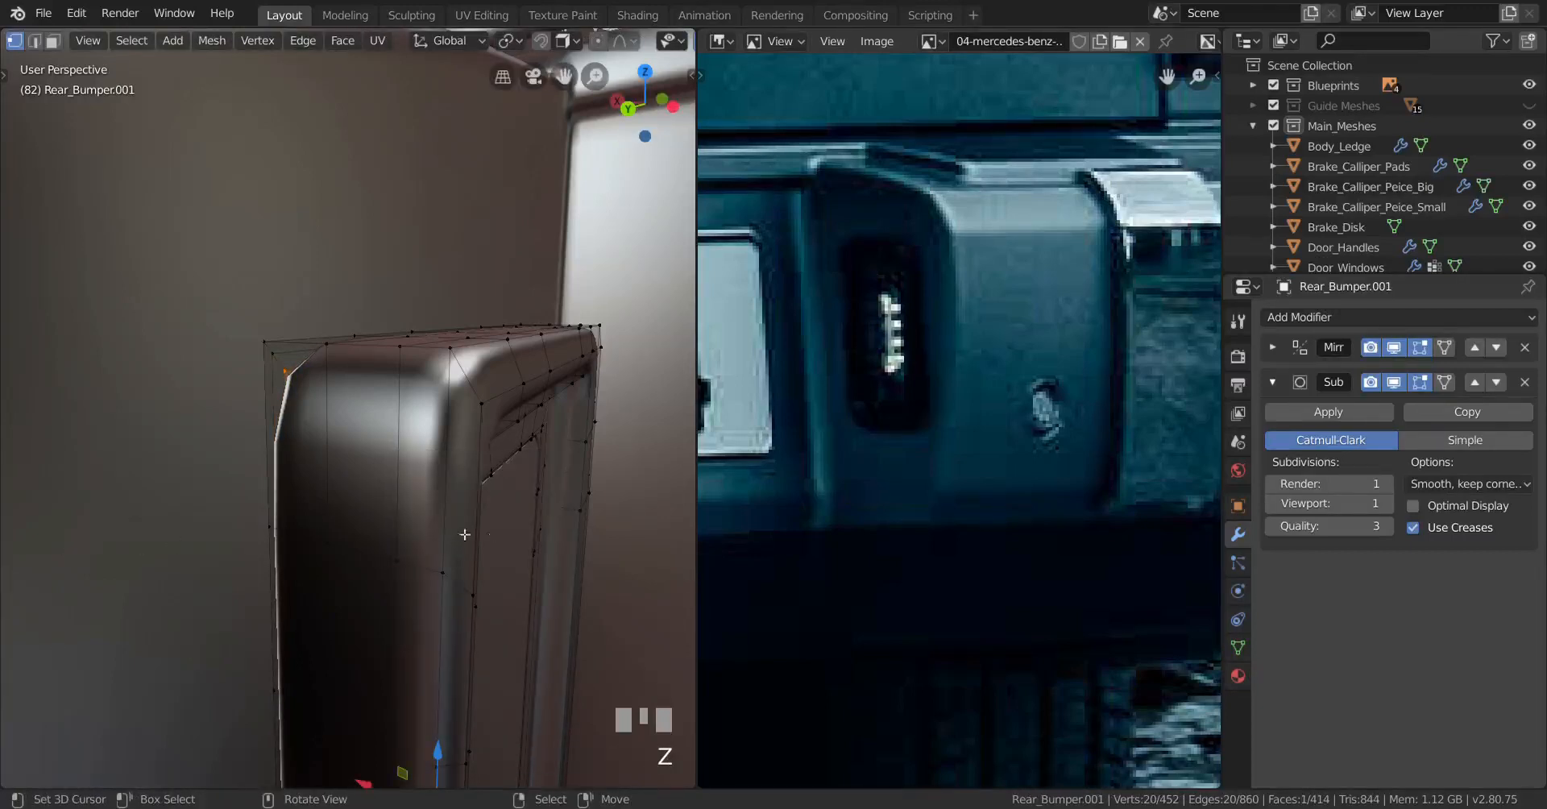
pyautogui.press('z')
pyautogui.press('x')
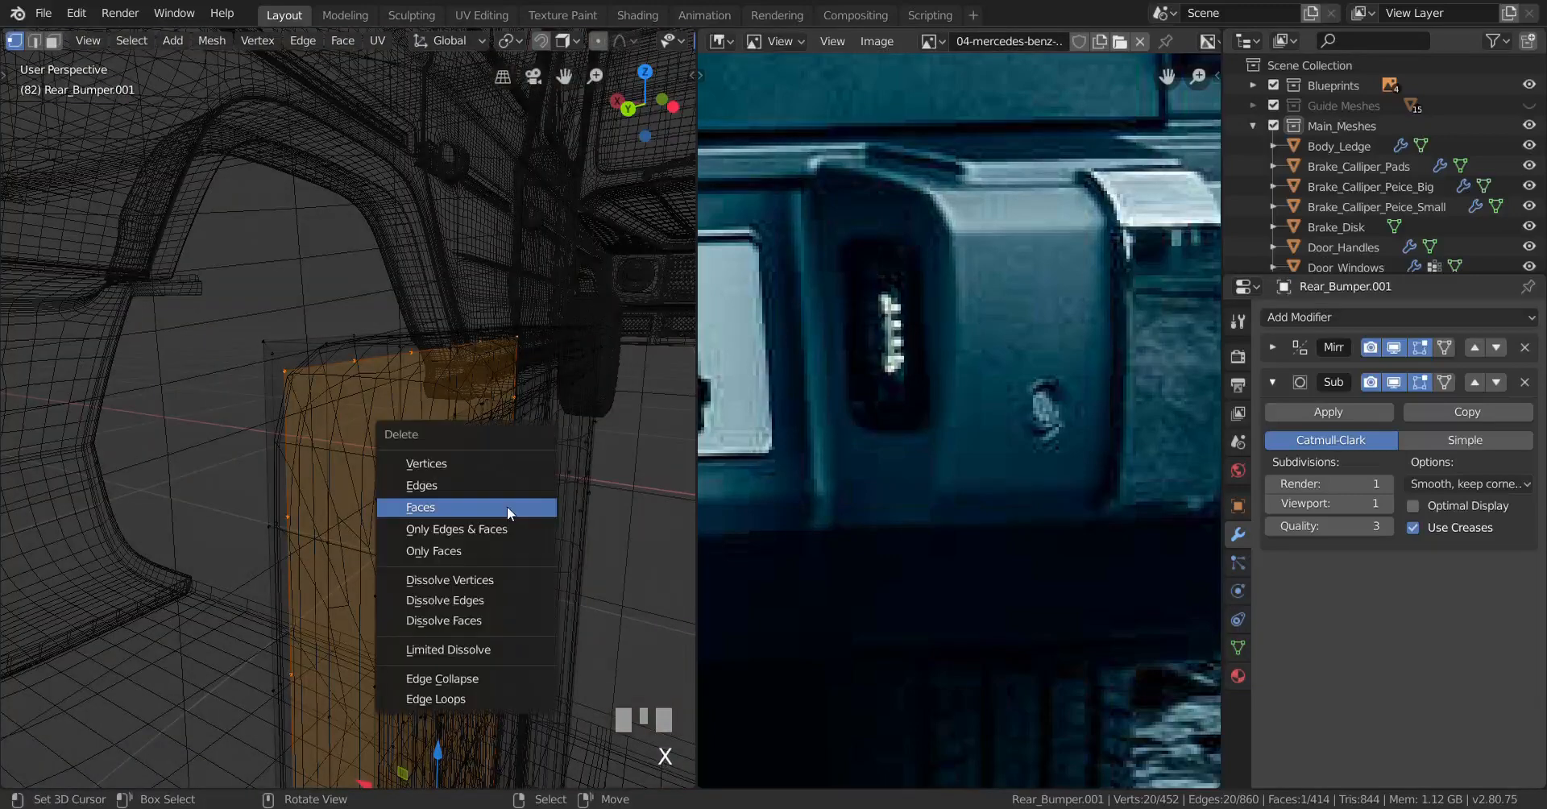
pyautogui.click(514, 513)
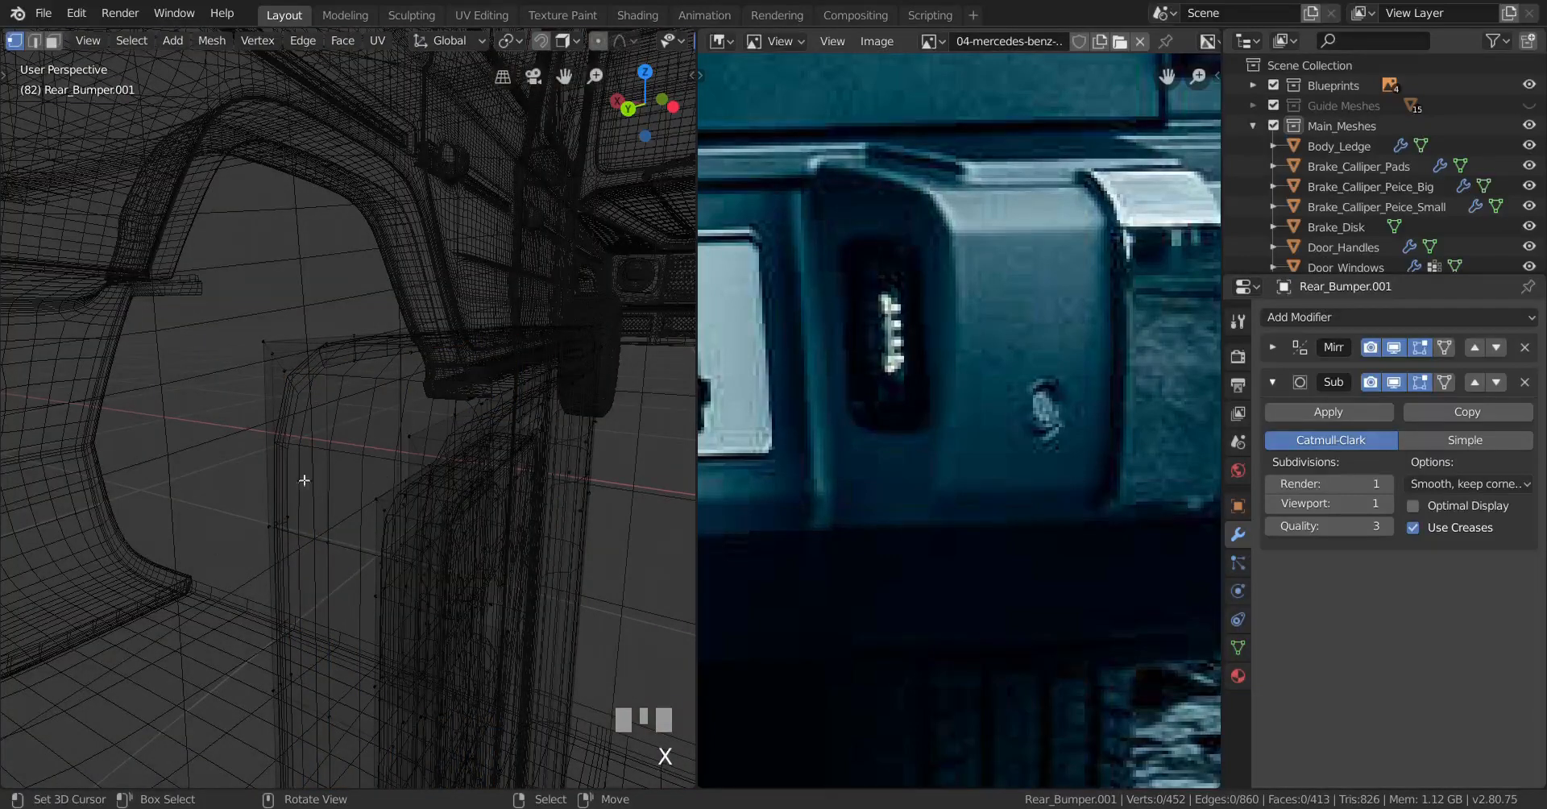
# Step: Add two supporting edge loops around the housing's side wall near its back edge and return to Object Mode with nothing selected
pyautogui.press('z')
pyautogui.moveTo(310, 479); pyautogui.dragTo(362, 485, button='middle')
pyautogui.scroll(4, 363, 477)
pyautogui.hotkey('ctrl', 'r')
pyautogui.click(414, 392)
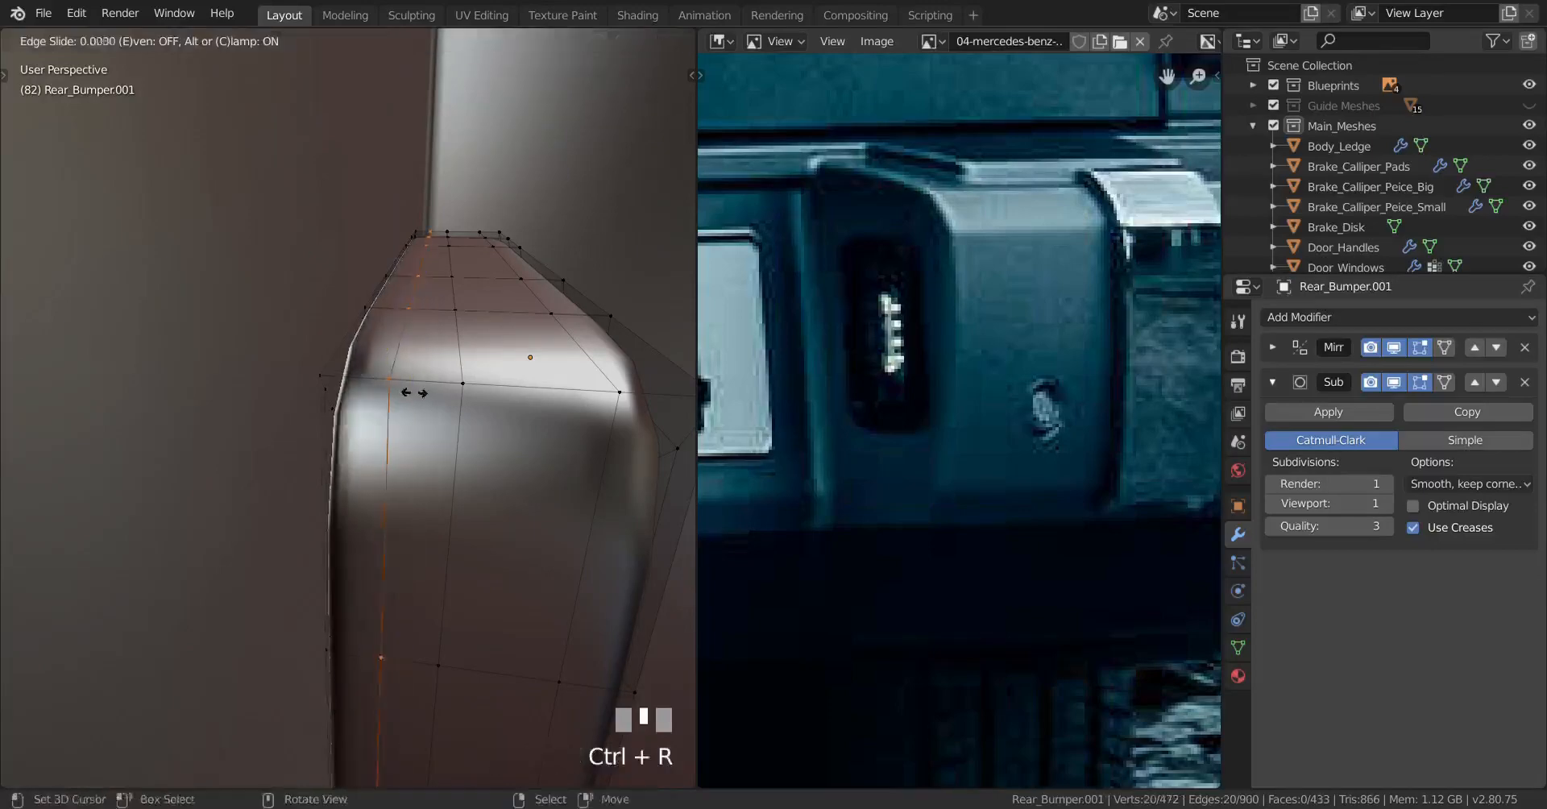
pyautogui.moveTo(414, 393); pyautogui.dragTo(317, 405)
pyautogui.keyDown('shift'); pyautogui.click(315, 399); pyautogui.keyUp('shift')
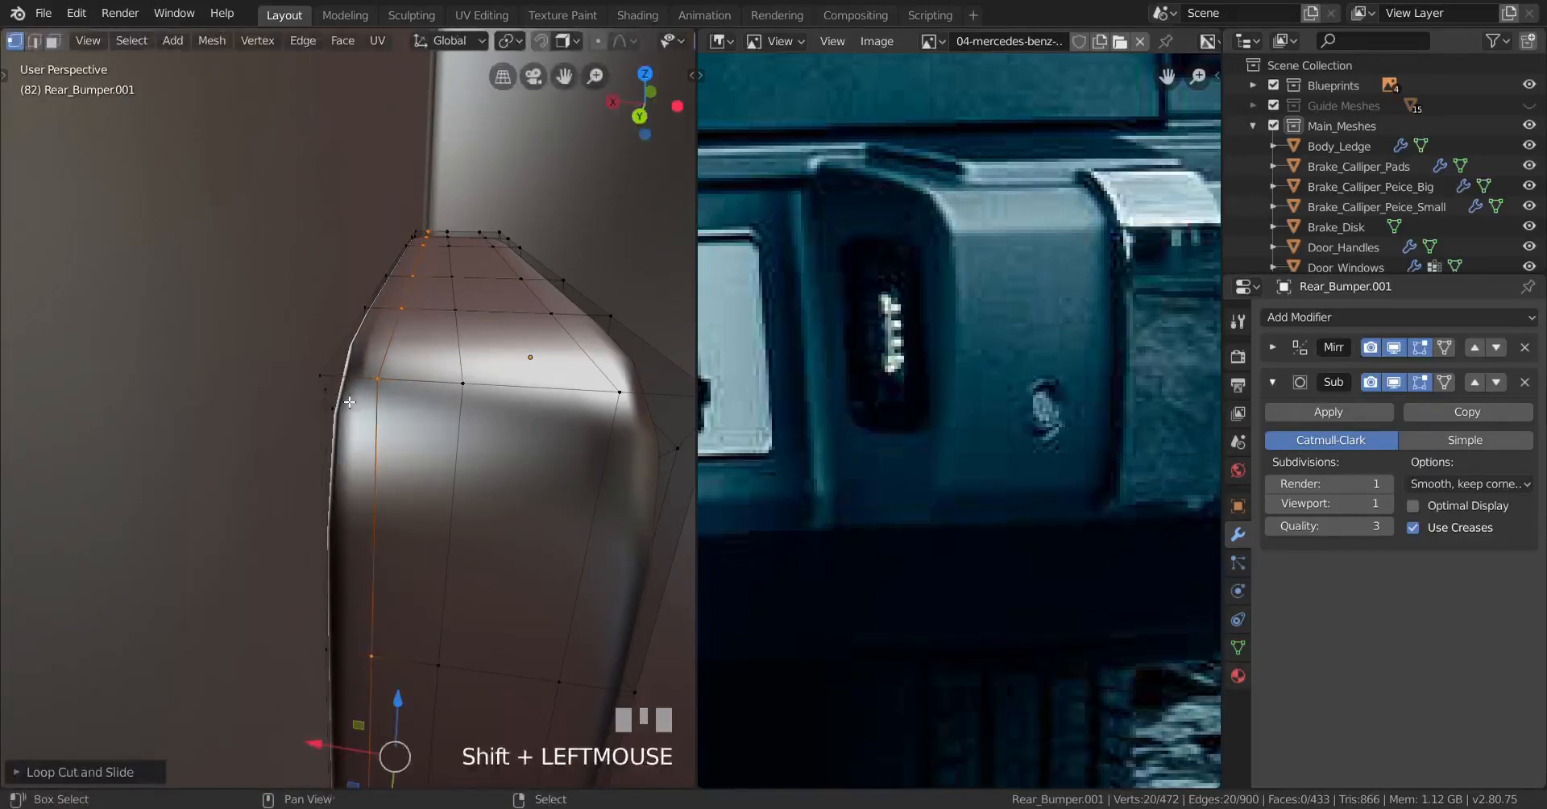
pyautogui.hotkey('ctrl', 'r')
pyautogui.click(362, 385)
pyautogui.rightClick(361, 383)
pyautogui.press('Tab')
pyautogui.scroll(-2, 409, 437)
pyautogui.moveTo(360, 382); pyautogui.dragTo(330, 412, button='middle')
pyautogui.scroll(-2, 409, 438)
pyautogui.hotkey('alt', 'a')
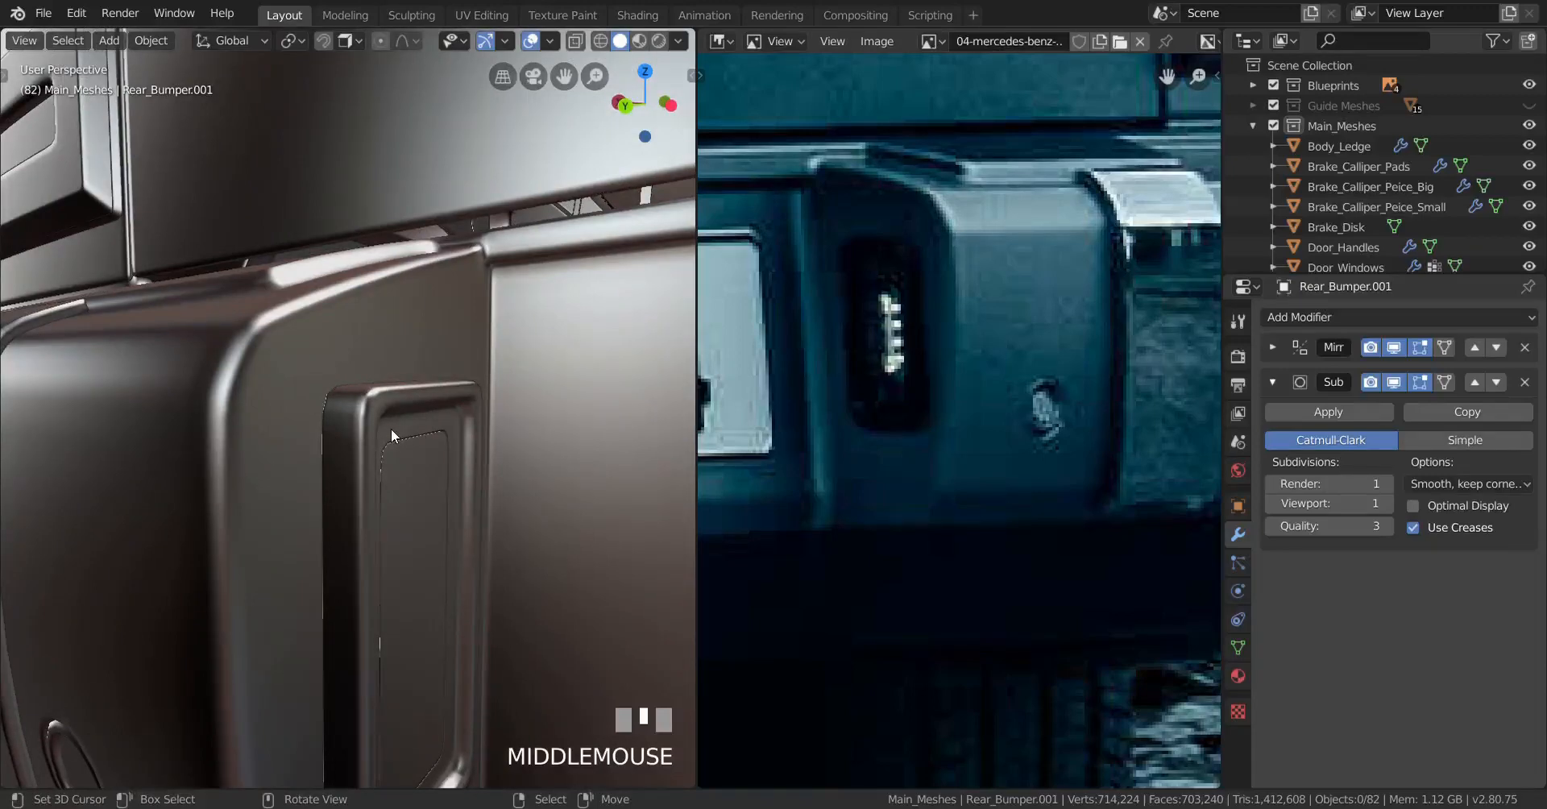
# Step: Examine the lamp housing on the bumper end and the vehicle's whole rear from several angles
pyautogui.scroll(-4, 390, 428)
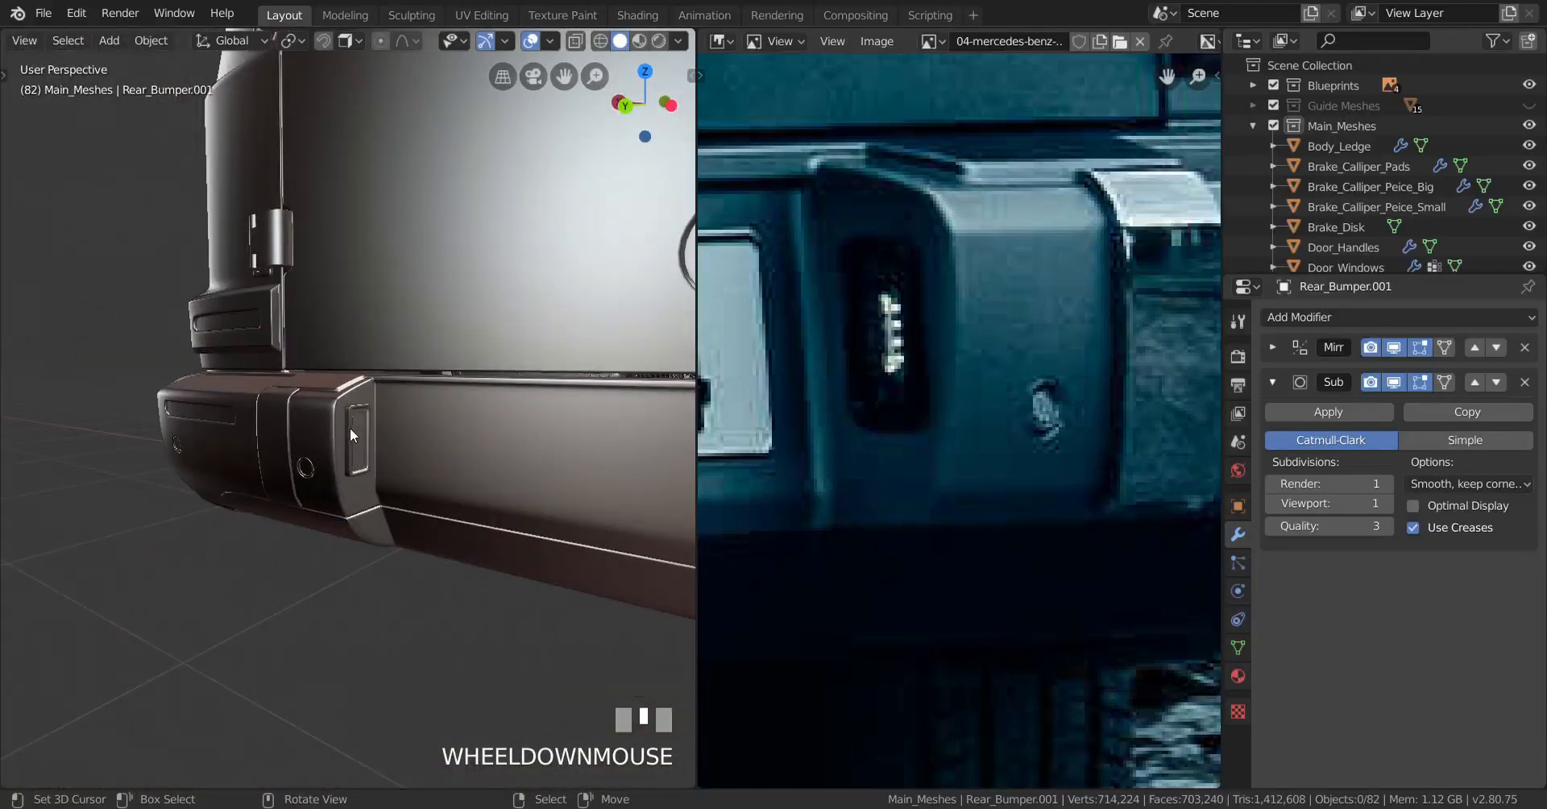
pyautogui.scroll(-1, 339, 433)
pyautogui.moveTo(326, 438)
pyautogui.mouseDown(button='middle')
pyautogui.moveTo(479, 469)
pyautogui.moveTo(145, 462)
pyautogui.moveTo(332, 449)
pyautogui.mouseUp(button='middle')
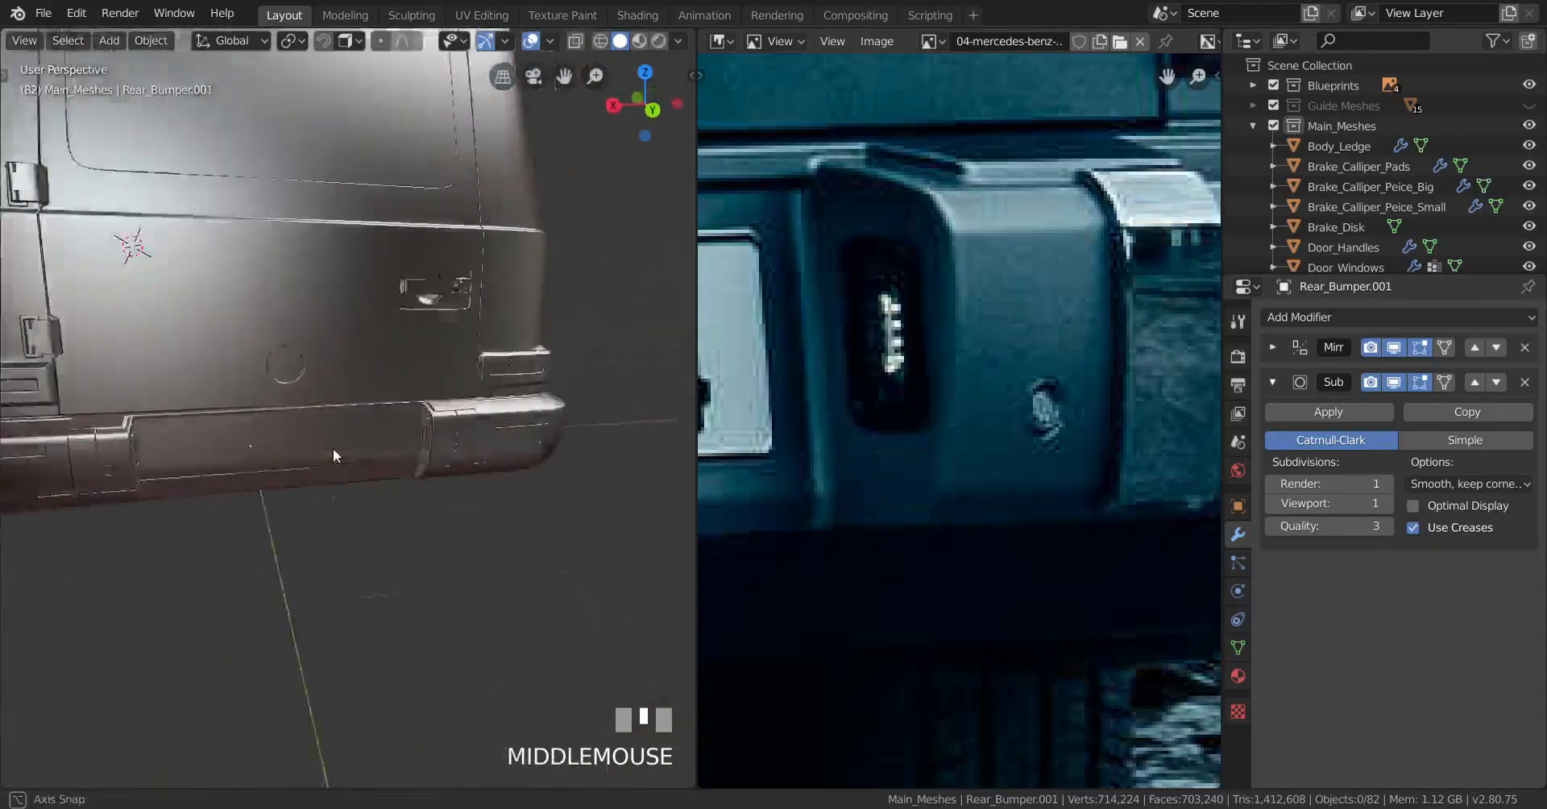
pyautogui.scroll(2, 423, 474)
pyautogui.keyDown('shift'); pyautogui.moveTo(424, 478); pyautogui.dragTo(371, 376, button='middle'); pyautogui.keyUp('shift')
pyautogui.scroll(-2, 314, 476)
pyautogui.scroll(-3, 292, 471)
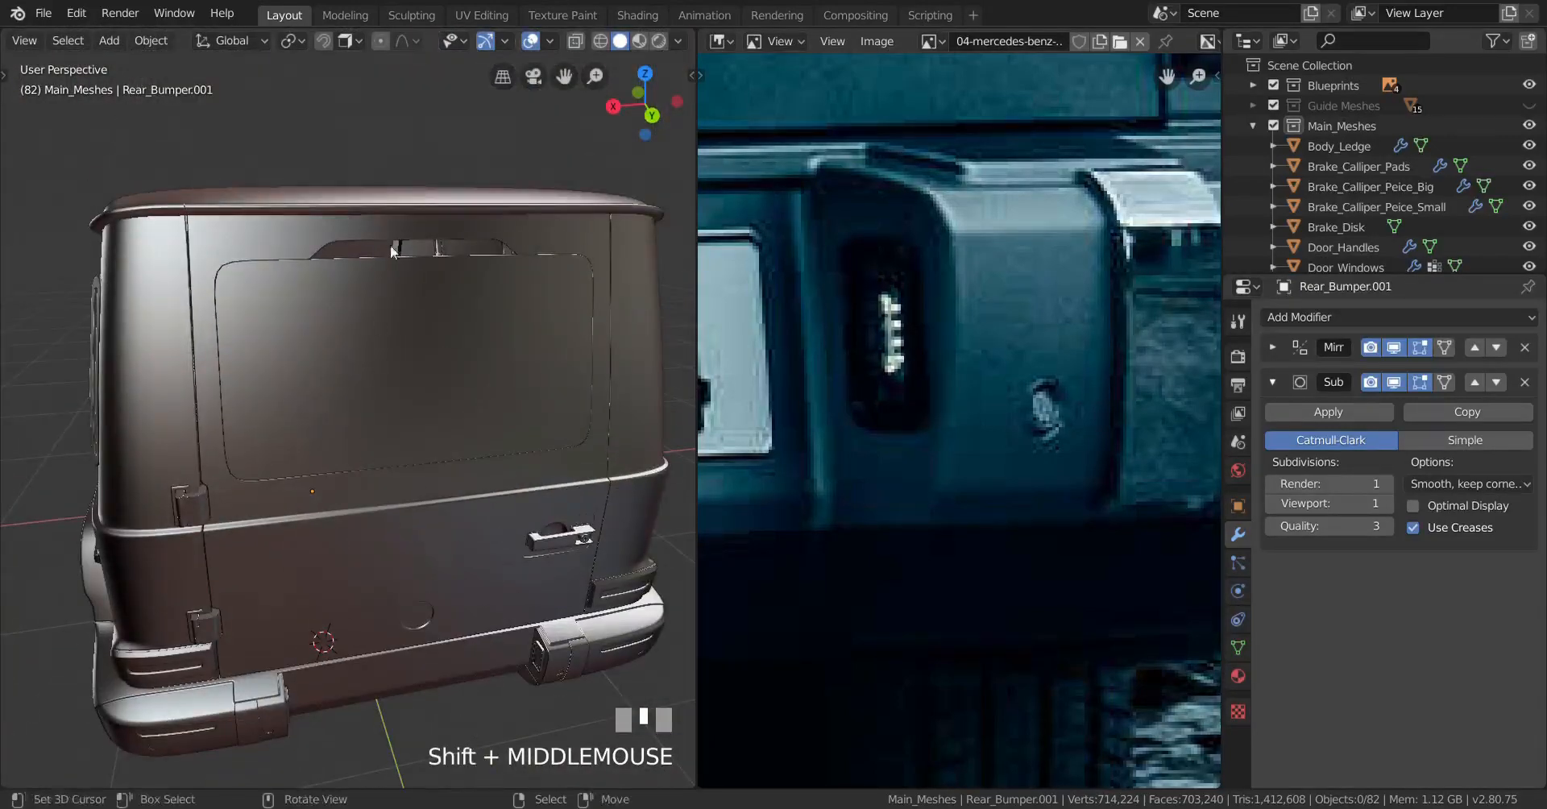
pyautogui.moveTo(274, 603); pyautogui.dragTo(316, 466, button='middle')
pyautogui.scroll(2, 250, 560)
pyautogui.keyDown('shift'); pyautogui.moveTo(250, 560); pyautogui.dragTo(472, 380, button='middle'); pyautogui.keyUp('shift')
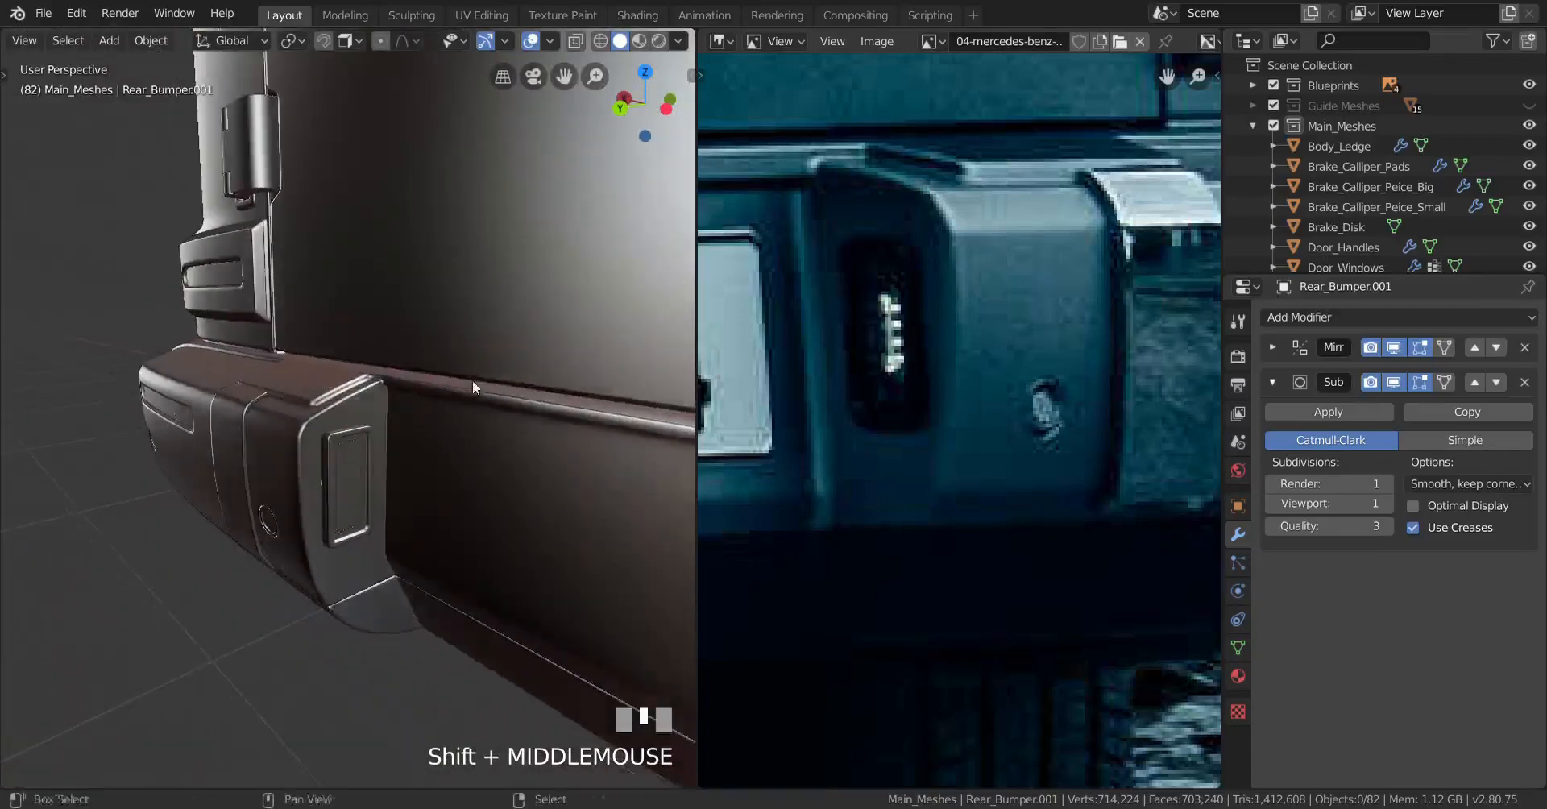
# Step: Select the lamp housing and rename the object Rear_Number_Plate_Light
pyautogui.scroll(2, 415, 430)
pyautogui.scroll(2, 414, 430)
pyautogui.keyDown('shift'); pyautogui.moveTo(414, 430); pyautogui.dragTo(172, 392, button='middle'); pyautogui.keyUp('shift')
pyautogui.rightClick(350, 496)
pyautogui.rightClick(173, 390)
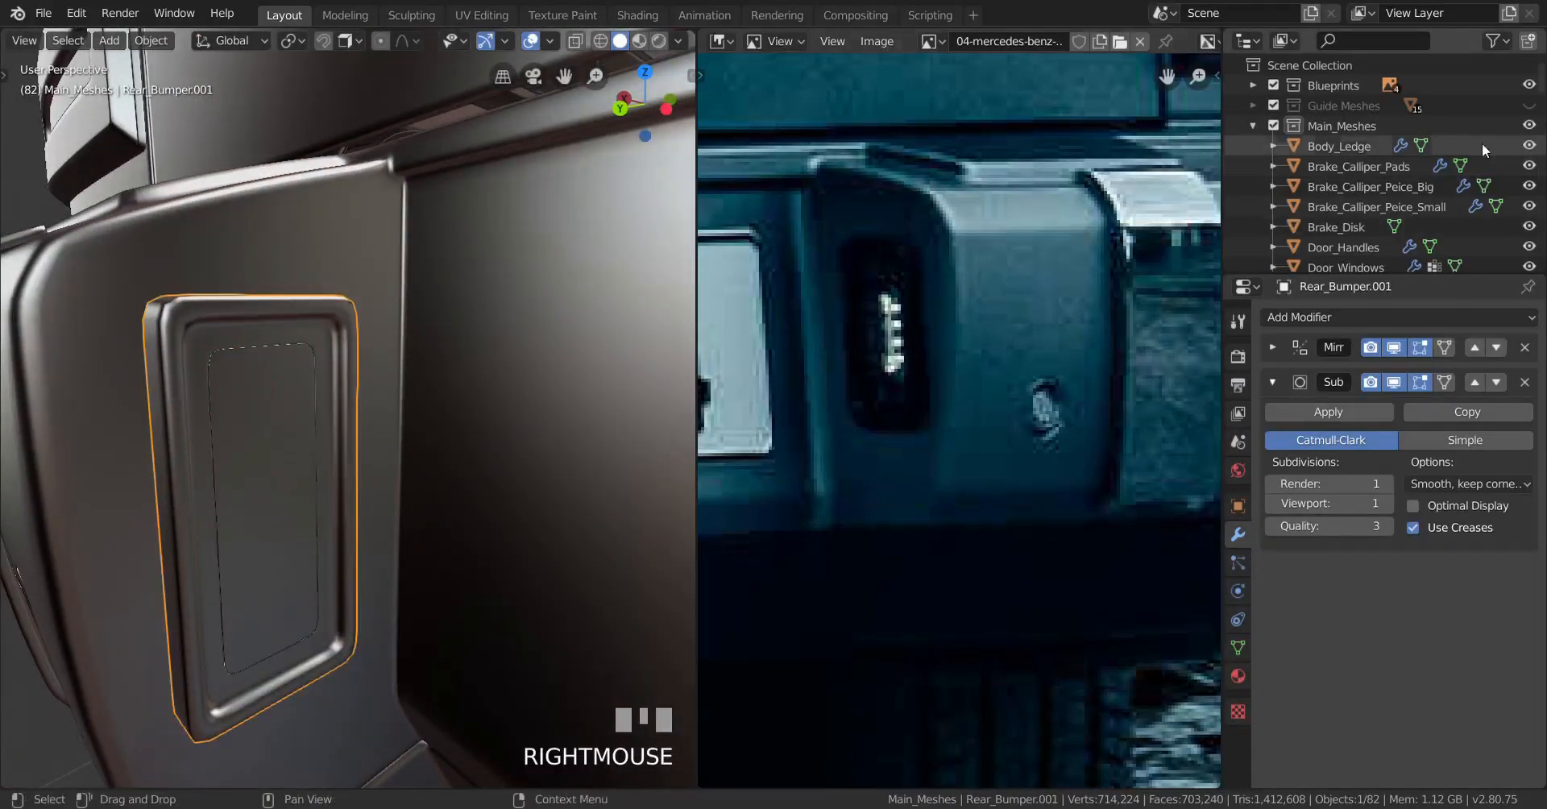
pyautogui.scroll(-8, 1410, 146)
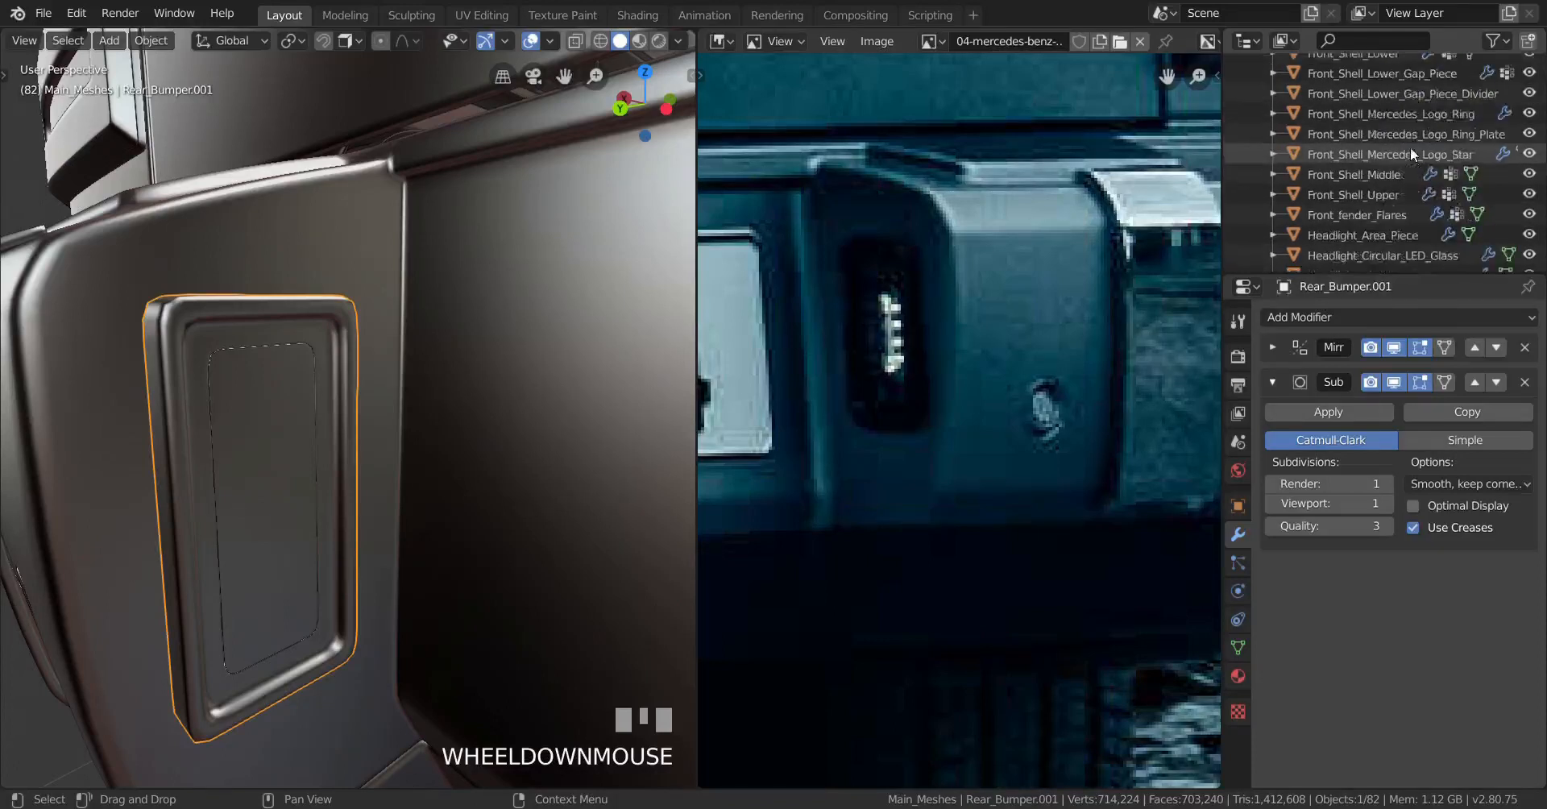
pyautogui.scroll(-5, 1410, 147)
pyautogui.doubleClick(1370, 88)
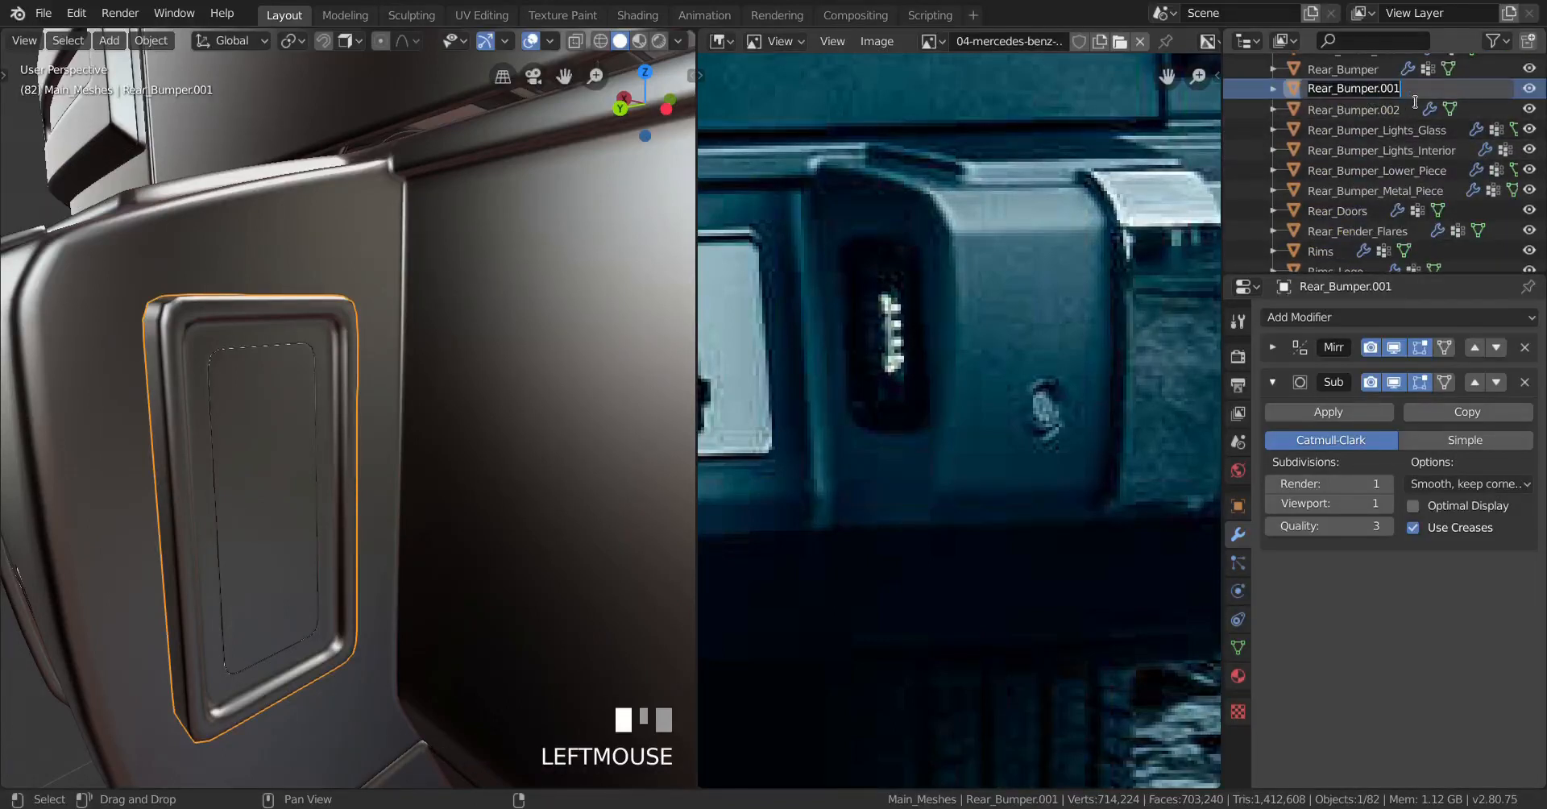
pyautogui.write('Raer')
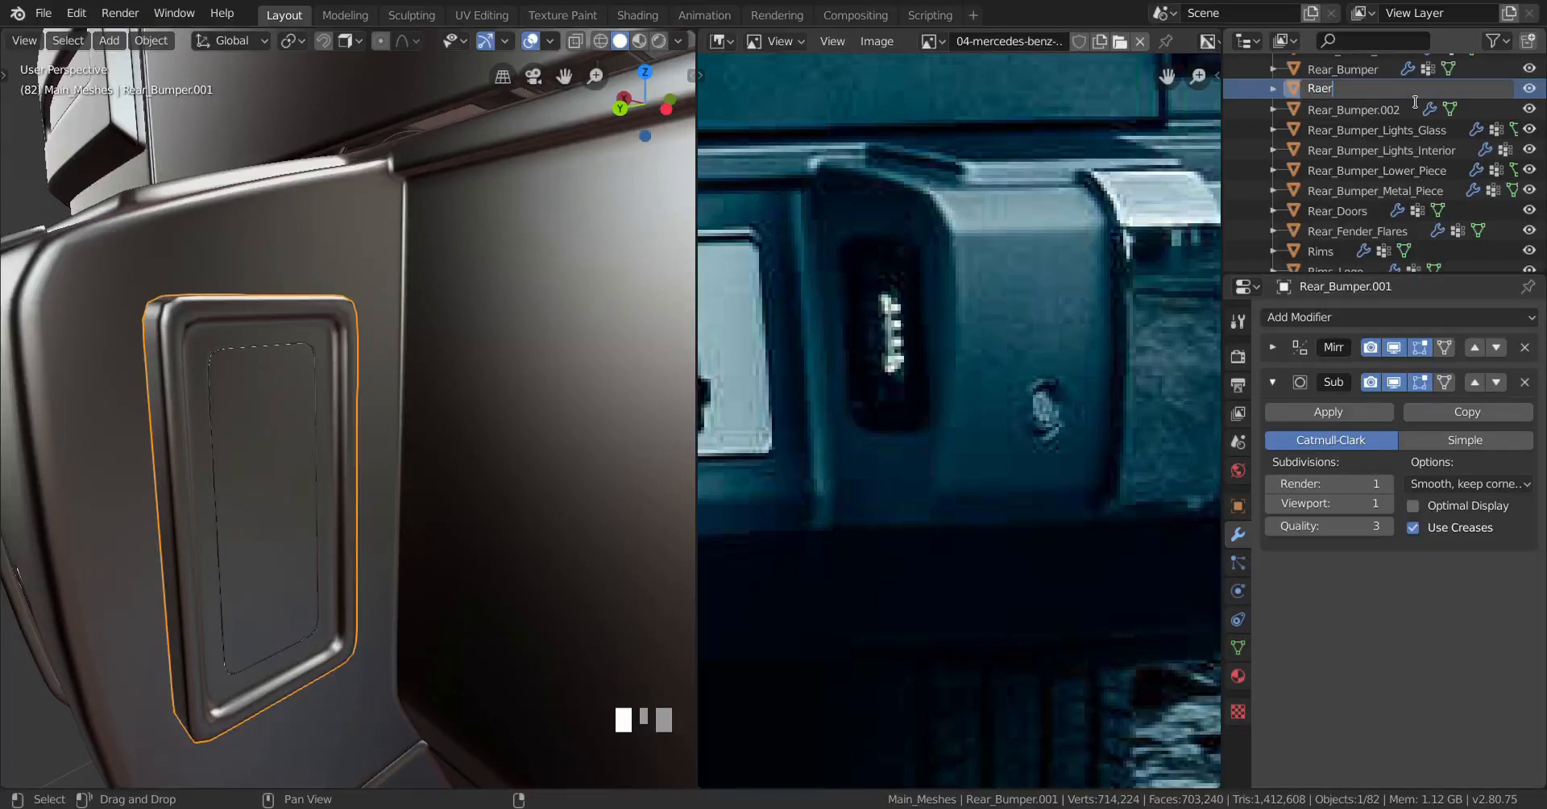
pyautogui.press('BackSpace')
pyautogui.press('BackSpace')
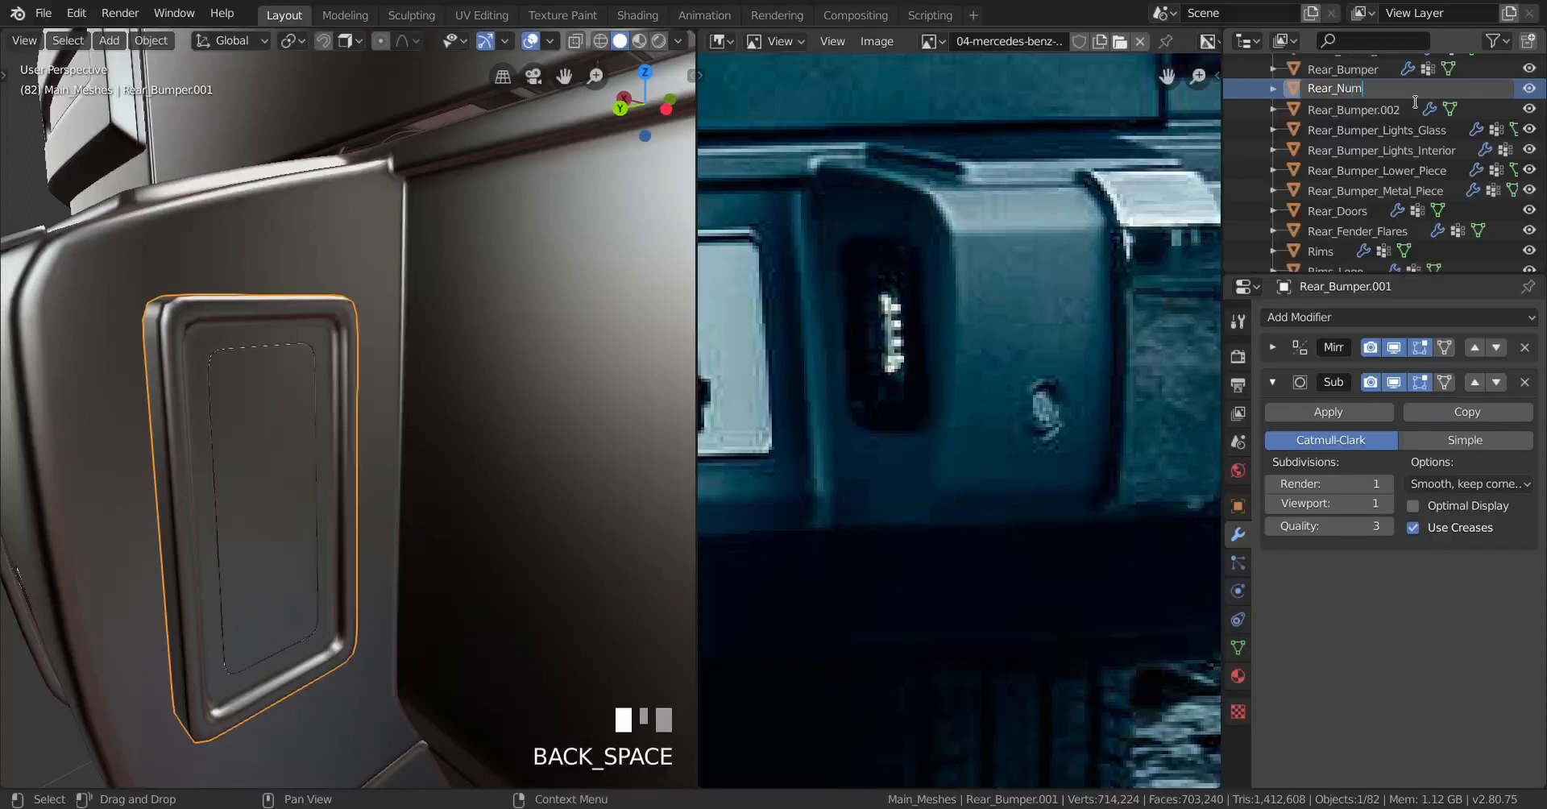
pyautogui.write('ear_Number_Plate_Light')
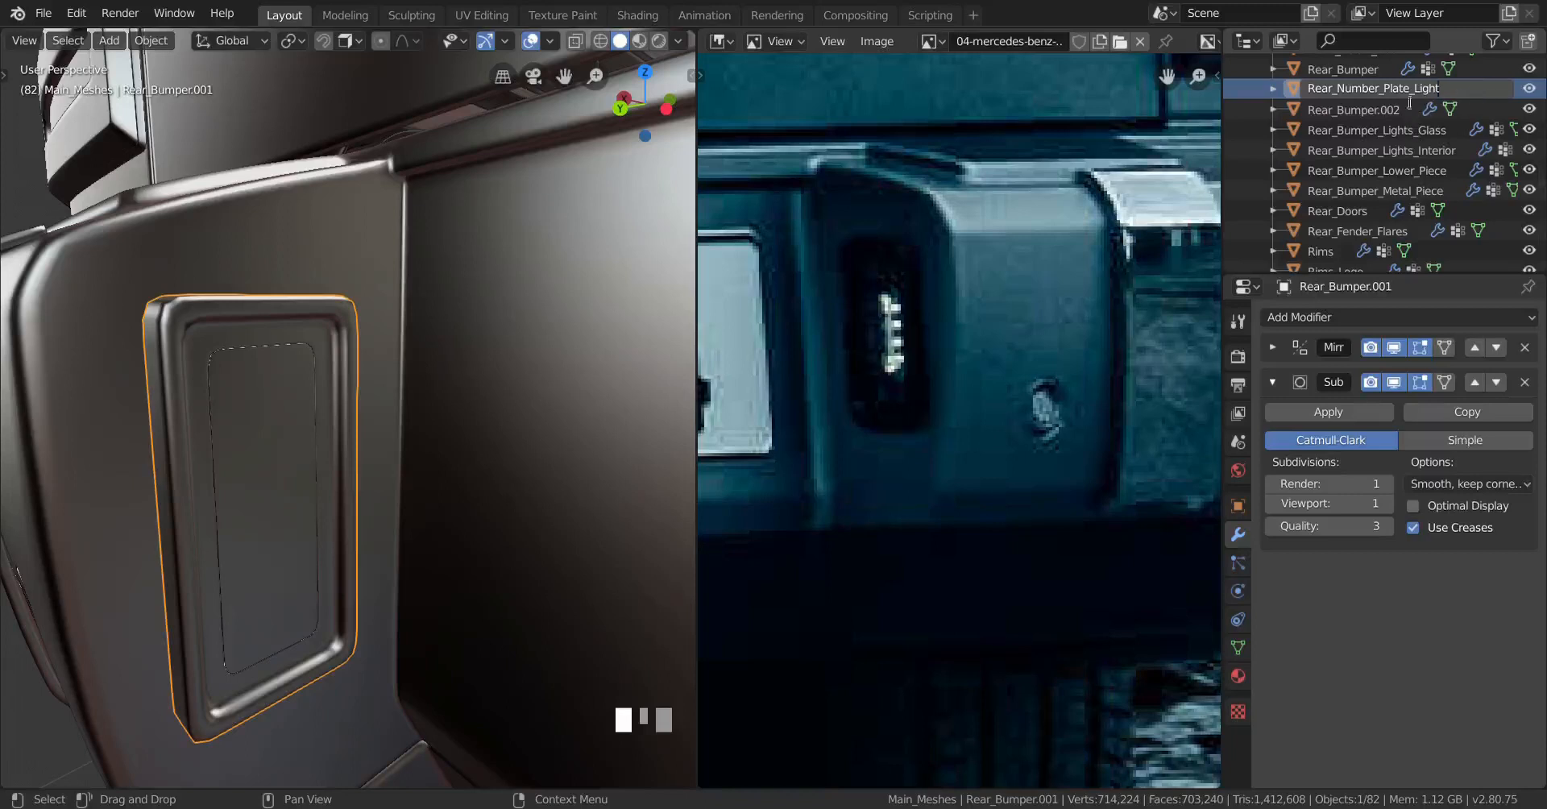
pyautogui.click(1467, 91)
pyautogui.press('Return')
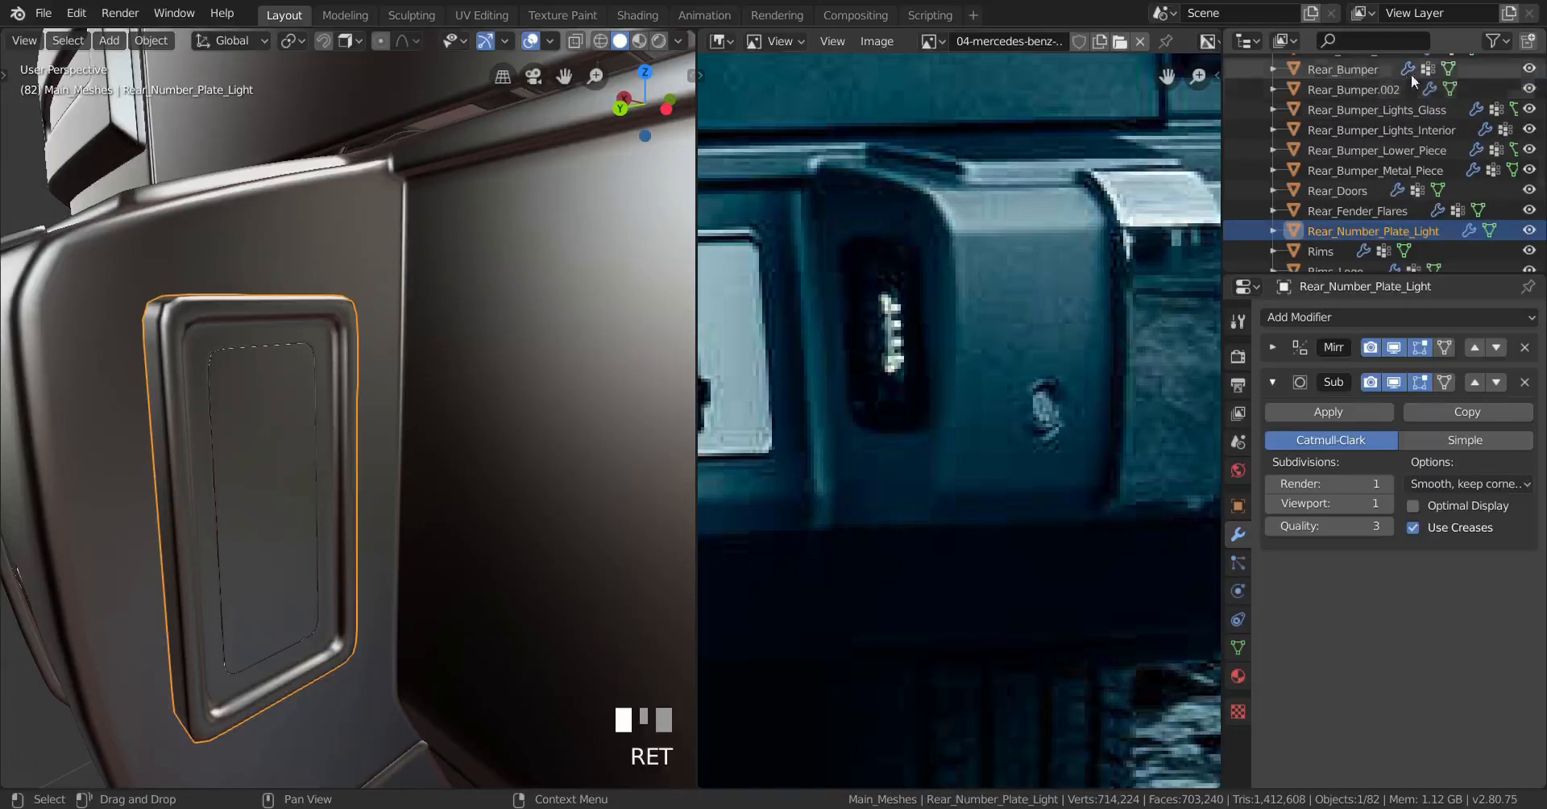
# Step: Select the lamp's inner cover and rename the object Rear_Number_Plate_Light_Glass
pyautogui.rightClick(268, 453)
pyautogui.rightClick(345, 417)
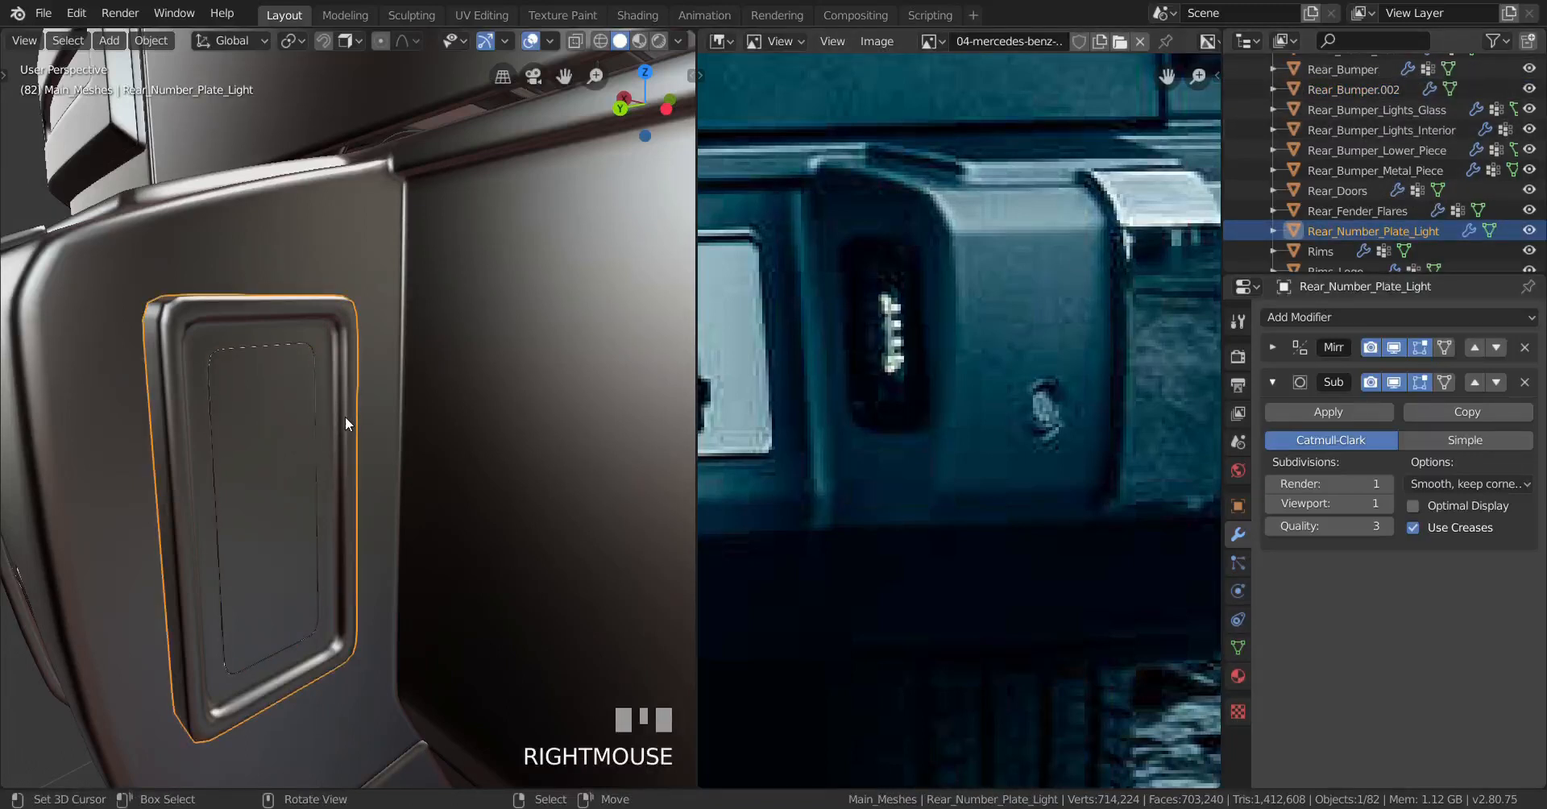
pyautogui.rightClick(264, 444)
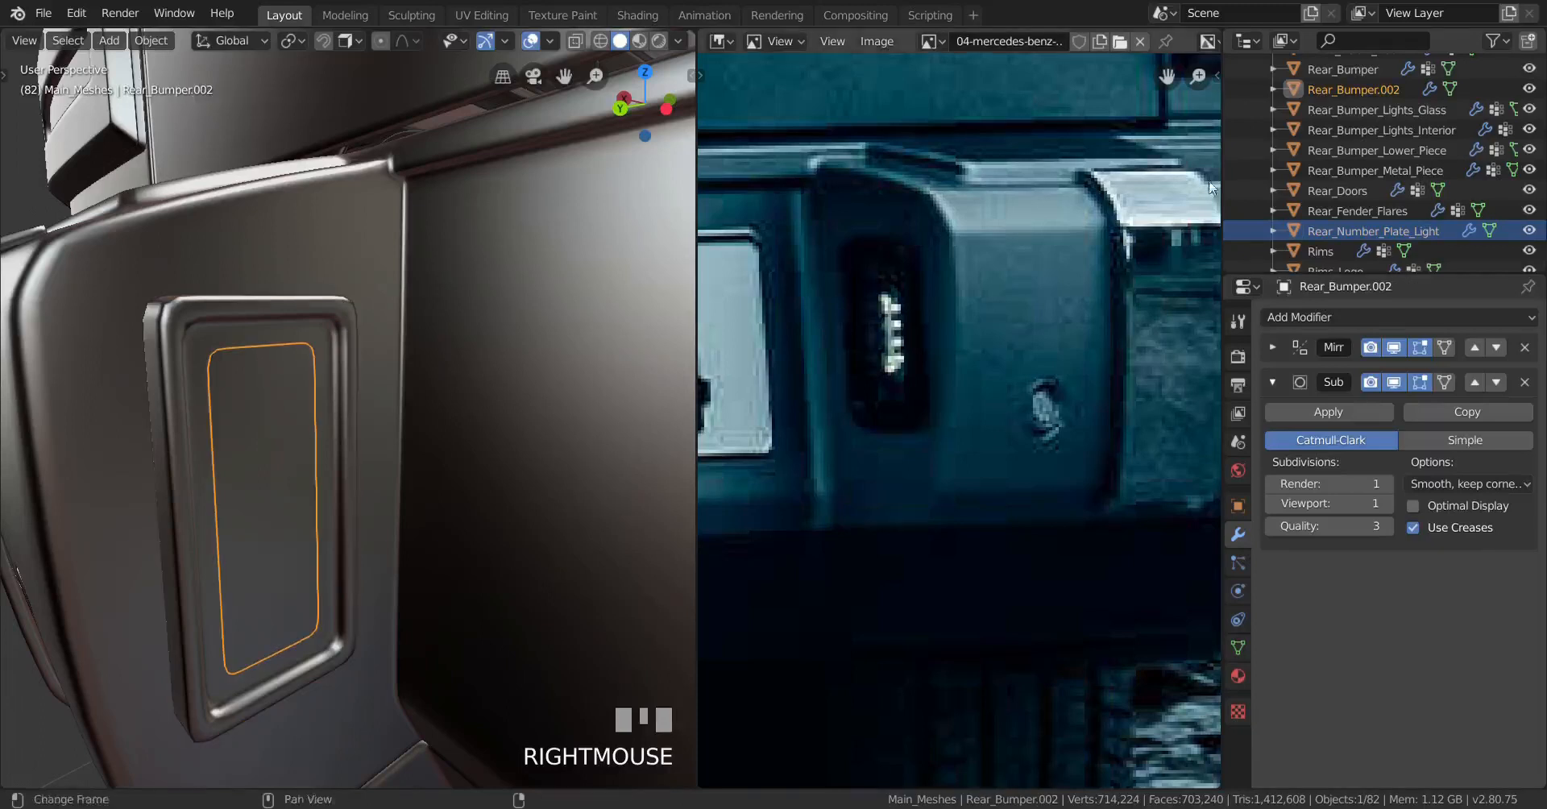
pyautogui.doubleClick(1408, 87)
pyautogui.write('Rear_Number_Plate_Light')
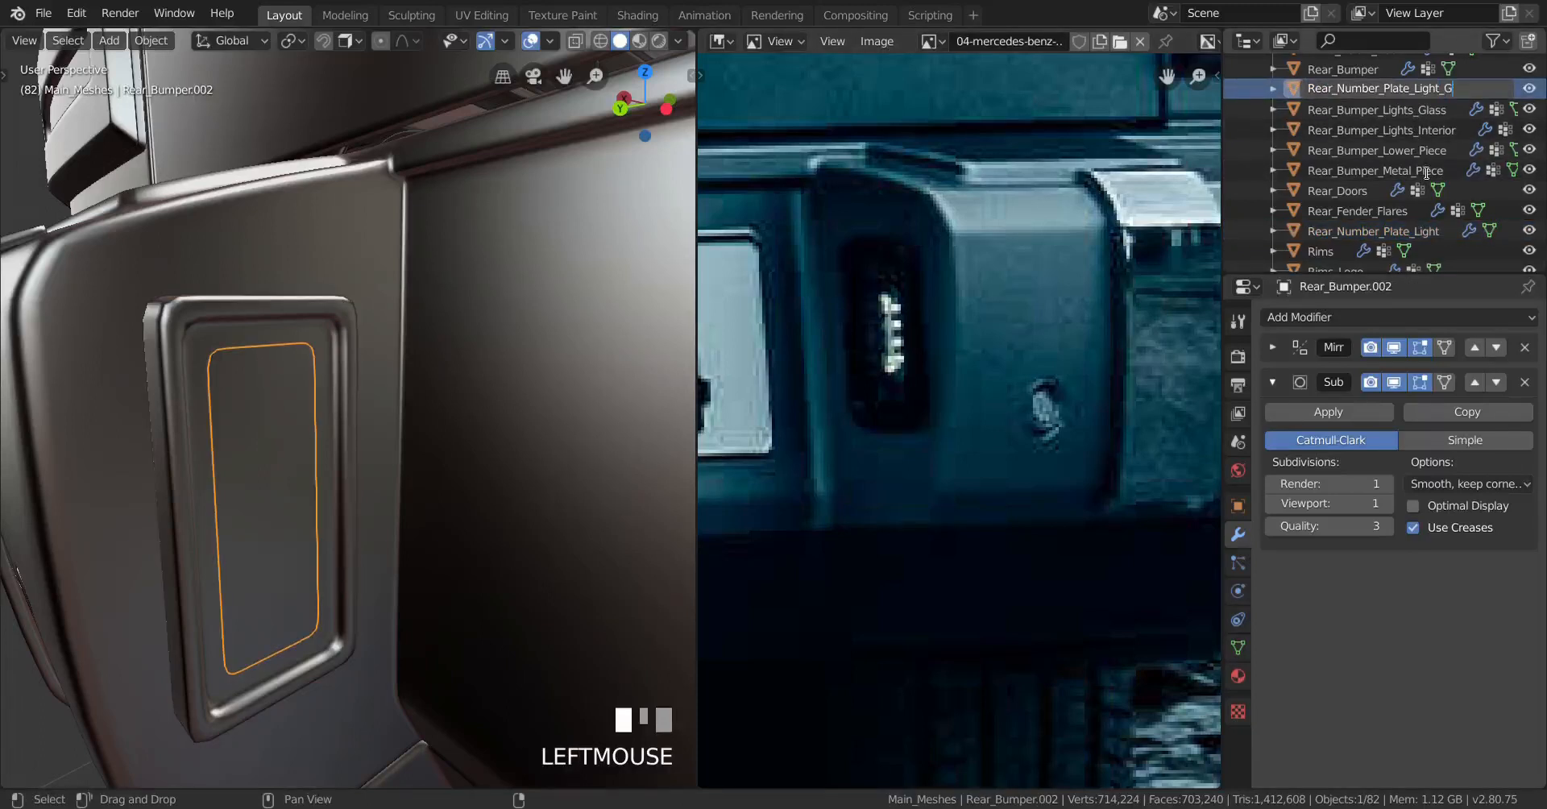
pyautogui.write('_Glass')
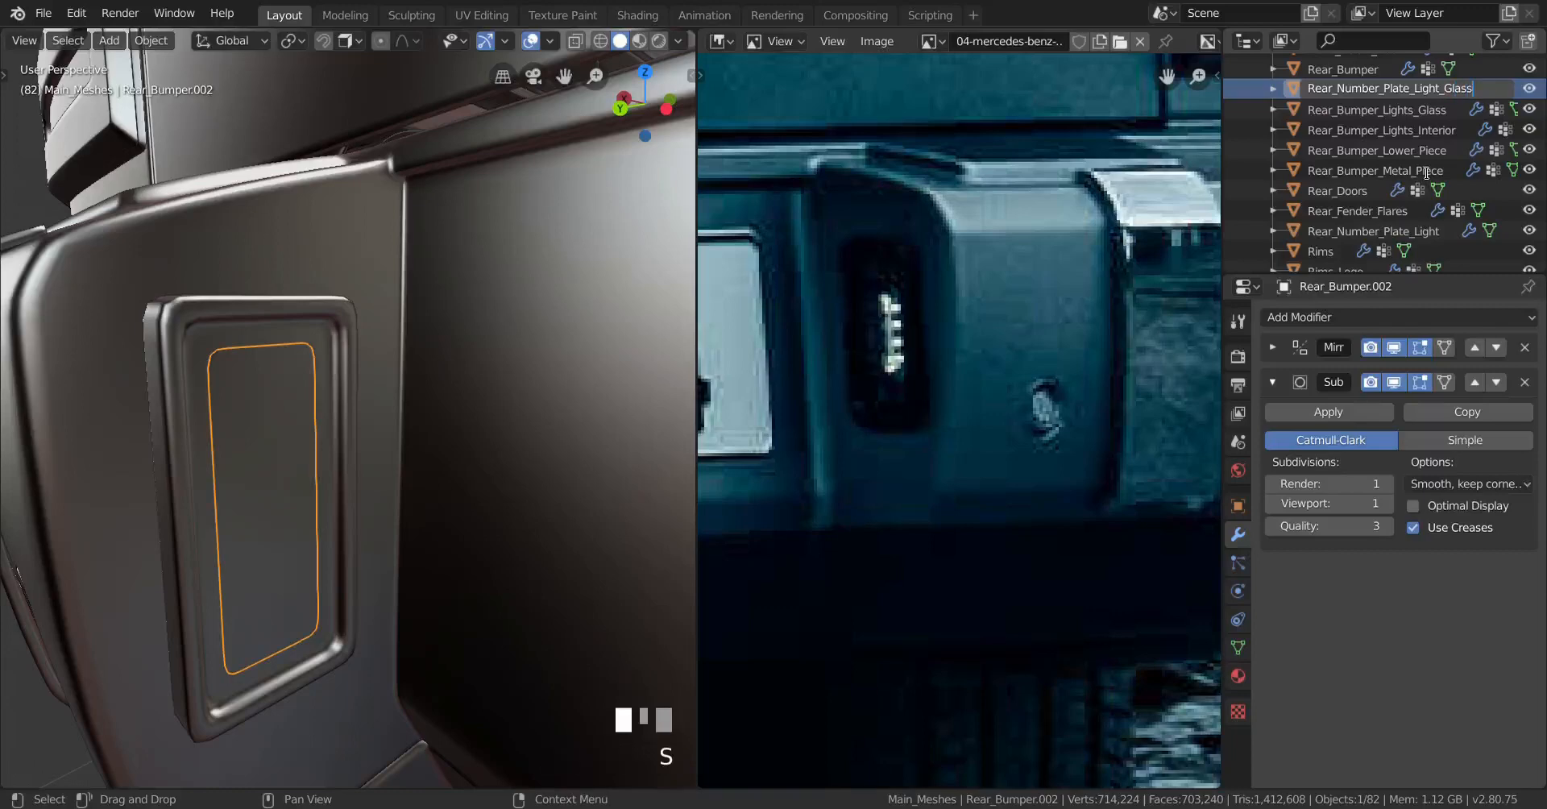
pyautogui.press('Return')
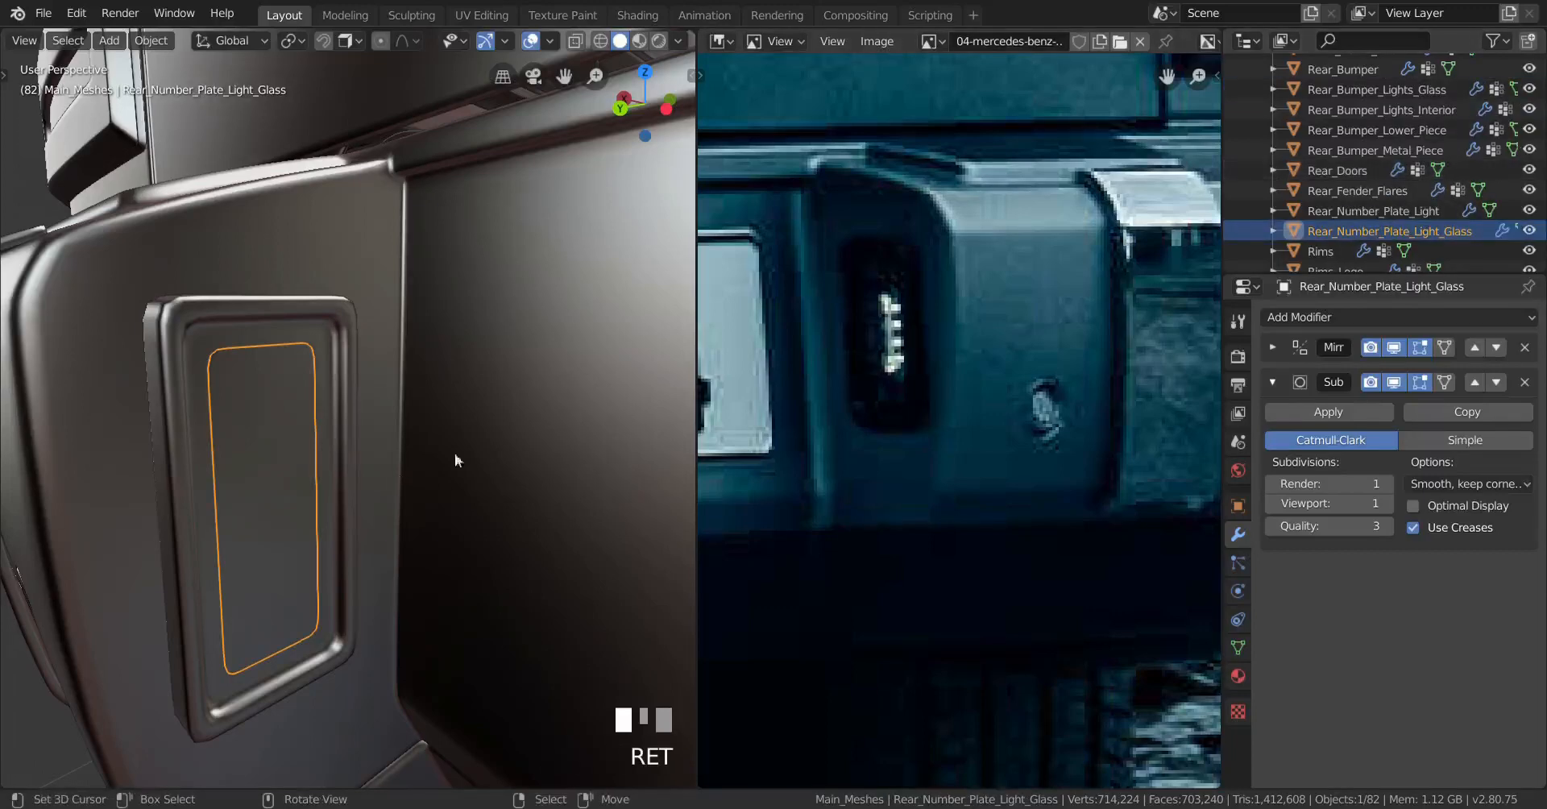
# Step: Temporarily hide the lamp glass while examining the rear bumper, reveal it again and deselect everything
pyautogui.scroll(-6, 337, 486)
pyautogui.moveTo(337, 486); pyautogui.dragTo(462, 516, button='middle')
pyautogui.scroll(8, 518, 472)
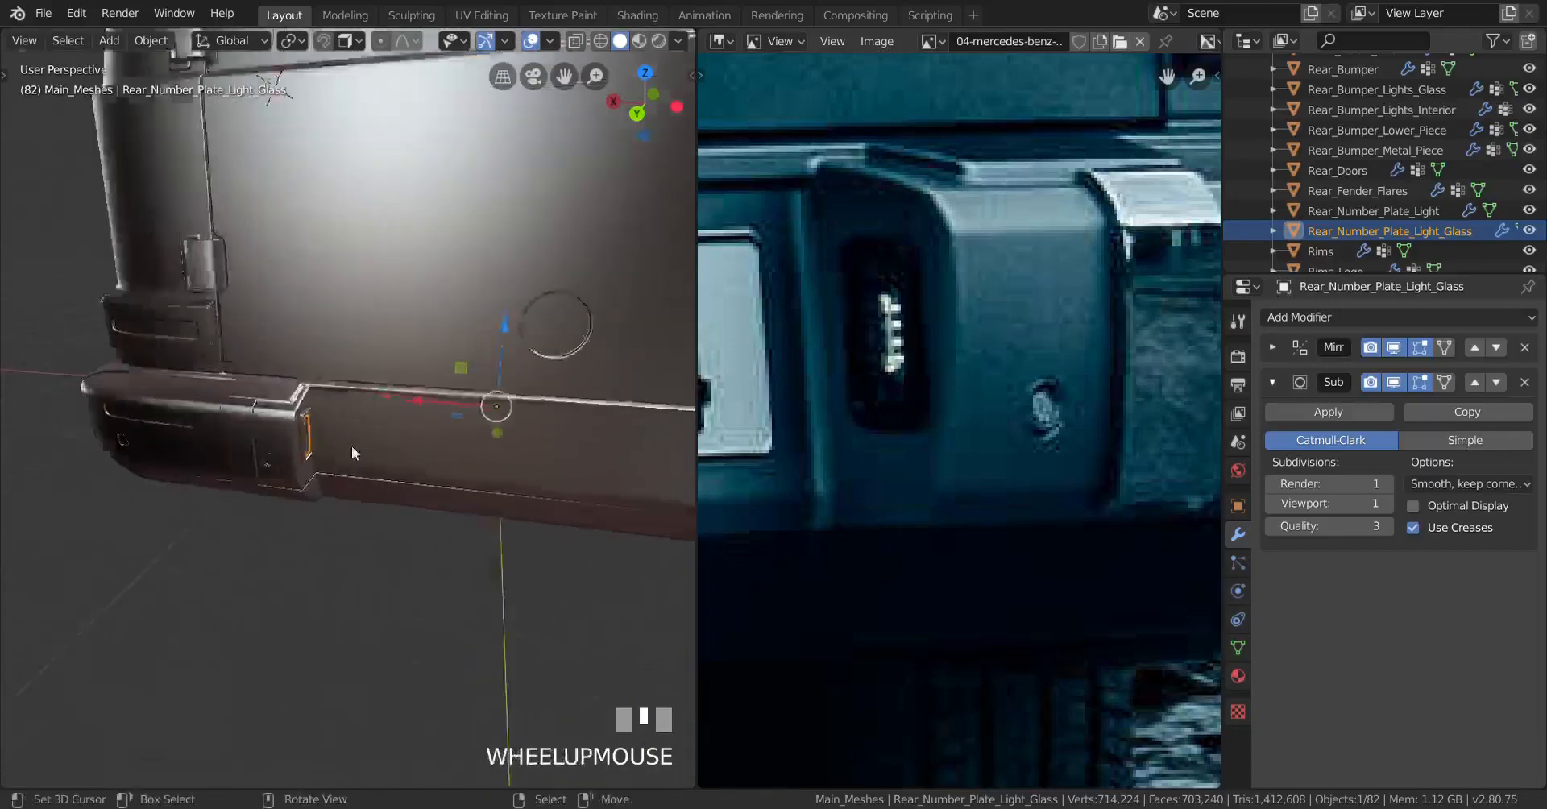
pyautogui.press('a')
pyautogui.scroll(-2, 224, 491)
pyautogui.keyDown('shift'); pyautogui.moveTo(224, 492); pyautogui.dragTo(451, 386, button='middle'); pyautogui.keyUp('shift')
pyautogui.rightClick(184, 381)
pyautogui.press('h')
pyautogui.moveTo(250, 467); pyautogui.dragTo(365, 467, button='middle')
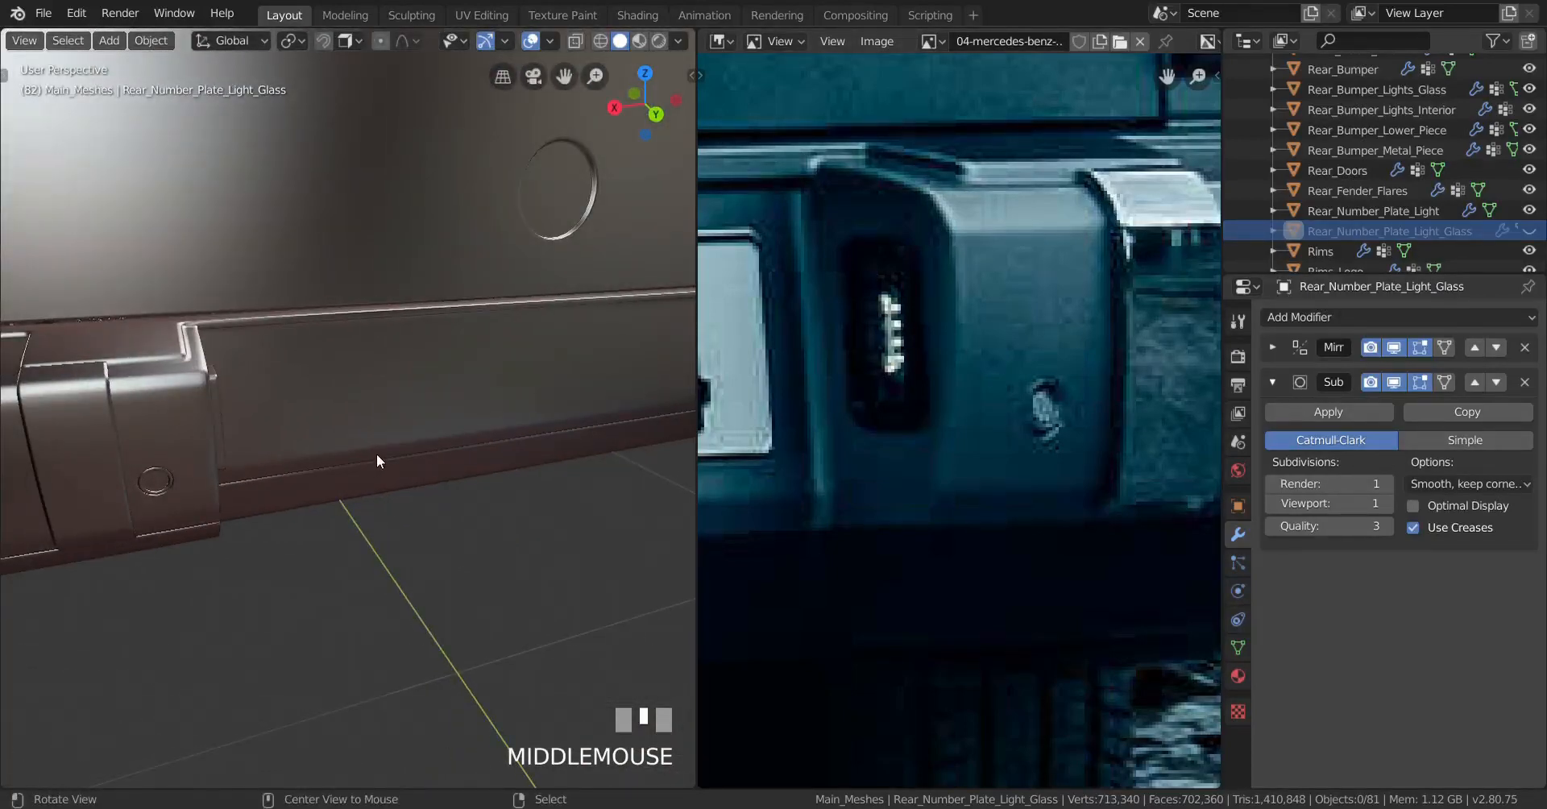
pyautogui.hotkey('alt', 'h')
pyautogui.scroll(-4, 370, 439)
pyautogui.moveTo(370, 429); pyautogui.dragTo(335, 418, button='middle')
pyautogui.press('a')
pyautogui.press('a')
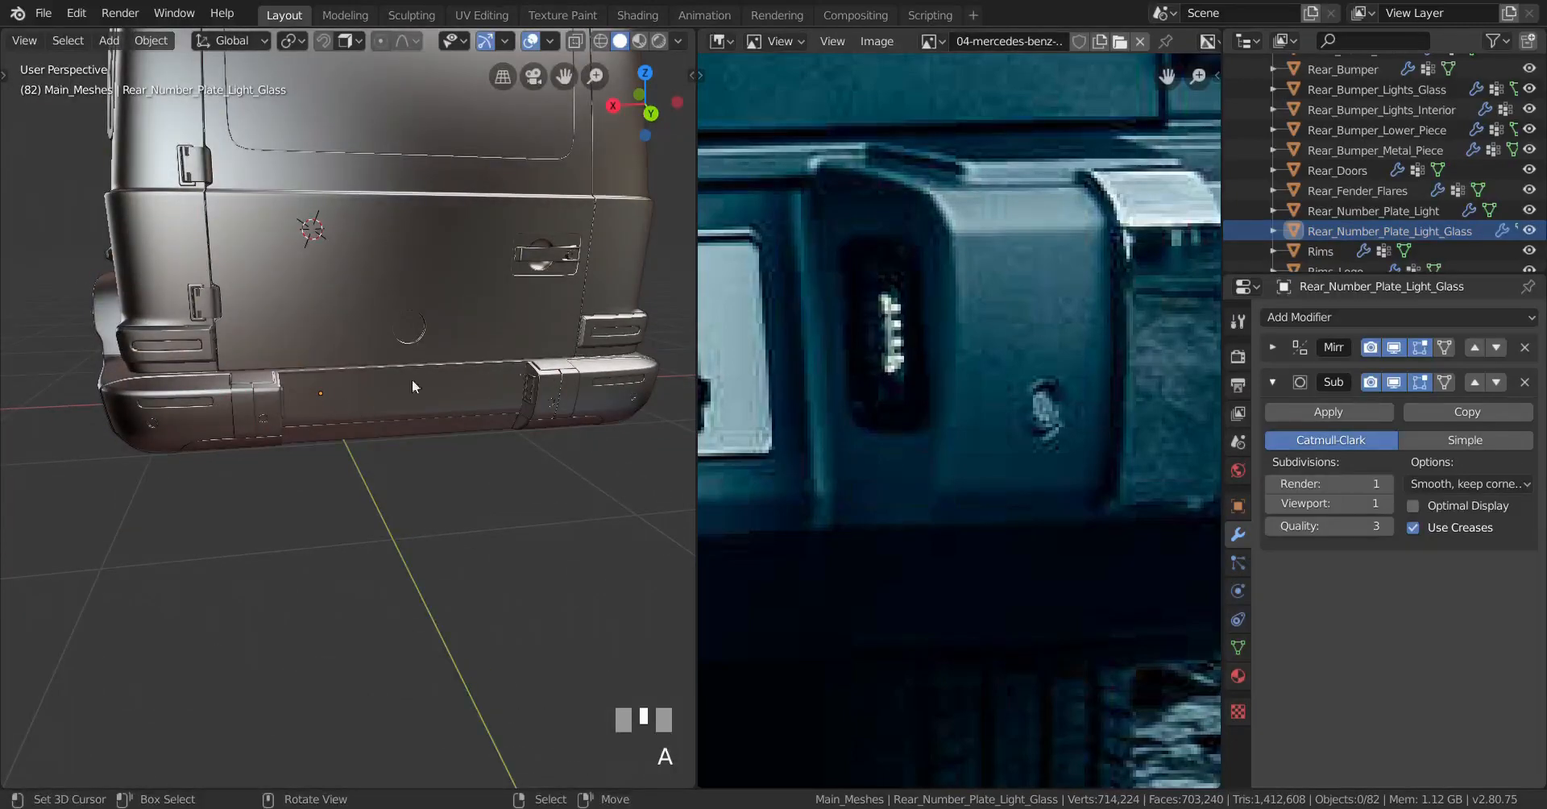
# Step: Select the trunk body around the brake light opening above the rear window and save the file
pyautogui.scroll(-4, 863, 207)
pyautogui.keyDown('shift'); pyautogui.moveTo(864, 185); pyautogui.dragTo(977, 577, button='middle'); pyautogui.keyUp('shift')
pyautogui.scroll(-3, 974, 484)
pyautogui.moveTo(972, 433); pyautogui.dragTo(1047, 623, button='middle')
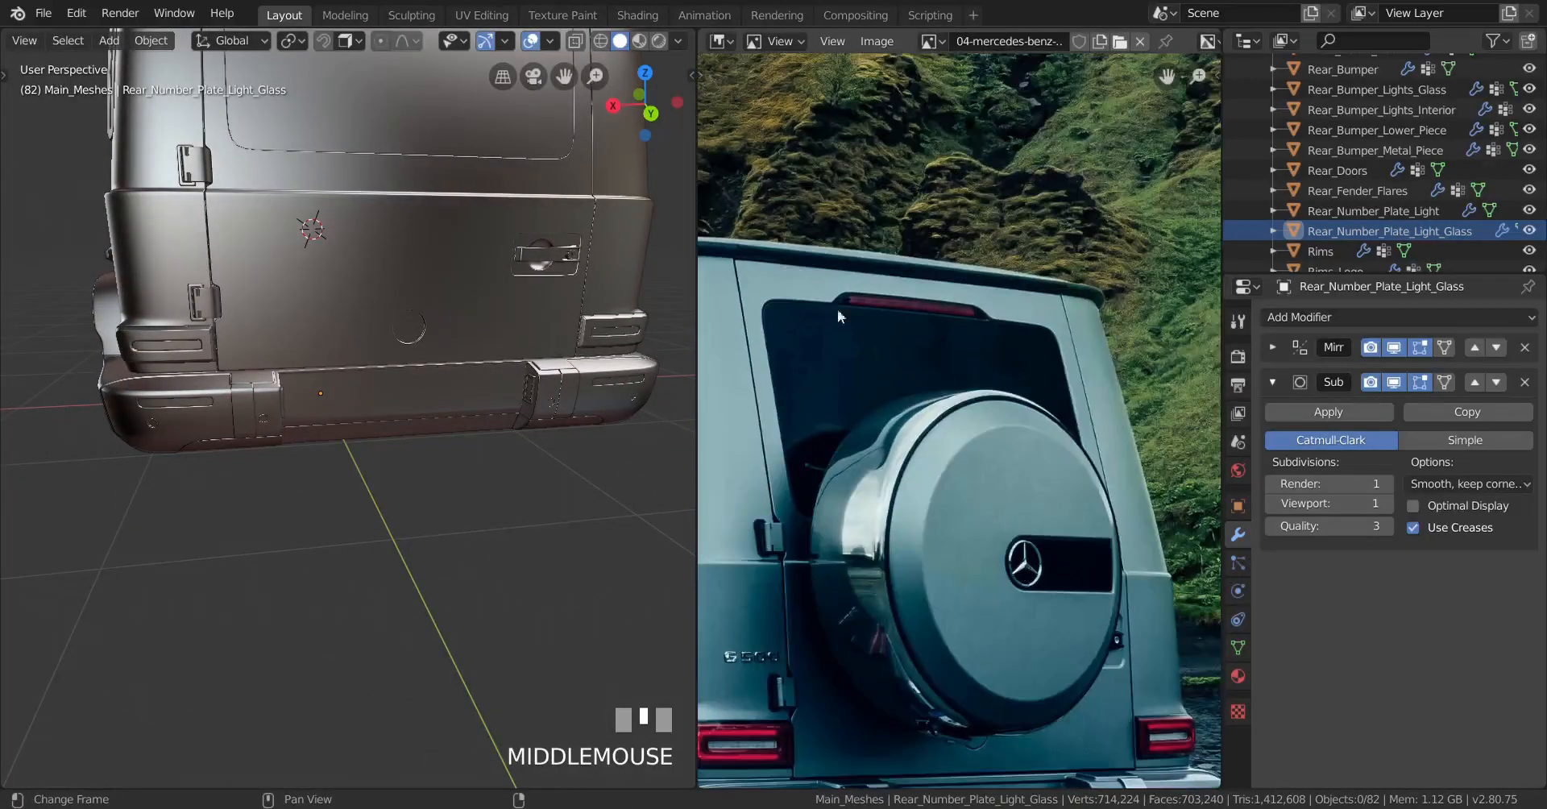
pyautogui.keyDown('shift'); pyautogui.moveTo(349, 322); pyautogui.dragTo(505, 441, button='middle'); pyautogui.keyUp('shift')
pyautogui.scroll(6, 372, 564)
pyautogui.rightClick(369, 390)
pyautogui.scroll(2, 390, 455)
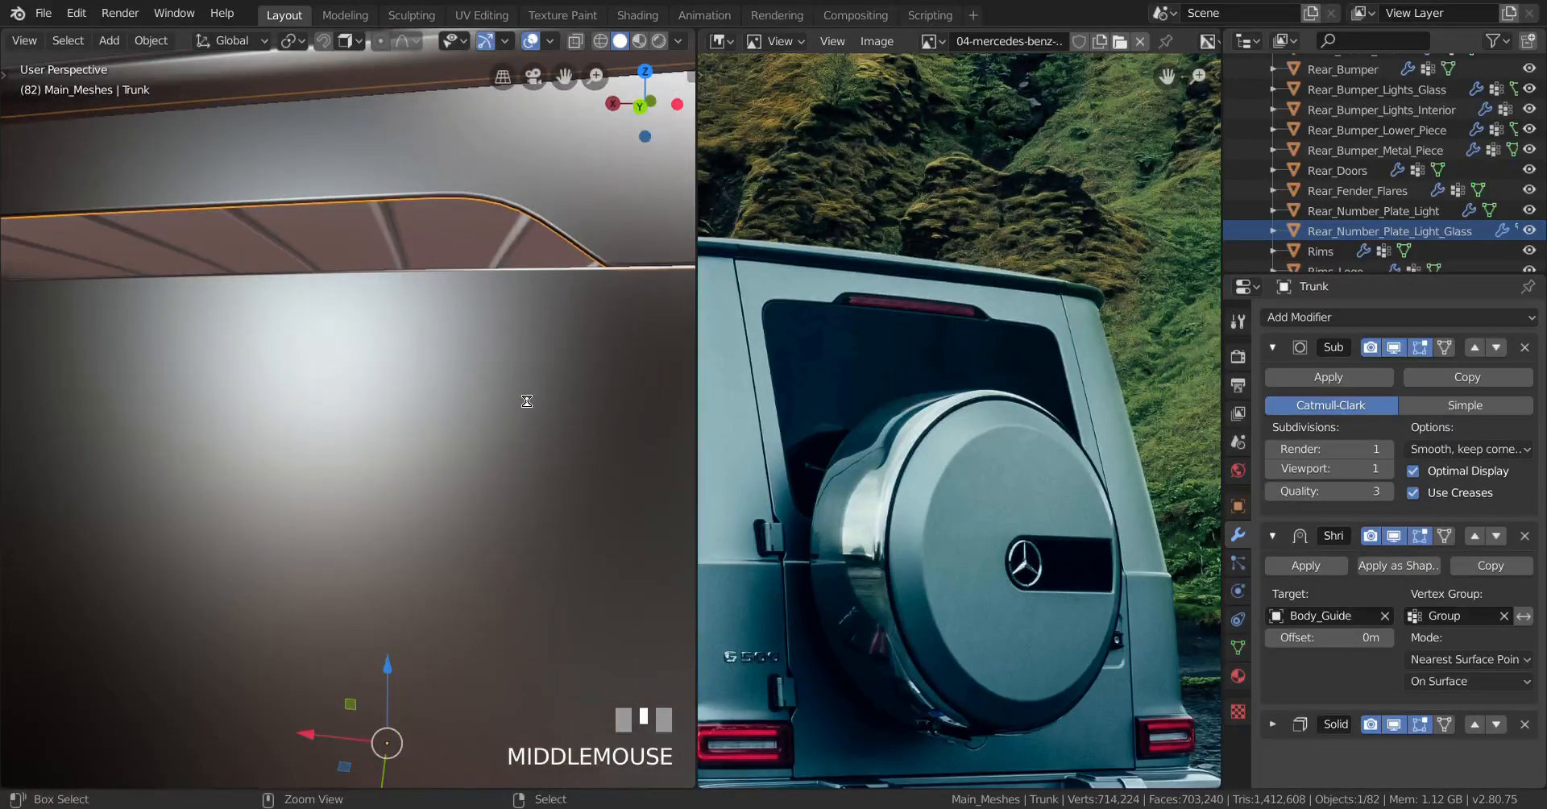
pyautogui.hotkey('ctrl', 's')
# Step: Examine the shape and ends of the red brake light above the rear window in the reference photo
pyautogui.scroll(2, 965, 340)
pyautogui.moveTo(965, 340); pyautogui.dragTo(874, 349, button='middle')
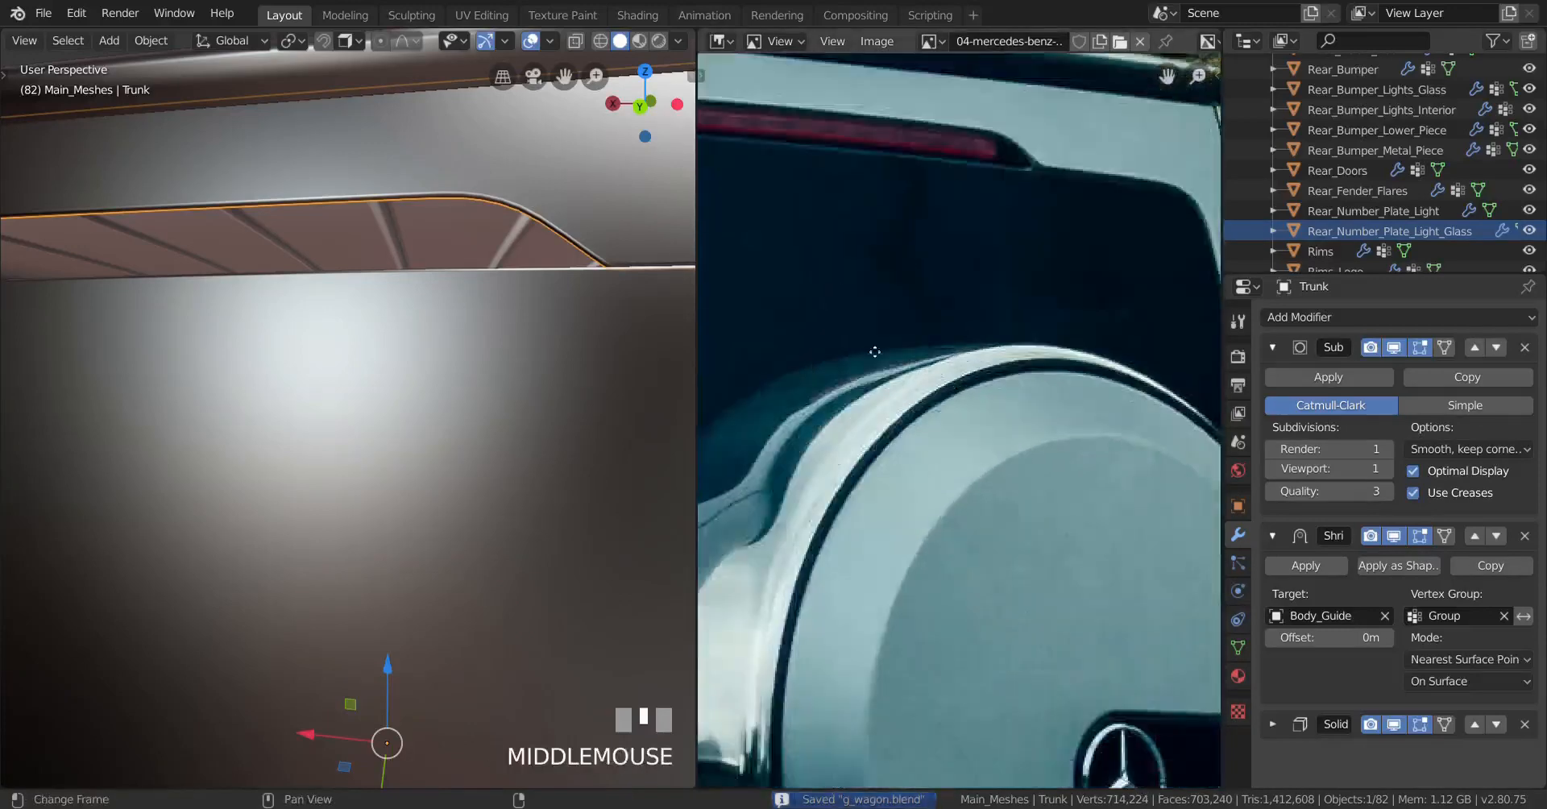
pyautogui.scroll(2, 1010, 490)
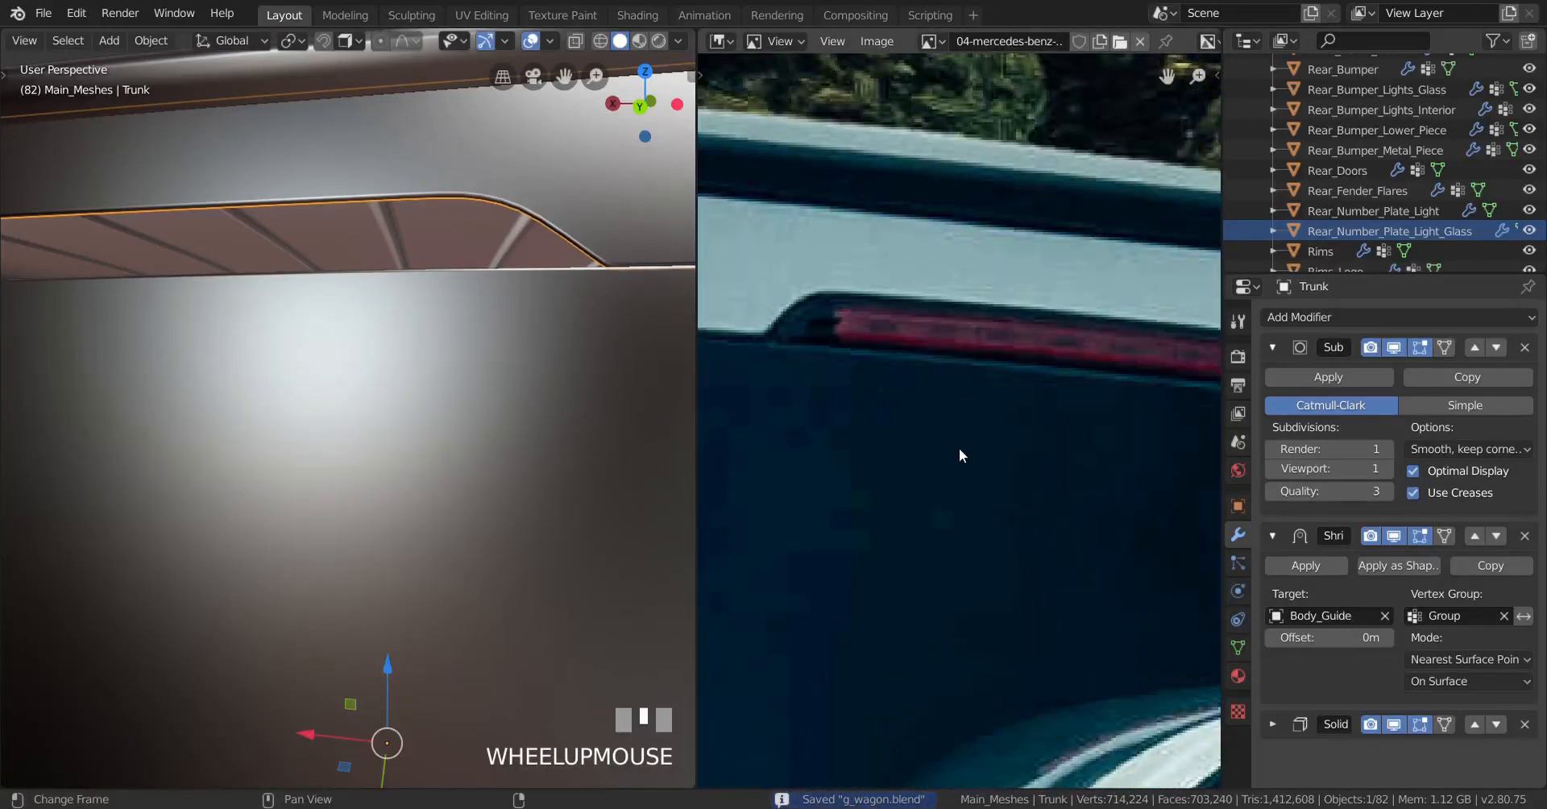
pyautogui.scroll(2, 921, 439)
pyautogui.scroll(-3, 1038, 408)
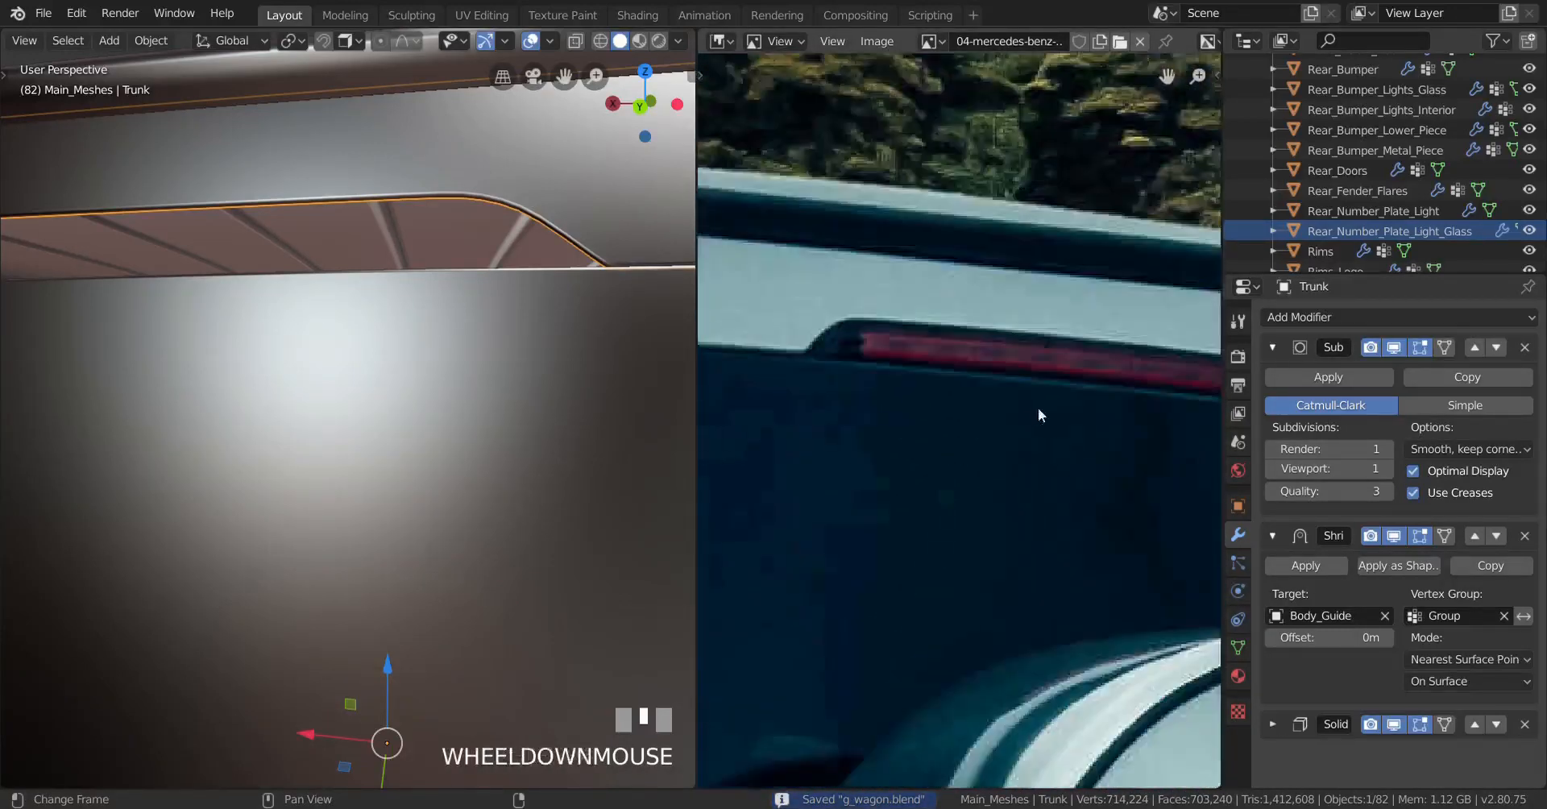
pyautogui.moveTo(1038, 408); pyautogui.dragTo(1186, 436, button='middle')
pyautogui.scroll(-4, 938, 470)
pyautogui.moveTo(938, 471); pyautogui.dragTo(1095, 461, button='middle')
pyautogui.scroll(3, 838, 427)
pyautogui.moveTo(838, 427); pyautogui.dragTo(882, 468, button='middle')
pyautogui.scroll(2, 781, 458)
pyautogui.moveTo(780, 458); pyautogui.dragTo(1128, 484, button='middle')
pyautogui.scroll(-3, 1002, 459)
pyautogui.scroll(3, 1013, 466)
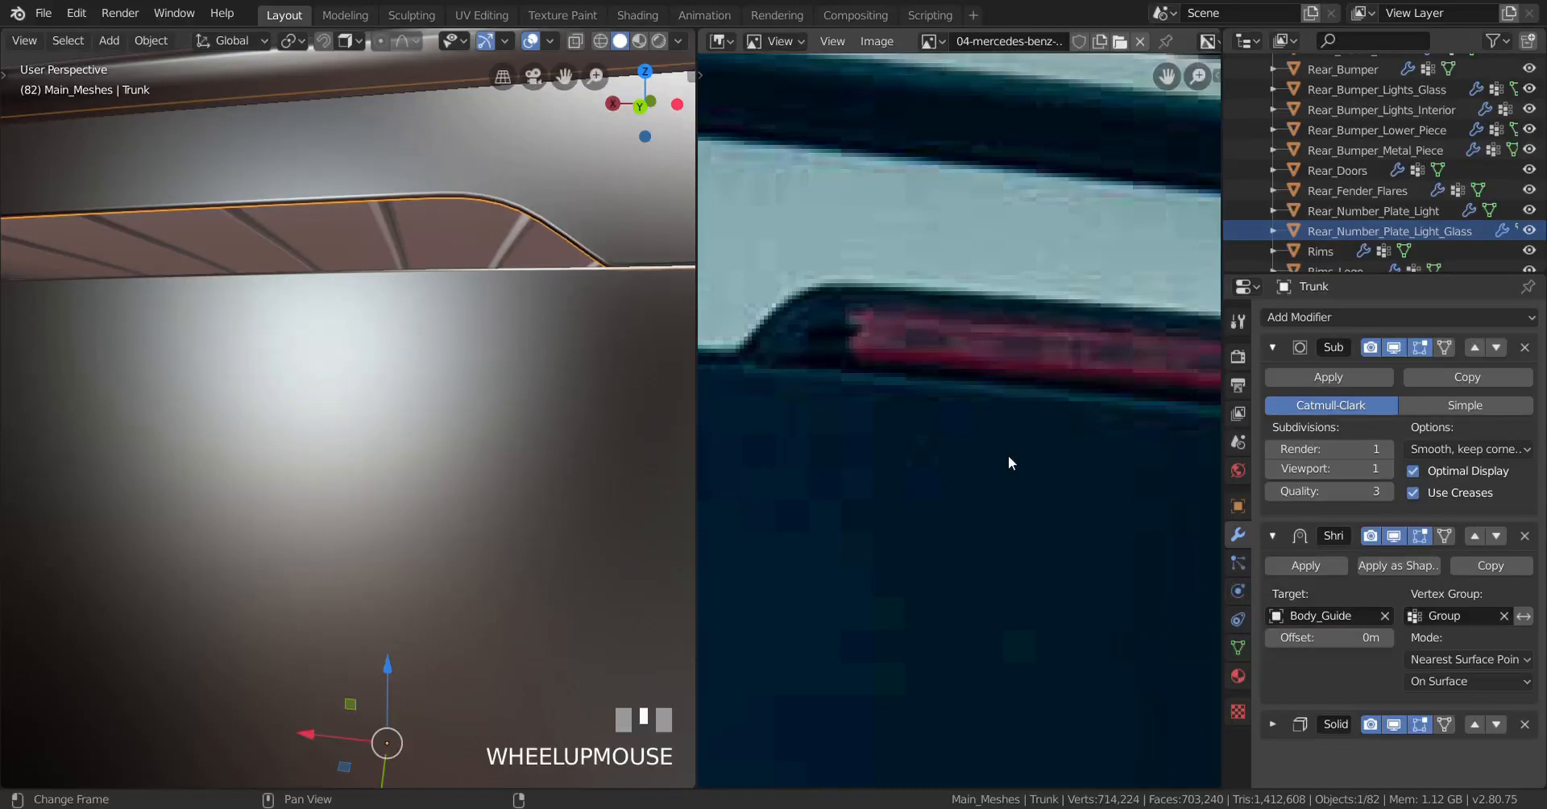
# Step: Save the file and select the trunk mesh's edge loop running around the rear window and brake light opening
pyautogui.hotkey('ctrl', 's')
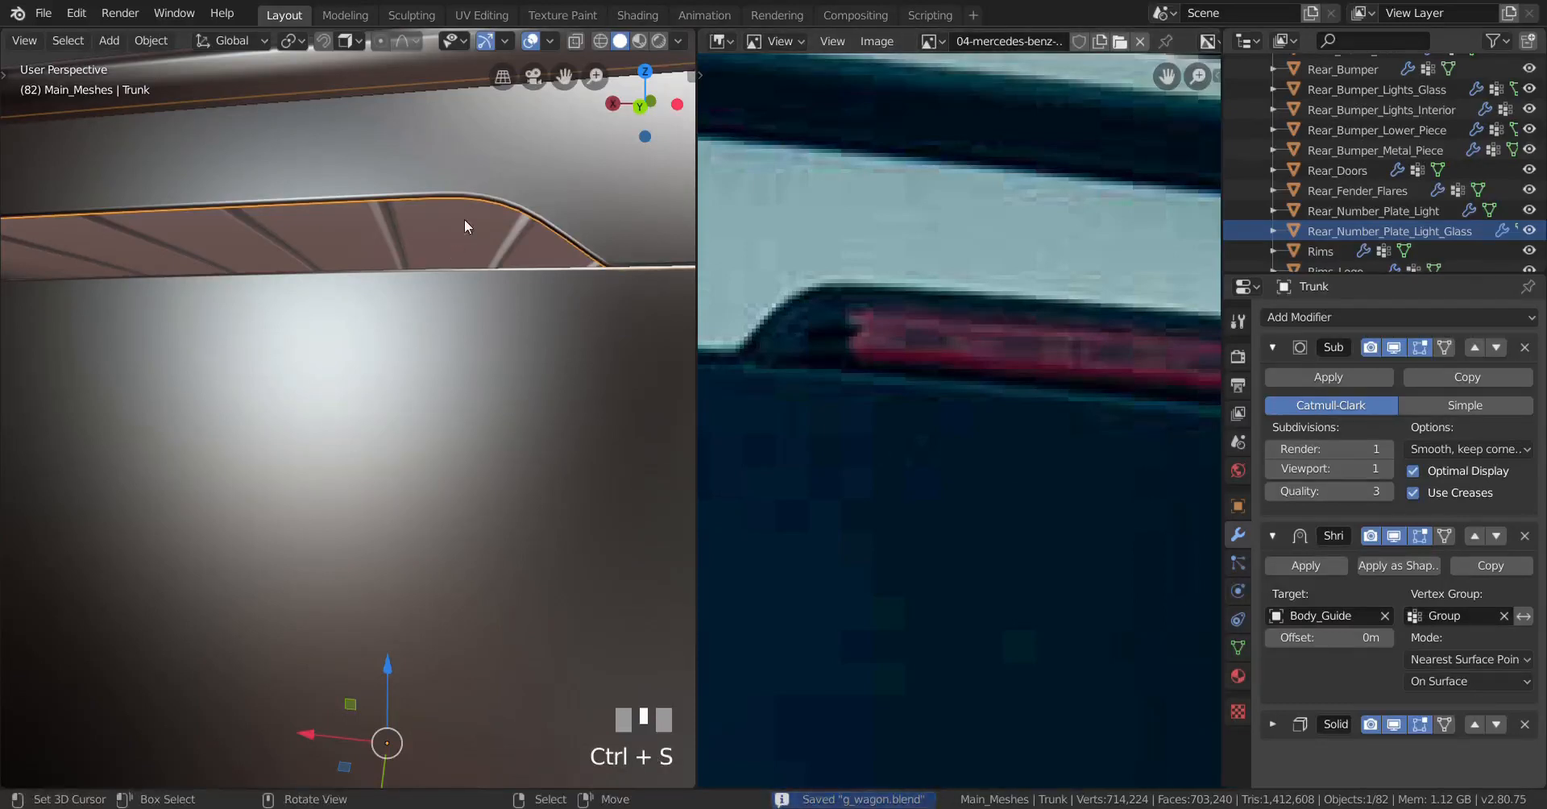
pyautogui.press('Tab')
pyautogui.scroll(-2, 543, 263)
pyautogui.rightClick(476, 342)
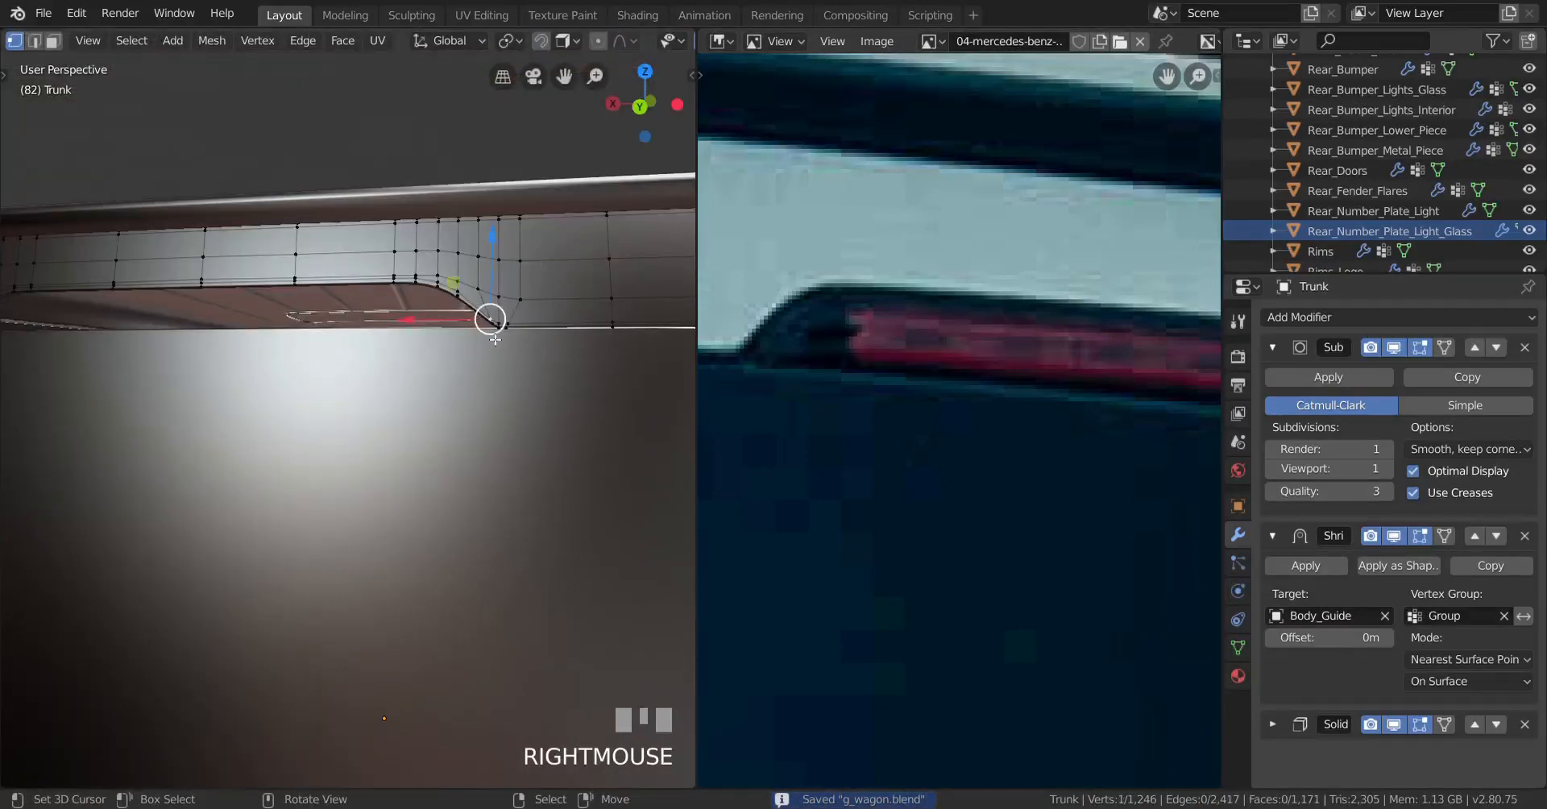
pyautogui.press('KP_Decimal')
pyautogui.scroll(-2, 302, 425)
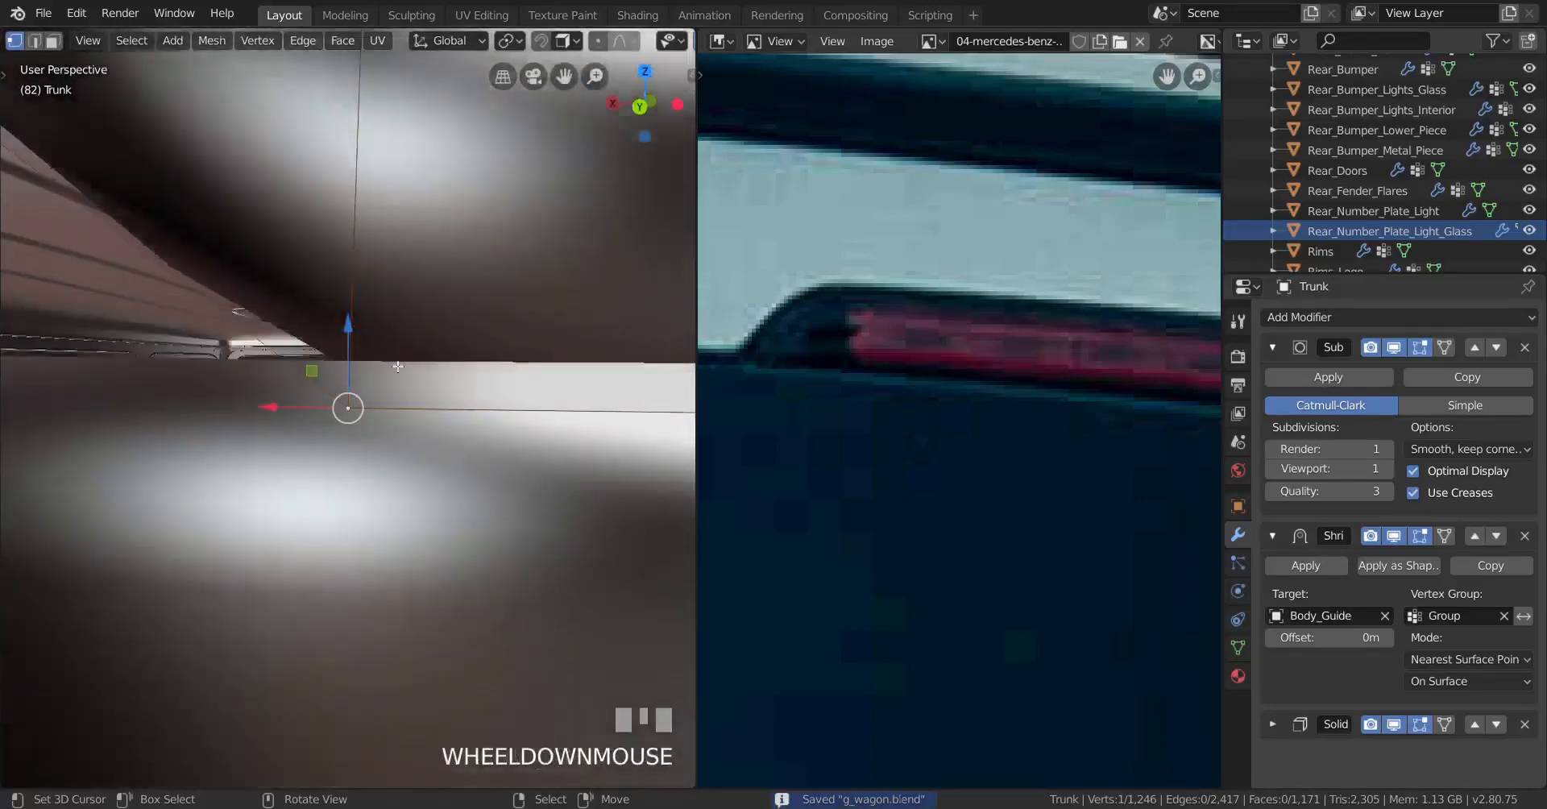
pyautogui.moveTo(301, 425); pyautogui.dragTo(550, 419, button='middle')
pyautogui.keyDown('alt'); pyautogui.rightClick(300, 363); pyautogui.keyUp('alt')
pyautogui.scroll(-4, 300, 364)
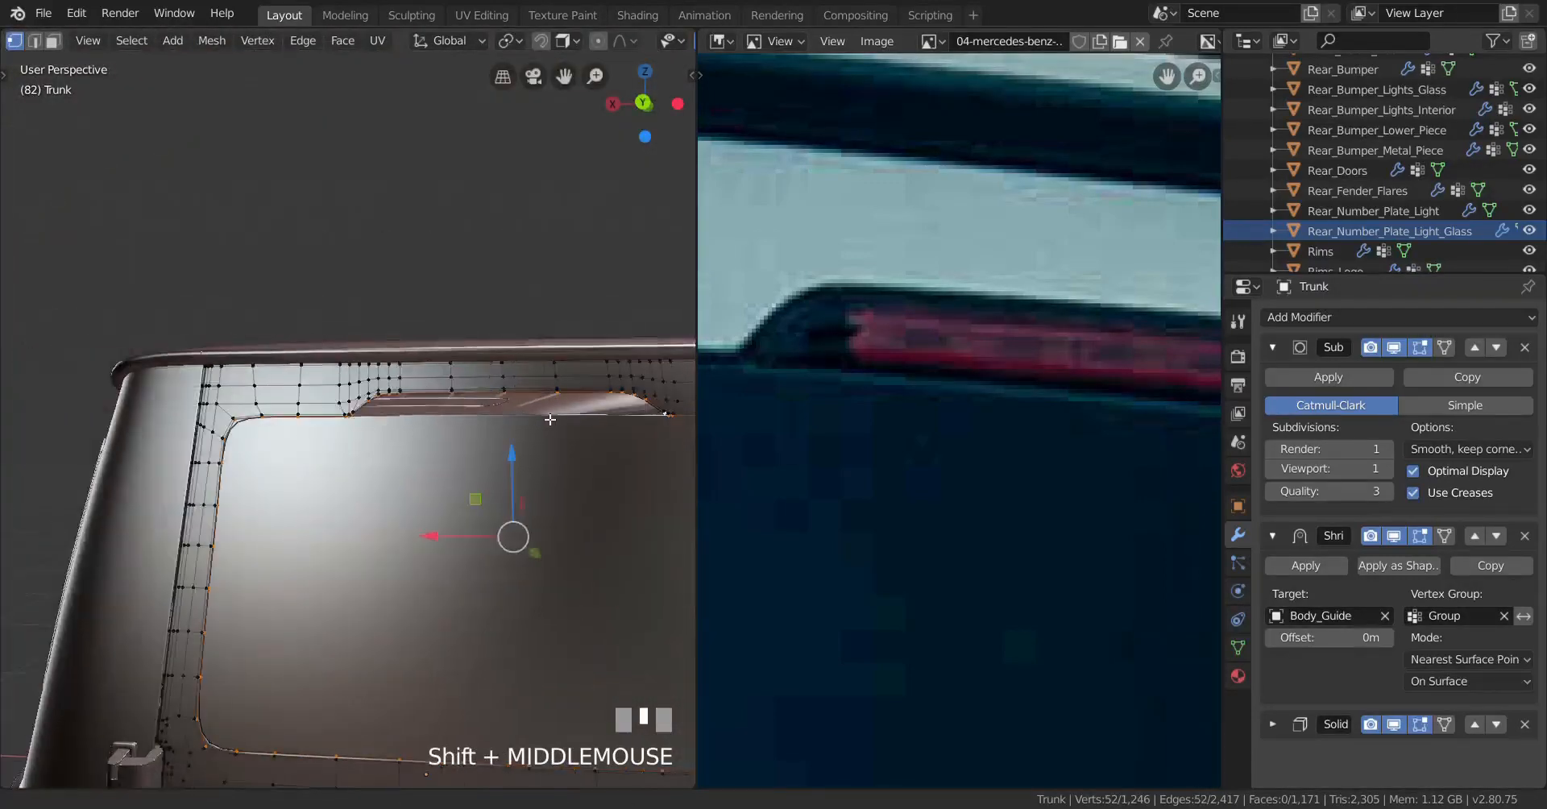
pyautogui.scroll(2, 550, 419)
pyautogui.scroll(4, 550, 419)
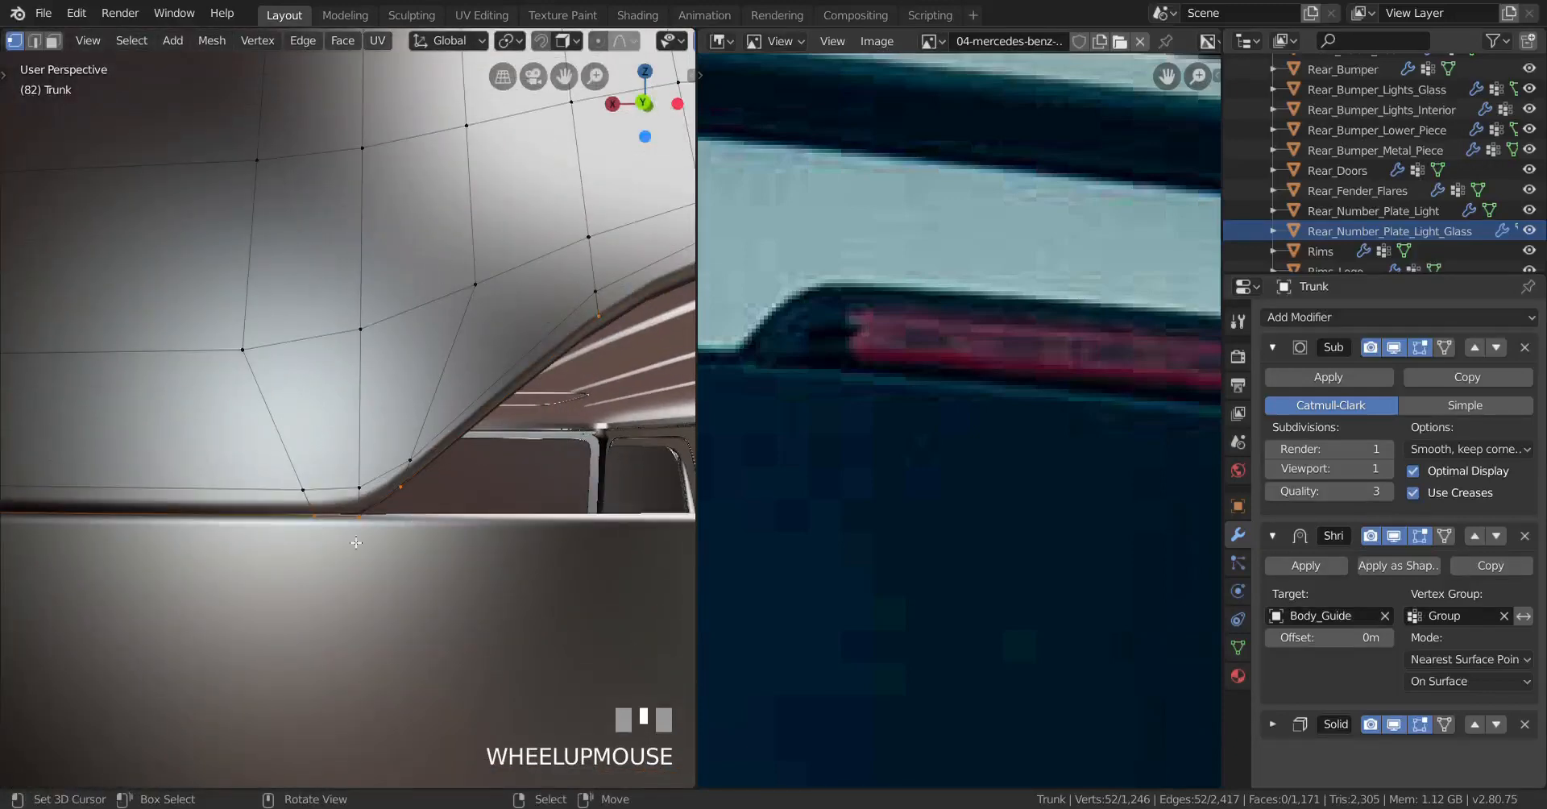
# Step: Select the edge path along the trunk's brake light opening, running over its upper curve from one lower corner to the other
pyautogui.rightClick(356, 532)
pyautogui.scroll(-3, 356, 532)
pyautogui.moveTo(356, 532)
pyautogui.keyDown('shift'); pyautogui.mouseDown(button='middle')
pyautogui.moveTo(411, 444)
pyautogui.moveTo(543, 432)
pyautogui.moveTo(322, 494)
pyautogui.mouseUp(button='middle'); pyautogui.keyUp('shift')
pyautogui.scroll(5, 411, 444)
pyautogui.keyDown('ctrl'); pyautogui.rightClick(561, 417); pyautogui.keyUp('ctrl')
pyautogui.scroll(-4, 562, 417)
pyautogui.press('z')
pyautogui.click(197, 464)
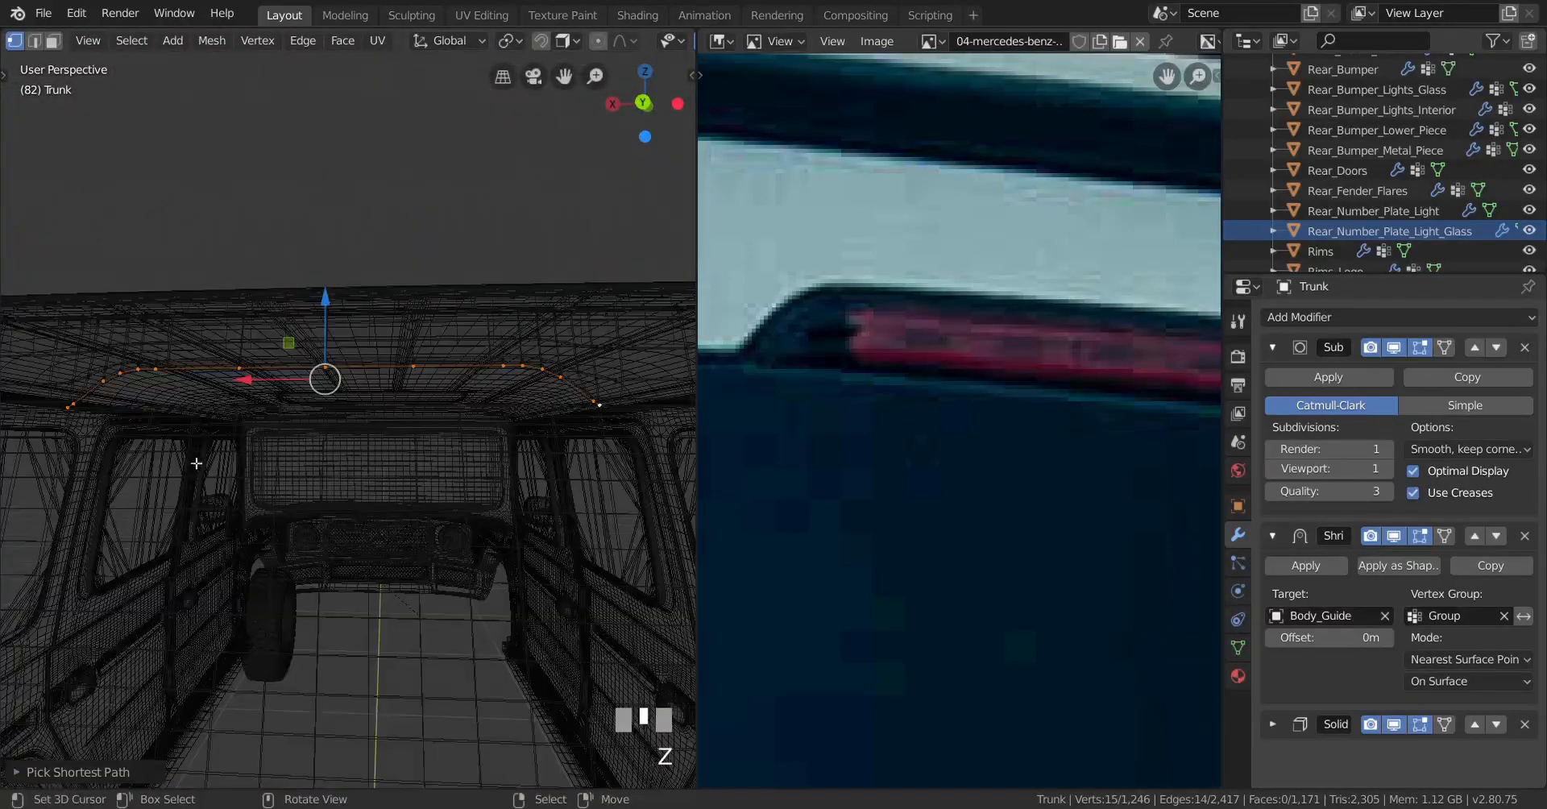
# Step: Duplicate the selected opening edge in place and separate the copy into its own object
pyautogui.hotkey('shift', 'd')
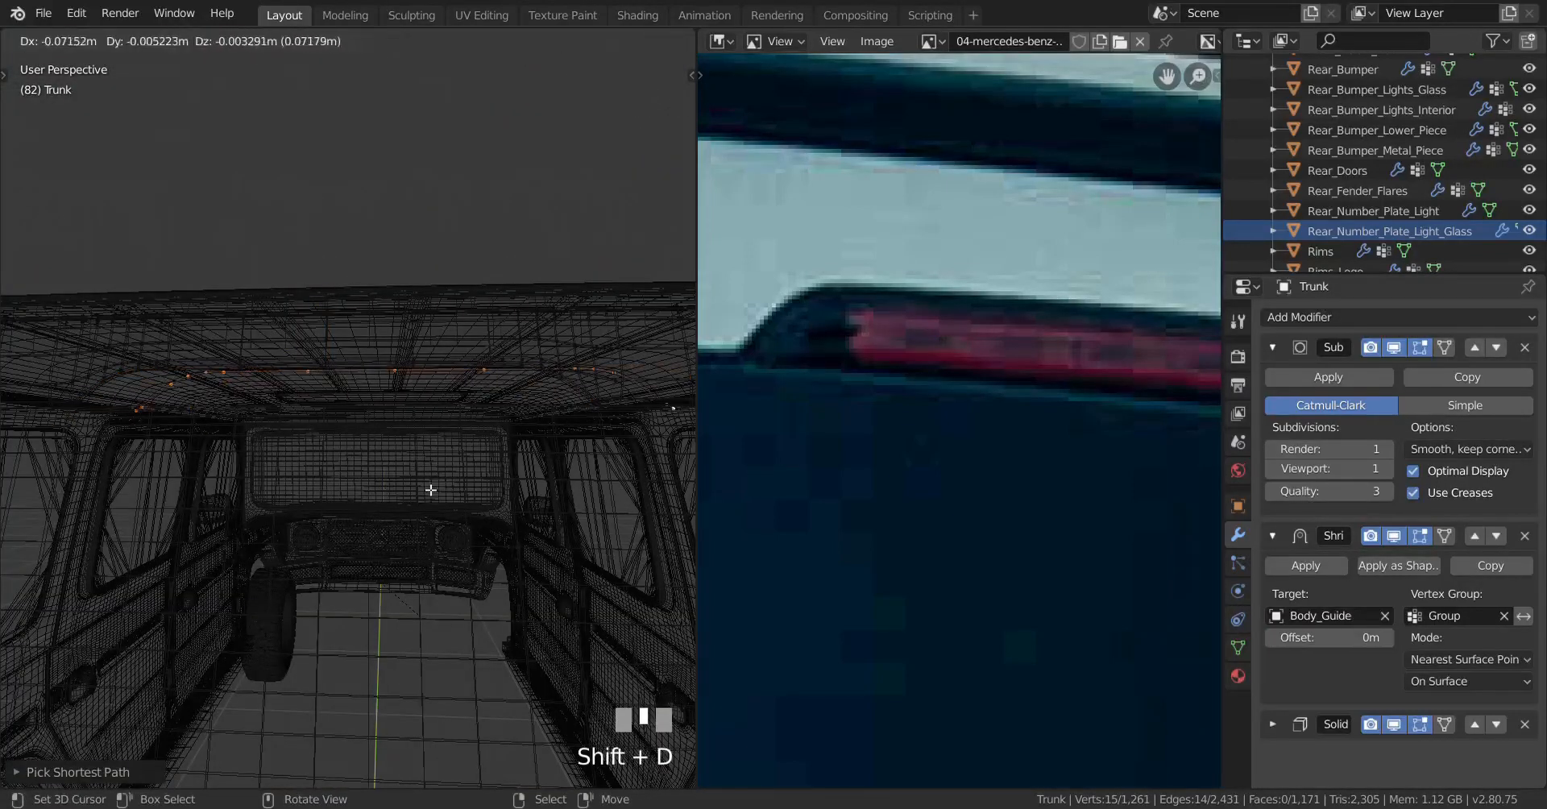
pyautogui.rightClick(454, 465)
pyautogui.press('p')
pyautogui.click(447, 458)
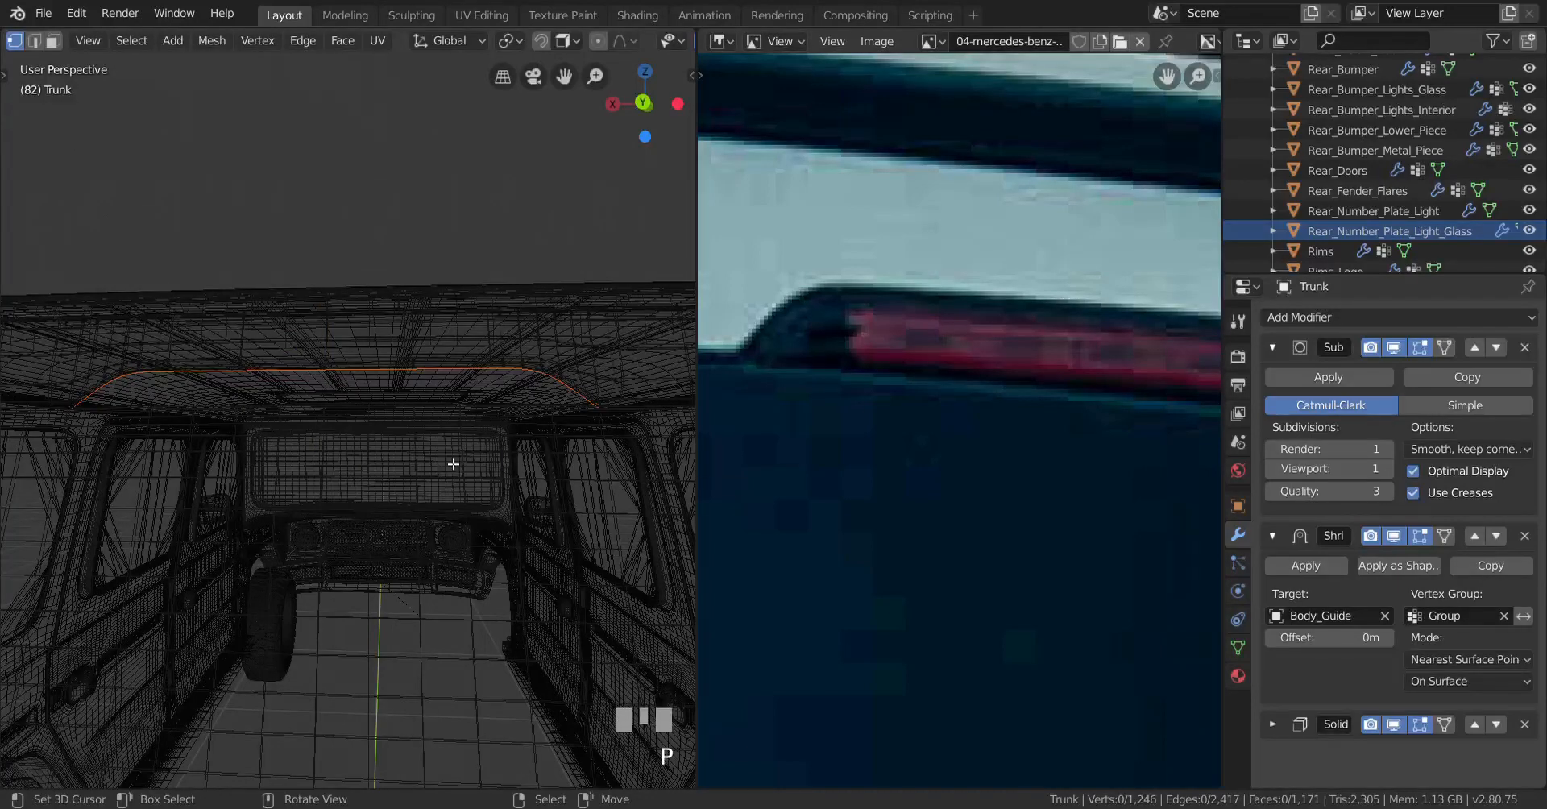
pyautogui.press('Tab')
# Step: In the trunk window mesh, select the upper edge path that runs directly beneath the brake light opening
pyautogui.press('z')
pyautogui.click(655, 416)
pyautogui.rightClick(540, 420)
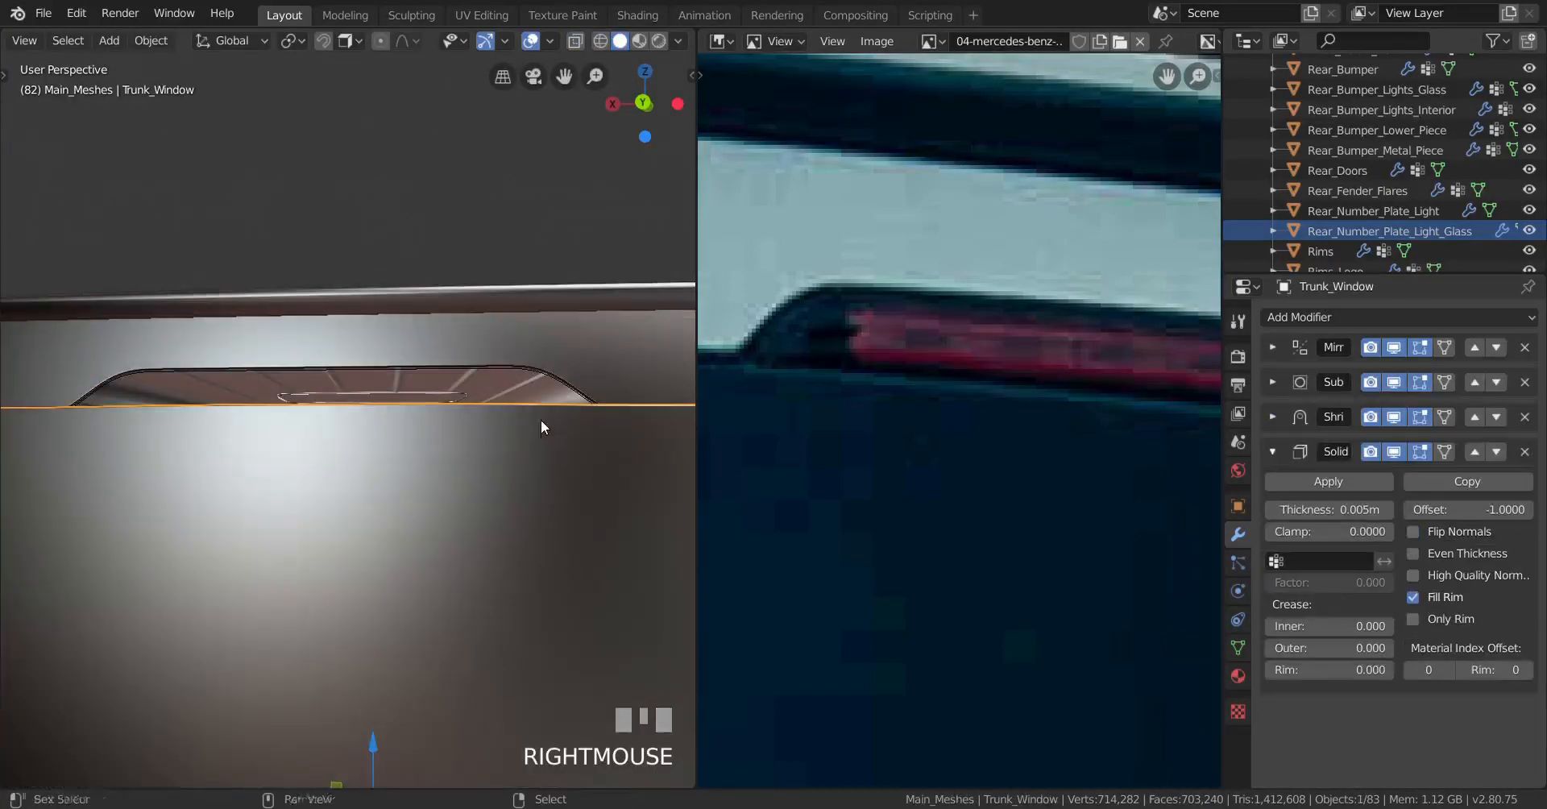
pyautogui.scroll(2, 449, 443)
pyautogui.press('Tab')
pyautogui.moveTo(448, 442)
pyautogui.keyDown('shift'); pyautogui.mouseDown(button='middle')
pyautogui.moveTo(421, 446)
pyautogui.moveTo(529, 562)
pyautogui.moveTo(328, 469)
pyautogui.mouseUp(button='middle'); pyautogui.keyUp('shift')
pyautogui.scroll(2, 466, 508)
pyautogui.scroll(4, 328, 470)
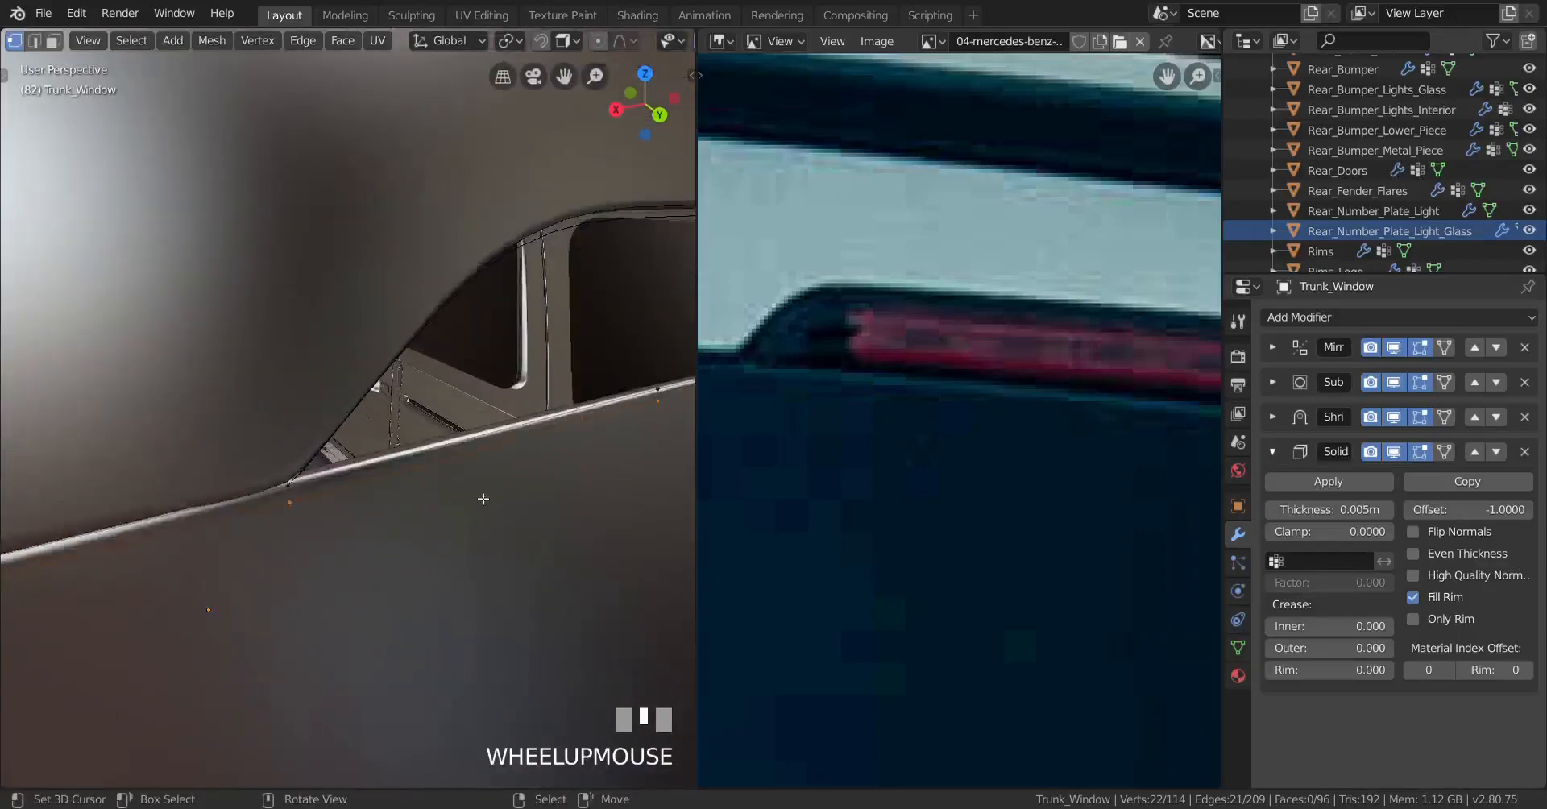
pyautogui.moveTo(483, 486); pyautogui.dragTo(524, 503, button='middle')
pyautogui.rightClick(311, 503)
pyautogui.scroll(2, 473, 479)
pyautogui.keyDown('ctrl'); pyautogui.rightClick(370, 480); pyautogui.keyUp('ctrl')
# Step: Duplicate the selected window edge in place and separate the copy into its own object
pyautogui.hotkey('shift', 'd')
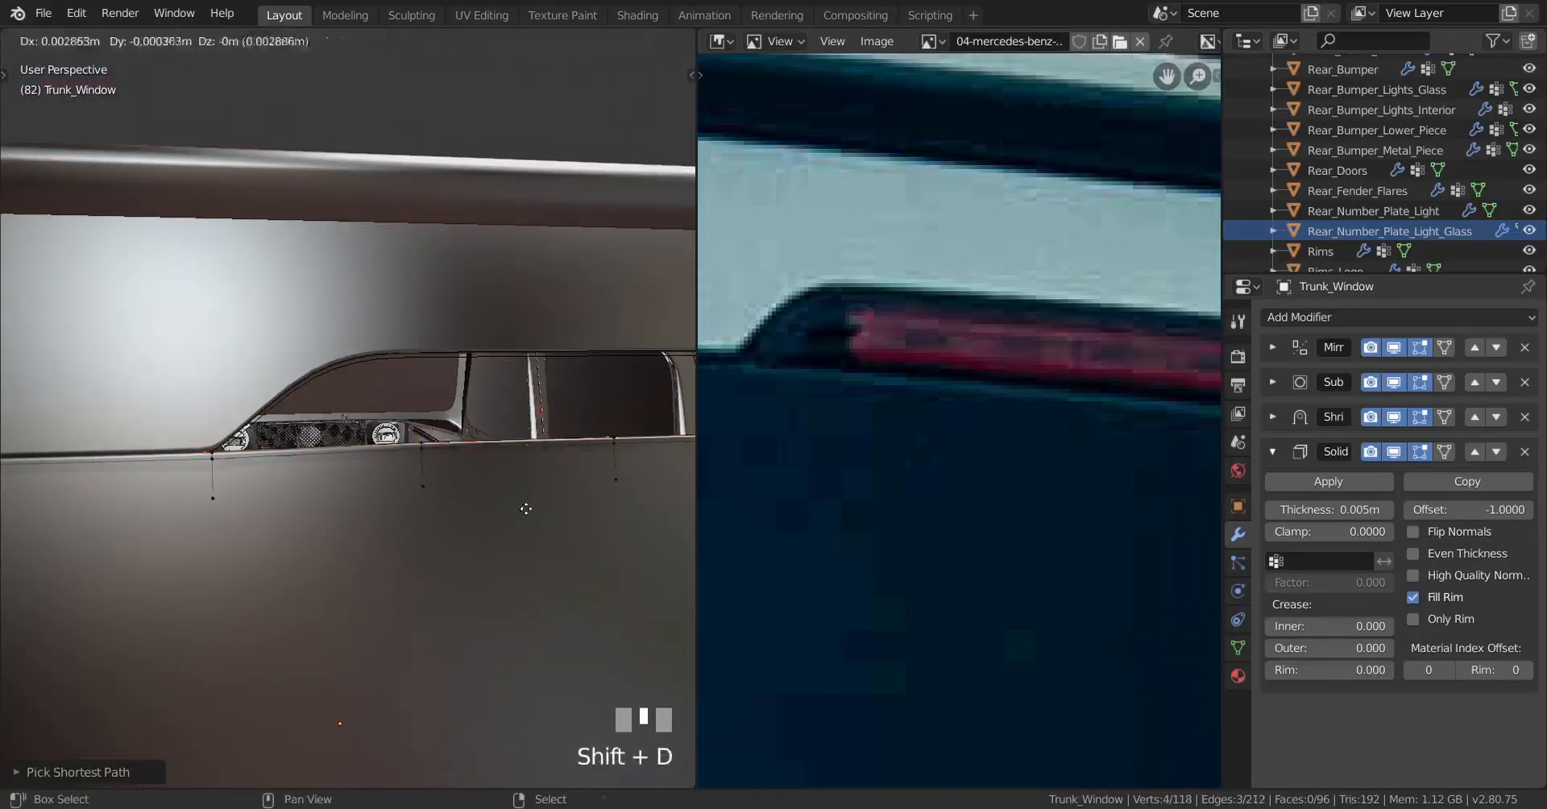
pyautogui.rightClick(533, 469)
pyautogui.hotkey('ctrl', 'z')
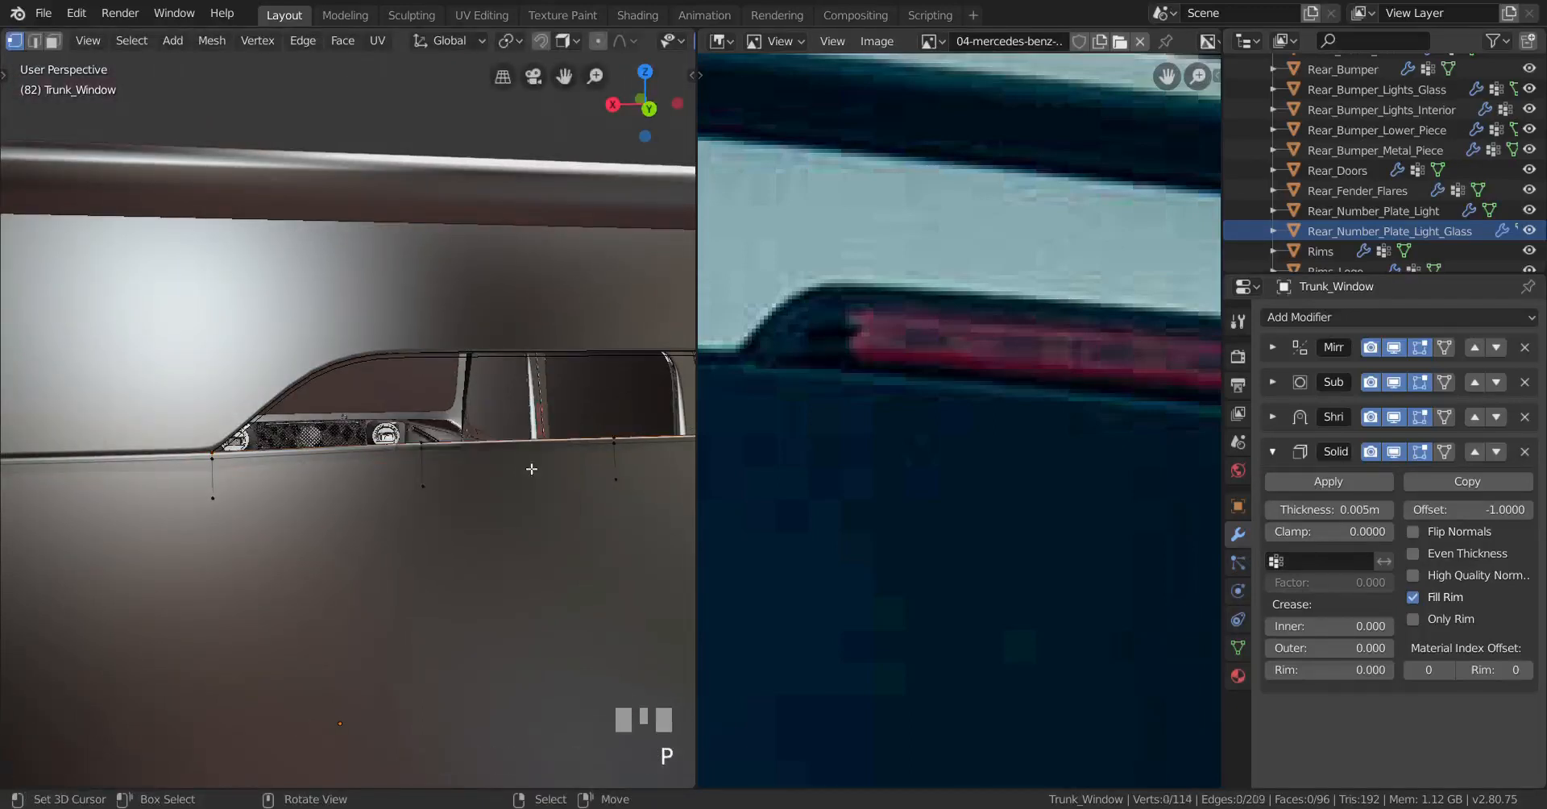
pyautogui.scroll(1, 520, 476)
pyautogui.press('Tab')
# Step: Join the separated window edge with the separated trunk edge, keeping the trunk edge as the active object
pyautogui.rightClick(427, 478)
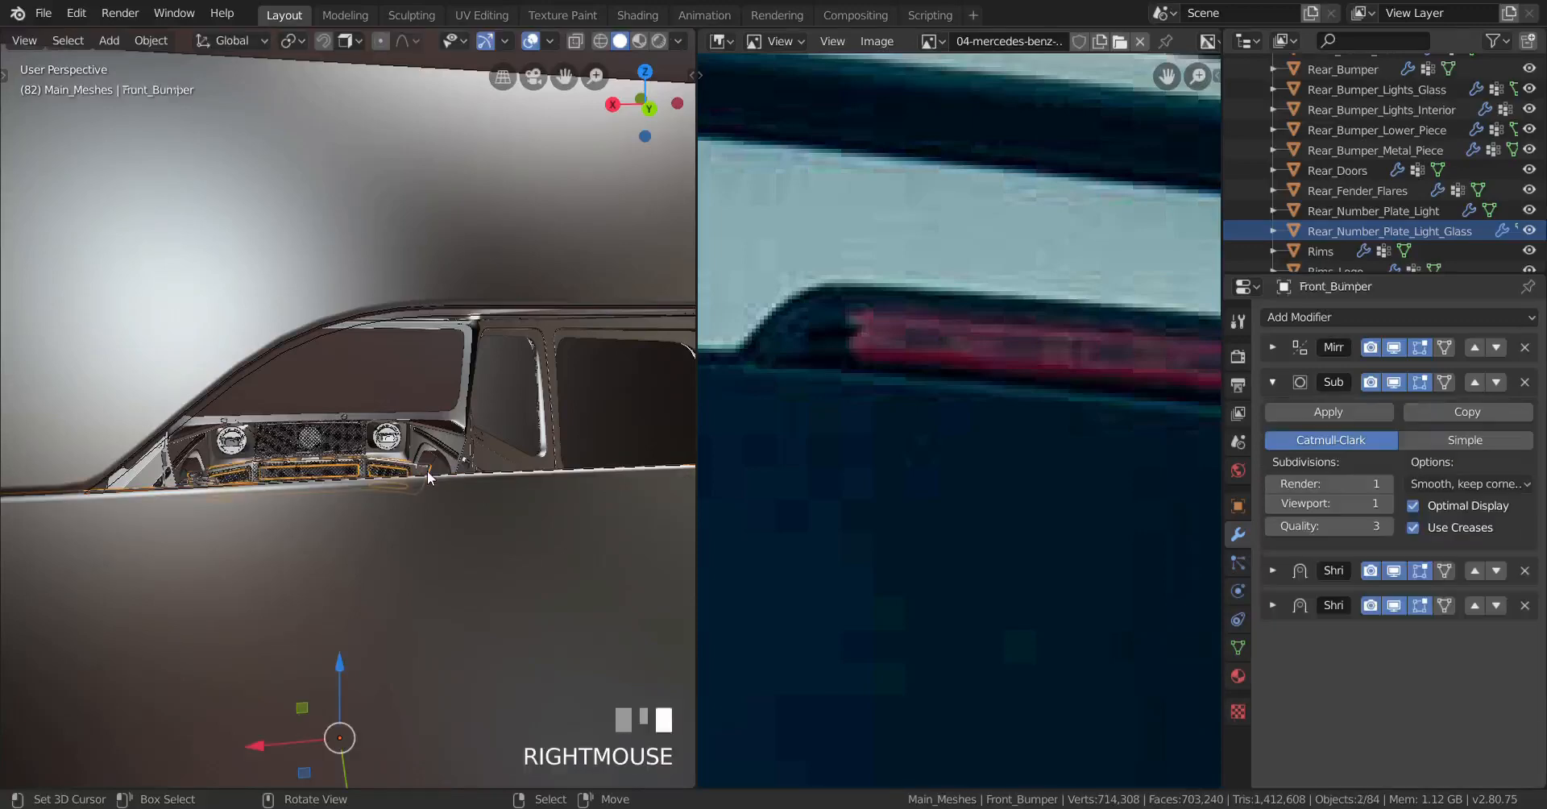
pyautogui.rightClick(428, 475)
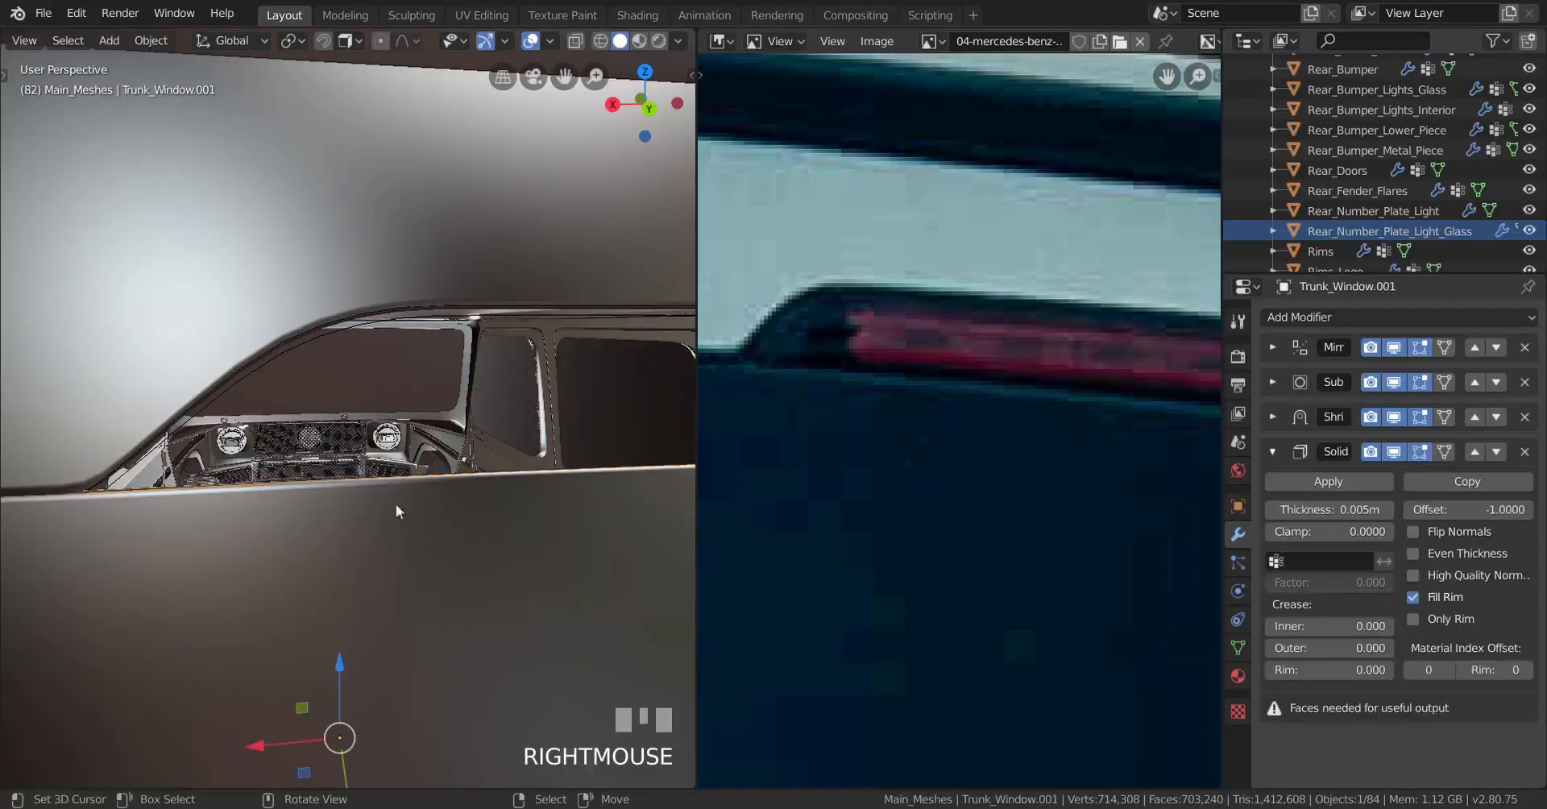
pyautogui.moveTo(395, 505); pyautogui.dragTo(356, 442, button='middle')
pyautogui.press('z')
pyautogui.press('z')
pyautogui.keyDown('shift'); pyautogui.rightClick(360, 354); pyautogui.keyUp('shift')
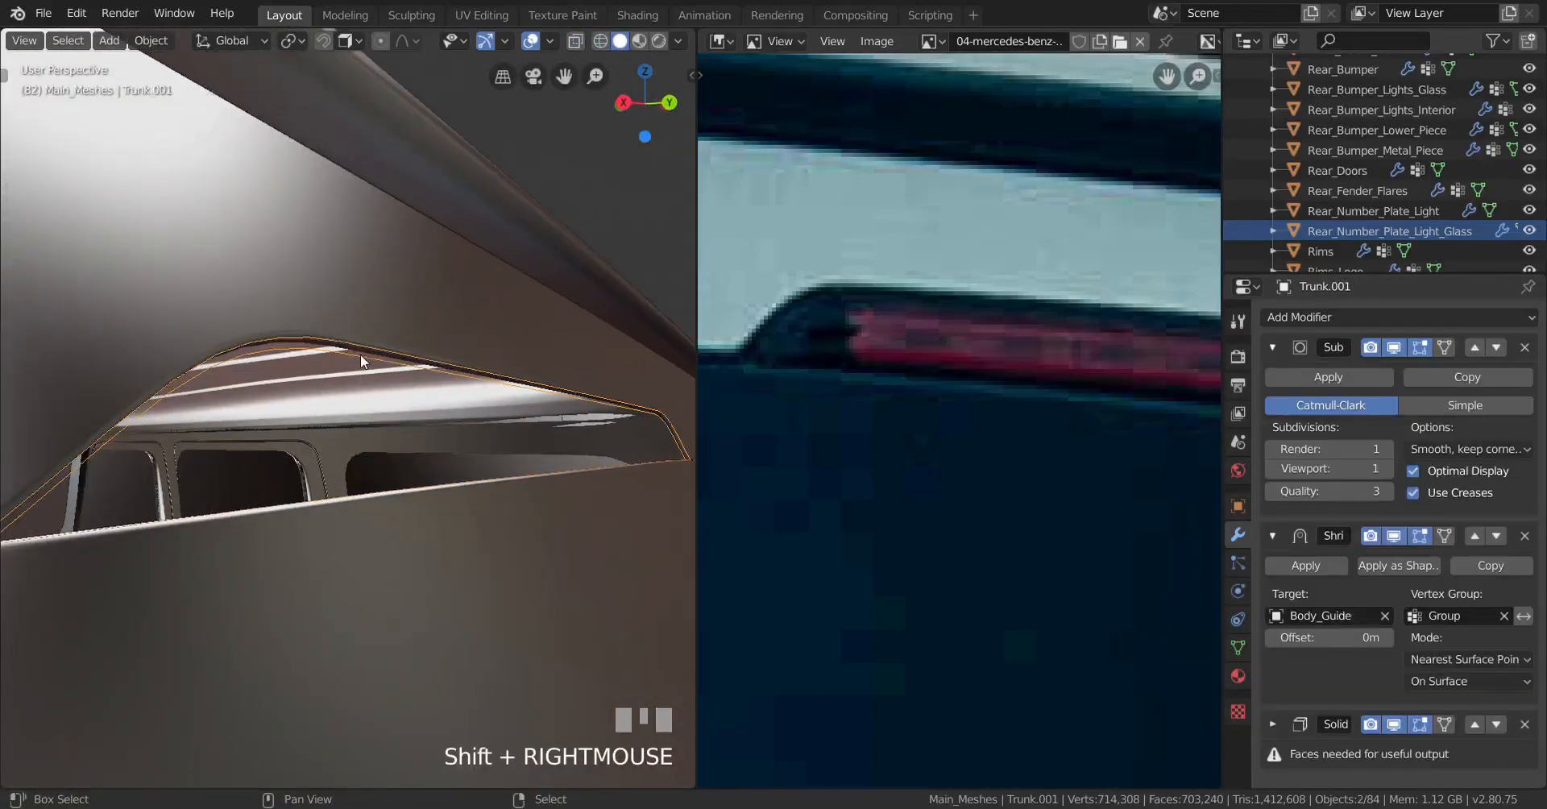
pyautogui.scroll(-1, 451, 447)
pyautogui.moveTo(451, 447); pyautogui.dragTo(368, 476, button='middle')
pyautogui.press('z')
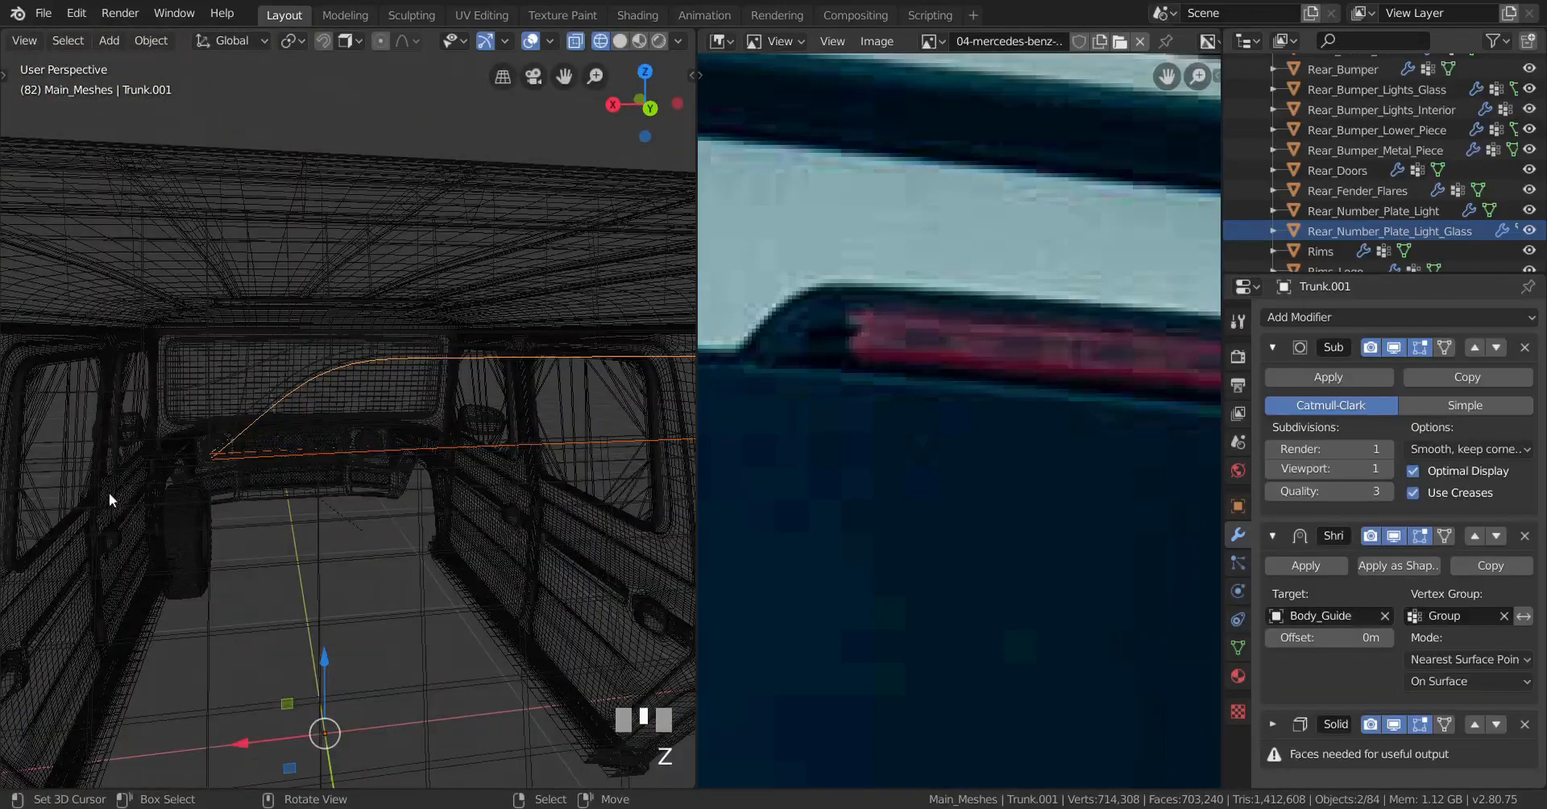
pyautogui.press('z')
pyautogui.hotkey('ctrl', 'j')
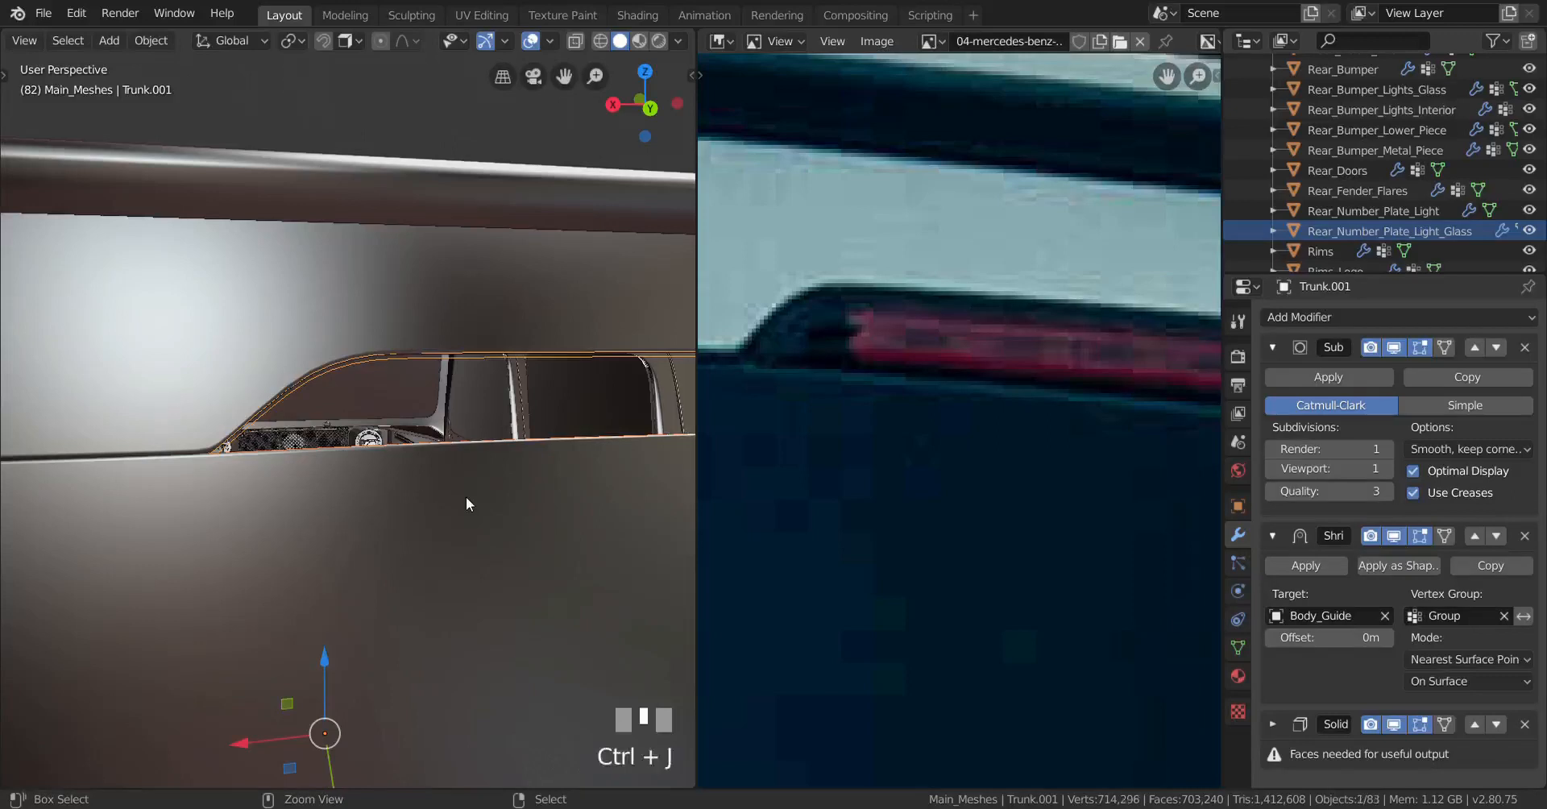
# Step: Remove the Solidify modifier from the joined brake light outline
pyautogui.scroll(-1, 404, 493)
pyautogui.scroll(1, 581, 545)
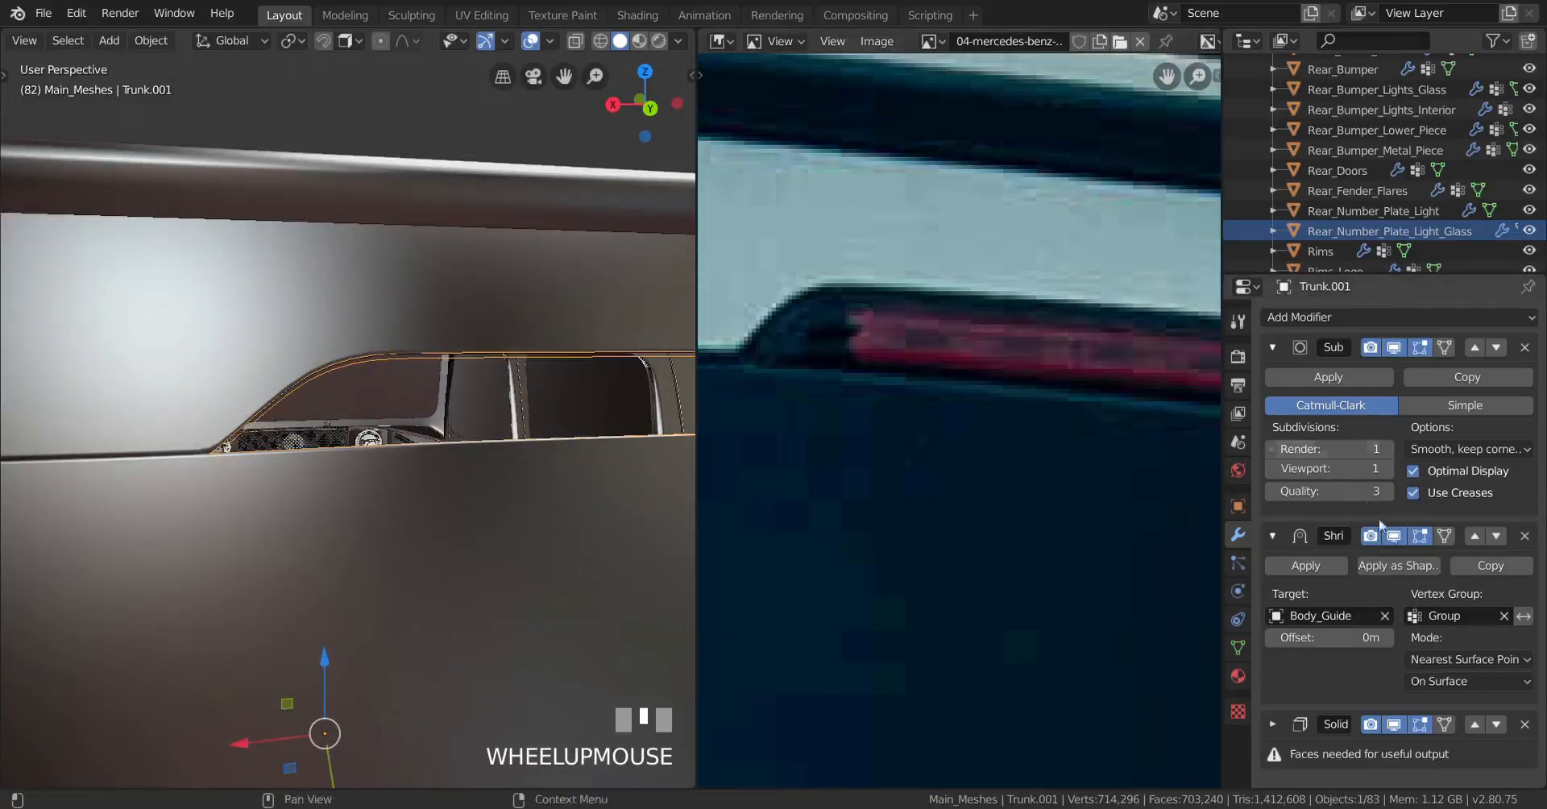
pyautogui.scroll(-1, 1495, 657)
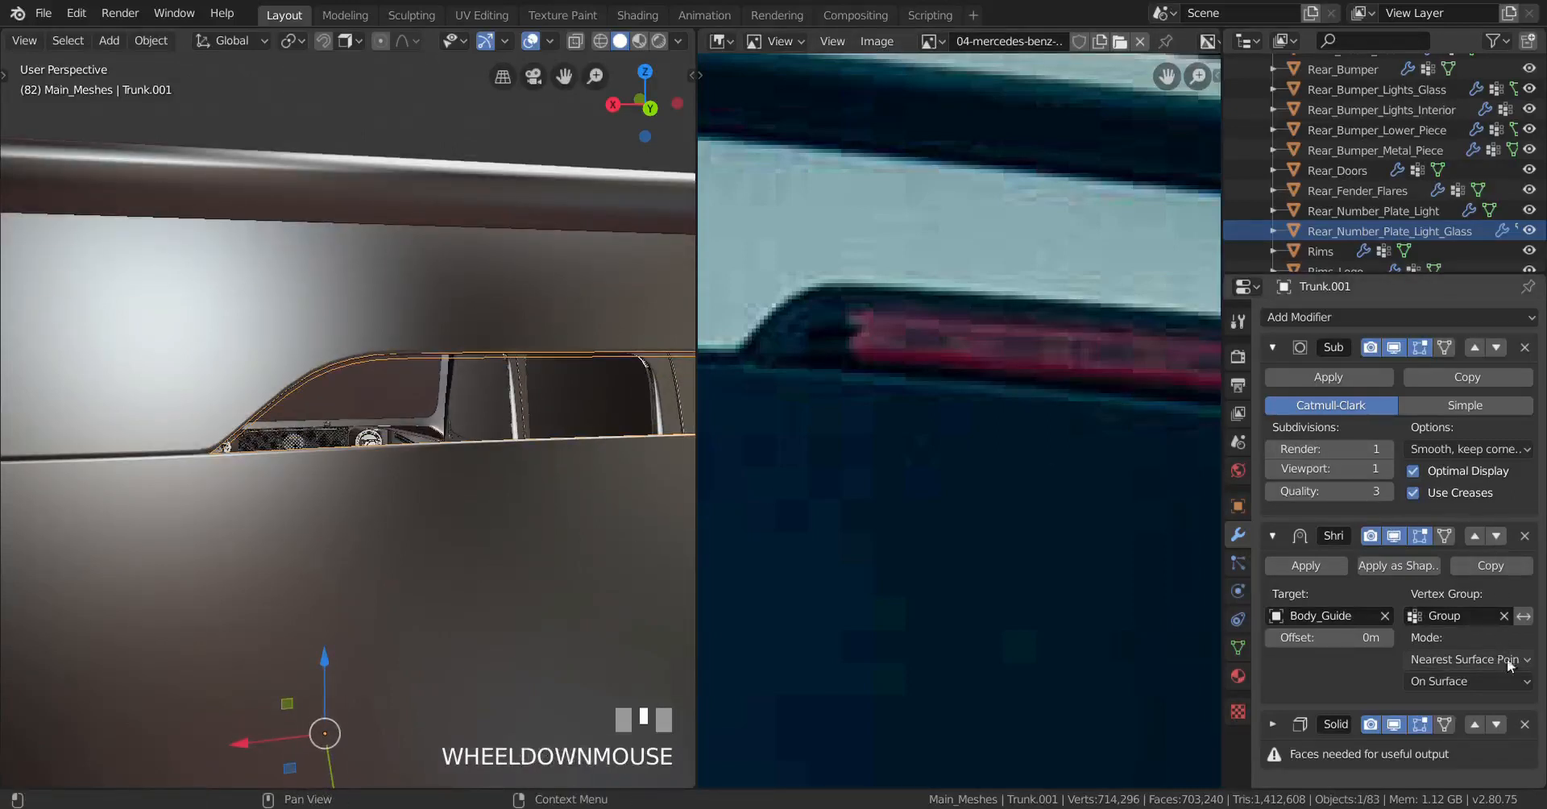
pyautogui.click(1525, 723)
# Step: Merge the two vertices where the outline's upper curve meets its lower edge at the corner of the brake light opening
pyautogui.moveTo(569, 569); pyautogui.dragTo(369, 505, button='middle')
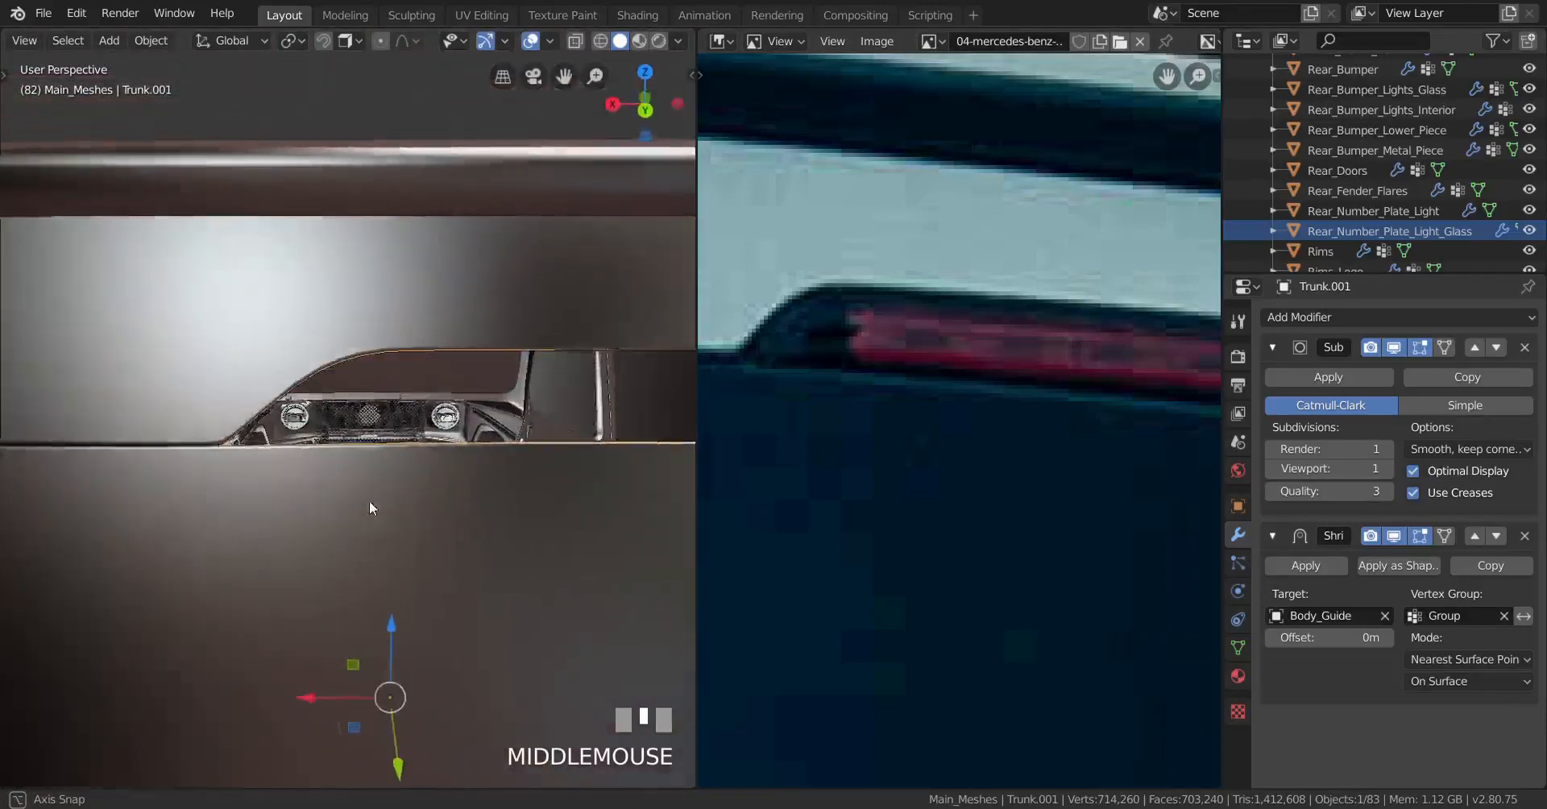
pyautogui.press('Tab')
pyautogui.press('a')
pyautogui.scroll(-1, 449, 487)
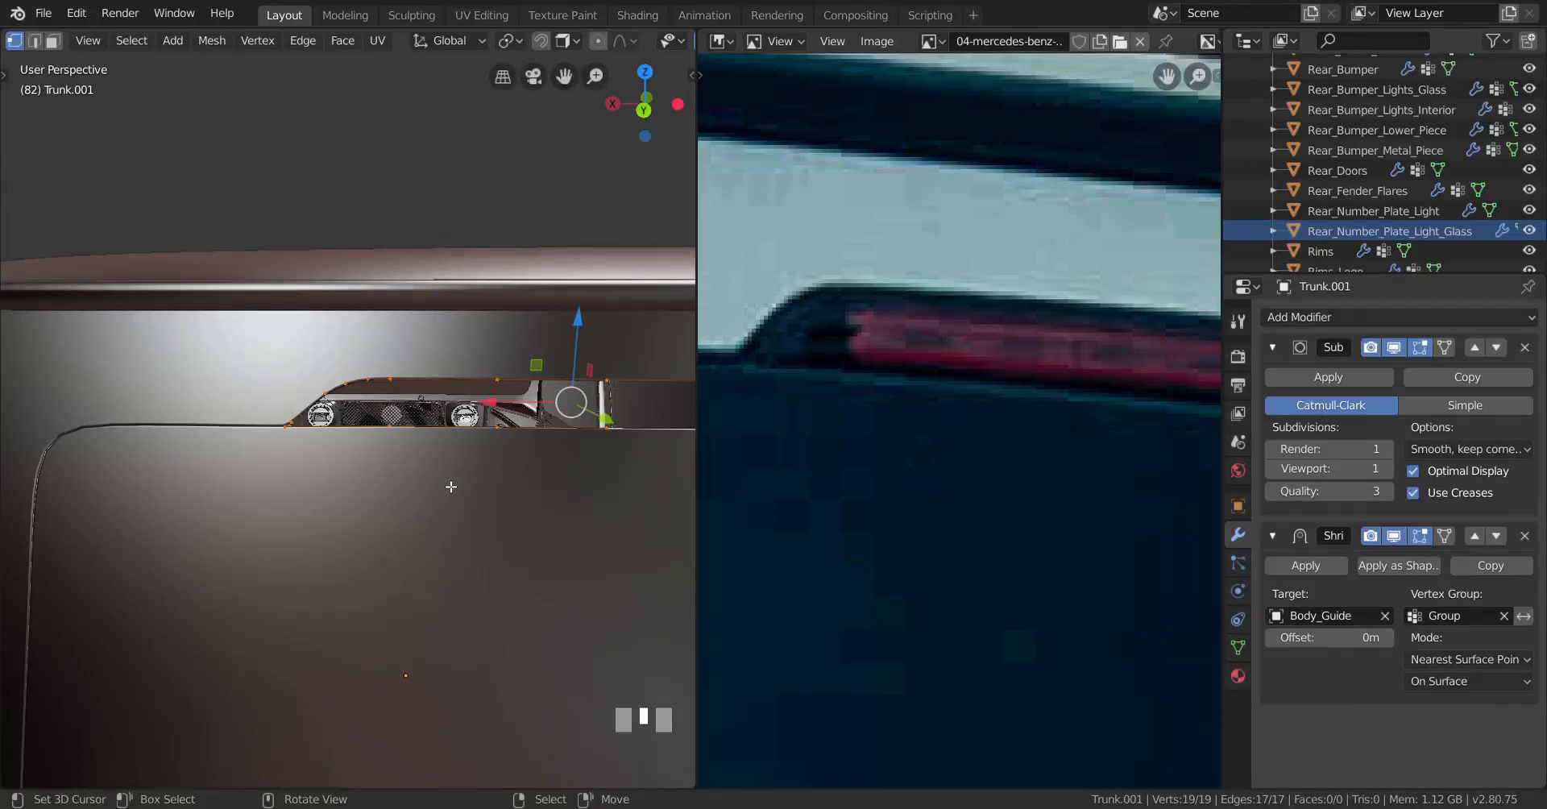
pyautogui.scroll(2, 452, 486)
pyautogui.moveTo(277, 511); pyautogui.dragTo(373, 543, button='middle')
pyautogui.scroll(2, 252, 546)
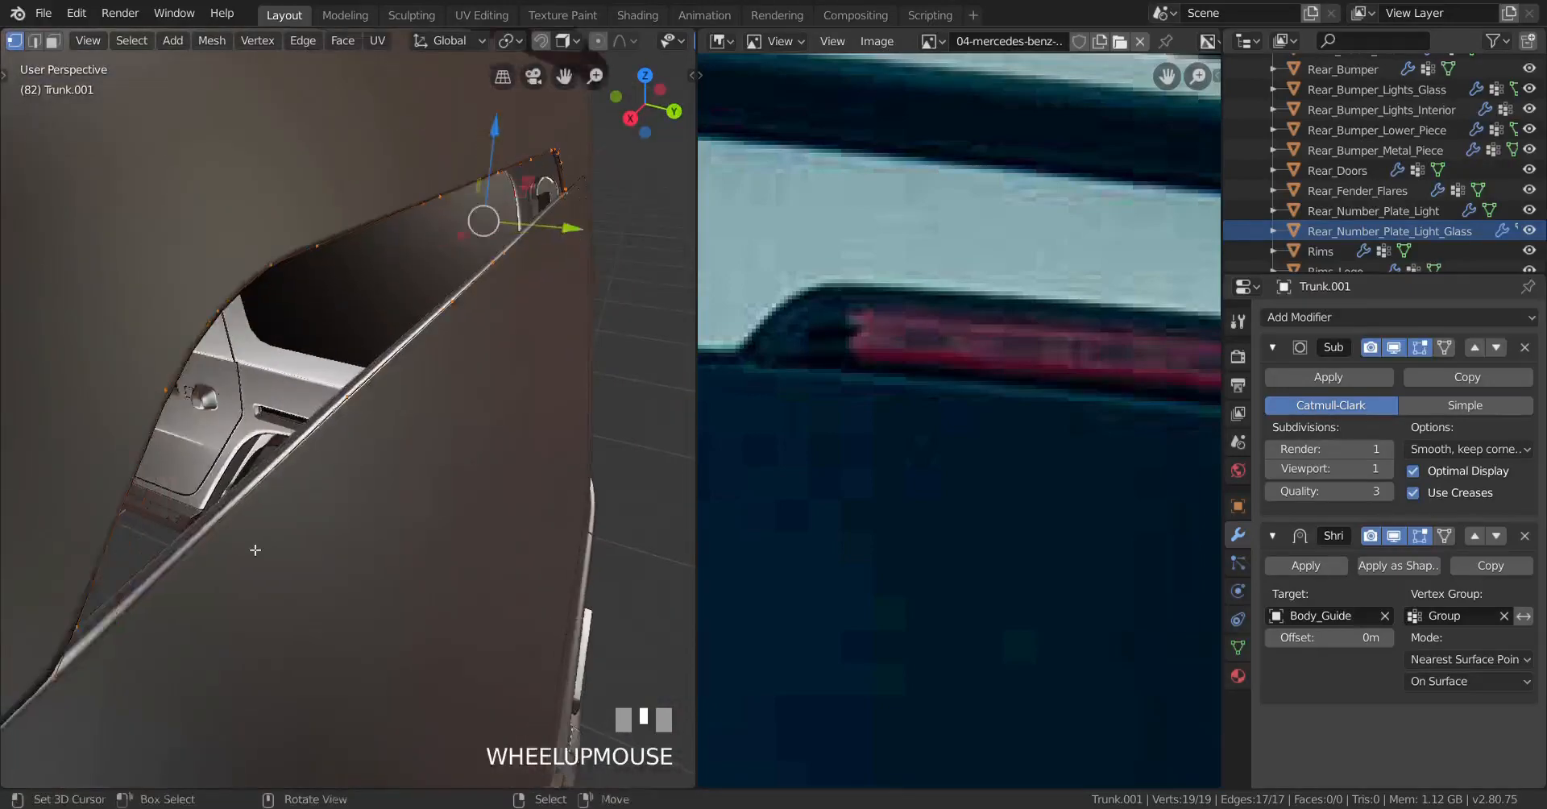
pyautogui.keyDown('shift'); pyautogui.moveTo(252, 545); pyautogui.dragTo(292, 396, button='middle'); pyautogui.keyUp('shift')
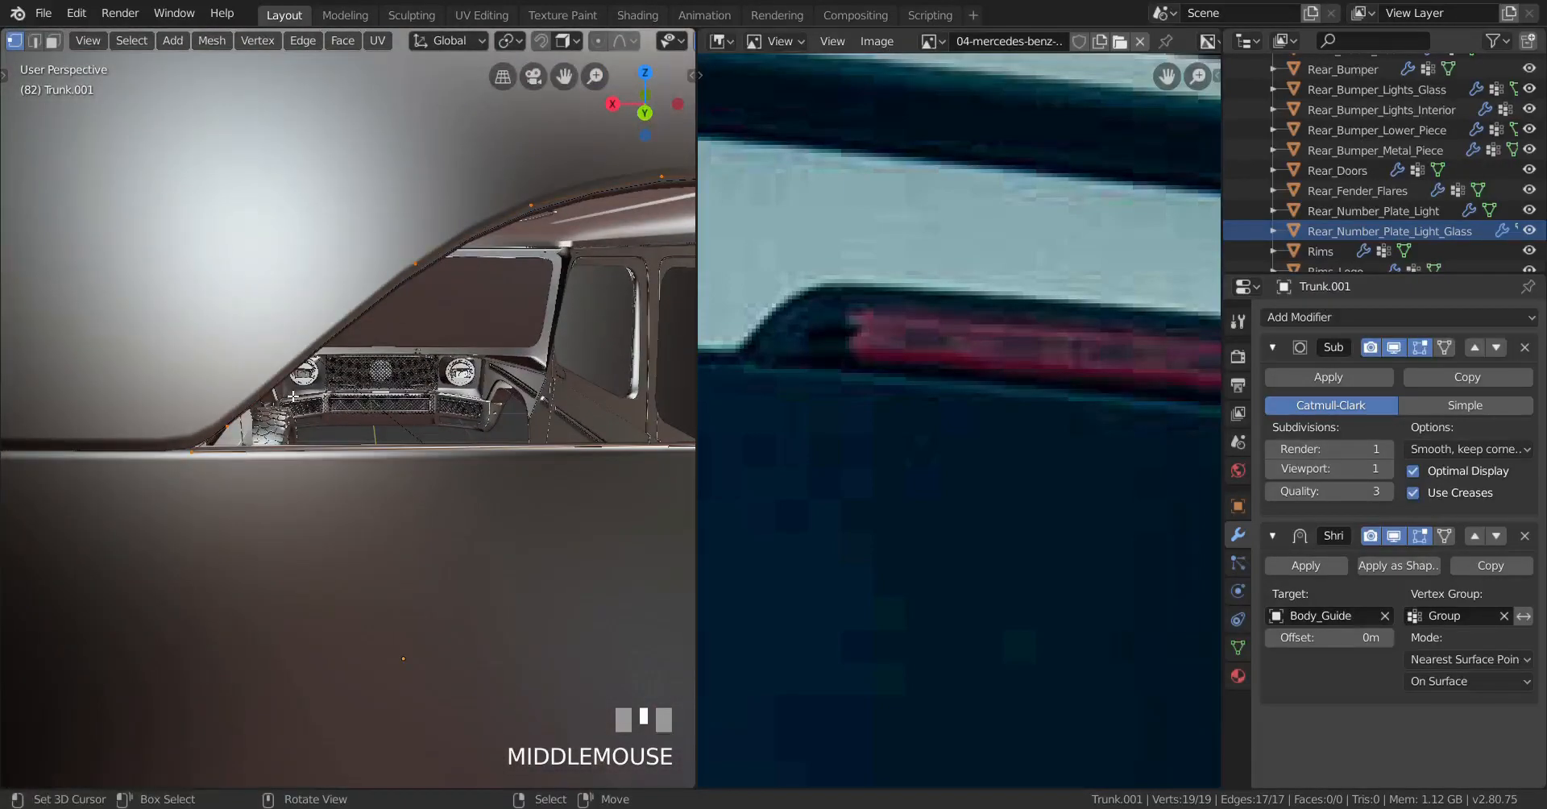
pyautogui.scroll(2, 270, 421)
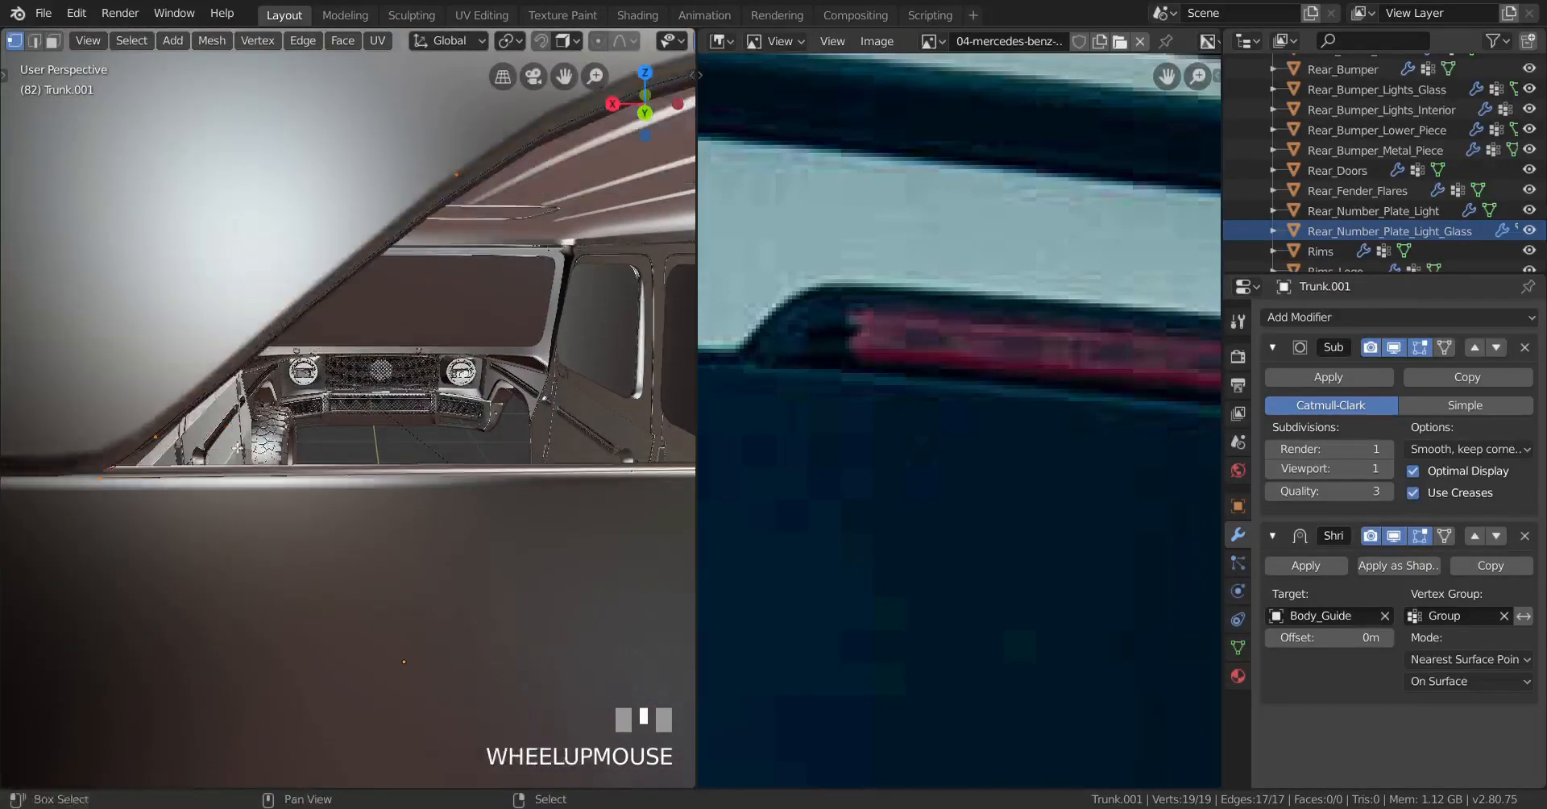
pyautogui.keyDown('shift'); pyautogui.moveTo(61, 439); pyautogui.dragTo(183, 411, button='middle'); pyautogui.keyUp('shift')
pyautogui.press('z')
pyautogui.rightClick(452, 429)
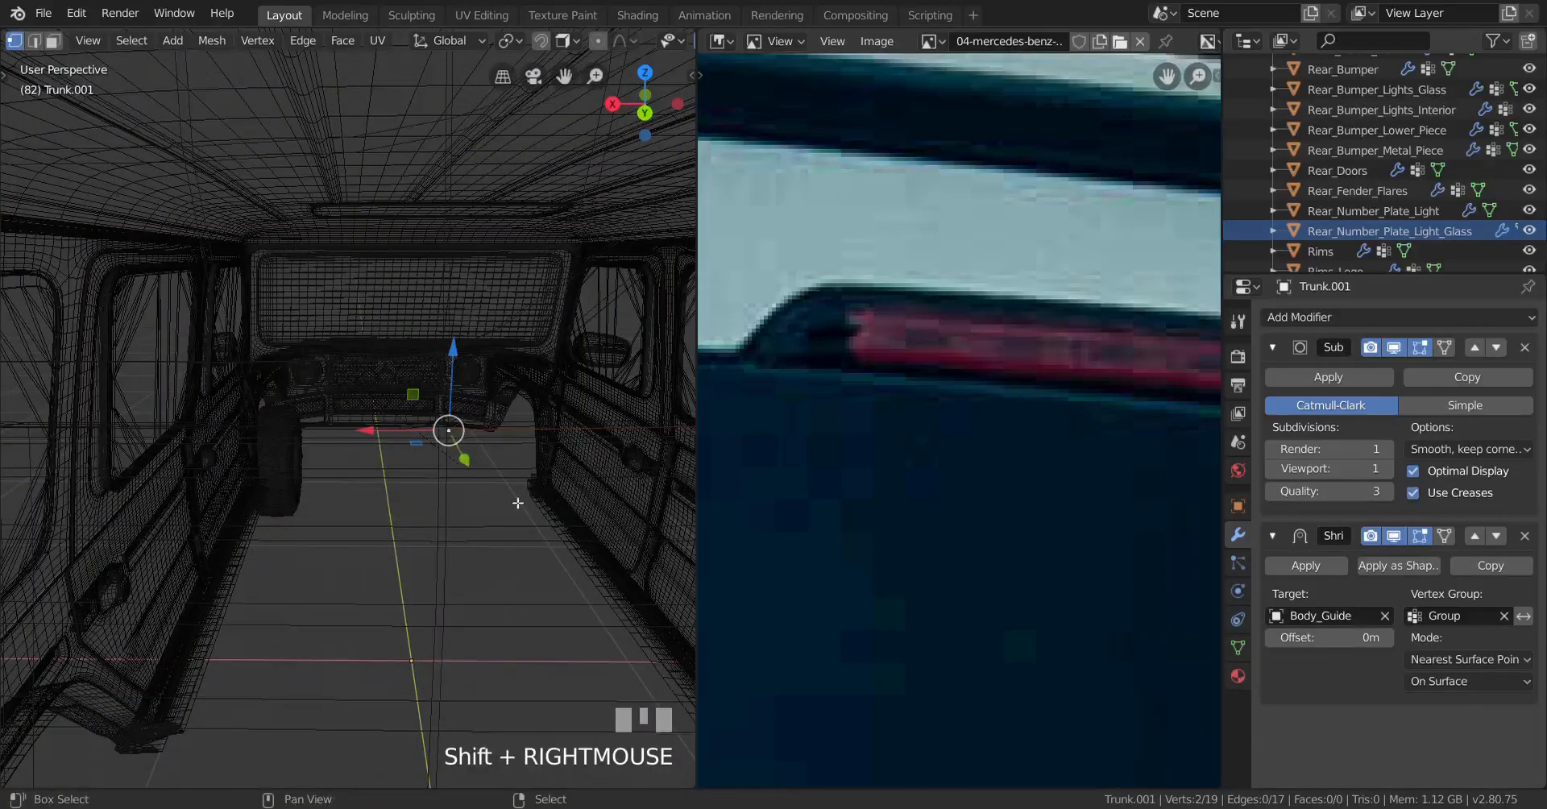
pyautogui.hotkey('alt', 'm')
pyautogui.click(438, 549)
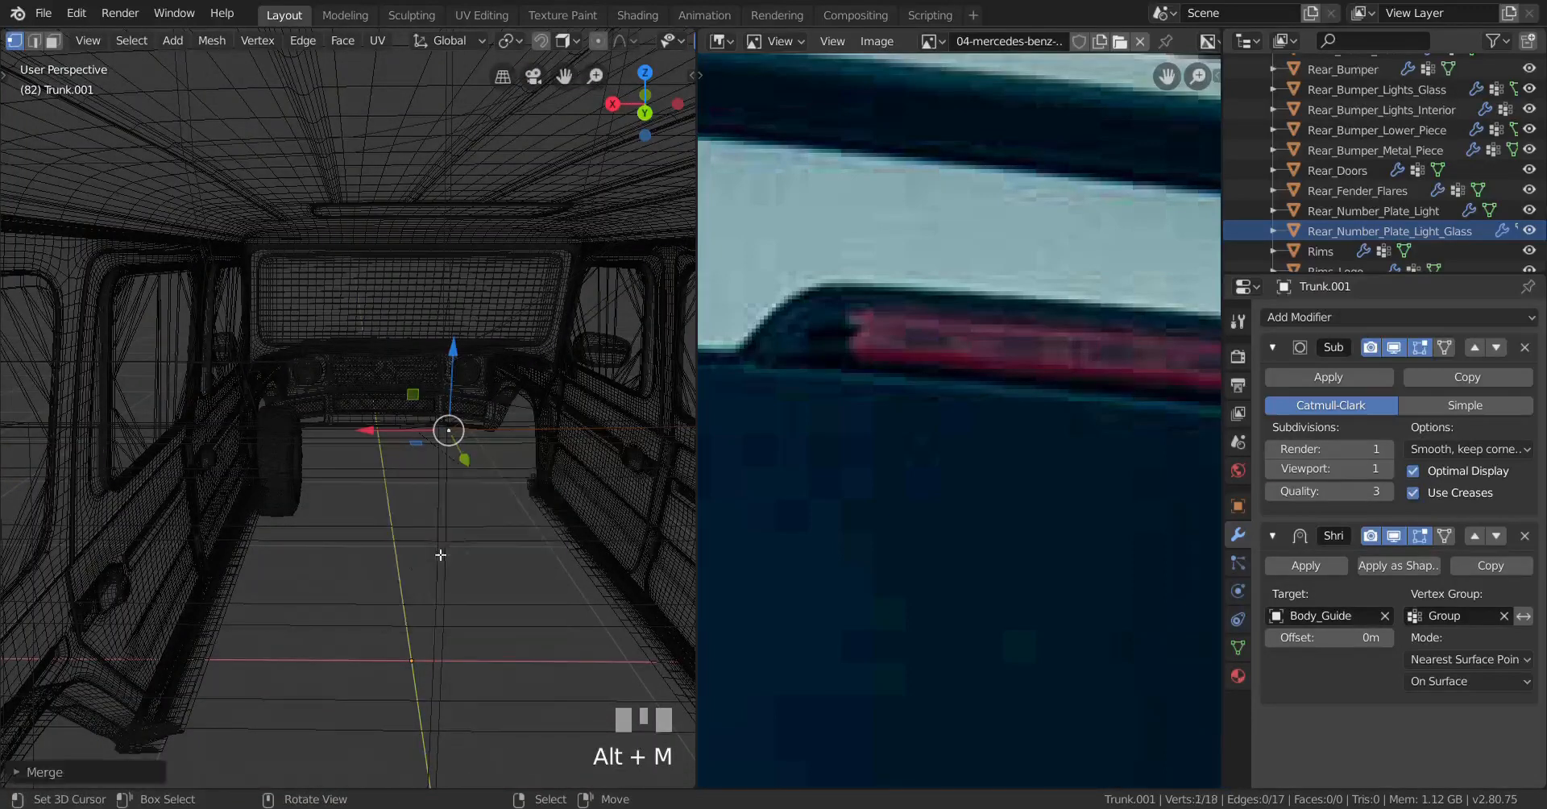
pyautogui.scroll(-10, 436, 535)
pyautogui.press('z')
pyautogui.scroll(5, 450, 539)
pyautogui.moveTo(520, 512)
pyautogui.keyDown('shift'); pyautogui.mouseDown(button='middle')
pyautogui.moveTo(451, 539)
pyautogui.moveTo(421, 392)
pyautogui.moveTo(384, 385)
pyautogui.mouseUp(button='middle'); pyautogui.keyUp('shift')
pyautogui.press('z')
pyautogui.rightClick(422, 392)
pyautogui.keyDown('alt'); pyautogui.rightClick(386, 394); pyautogui.keyUp('alt')
pyautogui.rightClick(357, 382)
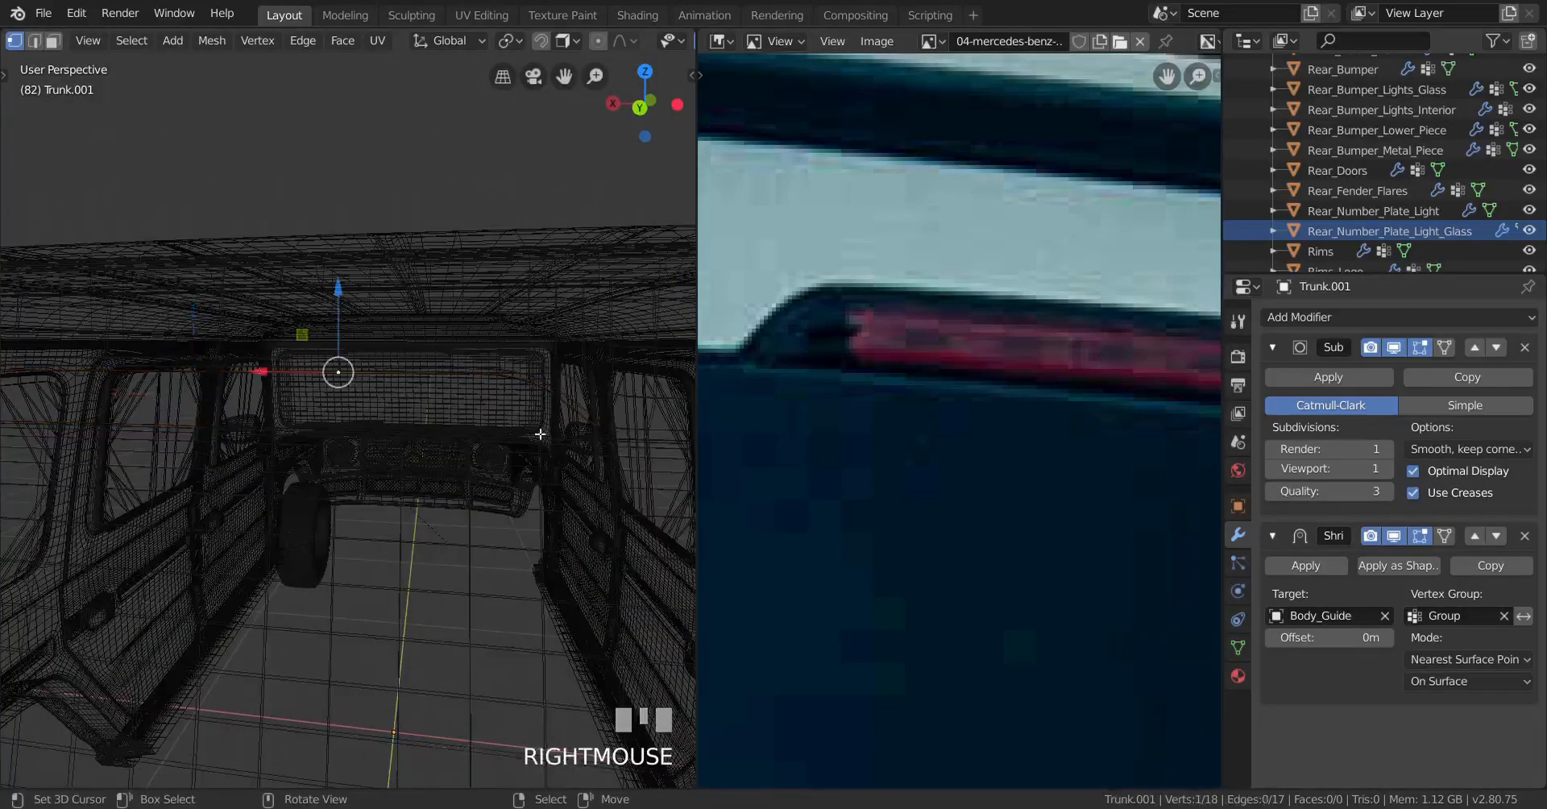
pyautogui.keyDown('ctrl'); pyautogui.rightClick(662, 476); pyautogui.keyUp('ctrl')
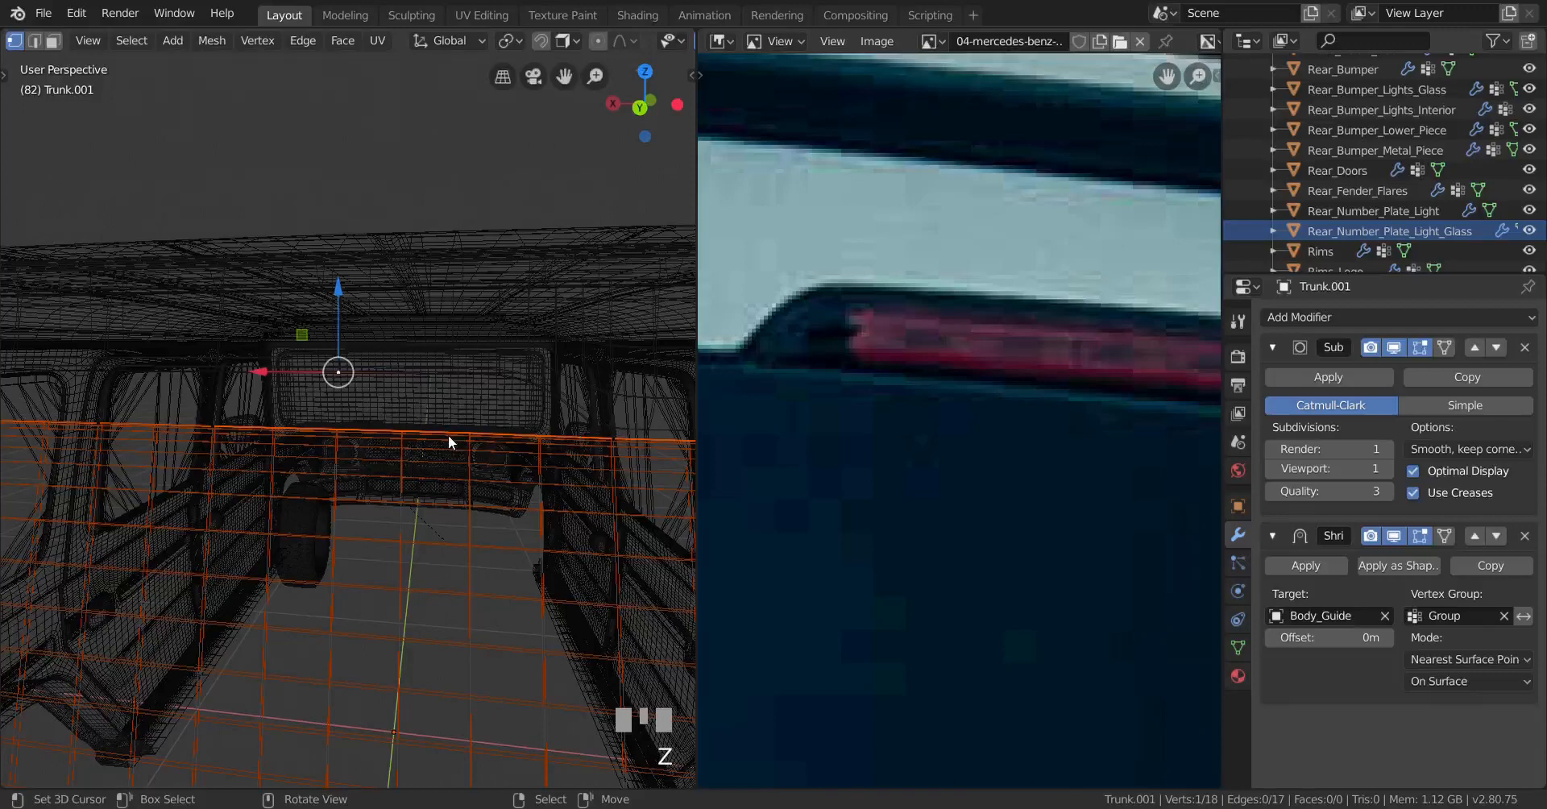
pyautogui.press('Tab')
pyautogui.hotkey('shift', 'z')
pyautogui.rightClick(477, 375)
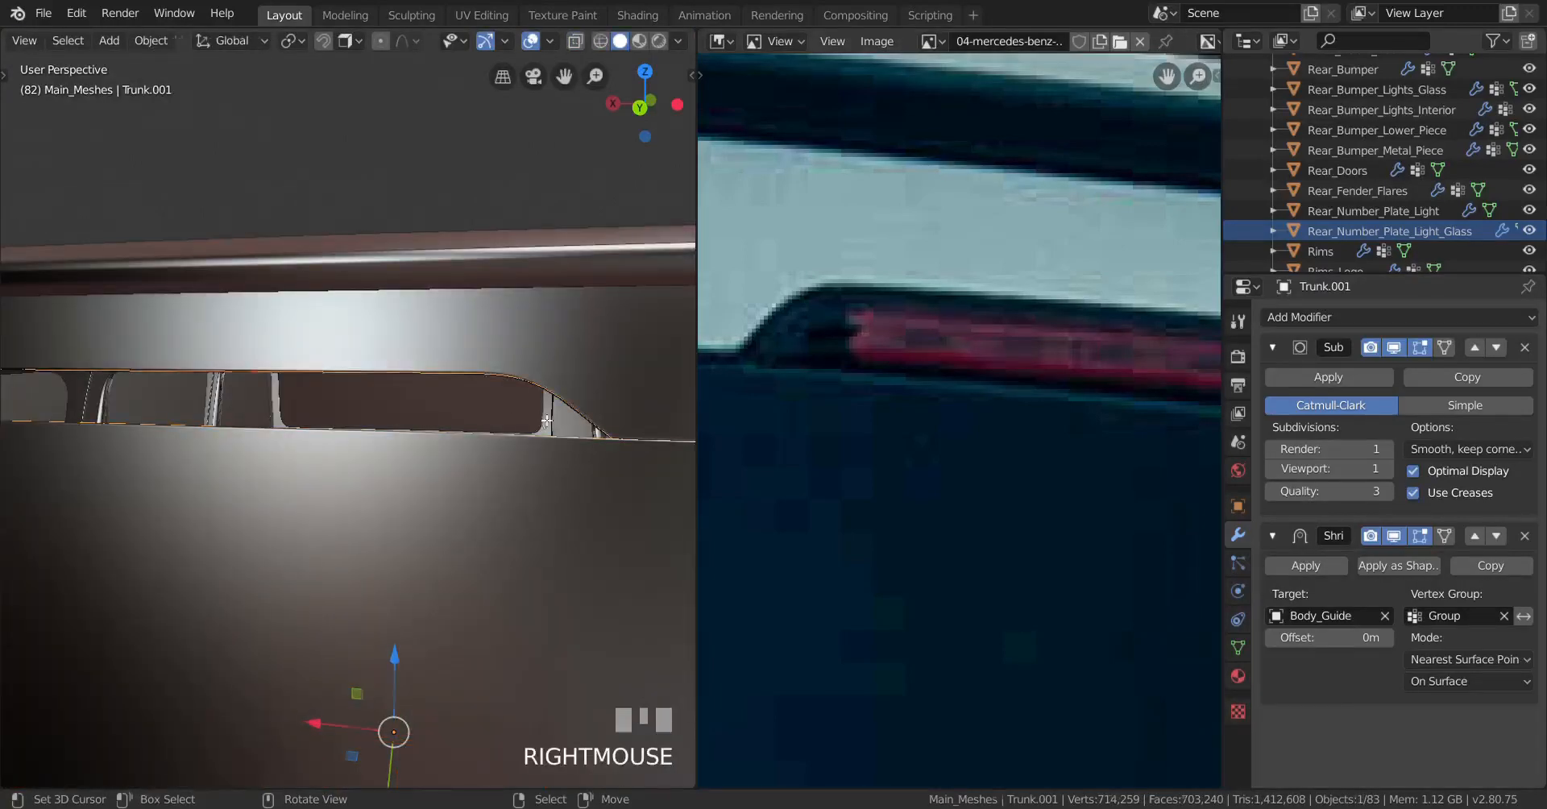
# Step: Delete the vertices of the outline's upper edge on the far side of the centre, leaving only one half
pyautogui.press('Tab')
pyautogui.press('z')
pyautogui.click(323, 408)
pyautogui.press('a')
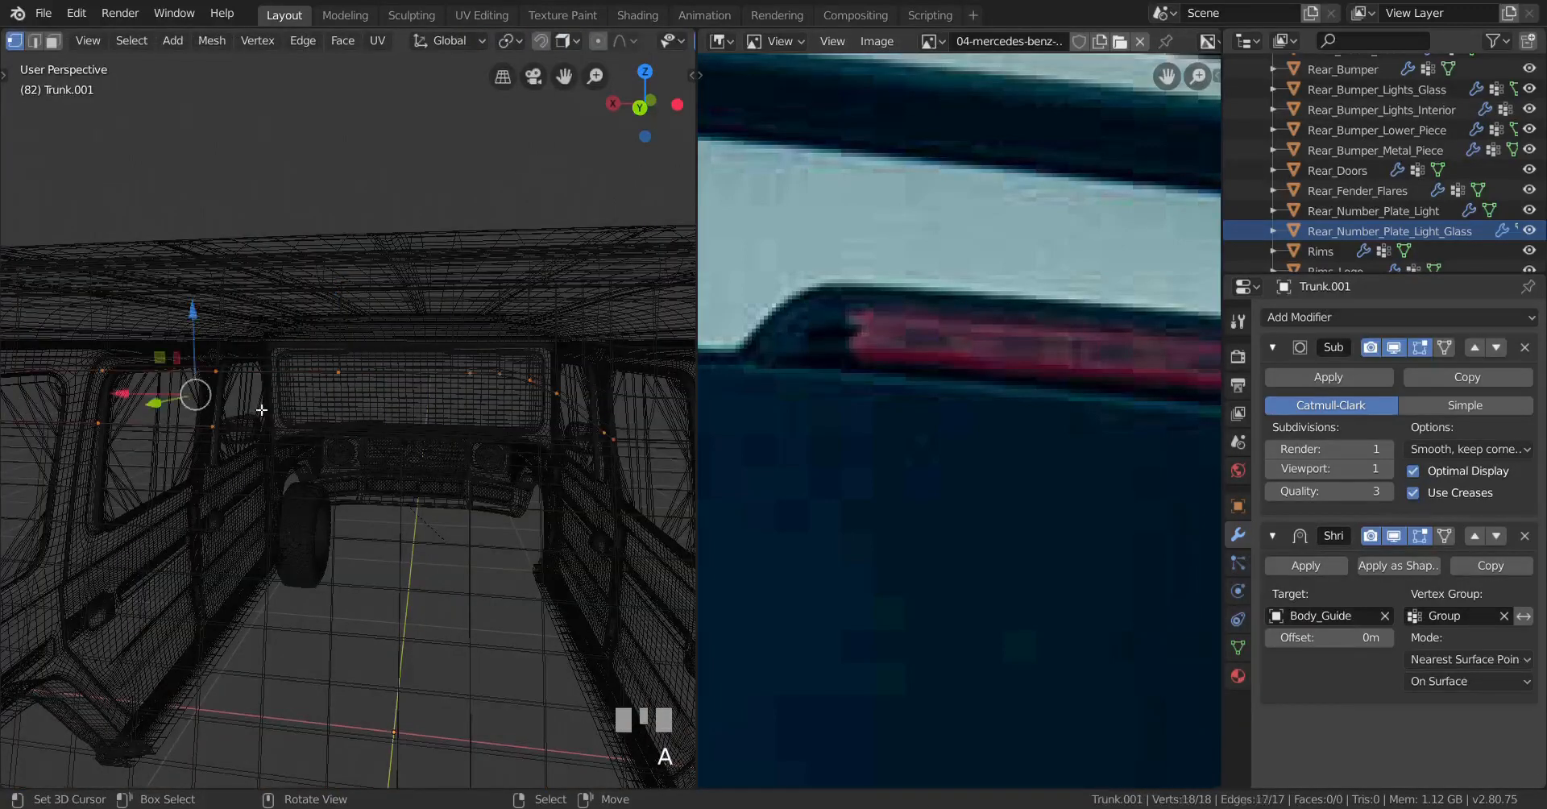
pyautogui.rightClick(346, 392)
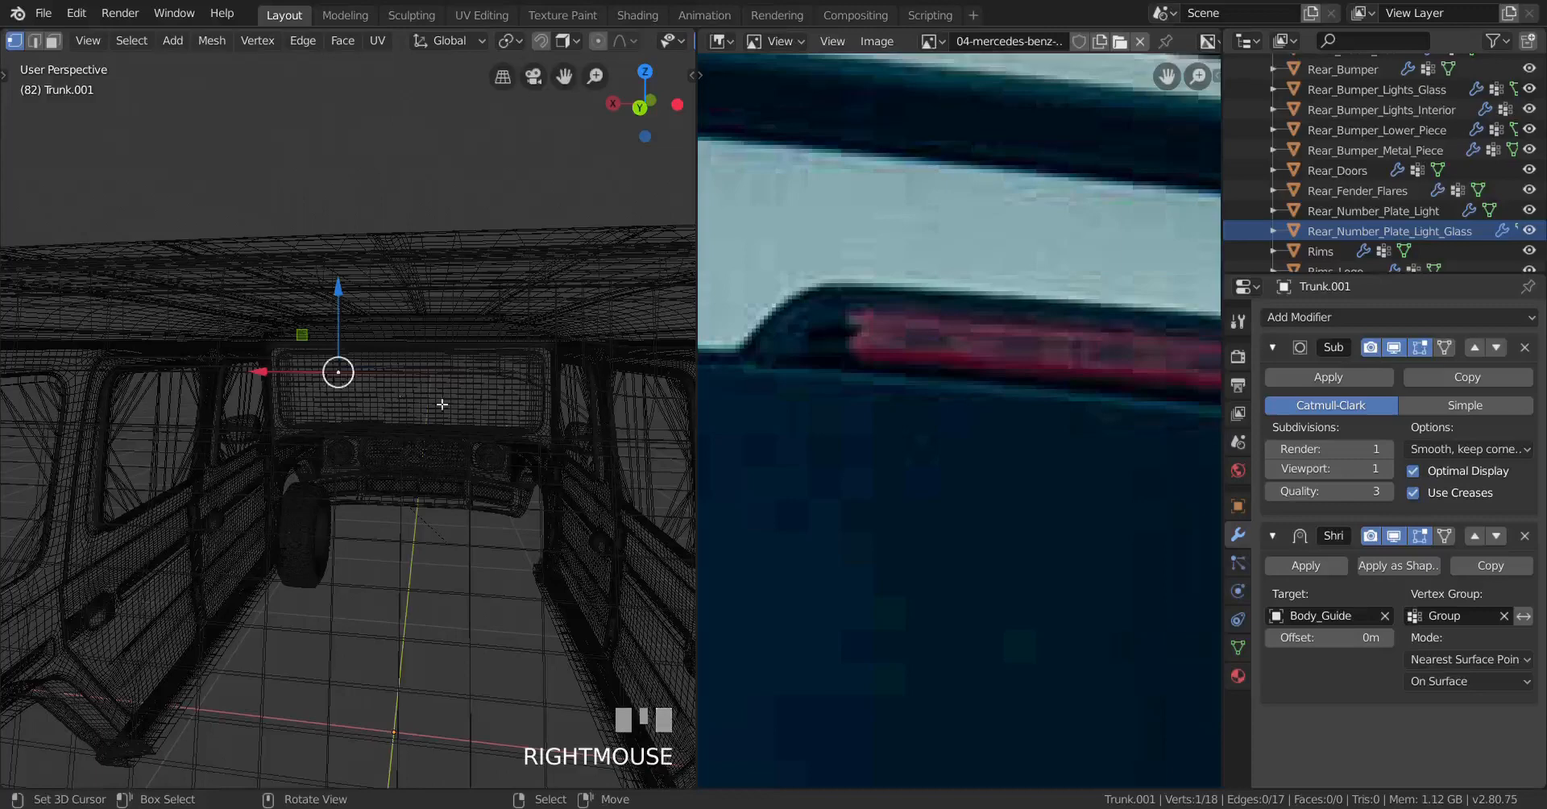
pyautogui.keyDown('ctrl'); pyautogui.rightClick(619, 445); pyautogui.keyUp('ctrl')
pyautogui.press('x')
pyautogui.click(540, 440)
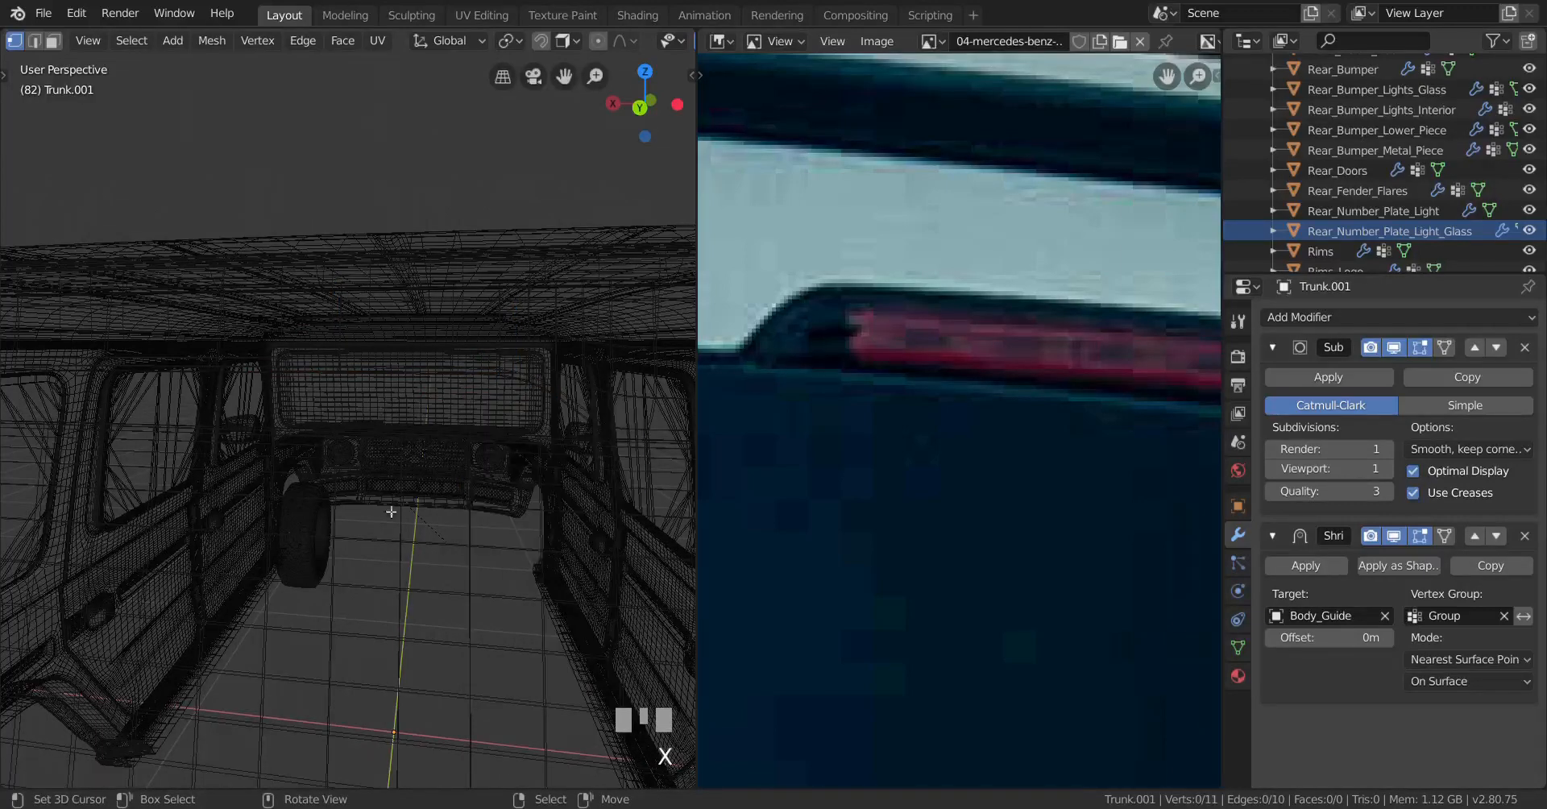
# Step: Check the remaining half of the brake light outline and add a Mirror modifier on the X axis
pyautogui.scroll(-1, 208, 514)
pyautogui.keyDown('shift'); pyautogui.moveTo(208, 515); pyautogui.dragTo(471, 445, button='middle'); pyautogui.keyUp('shift')
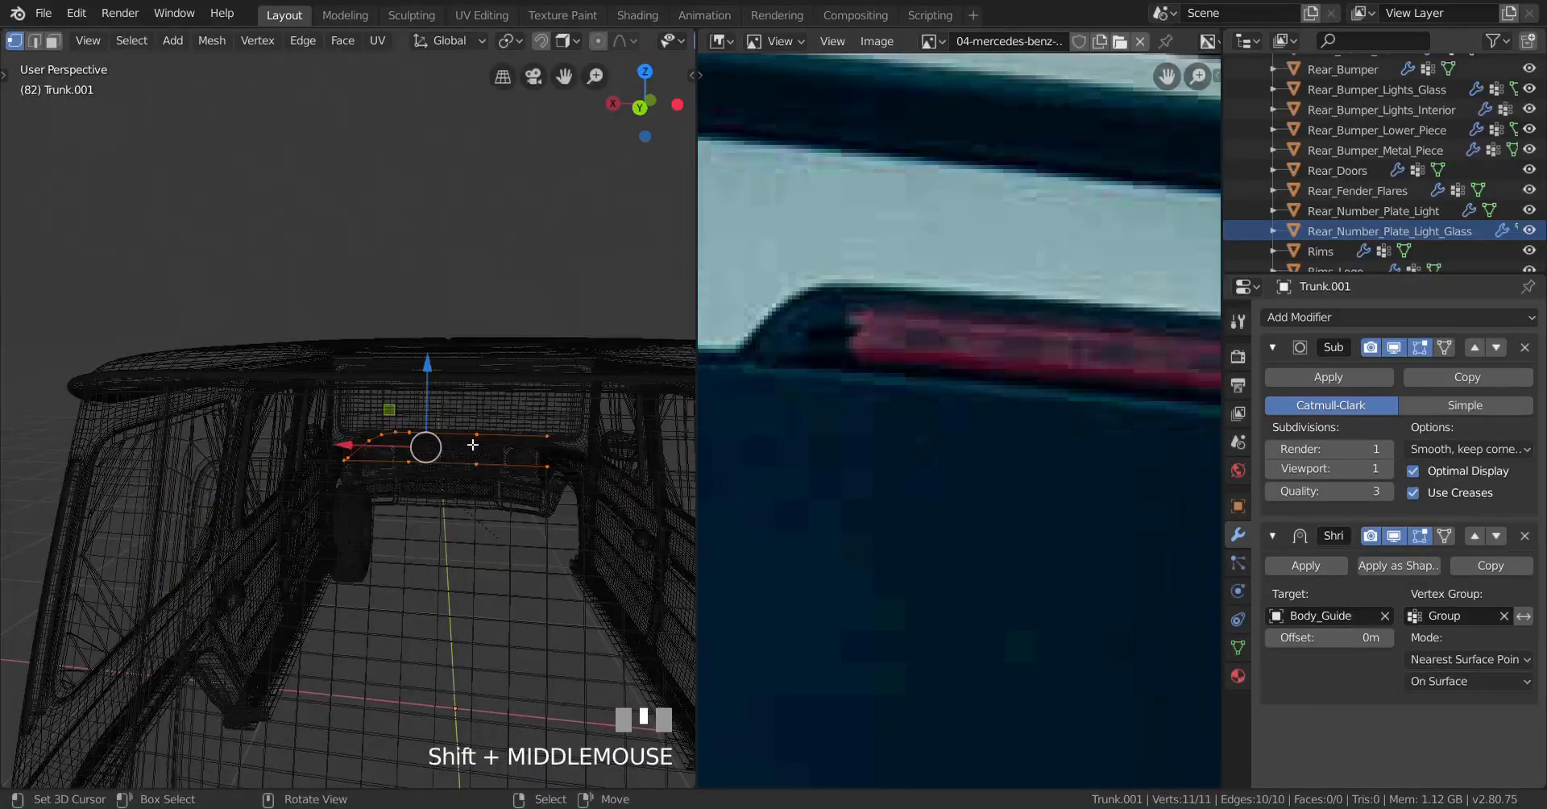
pyautogui.press('z')
pyautogui.click(428, 522)
pyautogui.keyDown('shift'); pyautogui.moveTo(465, 481); pyautogui.dragTo(258, 445, button='middle'); pyautogui.keyUp('shift')
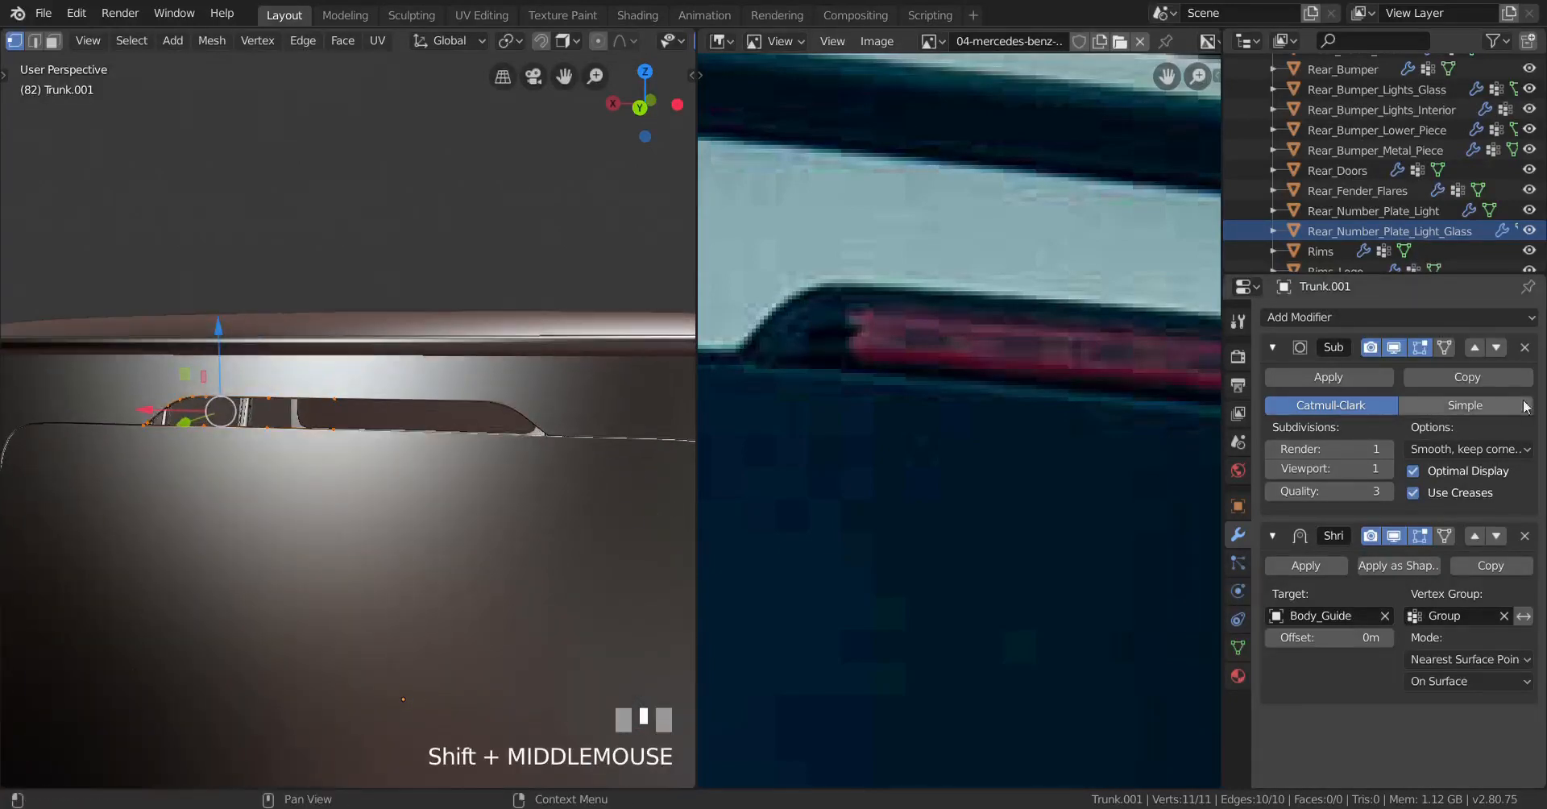
pyautogui.click(1398, 317)
pyautogui.click(1146, 518)
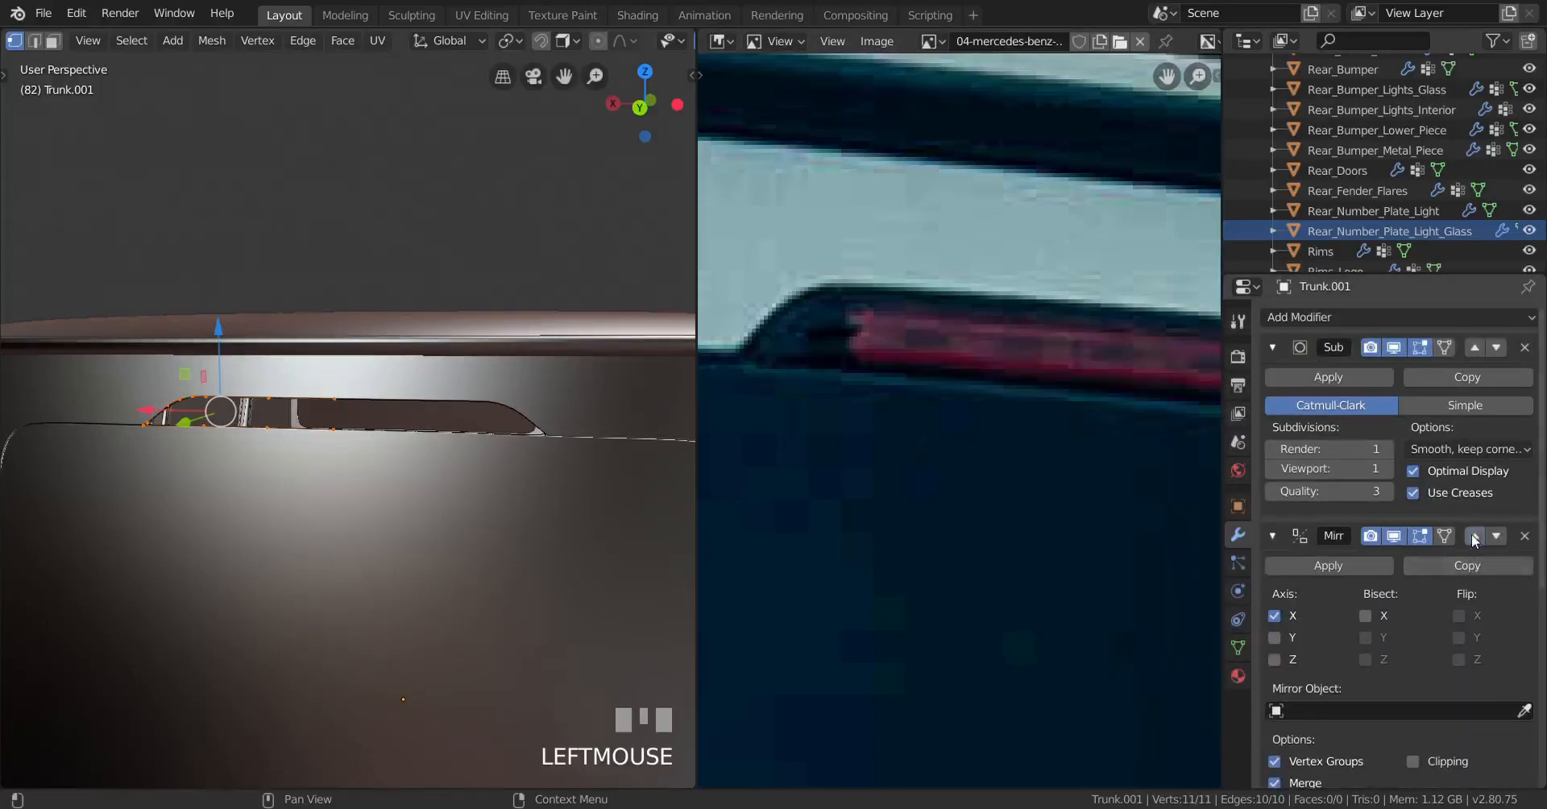
# Step: Fill the face between the upper and lower edges of the brake light outline next to the mirror centre
pyautogui.scroll(-12, 1486, 542)
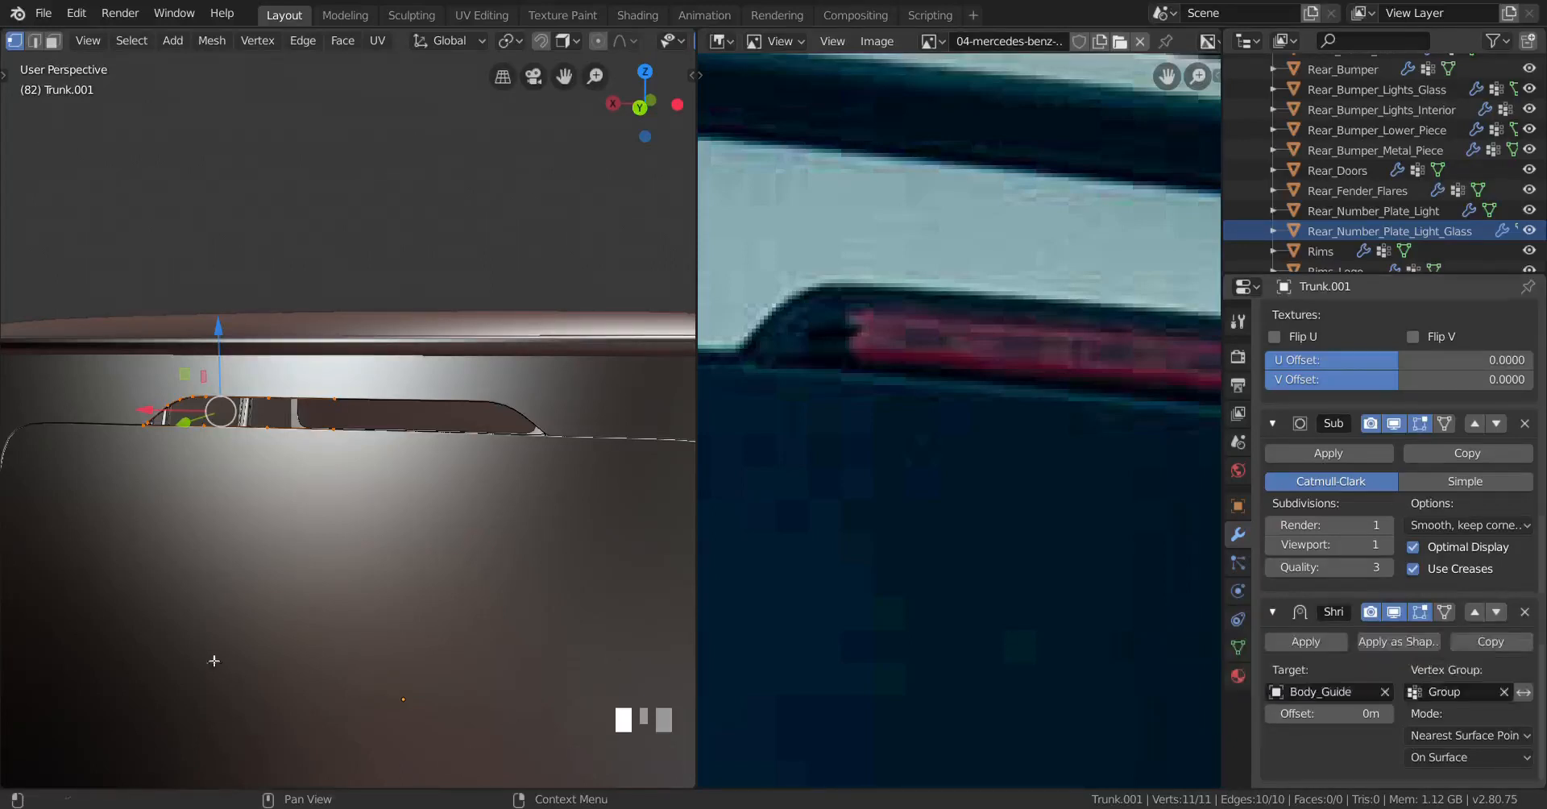
pyautogui.scroll(4, 384, 636)
pyautogui.moveTo(298, 607); pyautogui.dragTo(373, 560, button='middle')
pyautogui.scroll(2, 379, 570)
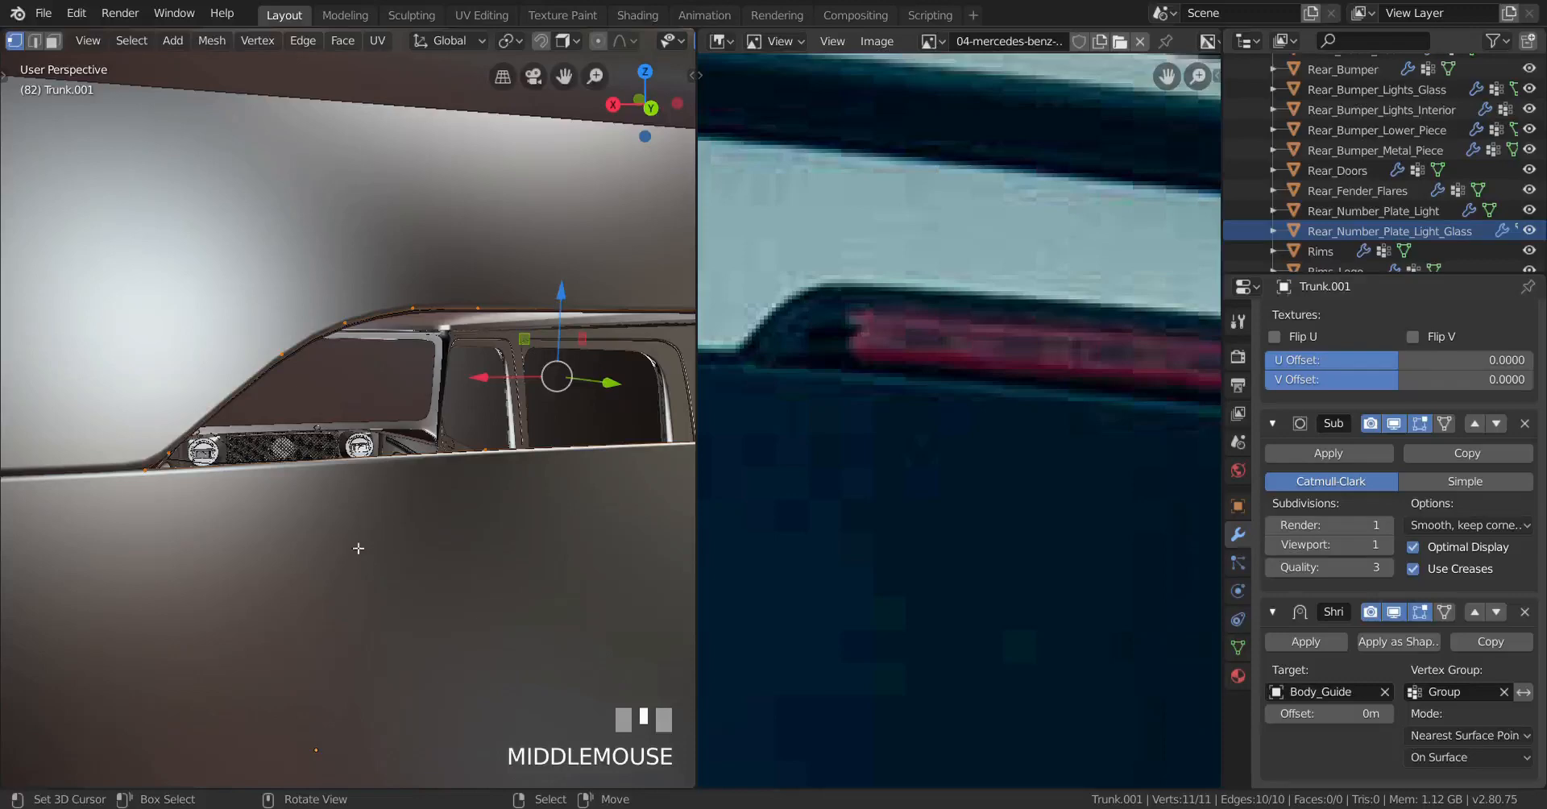
pyautogui.scroll(-2, 390, 481)
pyautogui.scroll(2, 390, 481)
pyautogui.keyDown('shift'); pyautogui.moveTo(390, 480); pyautogui.dragTo(420, 435, button='middle'); pyautogui.keyUp('shift')
pyautogui.scroll(-1, 437, 433)
pyautogui.rightClick(474, 370)
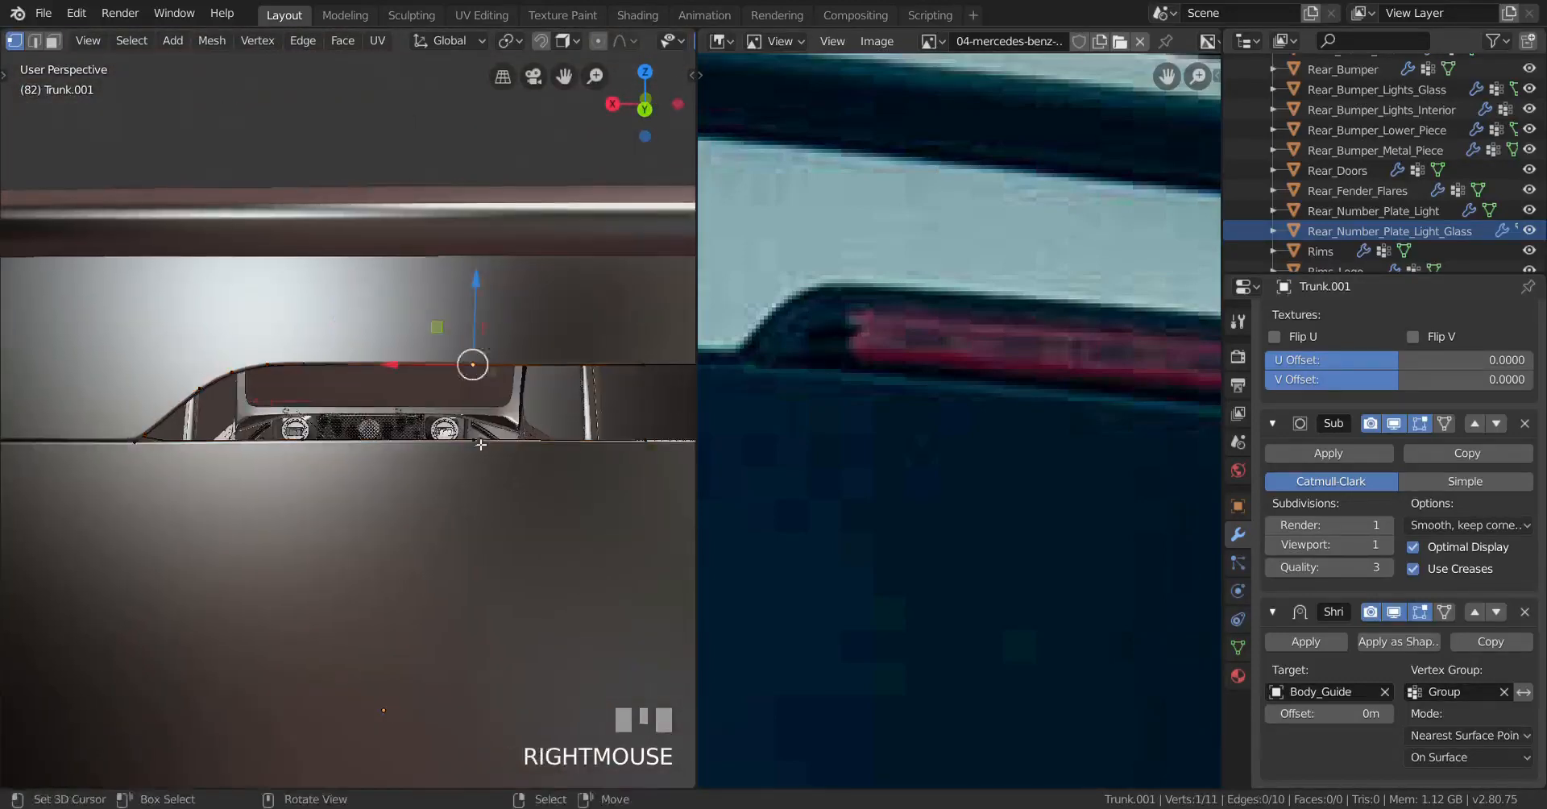
pyautogui.keyDown('shift'); pyautogui.rightClick(475, 437); pyautogui.keyUp('shift')
pyautogui.keyDown('shift'); pyautogui.rightClick(623, 435); pyautogui.keyUp('shift')
pyautogui.keyDown('shift'); pyautogui.rightClick(643, 364); pyautogui.keyUp('shift')
pyautogui.press('f')
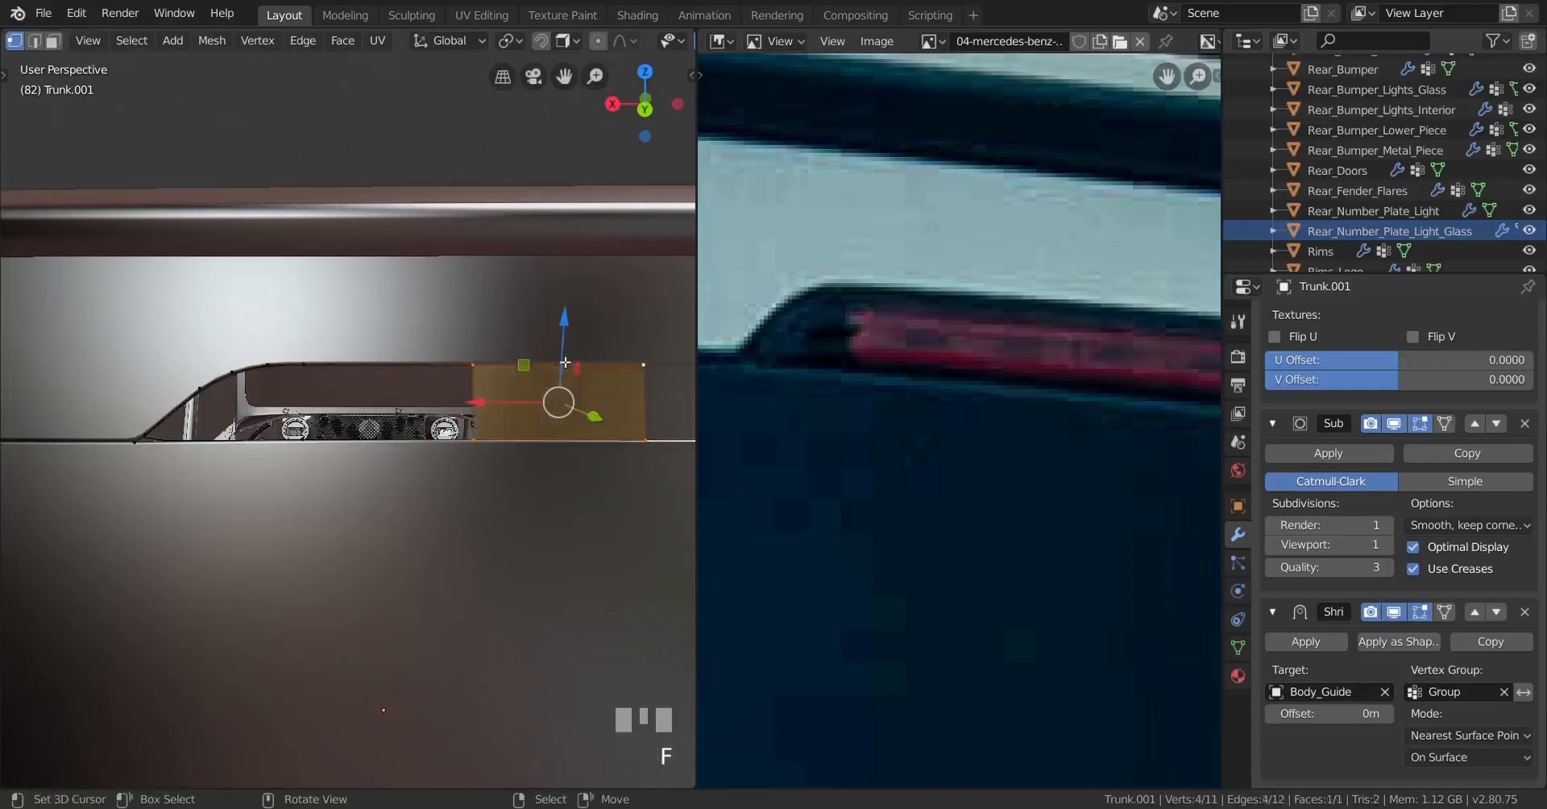
# Step: Fill the adjacent face of the brake light outline, extending the filled area one section from the centre toward the corner
pyautogui.rightClick(477, 369)
pyautogui.keyDown('shift'); pyautogui.rightClick(474, 440); pyautogui.keyUp('shift')
pyautogui.press('f')
pyautogui.moveTo(474, 440); pyautogui.dragTo(315, 467, button='middle')
pyautogui.scroll(2, 295, 465)
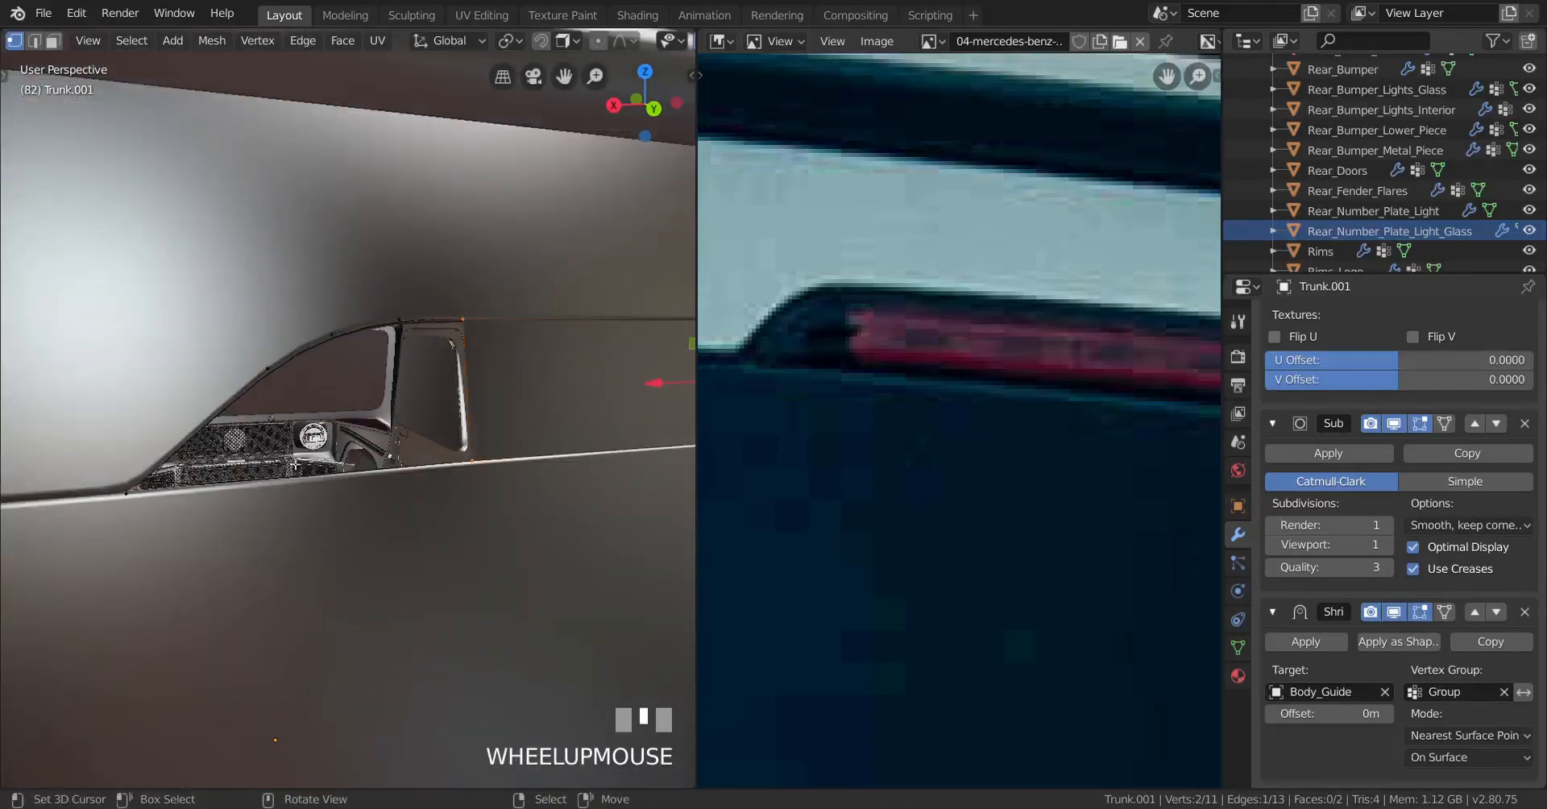
# Step: Add vertices along the outline's open lower edge with loop cuts, sliding the first beneath the lowest vertex of the upper curve's bend
pyautogui.hotkey('ctrl', 'r')
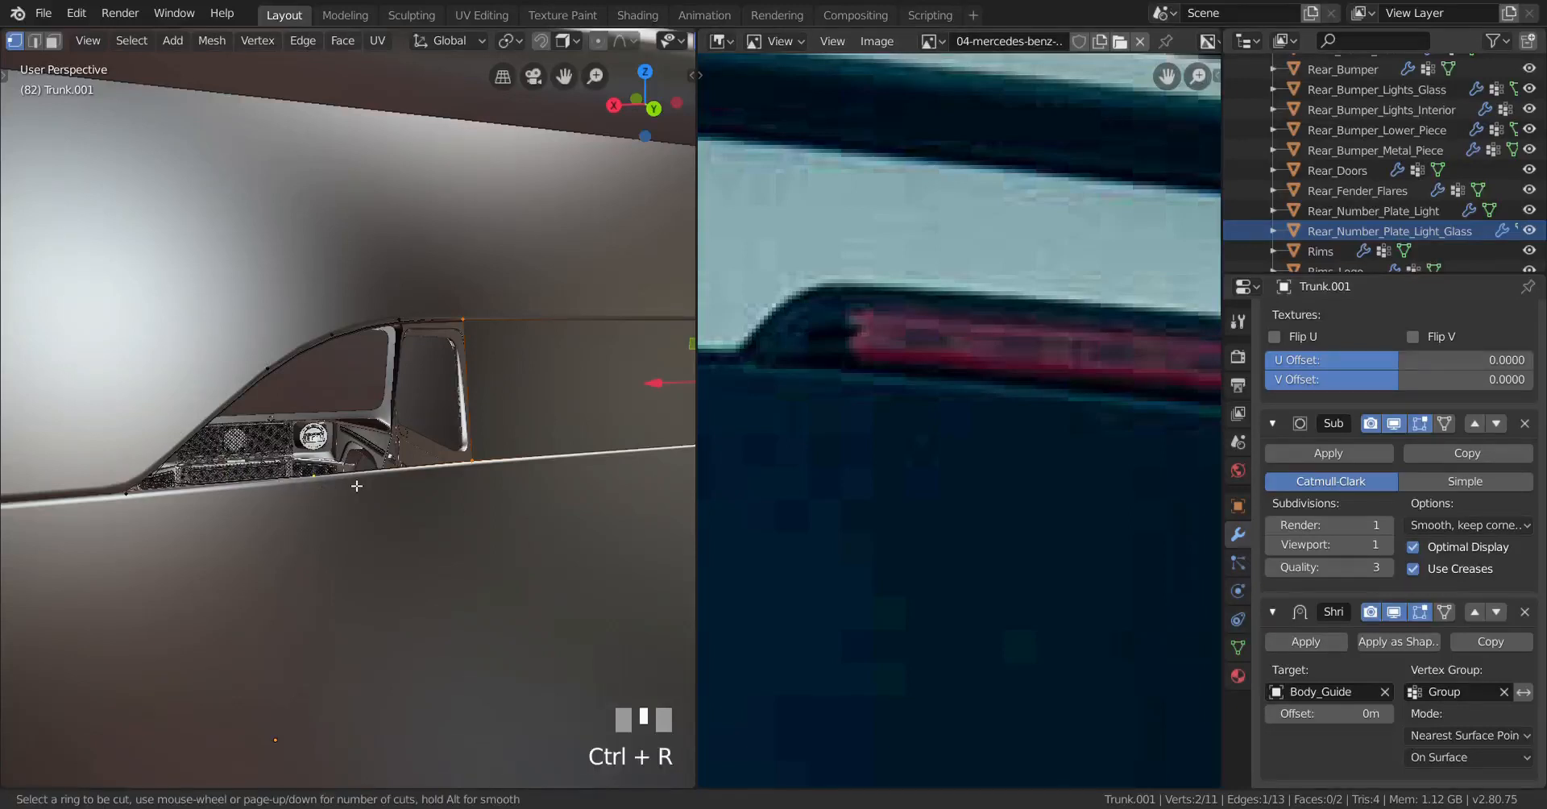
pyautogui.click(353, 485)
pyautogui.press('g')
pyautogui.press('g')
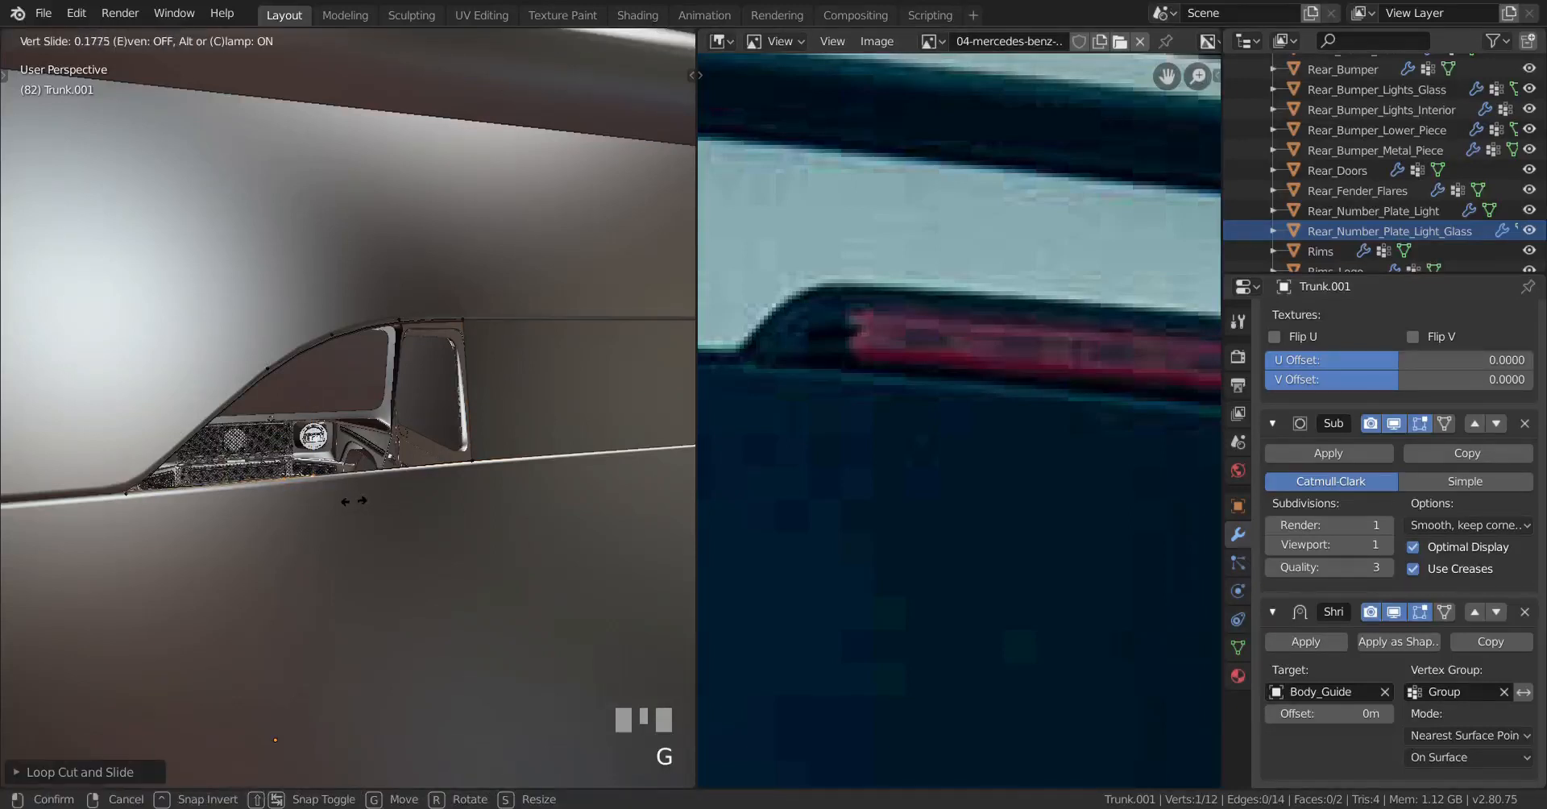
pyautogui.click(355, 506)
pyautogui.hotkey('ctrl', 'r')
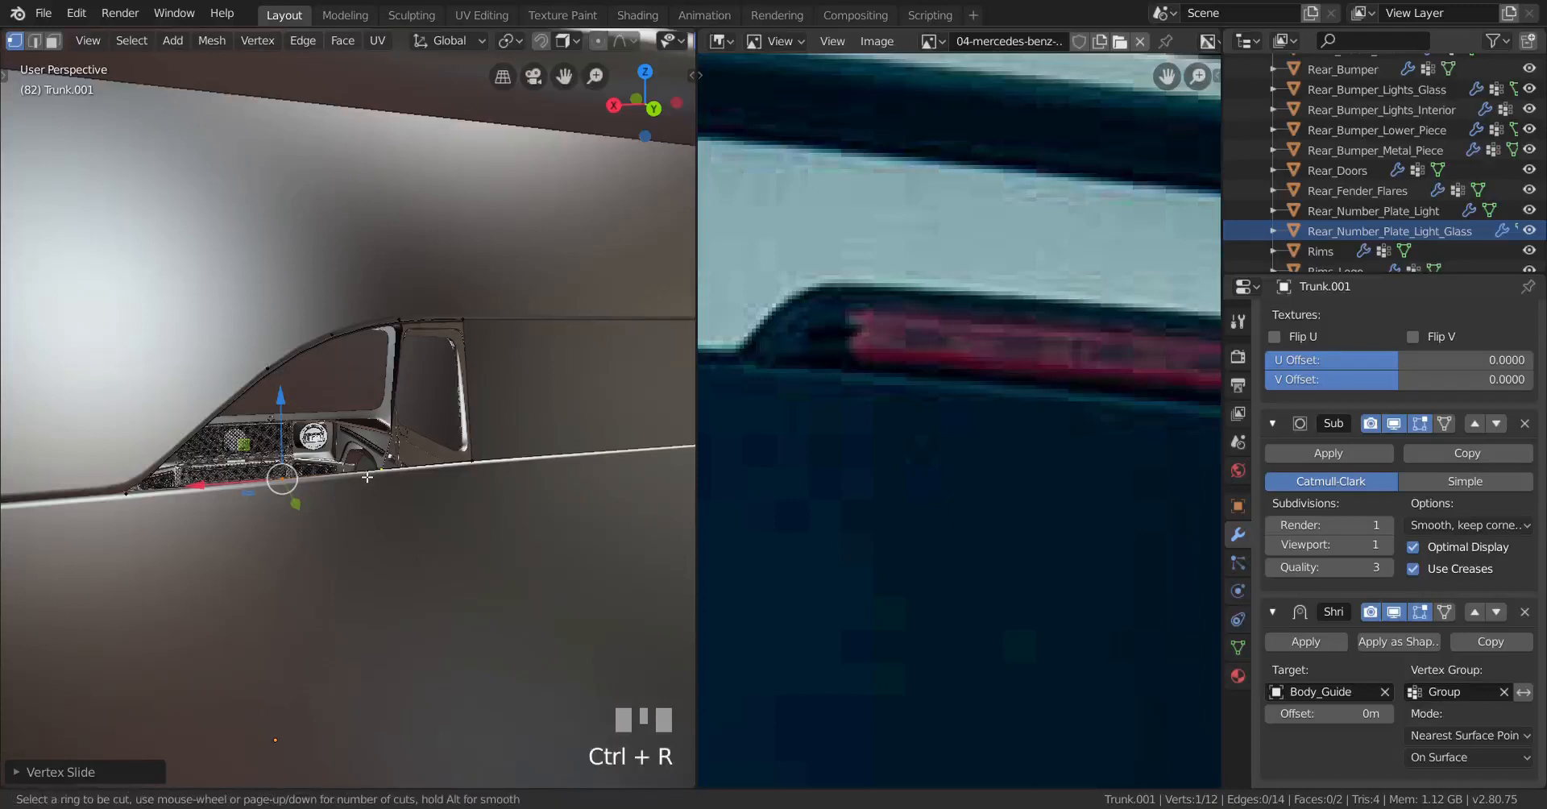
pyautogui.click(368, 477)
# Step: Fill the successive faces between the curved upper edge and the lower edge, leaving only the corner section open
pyautogui.rightClick(463, 319)
pyautogui.keyDown('shift'); pyautogui.rightClick(473, 466); pyautogui.keyUp('shift')
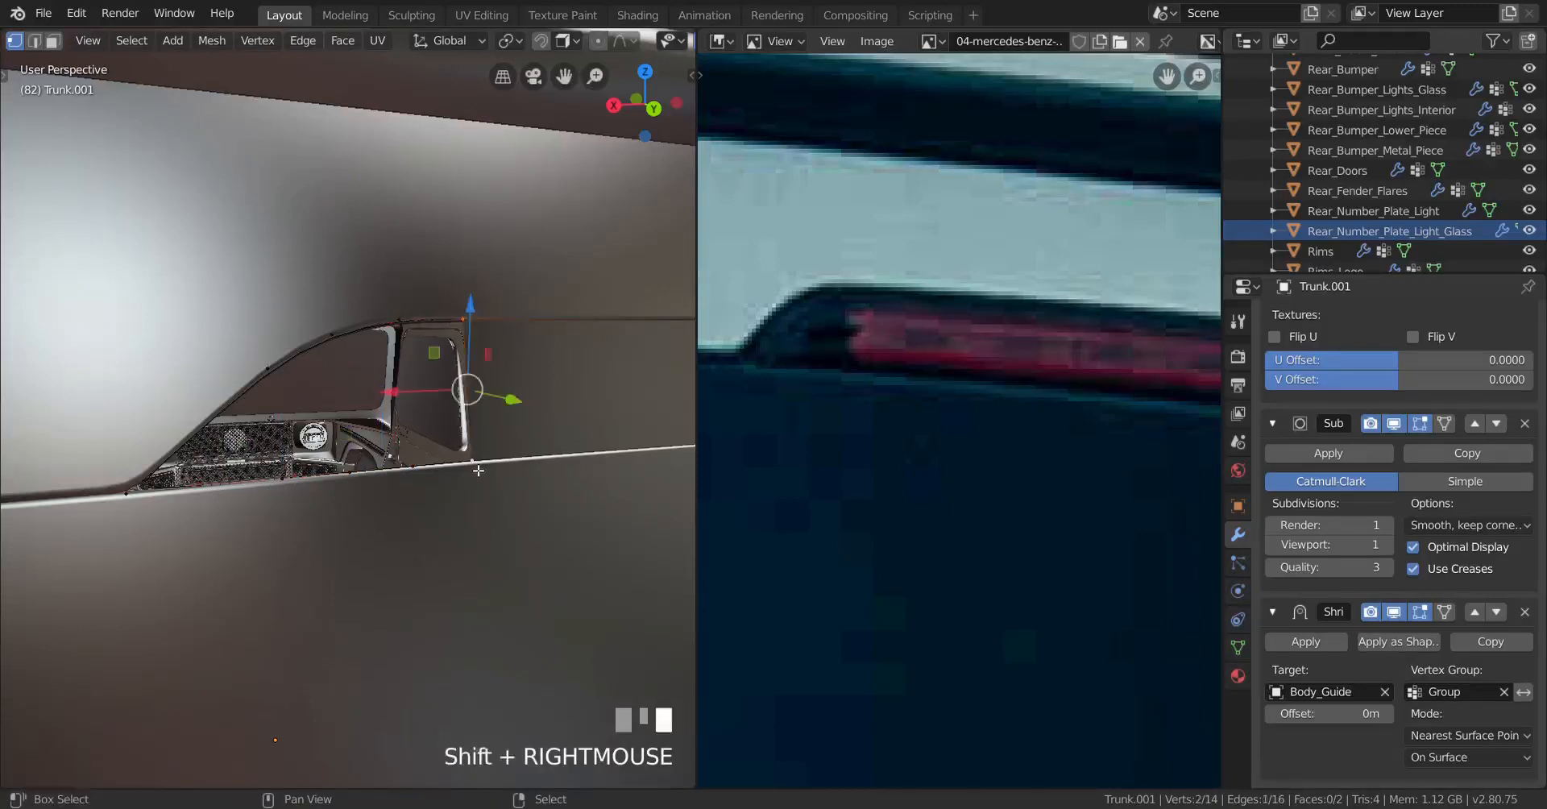
pyautogui.press('f')
pyautogui.press('f')
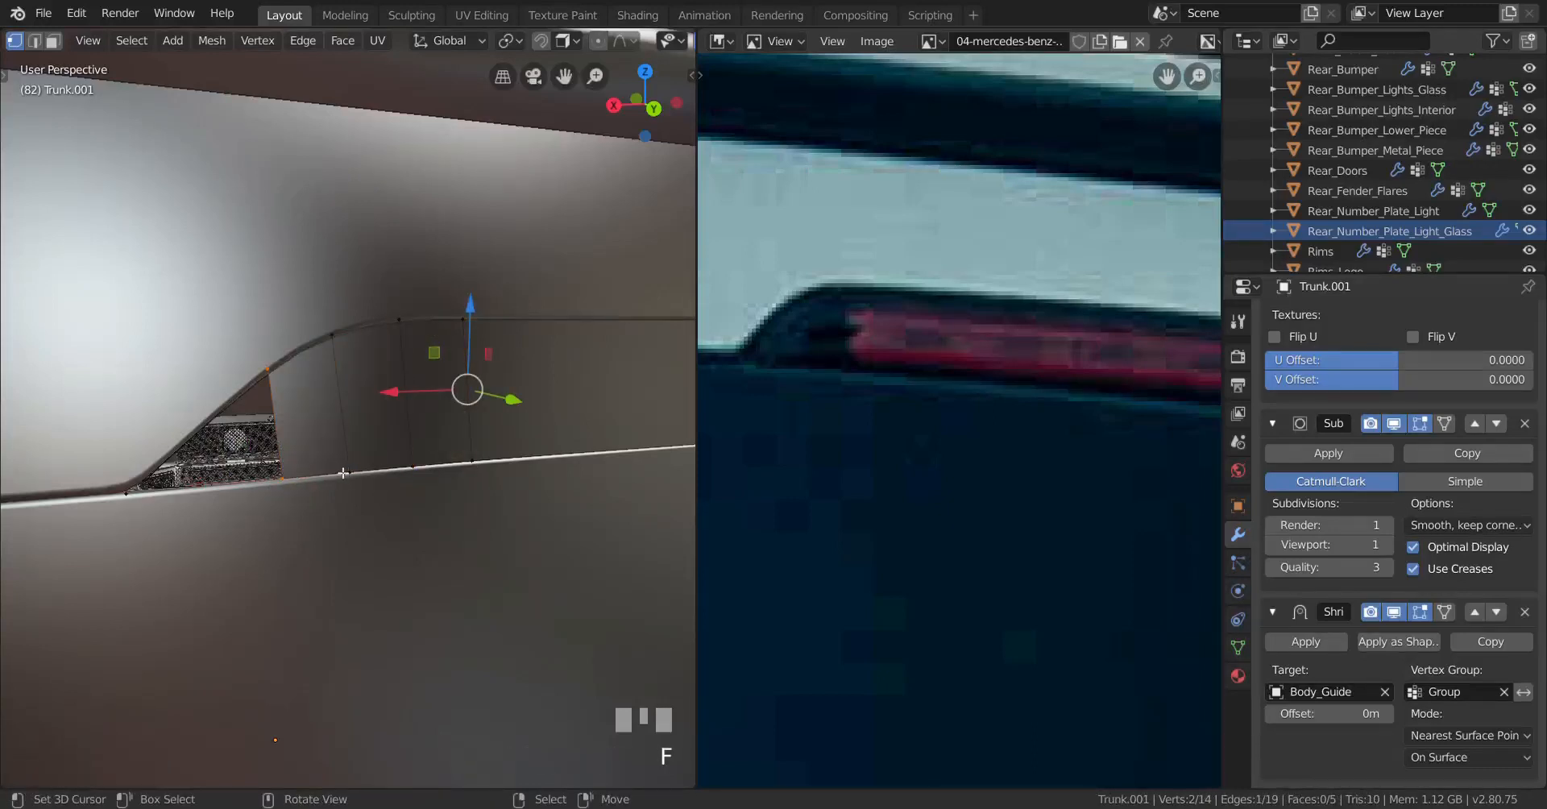
# Step: Add a lengthwise edge loop through the filled faces, offset evenly and close to the lower edge
pyautogui.scroll(2, 344, 473)
pyautogui.keyDown('shift'); pyautogui.moveTo(252, 479); pyautogui.dragTo(348, 470, button='middle'); pyautogui.keyUp('shift')
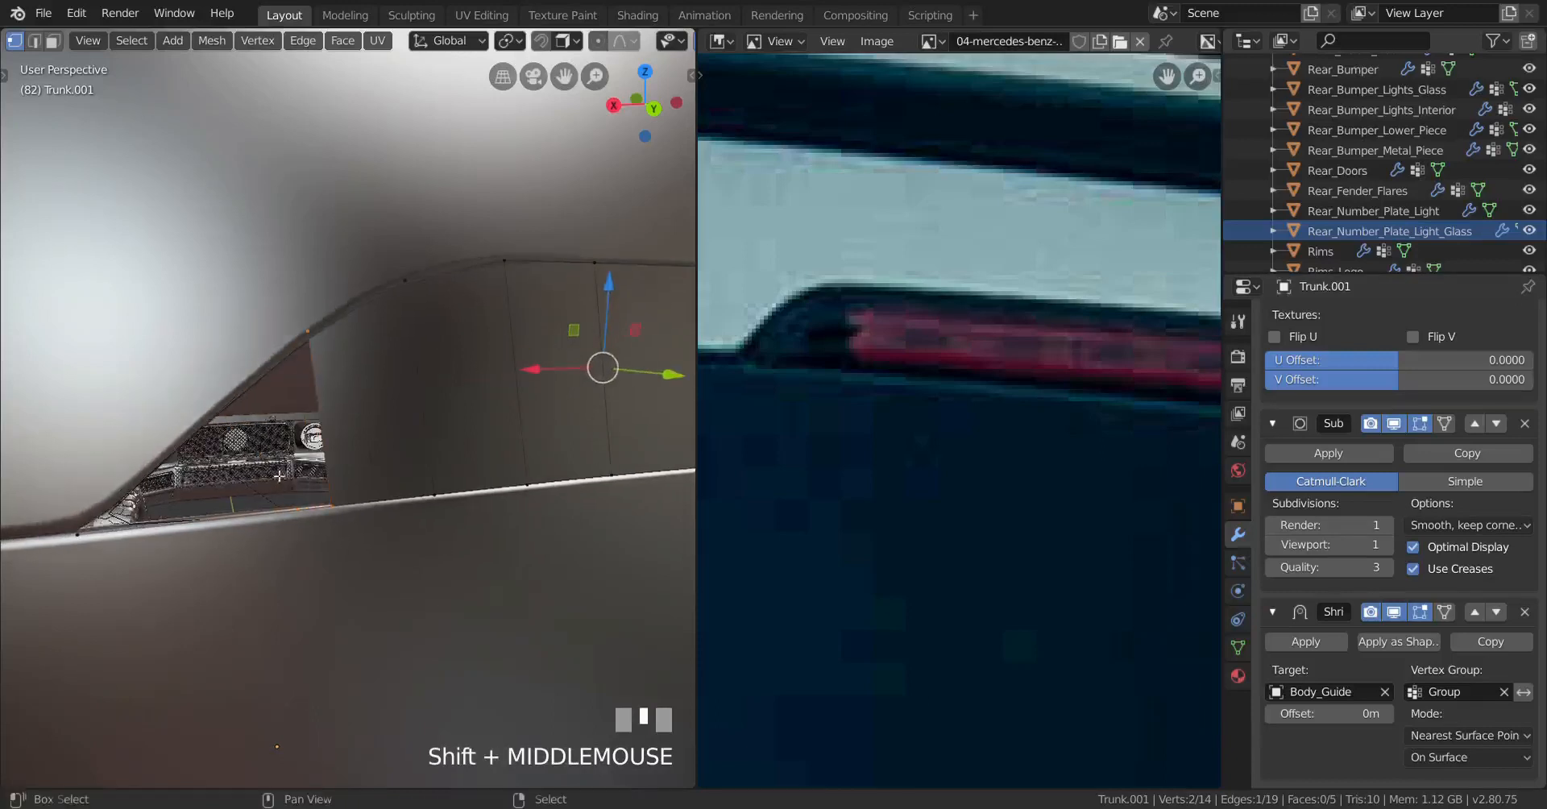
pyautogui.hotkey('ctrl', 'r')
pyautogui.click(359, 517)
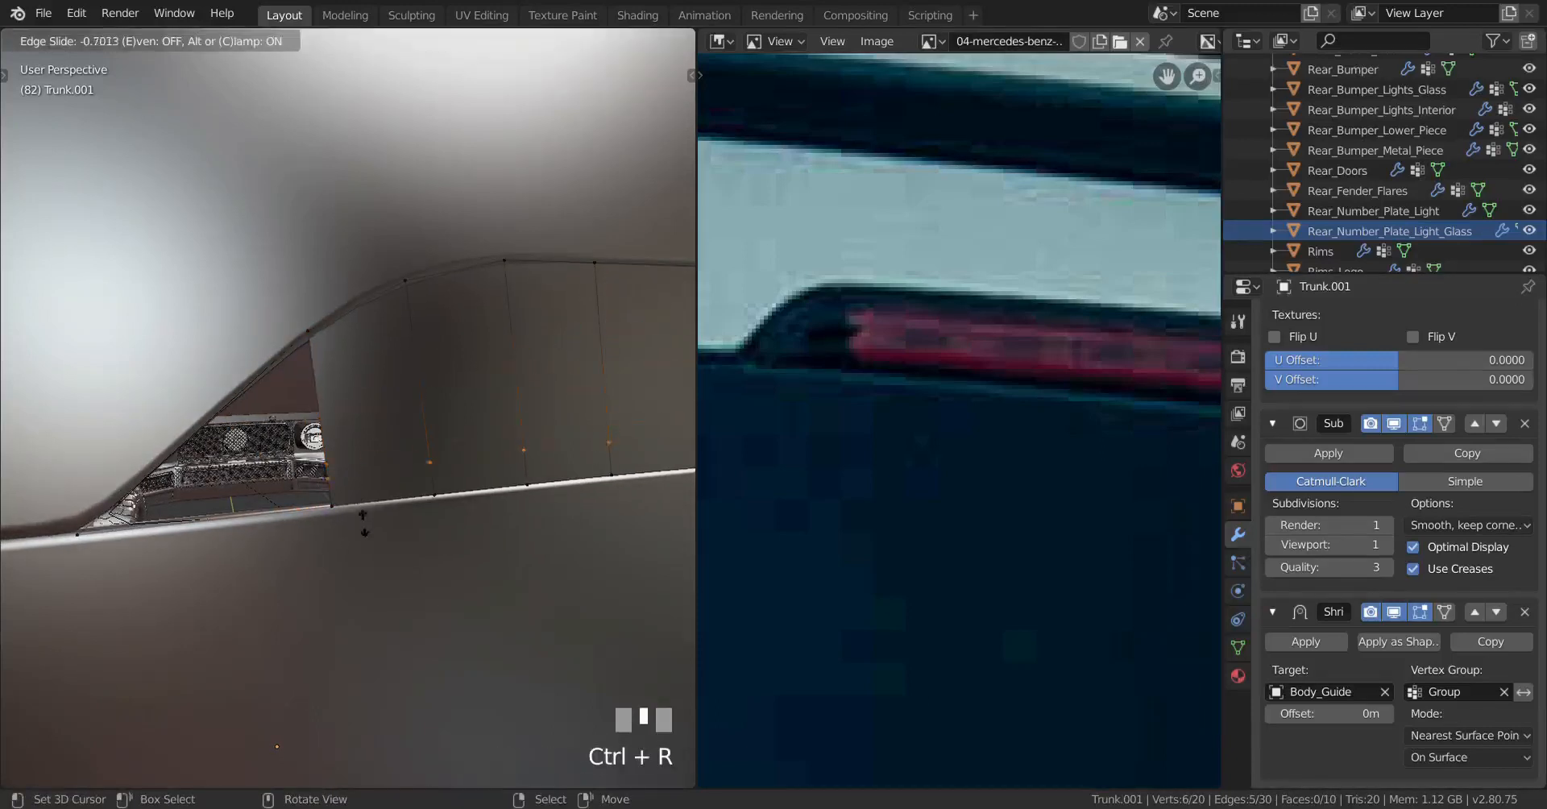
pyautogui.press('e')
pyautogui.press('f')
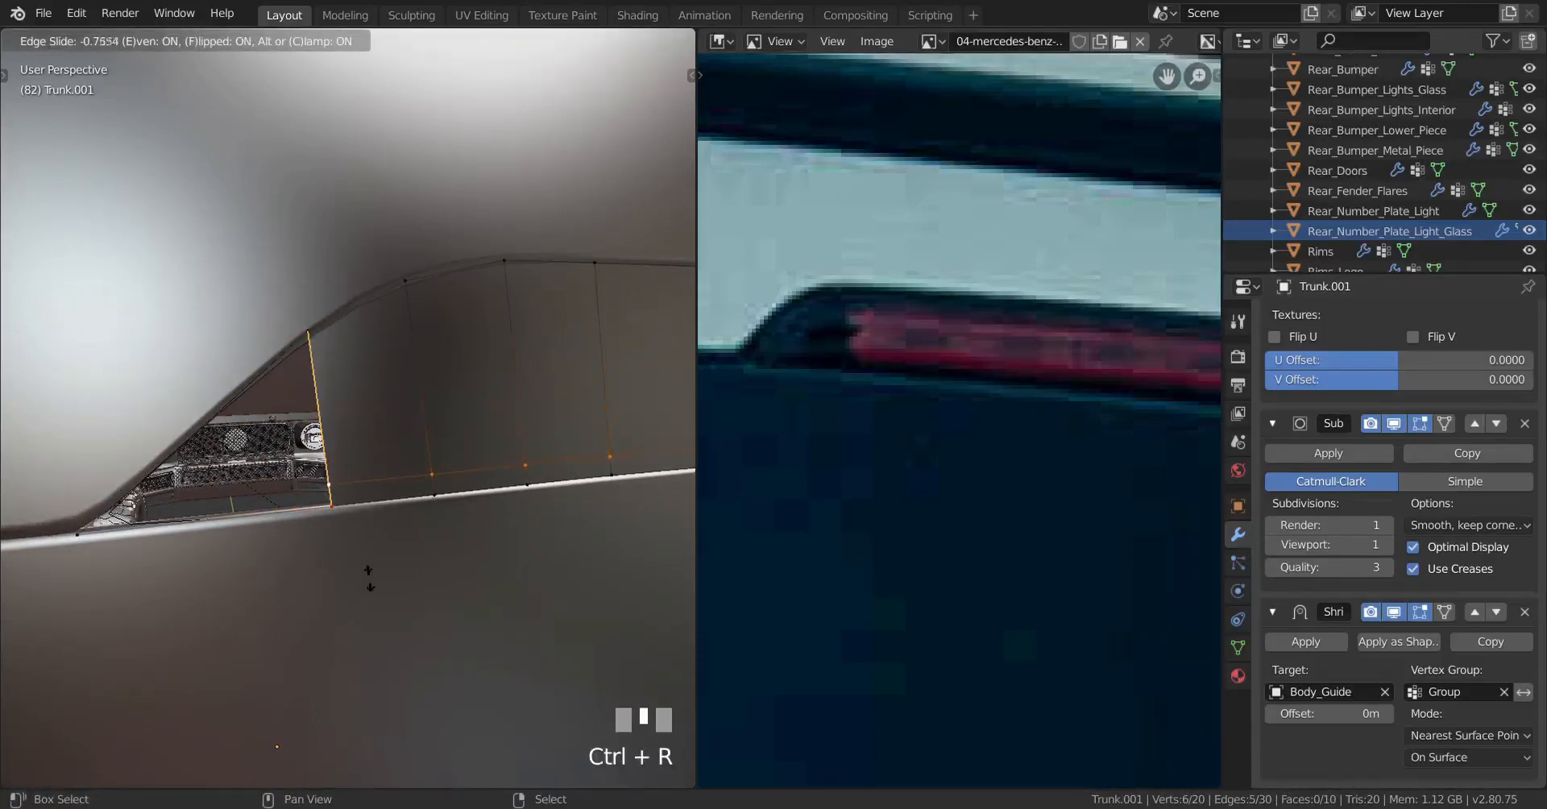
pyautogui.keyDown('shift'); pyautogui.click(375, 595); pyautogui.keyUp('shift')
# Step: Fill the narrow face along the lower edge between the outline's corner and the end of the edge loop
pyautogui.rightClick(108, 512)
pyautogui.keyDown('shift'); pyautogui.rightClick(88, 541); pyautogui.keyUp('shift')
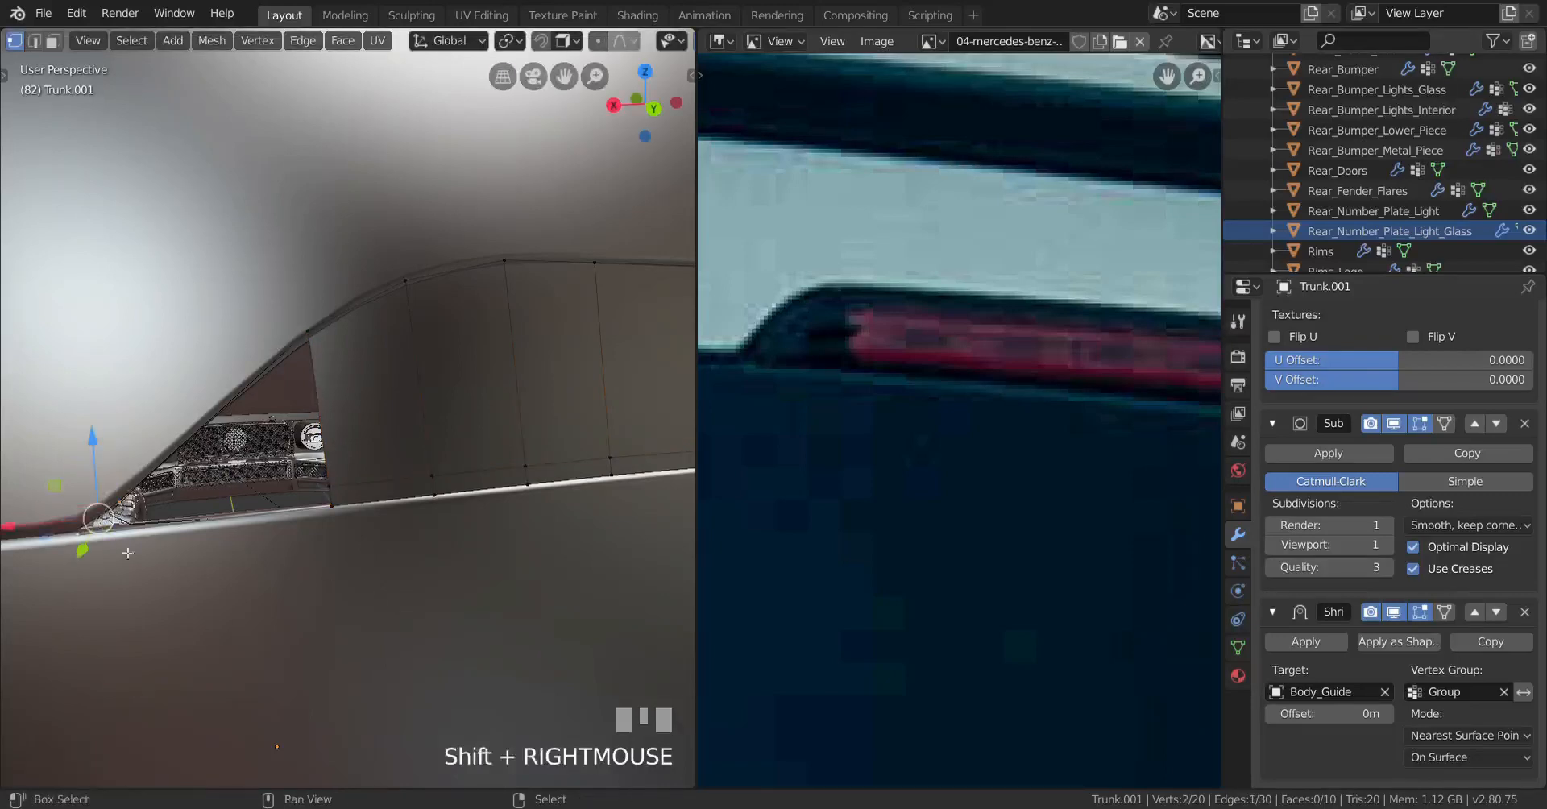
pyautogui.keyDown('shift'); pyautogui.rightClick(347, 517); pyautogui.keyUp('shift')
pyautogui.keyDown('shift'); pyautogui.rightClick(344, 493); pyautogui.keyUp('shift')
pyautogui.press('f')
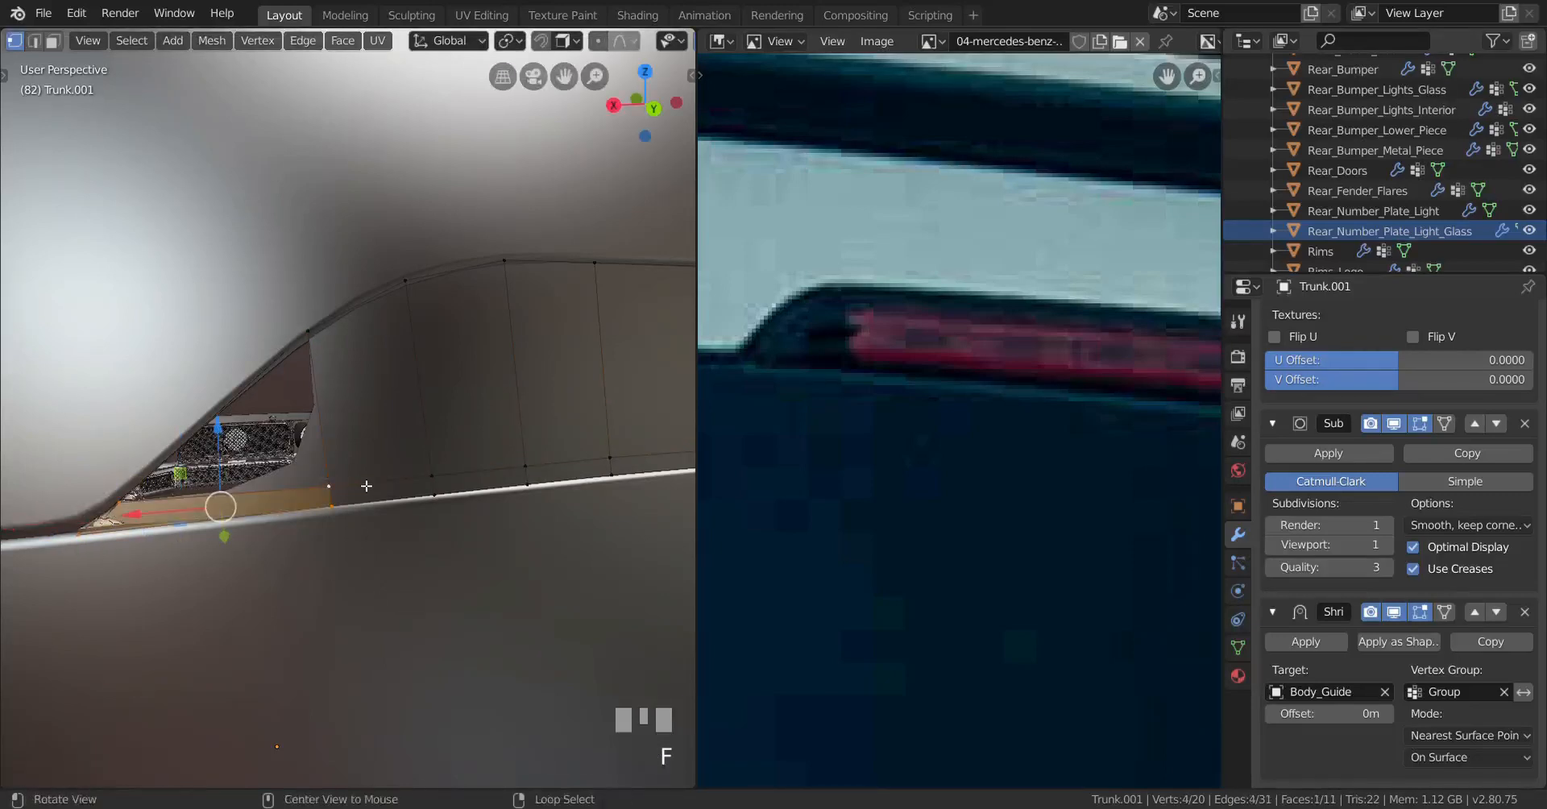
# Step: Slide the lower edge loop slightly up, away from the brake light's bottom edge
pyautogui.keyDown('alt'); pyautogui.rightClick(349, 486); pyautogui.keyUp('alt')
pyautogui.press('g')
pyautogui.press('g')
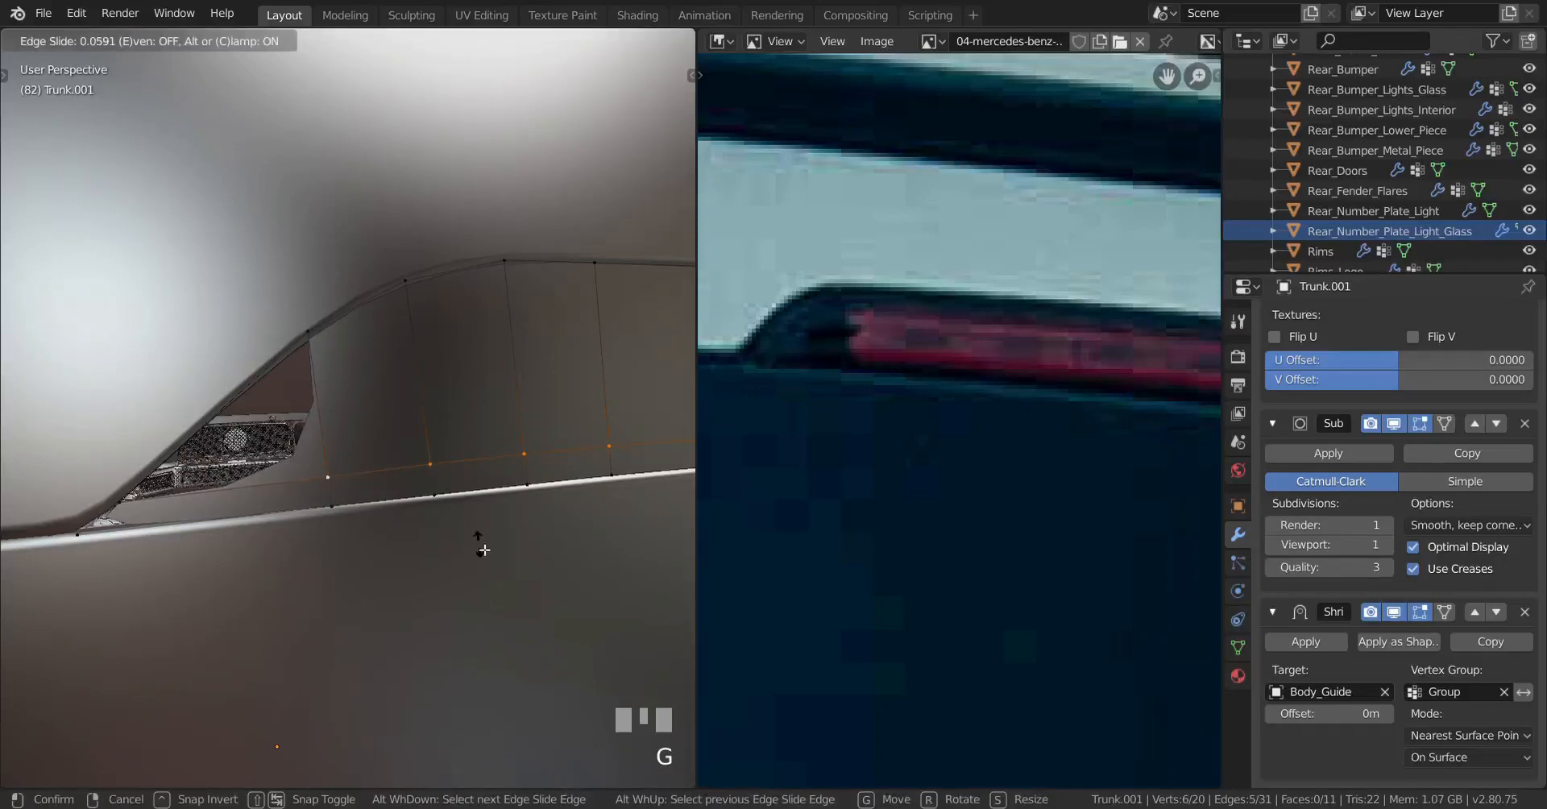
pyautogui.keyDown('shift'); pyautogui.click(482, 550); pyautogui.keyUp('shift')
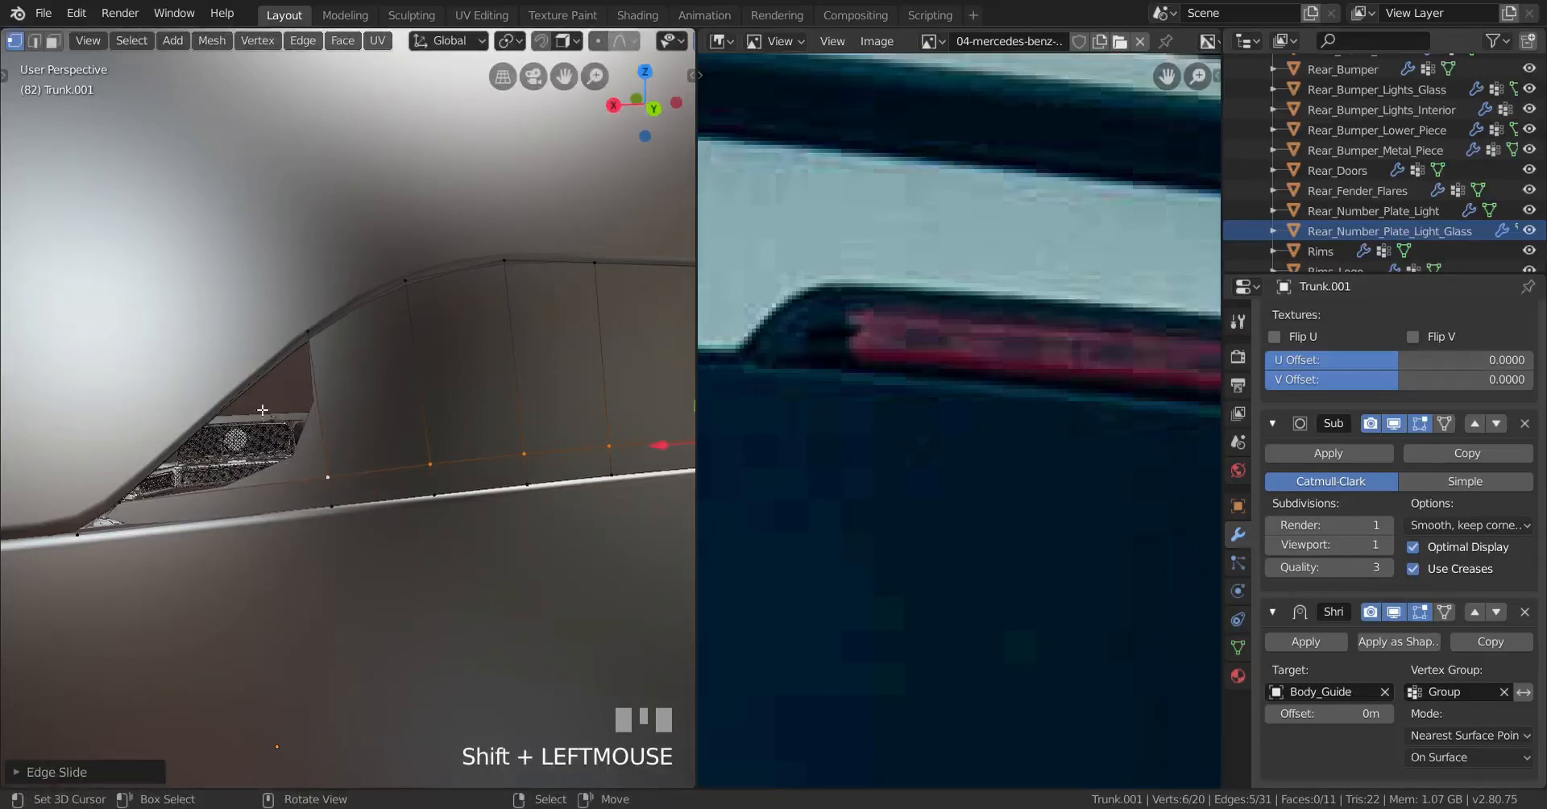
# Step: Inspect the filled faces near the corner and slide the curve's vertex beside the corner slightly up along the outline
pyautogui.scroll(-2, 255, 419)
pyautogui.scroll(2, 339, 463)
pyautogui.press('a')
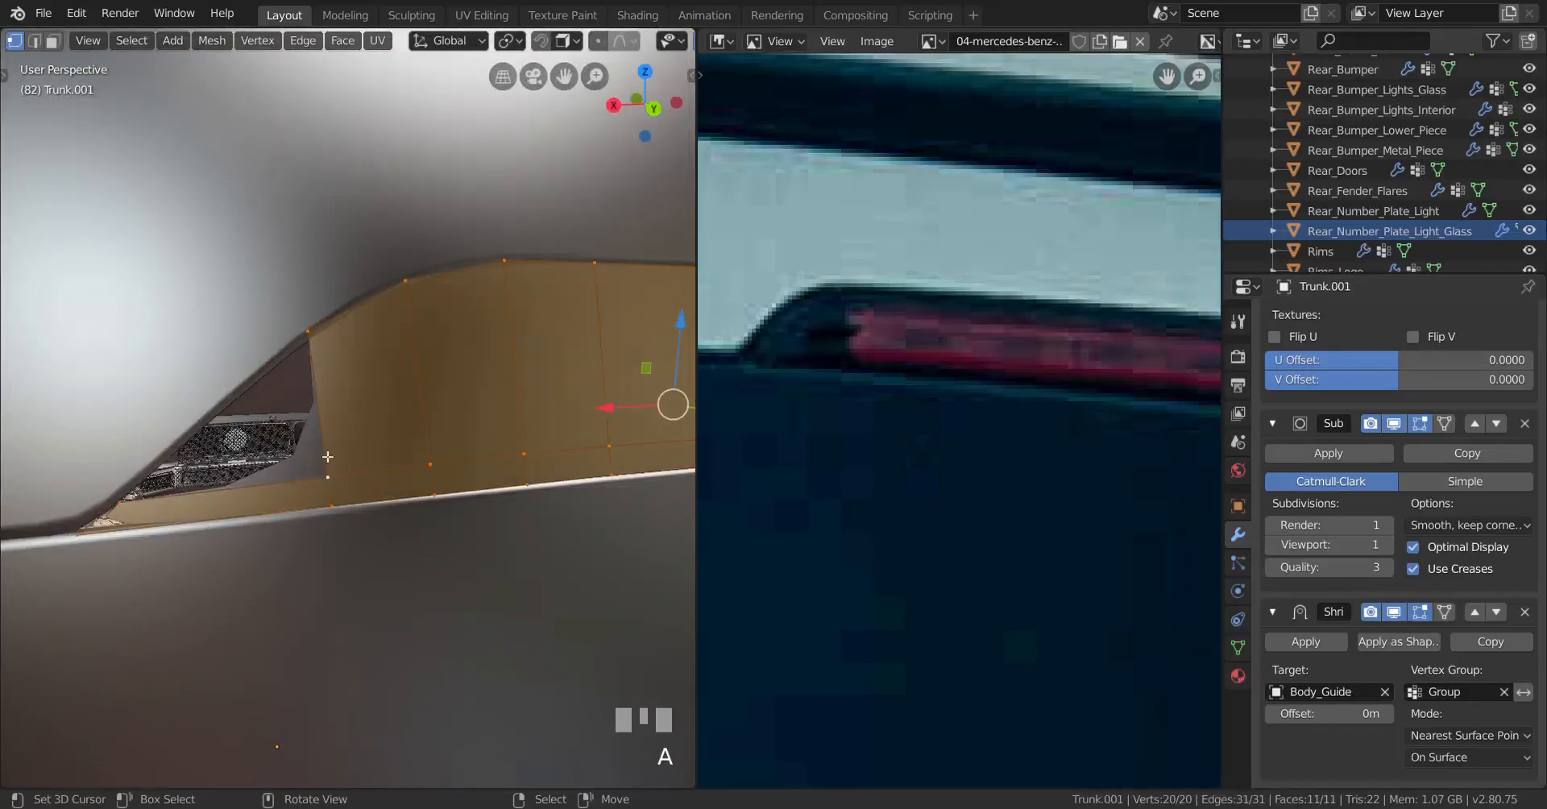
pyautogui.moveTo(327, 456); pyautogui.dragTo(295, 461, button='middle')
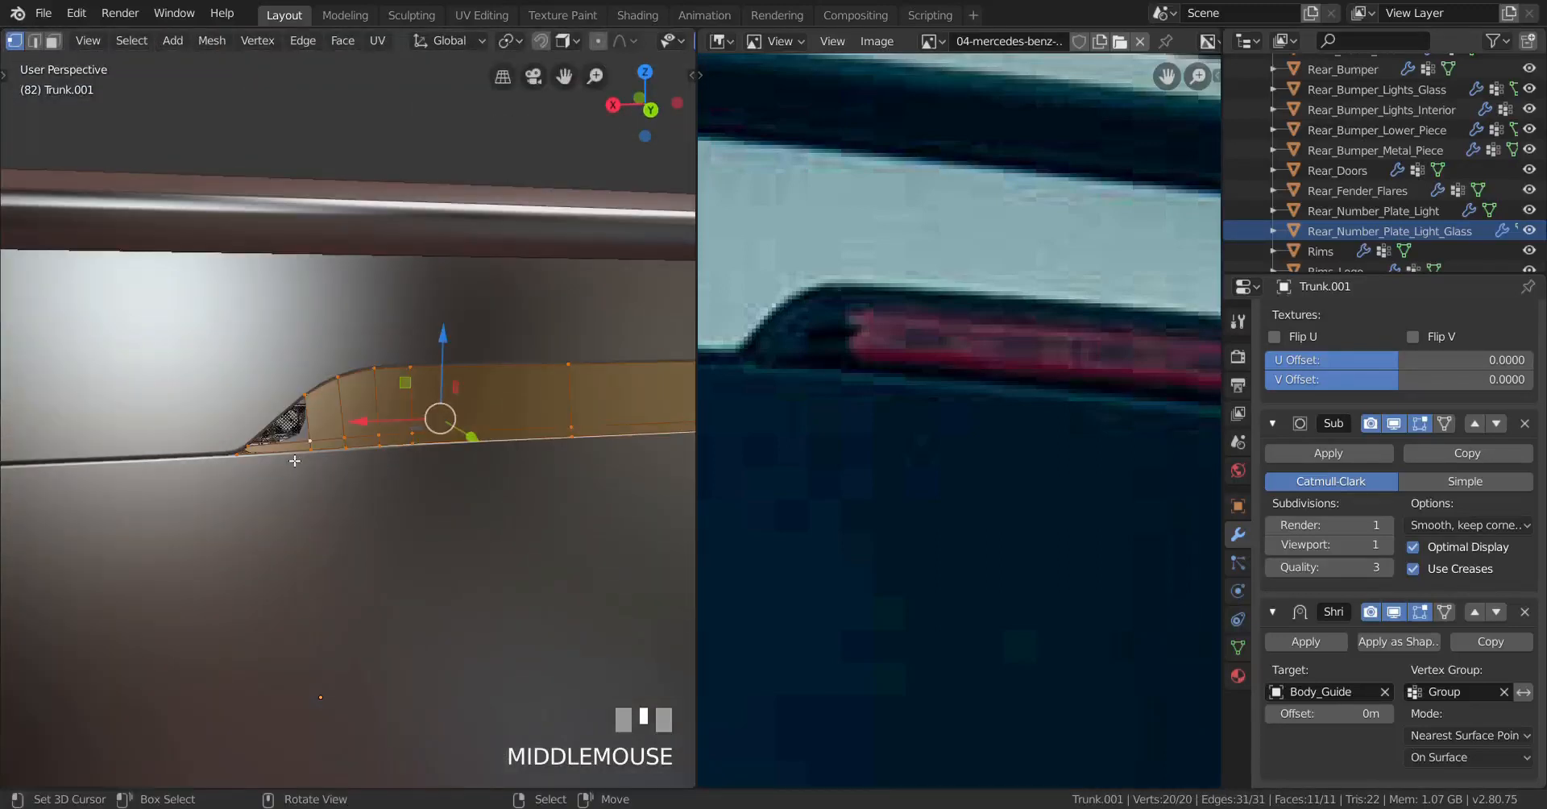
pyautogui.scroll(2, 295, 461)
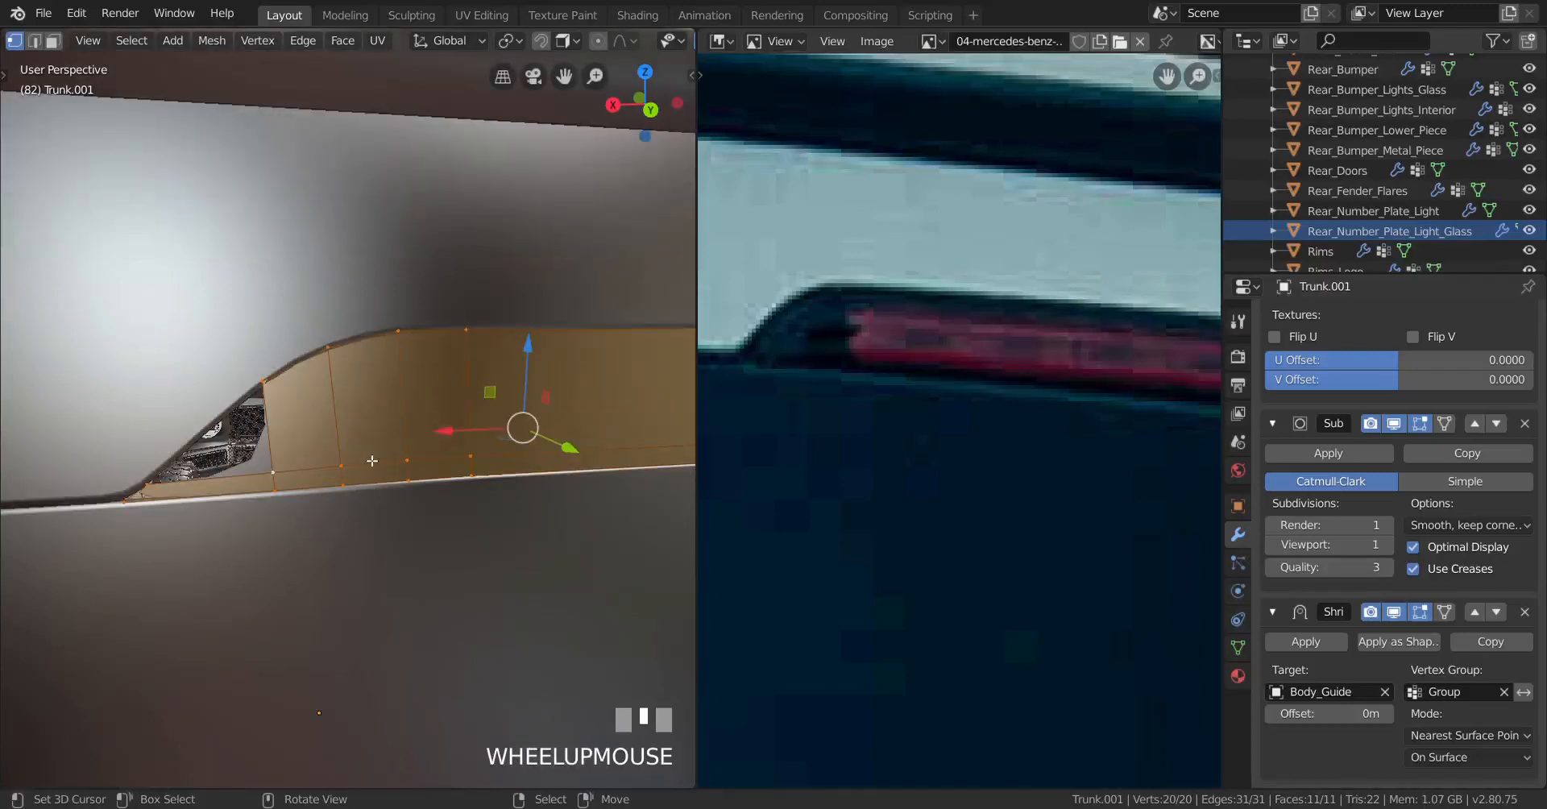
pyautogui.scroll(2, 284, 469)
pyautogui.keyDown('shift'); pyautogui.moveTo(284, 469); pyautogui.dragTo(567, 380, button='middle'); pyautogui.keyUp('shift')
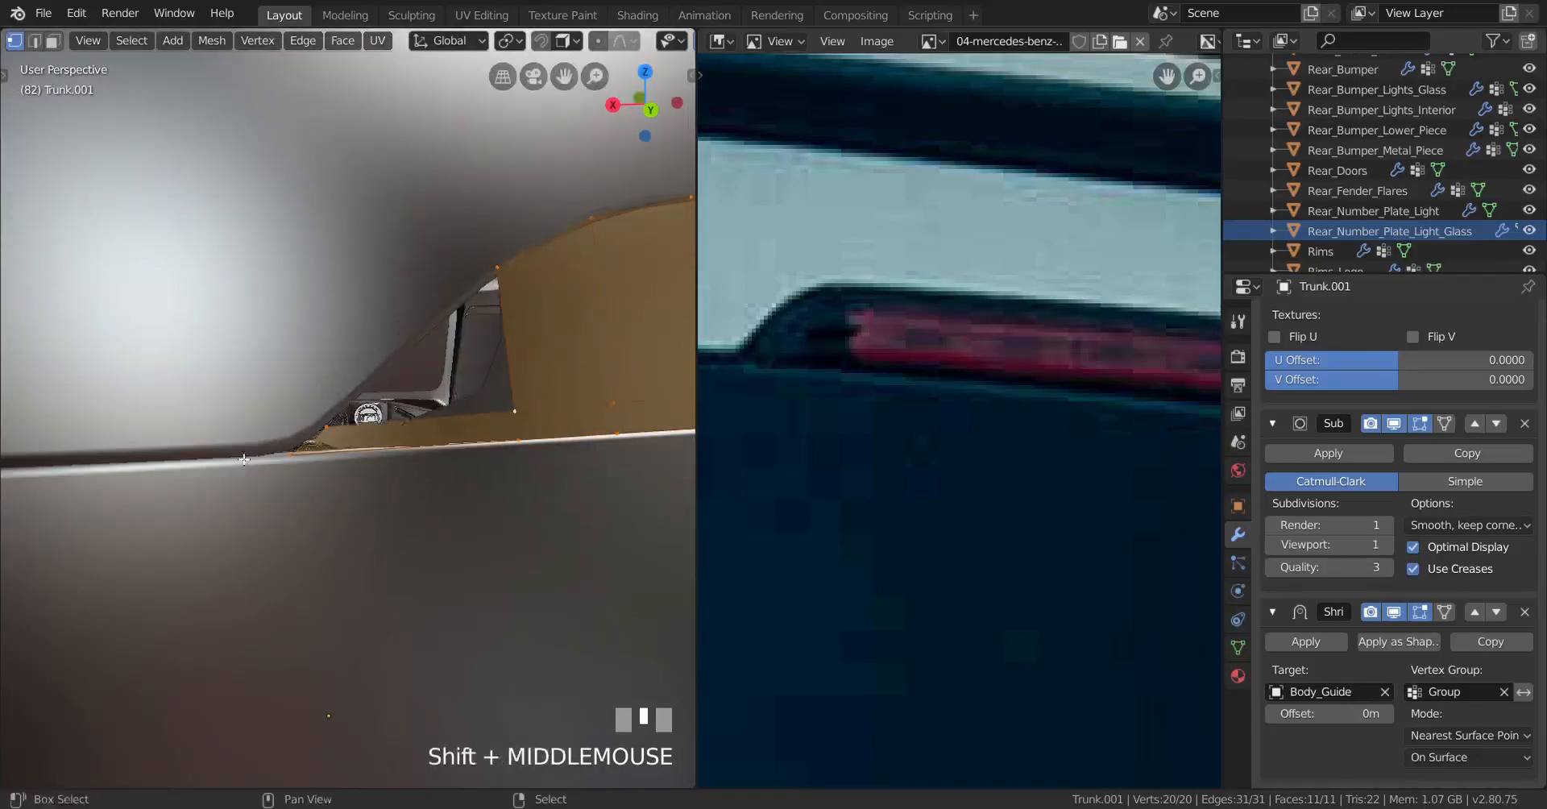
pyautogui.rightClick(319, 440)
pyautogui.press('g')
pyautogui.press('g')
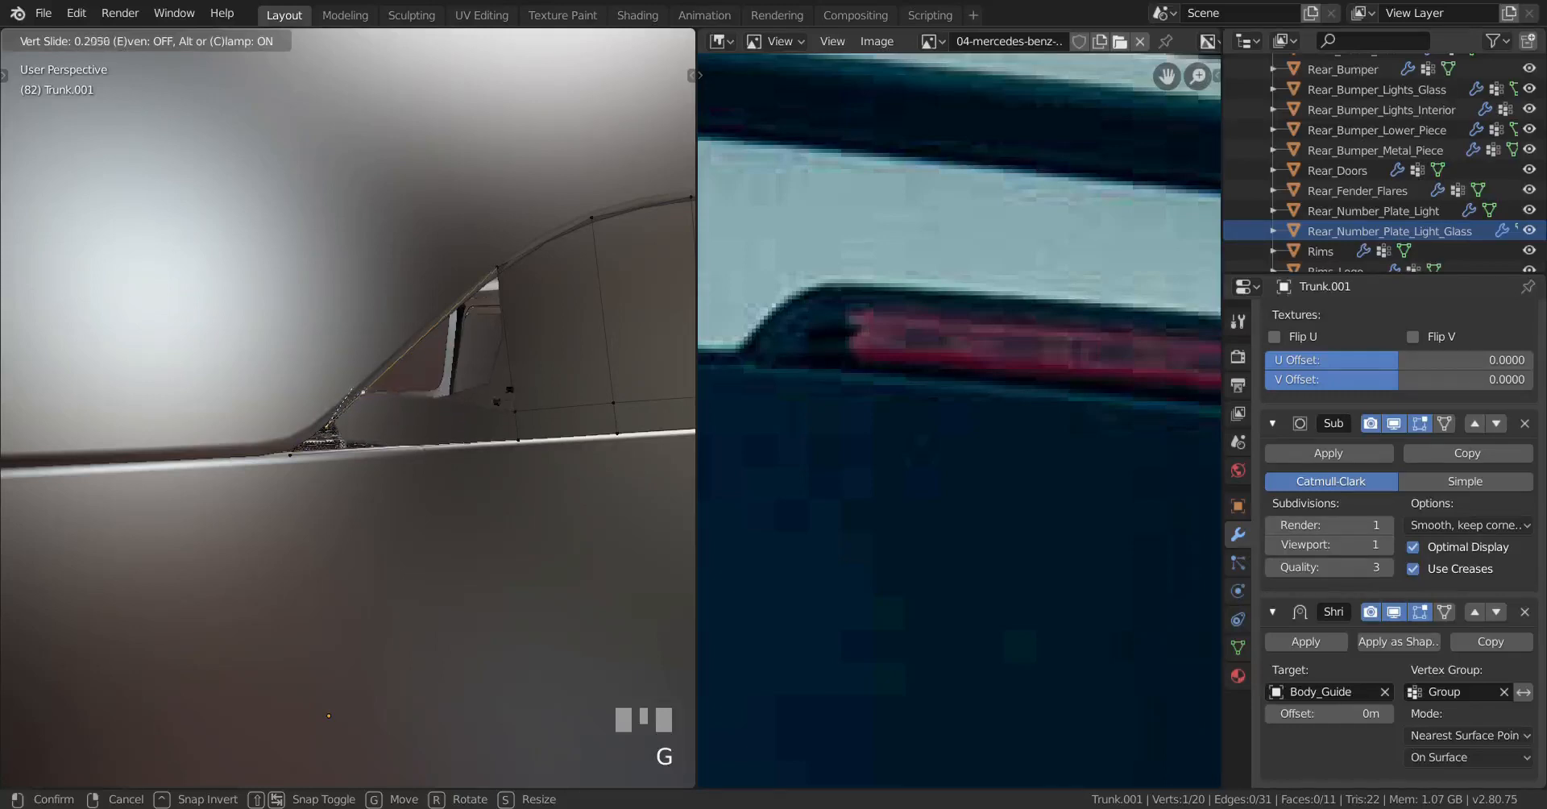
pyautogui.click(491, 403)
pyautogui.rightClick(543, 408)
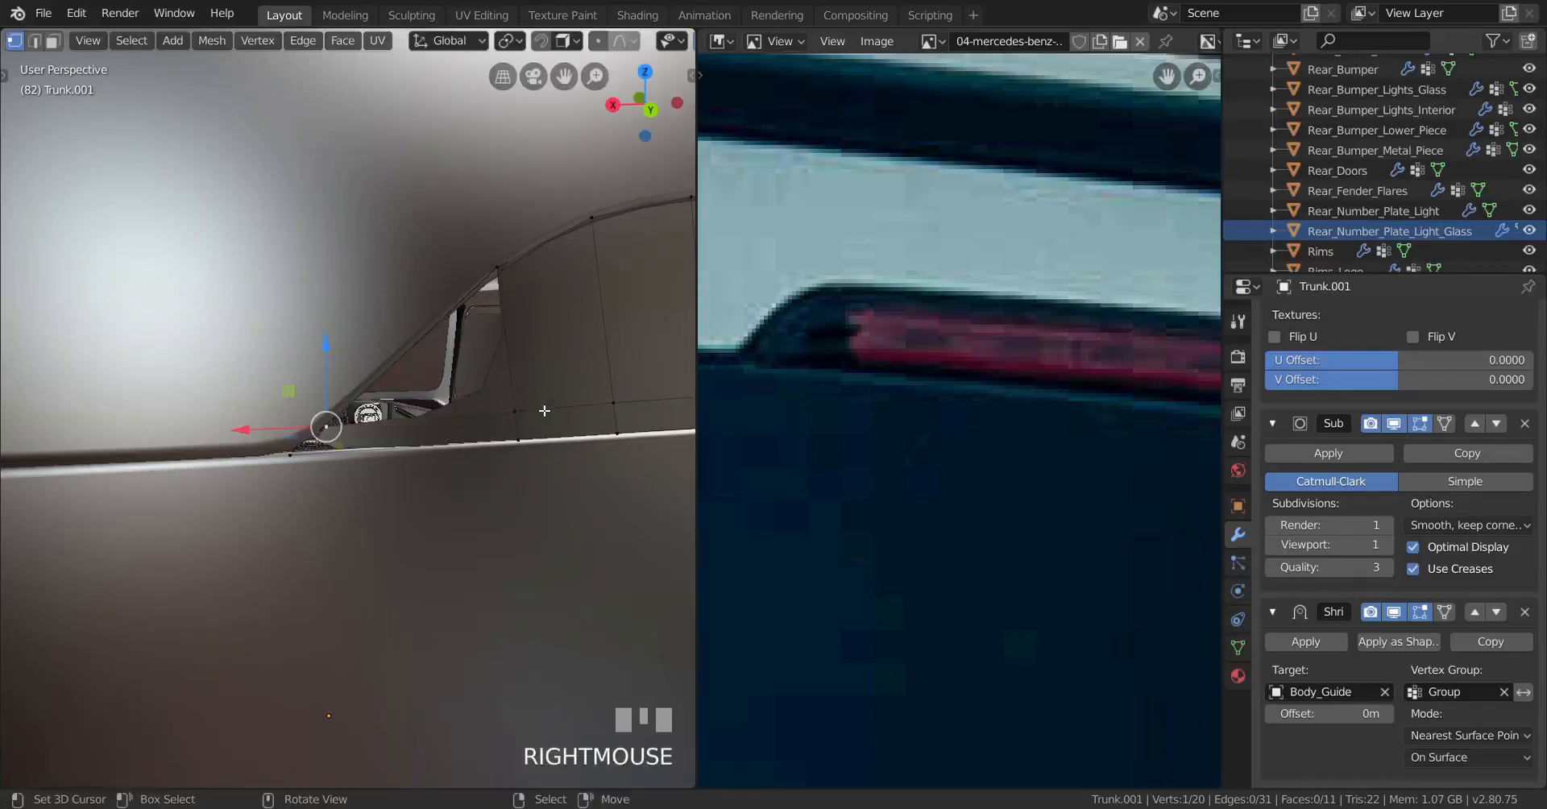
pyautogui.keyDown('alt'); pyautogui.rightClick(570, 411); pyautogui.keyUp('alt')
pyautogui.keyDown('shift'); pyautogui.rightClick(337, 424); pyautogui.keyUp('shift')
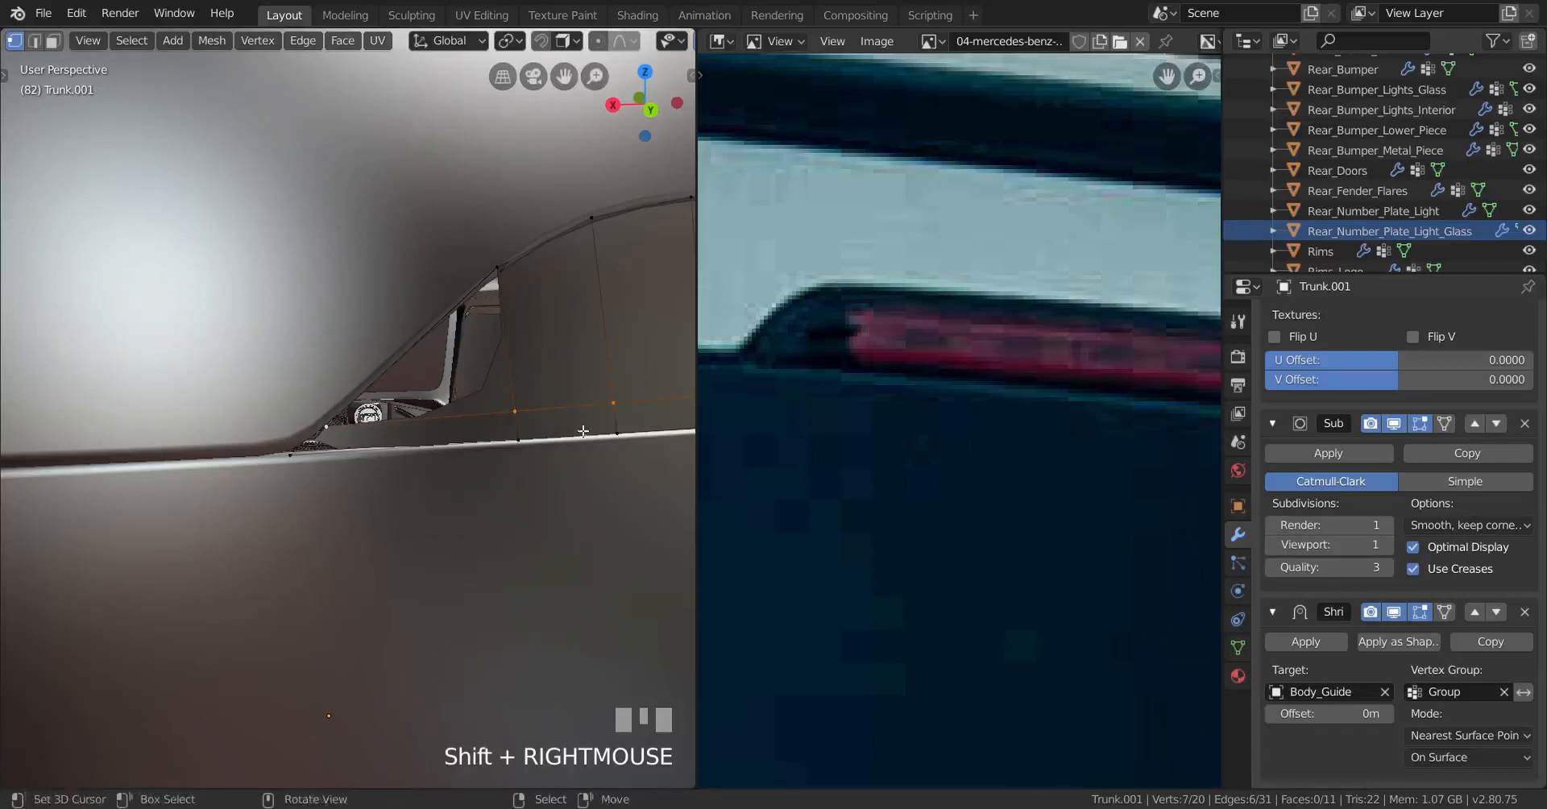
pyautogui.press('g')
pyautogui.press('g')
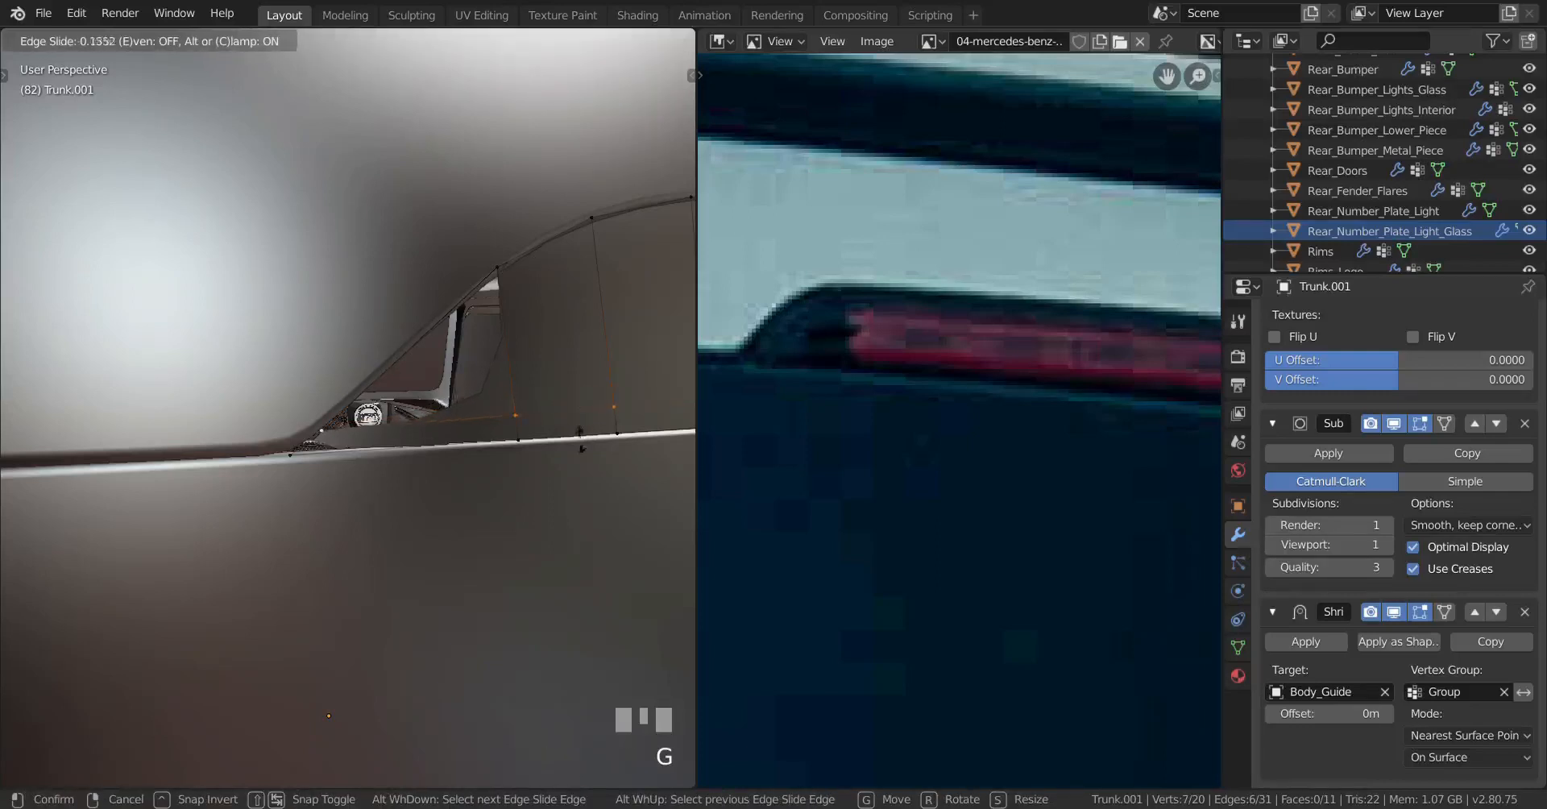
pyautogui.press('c')
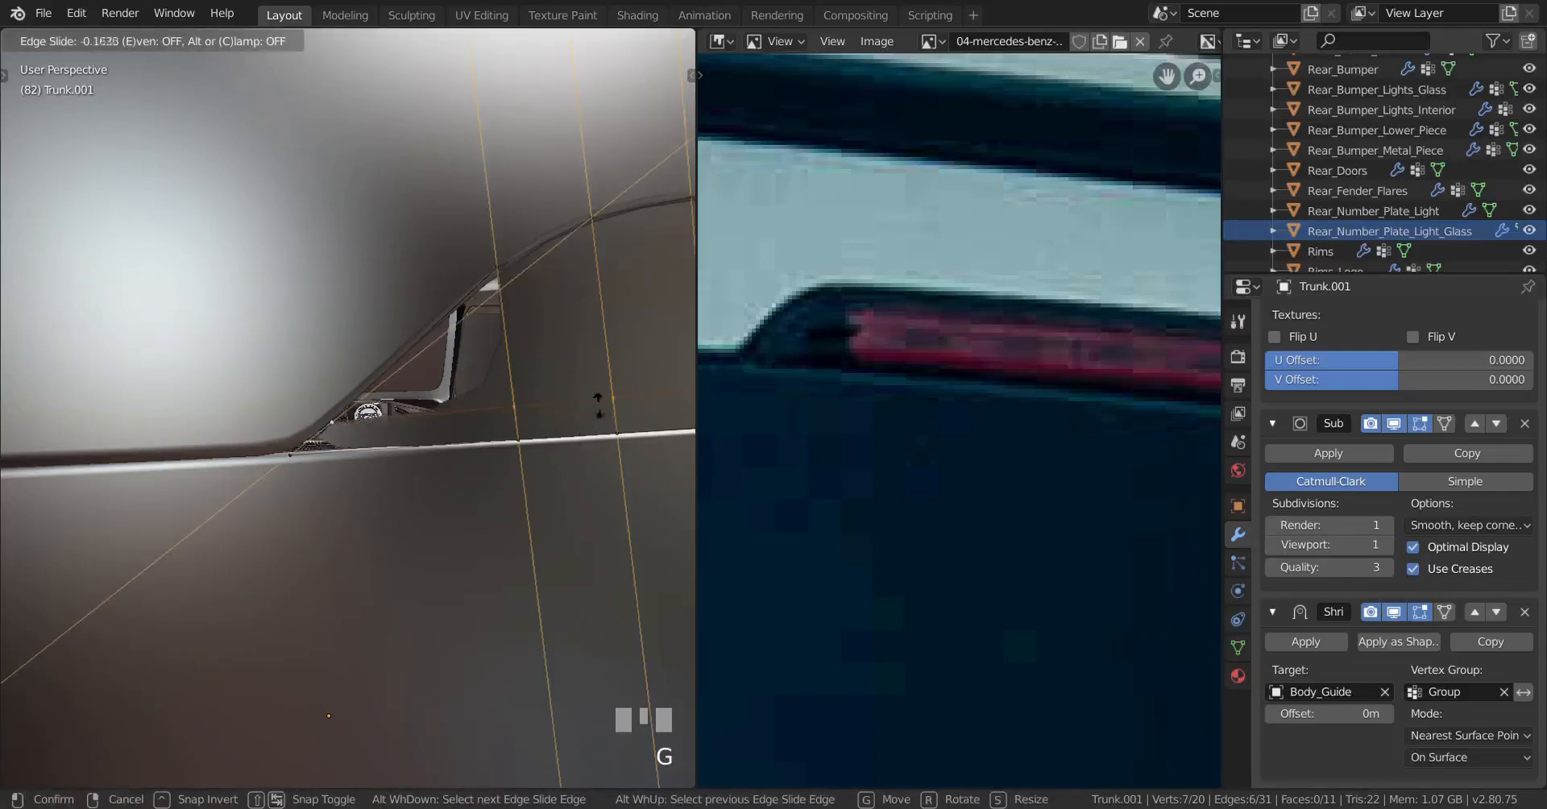
pyautogui.rightClick(609, 408)
# Step: Fill the remaining triangular gap between the outline's curve and the edge loop at the corner
pyautogui.rightClick(517, 413)
pyautogui.press('g')
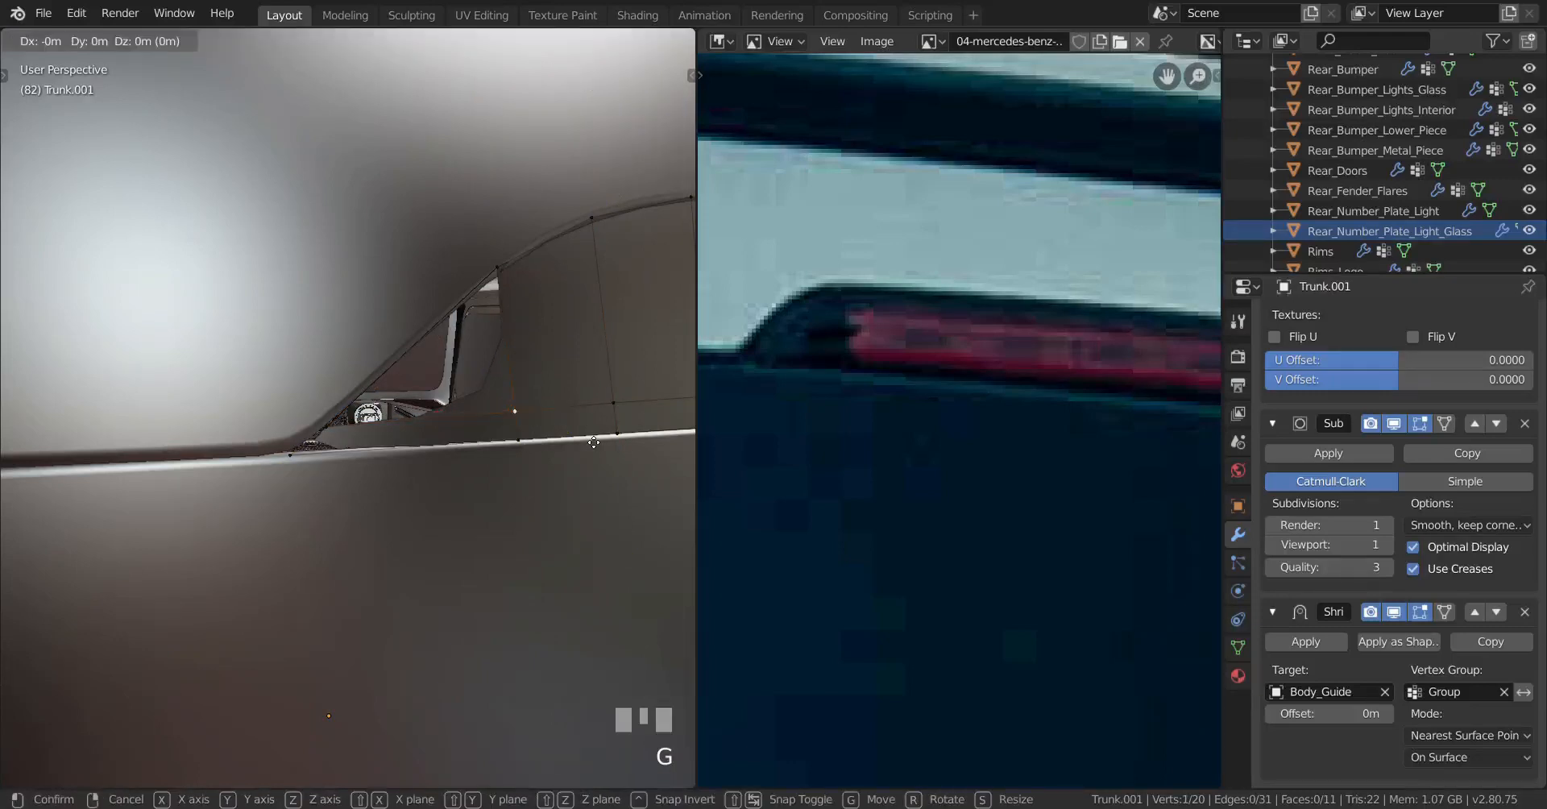
pyautogui.rightClick(596, 440)
pyautogui.press('f')
pyautogui.keyDown('alt'); pyautogui.rightClick(570, 408); pyautogui.keyUp('alt')
pyautogui.press('g')
pyautogui.press('g')
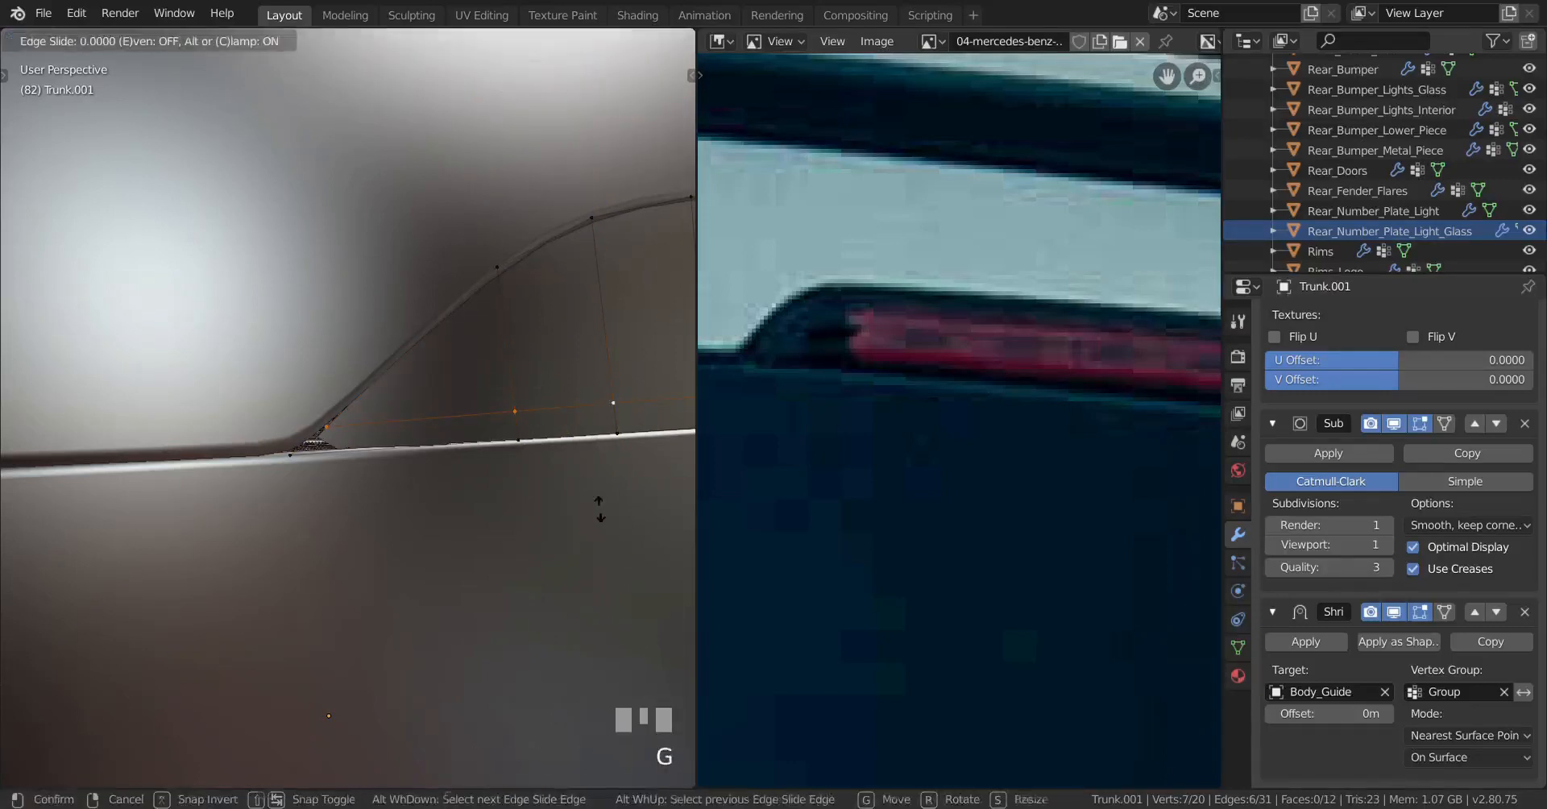
pyautogui.press('e')
pyautogui.press('f')
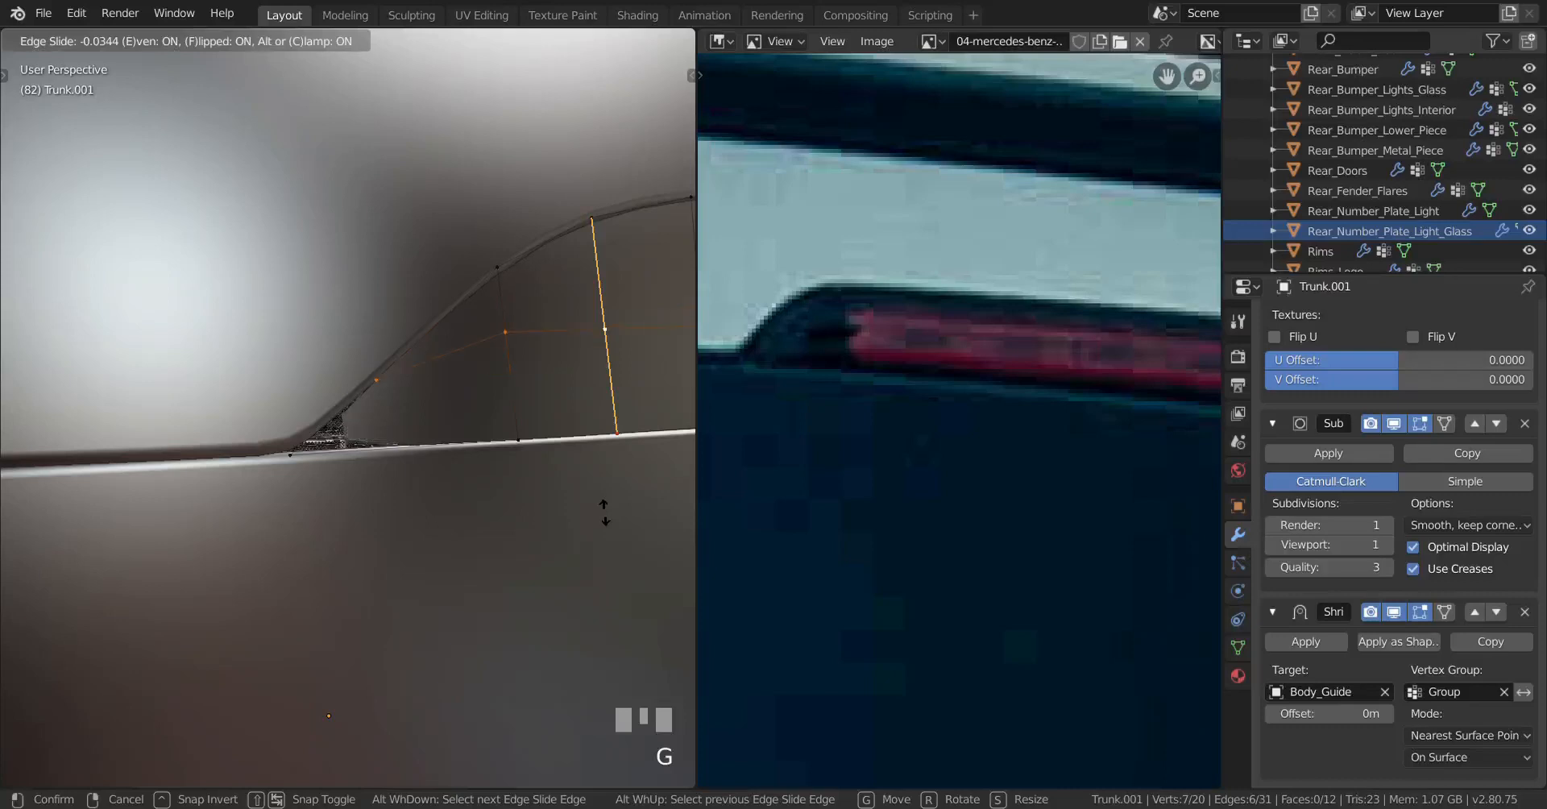
pyautogui.rightClick(601, 591)
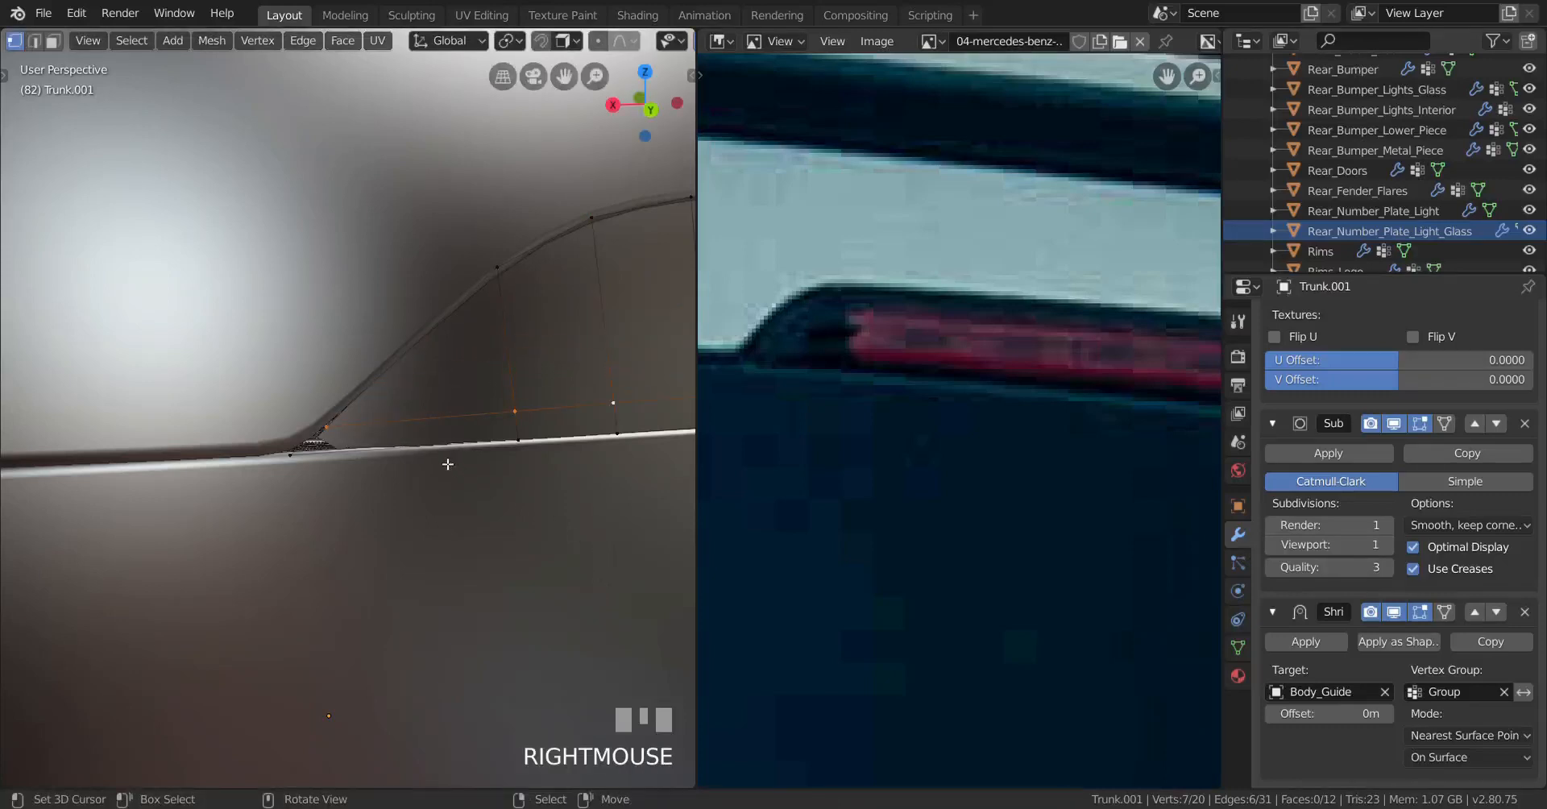
# Step: Examine the filled brake light half and its lower edge loop in the back orthographic view
pyautogui.scroll(-2, 458, 451)
pyautogui.scroll(2, 528, 449)
pyautogui.keyDown('shift'); pyautogui.moveTo(528, 449); pyautogui.dragTo(359, 510, button='middle'); pyautogui.keyUp('shift')
pyautogui.scroll(-3, 411, 507)
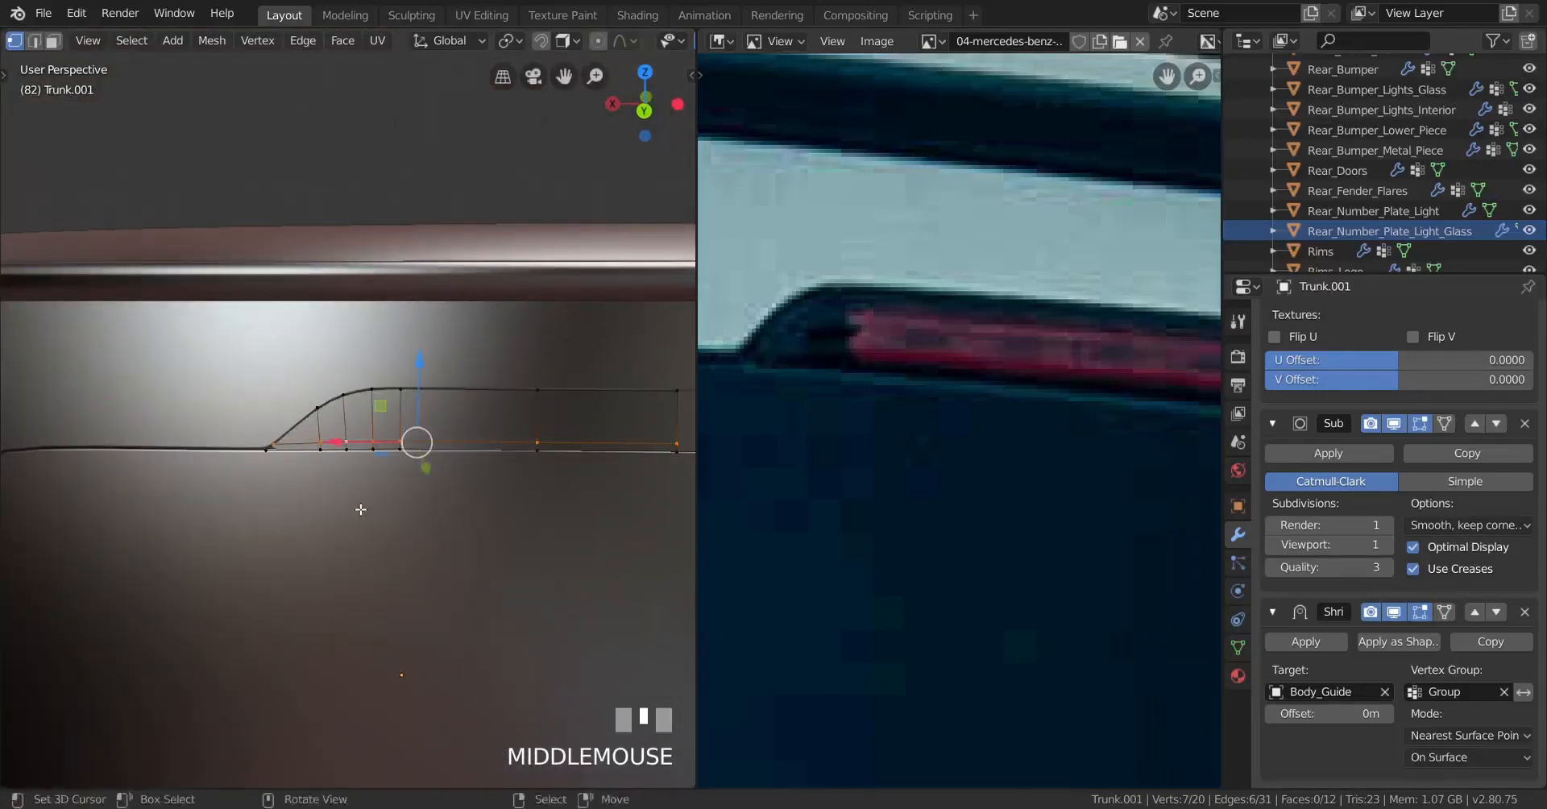
pyautogui.press('ctrl+KP_1')
pyautogui.scroll(2, 361, 509)
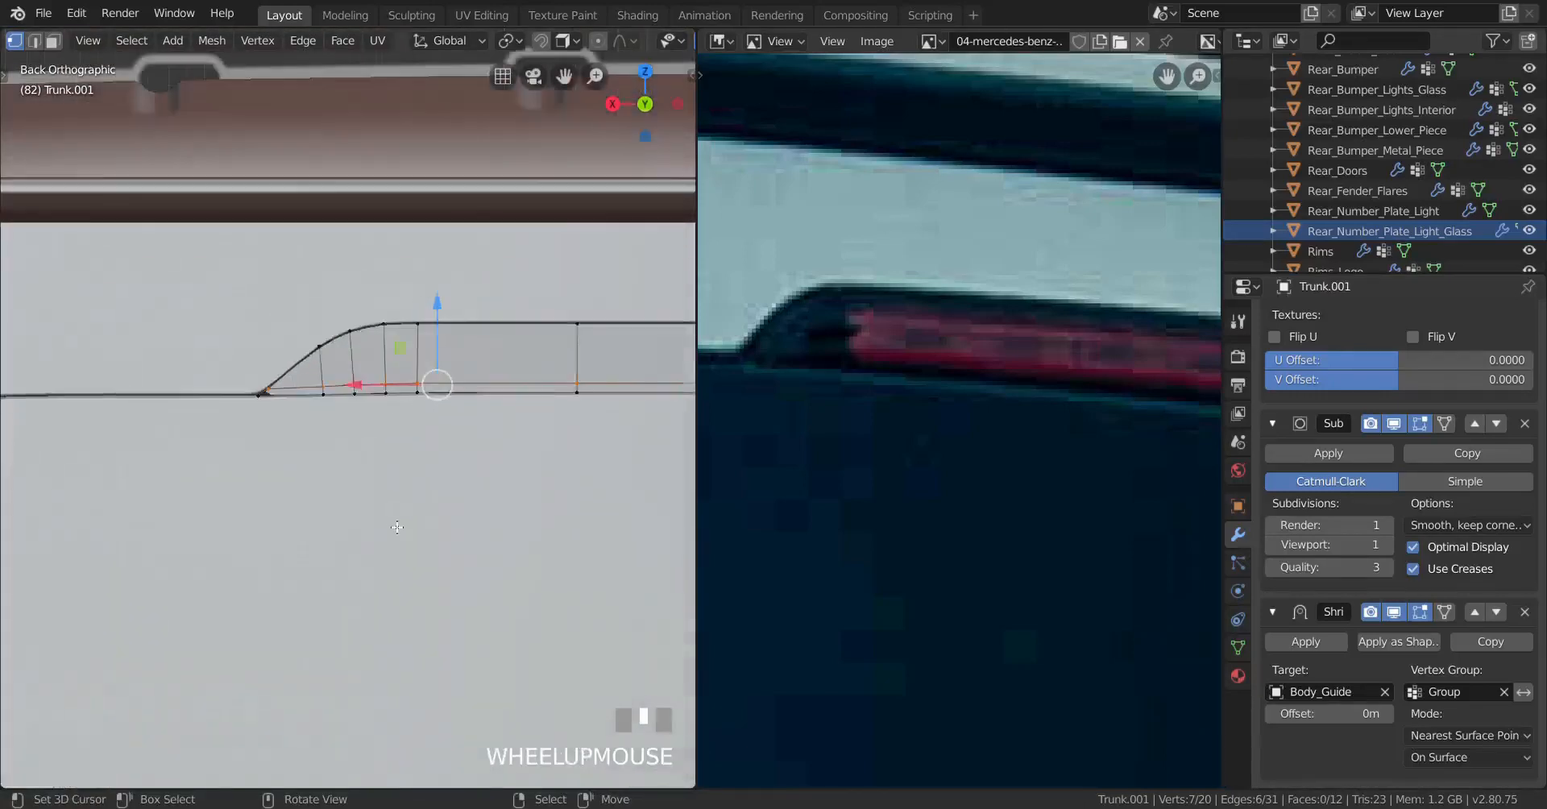
pyautogui.keyDown('shift'); pyautogui.moveTo(548, 427); pyautogui.dragTo(479, 474, button='middle'); pyautogui.keyUp('shift')
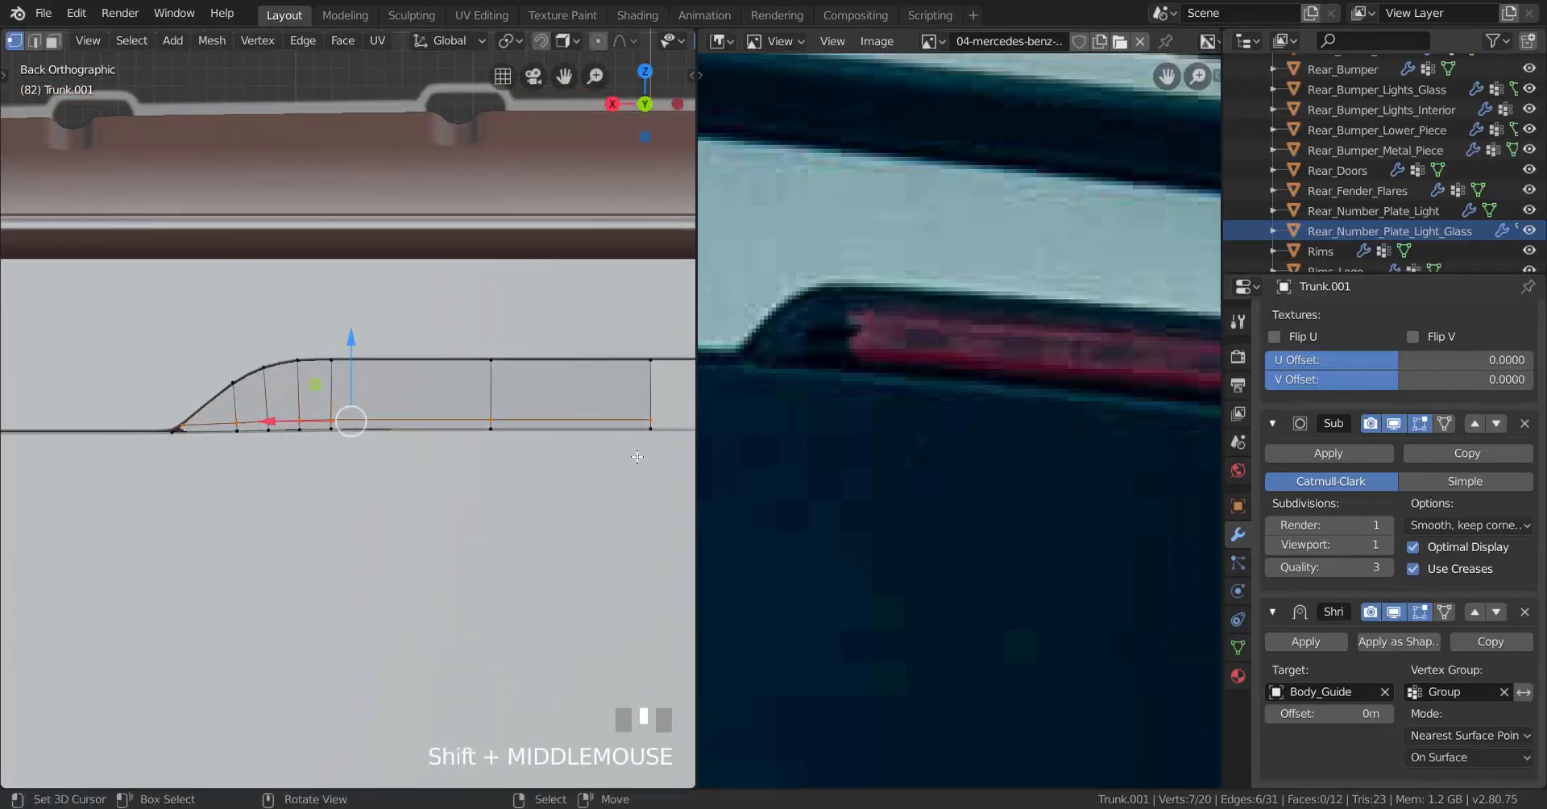
pyautogui.scroll(1, 636, 457)
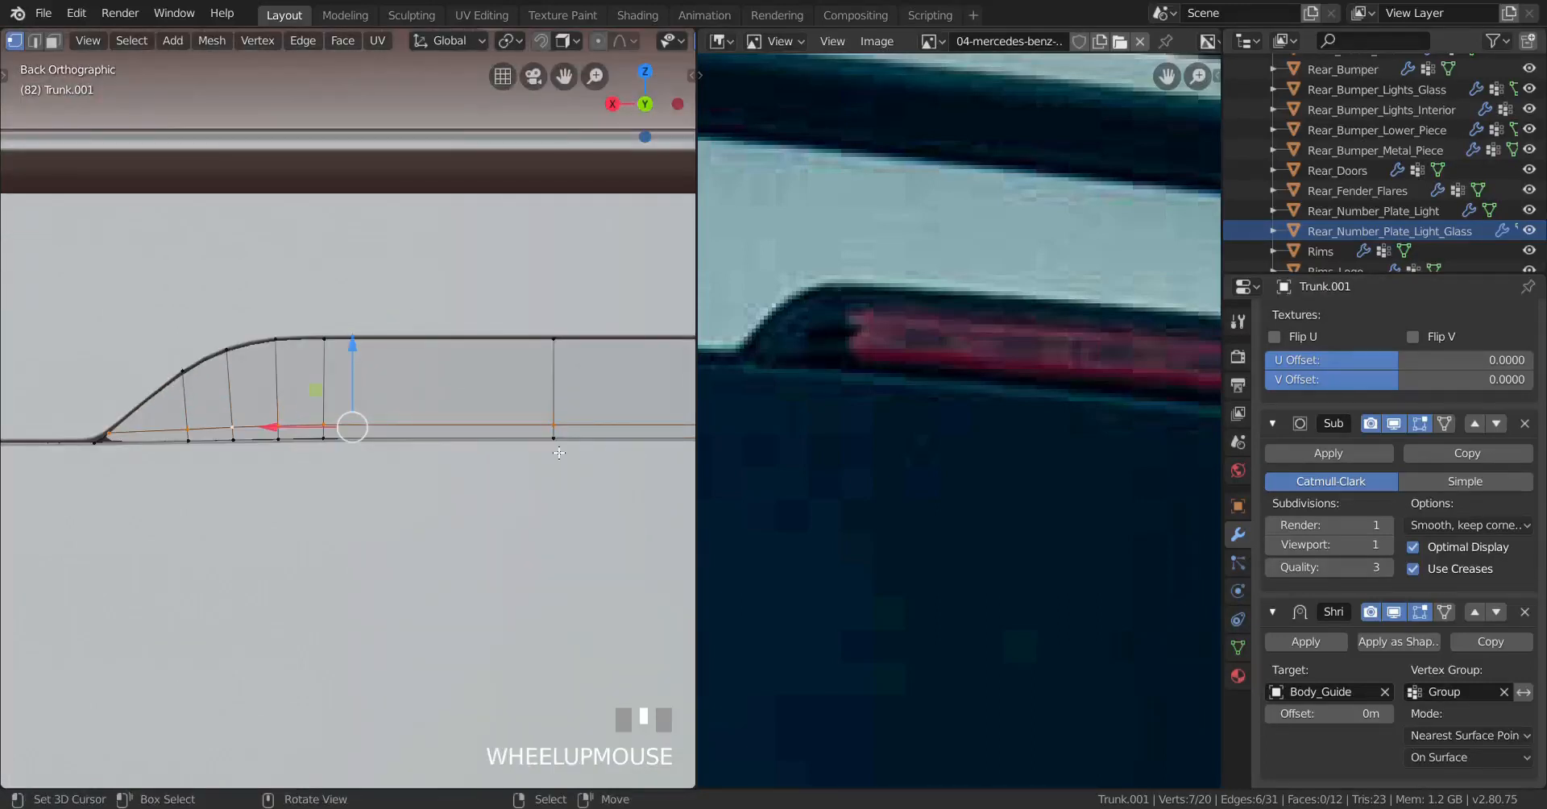
pyautogui.scroll(-1, 372, 487)
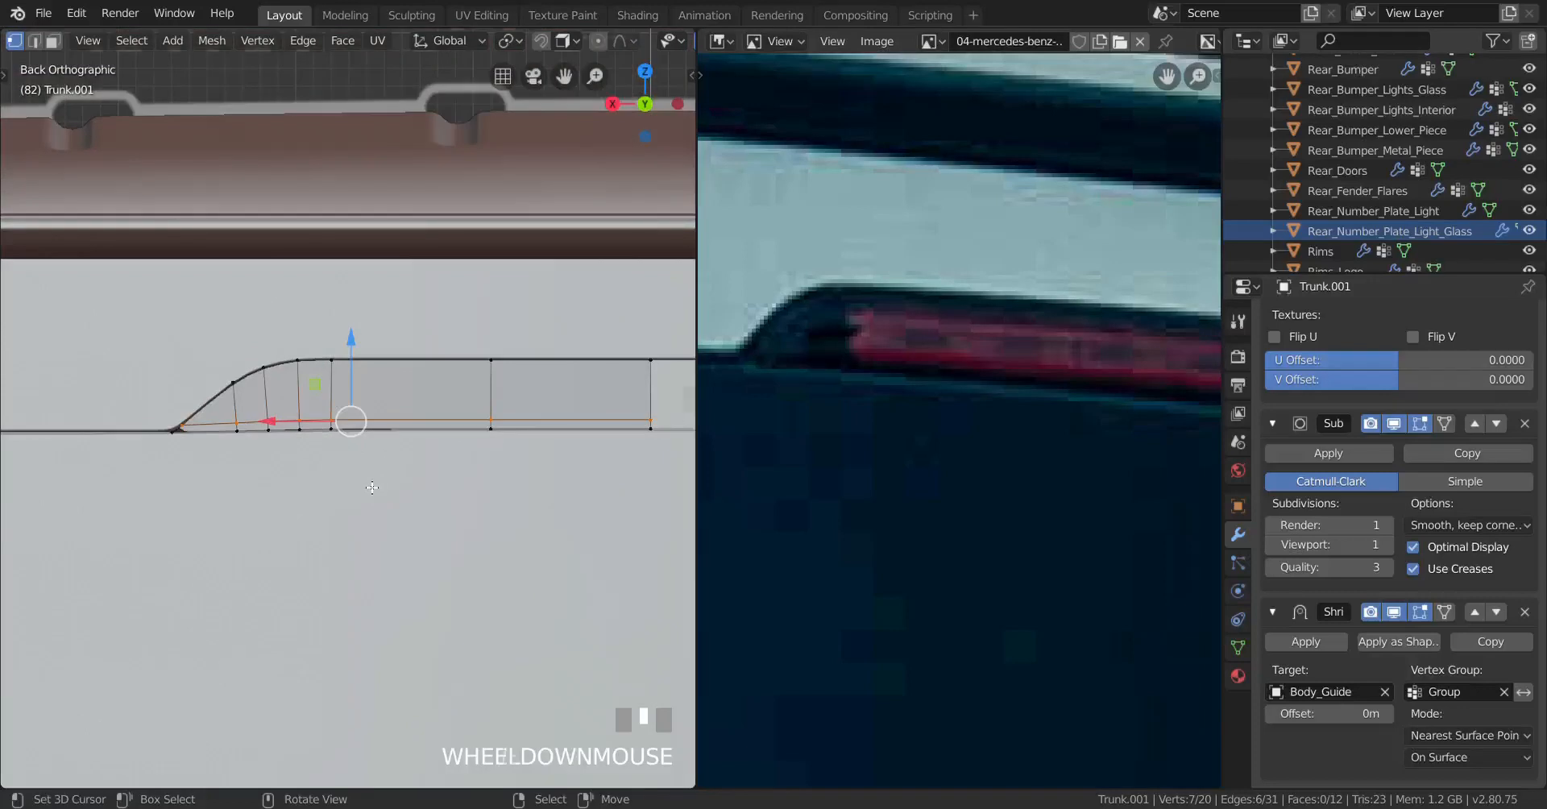
# Step: Examine the brake light's corner in shaded view and compare its shape with the rear reference photo
pyautogui.scroll(6, 373, 487)
pyautogui.scroll(-3, 484, 526)
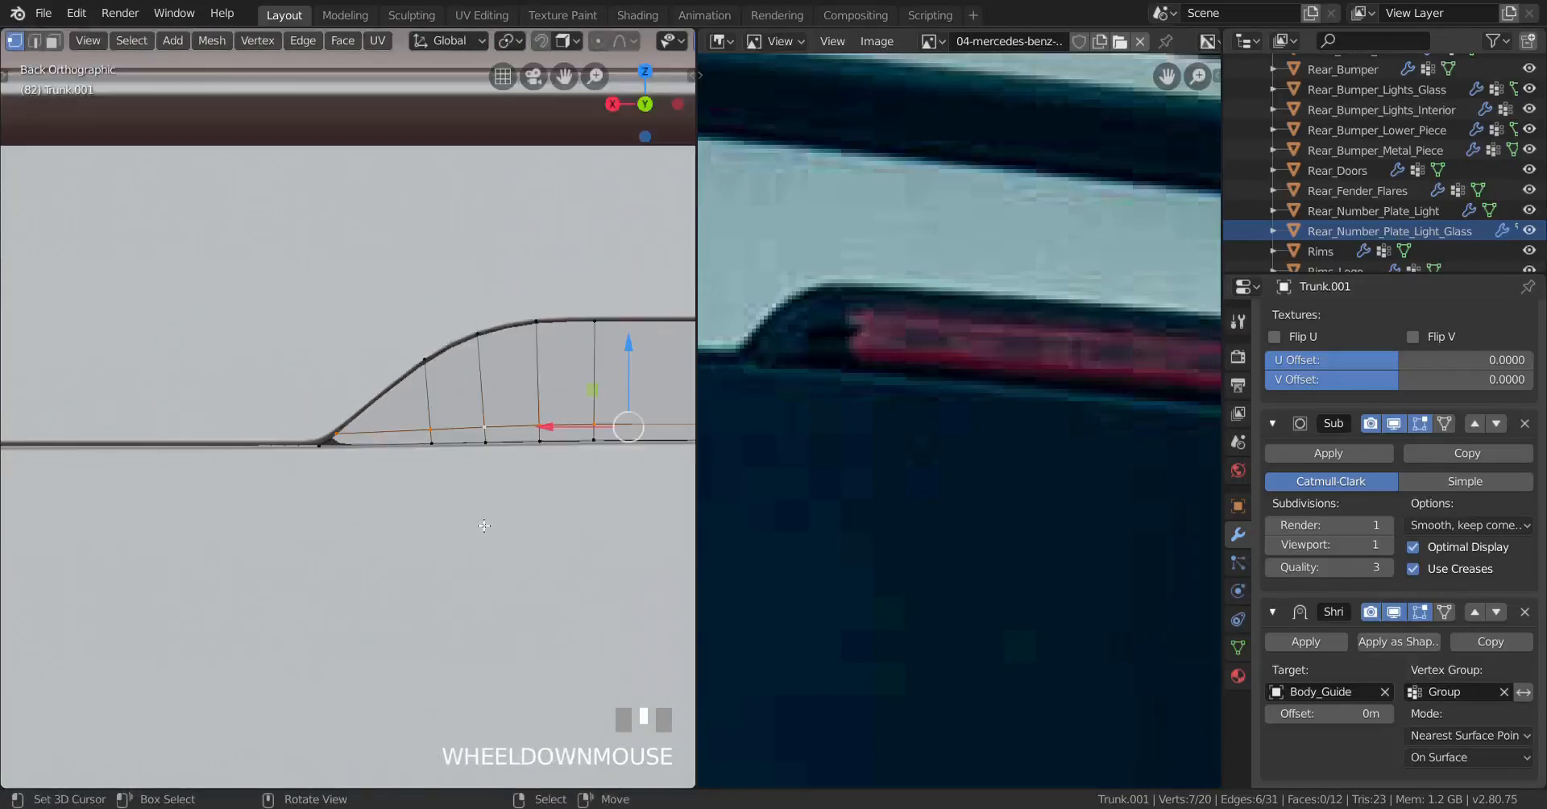
pyautogui.scroll(1, 501, 491)
pyautogui.press('Tab')
pyautogui.scroll(-2, 397, 539)
pyautogui.moveTo(398, 539)
pyautogui.mouseDown(button='middle')
pyautogui.moveTo(425, 559)
pyautogui.moveTo(380, 548)
pyautogui.moveTo(398, 543)
pyautogui.mouseUp(button='middle')
pyautogui.press('Tab')
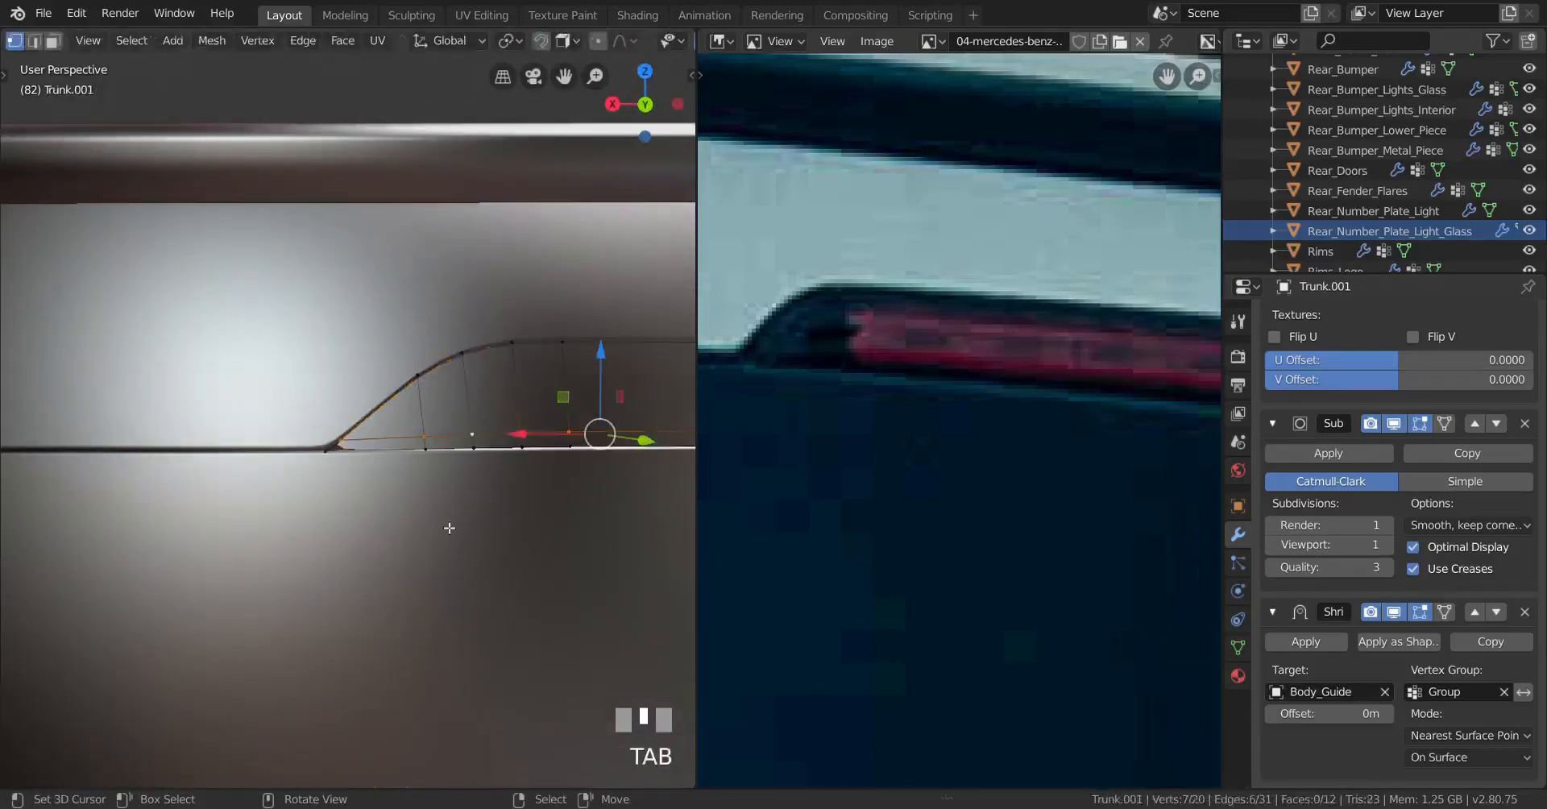
pyautogui.scroll(-1, 426, 528)
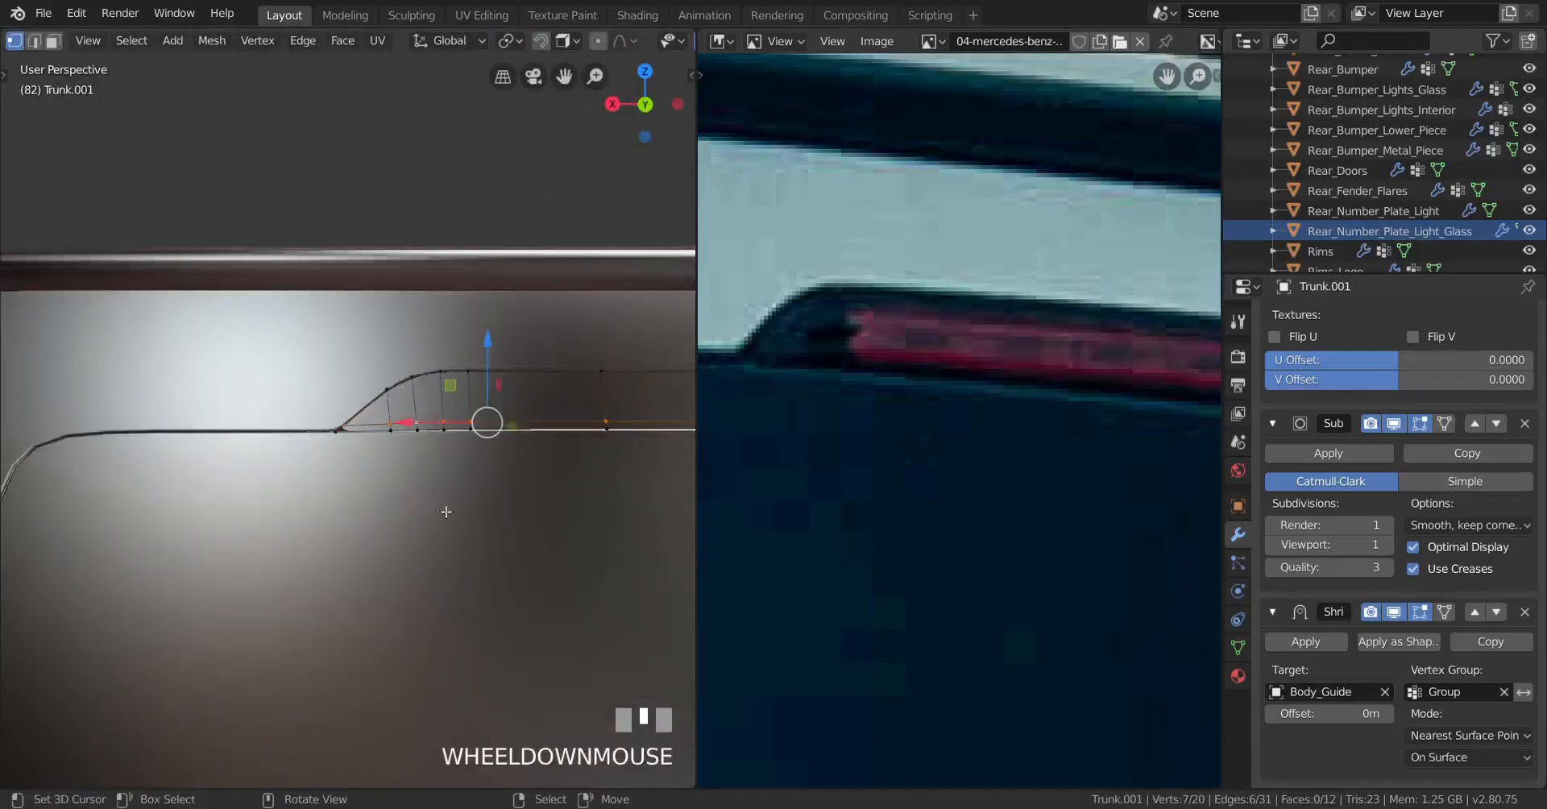
pyautogui.moveTo(854, 234); pyautogui.dragTo(940, 311, button='middle')
pyautogui.scroll(1, 307, 476)
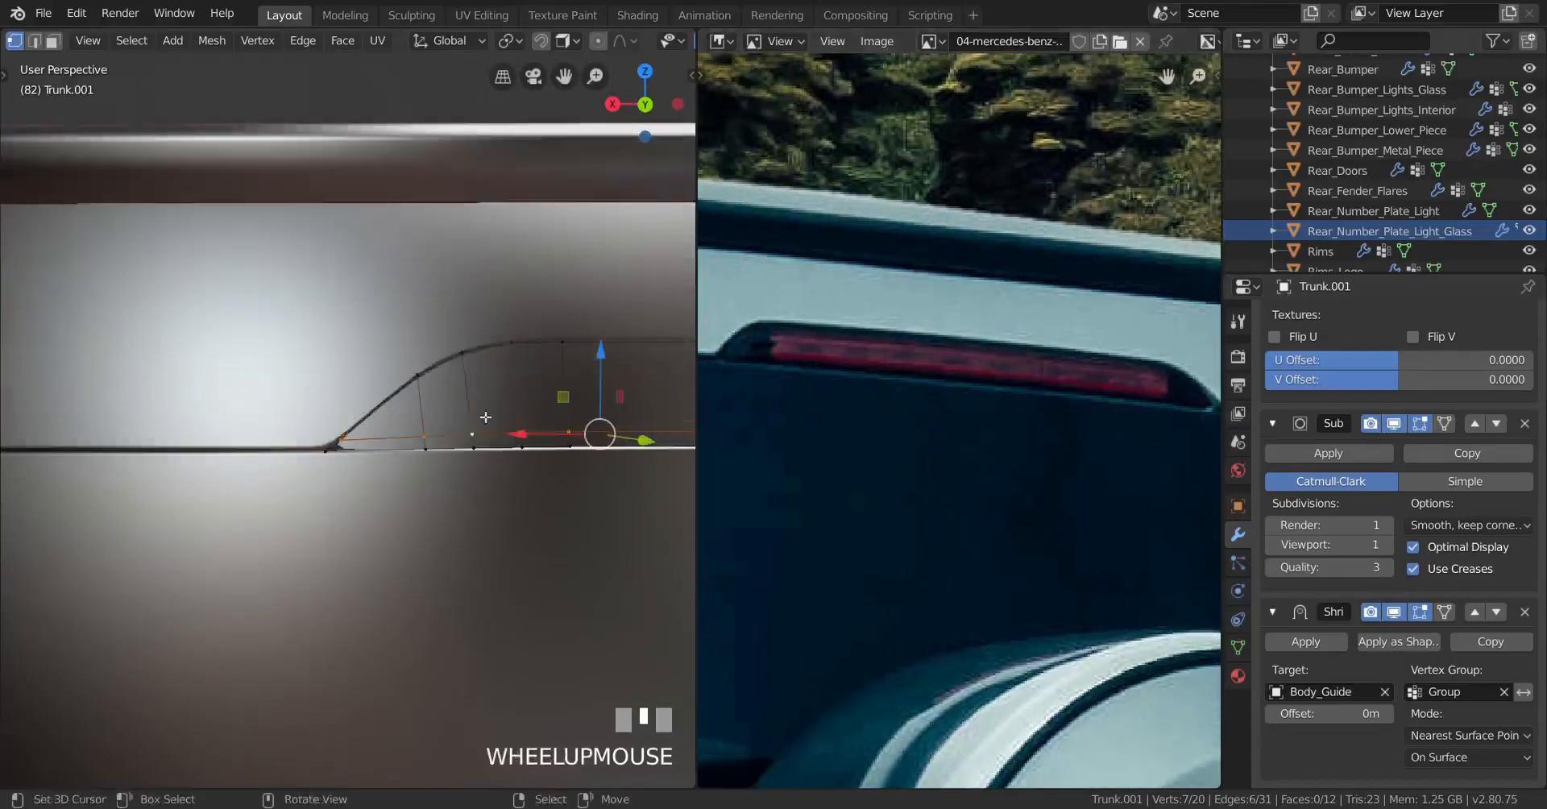
pyautogui.keyDown('shift'); pyautogui.moveTo(306, 476); pyautogui.dragTo(350, 468, button='middle'); pyautogui.keyUp('shift')
pyautogui.press('ctrl+KP_1')
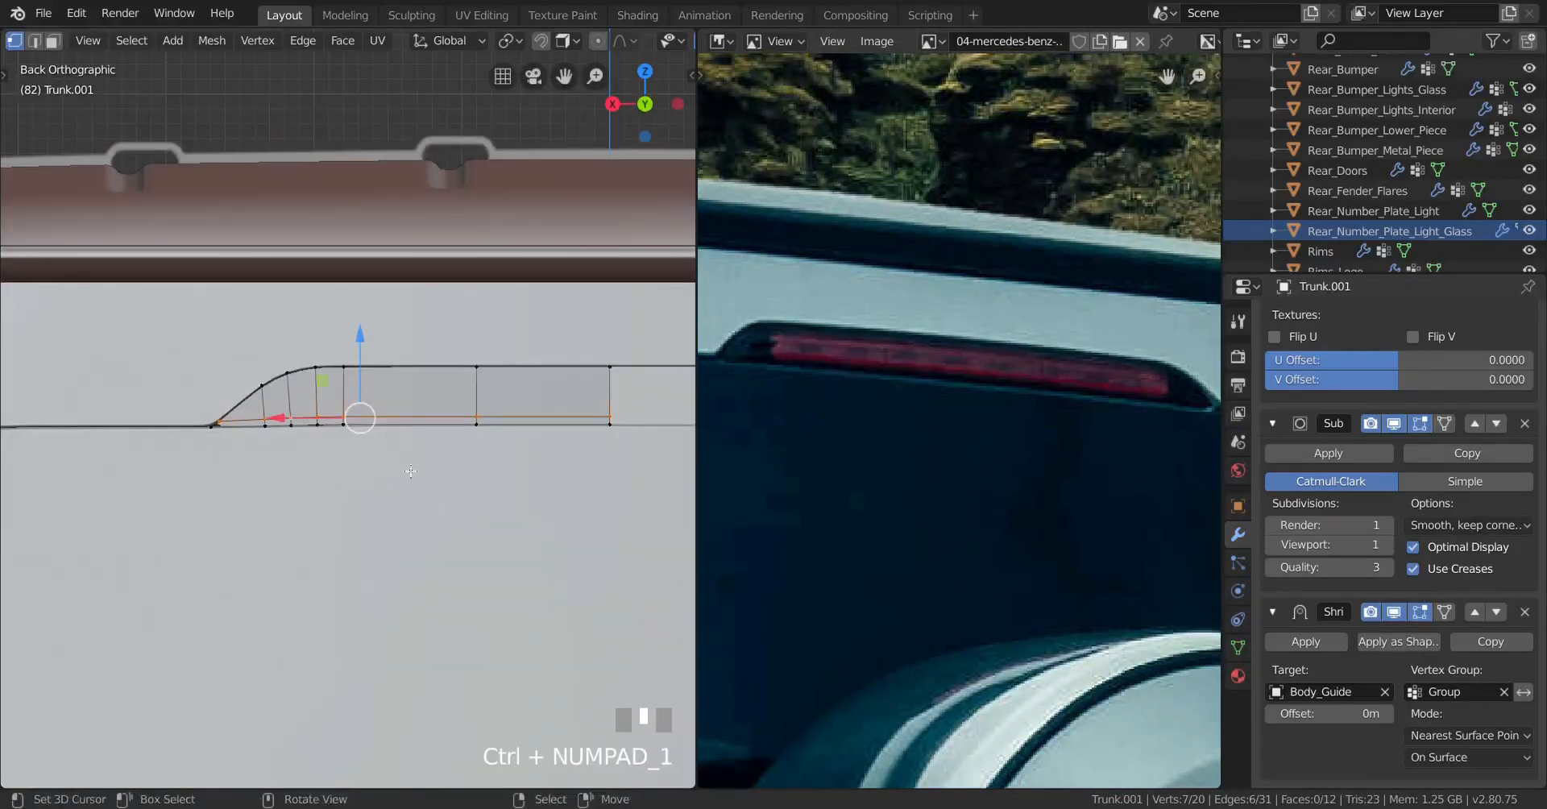
# Step: Check the brake light's curve and vertical edge loops against the blueprint in wireframe view
pyautogui.press('z')
pyautogui.scroll(1, 351, 510)
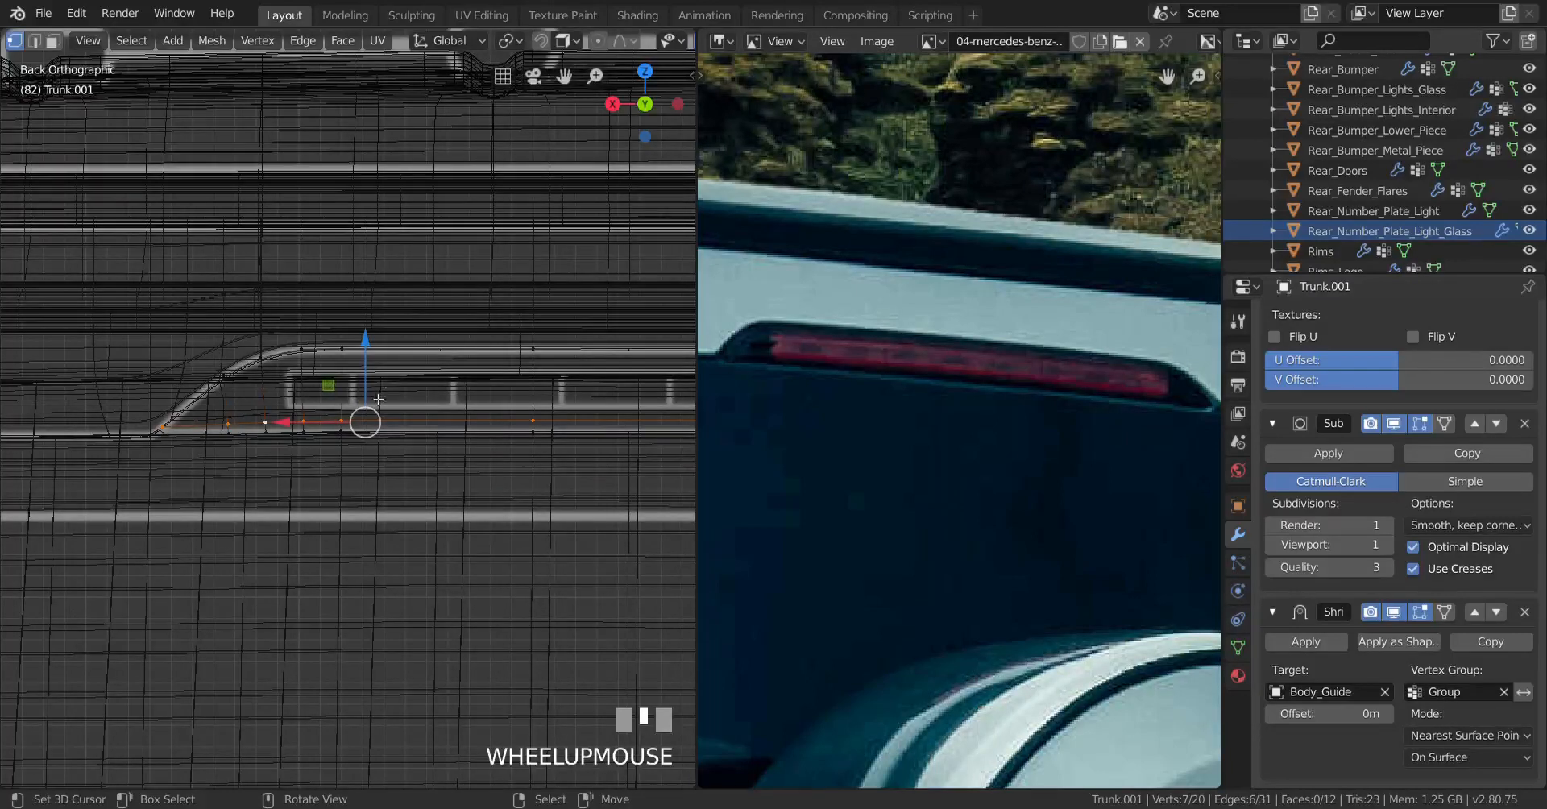
pyautogui.scroll(1, 379, 399)
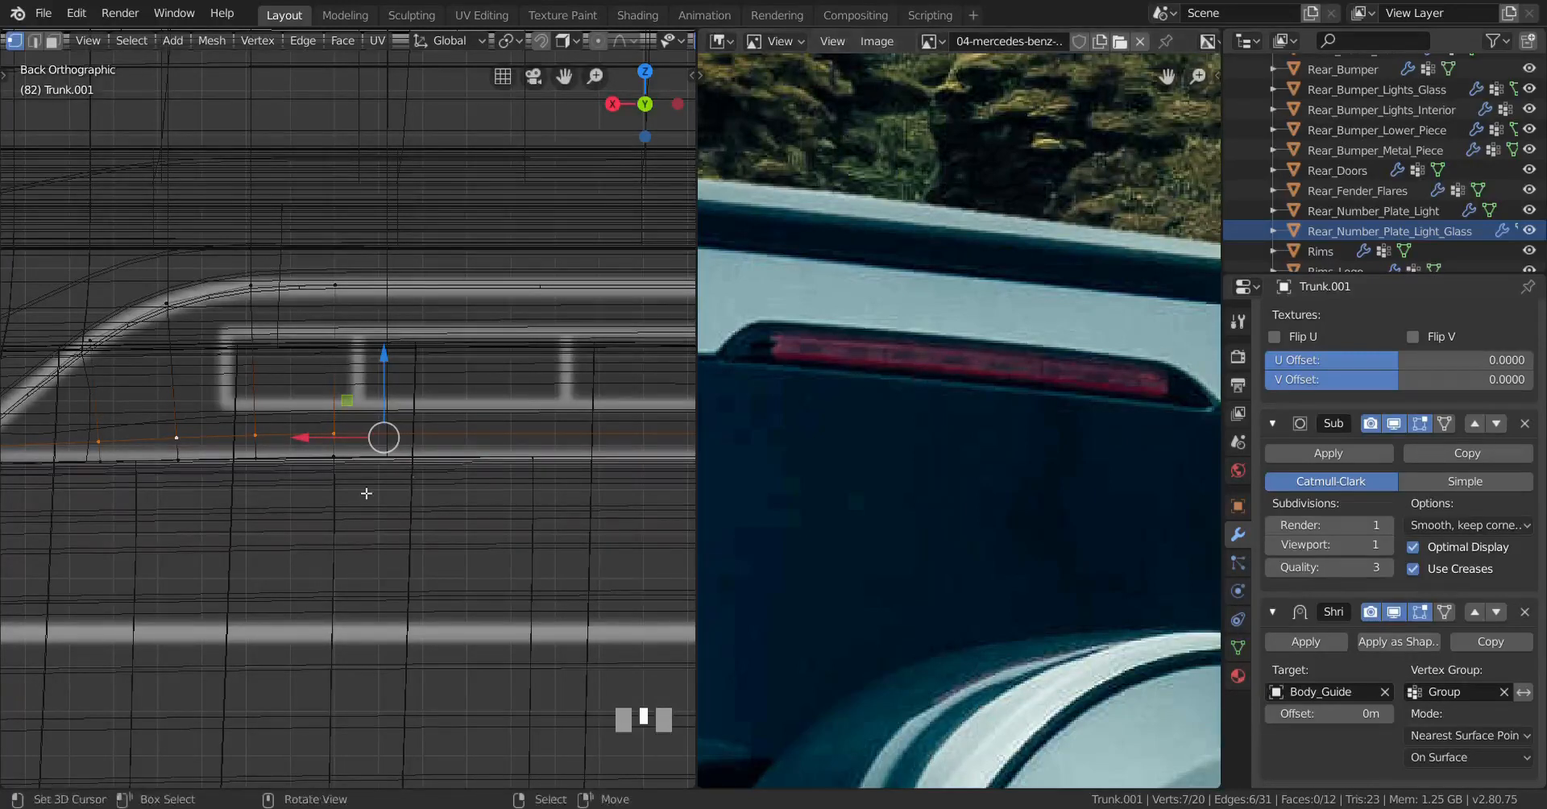
pyautogui.scroll(1, 365, 494)
pyautogui.scroll(1, 368, 487)
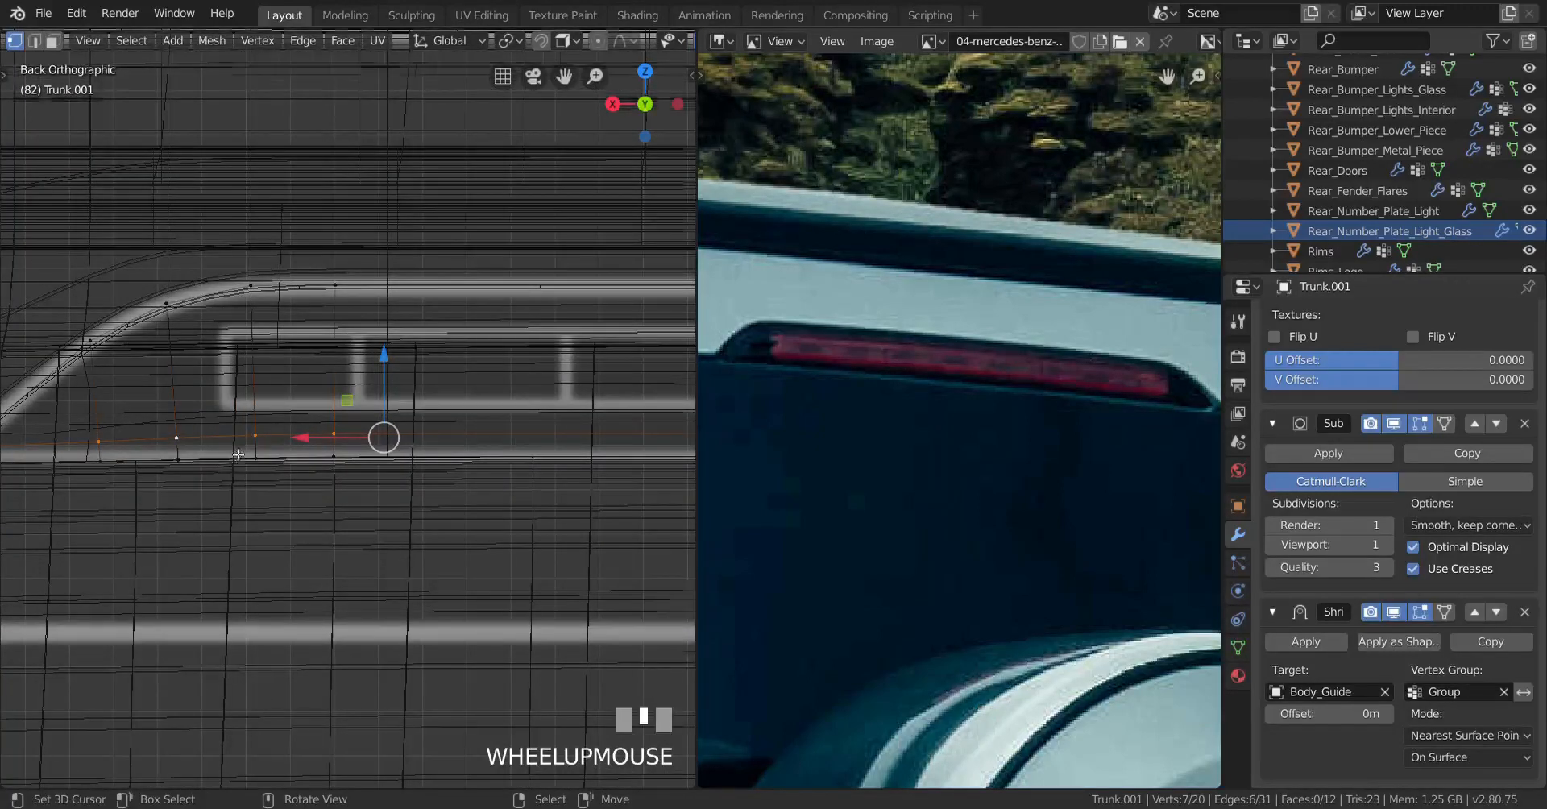
pyautogui.scroll(1, 246, 423)
pyautogui.keyDown('alt'); pyautogui.rightClick(239, 290); pyautogui.keyUp('alt')
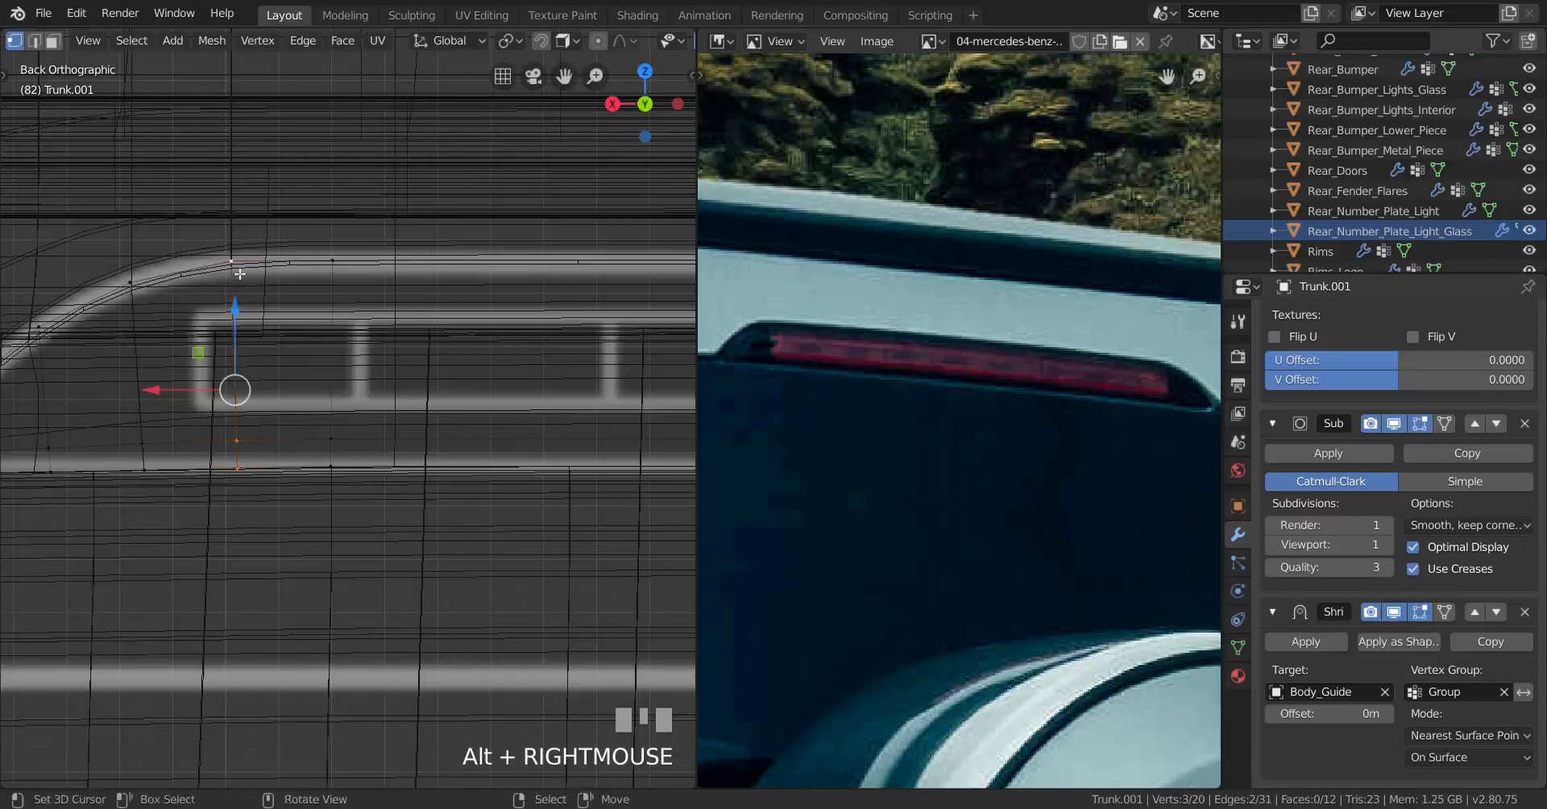
pyautogui.keyDown('shift'); pyautogui.rightClick(236, 262); pyautogui.keyUp('shift')
pyautogui.keyDown('shift'); pyautogui.rightClick(235, 262); pyautogui.keyUp('shift')
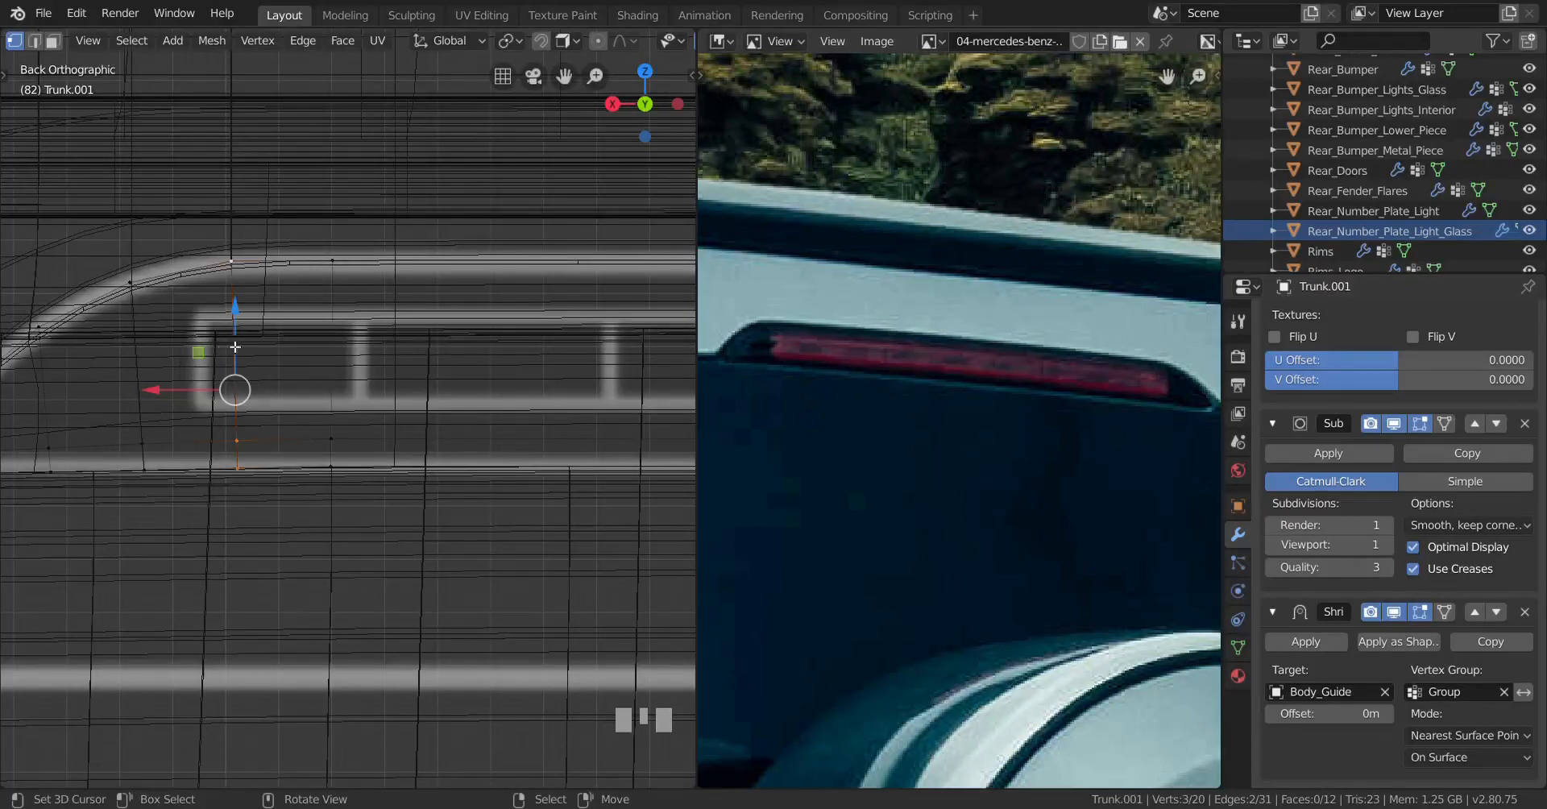
pyautogui.scroll(-2, 236, 346)
pyautogui.press('z')
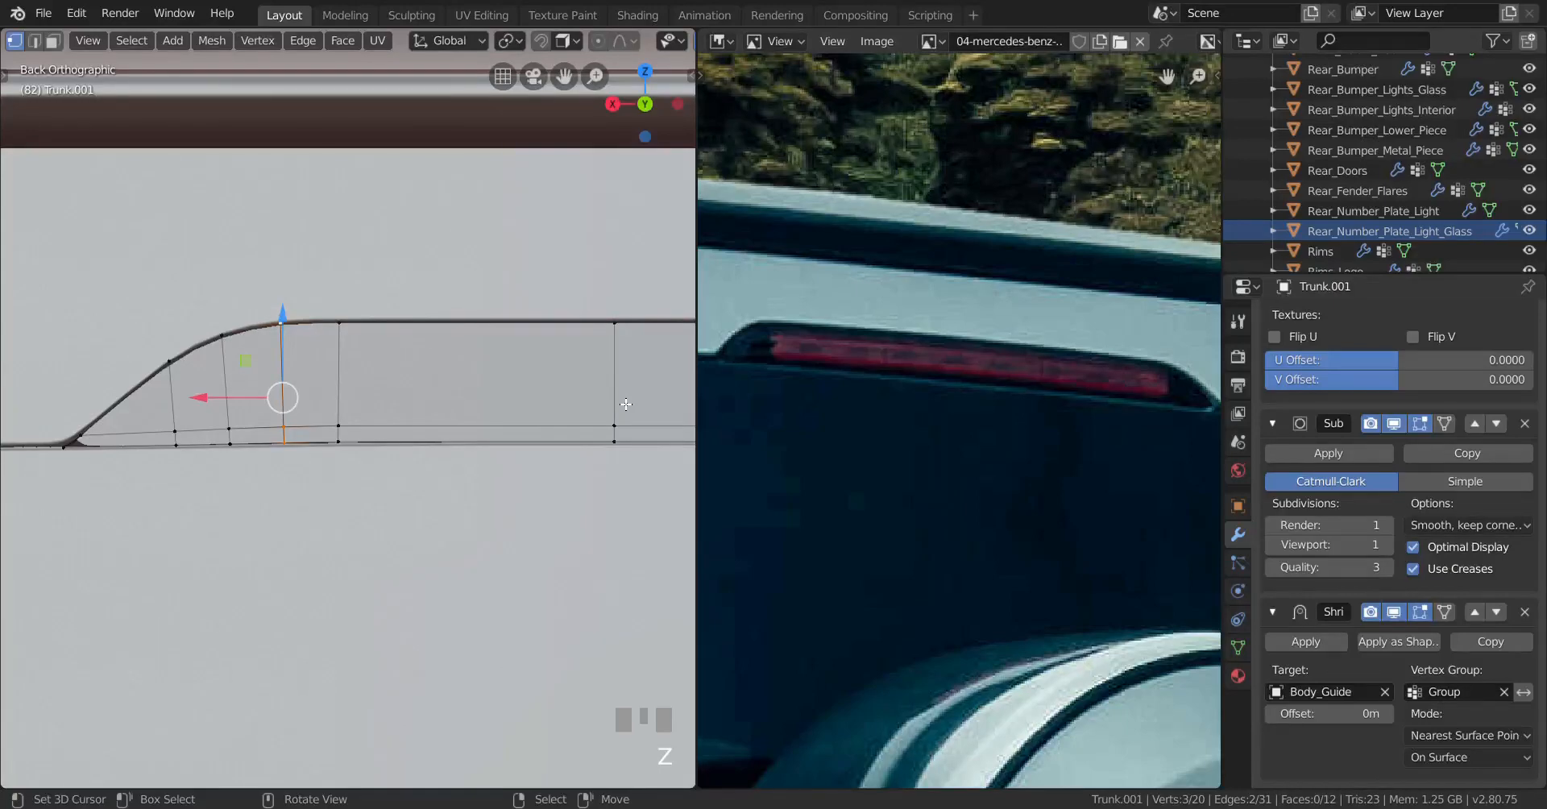
pyautogui.scroll(-1, 626, 404)
pyautogui.press('a')
pyautogui.keyDown('shift'); pyautogui.moveTo(321, 453); pyautogui.dragTo(398, 477, button='middle'); pyautogui.keyUp('shift')
pyautogui.scroll(2, 398, 477)
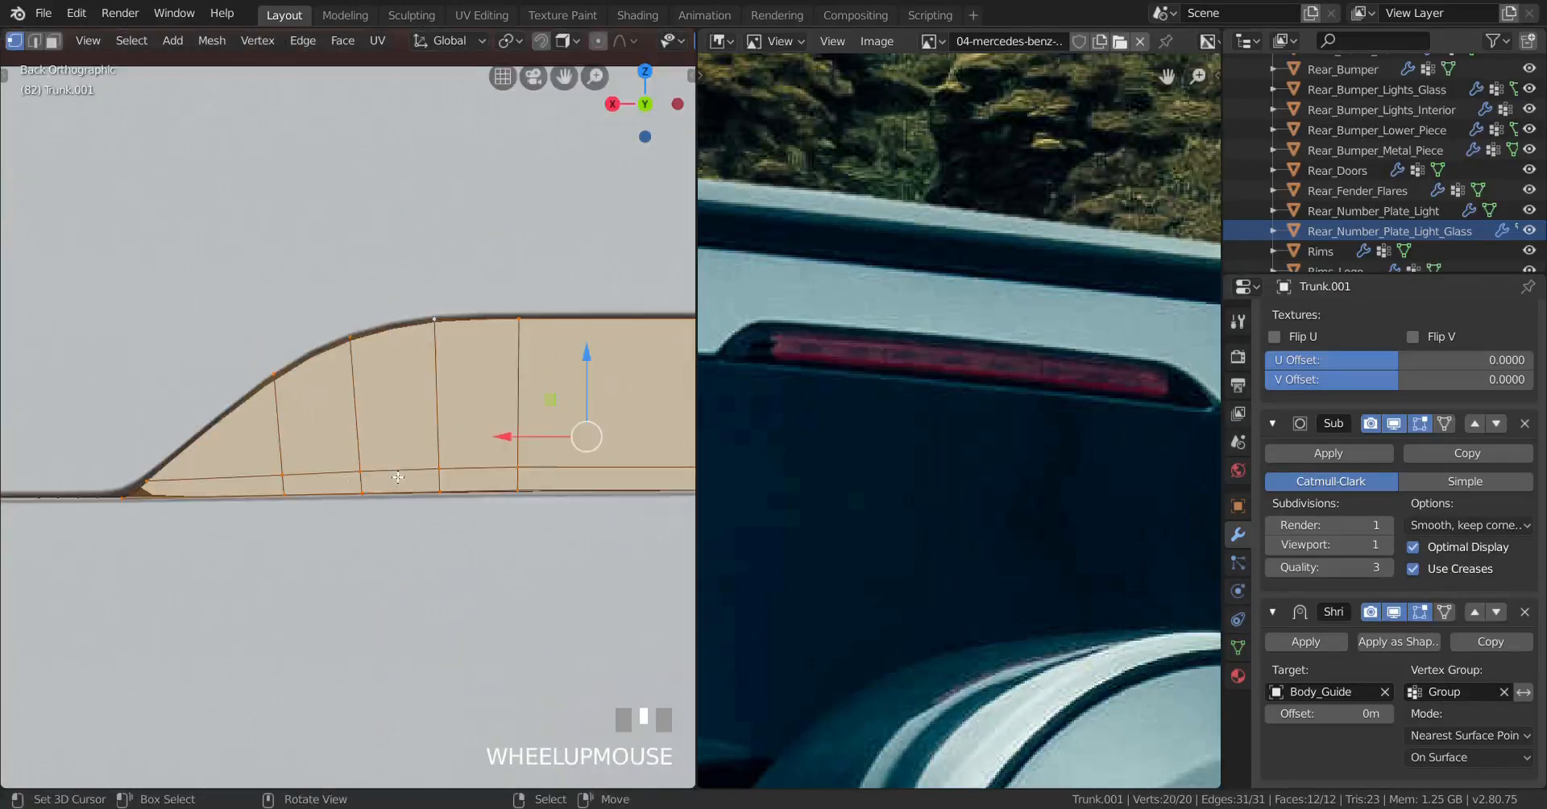
# Step: Slide the brake light's lower edge loop up to the bottom edge of the inner light strip in the blueprint
pyautogui.press('z')
pyautogui.keyDown('alt'); pyautogui.rightClick(322, 476); pyautogui.keyUp('alt')
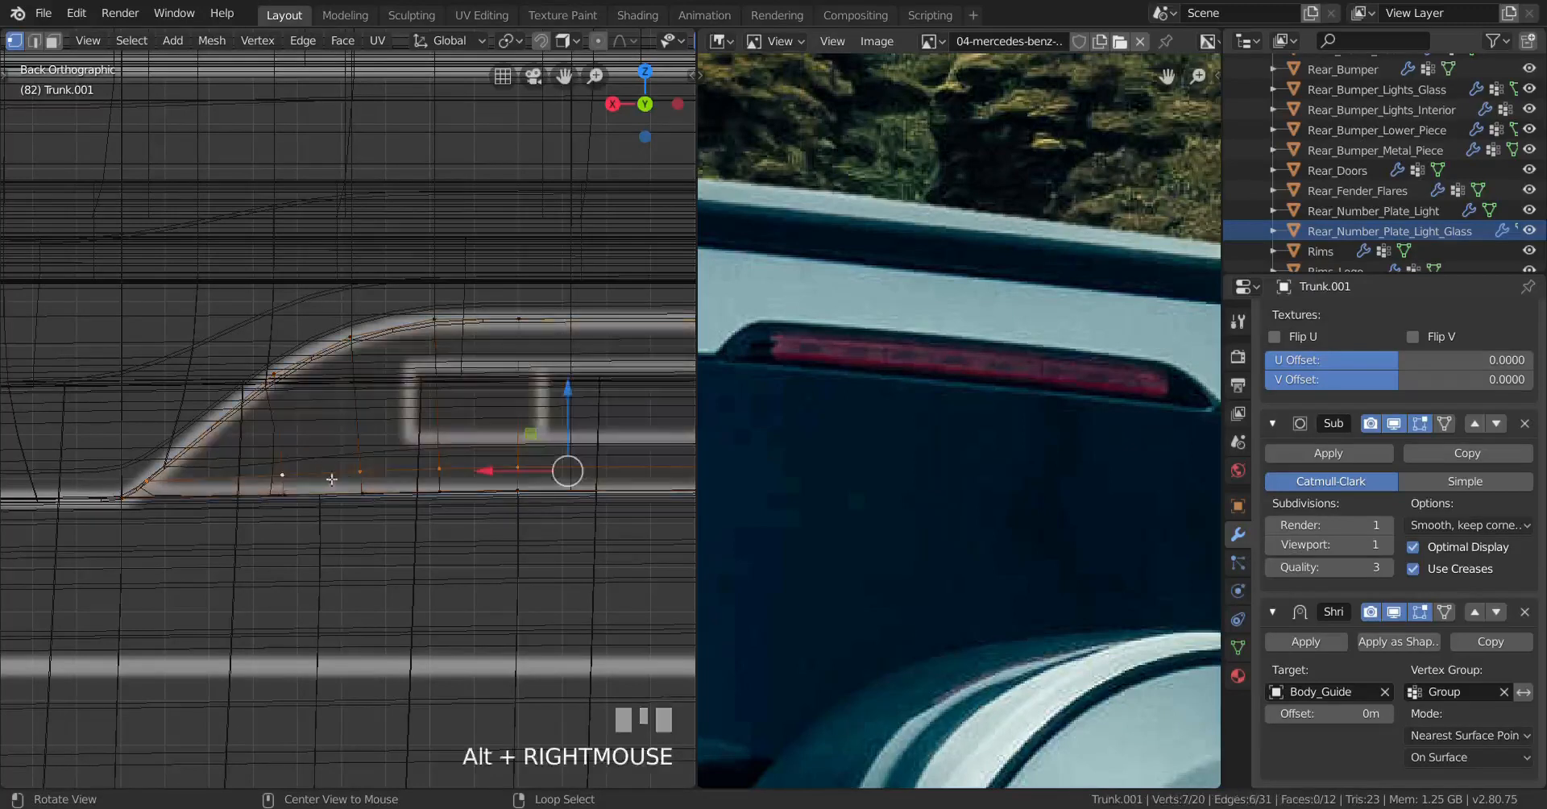
pyautogui.press('g')
pyautogui.press('g')
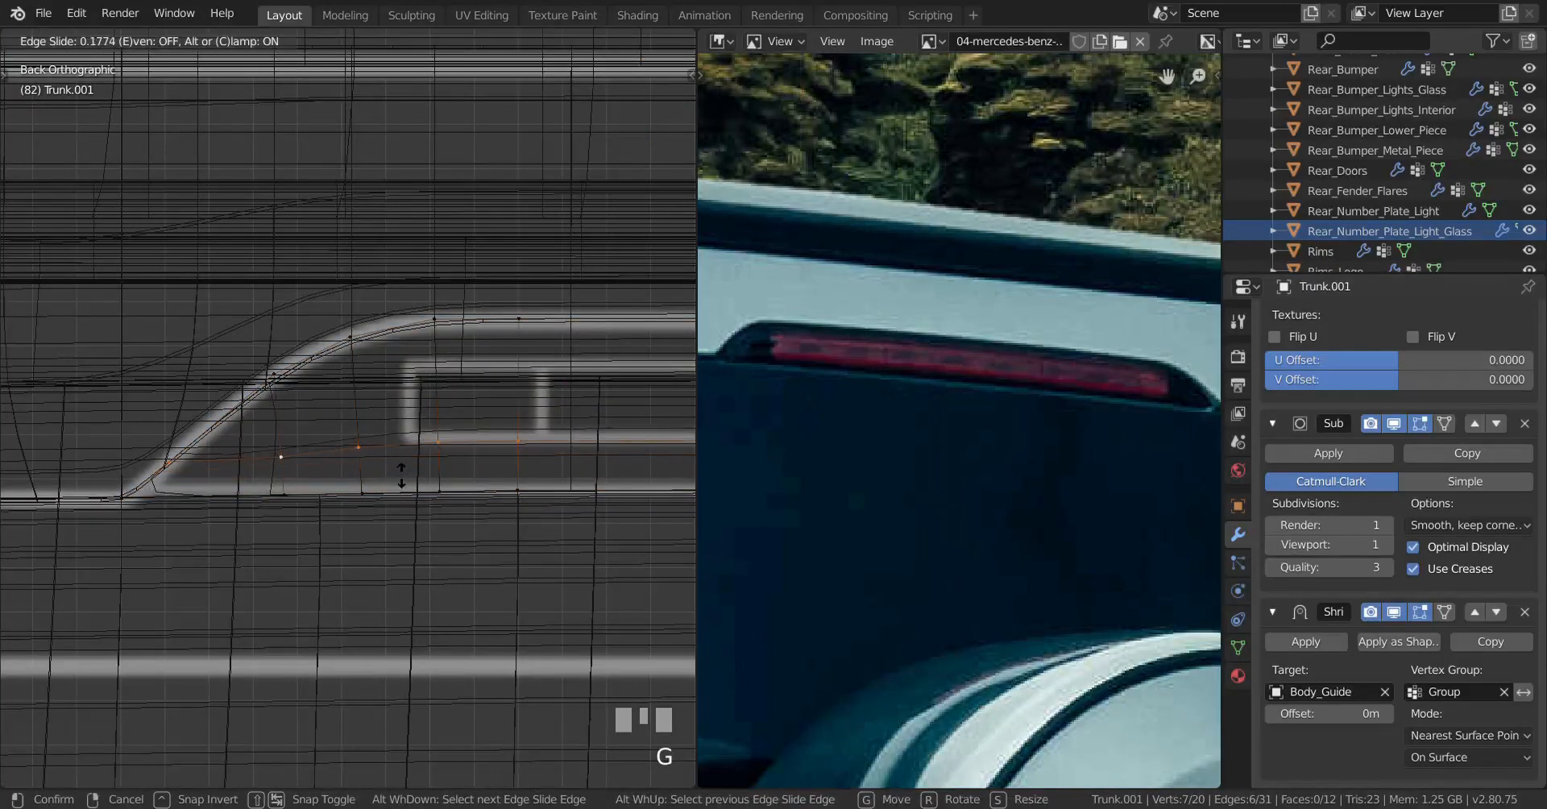
pyautogui.press('e')
pyautogui.press('f')
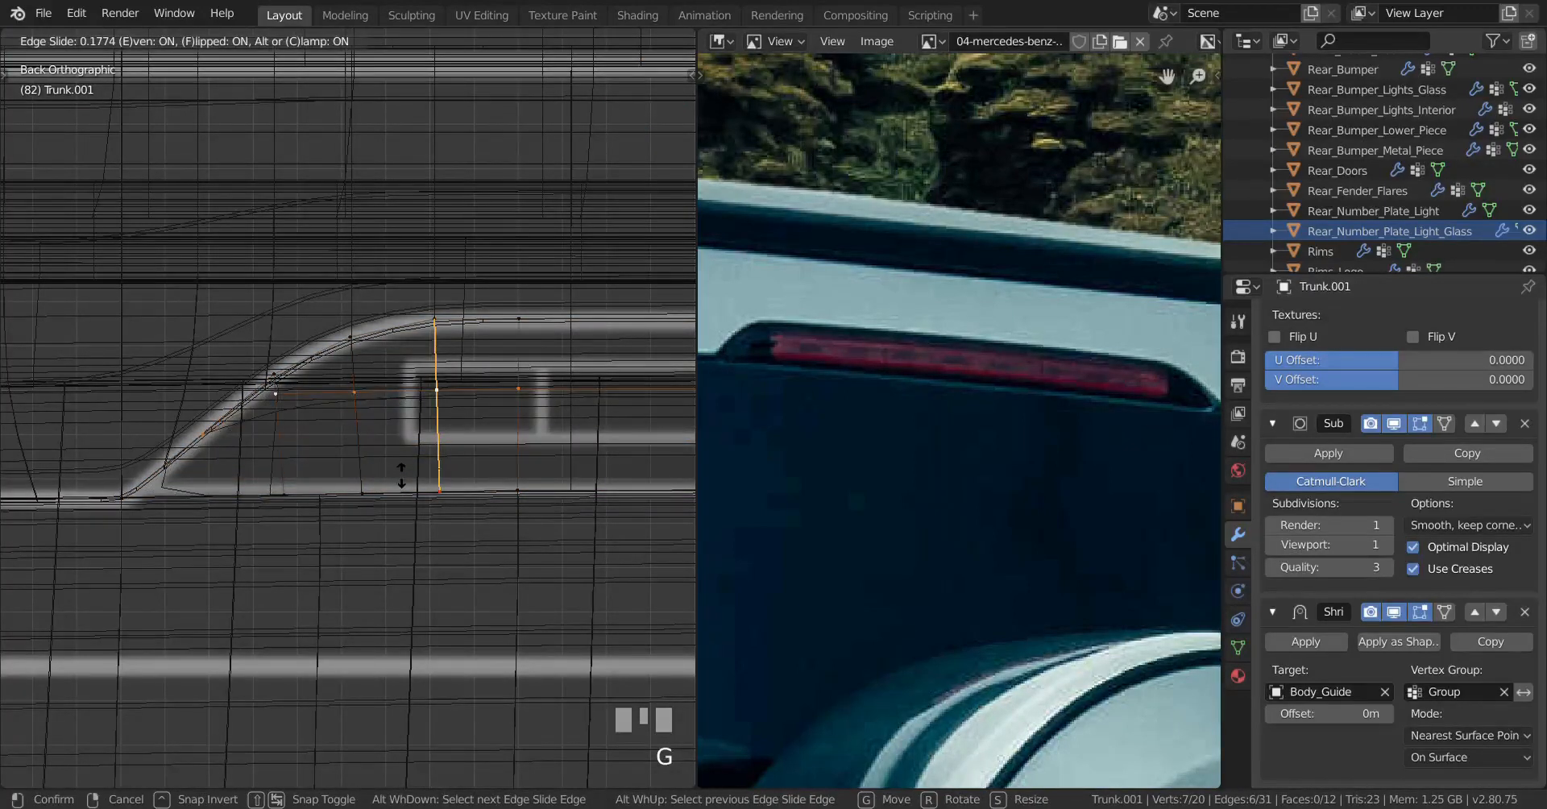
pyautogui.keyDown('shift'); pyautogui.click(389, 522); pyautogui.keyUp('shift')
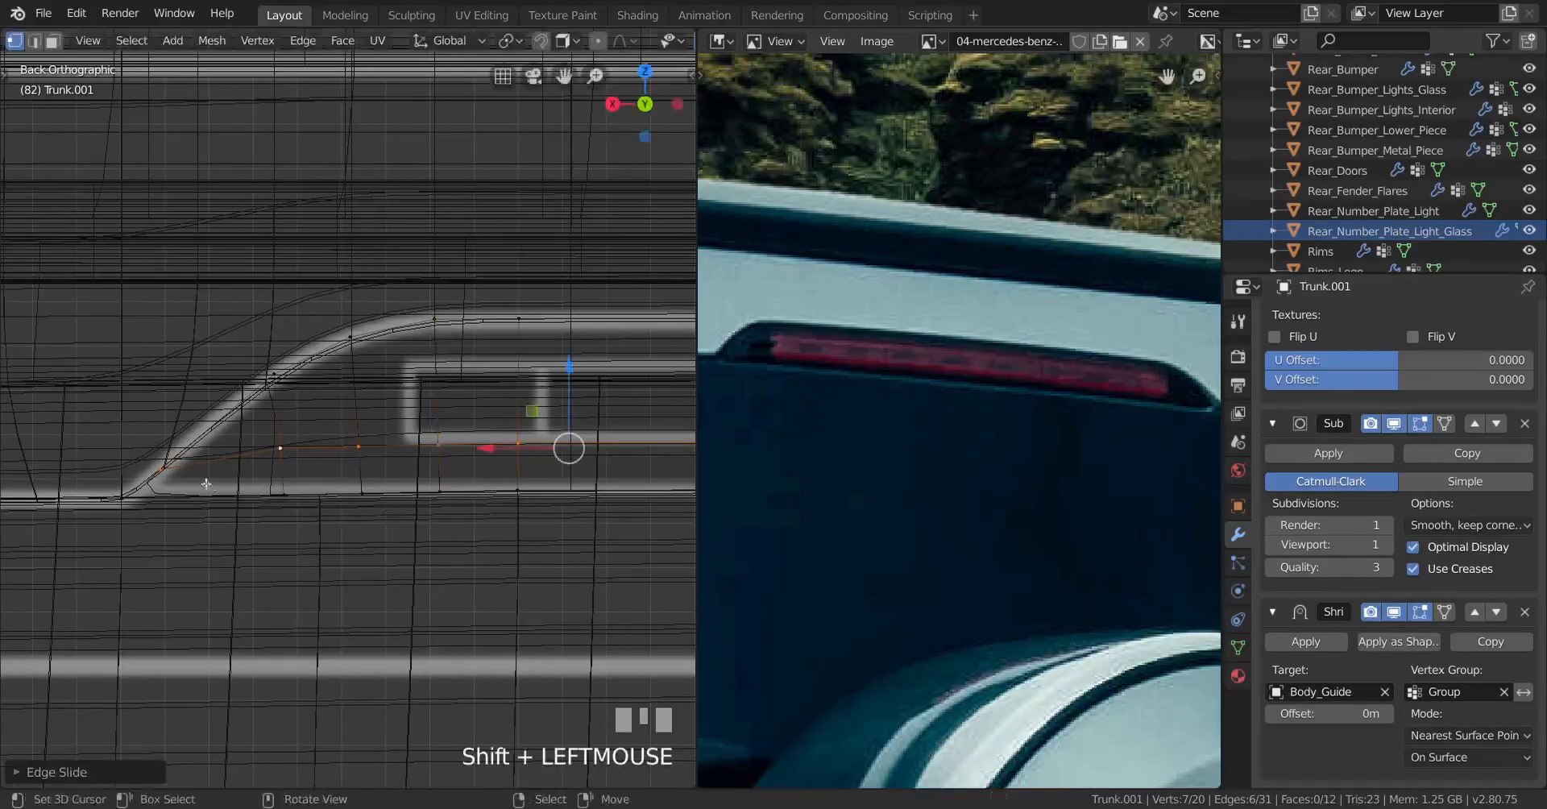
# Step: Slide the vertex where the lower loop meets the curved outline slightly up along the outline
pyautogui.rightClick(163, 472)
pyautogui.press('g')
pyautogui.press('g')
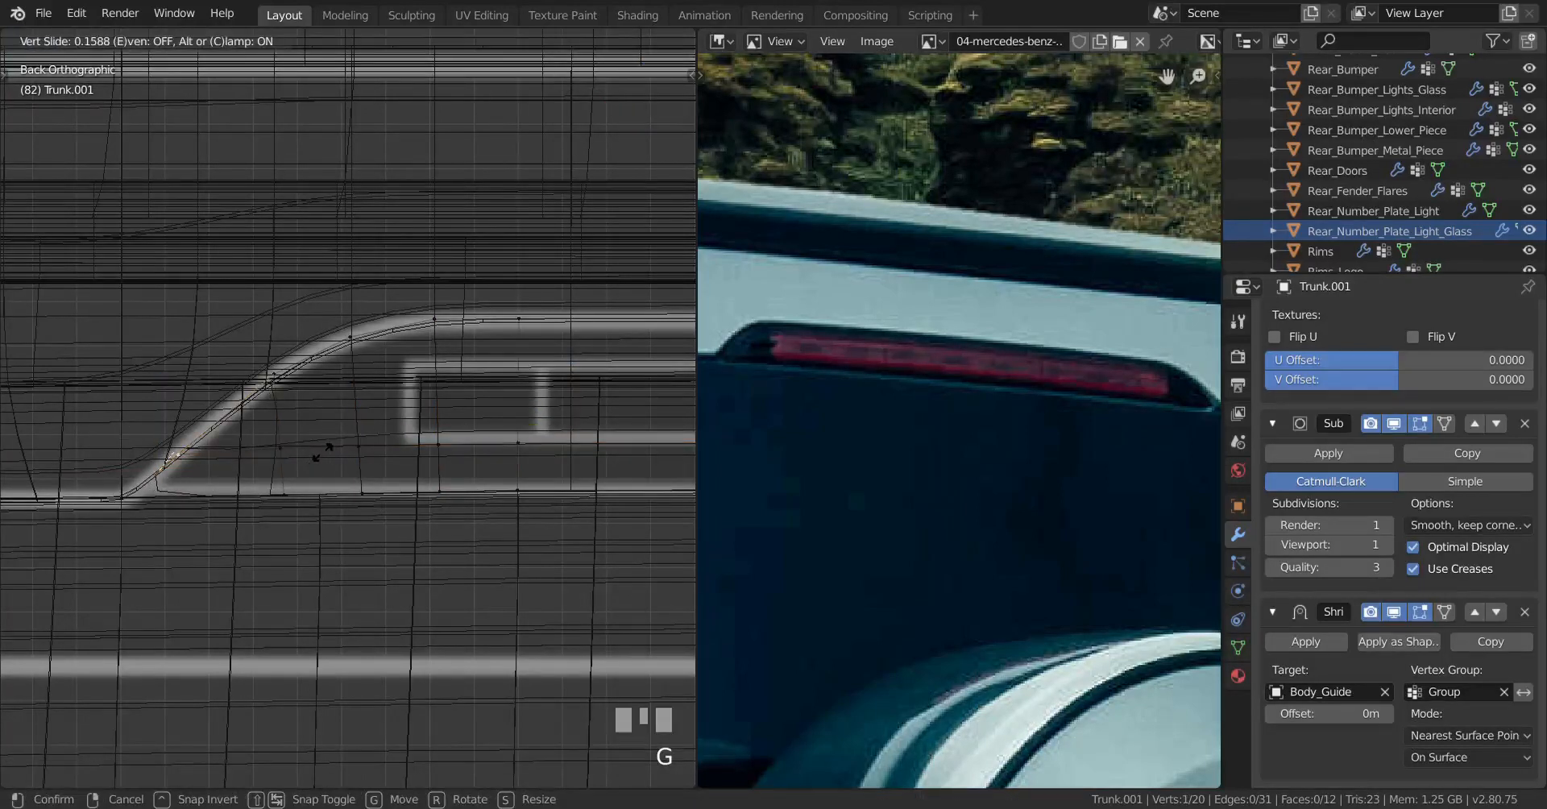
pyautogui.click(323, 451)
pyautogui.press('Tab')
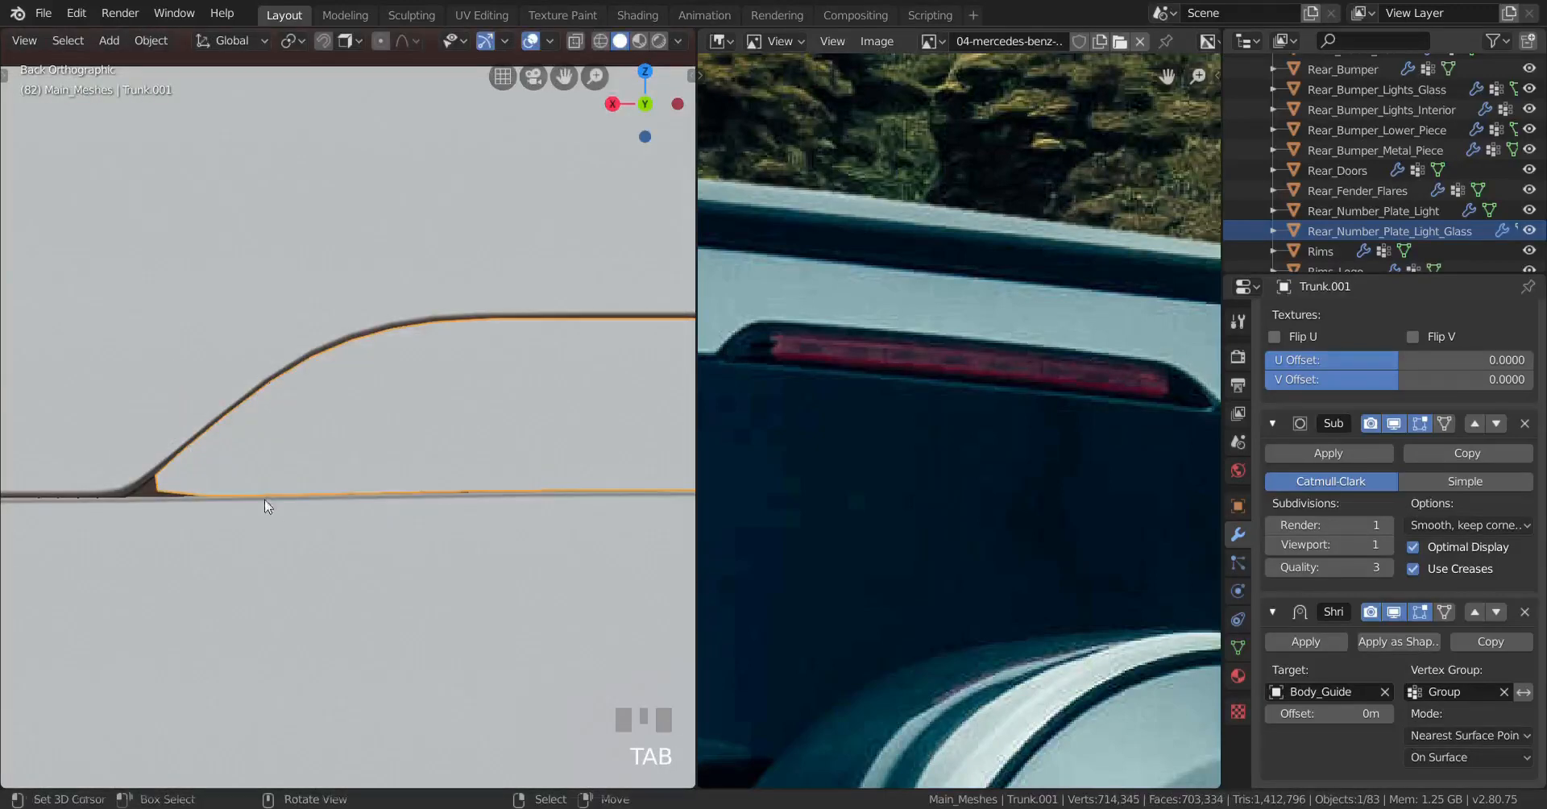
# Step: Inspect the brake light's pointed corner in object mode, shaded at an angle and in wireframe from the back
pyautogui.scroll(4, 268, 506)
pyautogui.scroll(-3, 355, 546)
pyautogui.moveTo(355, 546); pyautogui.dragTo(311, 549, button='middle')
pyautogui.scroll(-2, 355, 567)
pyautogui.scroll(2, 311, 549)
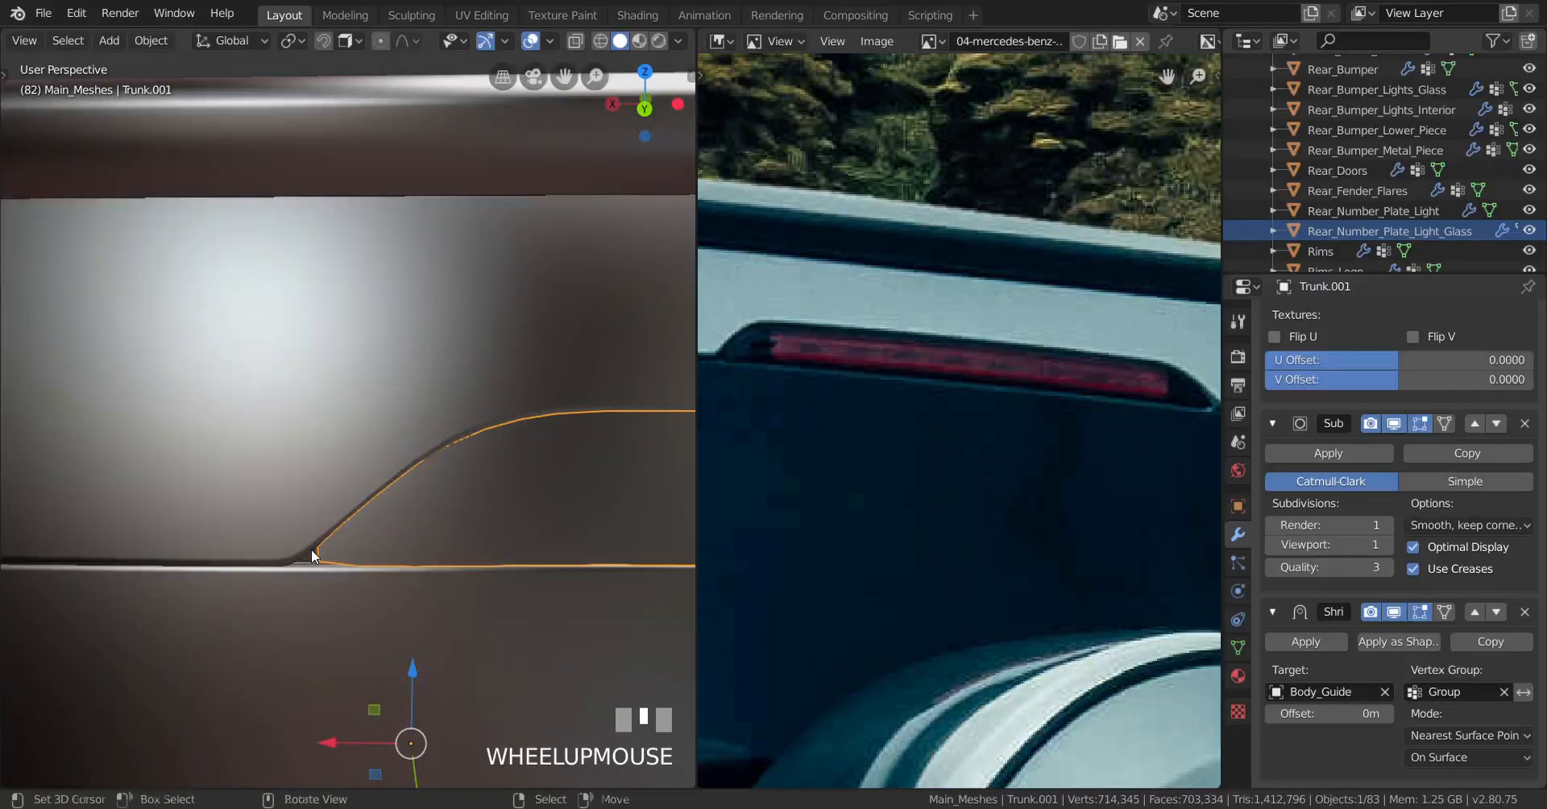
pyautogui.press('ctrl+KP_1')
pyautogui.scroll(3, 311, 547)
pyautogui.press('z')
pyautogui.keyDown('shift'); pyautogui.moveTo(232, 514); pyautogui.dragTo(205, 520, button='middle'); pyautogui.keyUp('shift')
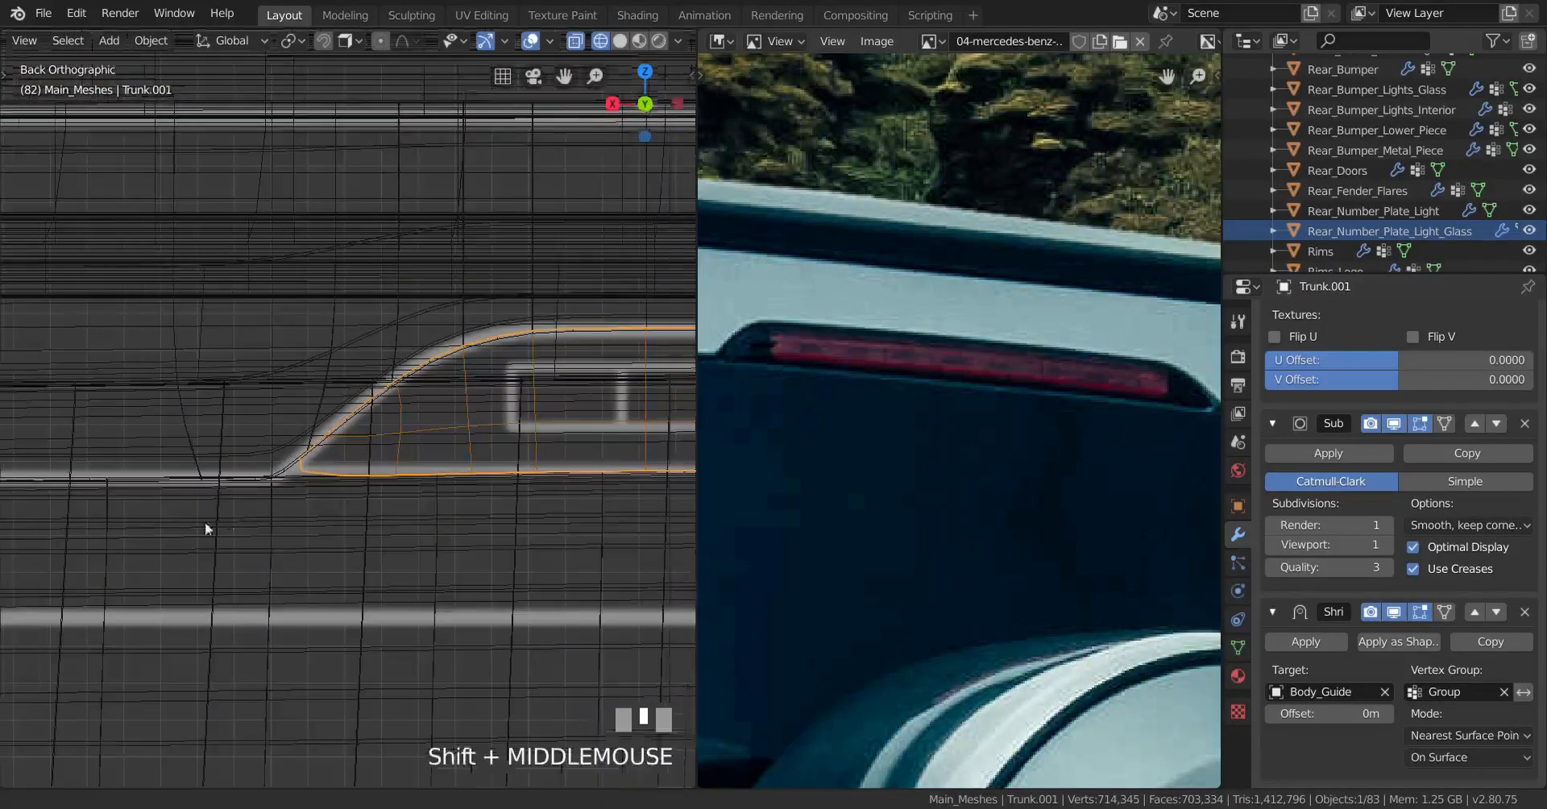
# Step: Inset all of the brake light's faces slightly to form a rim around the inner light strip
pyautogui.press('Tab')
pyautogui.press('a')
pyautogui.keyDown('shift'); pyautogui.moveTo(317, 514); pyautogui.dragTo(224, 533, button='middle'); pyautogui.keyUp('shift')
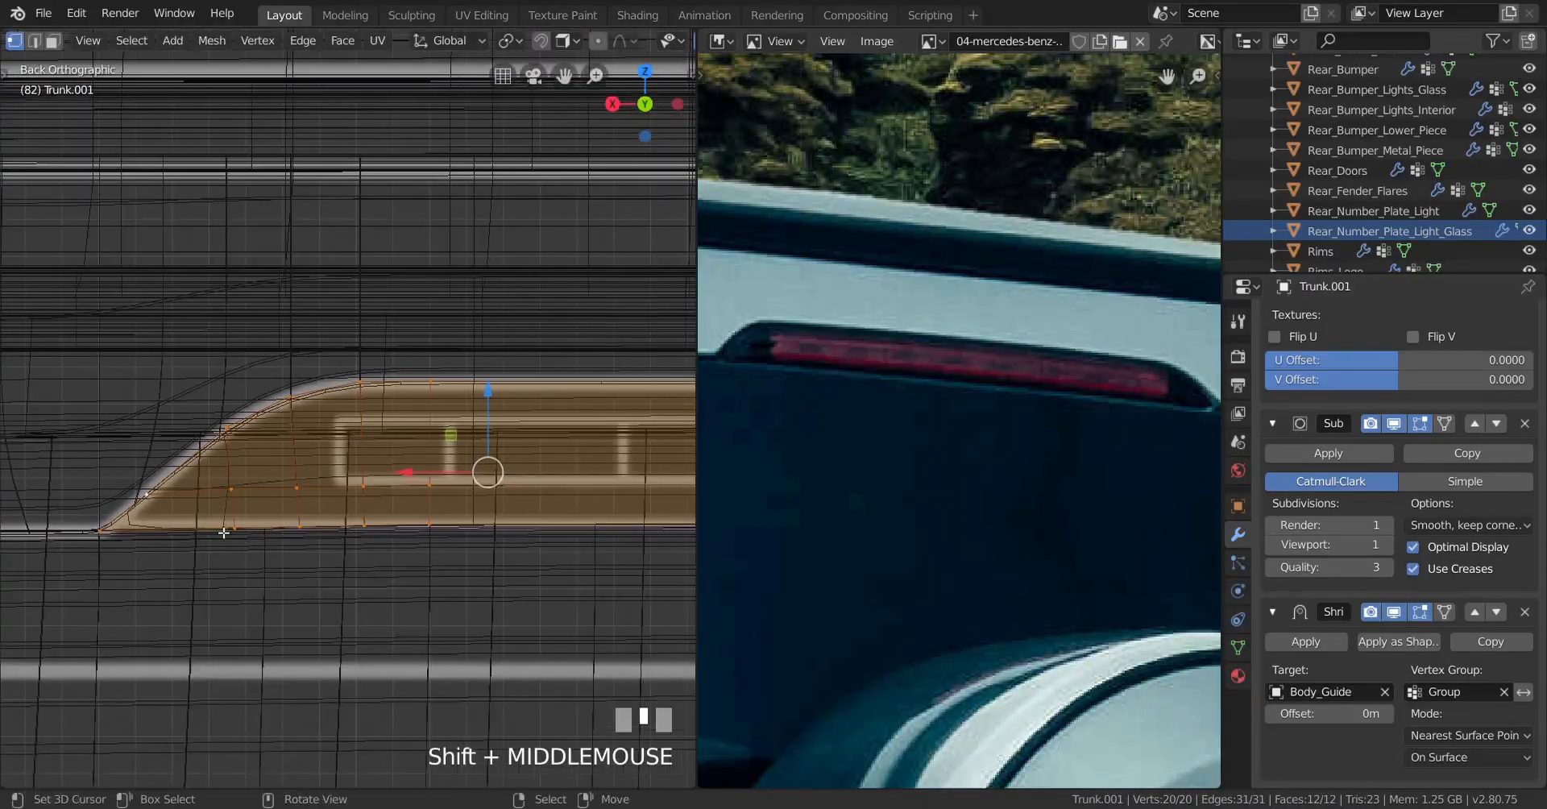
pyautogui.press('i')
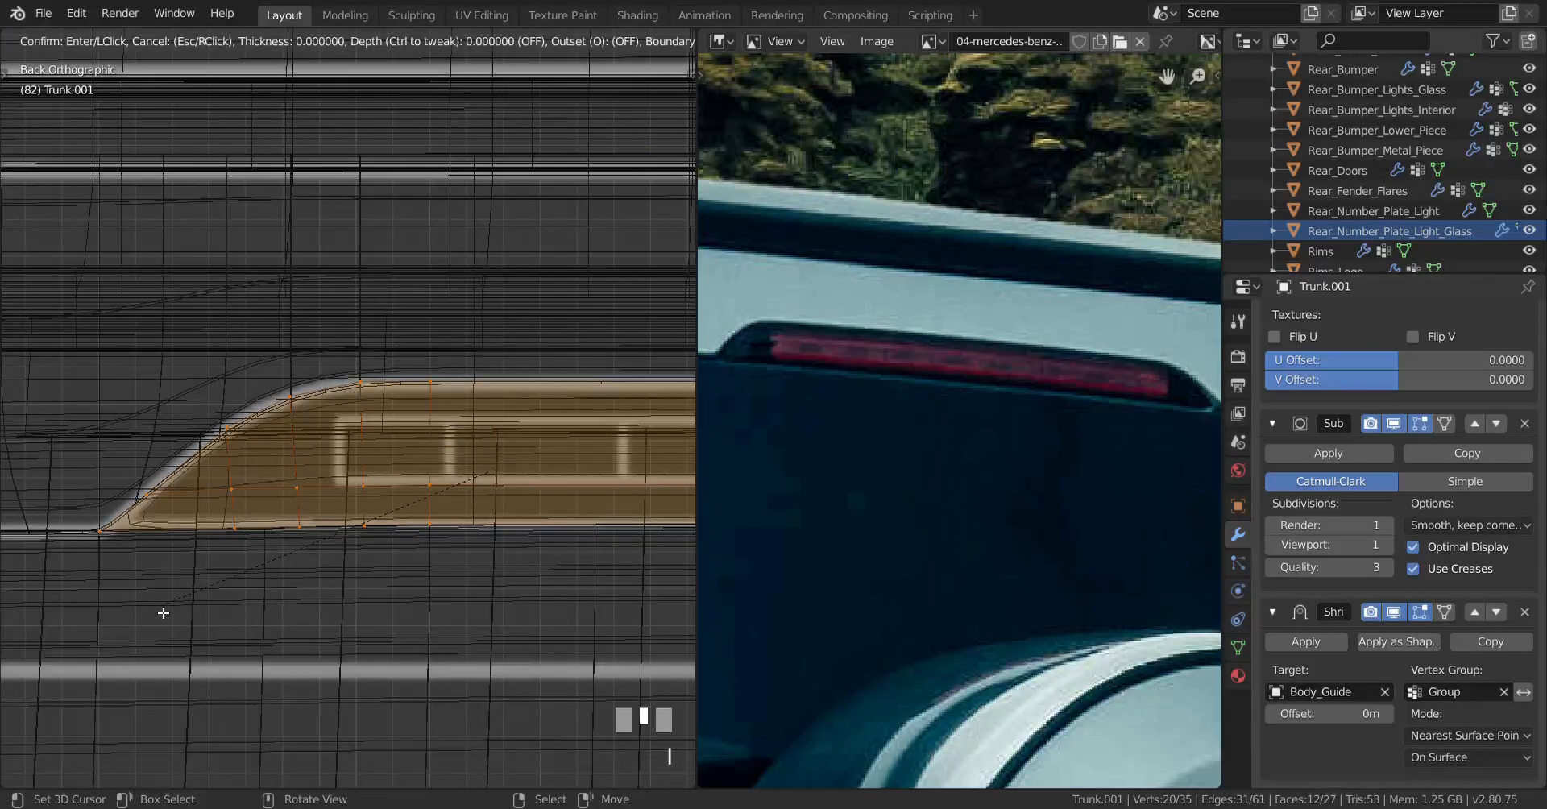
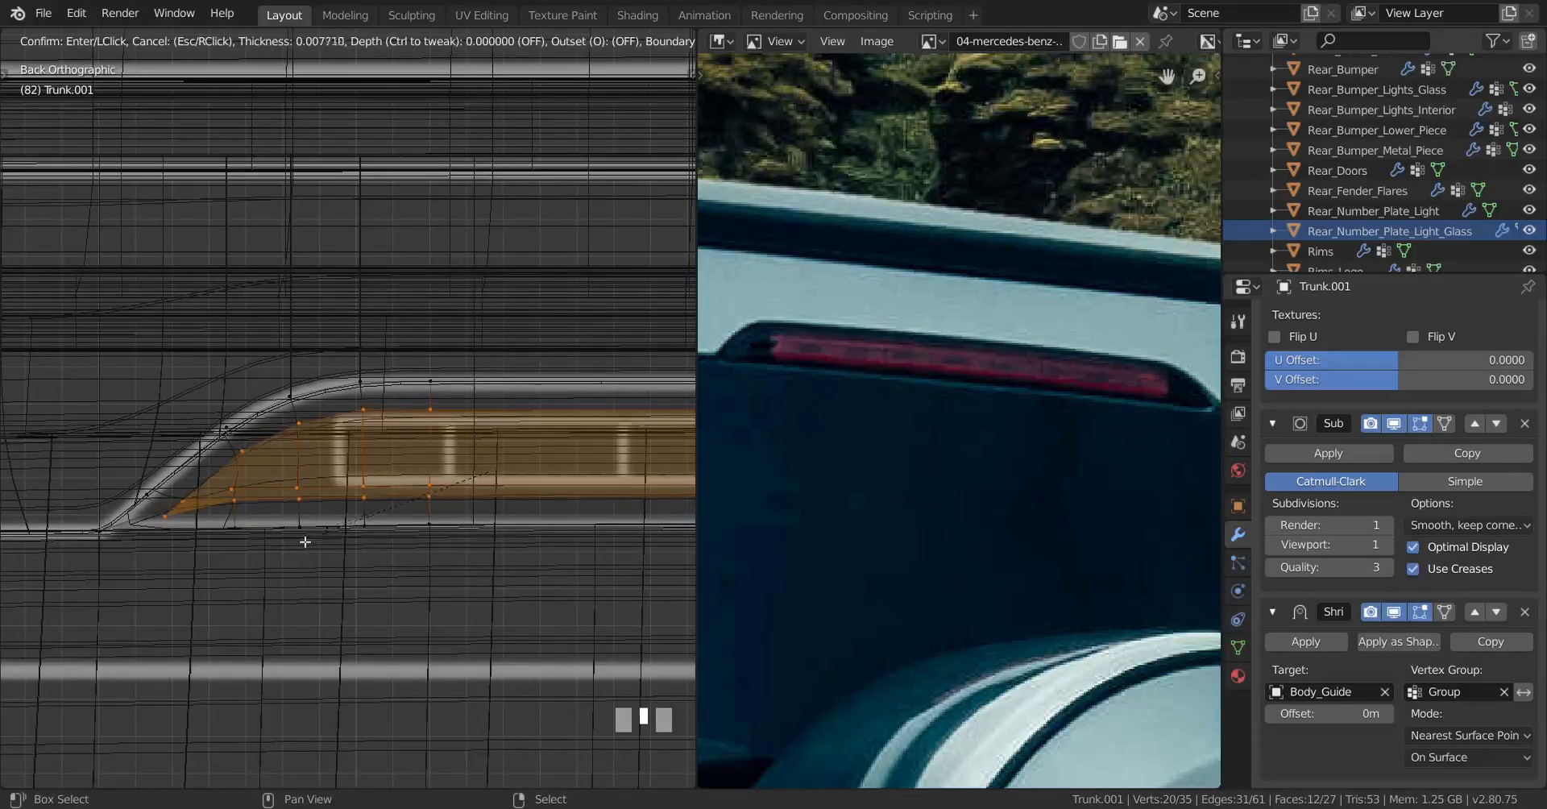
pyautogui.keyDown('shift'); pyautogui.click(254, 541); pyautogui.keyUp('shift')
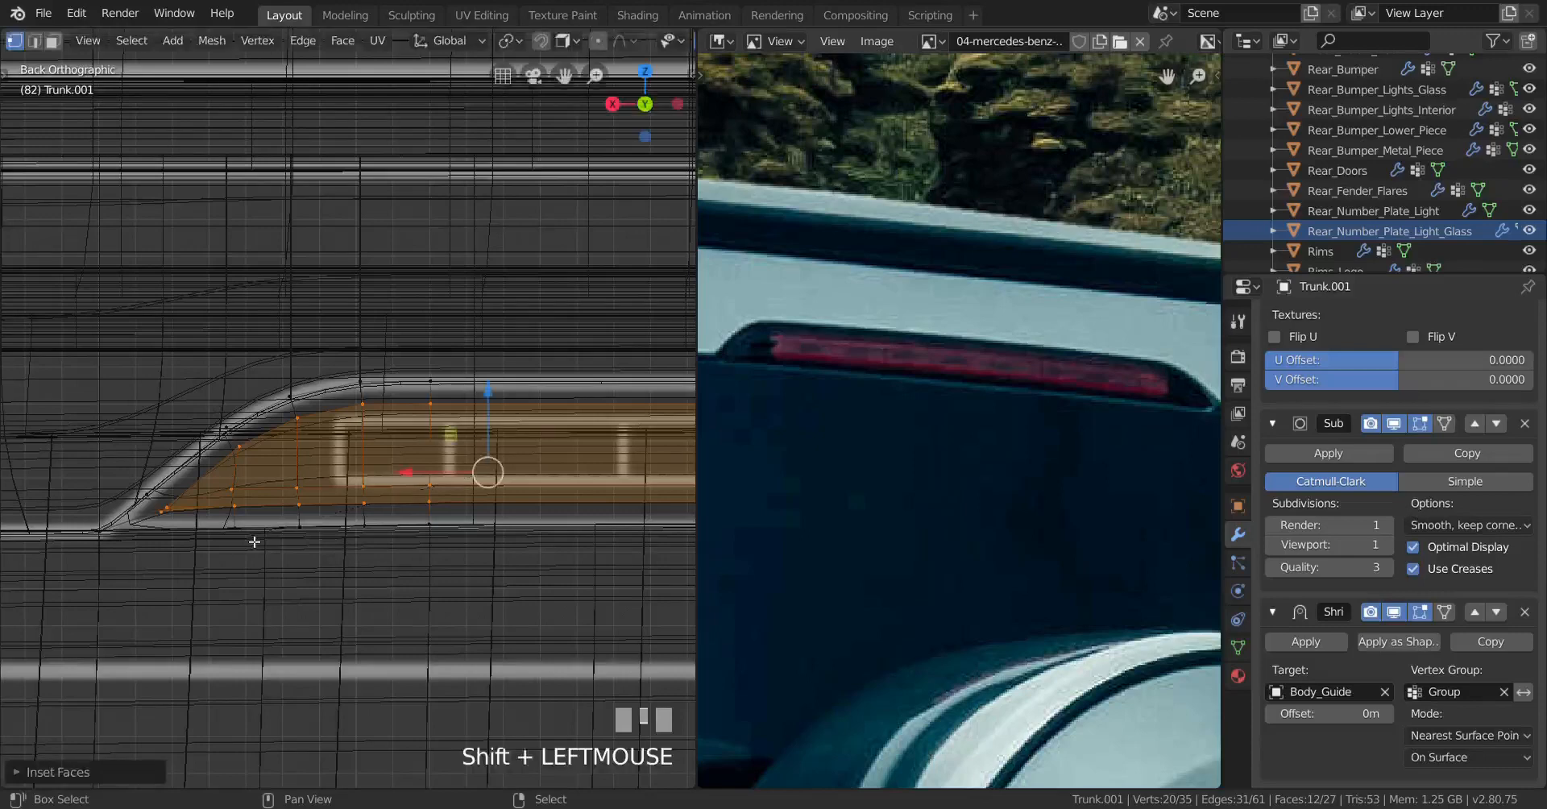
pyautogui.press('z')
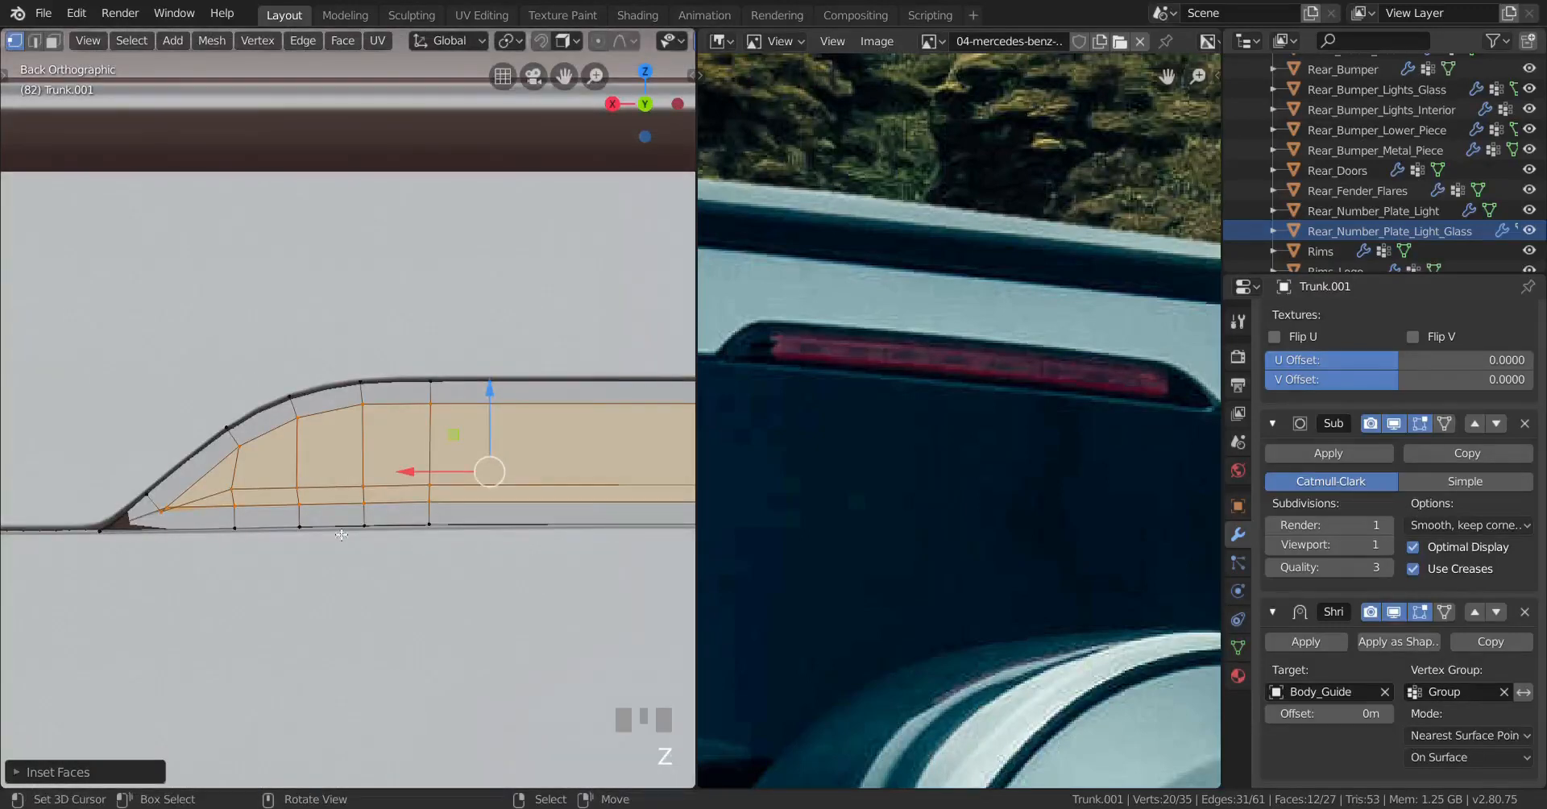
# Step: Try sliding the inset's corner vertex inward along its diagonal edge and check the inset towards the mirror centre
pyautogui.keyDown('shift'); pyautogui.moveTo(548, 532); pyautogui.dragTo(677, 534, button='middle'); pyautogui.keyUp('shift')
pyautogui.scroll(3, 677, 534)
pyautogui.rightClick(241, 567)
pyautogui.press('g')
pyautogui.press('g')
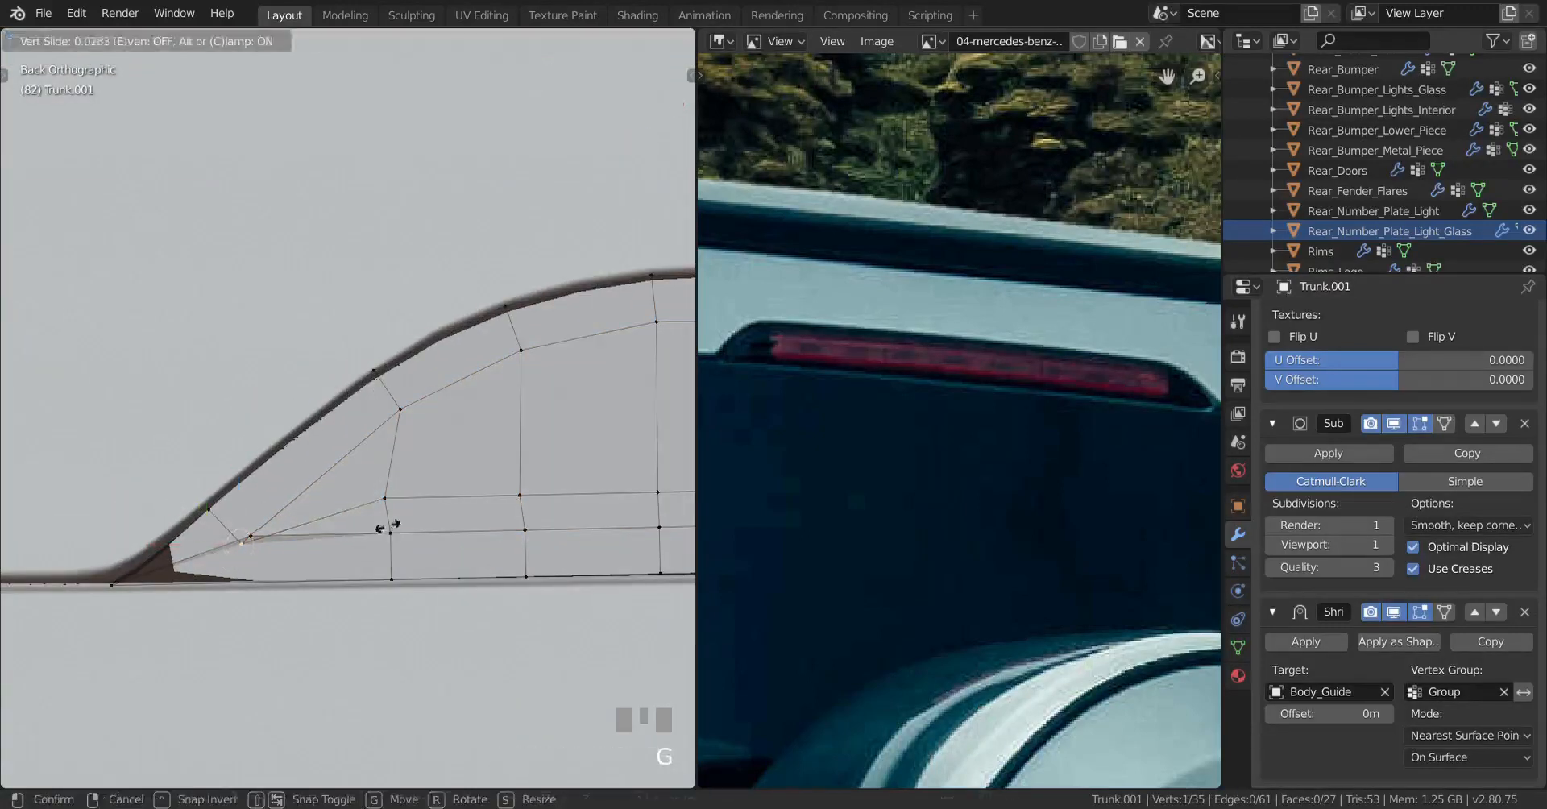
pyautogui.click(430, 464)
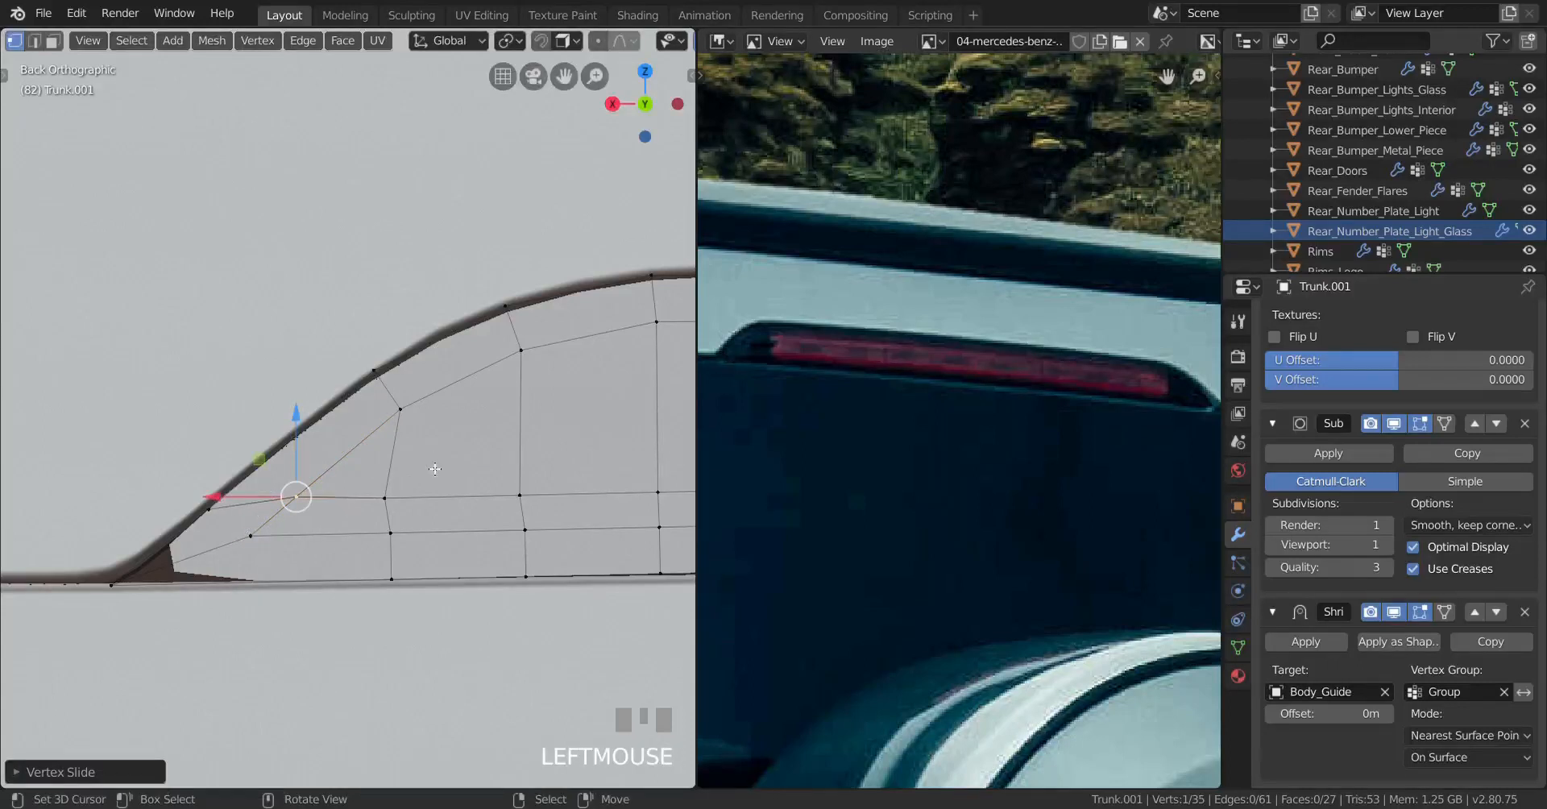
pyautogui.scroll(-3, 435, 469)
pyautogui.keyDown('shift'); pyautogui.moveTo(435, 469); pyautogui.dragTo(293, 490, button='middle'); pyautogui.keyUp('shift')
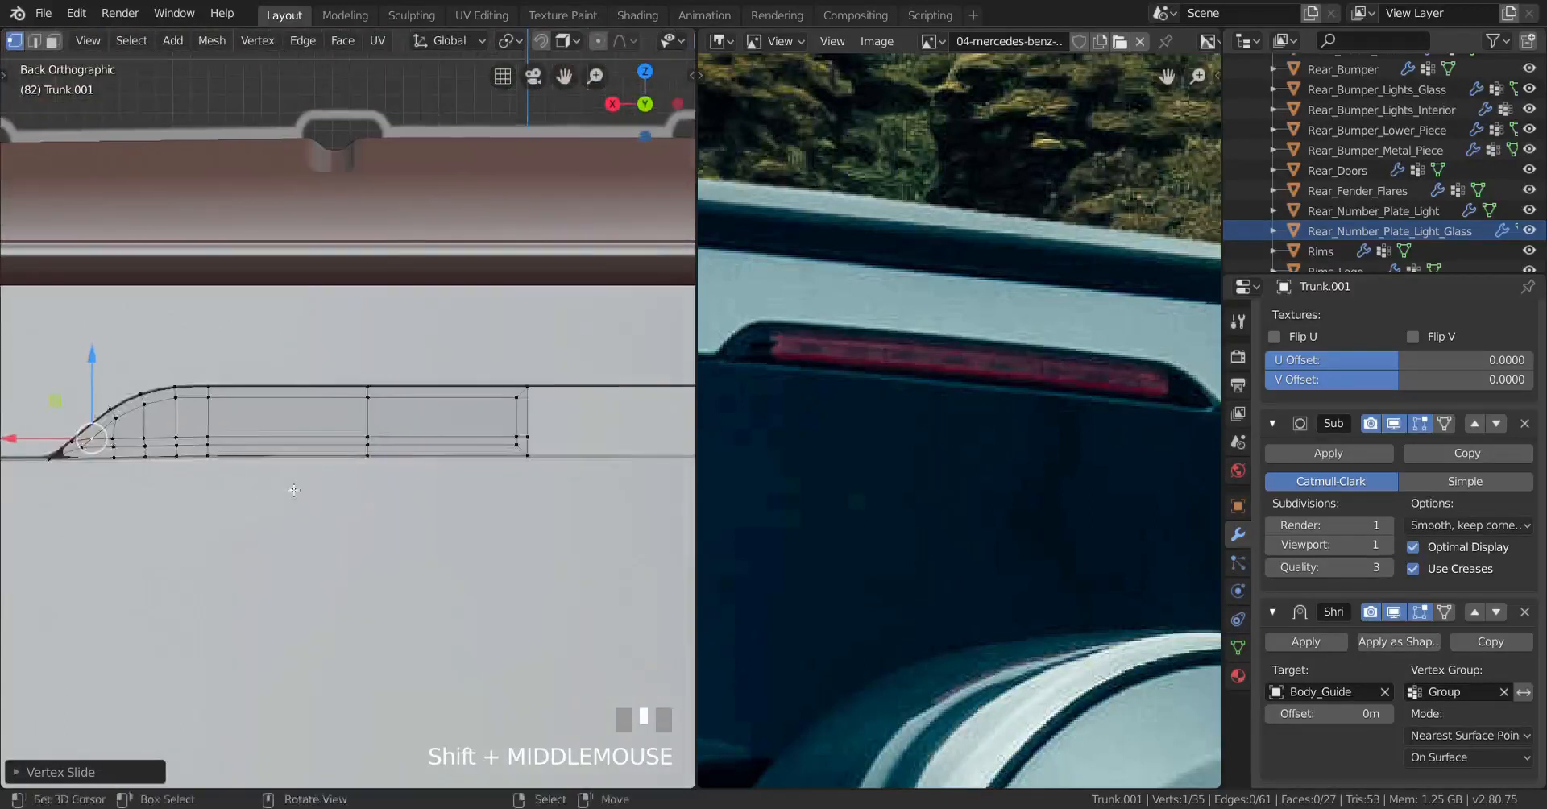
pyautogui.scroll(2, 423, 467)
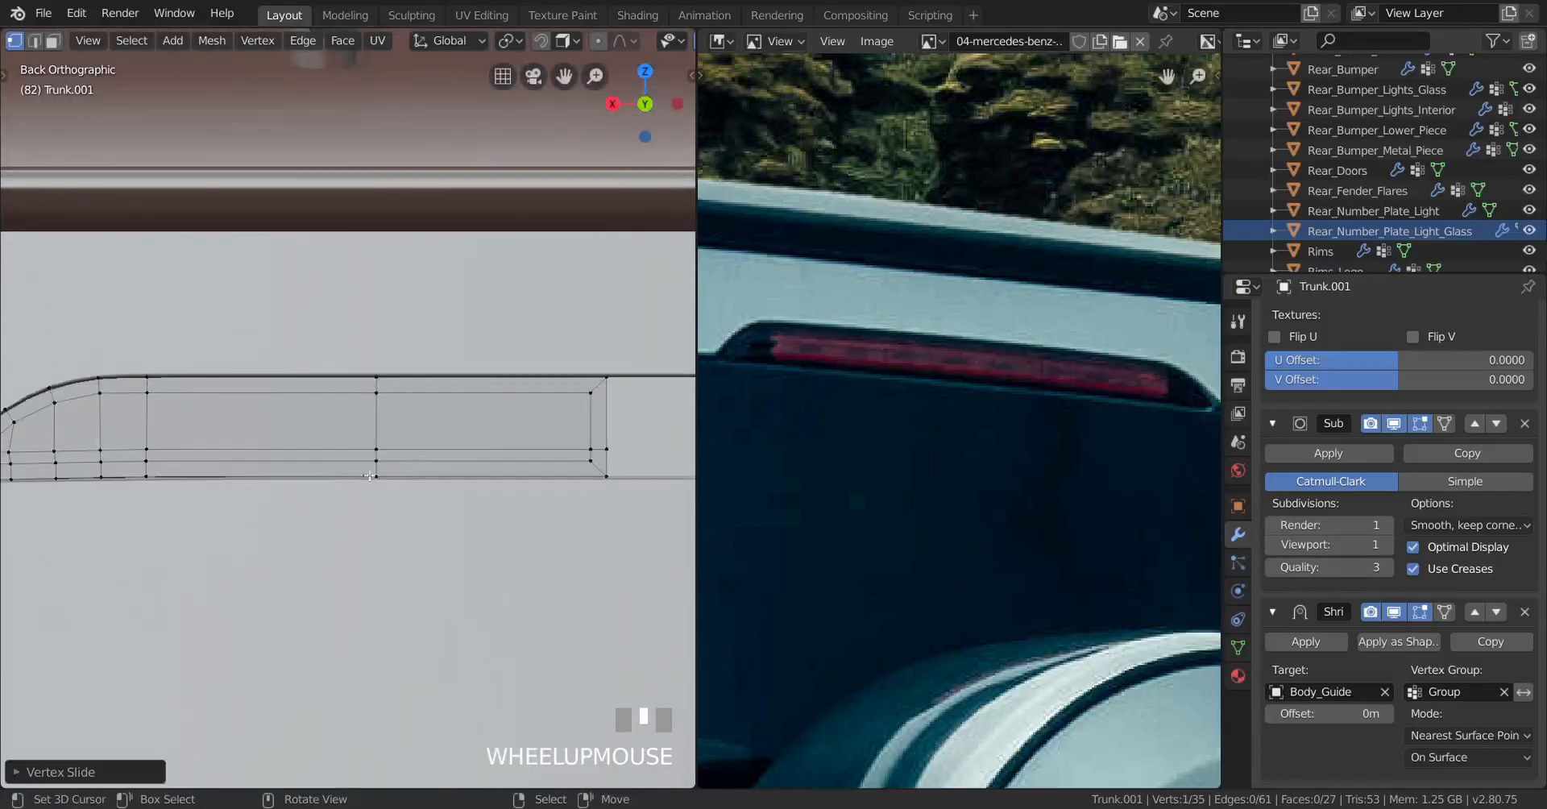
# Step: Undo the corner vertex slide and the inset, and redo only the inset of the brake light's faces
pyautogui.keyDown('shift'); pyautogui.moveTo(423, 467); pyautogui.dragTo(392, 484, button='middle'); pyautogui.keyUp('shift')
pyautogui.hotkey('ctrl', 'z')
pyautogui.hotkey('ctrl', 'z')
pyautogui.hotkey('ctrl', 'z')
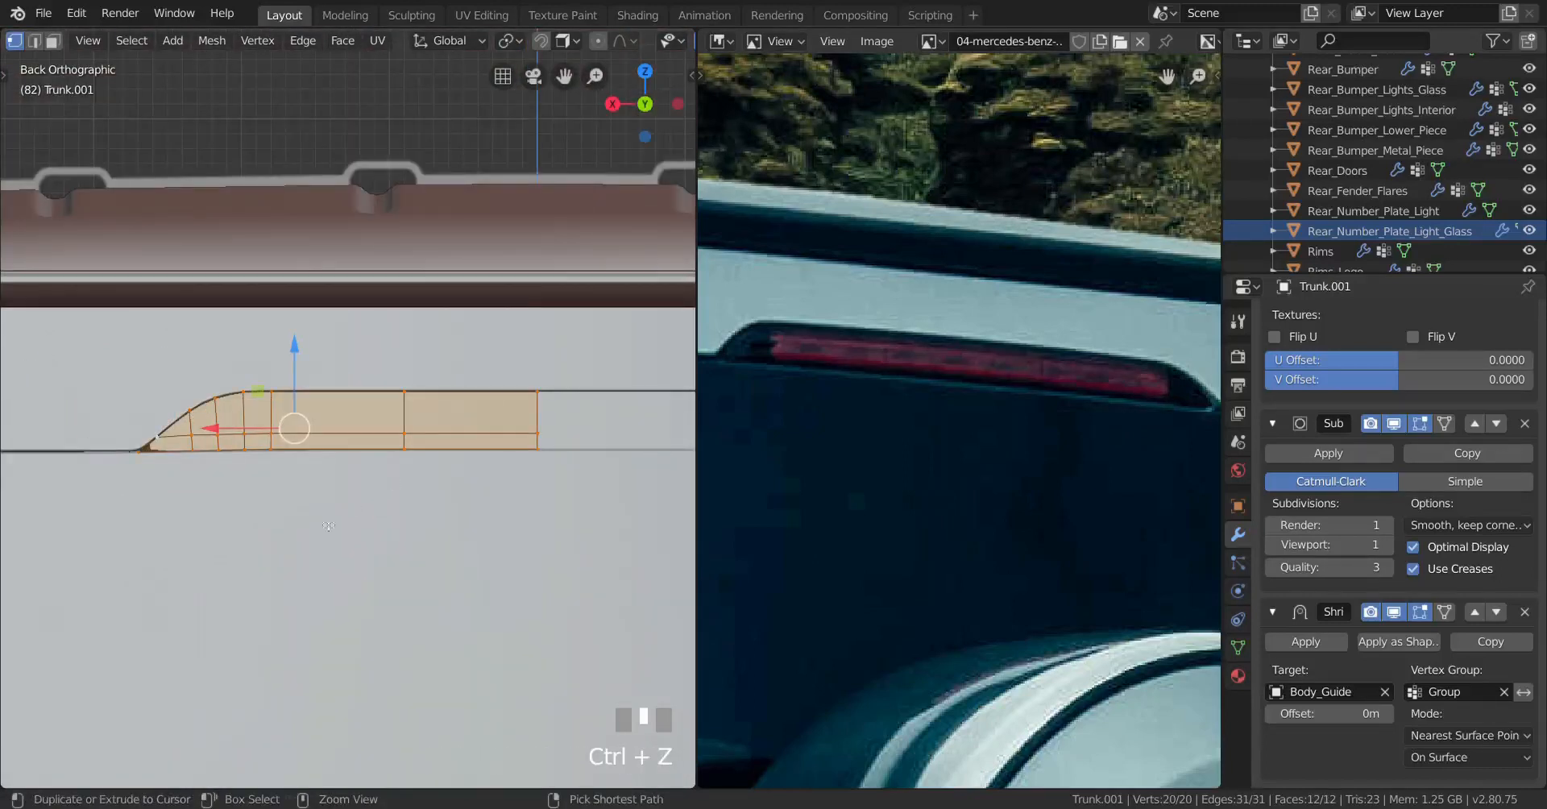
pyautogui.scroll(2, 328, 525)
pyautogui.keyDown('shift'); pyautogui.moveTo(328, 526); pyautogui.dragTo(224, 542, button='middle'); pyautogui.keyUp('shift')
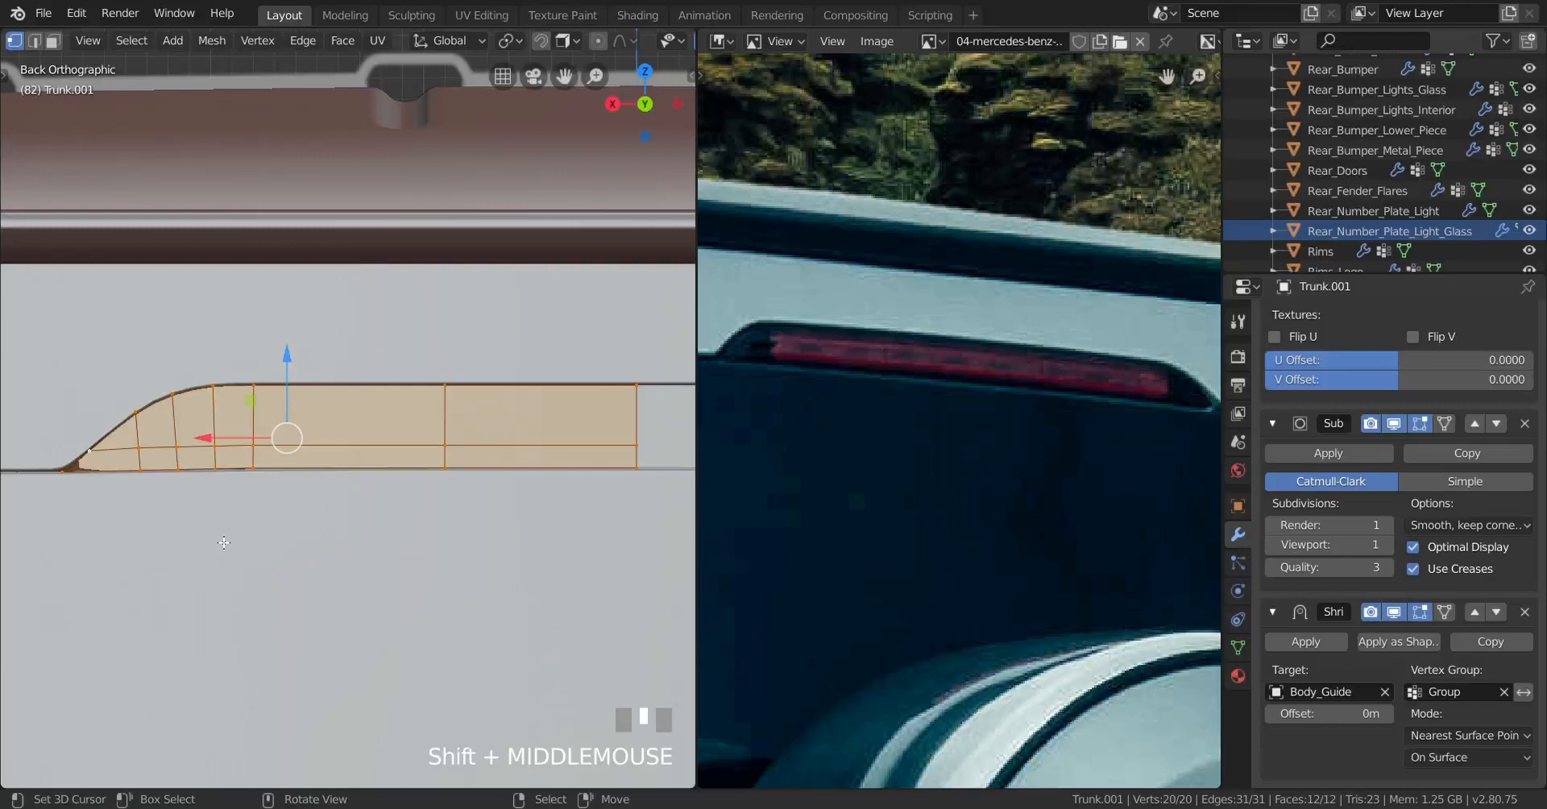
pyautogui.hotkey('ctrl', 'shift', 'z')
pyautogui.hotkey('ctrl', 'shift', 'z')
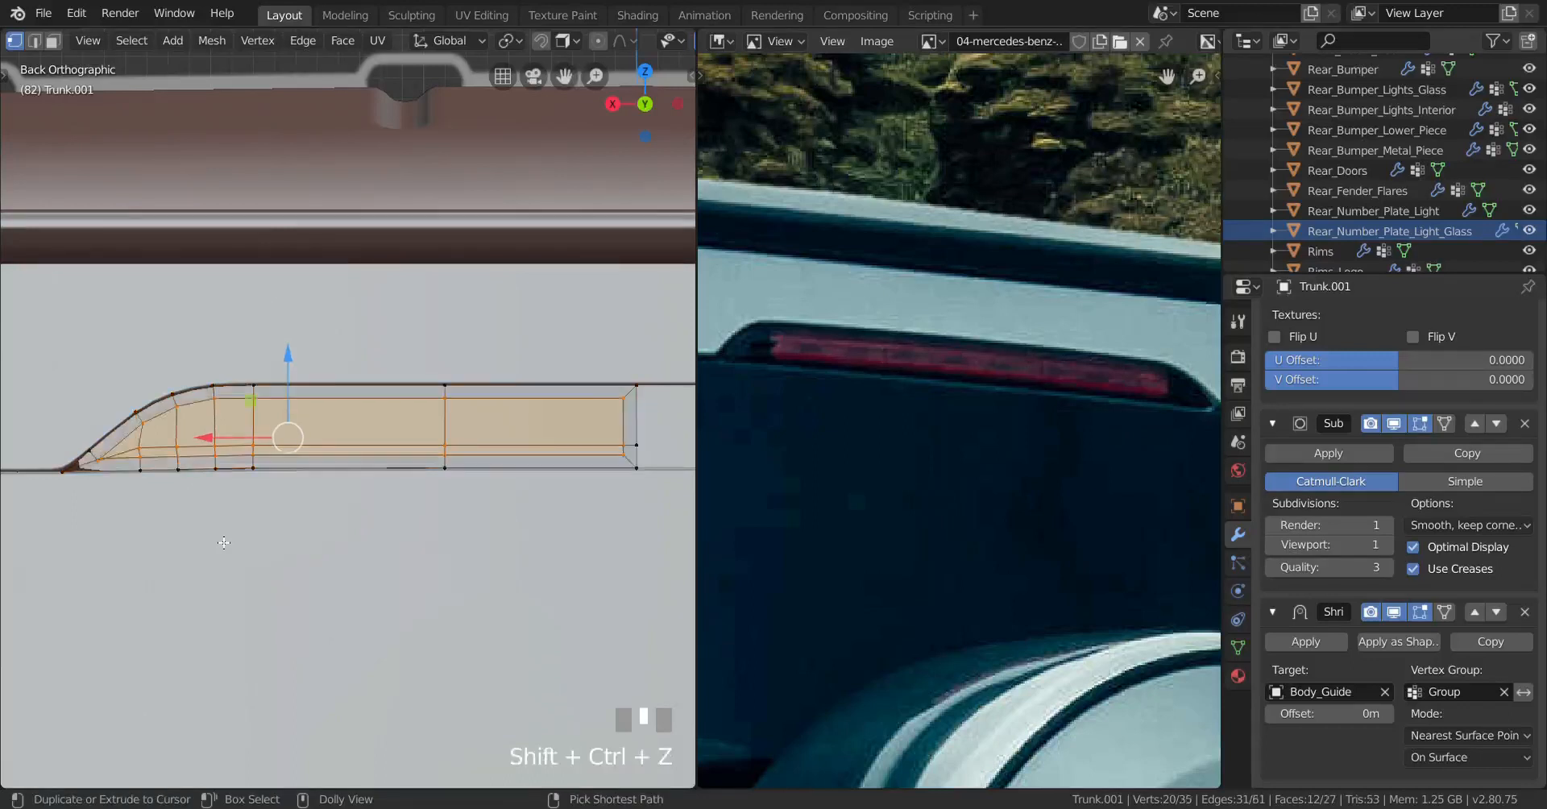
pyautogui.keyDown('shift'); pyautogui.moveTo(224, 542); pyautogui.dragTo(214, 542, button='middle'); pyautogui.keyUp('shift')
pyautogui.scroll(3, 340, 522)
pyautogui.moveTo(340, 522)
pyautogui.keyDown('shift'); pyautogui.mouseDown(button='middle')
pyautogui.moveTo(258, 505)
pyautogui.moveTo(338, 494)
pyautogui.mouseUp(button='middle'); pyautogui.keyUp('shift')
pyautogui.scroll(-1, 274, 506)
pyautogui.press('k')
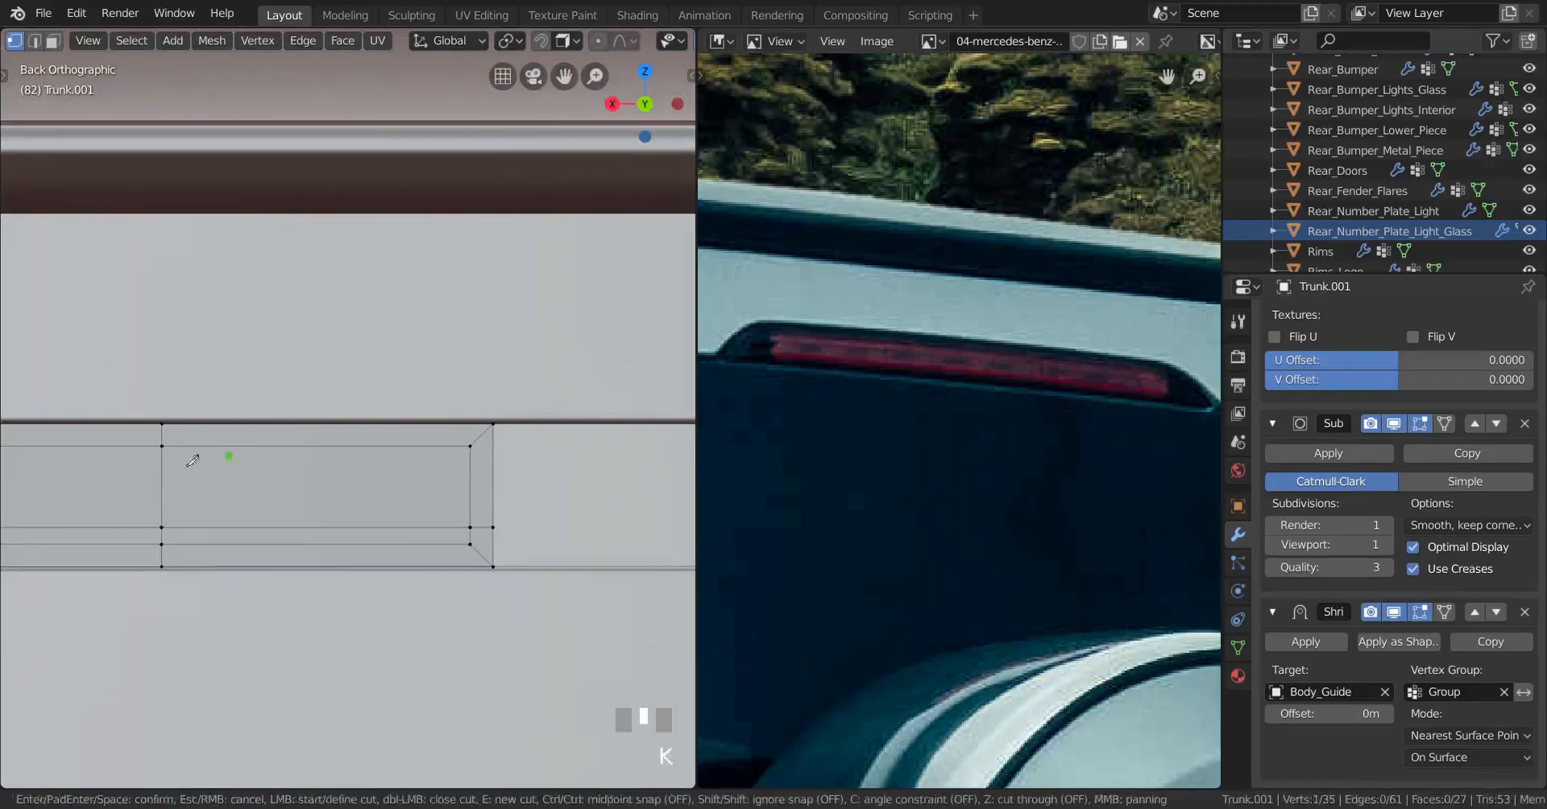
pyautogui.press('c')
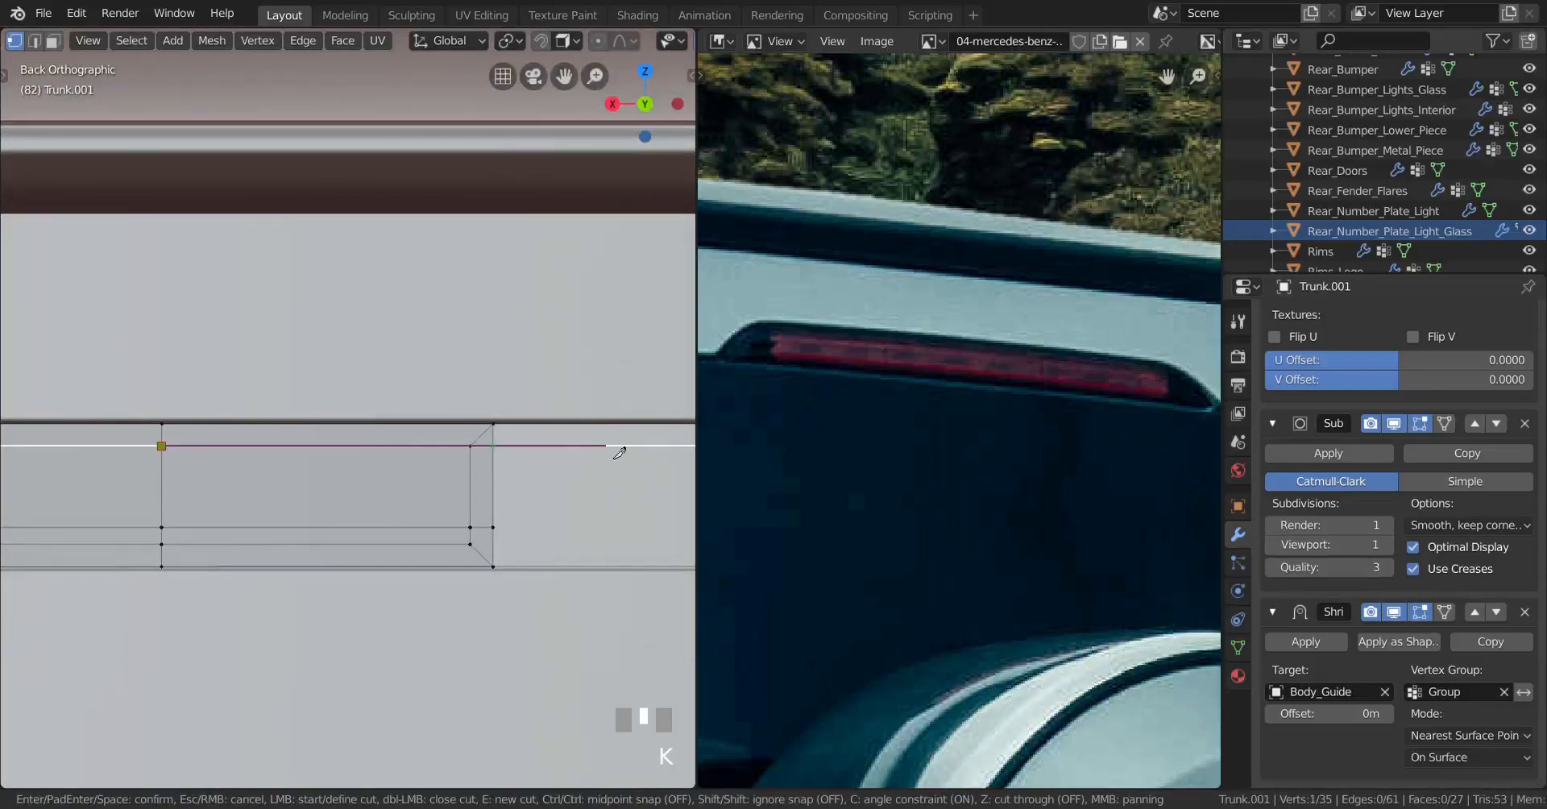
pyautogui.press('Return')
# Step: Knife-cut straight horizontal edges from the upper and lower inset corners to the brake light's centre edge
pyautogui.press('k')
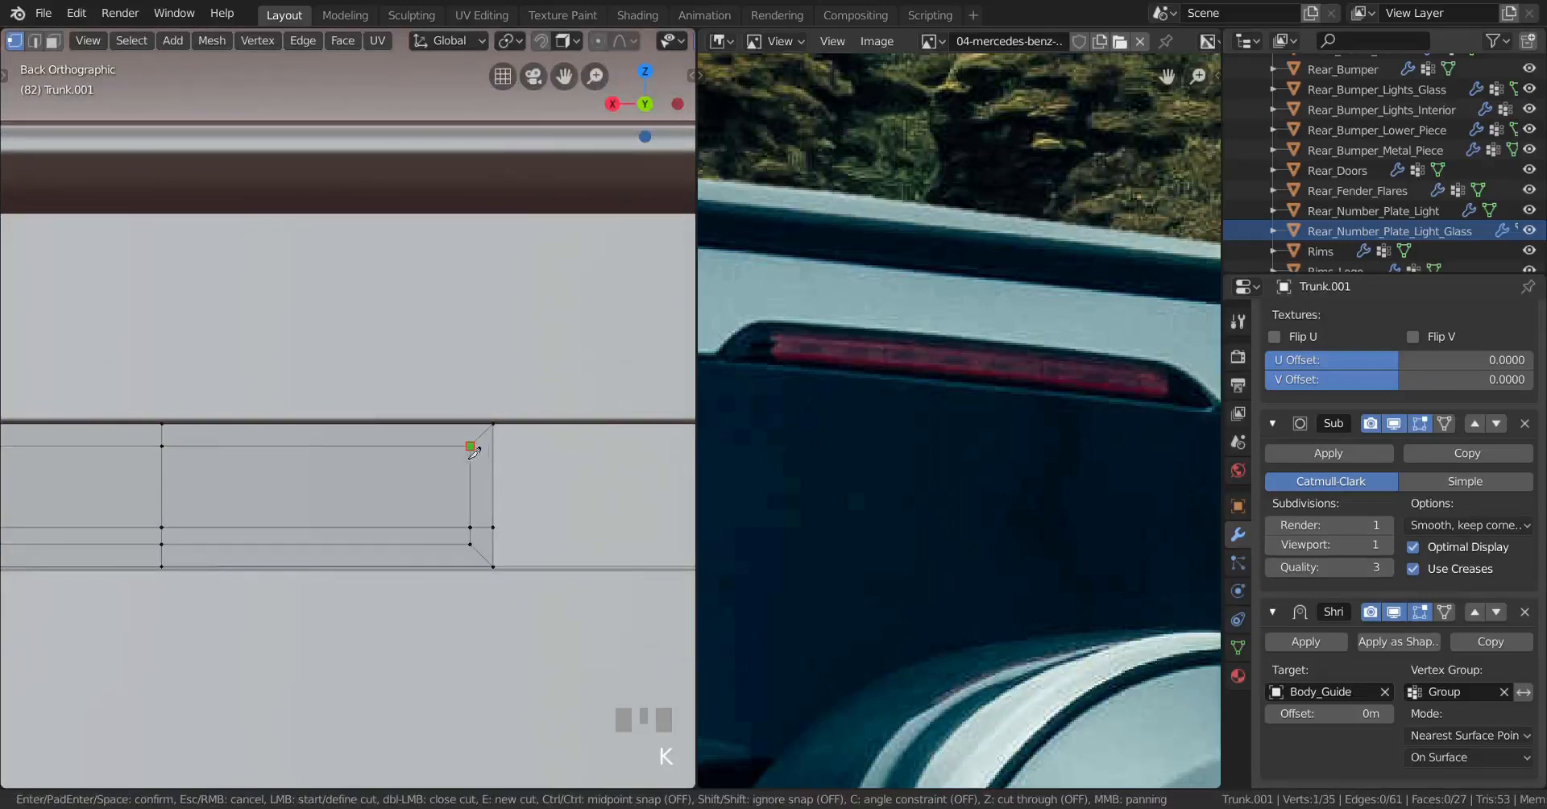
pyautogui.click(471, 447)
pyautogui.press('c')
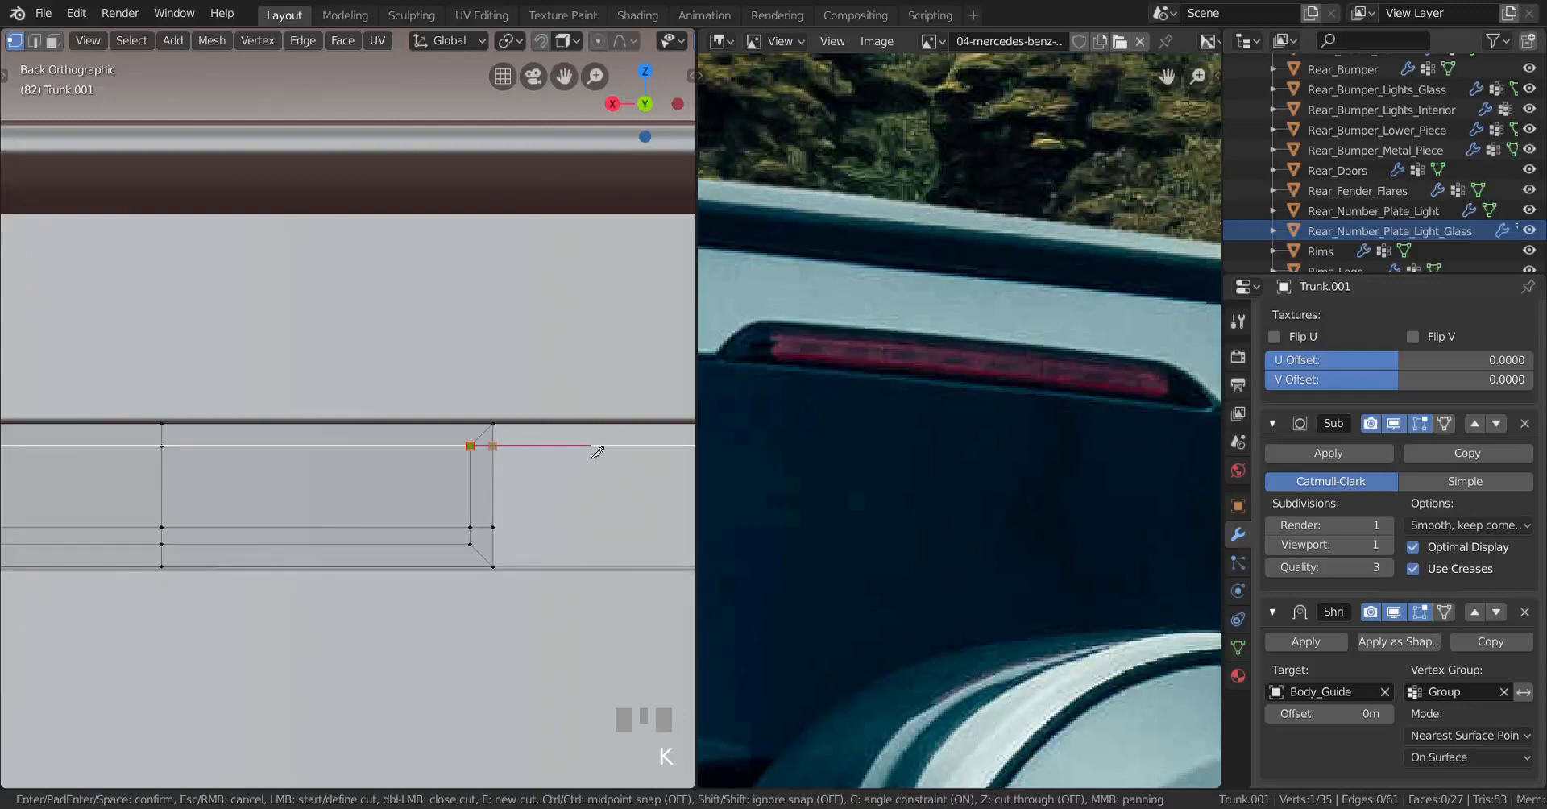
pyautogui.click(593, 447)
pyautogui.click(476, 547)
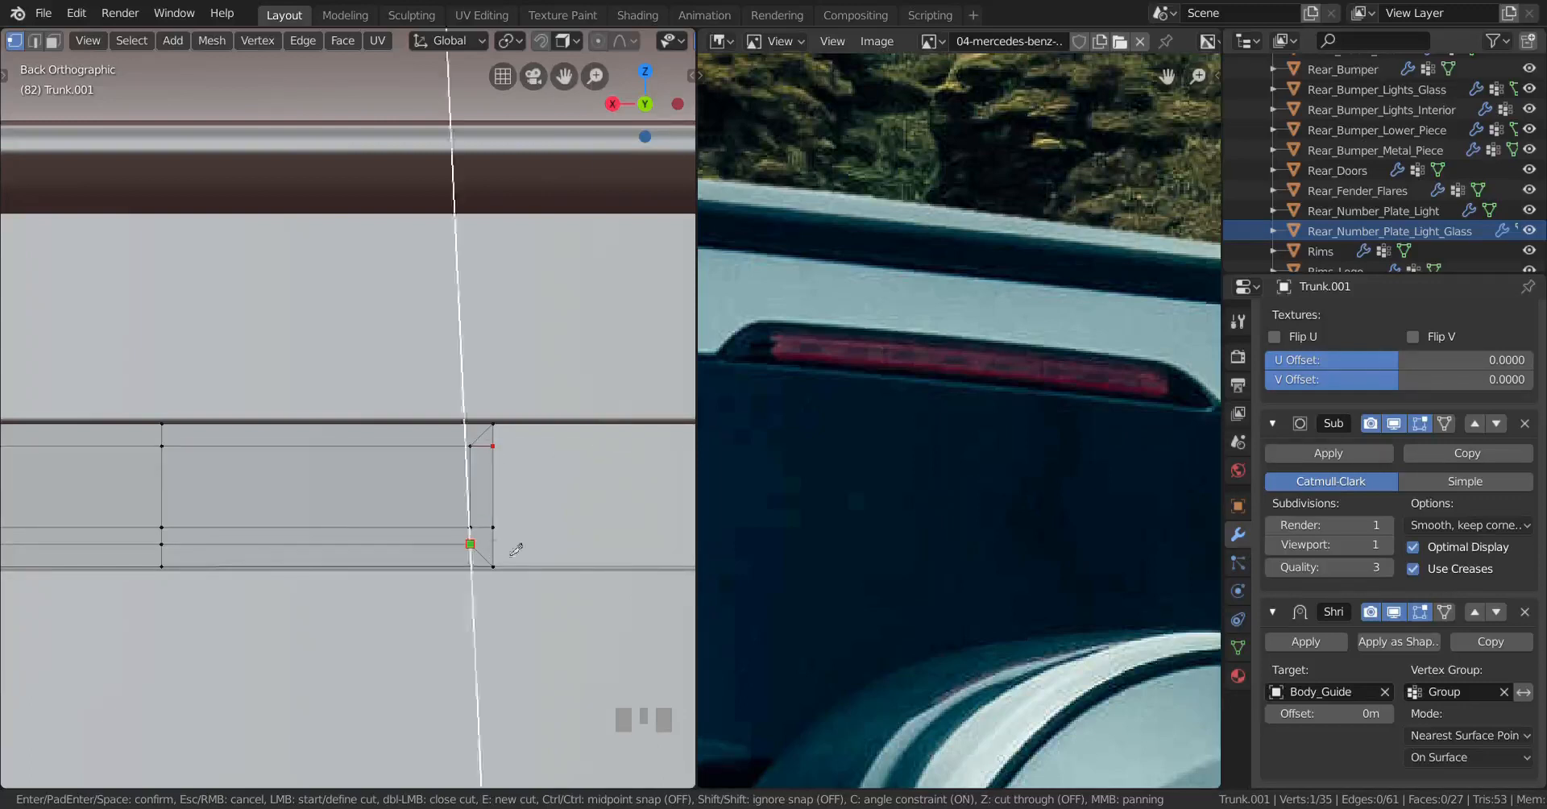
pyautogui.click(619, 543)
pyautogui.press('space')
# Step: Merge the upper inset corner vertex into the newly cut vertex on the centre edge
pyautogui.scroll(2, 448, 511)
pyautogui.keyDown('shift'); pyautogui.moveTo(449, 510); pyautogui.dragTo(411, 477, button='middle'); pyautogui.keyUp('shift')
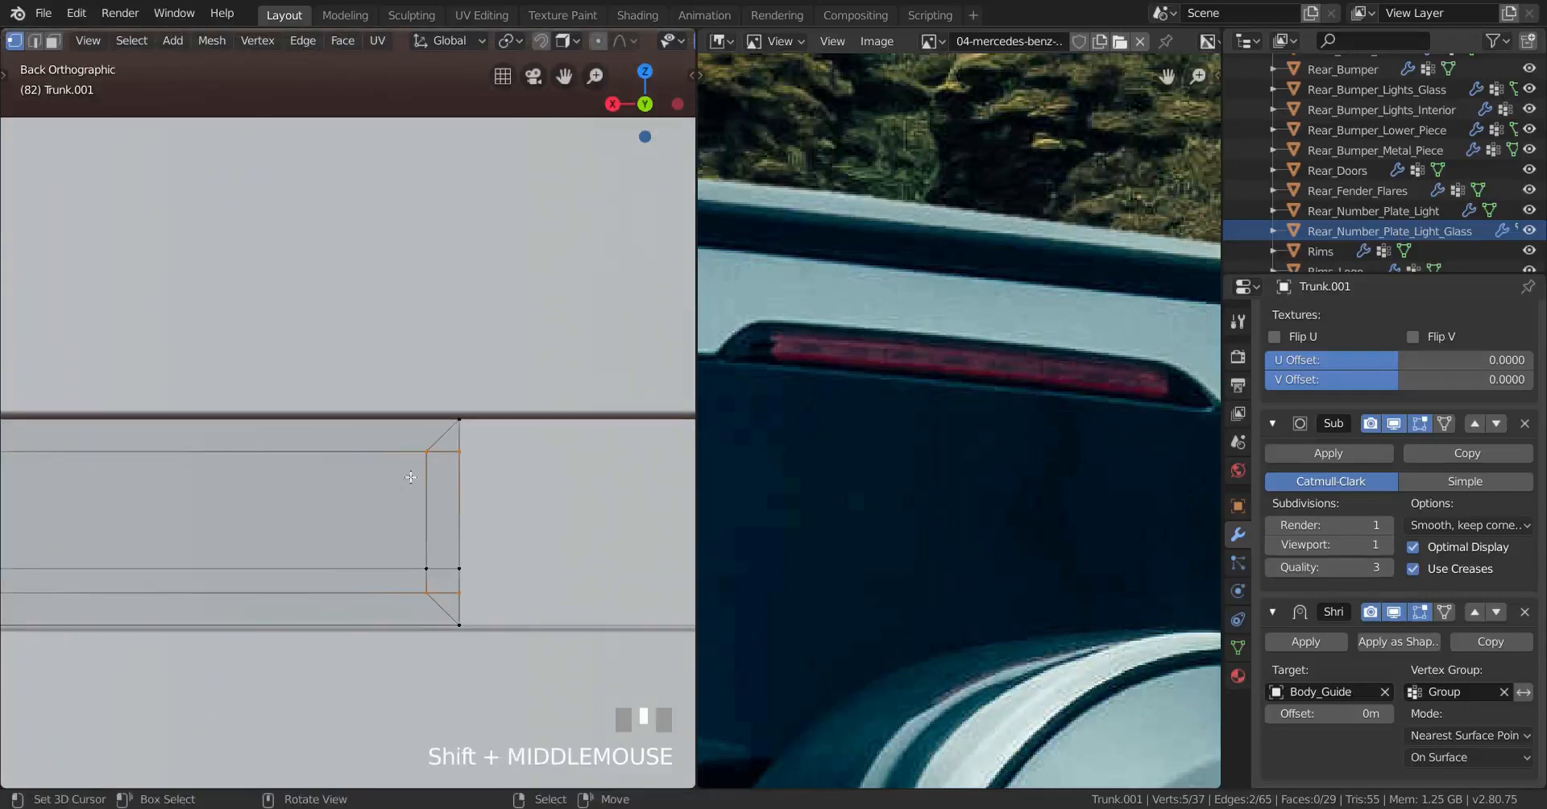
pyautogui.rightClick(420, 459)
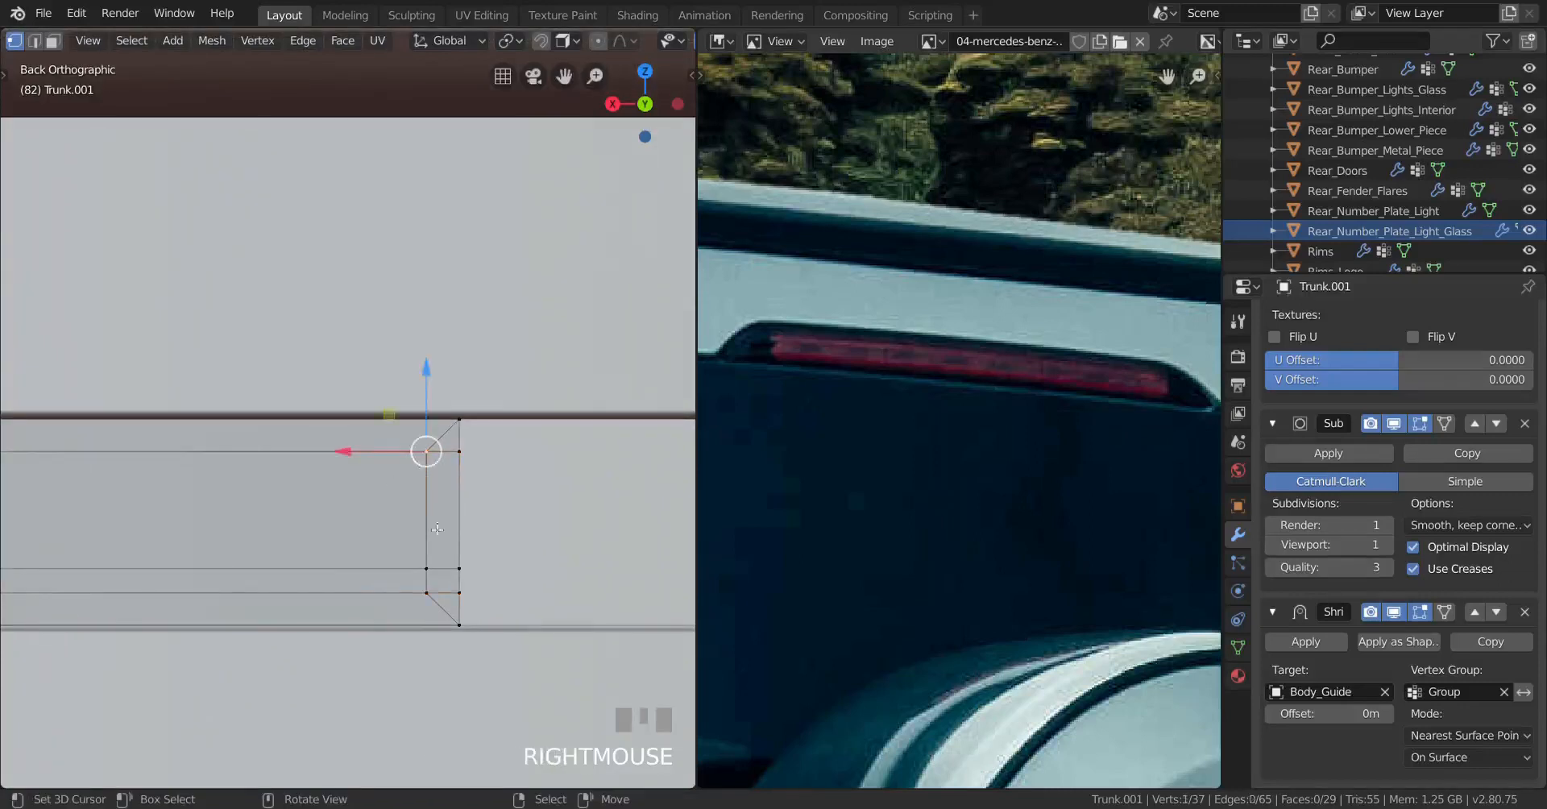
pyautogui.keyDown('ctrl'); pyautogui.rightClick(439, 601); pyautogui.keyUp('ctrl')
pyautogui.keyDown('shift'); pyautogui.rightClick(440, 461); pyautogui.keyUp('shift')
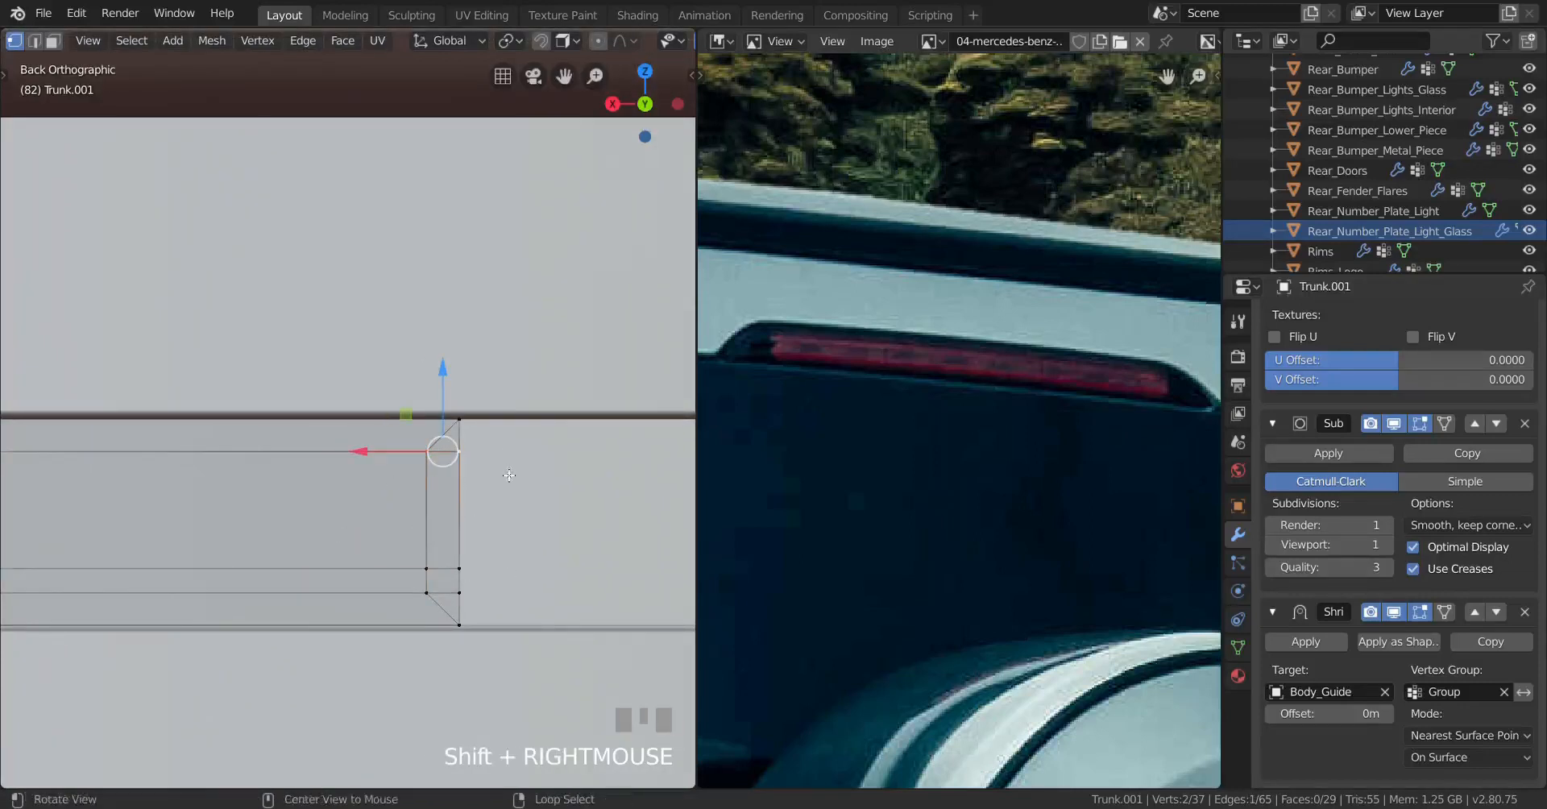
pyautogui.hotkey('alt', 'm')
pyautogui.click(461, 448)
# Step: Merge the two lower inner inset vertices into their neighbouring vertices on the centre edge
pyautogui.rightClick(426, 568)
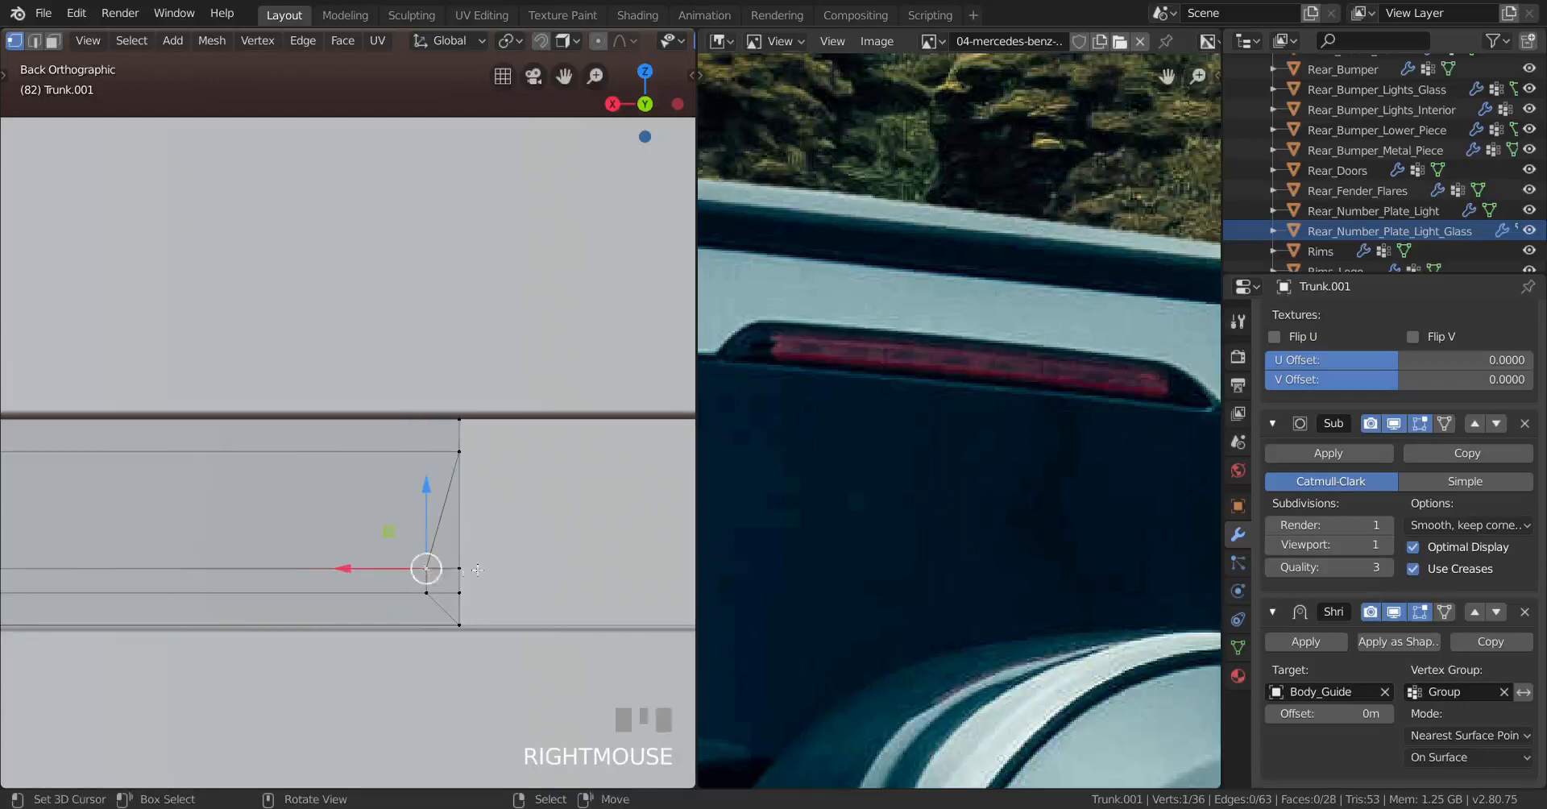
pyautogui.keyDown('shift'); pyautogui.rightClick(463, 569); pyautogui.keyUp('shift')
pyautogui.hotkey('shift', 'r')
pyautogui.rightClick(480, 594)
pyautogui.keyDown('shift'); pyautogui.rightClick(479, 596); pyautogui.keyUp('shift')
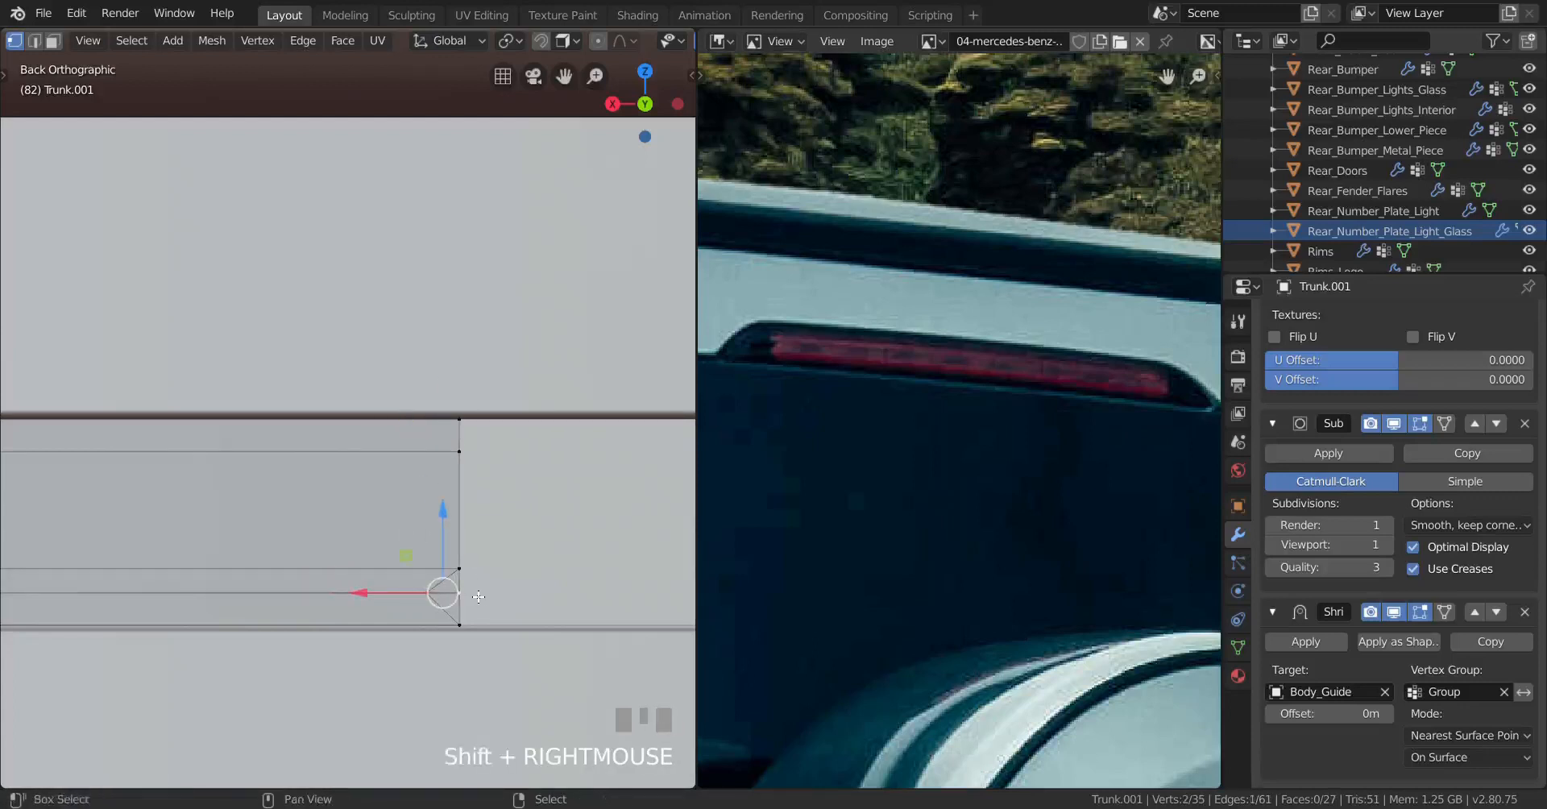
pyautogui.hotkey('shift', 'r')
pyautogui.scroll(-4, 479, 595)
pyautogui.keyDown('shift'); pyautogui.moveTo(172, 562); pyautogui.dragTo(373, 563, button='middle'); pyautogui.keyUp('shift')
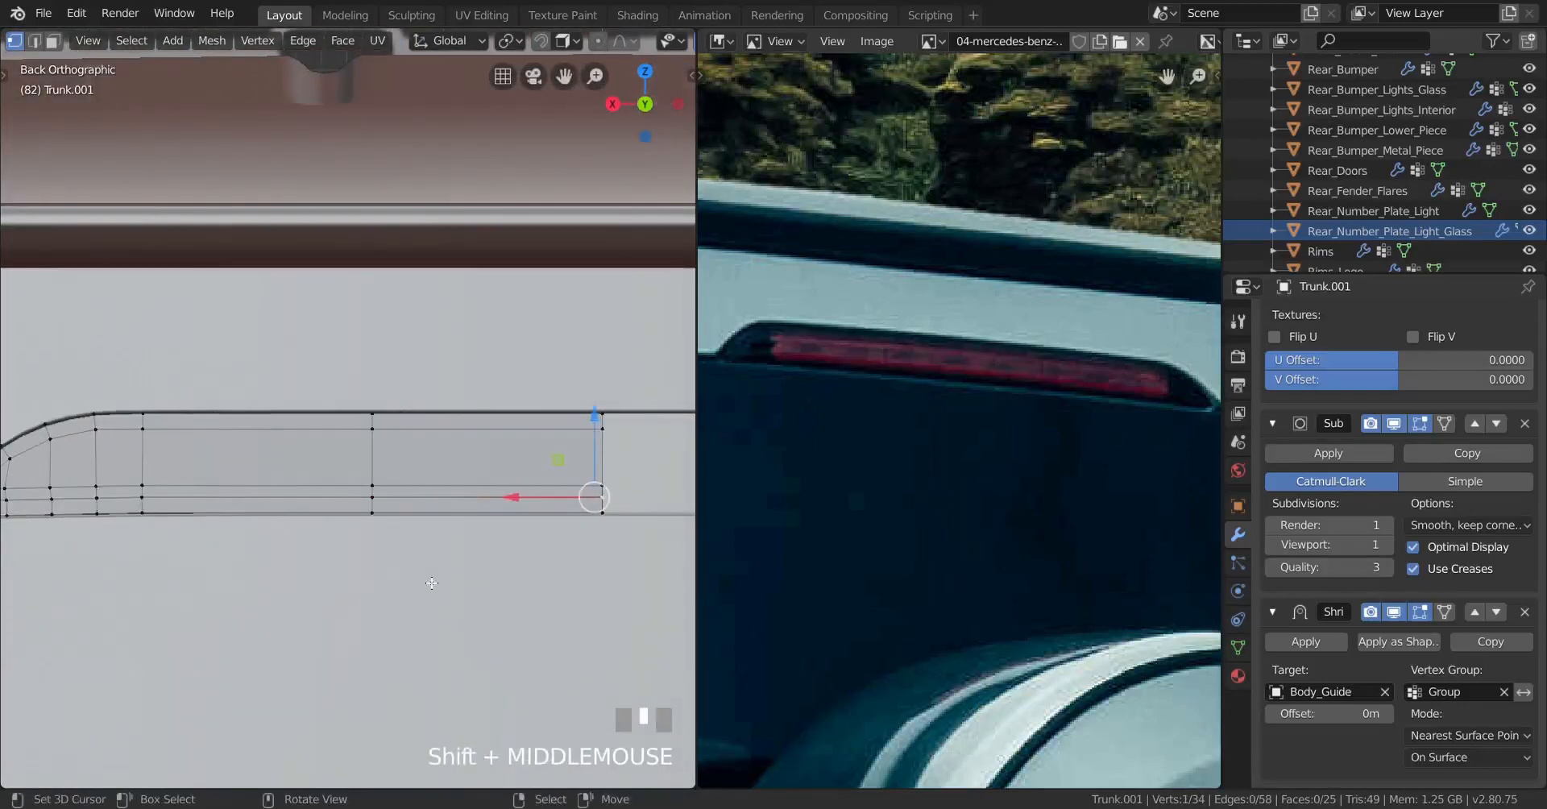
# Step: Select all faces inside the brake light's rim and inset them by about 0.0023
pyautogui.press('a')
pyautogui.scroll(-1, 373, 562)
pyautogui.scroll(2, 323, 526)
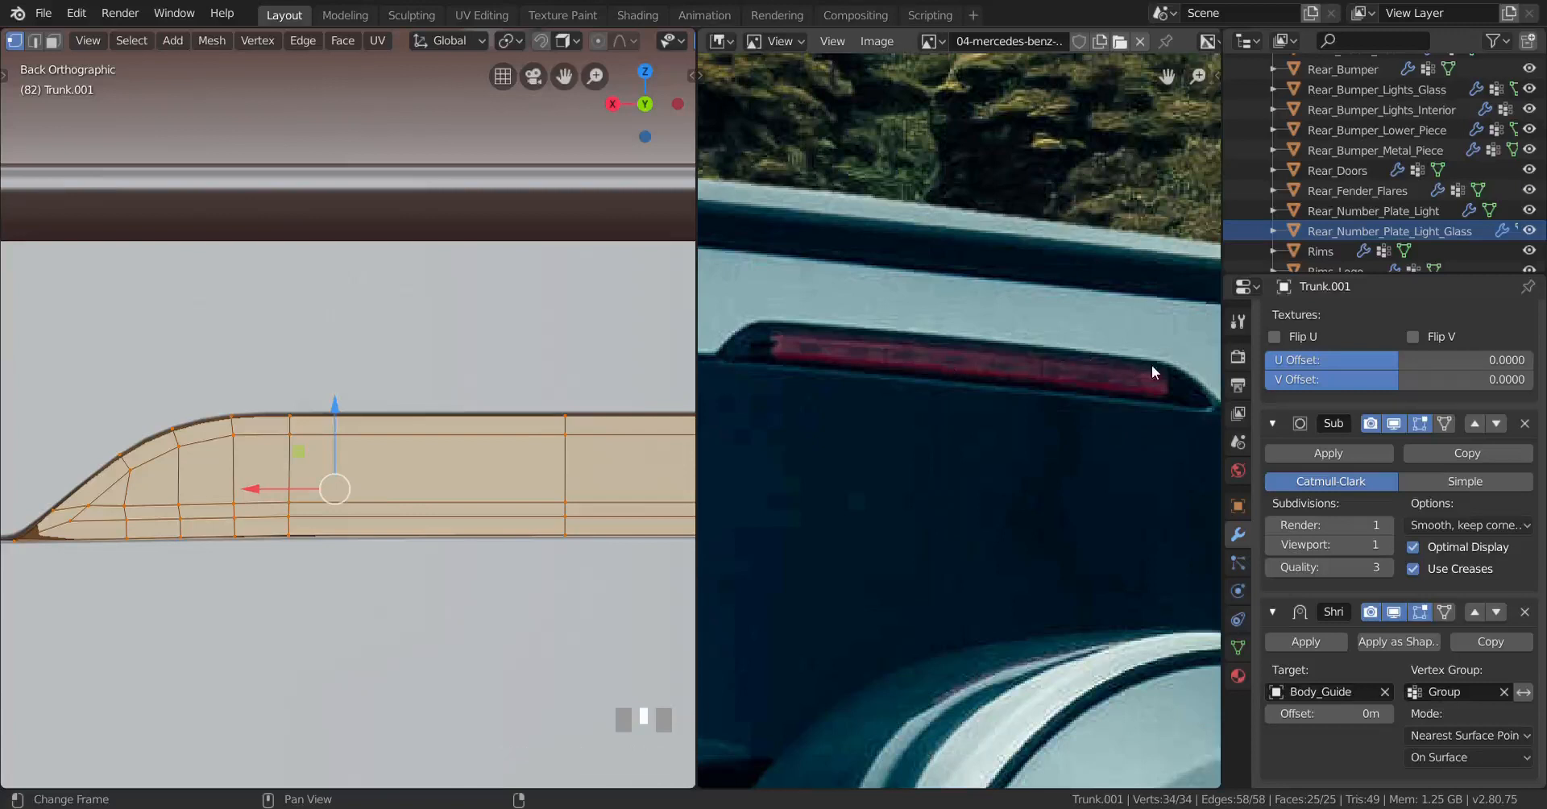
pyautogui.keyDown('alt'); pyautogui.rightClick(224, 447); pyautogui.keyUp('alt')
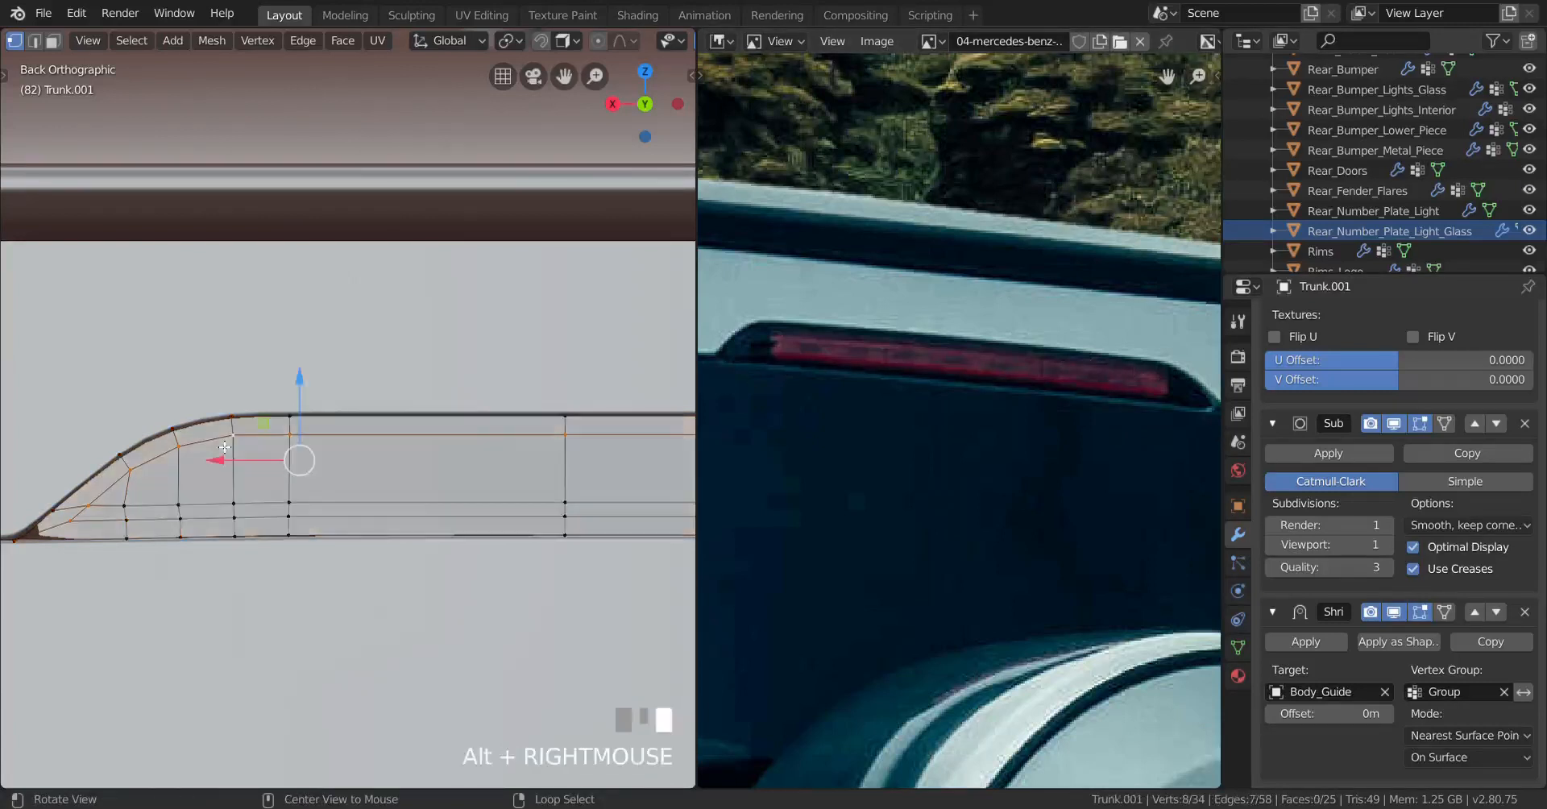
pyautogui.keyDown('alt'); pyautogui.keyDown('shift'); pyautogui.rightClick(344, 531); pyautogui.keyUp('shift'); pyautogui.keyUp('alt')
pyautogui.keyDown('shift'); pyautogui.moveTo(443, 519); pyautogui.dragTo(350, 499, button='middle'); pyautogui.keyUp('shift')
pyautogui.scroll(2, 428, 528)
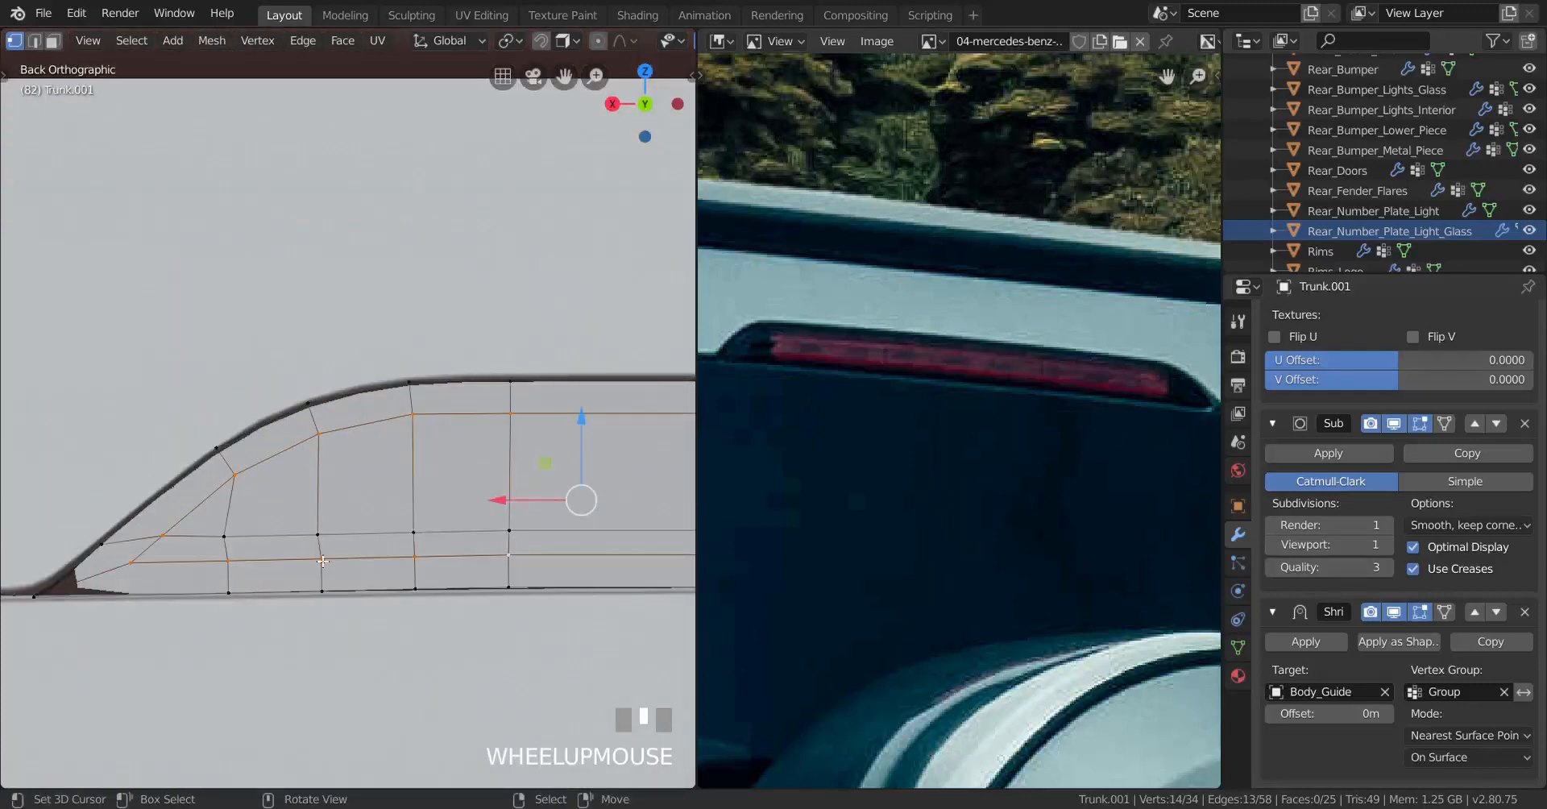
pyautogui.keyDown('shift'); pyautogui.rightClick(239, 534); pyautogui.keyUp('shift')
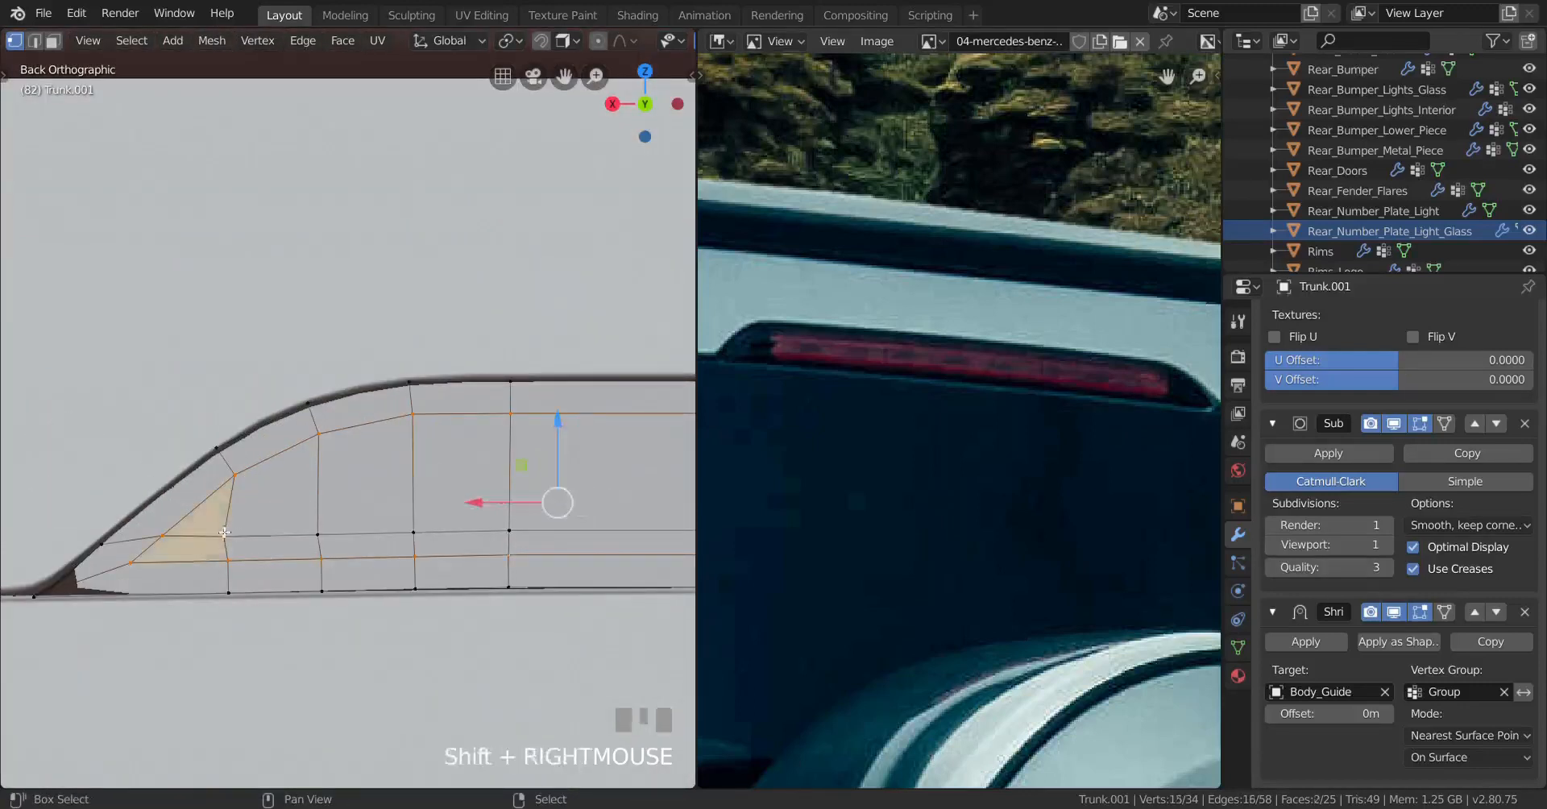
pyautogui.keyDown('shift'); pyautogui.moveTo(564, 499); pyautogui.dragTo(218, 448, button='middle'); pyautogui.keyUp('shift')
pyautogui.keyDown('ctrl'); pyautogui.rightClick(648, 463); pyautogui.keyUp('ctrl')
pyautogui.keyDown('shift'); pyautogui.moveTo(515, 464); pyautogui.dragTo(637, 460, button='middle'); pyautogui.keyUp('shift')
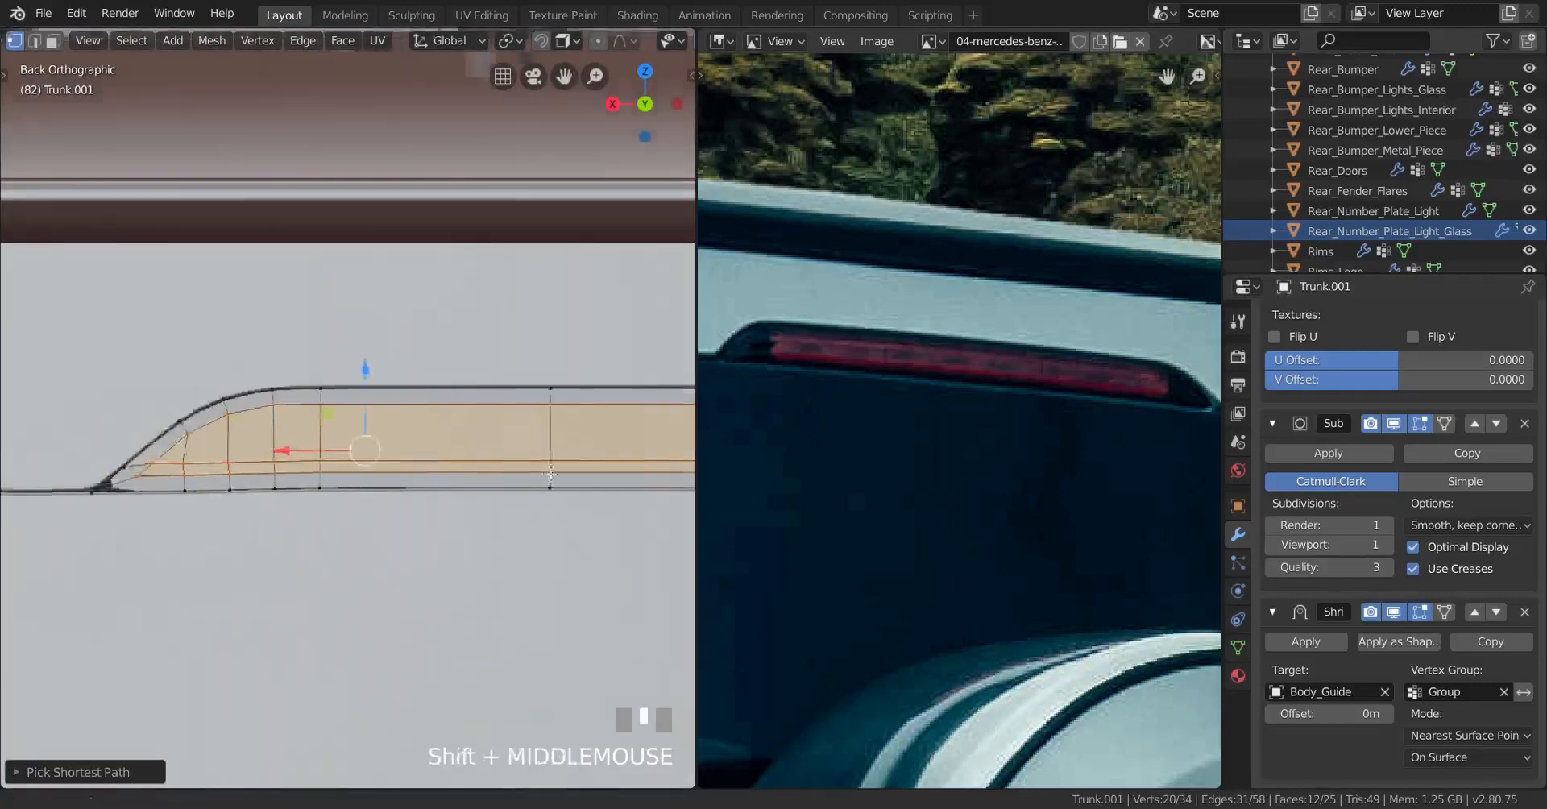
pyautogui.scroll(2, 242, 524)
pyautogui.press('z')
pyautogui.press('i')
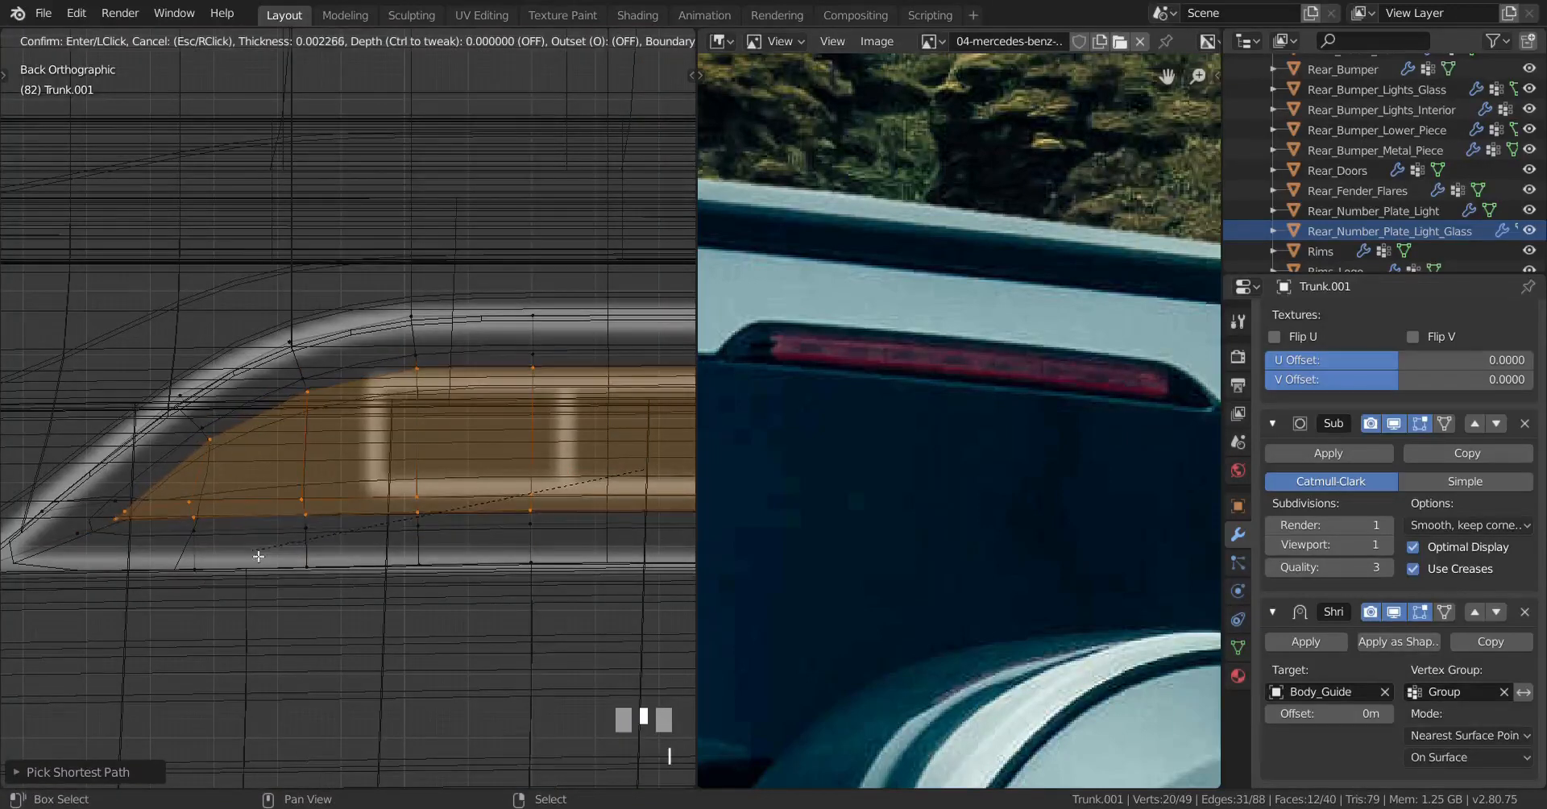
pyautogui.keyDown('shift'); pyautogui.click(642, 466); pyautogui.keyUp('shift')
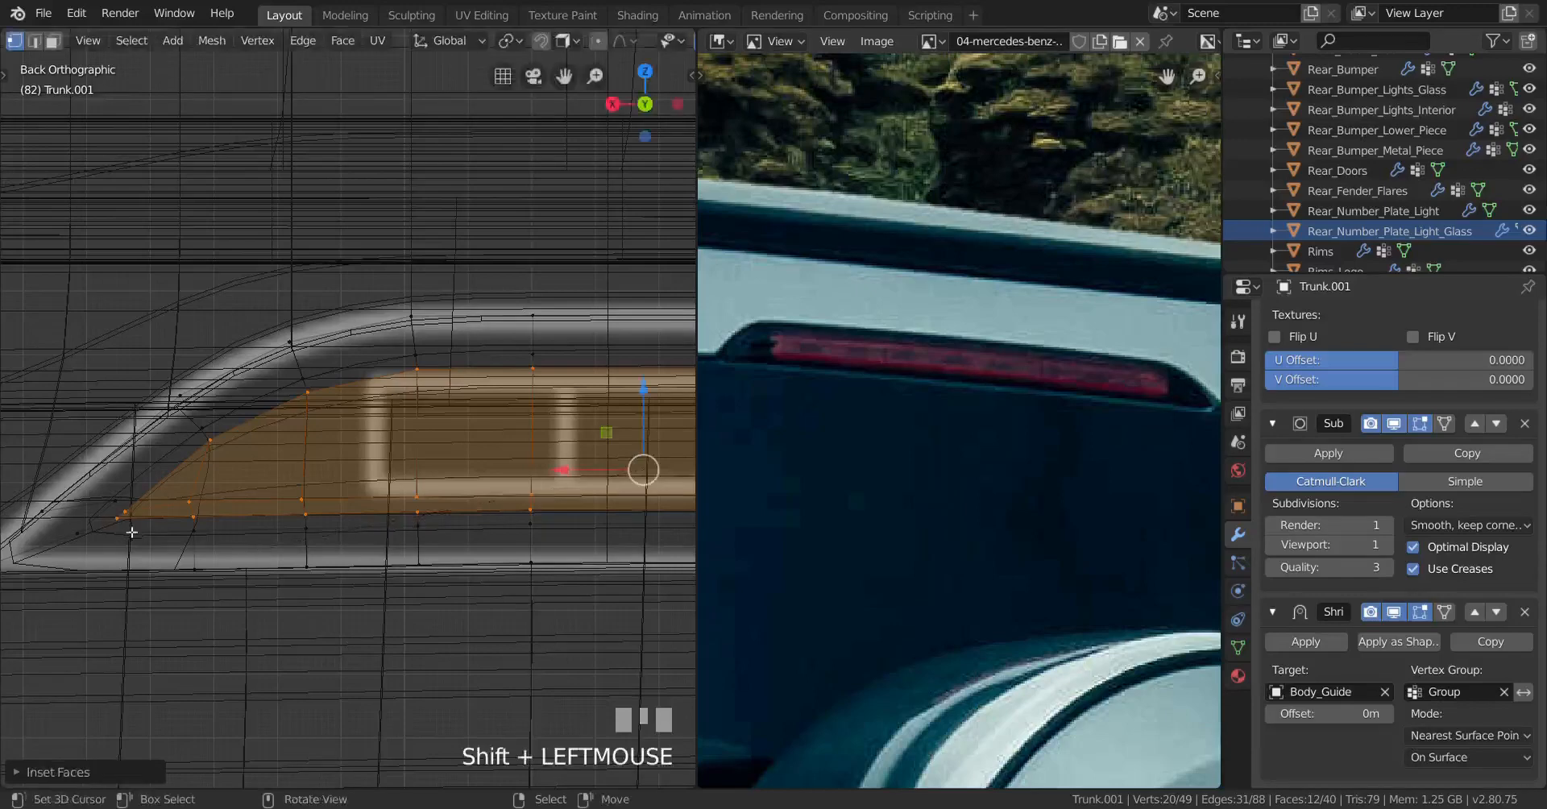
# Step: Slide the new inset's pointed corner vertex inward along its diagonal edge
pyautogui.rightClick(126, 509)
pyautogui.press('g')
pyautogui.press('g')
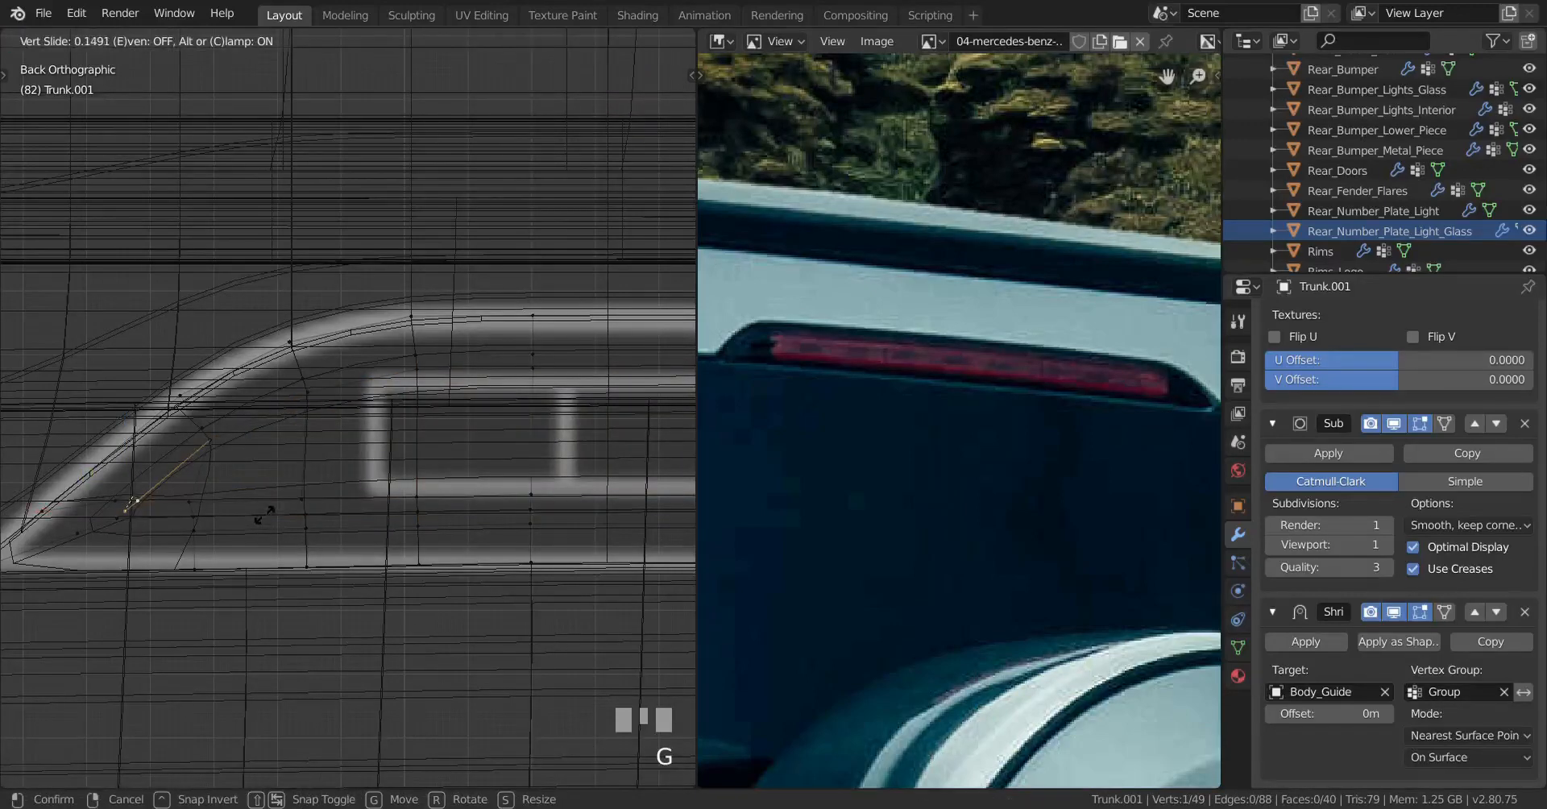
pyautogui.click(266, 515)
# Step: Dissolve the edge loop of the first inset, keeping only the narrower inner one
pyautogui.press('z')
pyautogui.keyDown('alt'); pyautogui.rightClick(399, 538); pyautogui.keyUp('alt')
pyautogui.scroll(-2, 492, 533)
pyautogui.keyDown('shift'); pyautogui.moveTo(497, 533); pyautogui.dragTo(178, 535, button='middle'); pyautogui.keyUp('shift')
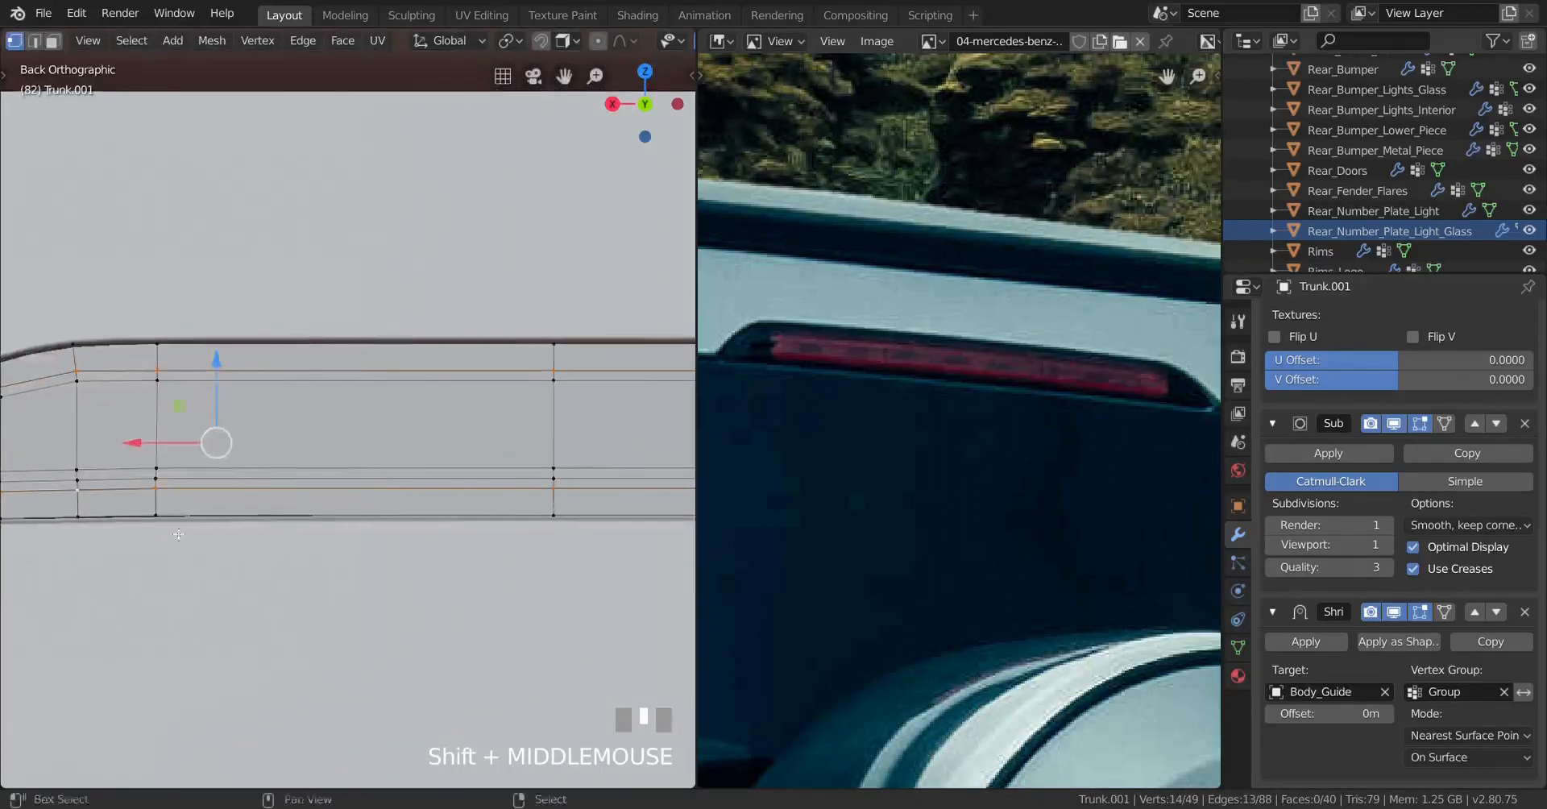
pyautogui.press('x')
pyautogui.click(395, 654)
pyautogui.keyDown('shift'); pyautogui.moveTo(65, 593); pyautogui.dragTo(356, 587, button='middle'); pyautogui.keyUp('shift')
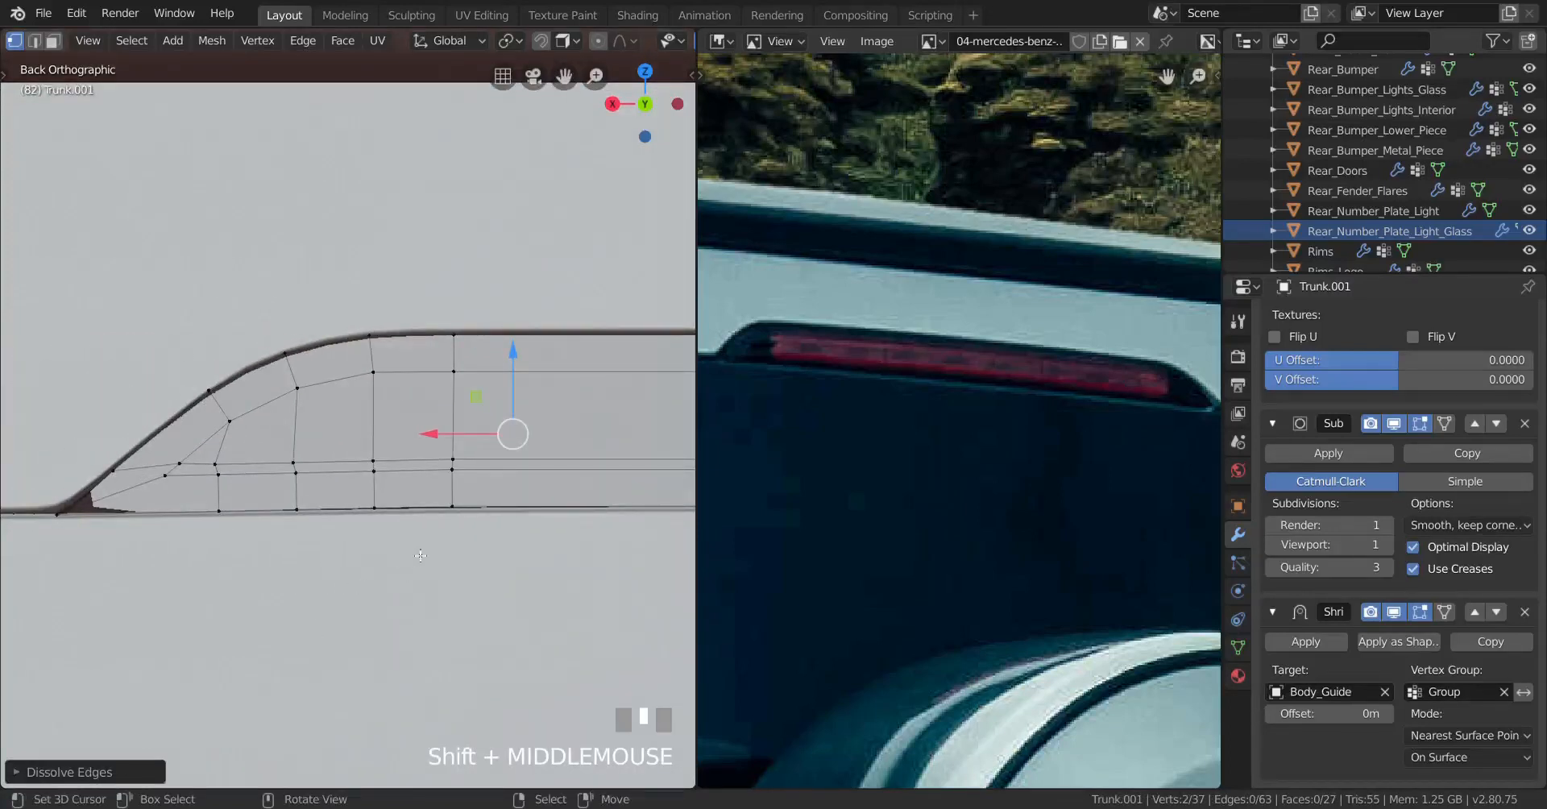
# Step: Knife-cut horizontally from both corners of the remaining inset to the brake light's centre edge
pyautogui.scroll(-4, 484, 528)
pyautogui.keyDown('shift'); pyautogui.moveTo(507, 517); pyautogui.dragTo(260, 528, button='middle'); pyautogui.keyUp('shift')
pyautogui.press('a')
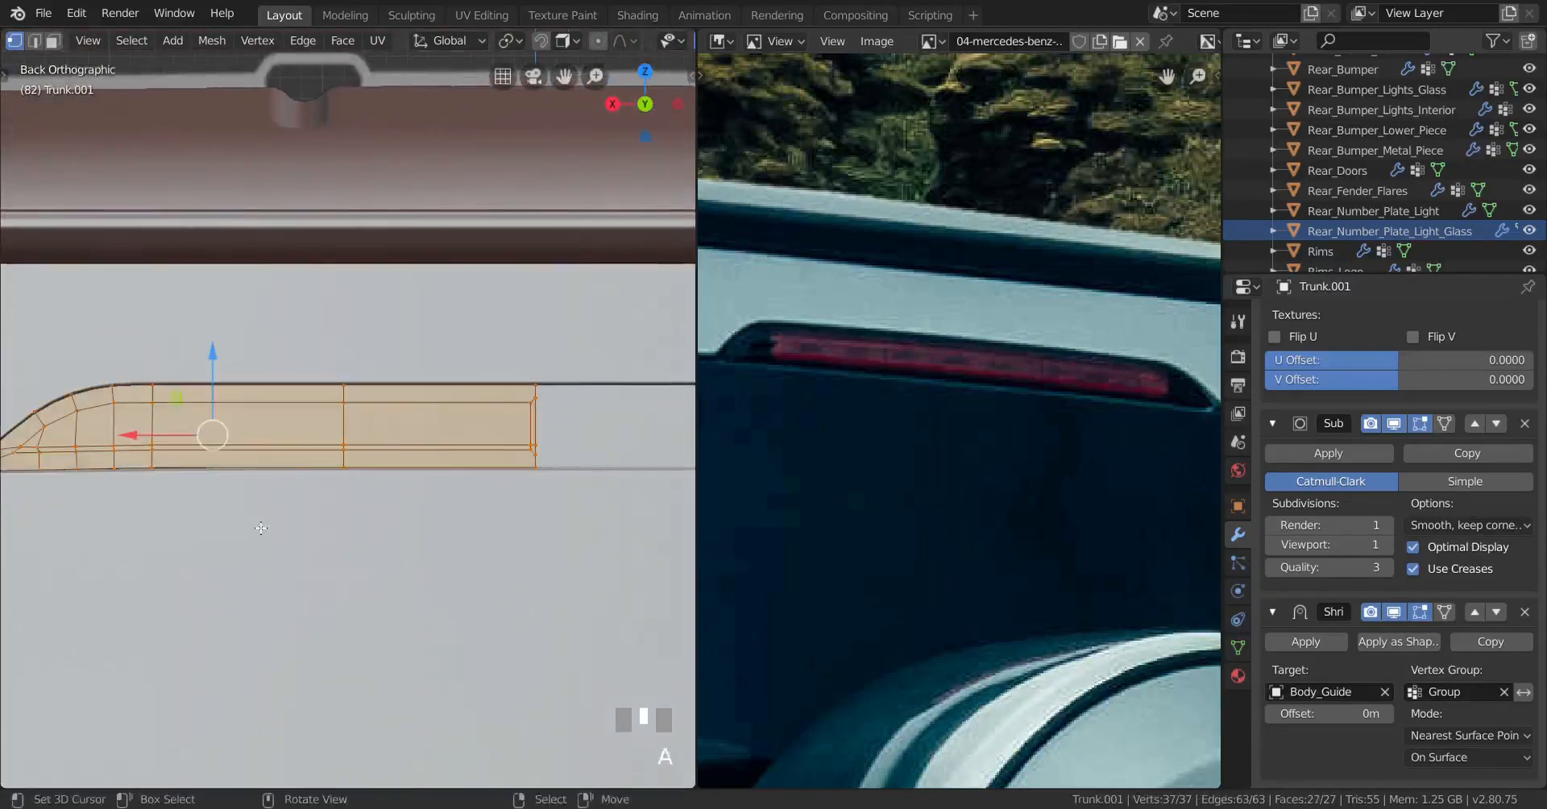
pyautogui.keyDown('shift'); pyautogui.moveTo(382, 522); pyautogui.dragTo(419, 516, button='middle'); pyautogui.keyUp('shift')
pyautogui.scroll(5, 472, 534)
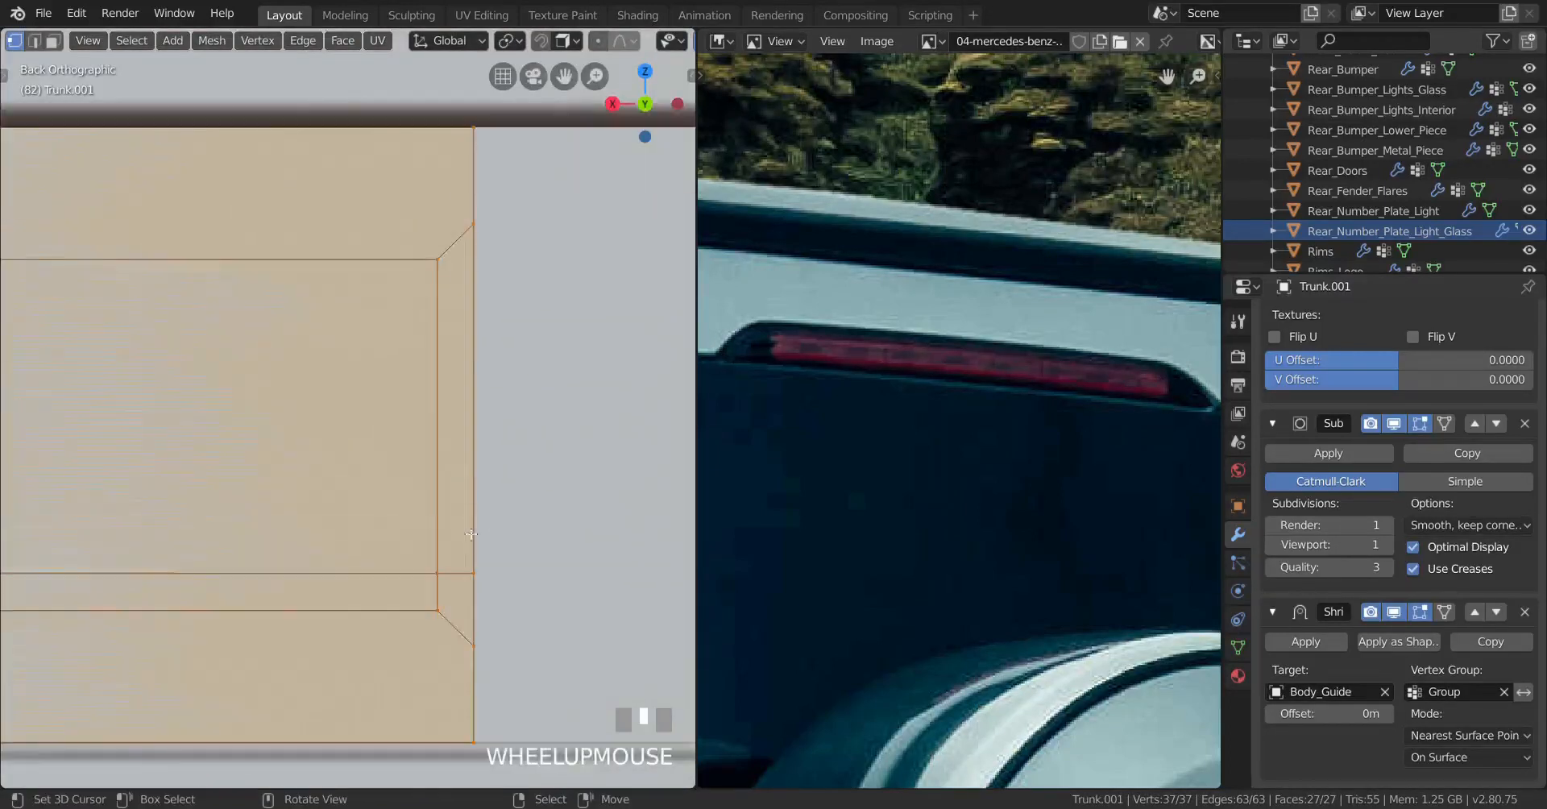
pyautogui.press('k')
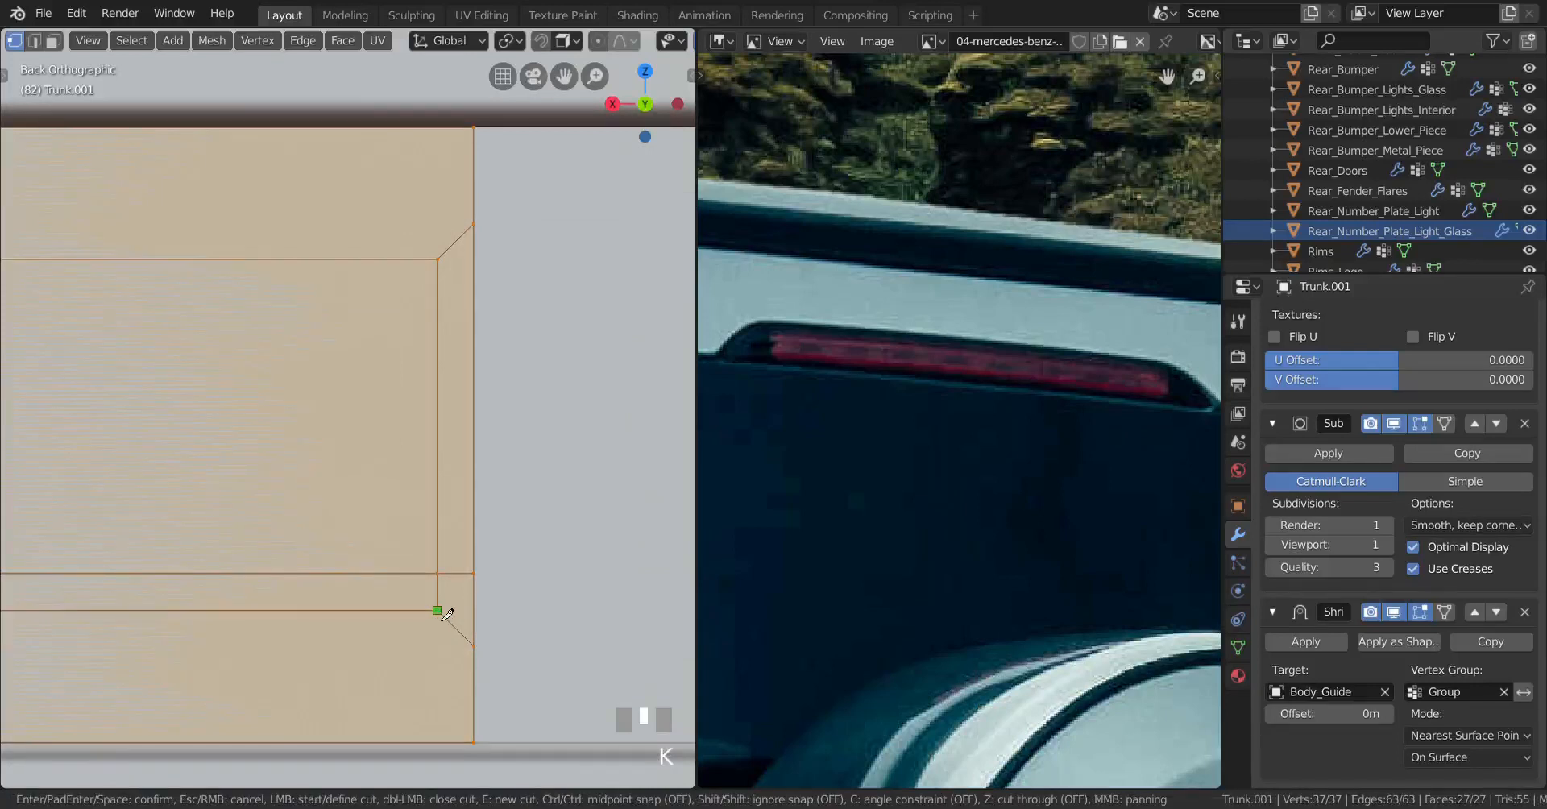
pyautogui.click(442, 612)
pyautogui.press('c')
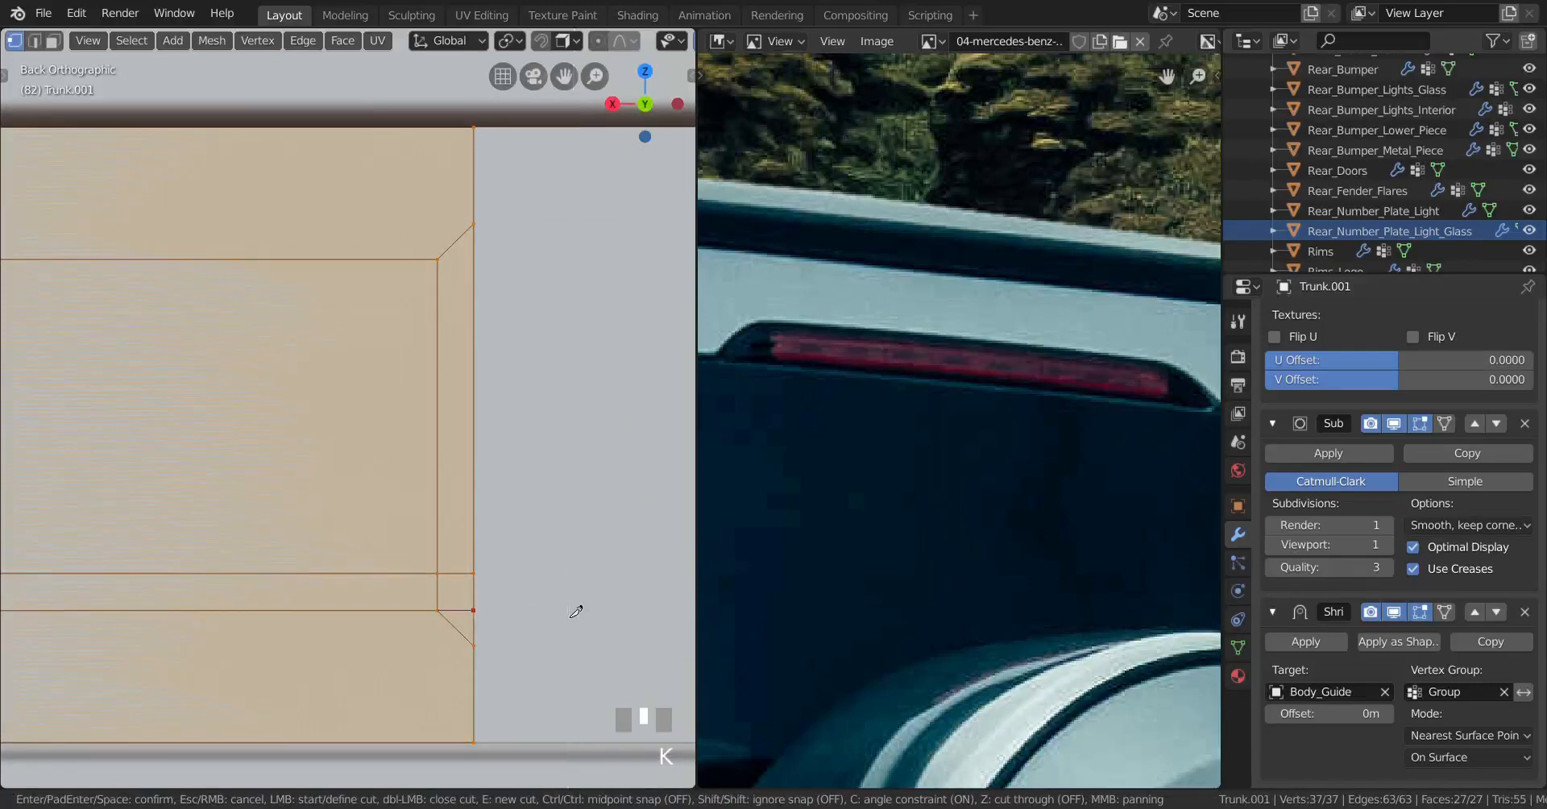
pyautogui.click(437, 260)
pyautogui.press('Return')
# Step: Merge the remaining inset's three inner vertices at the centre into the matching vertices on the centre edge
pyautogui.rightClick(435, 606)
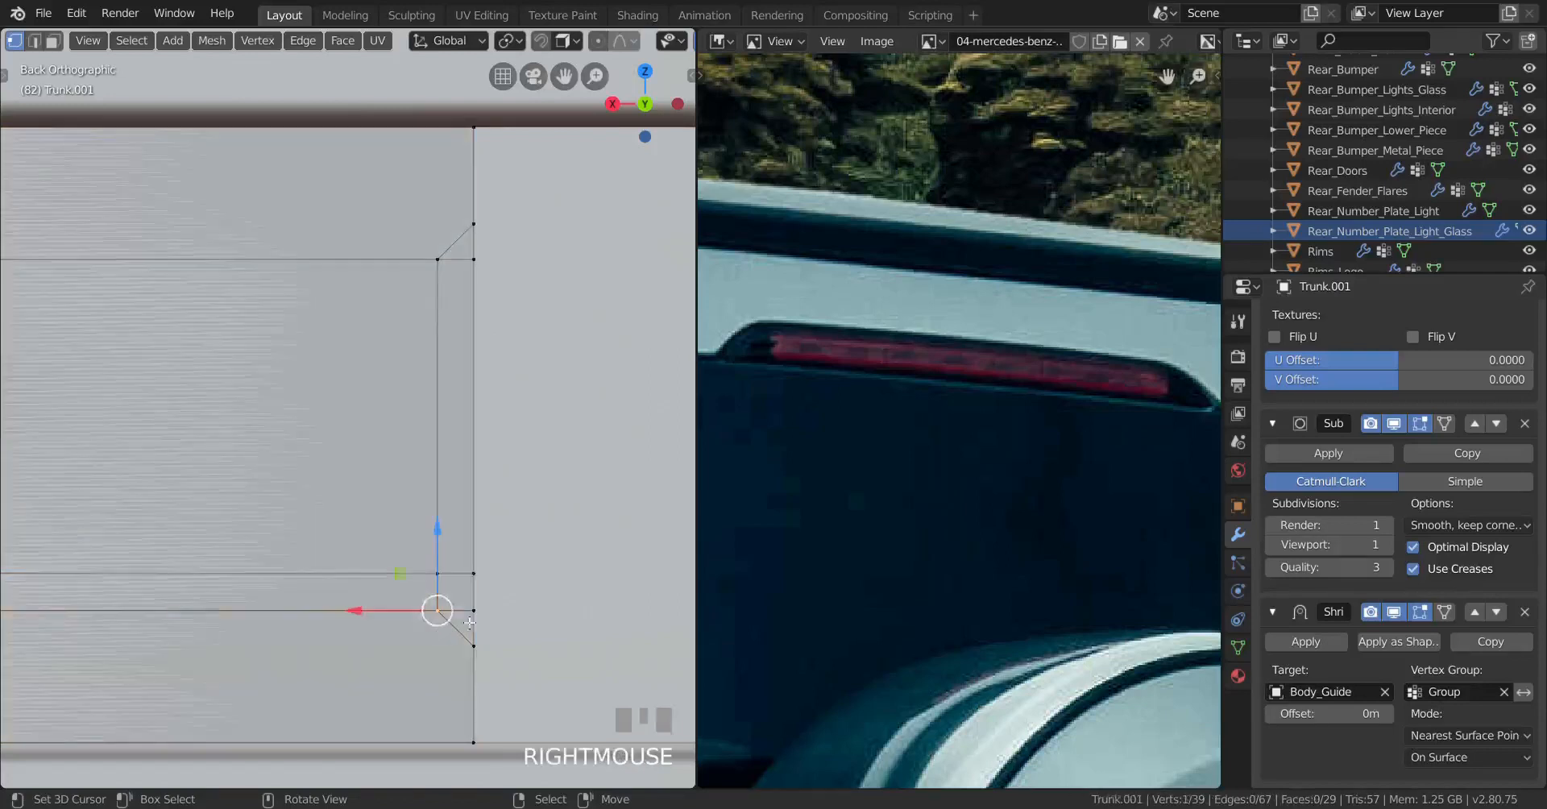
pyautogui.keyDown('shift'); pyautogui.rightClick(501, 606); pyautogui.keyUp('shift')
pyautogui.hotkey('alt', 'm')
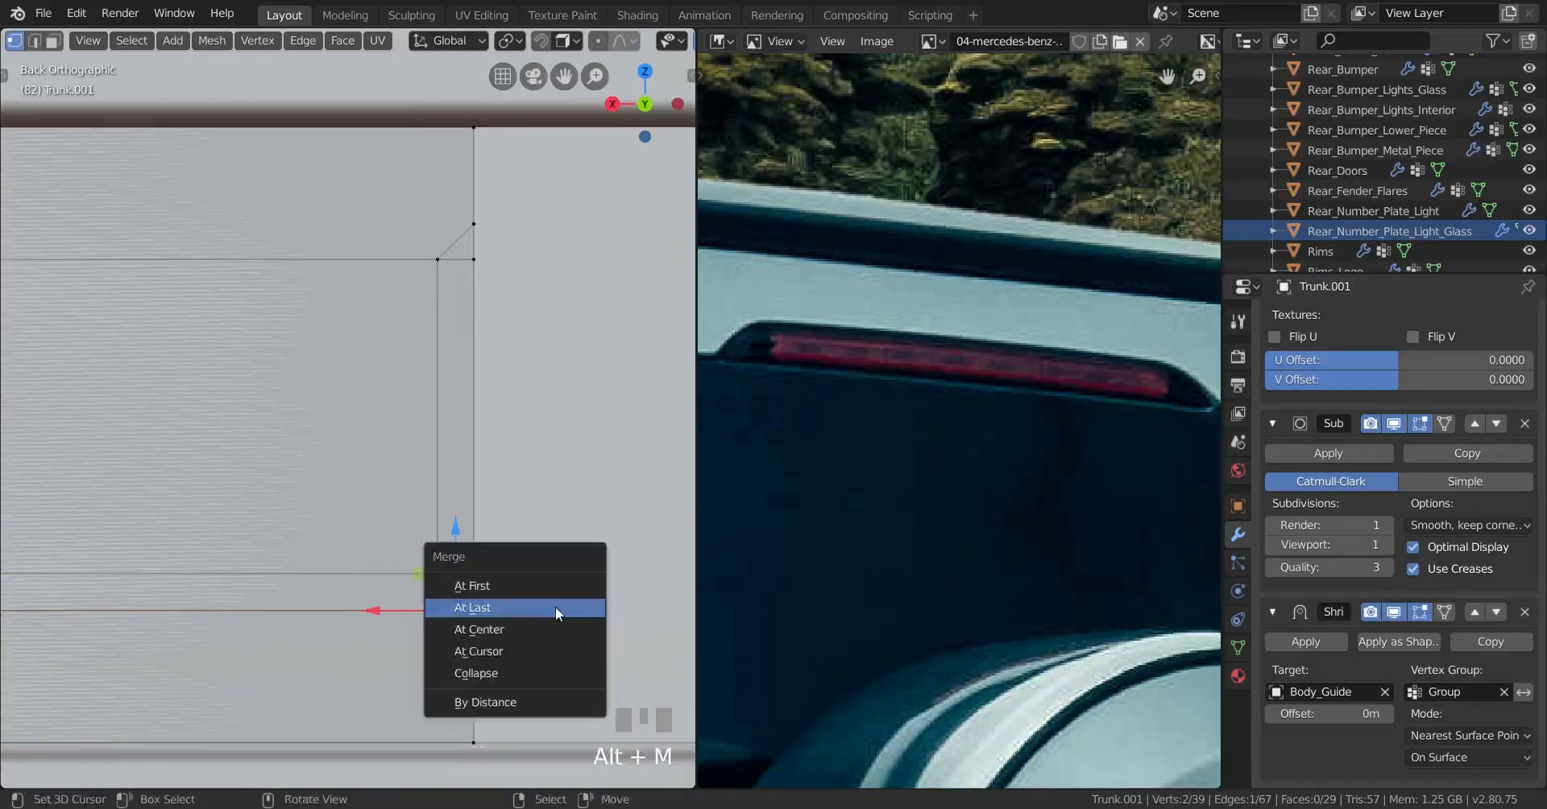
pyautogui.click(507, 611)
pyautogui.rightClick(448, 576)
pyautogui.keyDown('shift'); pyautogui.rightClick(495, 577); pyautogui.keyUp('shift')
pyautogui.hotkey('alt', 'm')
pyautogui.click(507, 611)
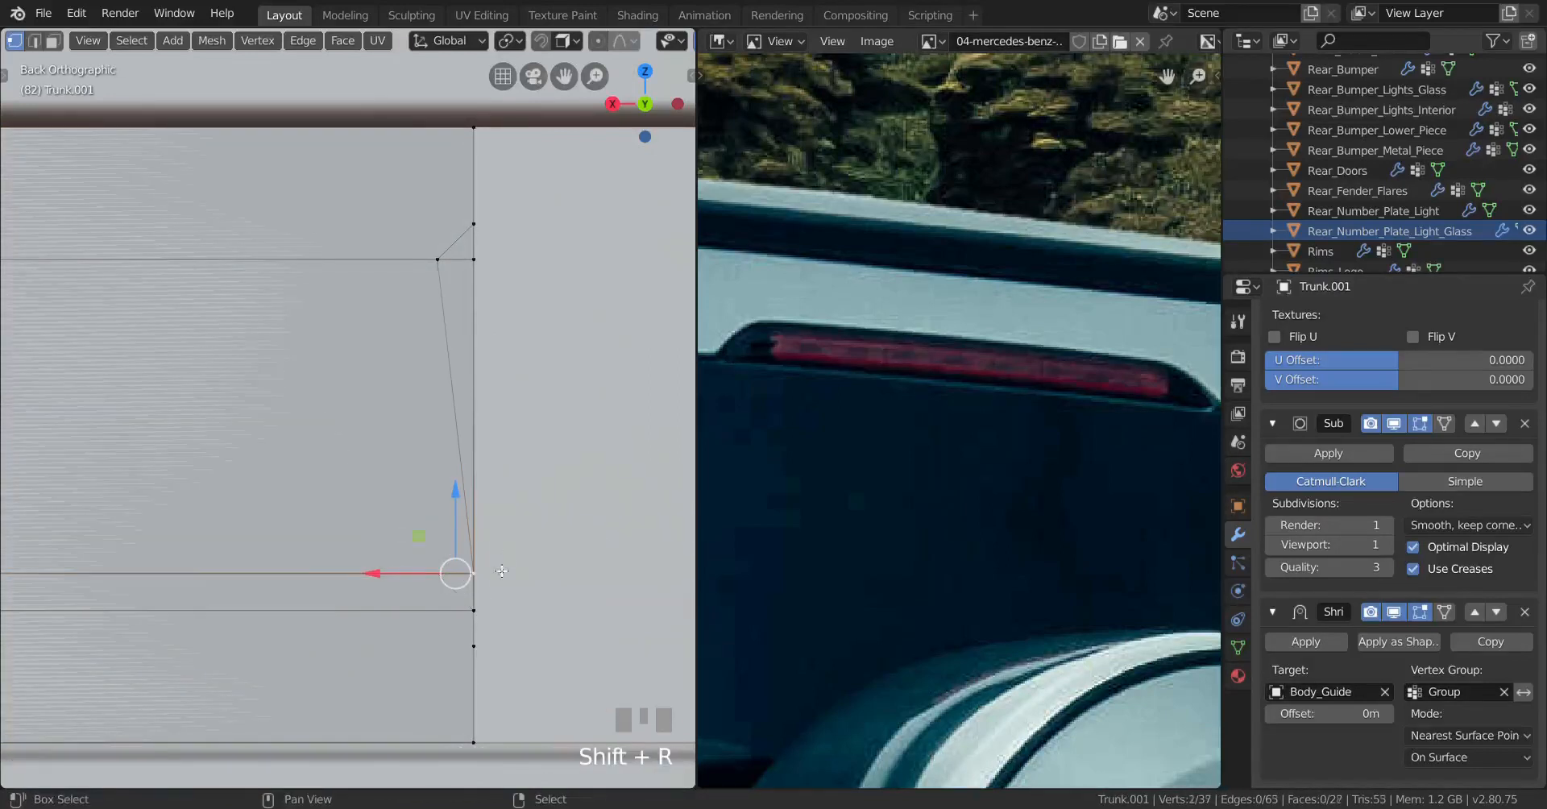
pyautogui.rightClick(441, 262)
pyautogui.keyDown('shift'); pyautogui.rightClick(484, 269); pyautogui.keyUp('shift')
pyautogui.hotkey('shift', 'r')
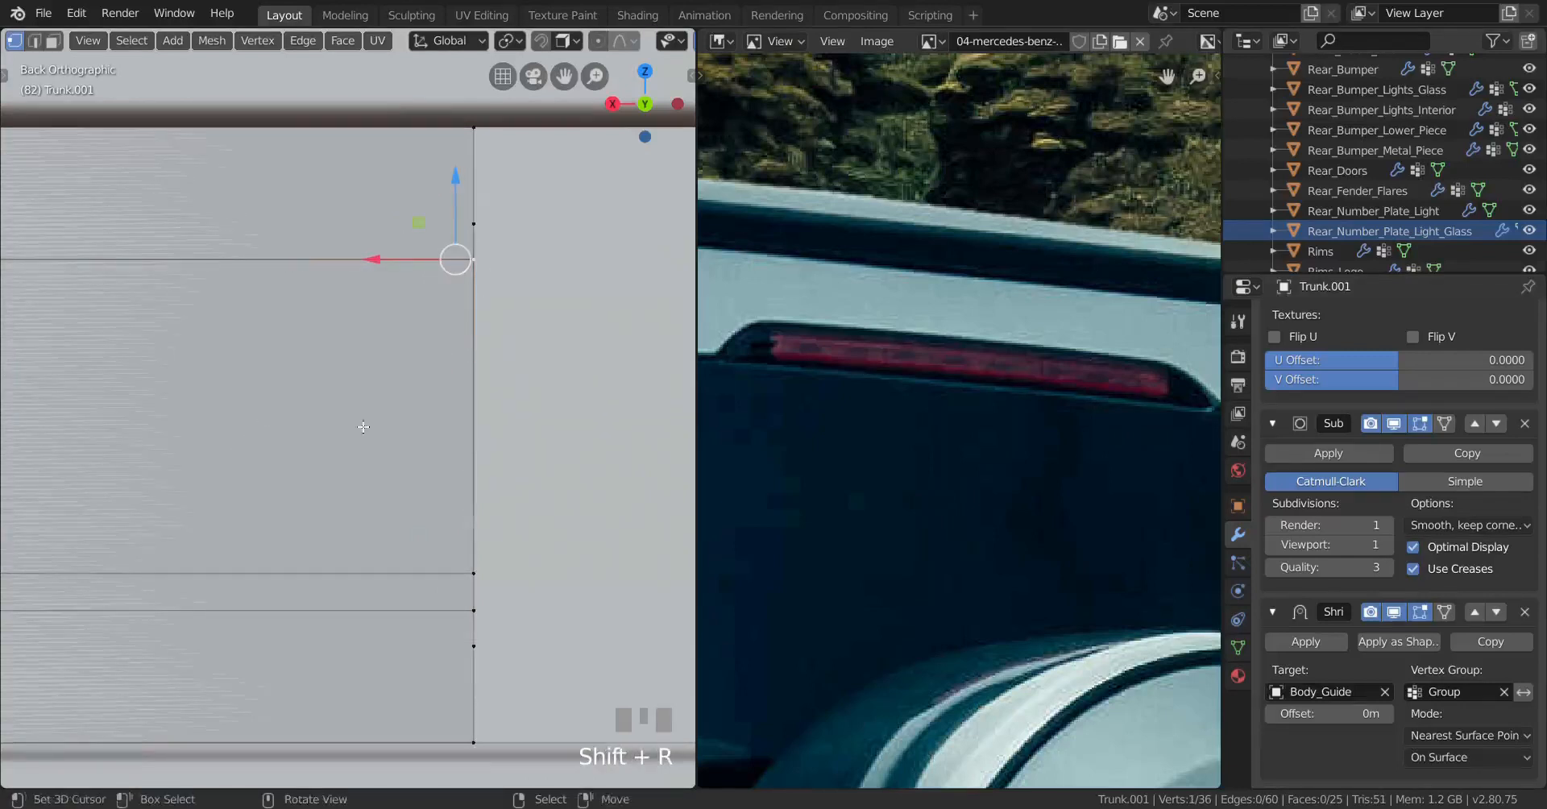
# Step: Dissolve the two leftover vertices of the old inset on the brake light's centre edge
pyautogui.scroll(-11, 323, 516)
pyautogui.press('a')
pyautogui.keyDown('shift'); pyautogui.moveTo(134, 534); pyautogui.dragTo(177, 546, button='middle'); pyautogui.keyUp('shift')
pyautogui.scroll(4, 337, 492)
pyautogui.scroll(3, 337, 492)
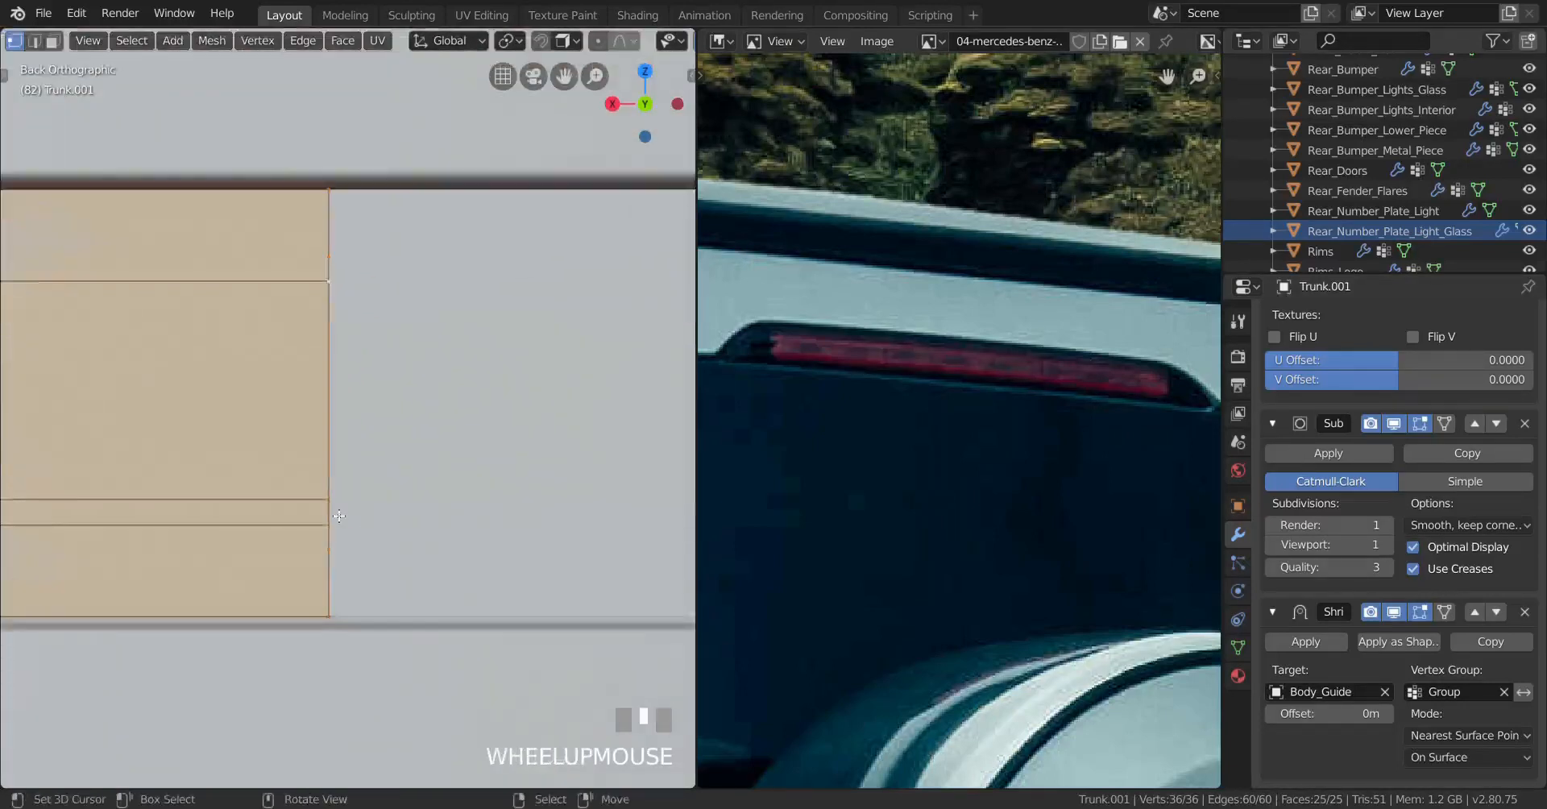
pyautogui.rightClick(326, 579)
pyautogui.keyDown('shift'); pyautogui.rightClick(327, 228); pyautogui.keyUp('shift')
pyautogui.press('x')
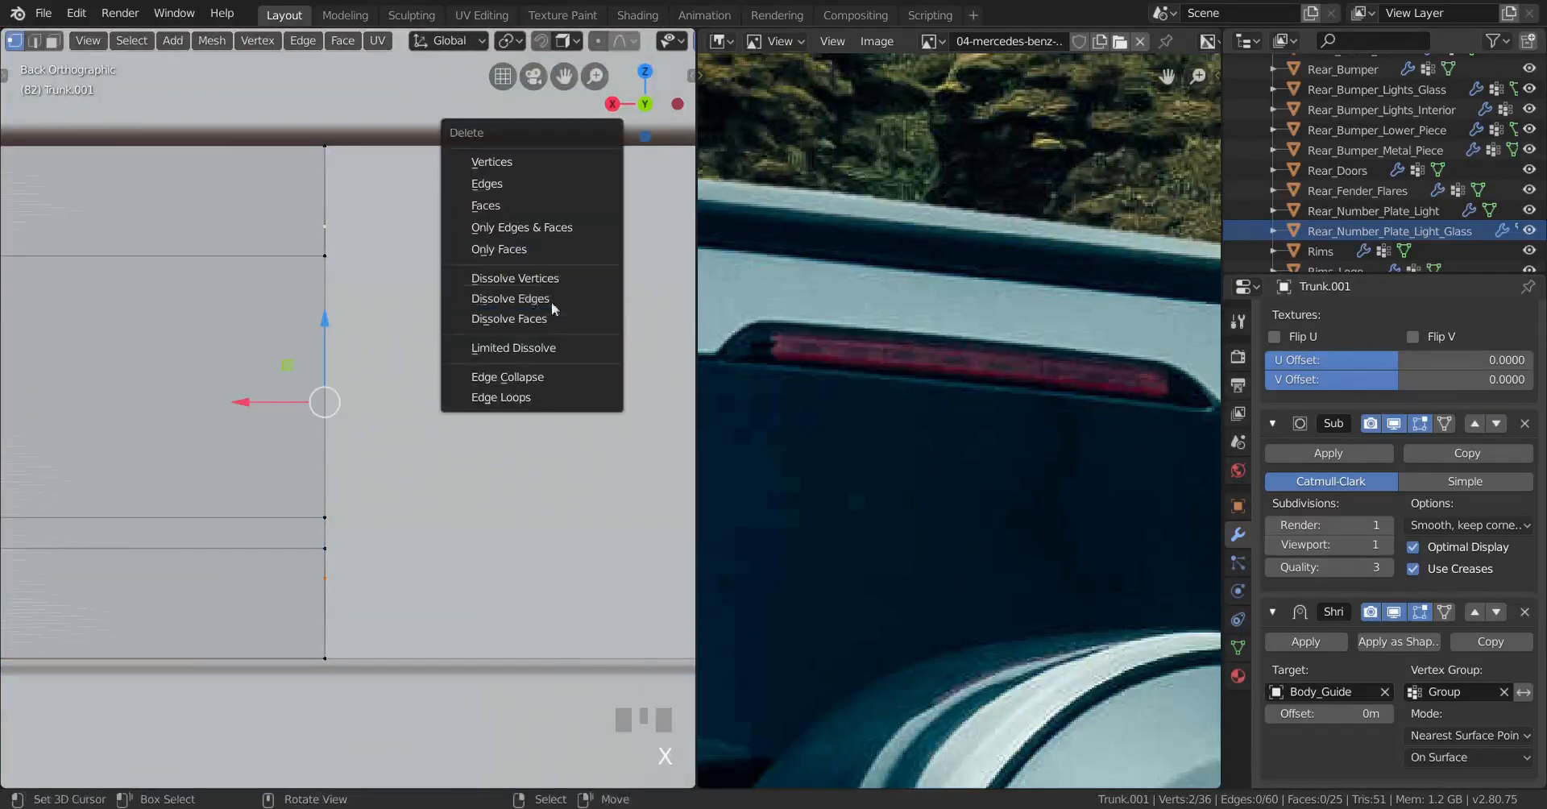
pyautogui.click(548, 279)
# Step: Select the inset's upper and lower edge loops and compare them with the brake light outline in the blueprint
pyautogui.press('a')
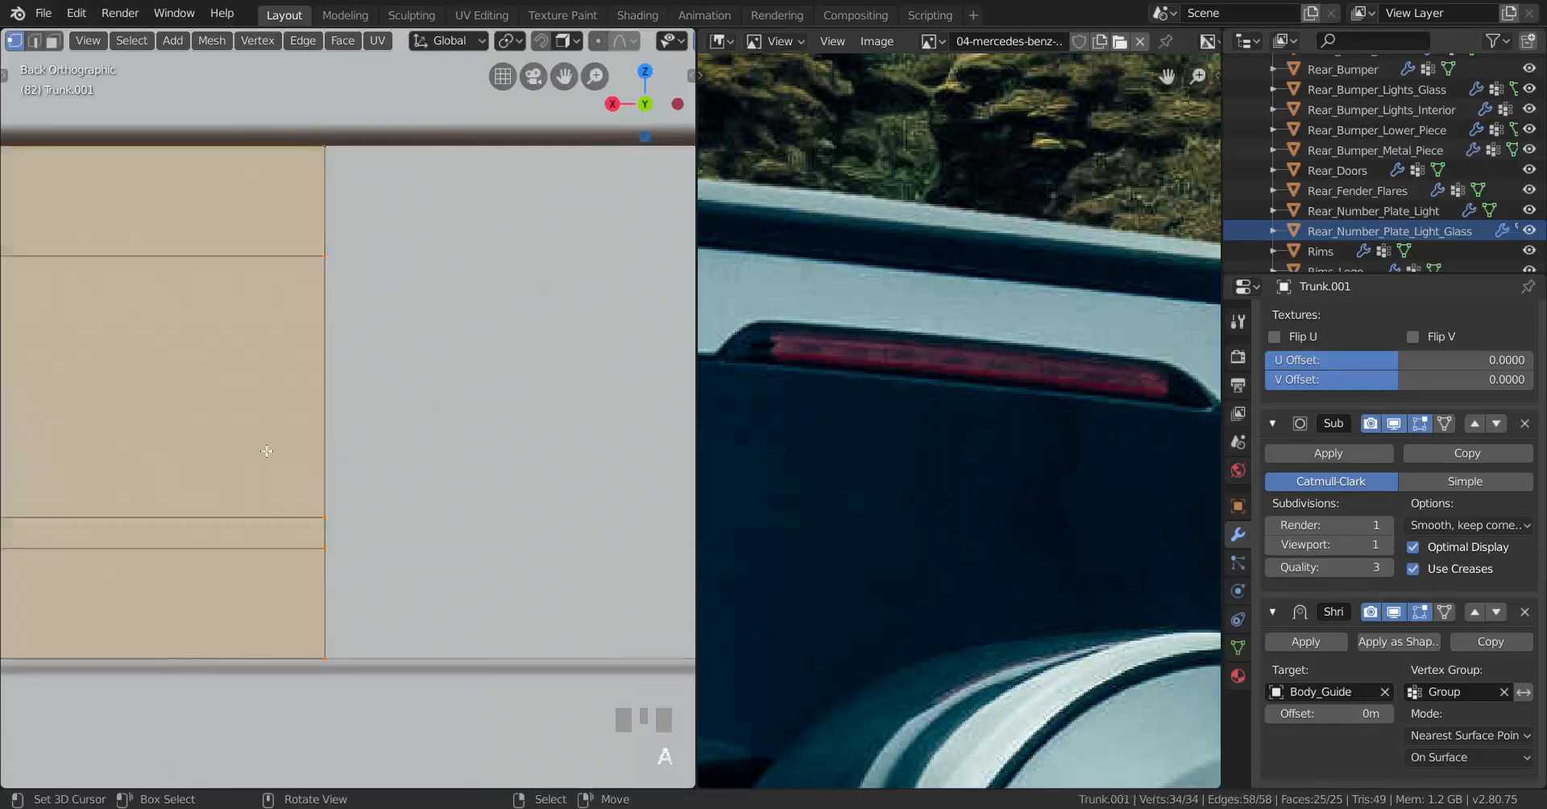
pyautogui.scroll(-6, 267, 451)
pyautogui.scroll(3, 455, 495)
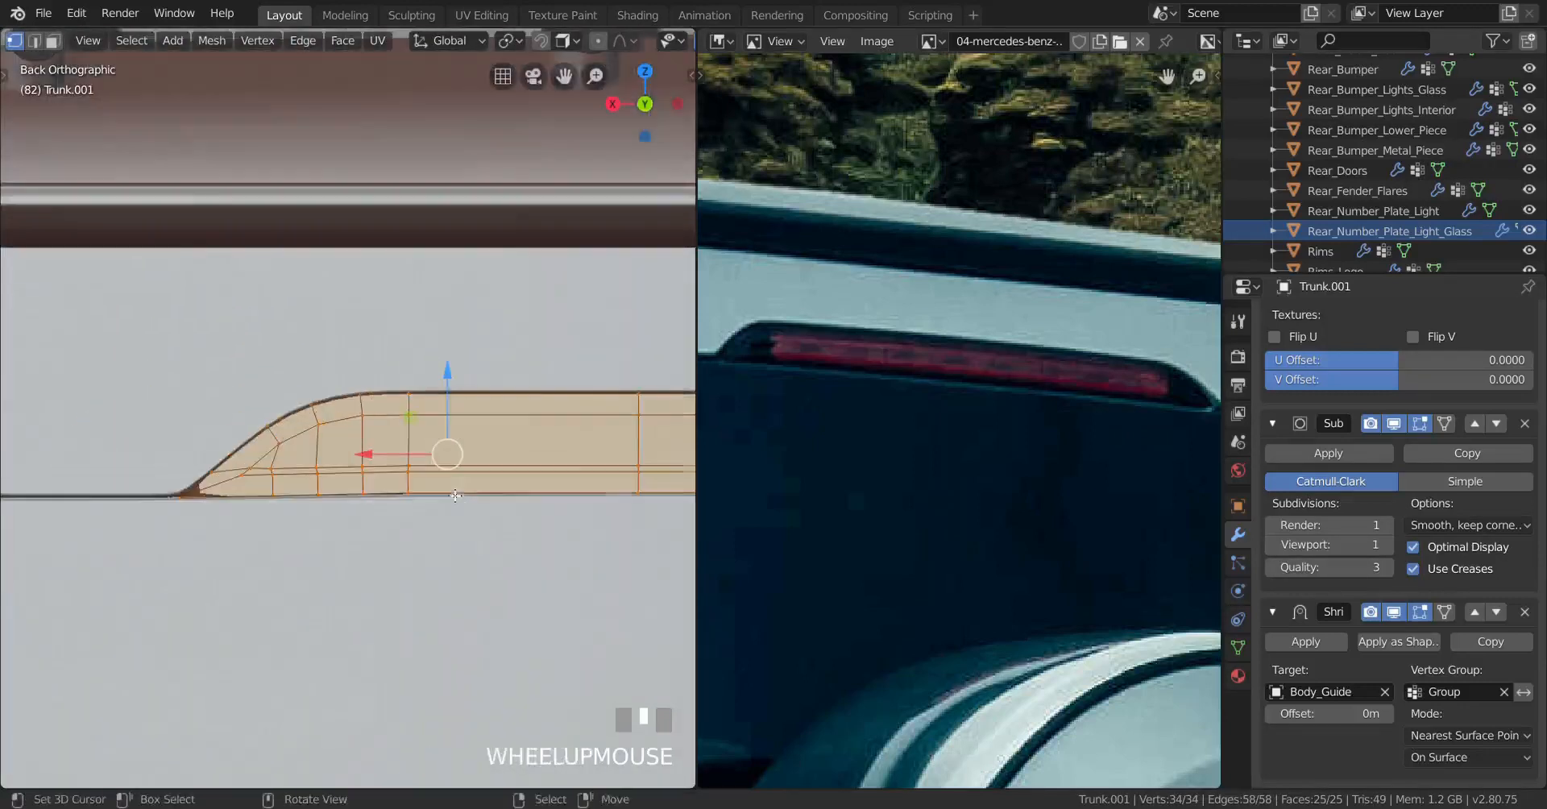
pyautogui.keyDown('alt'); pyautogui.rightClick(487, 418); pyautogui.keyUp('alt')
pyautogui.keyDown('alt'); pyautogui.keyDown('shift'); pyautogui.rightClick(515, 474); pyautogui.keyUp('shift'); pyautogui.keyUp('alt')
pyautogui.keyDown('shift'); pyautogui.moveTo(565, 454); pyautogui.dragTo(413, 437, button='middle'); pyautogui.keyUp('shift')
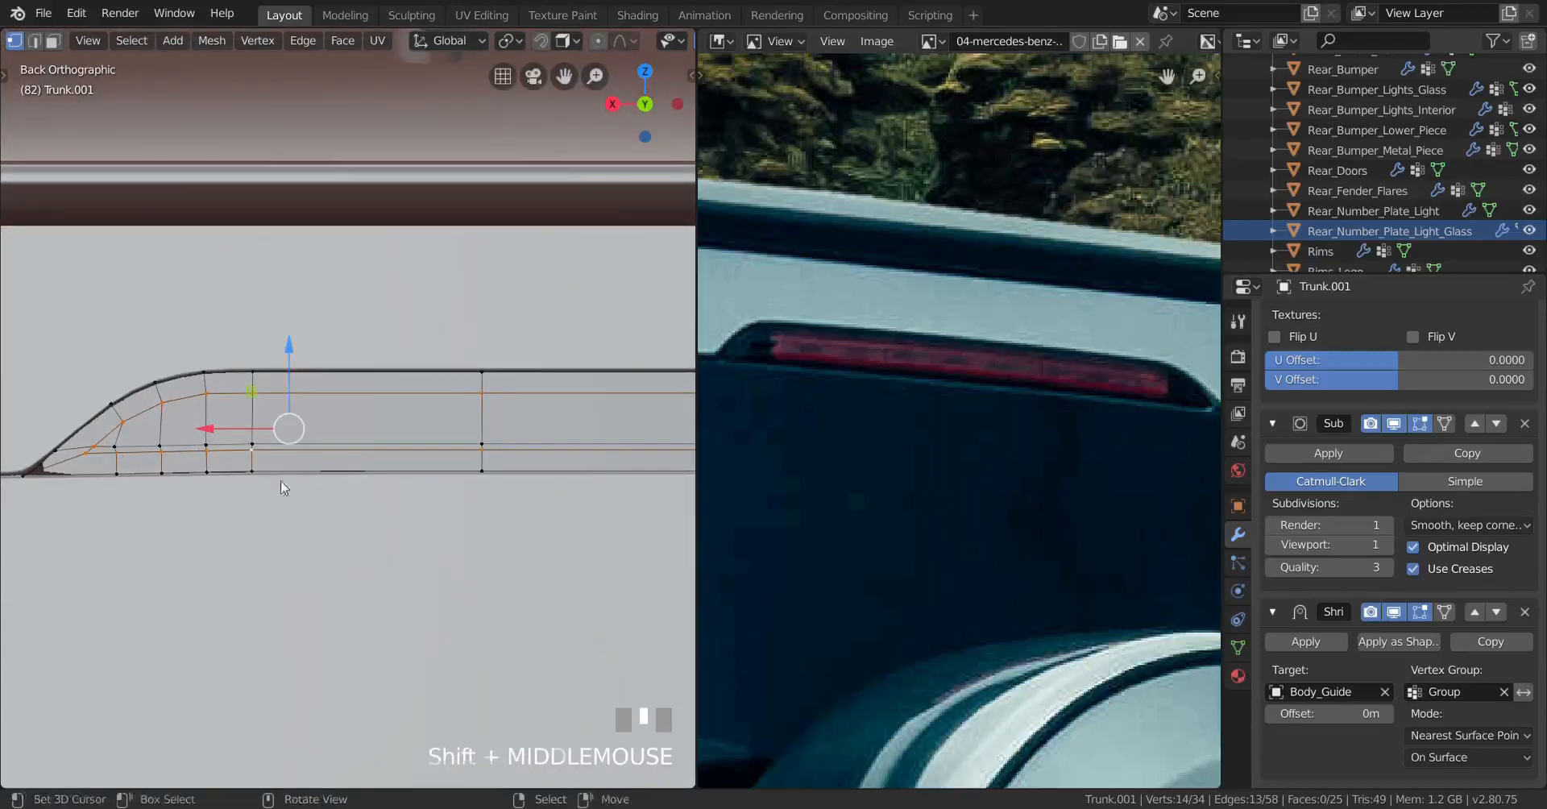
pyautogui.scroll(3, 283, 488)
pyautogui.keyDown('shift'); pyautogui.moveTo(229, 498); pyautogui.dragTo(338, 490, button='middle'); pyautogui.keyUp('shift')
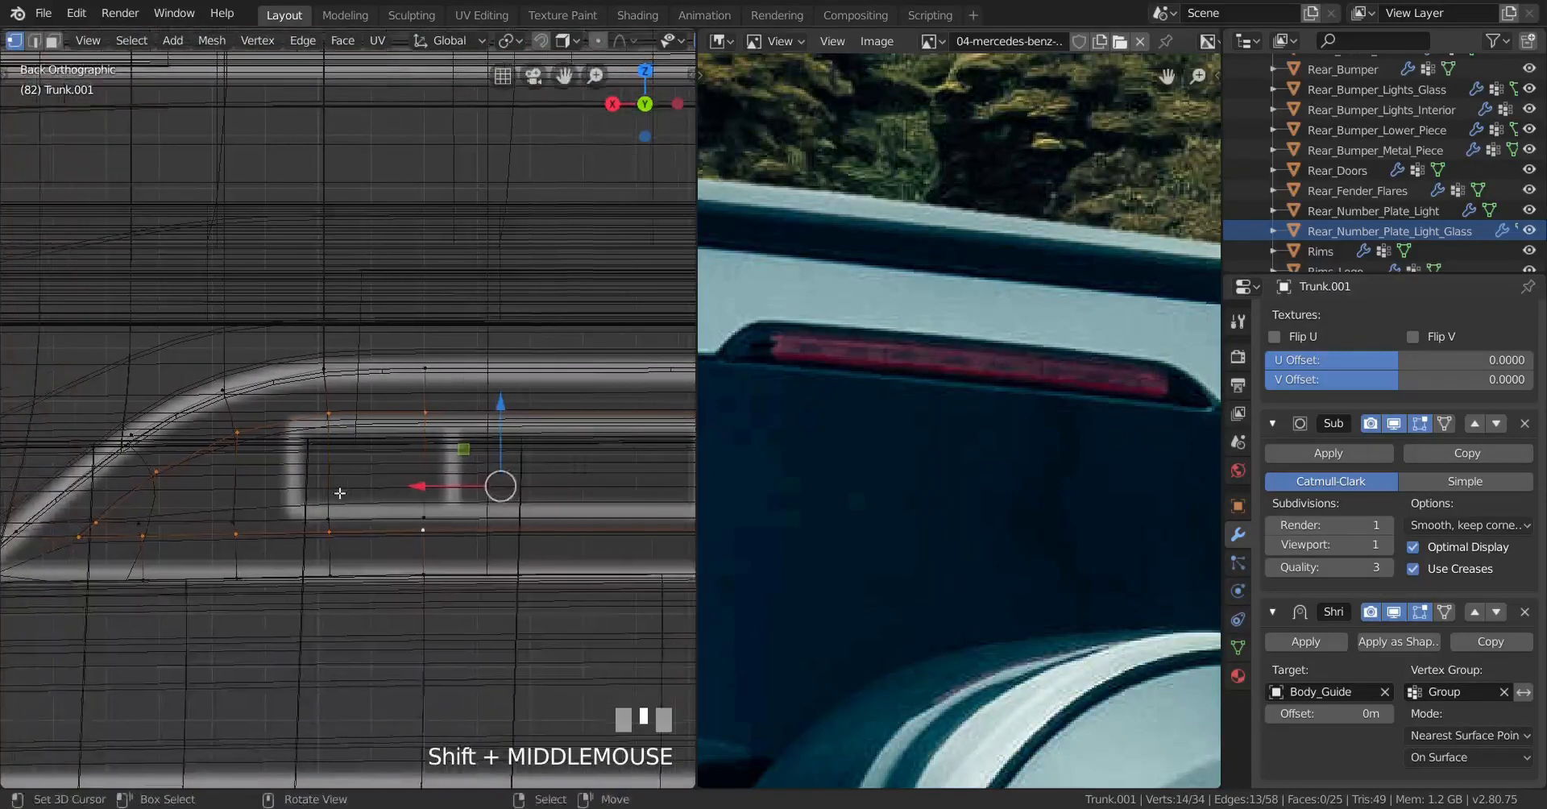
# Step: Edge-slide the inset's three-vertex vertical edge outward to the outer end of the blueprint's inner light rectangle
pyautogui.scroll(2, 338, 483)
pyautogui.rightClick(320, 415)
pyautogui.keyDown('ctrl'); pyautogui.rightClick(338, 616); pyautogui.keyUp('ctrl')
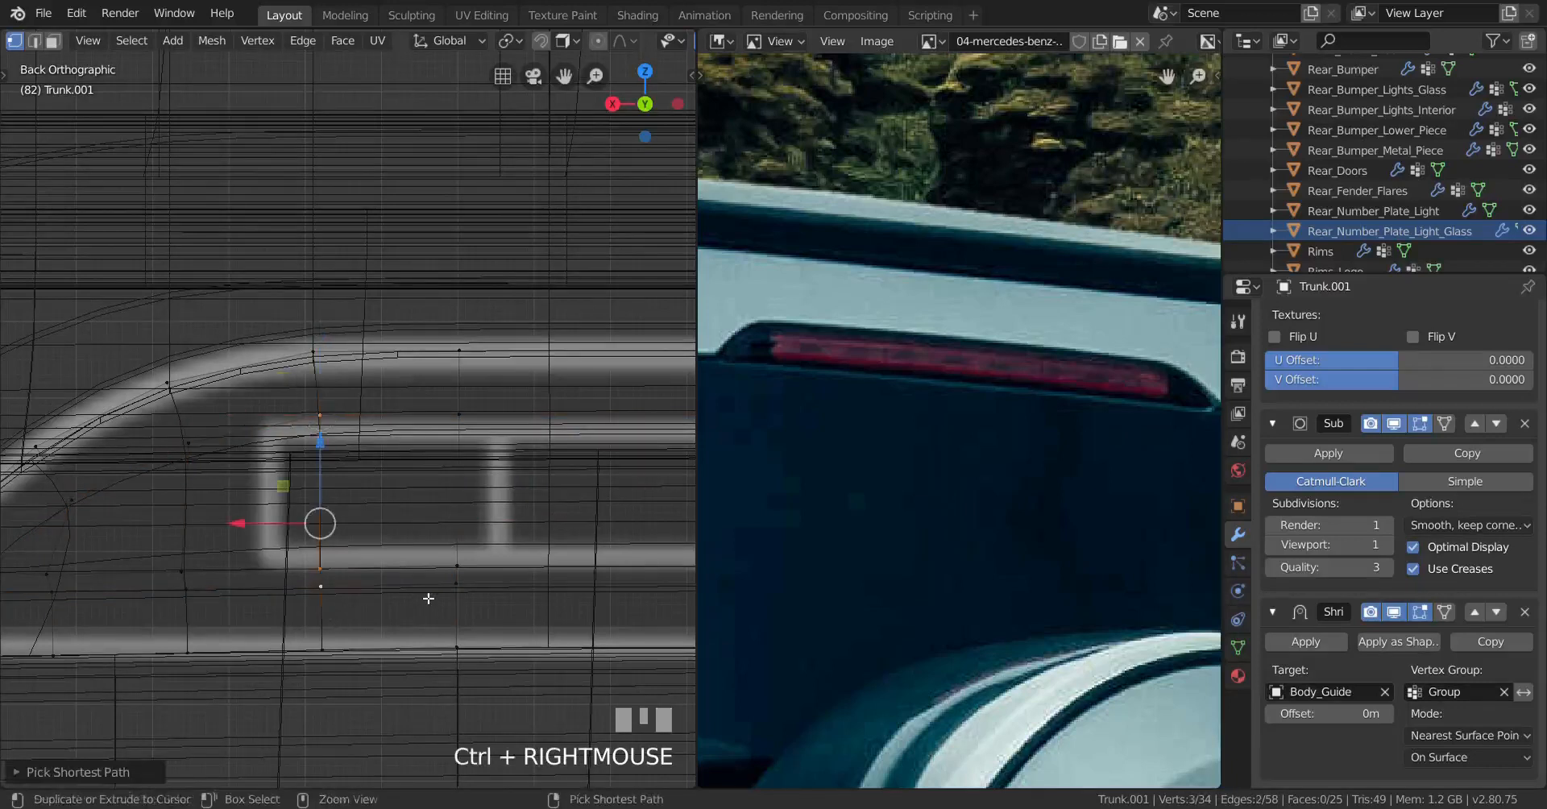
pyautogui.press('g')
pyautogui.press('g')
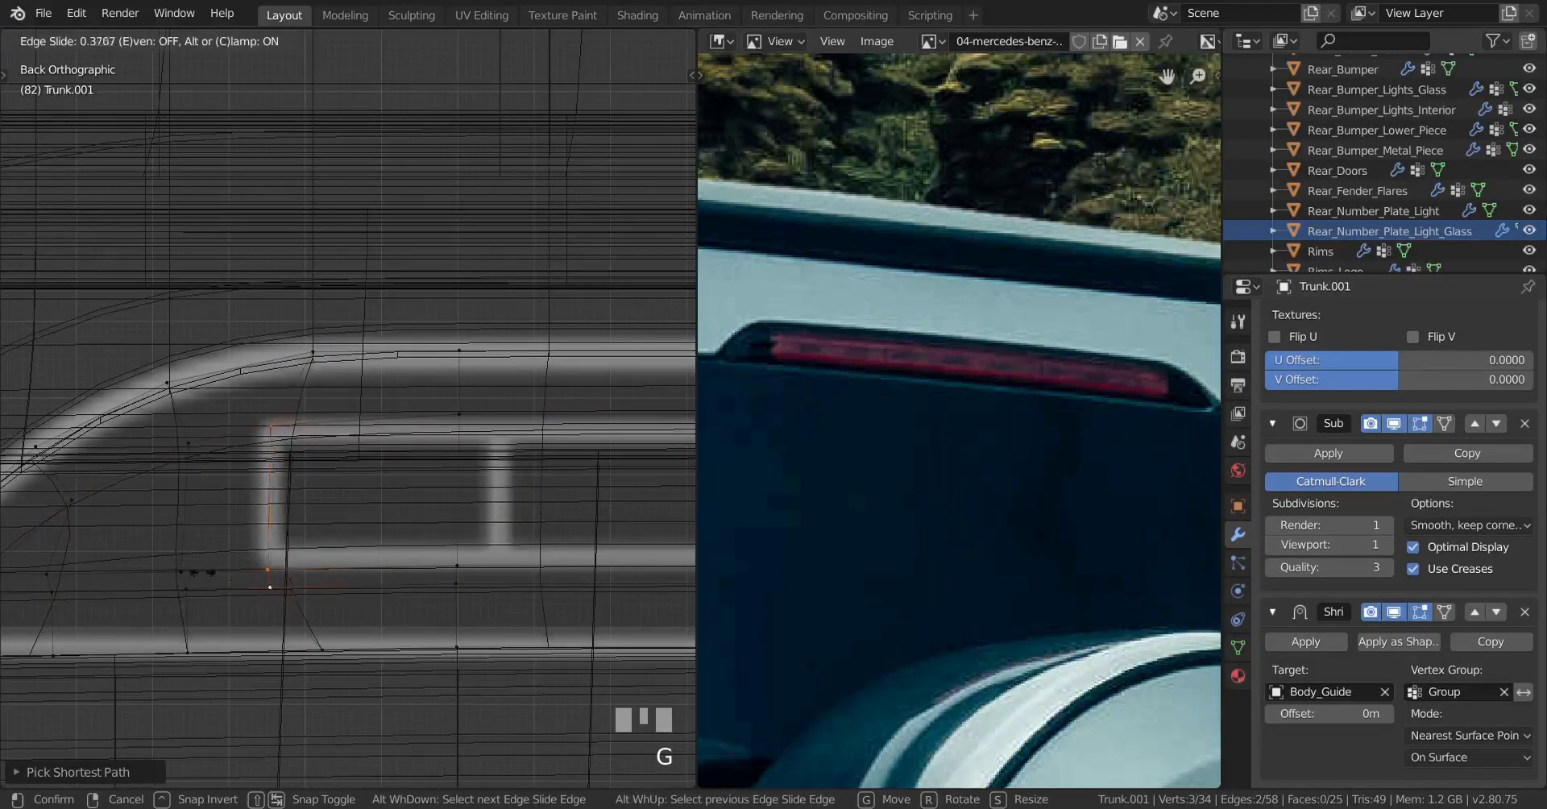
pyautogui.keyDown('shift'); pyautogui.click(425, 612); pyautogui.keyUp('shift')
# Step: Flatten the slid vertical edge along global X and nudge it sideways onto the inner light rectangle's end line
pyautogui.press('s')
pyautogui.press('x')
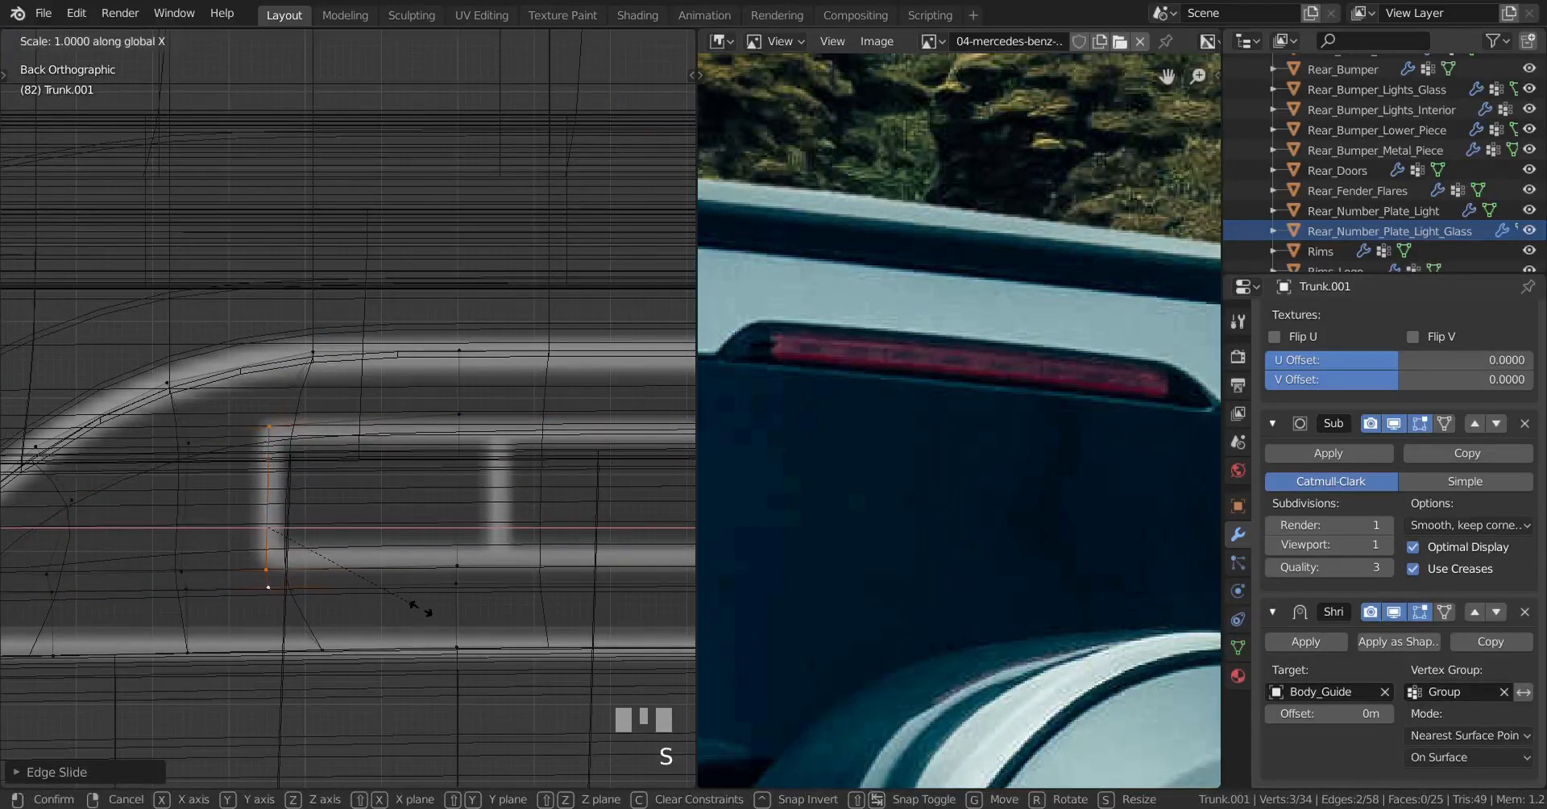
pyautogui.press('Return')
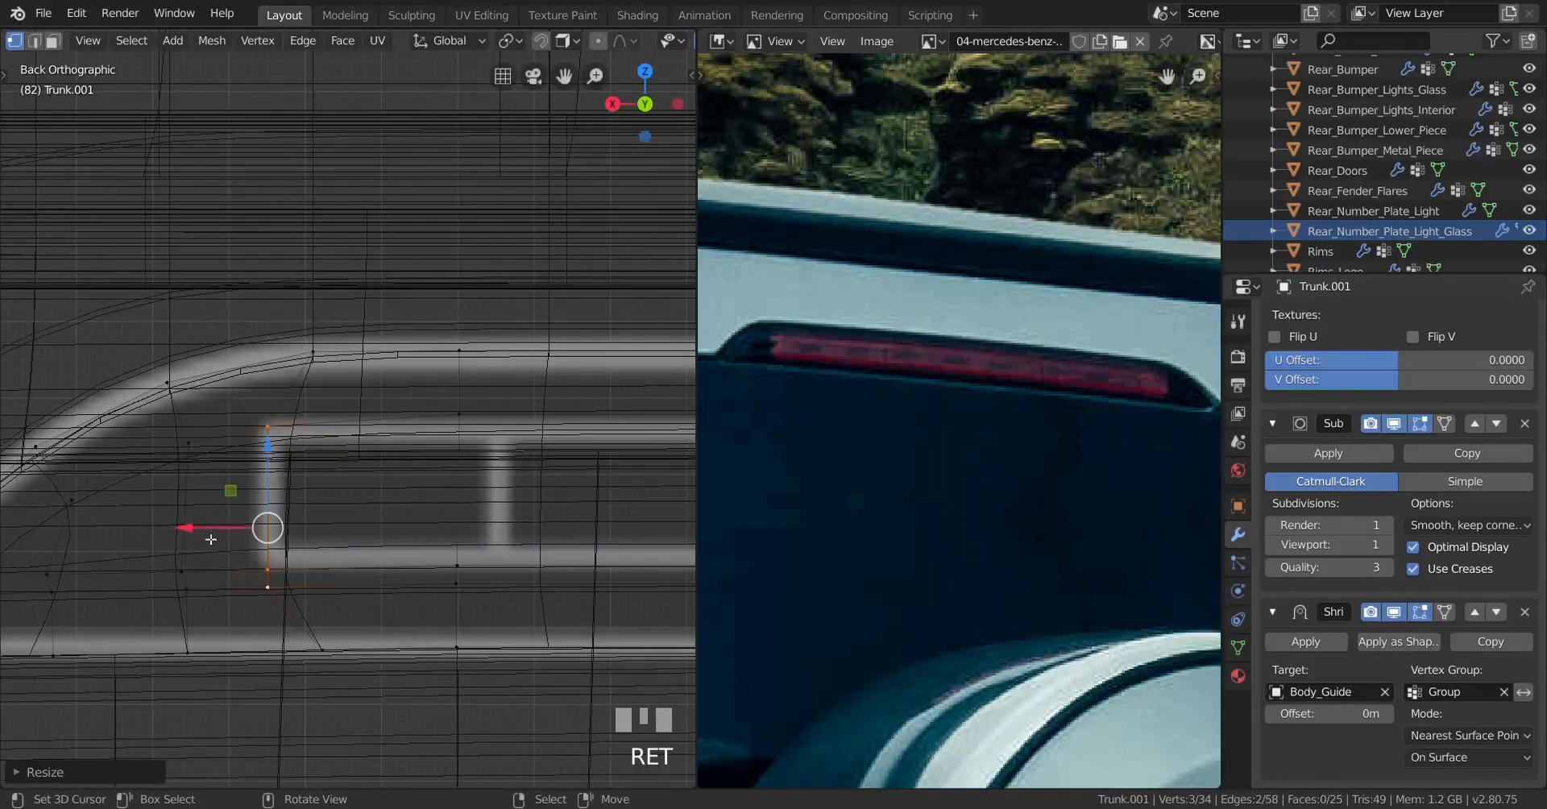
pyautogui.moveTo(204, 537); pyautogui.dragTo(210, 538)
pyautogui.scroll(-6, 329, 542)
pyautogui.moveTo(332, 540)
pyautogui.keyDown('shift'); pyautogui.mouseDown(button='middle')
pyautogui.moveTo(201, 516)
pyautogui.moveTo(90, 519)
pyautogui.mouseUp(button='middle'); pyautogui.keyUp('shift')
pyautogui.press('z')
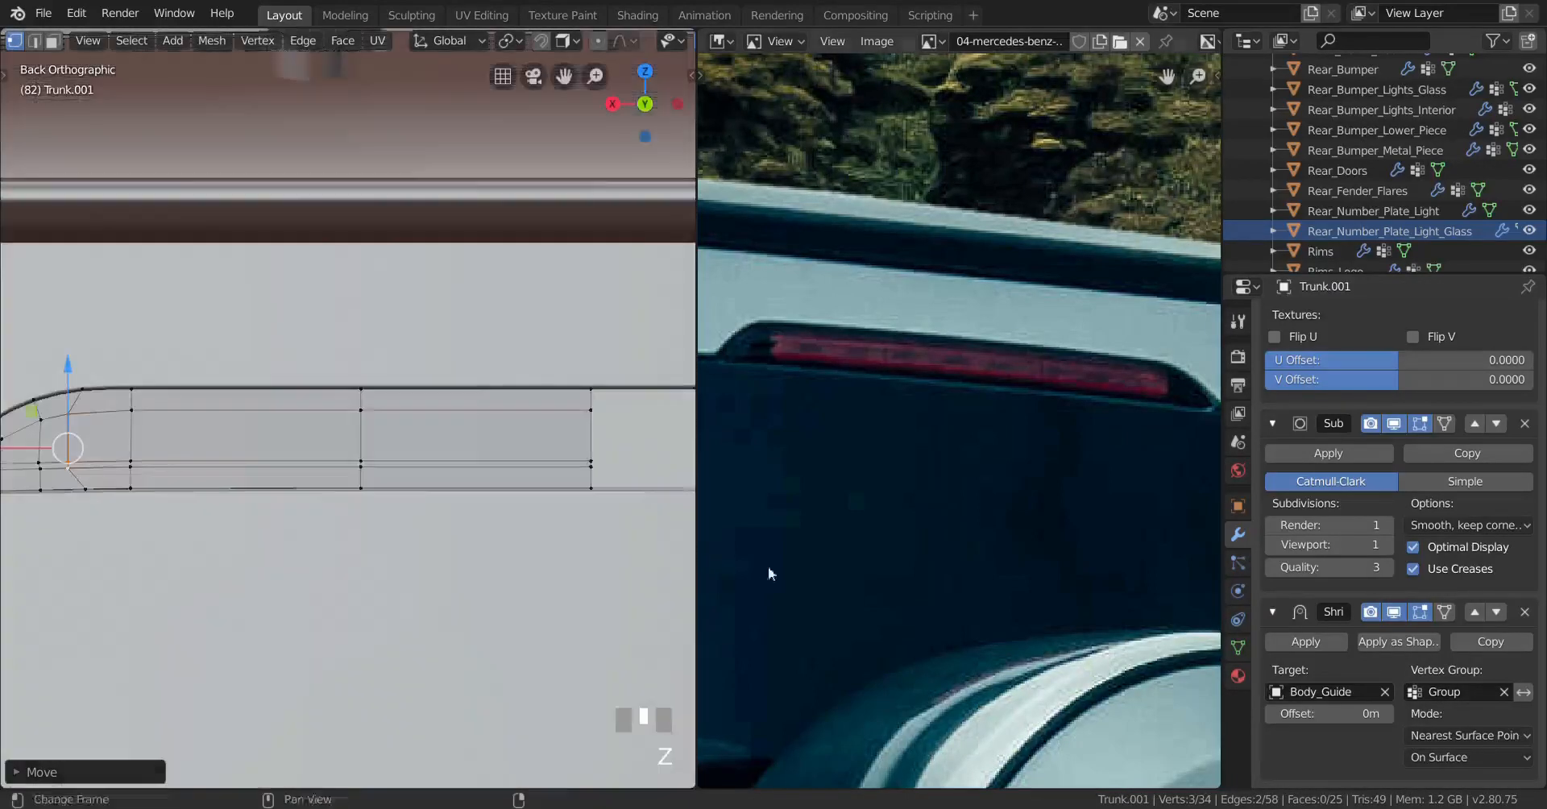
pyautogui.keyDown('shift'); pyautogui.moveTo(217, 541); pyautogui.dragTo(344, 458, button='middle'); pyautogui.keyUp('shift')
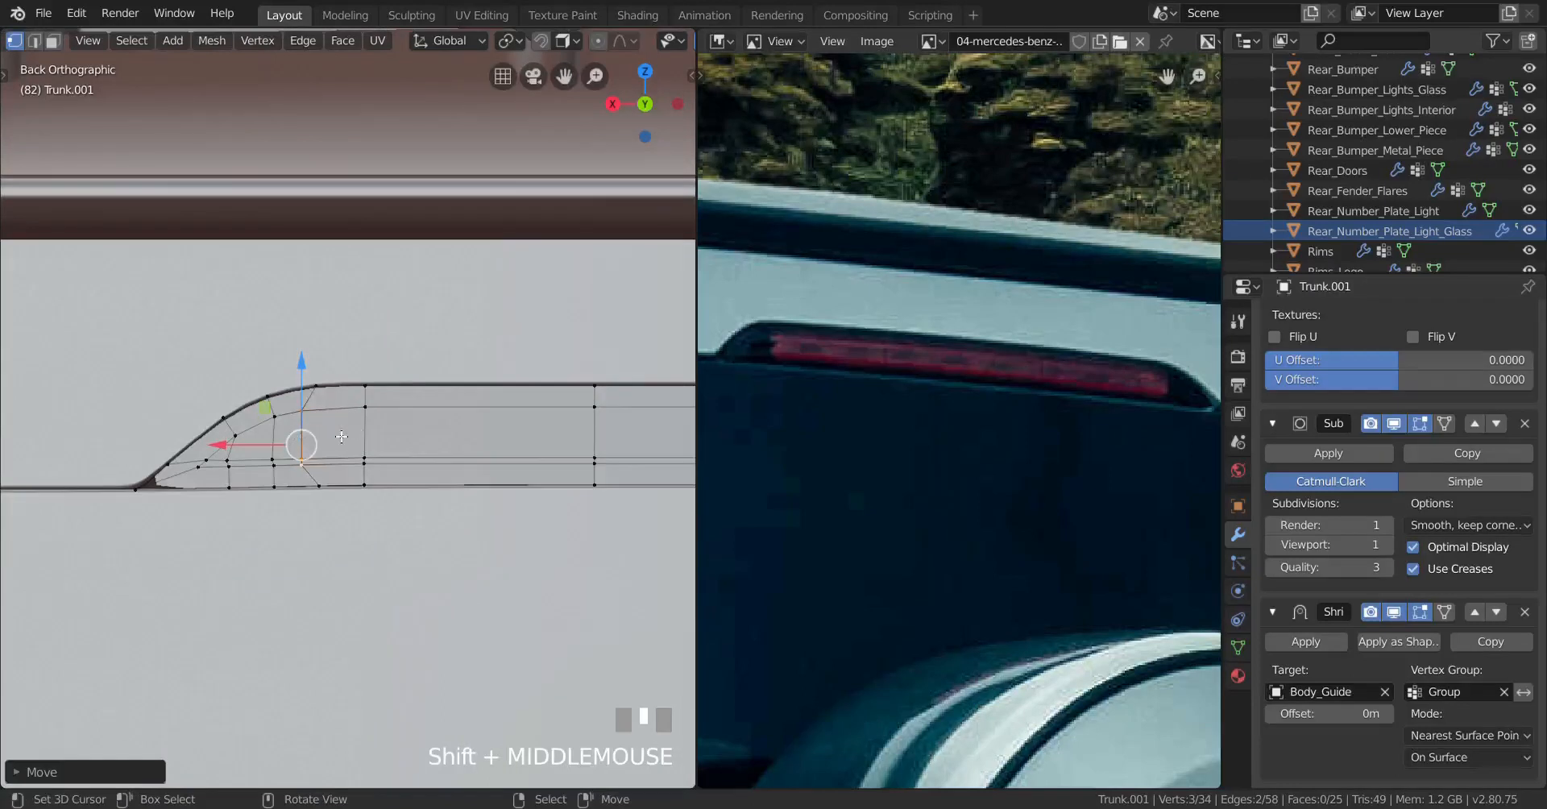
# Step: Edge-slide the column of three inner vertices near the panel's curved end toward its pointed corner
pyautogui.scroll(4, 341, 437)
pyautogui.keyDown('ctrl'); pyautogui.rightClick(518, 535); pyautogui.keyUp('ctrl')
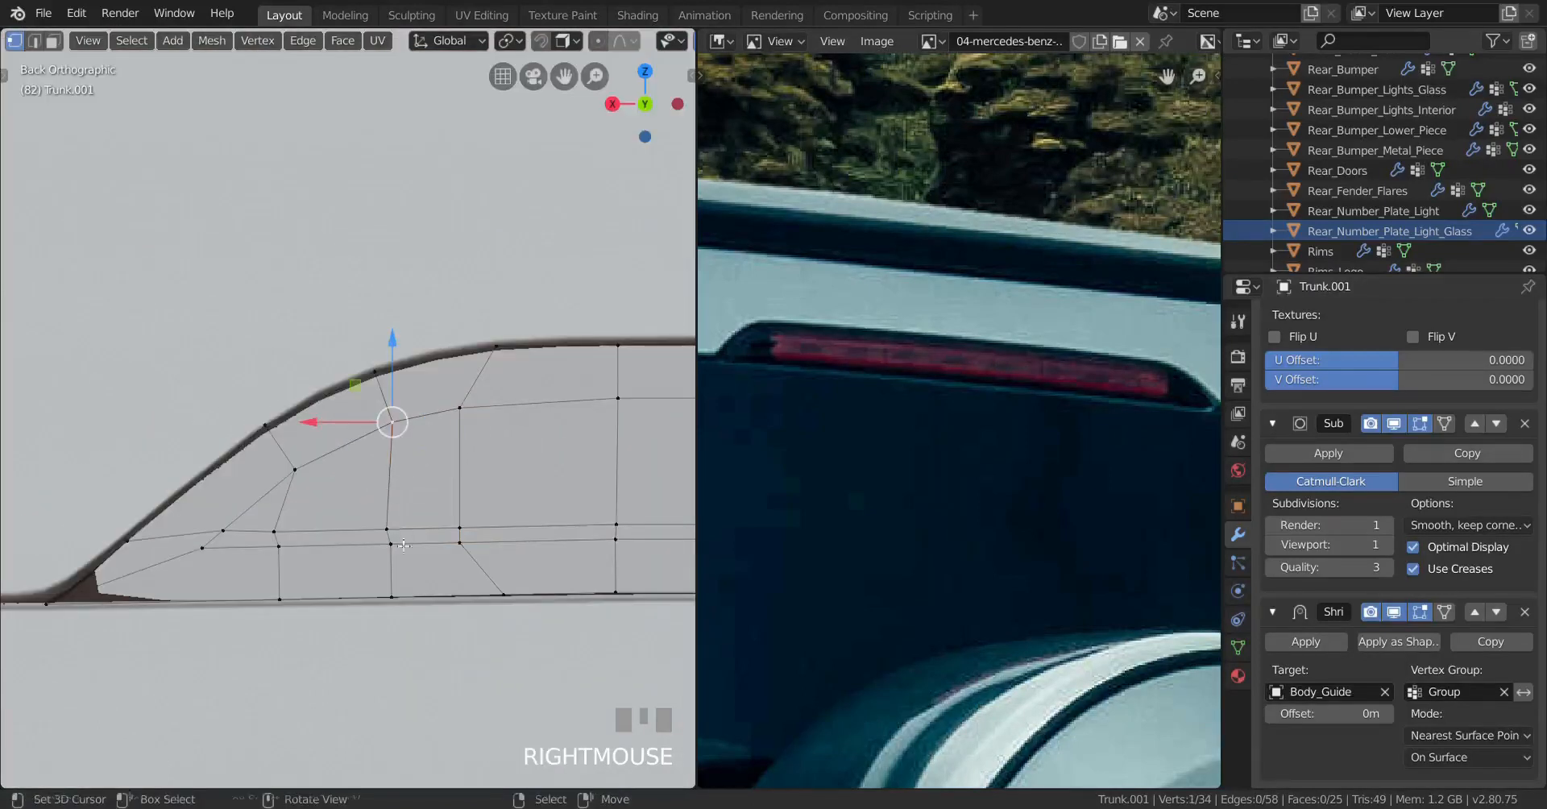
pyautogui.press('g')
pyautogui.press('g')
pyautogui.keyDown('shift'); pyautogui.click(529, 518); pyautogui.keyUp('shift')
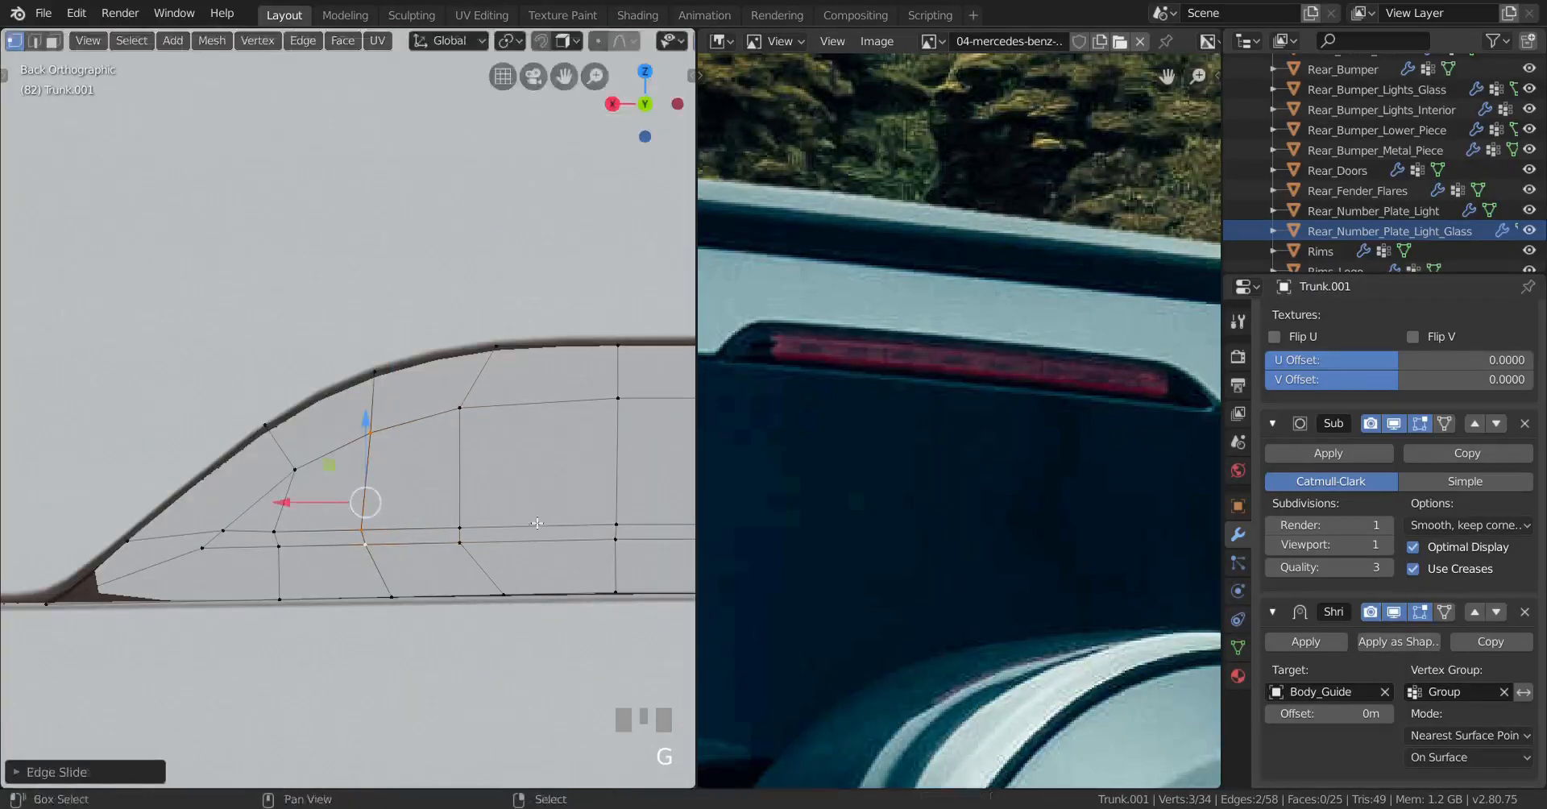
# Step: Slide the two lower vertices of the neighbouring inner column away from the pointed corner, lining them up under the vertex above
pyautogui.rightClick(268, 535)
pyautogui.press('g')
pyautogui.press('g')
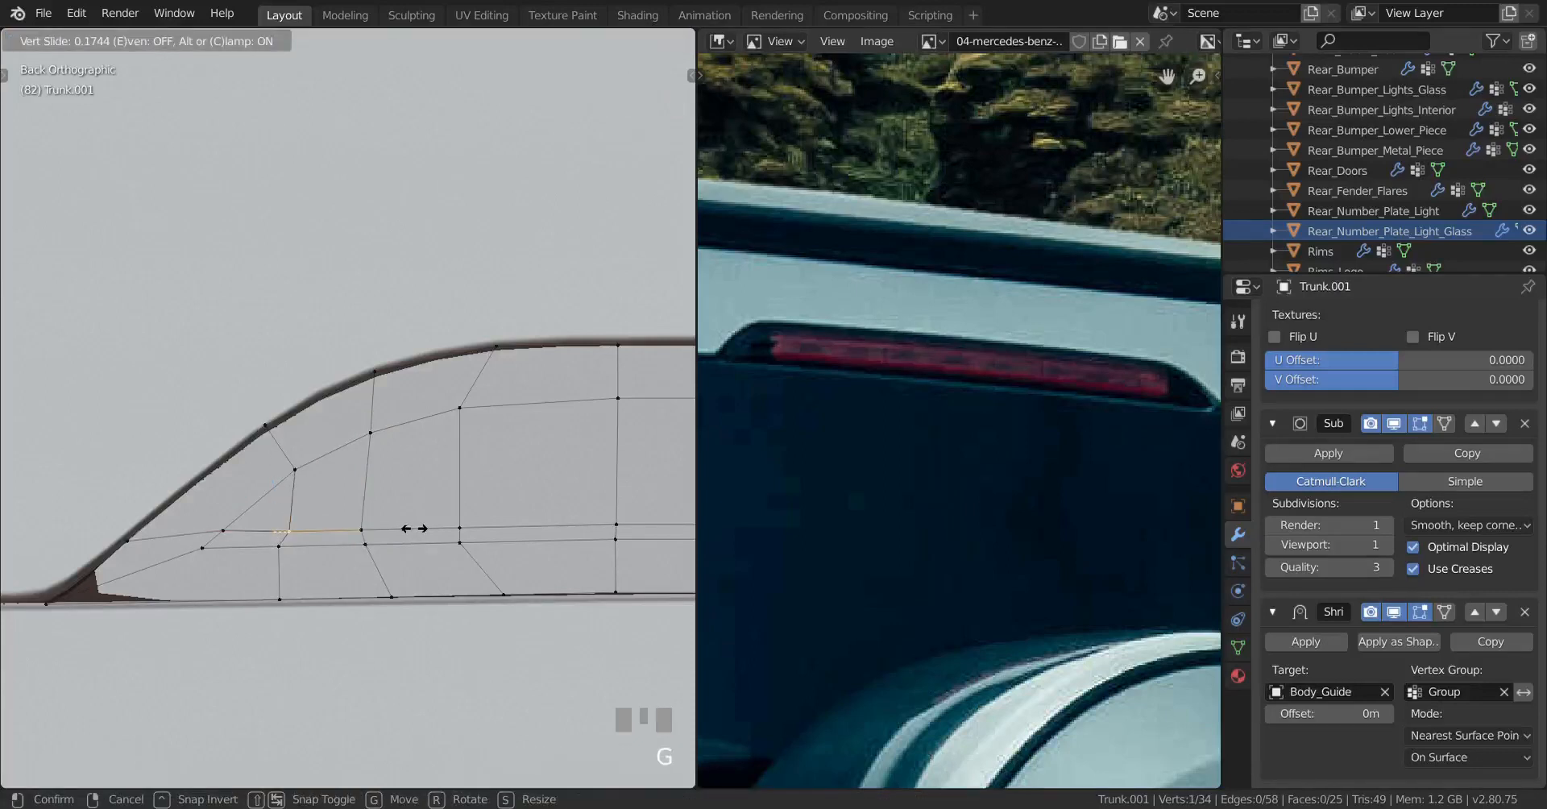
pyautogui.click(414, 529)
pyautogui.rightClick(279, 546)
pyautogui.press('g')
pyautogui.press('g')
pyautogui.click(365, 556)
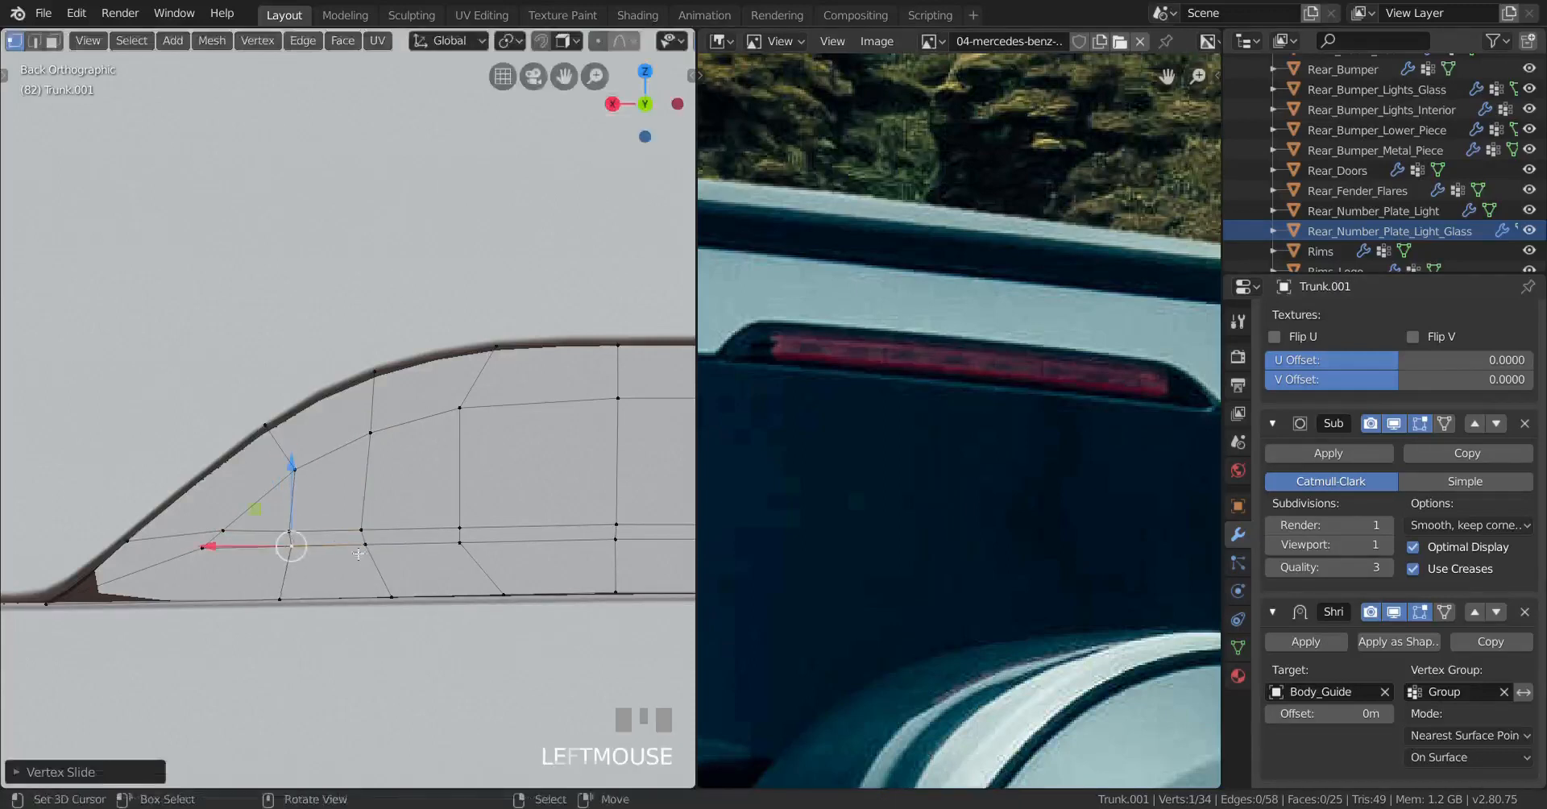
pyautogui.rightClick(290, 531)
pyautogui.press('g')
pyautogui.press('g')
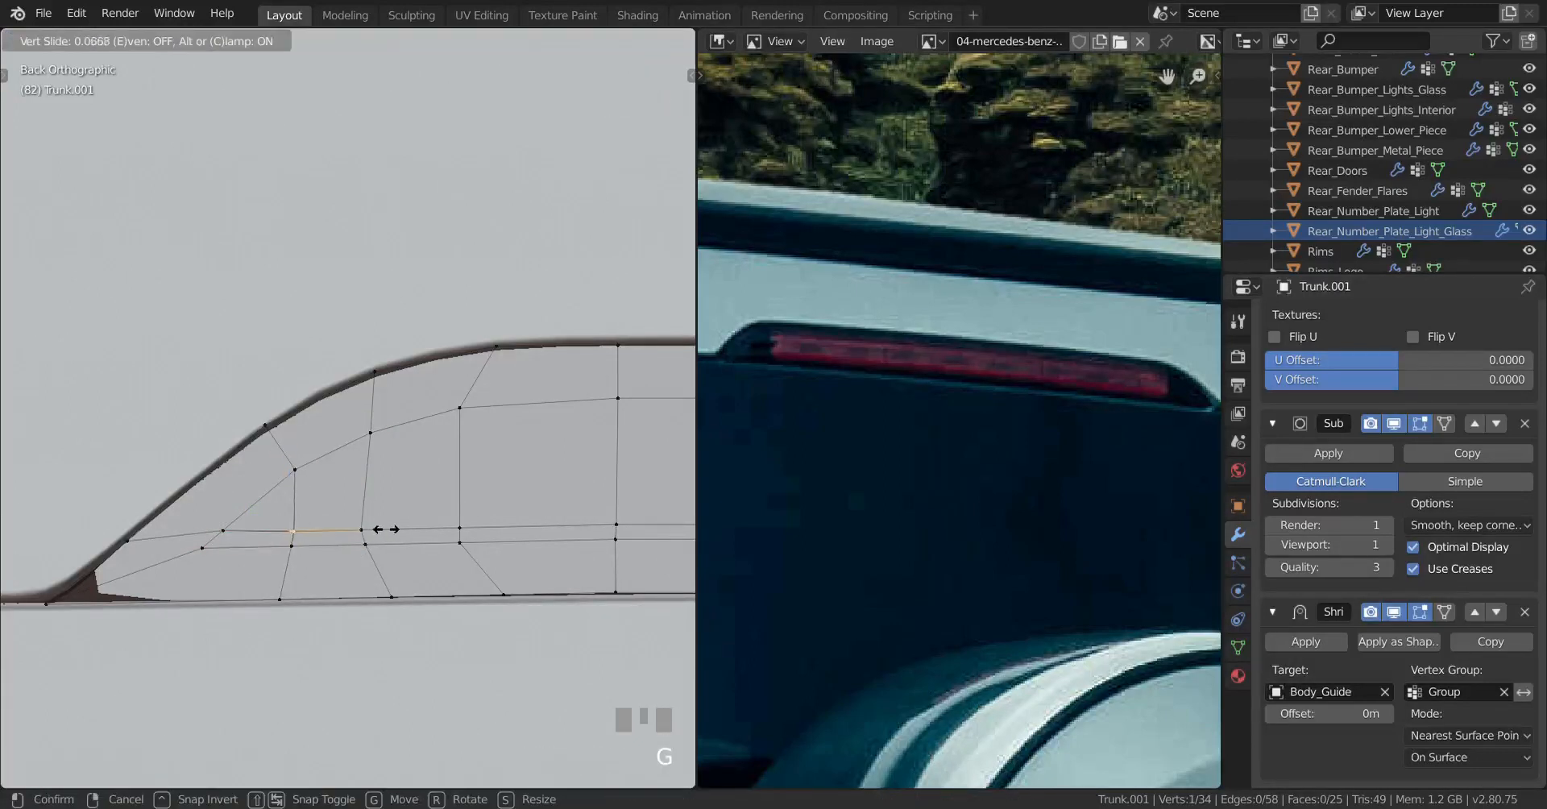
pyautogui.click(385, 530)
pyautogui.press('a')
pyautogui.hotkey('alt', 'a')
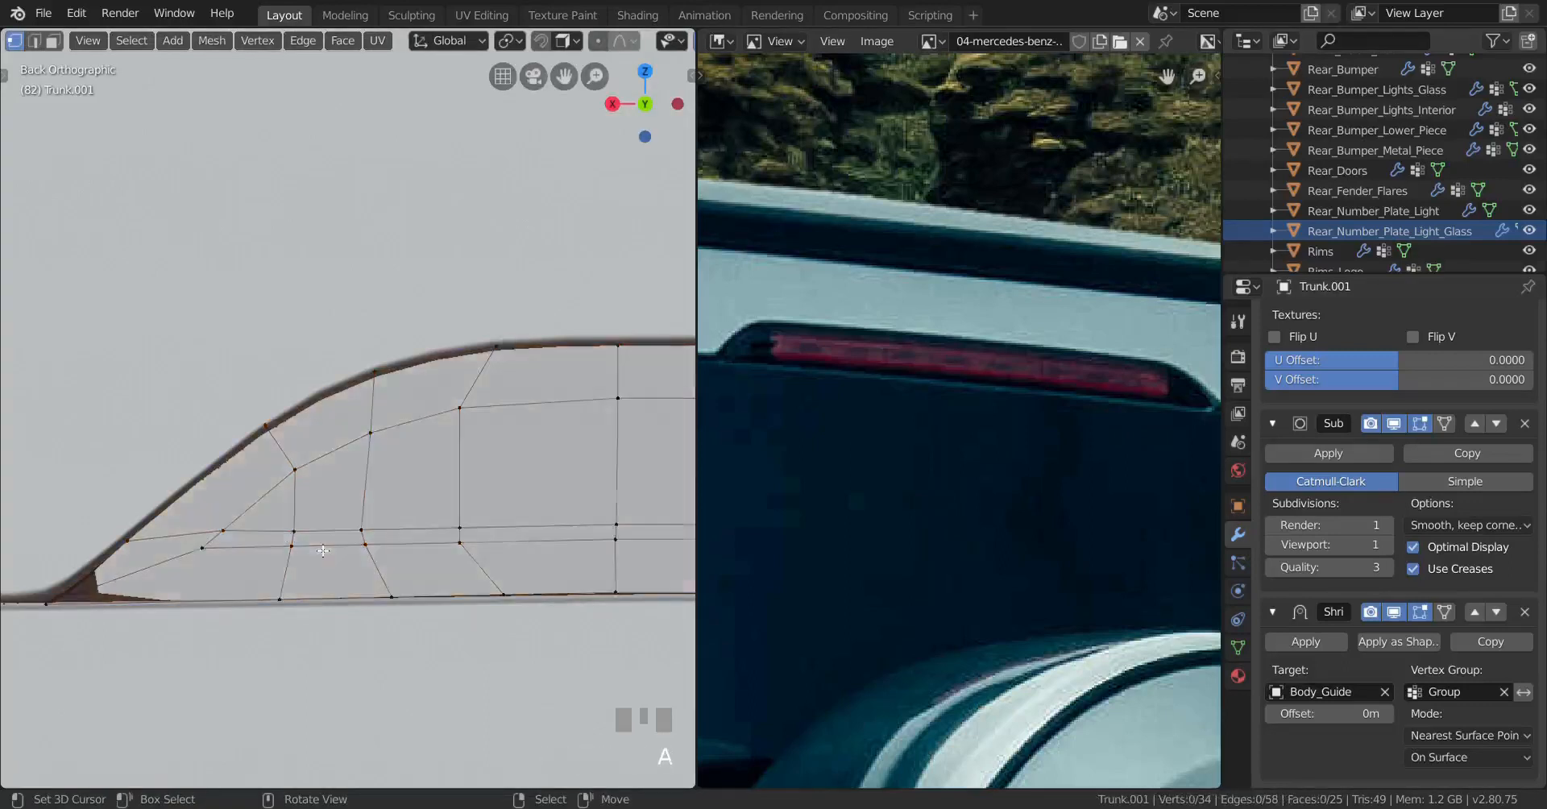
# Step: Slide the first vertex on the panel's lower edge toward the pointed corner to close the gap there
pyautogui.scroll(-2, 322, 547)
pyautogui.scroll(4, 474, 570)
pyautogui.rightClick(453, 569)
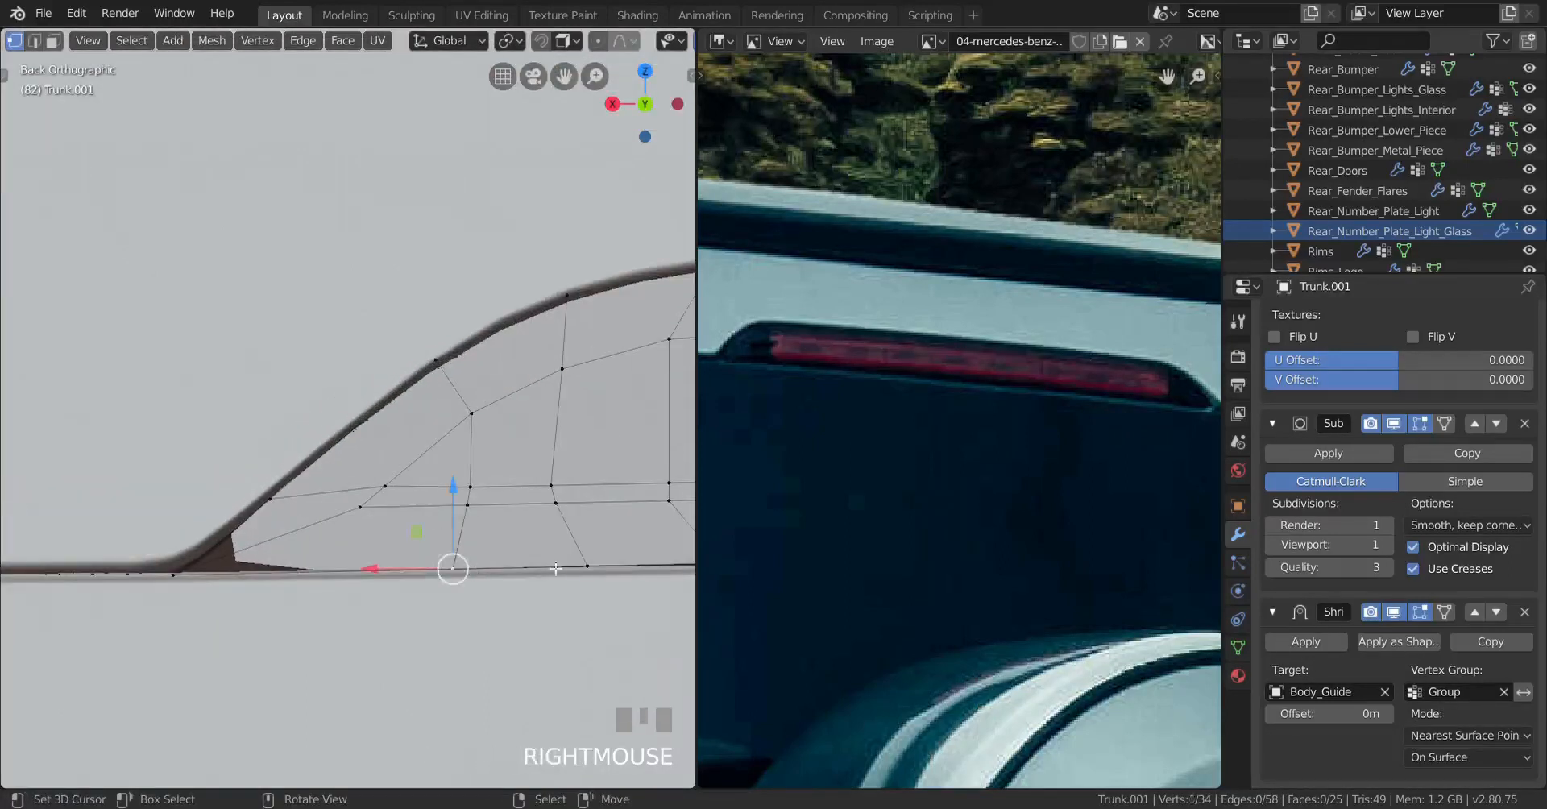
pyautogui.press('g')
pyautogui.press('g')
pyautogui.click(392, 603)
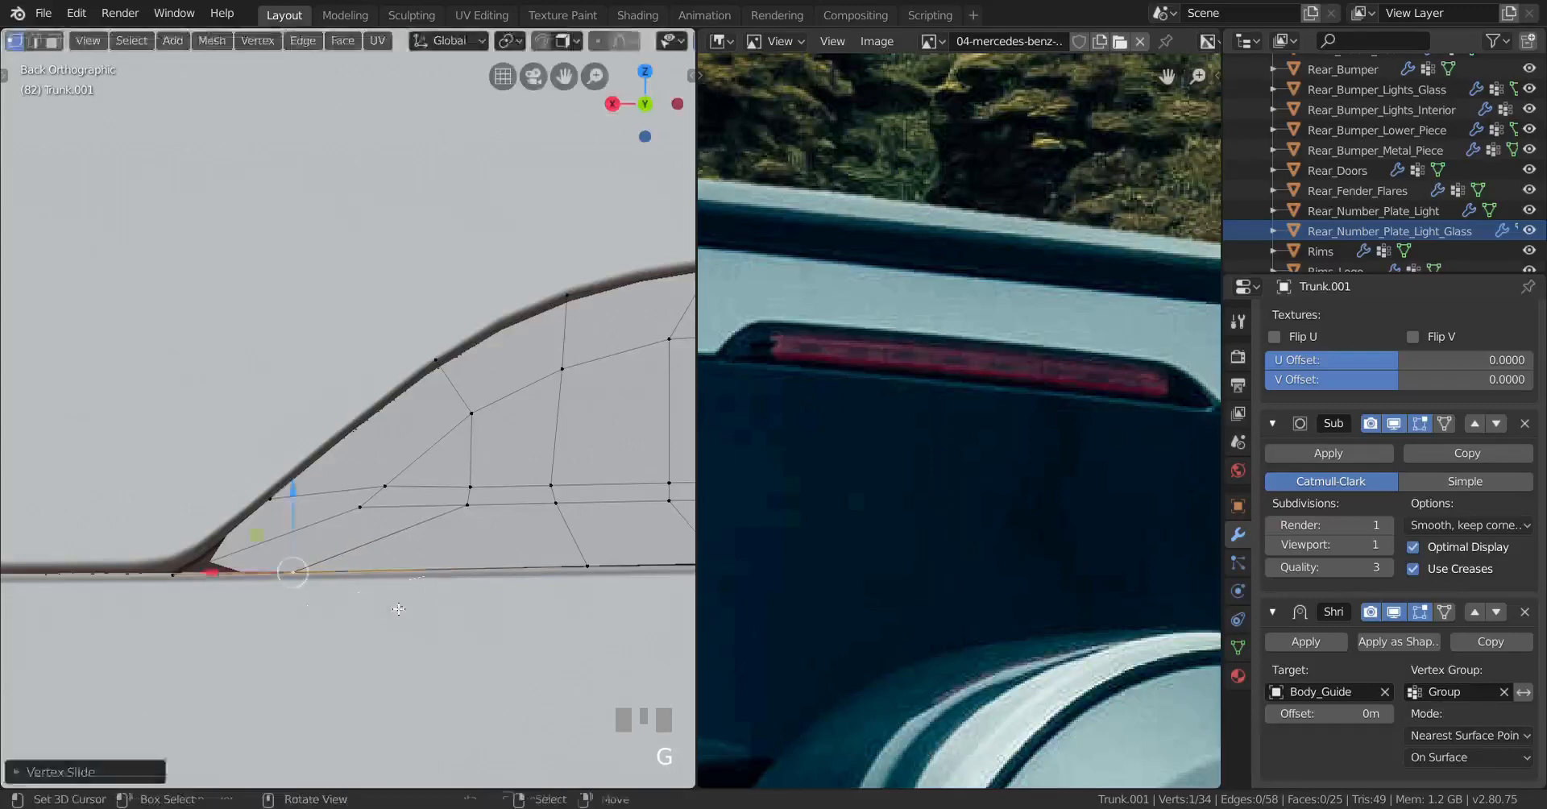
pyautogui.press('Tab')
pyautogui.scroll(-2, 283, 555)
pyautogui.scroll(1, 311, 508)
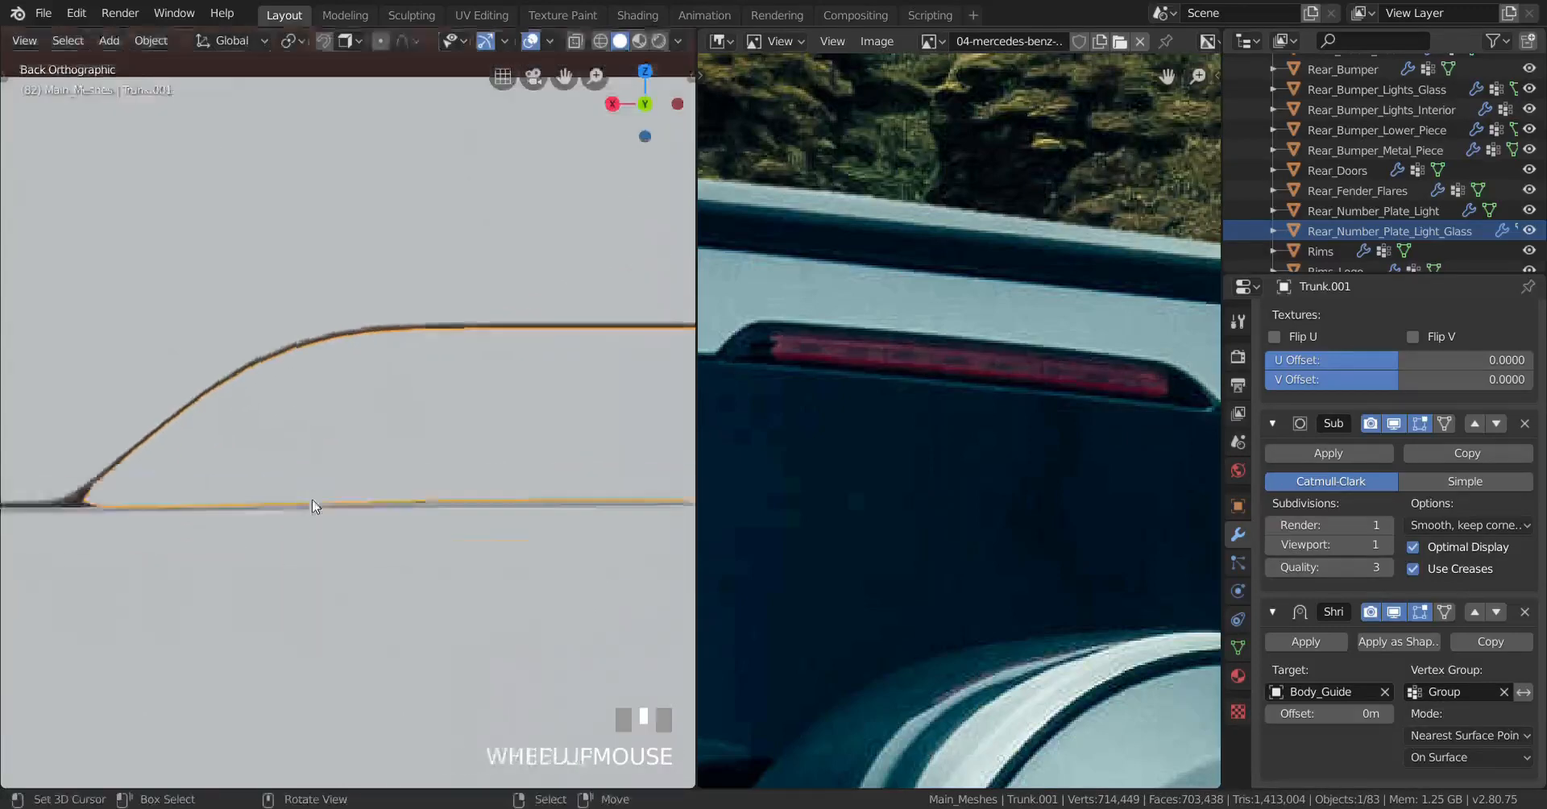
pyautogui.press('Tab')
pyautogui.scroll(-1, 339, 516)
pyautogui.scroll(1, 411, 525)
# Step: Add a centred vertical loop cut in each of the two long straight segments, and select the inner corner vertex at the curved end
pyautogui.keyDown('shift'); pyautogui.moveTo(411, 525); pyautogui.dragTo(364, 457, button='middle'); pyautogui.keyUp('shift')
pyautogui.scroll(-1, 364, 456)
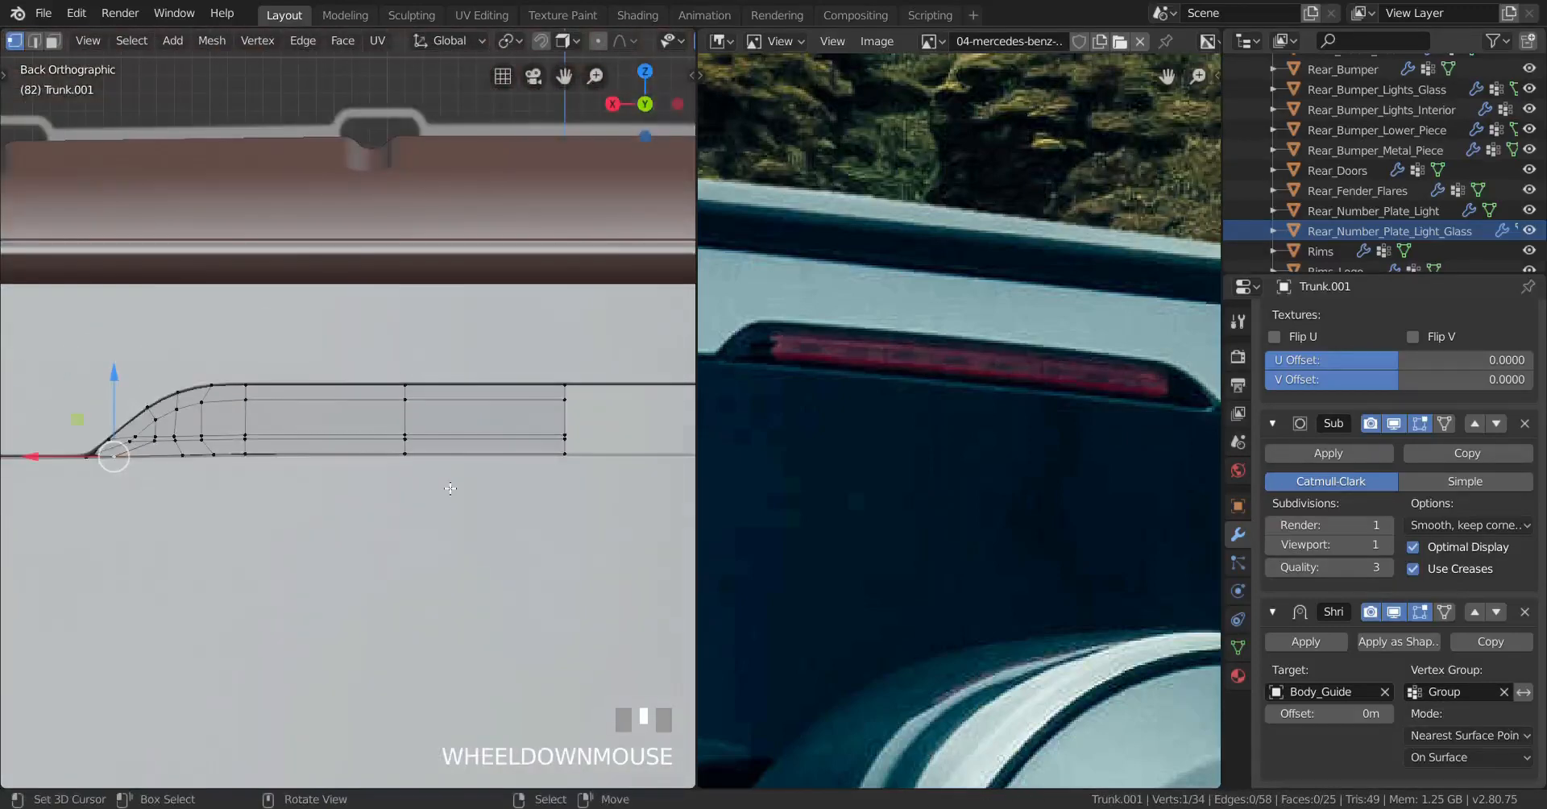
pyautogui.scroll(1, 364, 456)
pyautogui.hotkey('ctrl', 'r')
pyautogui.click(365, 456)
pyautogui.rightClick(364, 456)
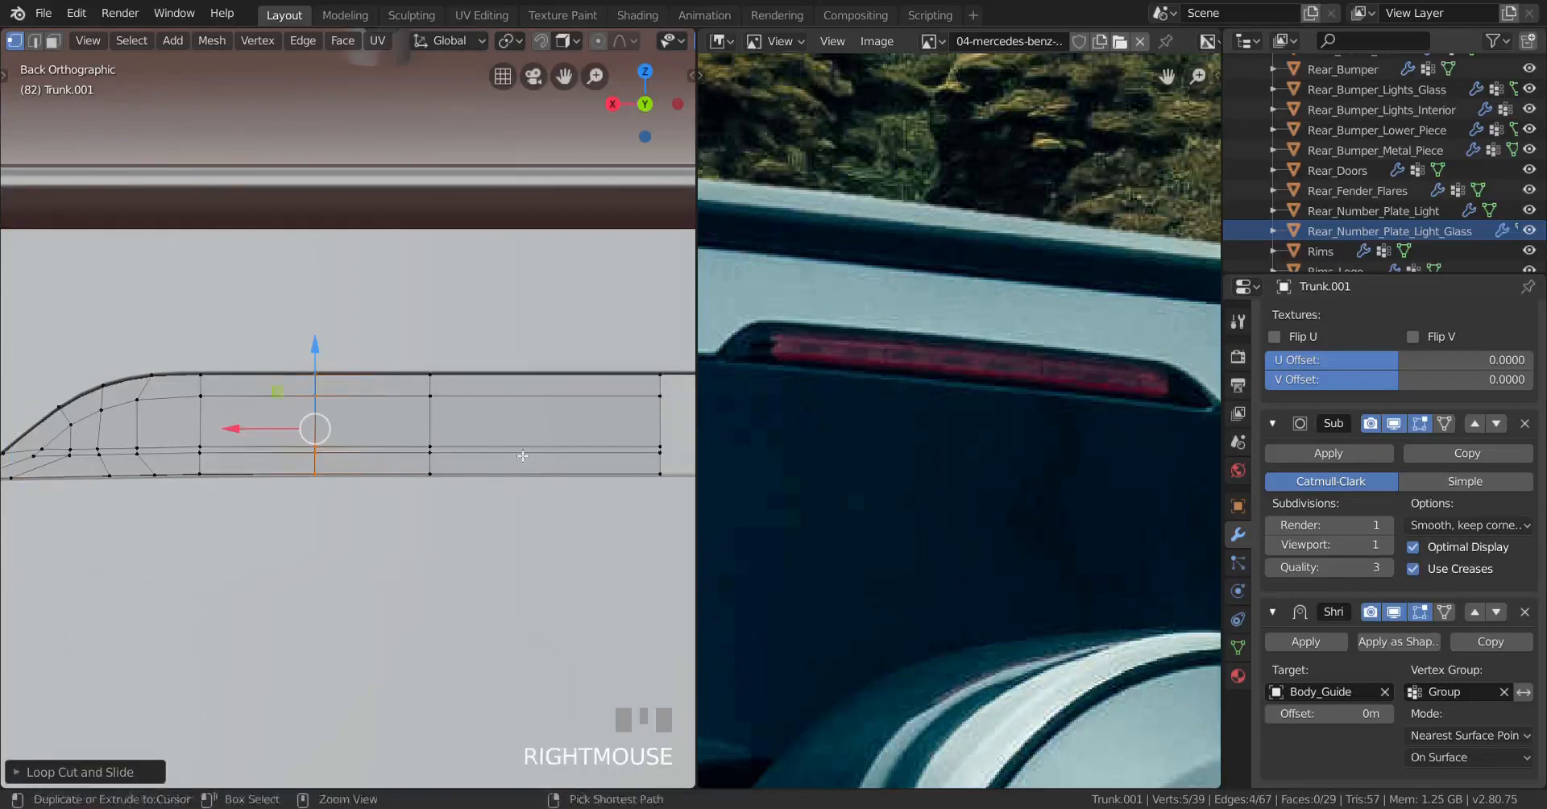
pyautogui.hotkey('ctrl', 'r')
pyautogui.click(548, 452)
pyautogui.rightClick(548, 451)
pyautogui.scroll(1, 382, 476)
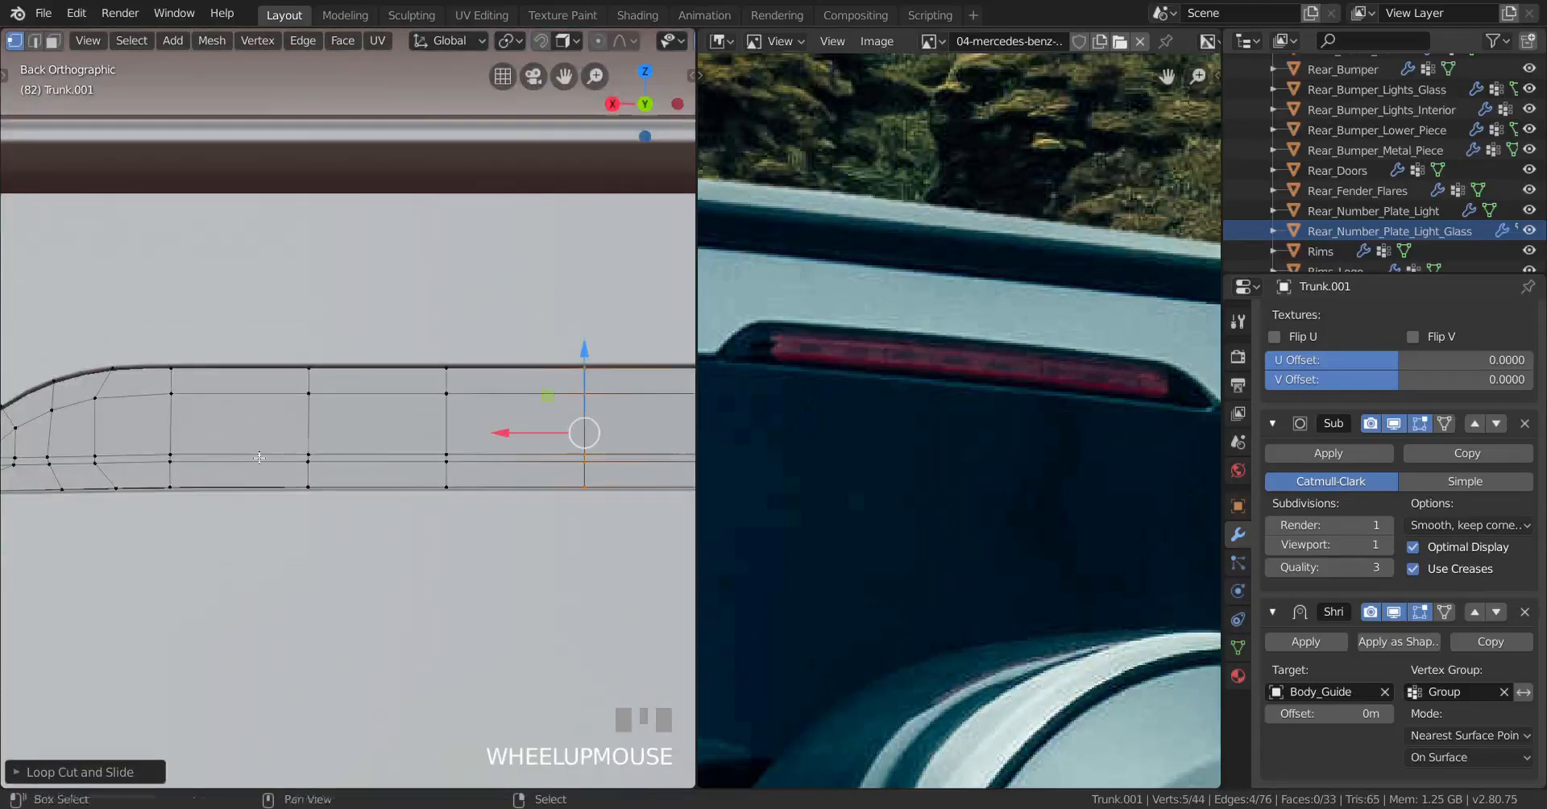
pyautogui.keyDown('shift'); pyautogui.moveTo(139, 422); pyautogui.dragTo(91, 436, button='middle'); pyautogui.keyUp('shift')
pyautogui.rightClick(287, 445)
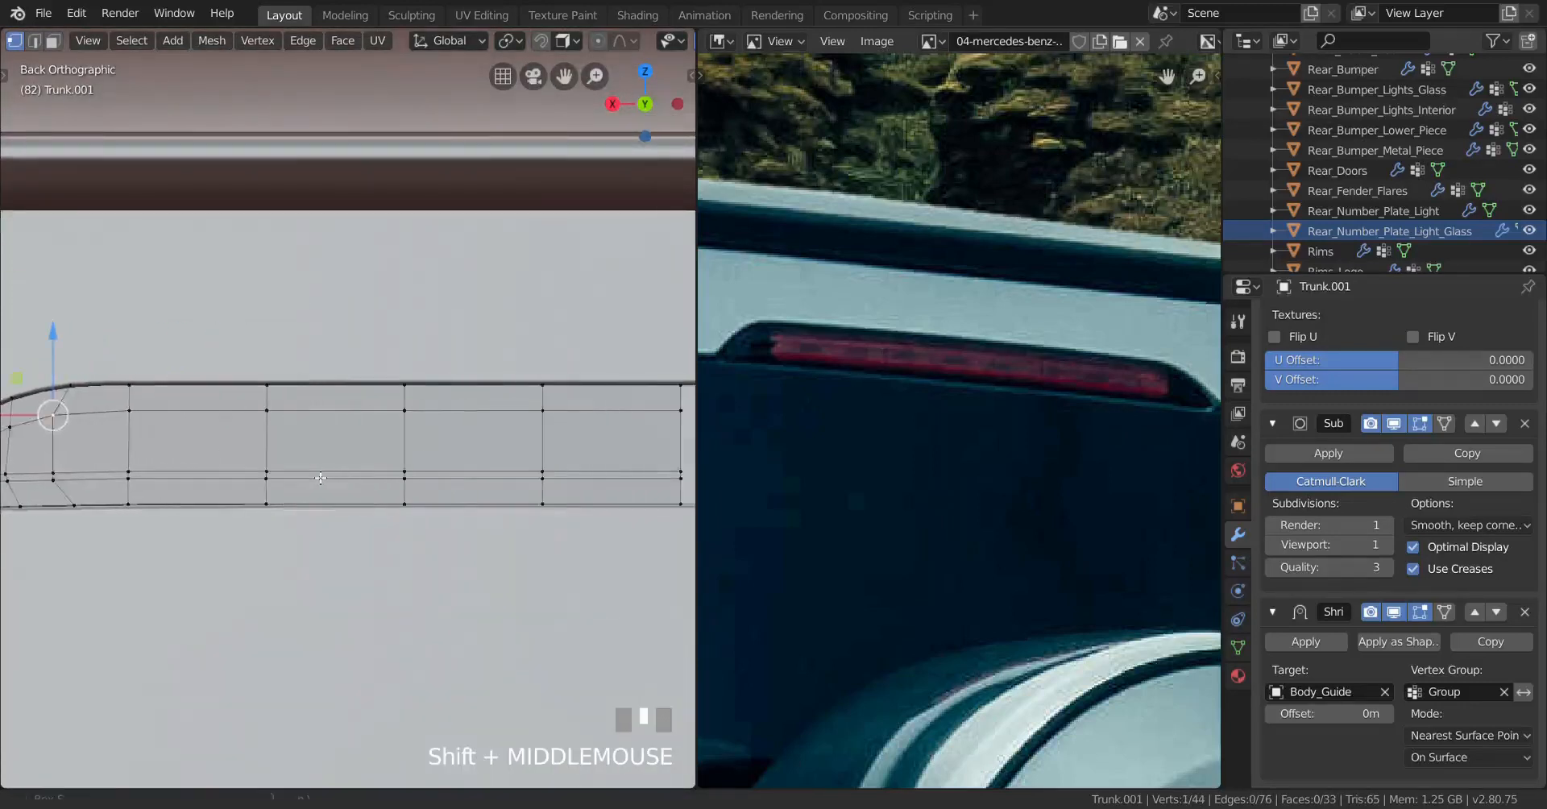
pyautogui.scroll(-2, 90, 436)
pyautogui.keyDown('ctrl'); pyautogui.keyDown('shift'); pyautogui.rightClick(585, 451); pyautogui.keyUp('shift'); pyautogui.keyUp('ctrl')
pyautogui.hotkey('shift', 'd')
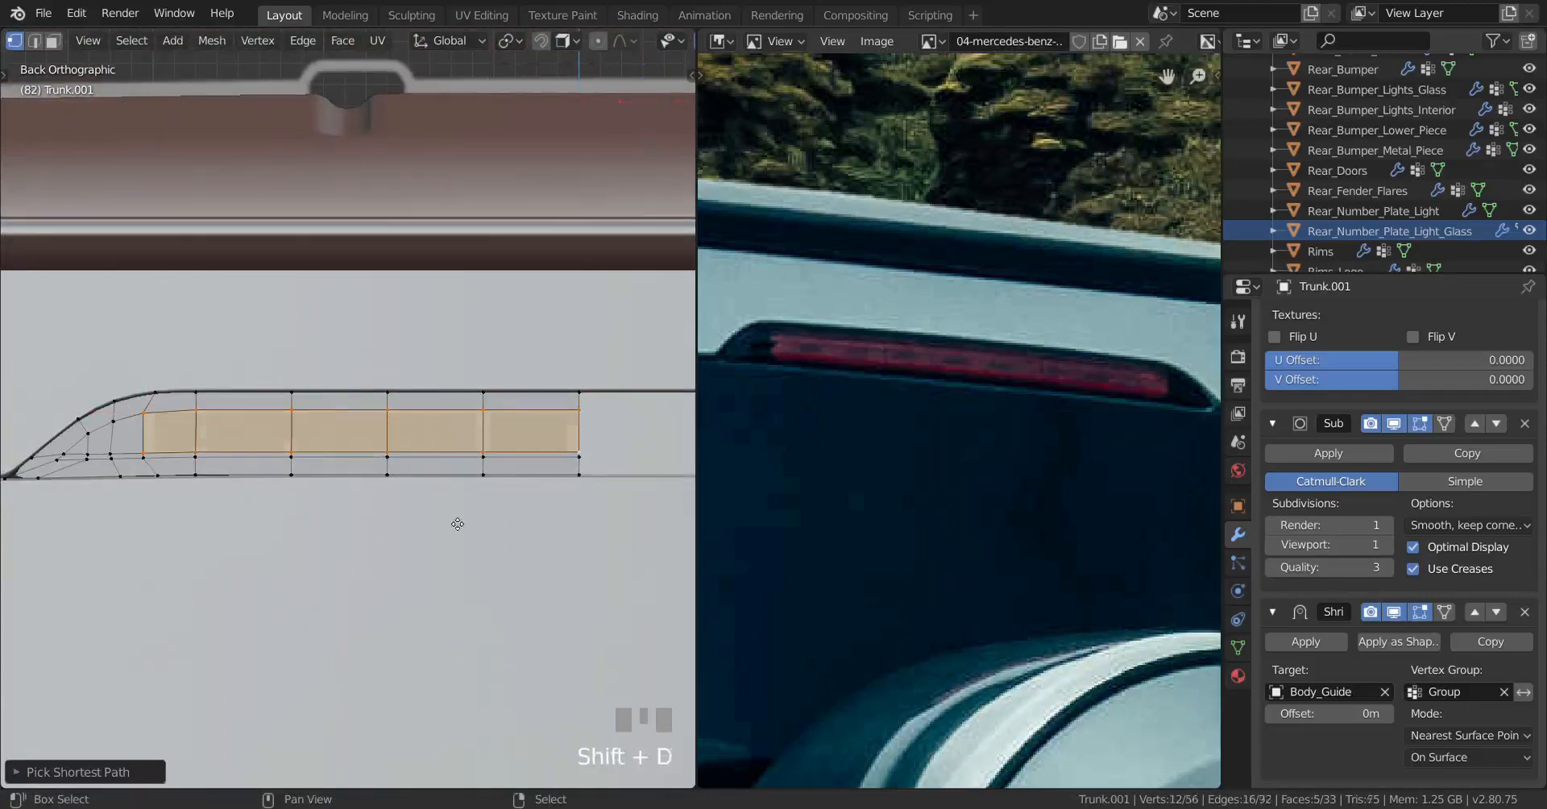
pyautogui.rightClick(473, 539)
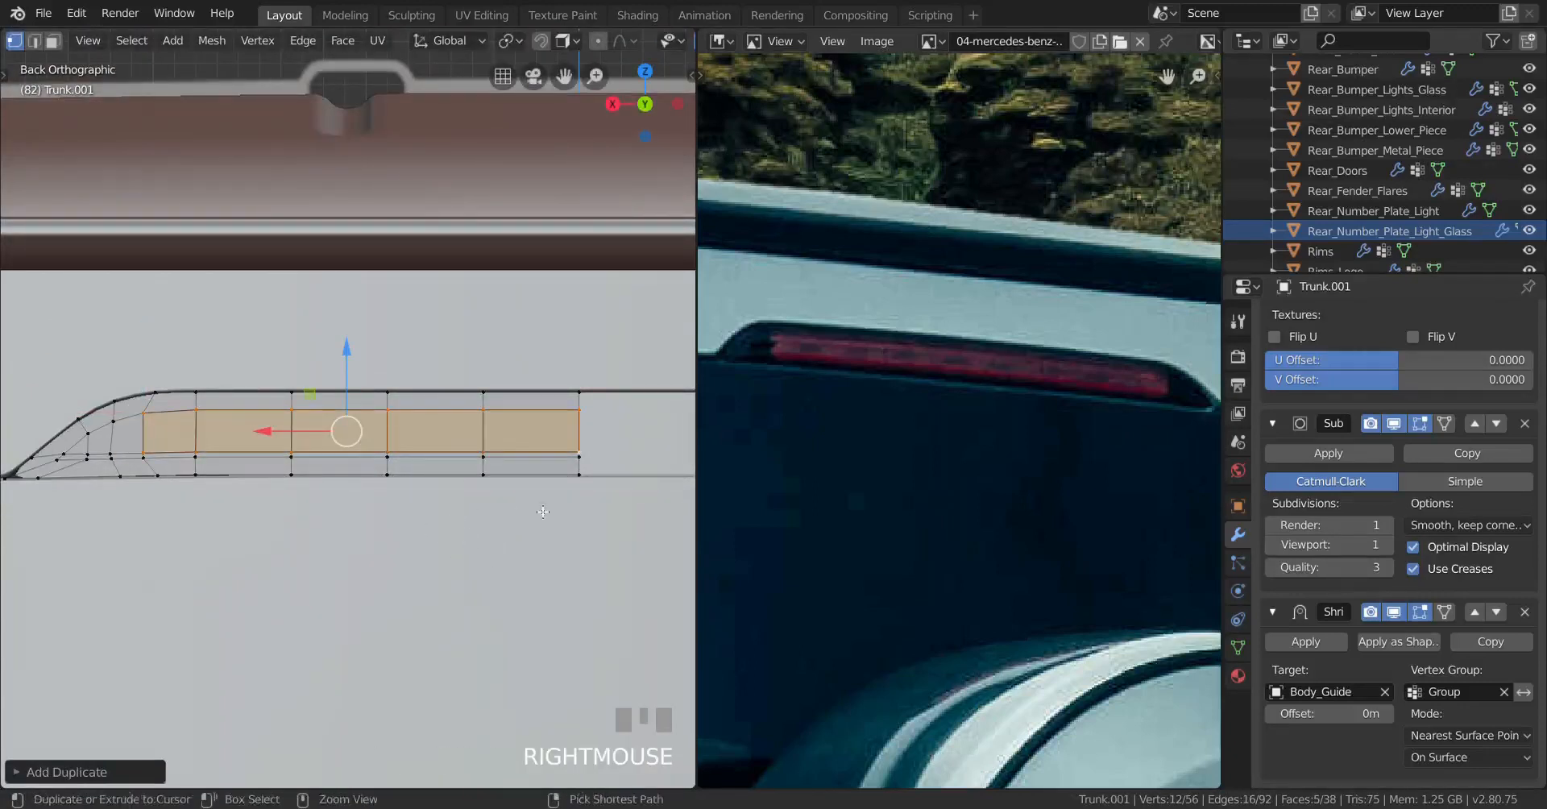
pyautogui.hotkey('ctrl', 'z')
pyautogui.hotkey('ctrl', 'z')
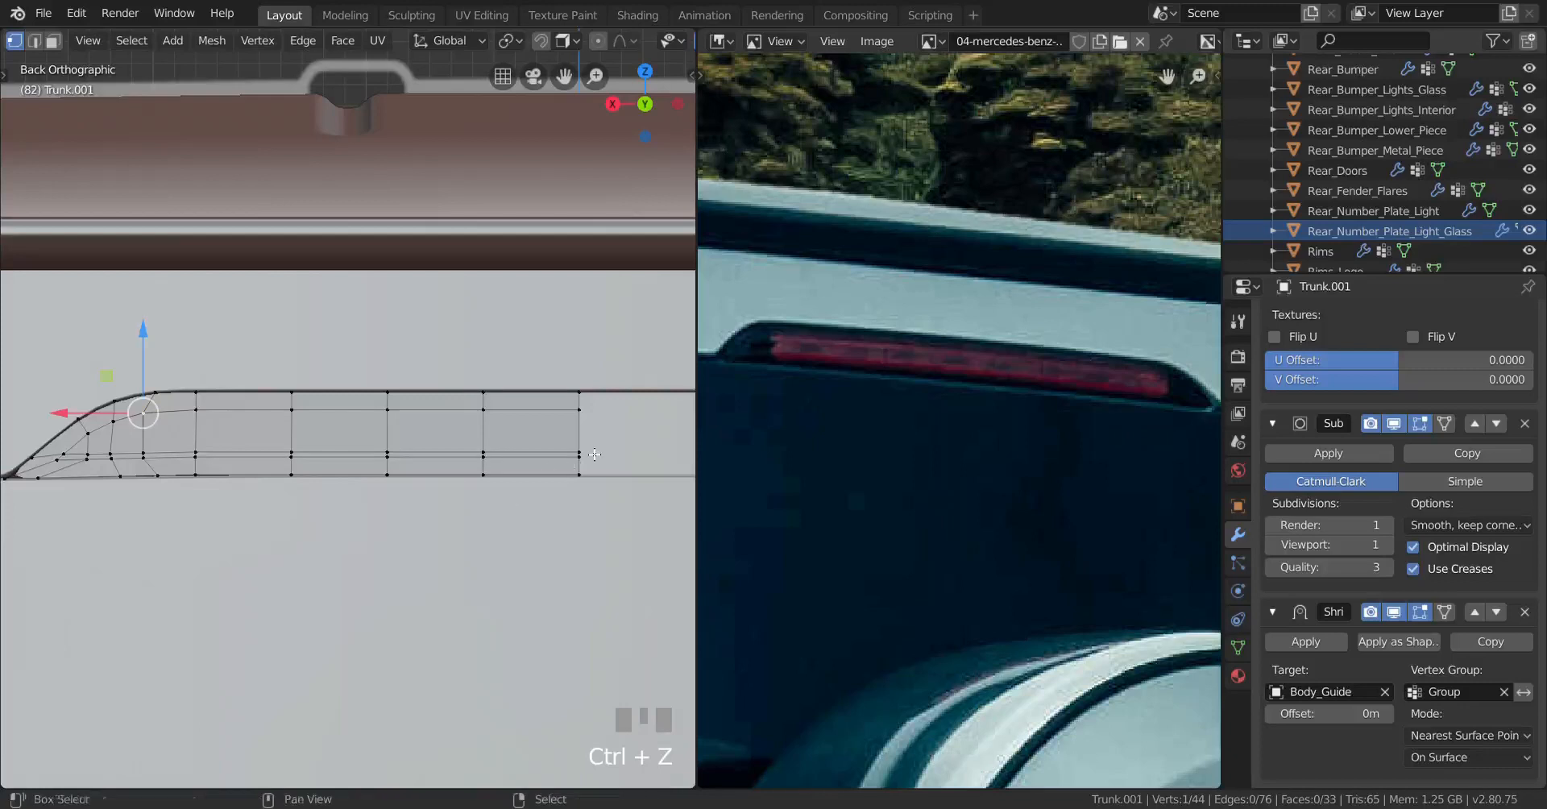
# Step: Delete the middle row of five faces, from the selected corner vertex to the panel's centre, to open the brake light slot
pyautogui.keyDown('ctrl'); pyautogui.keyDown('shift'); pyautogui.rightClick(556, 439); pyautogui.keyUp('shift'); pyautogui.keyUp('ctrl')
pyautogui.press('x')
pyautogui.click(581, 406)
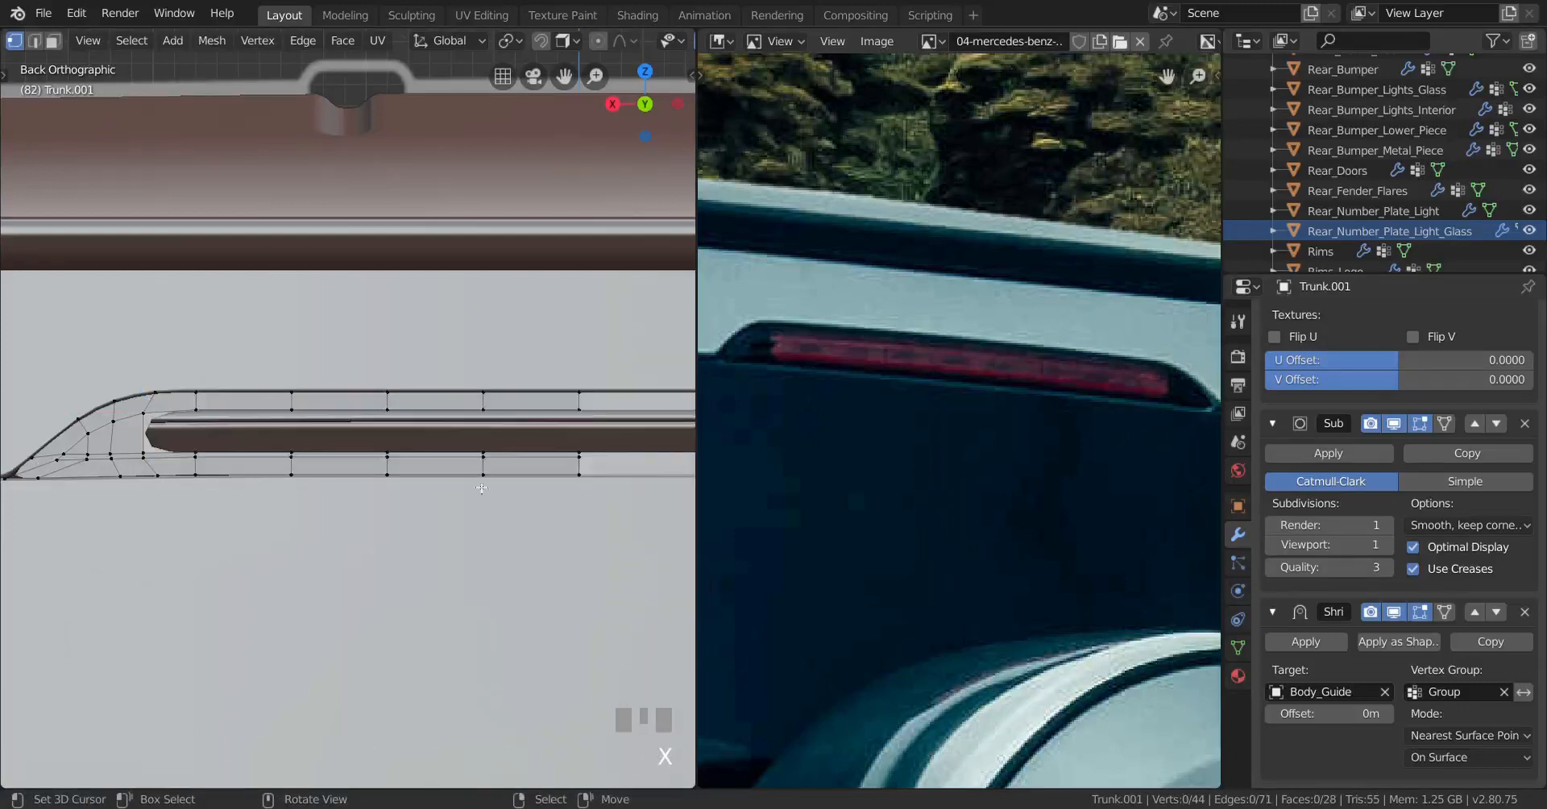
pyautogui.press('Tab')
pyautogui.scroll(-3, 322, 548)
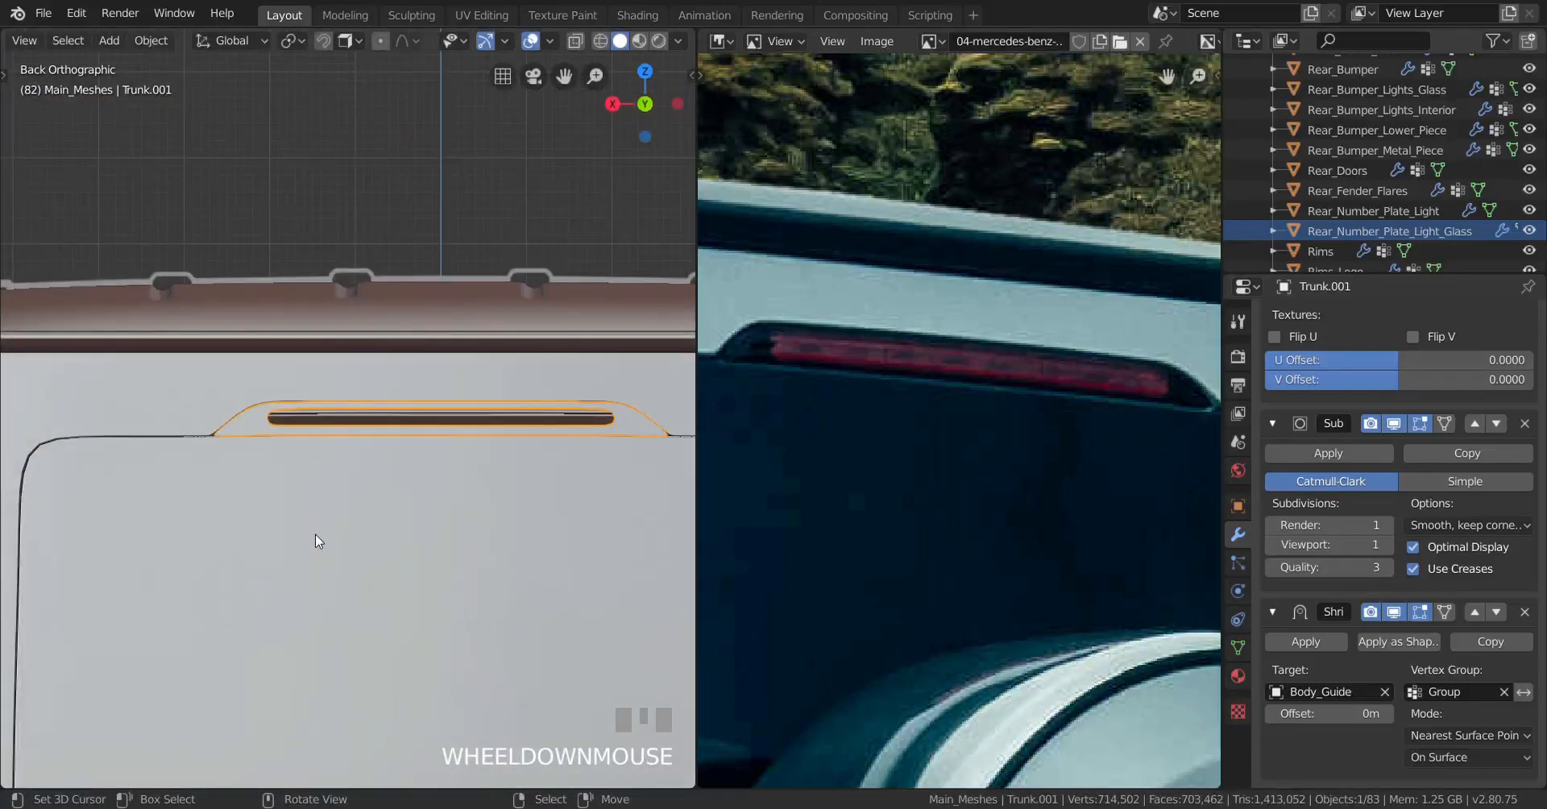
pyautogui.scroll(3, 319, 541)
pyautogui.press('Tab')
pyautogui.keyDown('shift'); pyautogui.moveTo(326, 506); pyautogui.dragTo(318, 479, button='middle'); pyautogui.keyUp('shift')
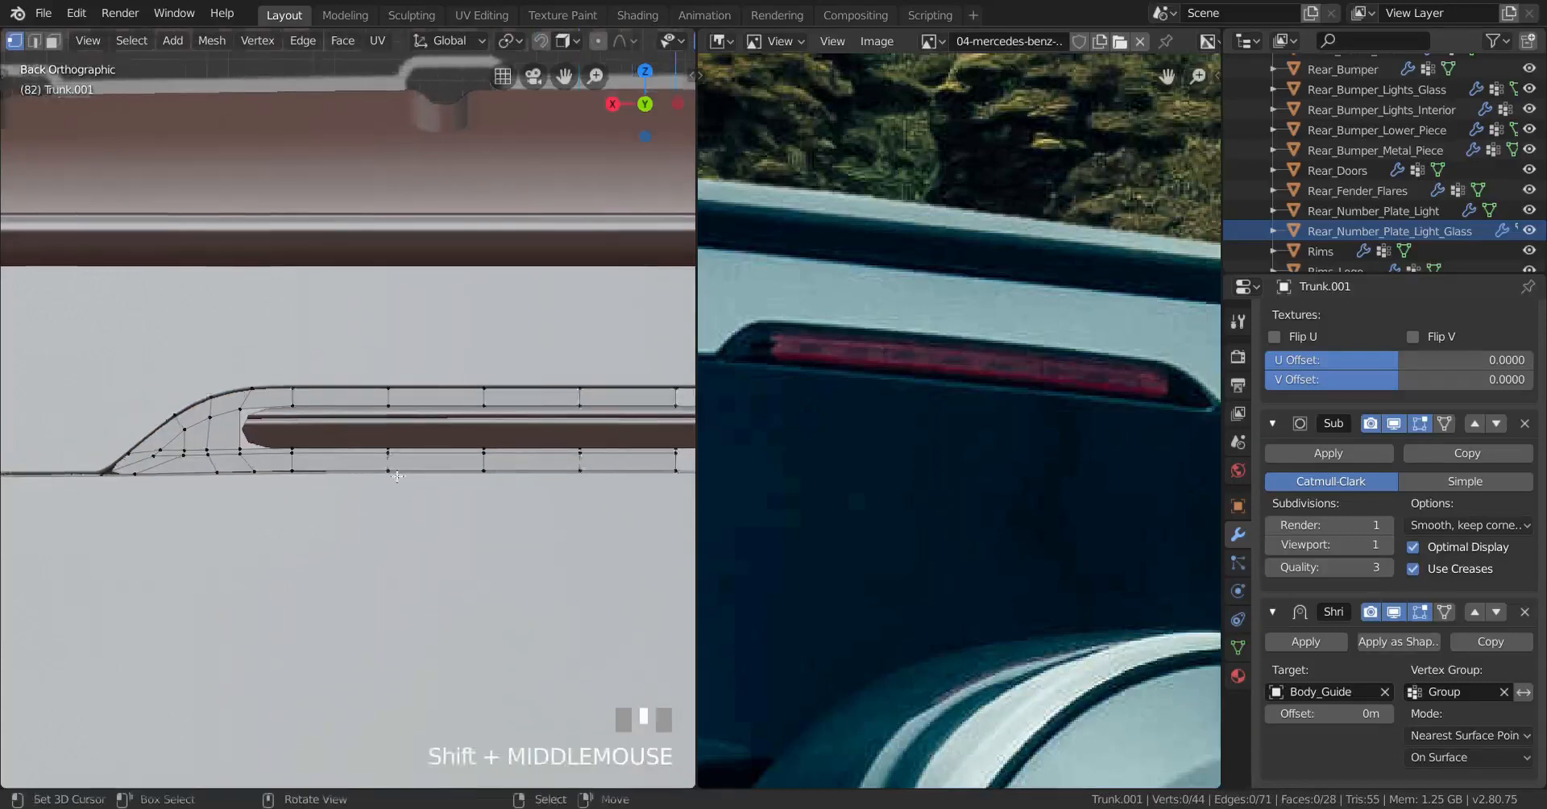
# Step: Select the narrow strip of five faces along the slot's lower edge and move it down slightly to make the slot taller
pyautogui.scroll(2, 319, 480)
pyautogui.rightClick(136, 497)
pyautogui.keyDown('shift'); pyautogui.moveTo(136, 498); pyautogui.dragTo(22, 470, button='middle'); pyautogui.keyUp('shift')
pyautogui.scroll(-2, 22, 470)
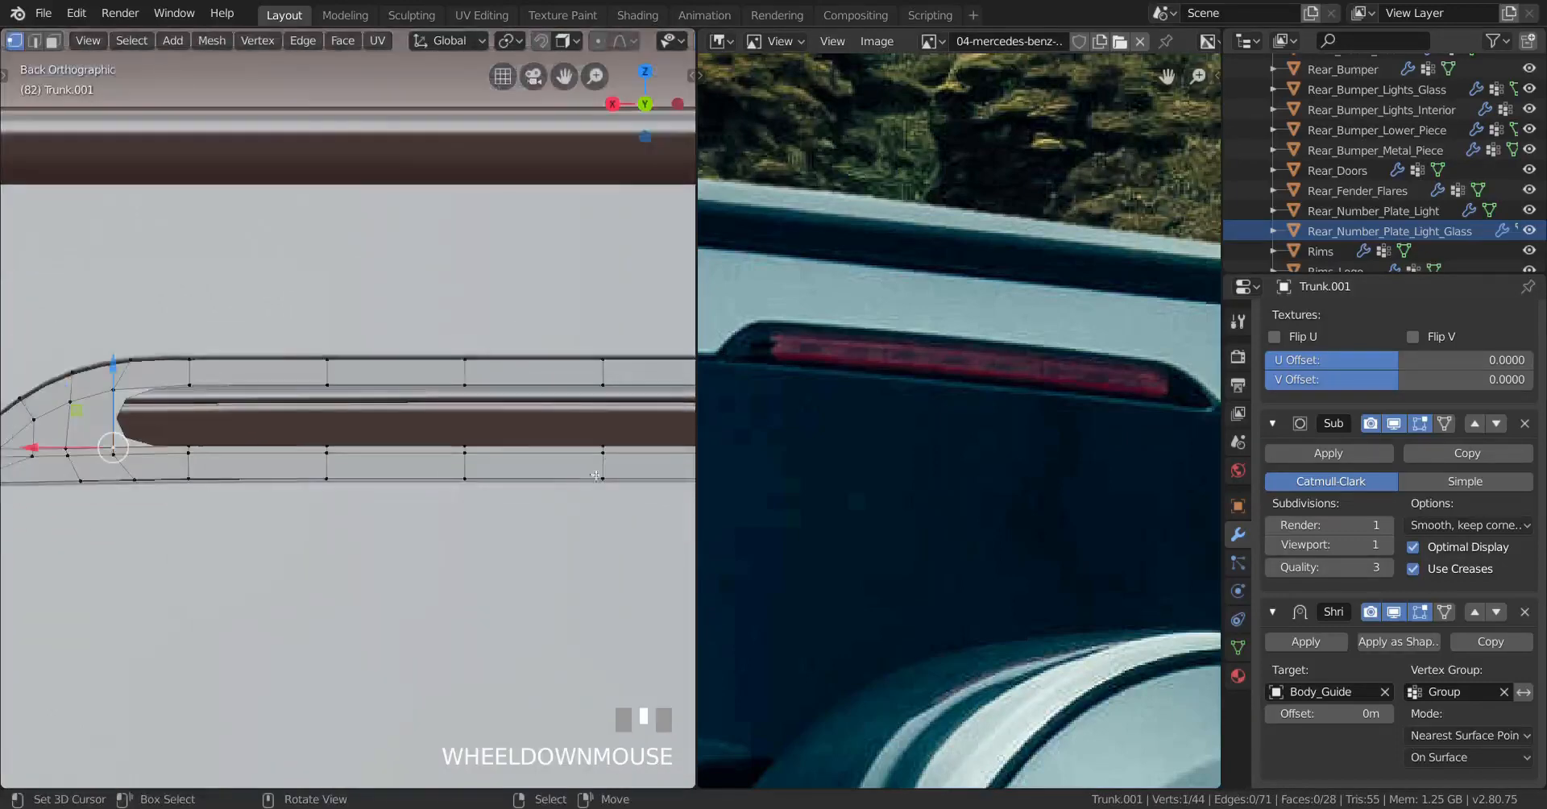
pyautogui.scroll(-2, 618, 458)
pyautogui.keyDown('ctrl'); pyautogui.keyDown('shift'); pyautogui.rightClick(621, 441); pyautogui.keyUp('shift'); pyautogui.keyUp('ctrl')
pyautogui.scroll(3, 451, 444)
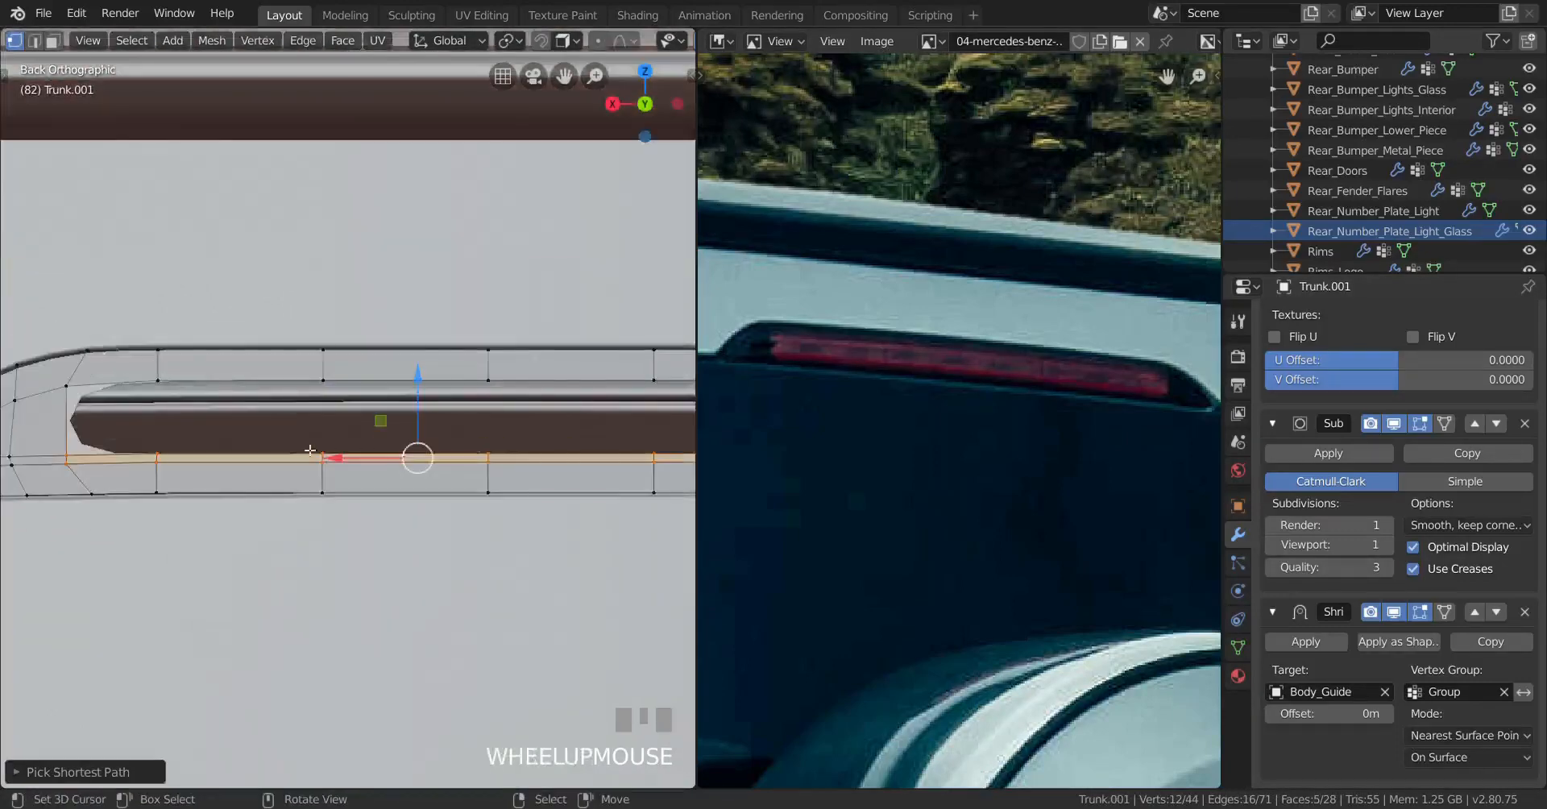
pyautogui.keyDown('shift'); pyautogui.moveTo(311, 449); pyautogui.dragTo(398, 453, button='middle'); pyautogui.keyUp('shift')
pyautogui.moveTo(510, 401); pyautogui.dragTo(518, 482)
pyautogui.press('z')
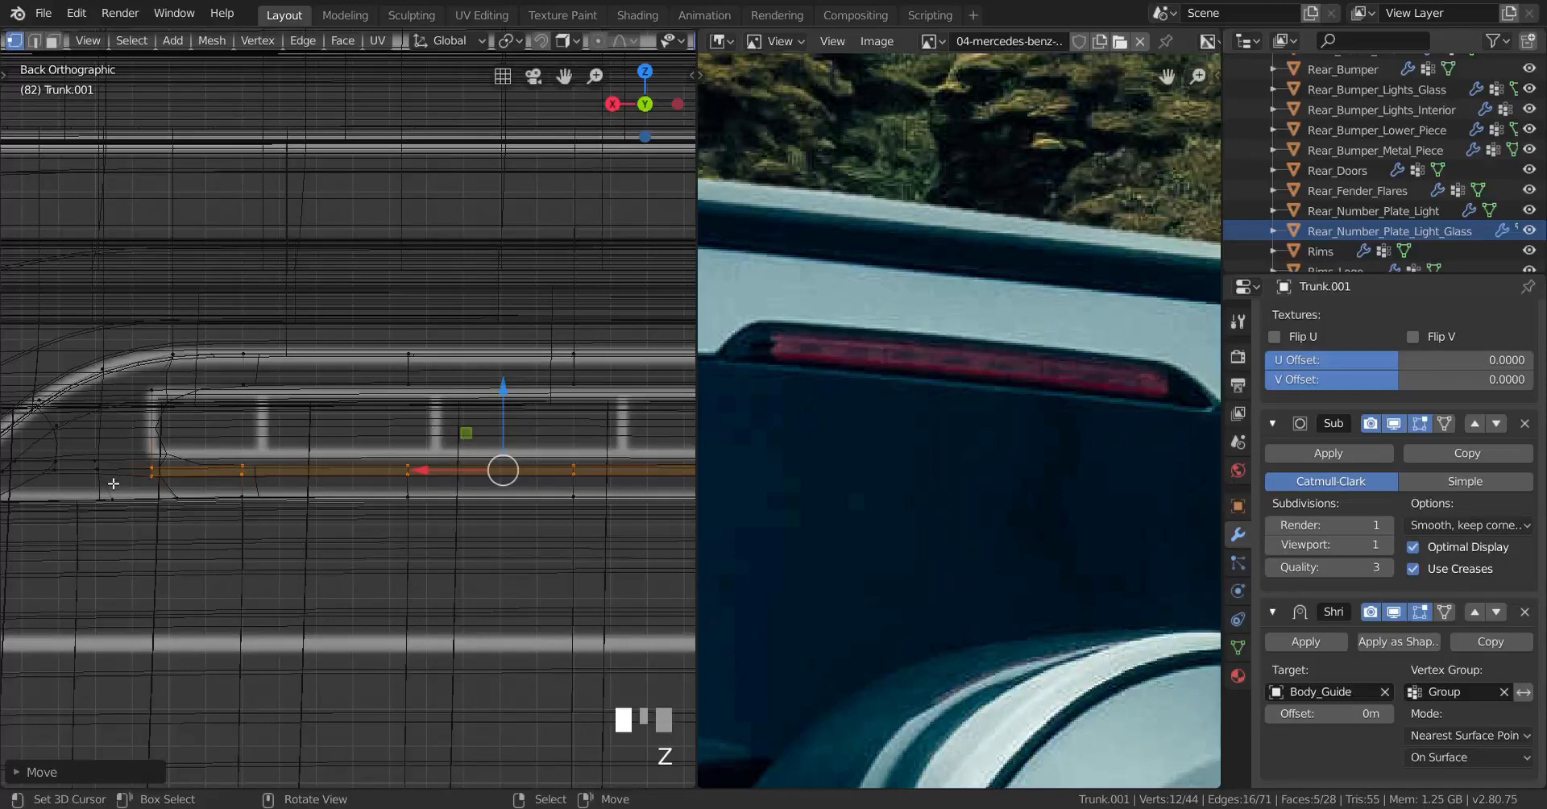
# Step: Inspect the brake light slot from an angle, and from behind in wireframe and solid shading
pyautogui.scroll(-3, 670, 486)
pyautogui.press('Tab')
pyautogui.moveTo(670, 485)
pyautogui.mouseDown(button='middle')
pyautogui.moveTo(414, 542)
pyautogui.moveTo(277, 513)
pyautogui.mouseUp(button='middle')
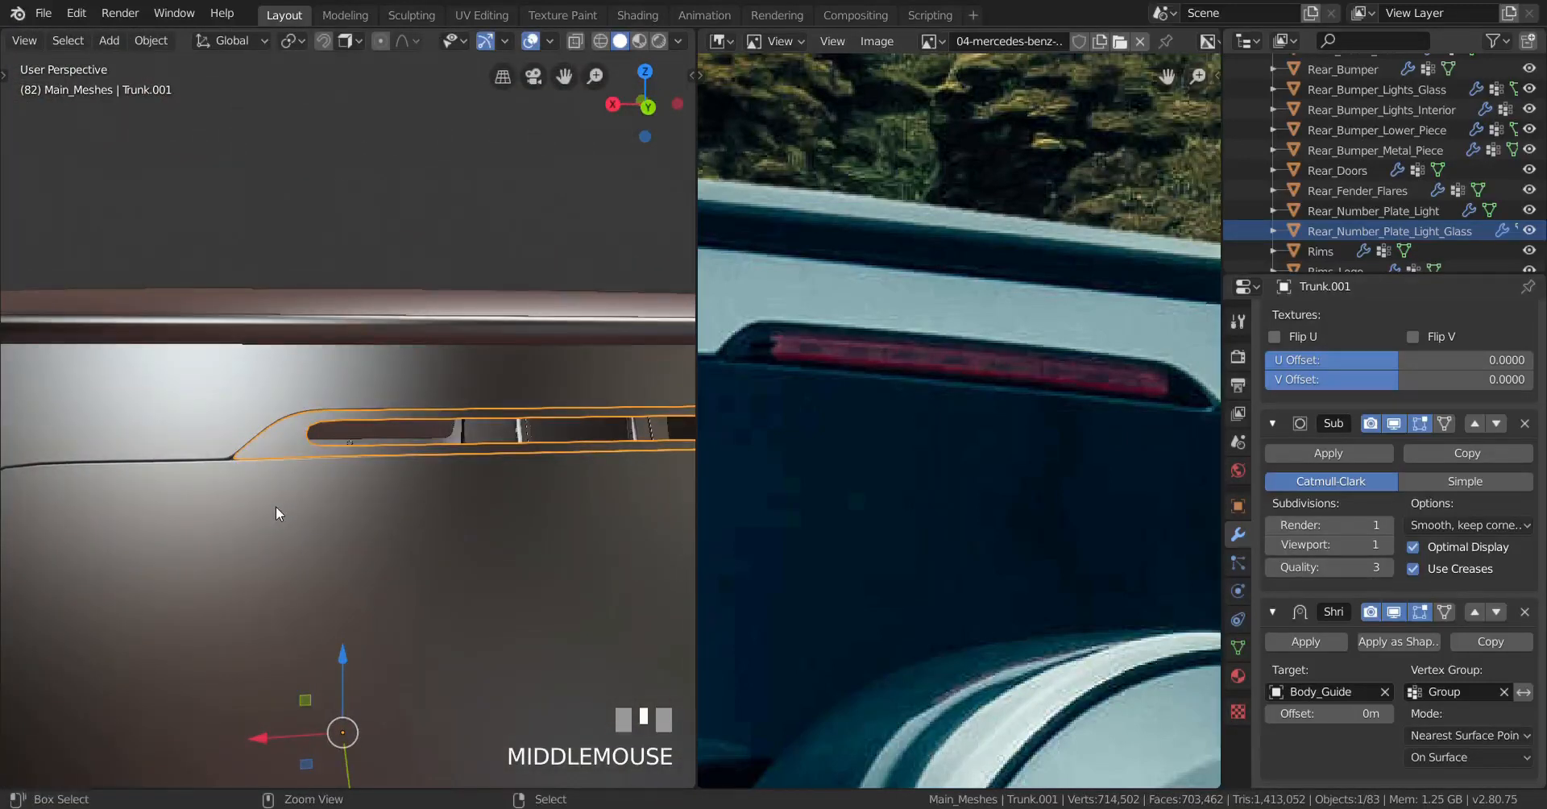
pyautogui.press('ctrl+KP_1')
pyautogui.scroll(2, 275, 513)
pyautogui.press('z')
pyautogui.press('Tab')
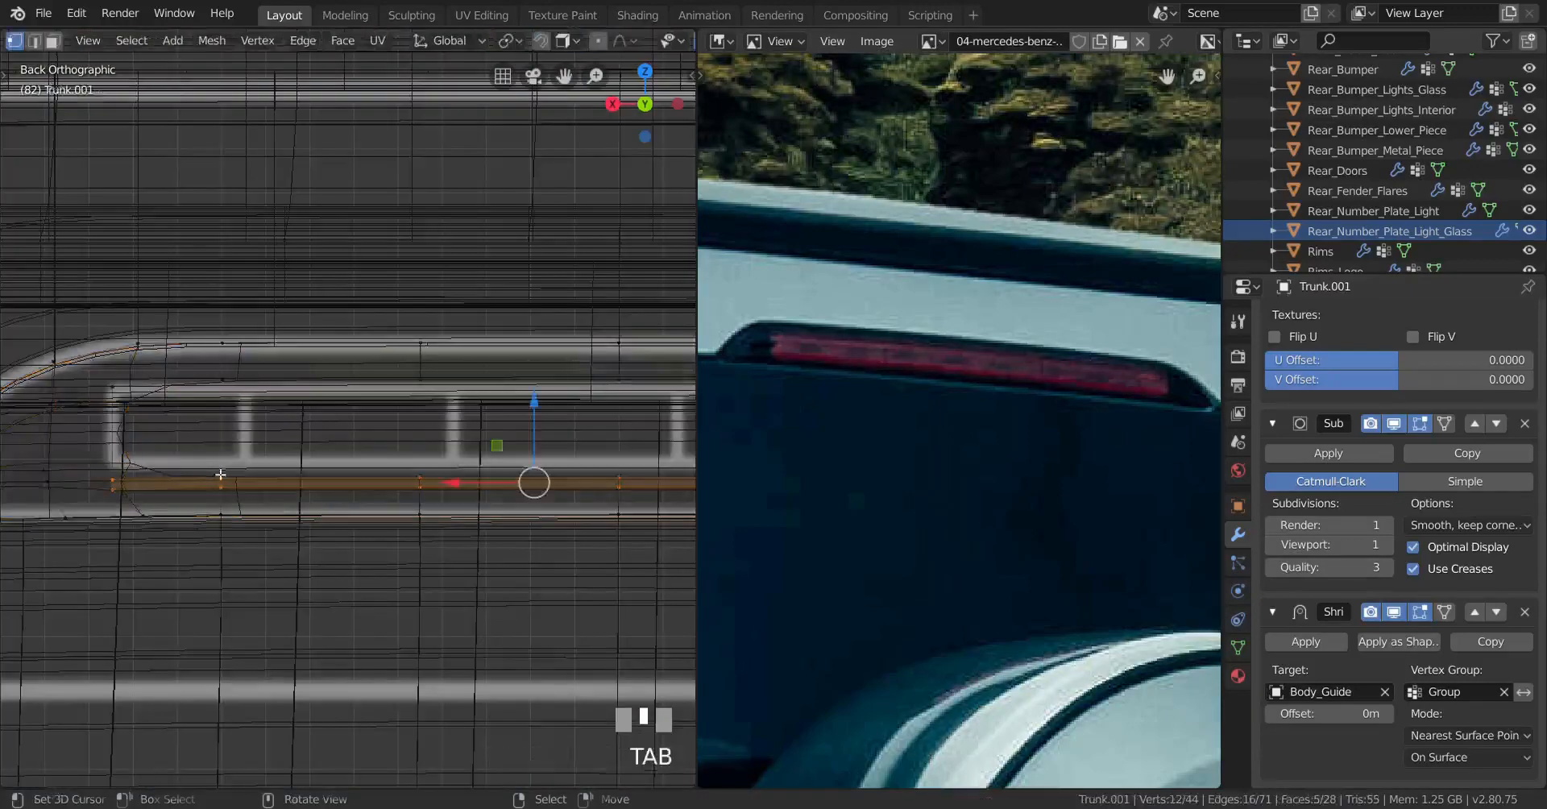
pyautogui.press('z')
pyautogui.click(625, 499)
pyautogui.scroll(2, 567, 497)
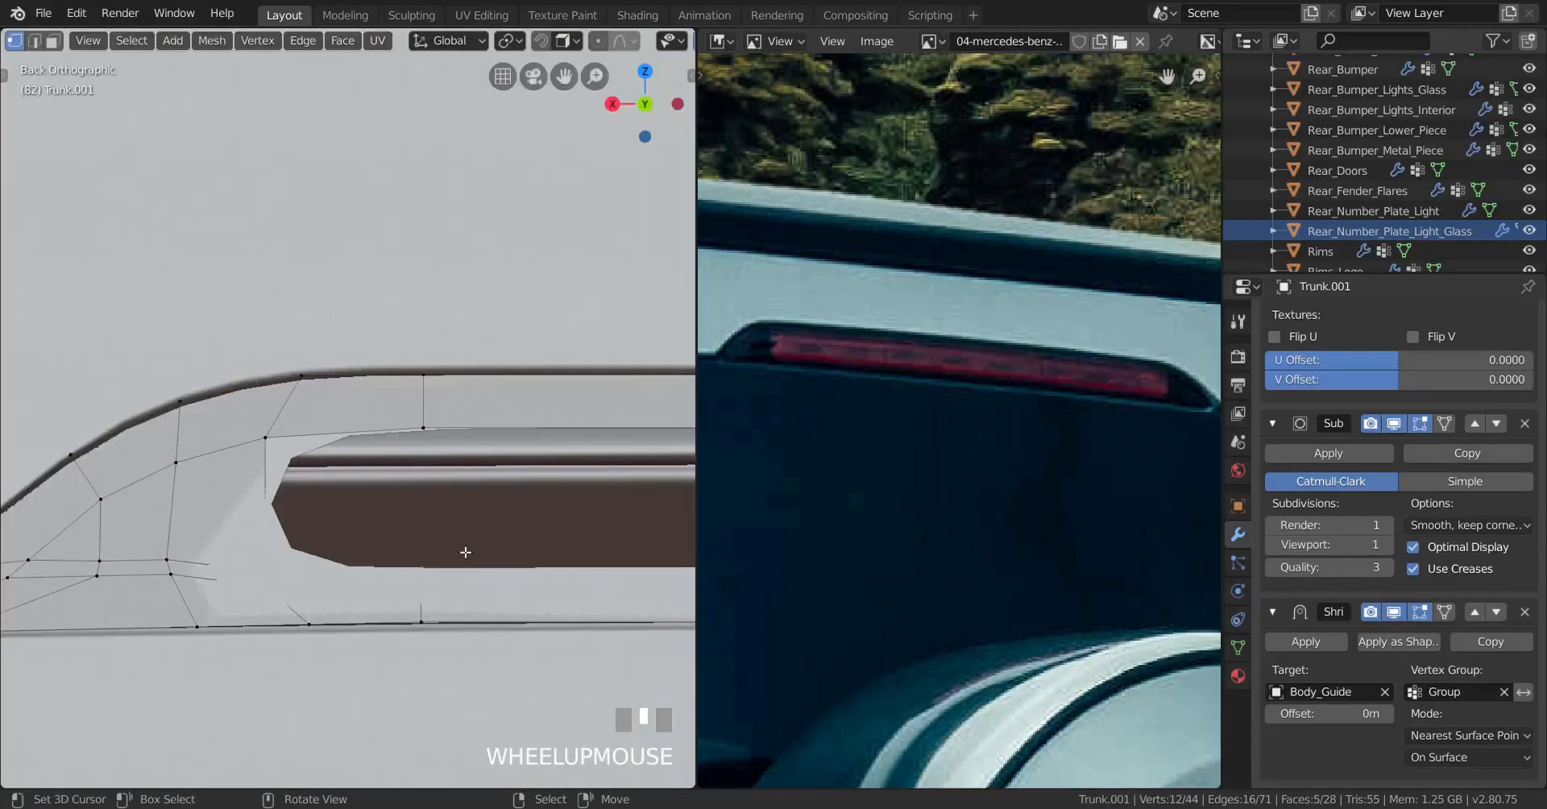
# Step: Slide the first three vertices above and below the slot toward its rounded end to tighten the slot's corners
pyautogui.scroll(-1, 465, 552)
pyautogui.rightClick(410, 439)
pyautogui.keyDown('shift'); pyautogui.rightClick(401, 553); pyautogui.keyUp('shift')
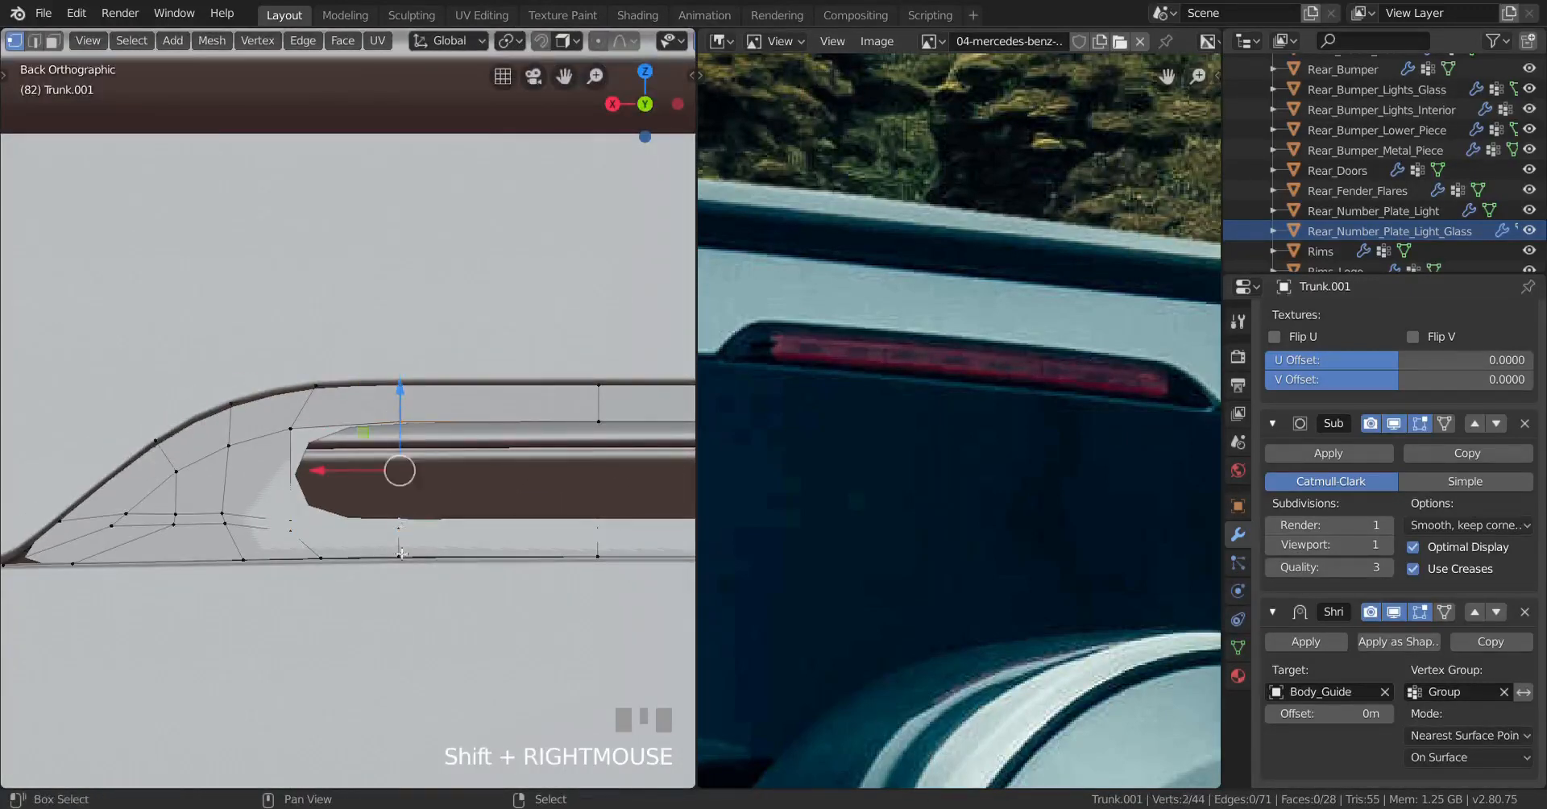
pyautogui.keyDown('shift'); pyautogui.rightClick(416, 548); pyautogui.keyUp('shift')
pyautogui.keyDown('shift'); pyautogui.rightClick(408, 534); pyautogui.keyUp('shift')
pyautogui.press('z')
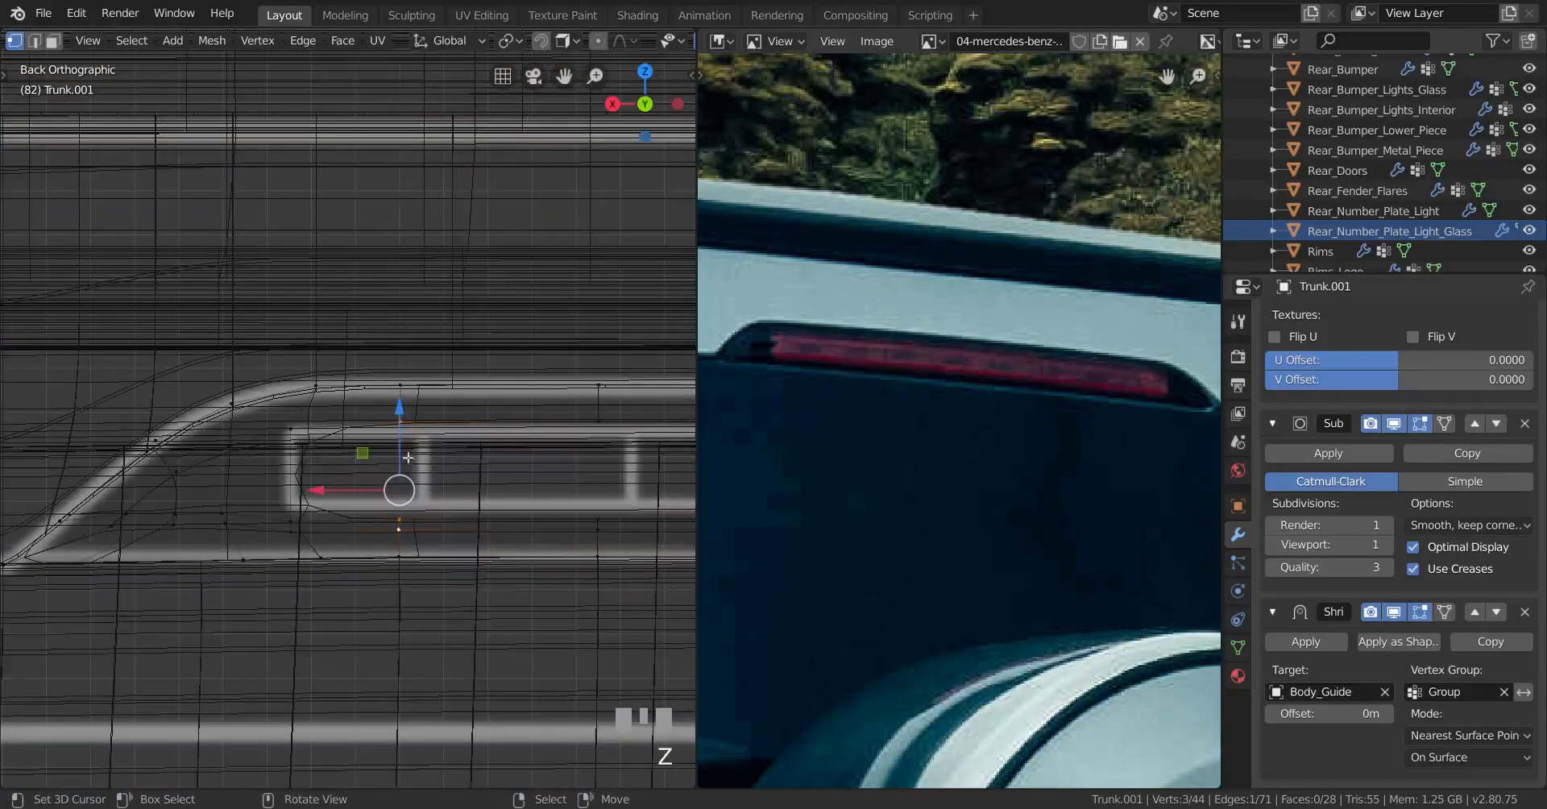
pyautogui.scroll(1, 516, 540)
pyautogui.press('g')
pyautogui.press('g')
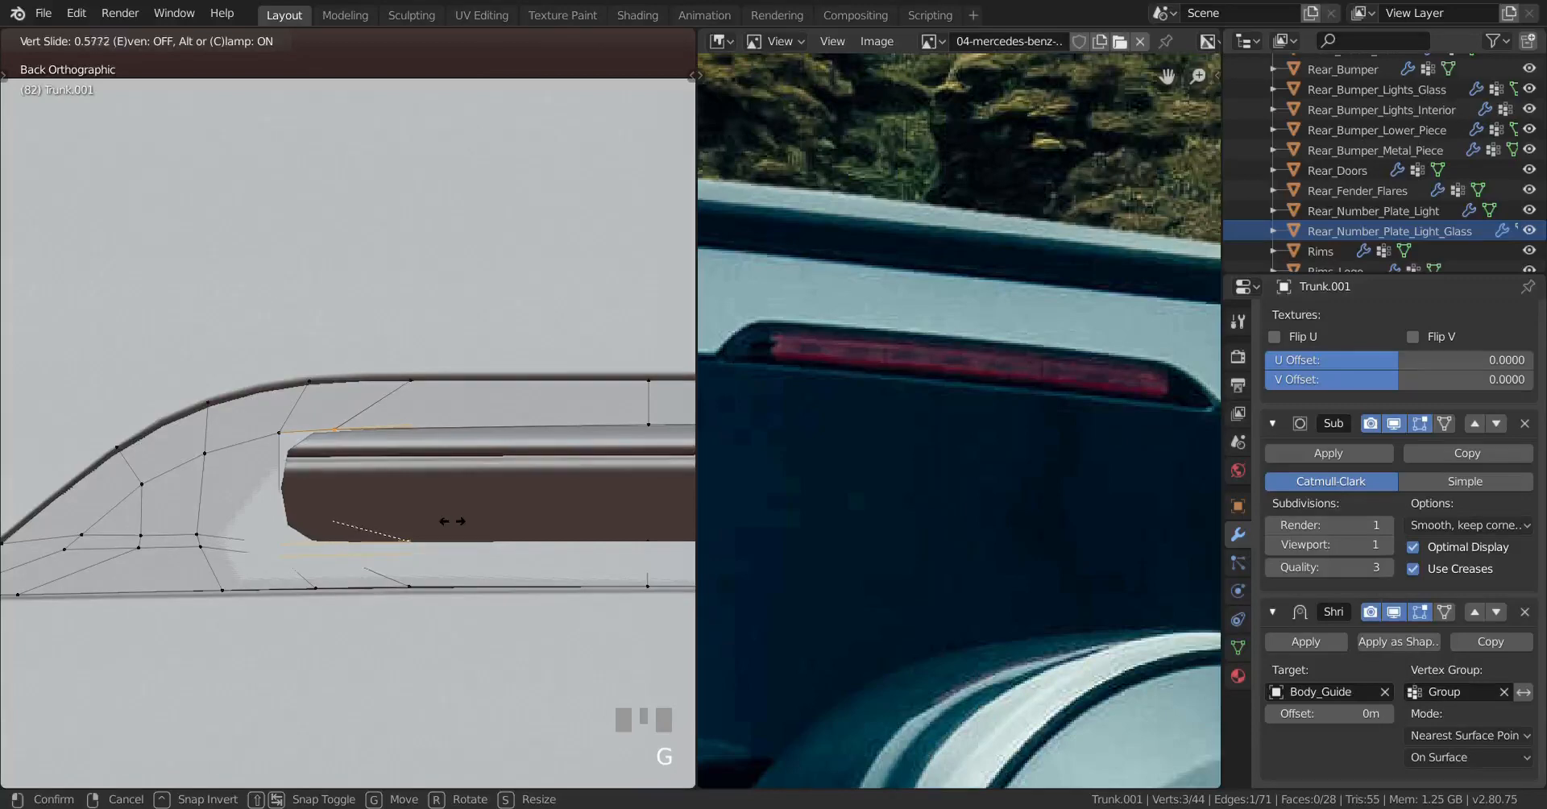
pyautogui.click(459, 520)
pyautogui.press('Tab')
pyautogui.scroll(-3, 428, 525)
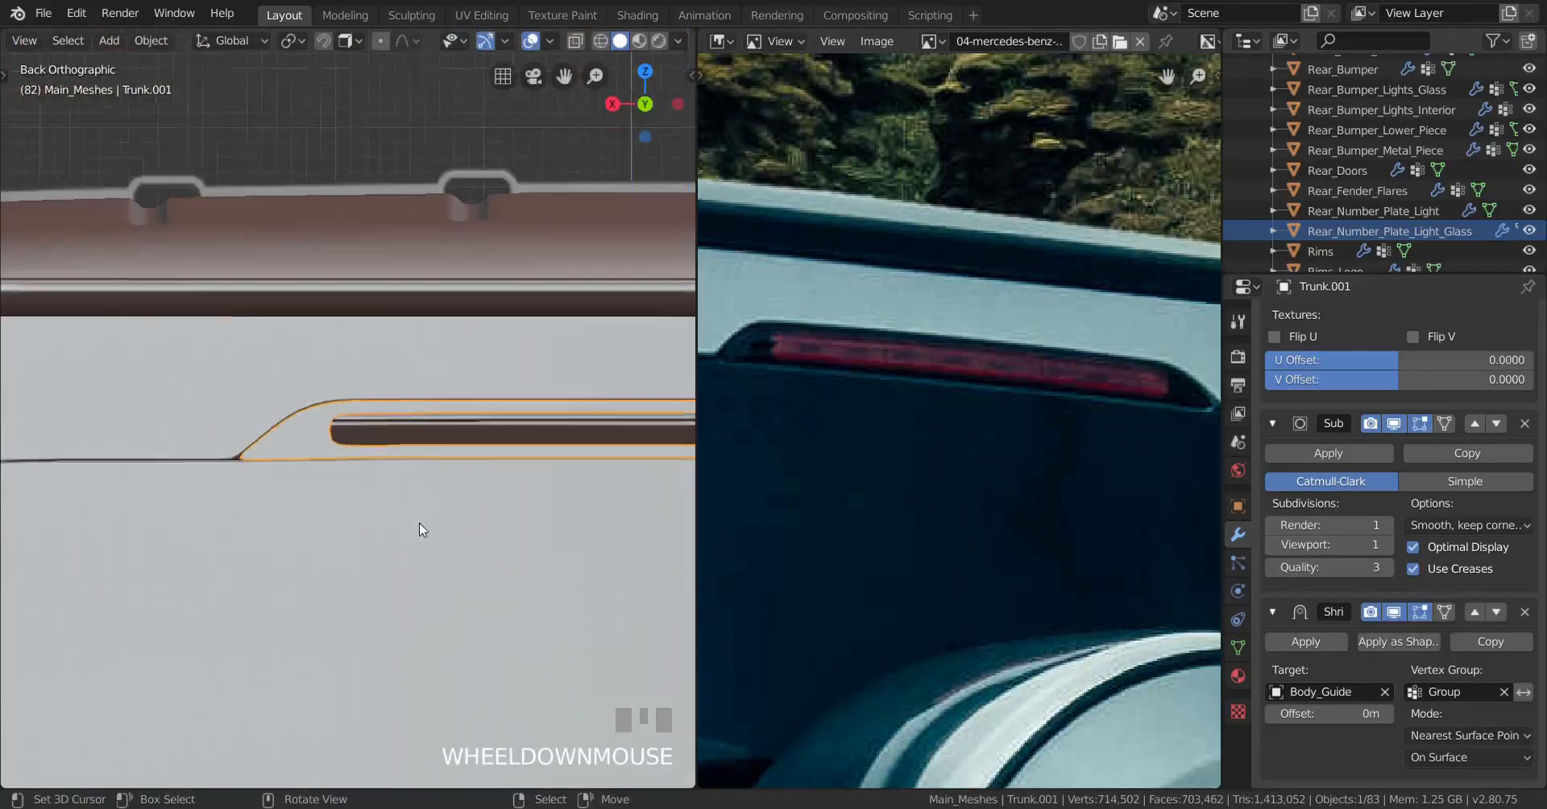
# Step: Duplicate the panel's Shrinkwrap modifier and apply one of the two copies
pyautogui.moveTo(421, 525)
pyautogui.mouseDown(button='middle')
pyautogui.moveTo(445, 569)
pyautogui.moveTo(360, 544)
pyautogui.moveTo(414, 543)
pyautogui.mouseUp(button='middle')
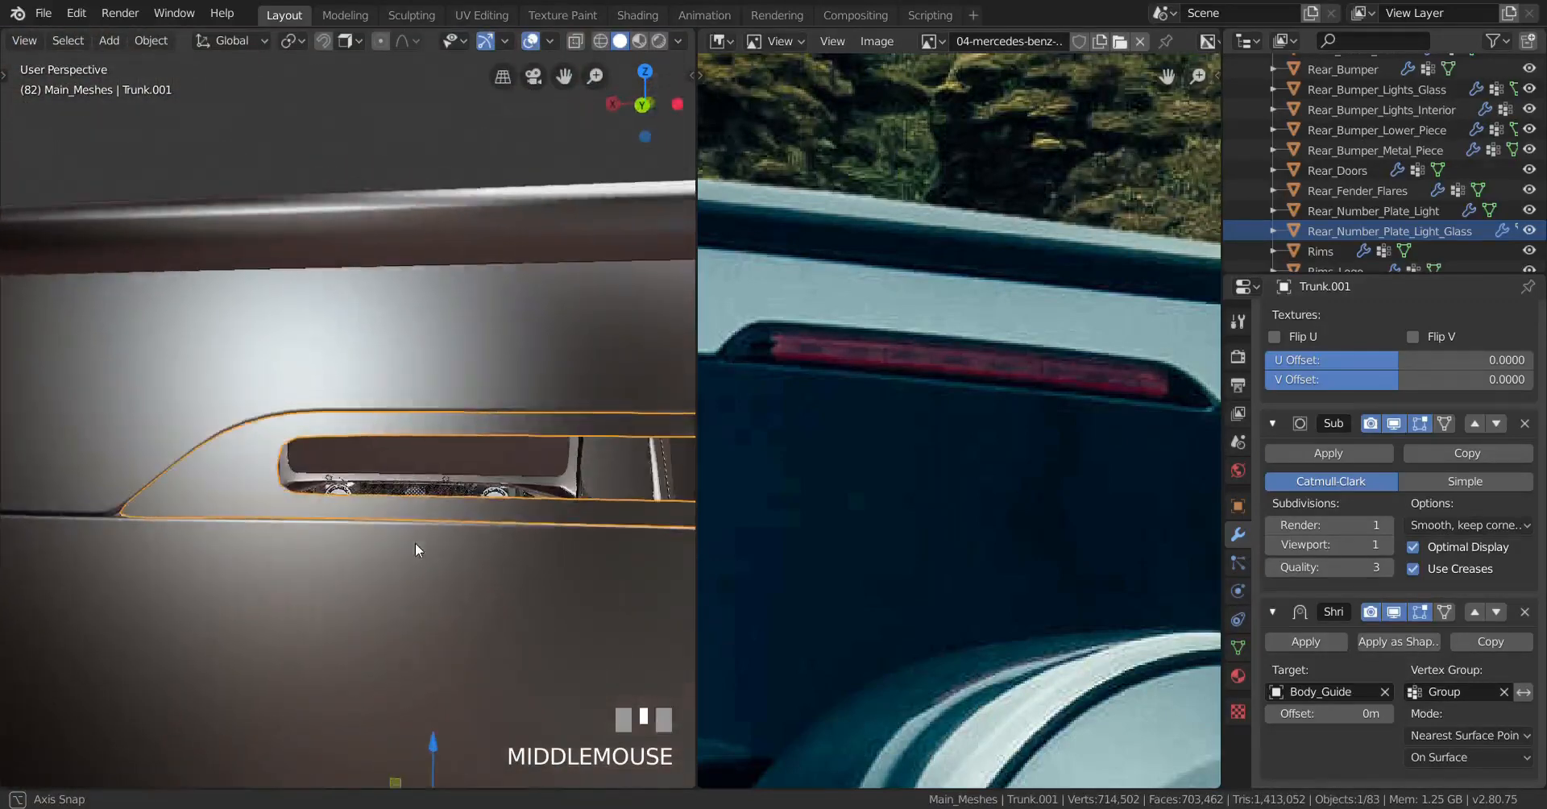
pyautogui.scroll(-1, 1519, 644)
pyautogui.click(1519, 643)
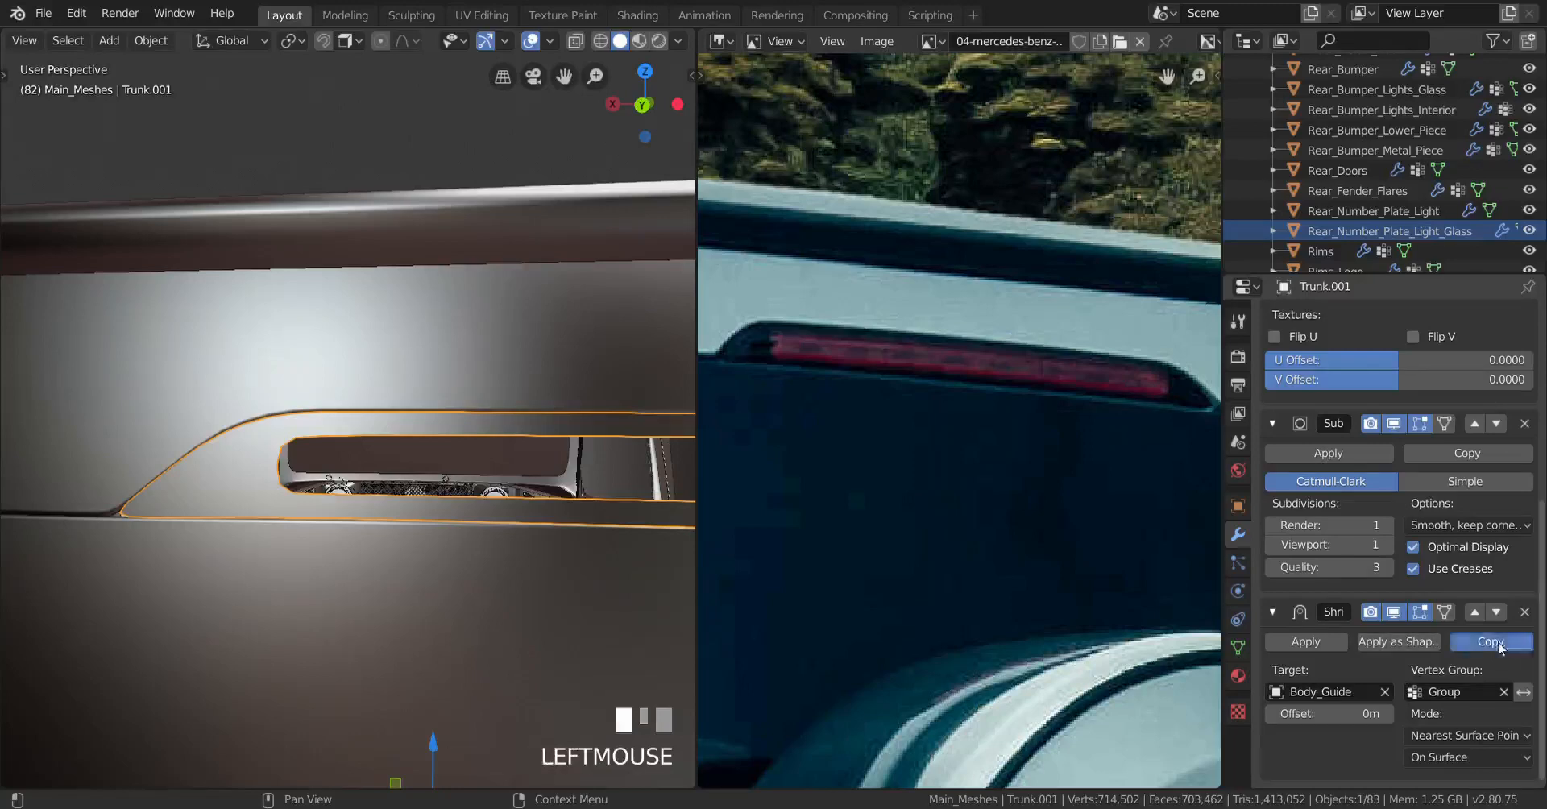
pyautogui.click(1316, 642)
# Step: Compare the panel's mesh with its modified surface, toggling the remaining Shrinkwrap modifier's viewport display off and on
pyautogui.press('Tab')
pyautogui.moveTo(453, 547); pyautogui.dragTo(421, 497, button='middle')
pyautogui.press('Tab')
pyautogui.press('Tab')
pyautogui.press('Tab')
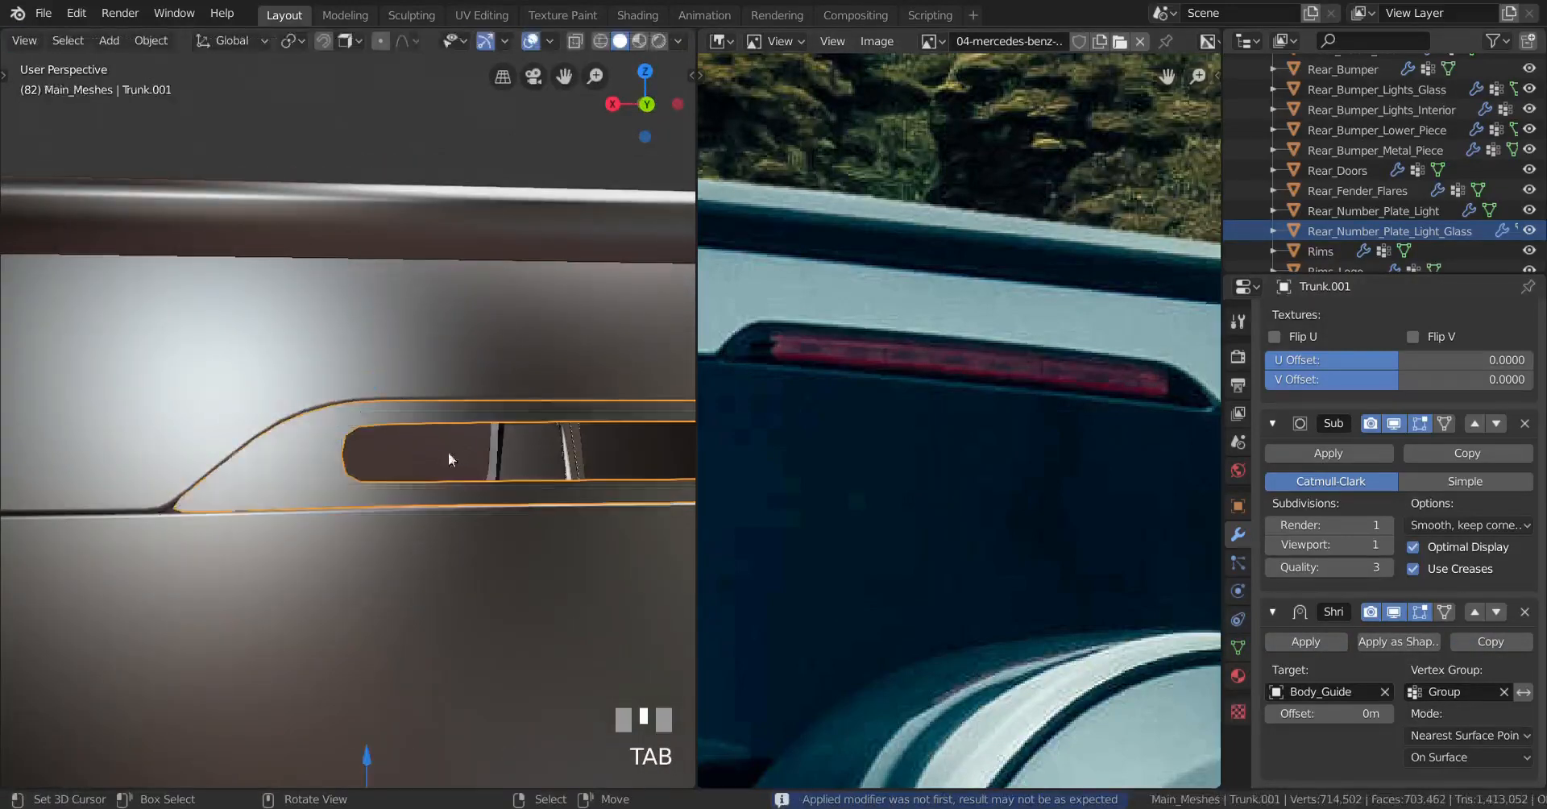
pyautogui.click(1395, 612)
pyautogui.click(1394, 613)
pyautogui.press('Tab')
pyautogui.moveTo(313, 520); pyautogui.dragTo(451, 484, button='middle')
pyautogui.press('Tab')
# Step: Duplicate the edge loop around the slot in place and separate the copy into its own object
pyautogui.scroll(3, 492, 505)
pyautogui.press('Tab')
pyautogui.keyDown('alt'); pyautogui.rightClick(386, 430); pyautogui.keyUp('alt')
pyautogui.hotkey('shift', 'd')
pyautogui.rightClick(482, 512)
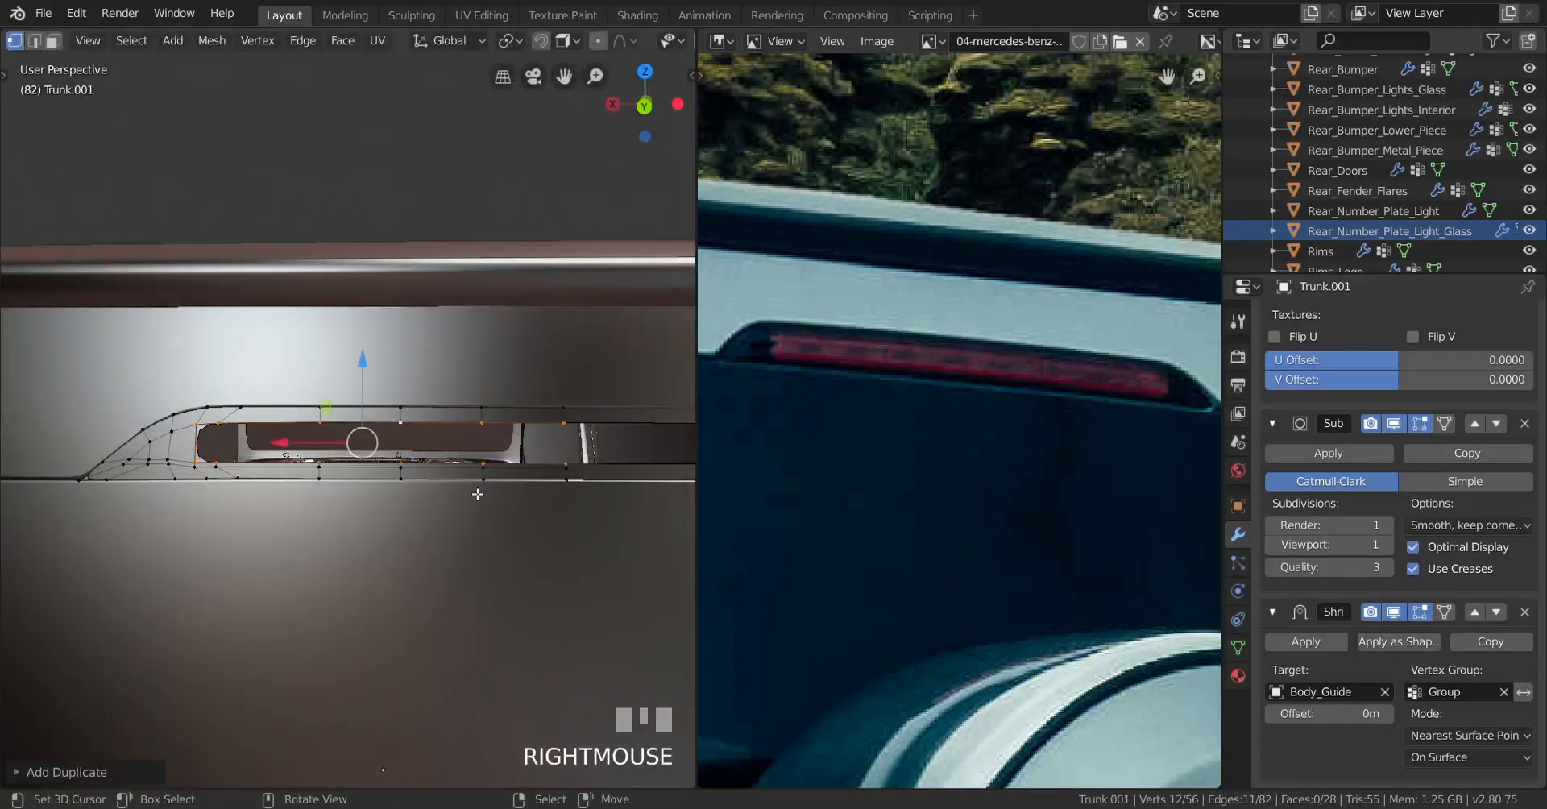
pyautogui.press('p')
pyautogui.click(472, 487)
pyautogui.press('Tab')
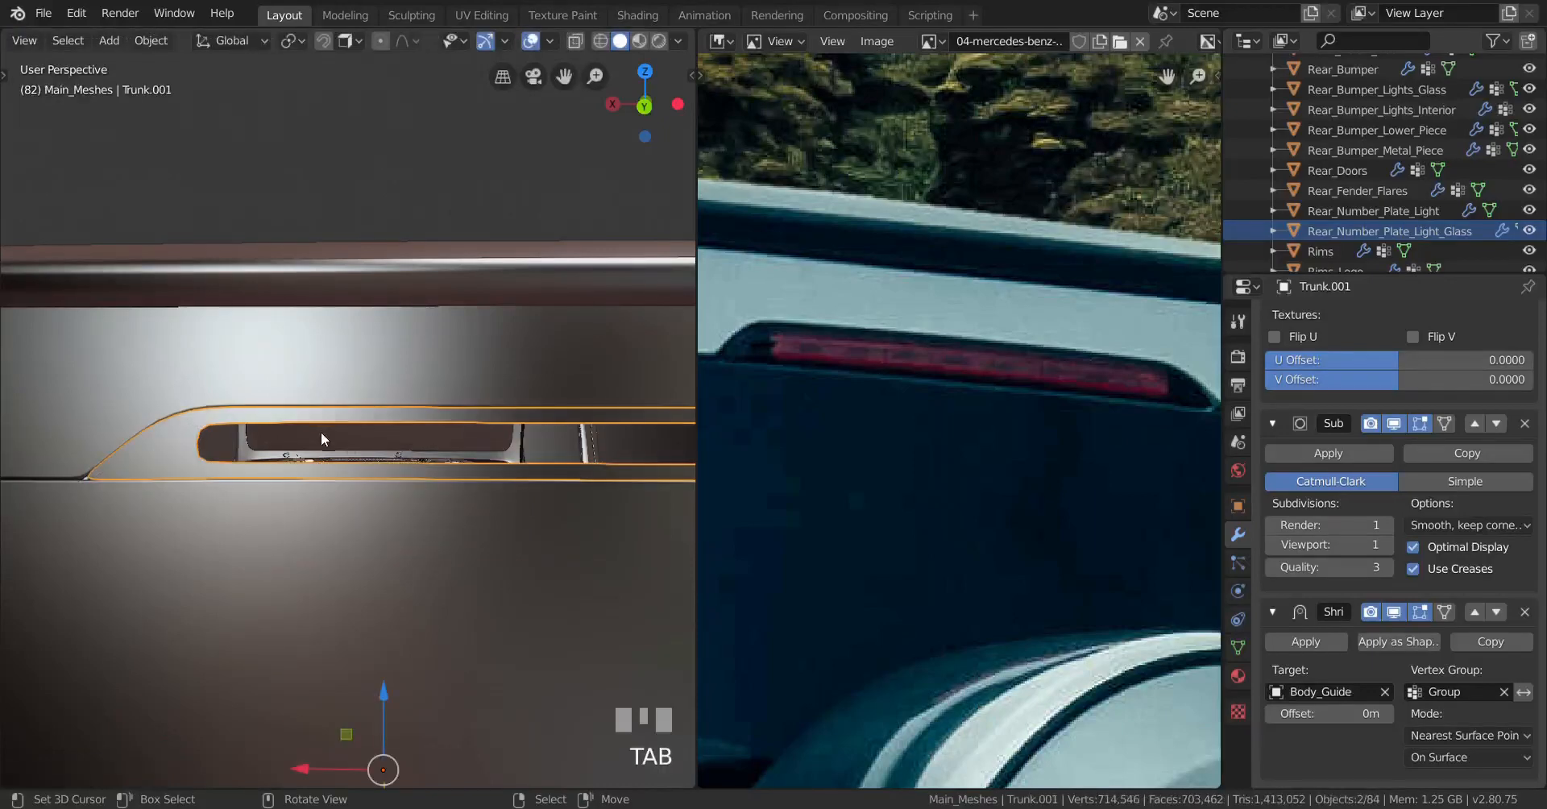
# Step: Edit the separated slot outline and bridge the vertices at its rounded end to start filling it
pyautogui.rightClick(306, 431)
pyautogui.rightClick(216, 429)
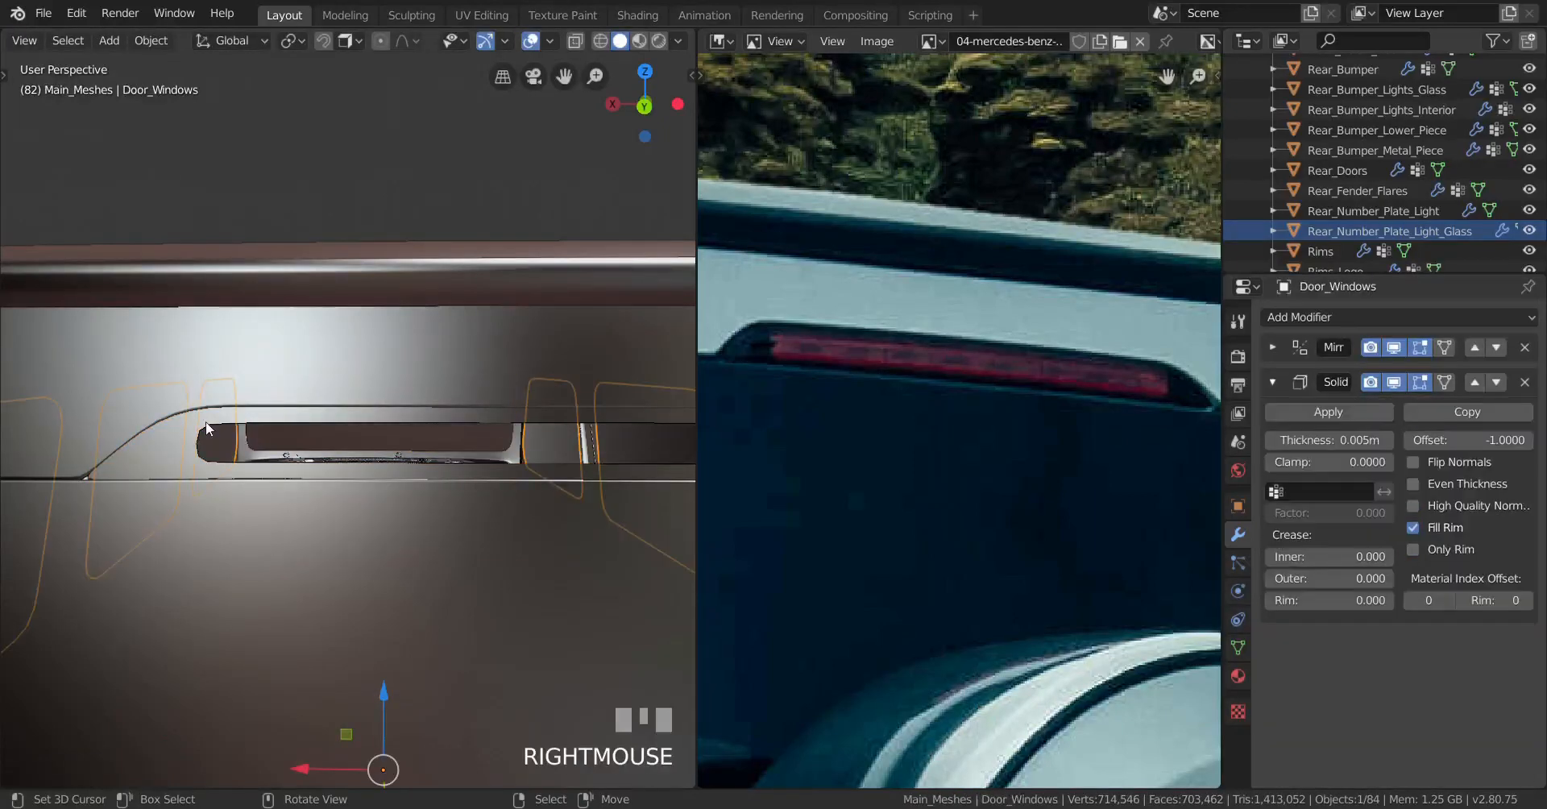
pyautogui.rightClick(206, 423)
pyautogui.press('Tab')
pyautogui.moveTo(323, 526); pyautogui.dragTo(369, 546, button='middle')
pyautogui.press('a')
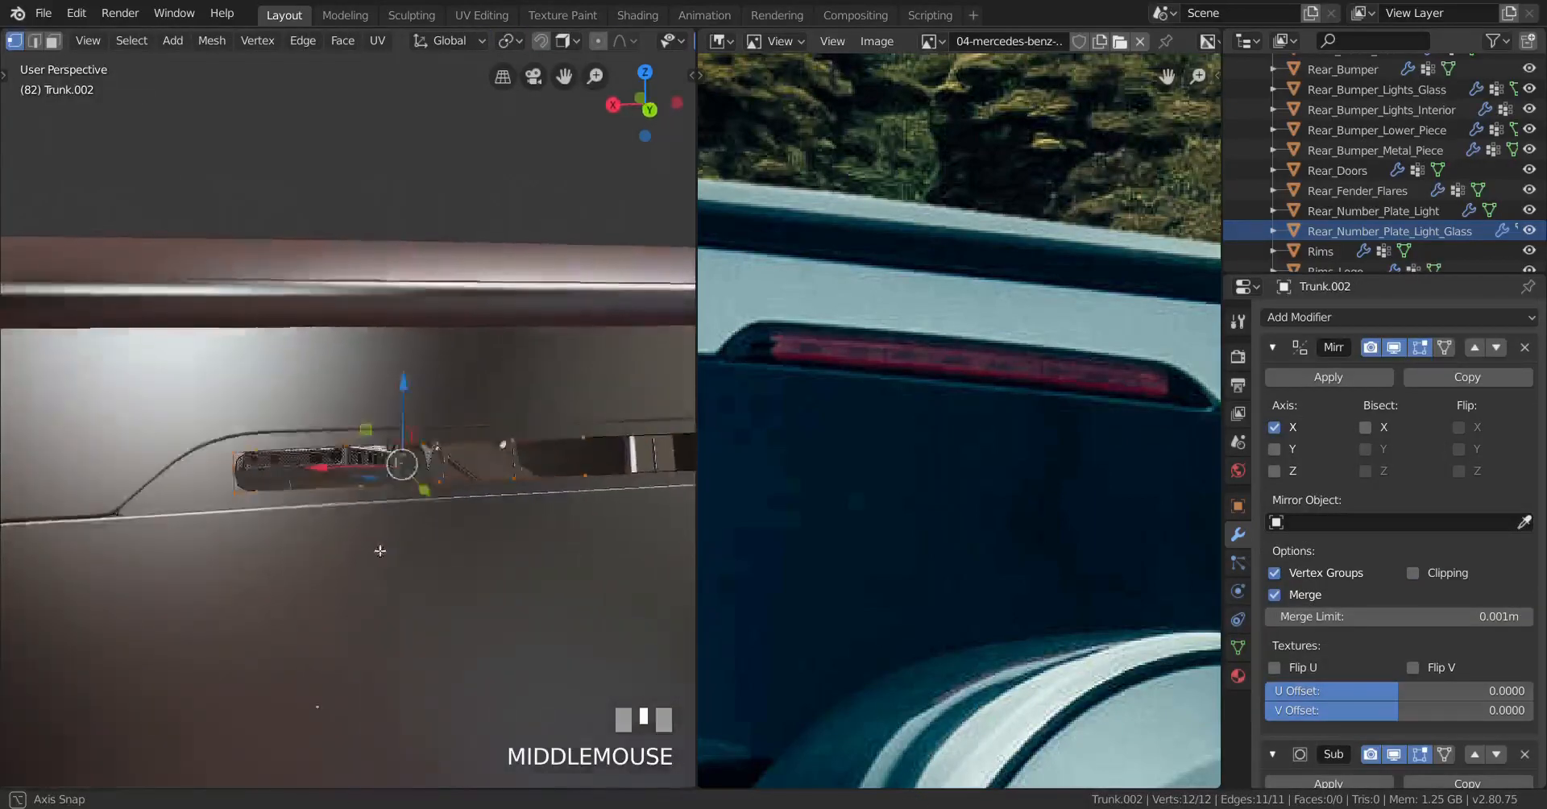
pyautogui.scroll(2, 369, 547)
pyautogui.rightClick(110, 482)
pyautogui.keyDown('shift'); pyautogui.rightClick(112, 555); pyautogui.keyUp('shift')
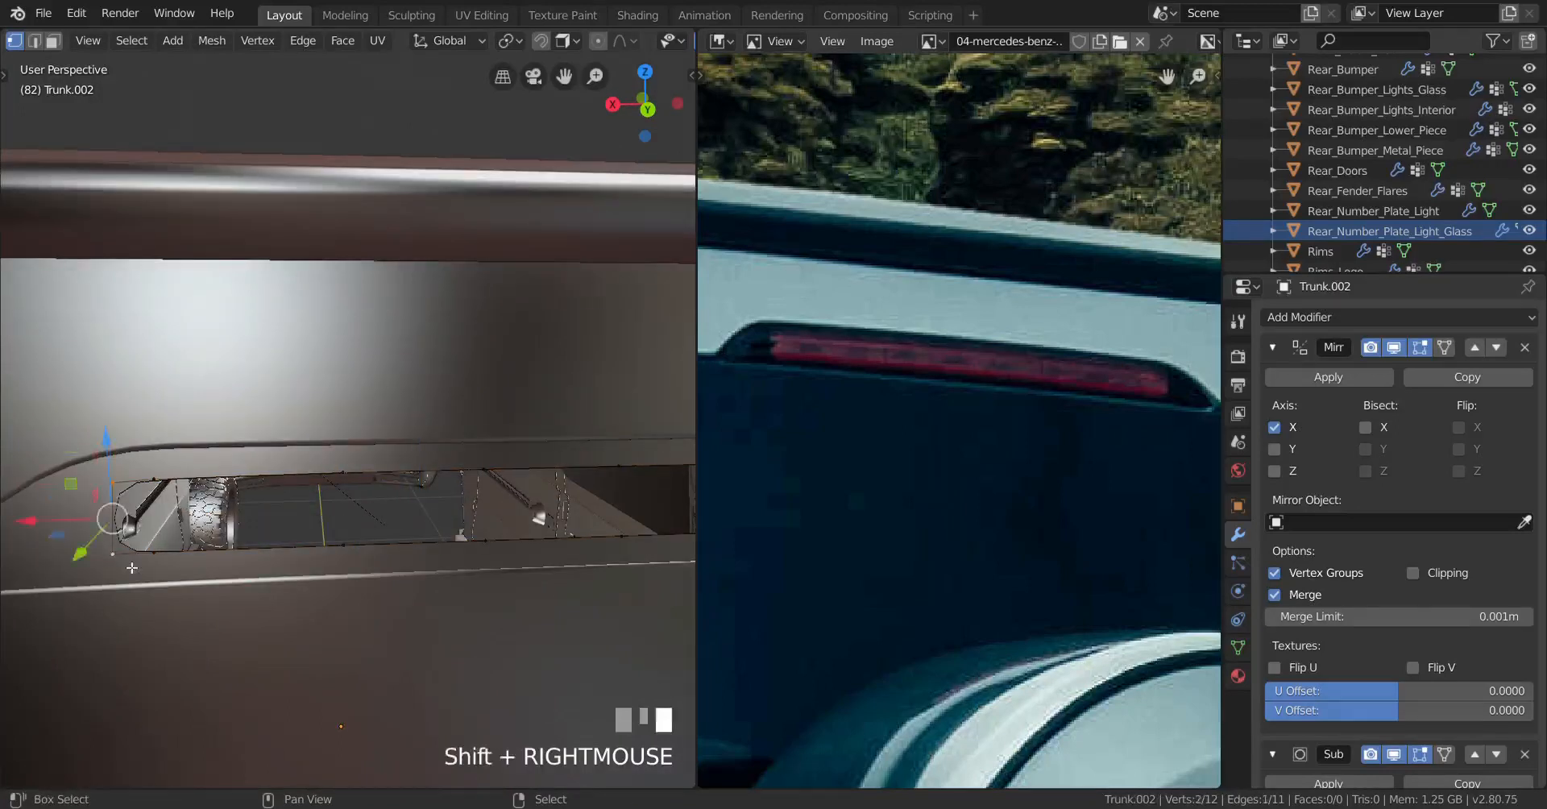
pyautogui.keyDown('shift'); pyautogui.rightClick(162, 486); pyautogui.keyUp('shift')
pyautogui.press('f')
# Step: Fill the rest of the slot outline with faces from the rounded end to the trunk's centre line
pyautogui.rightClick(158, 482)
pyautogui.keyDown('shift'); pyautogui.rightClick(158, 554); pyautogui.keyUp('shift')
pyautogui.press('f')
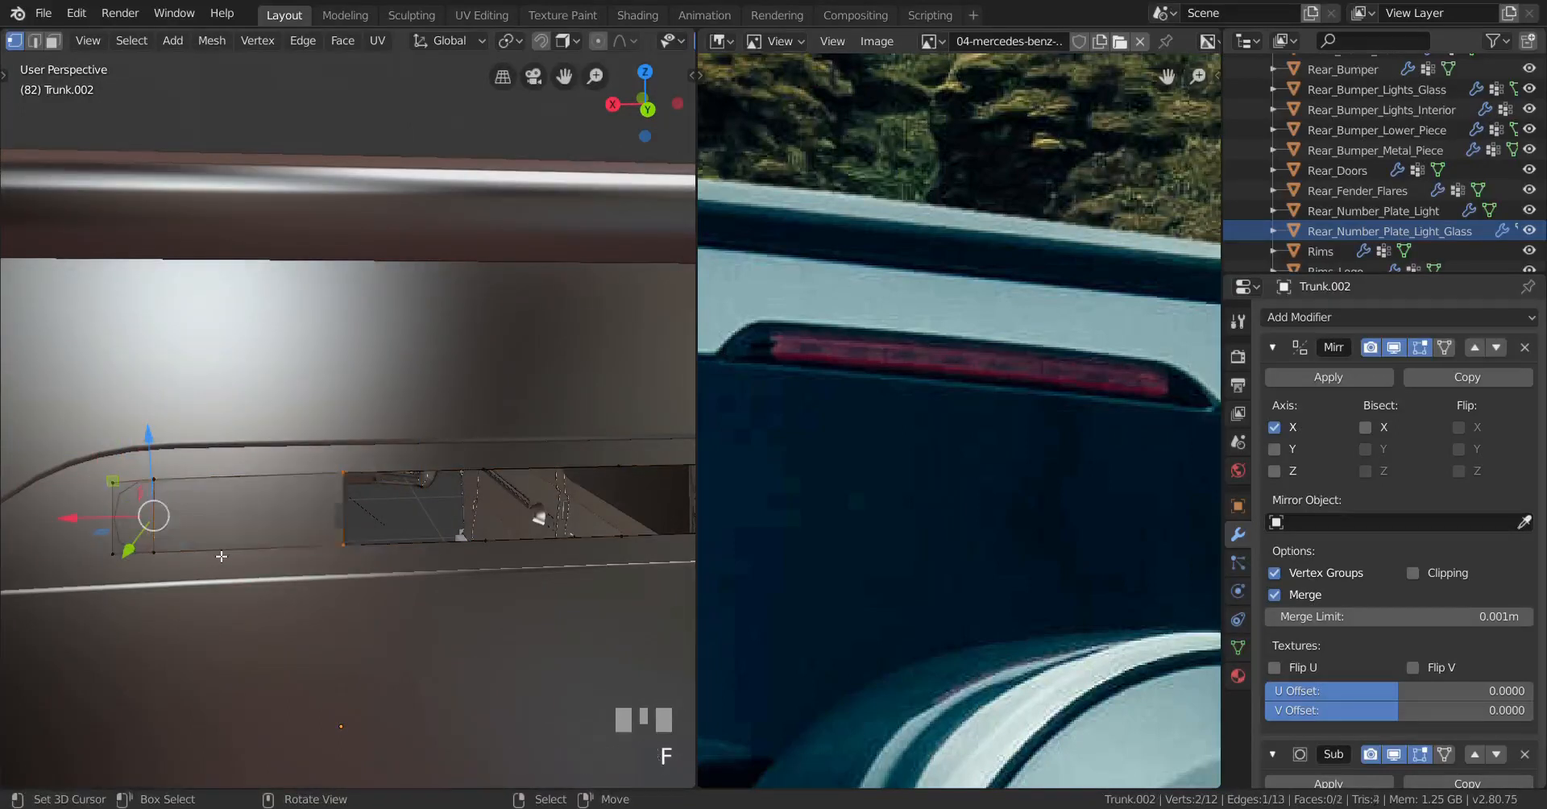
pyautogui.press('f')
pyautogui.press('f')
pyautogui.moveTo(277, 542); pyautogui.dragTo(326, 533, button='middle')
pyautogui.press('f')
pyautogui.moveTo(325, 533); pyautogui.dragTo(292, 524, button='middle')
pyautogui.scroll(2, 325, 535)
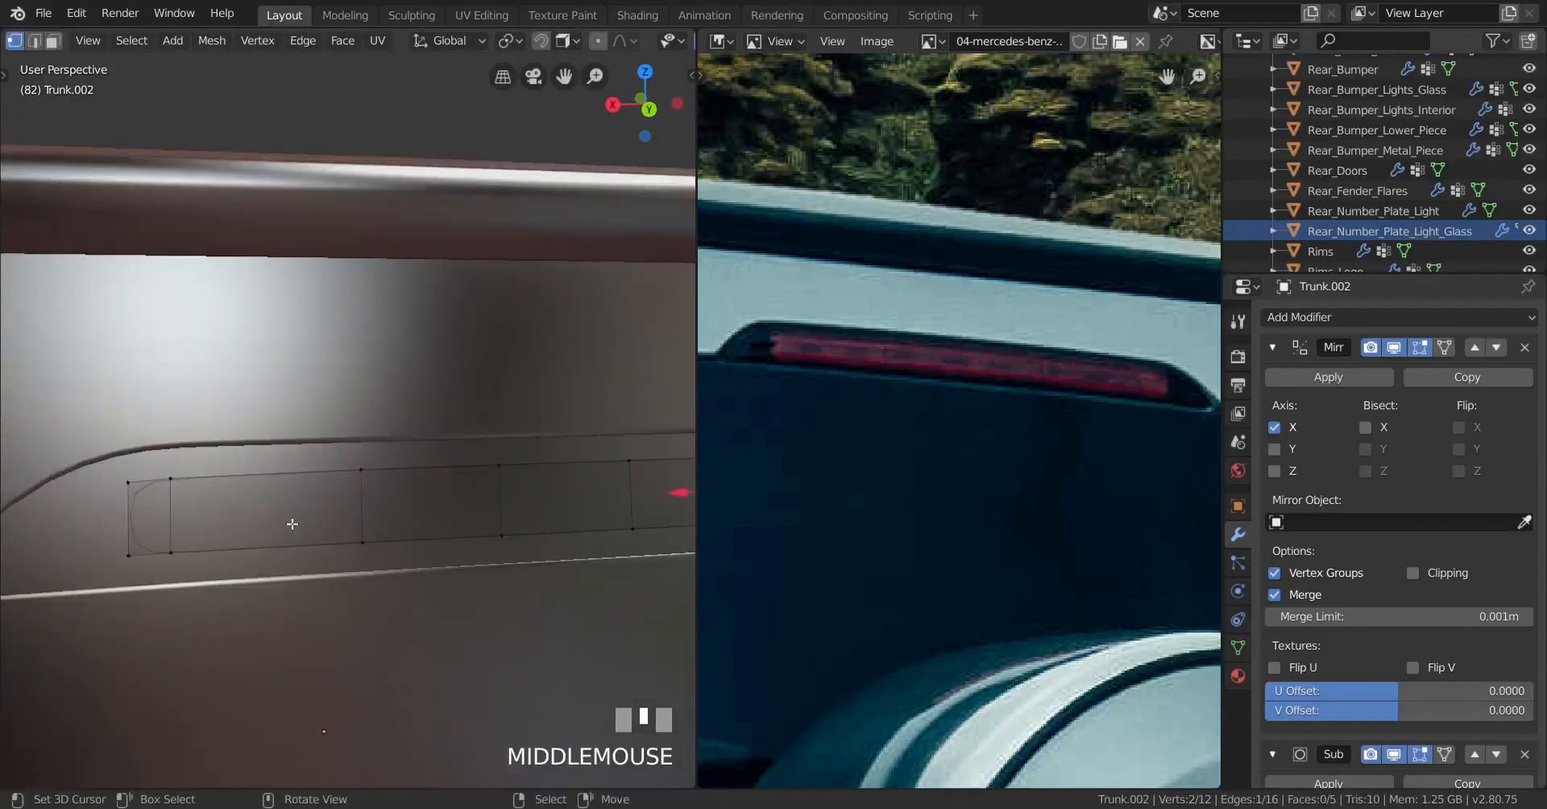
# Step: From the back view, inset all faces of the slot surface, undoing the first attempt and redoing it at about 0.0016 m
pyautogui.press('ctrl+KP_1')
pyautogui.scroll(2, 292, 523)
pyautogui.press('a')
pyautogui.keyDown('shift'); pyautogui.moveTo(645, 564); pyautogui.dragTo(441, 556, button='middle'); pyautogui.keyUp('shift')
pyautogui.scroll(4, 314, 648)
pyautogui.press('i')
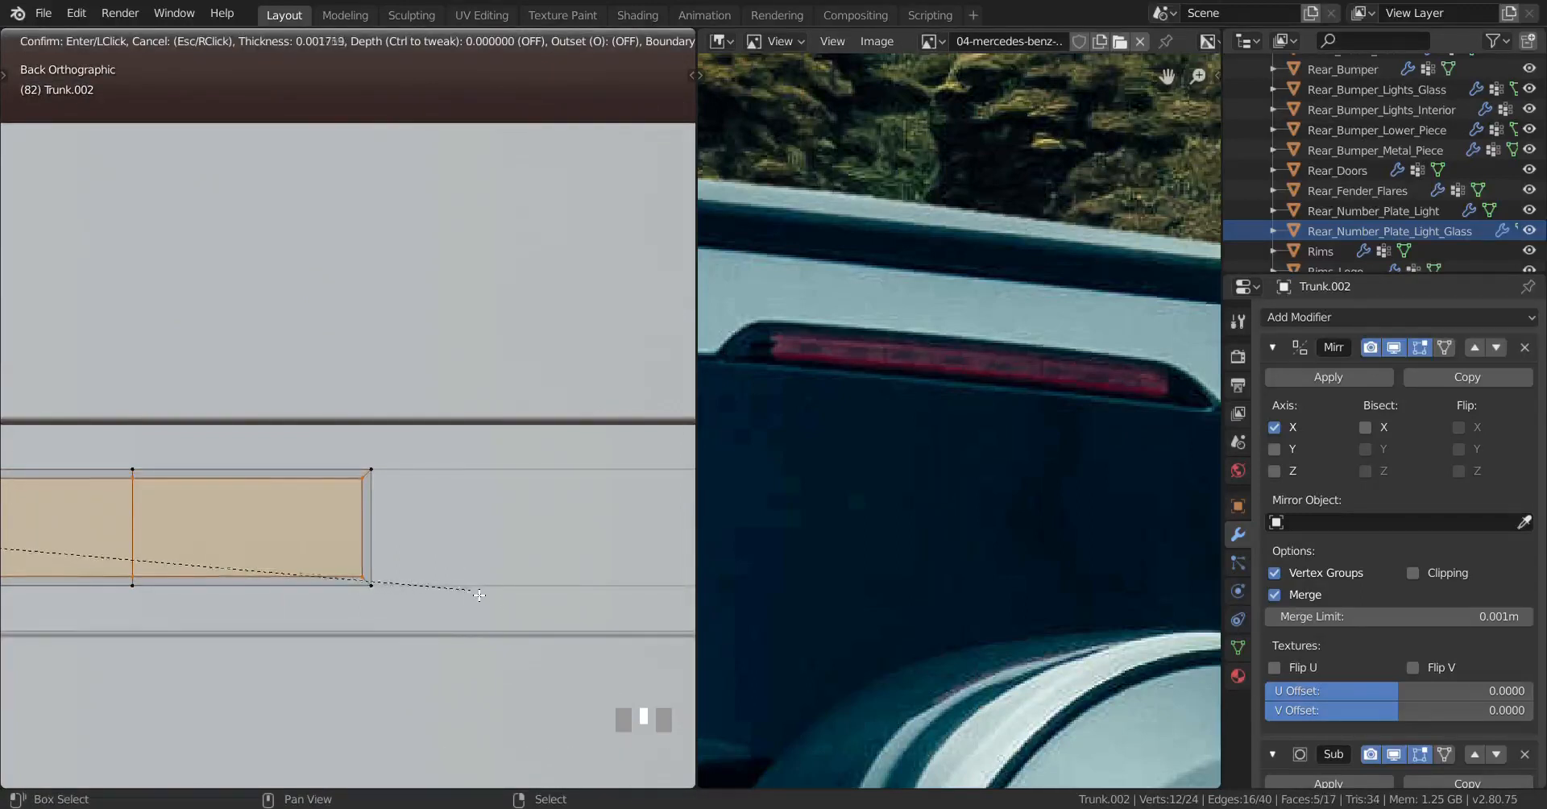
pyautogui.keyDown('shift'); pyautogui.click(475, 591); pyautogui.keyUp('shift')
pyautogui.scroll(-3, 475, 591)
pyautogui.keyDown('shift'); pyautogui.moveTo(475, 591); pyautogui.dragTo(301, 585, button='middle'); pyautogui.keyUp('shift')
pyautogui.scroll(5, 301, 586)
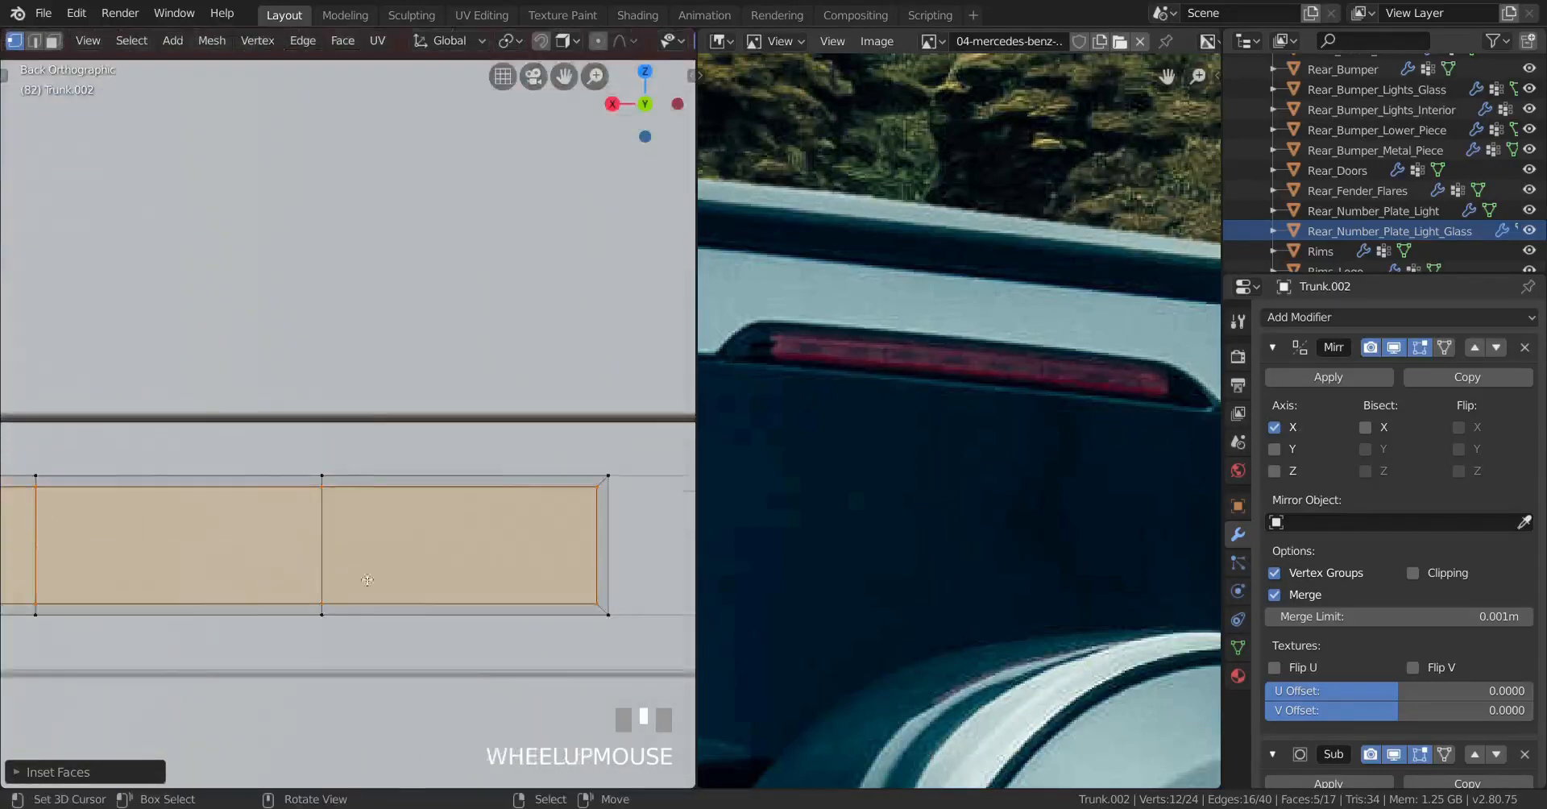
pyautogui.keyDown('shift'); pyautogui.moveTo(446, 556); pyautogui.dragTo(251, 525, button='middle'); pyautogui.keyUp('shift')
pyautogui.hotkey('ctrl', 'z')
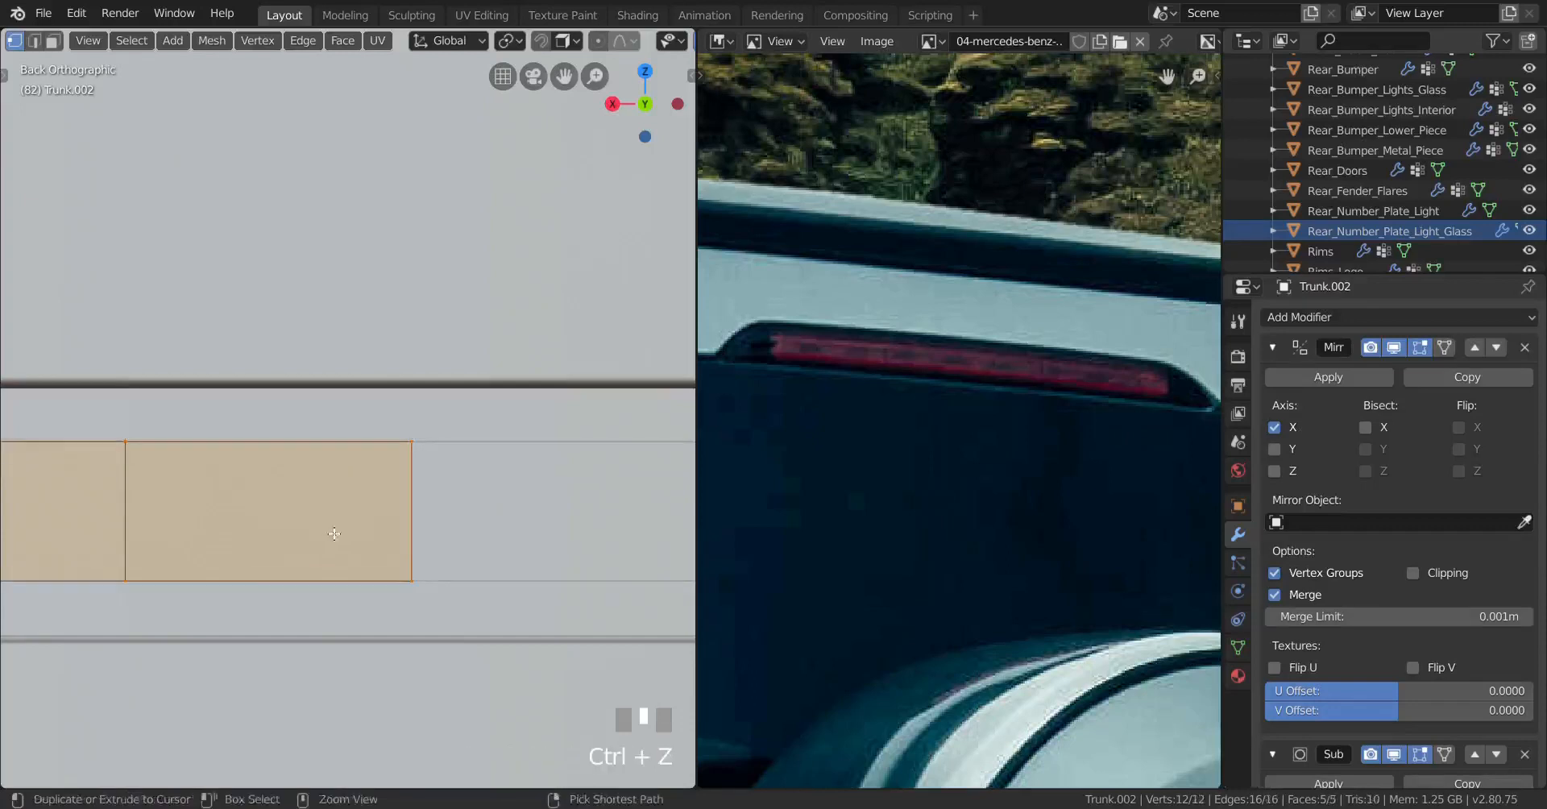
pyautogui.press('i')
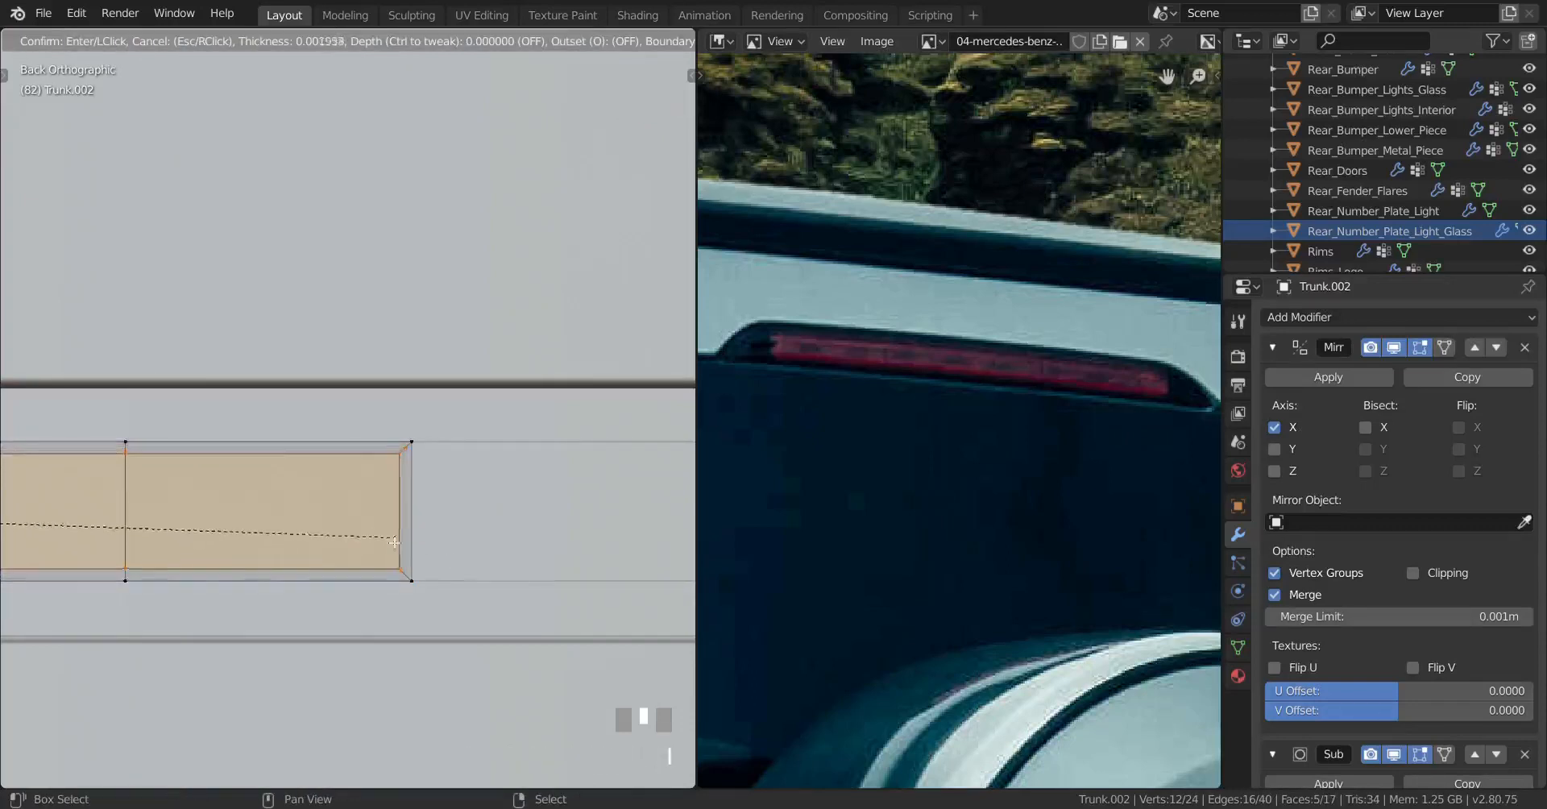
pyautogui.keyDown('shift'); pyautogui.click(381, 538); pyautogui.keyUp('shift')
pyautogui.scroll(-5, 377, 536)
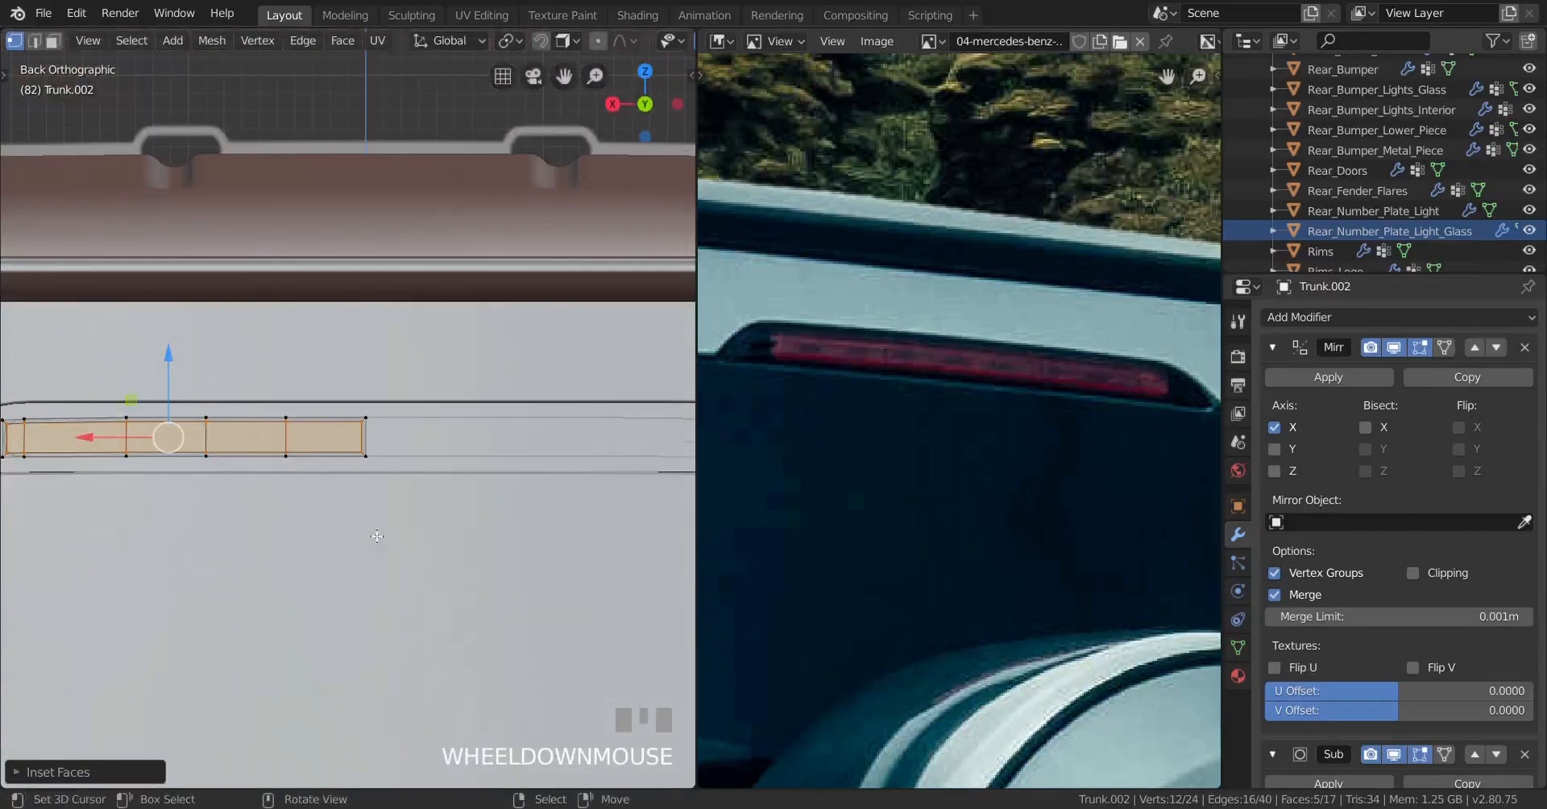
# Step: Knife-cut straight horizontal edges from the inset's two inner corners to the border at the trunk's centre line
pyautogui.scroll(6, 377, 536)
pyautogui.keyDown('shift'); pyautogui.moveTo(460, 567); pyautogui.dragTo(386, 421, button='middle'); pyautogui.keyUp('shift')
pyautogui.press('k')
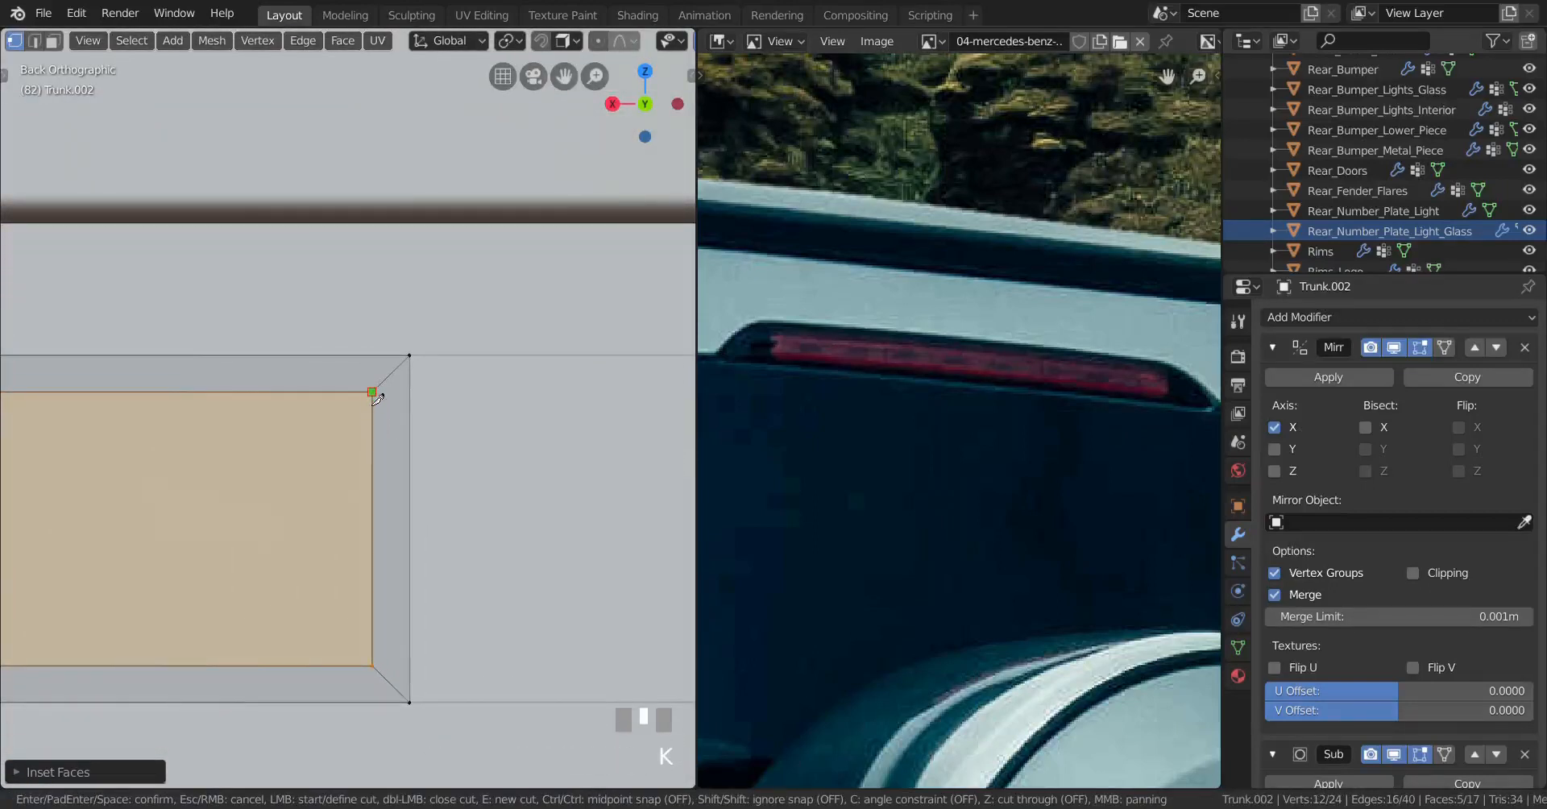
pyautogui.click(376, 398)
pyautogui.press('c')
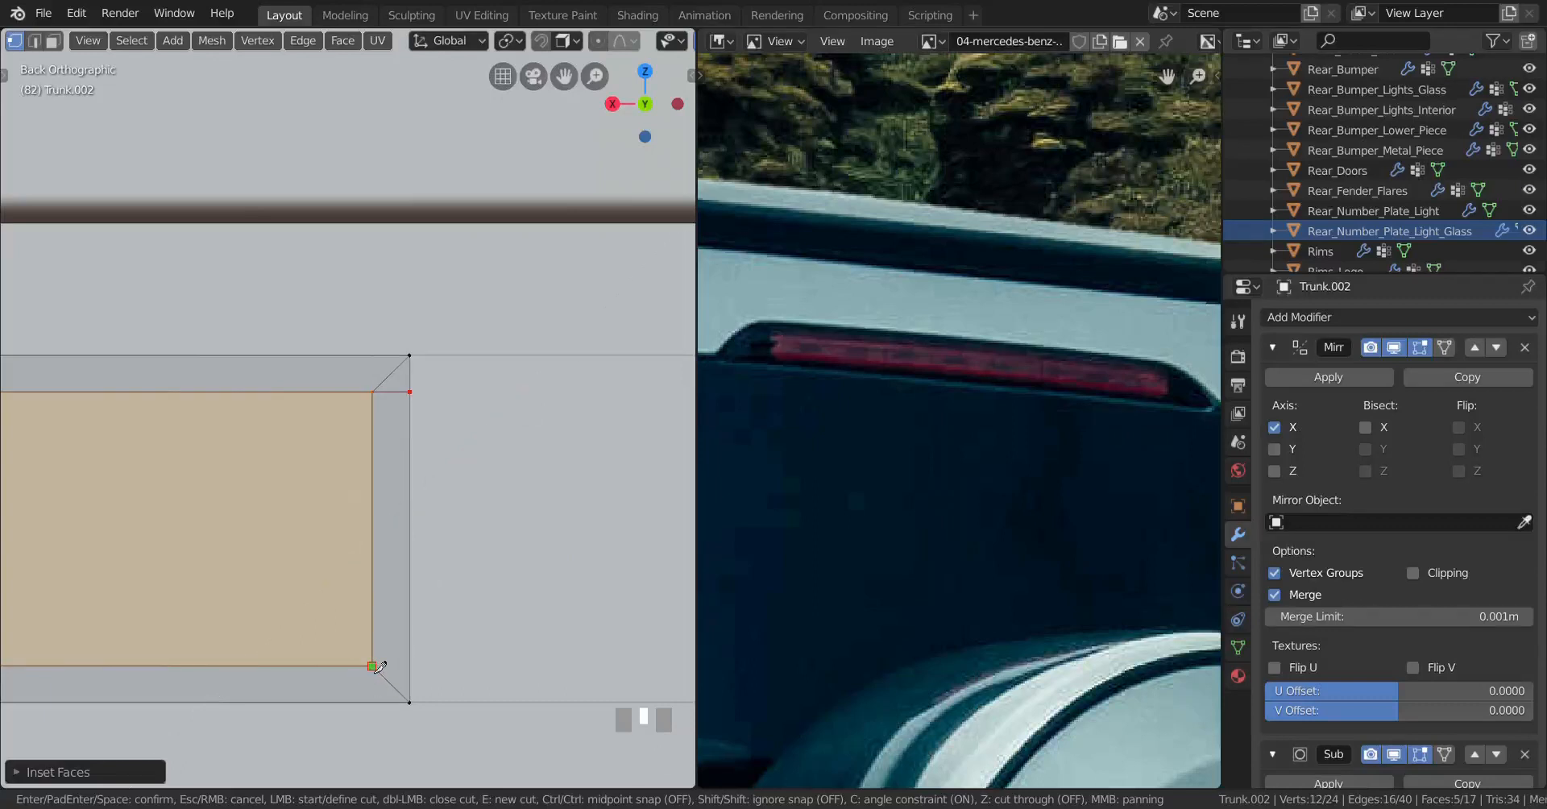
pyautogui.press('Return')
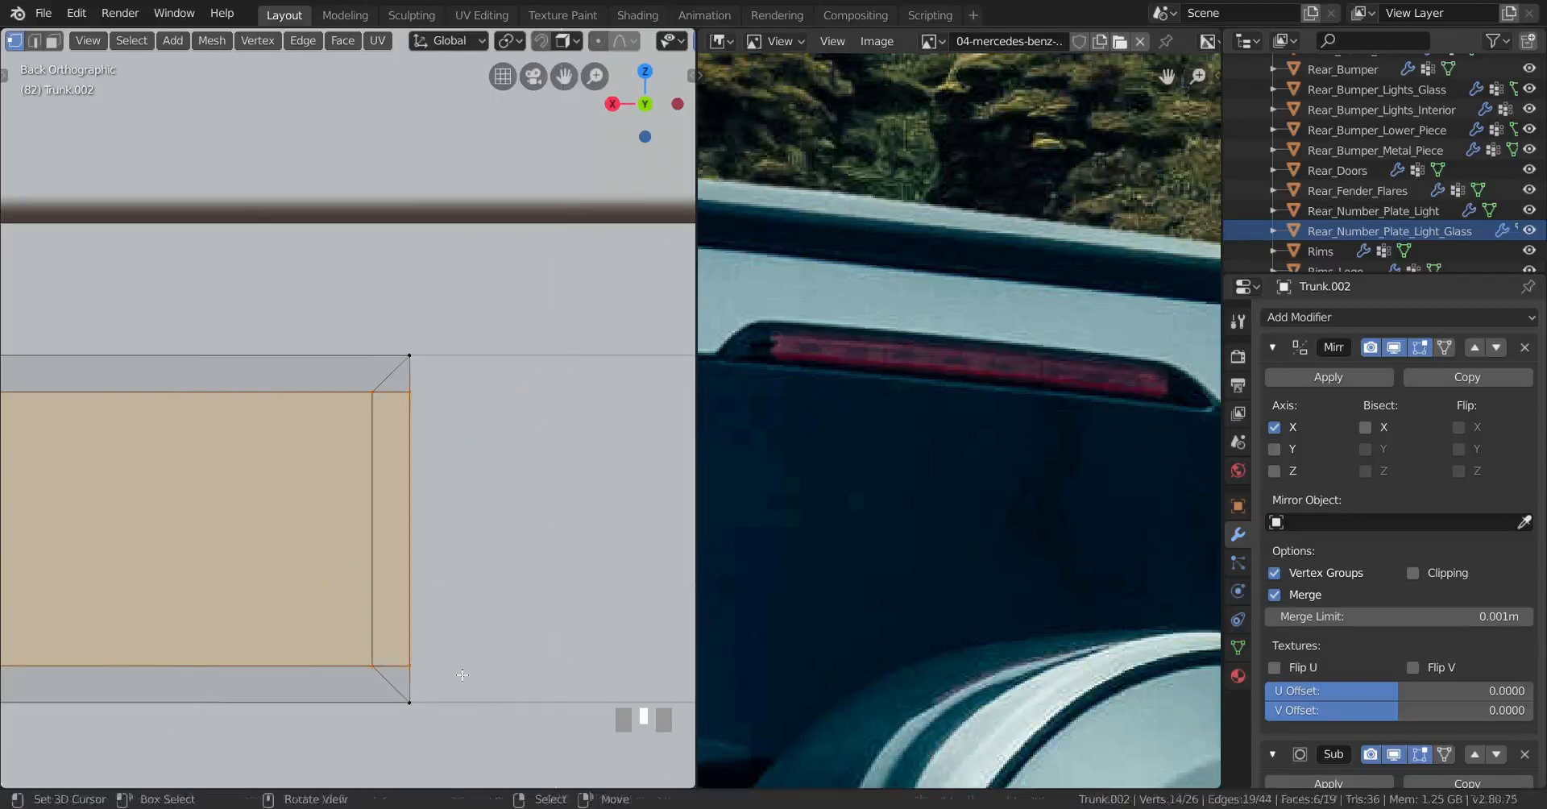
# Step: Merge the inset's upper and lower inner corner vertices into the new vertices on the centre line, using At Last
pyautogui.scroll(-2, 386, 524)
pyautogui.scroll(2, 395, 419)
pyautogui.rightClick(403, 404)
pyautogui.keyDown('shift'); pyautogui.rightClick(408, 395); pyautogui.keyUp('shift')
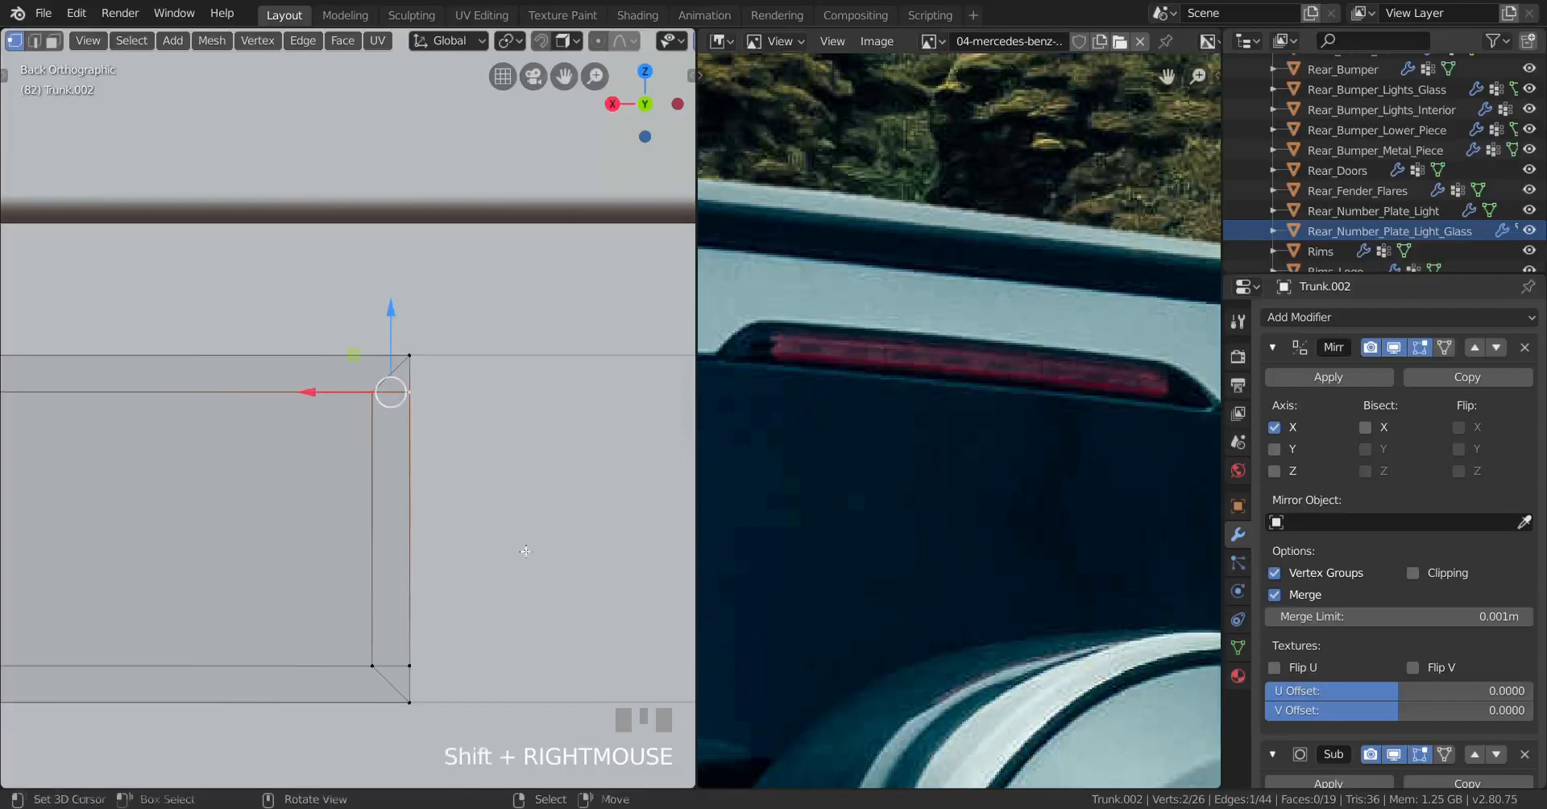
pyautogui.hotkey('alt', 'm')
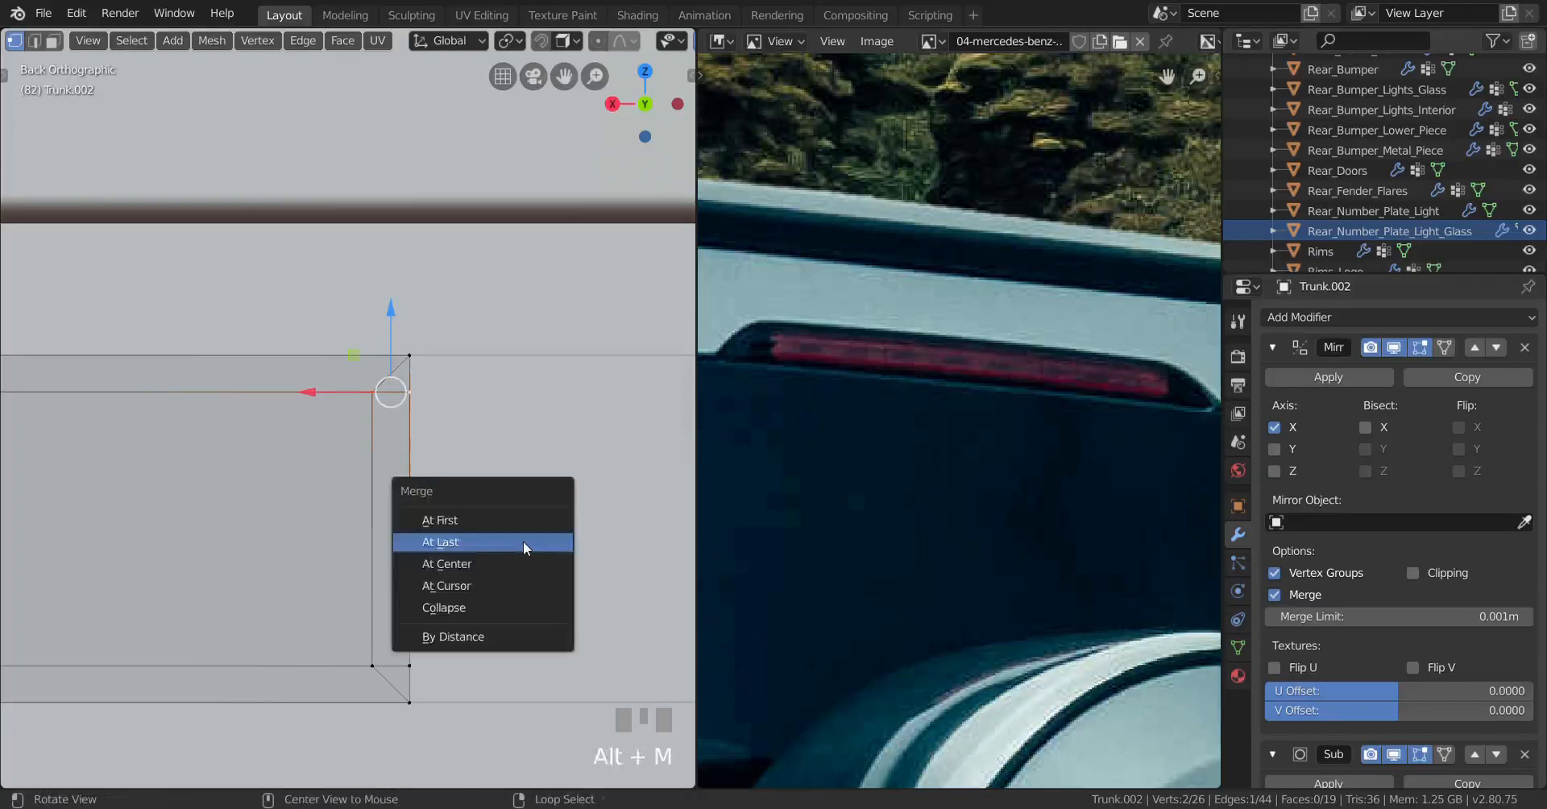
pyautogui.click(524, 540)
pyautogui.rightClick(463, 664)
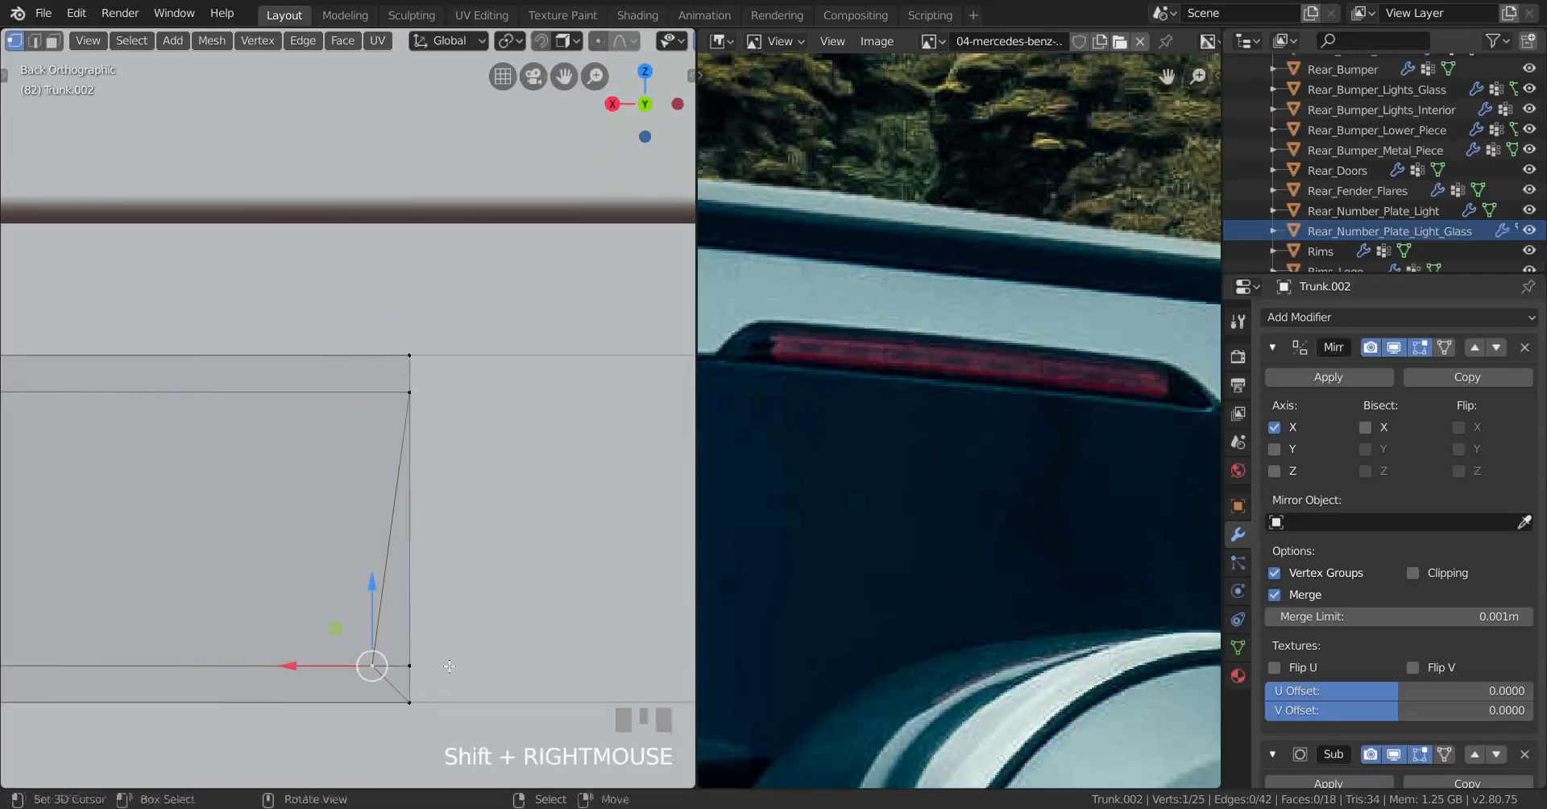
pyautogui.keyDown('shift'); pyautogui.rightClick(452, 665); pyautogui.keyUp('shift')
pyautogui.scroll(-5, 474, 655)
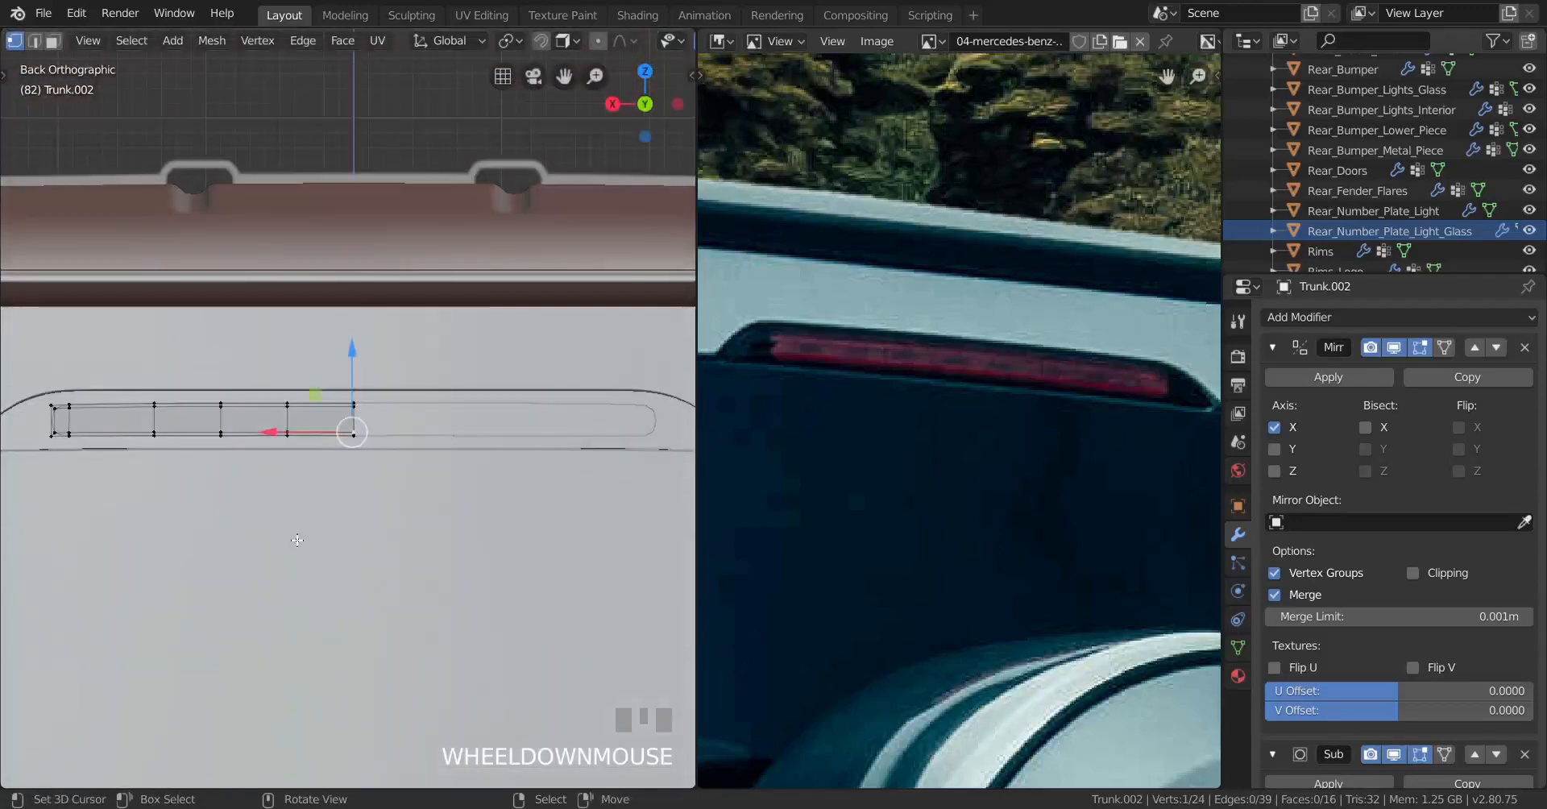
pyautogui.keyDown('shift'); pyautogui.moveTo(474, 655); pyautogui.dragTo(372, 578, button='middle'); pyautogui.keyUp('shift')
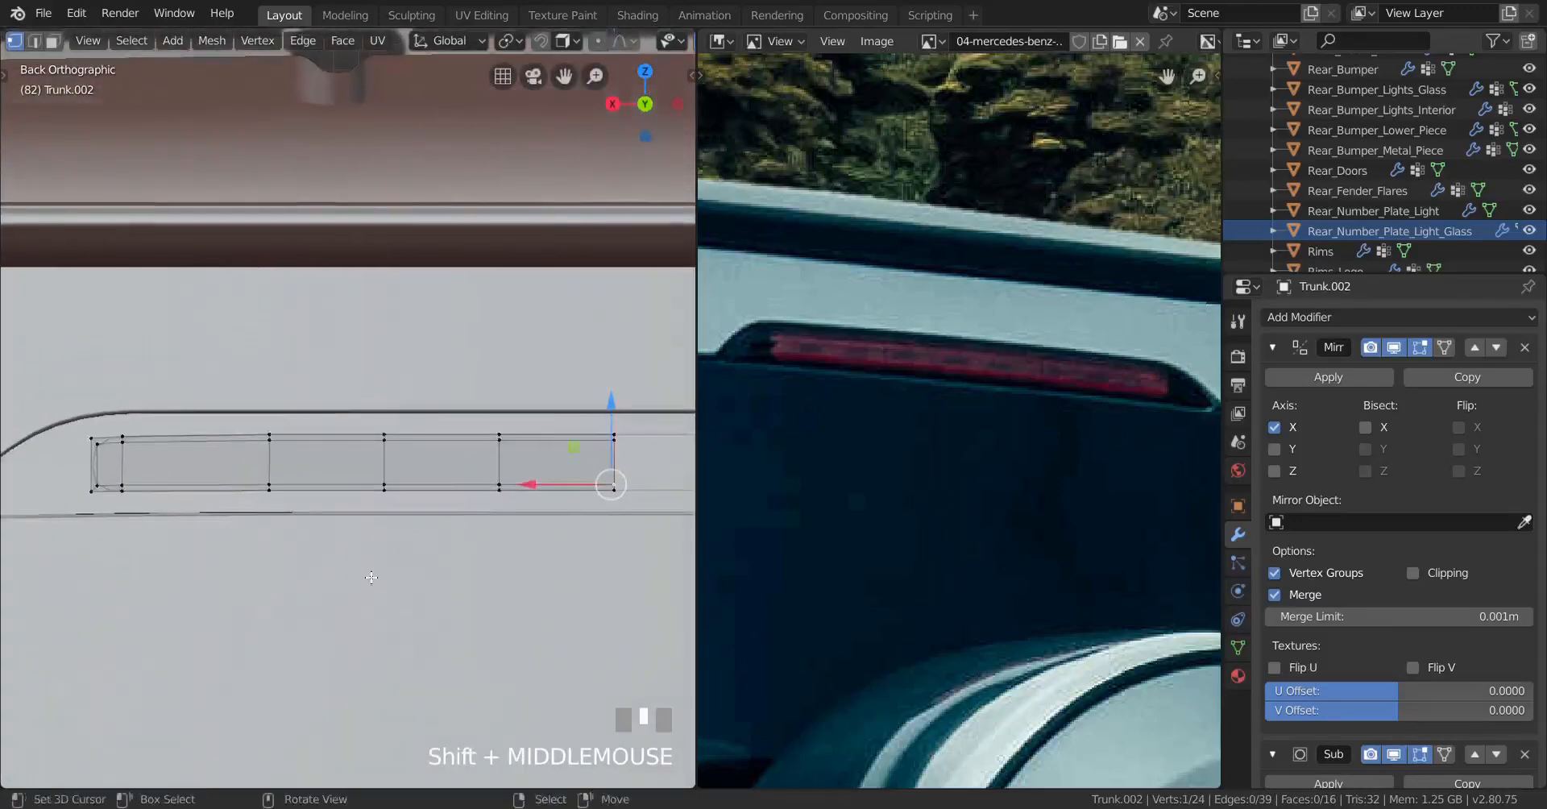
# Step: Select the entire slot surface and set the transform orientation to Normal
pyautogui.rightClick(104, 457)
pyautogui.keyDown('ctrl'); pyautogui.keyDown('shift'); pyautogui.rightClick(617, 488); pyautogui.keyUp('shift'); pyautogui.keyUp('ctrl')
pyautogui.moveTo(616, 488); pyautogui.dragTo(403, 474, button='middle')
pyautogui.press('a')
pyautogui.scroll(-3, 405, 475)
pyautogui.scroll(-2, 405, 475)
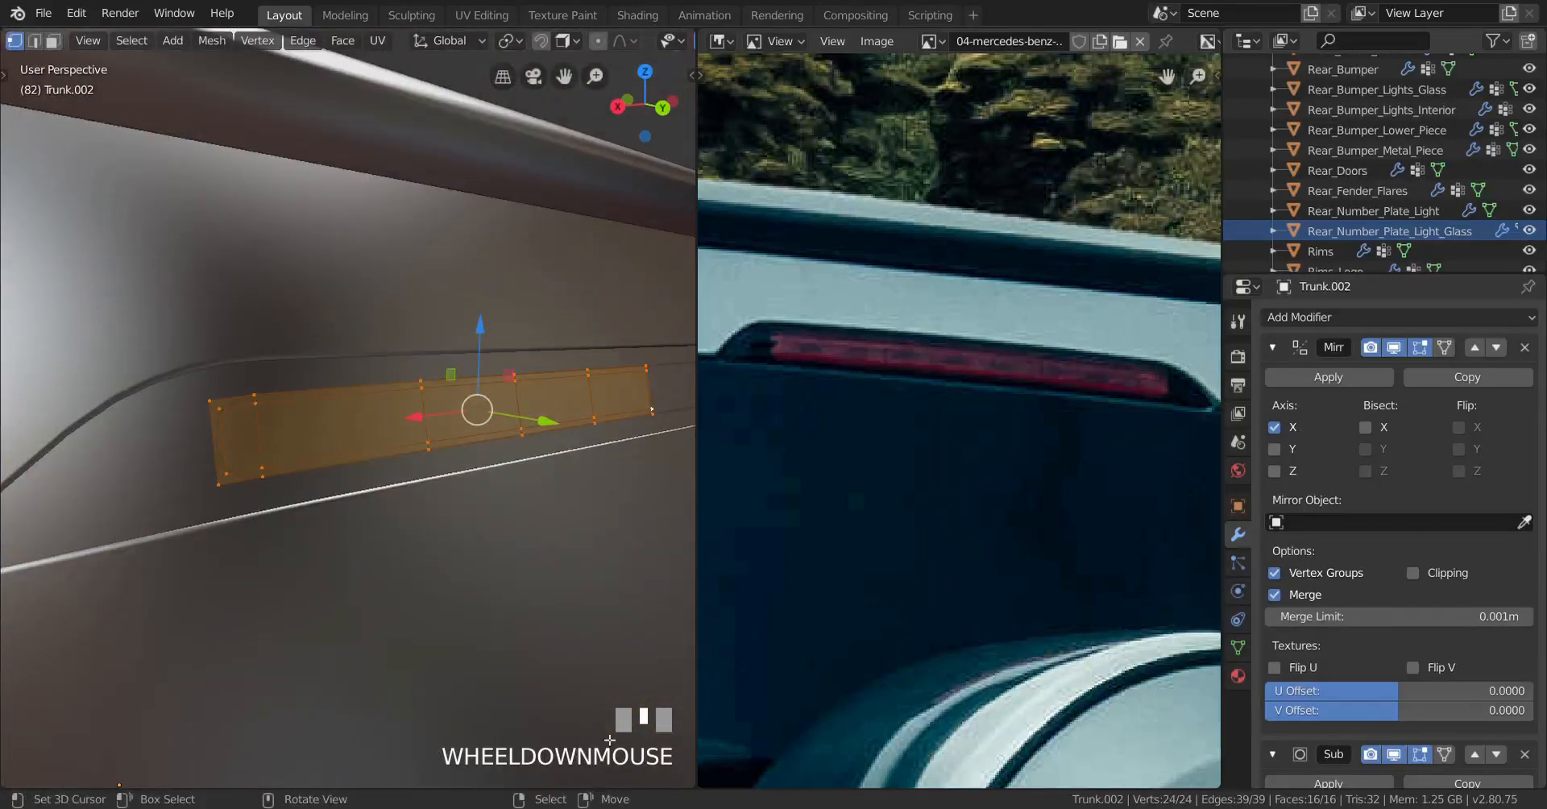
pyautogui.press(',')
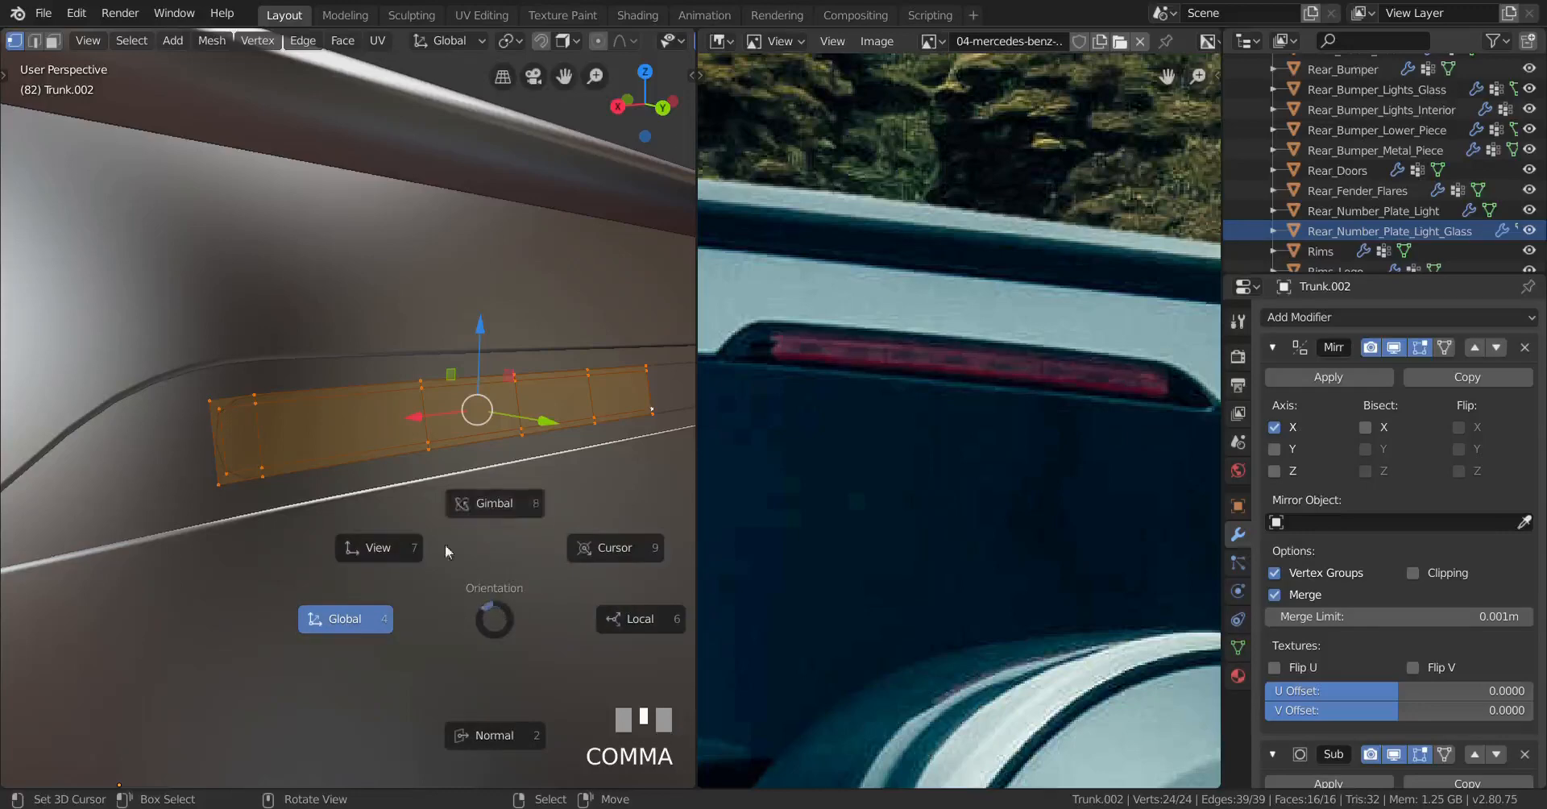
# Step: Try to move the whole slot surface along its normal direction
pyautogui.moveTo(491, 608); pyautogui.dragTo(532, 519, button='middle')
pyautogui.scroll(3, 556, 567)
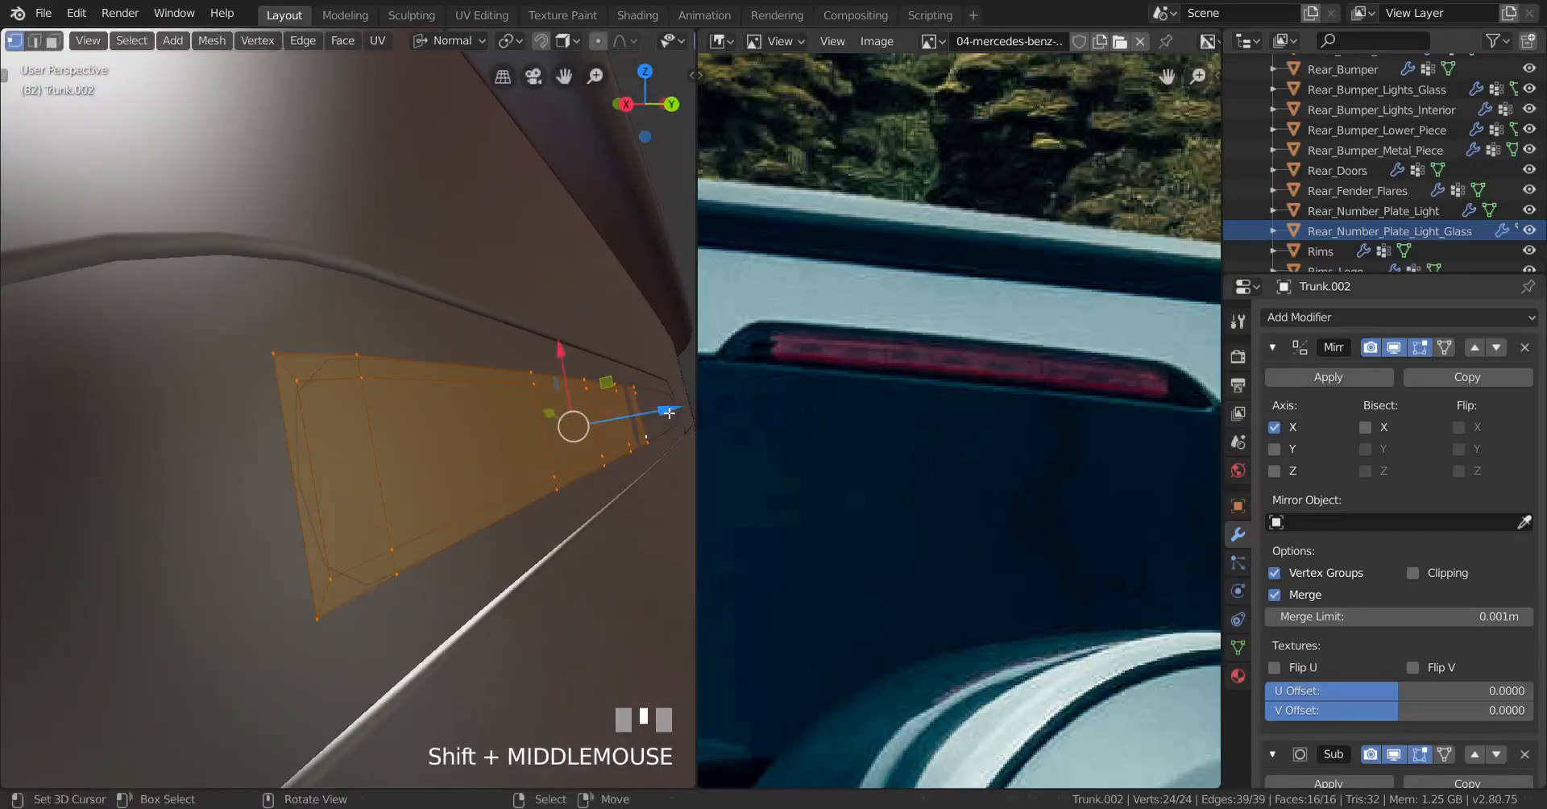
pyautogui.moveTo(669, 412); pyautogui.dragTo(640, 405)
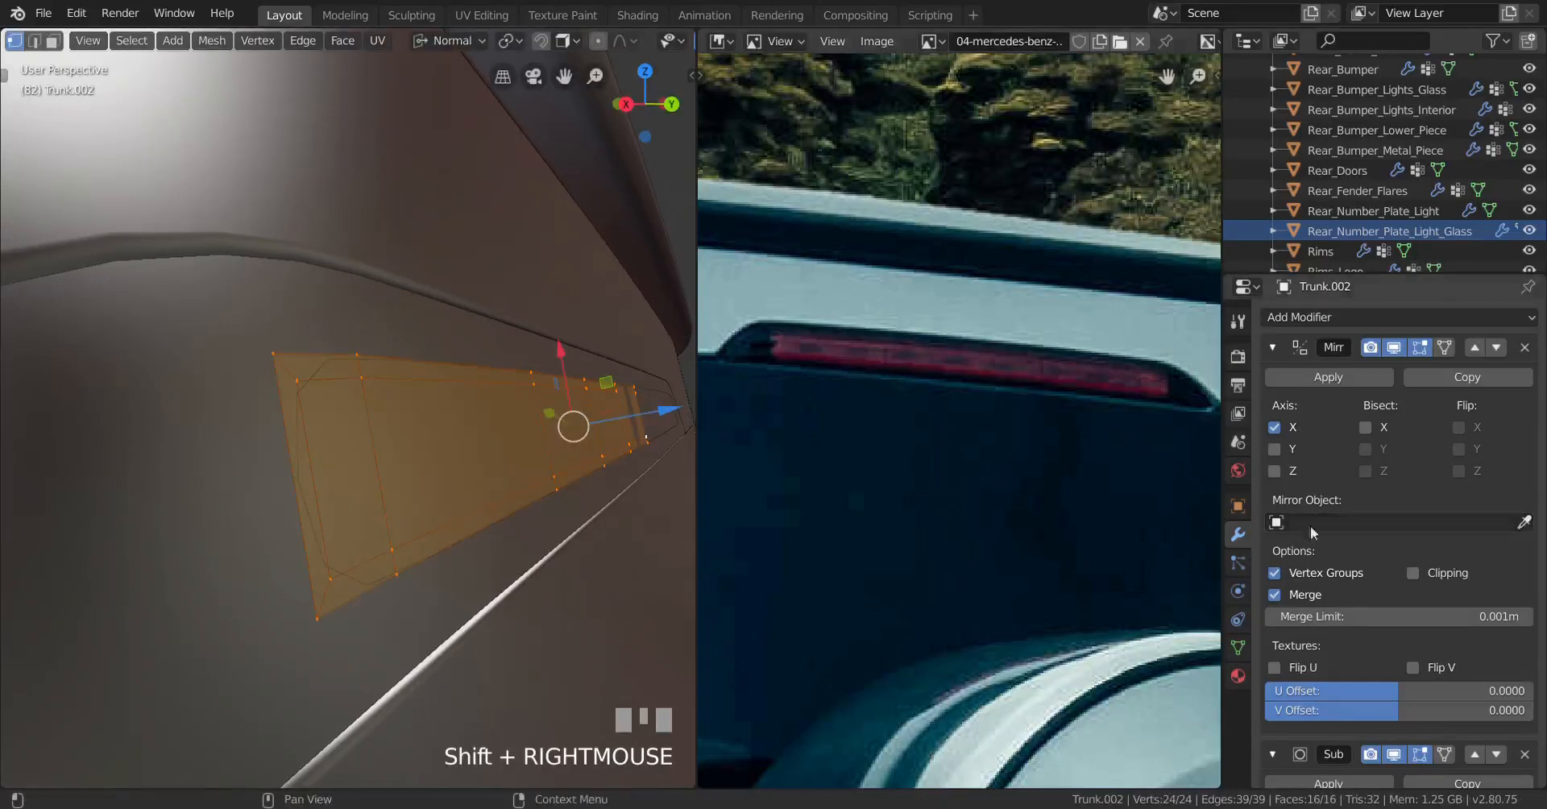
pyautogui.scroll(-5, 1357, 568)
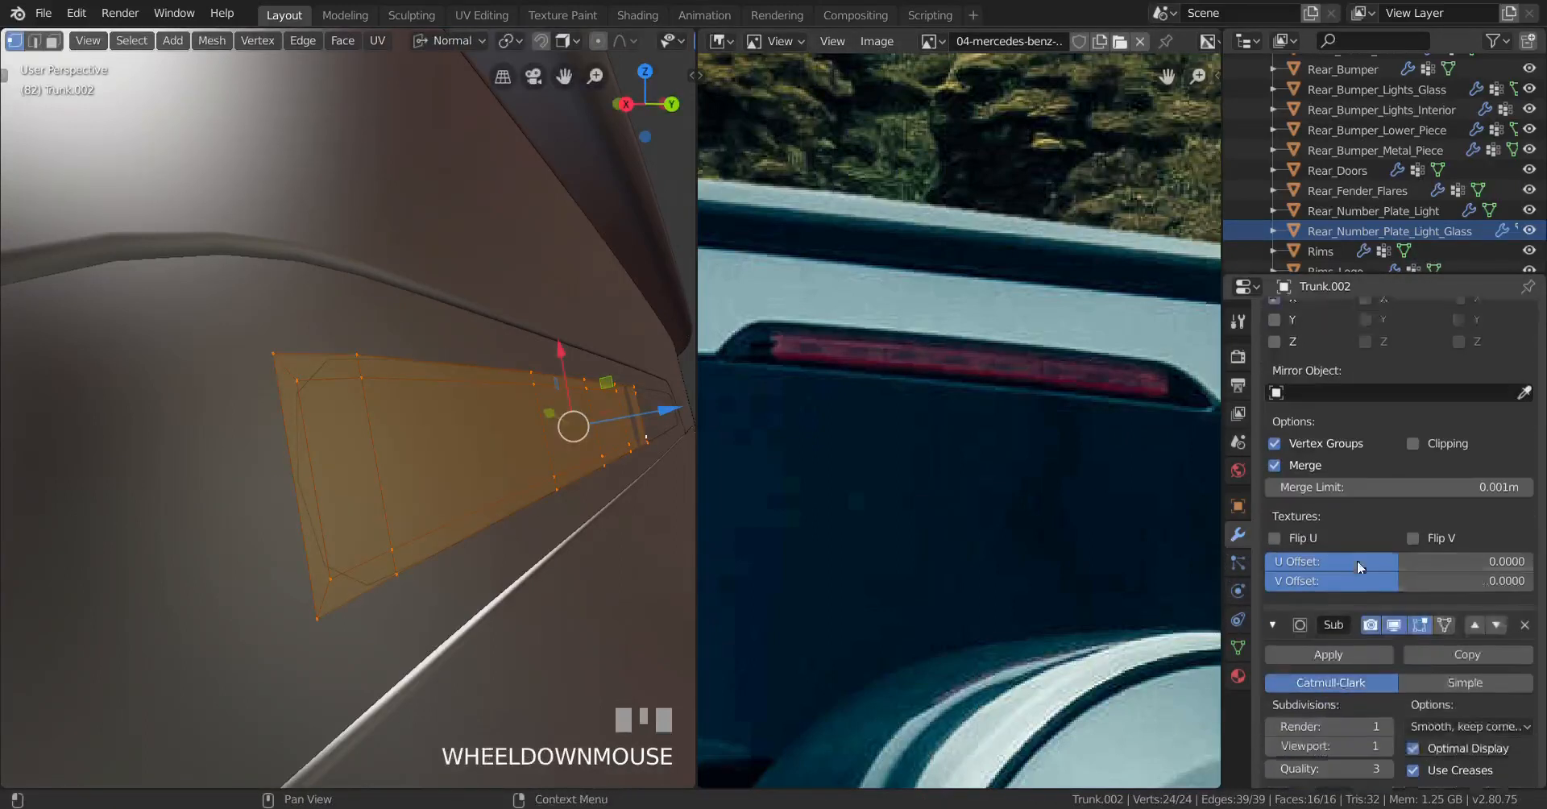
pyautogui.scroll(-1, 540, 561)
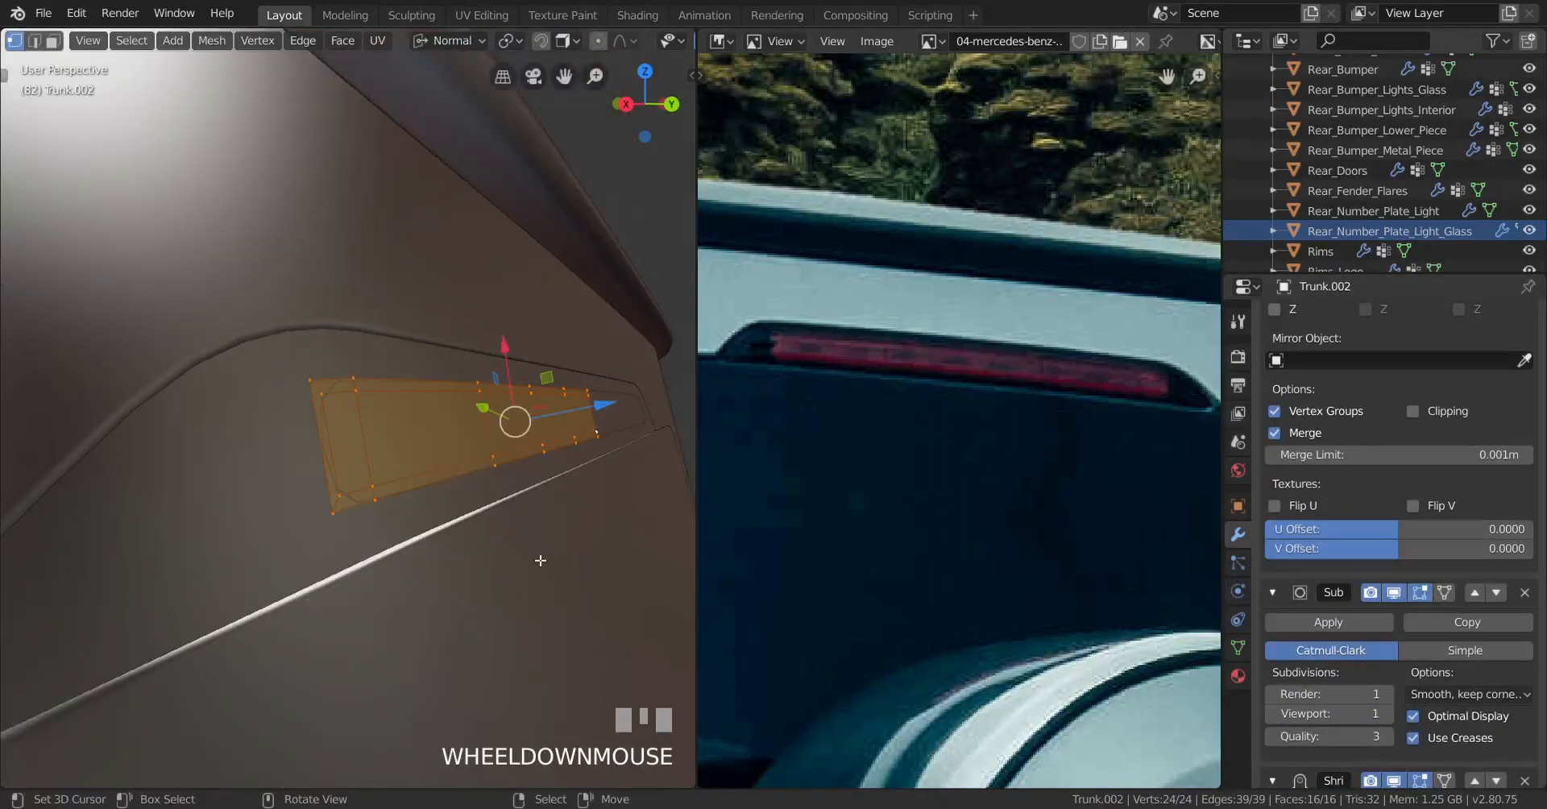
# Step: Duplicate the entire slot surface in place and separate the copy into its own object
pyautogui.hotkey('shift', 'd')
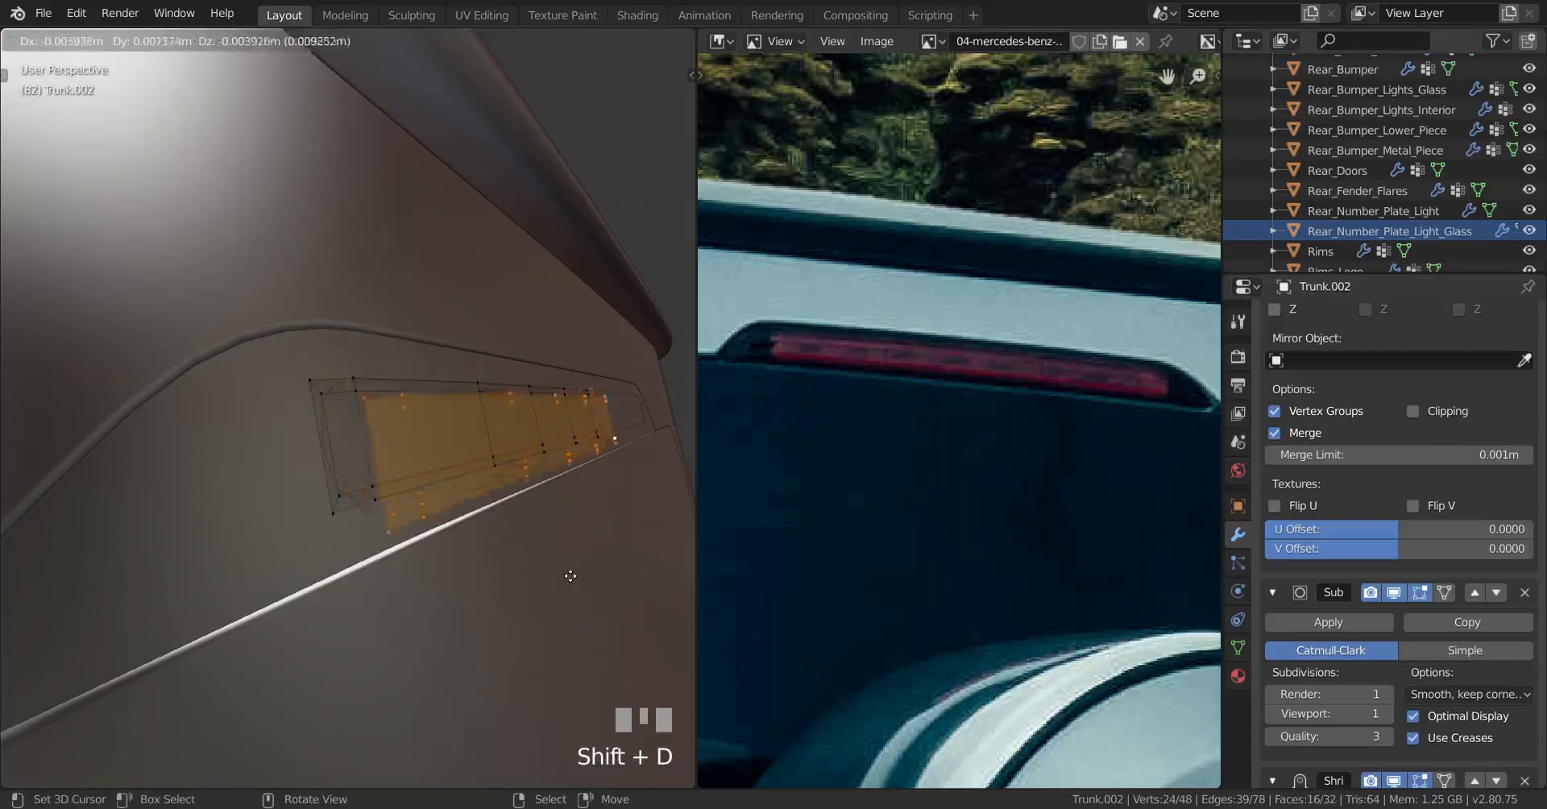
pyautogui.rightClick(535, 591)
pyautogui.press('p')
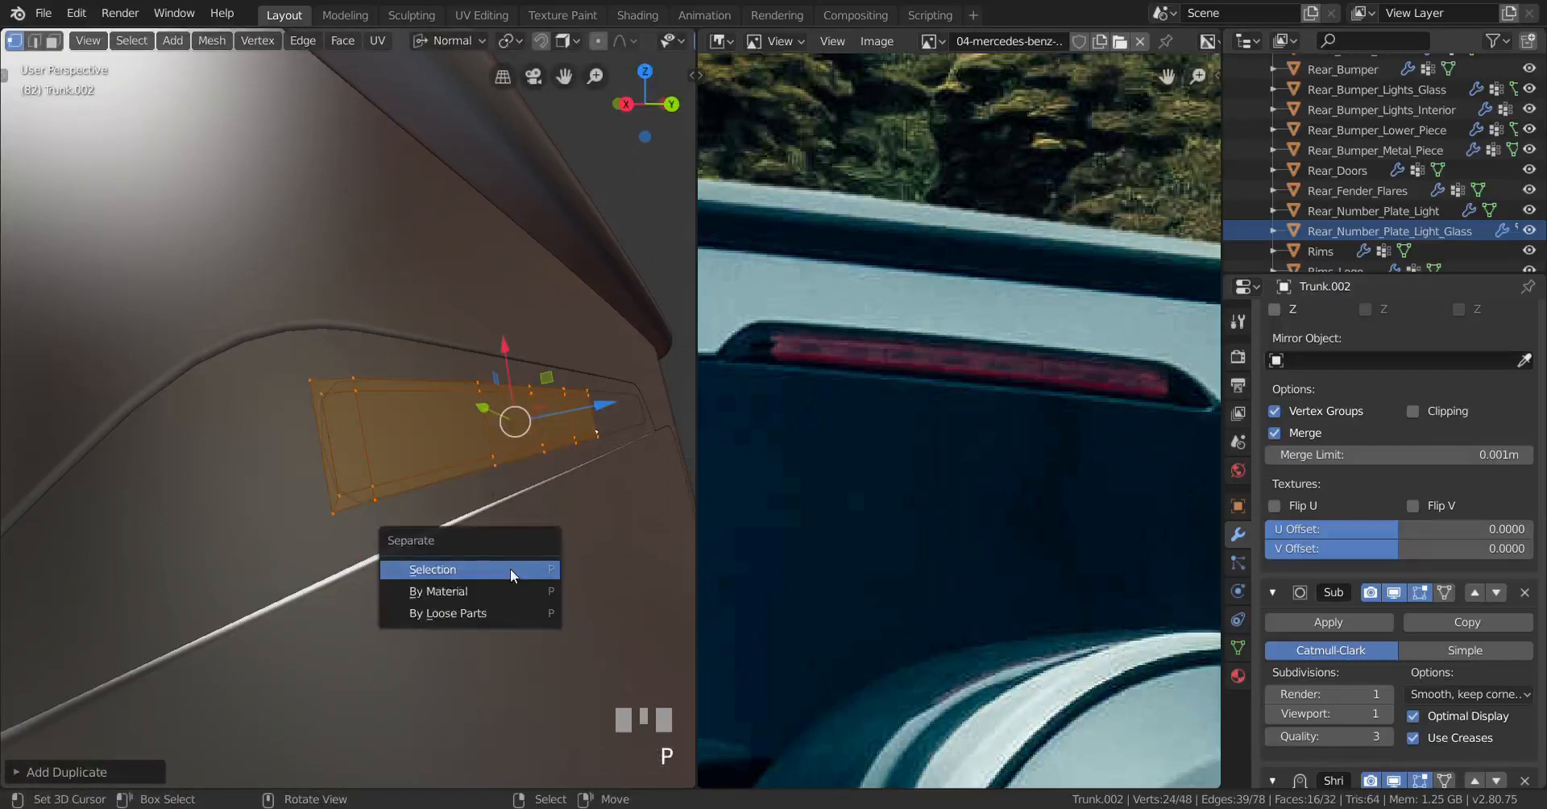
pyautogui.click(510, 568)
pyautogui.press('a')
pyautogui.scroll(3, 504, 506)
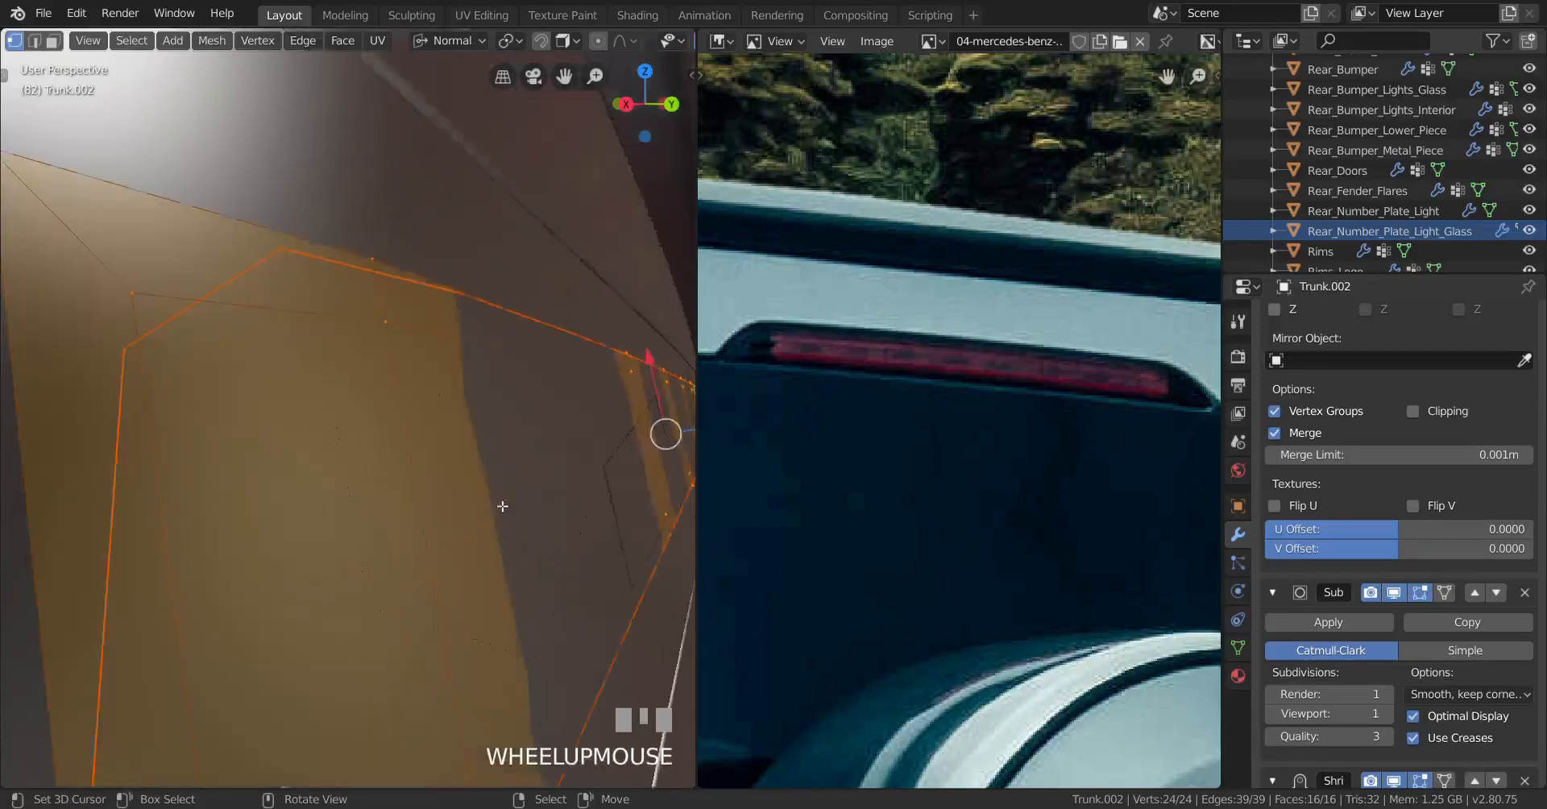
pyautogui.scroll(-2, 529, 509)
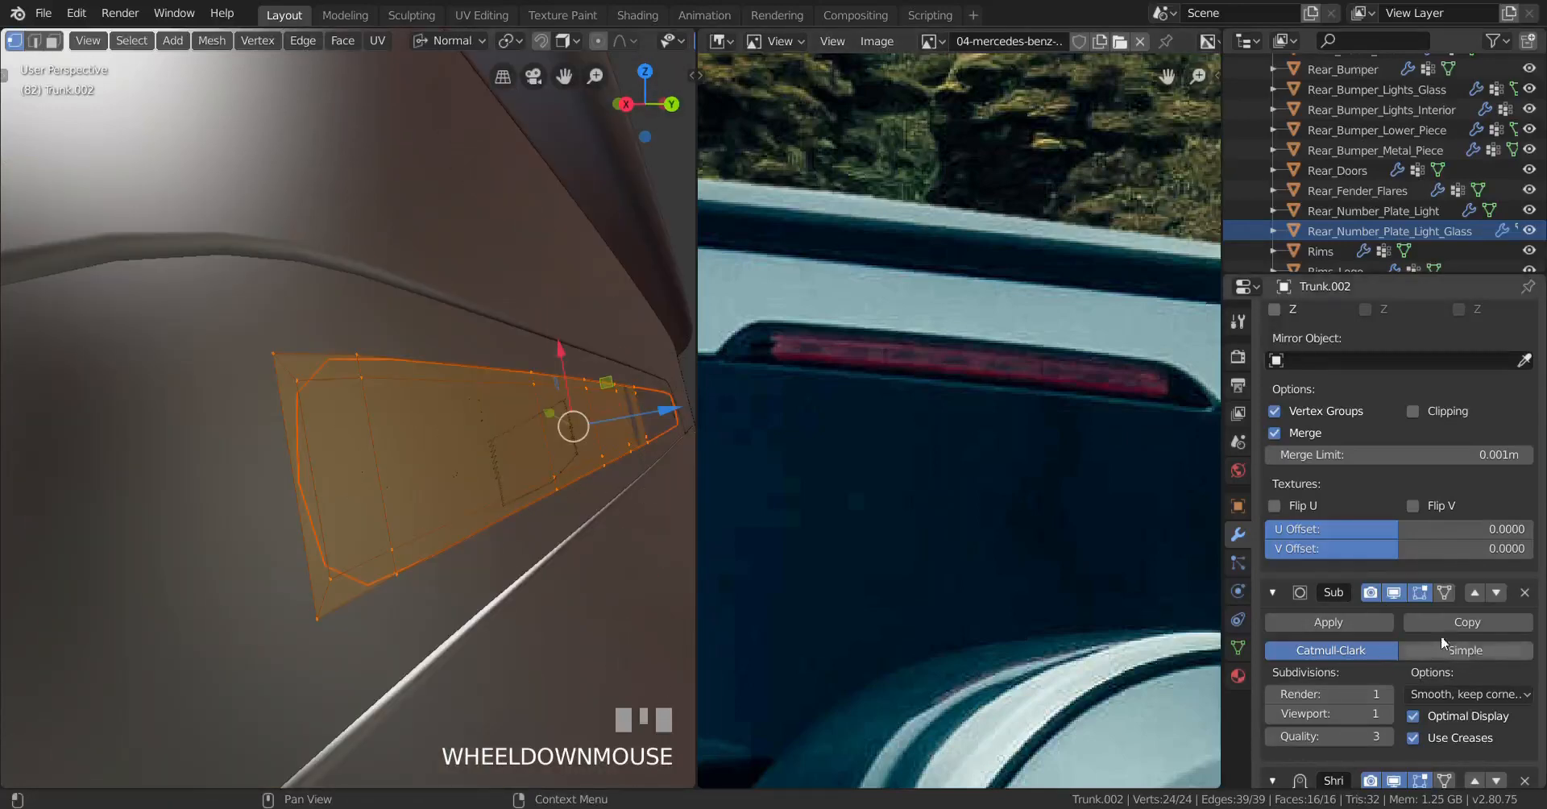
# Step: Apply the slot surface's Shrinkwrap modifier and move both surface copies slightly into the trunk along their normal
pyautogui.scroll(-5, 1441, 636)
pyautogui.press('Tab')
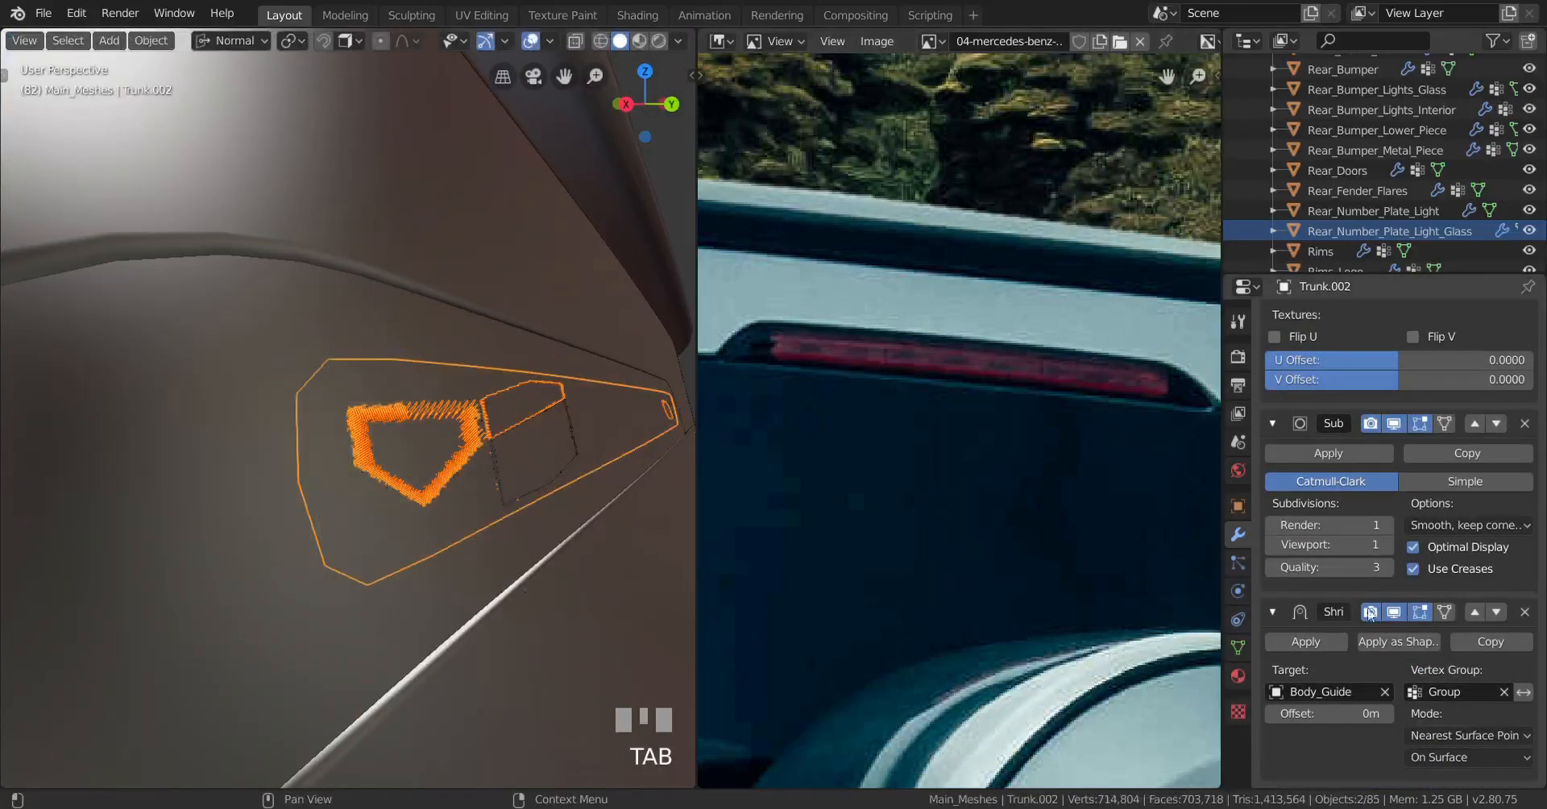
pyautogui.click(1321, 642)
pyautogui.press('Tab')
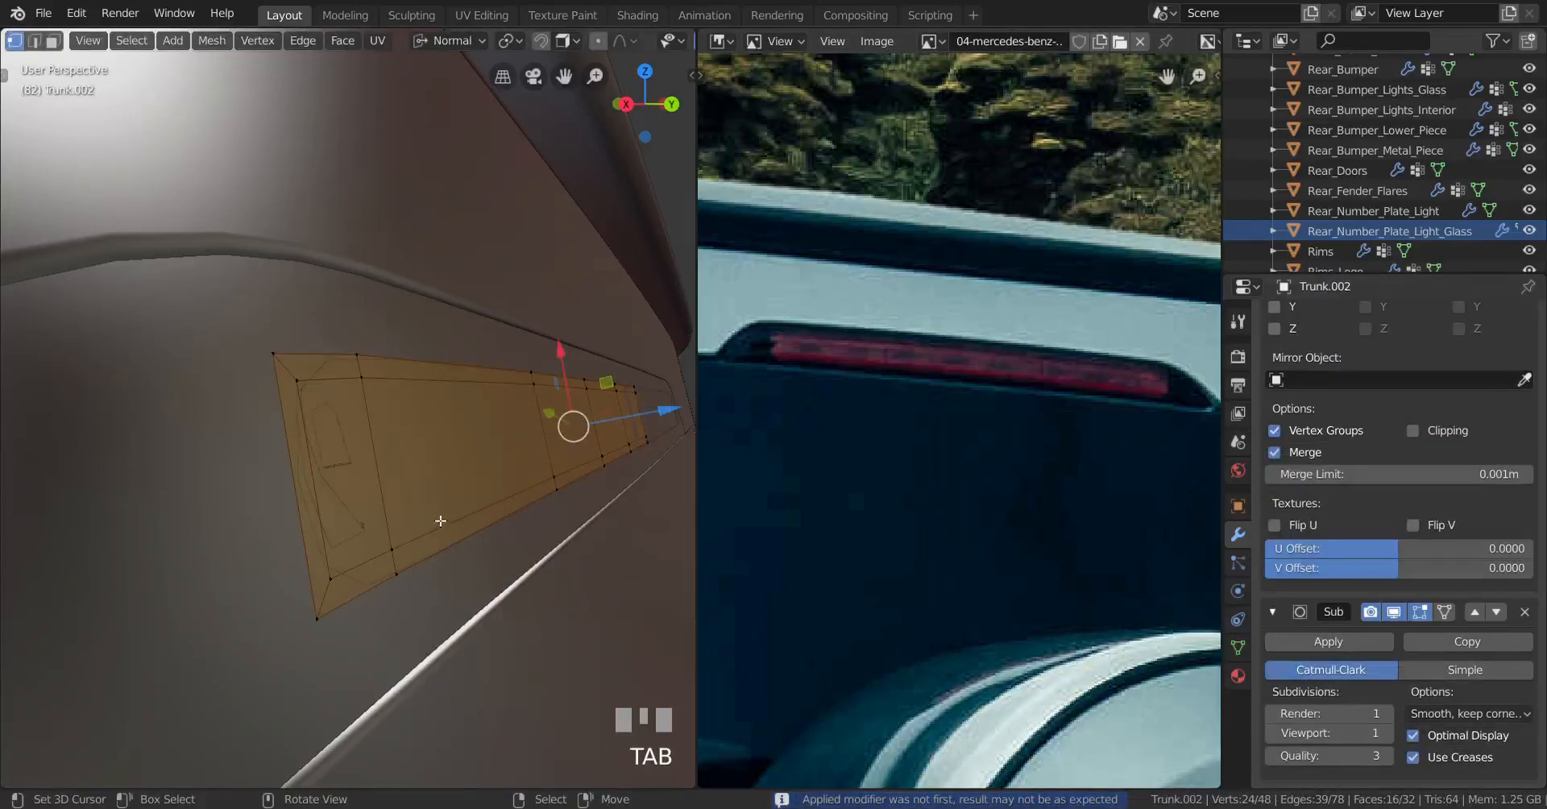
pyautogui.press('a')
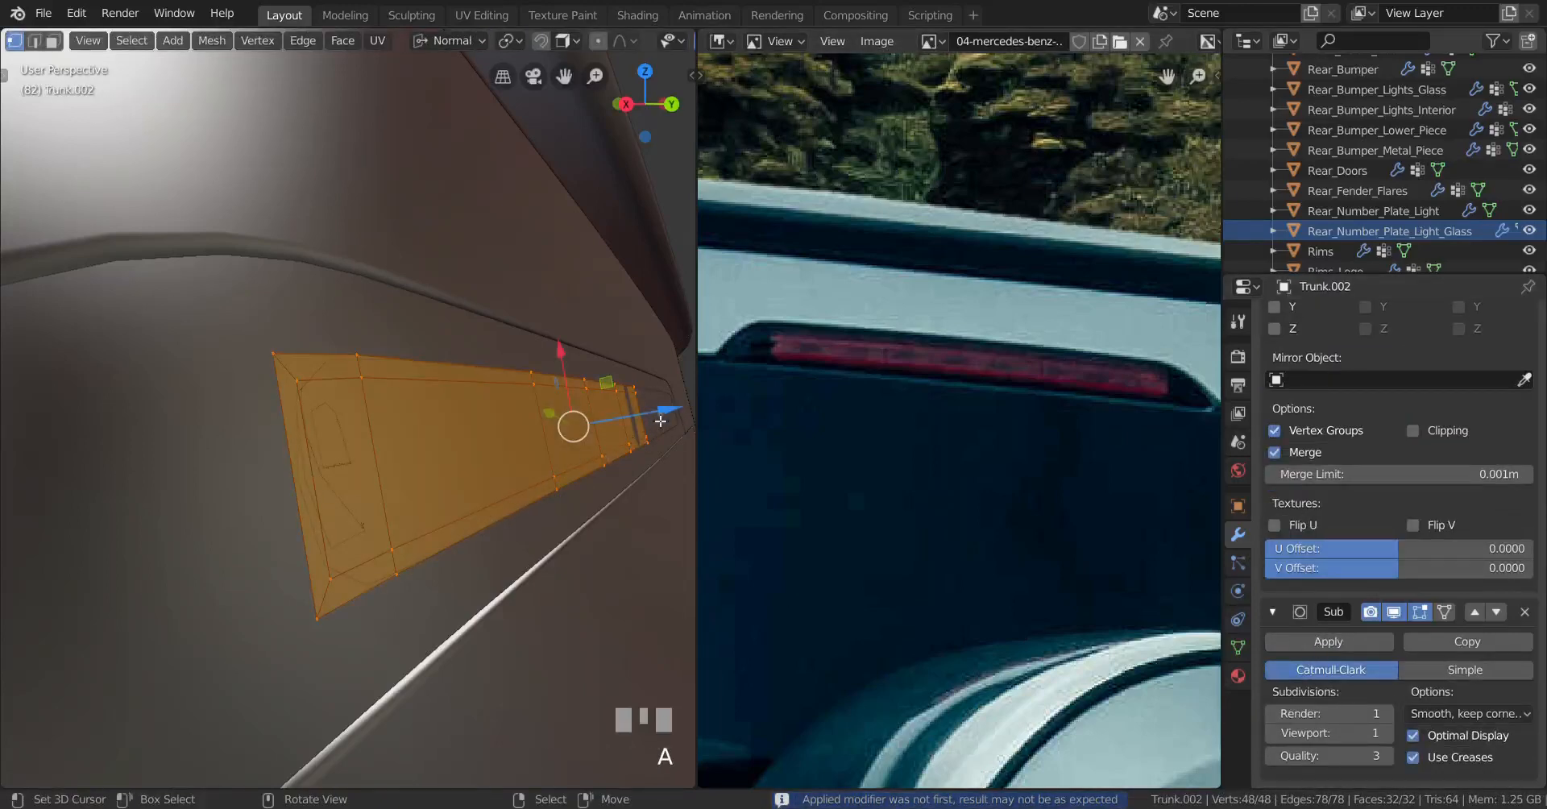
pyautogui.moveTo(661, 421); pyautogui.dragTo(636, 431)
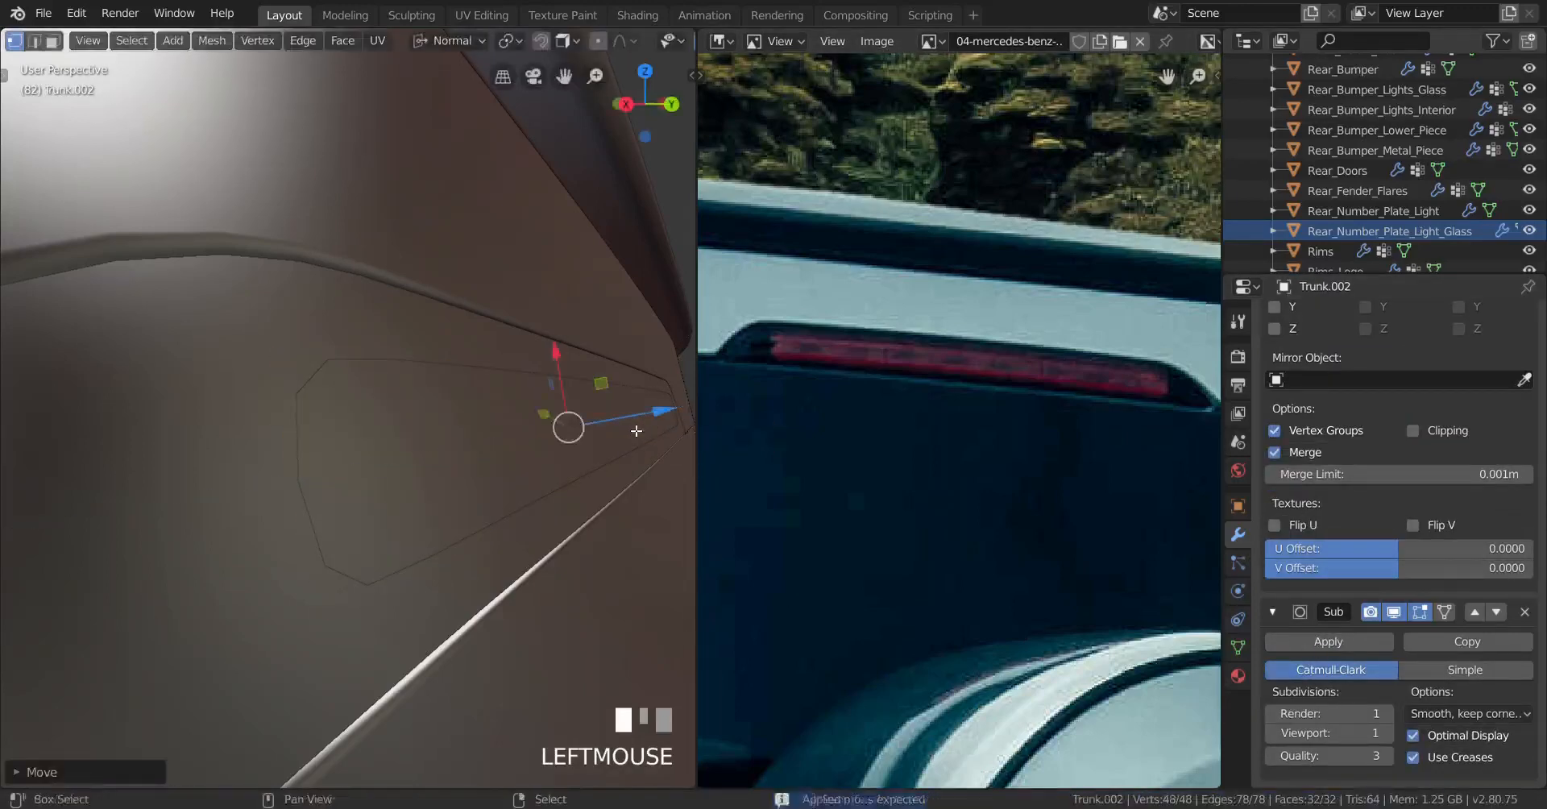
# Step: Hide one of the two slot surface copies and select the remaining one
pyautogui.press('Tab')
pyautogui.rightClick(490, 472)
pyautogui.press('h')
pyautogui.rightClick(470, 457)
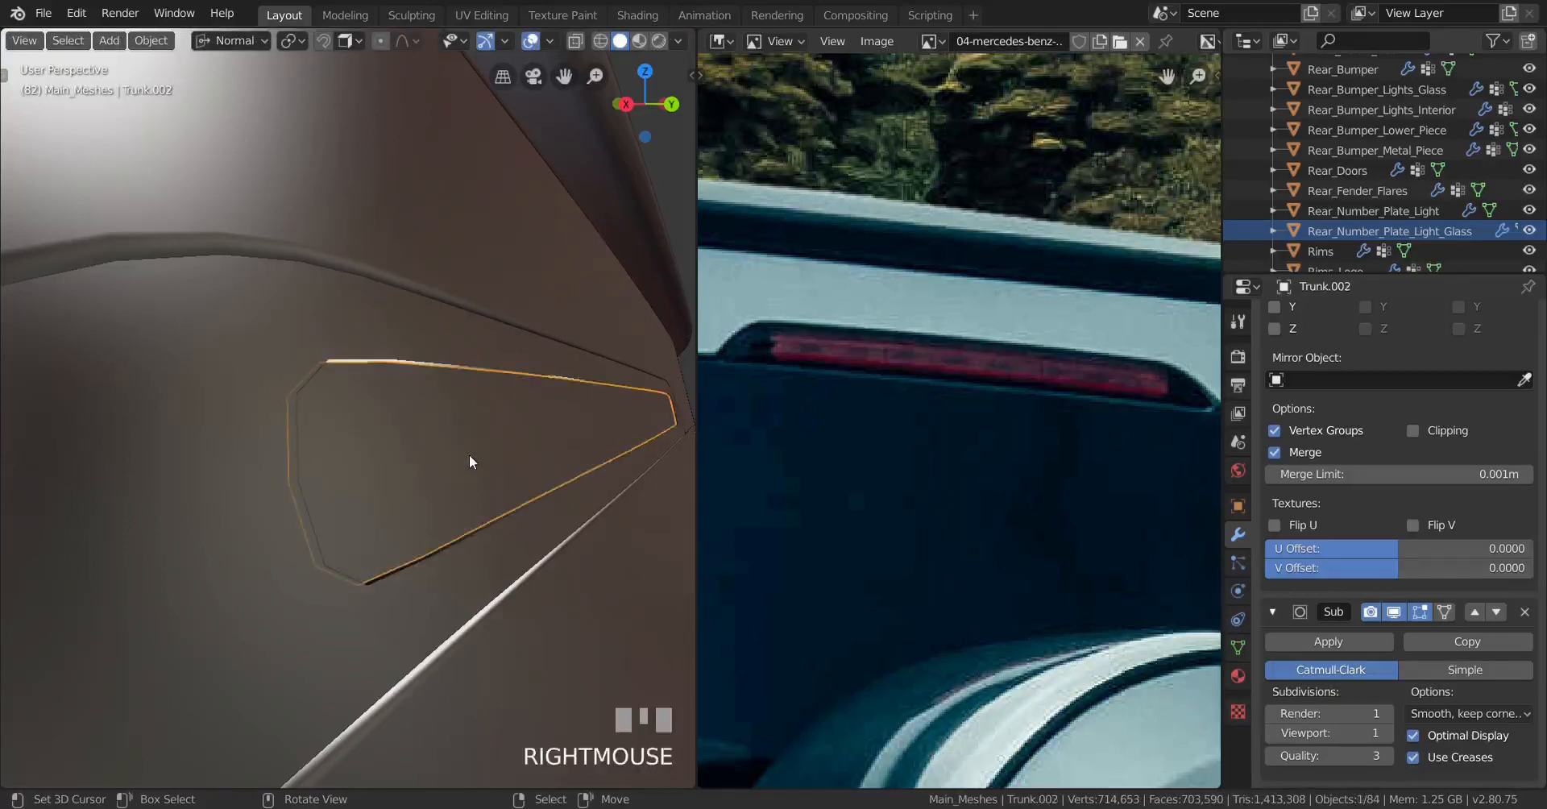
# Step: Move the whole slot surface slightly into the trunk along its normal in edit mode
pyautogui.moveTo(470, 457); pyautogui.dragTo(628, 431, button='middle')
pyautogui.press('Tab')
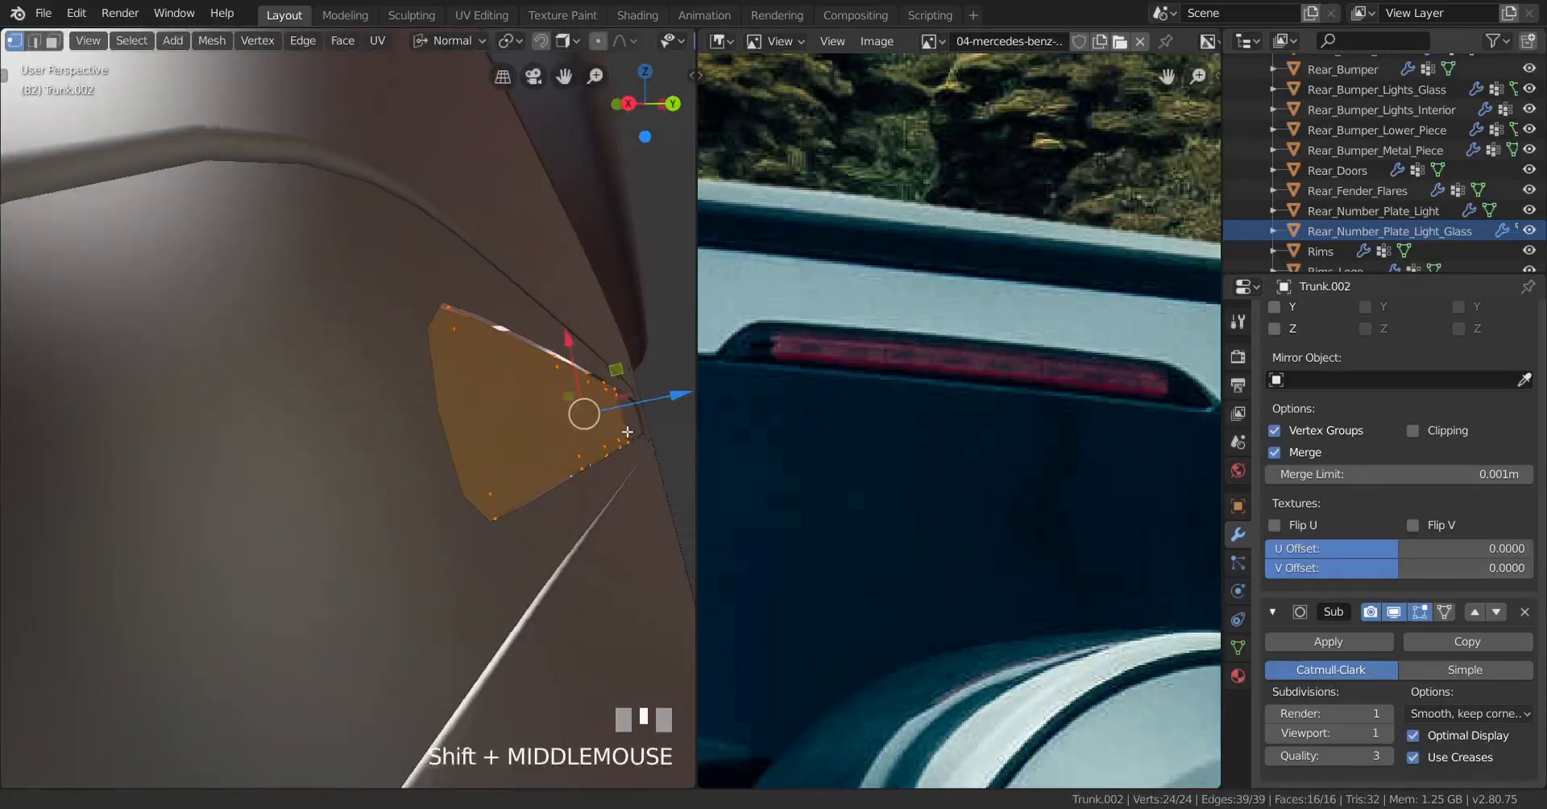
pyautogui.moveTo(673, 403); pyautogui.dragTo(675, 402)
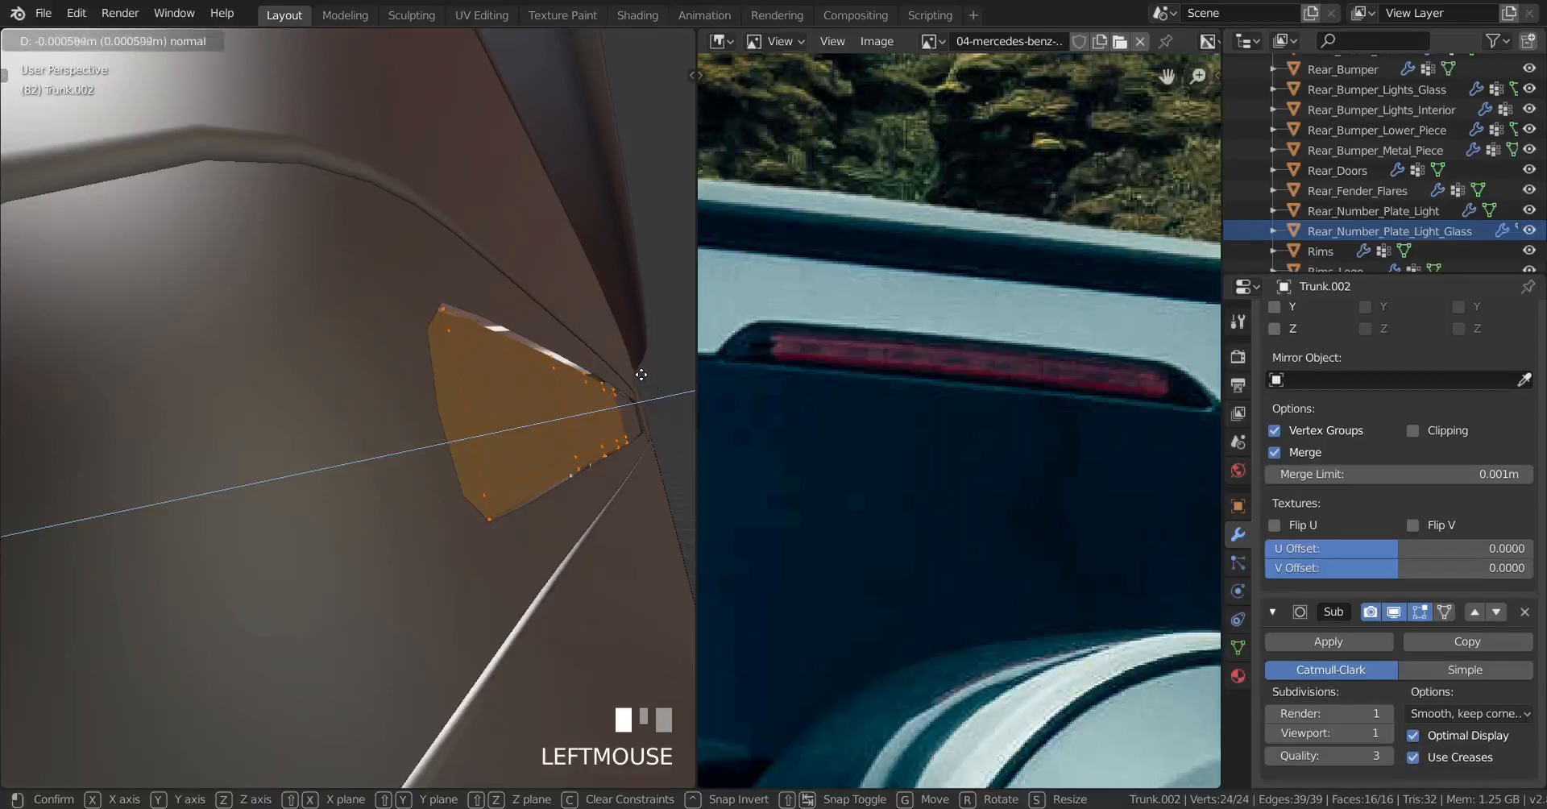
pyautogui.moveTo(632, 364); pyautogui.dragTo(633, 364)
pyautogui.moveTo(634, 364); pyautogui.dragTo(360, 570, button='middle')
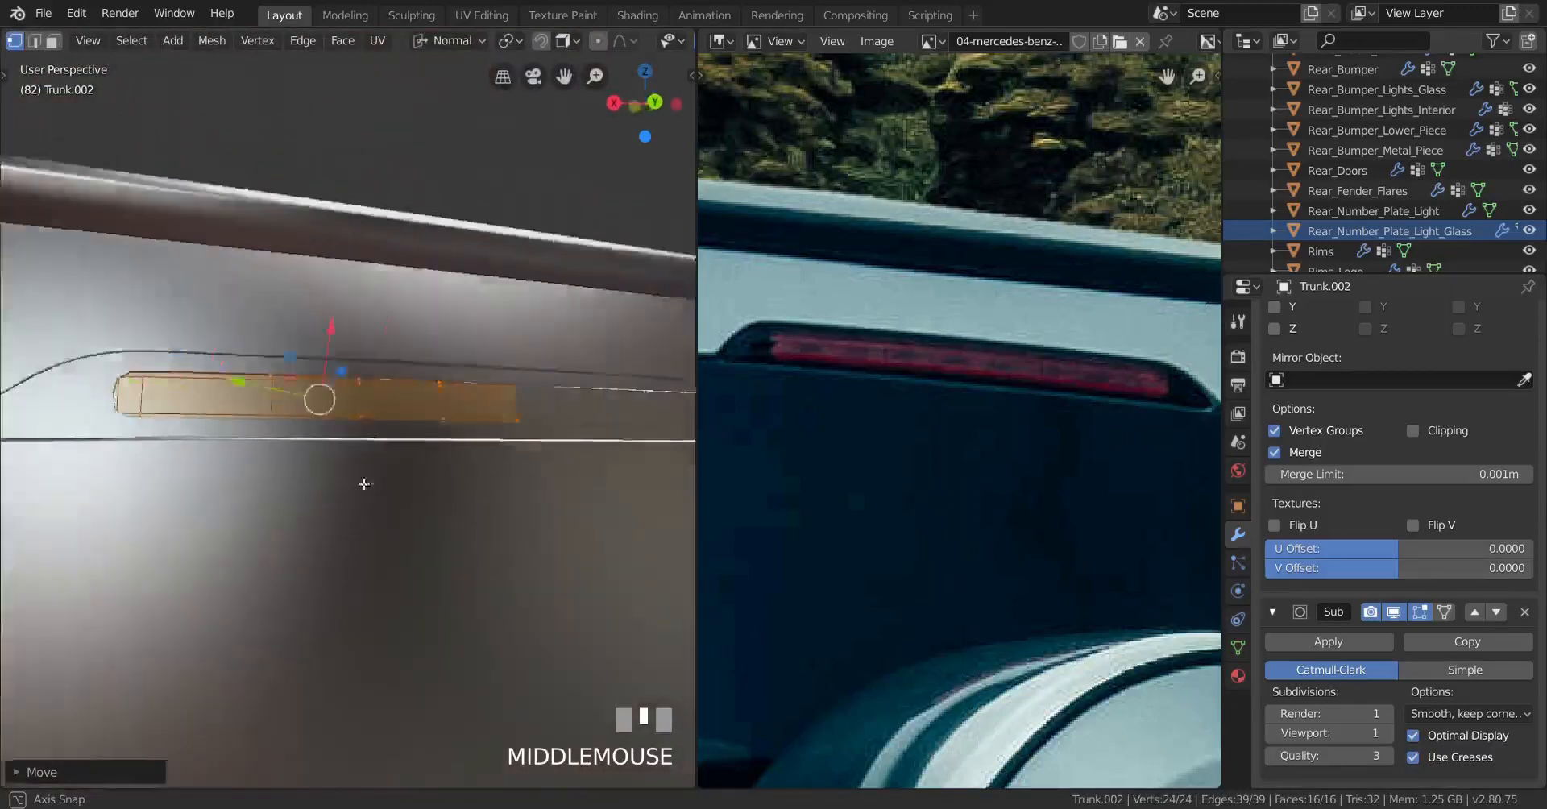
# Step: Select the slot surface's inner faces inside its border, from one end to the other
pyautogui.scroll(2, 476, 490)
pyautogui.moveTo(485, 469); pyautogui.dragTo(219, 488, button='middle')
pyautogui.rightClick(194, 417)
pyautogui.keyDown('shift'); pyautogui.moveTo(193, 416); pyautogui.dragTo(96, 460, button='middle'); pyautogui.keyUp('shift')
pyautogui.keyDown('ctrl'); pyautogui.keyDown('shift'); pyautogui.rightClick(423, 458); pyautogui.keyUp('shift'); pyautogui.keyUp('ctrl')
pyautogui.moveTo(422, 459); pyautogui.dragTo(467, 503, button='middle')
pyautogui.scroll(4, 551, 545)
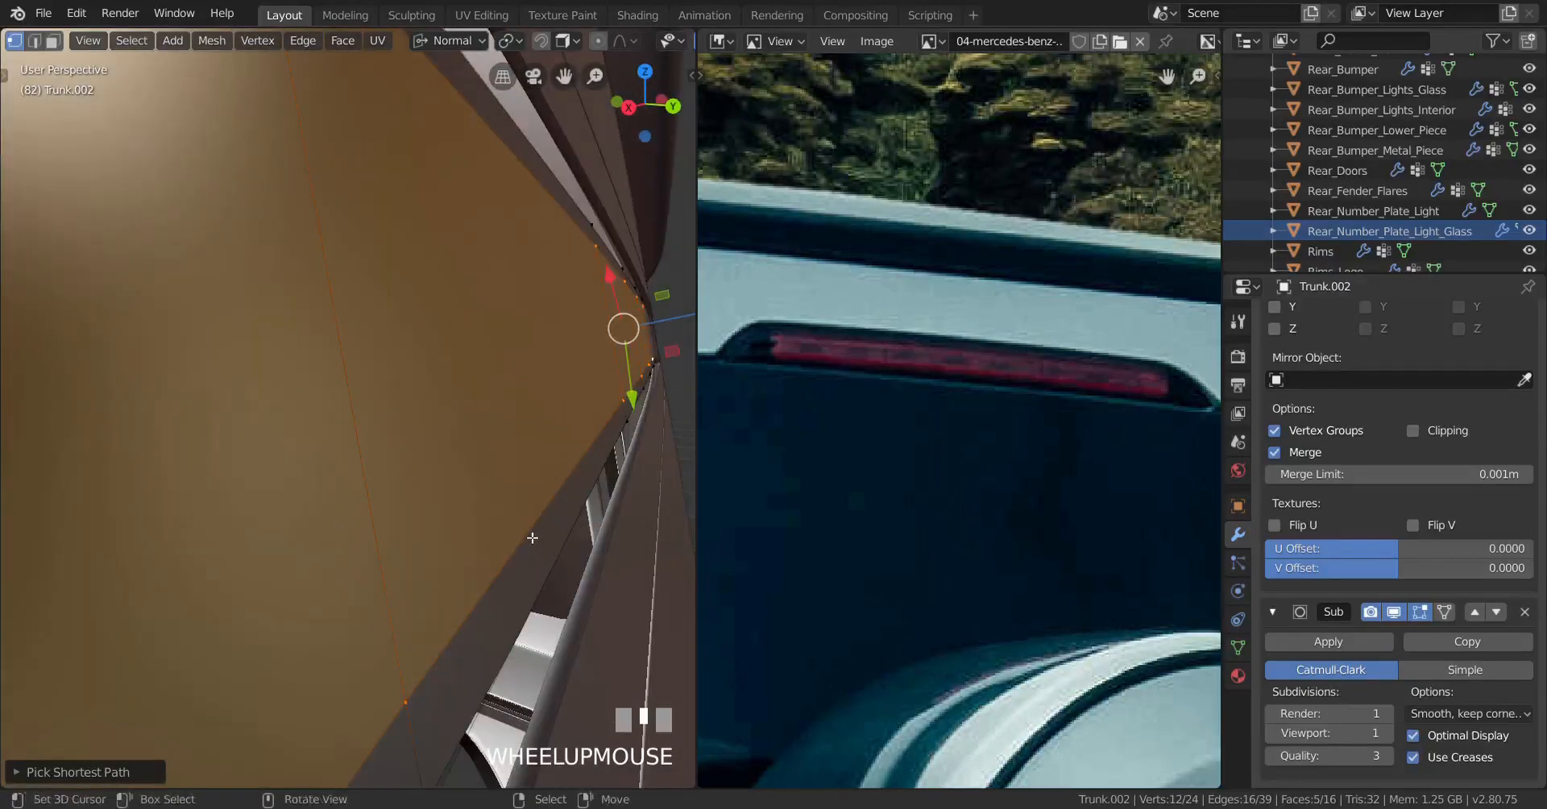
# Step: Try a shallow extrusion of the slot's inner faces into the trunk, then undo it
pyautogui.scroll(-4, 532, 537)
pyautogui.press('e')
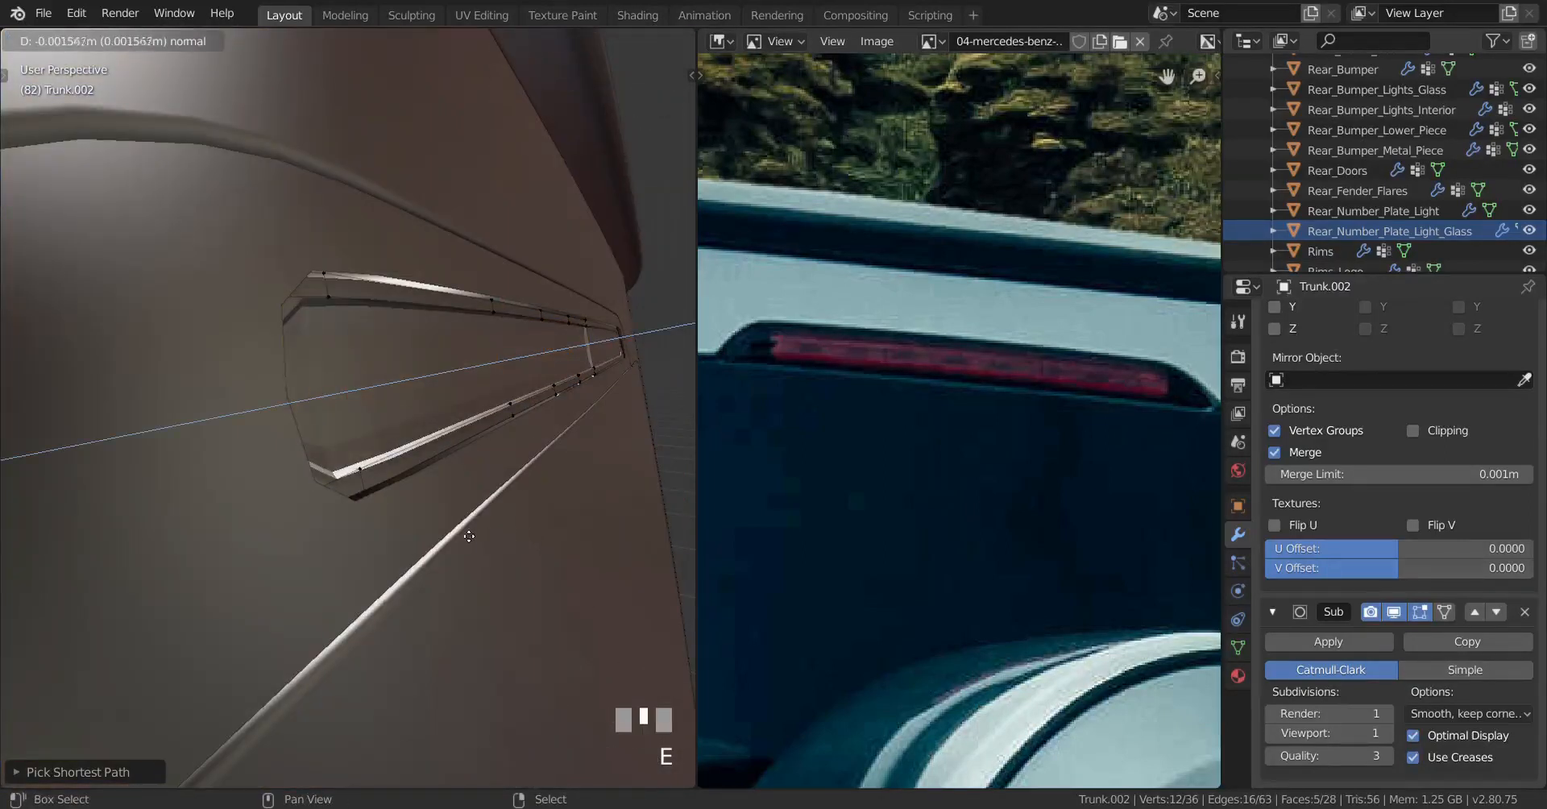
pyautogui.click(463, 532)
pyautogui.moveTo(462, 531); pyautogui.dragTo(335, 552, button='middle')
pyautogui.scroll(4, 311, 551)
pyautogui.hotkey('ctrl', 'z')
pyautogui.press('z')
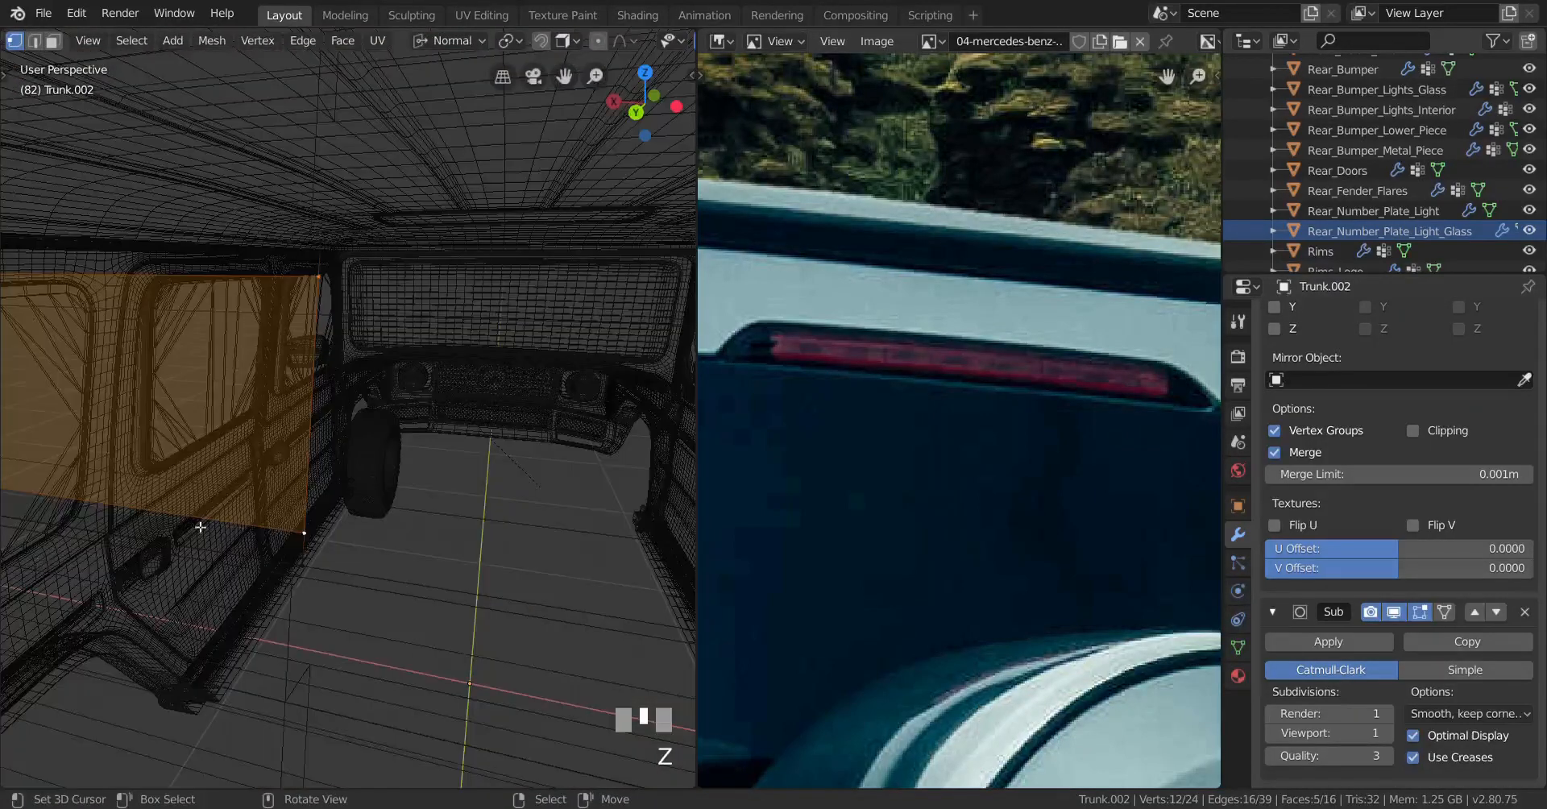
pyautogui.keyDown('alt'); pyautogui.rightClick(315, 366); pyautogui.keyUp('alt')
pyautogui.hotkey('ctrl', 'z')
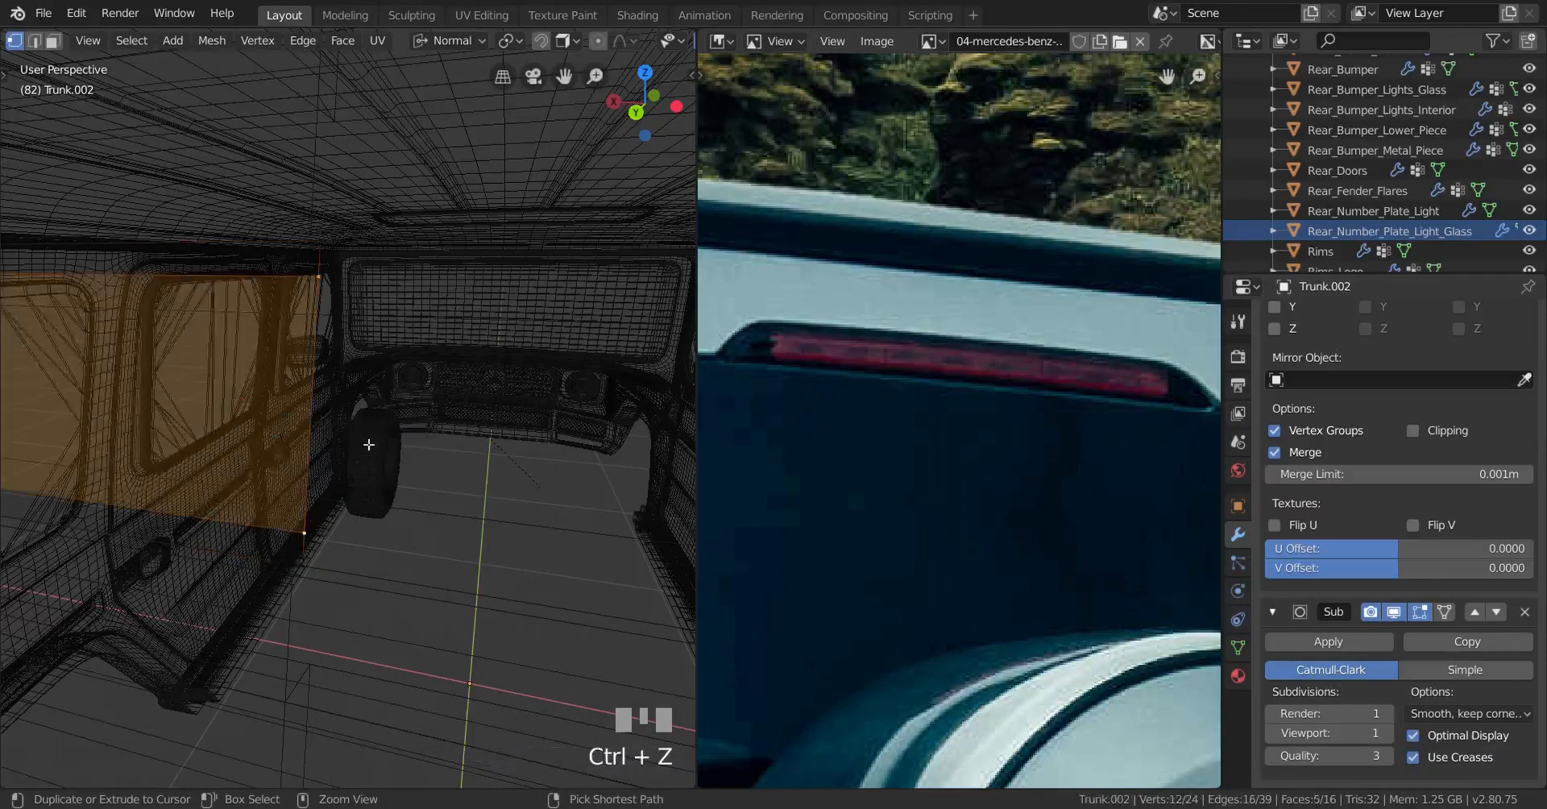
pyautogui.press('z')
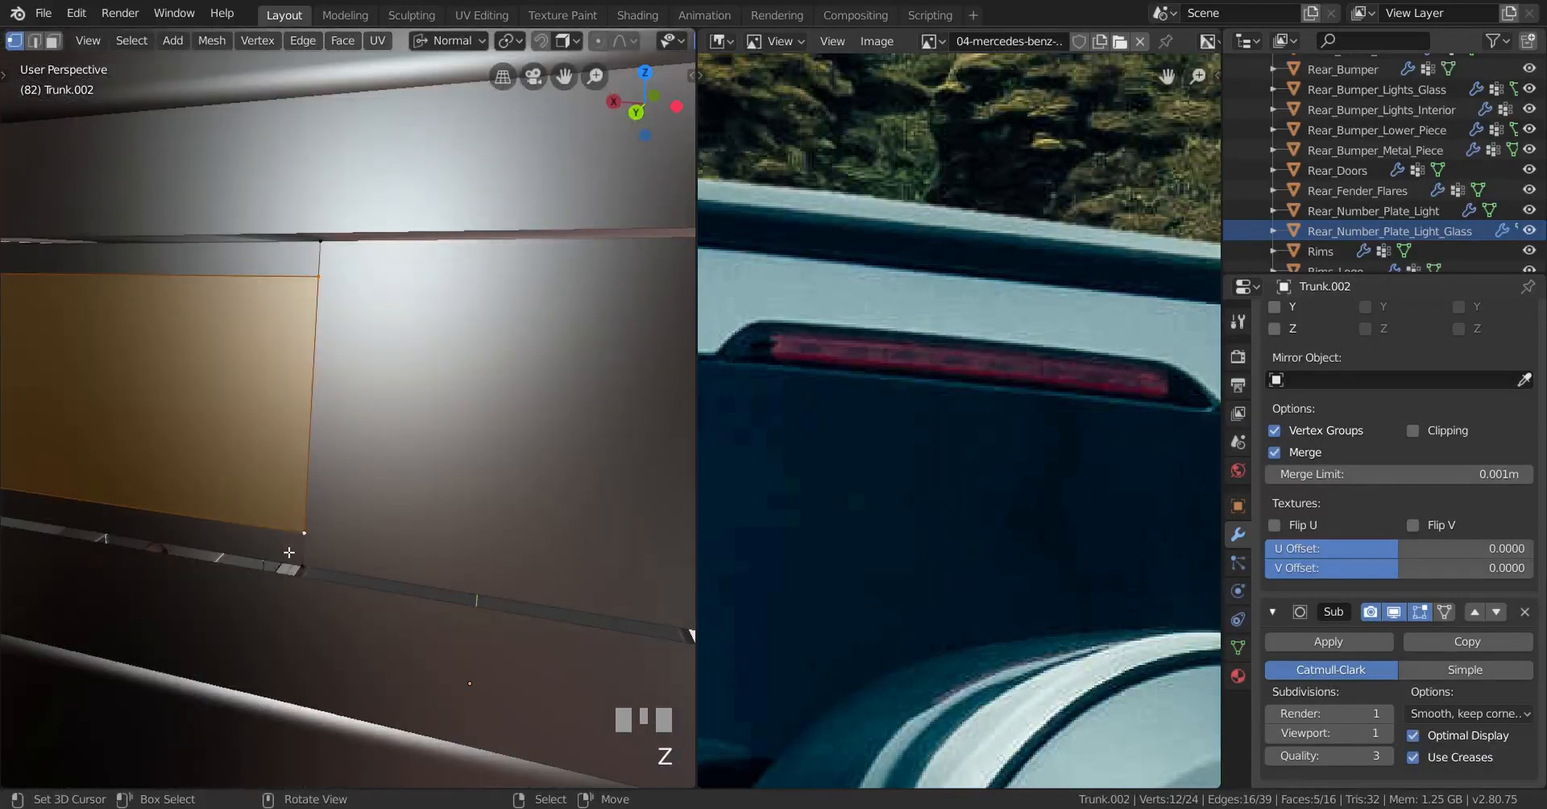
# Step: Try a deeper extrusion of the slot's inner faces along their normal, then undo it
pyautogui.press('e')
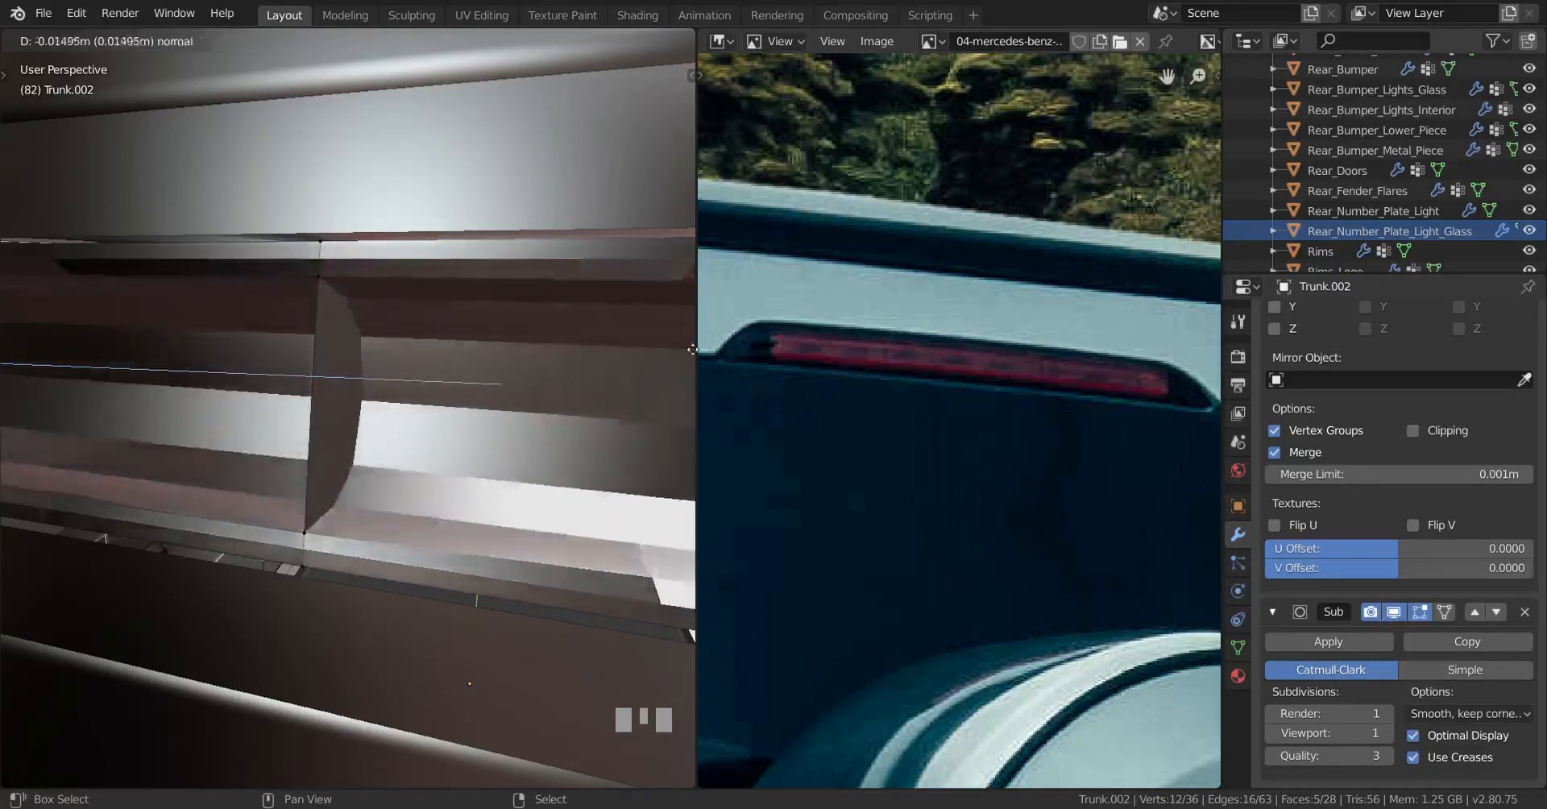
pyautogui.click(484, 335)
pyautogui.scroll(-3, 323, 484)
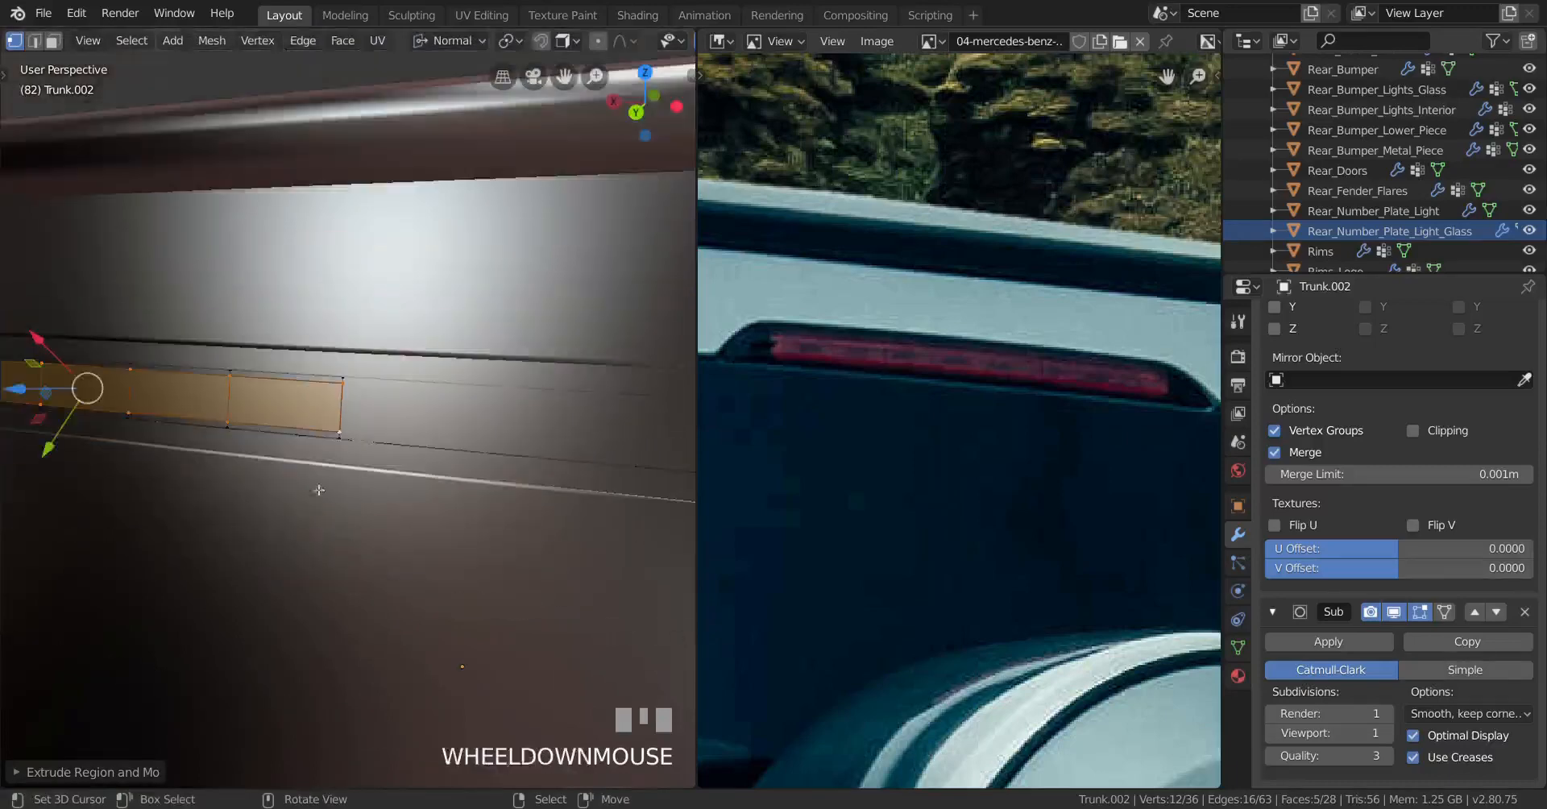
pyautogui.moveTo(322, 483); pyautogui.dragTo(548, 467, button='middle')
pyautogui.scroll(3, 548, 419)
pyautogui.hotkey('ctrl', 'z')
pyautogui.hotkey('ctrl', 'shift', 'z')
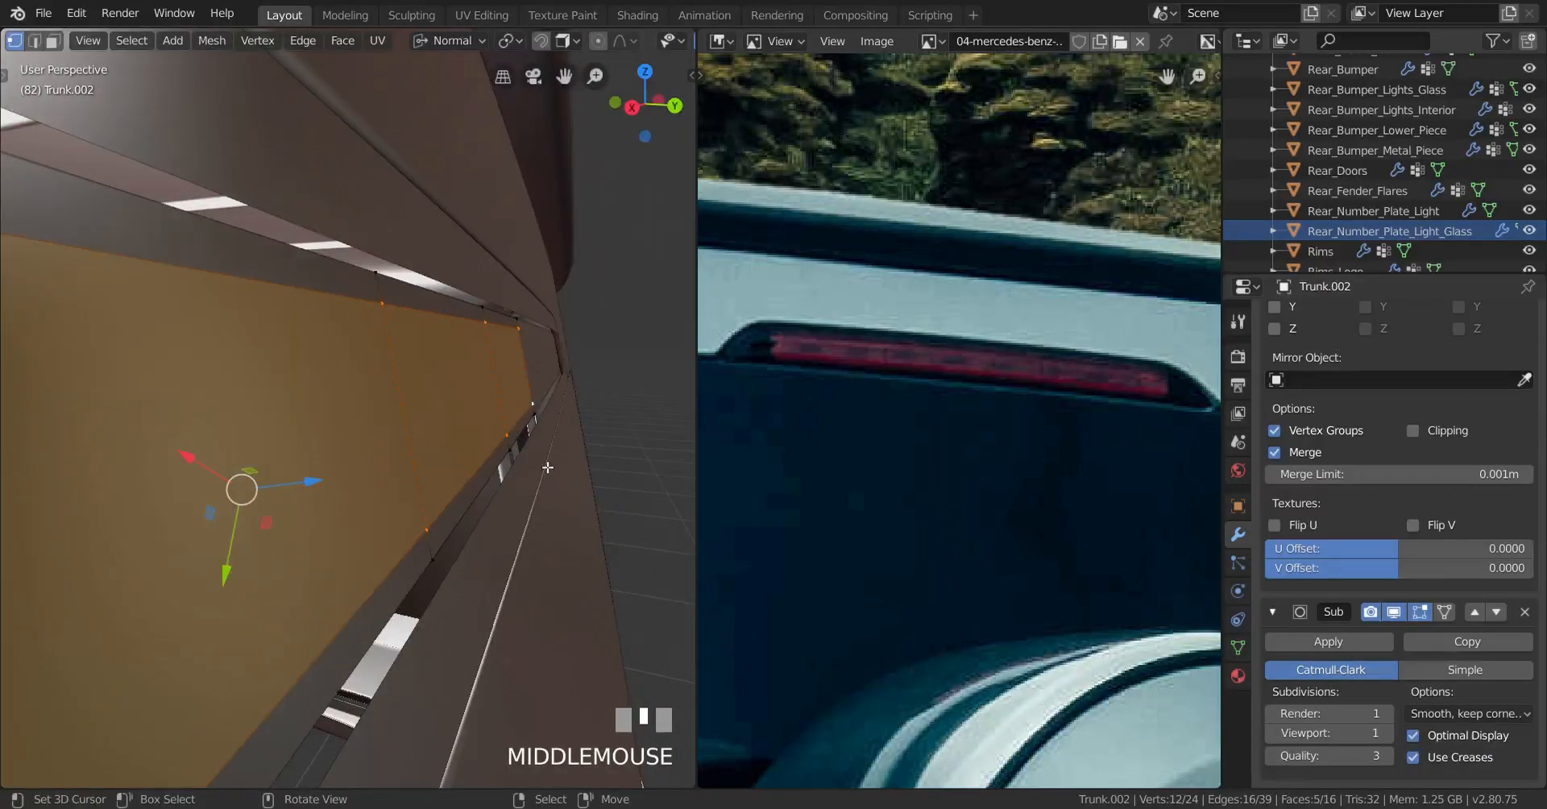
# Step: Extrude the slot's inner faces into the trunk along their normal, with the Subdivision modifier's viewport display turned off
pyautogui.press('e')
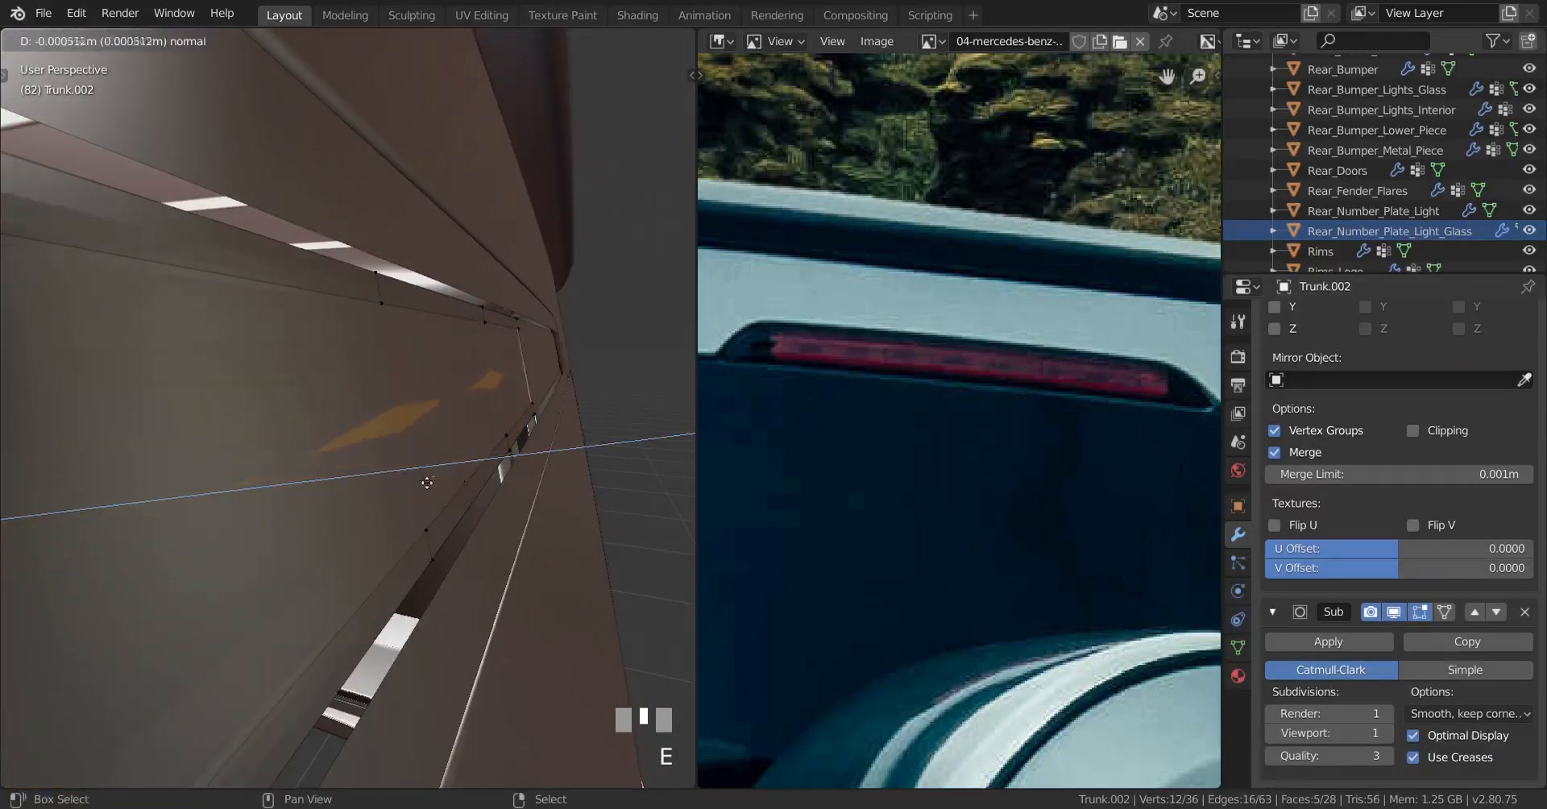
pyautogui.keyDown('shift'); pyautogui.click(309, 490); pyautogui.keyUp('shift')
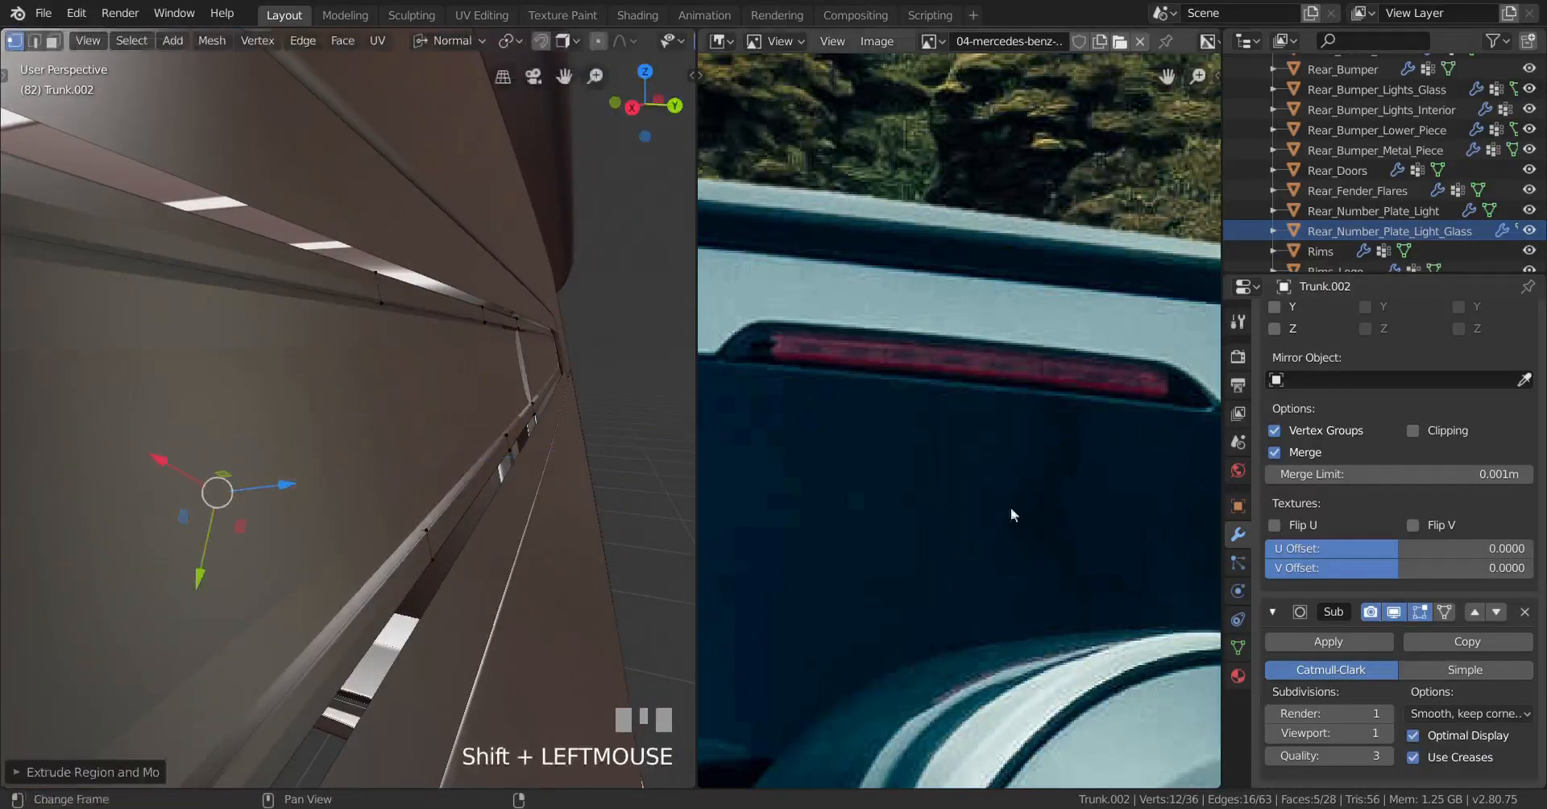
pyautogui.click(1395, 617)
pyautogui.moveTo(362, 528); pyautogui.dragTo(436, 537, button='middle')
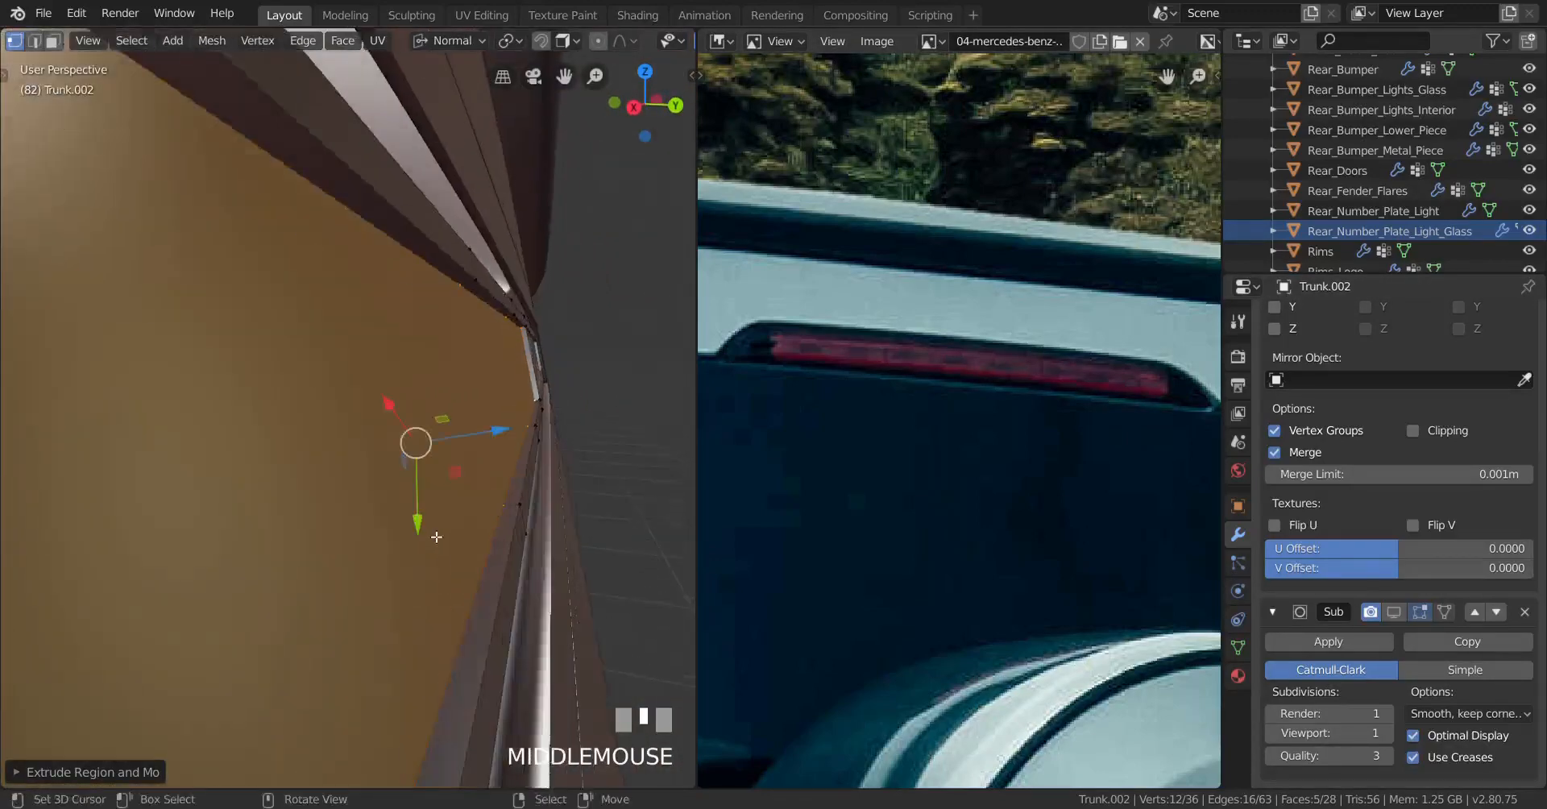
pyautogui.moveTo(492, 436); pyautogui.dragTo(411, 425)
# Step: Extrude the recessed faces inward two more times and adjust the innermost faces' depth along their normal
pyautogui.press('e')
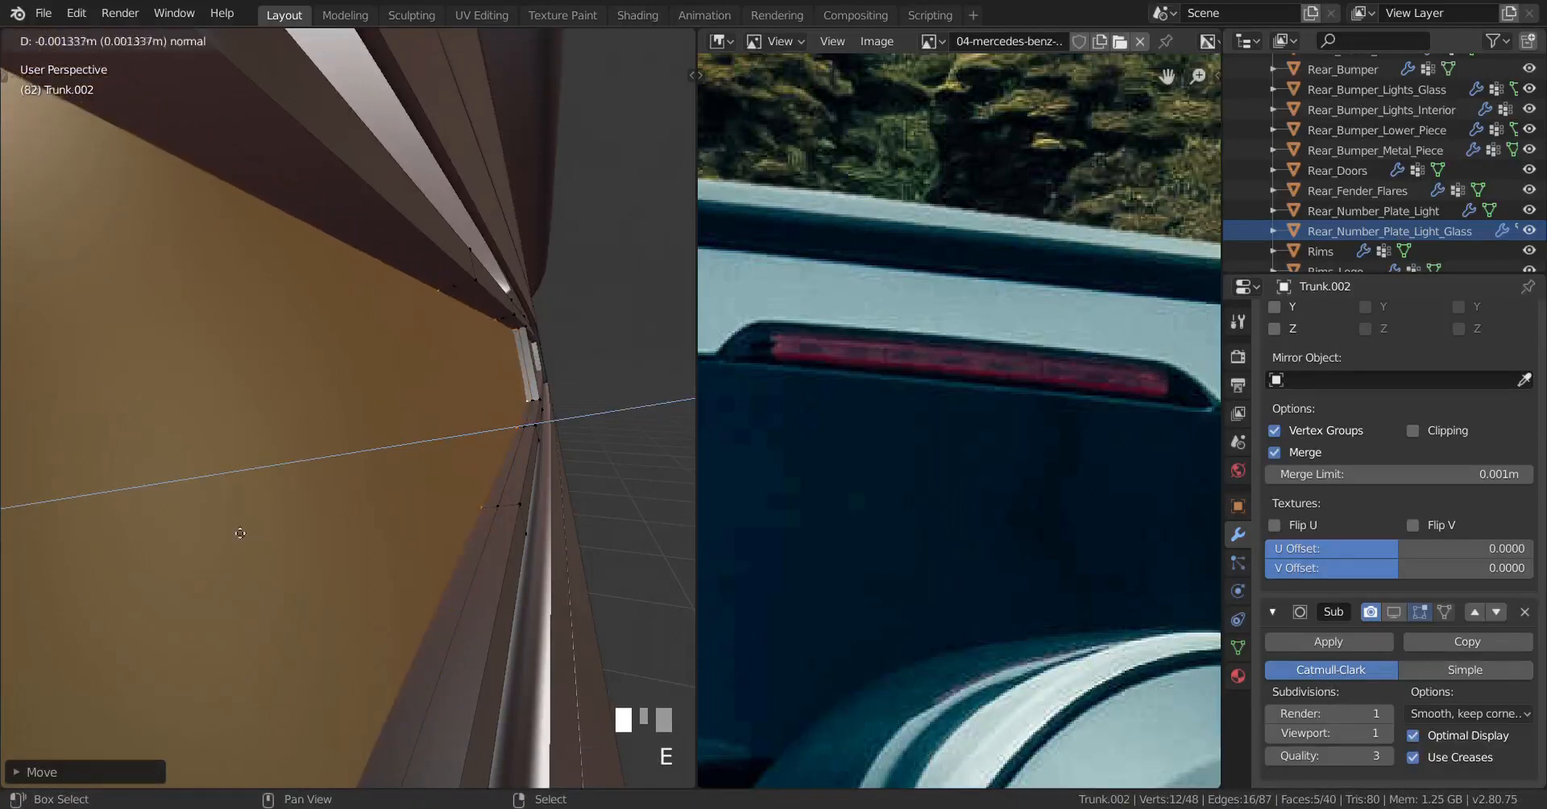
pyautogui.keyDown('shift'); pyautogui.click(166, 533); pyautogui.keyUp('shift')
pyautogui.press('e')
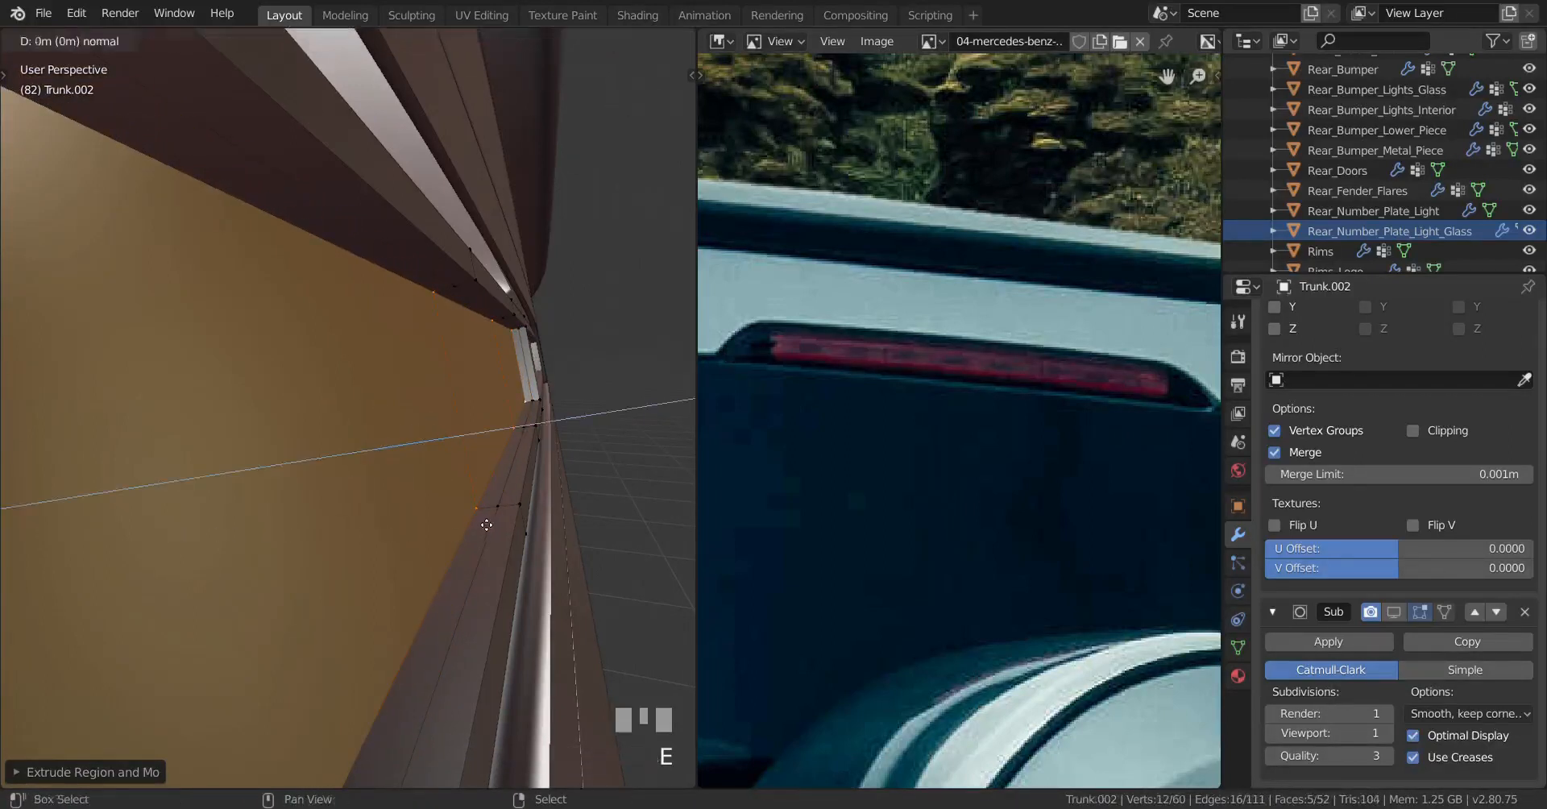
pyautogui.keyDown('shift'); pyautogui.click(452, 582); pyautogui.keyUp('shift')
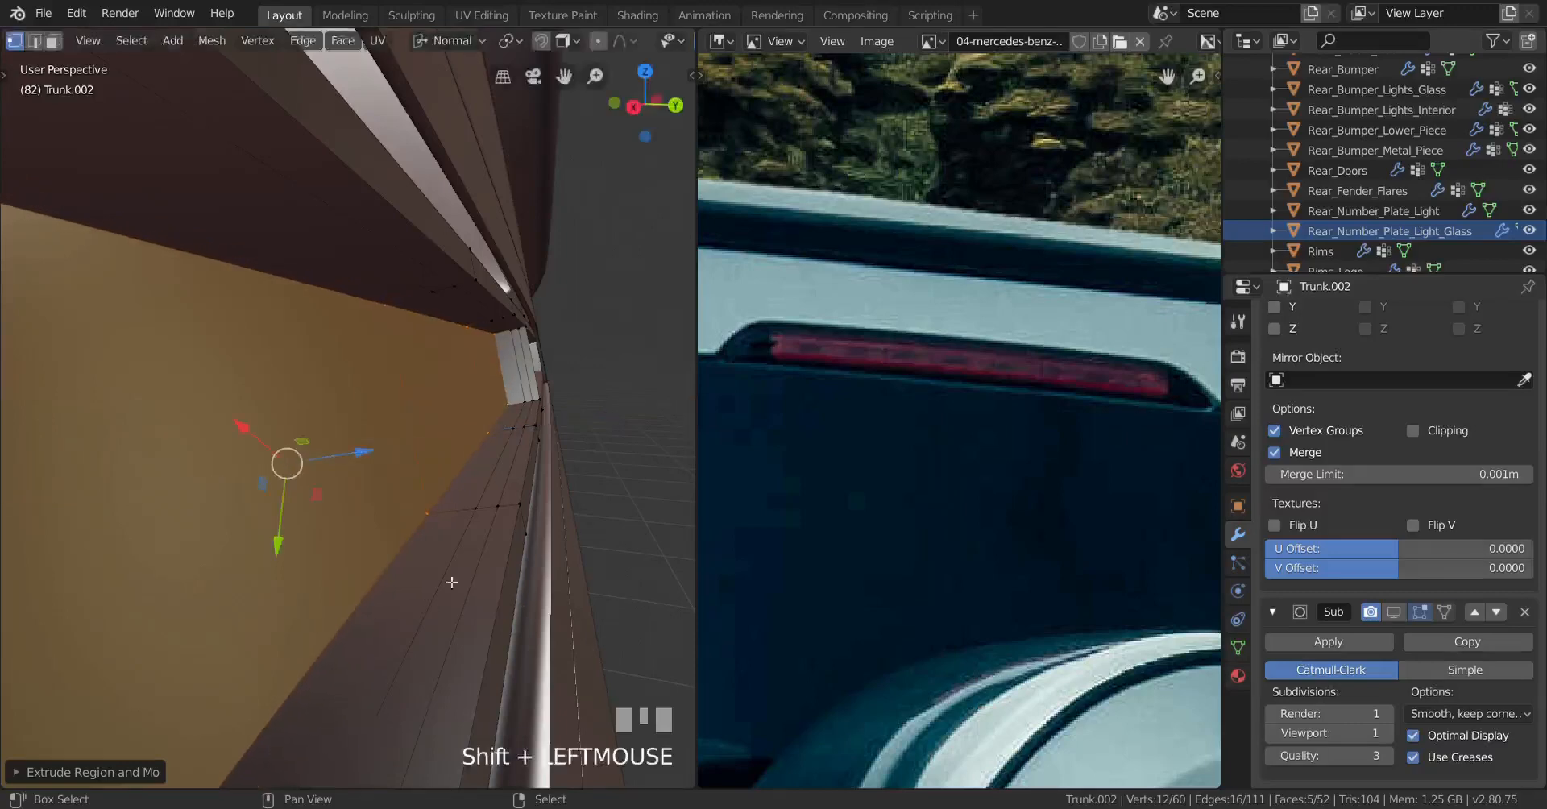
pyautogui.moveTo(452, 582); pyautogui.dragTo(510, 485, button='middle')
pyautogui.scroll(3, 415, 581)
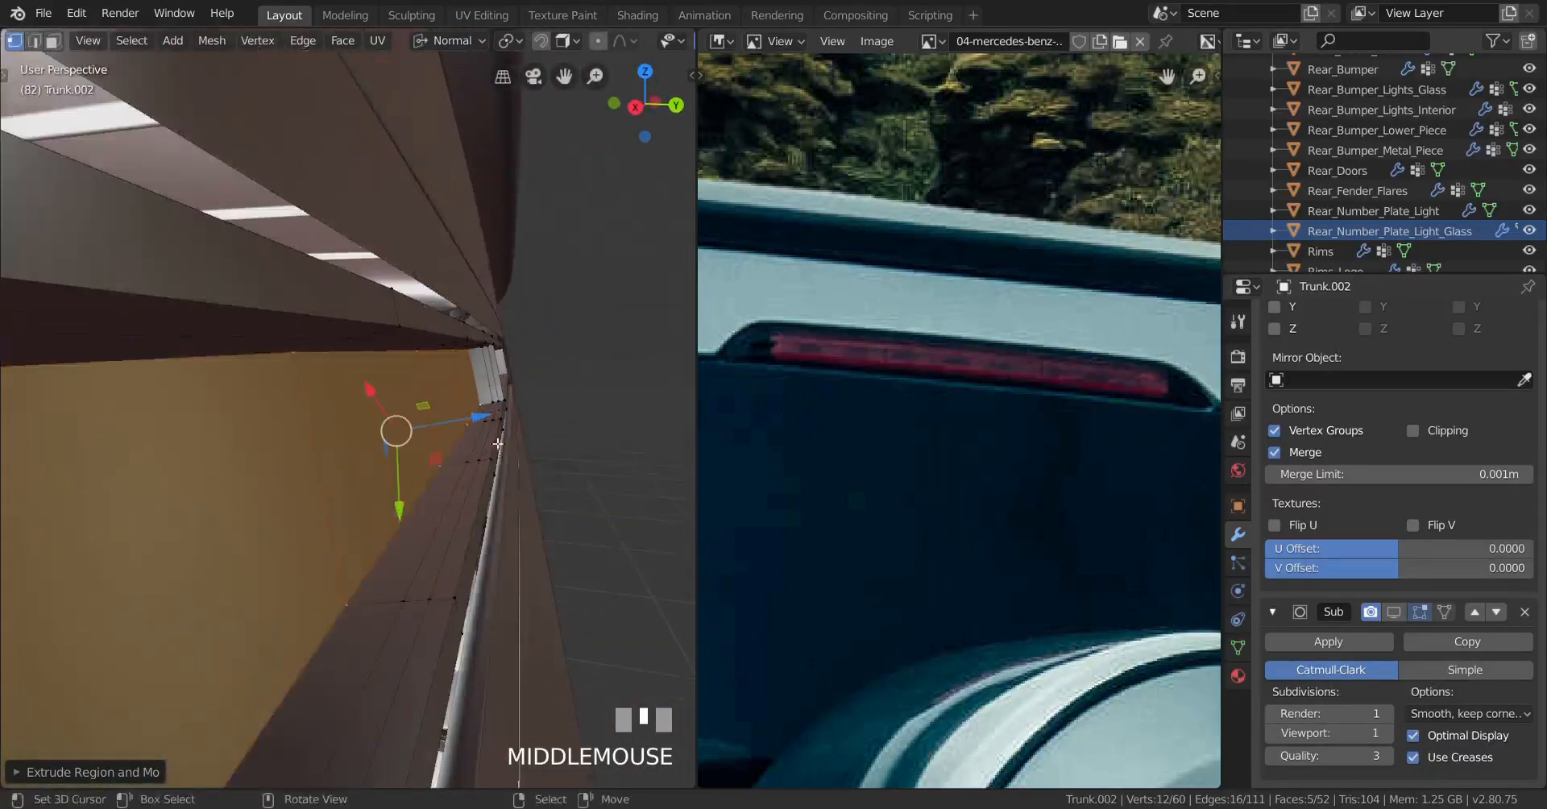
pyautogui.moveTo(481, 418); pyautogui.dragTo(585, 403)
pyautogui.moveTo(584, 403); pyautogui.dragTo(443, 542, button='middle')
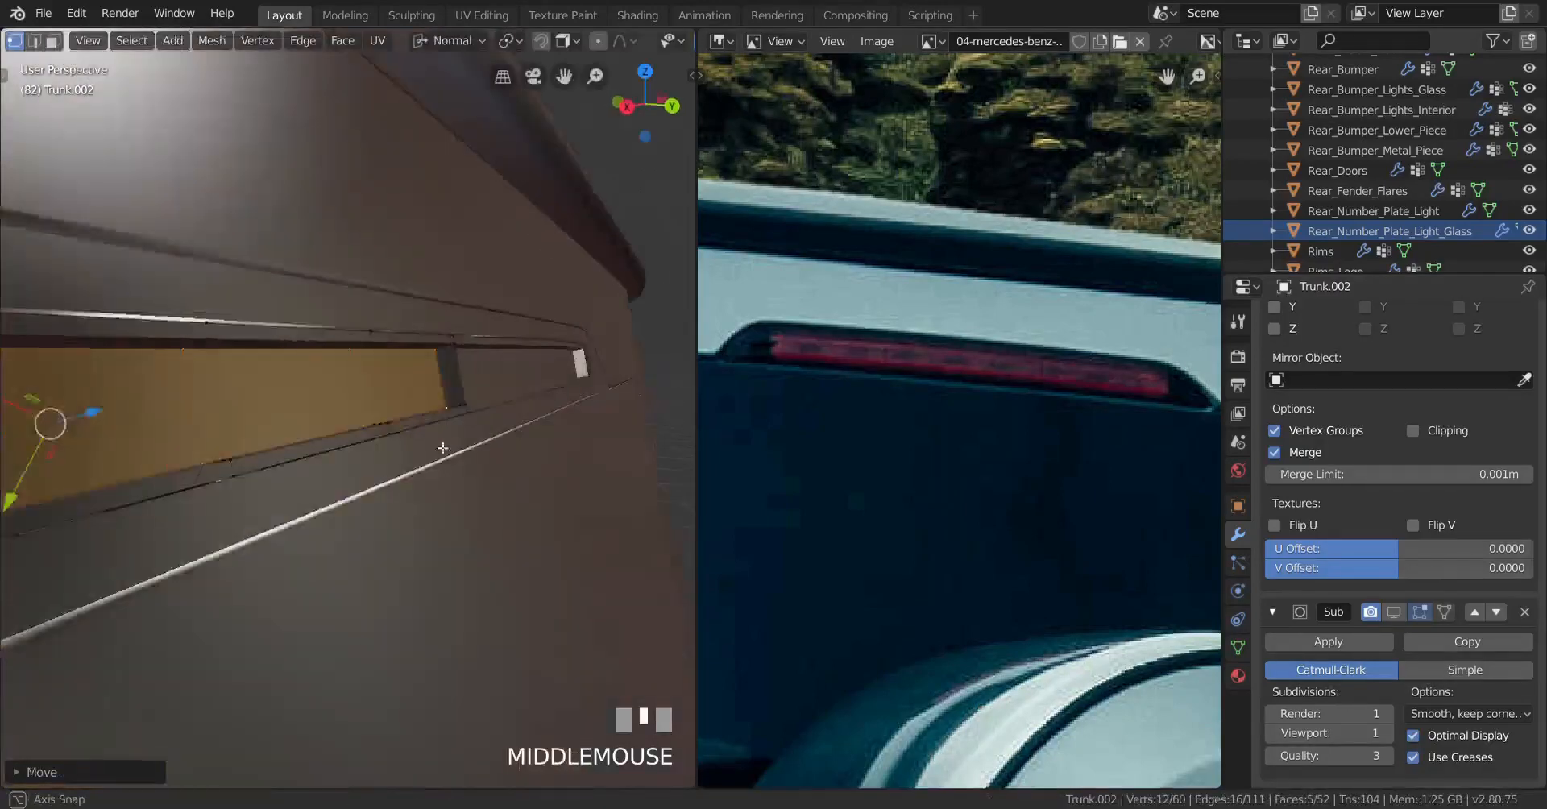
# Step: Delete the three narrow wall faces that close the recess at the mirror centre
pyautogui.scroll(2, 477, 435)
pyautogui.keyDown('shift'); pyautogui.moveTo(477, 435); pyautogui.dragTo(457, 443, button='middle'); pyautogui.keyUp('shift')
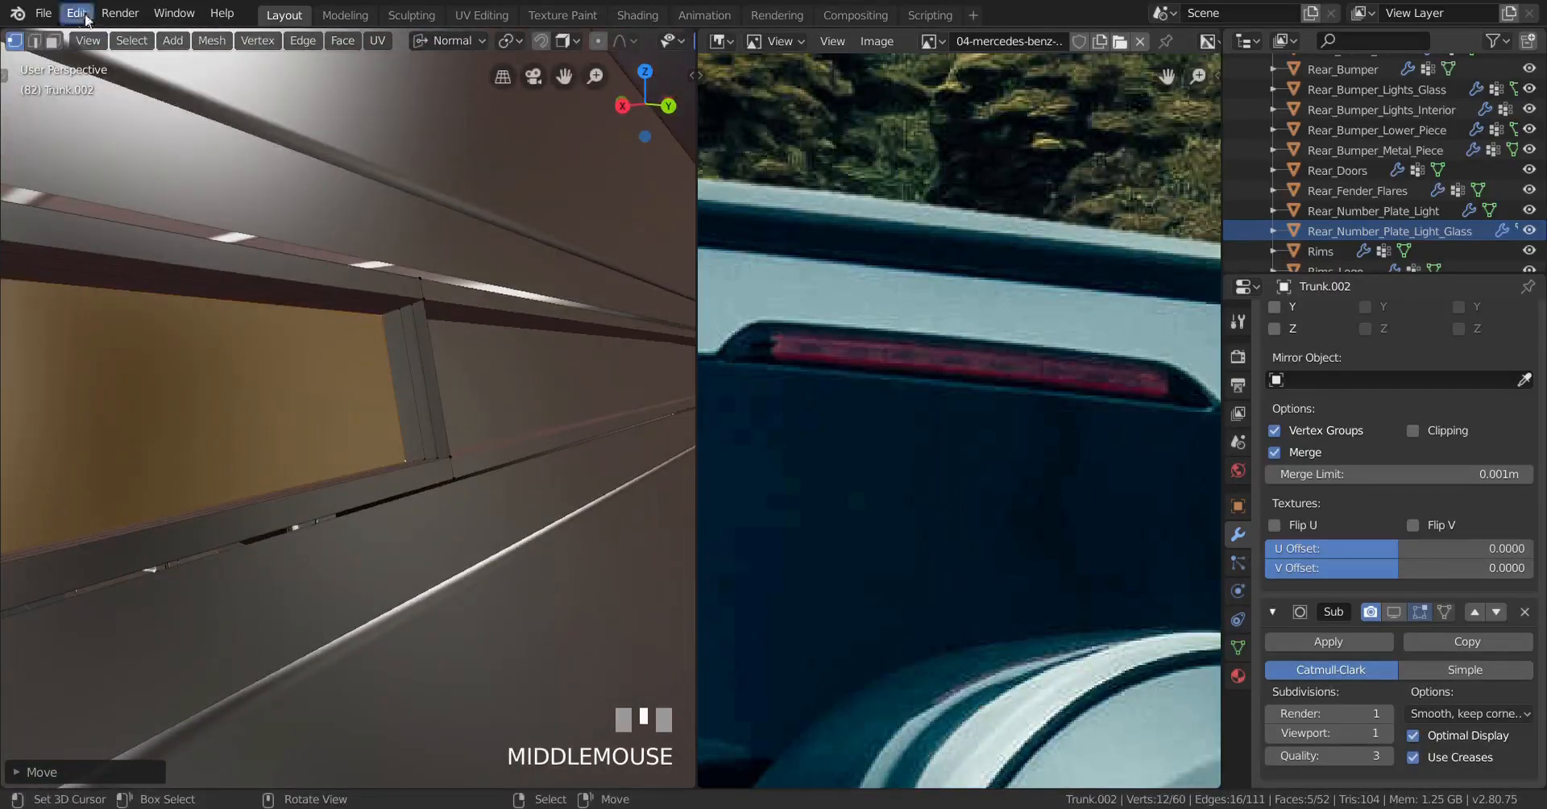
pyautogui.click(54, 40)
pyautogui.rightClick(432, 384)
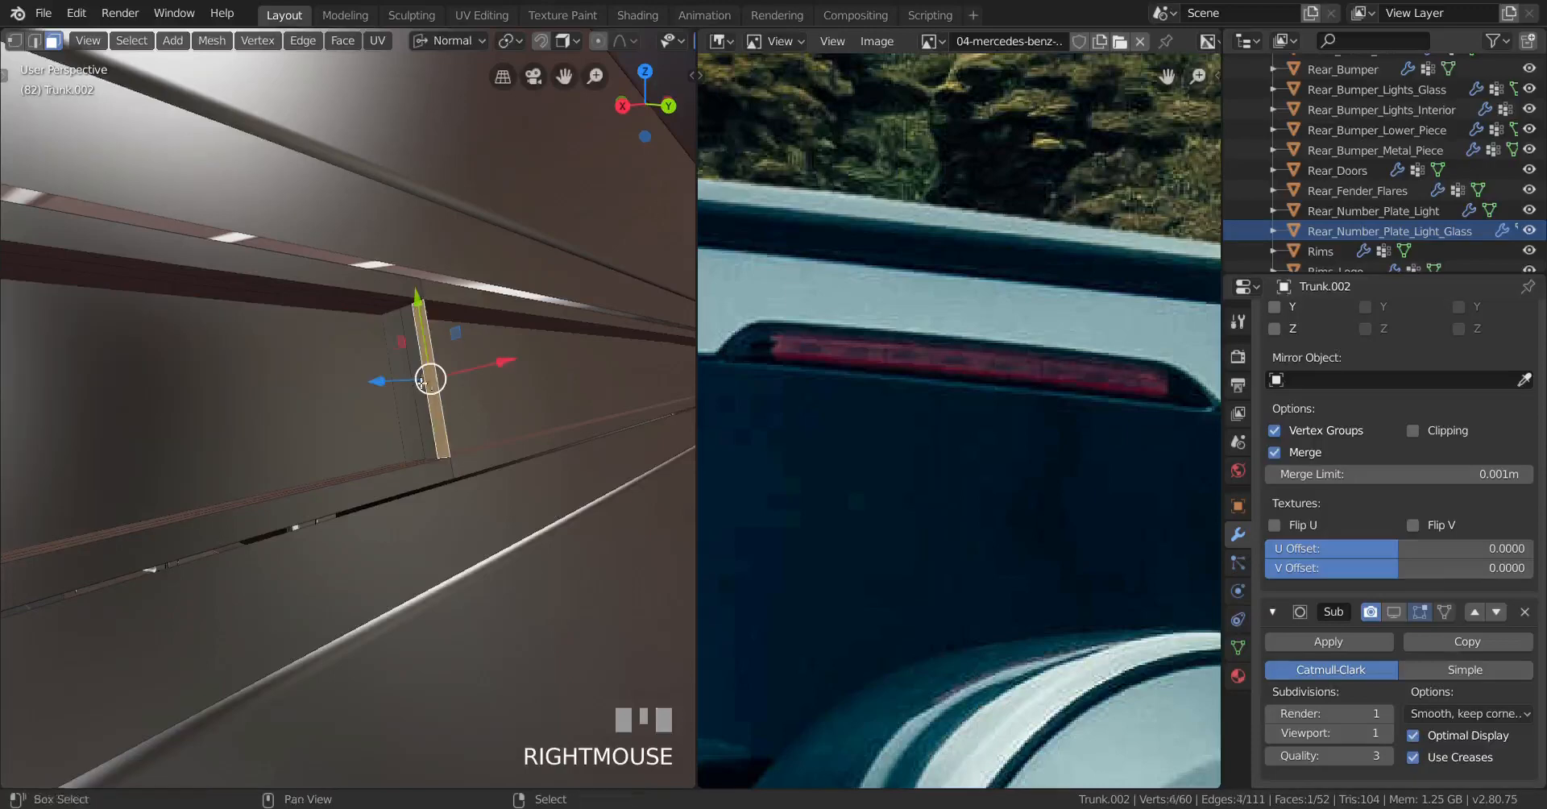
pyautogui.keyDown('shift'); pyautogui.rightClick(426, 380); pyautogui.keyUp('shift')
pyautogui.keyDown('shift'); pyautogui.rightClick(419, 380); pyautogui.keyUp('shift')
pyautogui.moveTo(419, 380)
pyautogui.mouseDown(button='middle')
pyautogui.moveTo(419, 438)
pyautogui.moveTo(443, 427)
pyautogui.moveTo(373, 432)
pyautogui.moveTo(360, 414)
pyautogui.moveTo(256, 406)
pyautogui.mouseUp(button='middle')
pyautogui.scroll(1, 419, 439)
pyautogui.press('x')
pyautogui.click(393, 432)
# Step: Select the entire slot mesh and merge its vertices by distance
pyautogui.press('z')
pyautogui.click(2, 409)
pyautogui.press('a')
pyautogui.scroll(-4, 374, 402)
pyautogui.press('z')
pyautogui.click(461, 416)
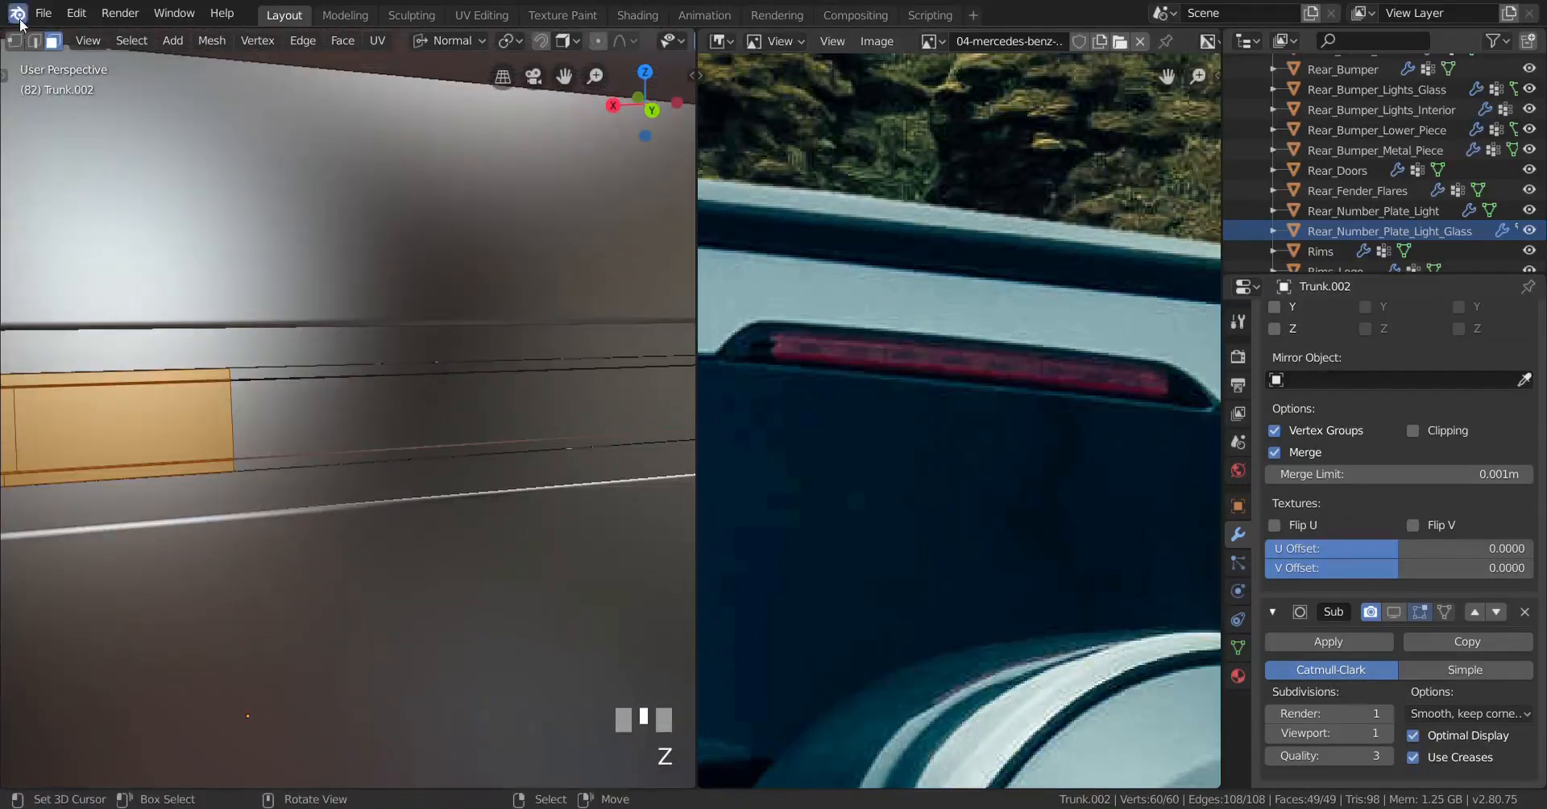
pyautogui.hotkey('alt', 'm')
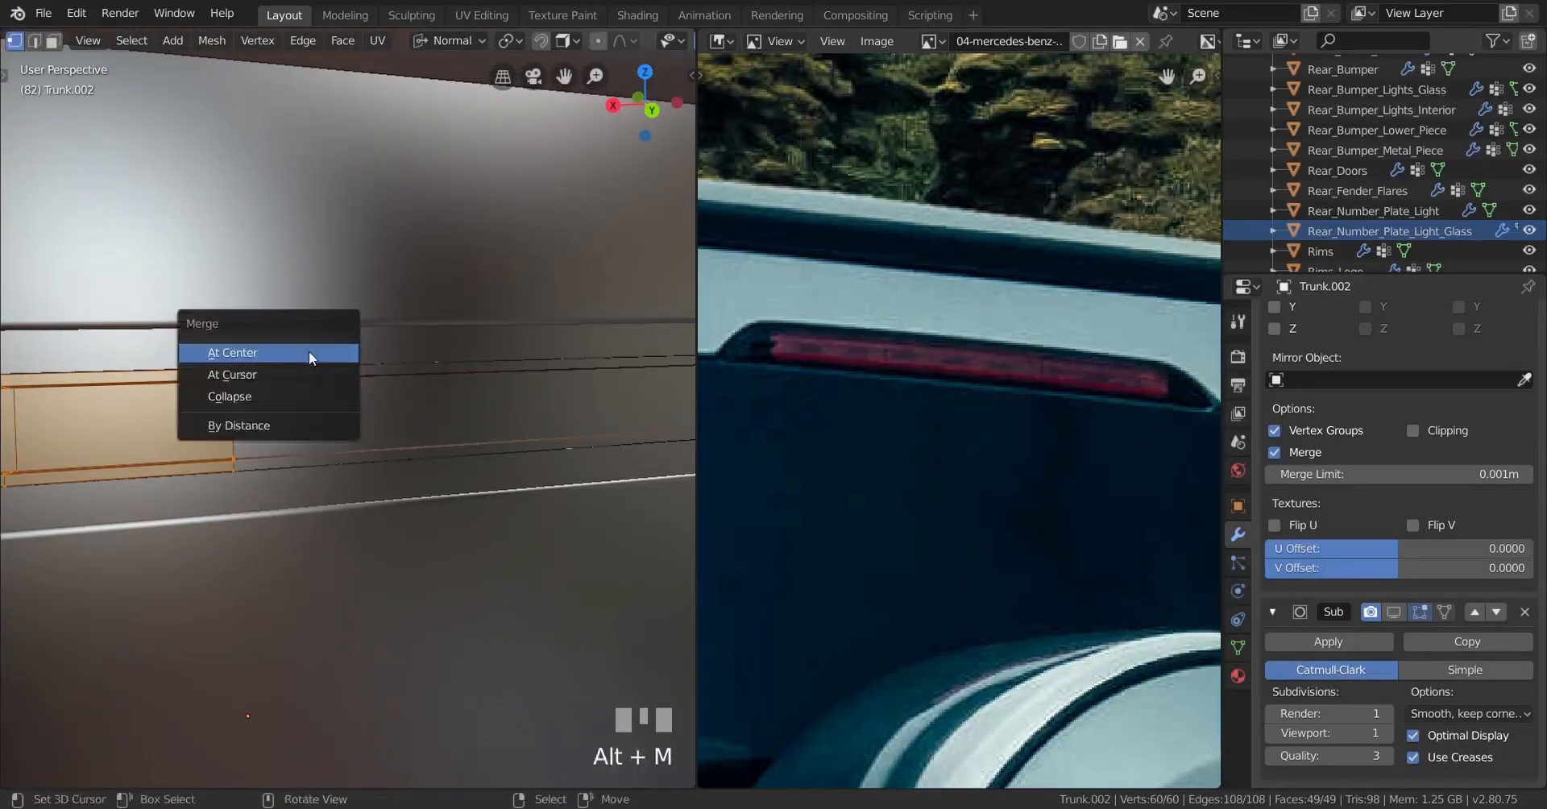
pyautogui.click(296, 428)
# Step: Return to object mode, turn on the Subdivision modifier's viewport display and shade the slot object smooth
pyautogui.scroll(-3, 276, 481)
pyautogui.keyDown('shift'); pyautogui.moveTo(275, 482); pyautogui.dragTo(381, 408, button='middle'); pyautogui.keyUp('shift')
pyautogui.scroll(1, 356, 440)
pyautogui.scroll(2, 431, 441)
pyautogui.press('Tab')
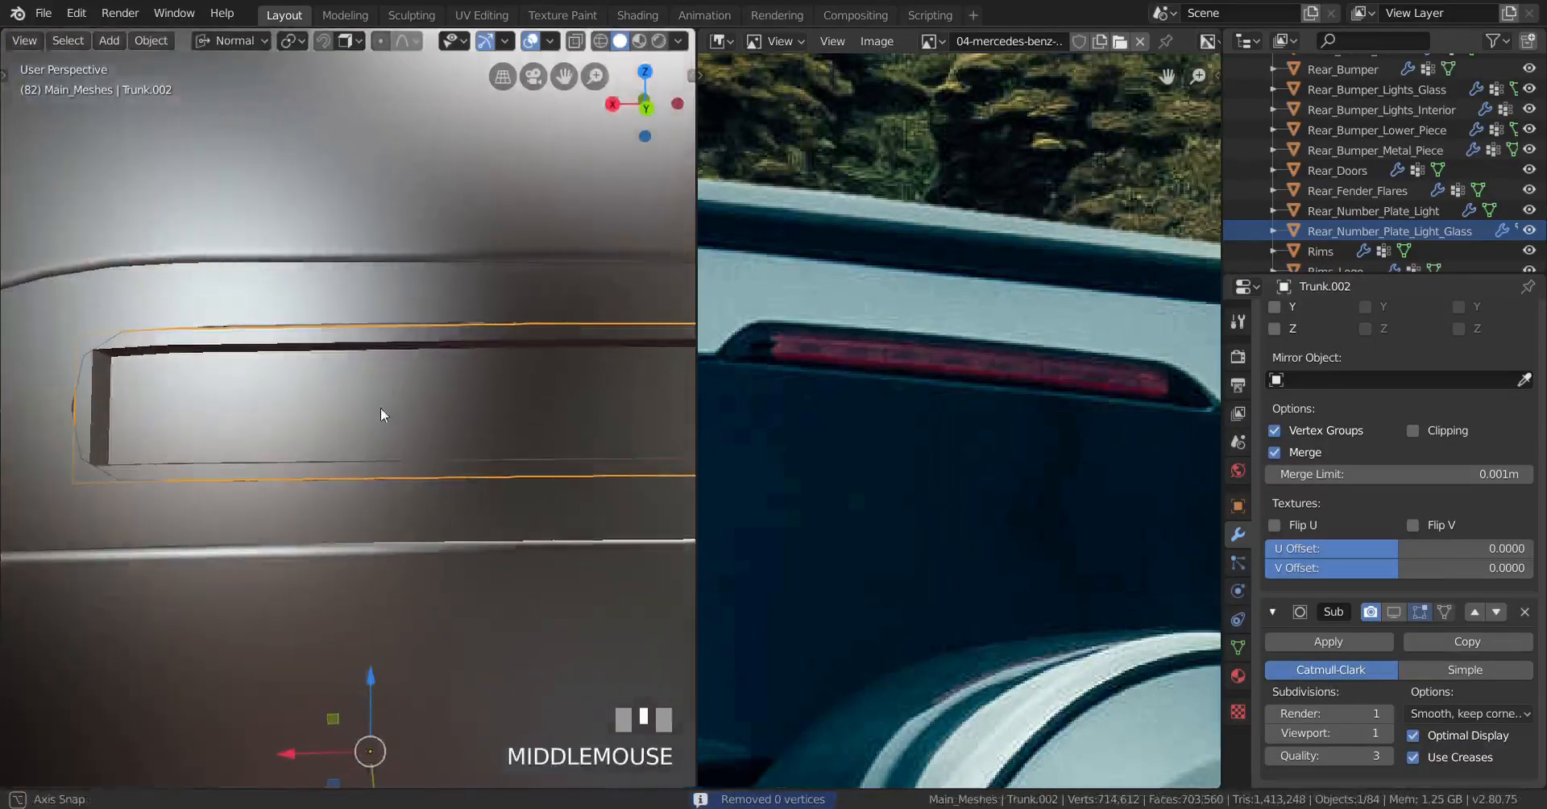
pyautogui.click(1401, 614)
pyautogui.moveTo(404, 510); pyautogui.dragTo(171, 62, button='middle')
pyautogui.click(152, 41)
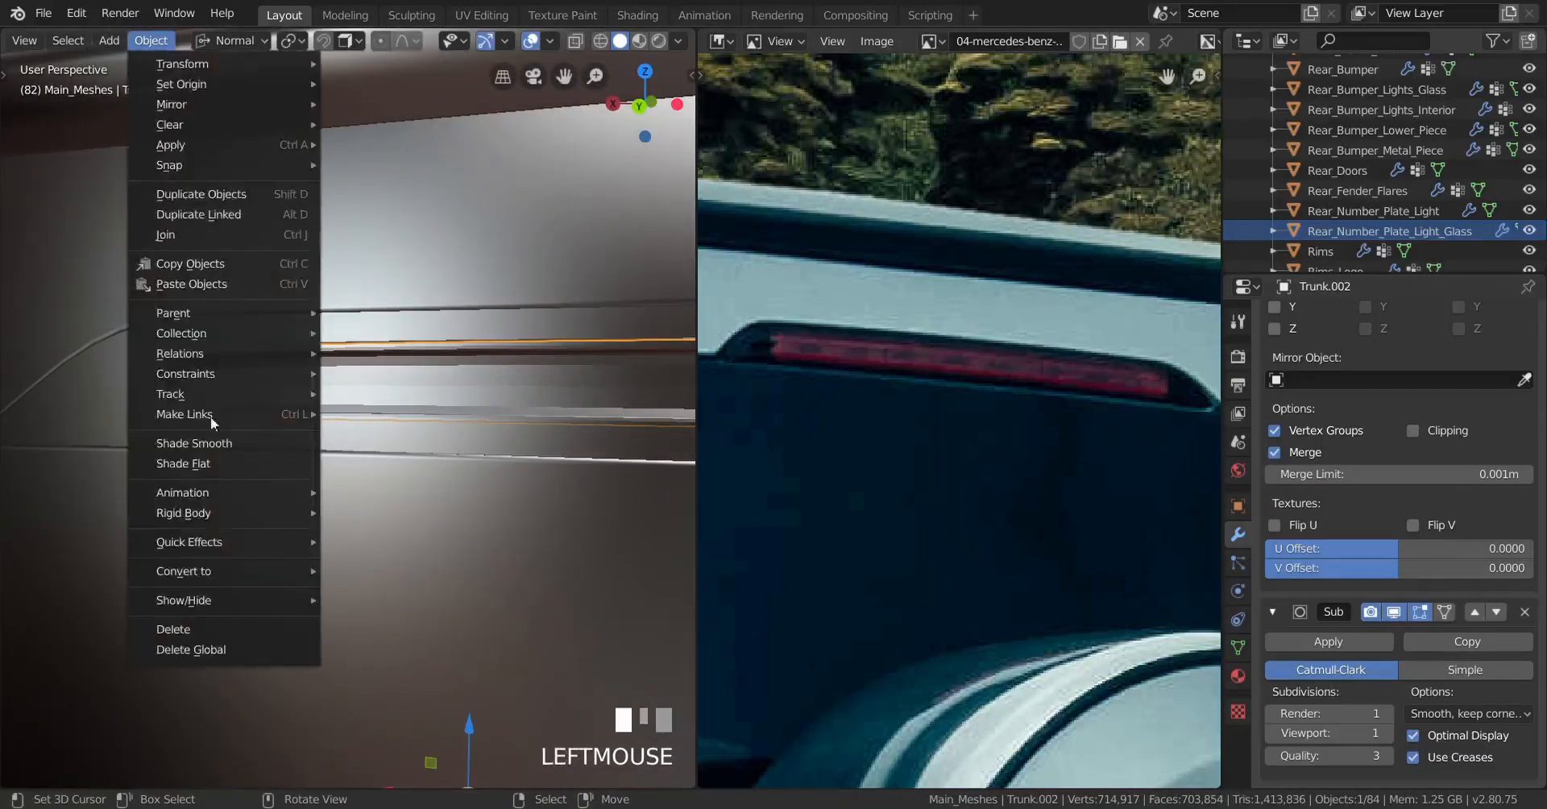
pyautogui.click(218, 446)
pyautogui.moveTo(218, 447)
pyautogui.mouseDown(button='middle')
pyautogui.moveTo(387, 486)
pyautogui.moveTo(421, 435)
pyautogui.moveTo(498, 400)
pyautogui.mouseUp(button='middle')
# Step: Open the slot mesh for editing, select a rim vertex and examine the shading around the slot's rounded end
pyautogui.press('Tab')
pyautogui.press('z')
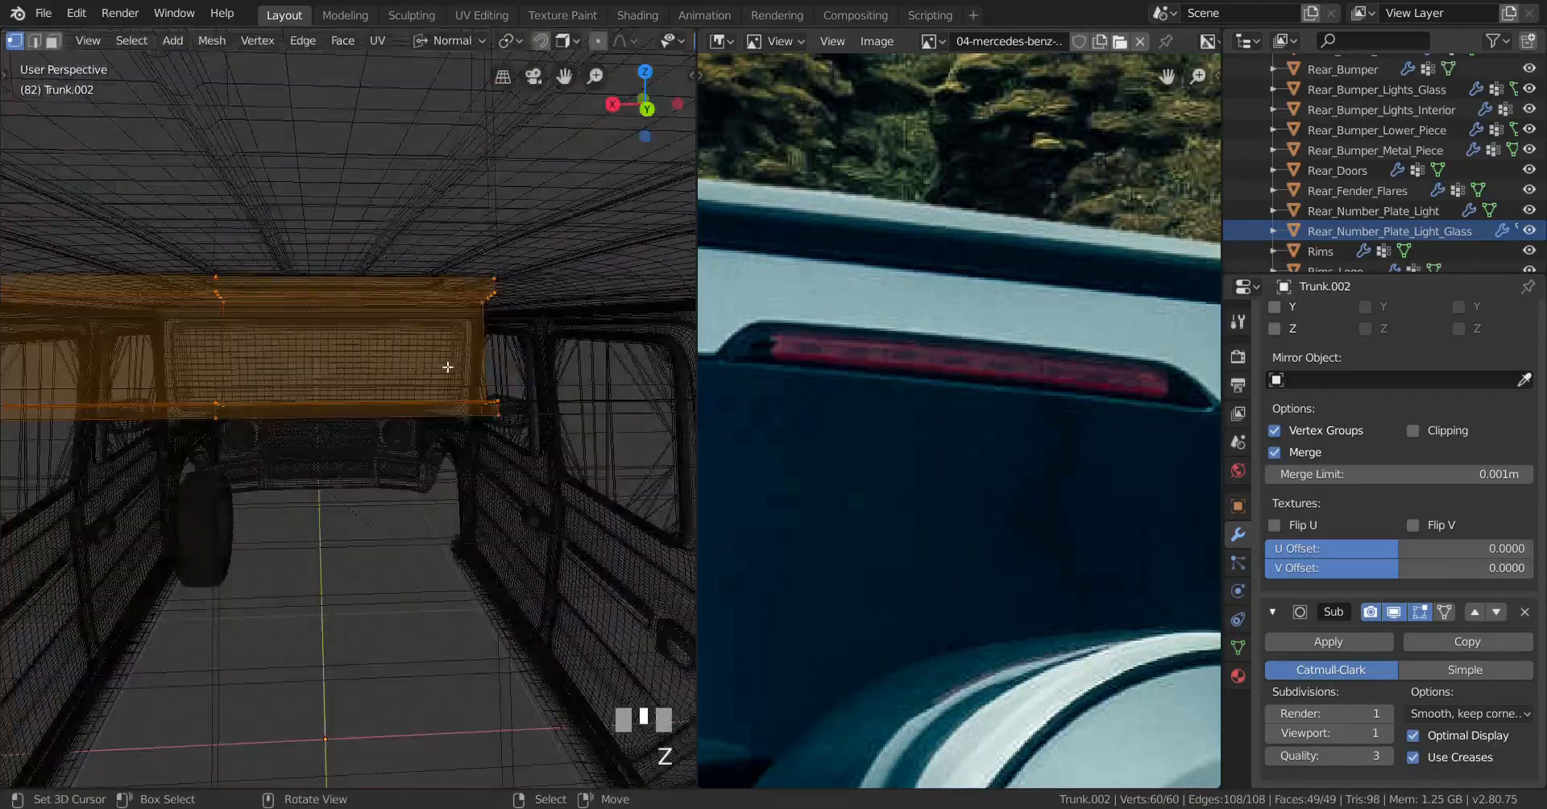
pyautogui.scroll(2, 456, 366)
pyautogui.rightClick(550, 267)
pyautogui.keyDown('shift'); pyautogui.moveTo(311, 464); pyautogui.dragTo(359, 419, button='middle'); pyautogui.keyUp('shift')
pyautogui.moveTo(359, 419)
pyautogui.mouseDown(button='middle')
pyautogui.moveTo(240, 435)
pyautogui.moveTo(433, 375)
pyautogui.moveTo(322, 403)
pyautogui.mouseUp(button='middle')
pyautogui.scroll(-1, 240, 436)
pyautogui.press('z')
pyautogui.scroll(4, 418, 411)
pyautogui.keyDown('shift'); pyautogui.moveTo(419, 411); pyautogui.dragTo(324, 424, button='middle'); pyautogui.keyUp('shift')
pyautogui.press('z')
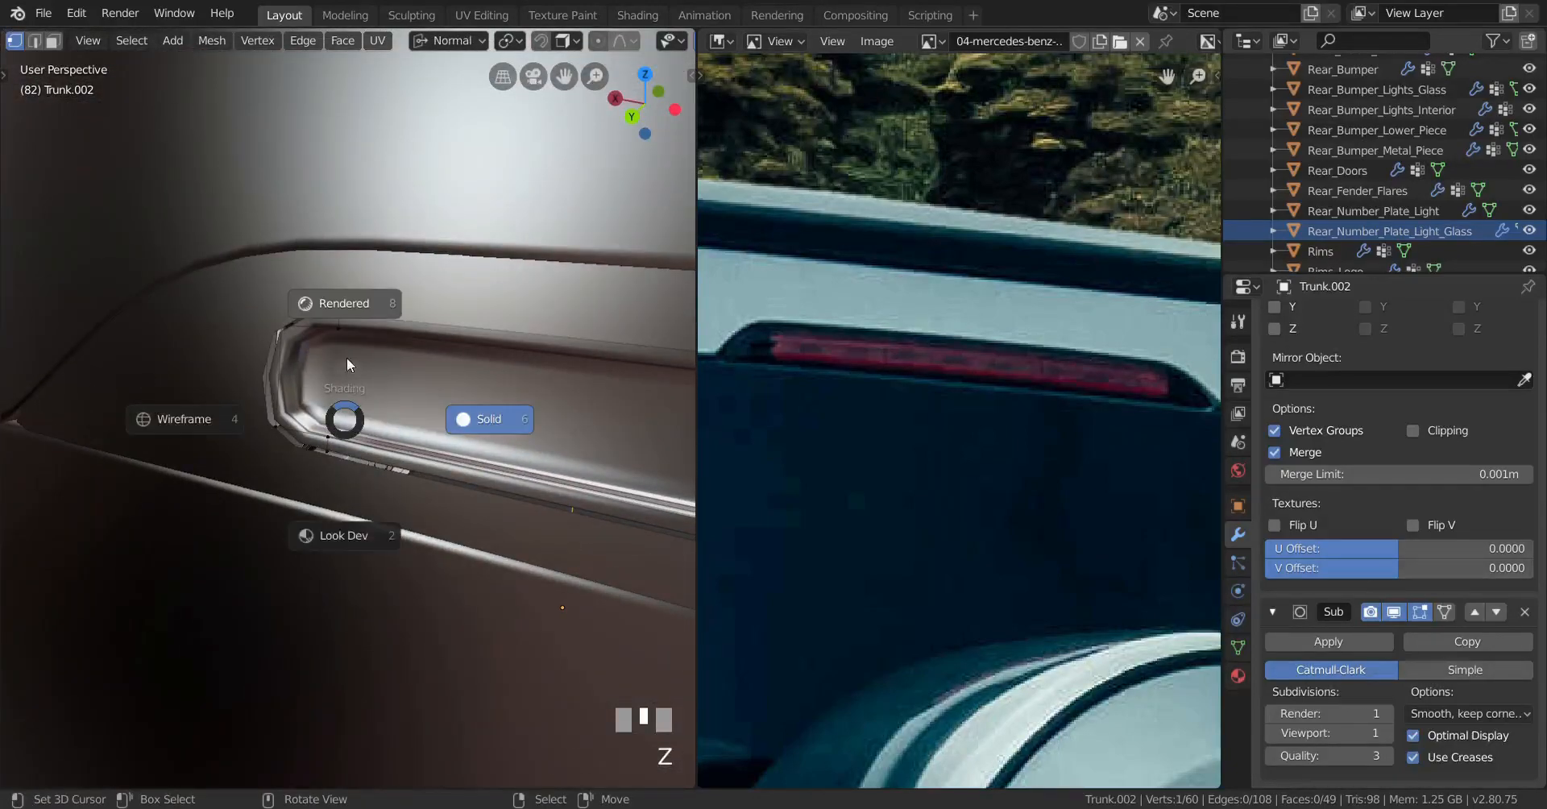
pyautogui.click(379, 396)
pyautogui.scroll(2, 382, 400)
pyautogui.press('z')
pyautogui.click(501, 428)
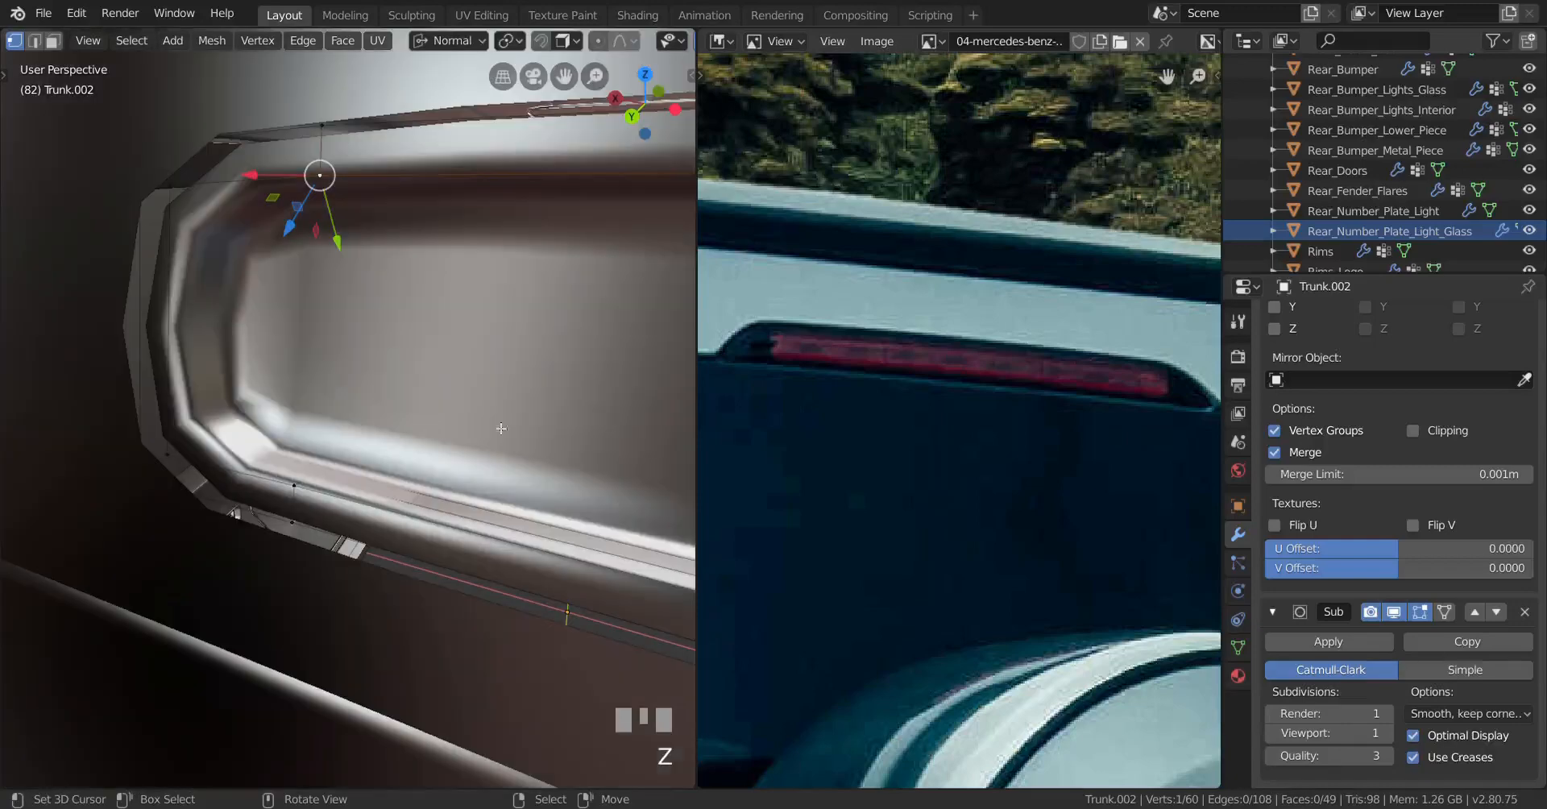
# Step: Try to select a vertex path around the slot's rounded end in wireframe, then undo the selections
pyautogui.press('z')
pyautogui.click(302, 460)
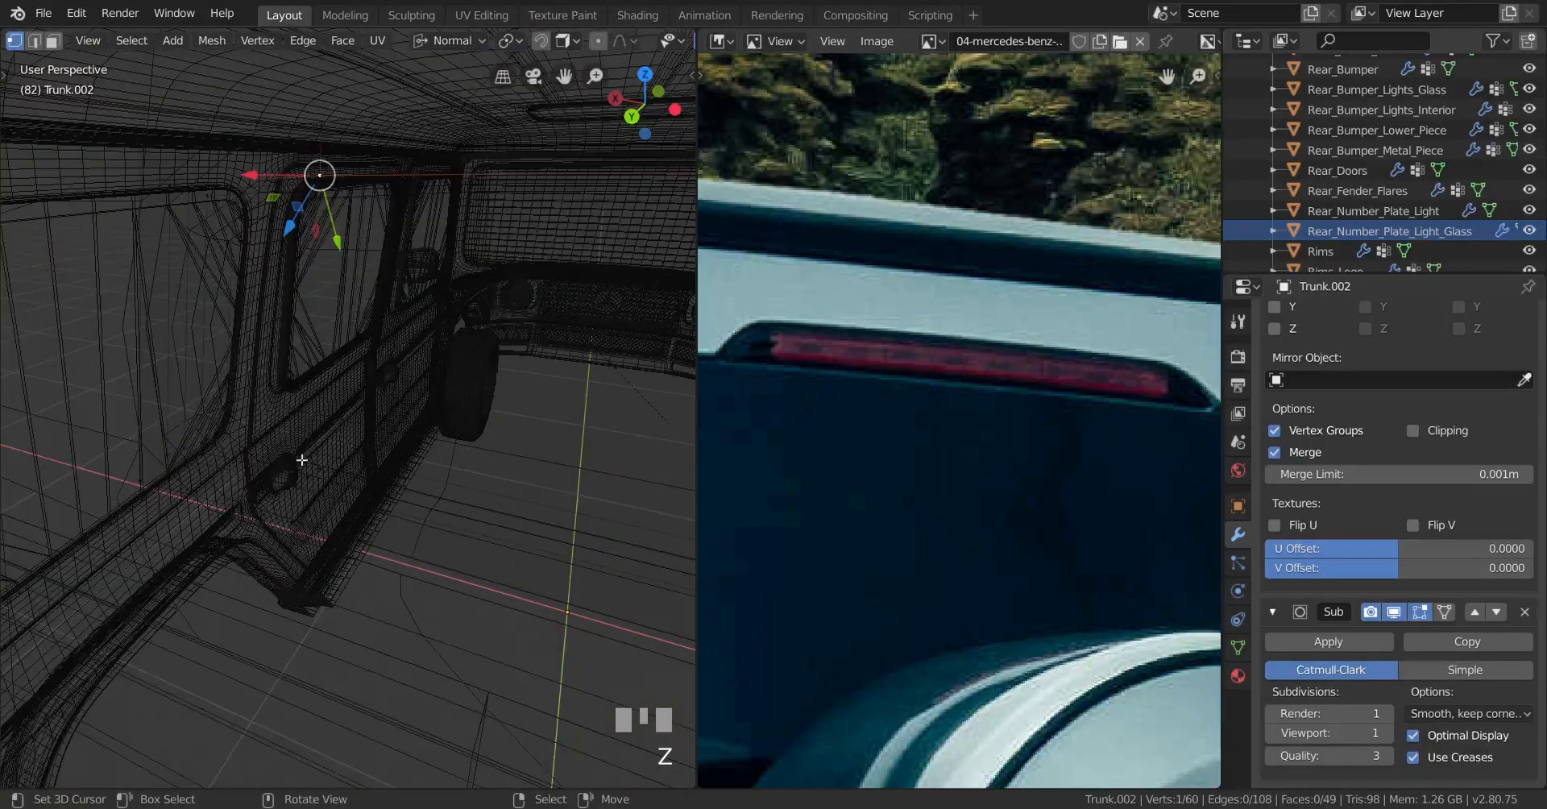
pyautogui.keyDown('ctrl'); pyautogui.keyDown('shift'); pyautogui.rightClick(242, 435); pyautogui.keyUp('shift'); pyautogui.keyUp('ctrl')
pyautogui.hotkey('ctrl', 'z')
pyautogui.keyDown('ctrl'); pyautogui.keyDown('shift'); pyautogui.rightClick(247, 433); pyautogui.keyUp('shift'); pyautogui.keyUp('ctrl')
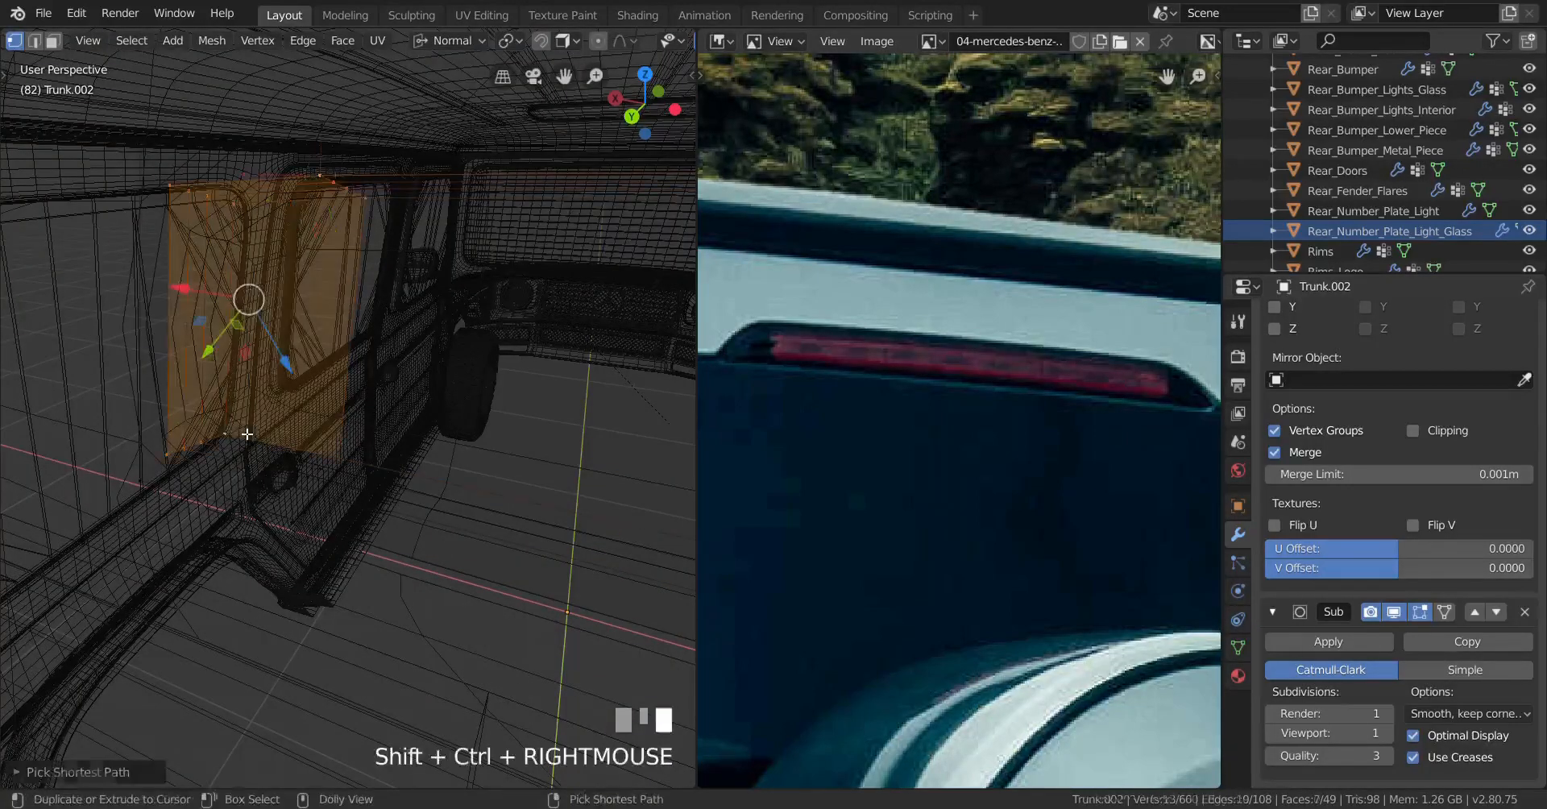
pyautogui.hotkey('ctrl', 'z')
pyautogui.rightClick(258, 229)
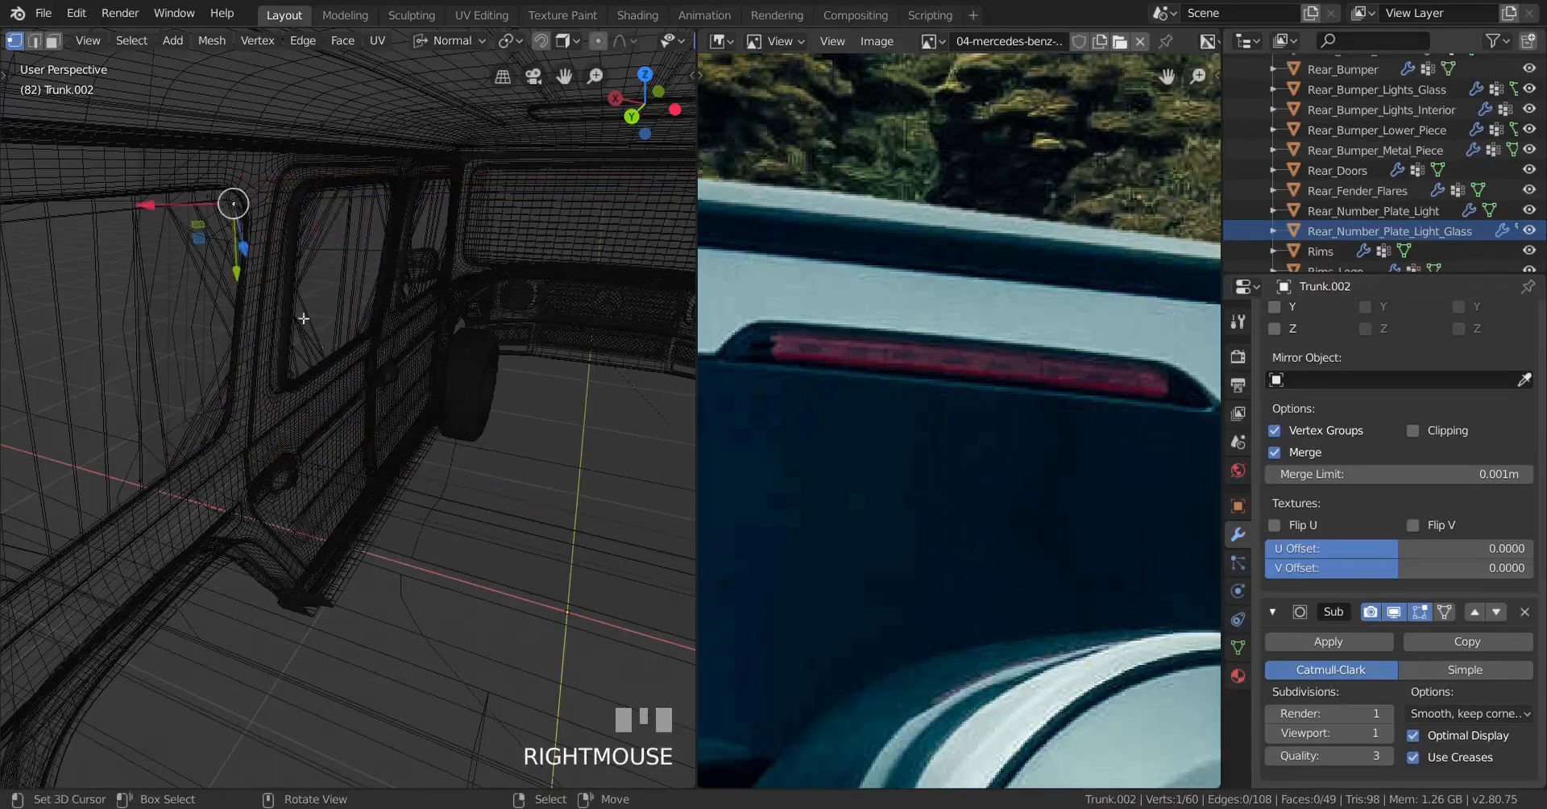
pyautogui.scroll(-2, 322, 379)
pyautogui.scroll(3, 240, 408)
pyautogui.keyDown('ctrl'); pyautogui.keyDown('shift'); pyautogui.rightClick(240, 408); pyautogui.keyUp('shift'); pyautogui.keyUp('ctrl')
pyautogui.hotkey('ctrl', 'z')
pyautogui.hotkey('ctrl', 'z')
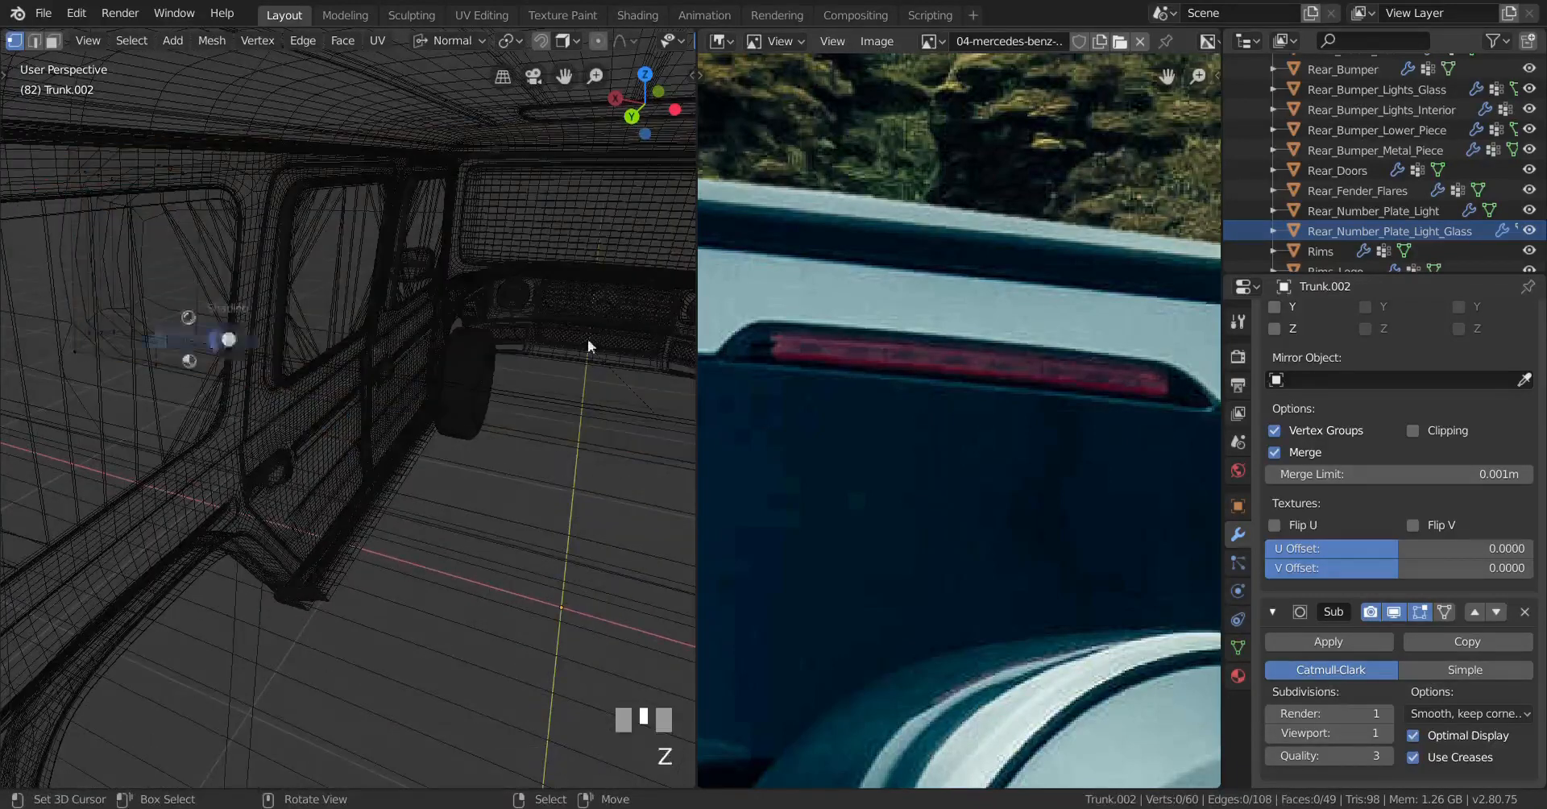
pyautogui.hotkey('ctrl', 'z')
pyautogui.hotkey('shift', 'z')
pyautogui.moveTo(587, 355); pyautogui.dragTo(592, 314, button='middle')
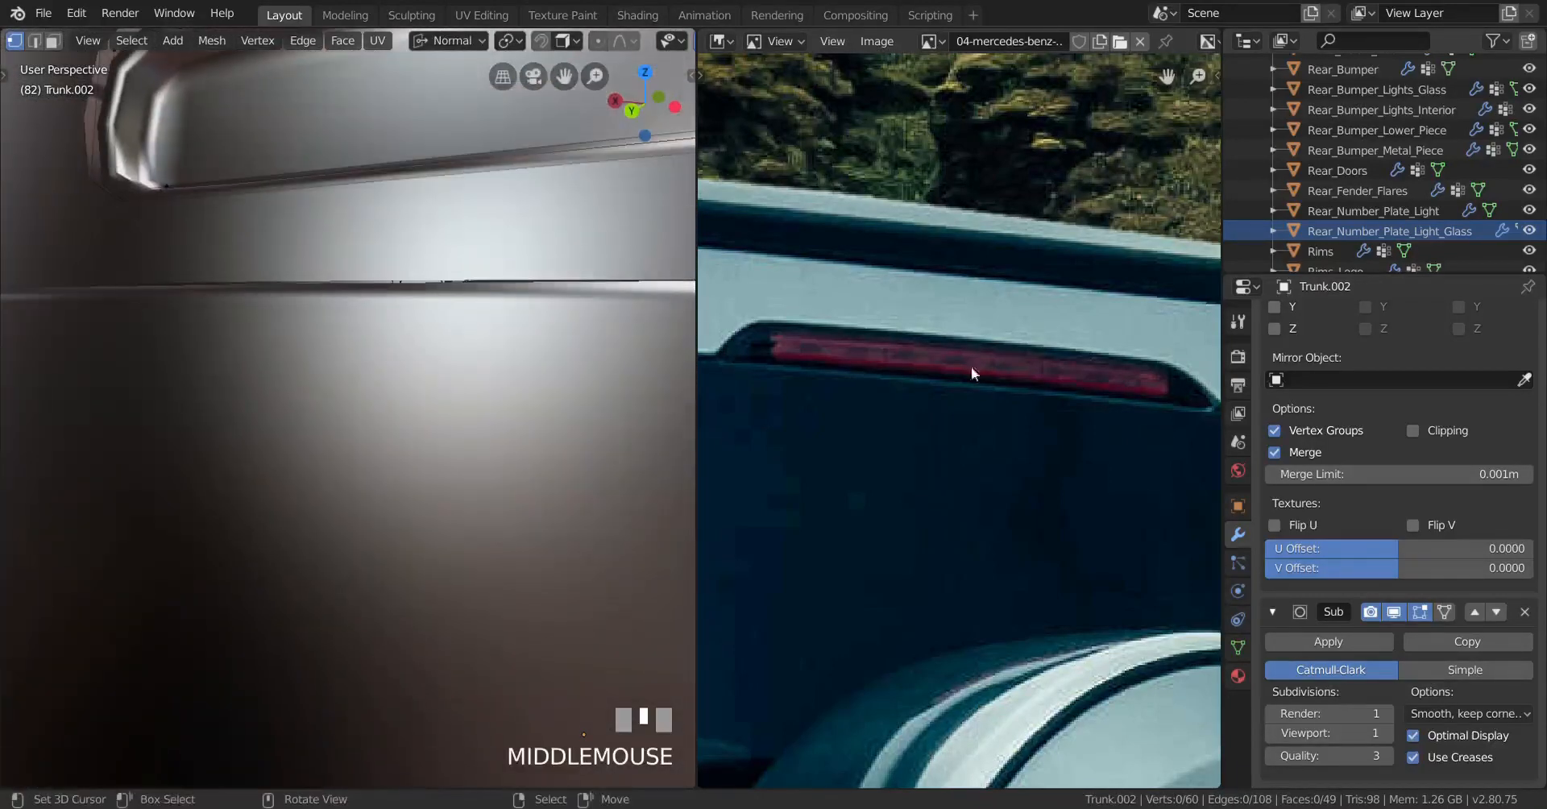
# Step: Turn off the Subdivision viewport display, select the slot's floor faces and inset them by about 0.002 m
pyautogui.click(1394, 615)
pyautogui.keyDown('shift'); pyautogui.moveTo(464, 282); pyautogui.dragTo(508, 386, button='middle'); pyautogui.keyUp('shift')
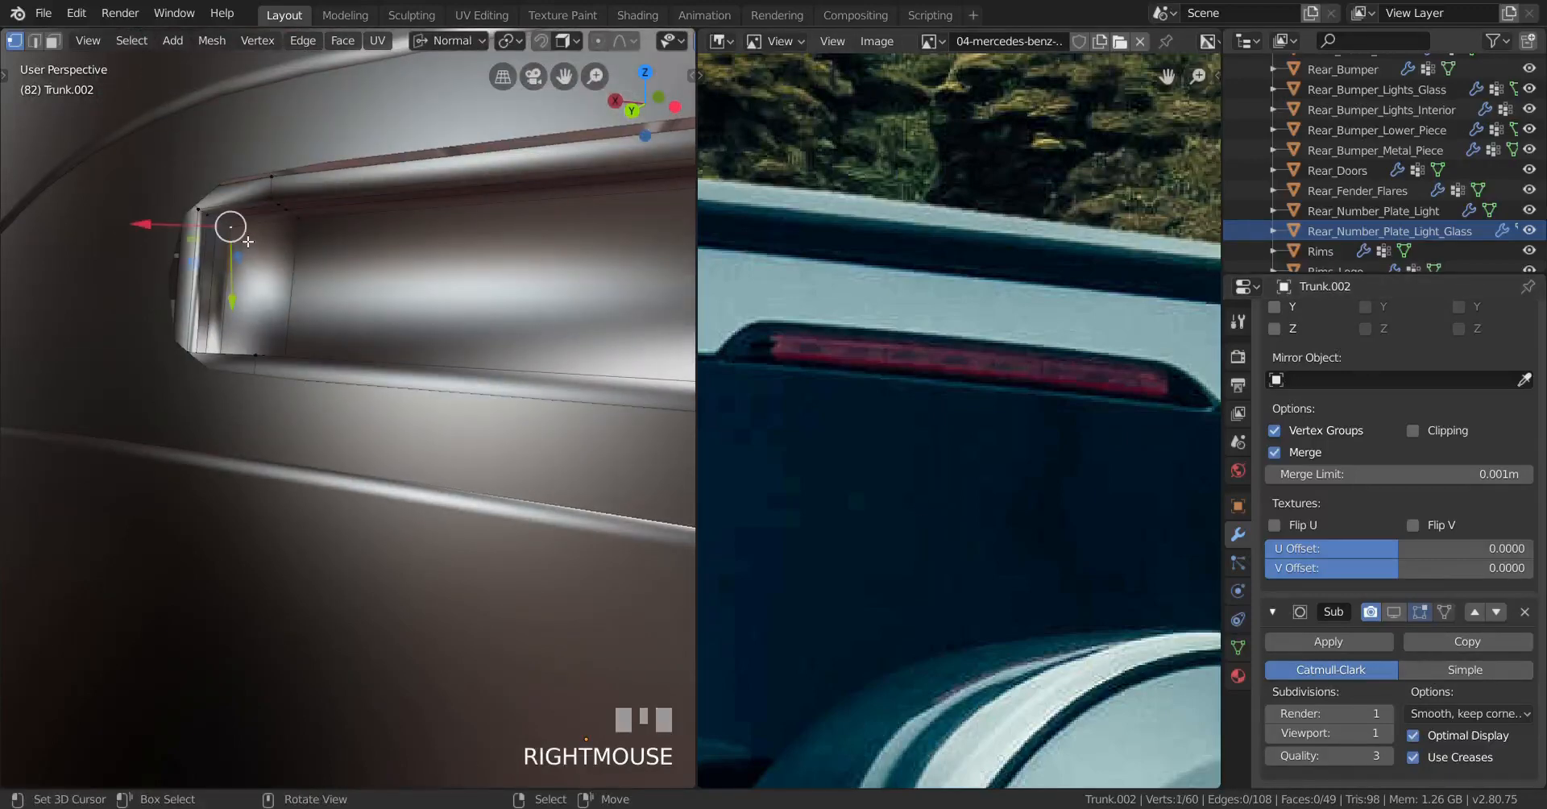
pyautogui.scroll(-2, 247, 241)
pyautogui.moveTo(323, 371); pyautogui.dragTo(496, 414, button='middle')
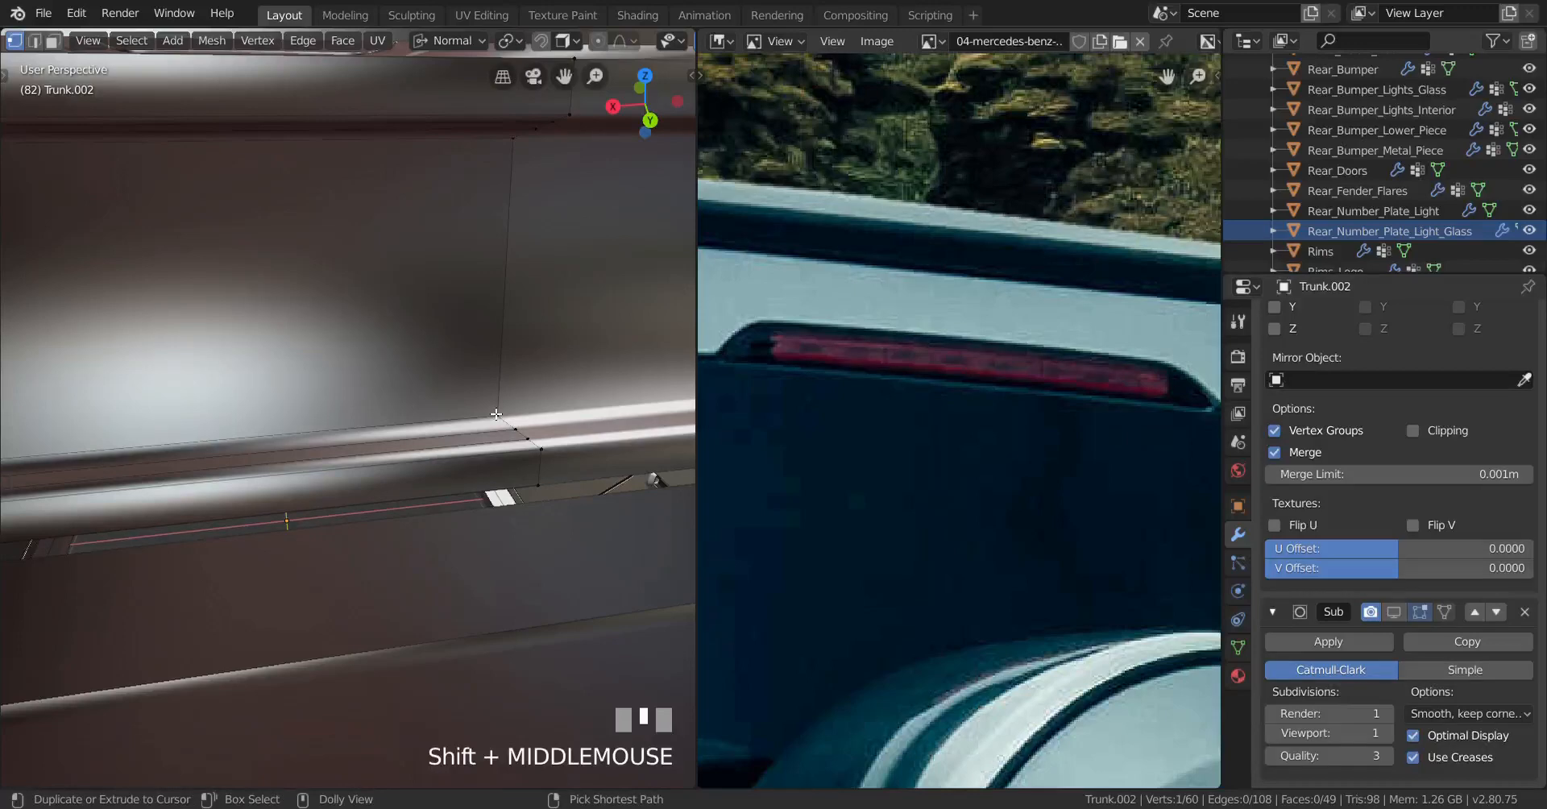
pyautogui.keyDown('ctrl'); pyautogui.keyDown('shift'); pyautogui.rightClick(496, 414); pyautogui.keyUp('shift'); pyautogui.keyUp('ctrl')
pyautogui.scroll(-3, 172, 408)
pyautogui.keyDown('shift'); pyautogui.moveTo(172, 408); pyautogui.dragTo(614, 439, button='middle'); pyautogui.keyUp('shift')
pyautogui.scroll(5, 279, 359)
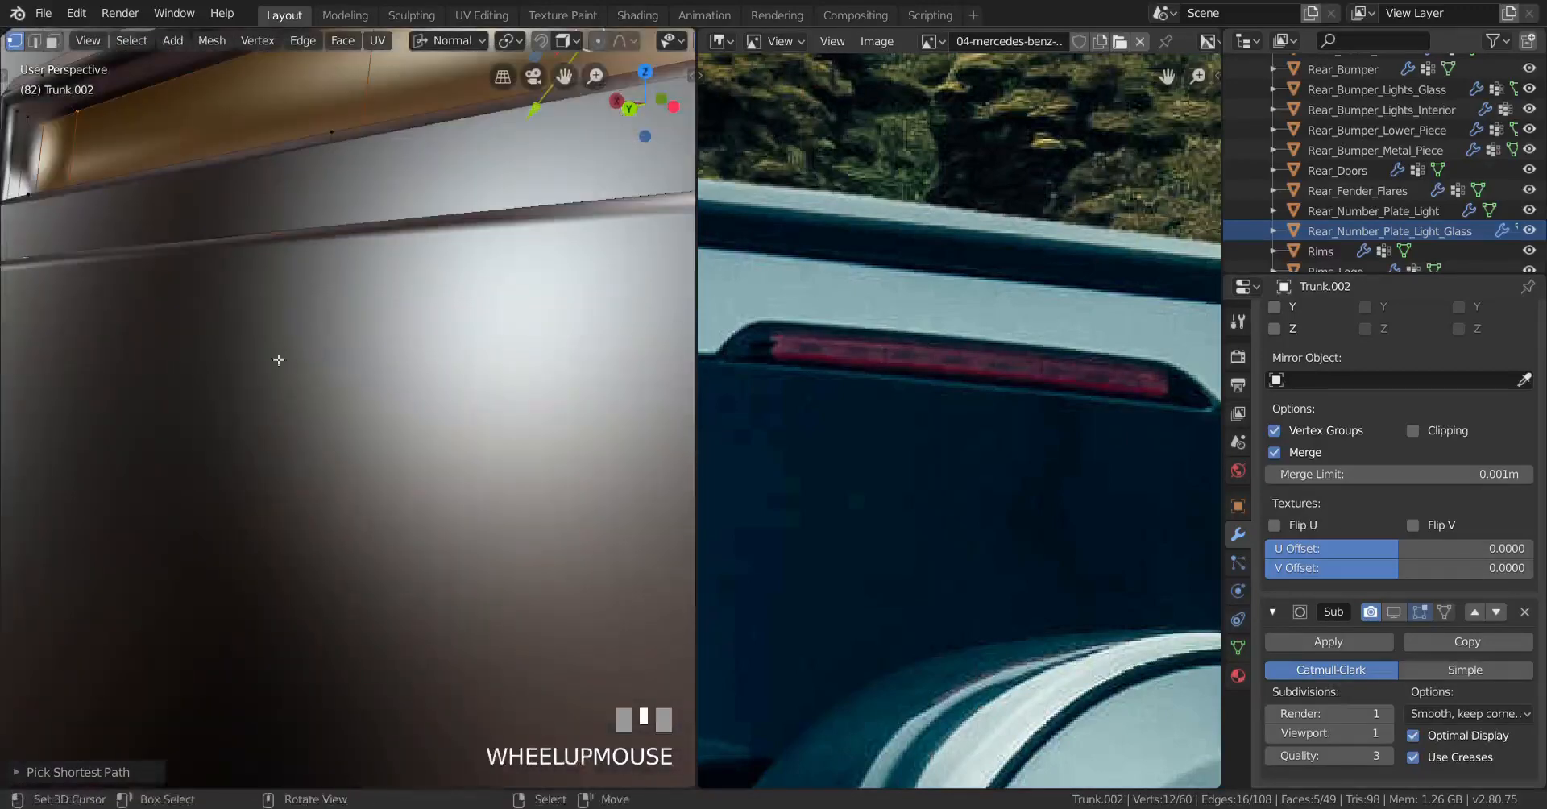
pyautogui.keyDown('shift'); pyautogui.moveTo(279, 360); pyautogui.dragTo(321, 426, button='middle'); pyautogui.keyUp('shift')
pyautogui.press('i')
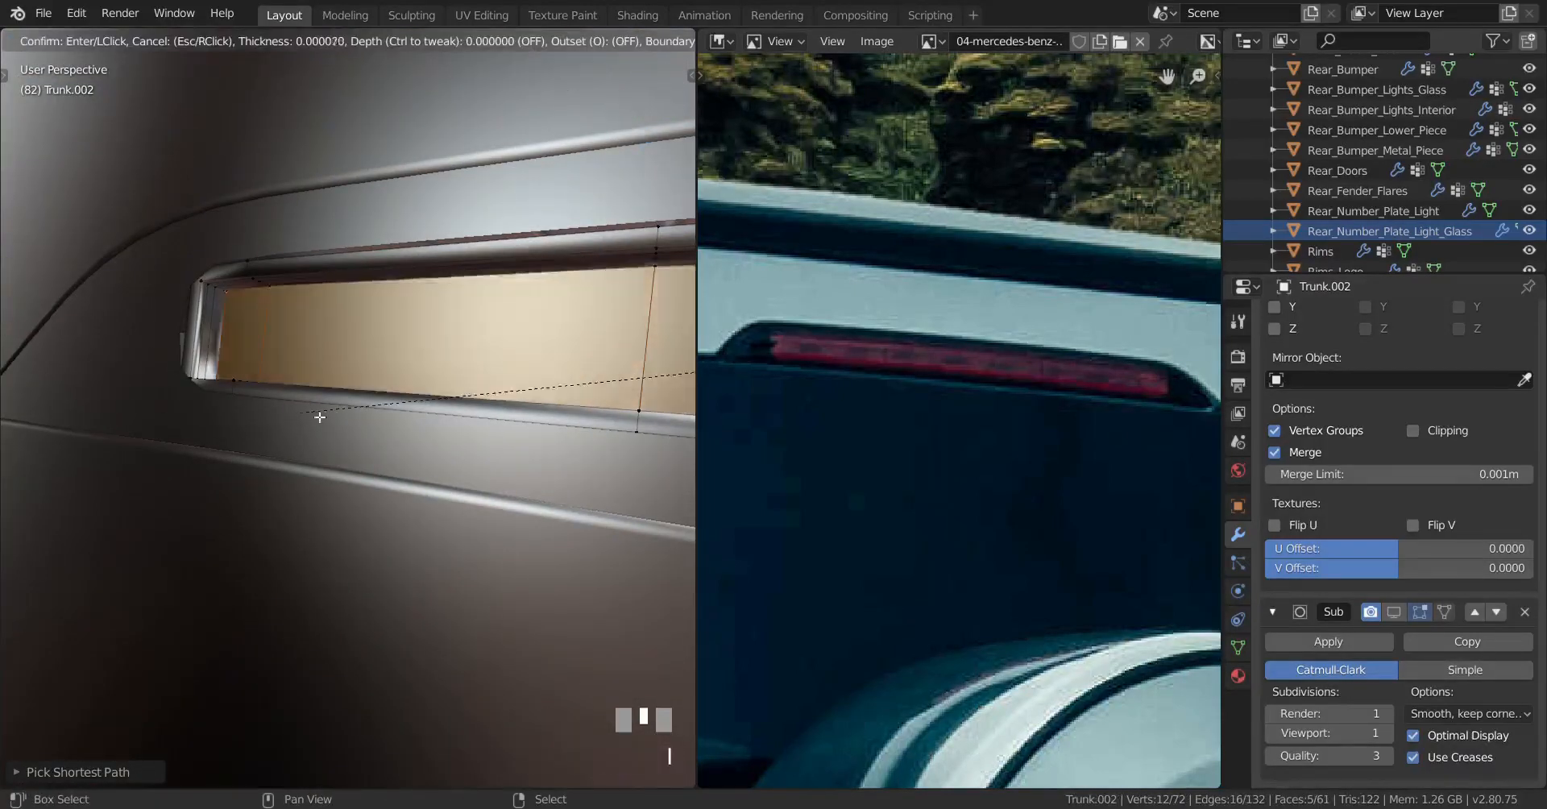
pyautogui.keyDown('shift'); pyautogui.click(363, 400); pyautogui.keyUp('shift')
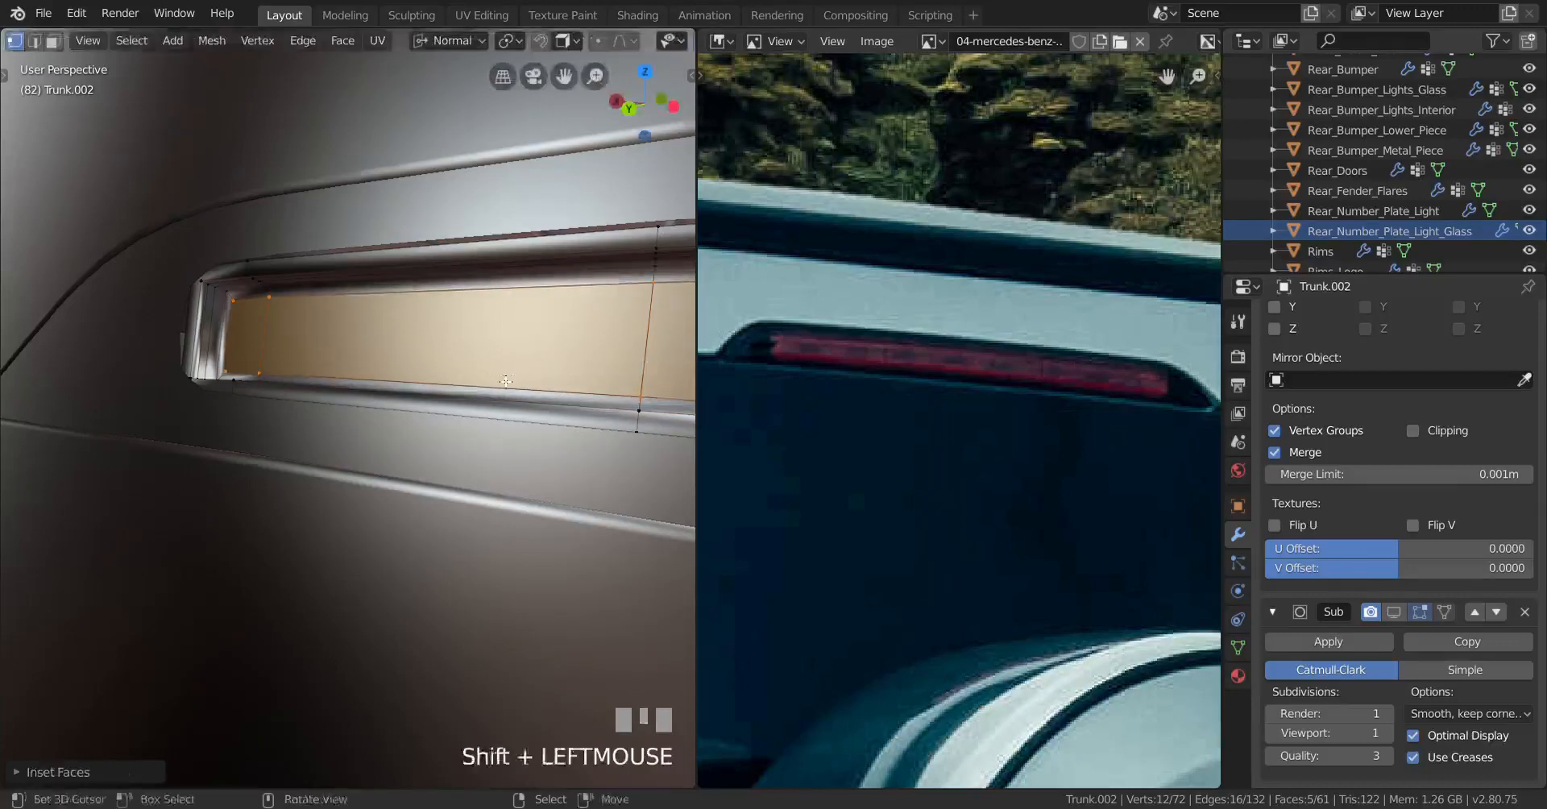
# Step: Disable the Boundary option of the floor inset so the open edge at the mirror centre stays uninset
pyautogui.keyDown('shift'); pyautogui.moveTo(363, 399); pyautogui.dragTo(323, 366, button='middle'); pyautogui.keyUp('shift')
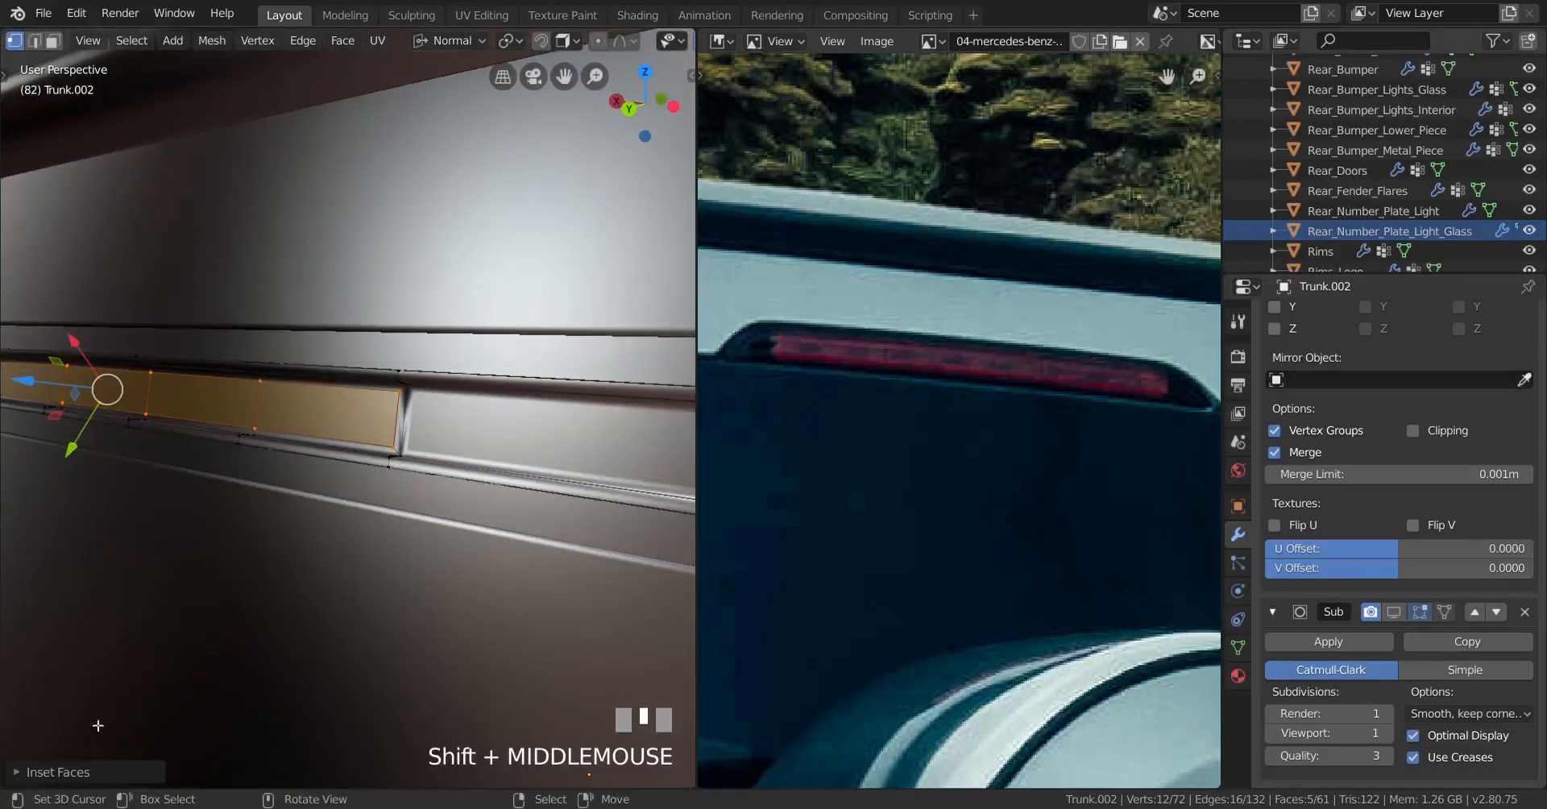
pyautogui.click(23, 773)
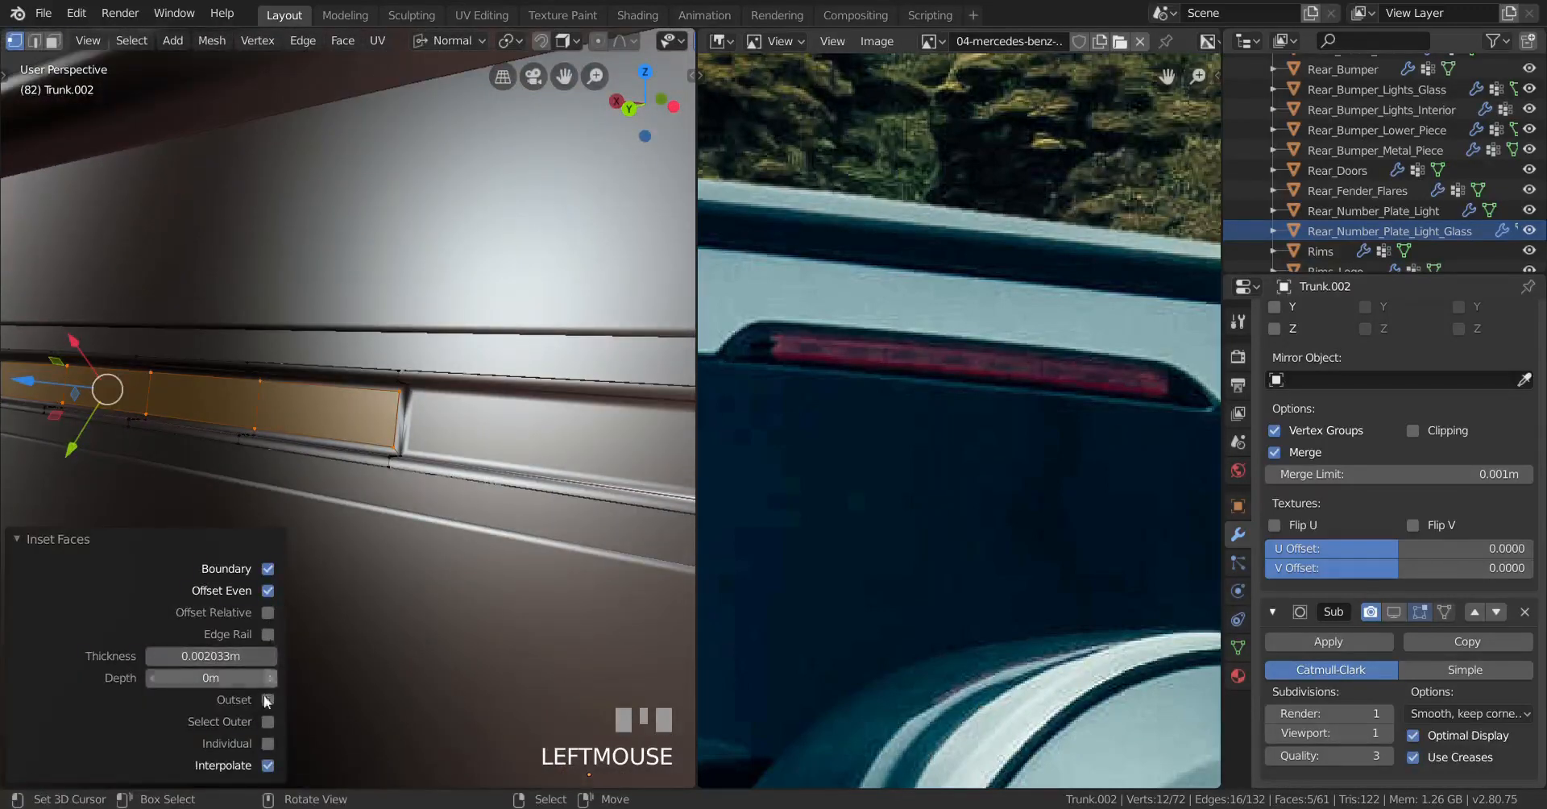
pyautogui.click(269, 567)
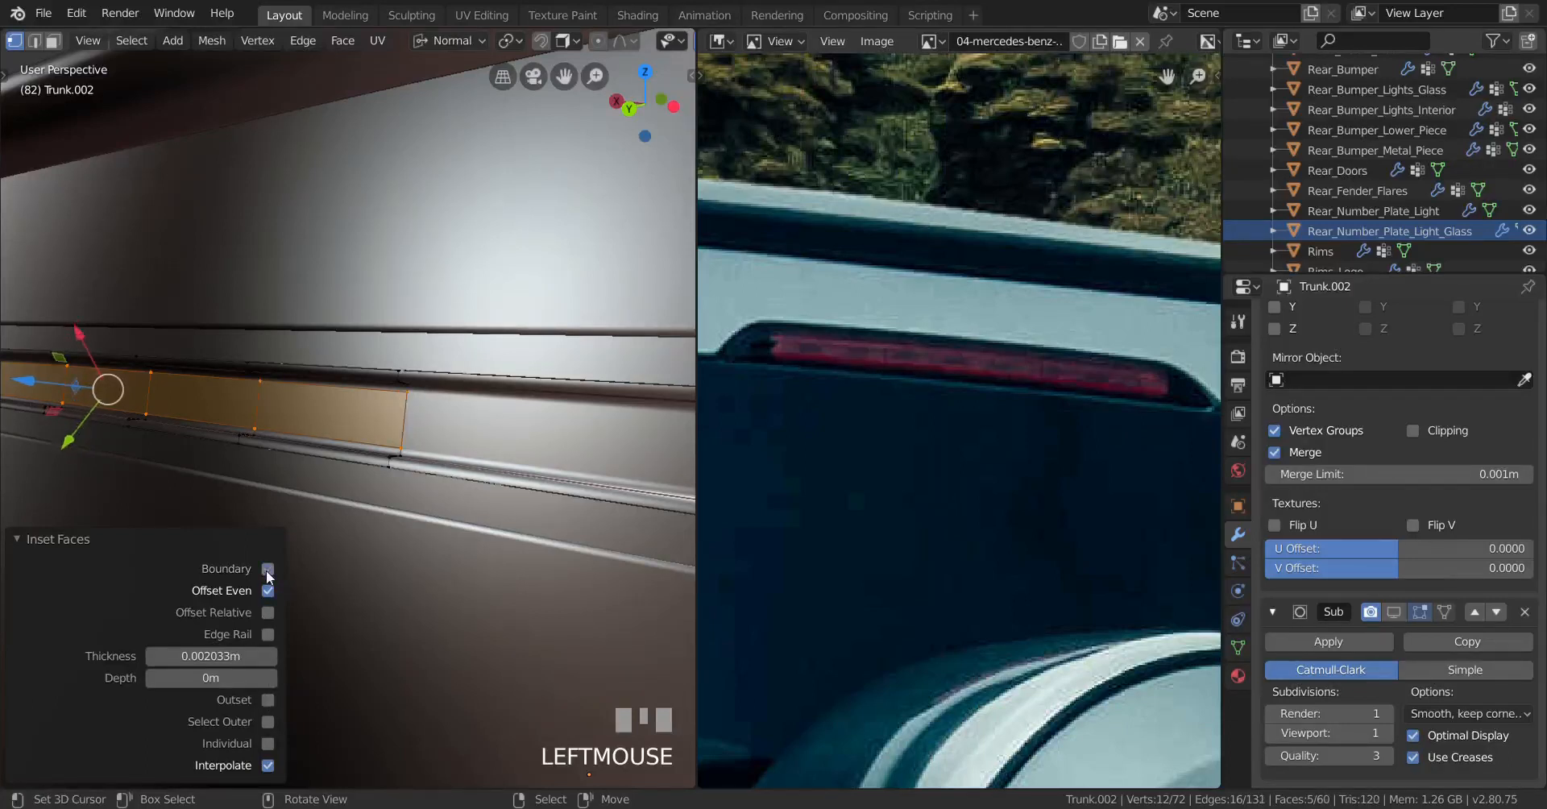
pyautogui.click(17, 540)
# Step: Turn the slot's Subdivision viewport display back on and examine its rounded end in object mode
pyautogui.moveTo(16, 540); pyautogui.dragTo(352, 589, button='middle')
pyautogui.scroll(2, 353, 588)
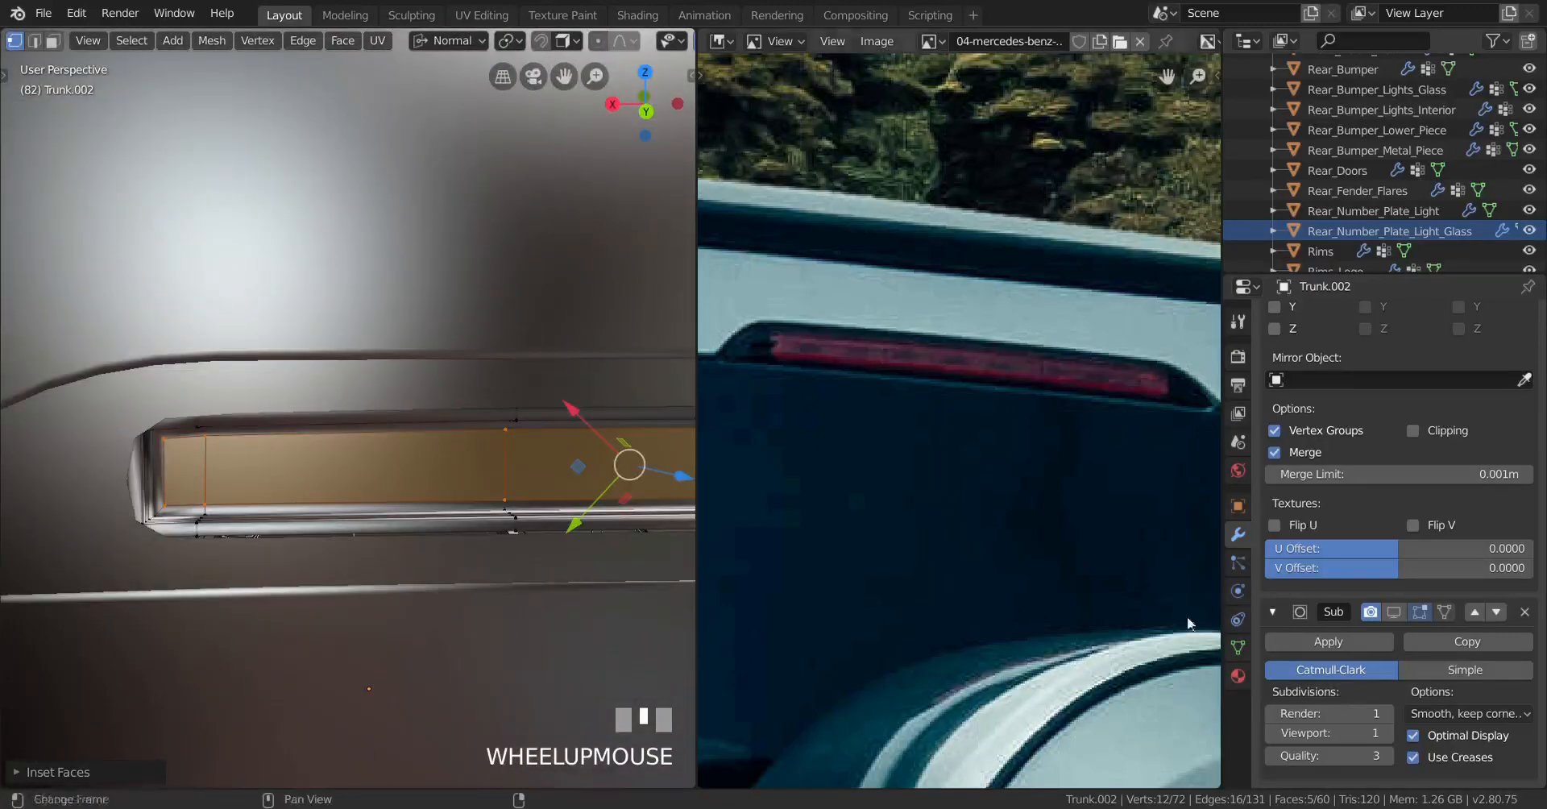
pyautogui.click(1394, 612)
pyautogui.press('Tab')
pyautogui.moveTo(242, 556); pyautogui.dragTo(307, 573, button='middle')
pyautogui.scroll(3, 307, 573)
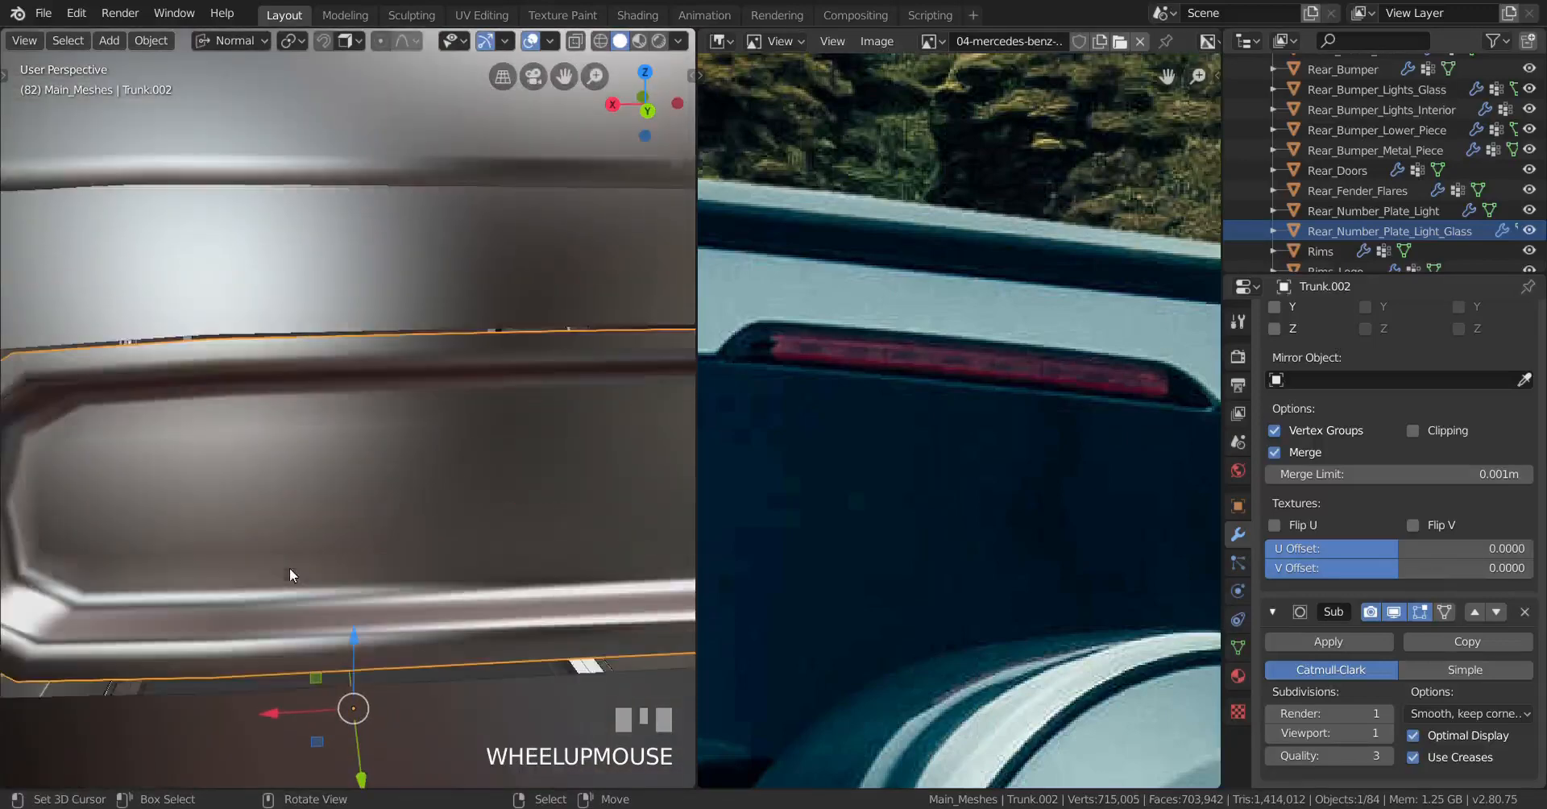
# Step: Inspect an edge loop around the slot's rounded end in its mesh and return to object mode
pyautogui.press('Tab')
pyautogui.keyDown('shift'); pyautogui.moveTo(234, 512); pyautogui.dragTo(150, 433, button='middle'); pyautogui.keyUp('shift')
pyautogui.keyDown('alt'); pyautogui.rightClick(167, 293); pyautogui.keyUp('alt')
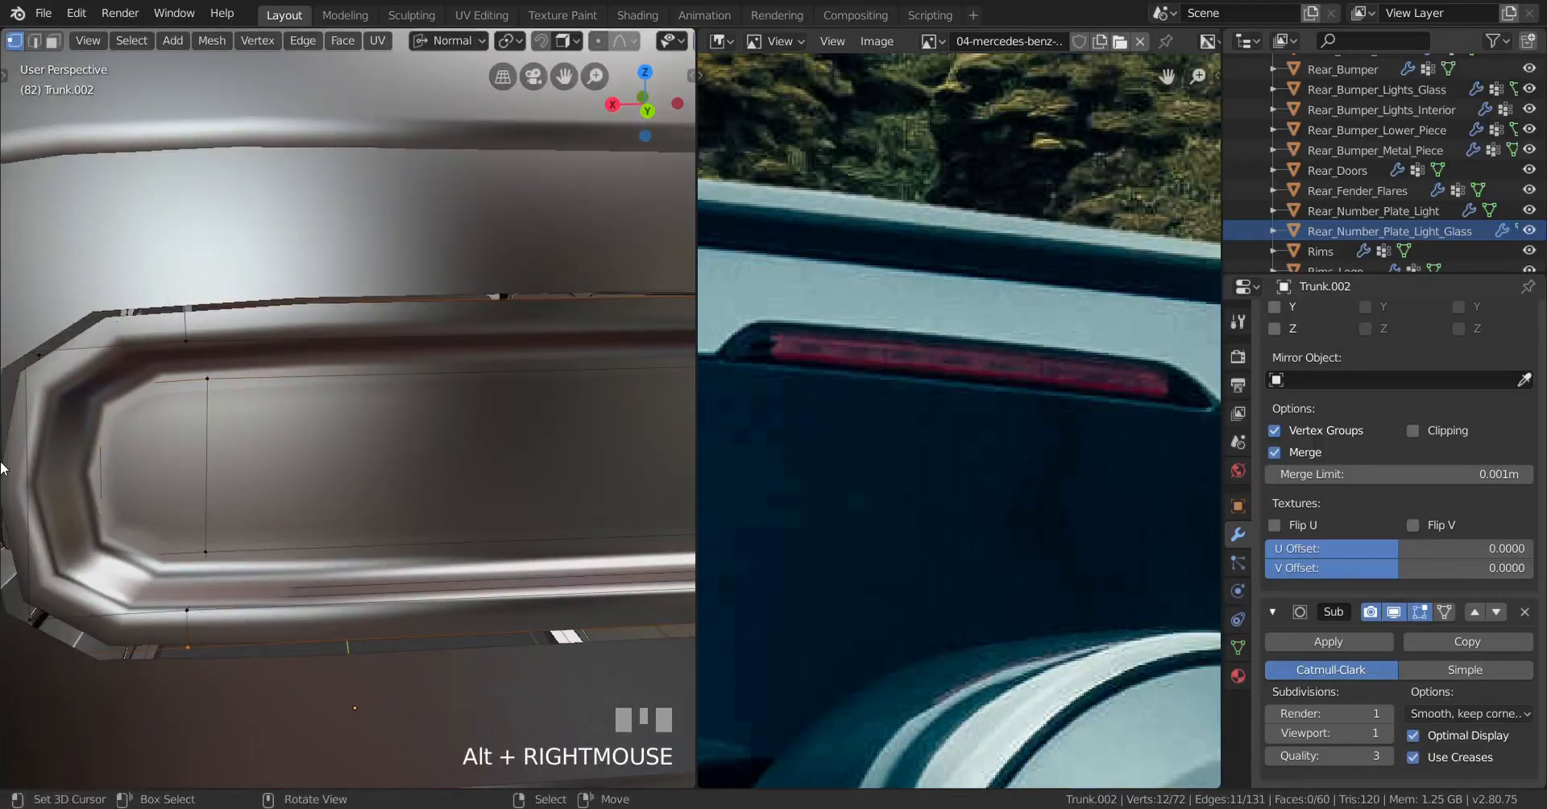
pyautogui.scroll(-3, 173, 652)
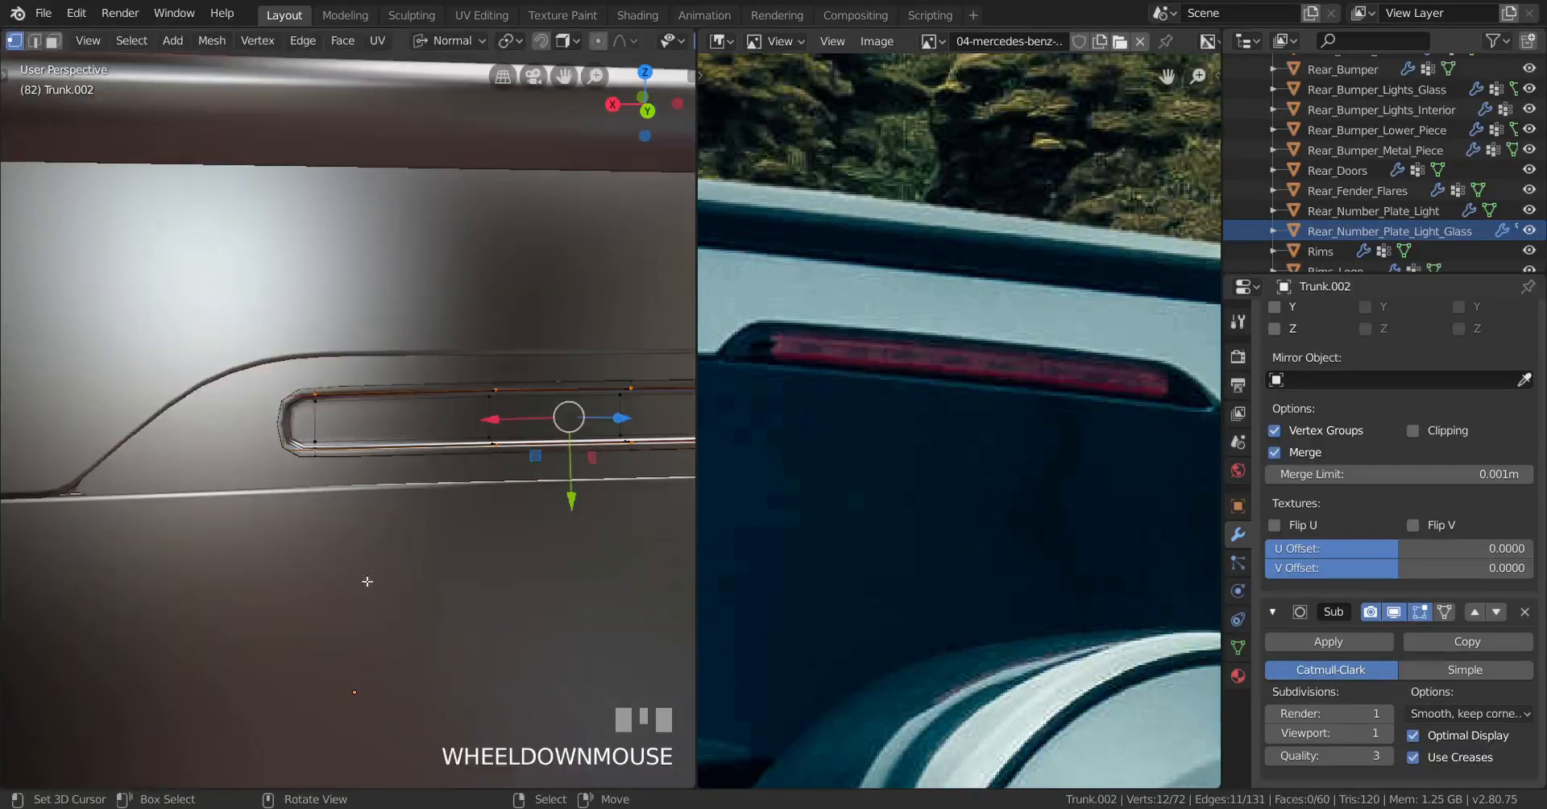
pyautogui.press('Tab')
# Step: Select the raised surround around the slot, collapse its existing modifiers and add a Solidify modifier
pyautogui.rightClick(243, 399)
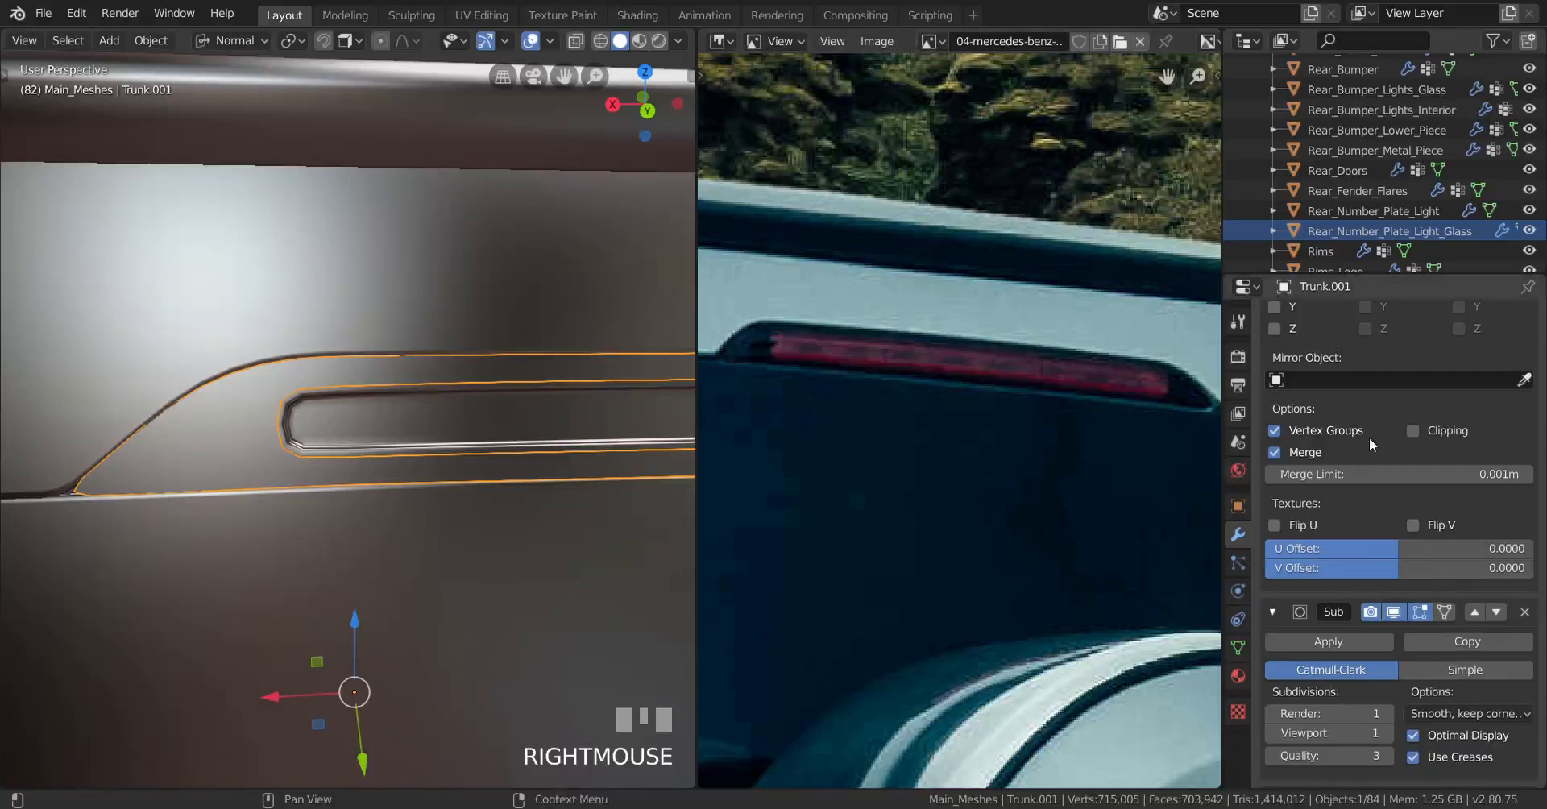
pyautogui.scroll(-5, 1363, 596)
pyautogui.scroll(5, 1363, 592)
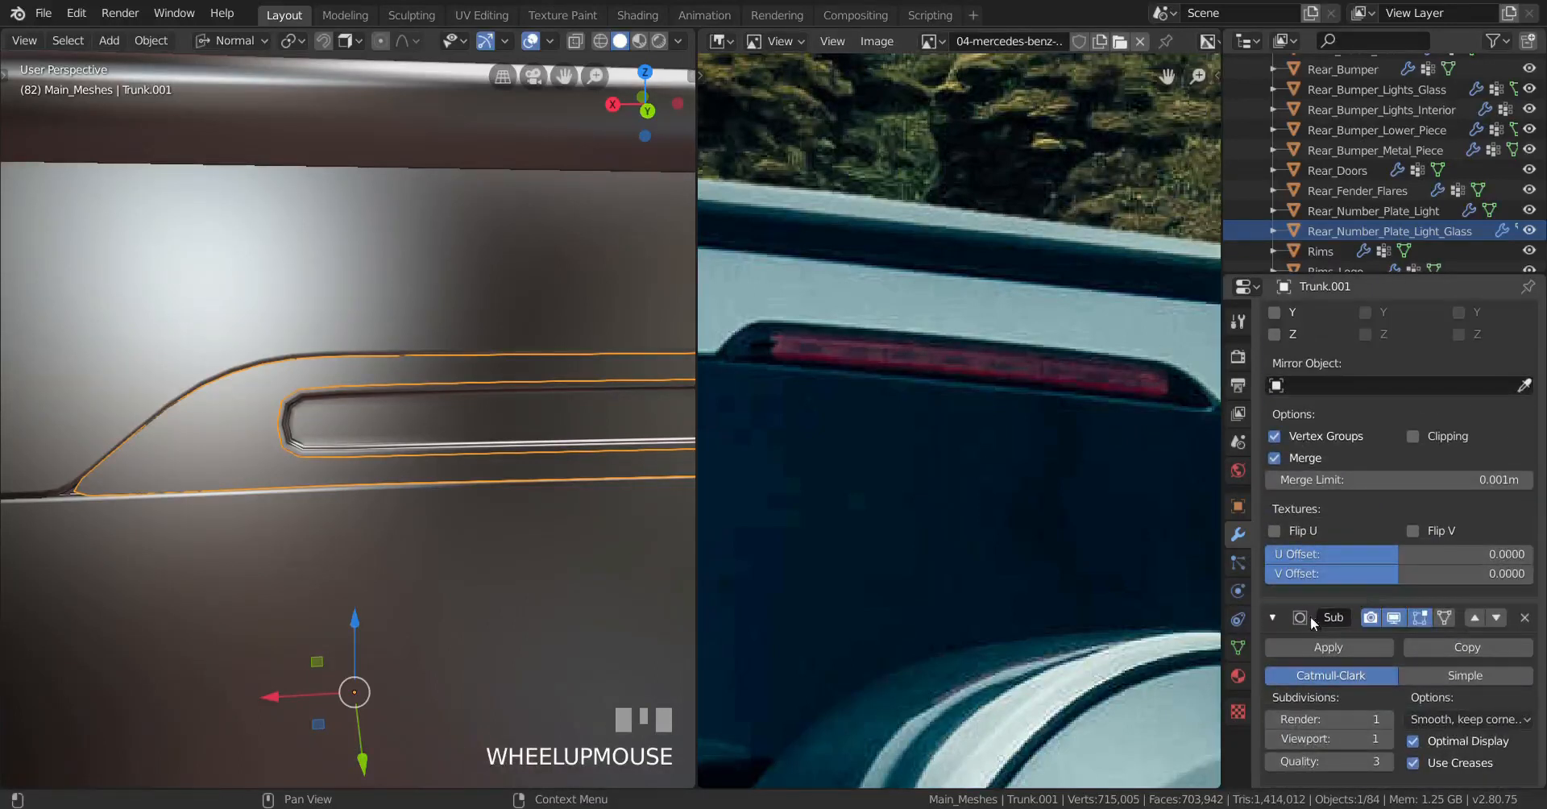
pyautogui.click(1273, 617)
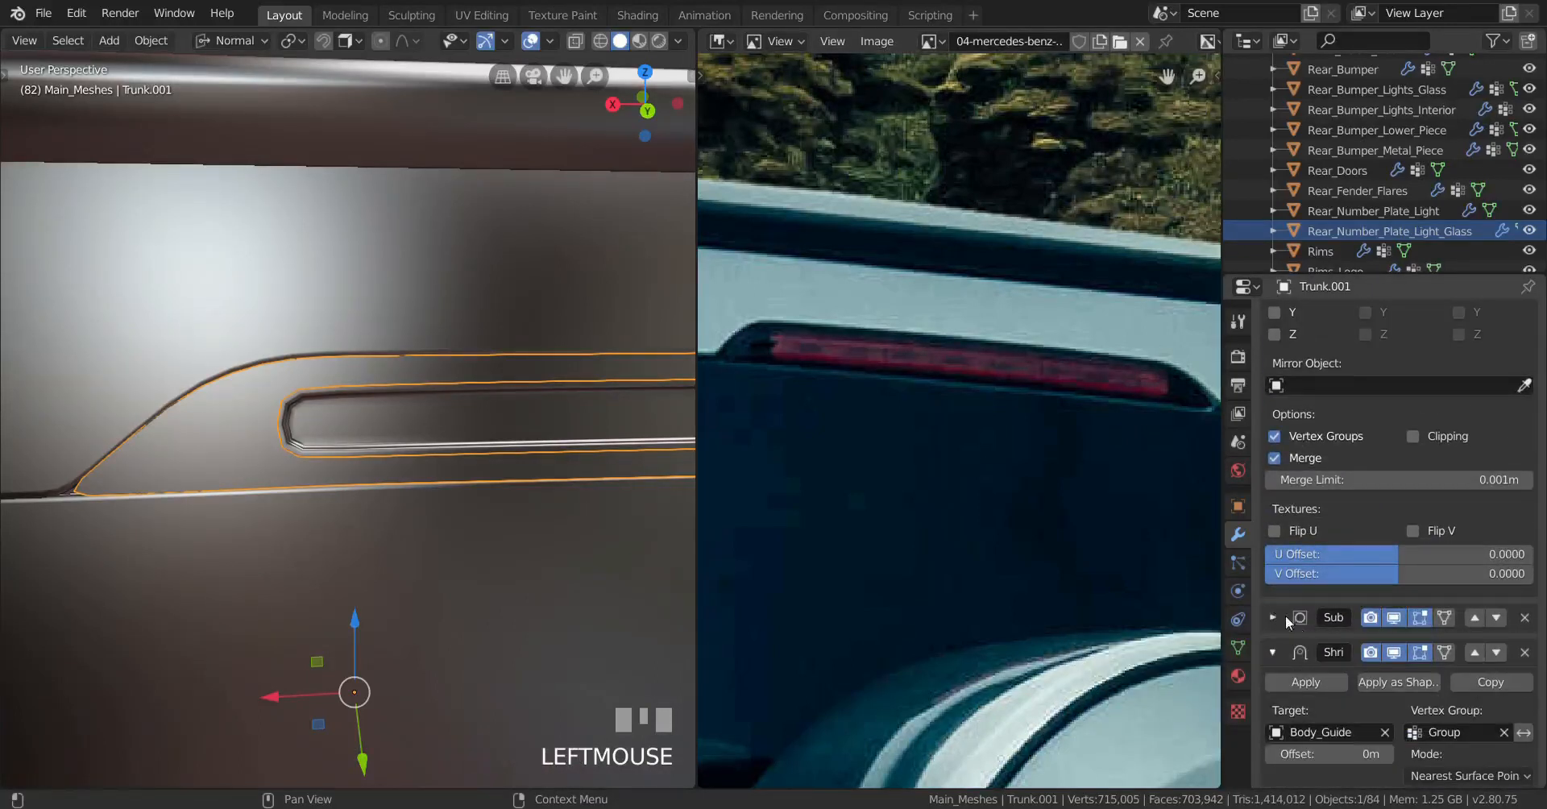
pyautogui.scroll(-1, 1334, 654)
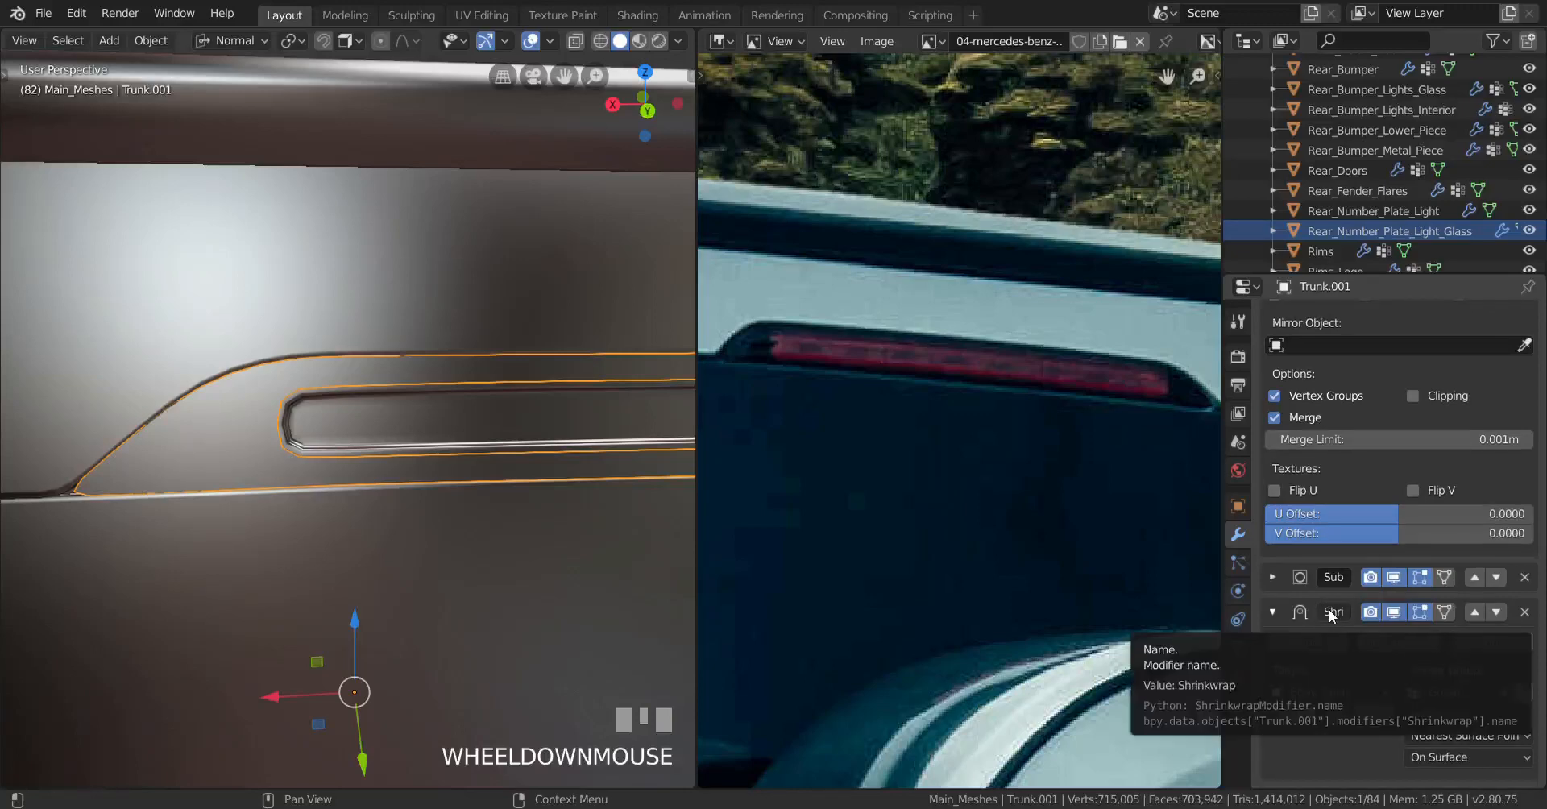
pyautogui.click(1274, 612)
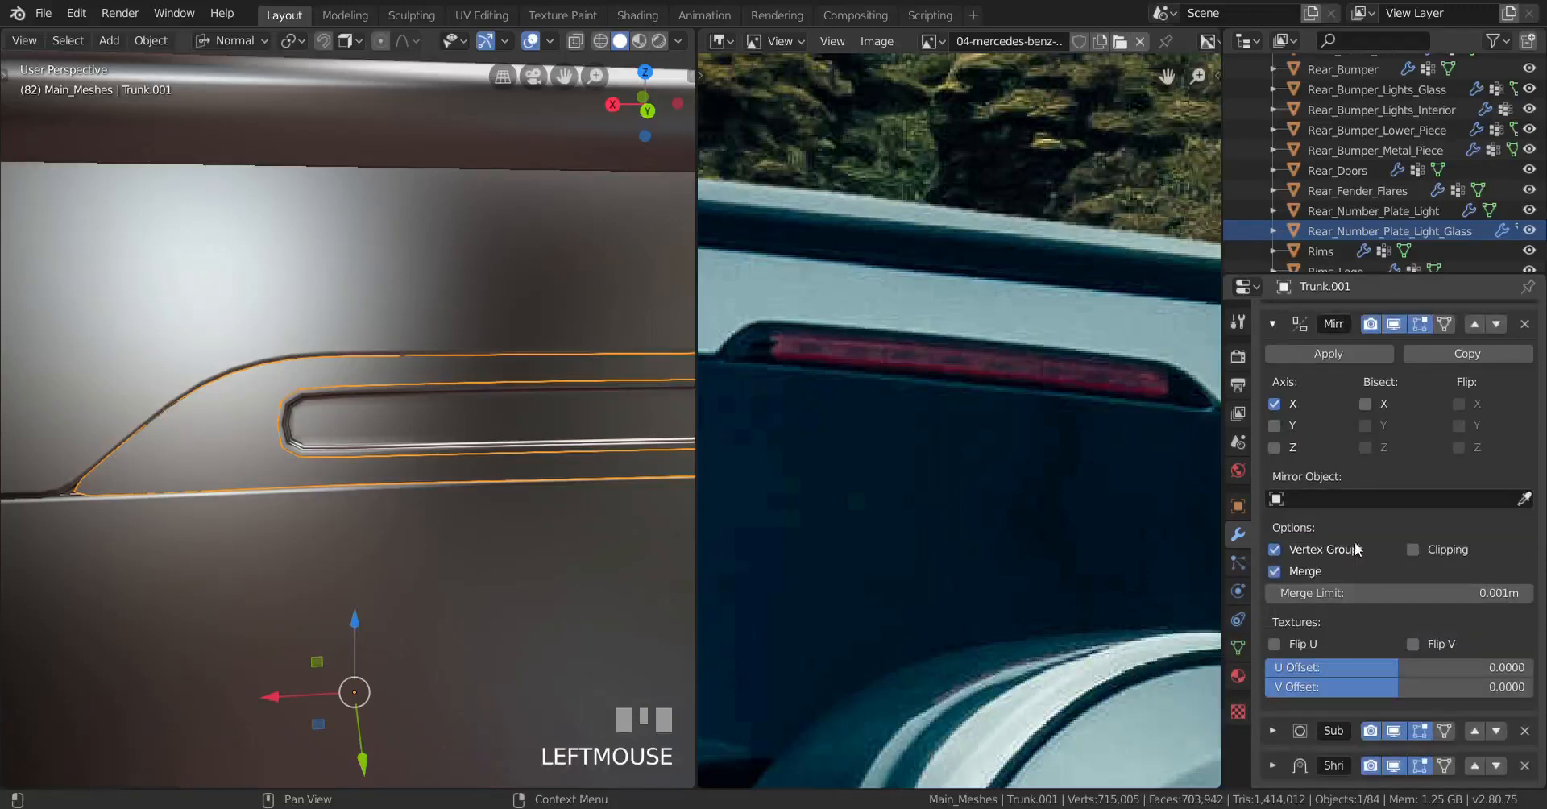
pyautogui.scroll(3, 1289, 419)
pyautogui.click(1275, 346)
pyautogui.click(1336, 318)
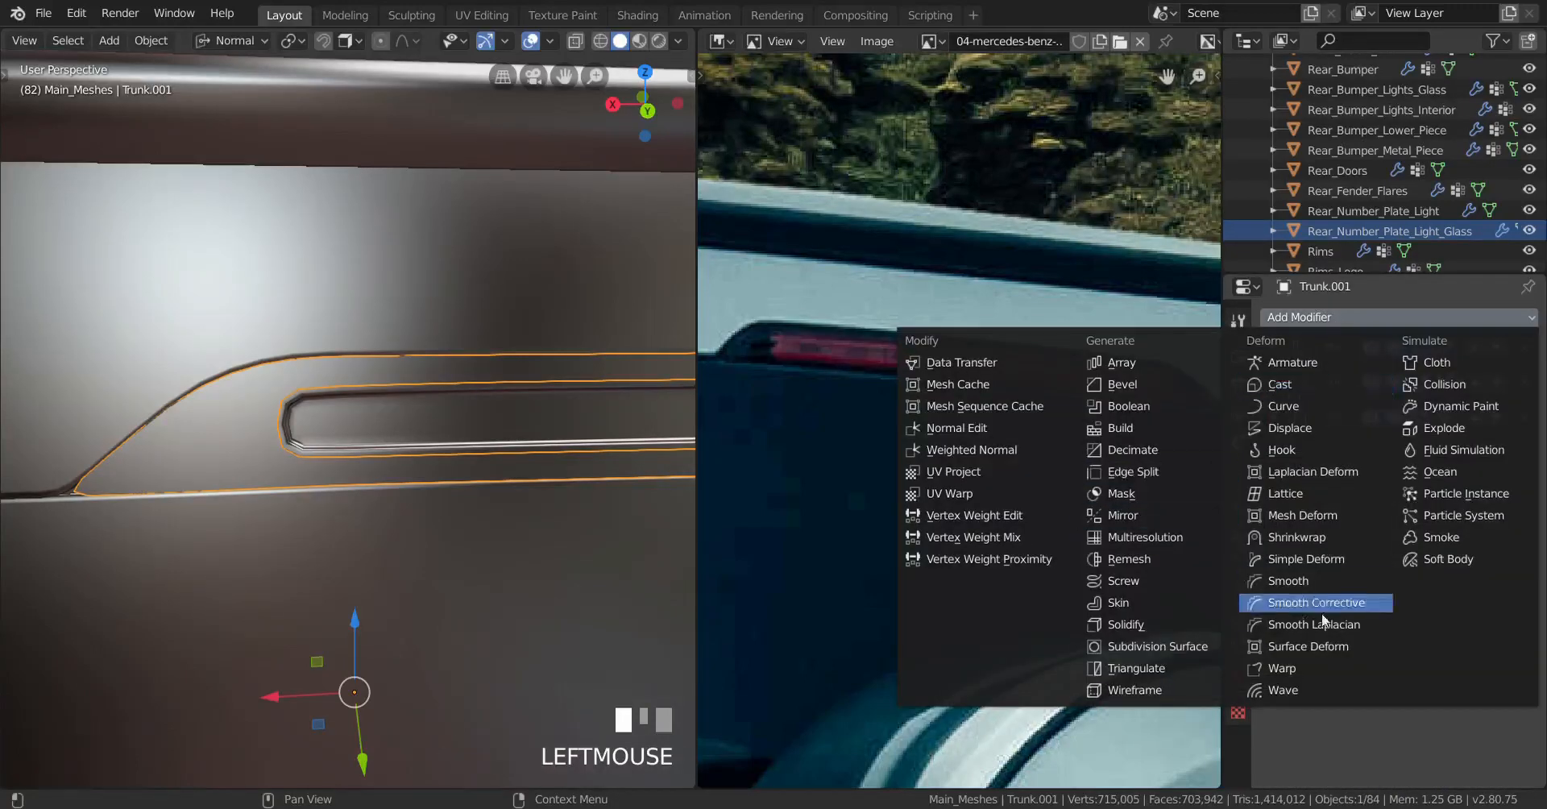
pyautogui.click(1163, 625)
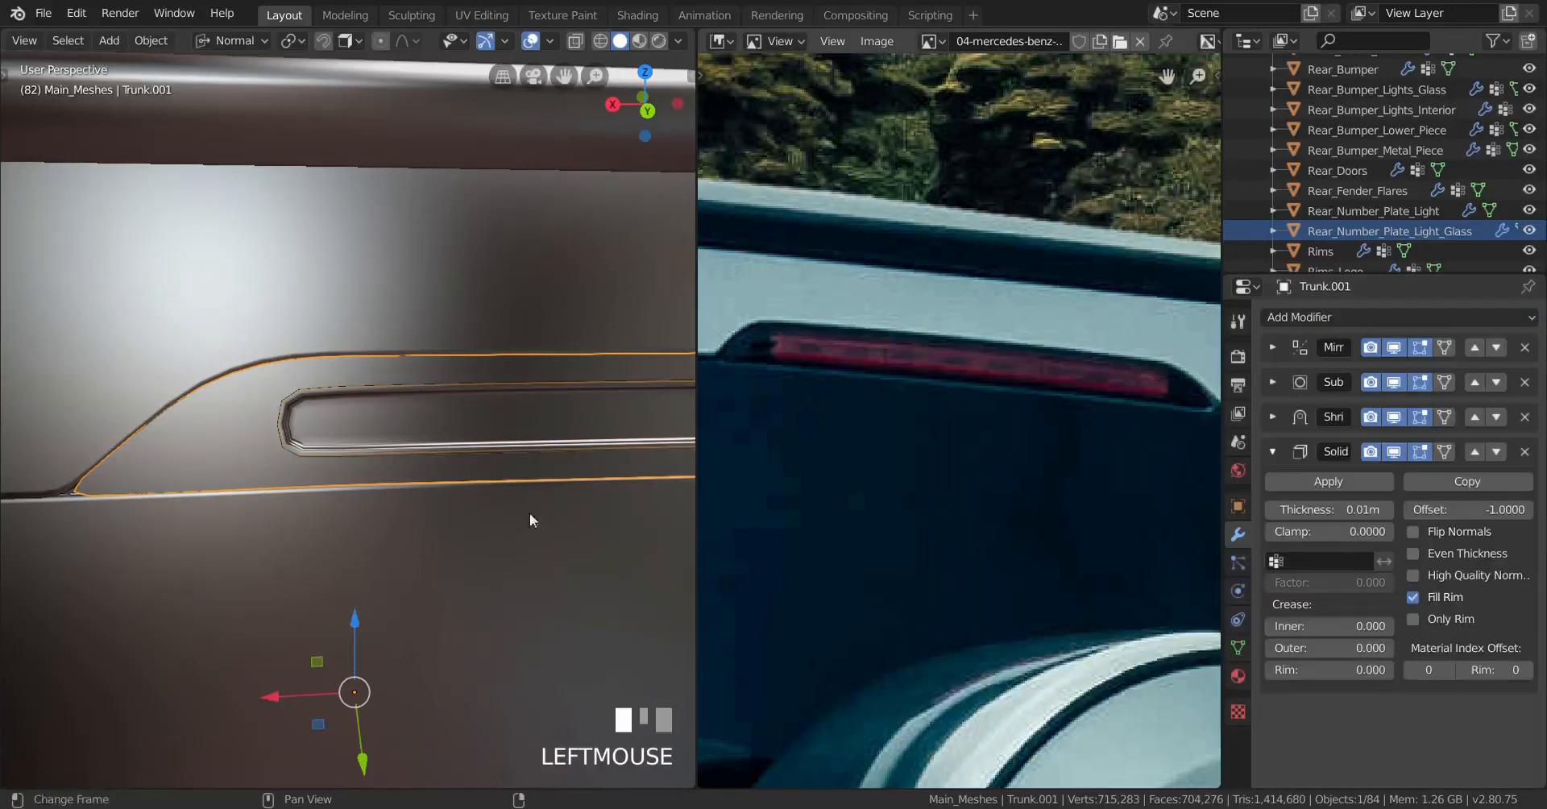
# Step: Apply the object transforms of the brake light surround
pyautogui.hotkey('ctrl', 'a')
pyautogui.click(262, 505)
pyautogui.scroll(-2, 362, 456)
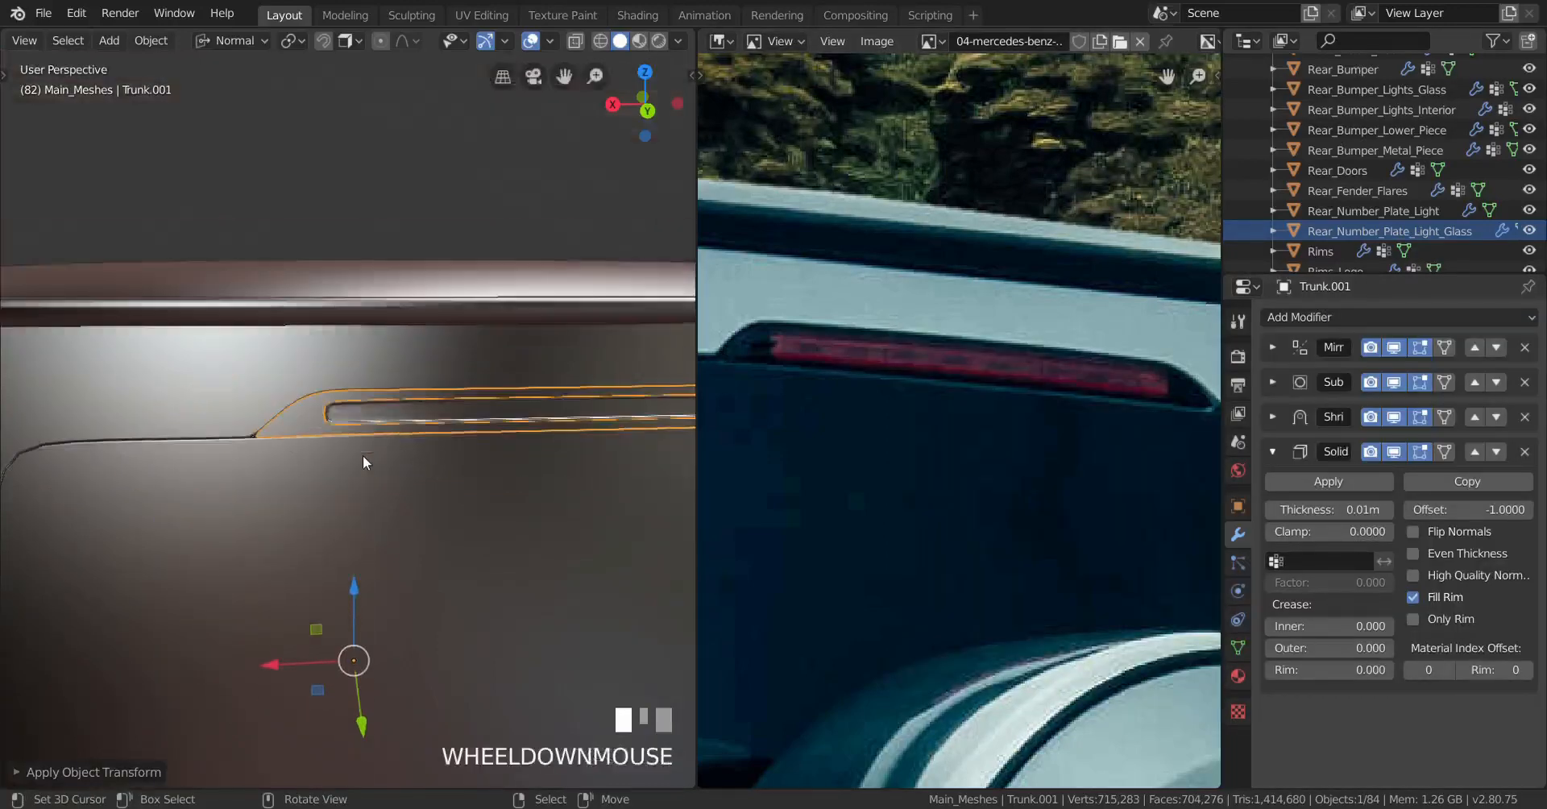
pyautogui.hotkey('ctrl', 'a')
pyautogui.click(401, 366)
# Step: Check the surround's thickness with its whole mesh selected, then apply the Solidify modifier and reopen the mesh for editing
pyautogui.press('Tab')
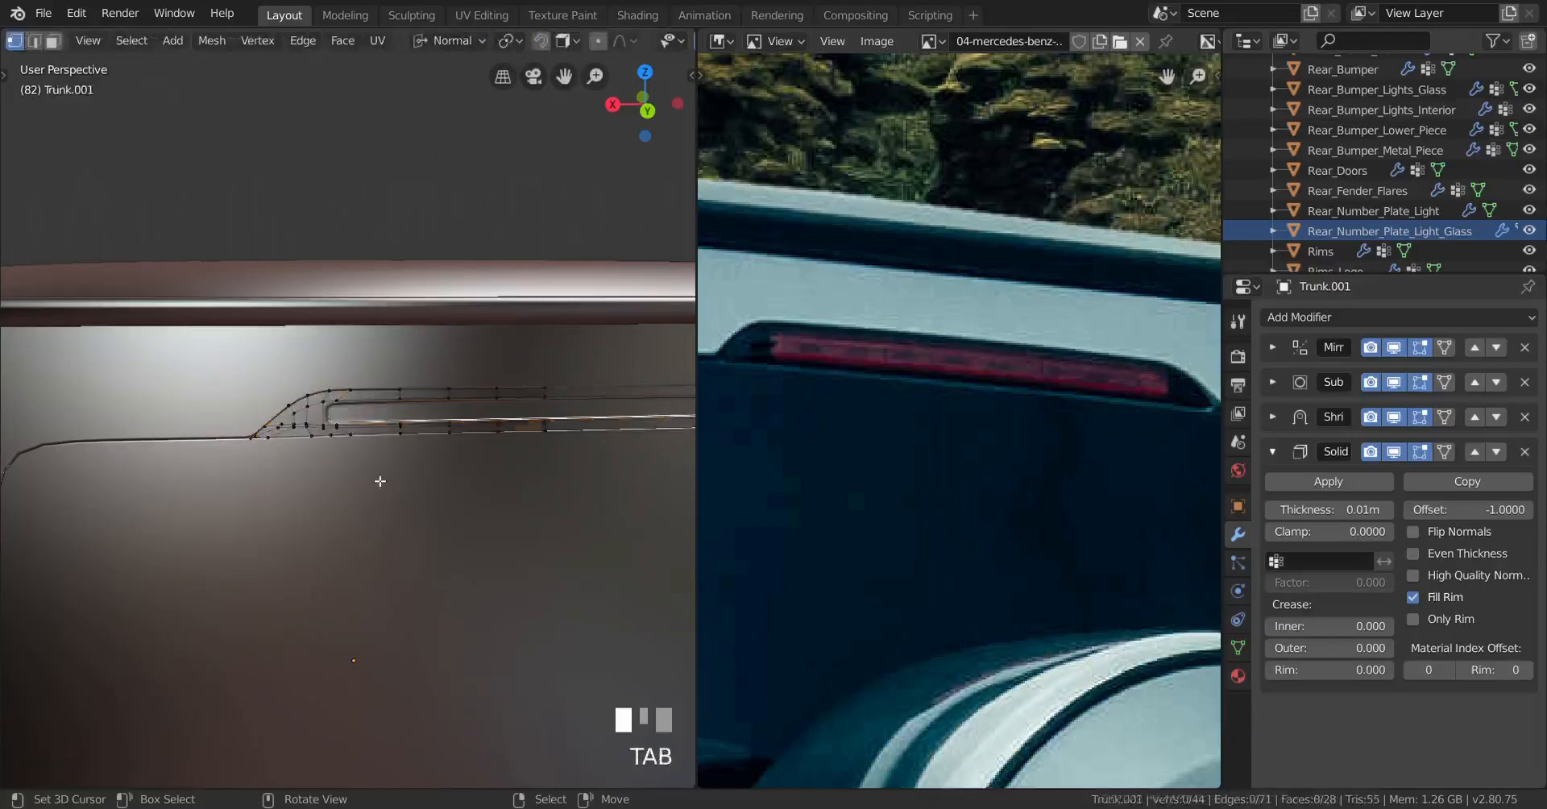
pyautogui.press('a')
pyautogui.press('KP_Decimal')
pyautogui.moveTo(381, 481); pyautogui.dragTo(306, 550, button='middle')
pyautogui.scroll(2, 388, 555)
pyautogui.press('Tab')
pyautogui.press('Tab')
pyautogui.press('Tab')
pyautogui.click(1305, 482)
pyautogui.press('Tab')
# Step: Cut a centred edge loop through the surround's rim thickness and hide the new loop
pyautogui.keyDown('shift'); pyautogui.moveTo(201, 540); pyautogui.dragTo(457, 538, button='middle'); pyautogui.keyUp('shift')
pyautogui.scroll(2, 453, 537)
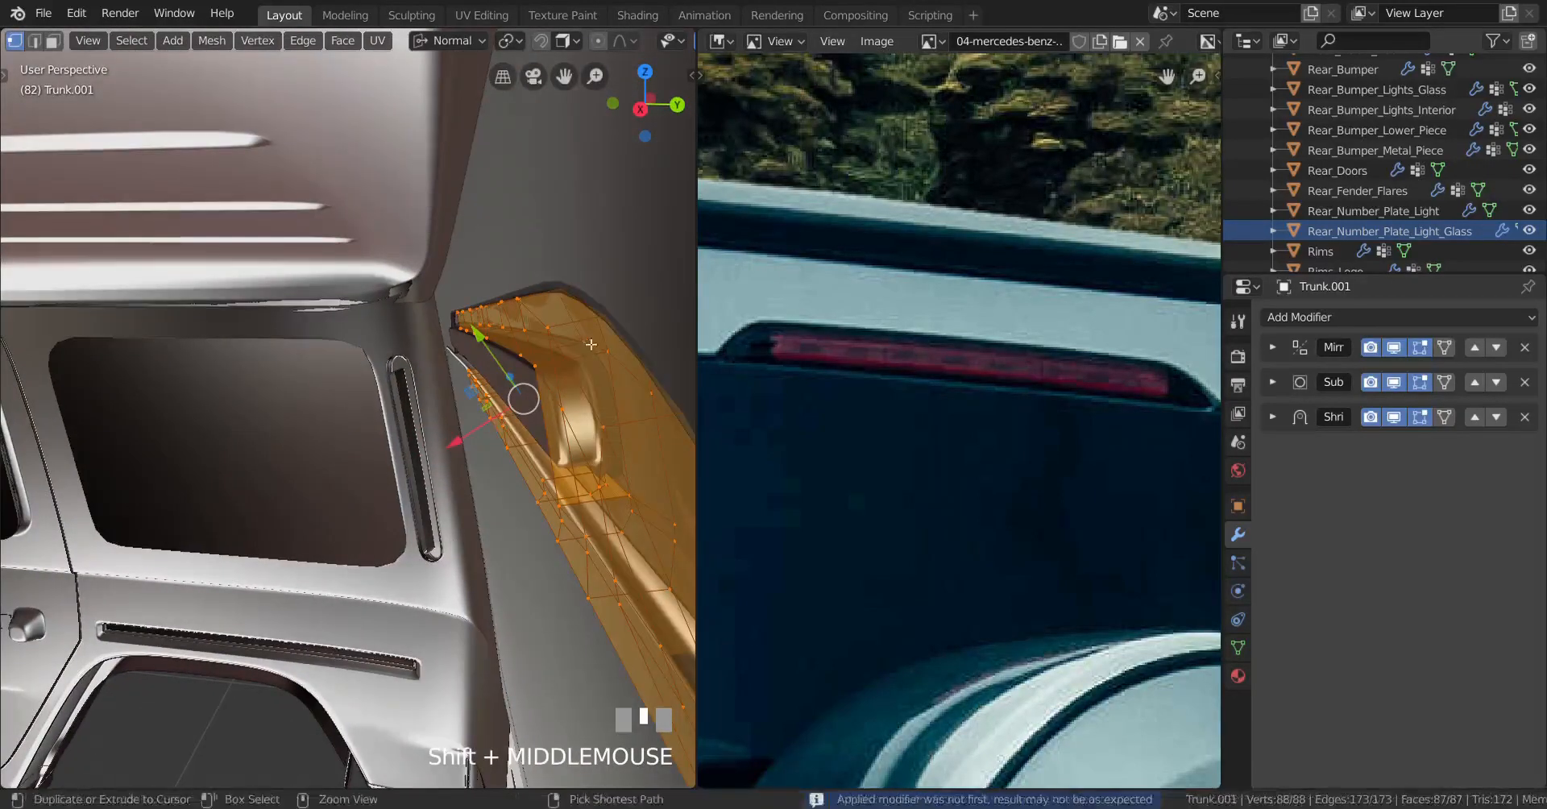
pyautogui.hotkey('ctrl', 'r')
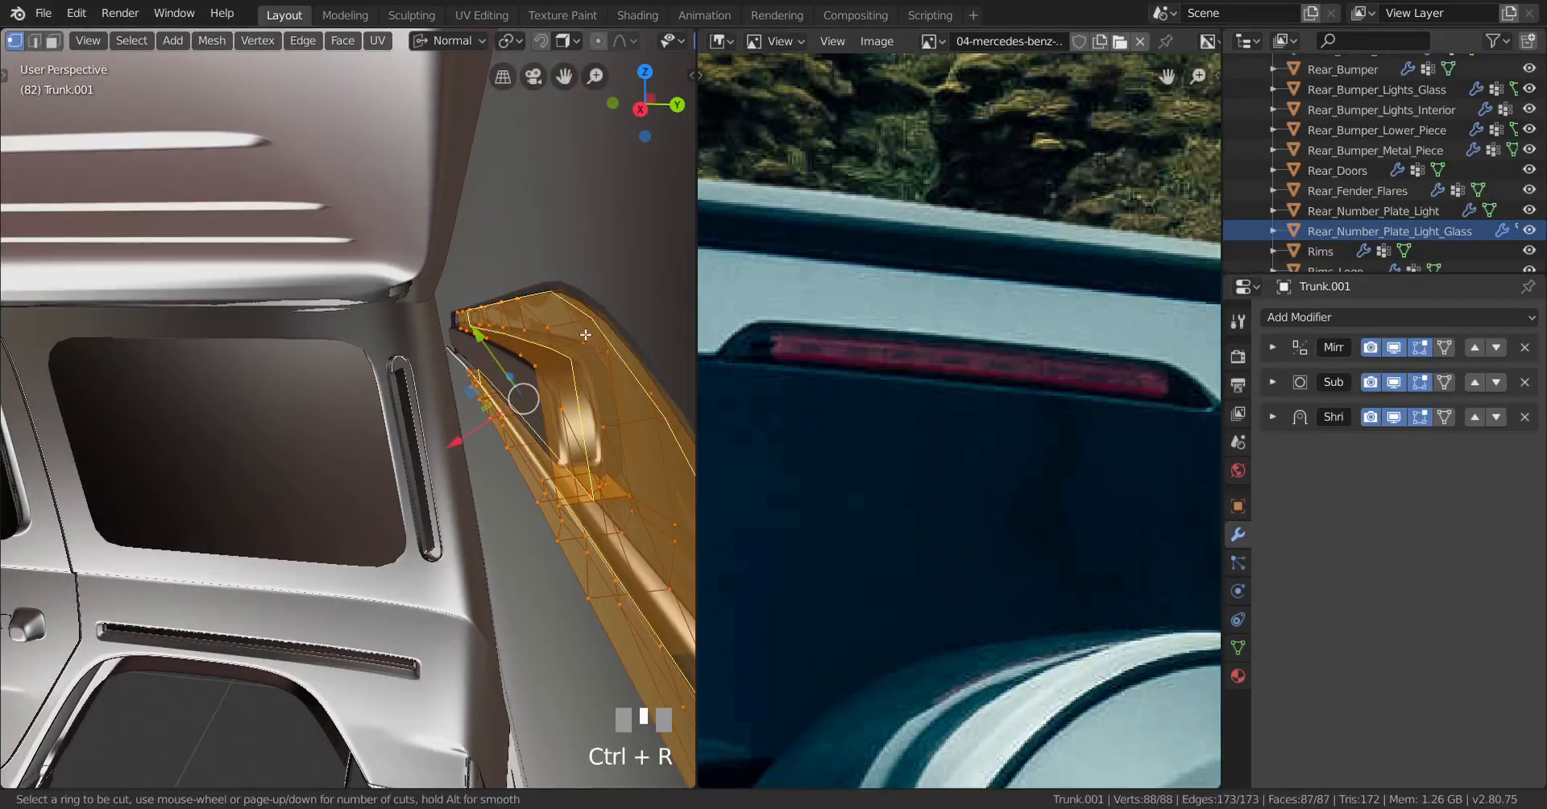
pyautogui.click(585, 334)
pyautogui.rightClick(585, 334)
pyautogui.press('h')
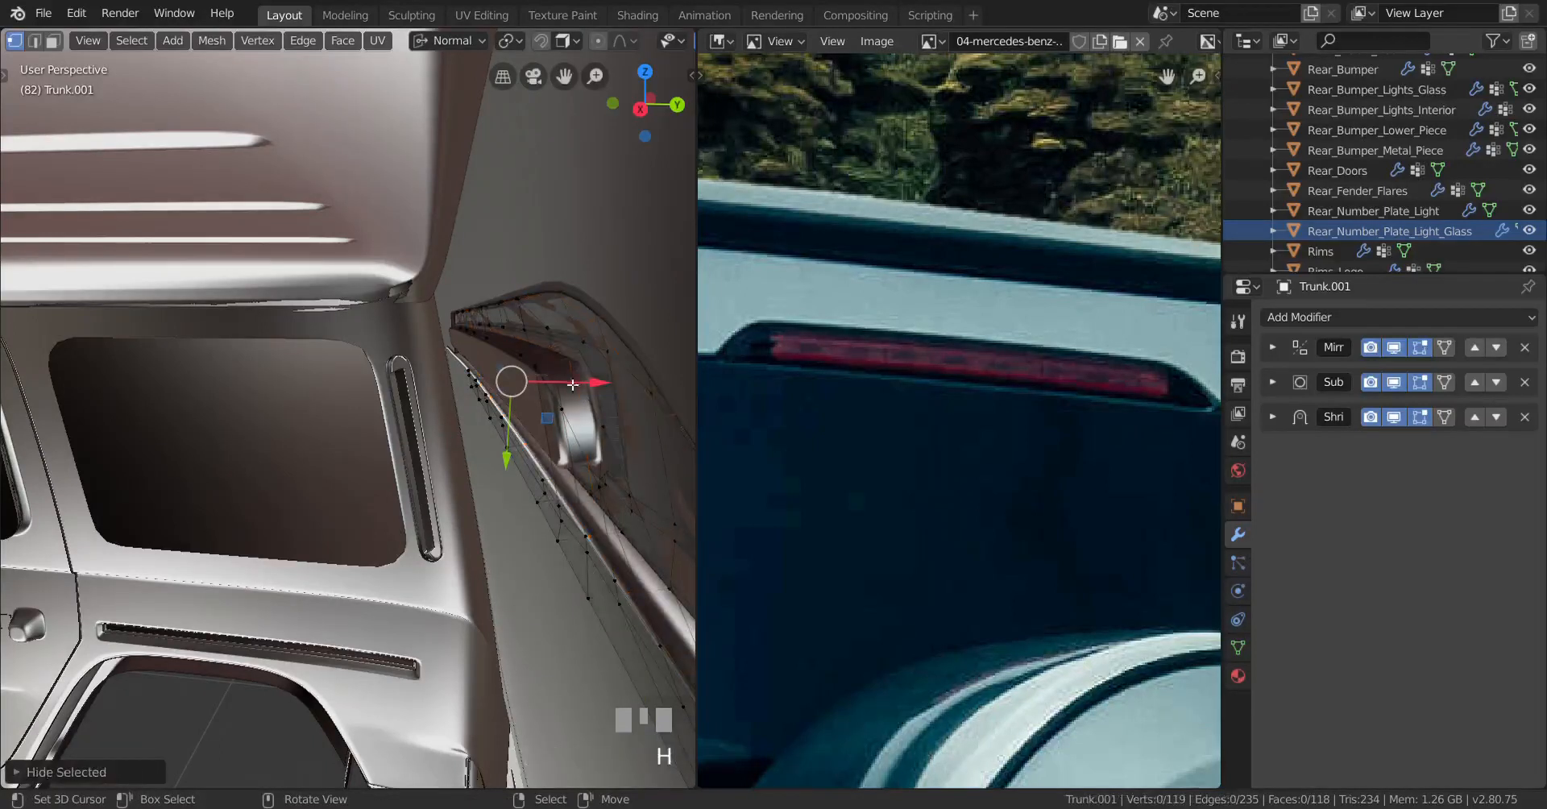
# Step: Remove the surround's linked inner shell and the unhidden middle edge loop from the vertex group "Group"
pyautogui.rightClick(558, 541)
pyautogui.press('l')
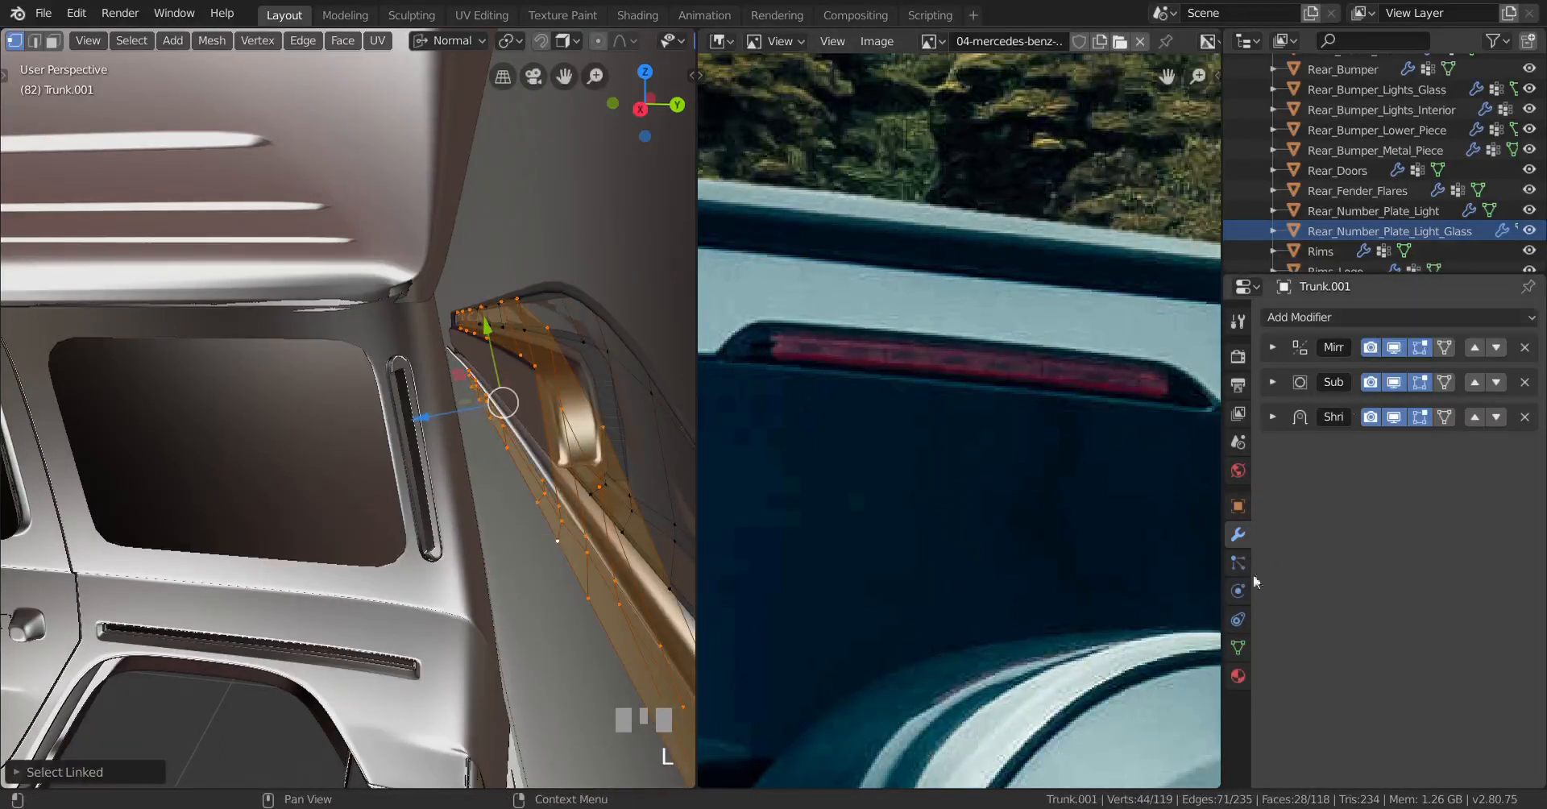
pyautogui.click(1239, 648)
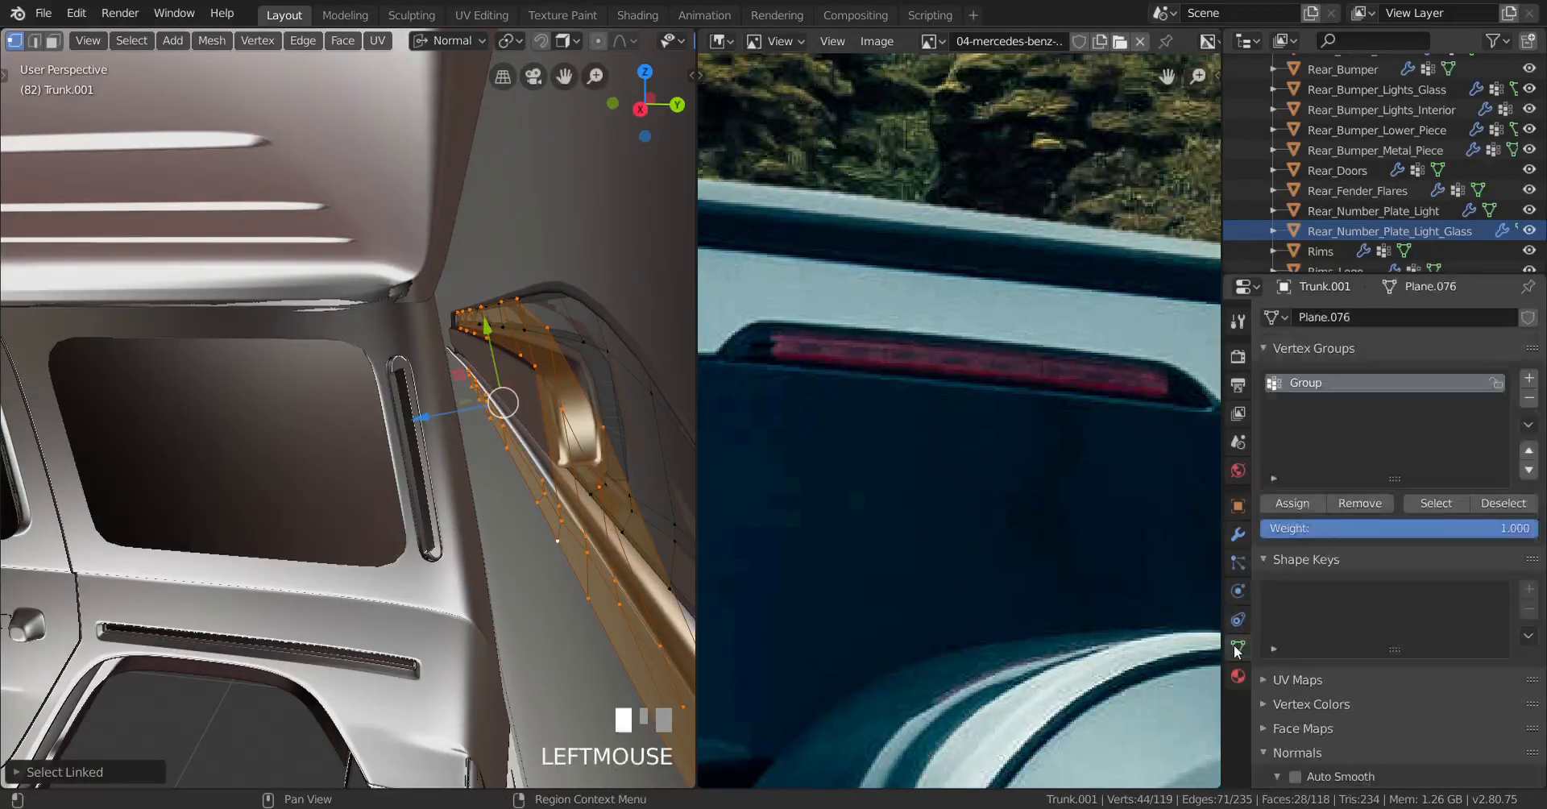
pyautogui.click(1370, 503)
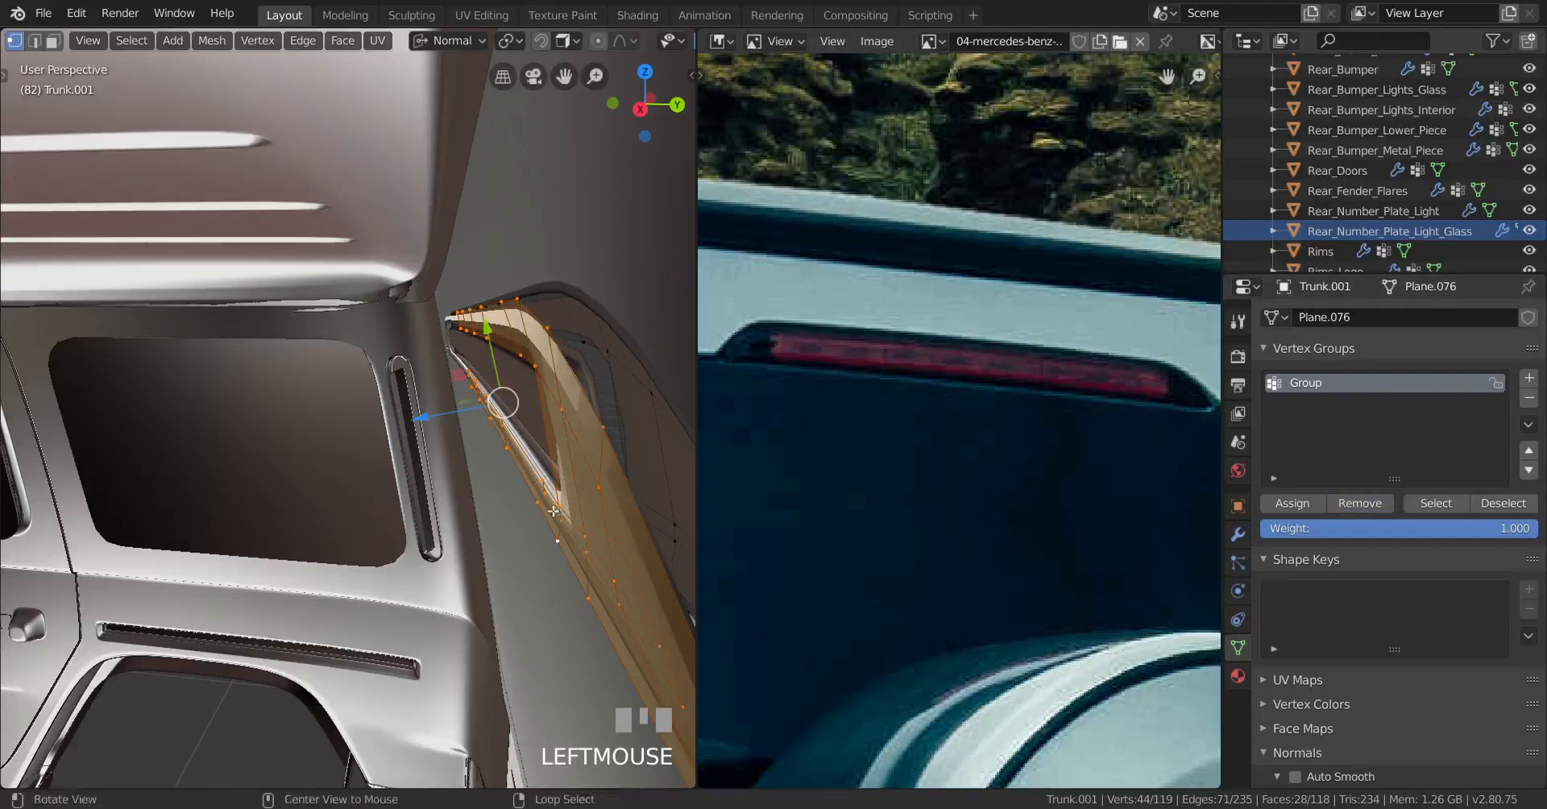
pyautogui.hotkey('alt', 'h')
pyautogui.click(1362, 501)
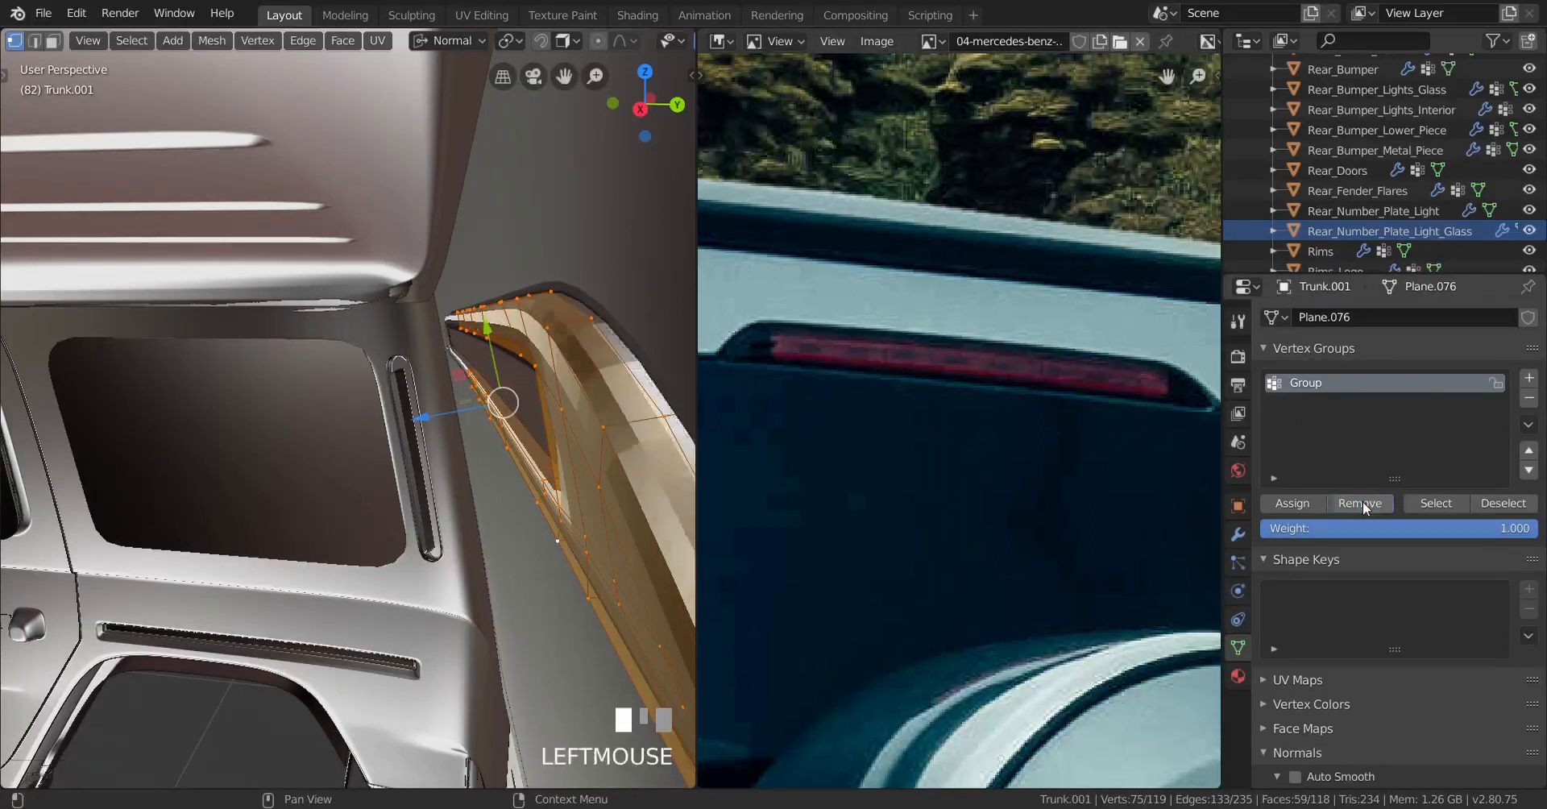
# Step: Select the surround's end-cap faces at the mirror centre in wireframe and delete them
pyautogui.moveTo(545, 403); pyautogui.dragTo(307, 406, button='middle')
pyautogui.scroll(-4, 325, 405)
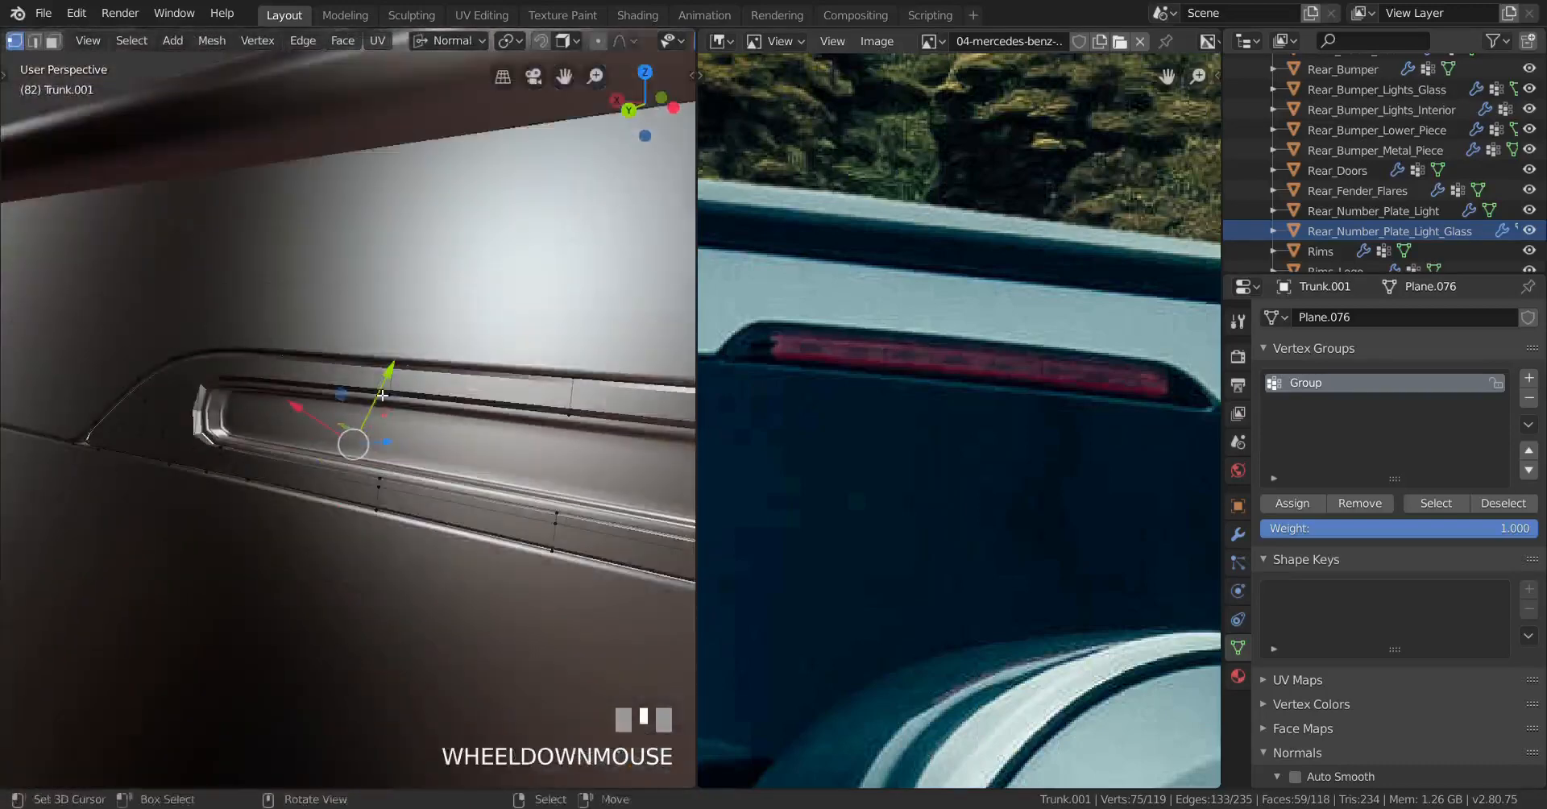
pyautogui.keyDown('shift'); pyautogui.moveTo(545, 435); pyautogui.dragTo(467, 401, button='middle'); pyautogui.keyUp('shift')
pyautogui.keyDown('shift'); pyautogui.moveTo(596, 419); pyautogui.dragTo(301, 403, button='middle'); pyautogui.keyUp('shift')
pyautogui.press('z')
pyautogui.rightClick(366, 387)
pyautogui.moveTo(352, 414); pyautogui.dragTo(517, 639)
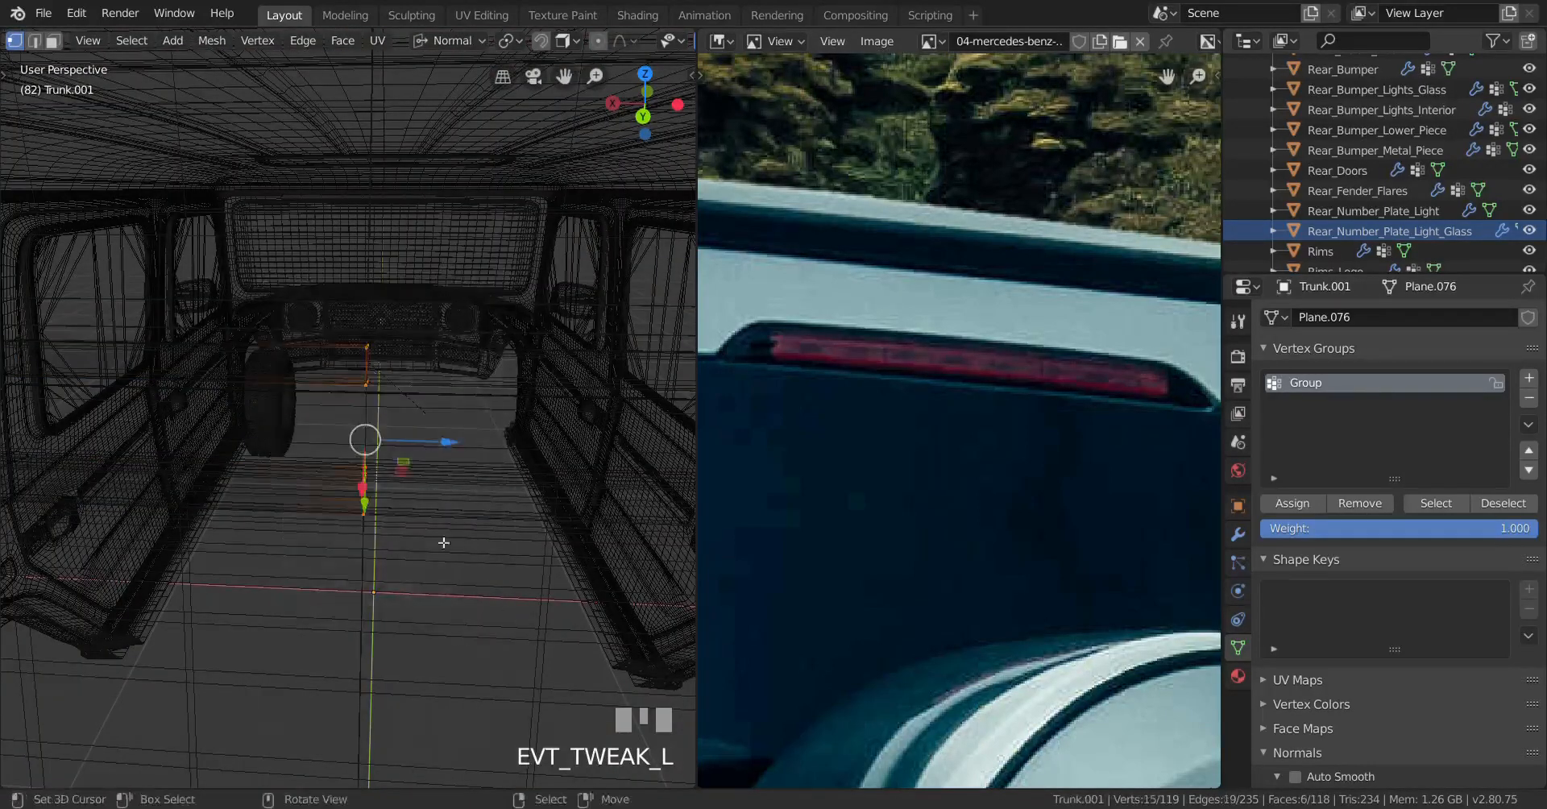
pyautogui.moveTo(442, 539); pyautogui.dragTo(313, 509, button='middle')
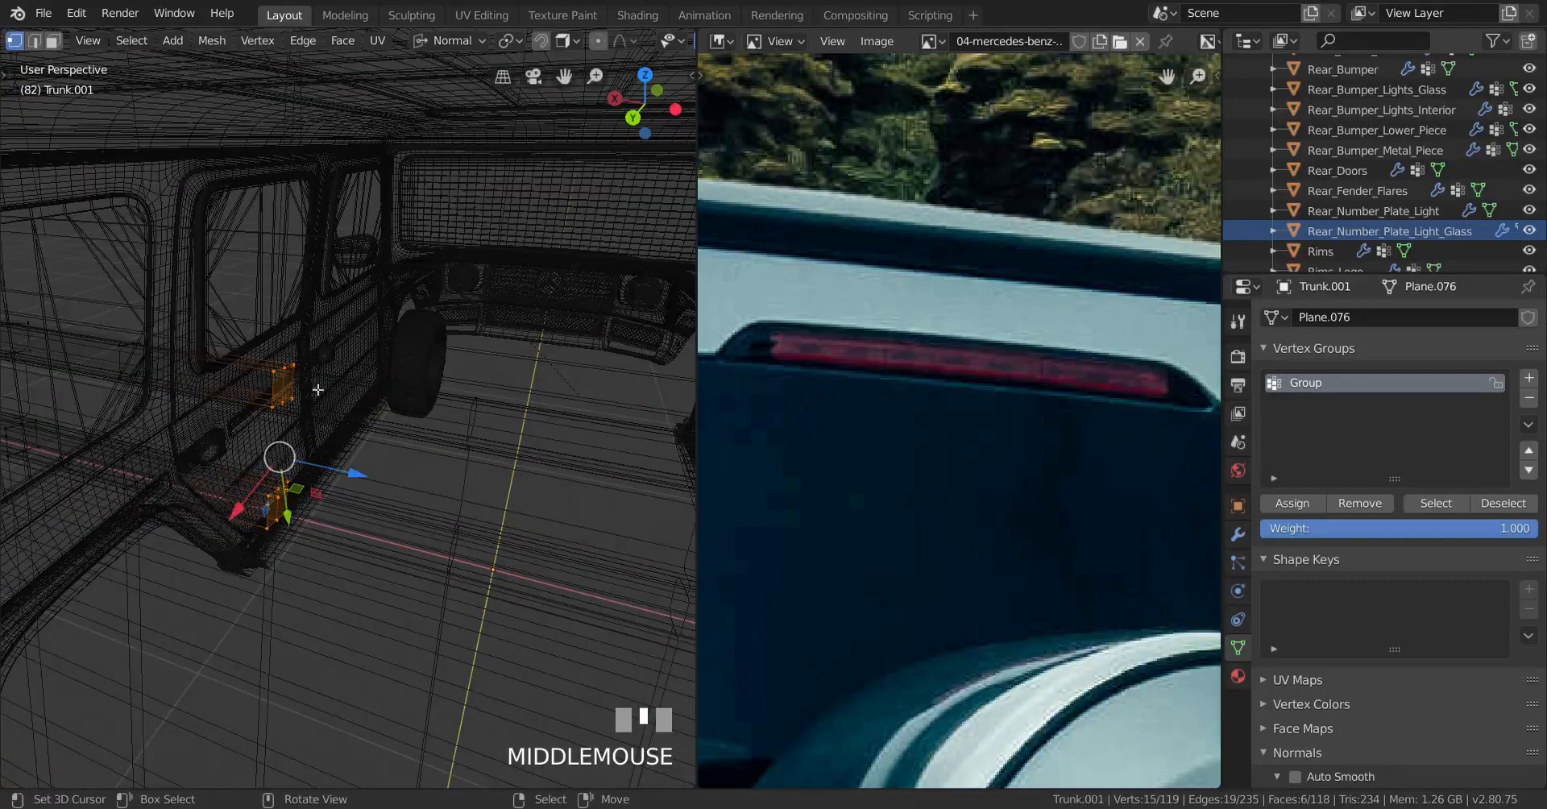
pyautogui.press('x')
pyautogui.click(535, 442)
# Step: Return to solid shading, select the middle edge loop of the surround's rim thickness and hide it
pyautogui.moveTo(332, 496)
pyautogui.mouseDown(button='middle')
pyautogui.moveTo(444, 499)
pyautogui.moveTo(342, 542)
pyautogui.mouseUp(button='middle')
pyautogui.press('z')
pyautogui.scroll(3, 266, 432)
pyautogui.keyDown('shift'); pyautogui.moveTo(266, 432); pyautogui.dragTo(456, 443, button='middle'); pyautogui.keyUp('shift')
pyautogui.scroll(2, 395, 385)
pyautogui.keyDown('shift'); pyautogui.moveTo(394, 385); pyautogui.dragTo(508, 342, button='middle'); pyautogui.keyUp('shift')
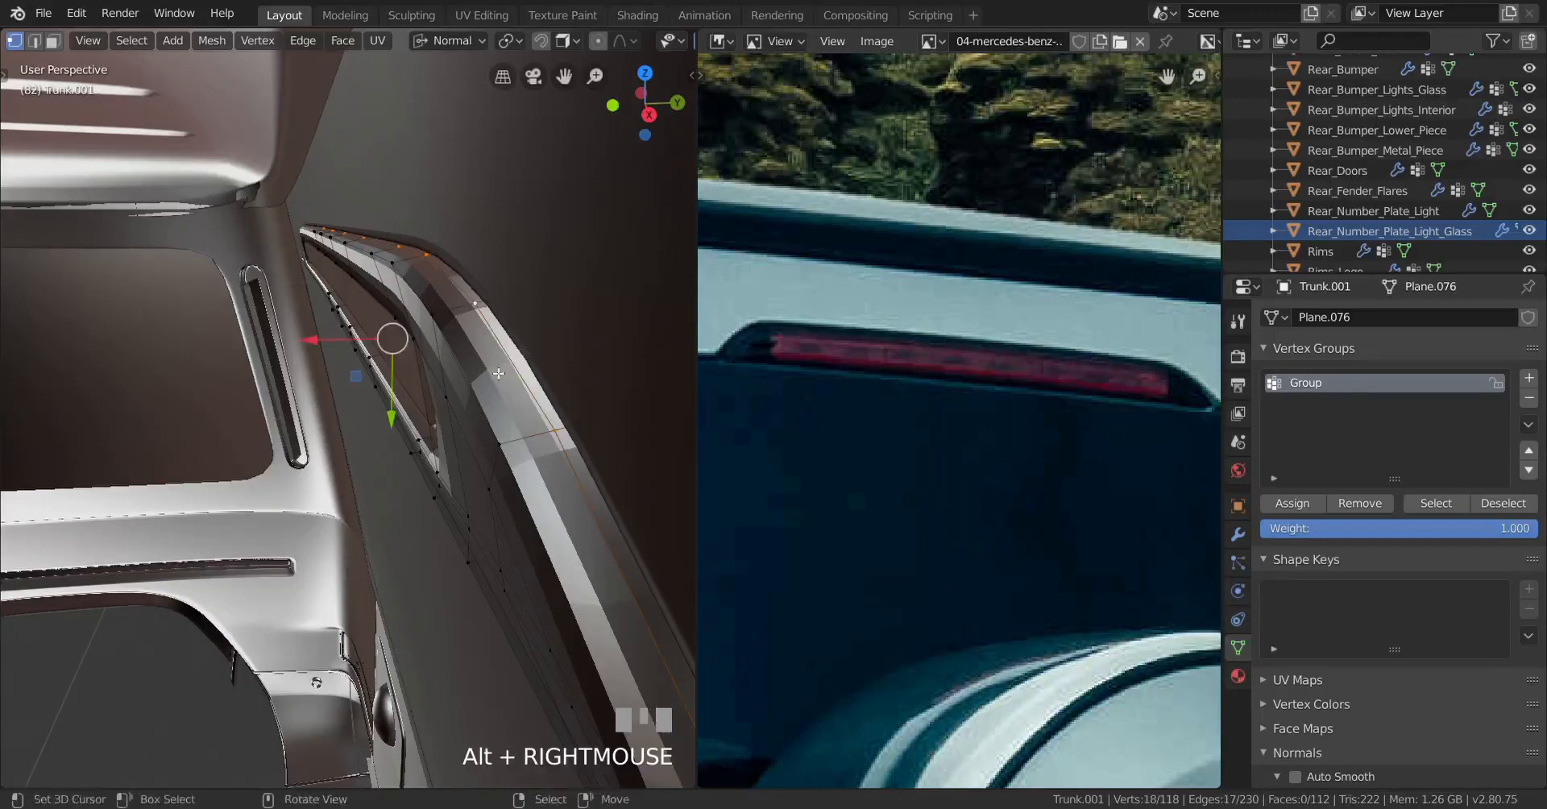
pyautogui.moveTo(495, 386); pyautogui.dragTo(413, 432, button='middle')
pyautogui.rightClick(603, 402)
pyautogui.press('l')
pyautogui.rightClick(445, 445)
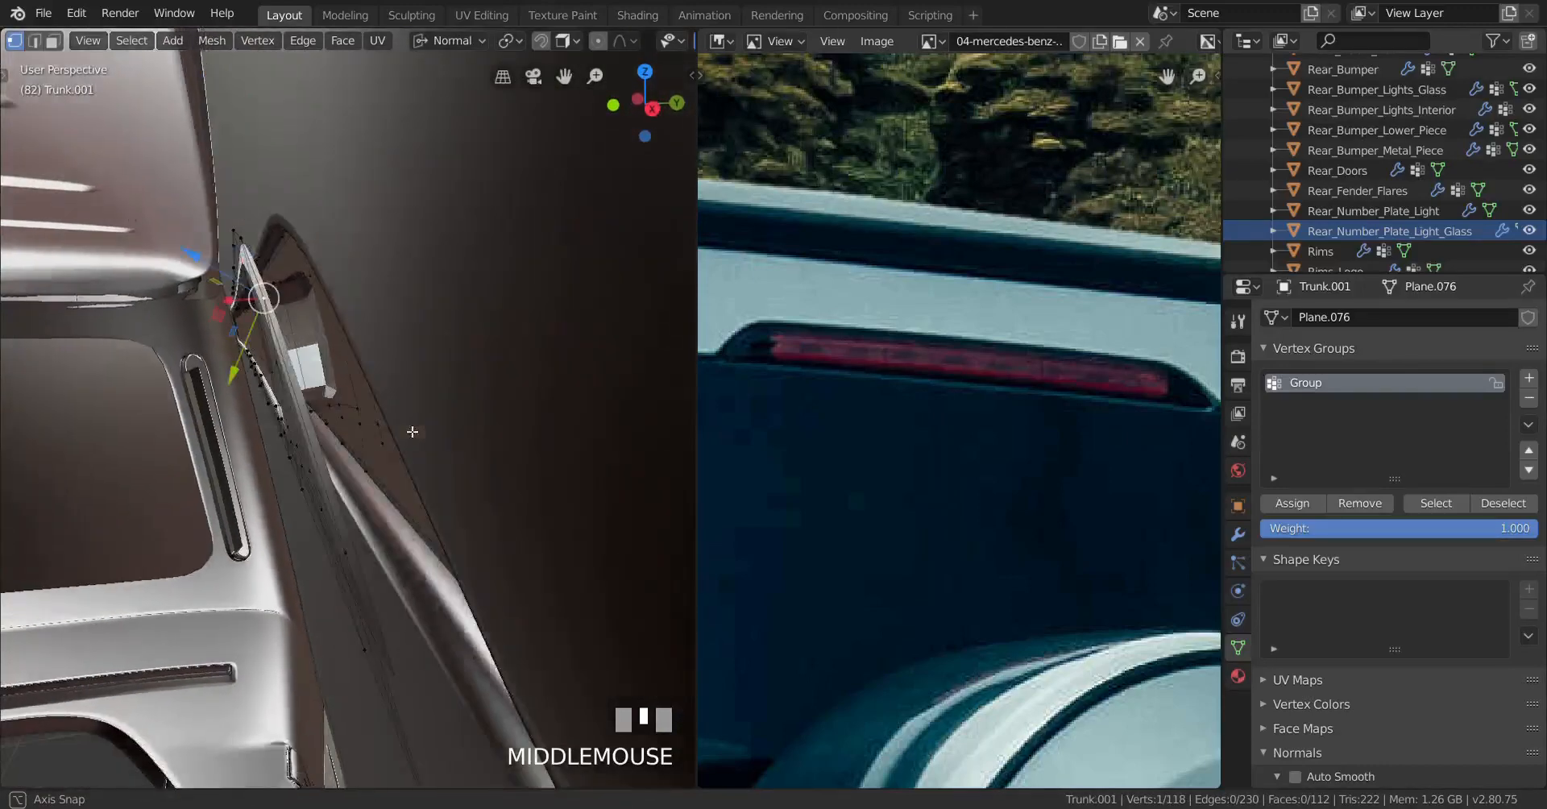
pyautogui.keyDown('alt'); pyautogui.rightClick(320, 358); pyautogui.keyUp('alt')
pyautogui.press('h')
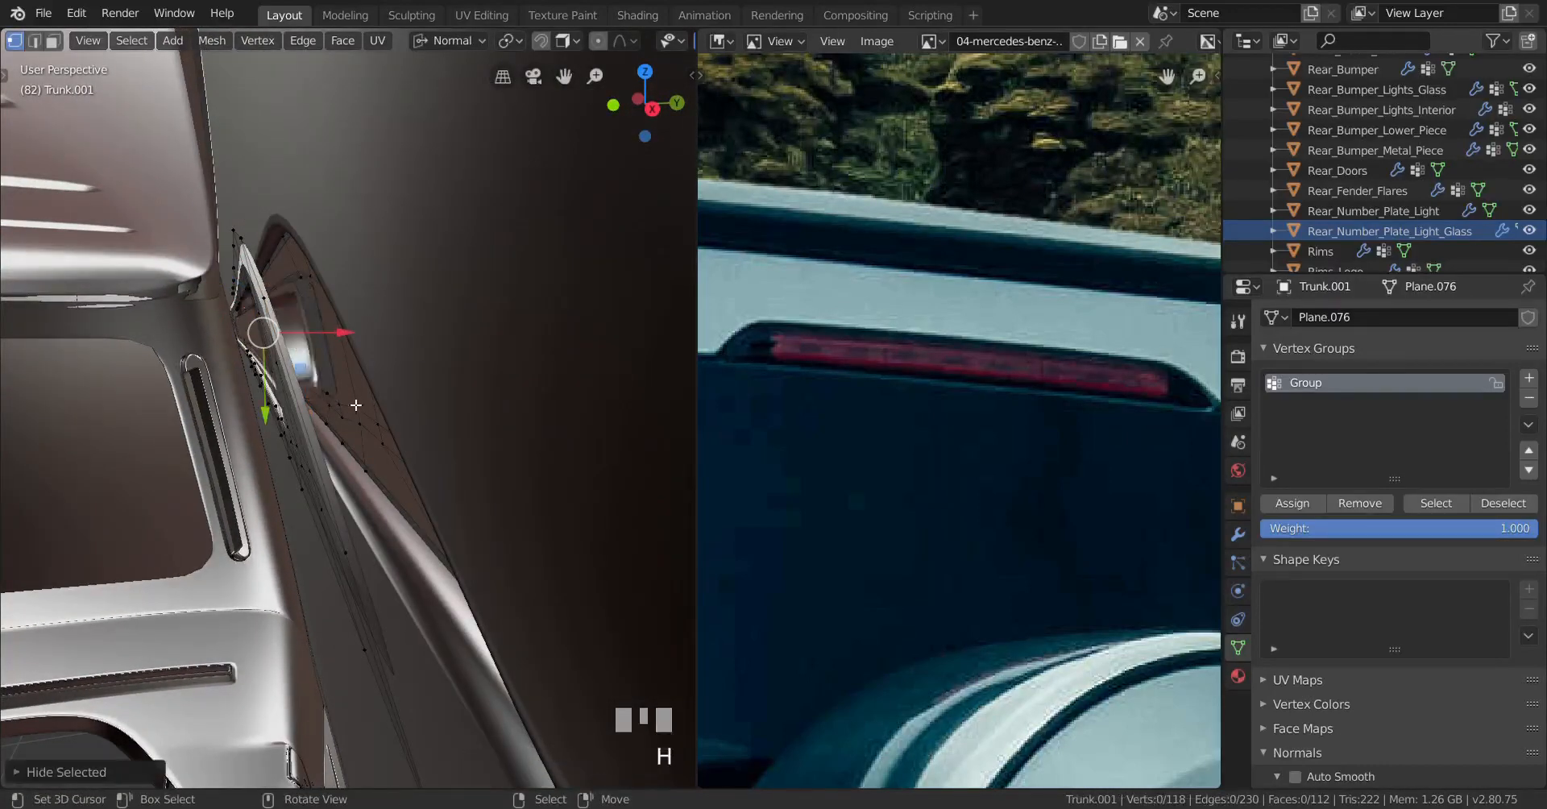
# Step: Select the surround's linked back shell and inset its faces twice, by about 0.0015 and 0.001
pyautogui.rightClick(345, 555)
pyautogui.hotkey('ctrl', 'l')
pyautogui.moveTo(346, 557); pyautogui.dragTo(442, 538, button='middle')
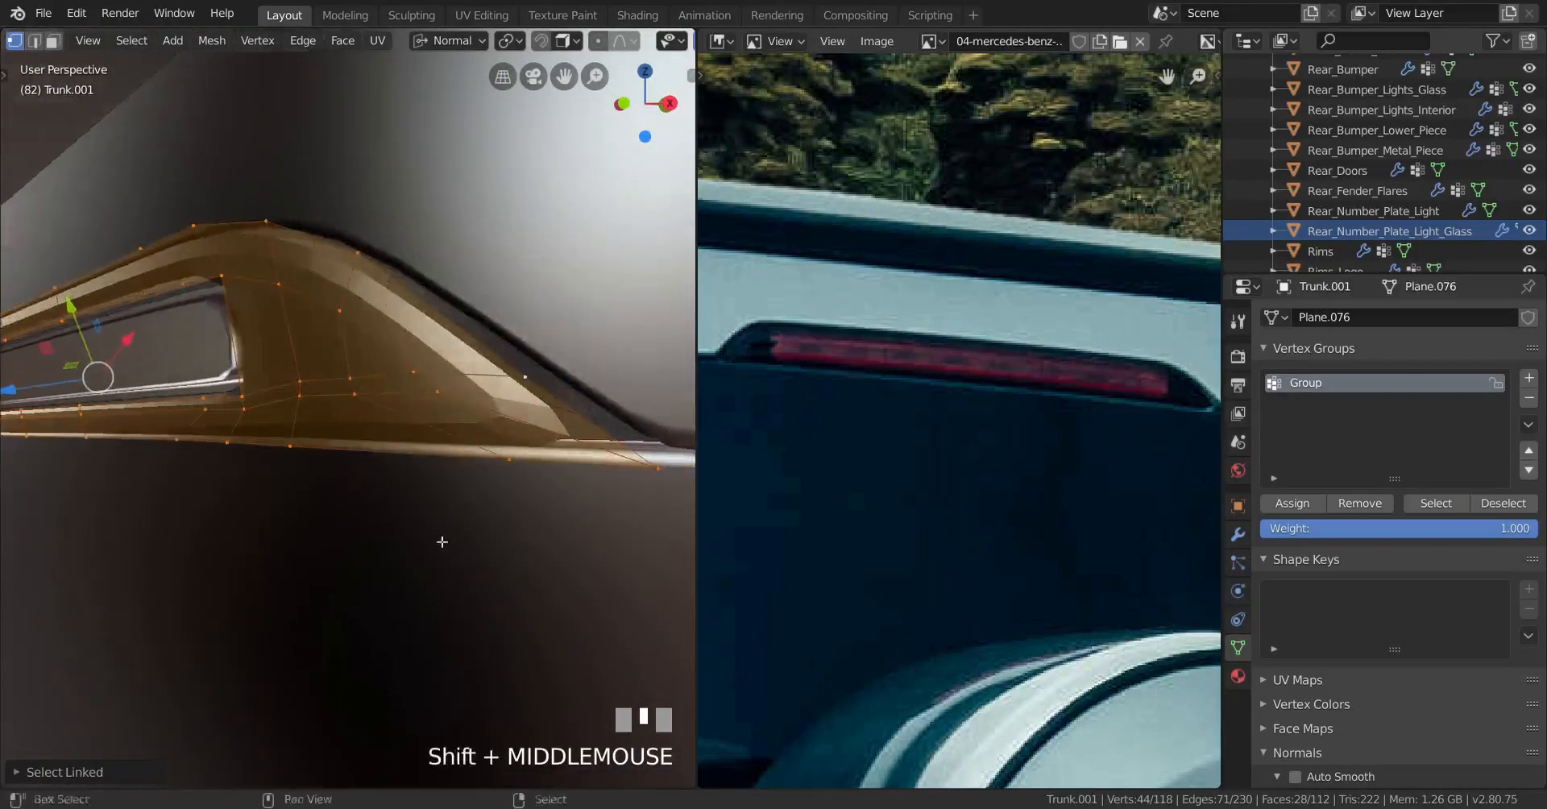
pyautogui.press('i')
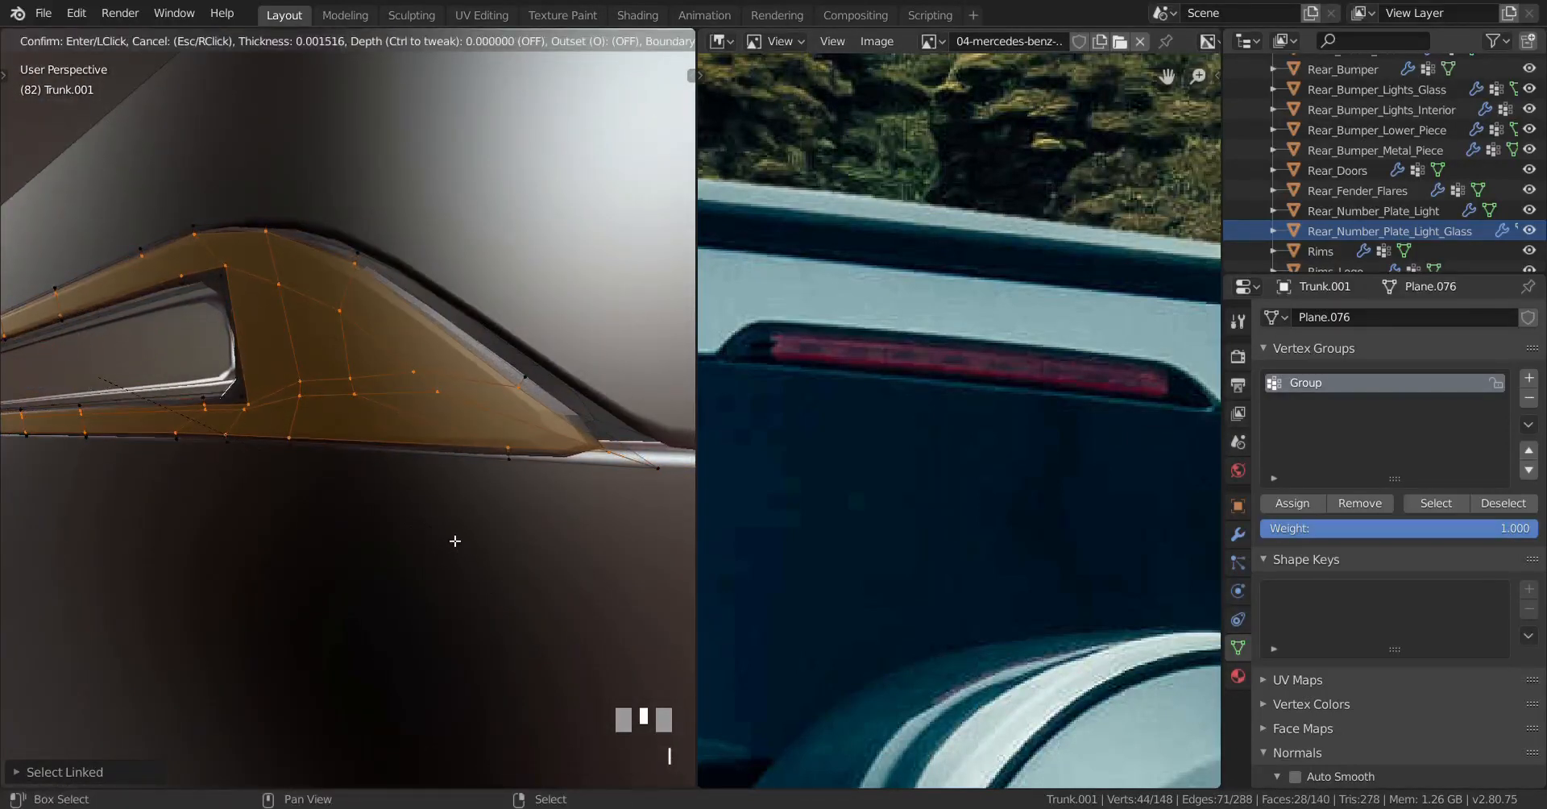
pyautogui.keyDown('shift'); pyautogui.click(452, 537); pyautogui.keyUp('shift')
pyautogui.scroll(2, 446, 539)
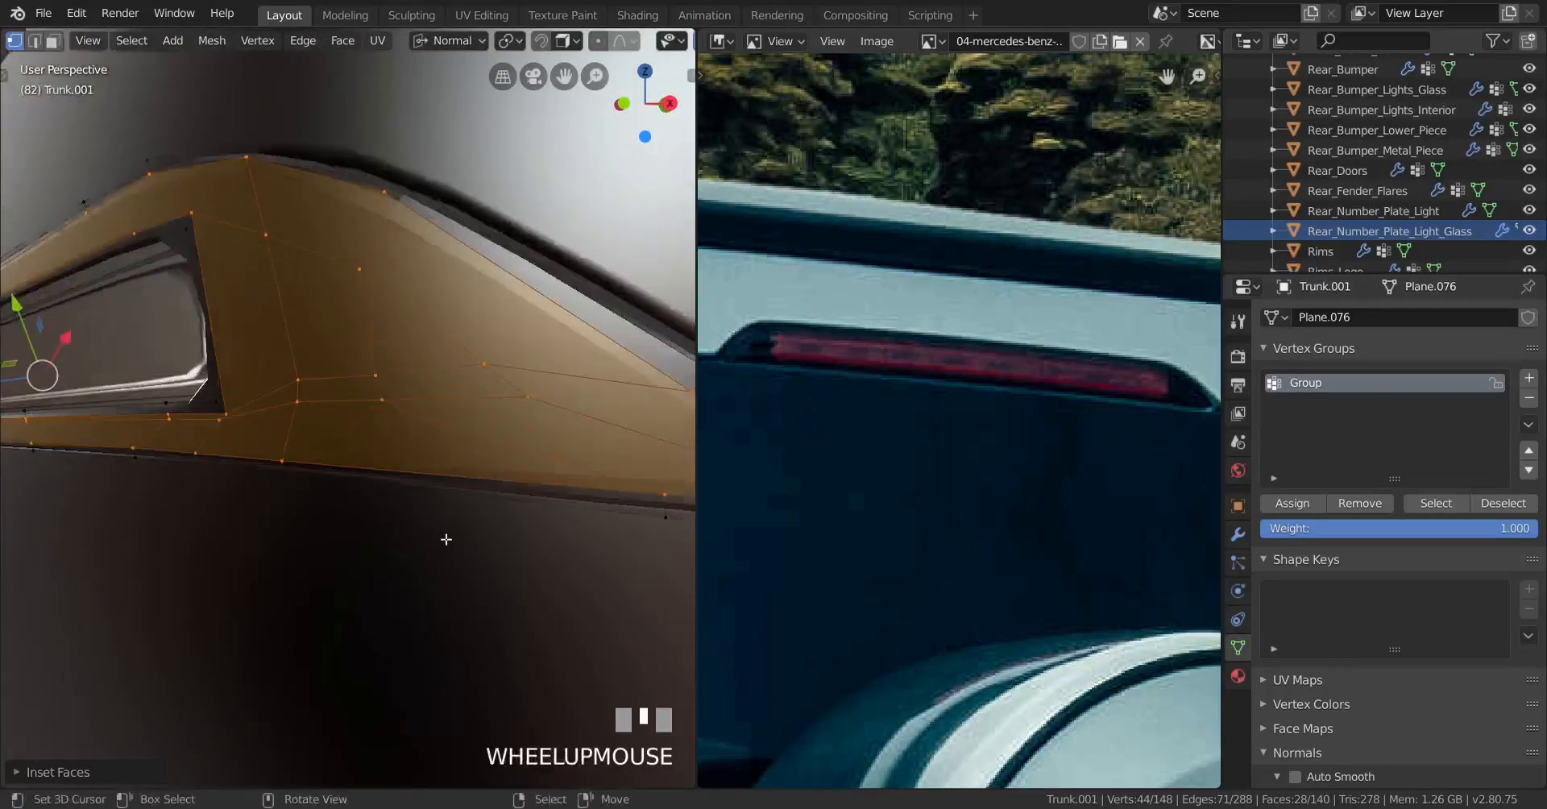
pyautogui.press('i')
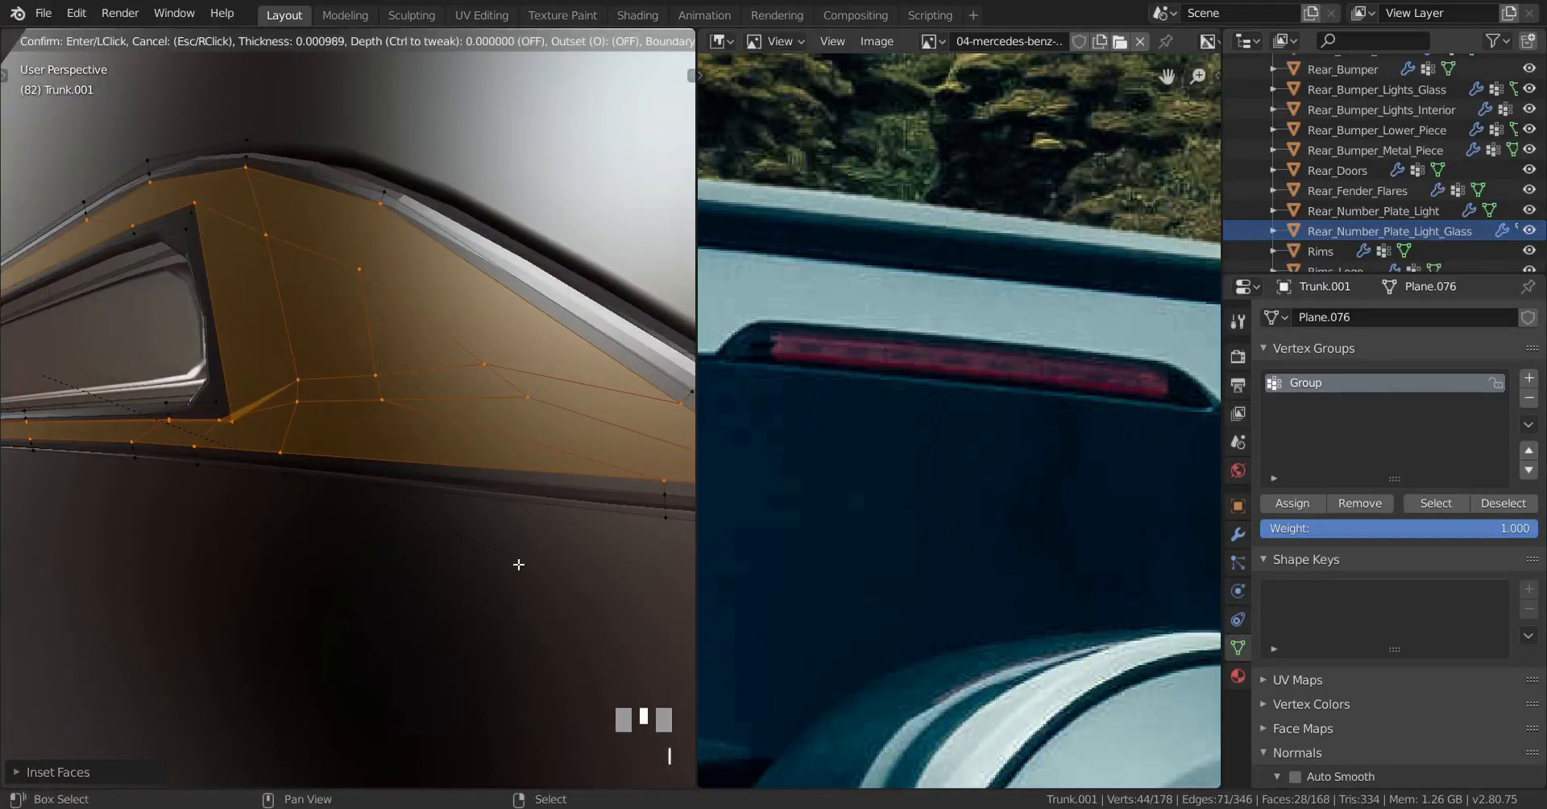
pyautogui.click(535, 582)
# Step: Delete the inner faces of the surround's back shell, keeping only the inset border
pyautogui.press('x')
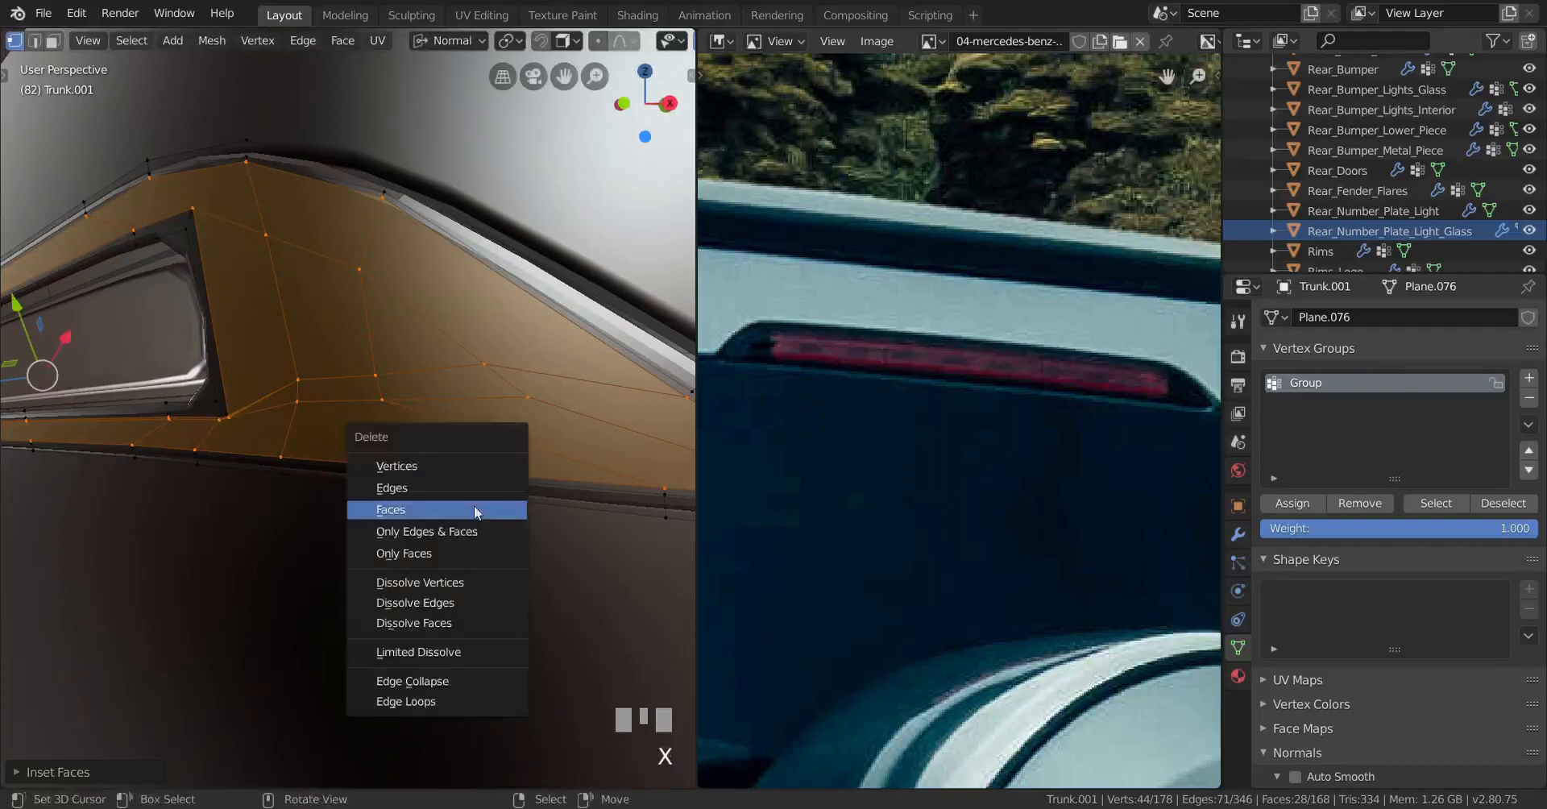
pyautogui.click(418, 511)
pyautogui.moveTo(414, 535); pyautogui.dragTo(340, 515, button='middle')
pyautogui.press('a')
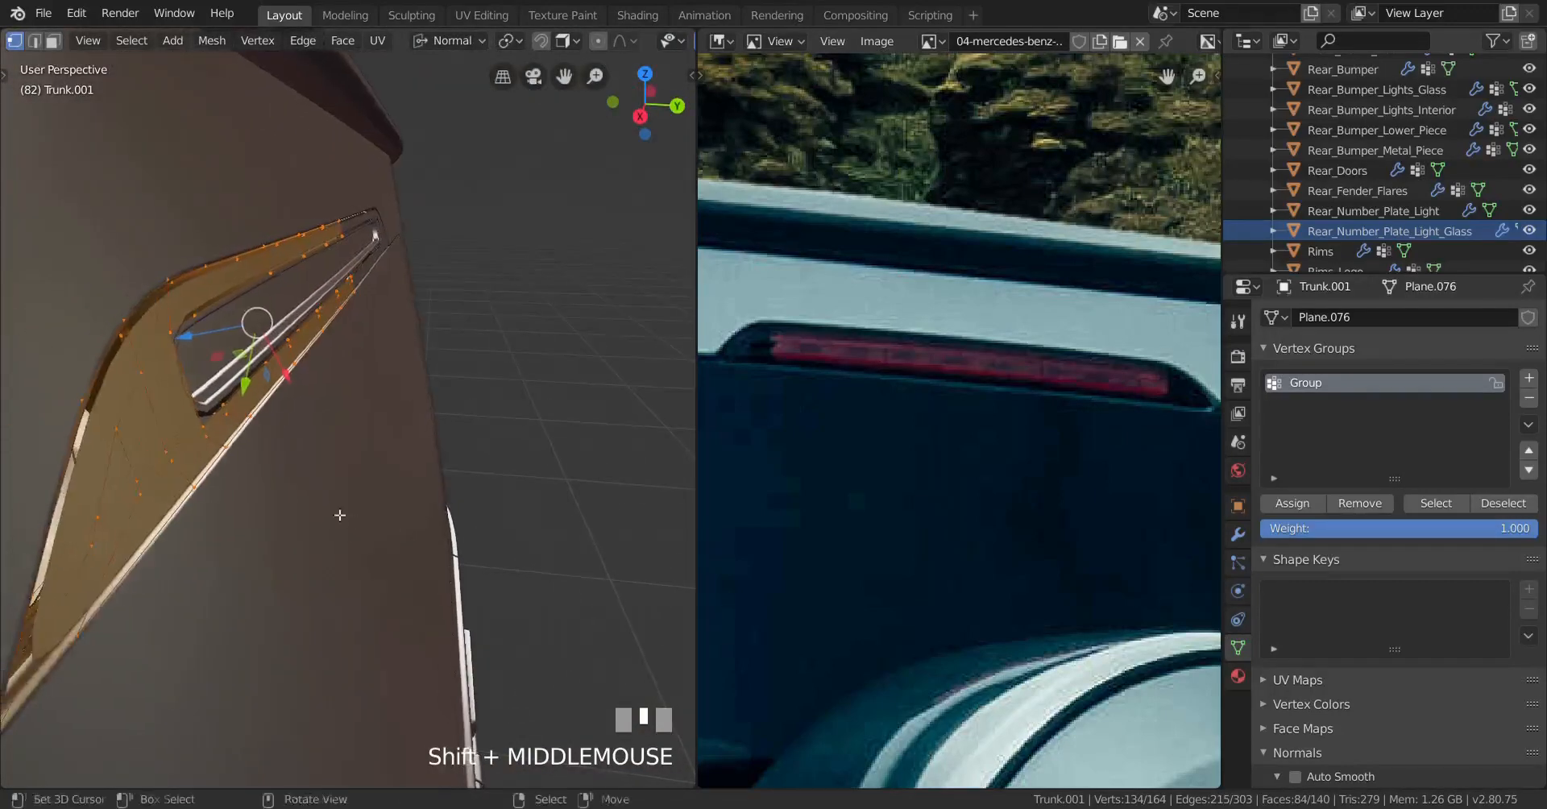
# Step: Select the surround's linked front shell and inset its faces twice, the first time by about 0.001
pyautogui.rightClick(164, 484)
pyautogui.hotkey('ctrl', 'l')
pyautogui.moveTo(247, 474); pyautogui.dragTo(281, 536, button='middle')
pyautogui.scroll(3, 346, 542)
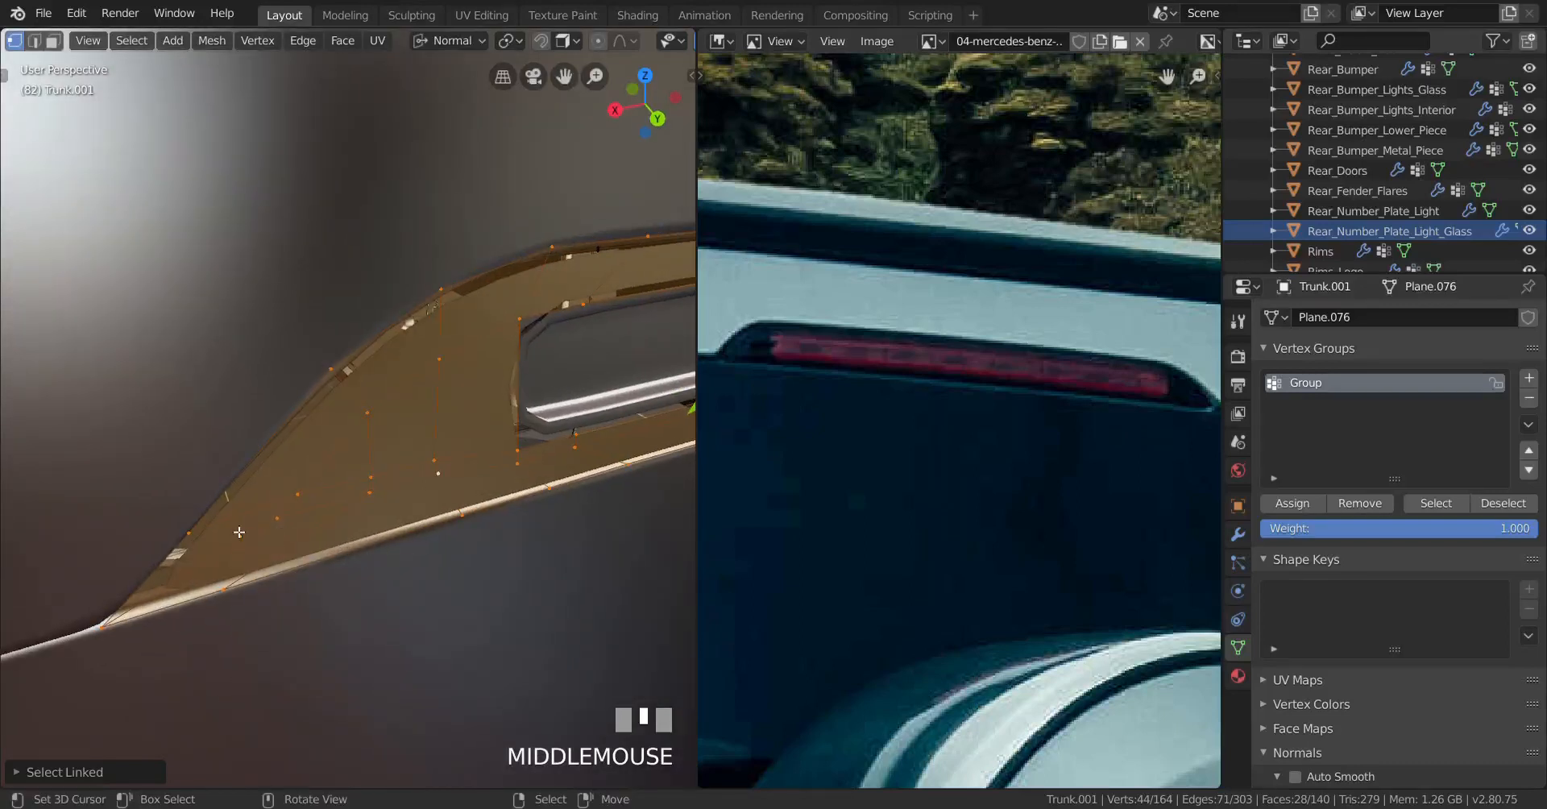
pyautogui.press('i')
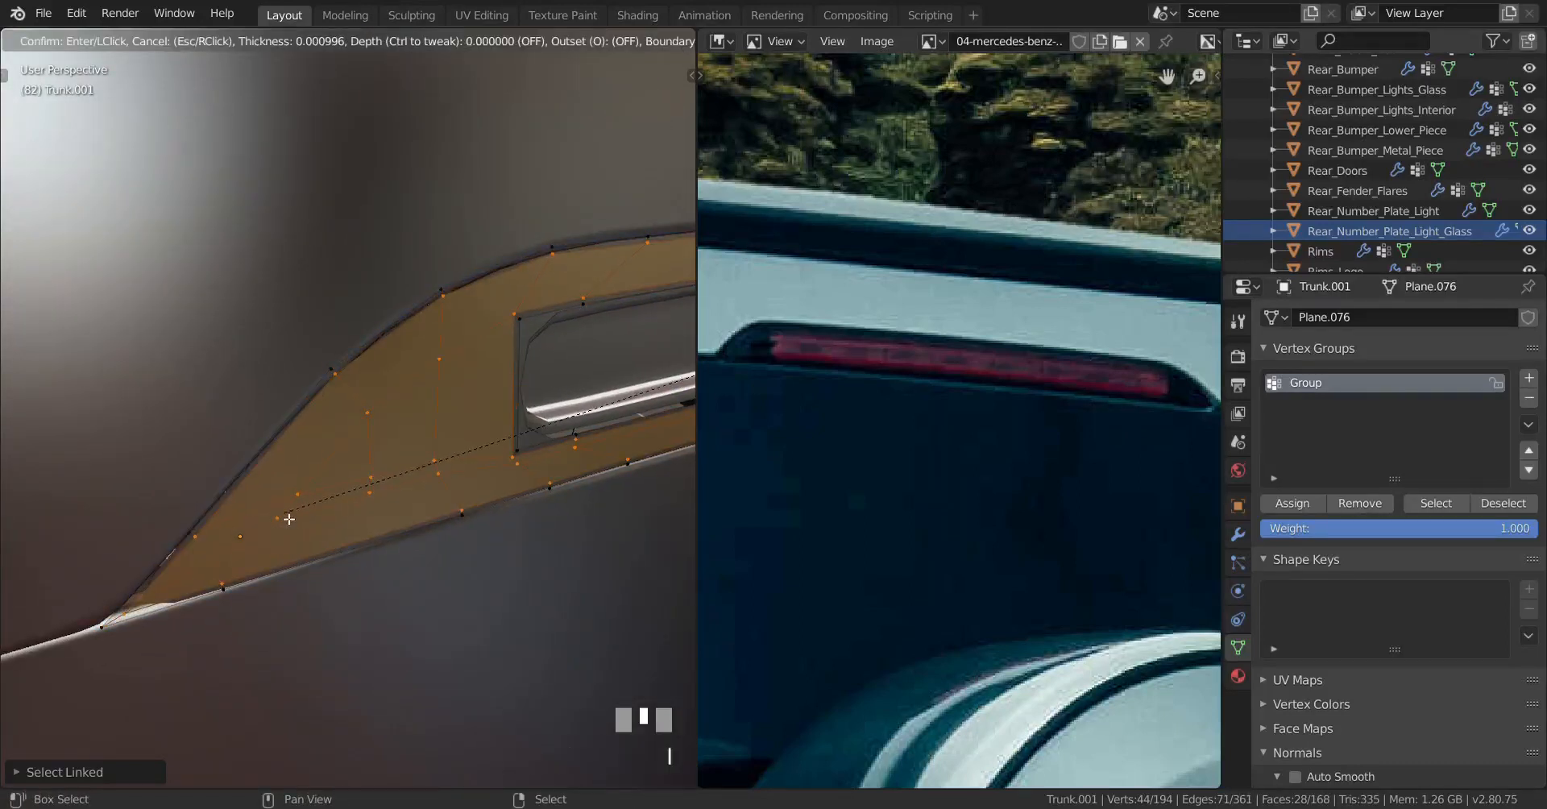
pyautogui.keyDown('shift'); pyautogui.click(288, 524); pyautogui.keyUp('shift')
pyautogui.press('i')
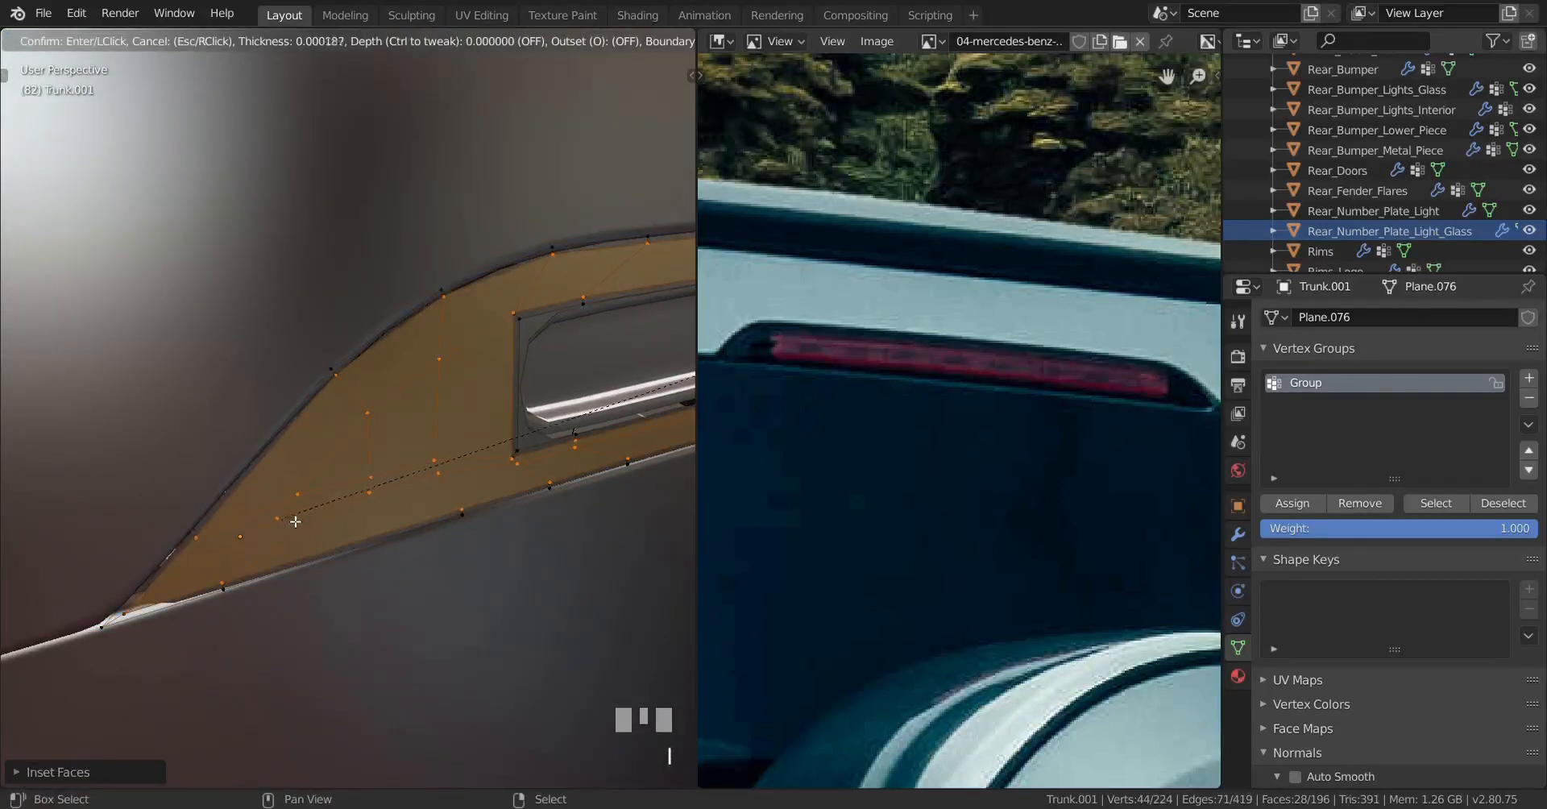
pyautogui.click(331, 508)
# Step: Select the horizontal edge path running below the slot to the mirror centre and edge-slide it between the border loops
pyautogui.moveTo(331, 508); pyautogui.dragTo(301, 484, button='middle')
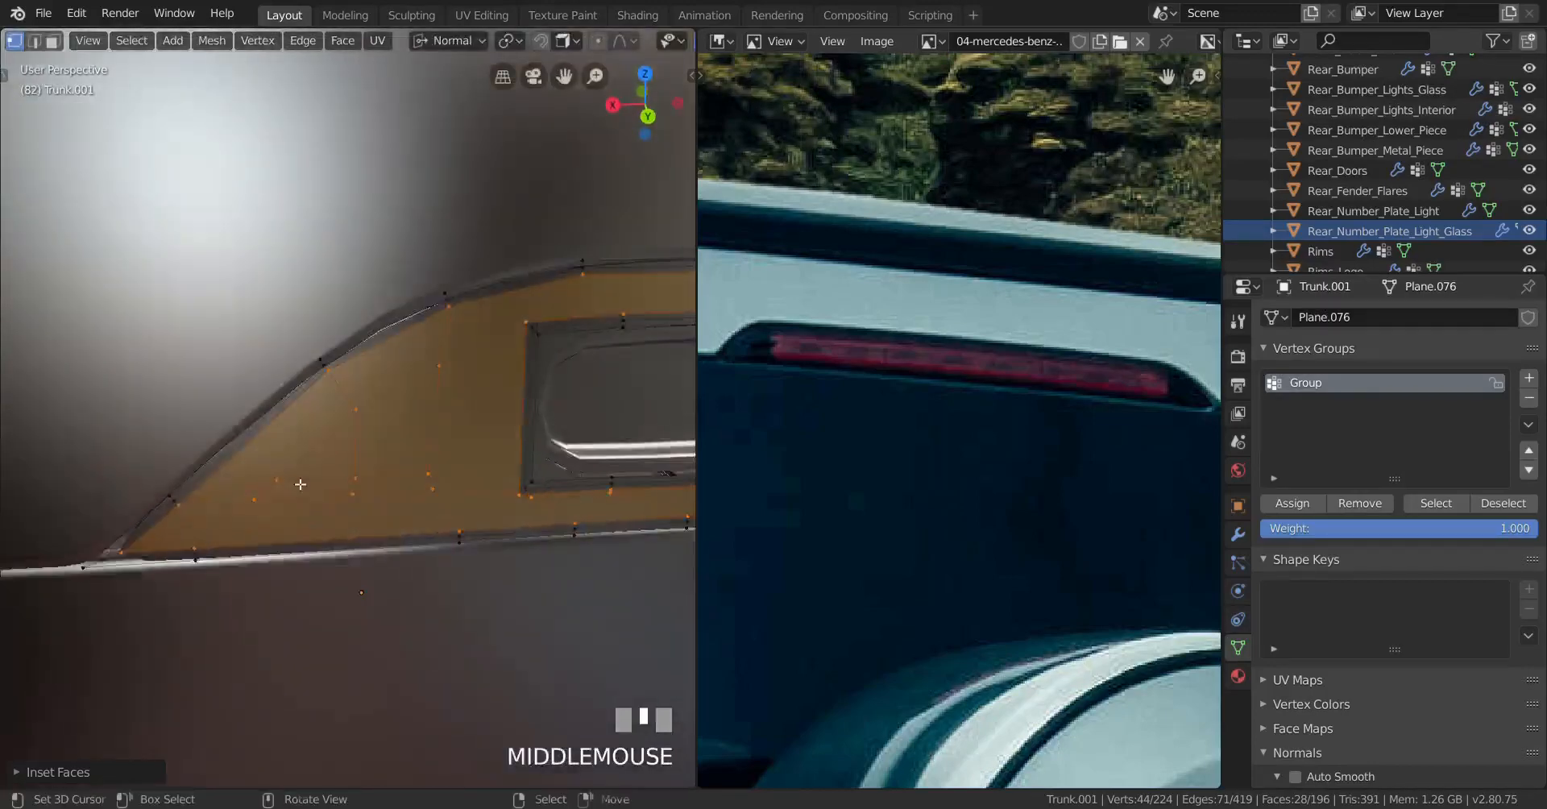
pyautogui.scroll(3, 306, 484)
pyautogui.keyDown('shift'); pyautogui.moveTo(395, 477); pyautogui.dragTo(179, 515, button='middle'); pyautogui.keyUp('shift')
pyautogui.rightClick(225, 492)
pyautogui.scroll(-1, 227, 493)
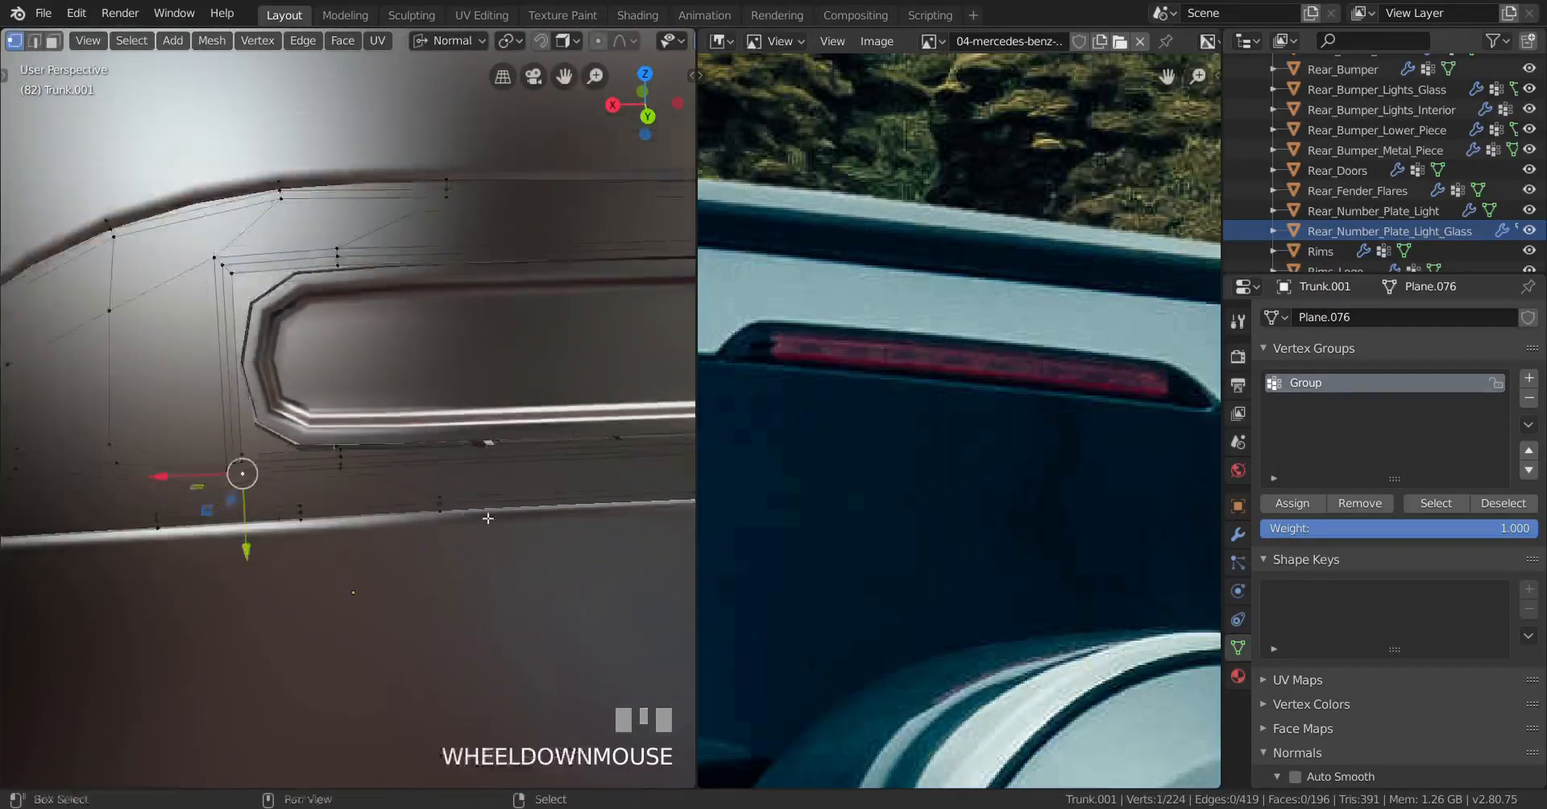
pyautogui.keyDown('shift'); pyautogui.moveTo(484, 484); pyautogui.dragTo(133, 486, button='middle'); pyautogui.keyUp('shift')
pyautogui.keyDown('shift'); pyautogui.moveTo(395, 488); pyautogui.dragTo(156, 510, button='middle'); pyautogui.keyUp('shift')
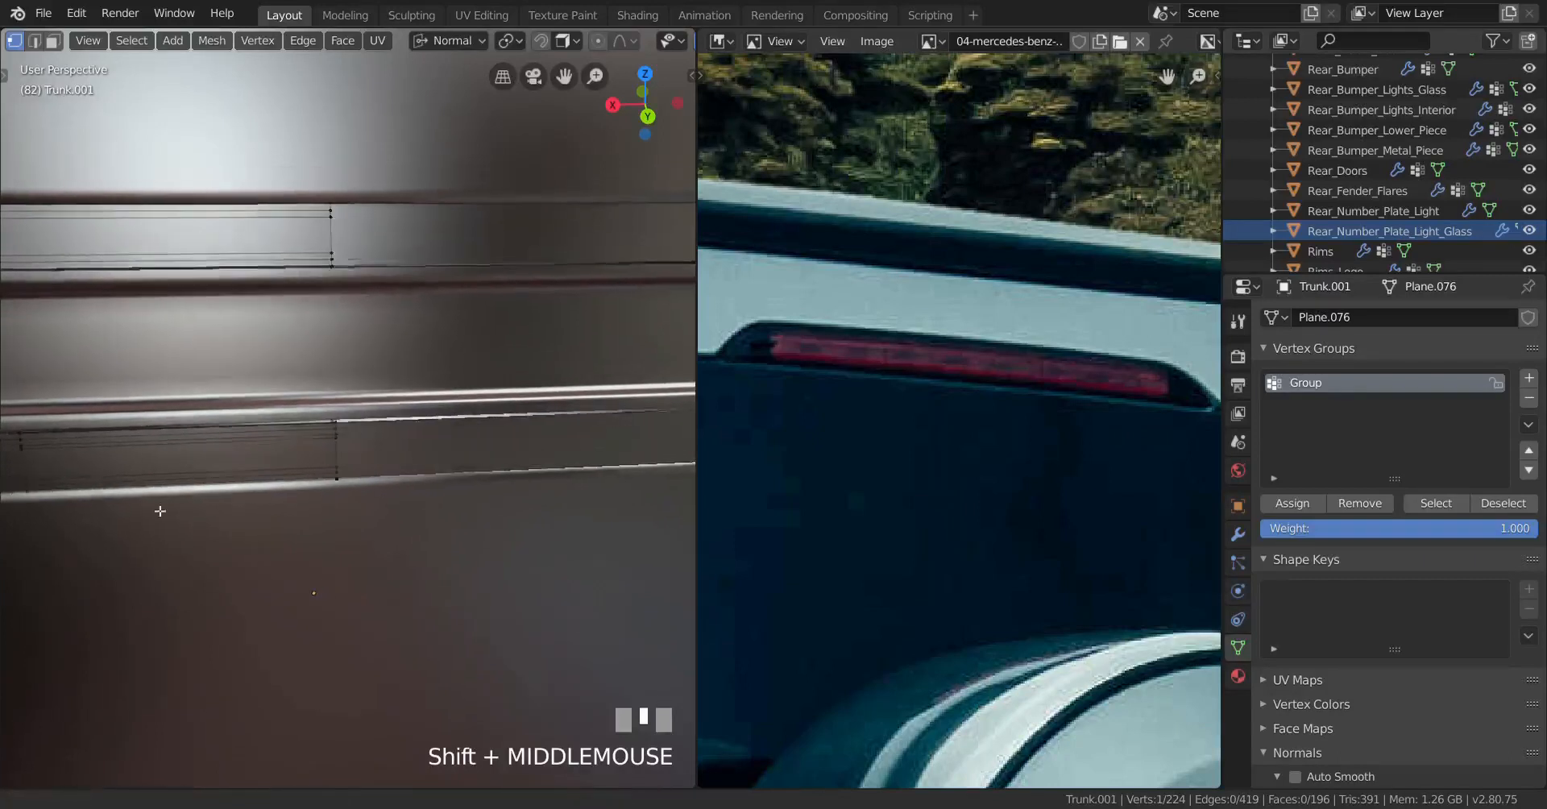
pyautogui.scroll(2, 328, 494)
pyautogui.keyDown('ctrl'); pyautogui.rightClick(328, 495); pyautogui.keyUp('ctrl')
pyautogui.press('g')
pyautogui.press('g')
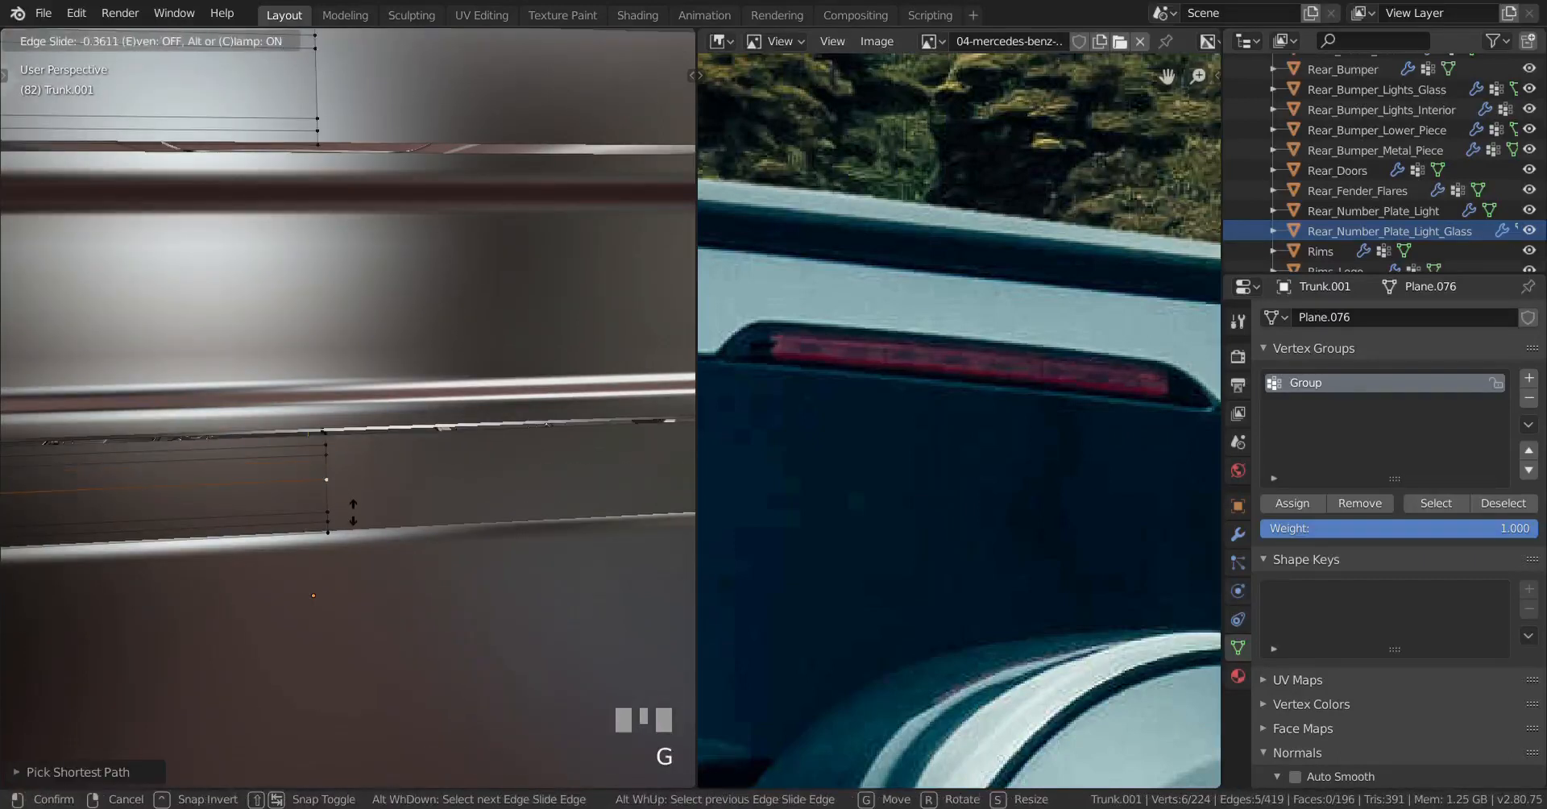
pyautogui.click(353, 513)
# Step: Vertex-slide the vertex below the slot's lower rounded corner along its edge to even out the topology
pyautogui.keyDown('shift'); pyautogui.moveTo(359, 500); pyautogui.dragTo(485, 525, button='middle'); pyautogui.keyUp('shift')
pyautogui.scroll(1, 485, 525)
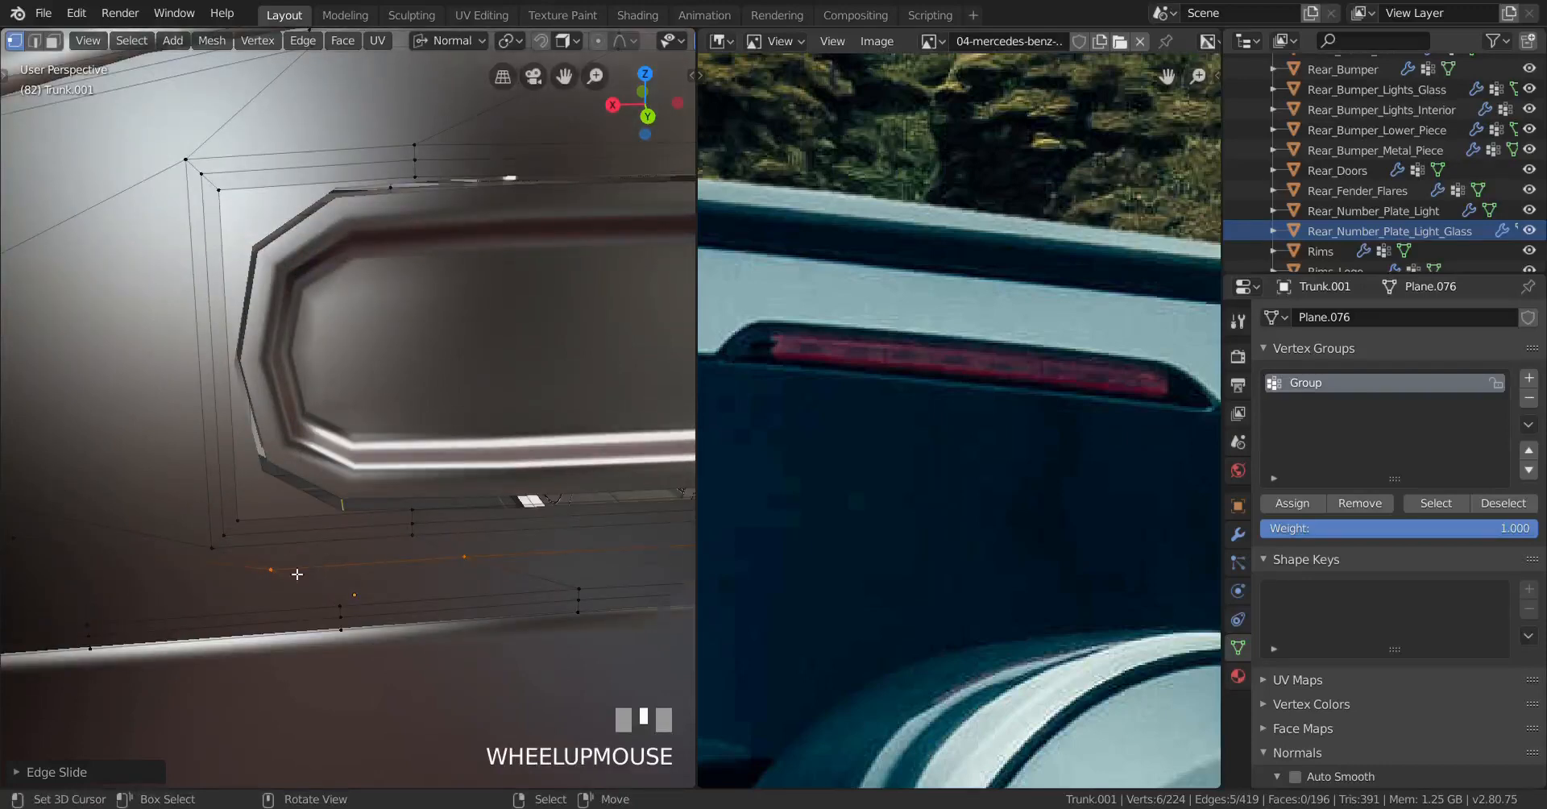
pyautogui.scroll(-2, 300, 570)
pyautogui.scroll(3, 303, 565)
pyautogui.rightClick(258, 615)
pyautogui.press('g')
pyautogui.press('g')
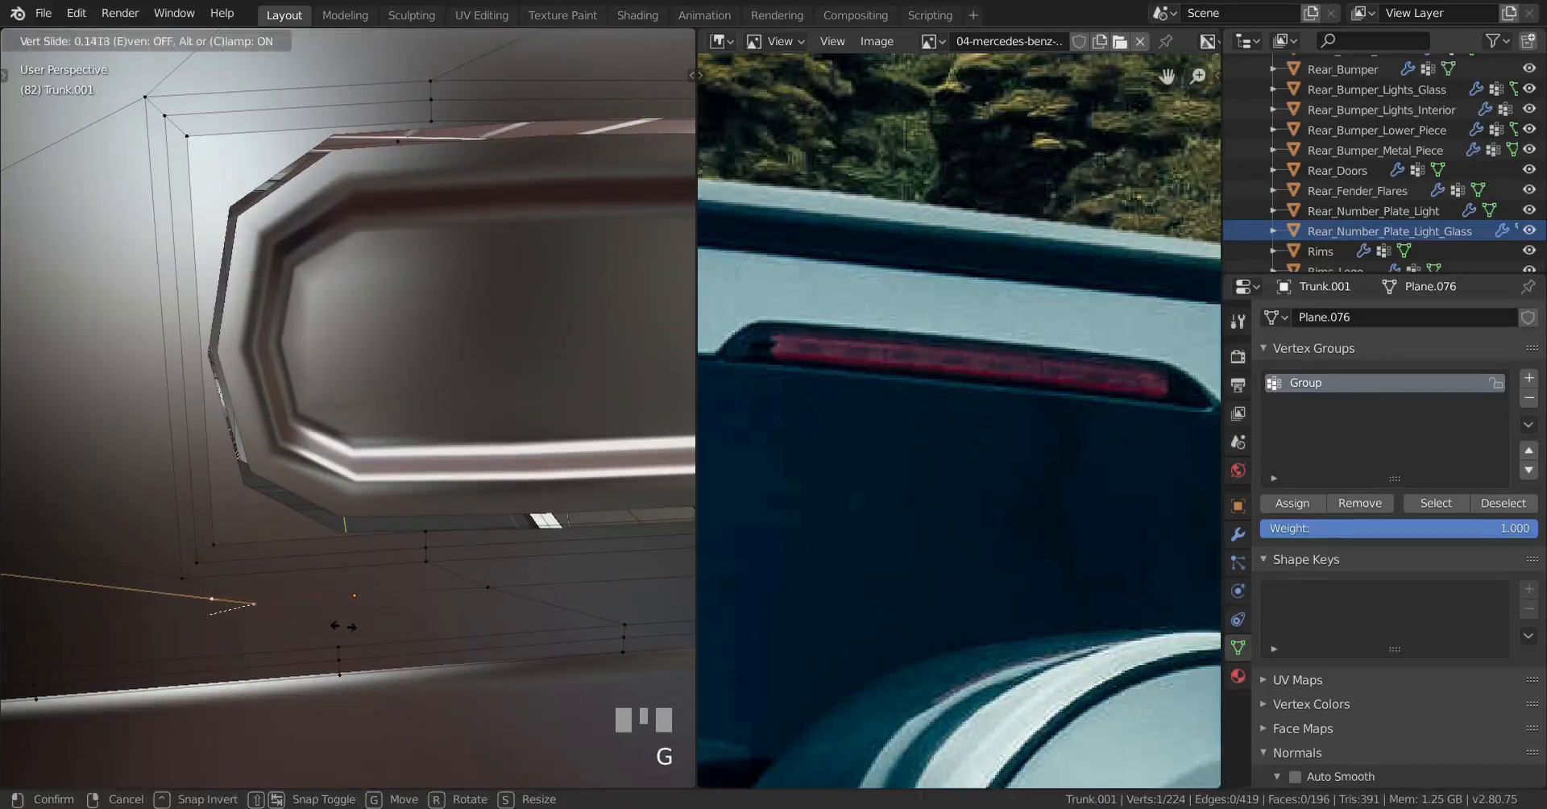
pyautogui.click(339, 633)
pyautogui.press('g')
pyautogui.press('g')
pyautogui.click(381, 661)
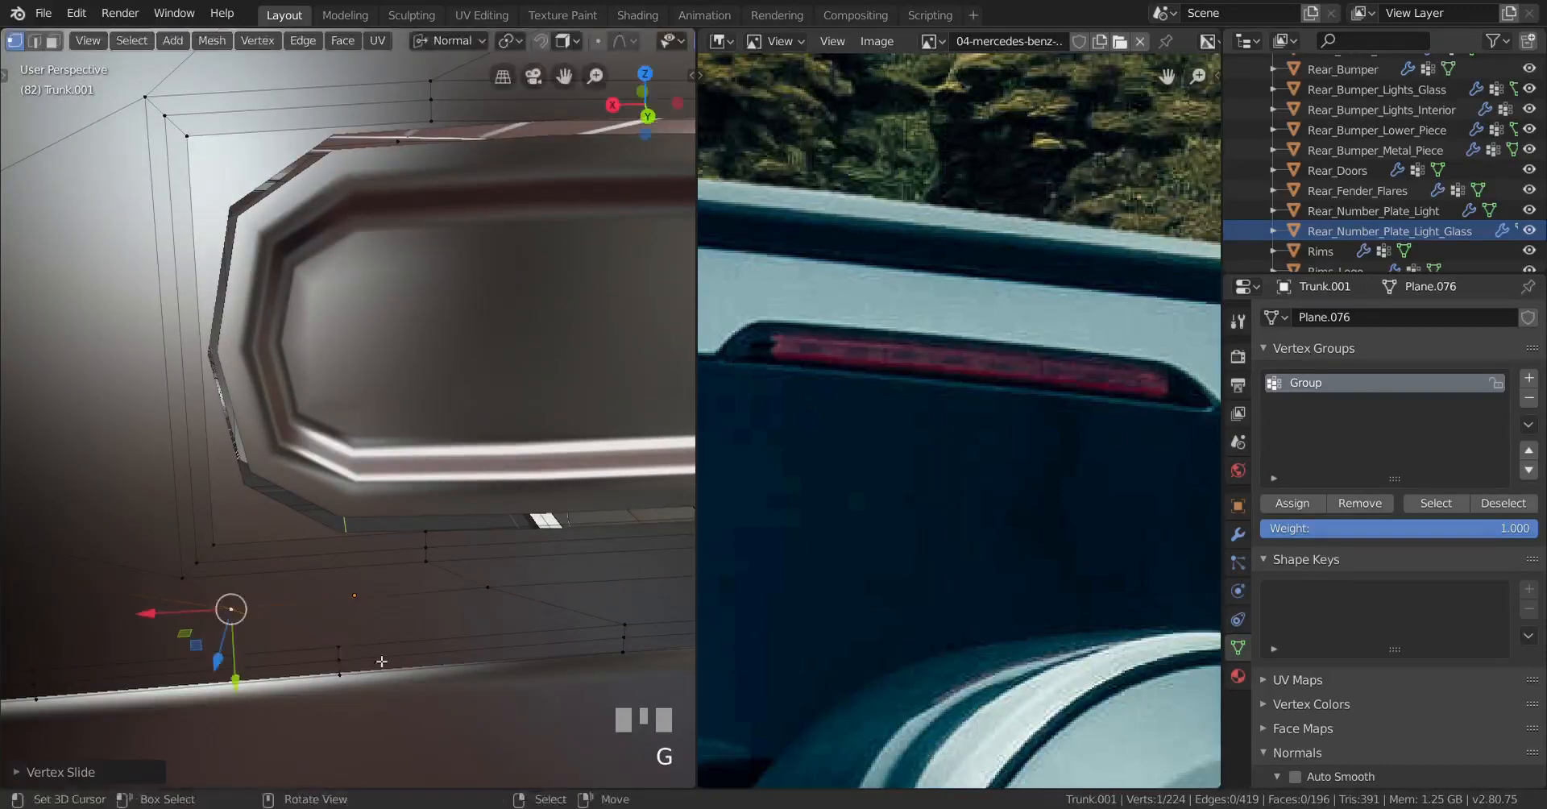
# Step: Vertex-slide the neighbouring vertex on the path below the slot and return to Object Mode
pyautogui.rightClick(506, 600)
pyautogui.press('g')
pyautogui.press('g')
pyautogui.click(509, 604)
pyautogui.press('a')
pyautogui.scroll(-5, 342, 564)
pyautogui.press('Tab')
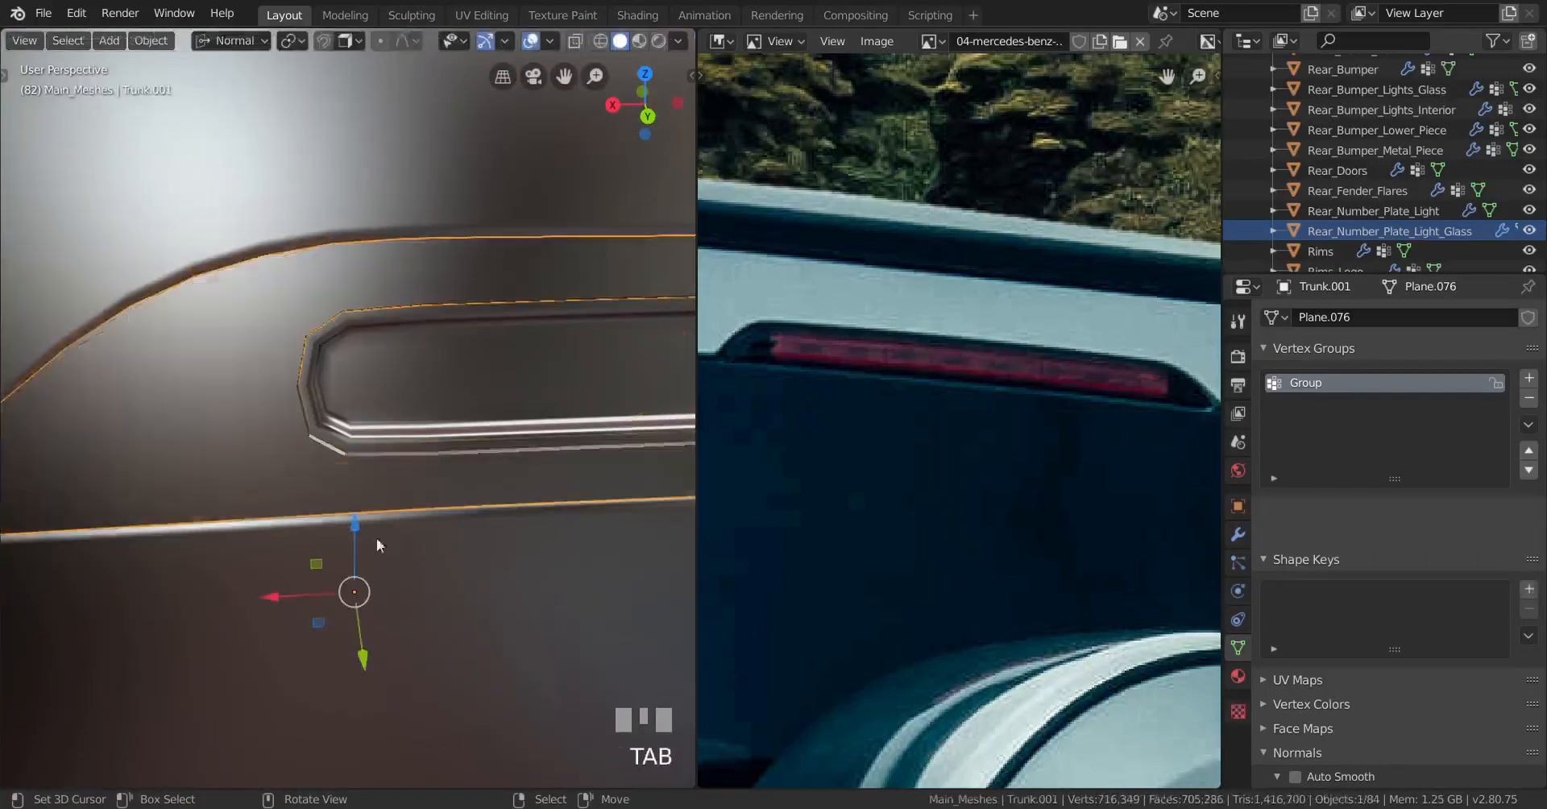
# Step: Show the surround's modifier stack and examine its surface and rim from several angles in Edit and Object Mode
pyautogui.moveTo(376, 539); pyautogui.dragTo(347, 506, button='middle')
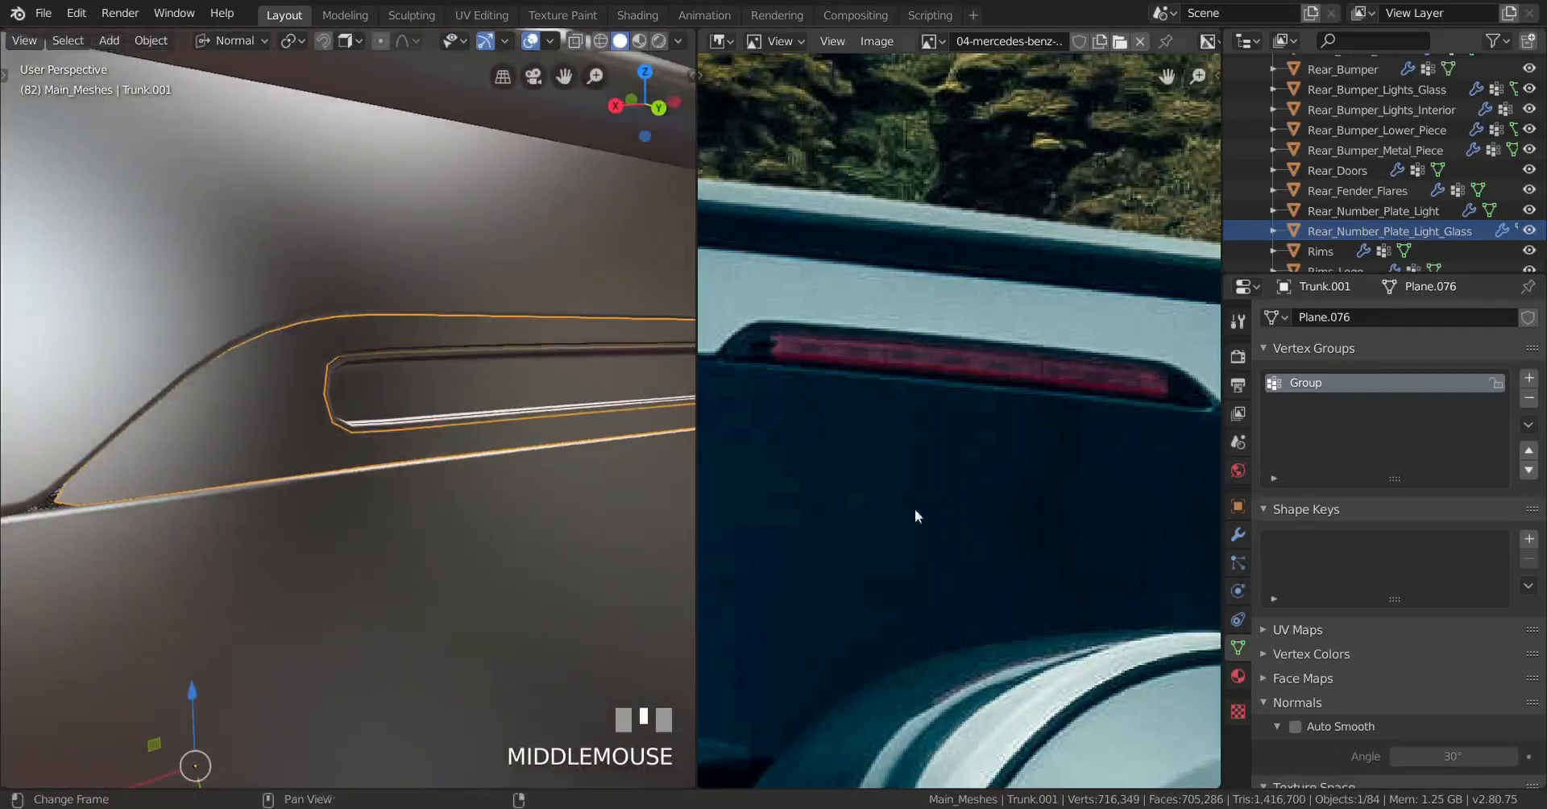
pyautogui.click(1238, 534)
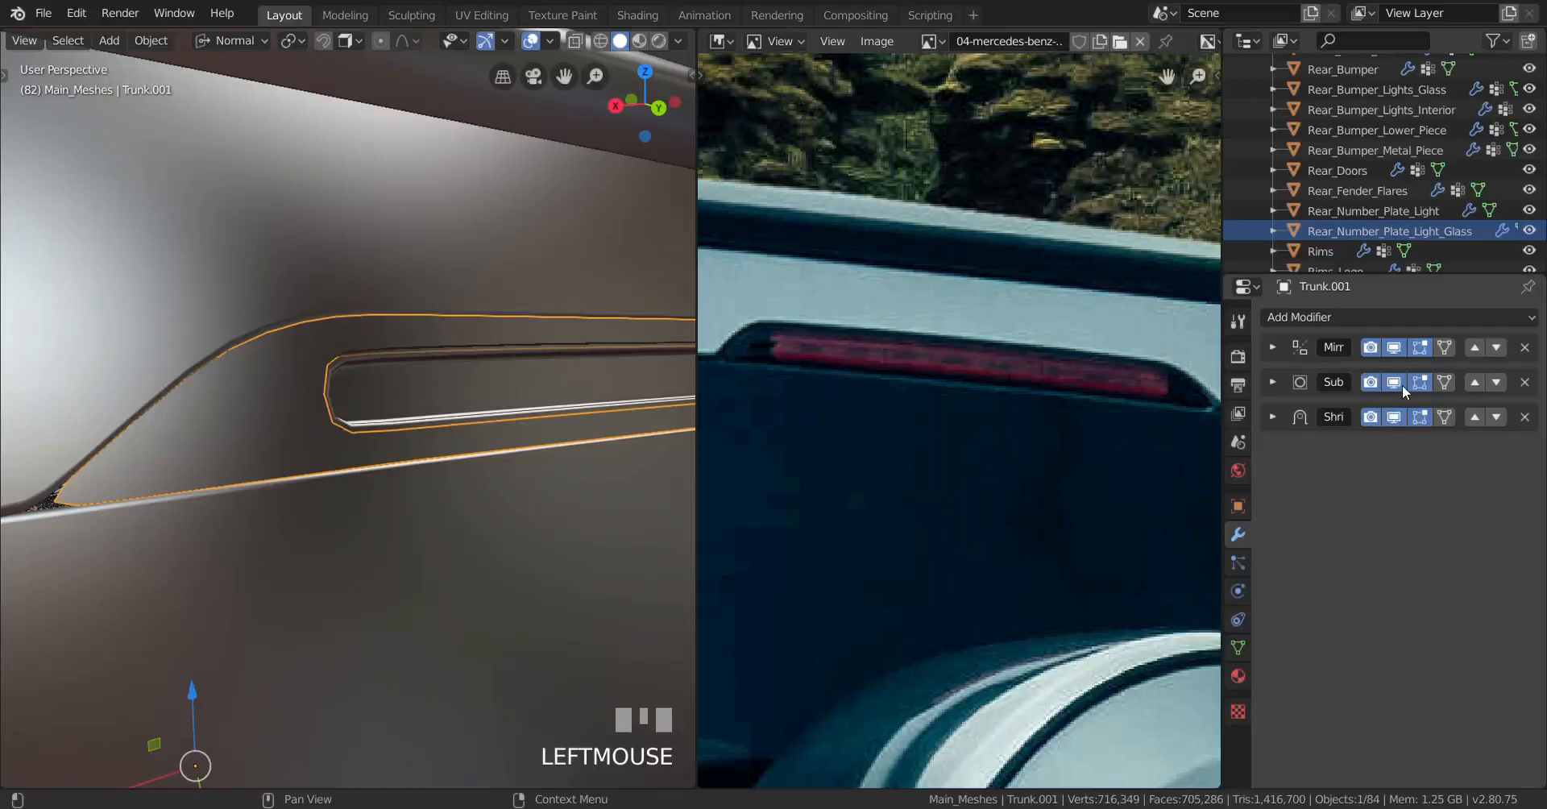
pyautogui.moveTo(461, 506); pyautogui.dragTo(388, 531, button='middle')
pyautogui.scroll(2, 338, 496)
pyautogui.press('Tab')
pyautogui.press('a')
pyautogui.press('a')
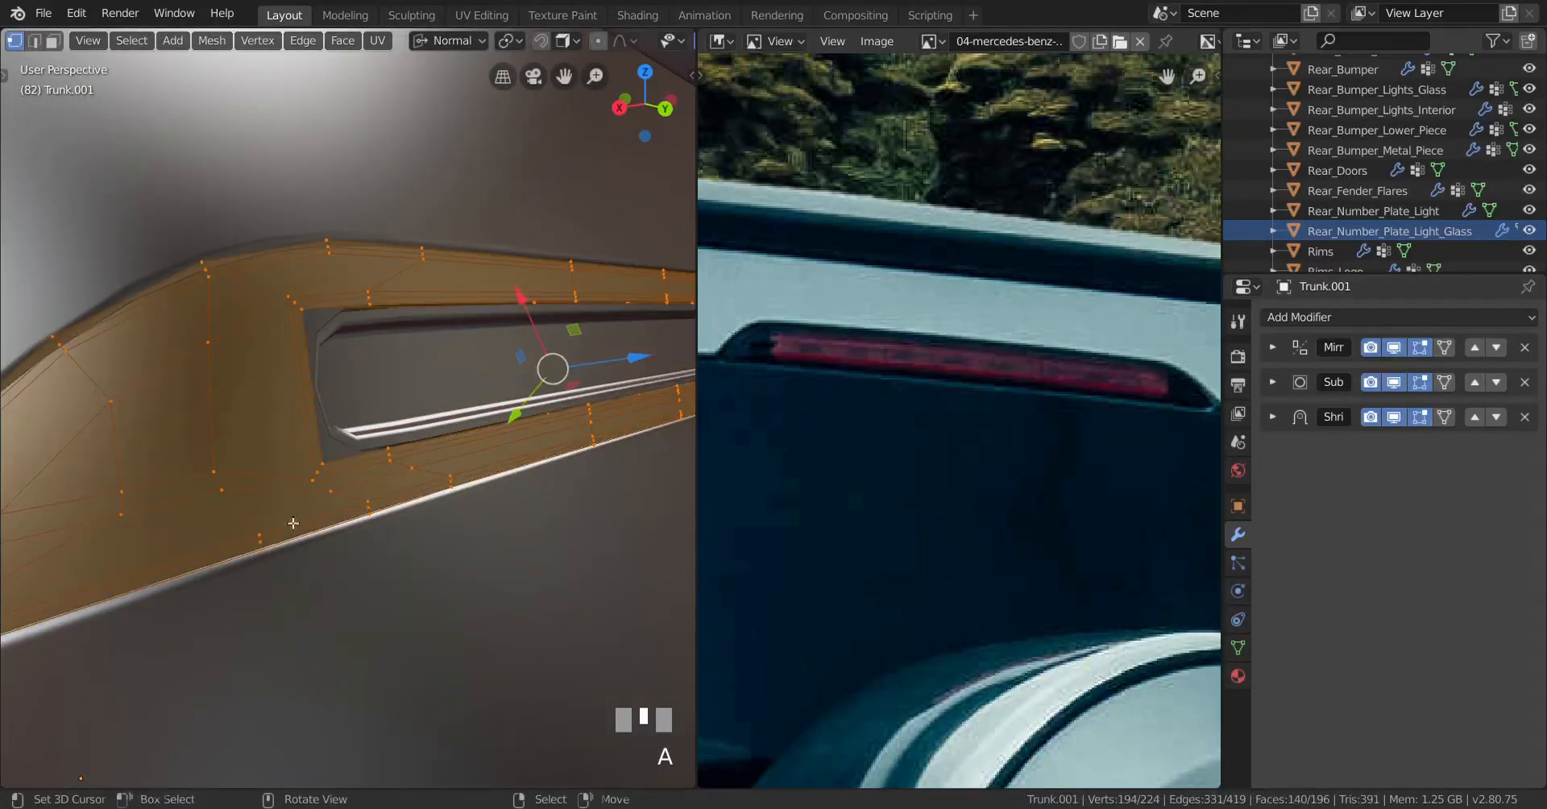
pyautogui.moveTo(292, 523); pyautogui.dragTo(277, 637, button='middle')
pyautogui.press('a')
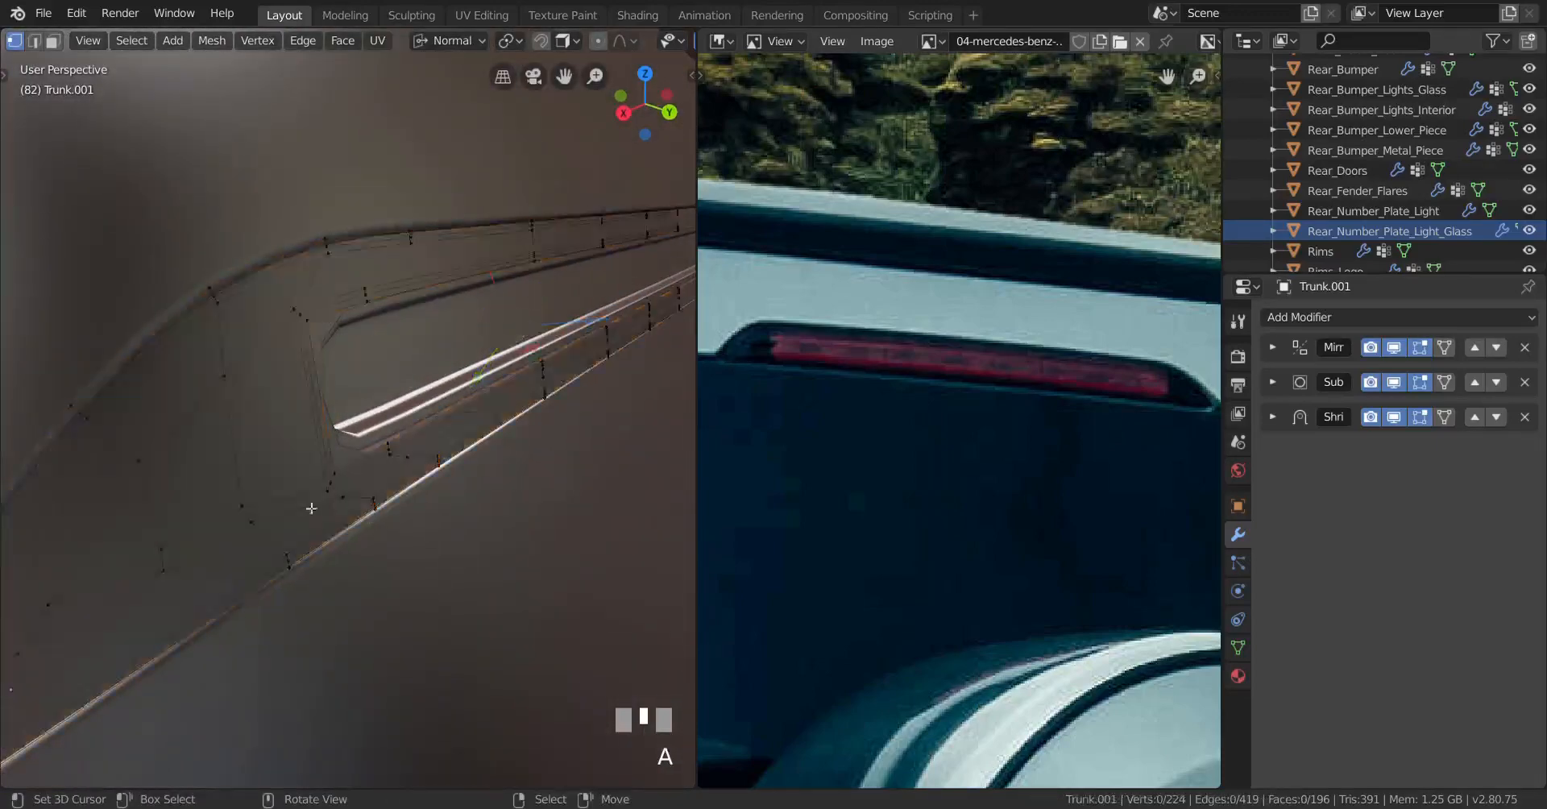
pyautogui.press('Tab')
pyautogui.moveTo(225, 504); pyautogui.dragTo(355, 500, button='middle')
pyautogui.press('Tab')
pyautogui.press('a')
pyautogui.press('Tab')
pyautogui.scroll(-2, 453, 508)
pyautogui.moveTo(453, 507); pyautogui.dragTo(485, 502, button='middle')
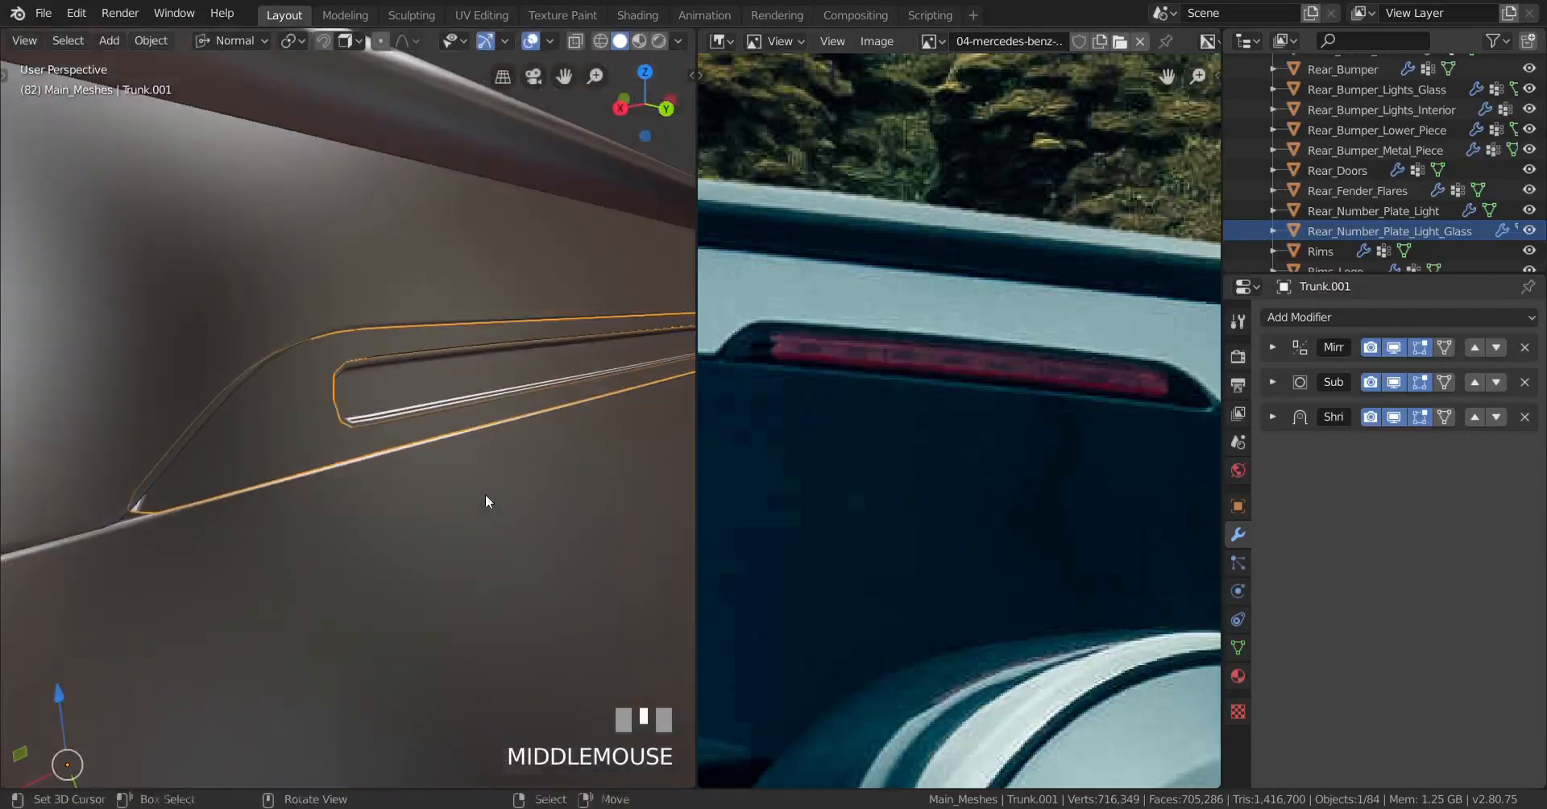
# Step: Apply the surround's Shrinkwrap modifier that targets Body_Guide and deselect the object
pyautogui.click(1278, 413)
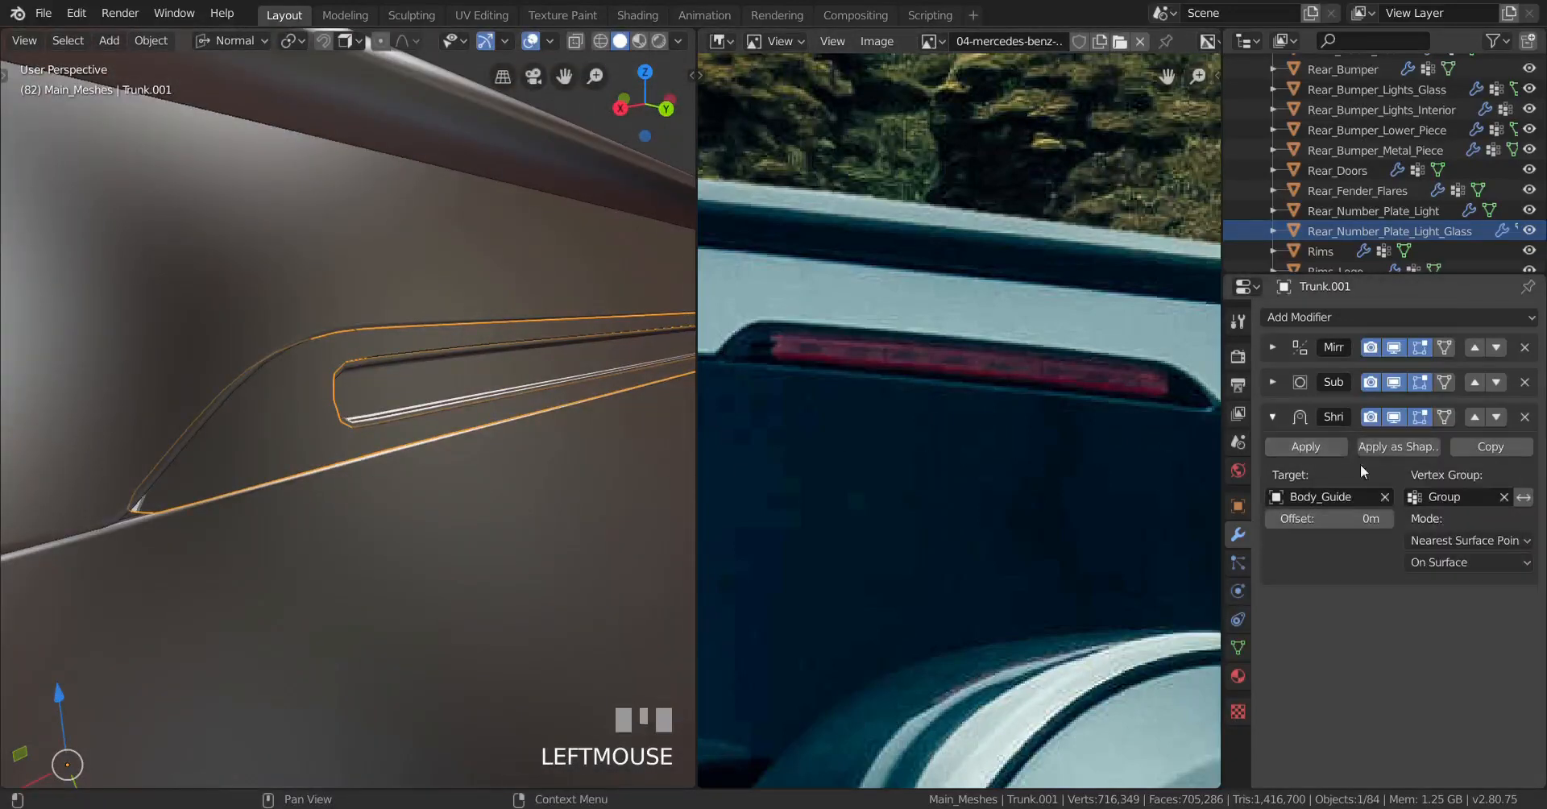
pyautogui.click(1305, 447)
pyautogui.moveTo(379, 520)
pyautogui.mouseDown(button='middle')
pyautogui.moveTo(266, 521)
pyautogui.moveTo(297, 473)
pyautogui.moveTo(363, 487)
pyautogui.moveTo(194, 553)
pyautogui.moveTo(256, 556)
pyautogui.mouseUp(button='middle')
pyautogui.press('a')
pyautogui.scroll(5, 258, 545)
pyautogui.scroll(3, 363, 505)
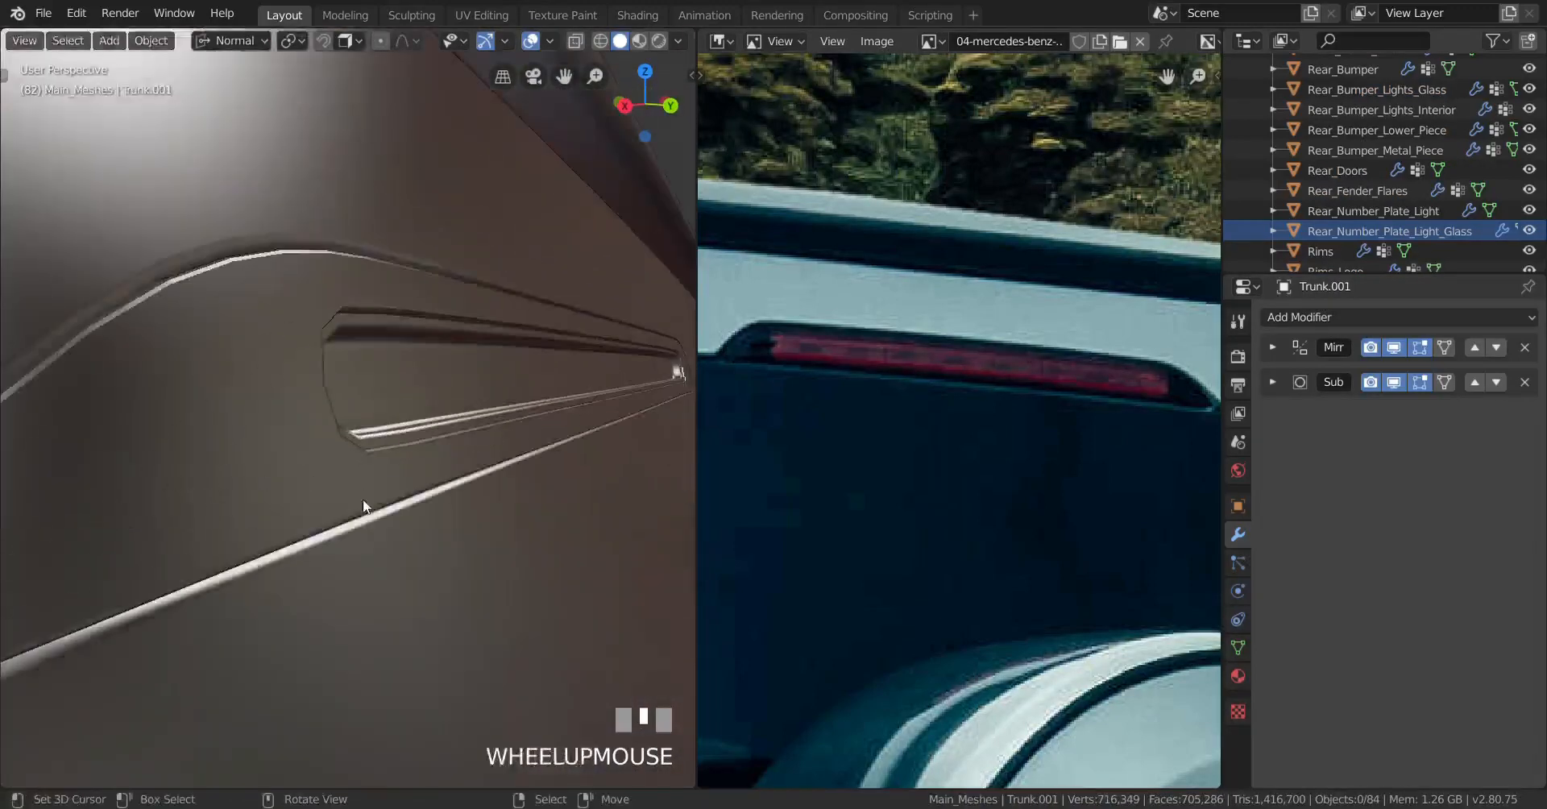
# Step: In Edit Mode, select the surround's linked front shell and reveal the hidden middle edge loop
pyautogui.press('Tab')
pyautogui.moveTo(363, 504); pyautogui.dragTo(289, 325, button='middle')
pyautogui.keyDown('alt'); pyautogui.rightClick(201, 368); pyautogui.keyUp('alt')
pyautogui.rightClick(333, 387)
pyautogui.hotkey('ctrl', 'l')
pyautogui.hotkey('alt', 'h')
pyautogui.scroll(3, 289, 325)
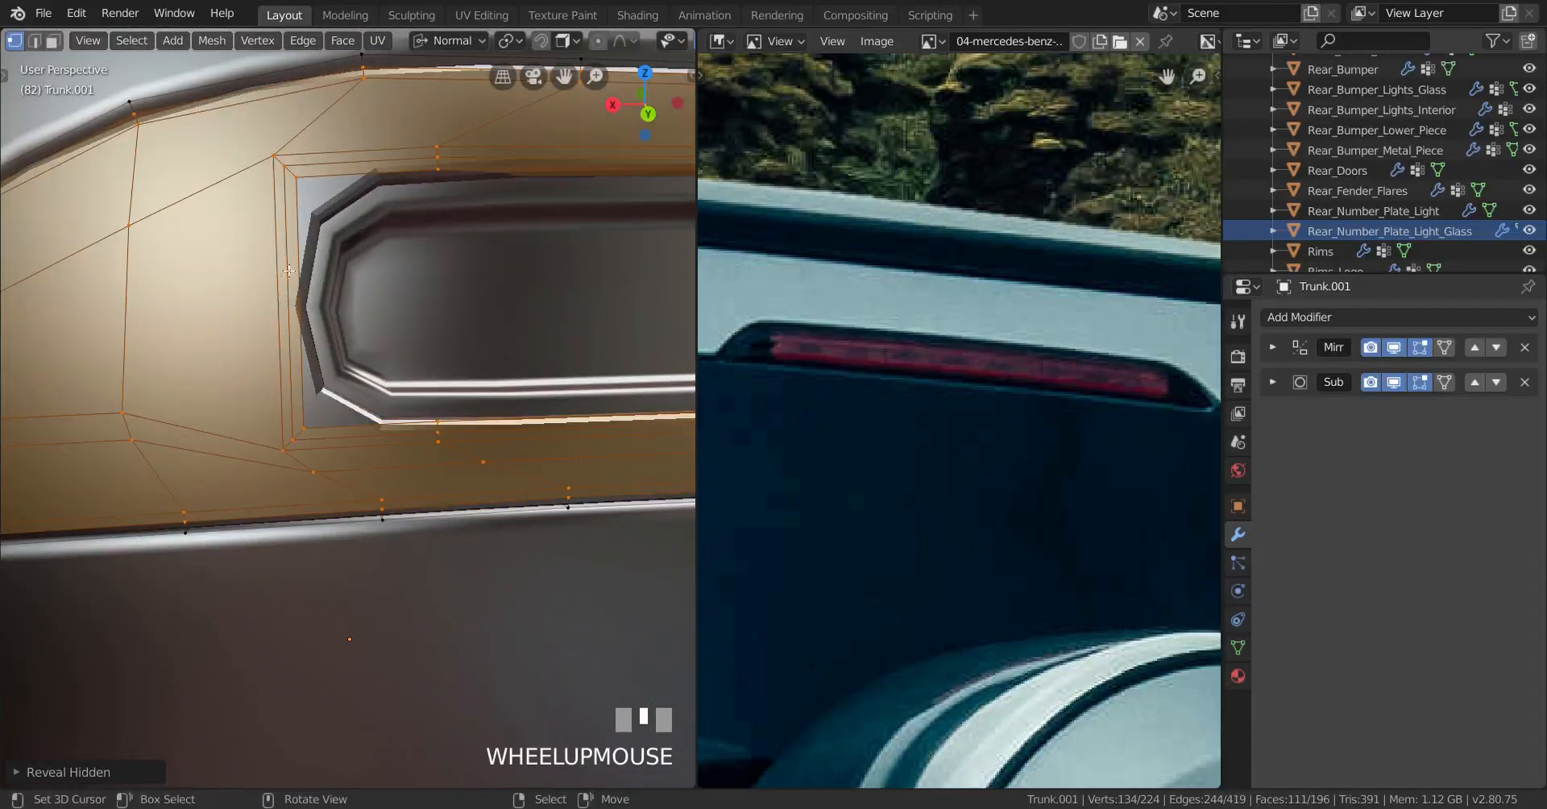
# Step: Select the edge loop along the surround's outer rim and hide it
pyautogui.moveTo(288, 271); pyautogui.dragTo(324, 226, button='middle')
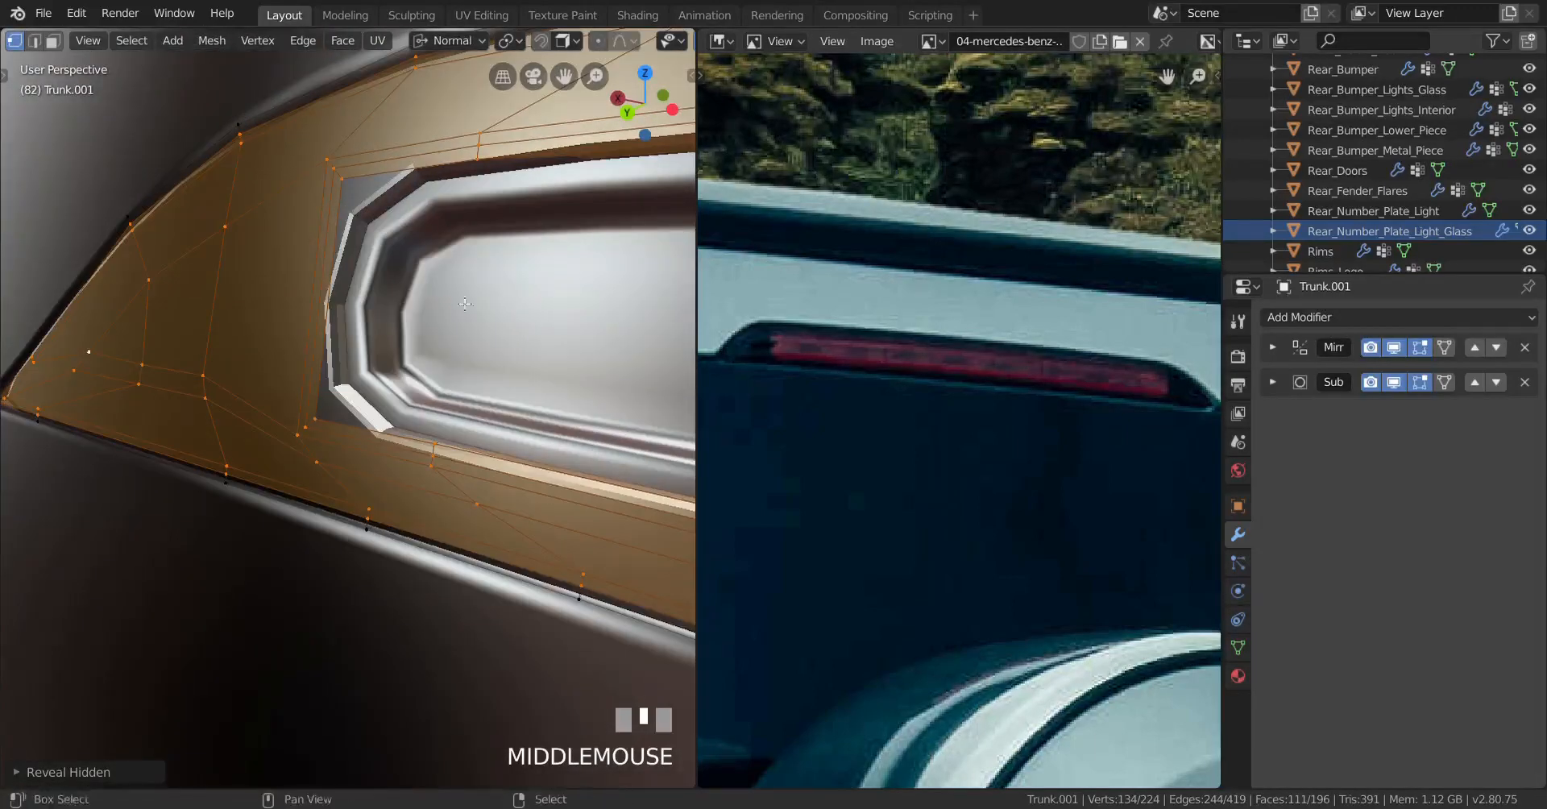
pyautogui.moveTo(465, 303); pyautogui.dragTo(234, 382, button='middle')
pyautogui.moveTo(248, 378); pyautogui.dragTo(293, 405, button='middle')
pyautogui.keyDown('alt'); pyautogui.rightClick(342, 360); pyautogui.keyUp('alt')
pyautogui.moveTo(342, 359)
pyautogui.mouseDown(button='middle')
pyautogui.moveTo(290, 314)
pyautogui.moveTo(312, 387)
pyautogui.moveTo(349, 432)
pyautogui.moveTo(411, 458)
pyautogui.moveTo(320, 407)
pyautogui.moveTo(405, 368)
pyautogui.mouseUp(button='middle')
pyautogui.press('z')
pyautogui.click(615, 403)
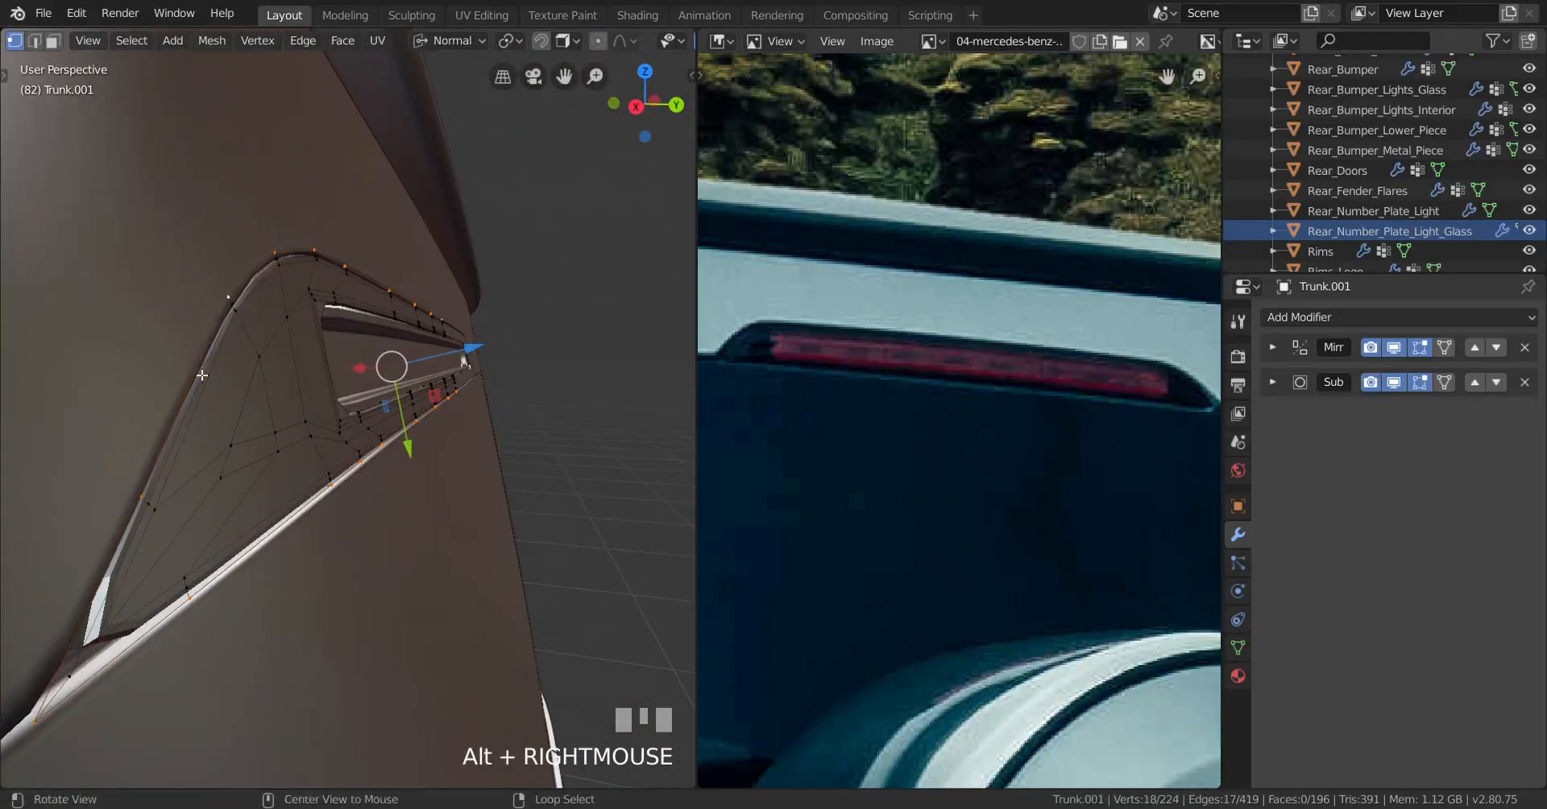
pyautogui.press('h')
pyautogui.moveTo(220, 398)
pyautogui.mouseDown(button='middle')
pyautogui.moveTo(359, 373)
pyautogui.moveTo(230, 379)
pyautogui.mouseUp(button='middle')
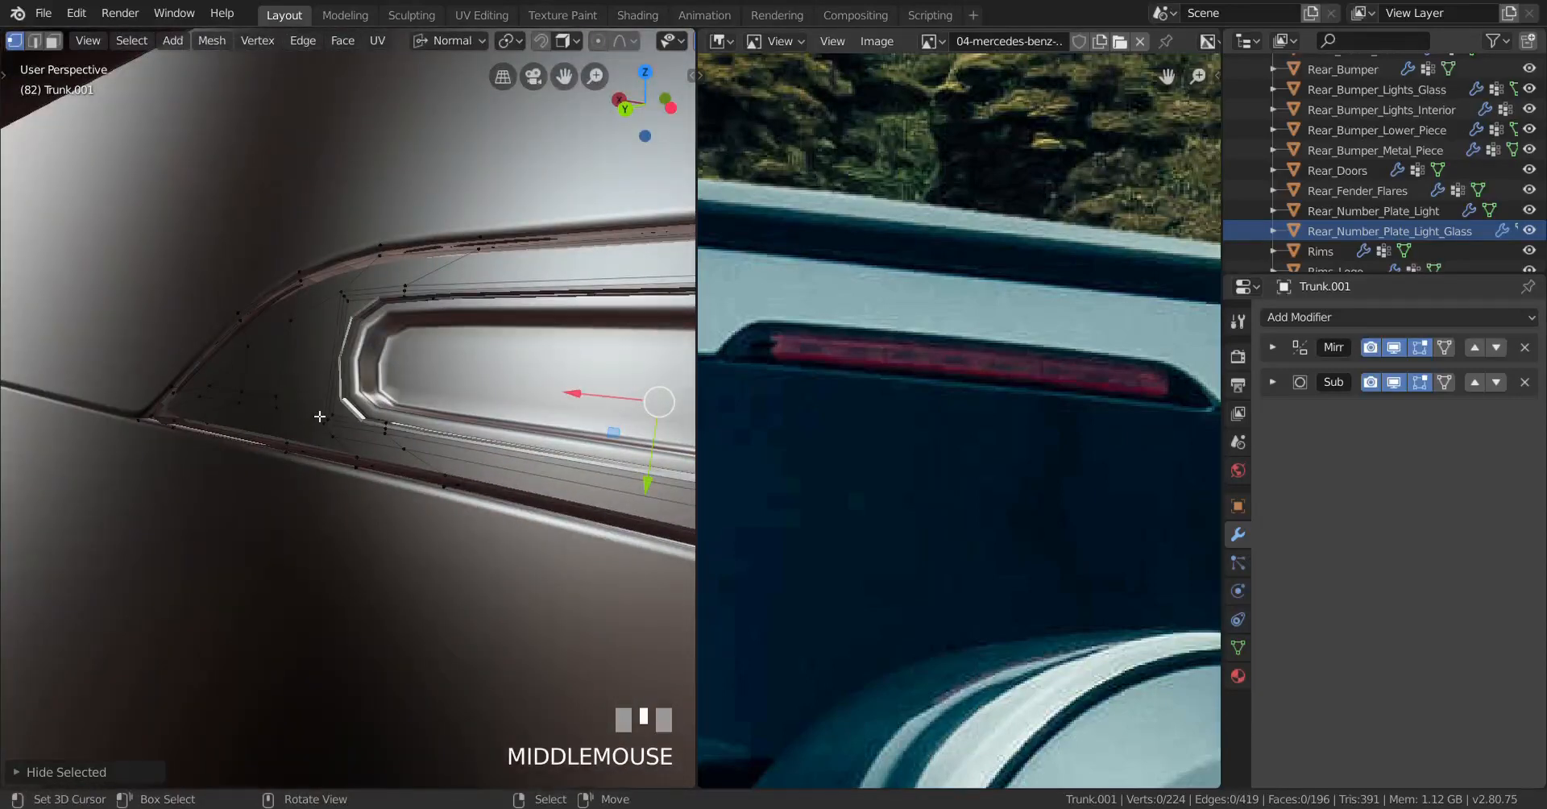
# Step: With the loop revealed, select the surround's front shell without its outer border loop and shift it slightly in depth
pyautogui.hotkey('alt', 'h')
pyautogui.moveTo(320, 417); pyautogui.dragTo(392, 395, button='middle')
pyautogui.scroll(3, 360, 407)
pyautogui.press('z')
pyautogui.keyDown('alt'); pyautogui.keyDown('shift'); pyautogui.rightClick(384, 325); pyautogui.keyUp('shift'); pyautogui.keyUp('alt')
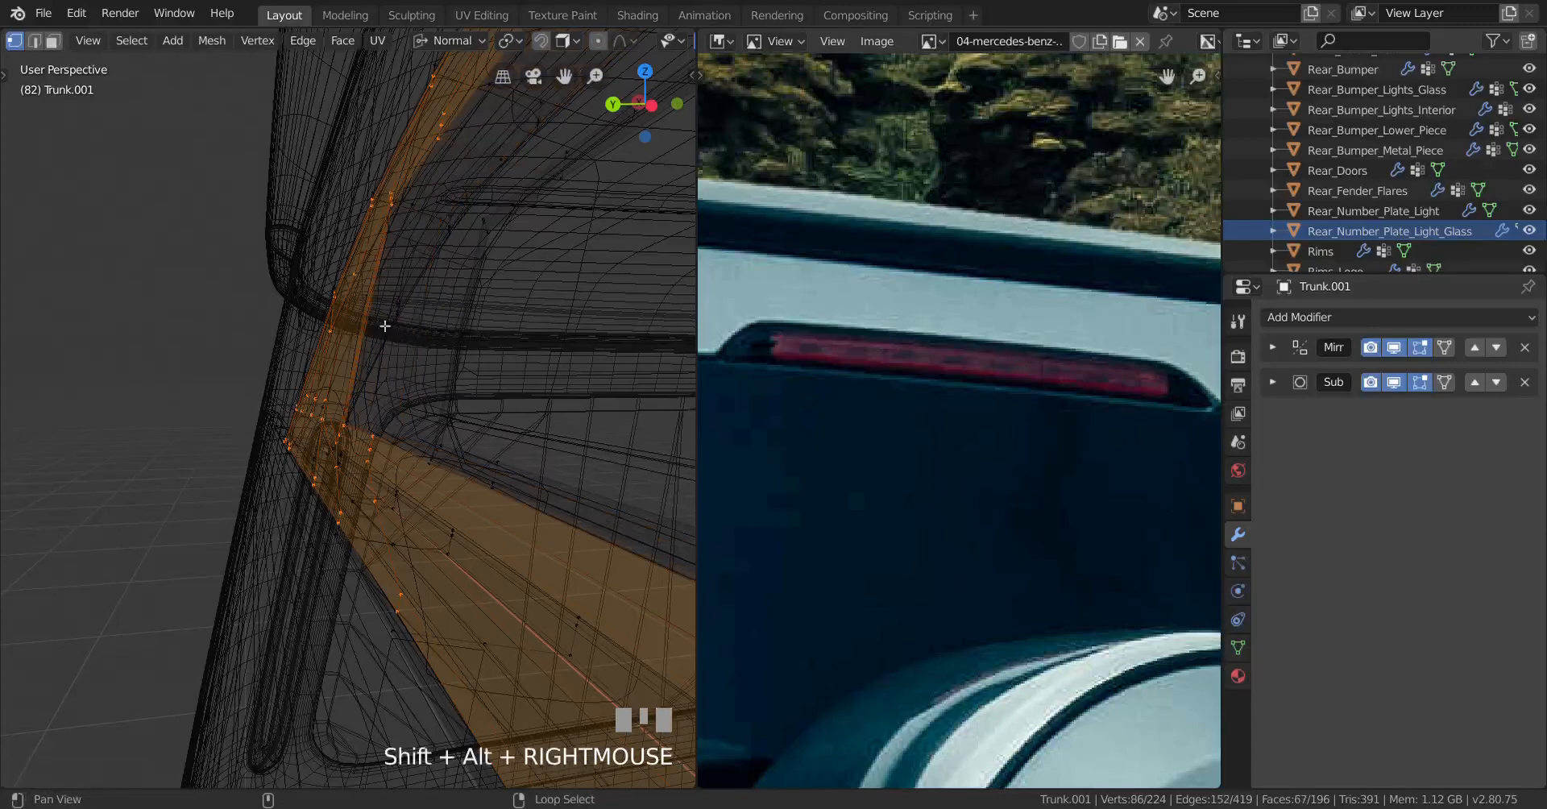
pyautogui.moveTo(385, 325)
pyautogui.mouseDown(button='middle')
pyautogui.moveTo(494, 442)
pyautogui.moveTo(408, 473)
pyautogui.moveTo(440, 386)
pyautogui.mouseUp(button='middle')
pyautogui.scroll(2, 440, 386)
pyautogui.moveTo(568, 261); pyautogui.dragTo(585, 254)
pyautogui.moveTo(585, 254); pyautogui.dragTo(448, 367, button='middle')
pyautogui.hotkey('ctrl', 'z')
pyautogui.hotkey('ctrl', 'shift', 'z')
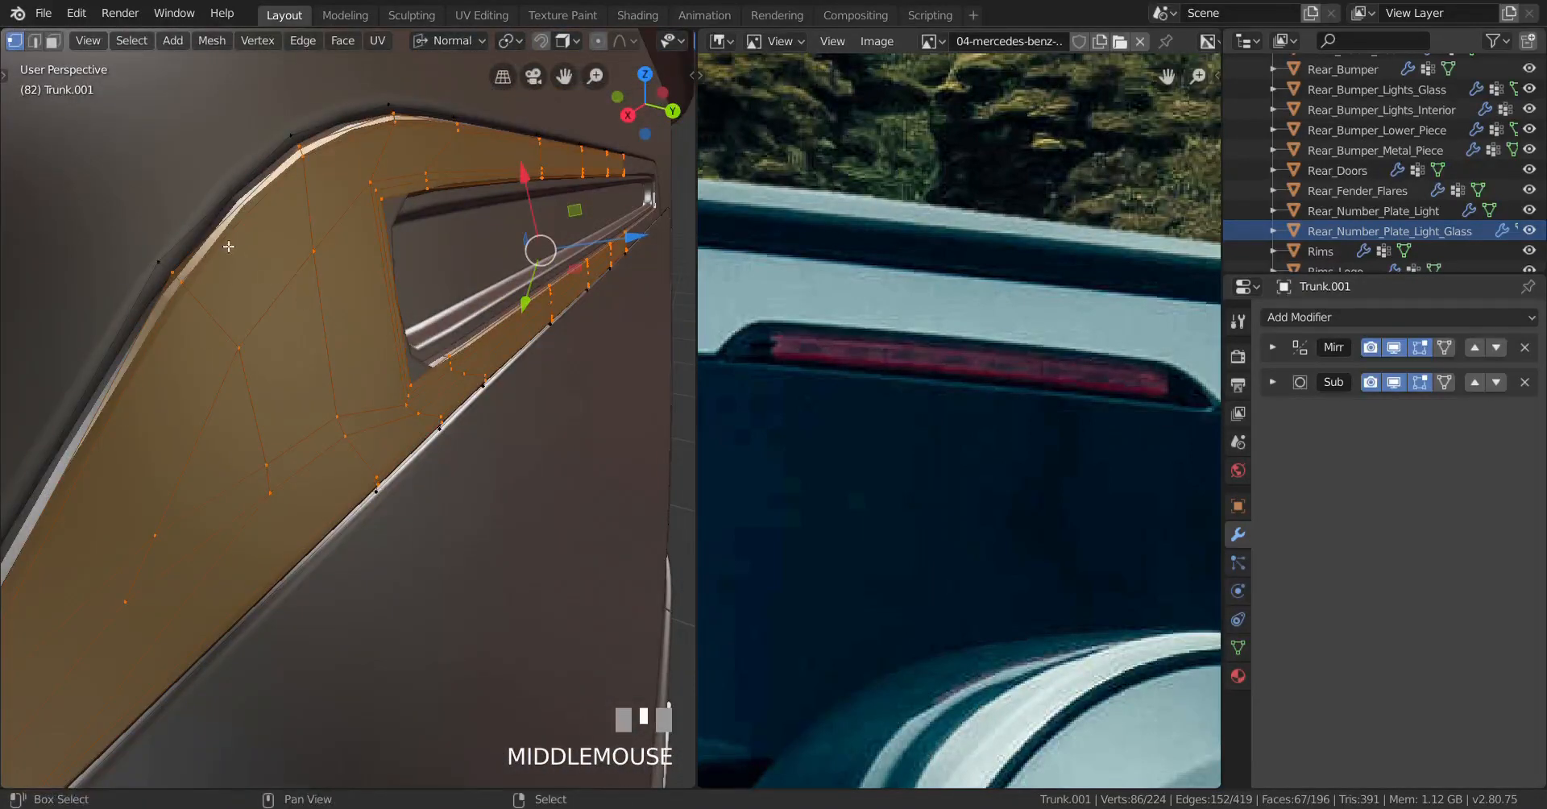
# Step: Return to Object Mode, select the surround and apply smooth shading to it
pyautogui.press('Tab')
pyautogui.moveTo(415, 366); pyautogui.dragTo(196, 358, button='middle')
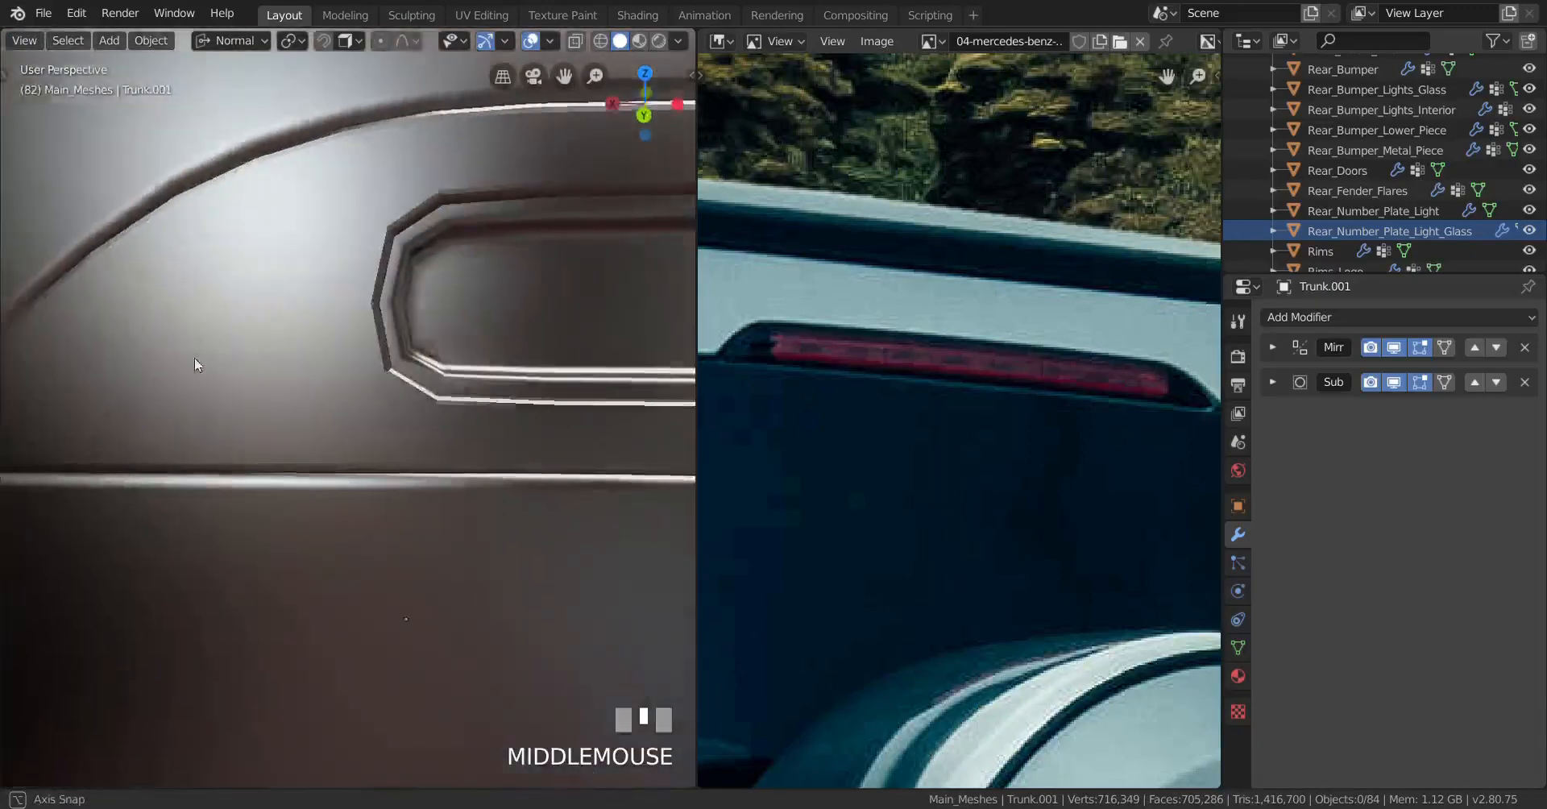
pyautogui.rightClick(329, 161)
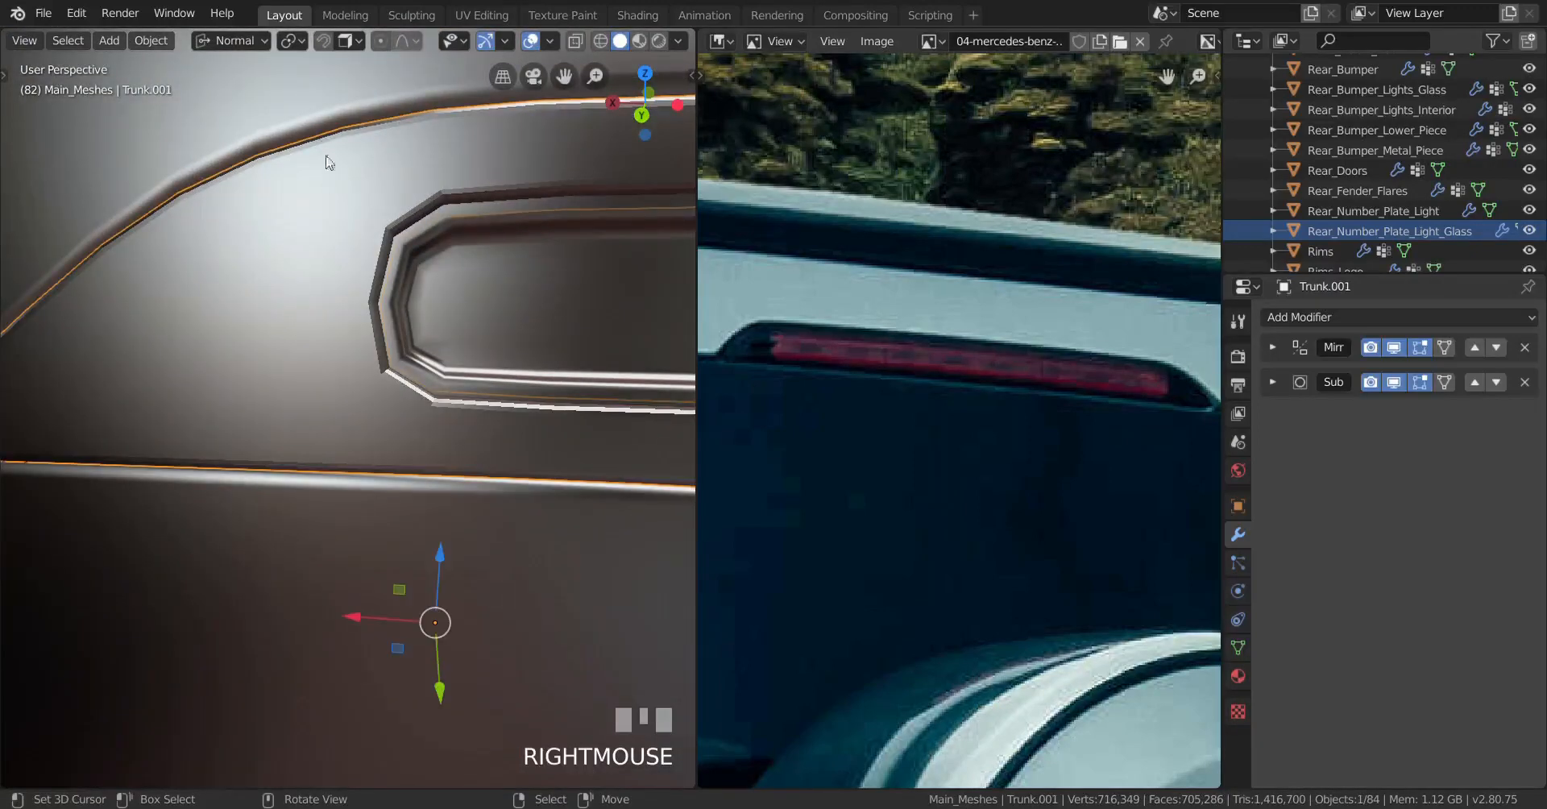
pyautogui.click(134, 40)
pyautogui.click(263, 432)
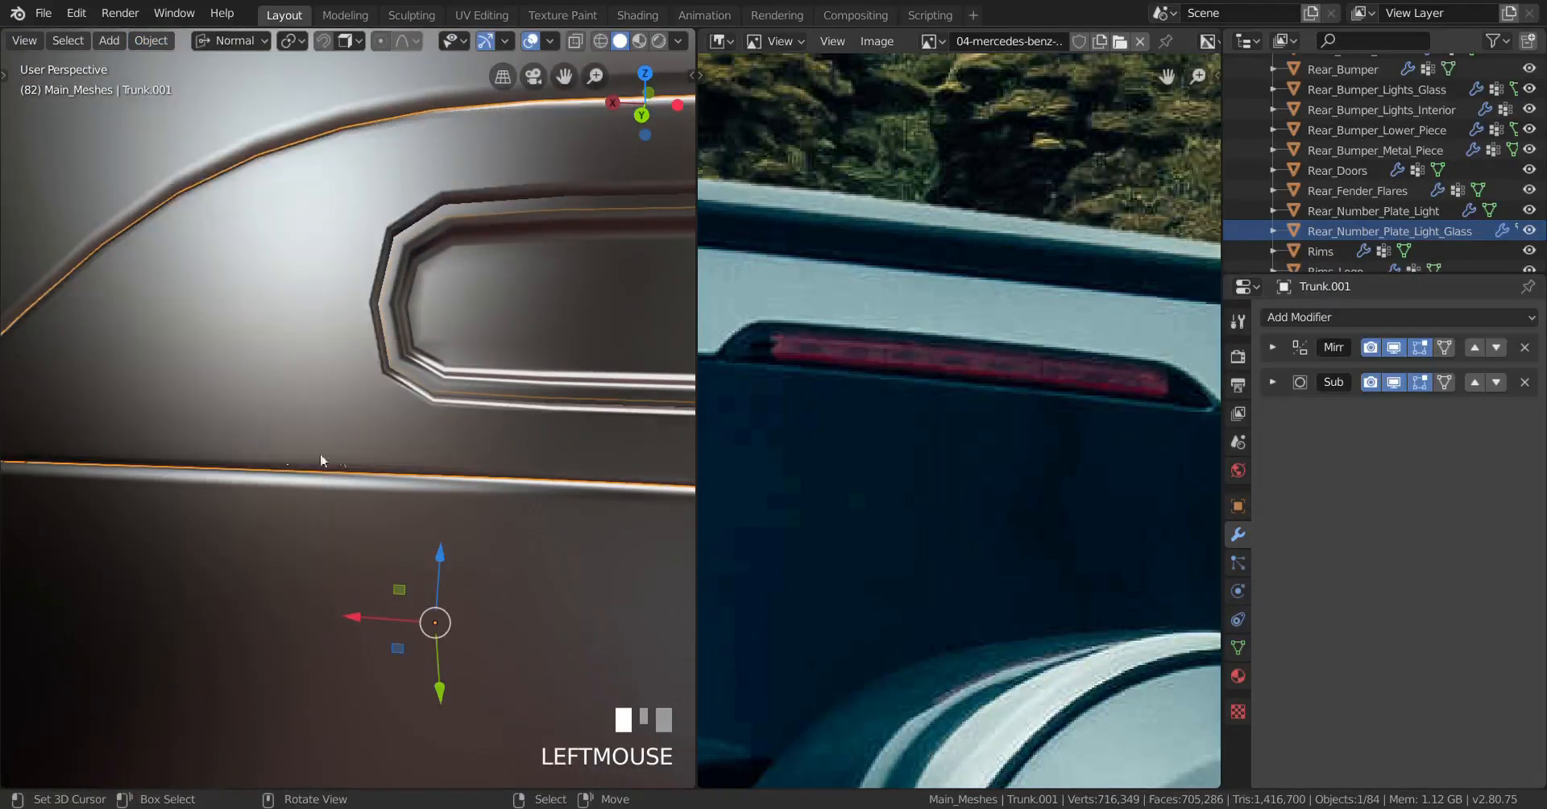
# Step: Reveal all hidden geometry of the surround in Edit Mode, then leave it with nothing selected
pyautogui.moveTo(321, 453); pyautogui.dragTo(173, 456, button='middle')
pyautogui.press('Tab')
pyautogui.scroll(3, 387, 480)
pyautogui.hotkey('alt', 'h')
pyautogui.scroll(-6, 403, 482)
pyautogui.press('a')
pyautogui.press('a')
pyautogui.press('Tab')
pyautogui.scroll(-3, 427, 495)
pyautogui.press('a')
pyautogui.press('a')
# Step: Select the bezel object that frames the brake light slot
pyautogui.moveTo(437, 506)
pyautogui.keyDown('shift'); pyautogui.mouseDown(button='middle')
pyautogui.moveTo(224, 481)
pyautogui.moveTo(356, 494)
pyautogui.moveTo(392, 529)
pyautogui.moveTo(321, 491)
pyautogui.moveTo(422, 505)
pyautogui.mouseUp(button='middle'); pyautogui.keyUp('shift')
pyautogui.scroll(2, 306, 524)
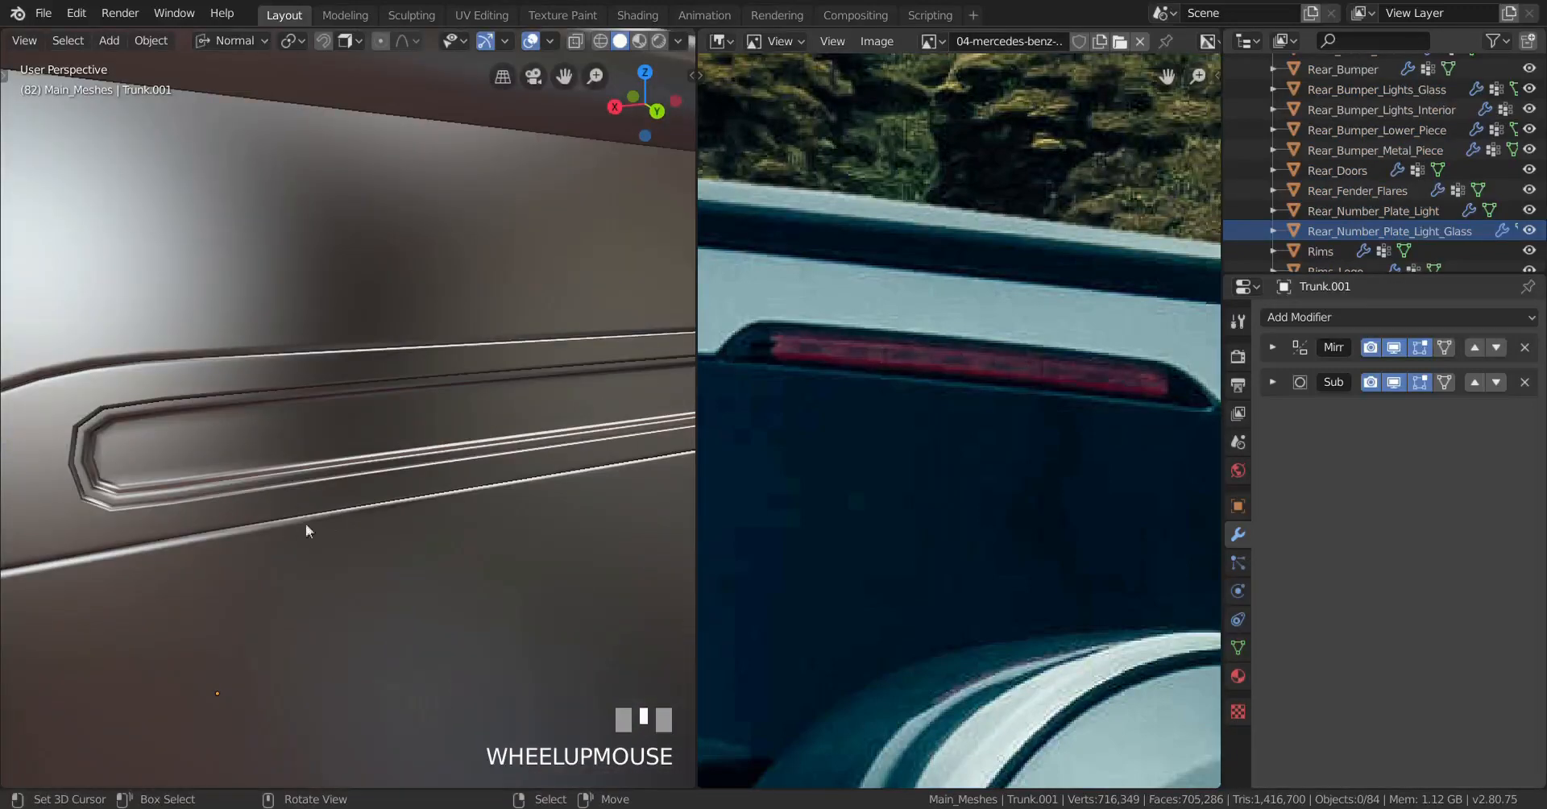
pyautogui.rightClick(242, 473)
pyautogui.moveTo(240, 471); pyautogui.dragTo(494, 580, button='middle')
pyautogui.scroll(2, 300, 560)
pyautogui.scroll(2, 311, 563)
pyautogui.scroll(-2, 273, 553)
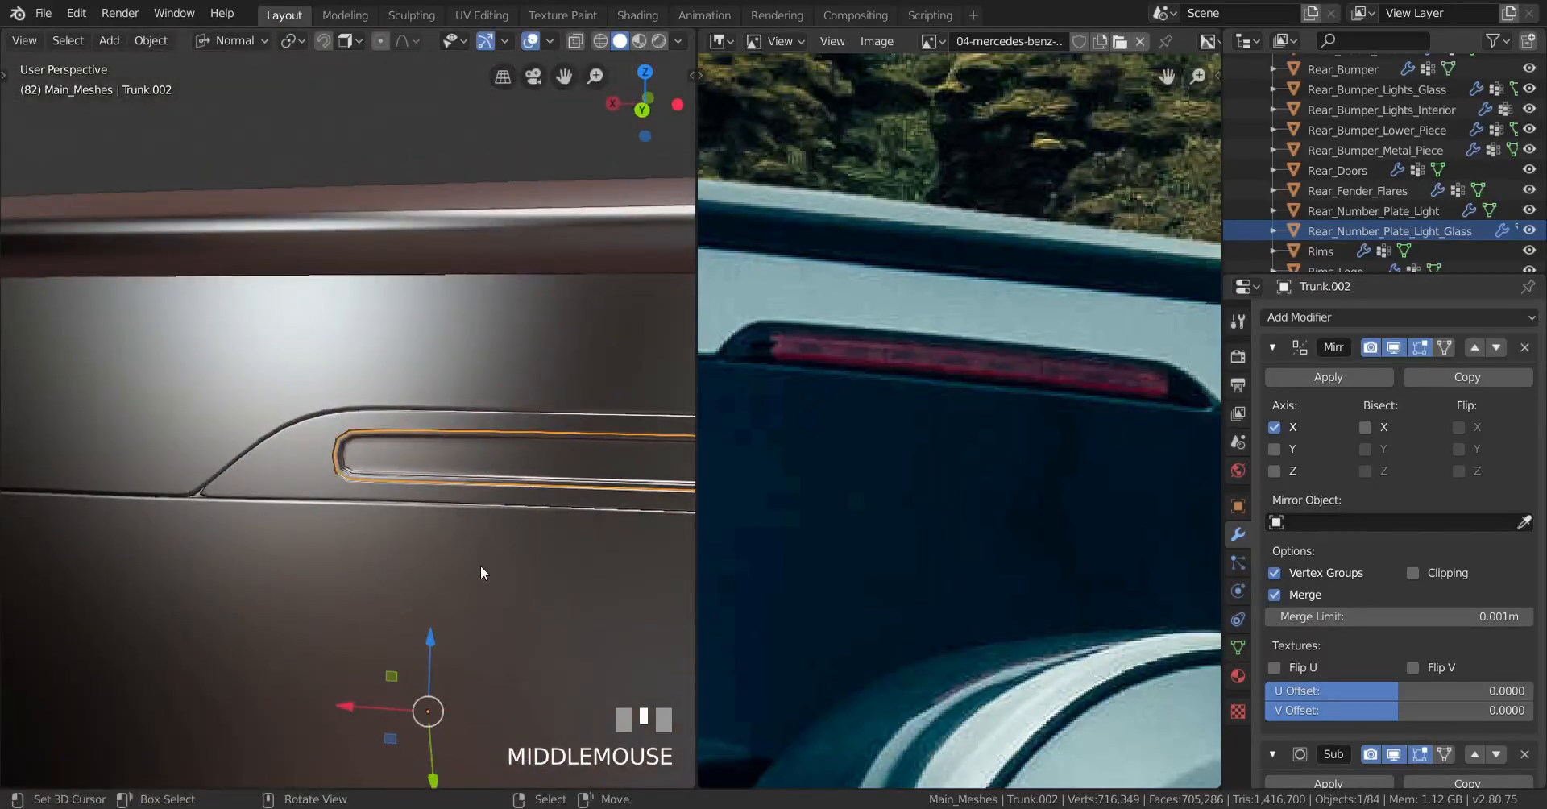
# Step: Leave the bezel unedited, reveal all hidden objects and select the brake light insert that fills the slot
pyautogui.scroll(2, 481, 573)
pyautogui.scroll(2, 452, 574)
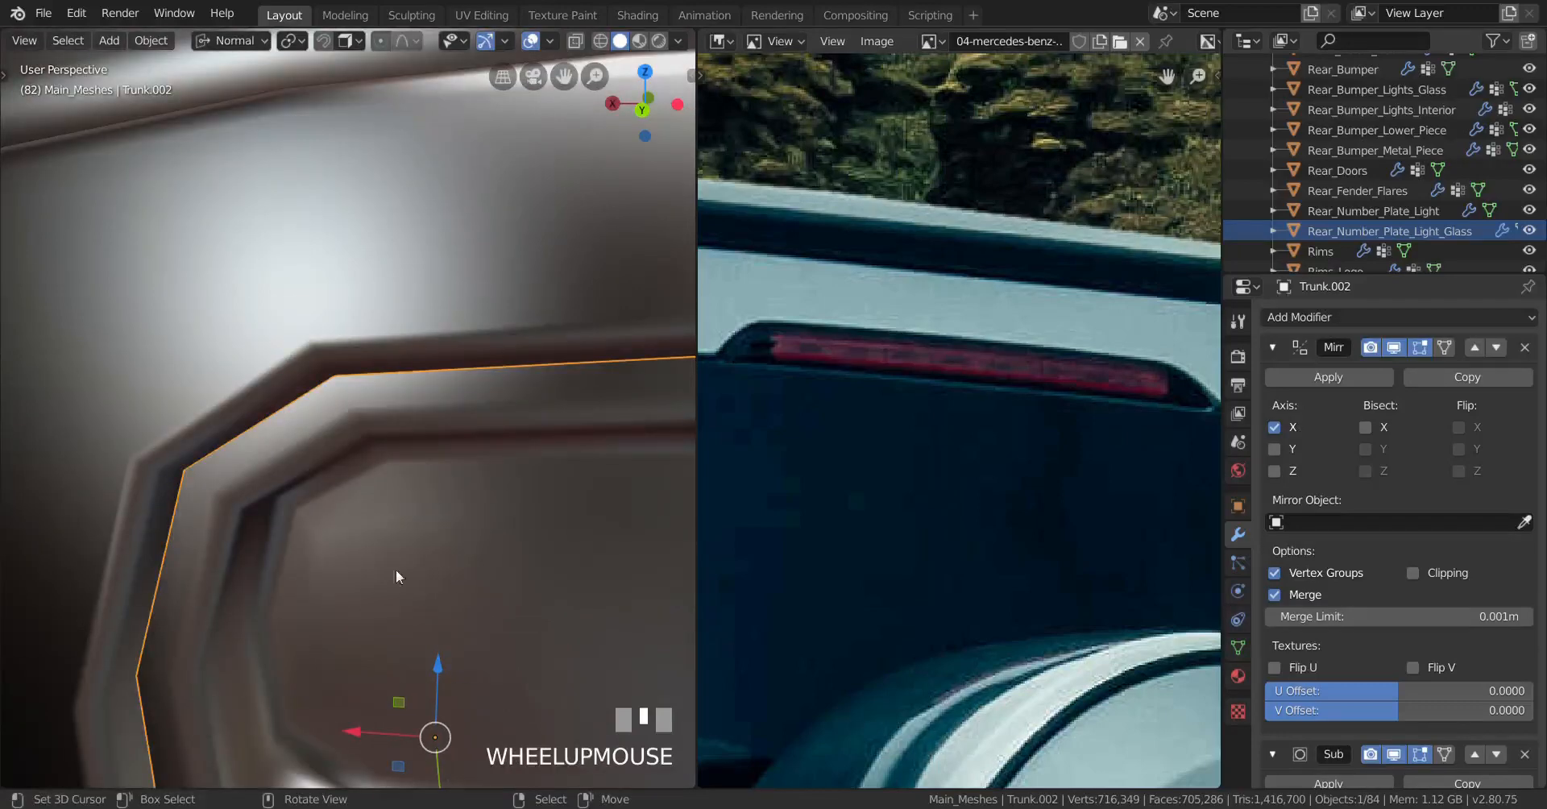
pyautogui.press('Tab')
pyautogui.press('Tab')
pyautogui.scroll(-4, 469, 533)
pyautogui.hotkey('alt', 'h')
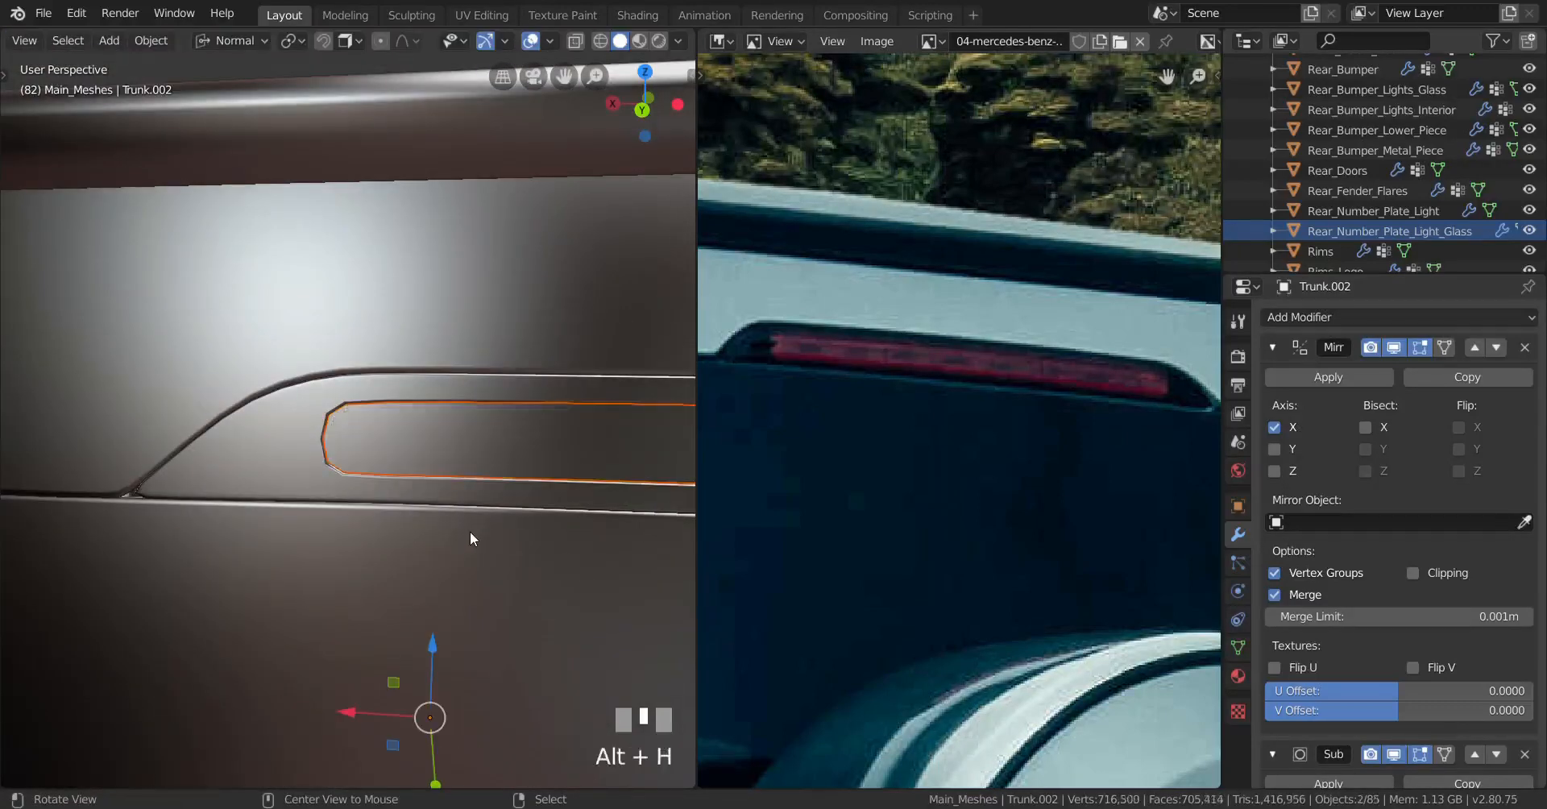
pyautogui.rightClick(481, 461)
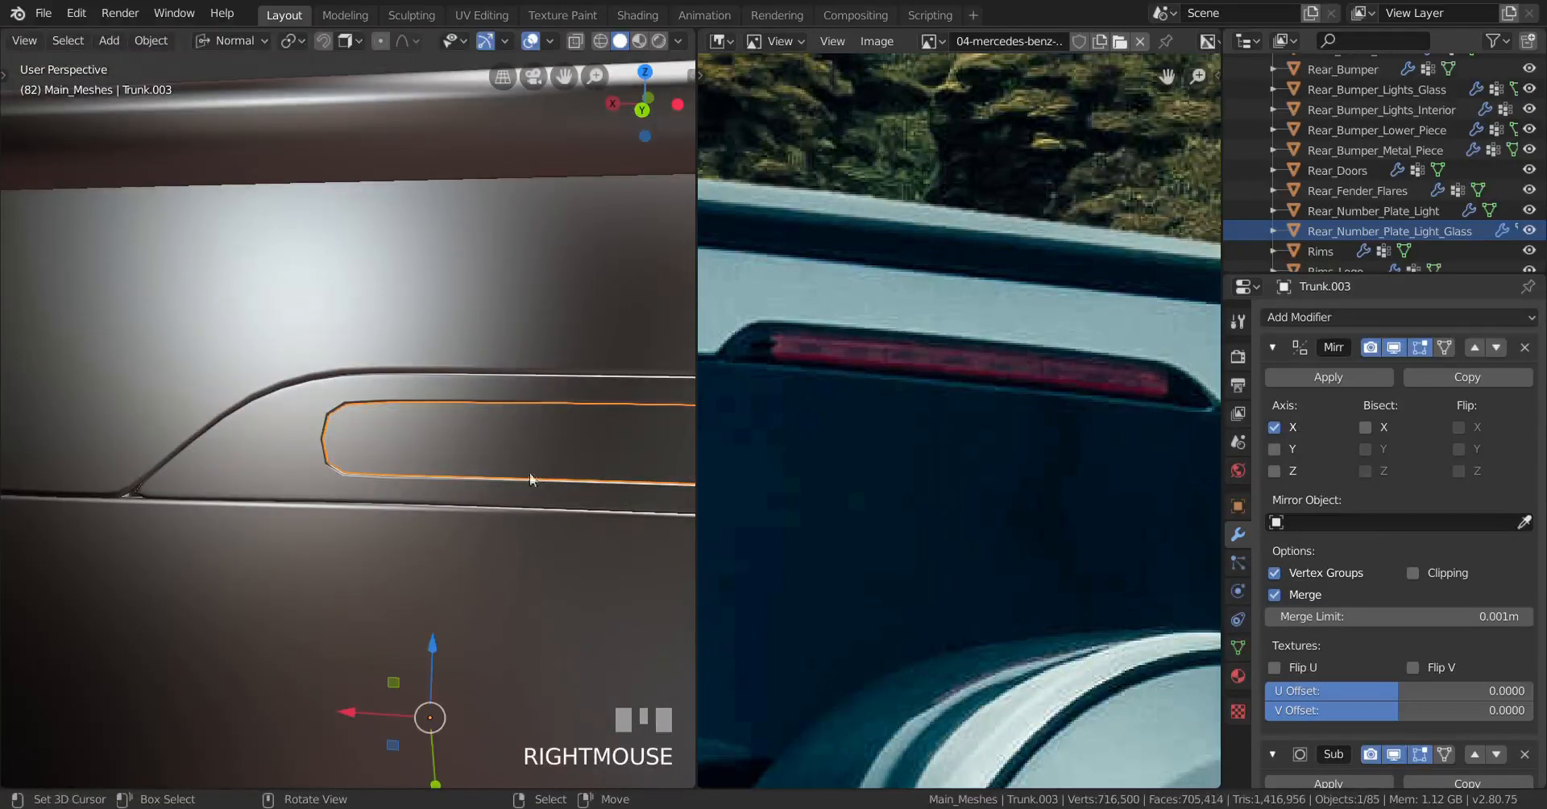
# Step: Apply the Shrinkwrap modifier targeting Body_Guide on the brake light insert
pyautogui.keyDown('shift'); pyautogui.moveTo(541, 470); pyautogui.dragTo(368, 524, button='middle'); pyautogui.keyUp('shift')
pyautogui.scroll(2, 446, 492)
pyautogui.press('Tab')
pyautogui.press('Tab')
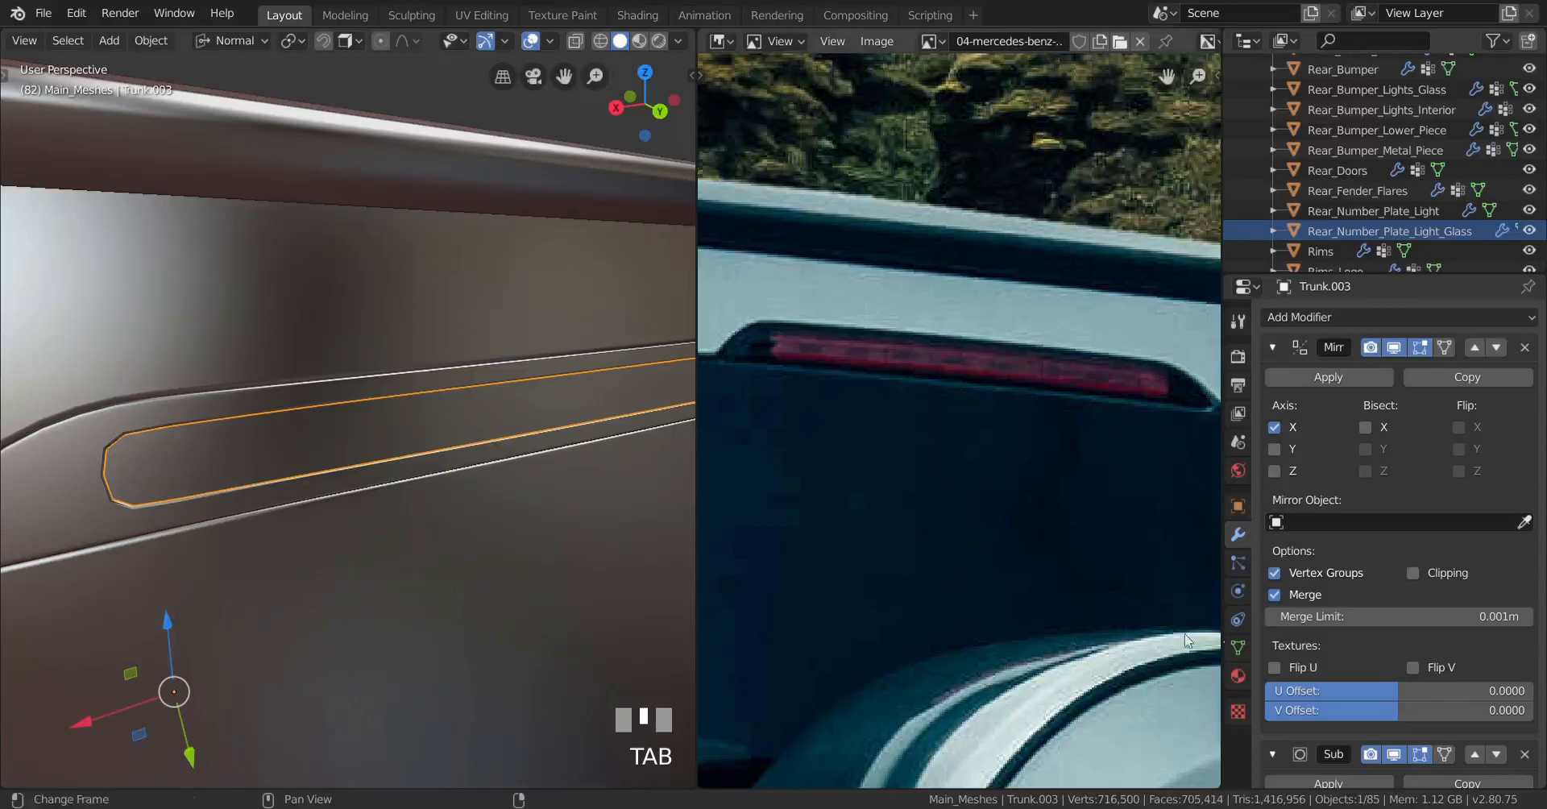
pyautogui.scroll(-5, 1375, 685)
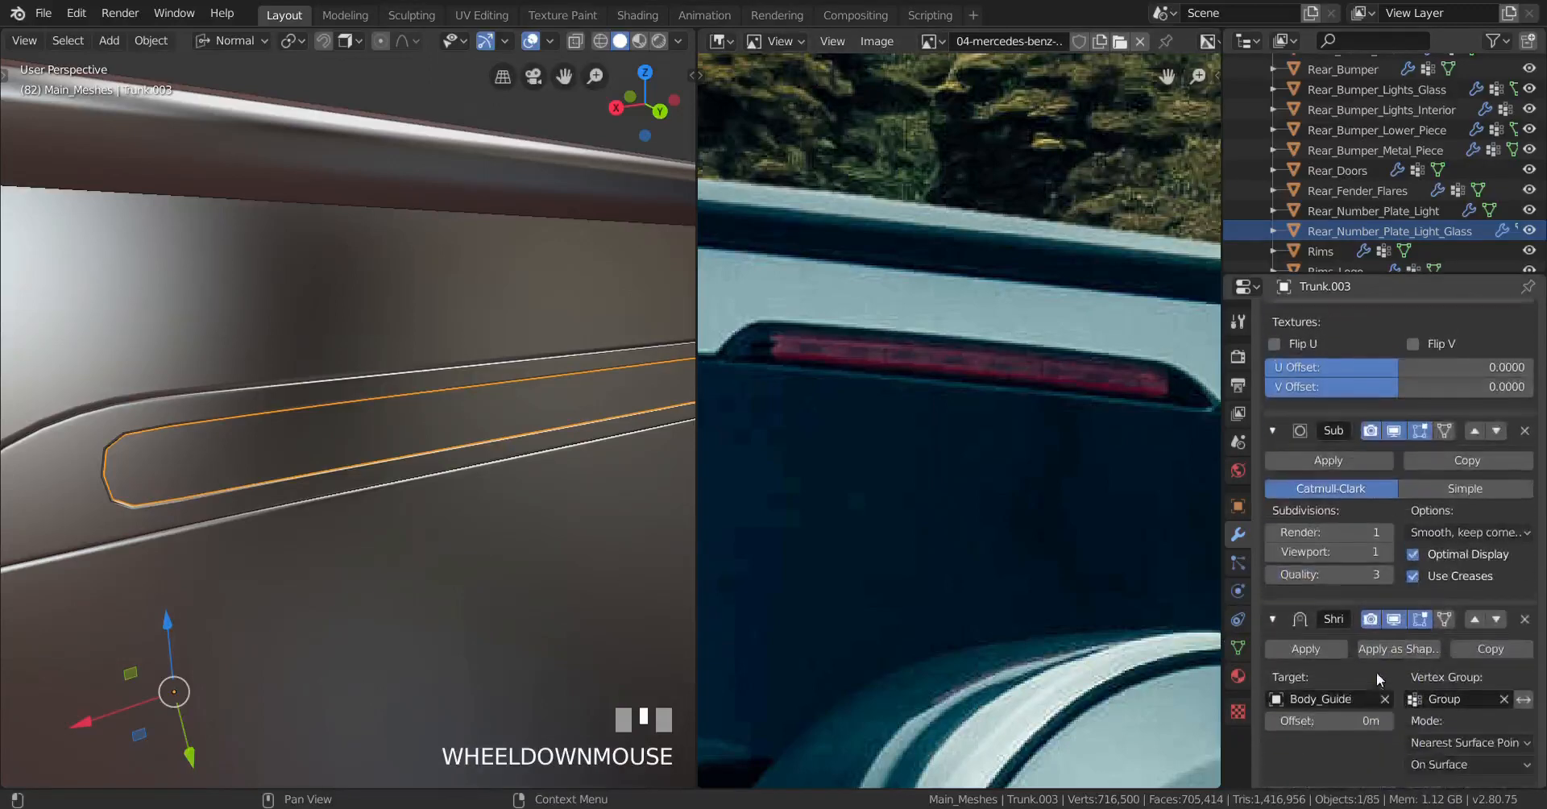
pyautogui.click(1307, 646)
# Step: In Edit Mode, extrude all faces of the brake light insert outward along their normal by about 0.005 m
pyautogui.press('Tab')
pyautogui.moveTo(266, 556); pyautogui.dragTo(435, 563, button='middle')
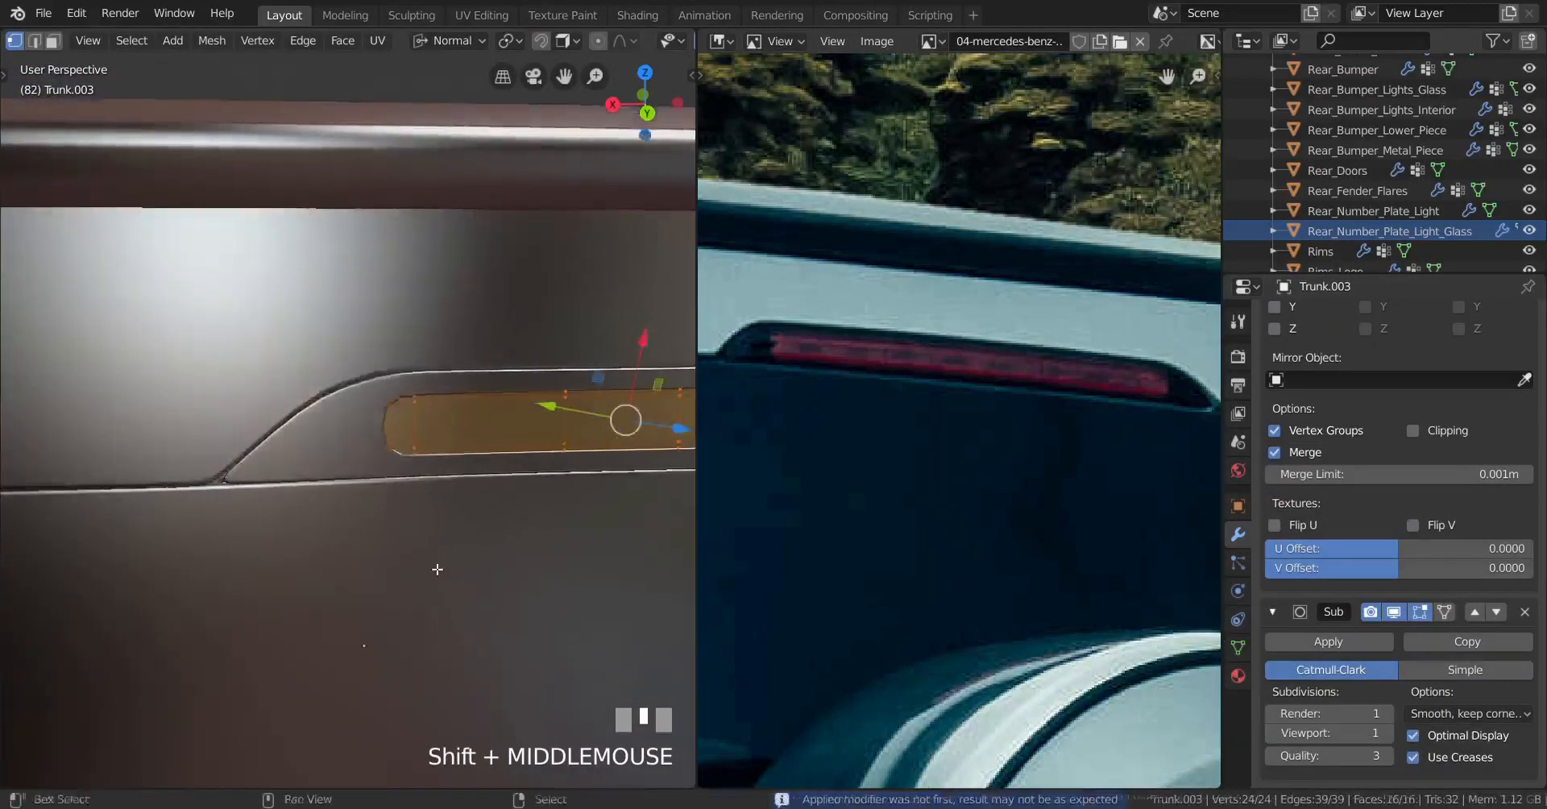
pyautogui.scroll(3, 498, 495)
pyautogui.scroll(-4, 455, 448)
pyautogui.keyDown('shift'); pyautogui.moveTo(460, 476); pyautogui.dragTo(368, 506, button='middle'); pyautogui.keyUp('shift')
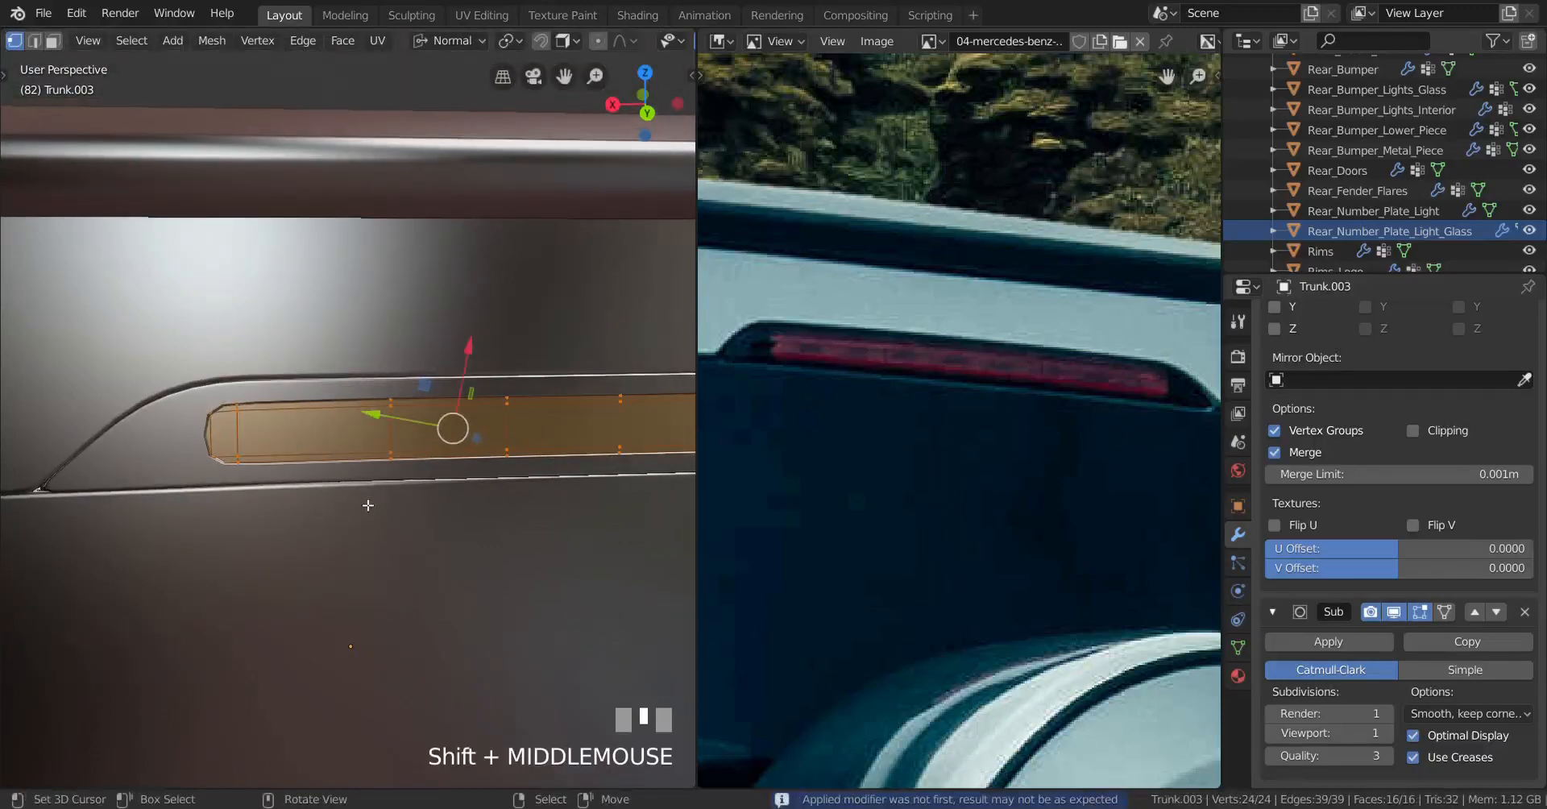
pyautogui.moveTo(500, 497); pyautogui.dragTo(388, 490, button='middle')
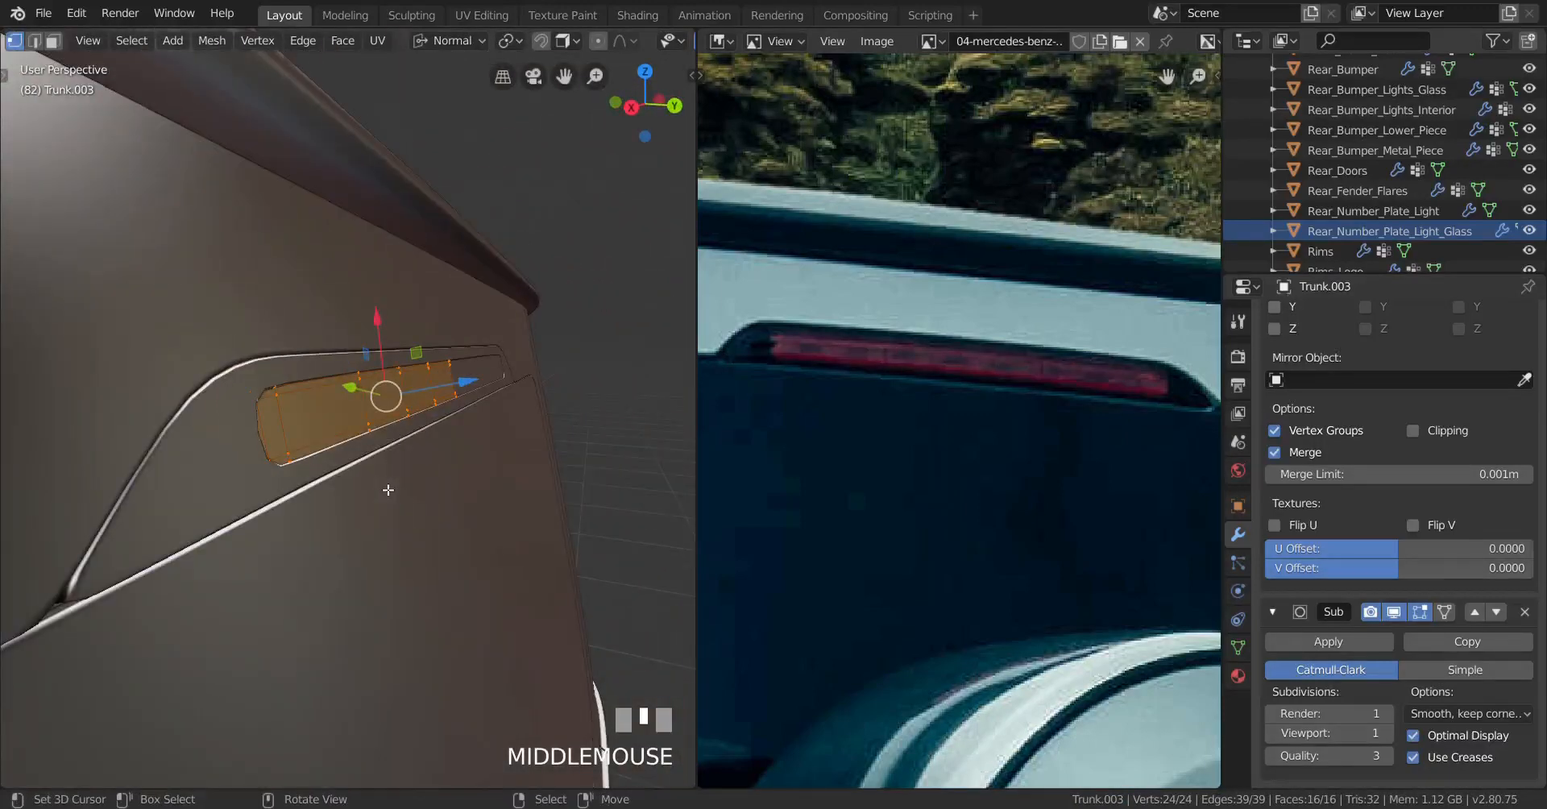
pyautogui.scroll(2, 389, 490)
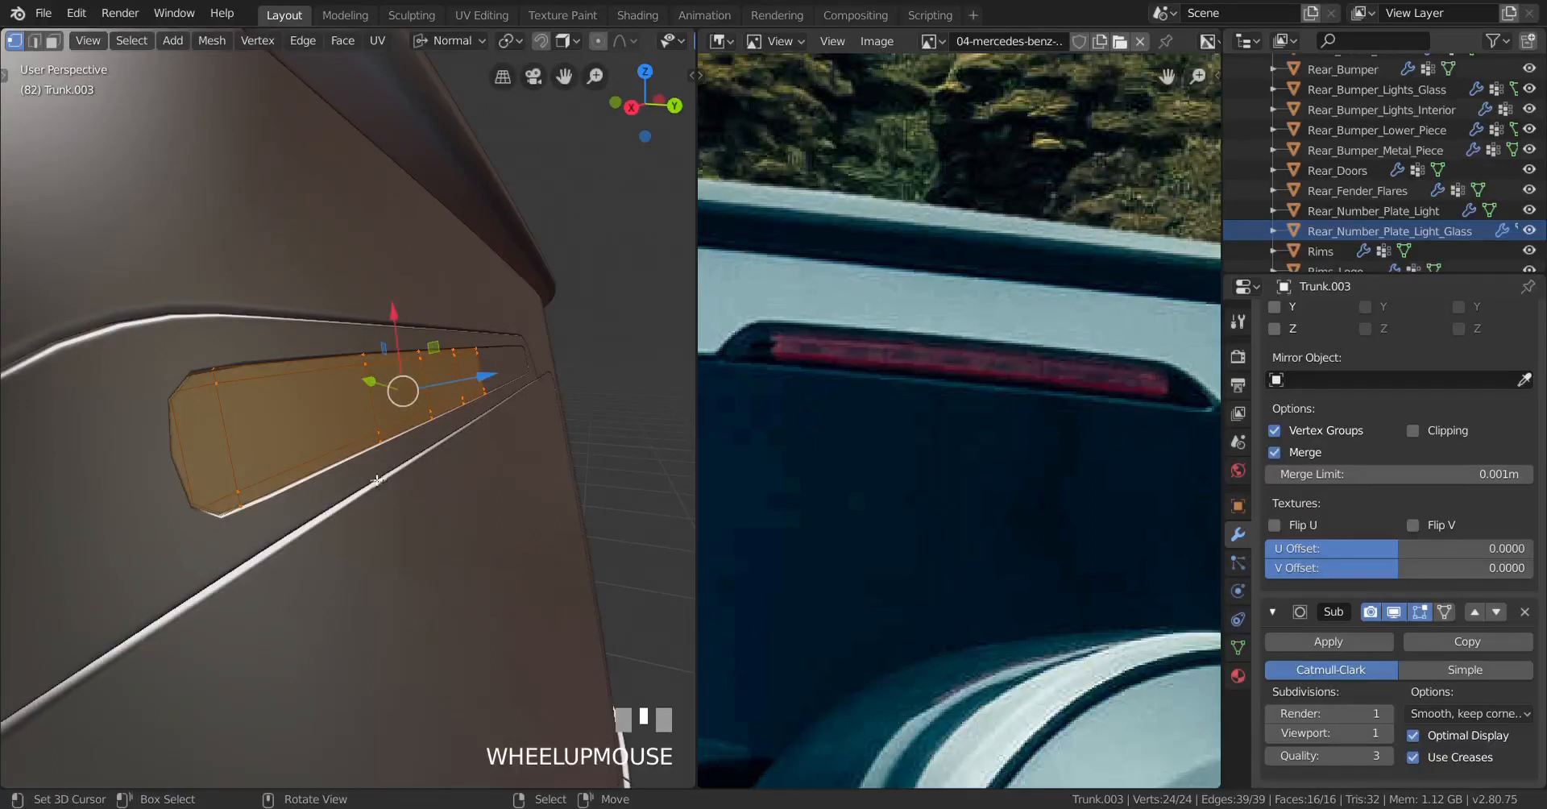
pyautogui.press('e')
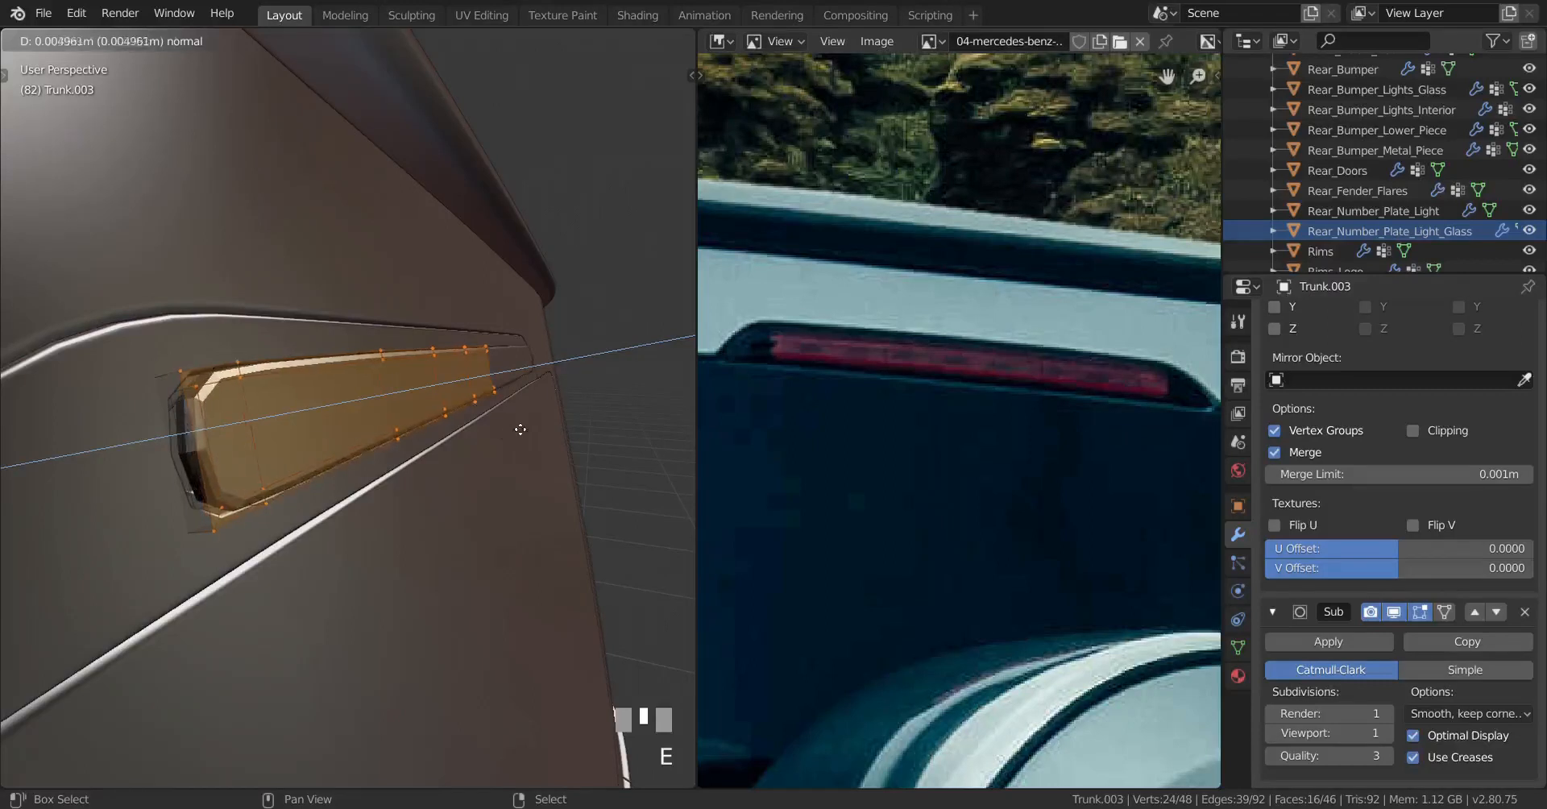
pyautogui.keyDown('shift'); pyautogui.click(487, 437); pyautogui.keyUp('shift')
# Step: Compare with the reference photo and shift the extruded front faces slightly inward along their normal to reduce the light's protrusion
pyautogui.scroll(2, 938, 362)
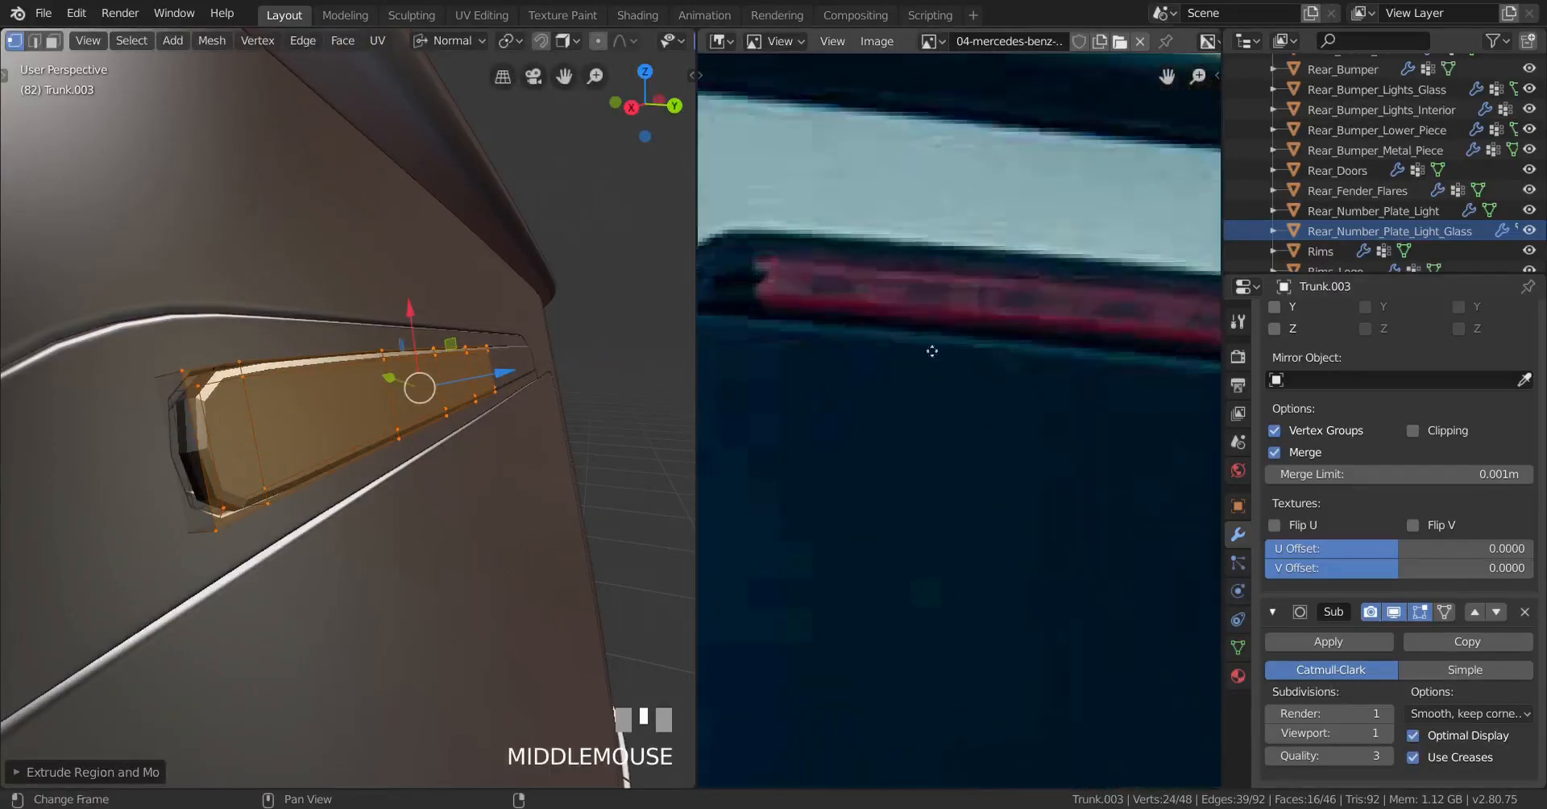
pyautogui.moveTo(932, 351); pyautogui.dragTo(926, 324, button='middle')
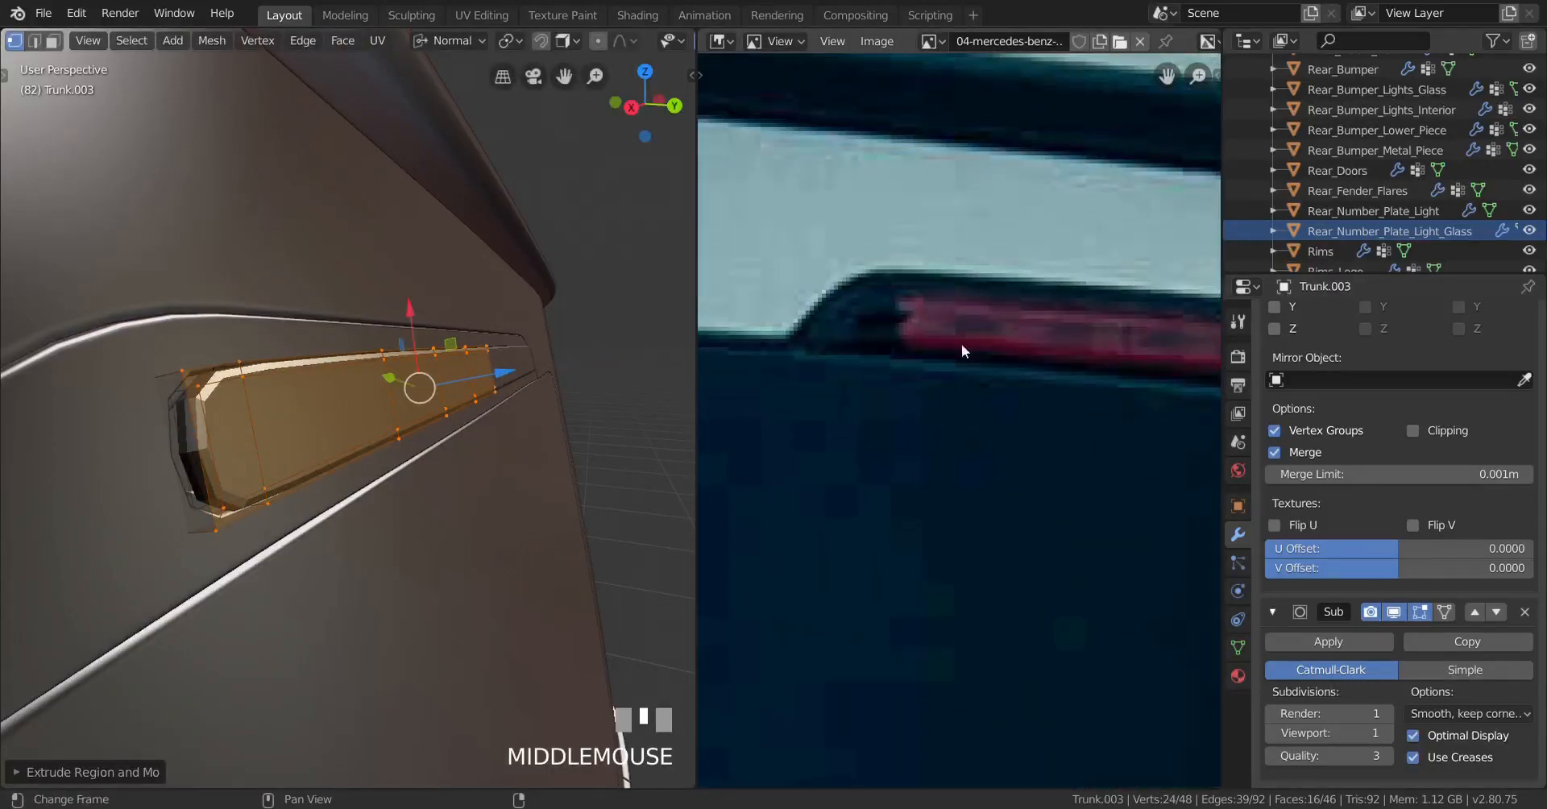
pyautogui.moveTo(503, 374); pyautogui.dragTo(492, 372)
pyautogui.moveTo(552, 418); pyautogui.dragTo(578, 423, button='middle')
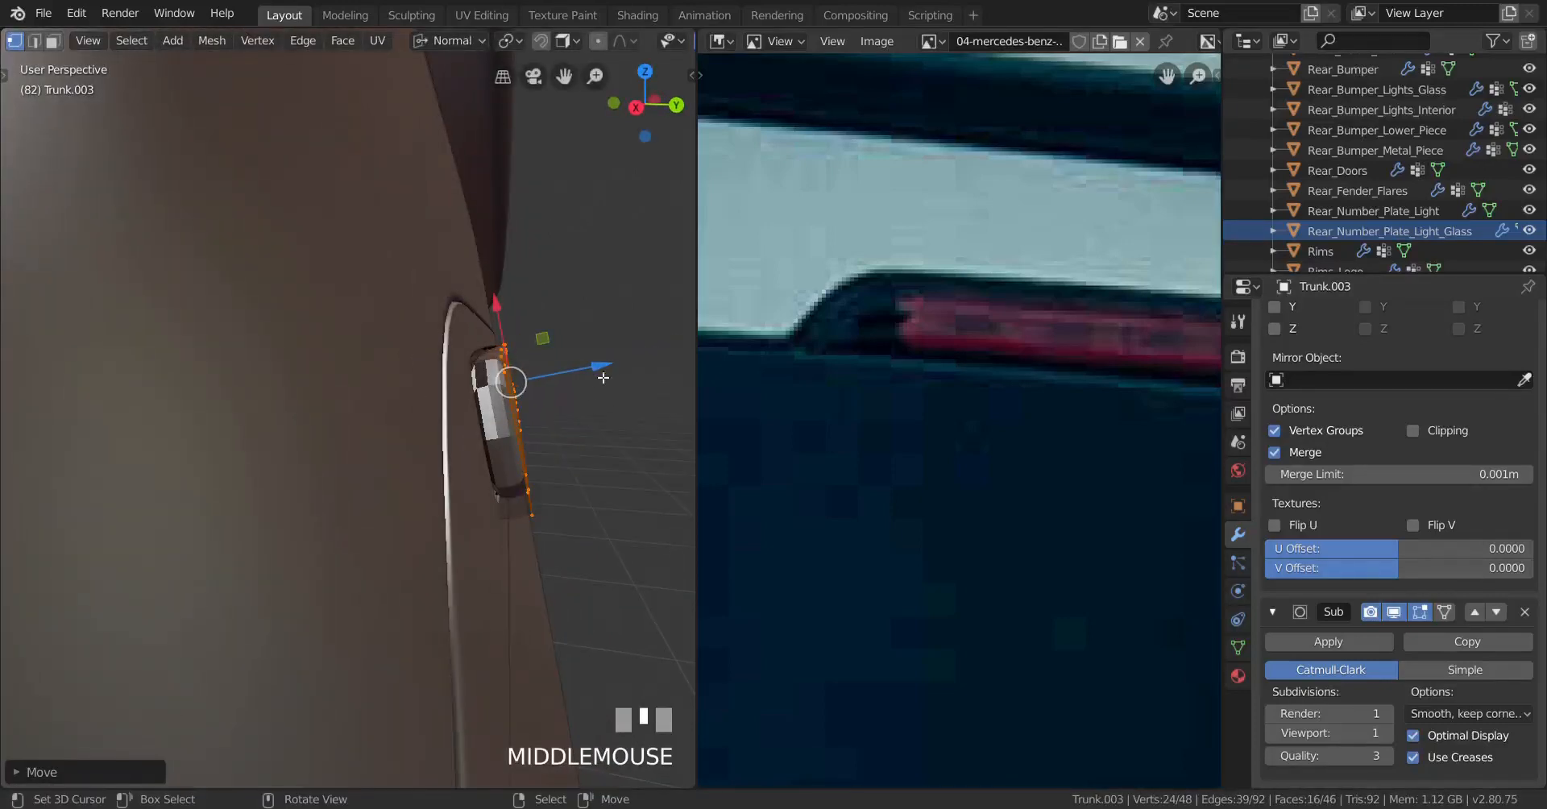
pyautogui.moveTo(603, 377); pyautogui.dragTo(606, 374)
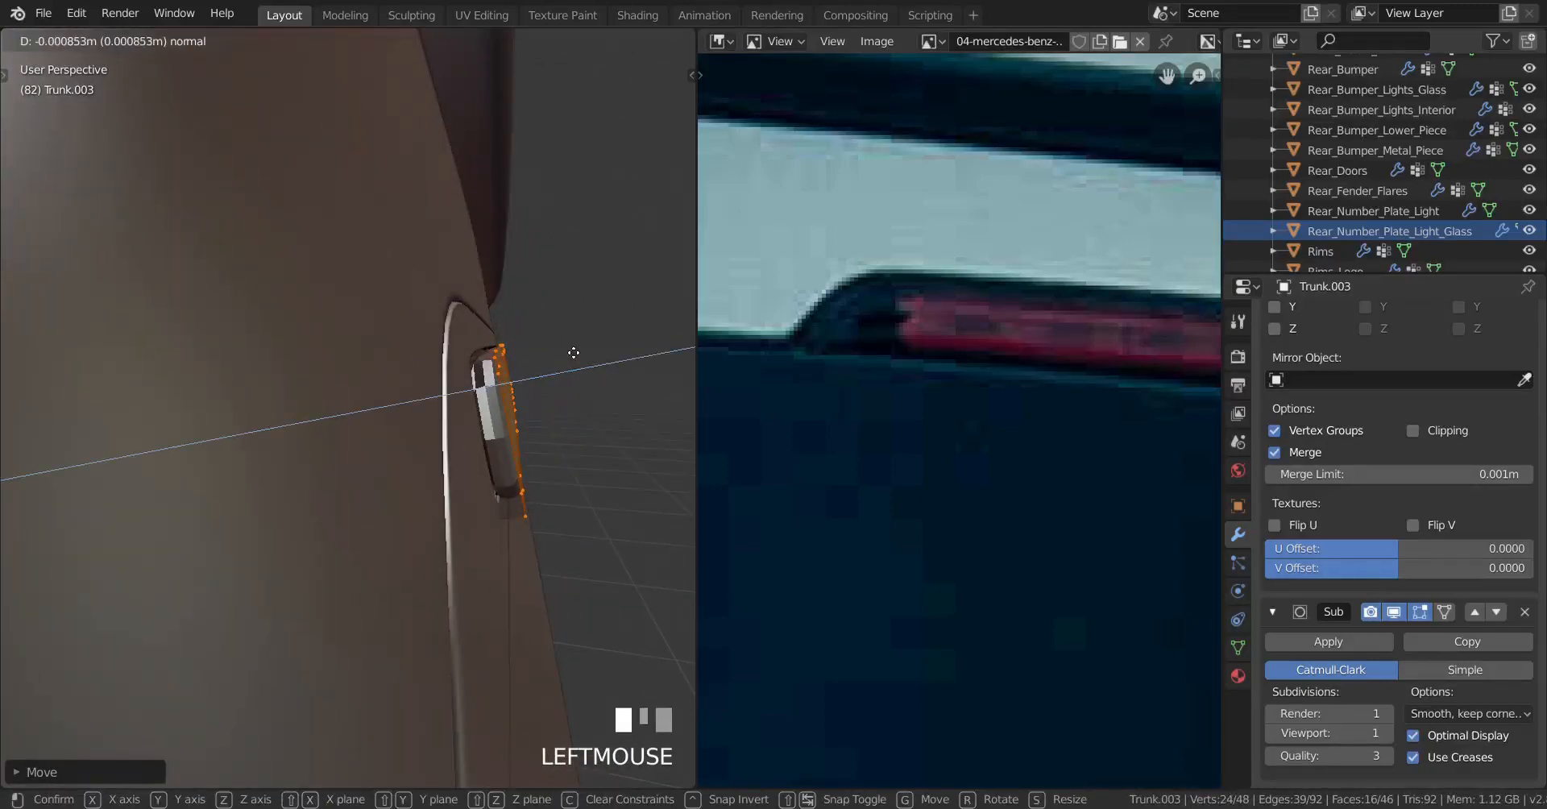
pyautogui.moveTo(571, 349); pyautogui.dragTo(571, 350)
pyautogui.scroll(-8, 557, 369)
pyautogui.moveTo(570, 359); pyautogui.dragTo(525, 422, button='middle')
pyautogui.scroll(7, 564, 371)
pyautogui.moveTo(558, 377); pyautogui.dragTo(548, 377)
pyautogui.moveTo(548, 379); pyautogui.dragTo(417, 491, button='middle')
pyautogui.scroll(2, 466, 475)
pyautogui.scroll(2, 419, 492)
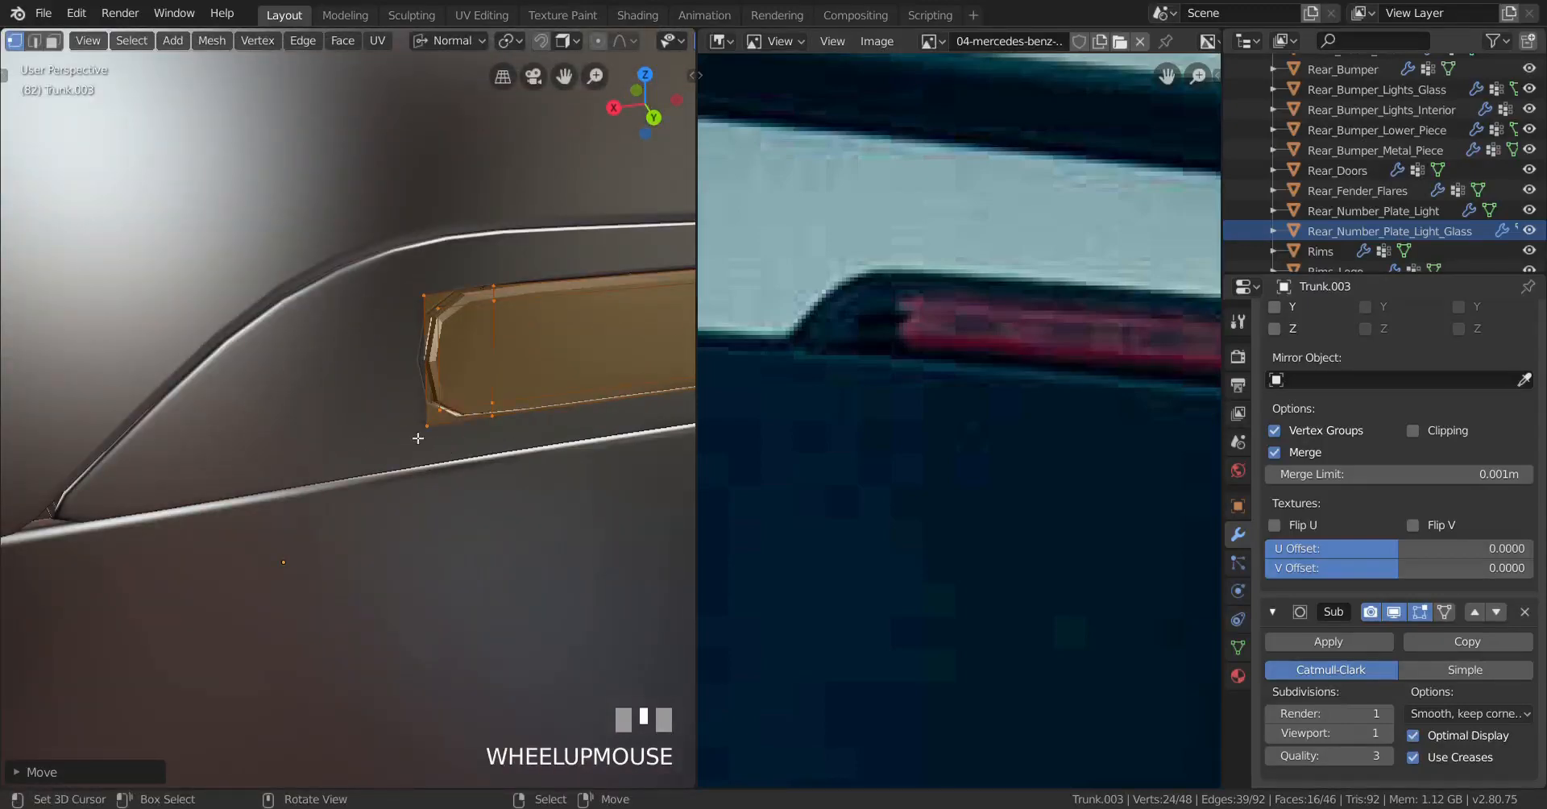
# Step: Isolate the brake light insert by hiding every other object, and return to editing its mesh
pyautogui.press('Tab')
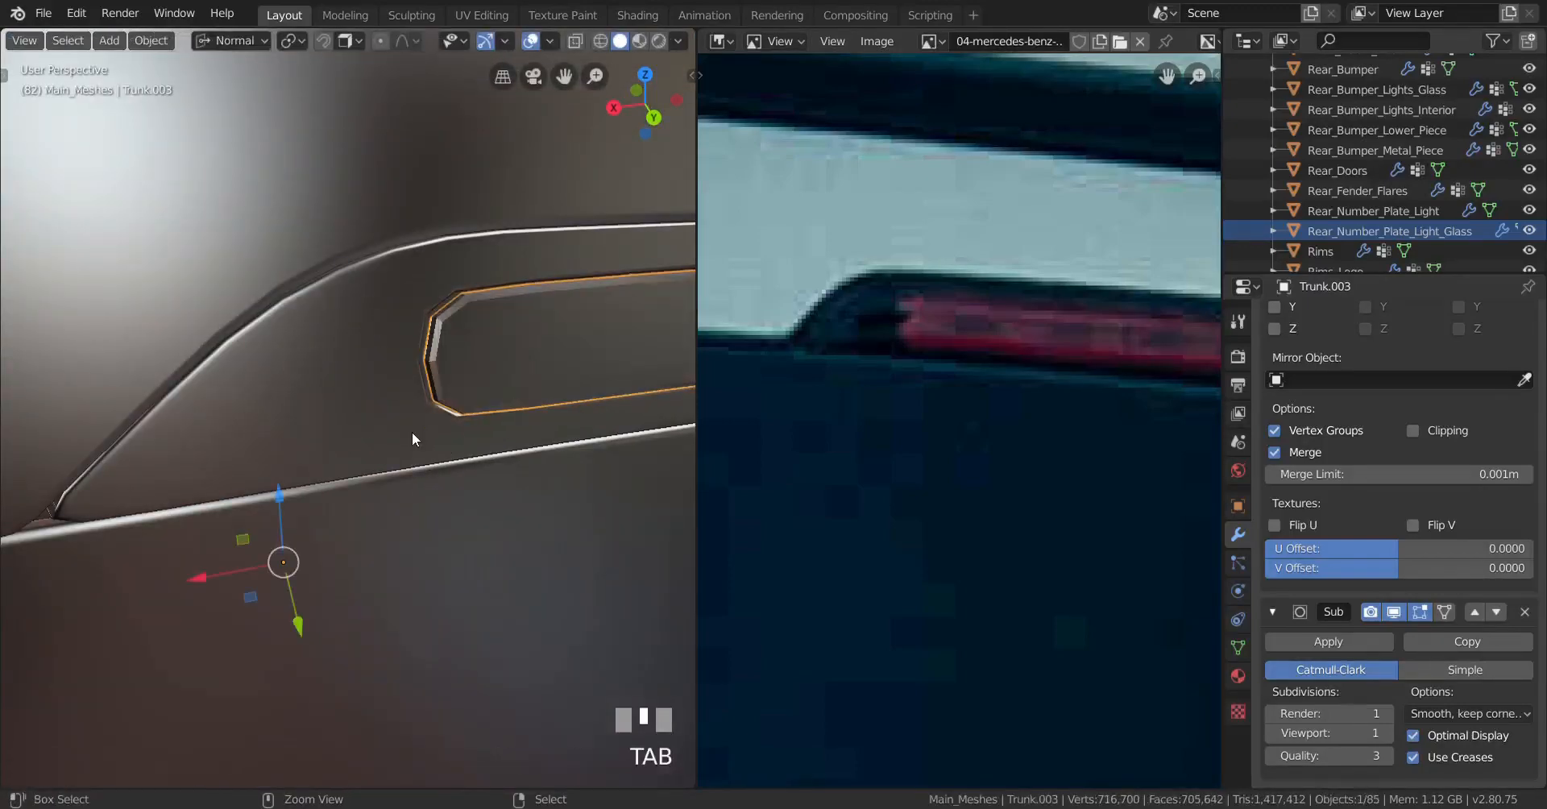
pyautogui.hotkey('ctrl', 'i')
pyautogui.press('h')
pyautogui.press('Tab')
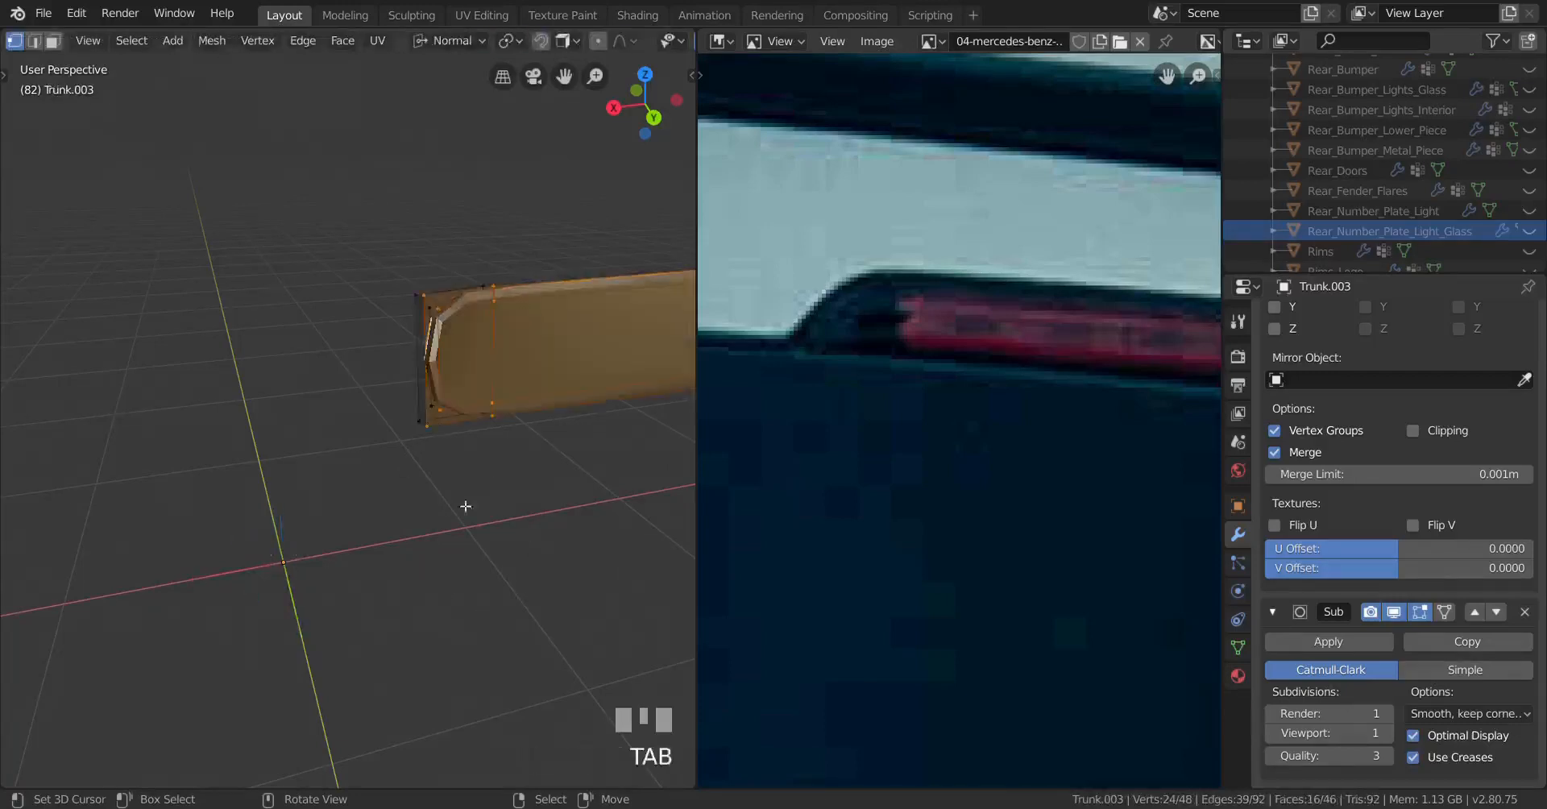
# Step: Select the full strip of back faces on the brake light insert and delete those faces
pyautogui.moveTo(466, 506); pyautogui.dragTo(415, 501, button='middle')
pyautogui.scroll(3, 408, 612)
pyautogui.keyDown('shift'); pyautogui.moveTo(408, 611); pyautogui.dragTo(263, 518, button='middle'); pyautogui.keyUp('shift')
pyautogui.rightClick(594, 355)
pyautogui.scroll(-5, 162, 467)
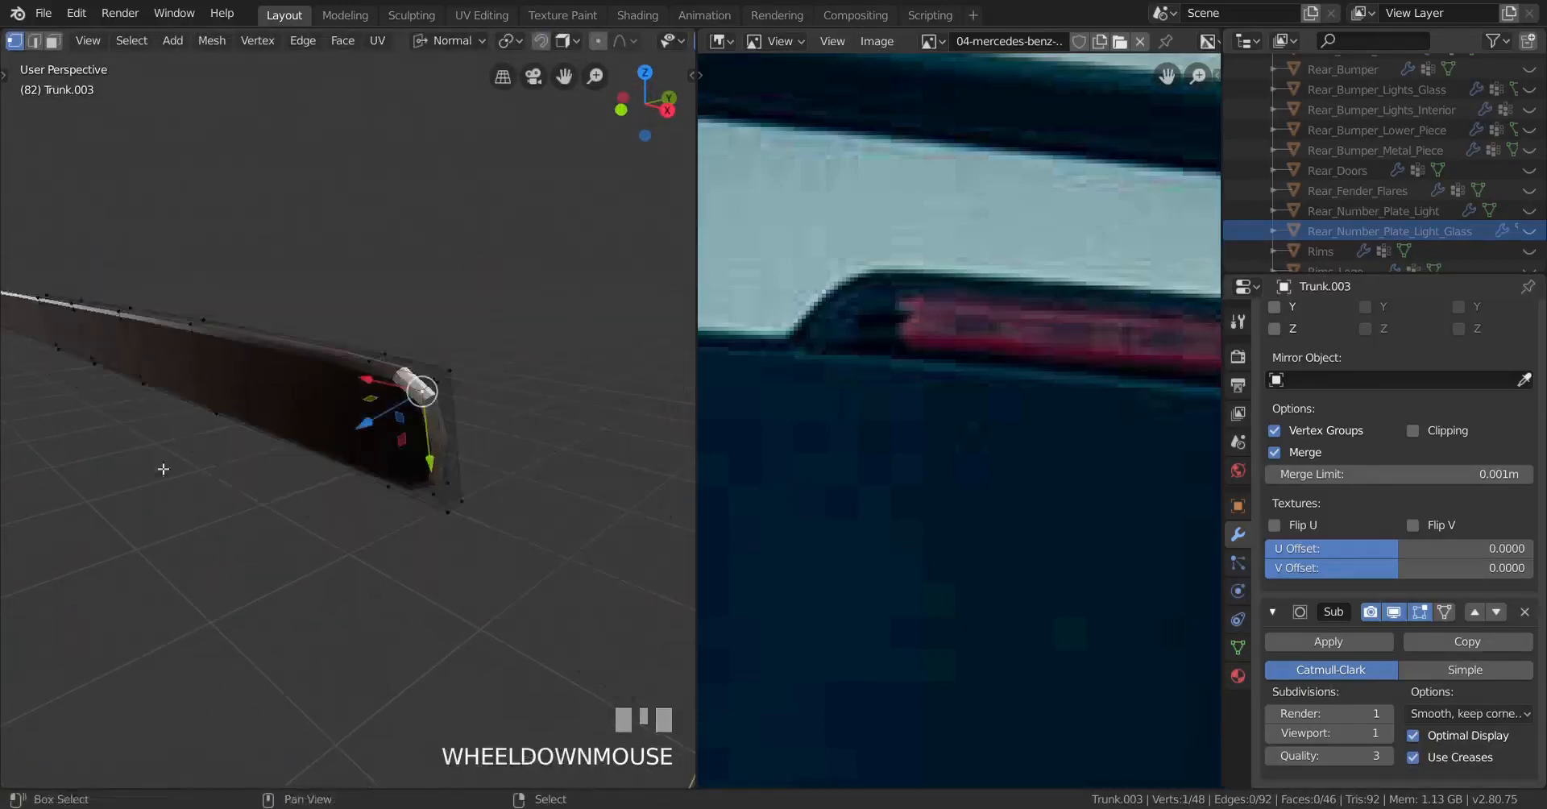
pyautogui.moveTo(162, 467); pyautogui.dragTo(209, 466, button='middle')
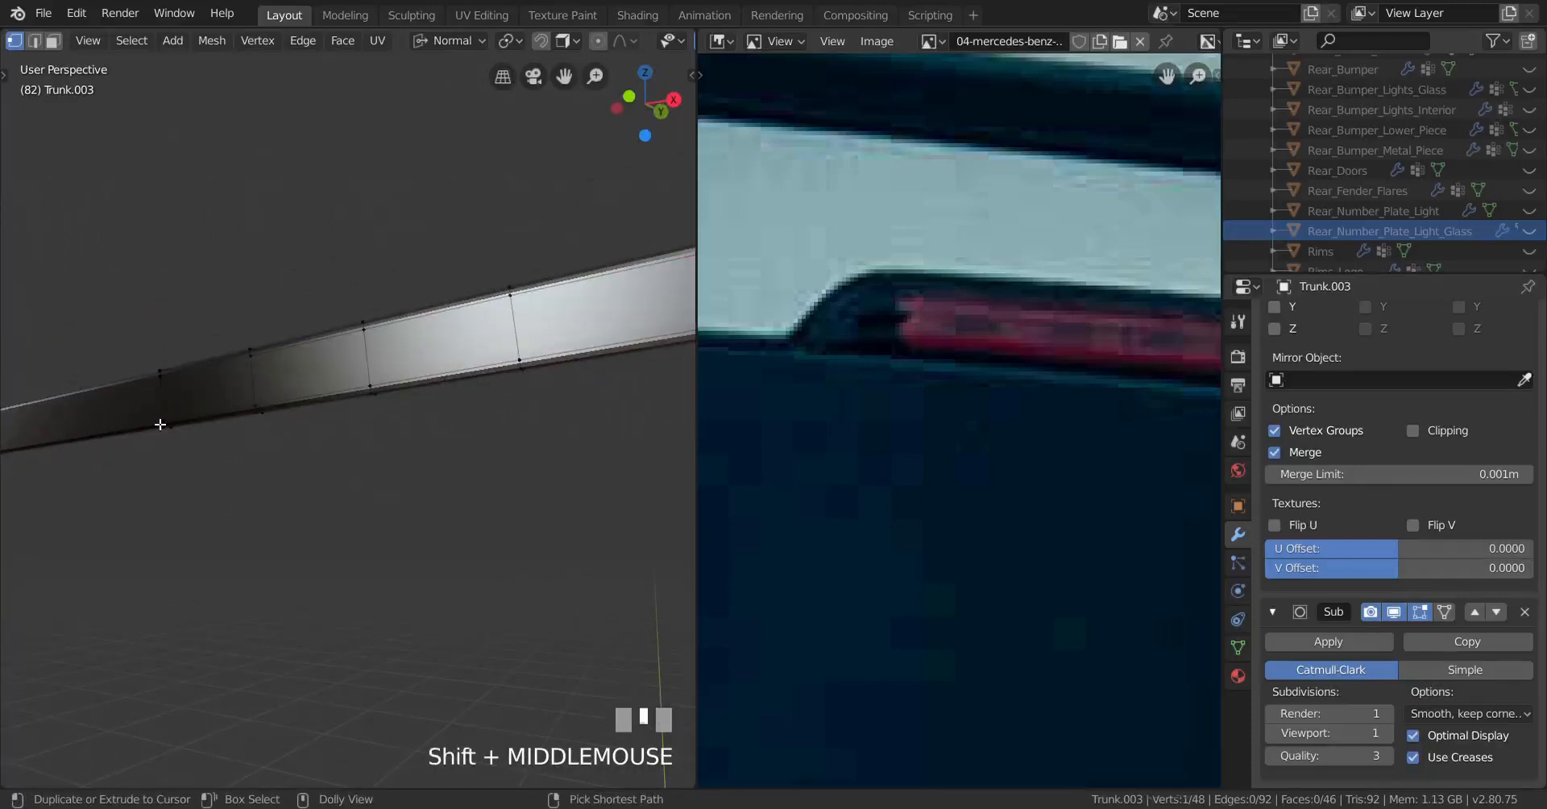
pyautogui.keyDown('ctrl'); pyautogui.keyDown('shift'); pyautogui.rightClick(411, 427); pyautogui.keyUp('shift'); pyautogui.keyUp('ctrl')
pyautogui.keyDown('shift'); pyautogui.moveTo(411, 427); pyautogui.dragTo(241, 559, button='middle'); pyautogui.keyUp('shift')
pyautogui.scroll(3, 459, 564)
pyautogui.press('x')
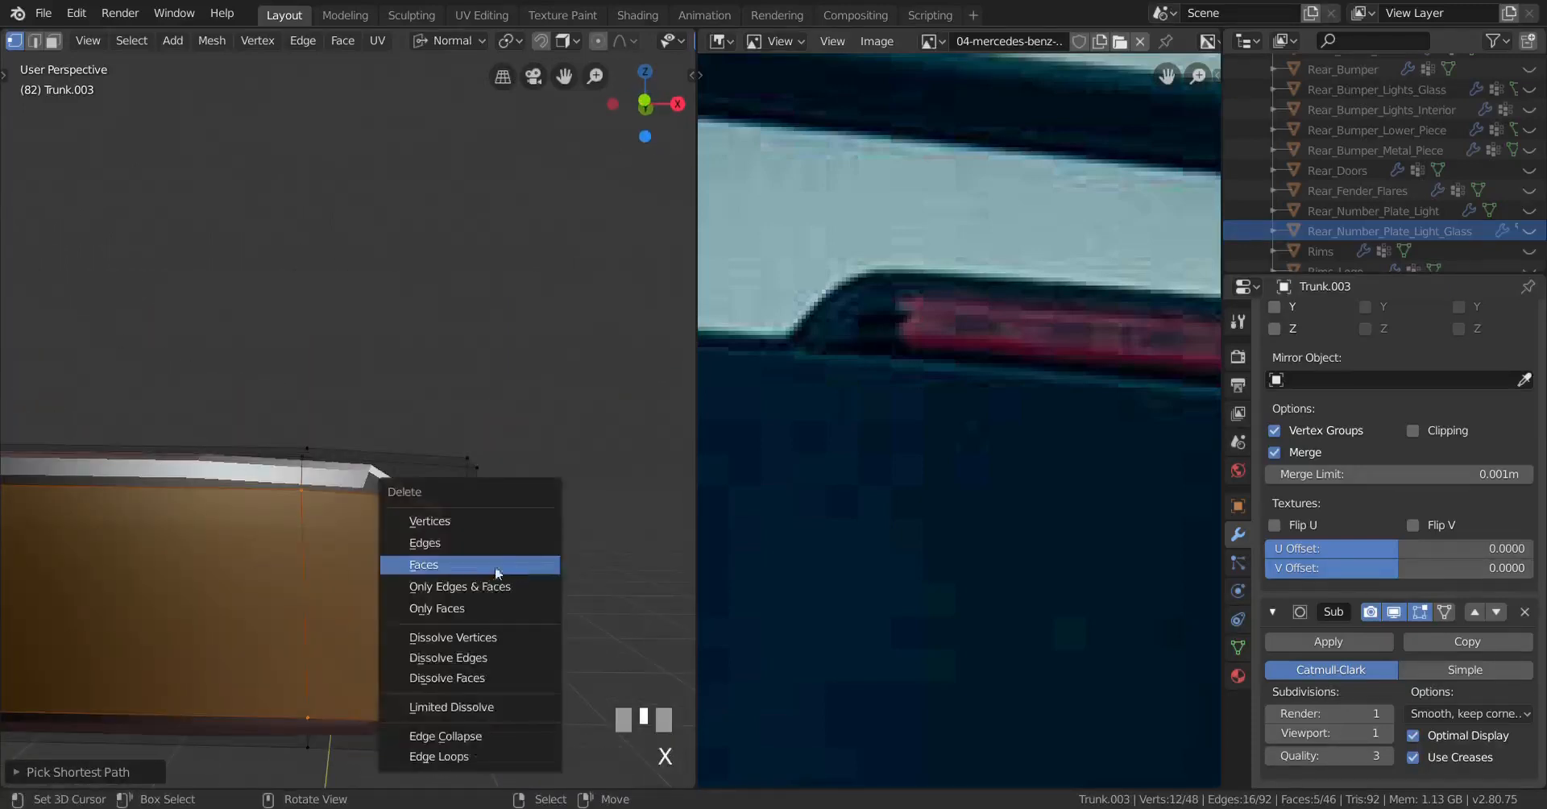
pyautogui.click(495, 566)
# Step: In wireframe view, select the end cap of the brake light mesh at the mirror centreline and delete its faces
pyautogui.moveTo(494, 566); pyautogui.dragTo(380, 582, button='middle')
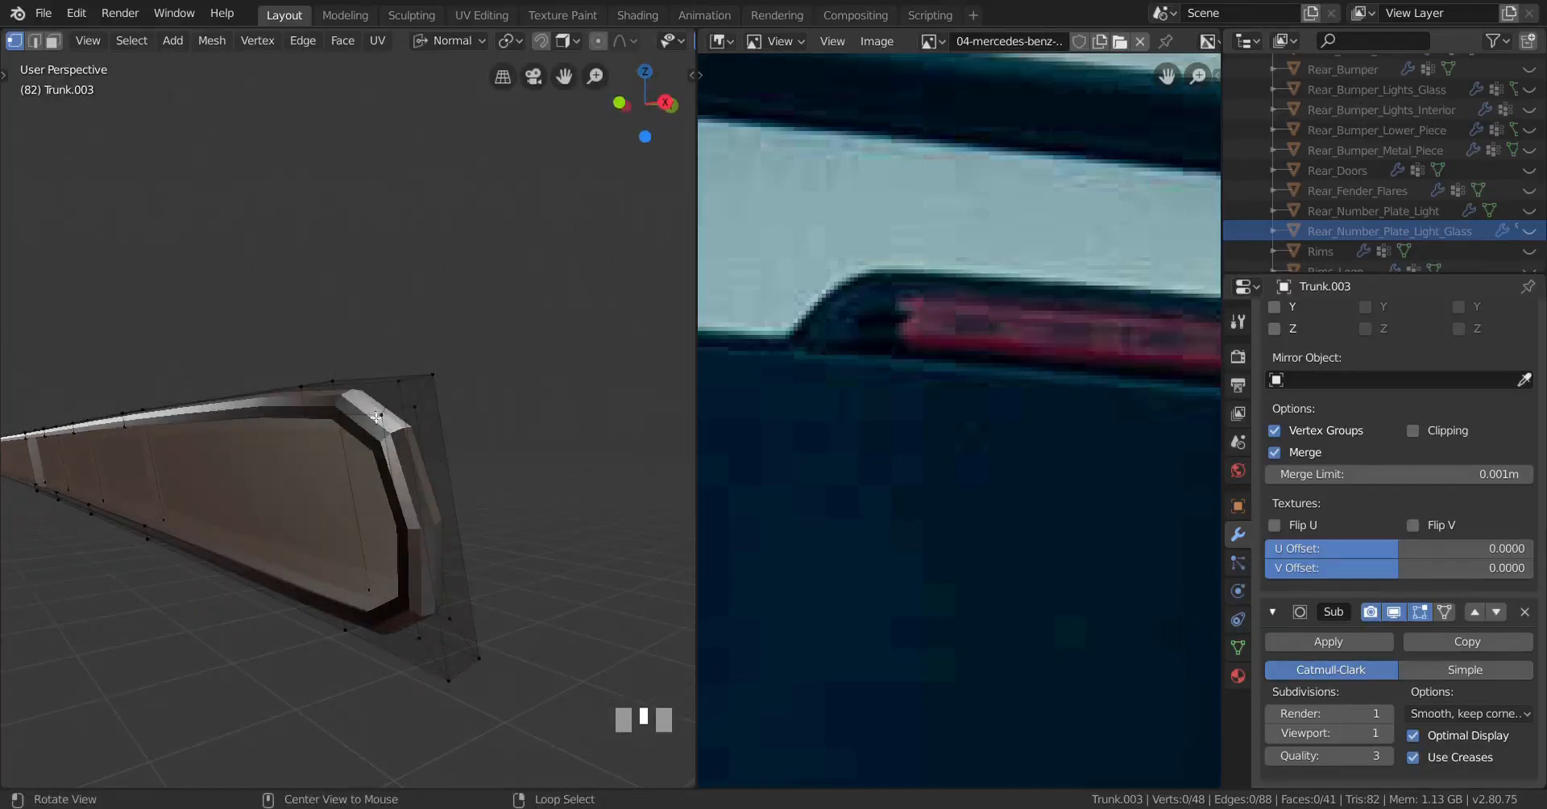
pyautogui.moveTo(376, 417); pyautogui.dragTo(82, 490, button='middle')
pyautogui.moveTo(508, 357); pyautogui.dragTo(168, 411, button='middle')
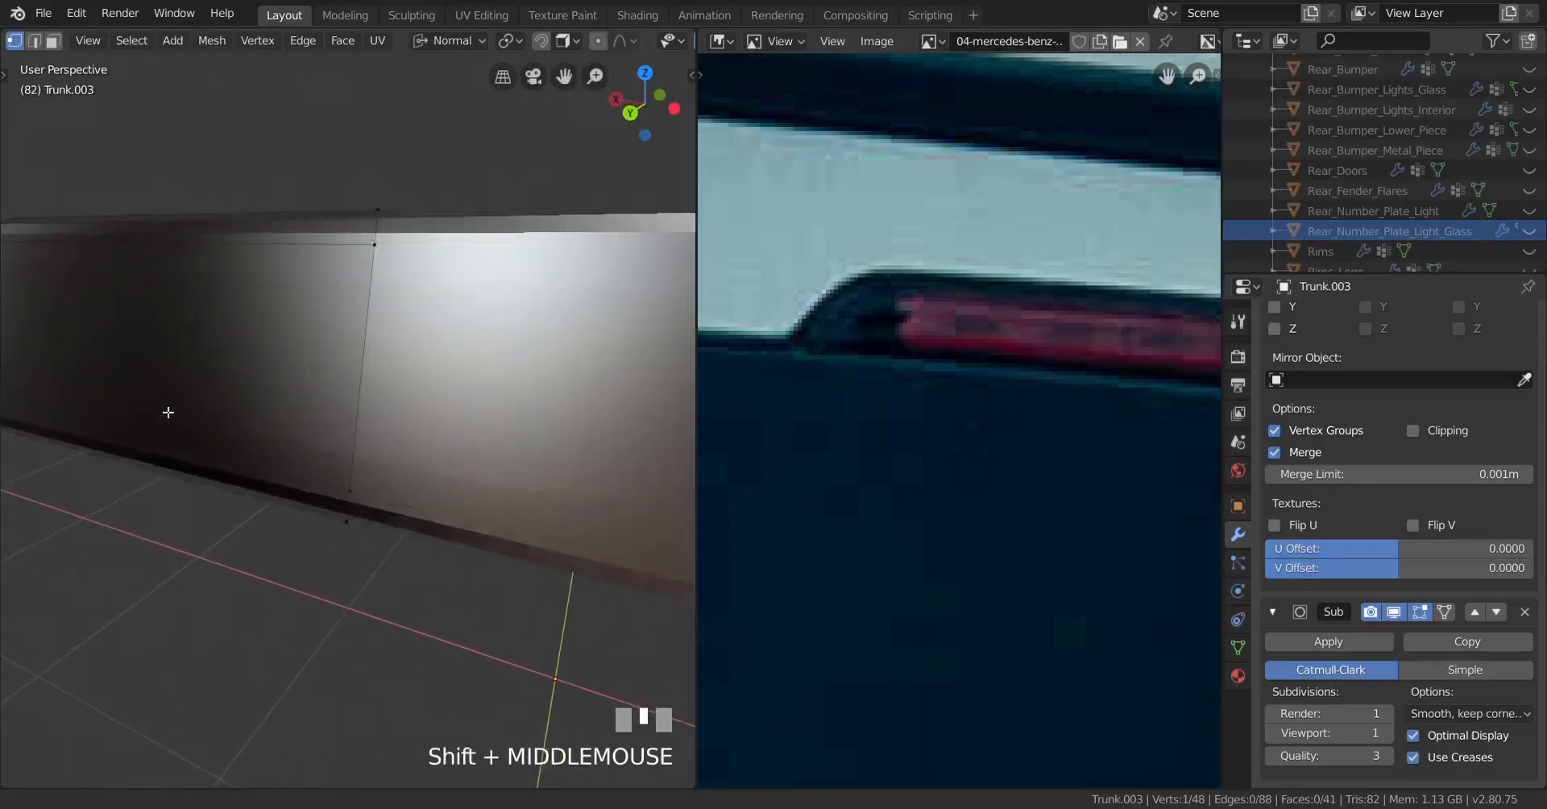
pyautogui.keyDown('ctrl'); pyautogui.keyDown('shift'); pyautogui.rightClick(356, 488); pyautogui.keyUp('shift'); pyautogui.keyUp('ctrl')
pyautogui.moveTo(233, 486)
pyautogui.mouseDown(button='middle')
pyautogui.moveTo(398, 487)
pyautogui.moveTo(326, 429)
pyautogui.moveTo(341, 464)
pyautogui.moveTo(184, 494)
pyautogui.mouseUp(button='middle')
pyautogui.scroll(-3, 365, 467)
pyautogui.moveTo(506, 461)
pyautogui.keyDown('shift'); pyautogui.mouseDown(button='middle')
pyautogui.moveTo(415, 530)
pyautogui.moveTo(403, 576)
pyautogui.mouseUp(button='middle'); pyautogui.keyUp('shift')
pyautogui.scroll(2, 387, 564)
pyautogui.press('z')
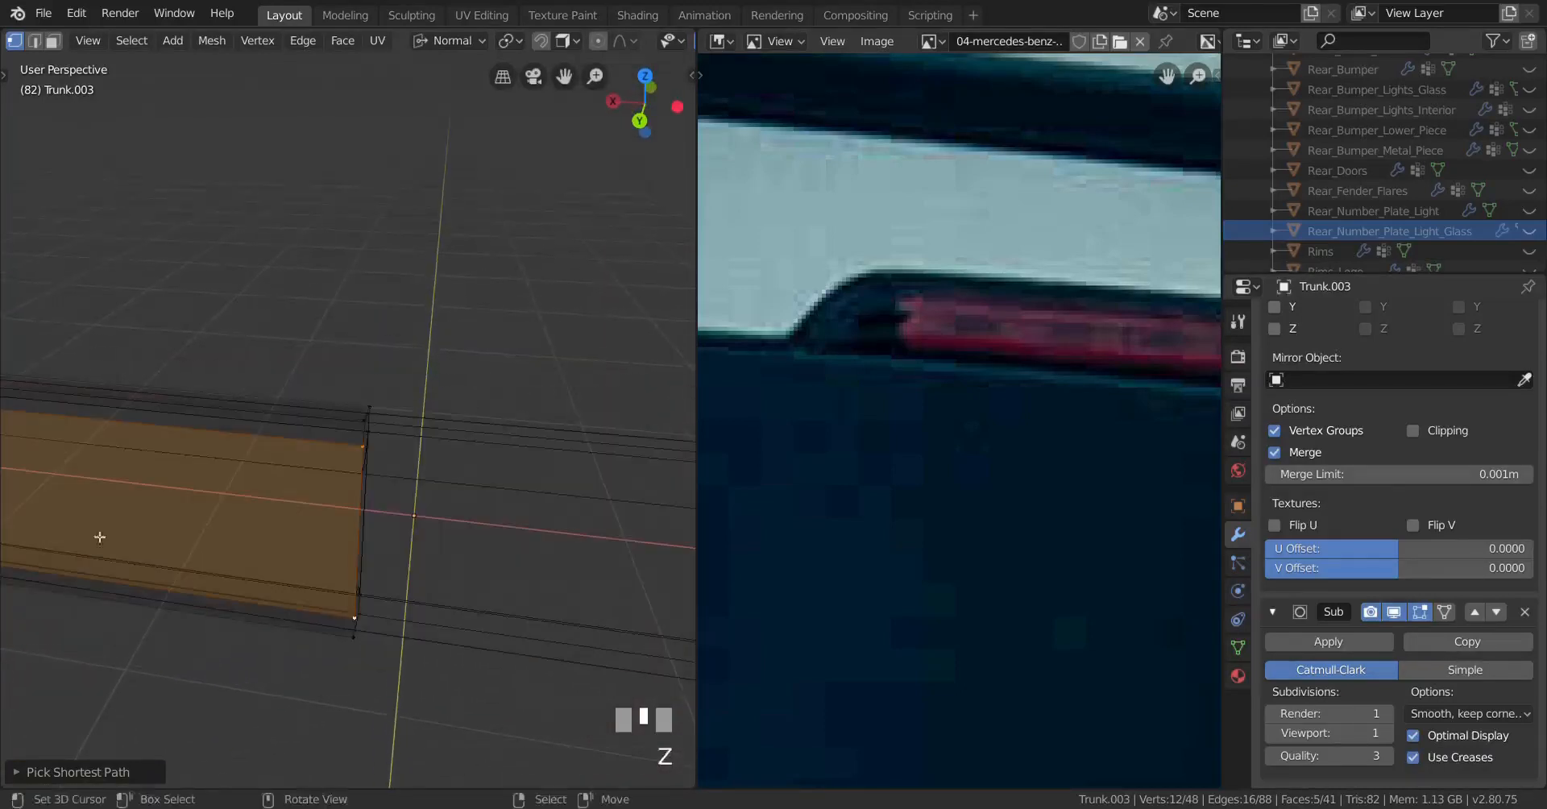
pyautogui.moveTo(99, 536); pyautogui.dragTo(394, 487, button='middle')
pyautogui.rightClick(165, 408)
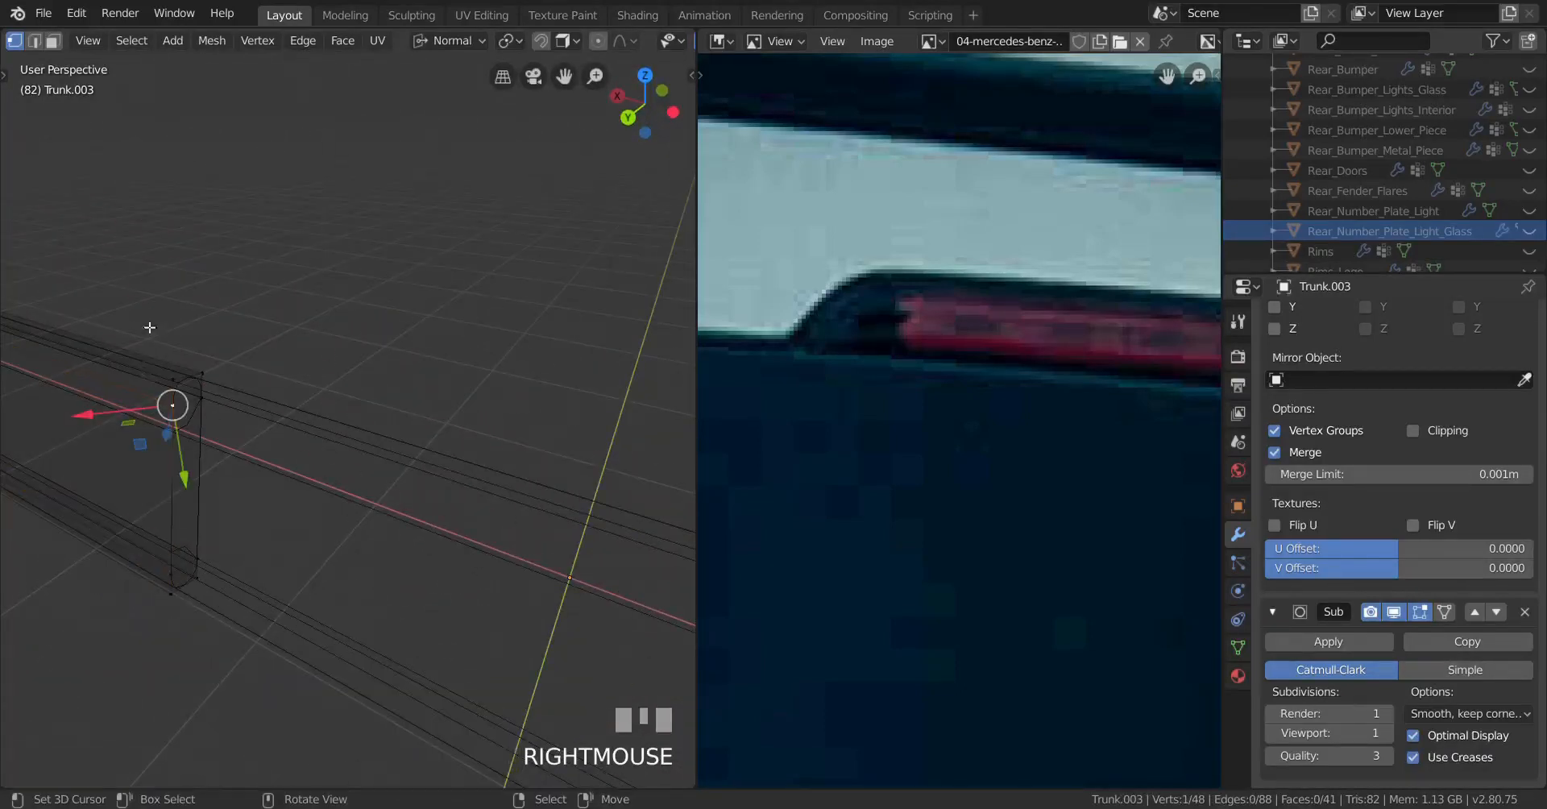
pyautogui.moveTo(149, 327); pyautogui.dragTo(387, 691)
pyautogui.press('x')
pyautogui.click(553, 537)
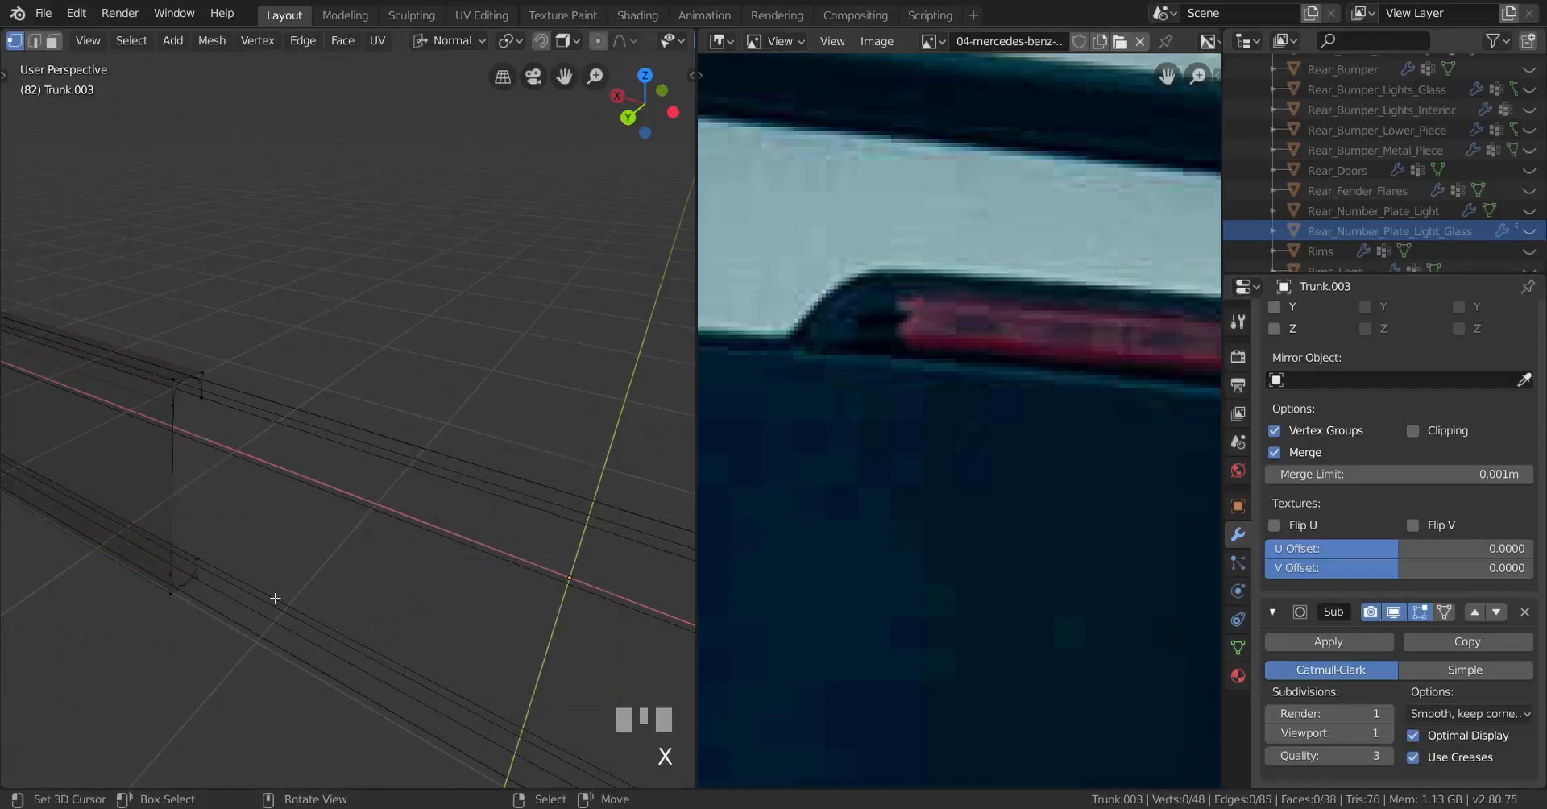
# Step: Return to solid shading, select the strip of front faces on the brake light and duplicate it in place
pyautogui.moveTo(273, 598); pyautogui.dragTo(293, 589, button='middle')
pyautogui.rightClick(243, 390)
pyautogui.scroll(-4, 155, 508)
pyautogui.moveTo(156, 507); pyautogui.dragTo(234, 490, button='middle')
pyautogui.press('z')
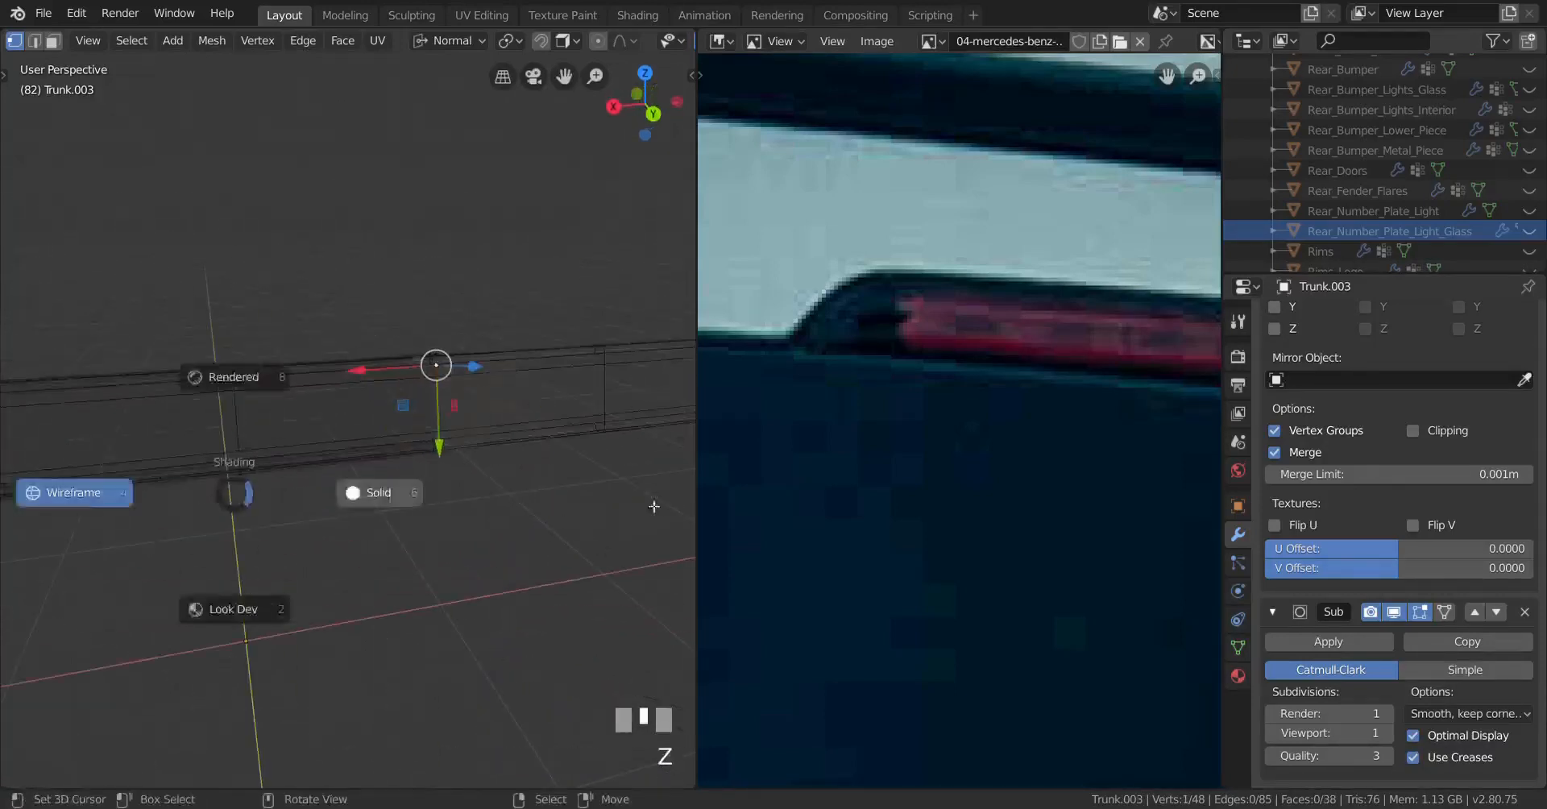
pyautogui.click(656, 504)
pyautogui.keyDown('shift'); pyautogui.moveTo(463, 538); pyautogui.dragTo(596, 510, button='middle'); pyautogui.keyUp('shift')
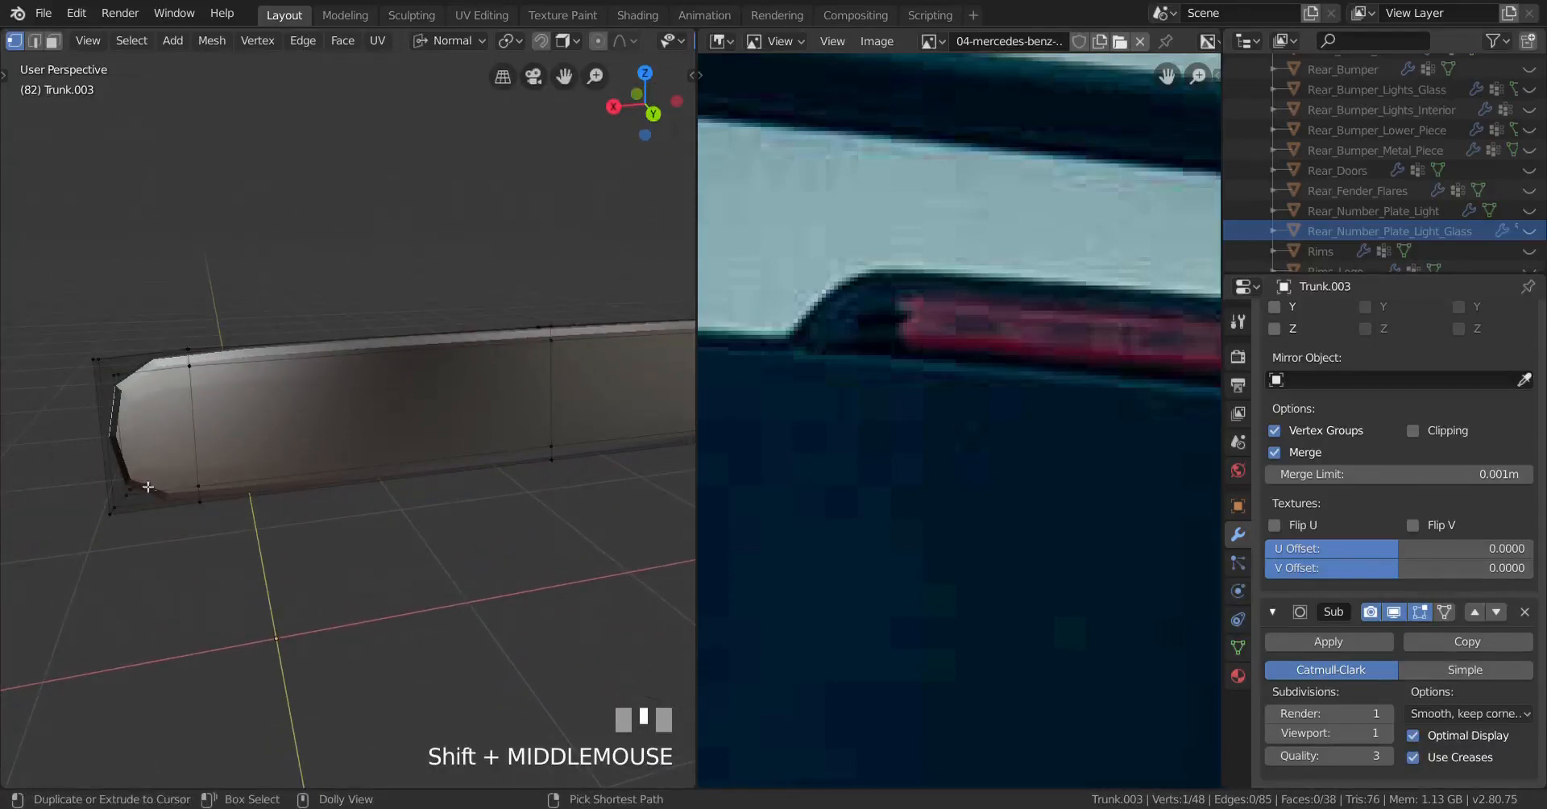
pyautogui.keyDown('ctrl'); pyautogui.keyDown('shift'); pyautogui.rightClick(129, 498); pyautogui.keyUp('shift'); pyautogui.keyUp('ctrl')
pyautogui.moveTo(363, 553); pyautogui.dragTo(411, 524, button='middle')
pyautogui.keyDown('shift'); pyautogui.moveTo(411, 523); pyautogui.dragTo(341, 543, button='middle'); pyautogui.keyUp('shift')
pyautogui.hotkey('shift', 'd')
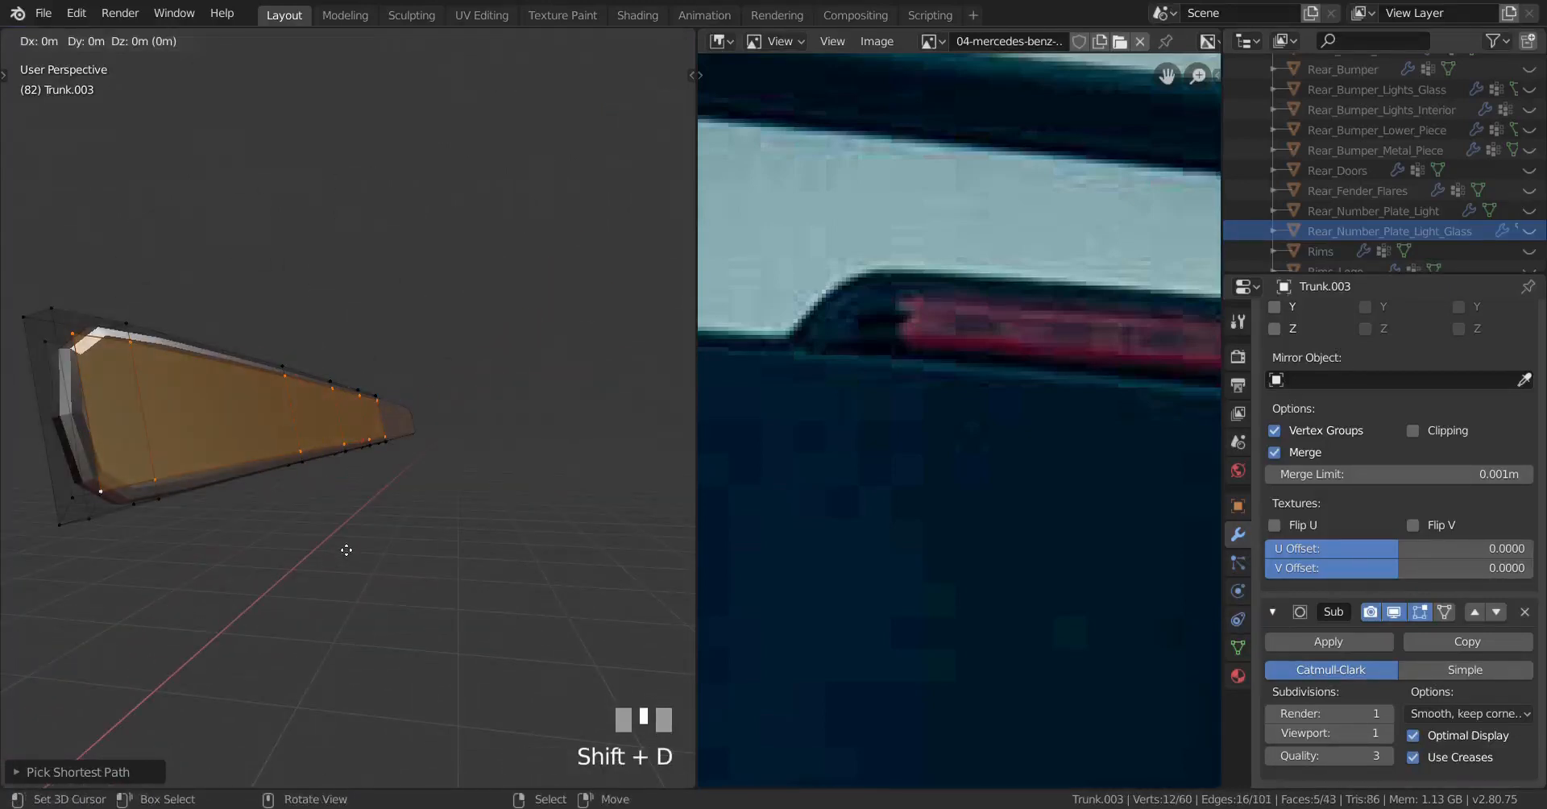
pyautogui.rightClick(367, 551)
# Step: Move the duplicated front faces inward along their normal by about 0.001 m, just behind the original front surface
pyautogui.scroll(2, 376, 513)
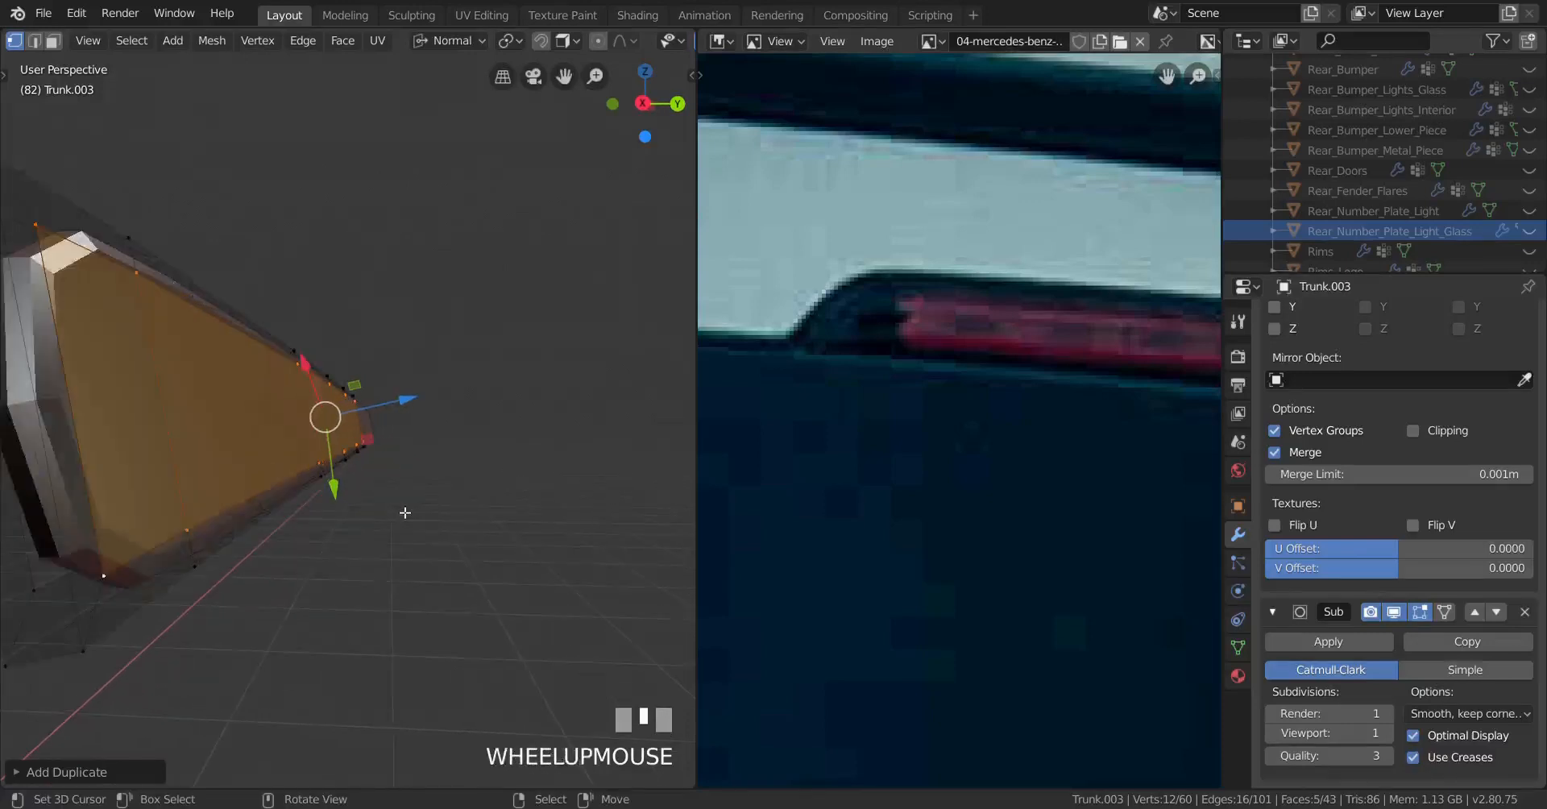
pyautogui.moveTo(404, 511); pyautogui.dragTo(419, 497, button='middle')
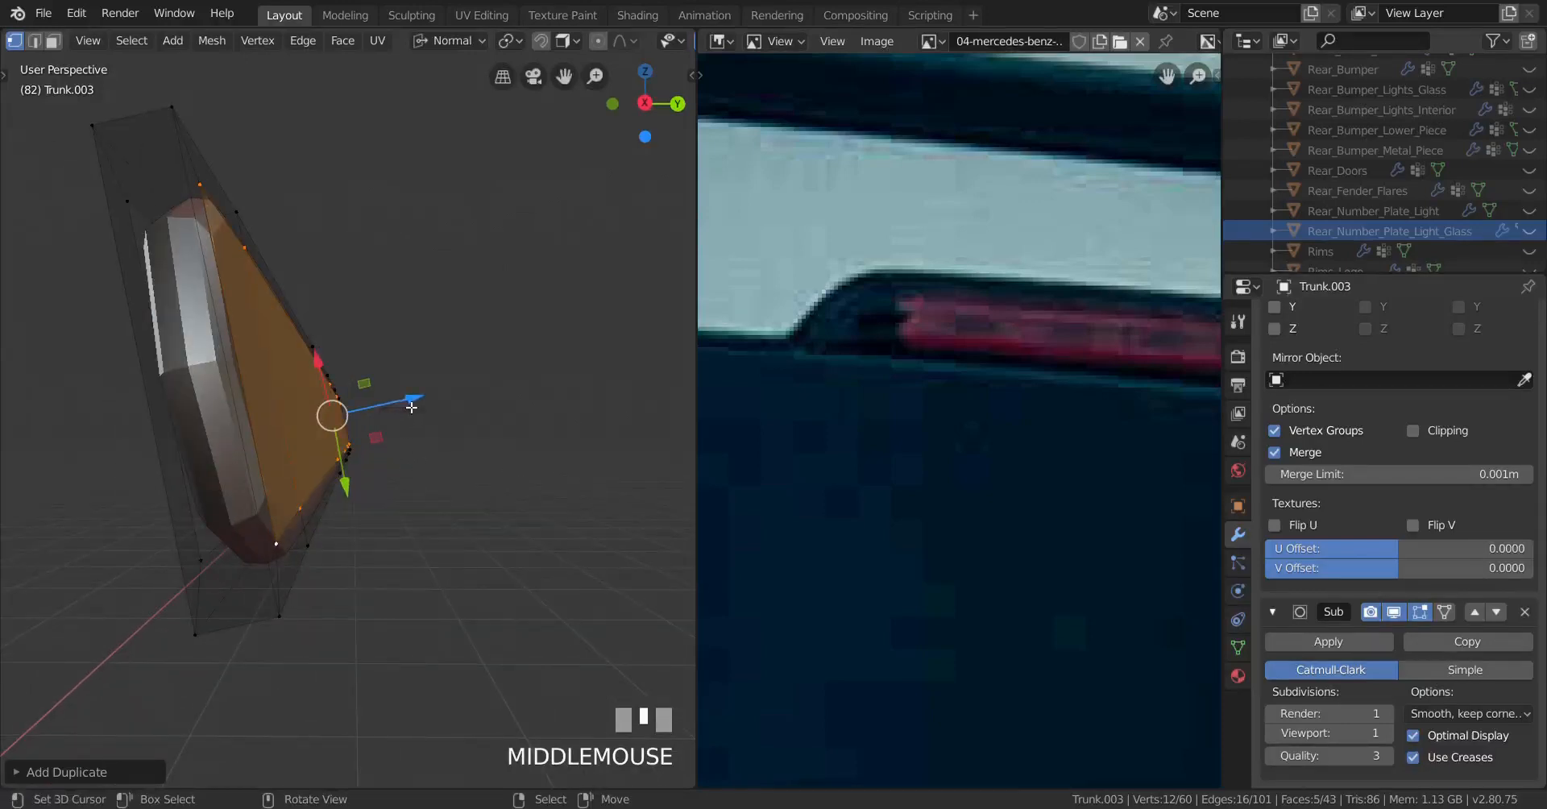
pyautogui.moveTo(411, 407); pyautogui.dragTo(348, 406)
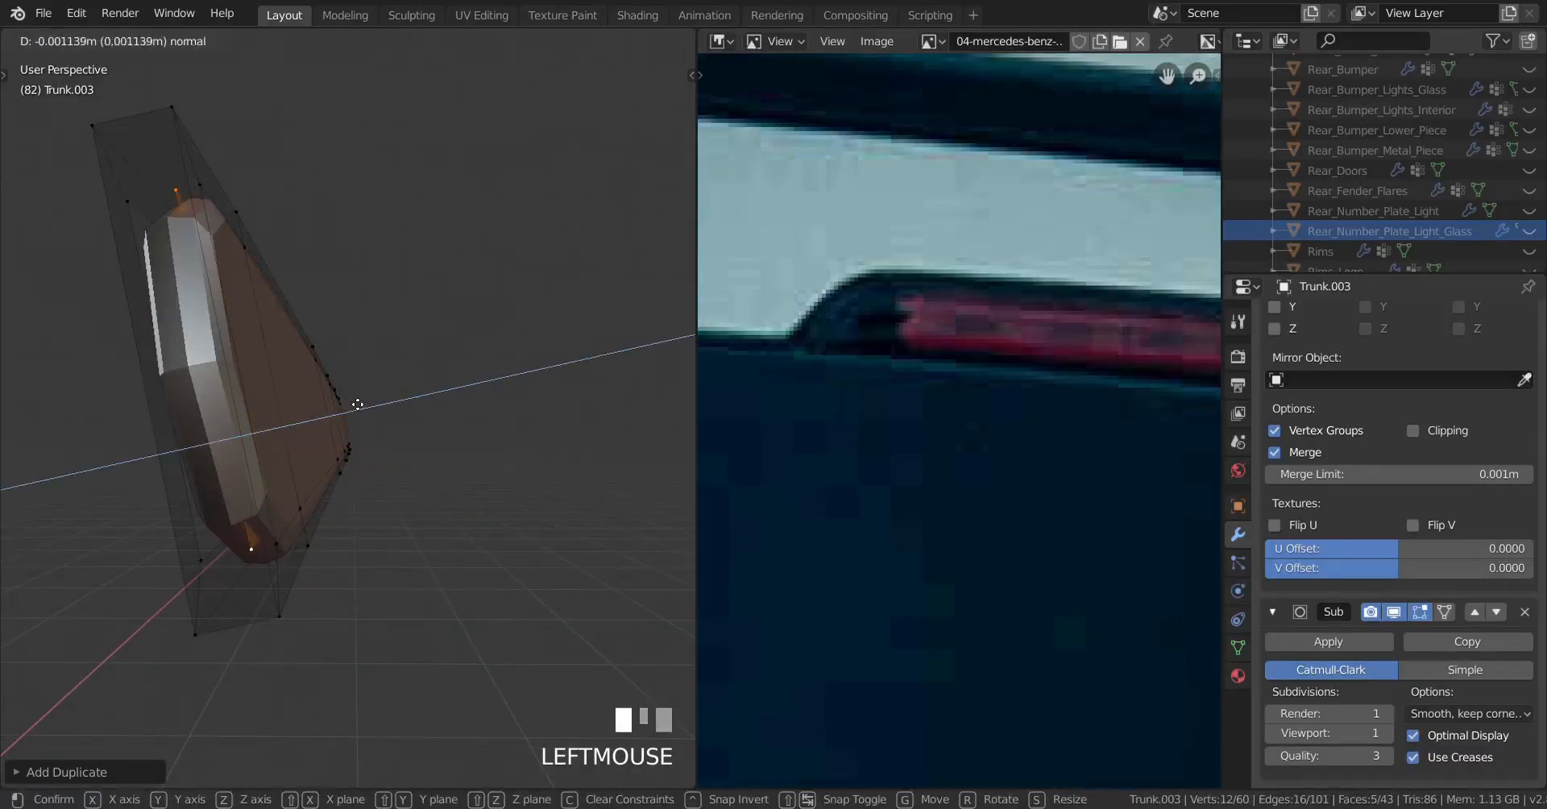
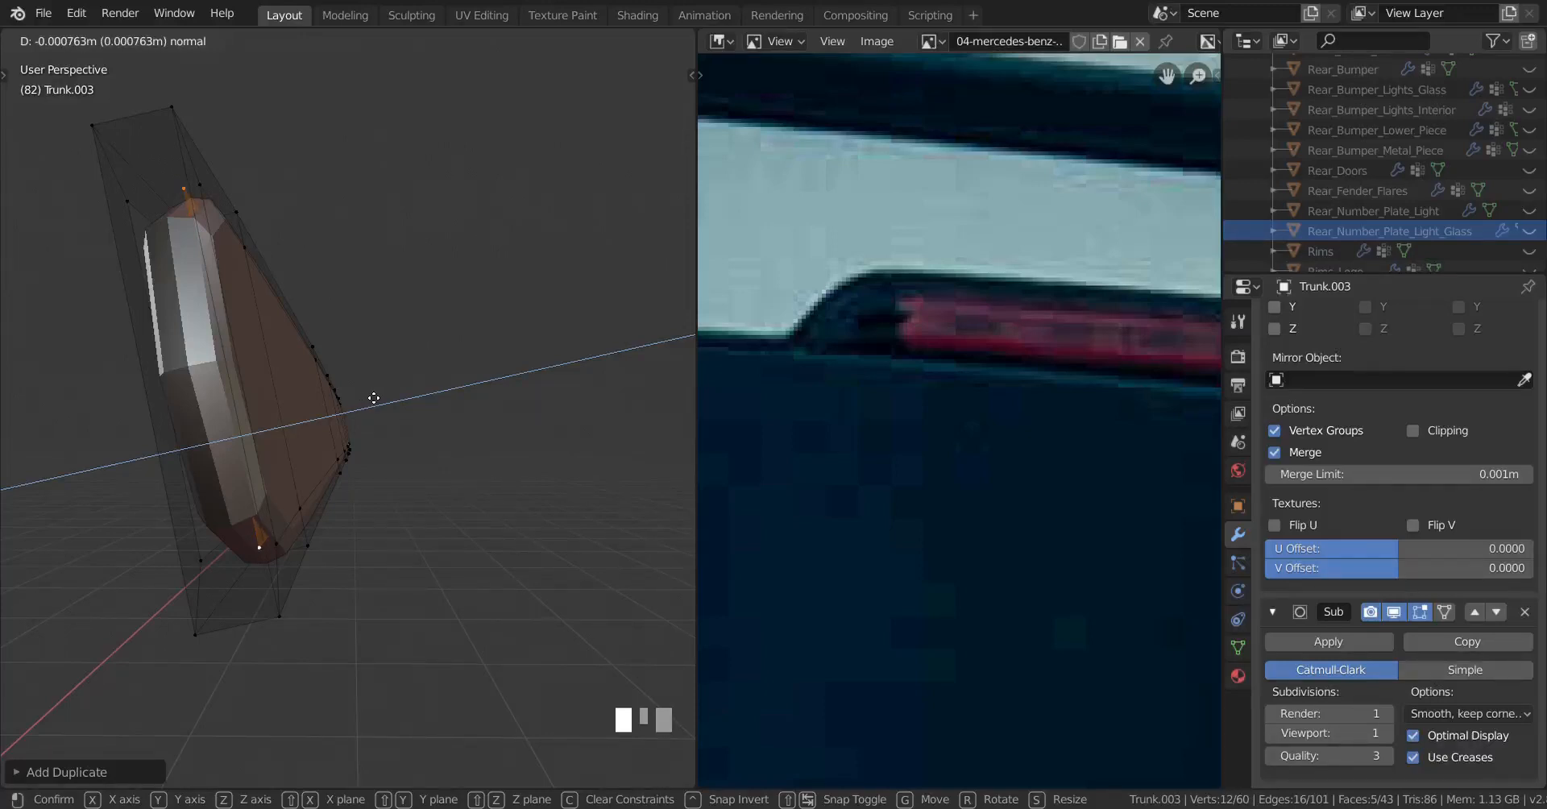
pyautogui.moveTo(374, 398); pyautogui.dragTo(374, 399)
pyautogui.moveTo(374, 398); pyautogui.dragTo(374, 481, button='middle')
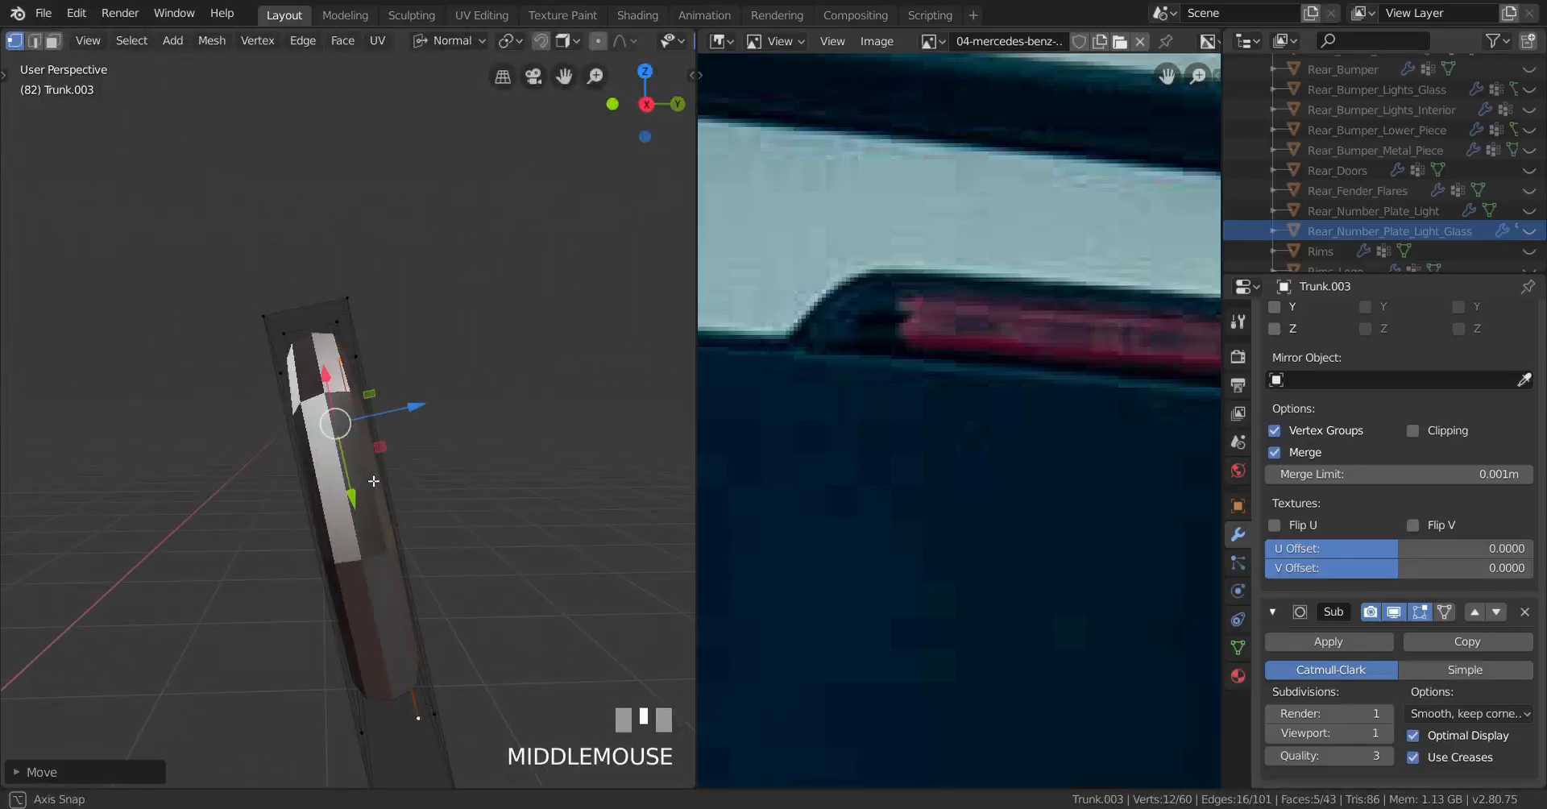
pyautogui.moveTo(422, 406); pyautogui.dragTo(424, 406)
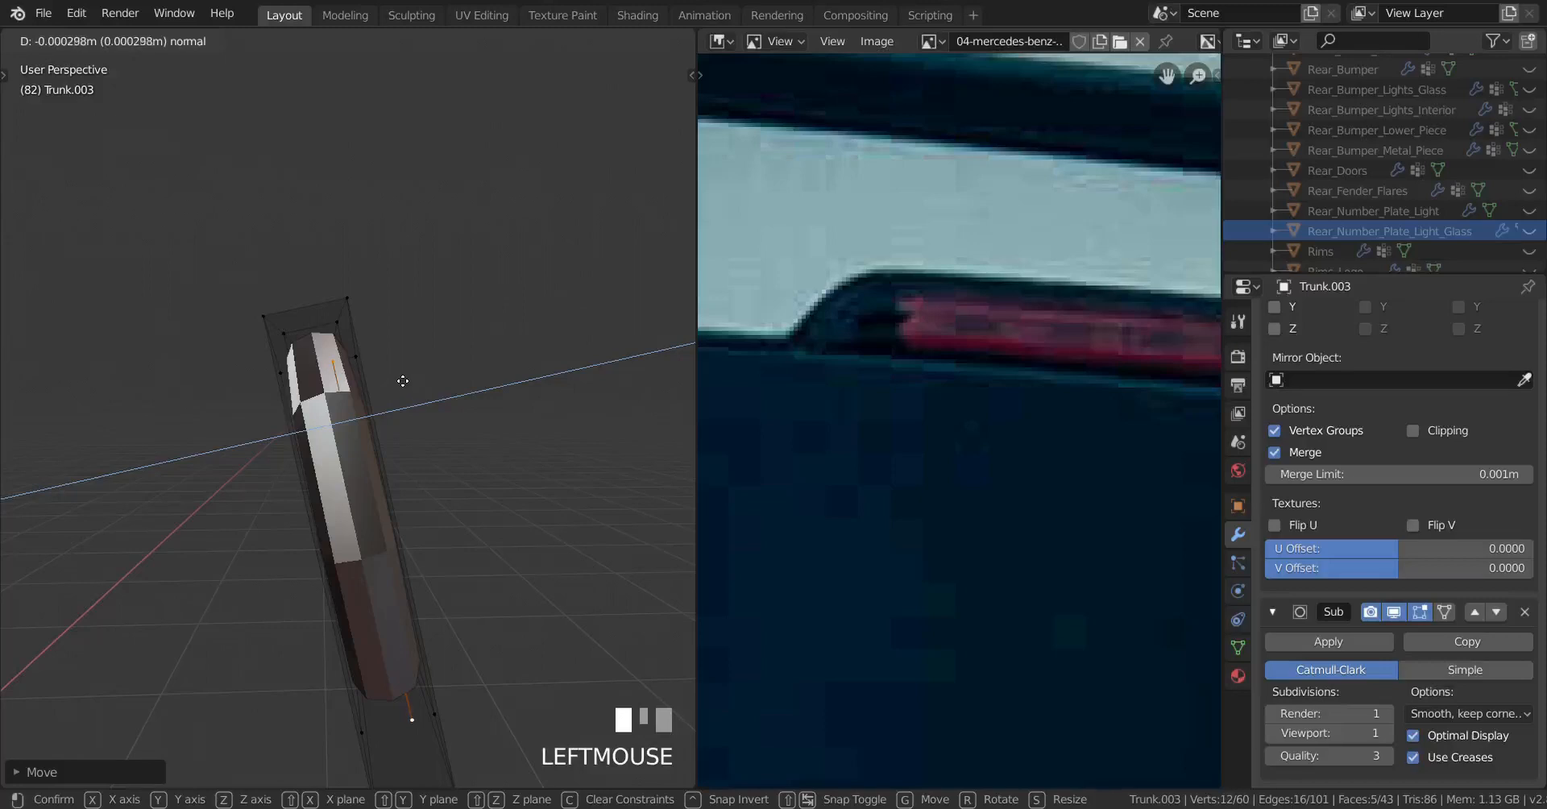
pyautogui.moveTo(399, 376); pyautogui.dragTo(400, 376)
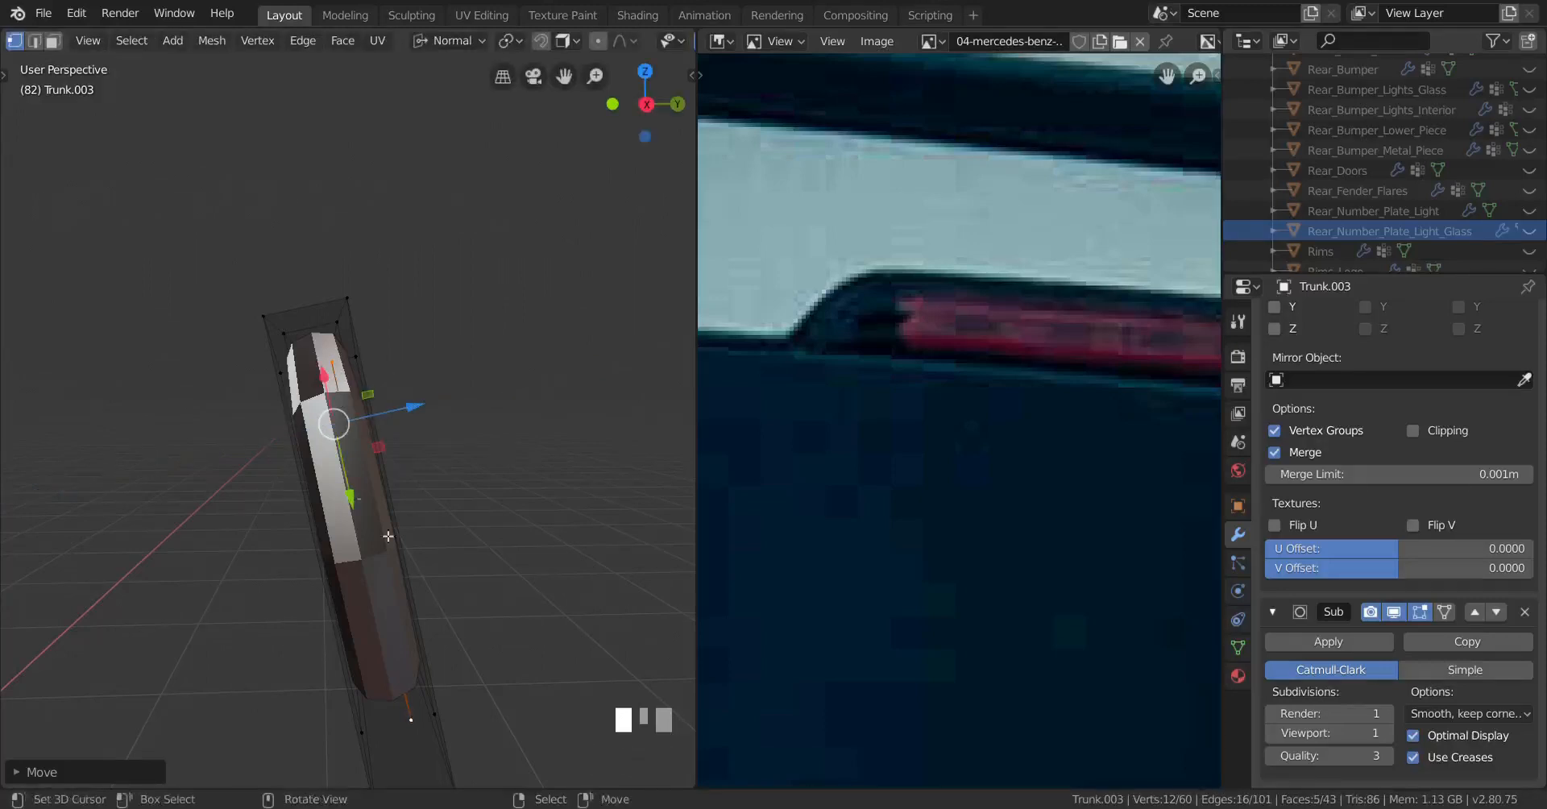
pyautogui.moveTo(325, 614); pyautogui.dragTo(256, 533, button='middle')
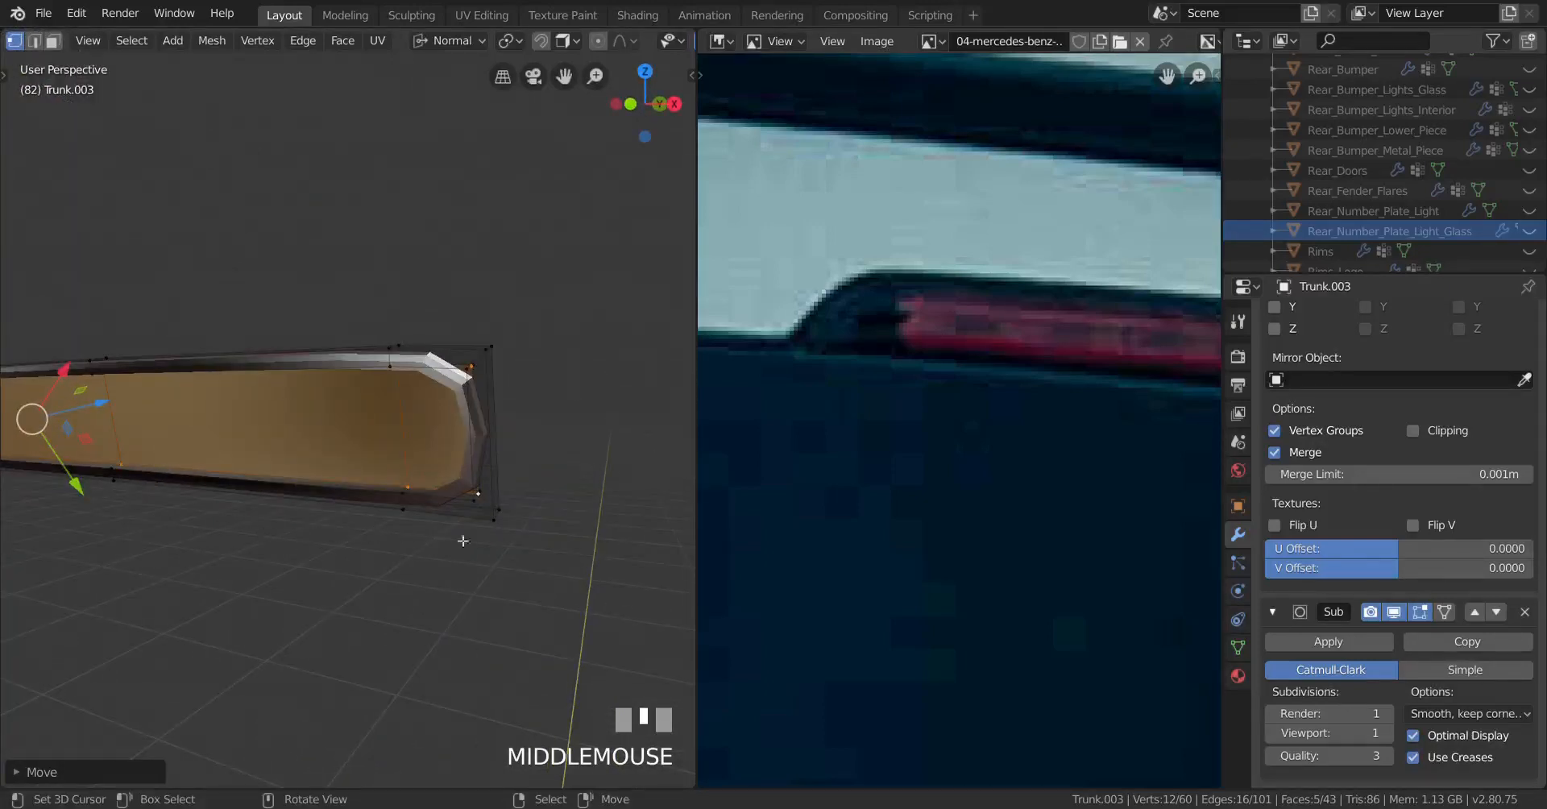
pyautogui.rightClick(494, 518)
pyautogui.hotkey('ctrl', 'l')
pyautogui.press('h')
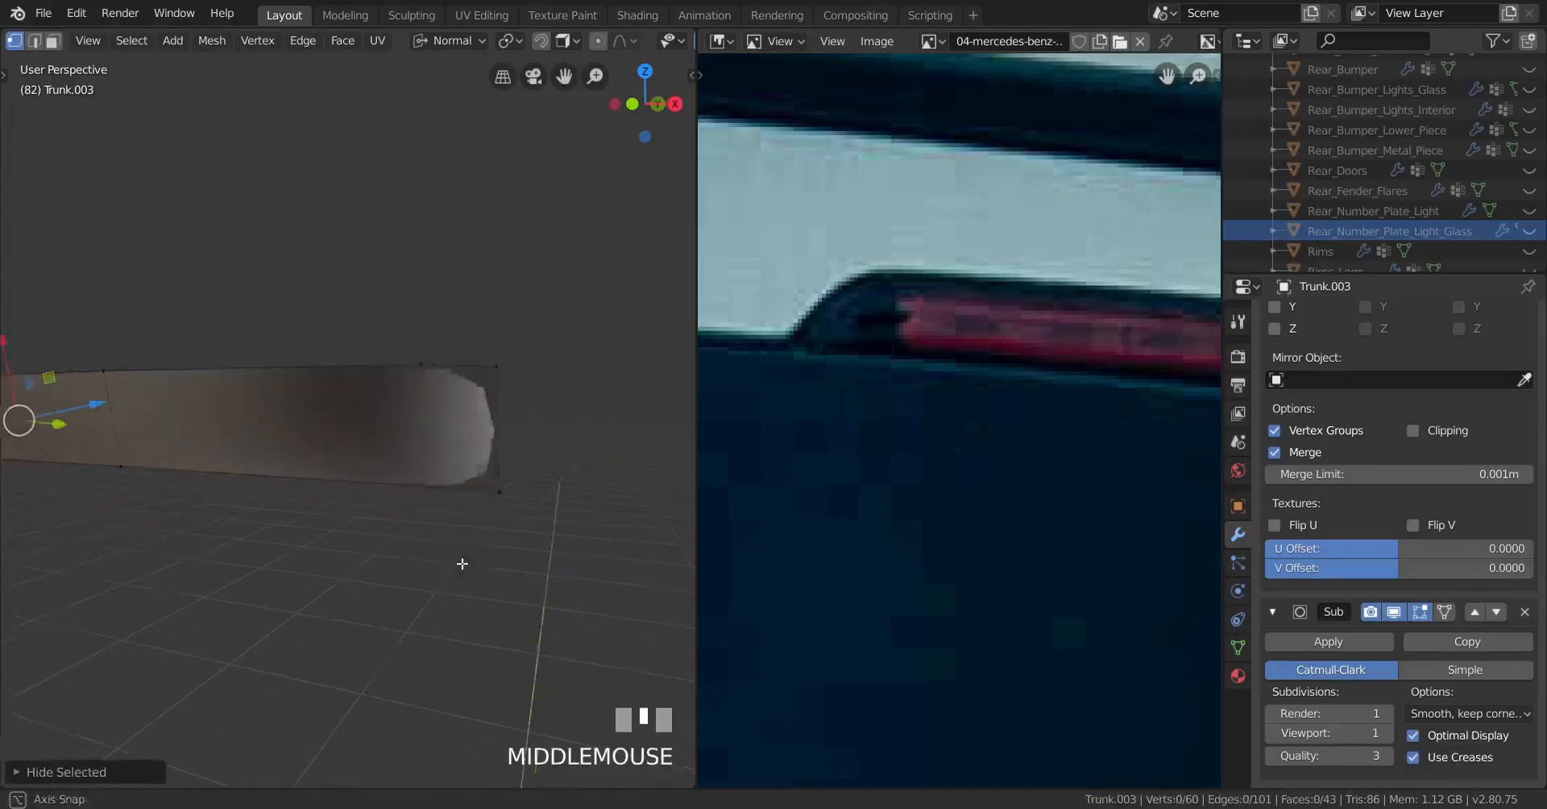
pyautogui.rightClick(498, 490)
pyautogui.keyDown('shift'); pyautogui.moveTo(498, 490); pyautogui.dragTo(552, 572, button='middle'); pyautogui.keyUp('shift')
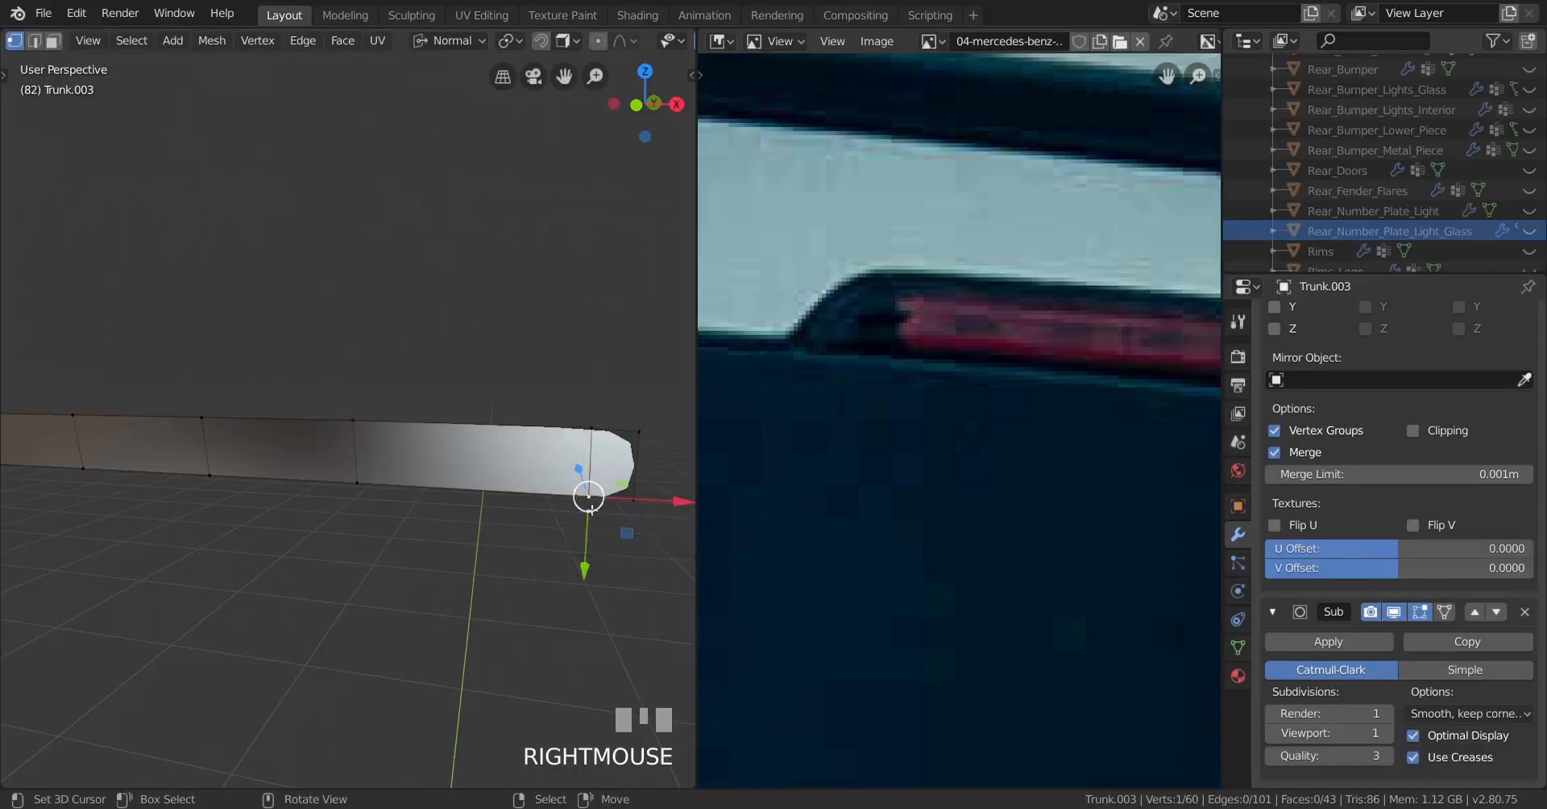
pyautogui.hotkey('ctrl', 'r')
pyautogui.rightClick(597, 429)
pyautogui.hotkey('alt', 'h')
# Step: Select the linked duplicated front strip of the brake light and separate it into its own object
pyautogui.moveTo(589, 484); pyautogui.dragTo(382, 482, button='middle')
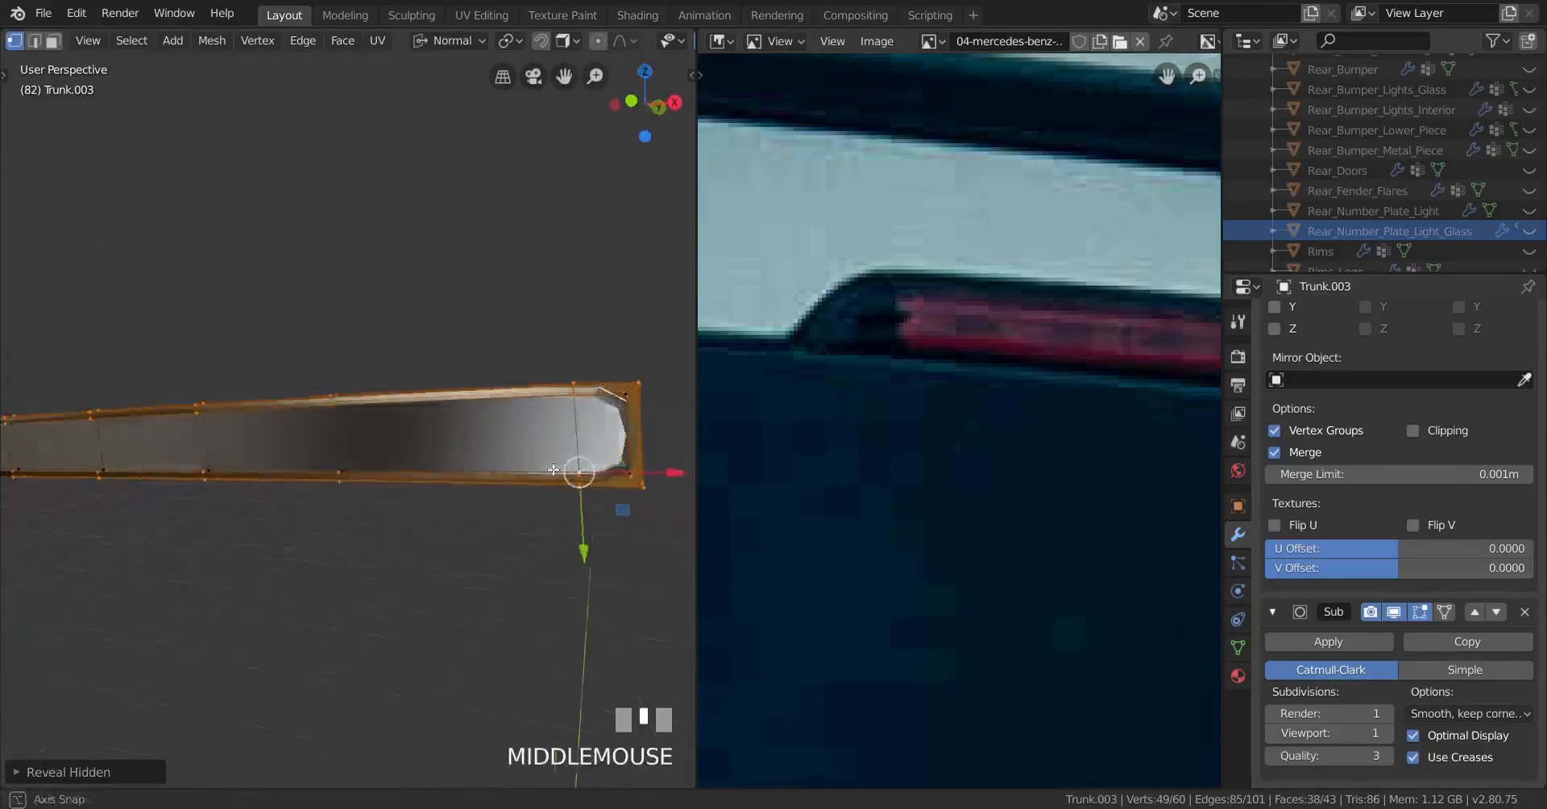
pyautogui.scroll(2, 382, 482)
pyautogui.rightClick(340, 486)
pyautogui.press('l')
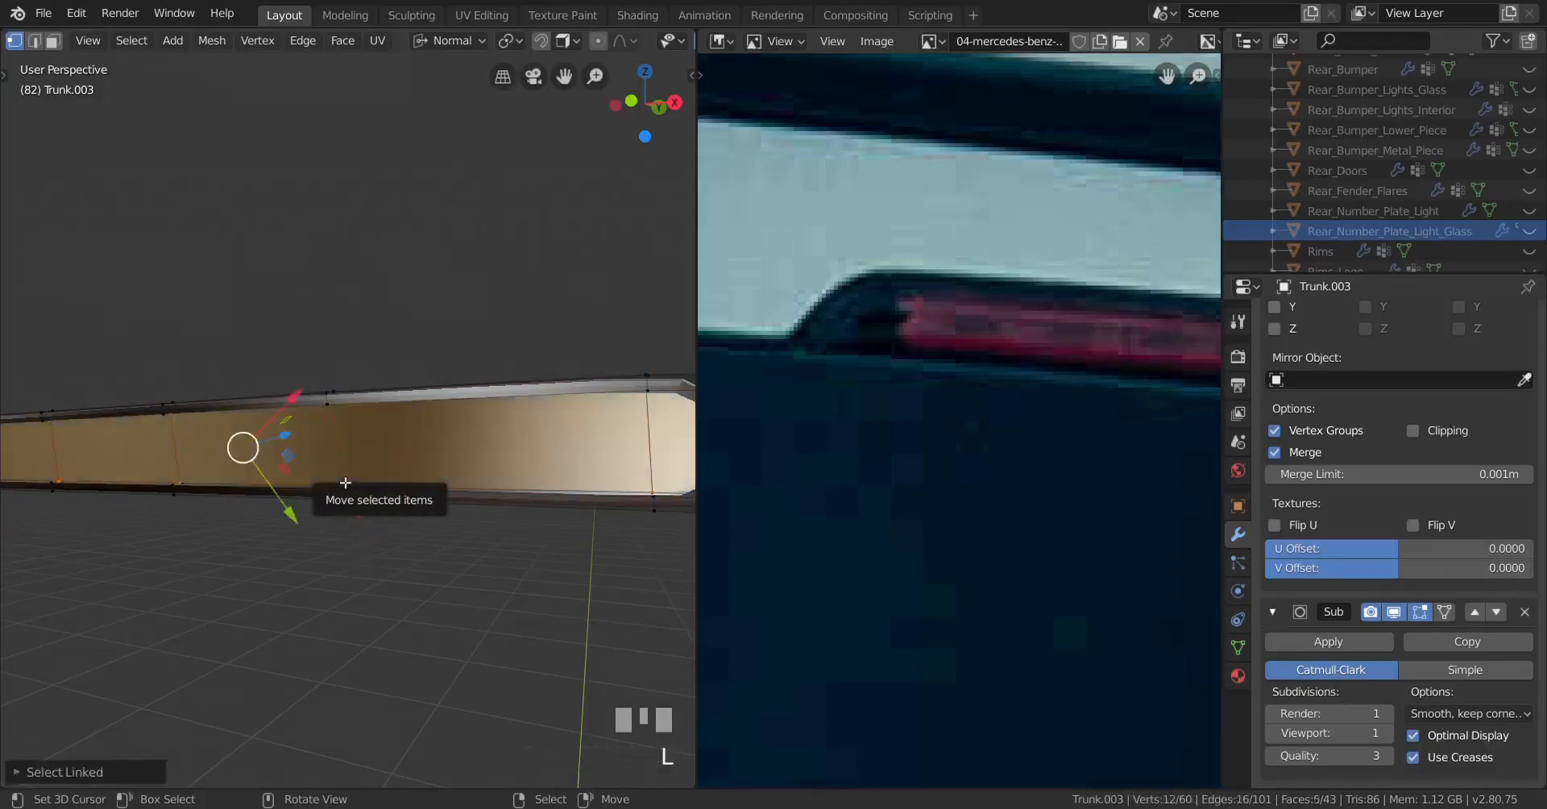
pyautogui.press('p')
pyautogui.click(437, 474)
pyautogui.press('Tab')
# Step: Open the separated strip for mesh editing and add three loop cuts across the long section next to its rounded end
pyautogui.rightClick(570, 475)
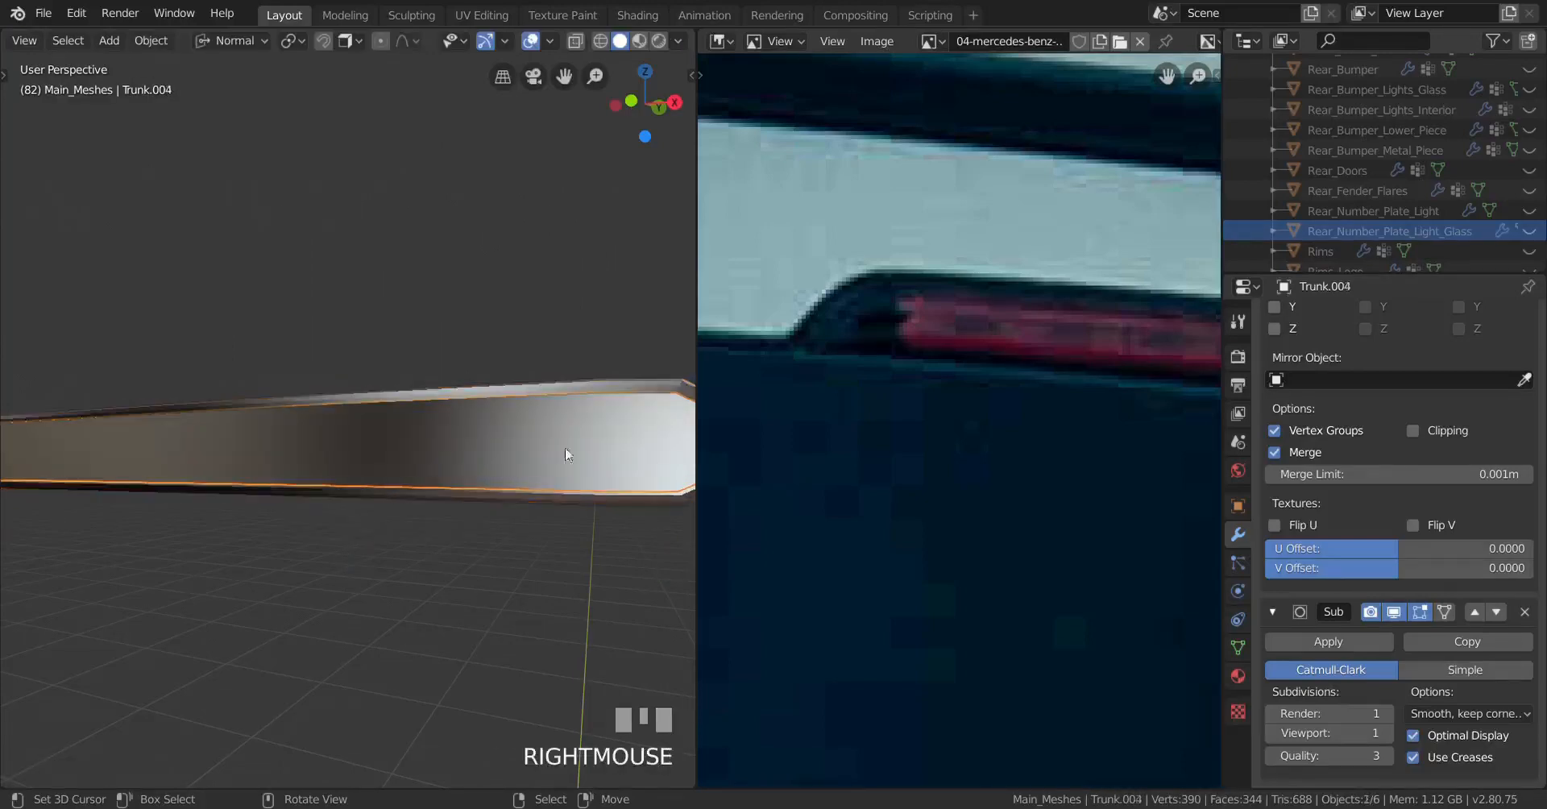
pyautogui.press('Tab')
pyautogui.moveTo(569, 477); pyautogui.dragTo(528, 508, button='middle')
pyautogui.scroll(-2, 468, 481)
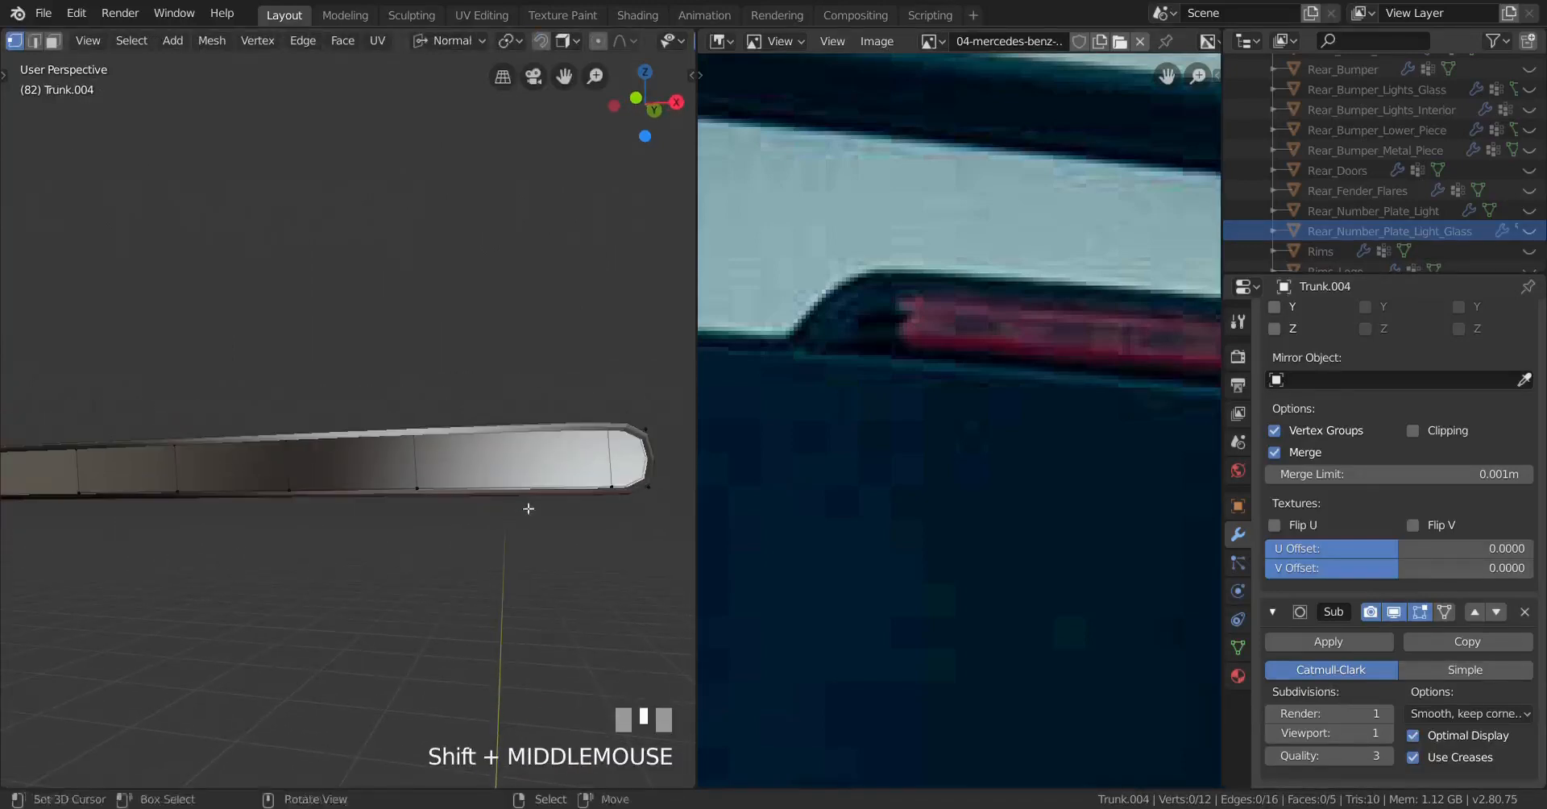
pyautogui.hotkey('ctrl', 'r')
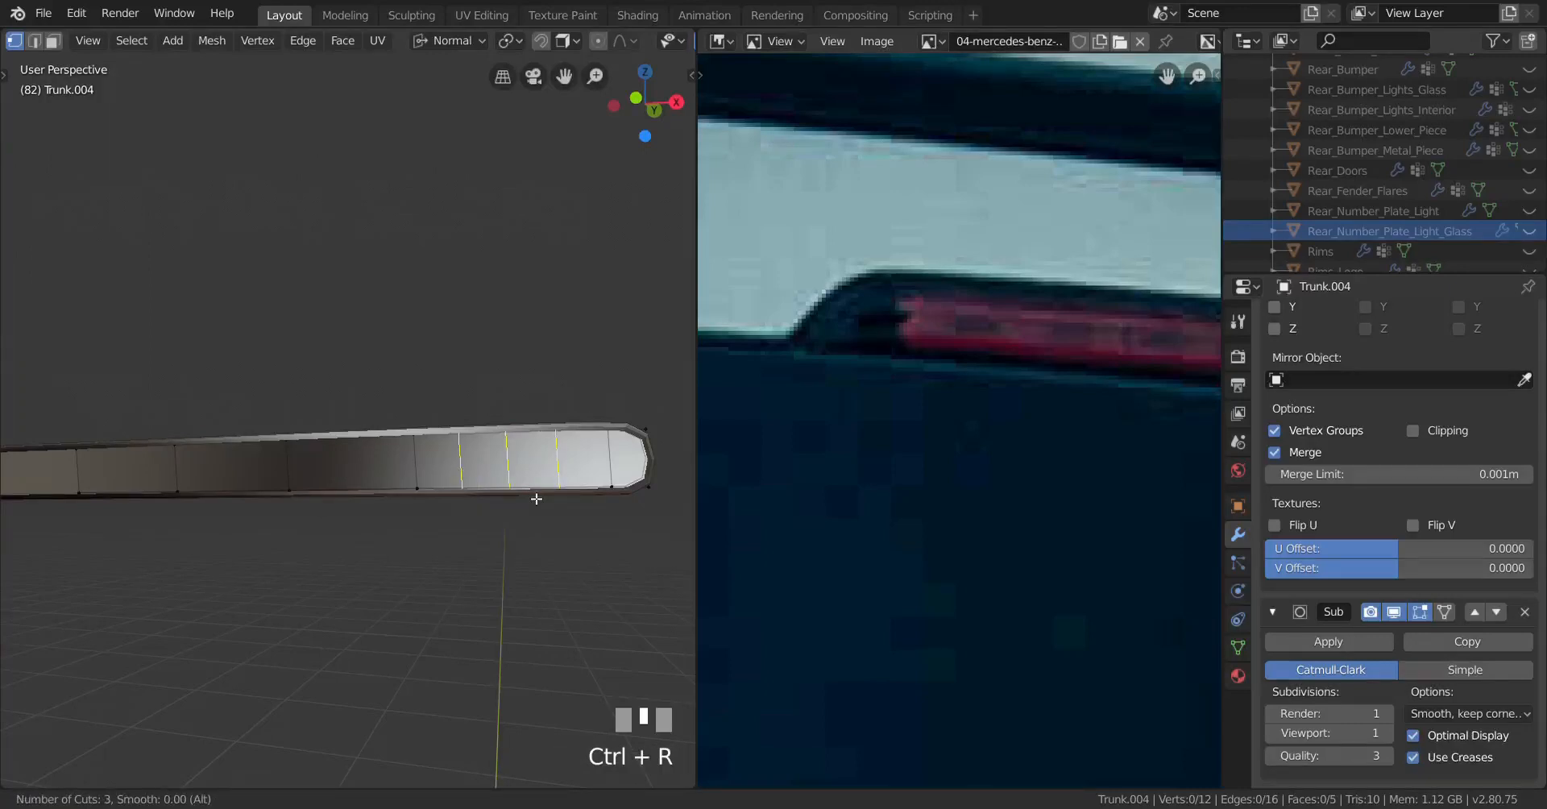
pyautogui.click(537, 499)
pyautogui.rightClick(537, 499)
# Step: Add two loop cuts to each of the next three sections of the strip, working towards the mirror centreline
pyautogui.hotkey('ctrl', 'r')
pyautogui.scroll(1, 347, 493)
pyautogui.click(346, 493)
pyautogui.rightClick(347, 493)
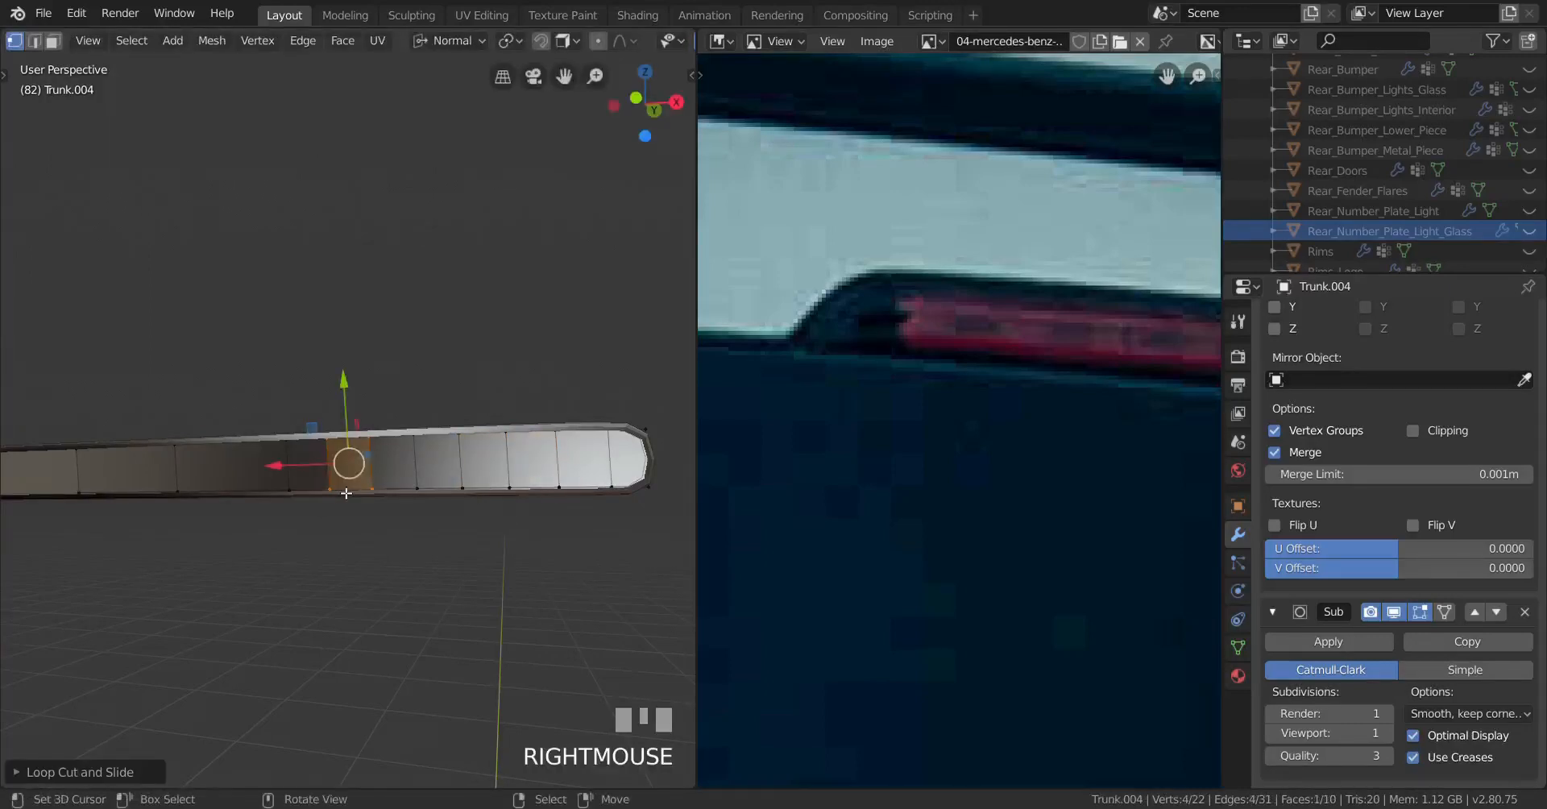
pyautogui.hotkey('ctrl', 'r')
pyautogui.click(259, 493)
pyautogui.rightClick(142, 497)
pyautogui.hotkey('ctrl', 'r')
pyautogui.scroll(1, 142, 498)
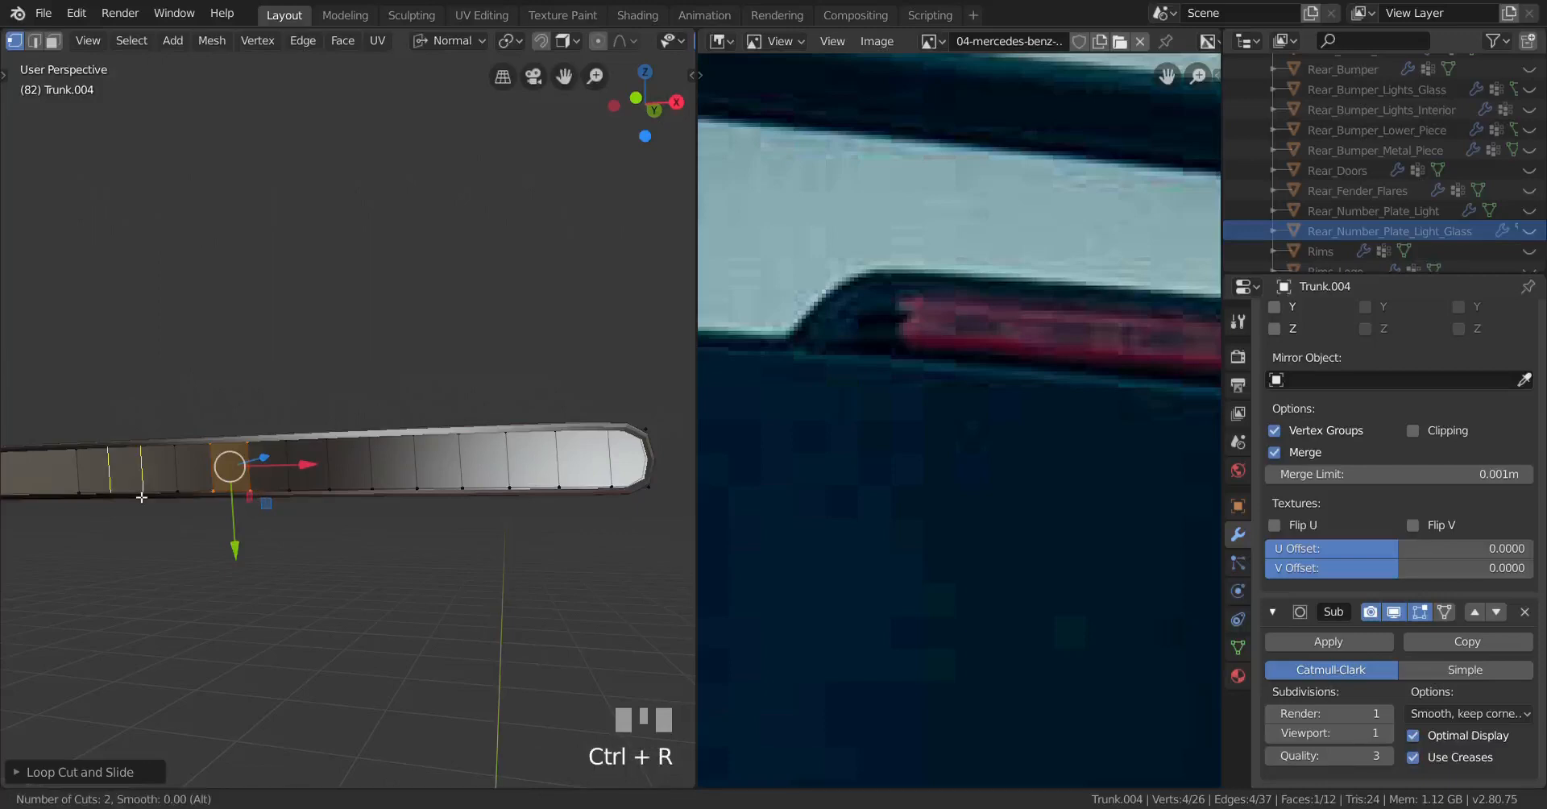
pyautogui.click(142, 497)
pyautogui.rightClick(310, 529)
# Step: In wireframe and object mode, disable Optimal Display on the strip's Subdivision modifier and set its viewport level to 2
pyautogui.moveTo(336, 535); pyautogui.dragTo(309, 539, button='middle')
pyautogui.press('a')
pyautogui.press('z')
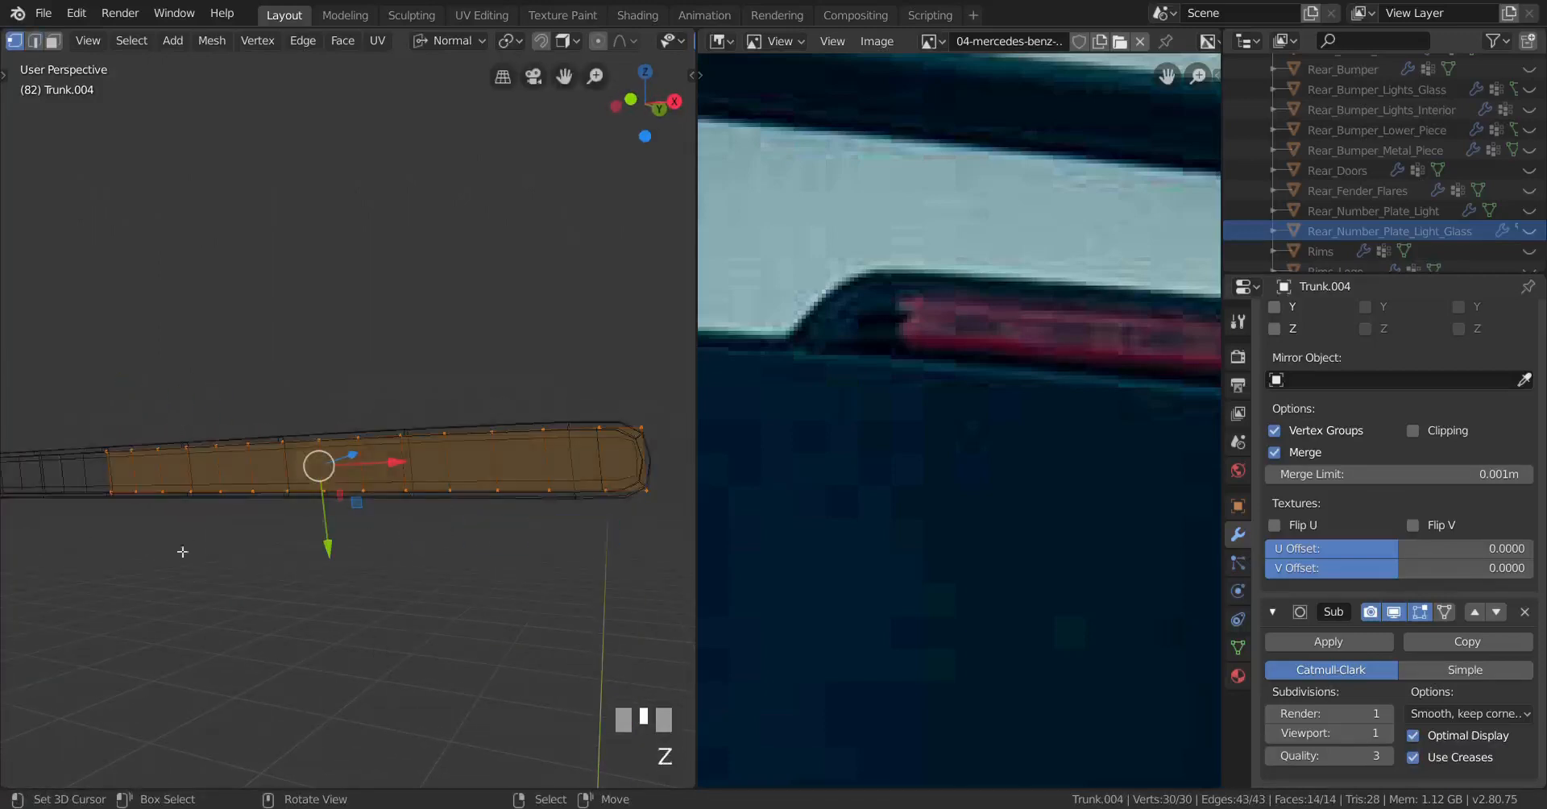
pyautogui.press('Tab')
pyautogui.middleClick(395, 574)
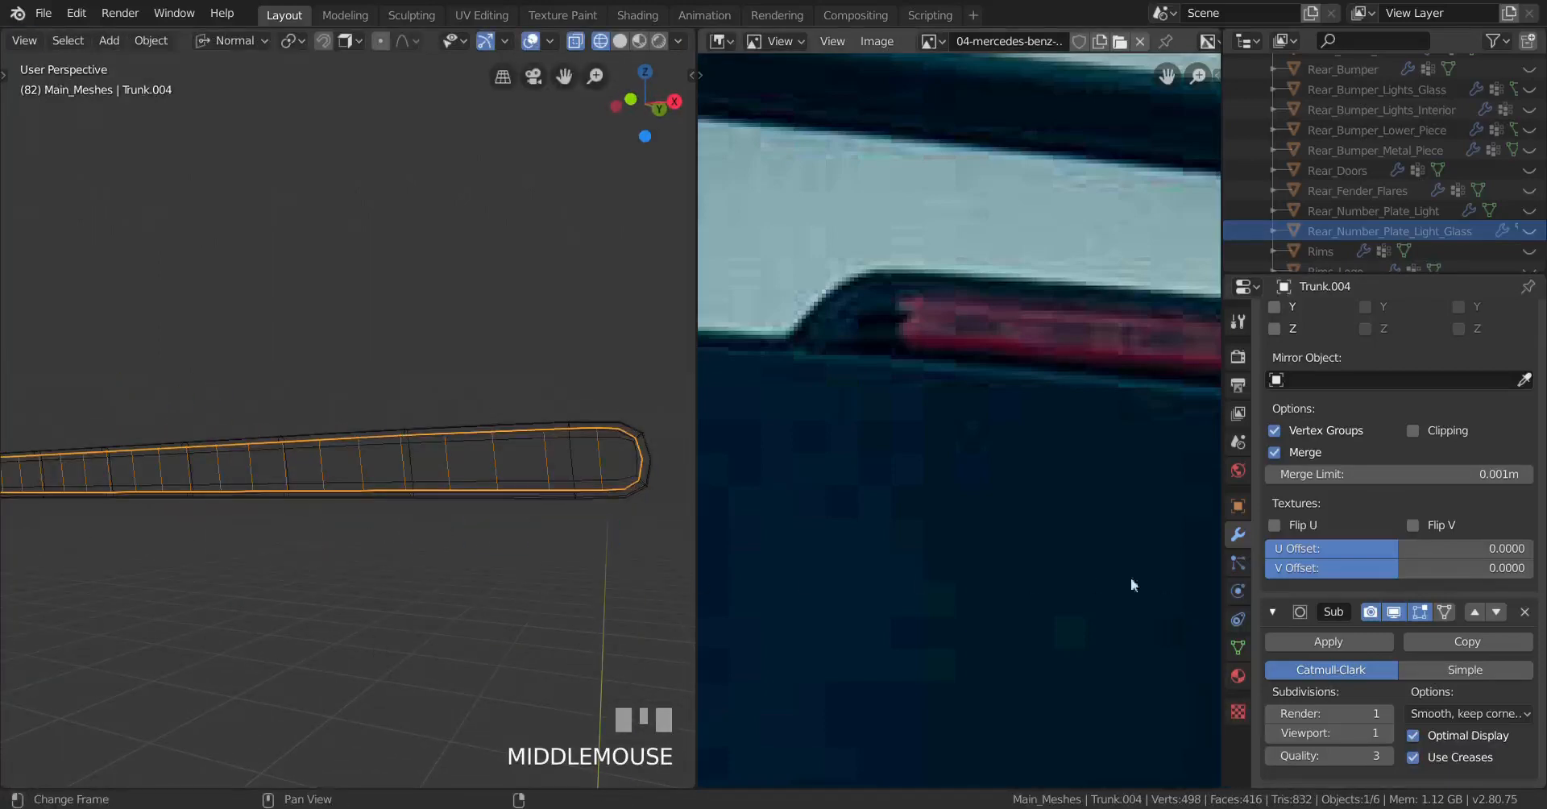
pyautogui.keyDown('shift'); pyautogui.moveTo(557, 562); pyautogui.dragTo(501, 559, button='middle'); pyautogui.keyUp('shift')
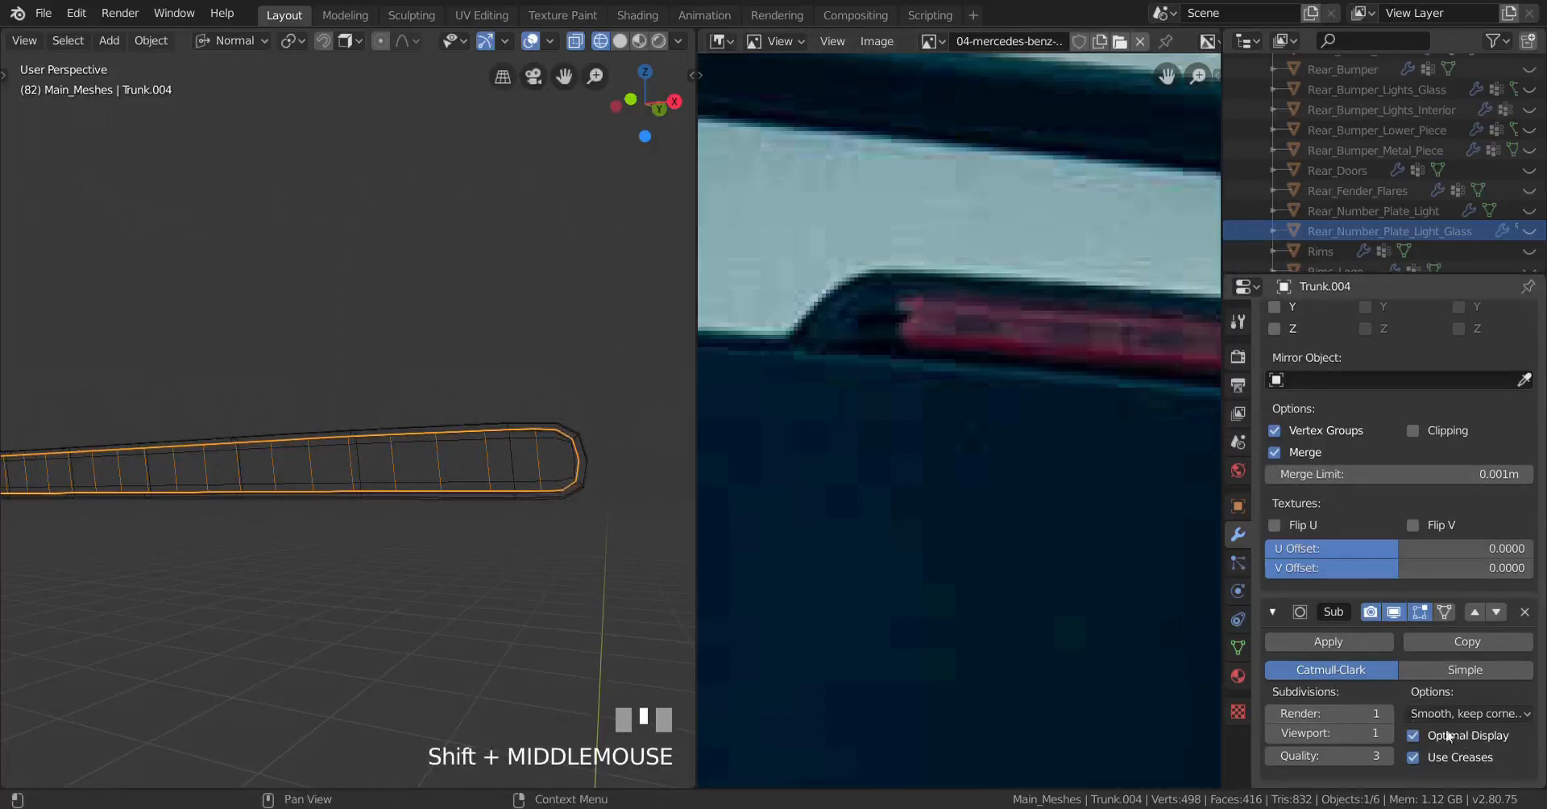
pyautogui.click(1415, 736)
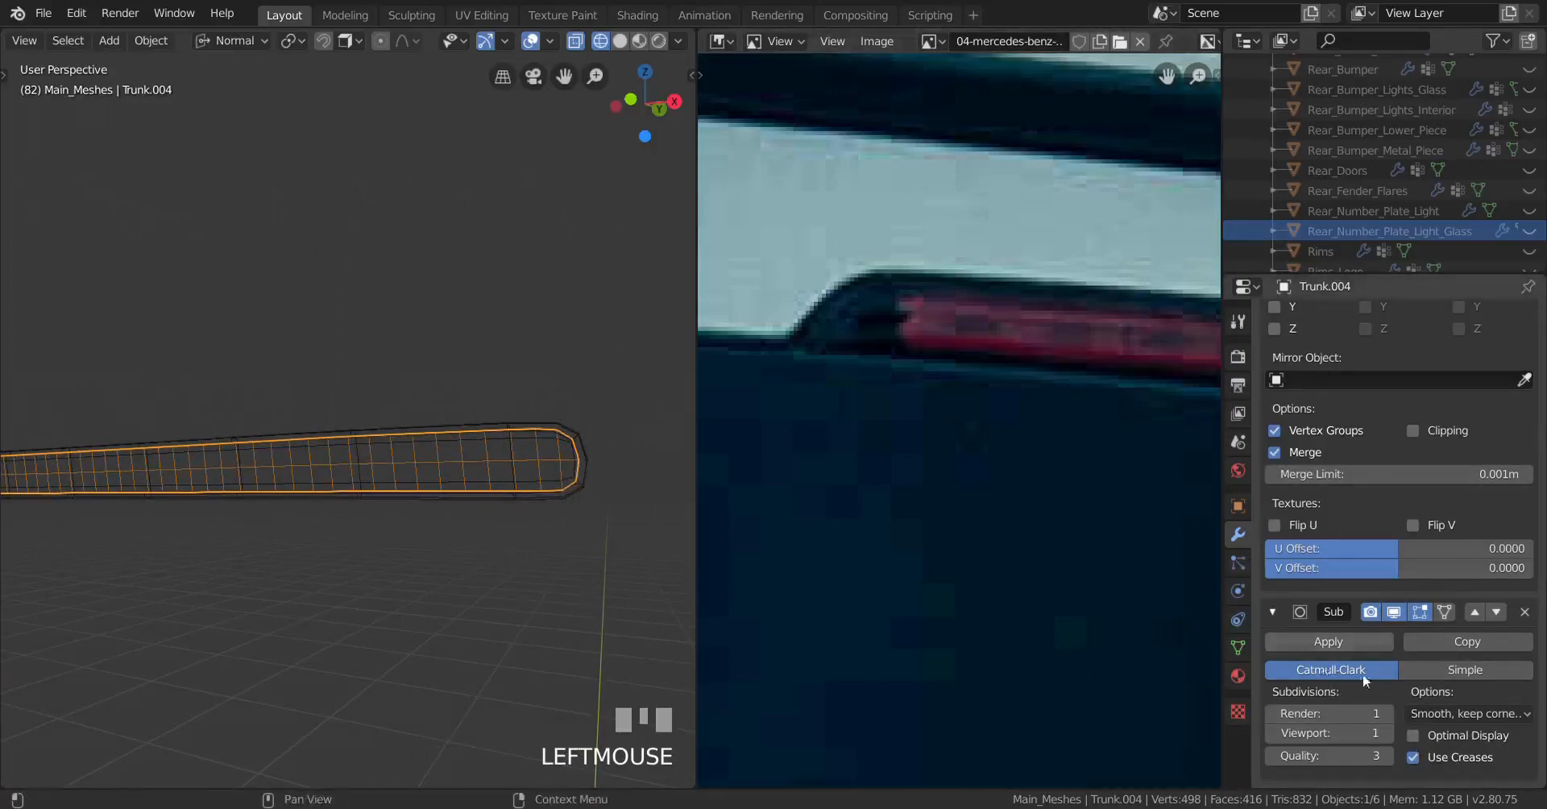
pyautogui.click(1387, 734)
# Step: Check the strip's wireframe density, try viewport subdivision level 3 and restore level 2
pyautogui.scroll(-3, 49, 452)
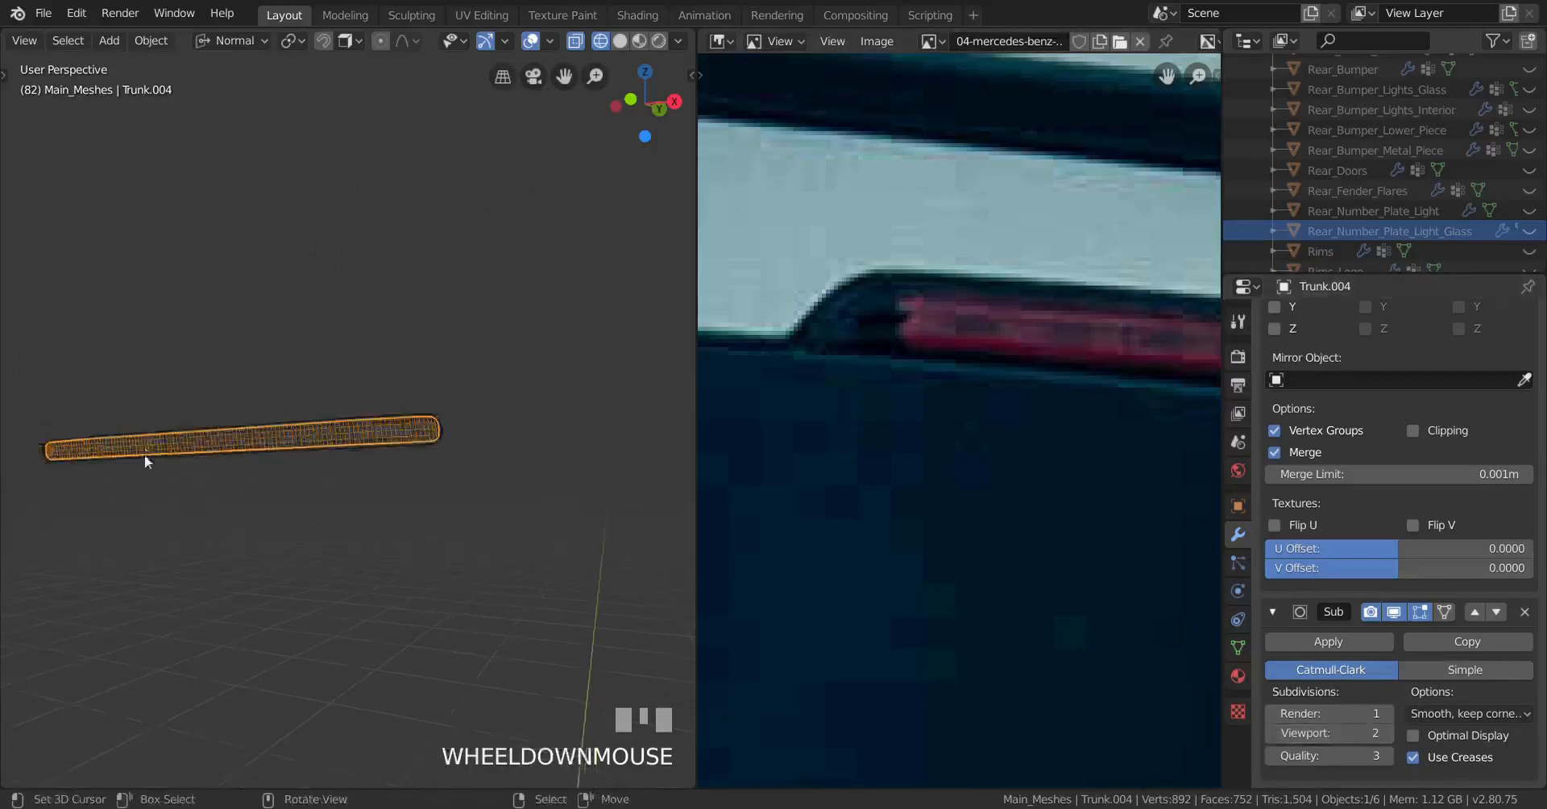
pyautogui.moveTo(48, 452); pyautogui.dragTo(605, 510, button='middle')
pyautogui.scroll(3, 574, 502)
pyautogui.scroll(2, 442, 476)
pyautogui.moveTo(442, 475)
pyautogui.mouseDown(button='middle')
pyautogui.moveTo(325, 463)
pyautogui.moveTo(451, 459)
pyautogui.mouseUp(button='middle')
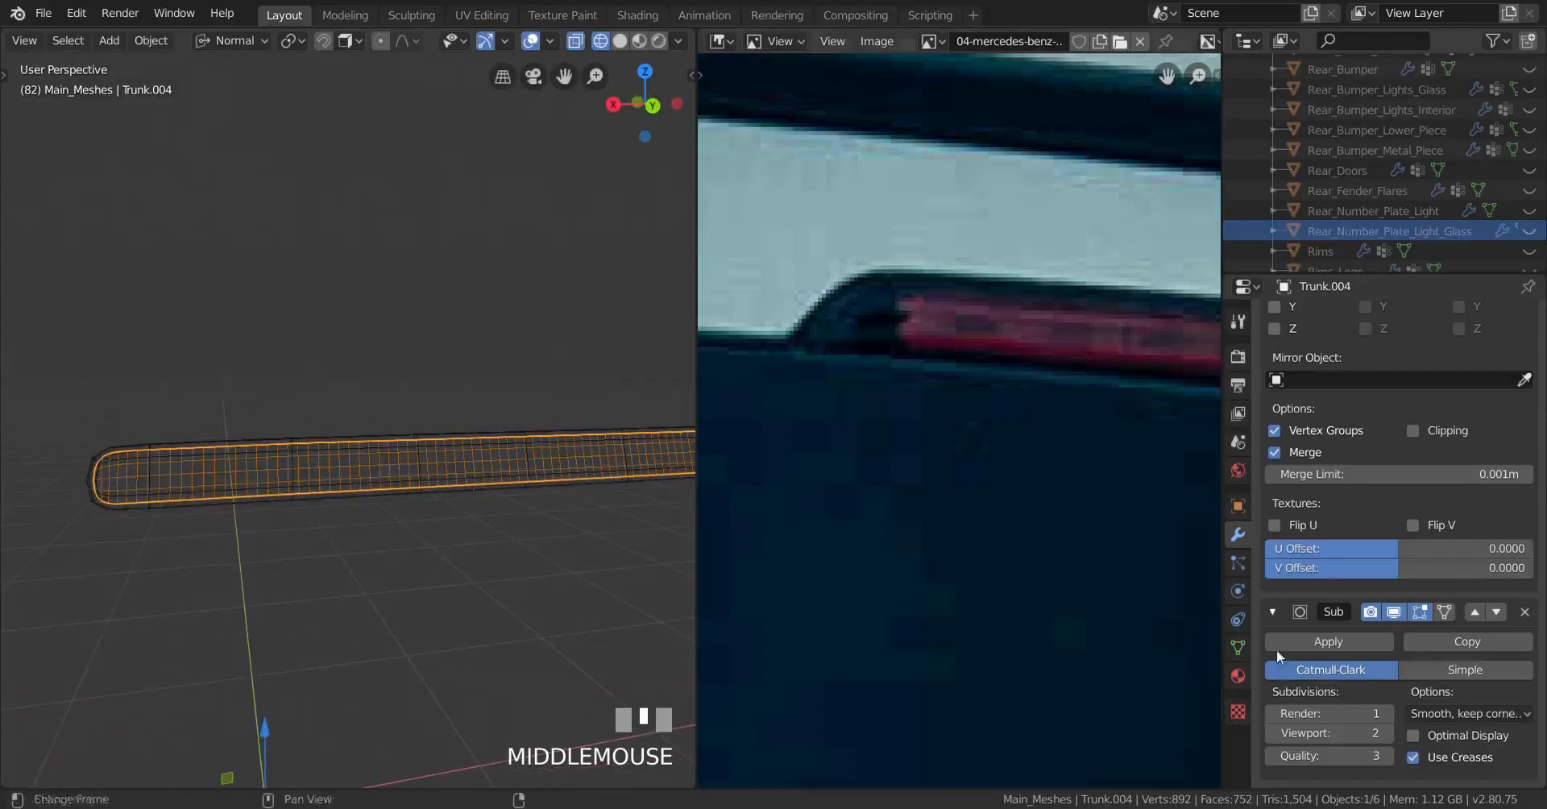
pyautogui.click(1388, 732)
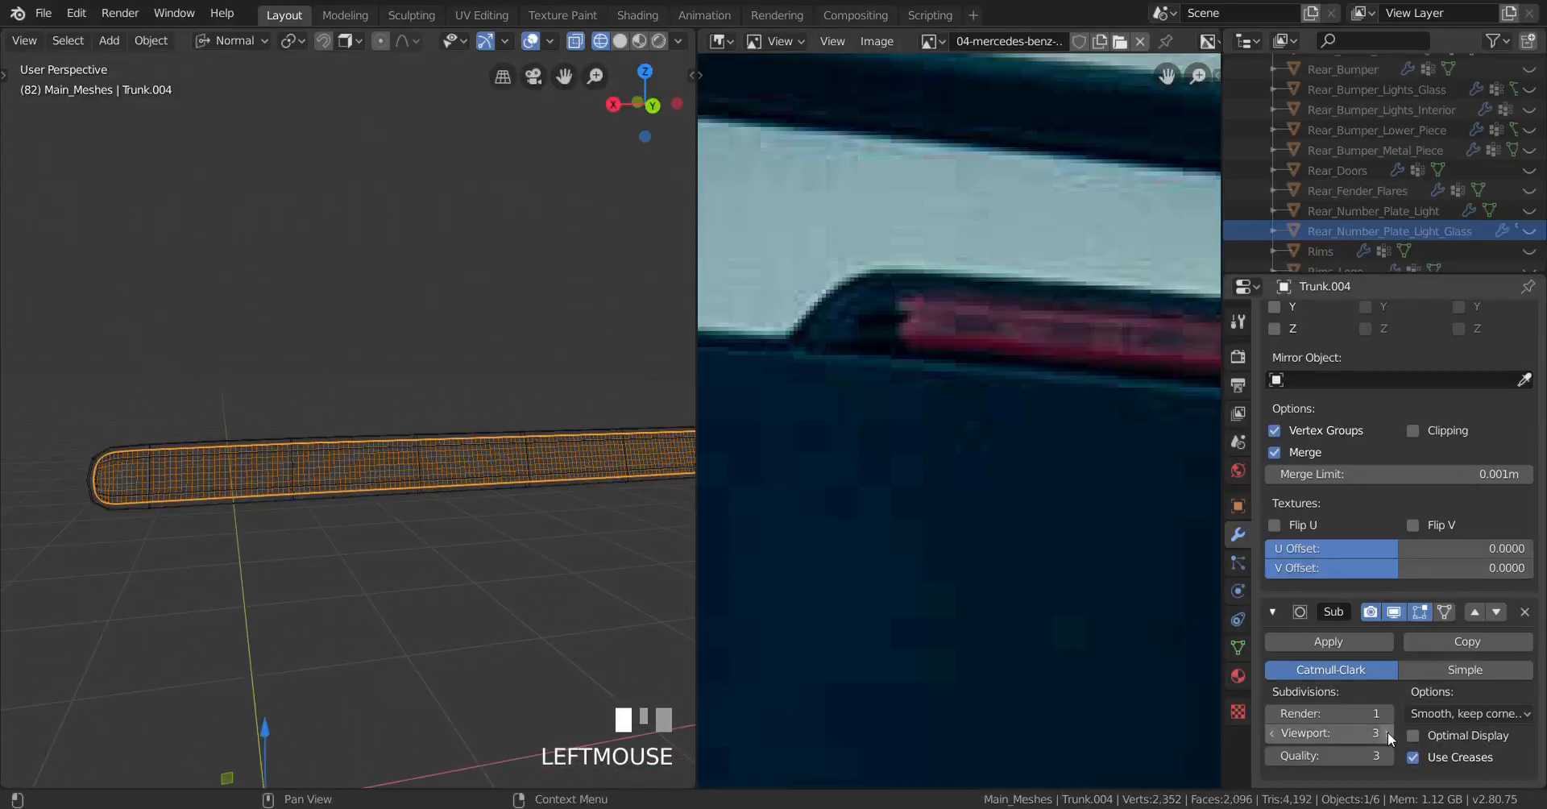
pyautogui.click(1272, 733)
pyautogui.scroll(-1, 298, 561)
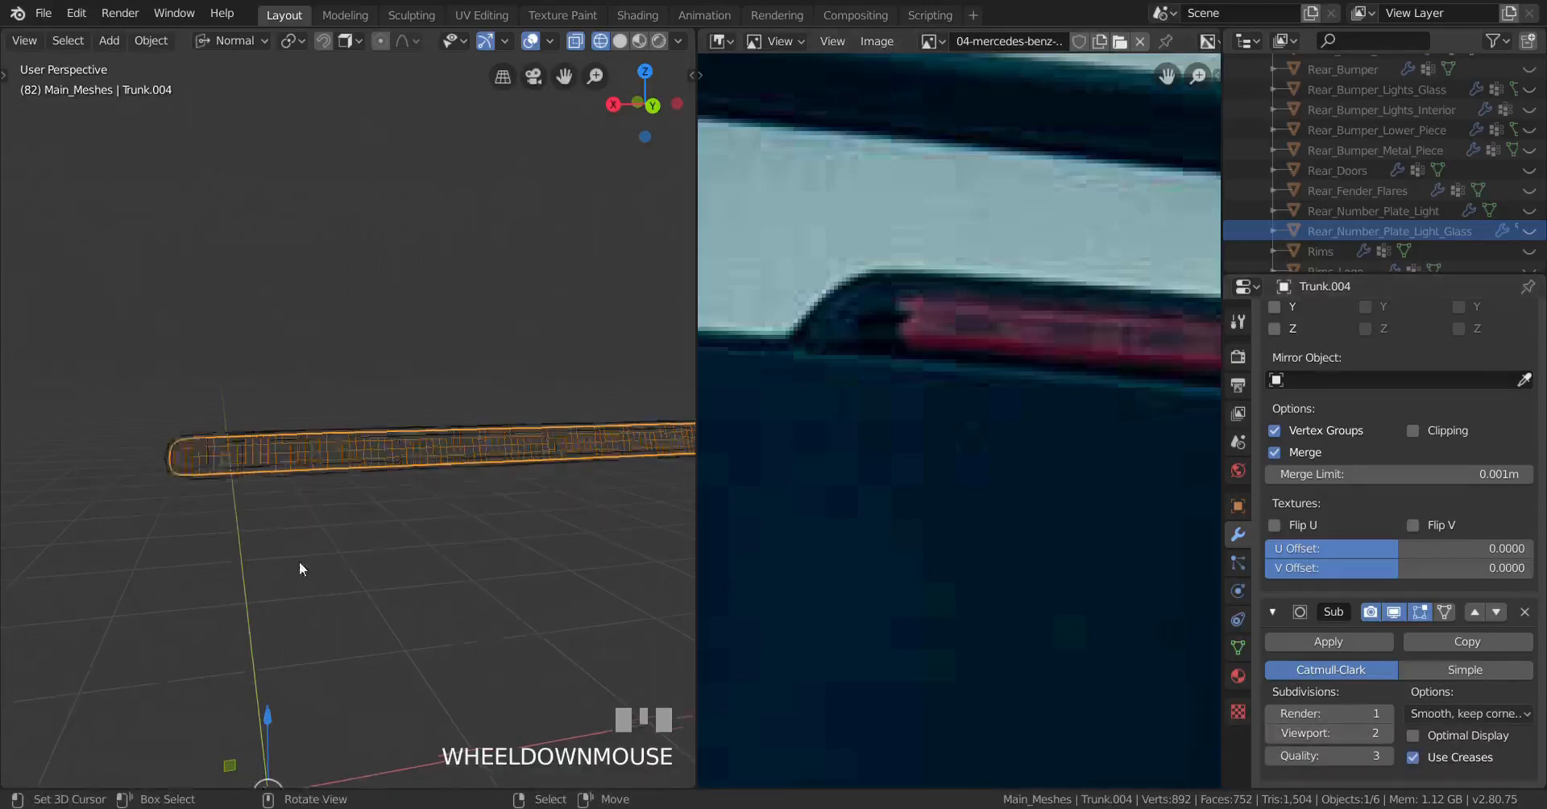
pyautogui.moveTo(298, 561); pyautogui.dragTo(506, 556, button='middle')
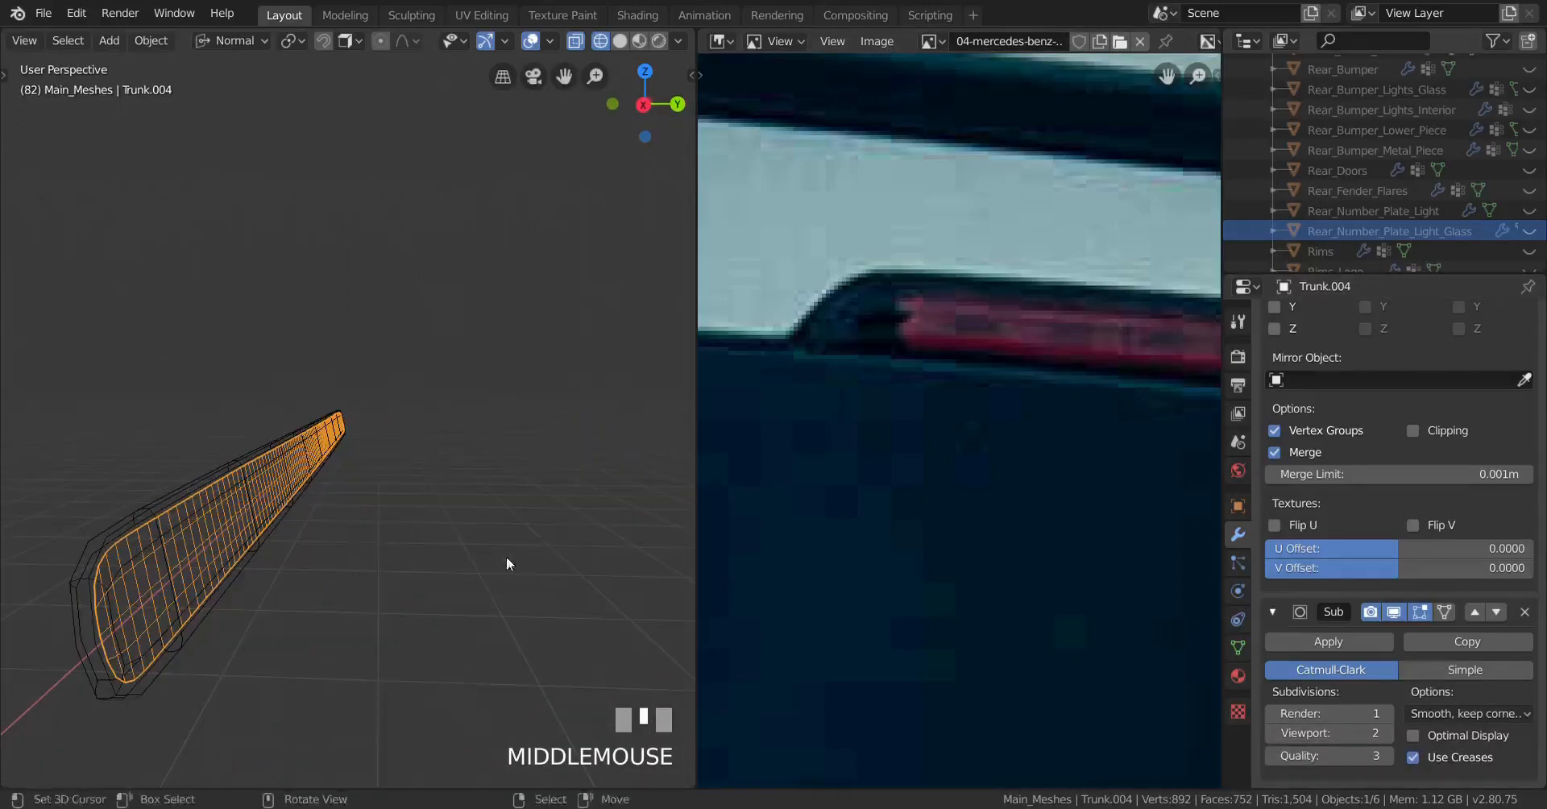
# Step: Try applying the Subdivision modifier to the mirrored strip, inspect the centreline and undo it
pyautogui.click(1319, 640)
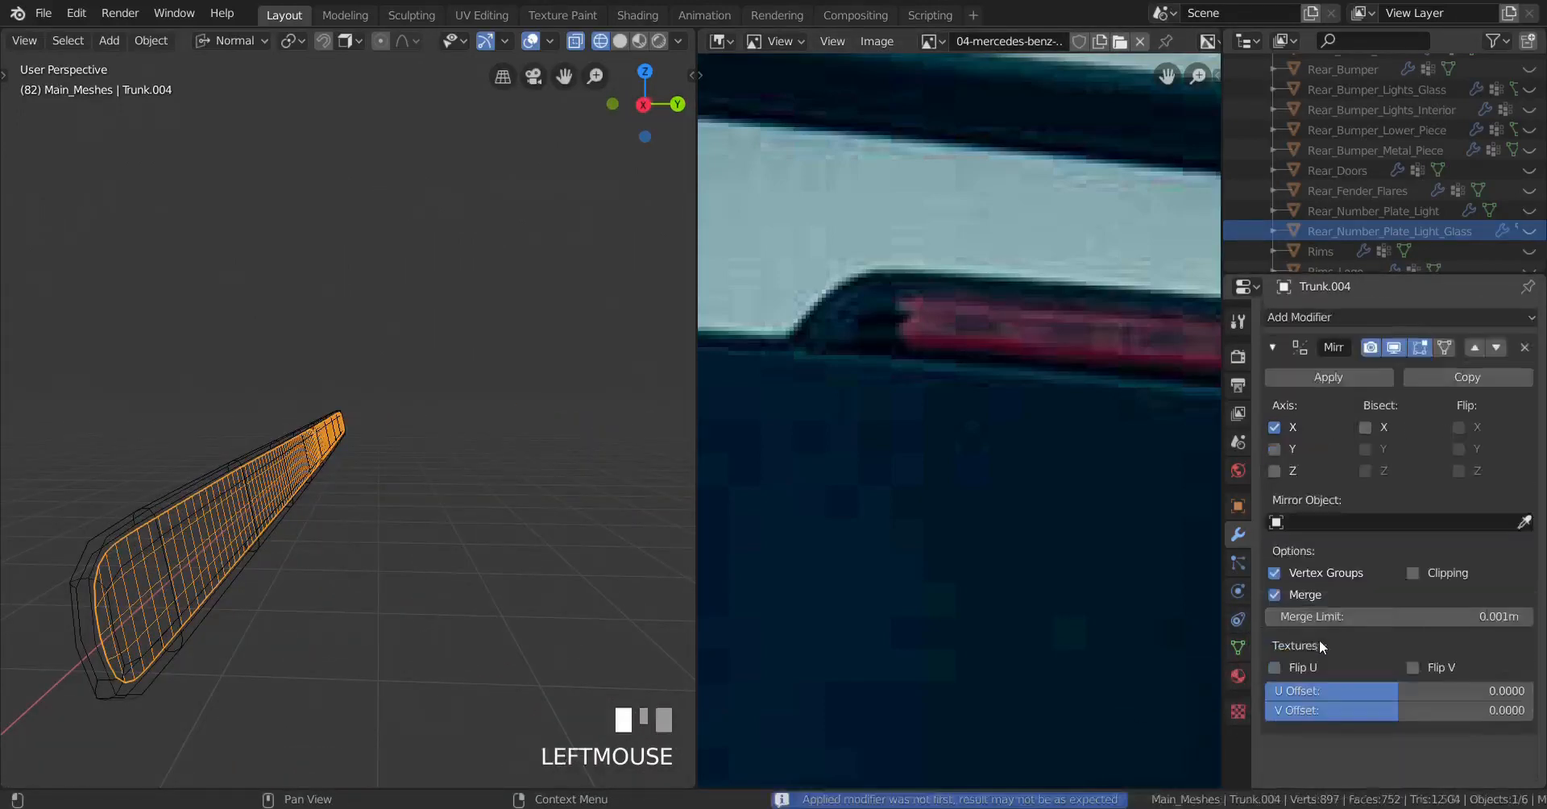
pyautogui.moveTo(370, 550); pyautogui.dragTo(238, 550, button='middle')
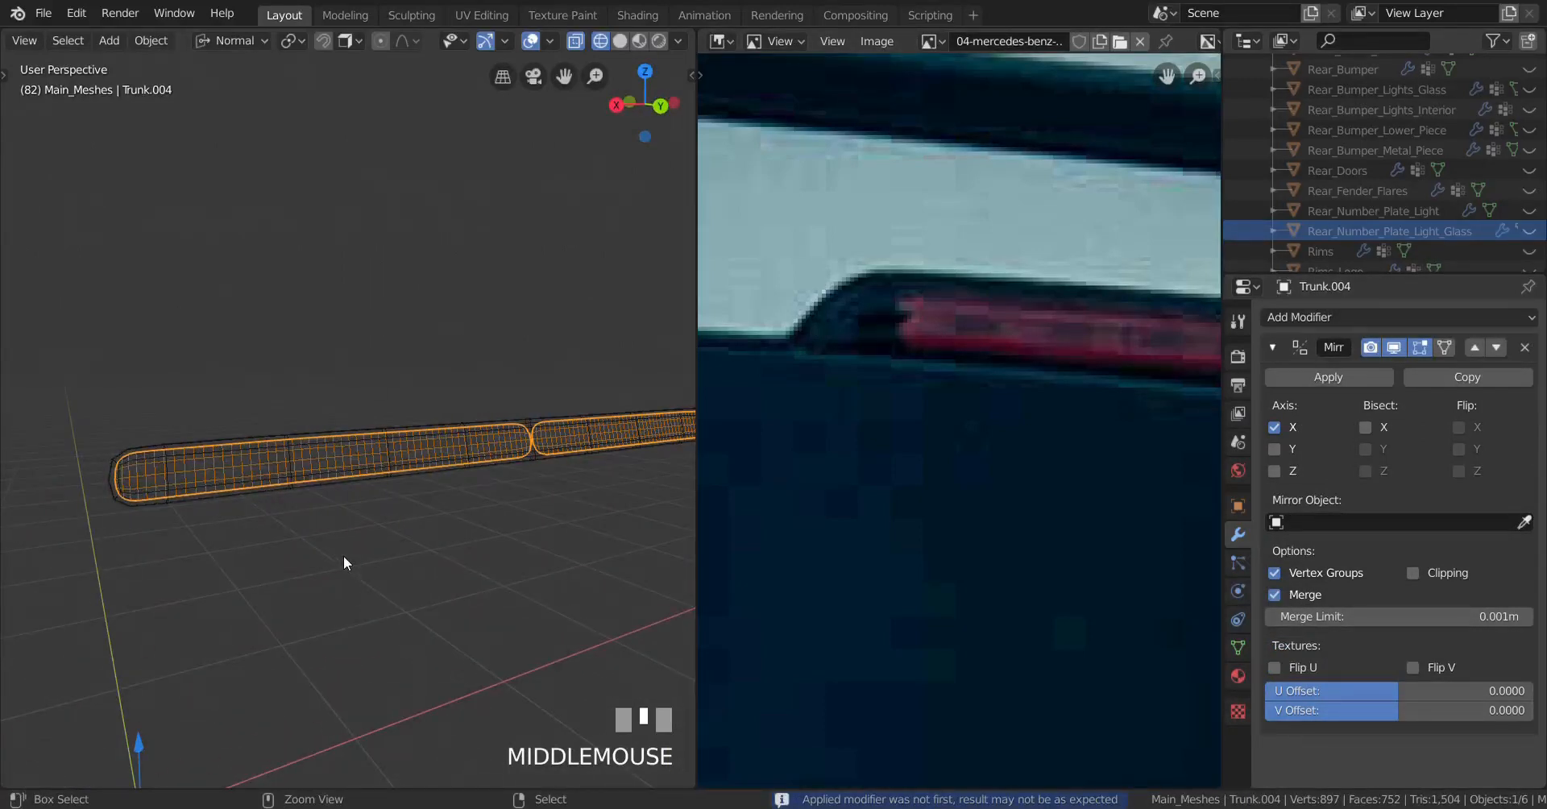
pyautogui.hotkey('ctrl', 'z')
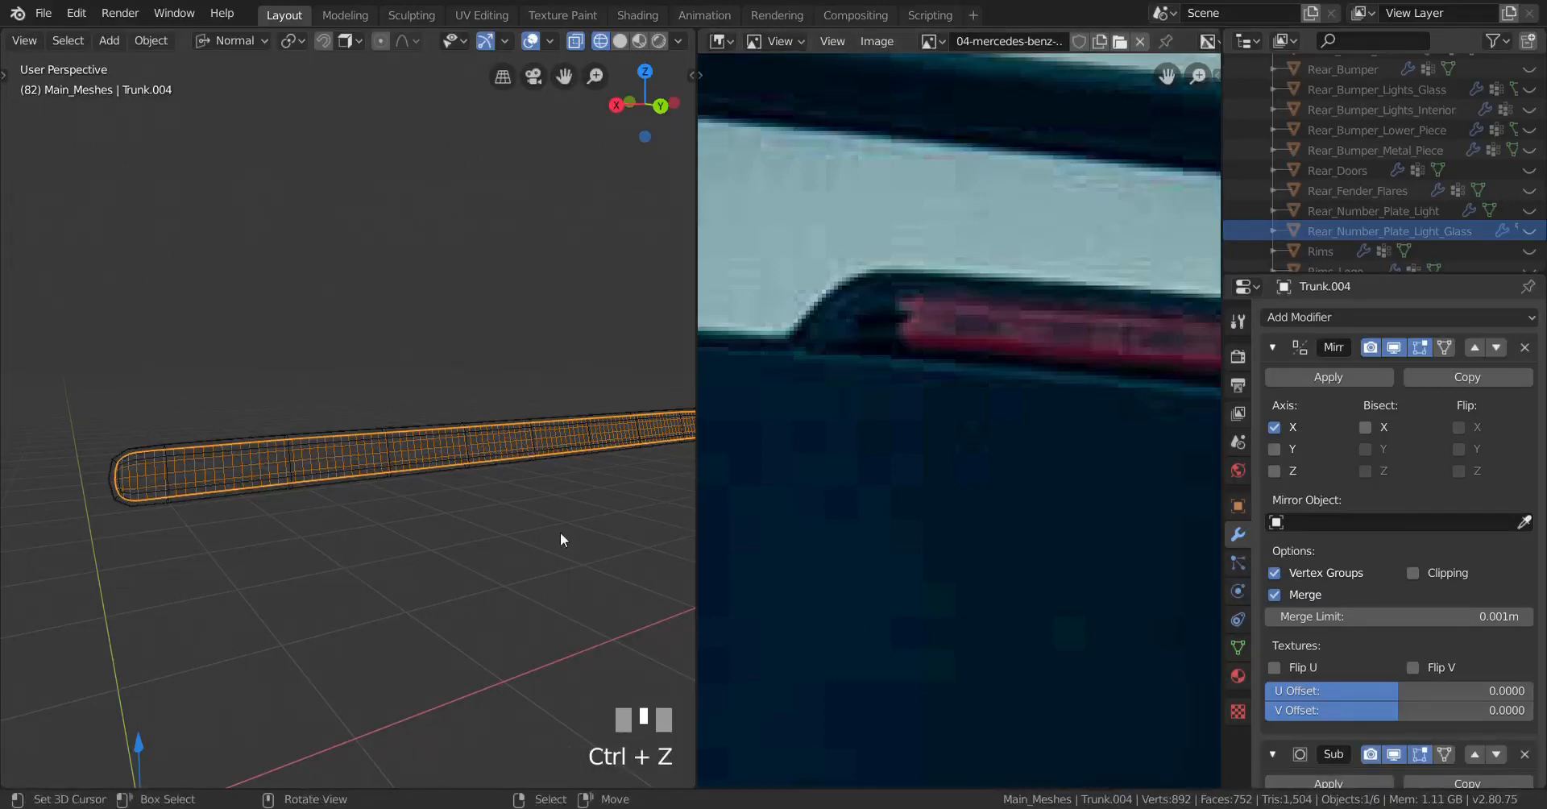
# Step: Retry applying the strip's Subdivision modifier, inspect the centreline vertices up close, and undo back to the live modifier at viewport level 2
pyautogui.scroll(1, 1381, 601)
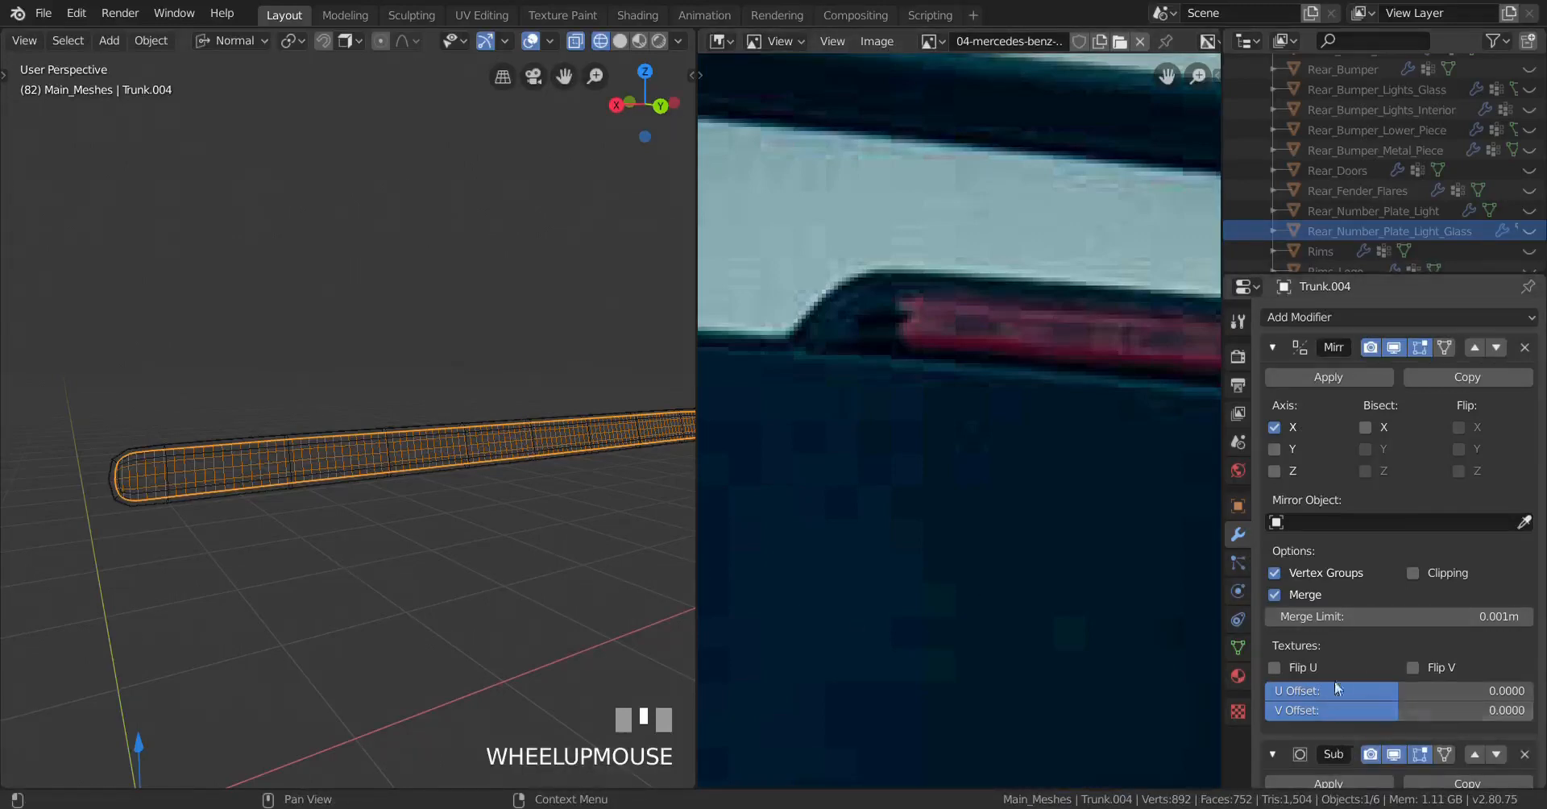
pyautogui.scroll(-4, 1499, 712)
pyautogui.click(1329, 641)
pyautogui.moveTo(443, 411); pyautogui.dragTo(354, 442, button='middle')
pyautogui.keyDown('shift'); pyautogui.moveTo(484, 464); pyautogui.dragTo(386, 419, button='middle'); pyautogui.keyUp('shift')
pyautogui.scroll(2, 582, 464)
pyautogui.moveTo(491, 432)
pyautogui.mouseDown(button='middle')
pyautogui.moveTo(582, 463)
pyautogui.moveTo(511, 449)
pyautogui.mouseUp(button='middle')
pyautogui.press('Tab')
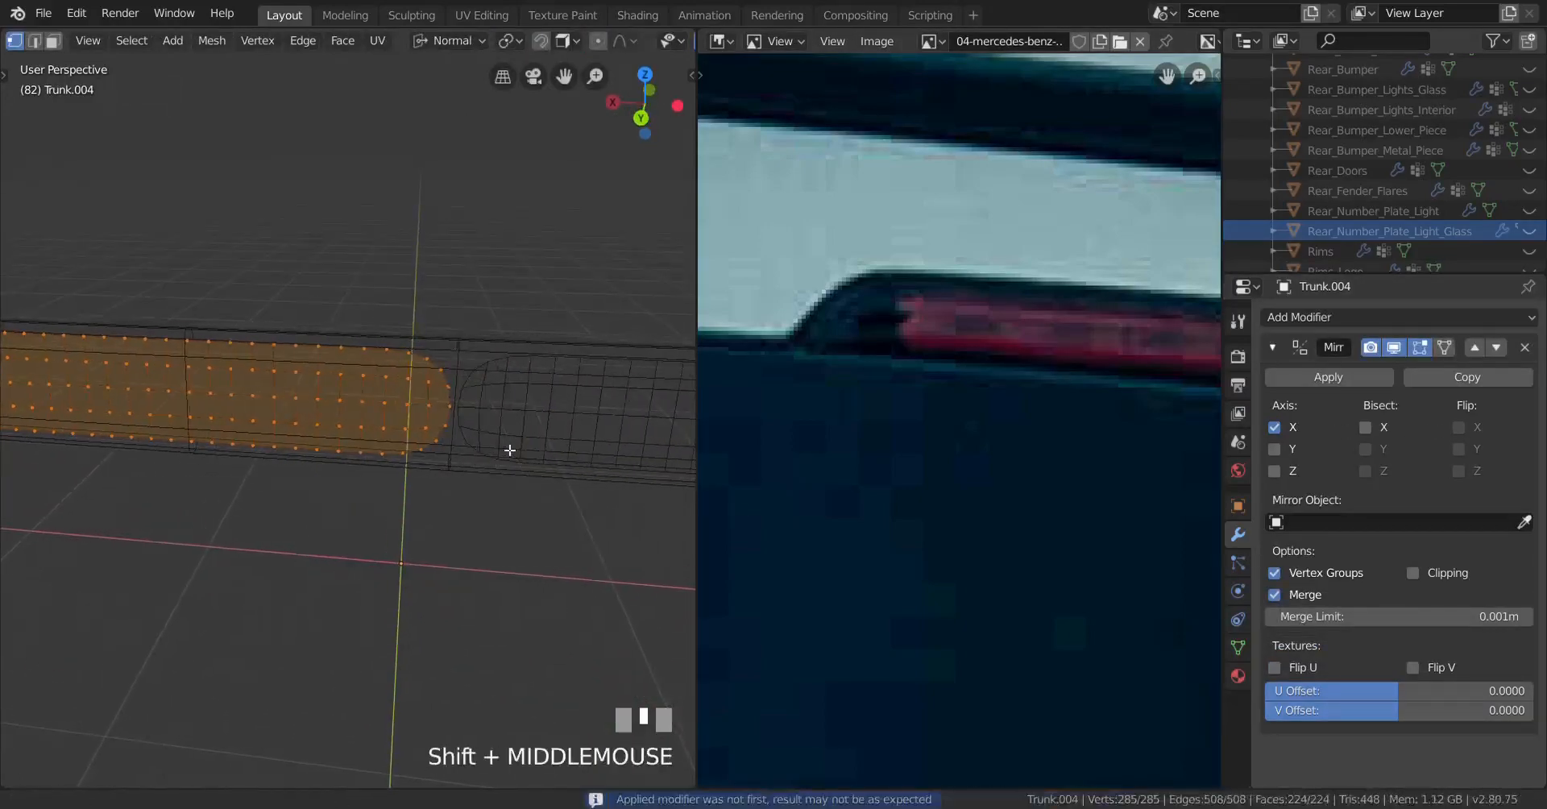
pyautogui.scroll(3, 511, 449)
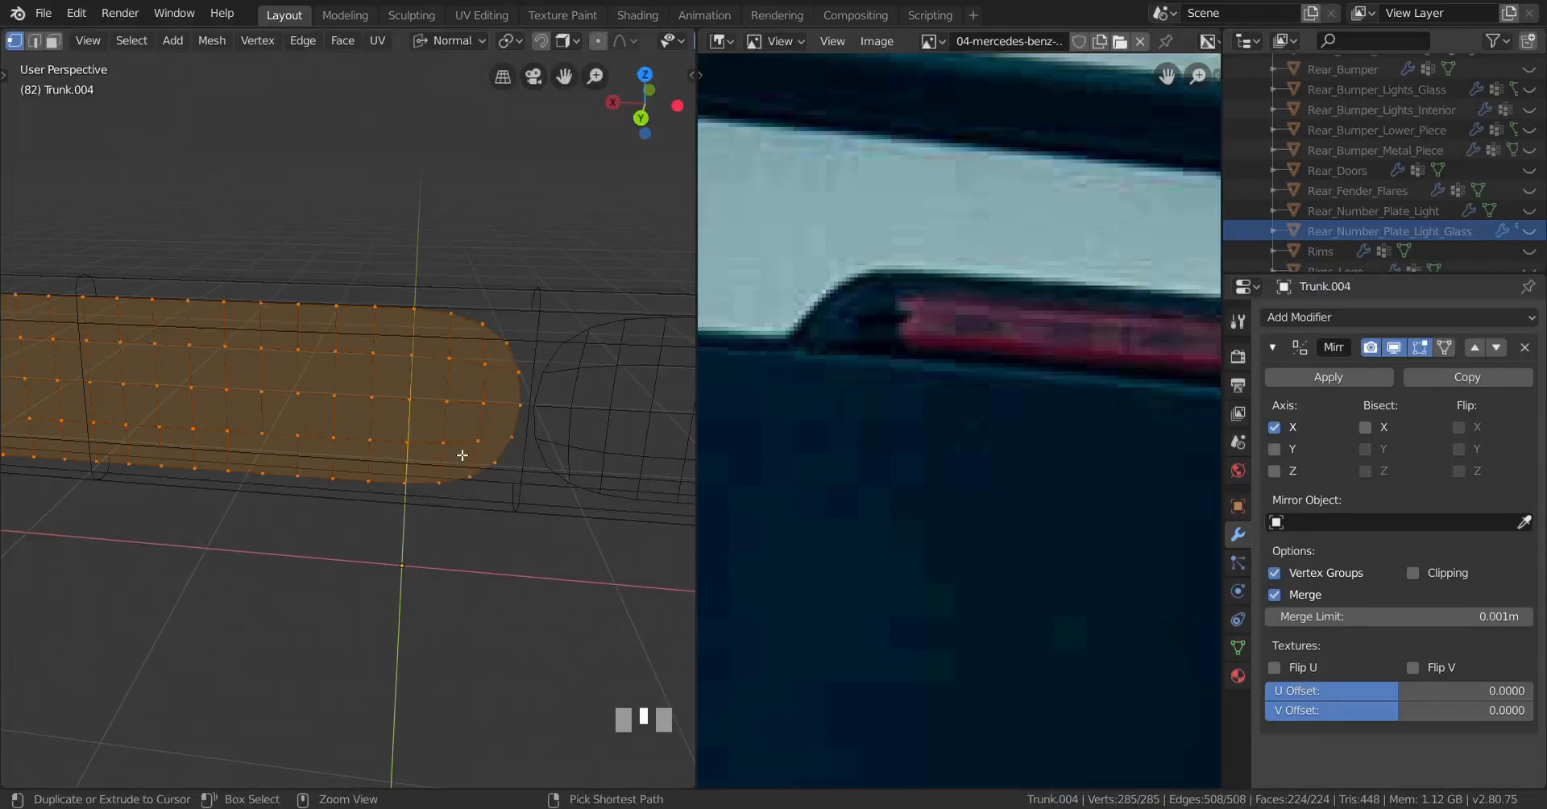
pyautogui.hotkey('ctrl', 'z')
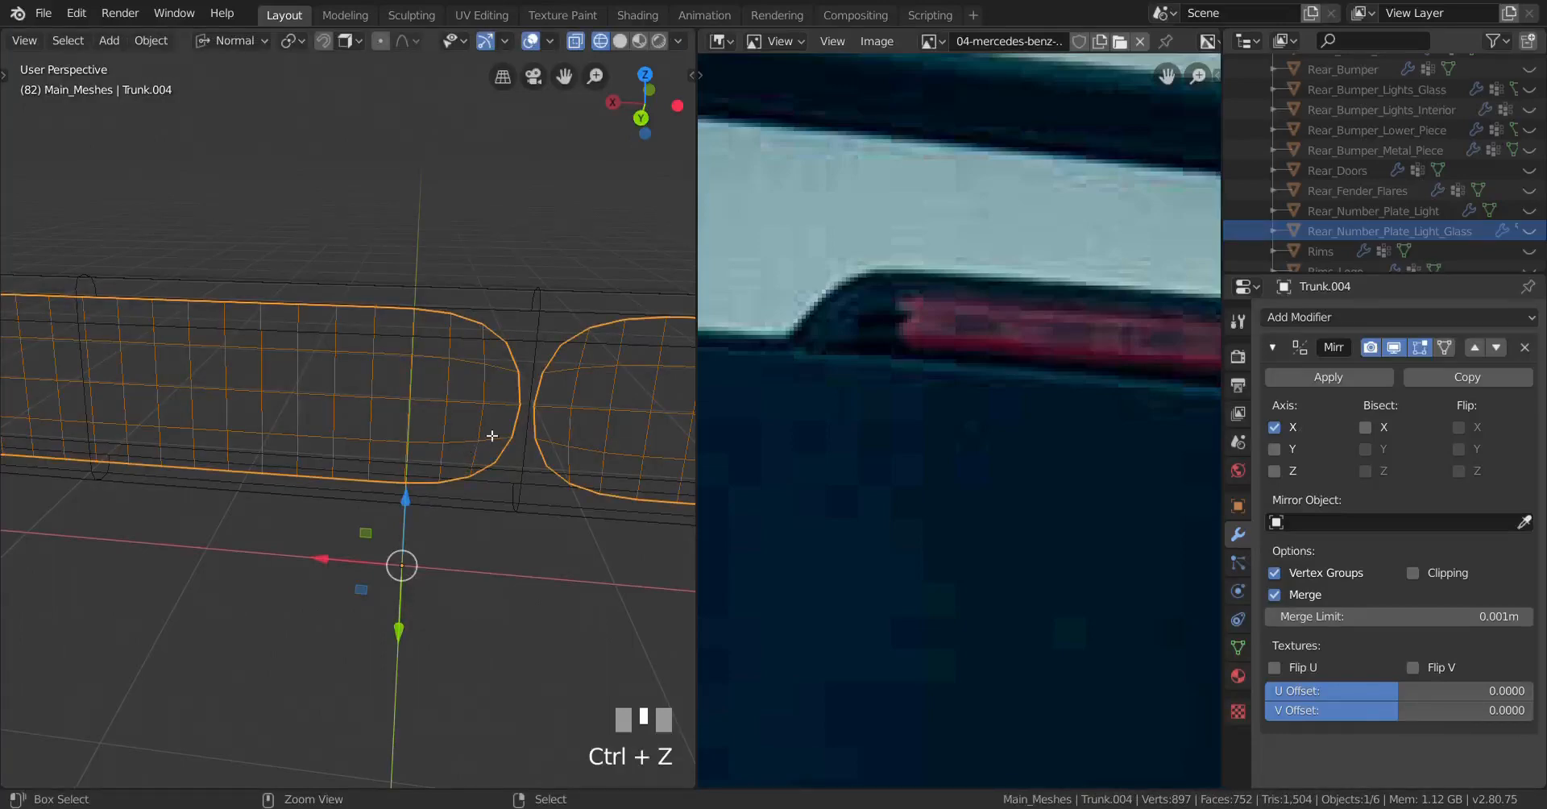
pyautogui.hotkey('ctrl', 'z')
pyautogui.scroll(-3, 508, 430)
pyautogui.scroll(2, 508, 430)
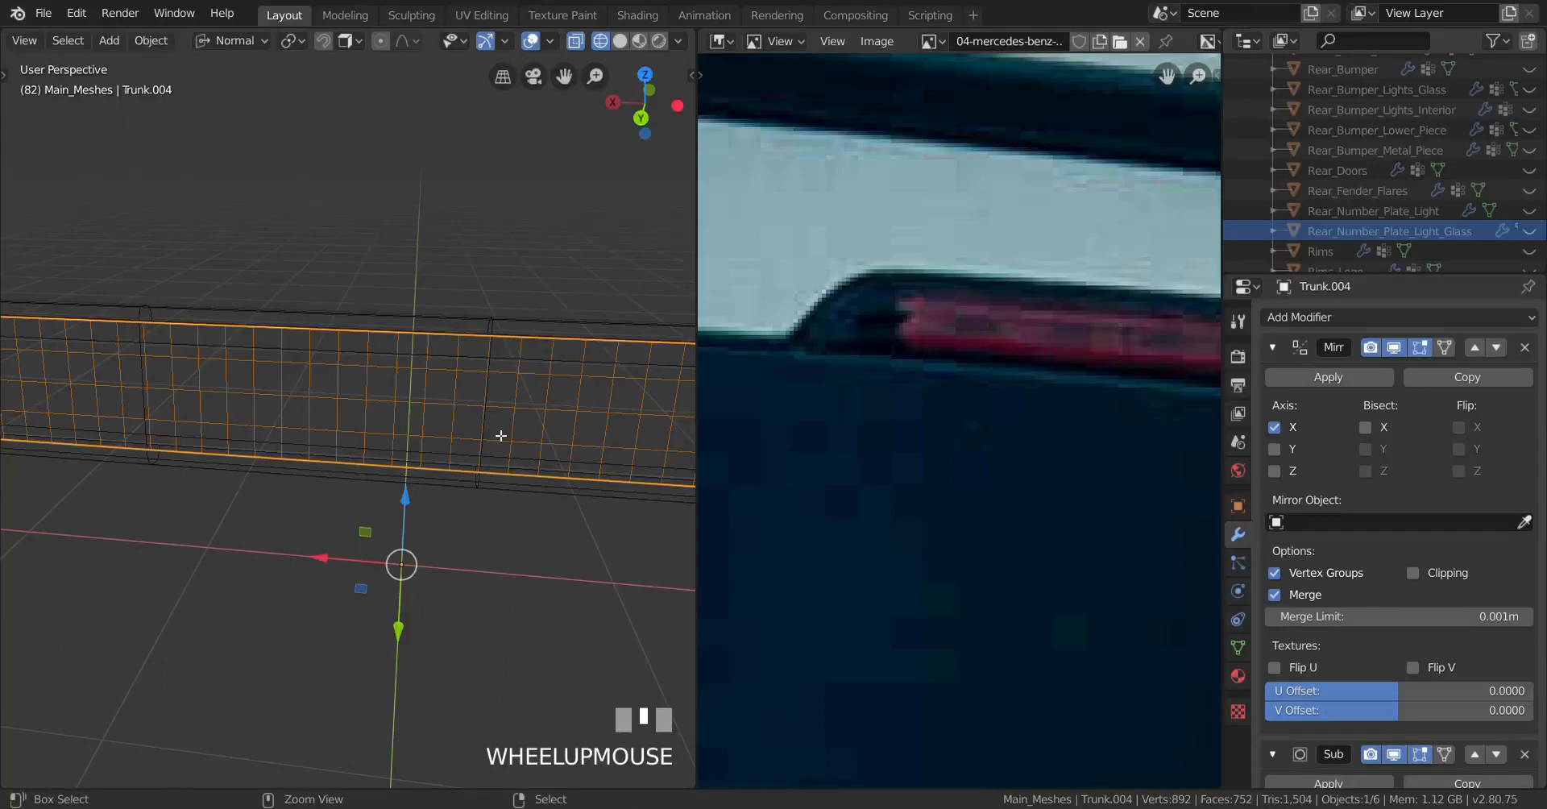
pyautogui.scroll(-4, 1332, 640)
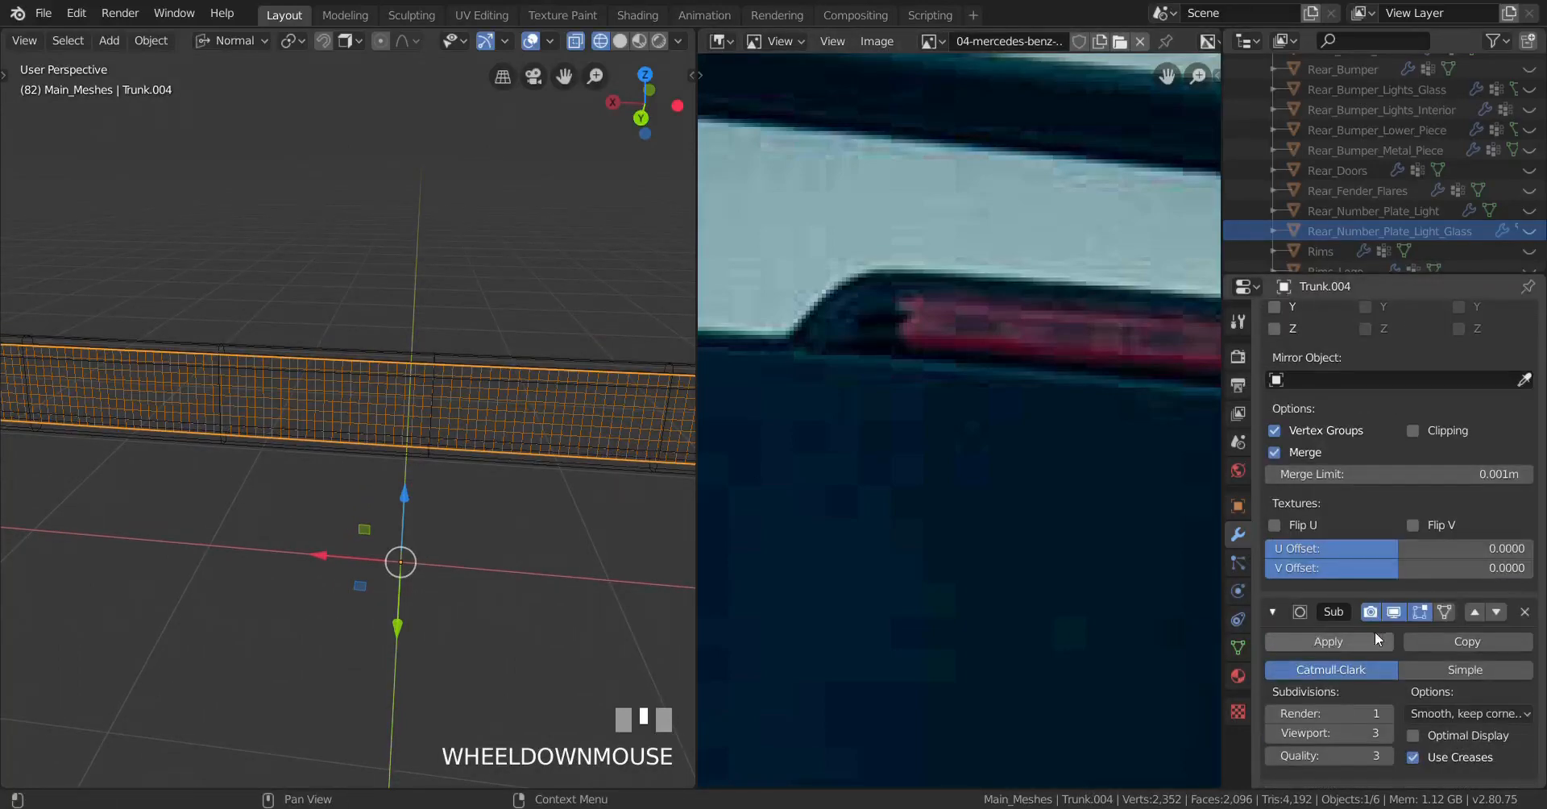
pyautogui.click(1268, 741)
# Step: Crease the strip's open end edge at the mirror centreline and return to object mode
pyautogui.scroll(3, 565, 492)
pyautogui.press('Tab')
pyautogui.keyDown('shift'); pyautogui.moveTo(523, 434); pyautogui.dragTo(501, 425, button='middle'); pyautogui.keyUp('shift')
pyautogui.keyDown('alt'); pyautogui.rightClick(474, 411); pyautogui.keyUp('alt')
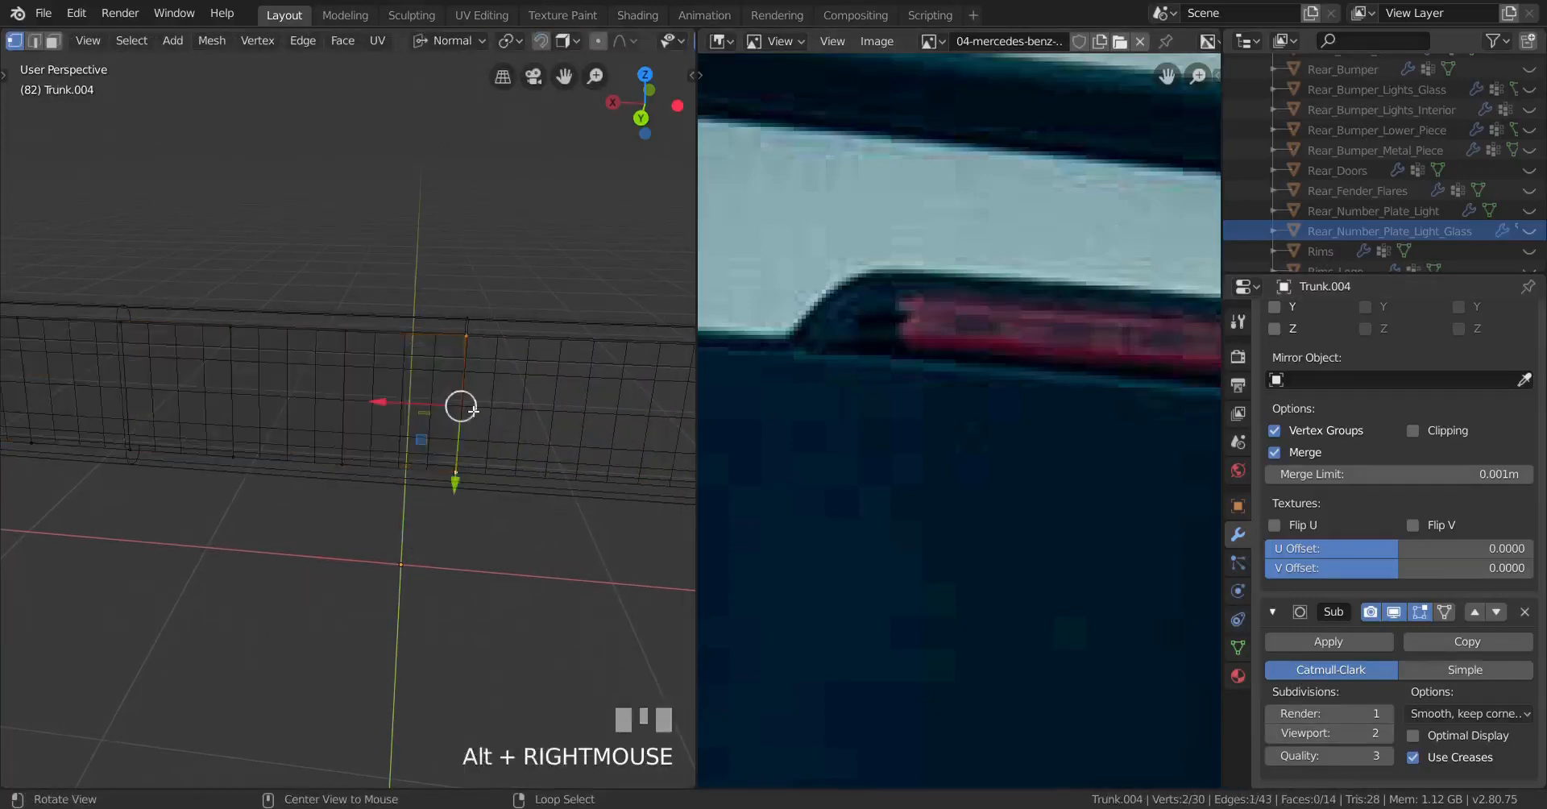
pyautogui.hotkey('shift', 'e')
pyautogui.press('Return')
pyautogui.press('Tab')
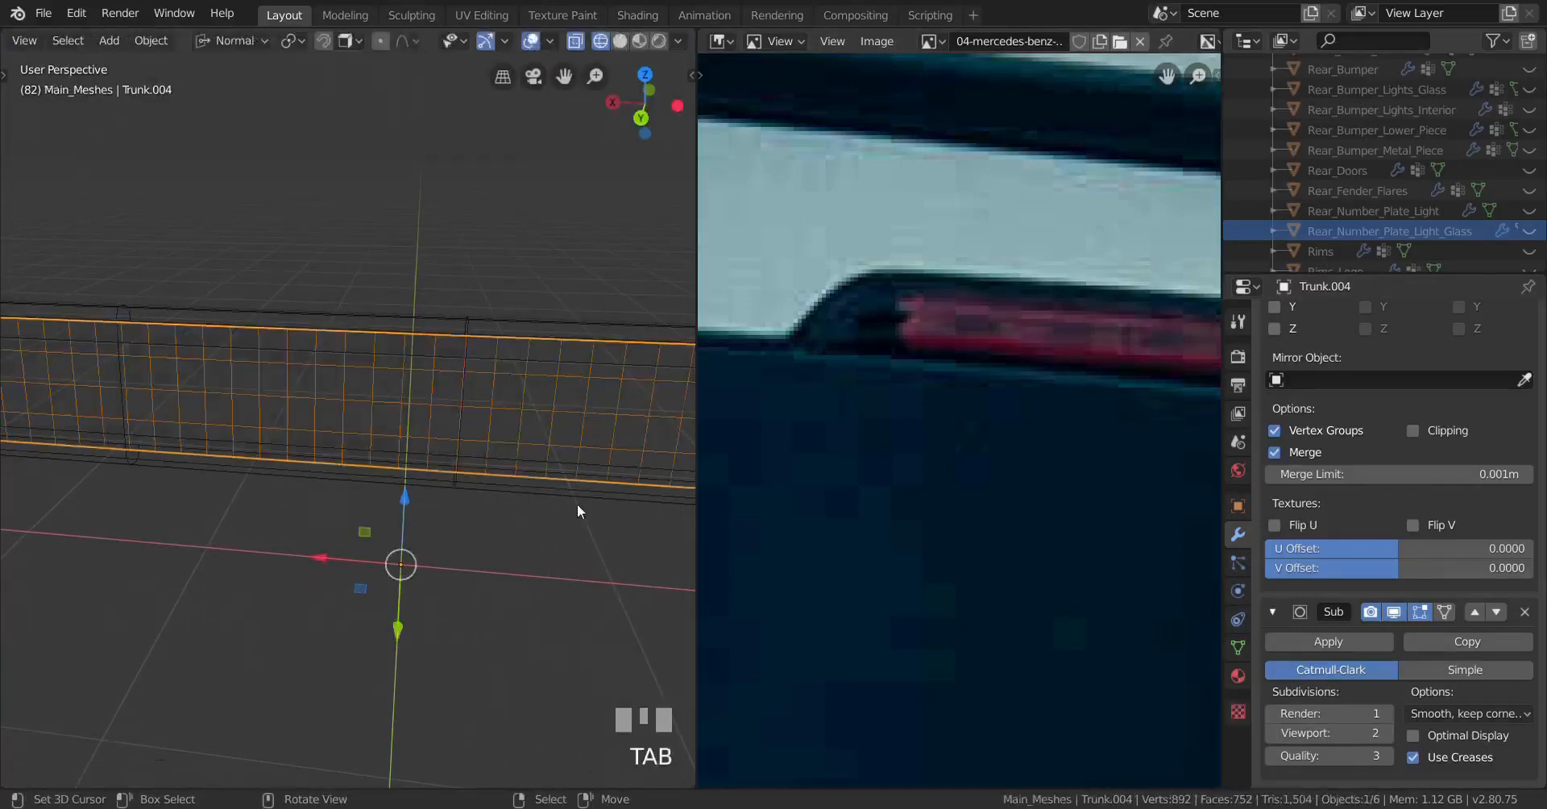
# Step: Try applying the Subdivision modifier with the centreline edge creased and undo it
pyautogui.click(1330, 643)
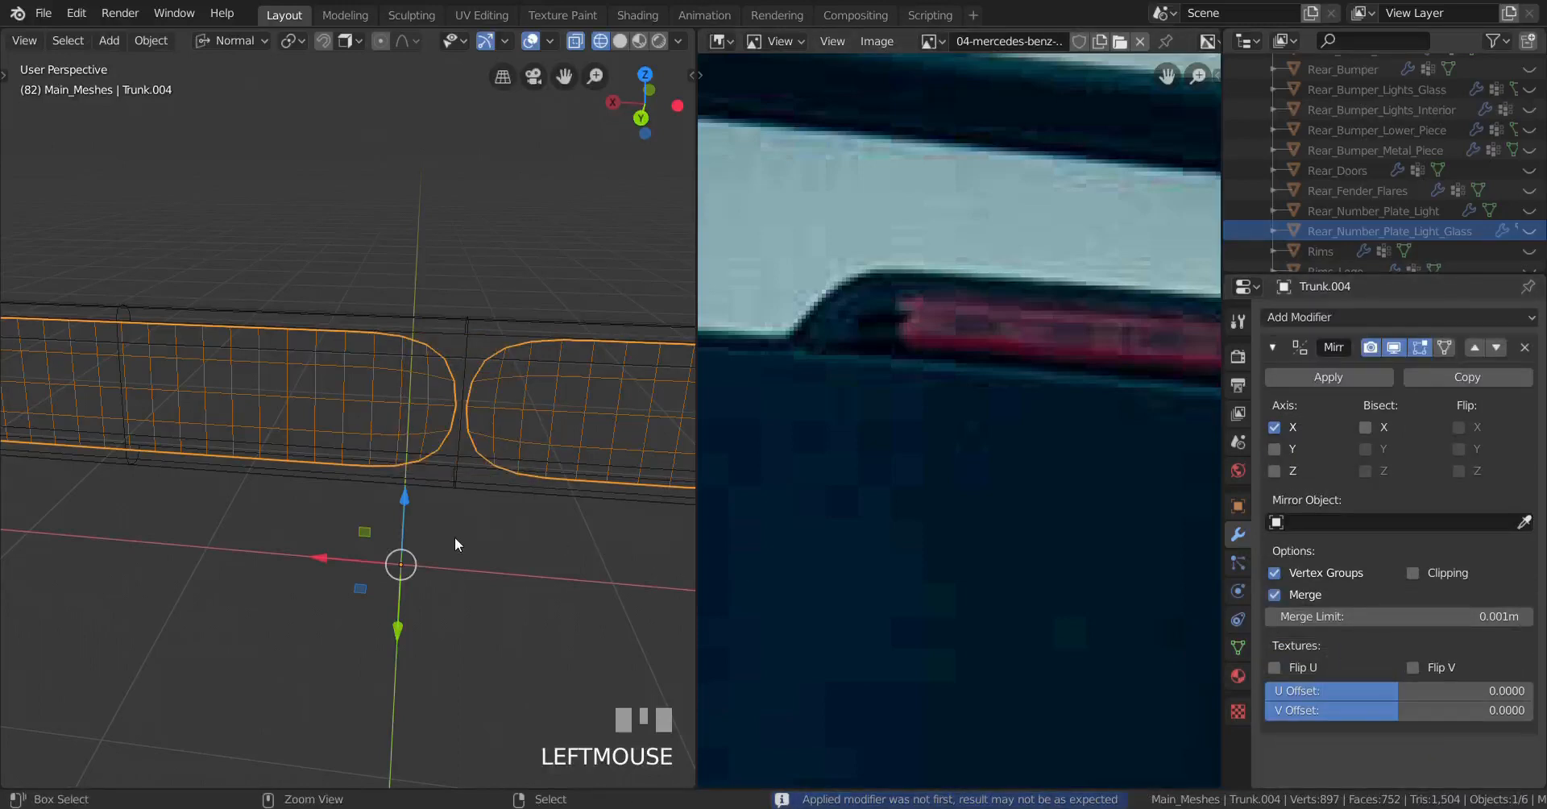
pyautogui.hotkey('ctrl', 'z')
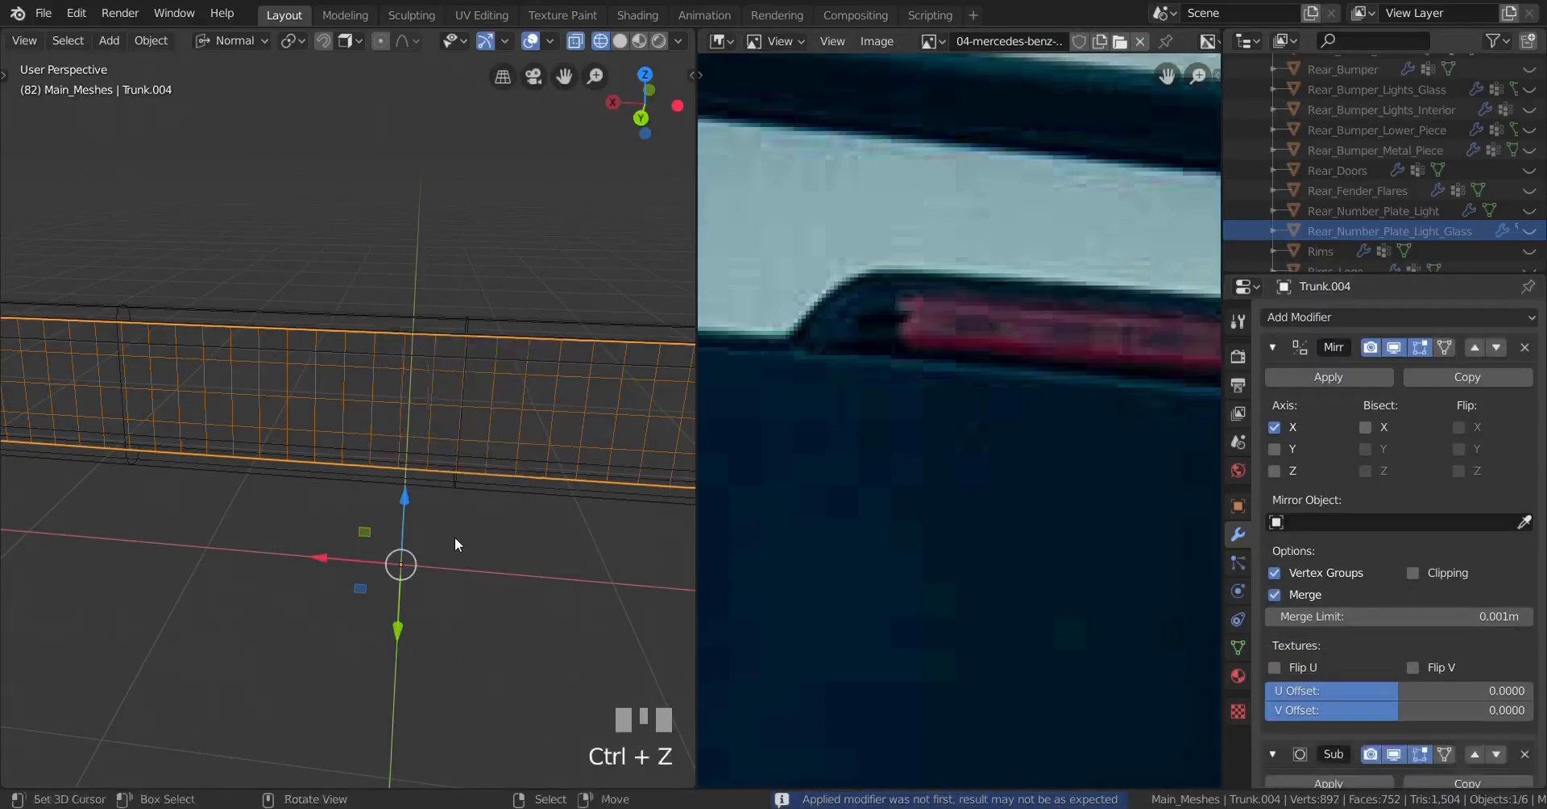
pyautogui.moveTo(447, 535)
pyautogui.mouseDown(button='middle')
pyautogui.moveTo(408, 520)
pyautogui.moveTo(427, 515)
pyautogui.mouseUp(button='middle')
# Step: Clear the crease from the strip's end edge at the mirror centreline and snap the 3D cursor to that edge
pyautogui.press('Tab')
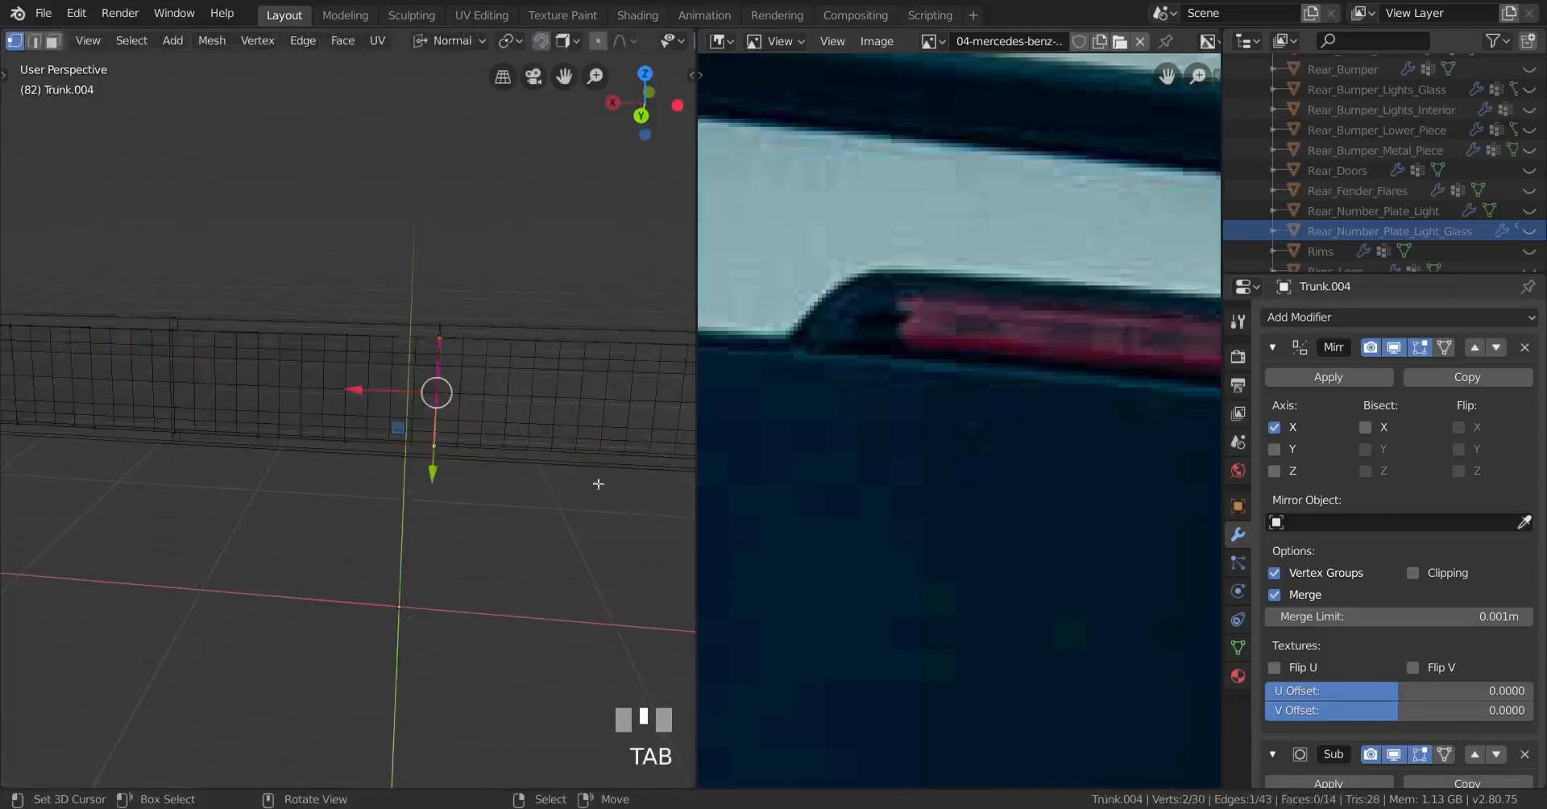
pyautogui.keyDown('shift'); pyautogui.moveTo(601, 483); pyautogui.dragTo(528, 442, button='middle'); pyautogui.keyUp('shift')
pyautogui.hotkey('shift', 'e')
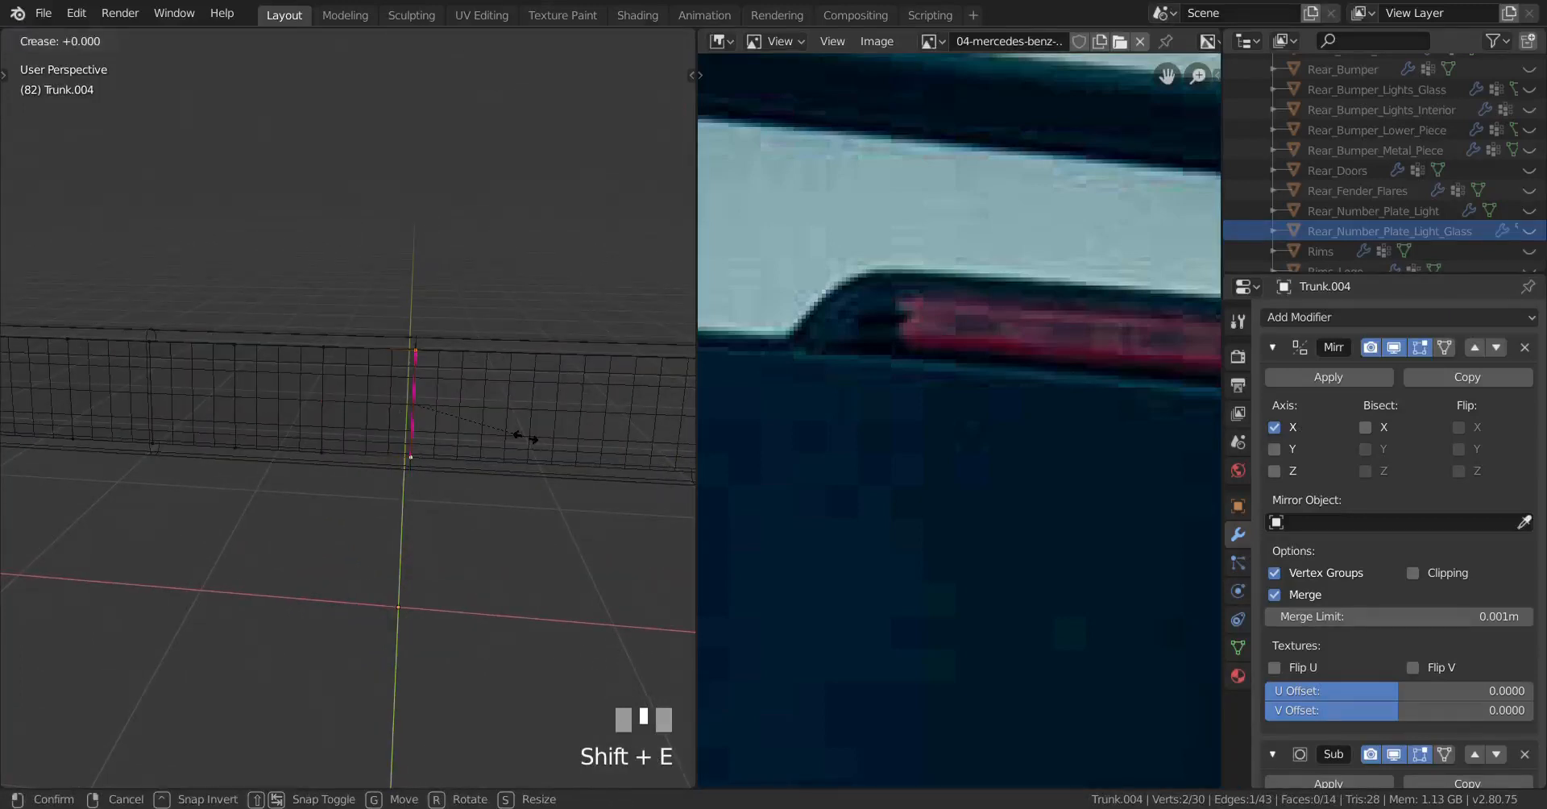
pyautogui.press('Return')
pyautogui.hotkey('shift', 's')
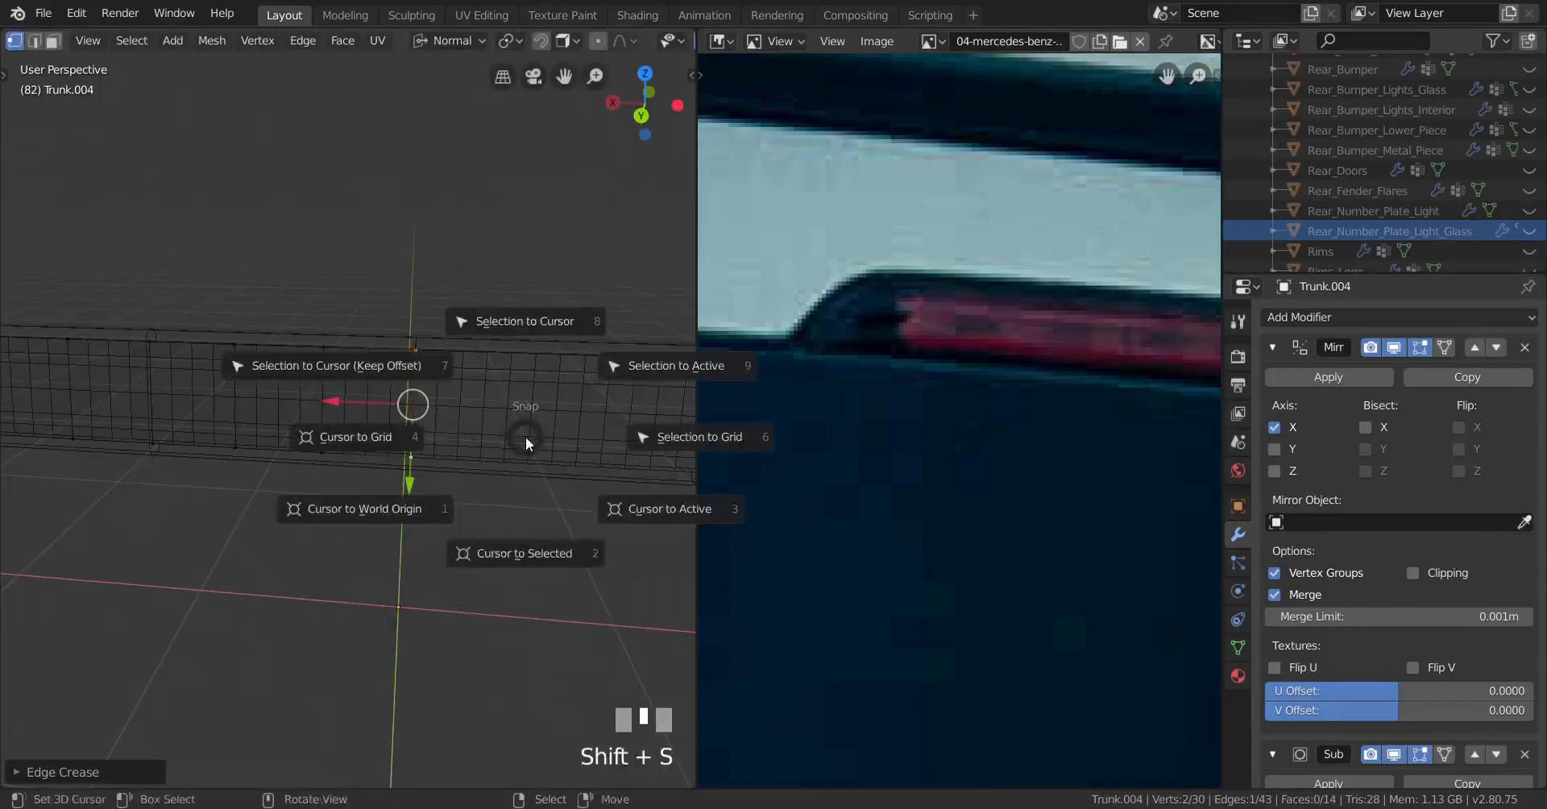
pyautogui.click(540, 551)
pyautogui.keyDown('shift'); pyautogui.moveTo(539, 552); pyautogui.dragTo(476, 510, button='middle'); pyautogui.keyUp('shift')
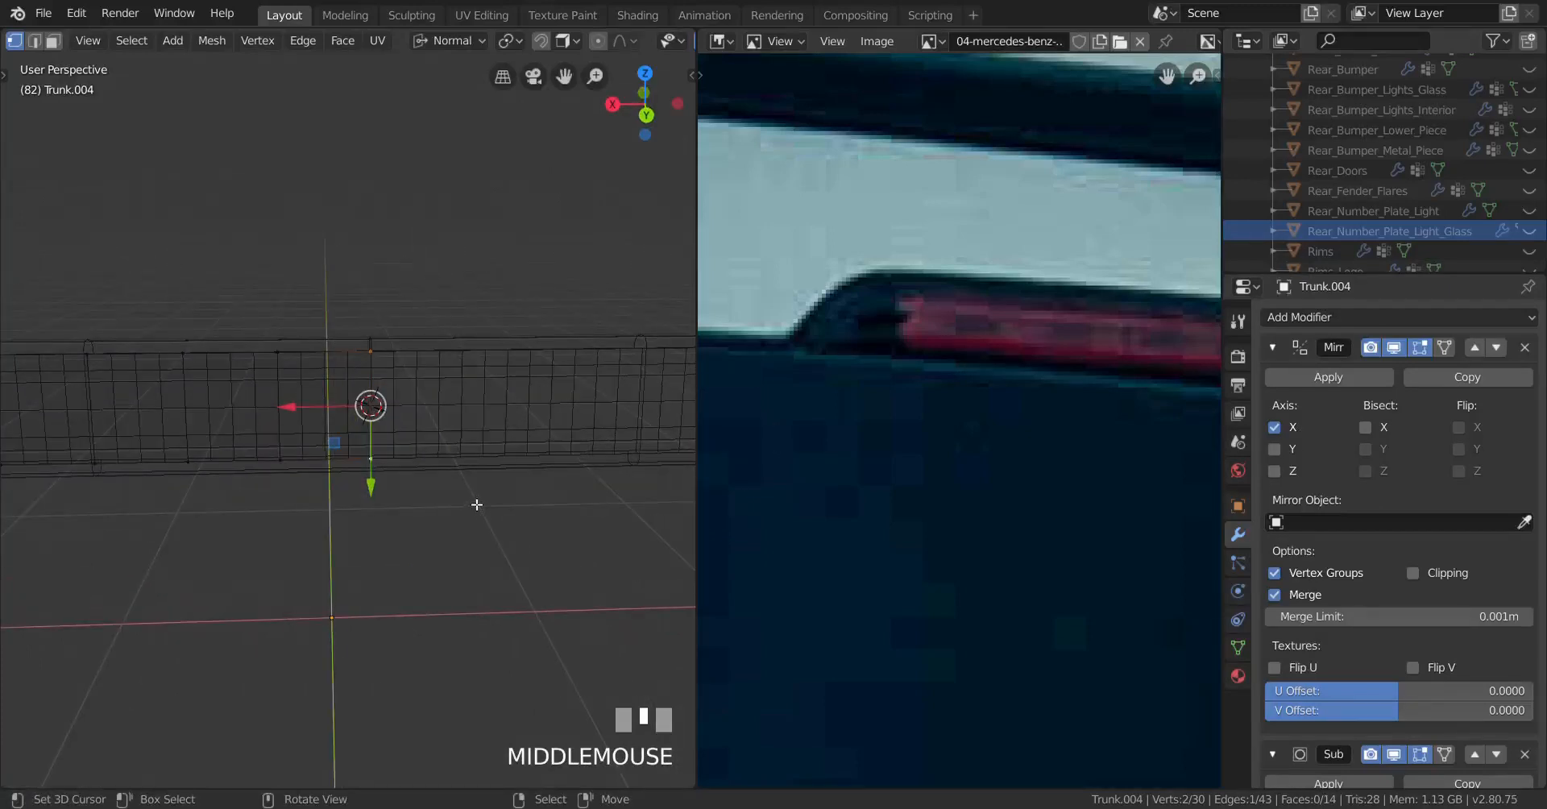
# Step: Return to object mode and apply the strip's Mirror modifier, followed by its Subdivision modifier
pyautogui.scroll(-4, 1322, 543)
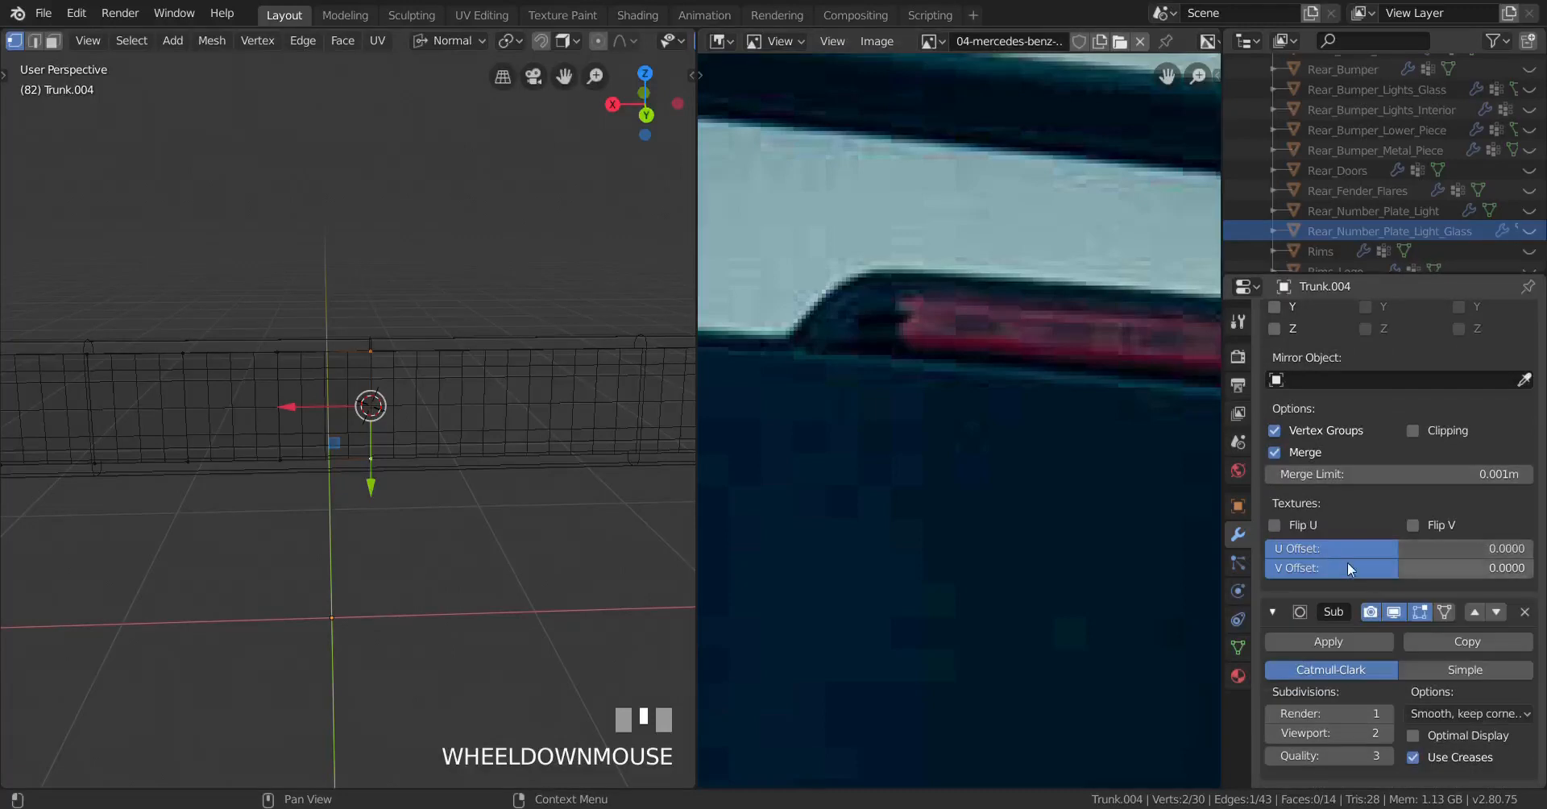
pyautogui.press('Tab')
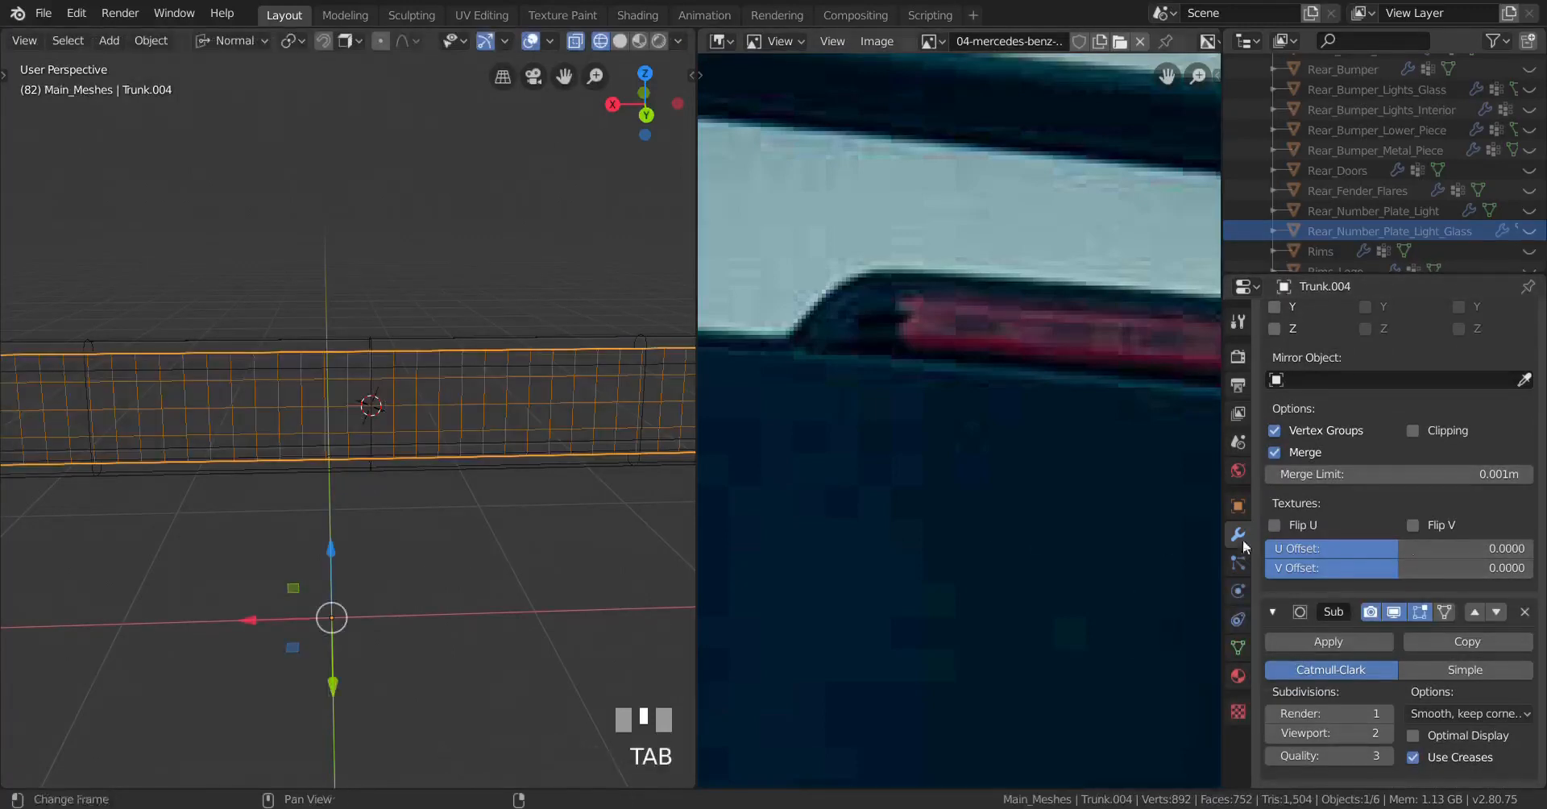
pyautogui.scroll(4, 1488, 556)
pyautogui.click(1340, 382)
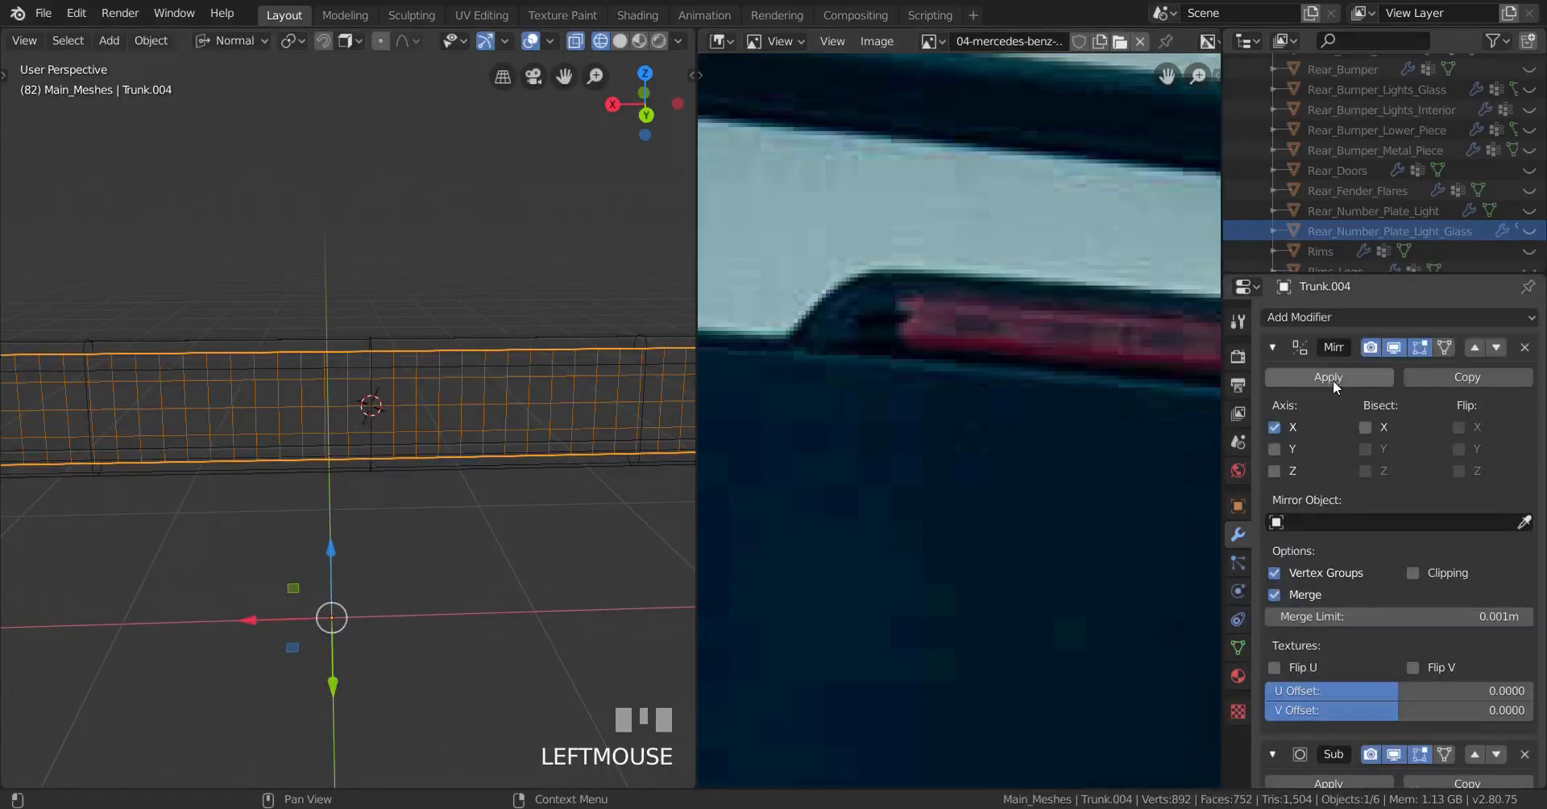
pyautogui.click(1334, 374)
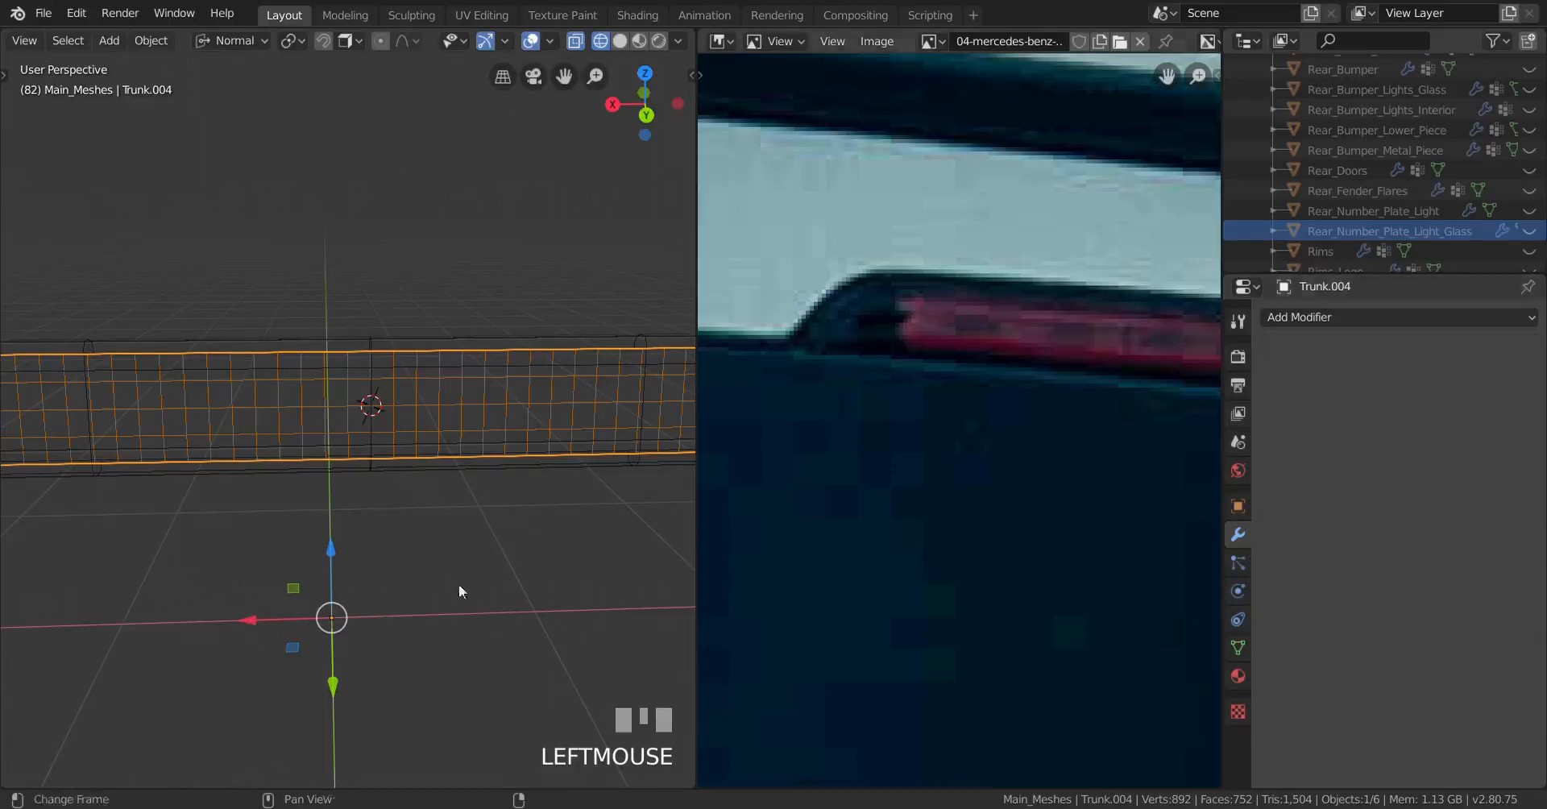
# Step: Hide the strip's centre vertex column, delete the linked mesh of one half, and unhide the centre column
pyautogui.press('Tab')
pyautogui.scroll(3, 460, 591)
pyautogui.scroll(2, 437, 499)
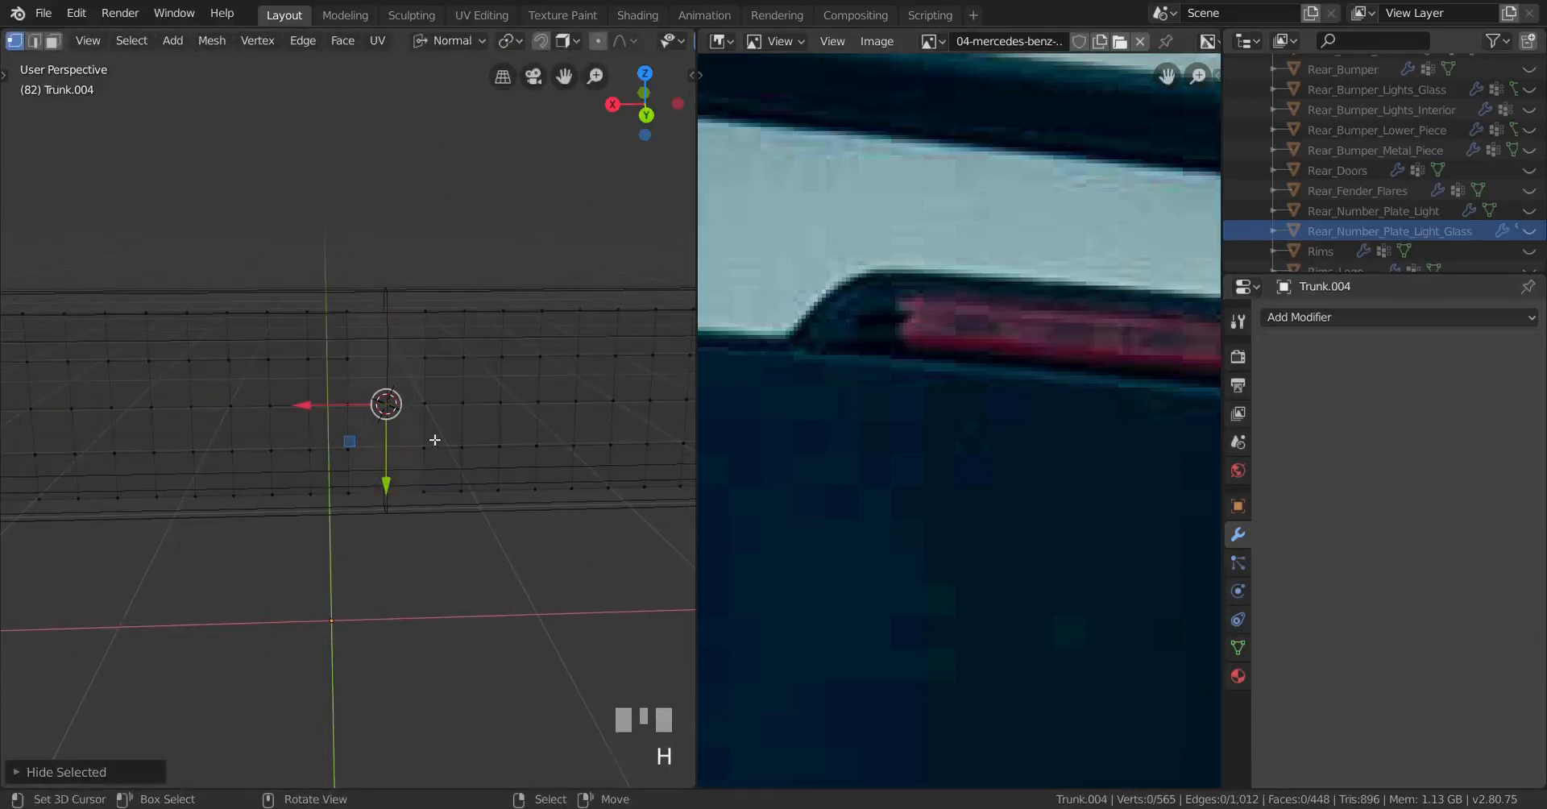
pyautogui.rightClick(425, 403)
pyautogui.press('l')
pyautogui.press('x')
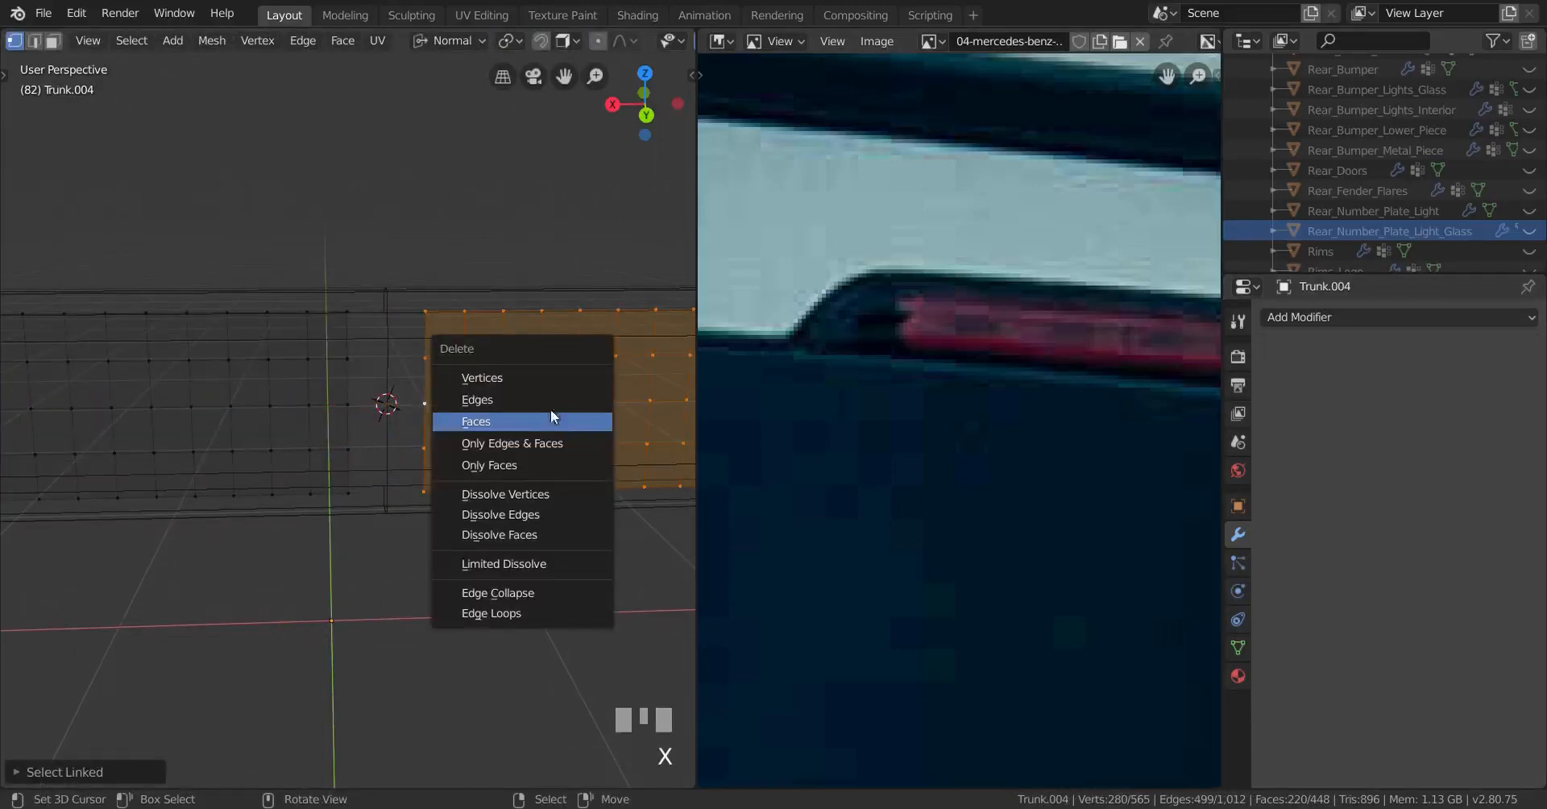
pyautogui.click(550, 410)
pyautogui.hotkey('alt', 'h')
# Step: Leave edit mode and add a Mirror modifier on the X axis to the remaining half of the strip
pyautogui.moveTo(457, 487)
pyautogui.keyDown('shift'); pyautogui.mouseDown(button='middle')
pyautogui.moveTo(422, 511)
pyautogui.moveTo(453, 486)
pyautogui.mouseUp(button='middle'); pyautogui.keyUp('shift')
pyautogui.scroll(-2, 445, 492)
pyautogui.press('Tab')
pyautogui.click(1386, 316)
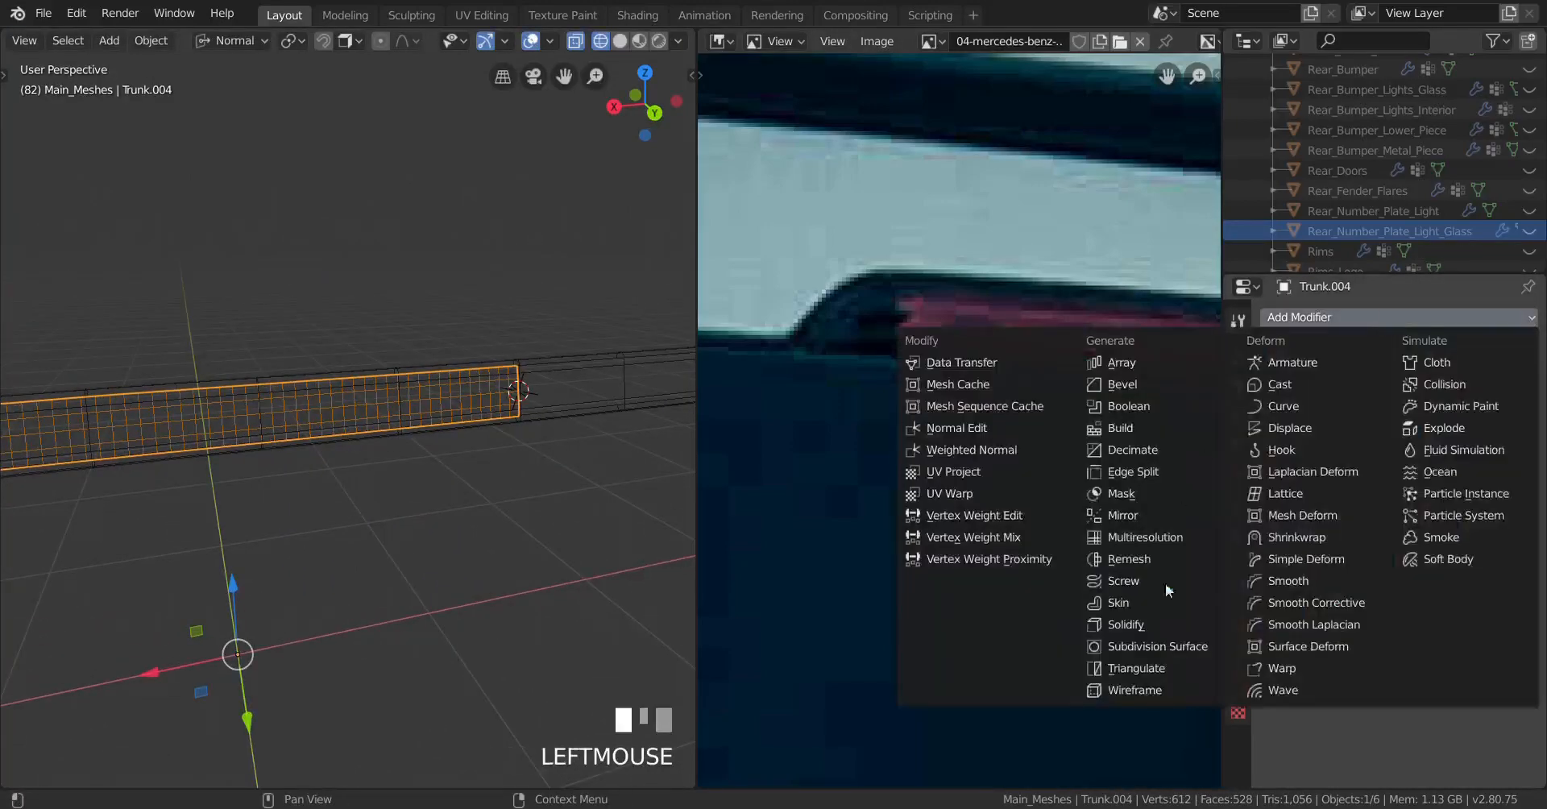
pyautogui.click(1139, 518)
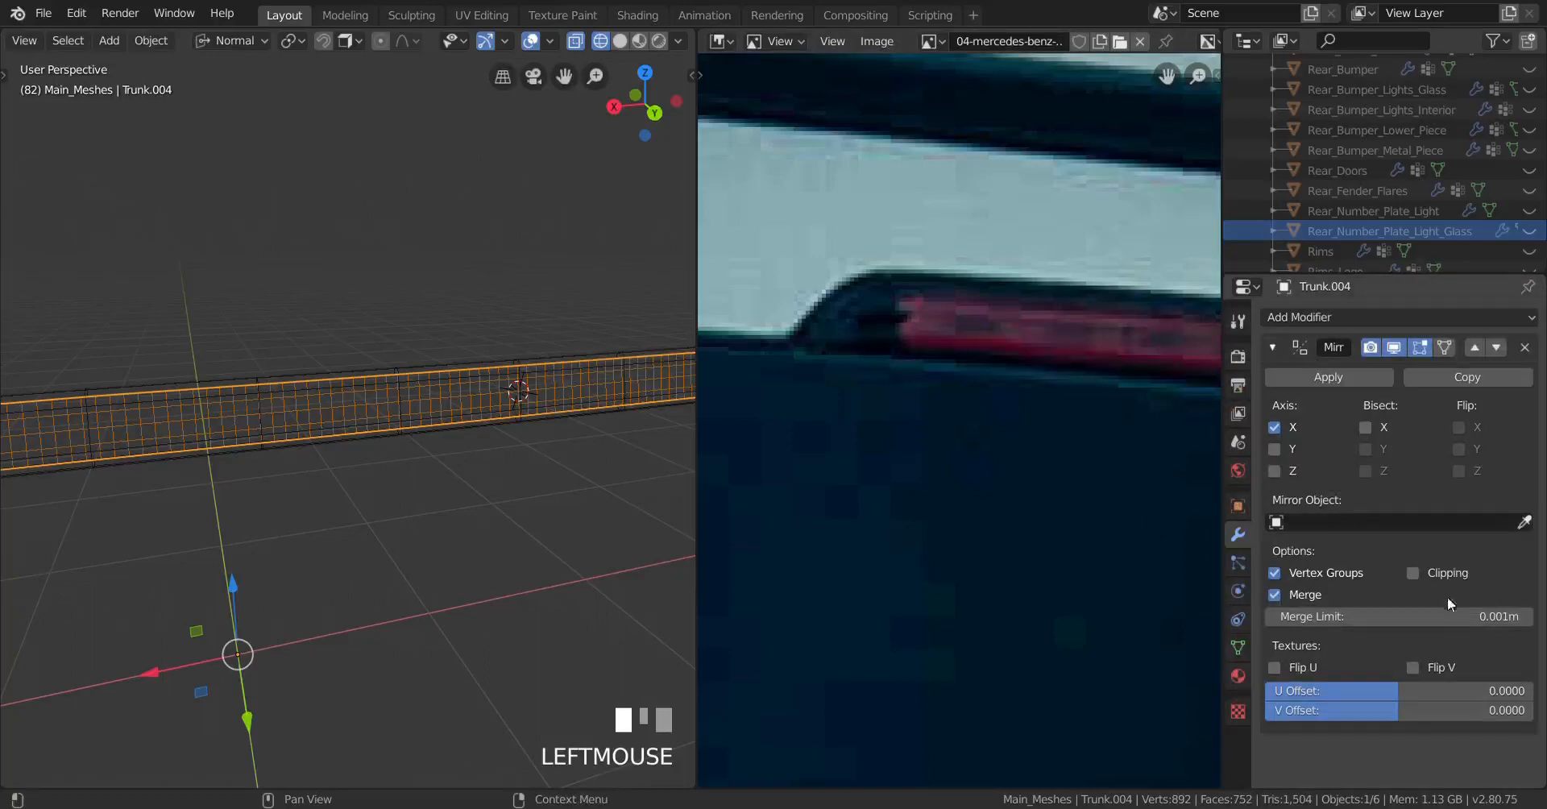
# Step: Switch to solid shading and recalculate the normals of all the strip's faces
pyautogui.moveTo(625, 511)
pyautogui.mouseDown(button='middle')
pyautogui.moveTo(653, 518)
pyautogui.moveTo(432, 518)
pyautogui.moveTo(414, 539)
pyautogui.moveTo(346, 542)
pyautogui.moveTo(378, 553)
pyautogui.mouseUp(button='middle')
pyautogui.press('z')
pyautogui.click(556, 556)
pyautogui.scroll(-3, 274, 565)
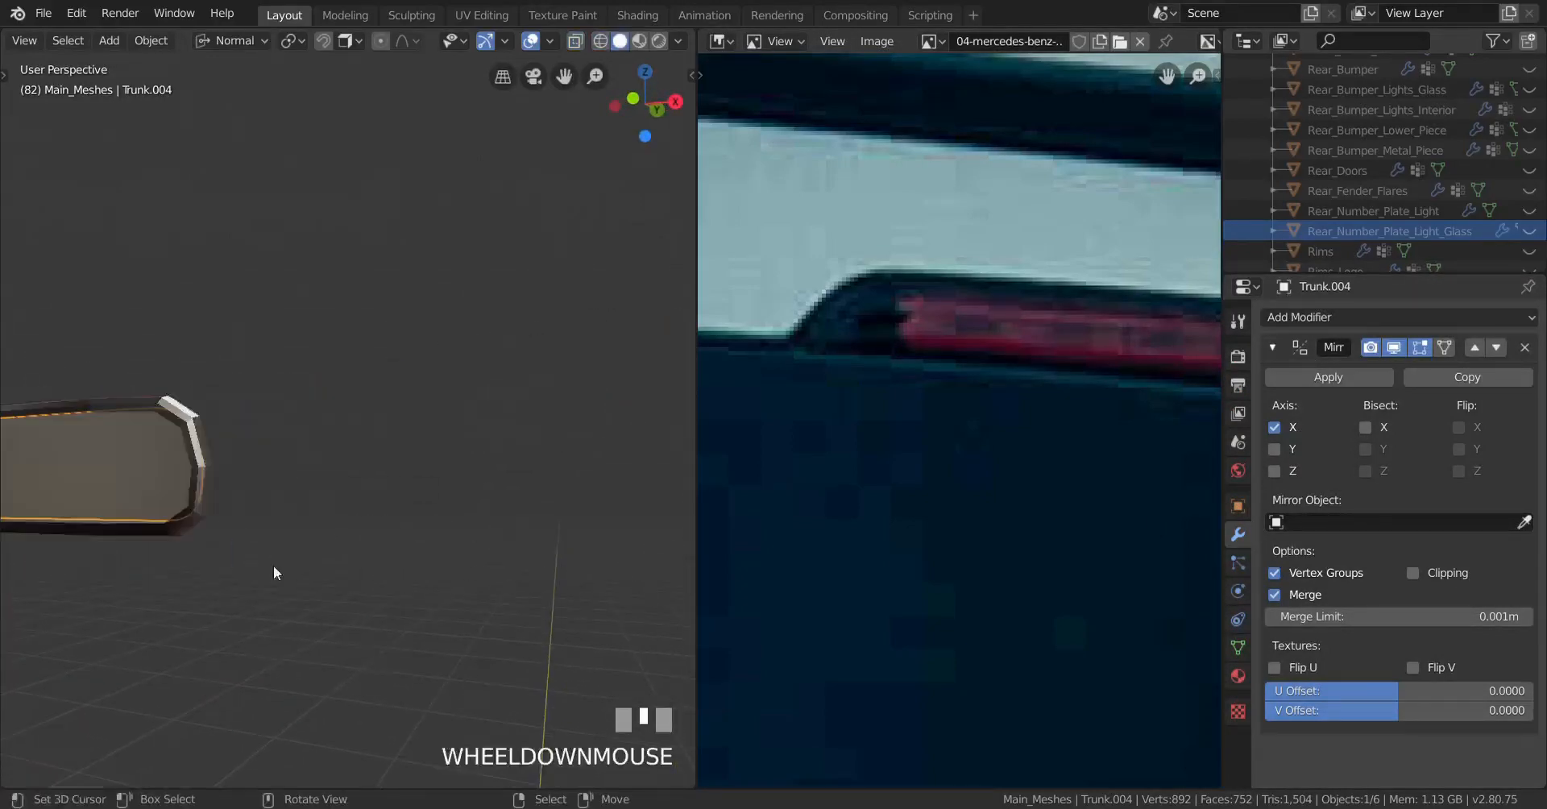
pyautogui.moveTo(373, 426); pyautogui.dragTo(488, 577, button='middle')
pyautogui.press('Tab')
pyautogui.press('a')
pyautogui.hotkey('shift', 'n')
pyautogui.press('Tab')
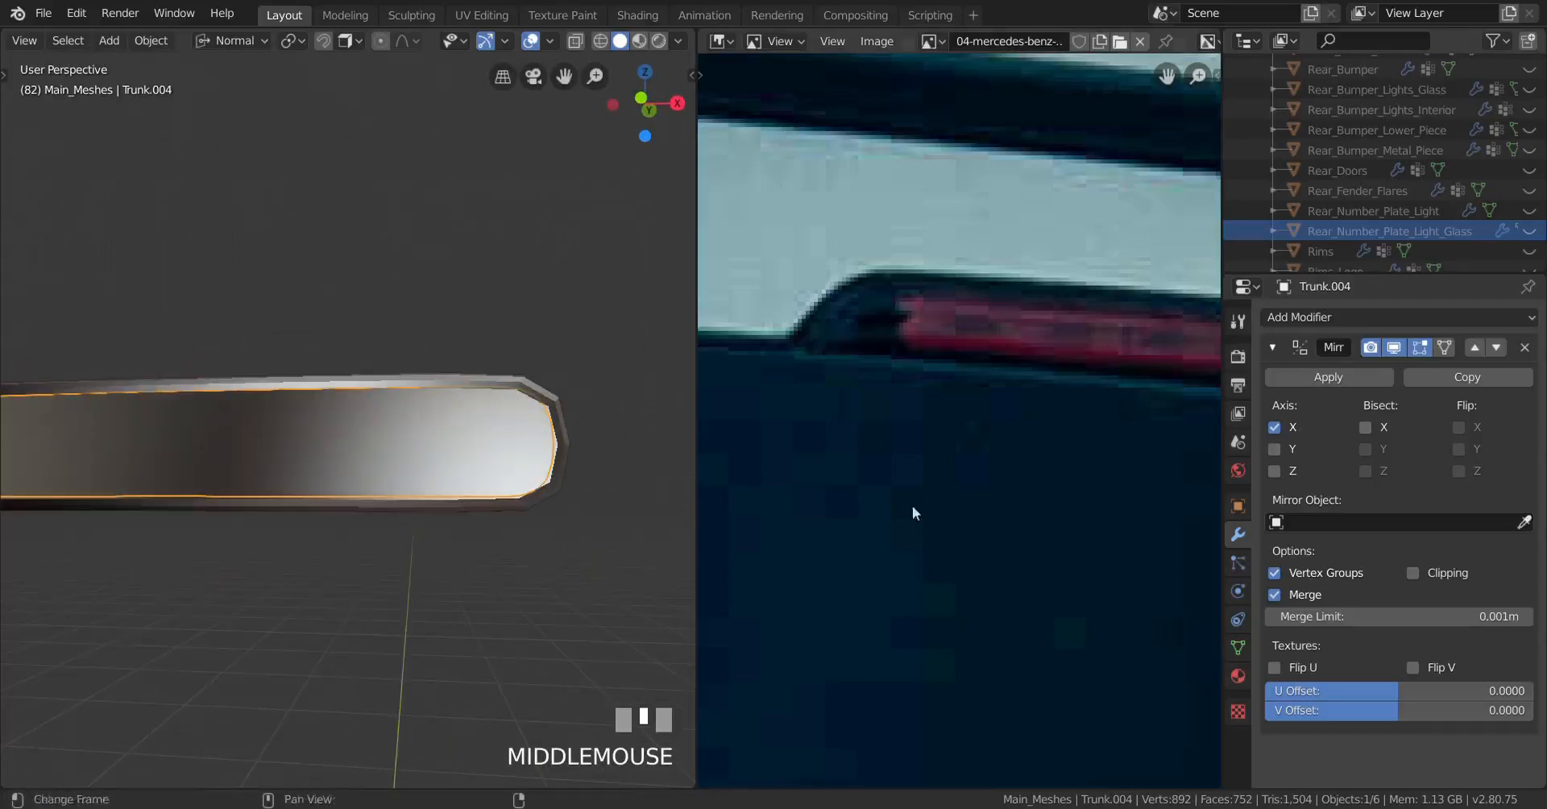
# Step: Add a Subdivision Surface modifier to the strip and set its render subdivisions to 1
pyautogui.scroll(1, 1365, 322)
pyautogui.click(1370, 317)
pyautogui.click(1159, 646)
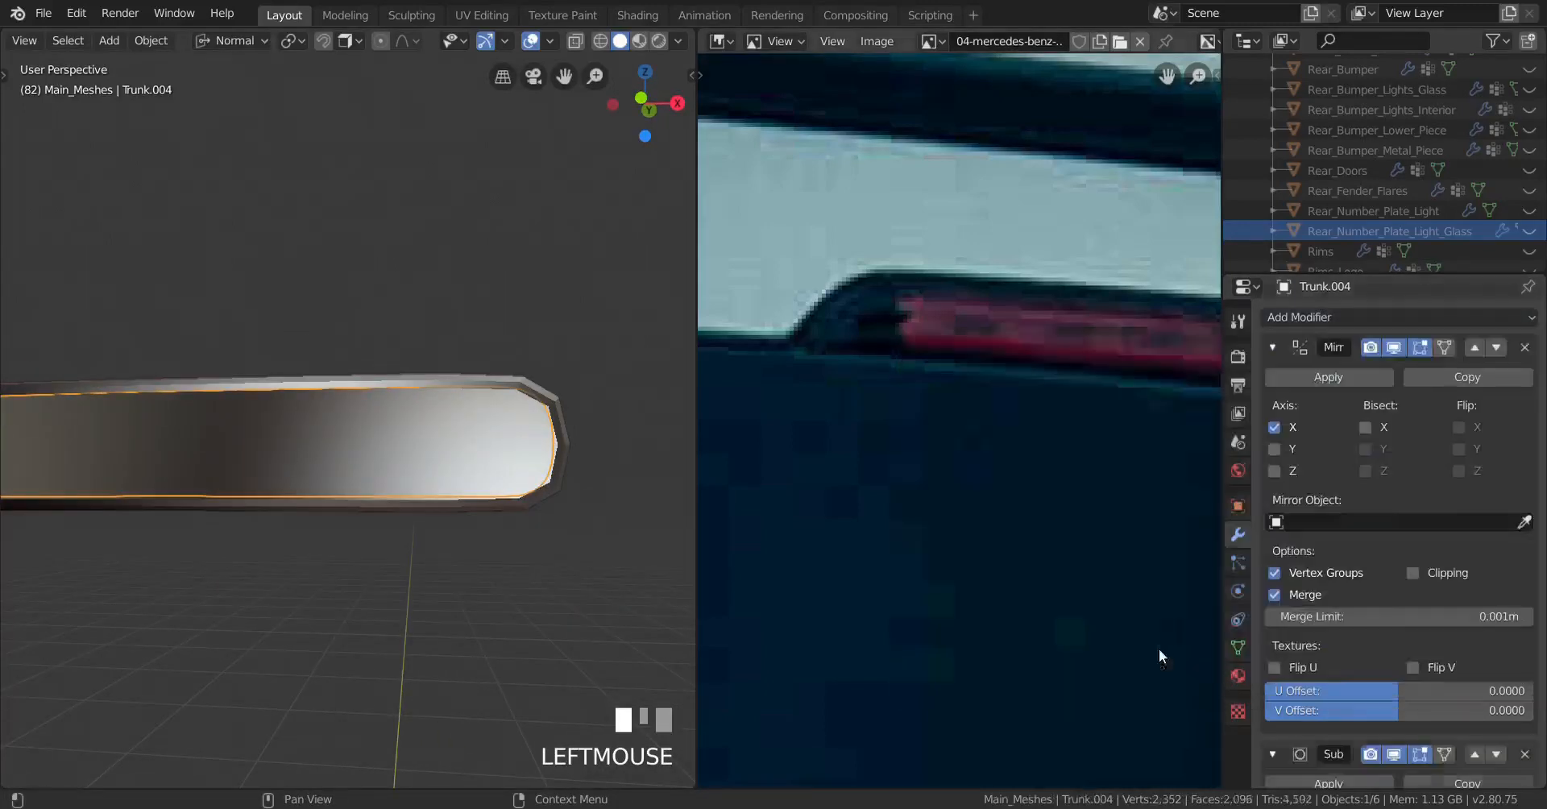
pyautogui.scroll(-4, 1382, 713)
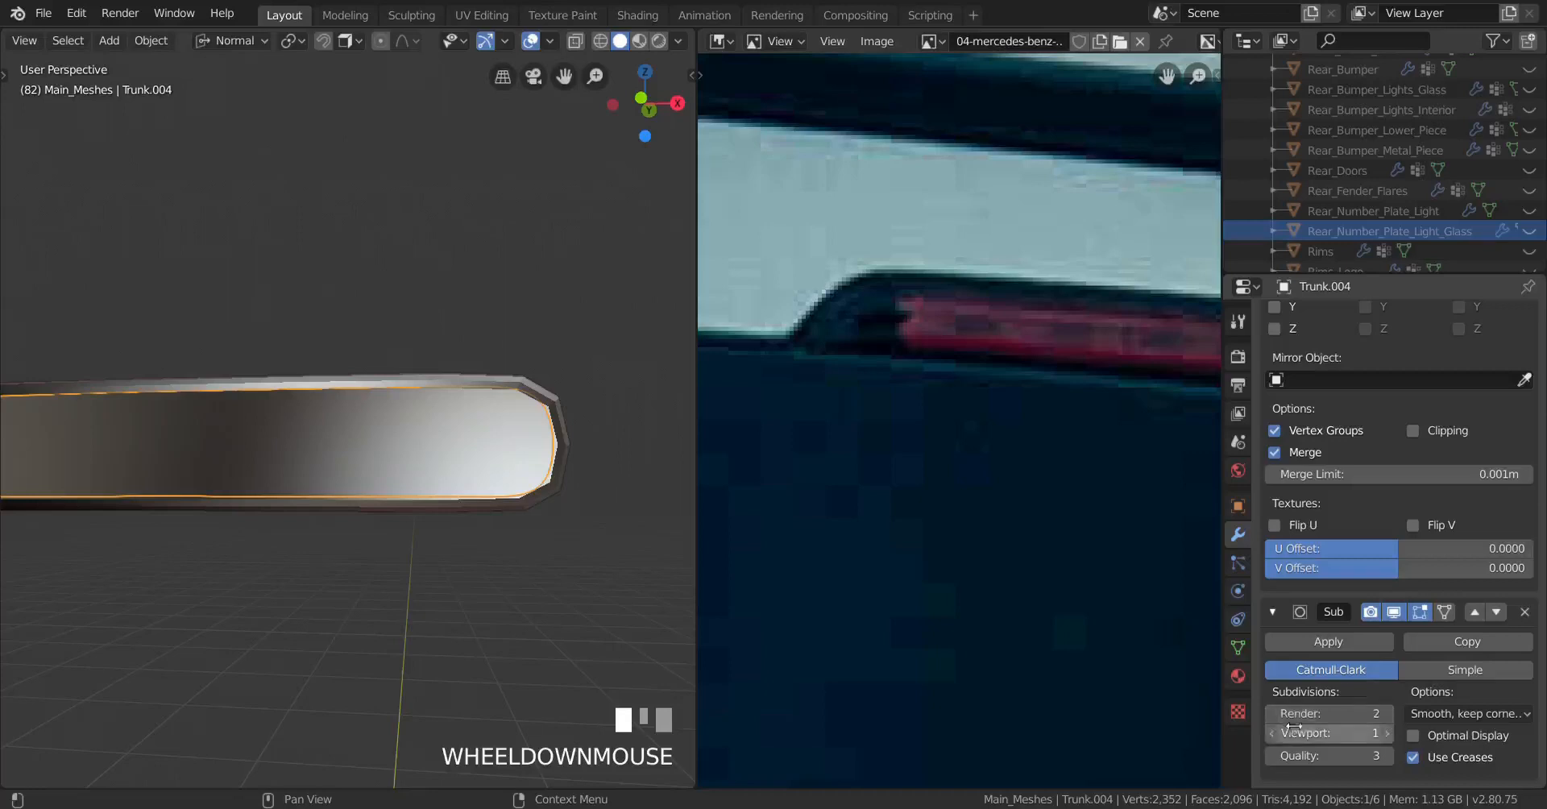
pyautogui.click(1272, 715)
# Step: Try a thin inset on all strip faces, enable its Boundary and Individual options, and undo the inset
pyautogui.moveTo(361, 542); pyautogui.dragTo(432, 524, button='middle')
pyautogui.press('Tab')
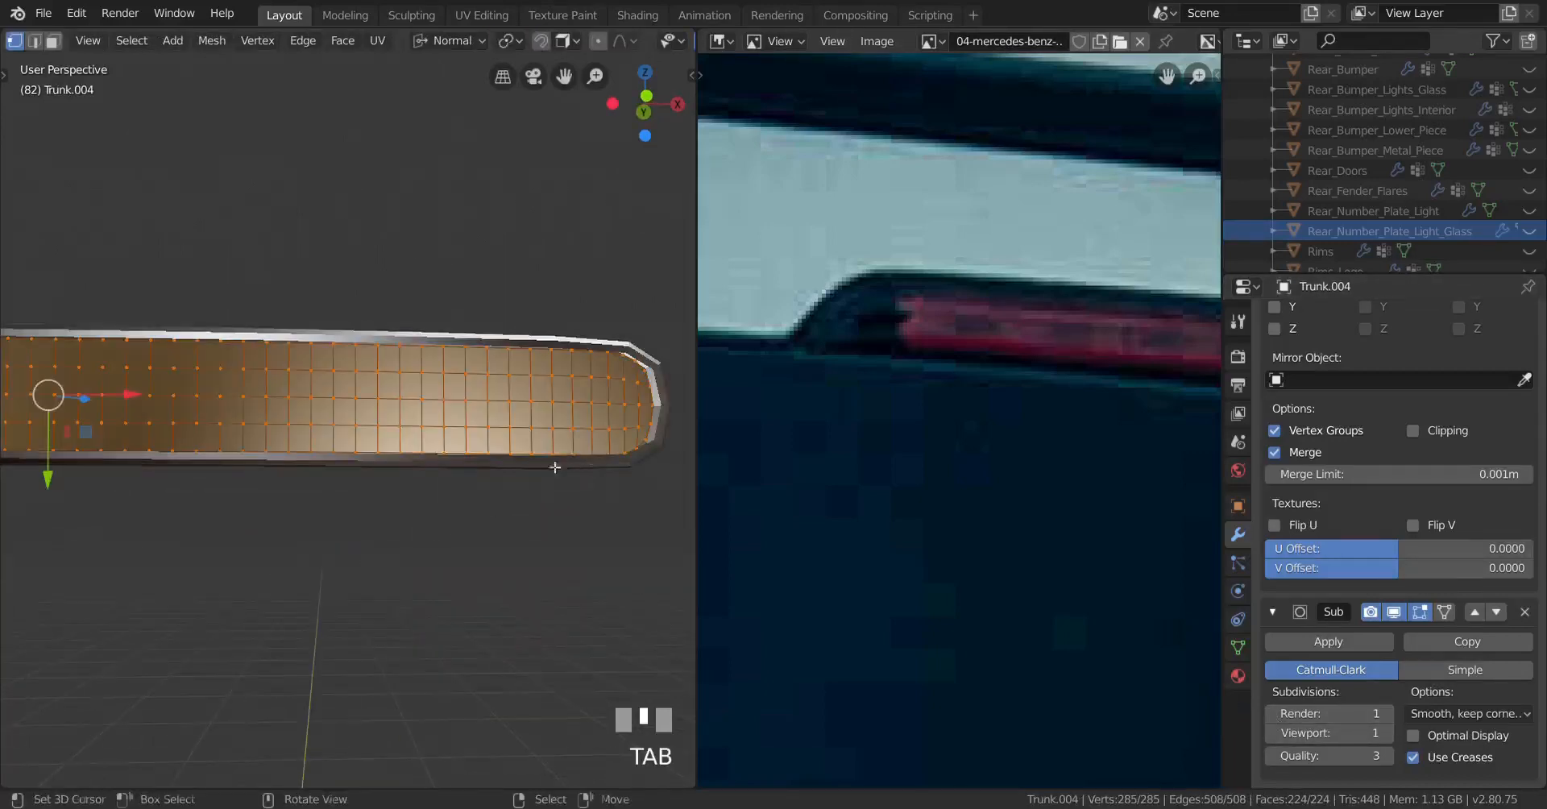
pyautogui.scroll(5, 433, 527)
pyautogui.keyDown('shift'); pyautogui.moveTo(467, 693); pyautogui.dragTo(463, 496, button='middle'); pyautogui.keyUp('shift')
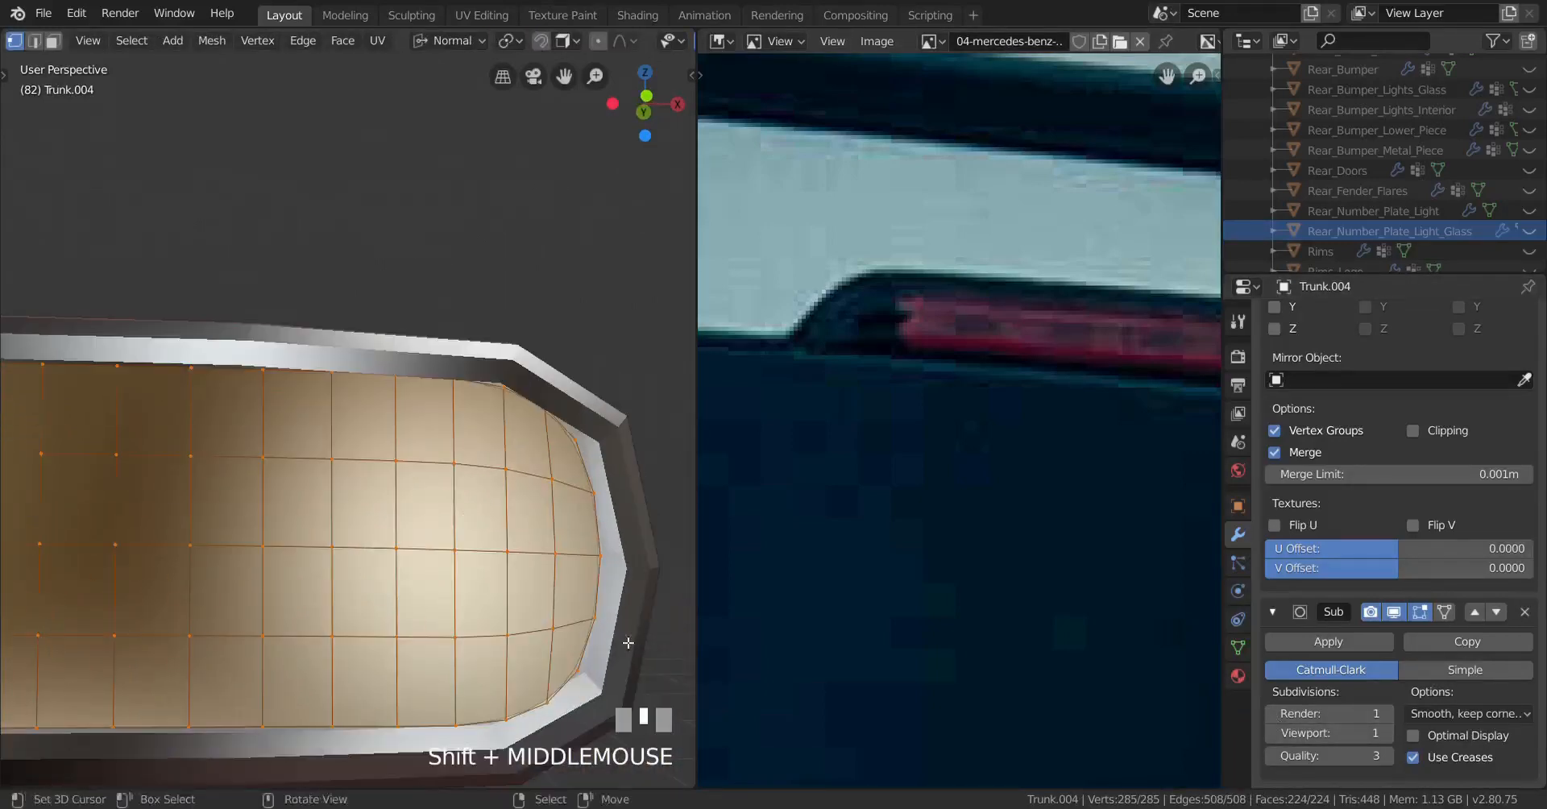
pyautogui.press('i')
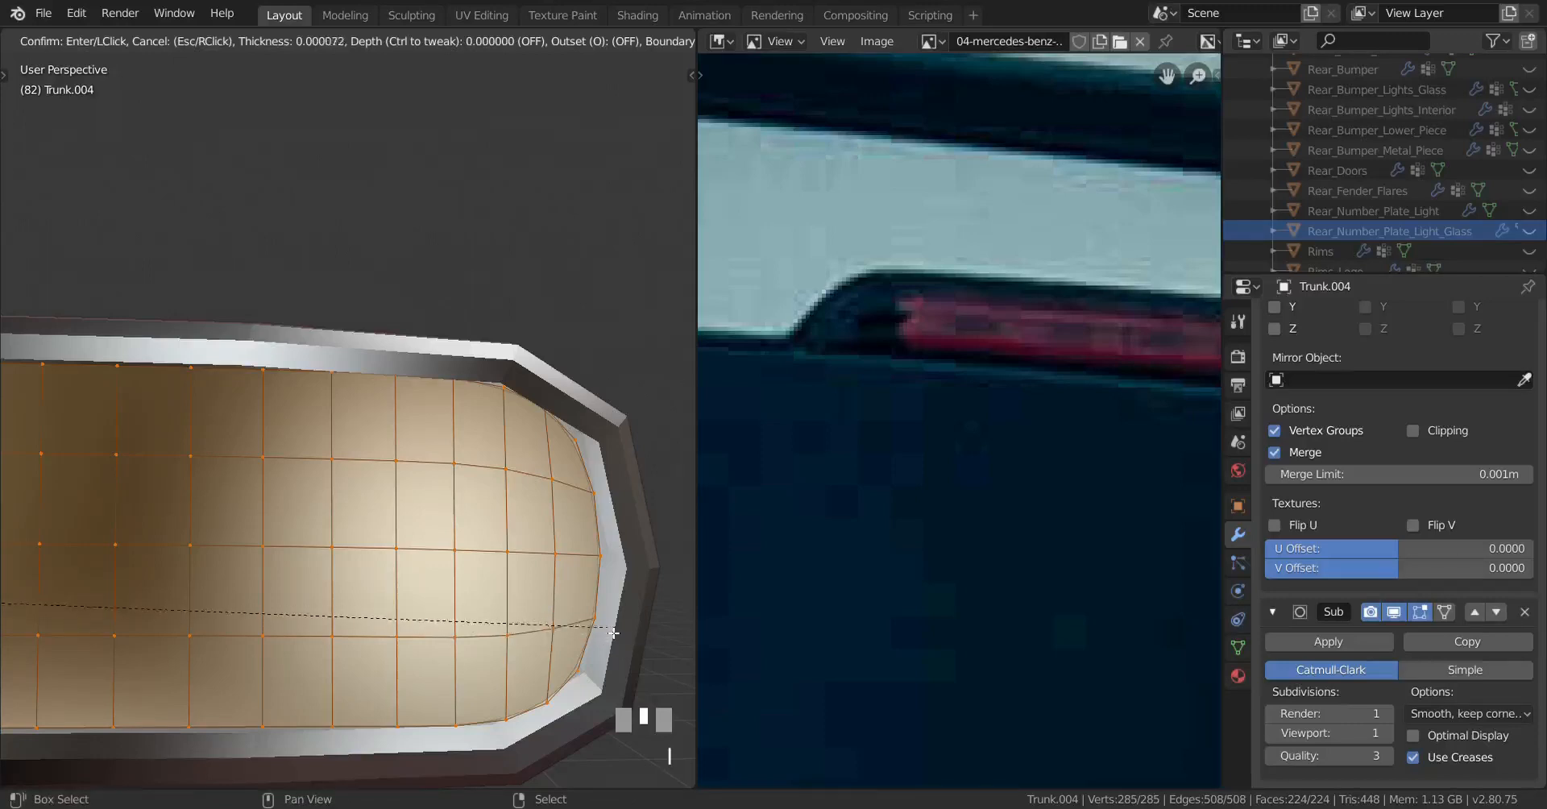
pyautogui.keyDown('shift'); pyautogui.click(615, 634); pyautogui.keyUp('shift')
pyautogui.click(13, 774)
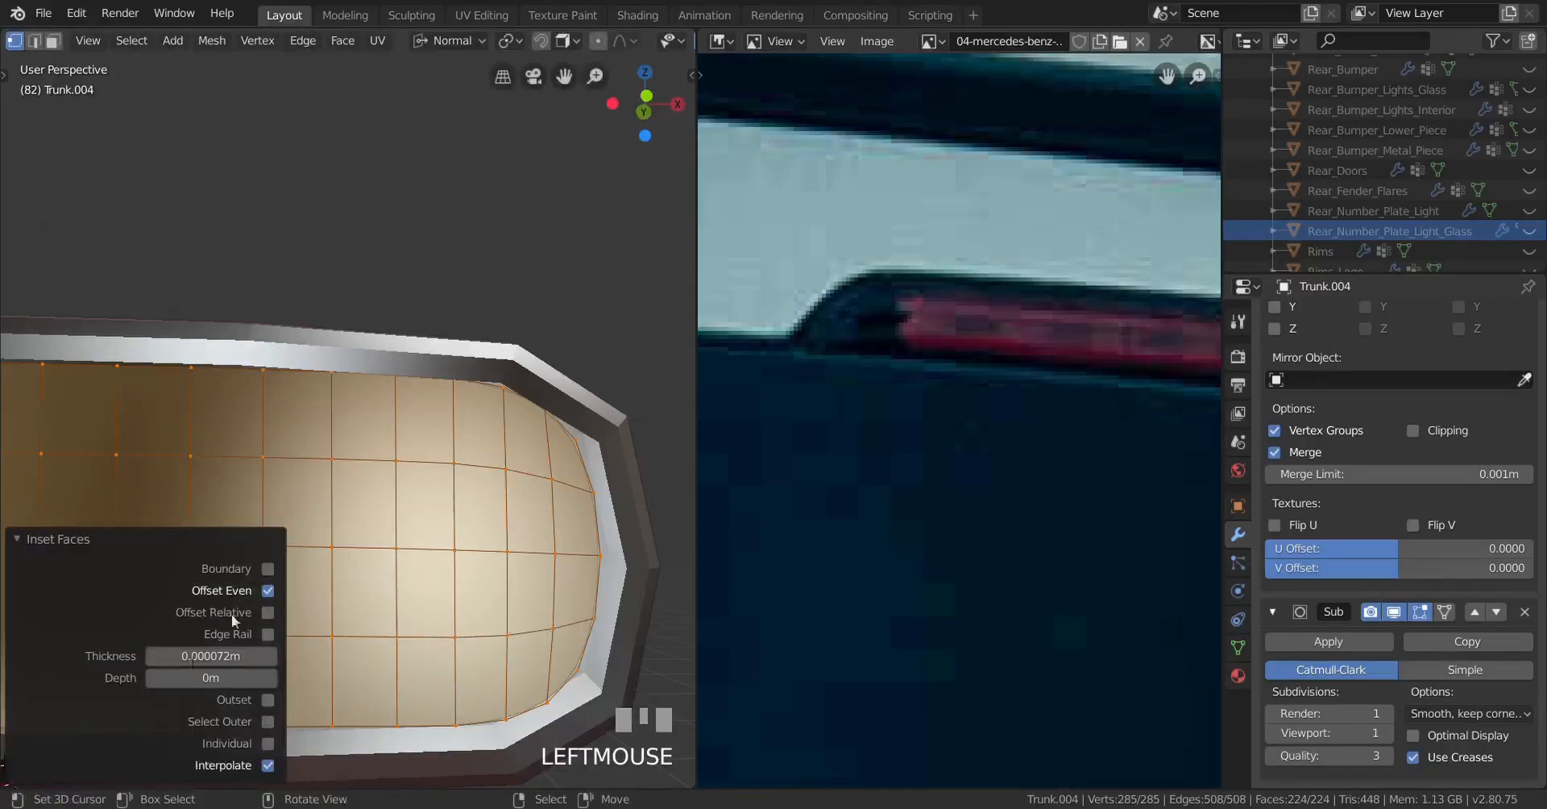
pyautogui.click(268, 570)
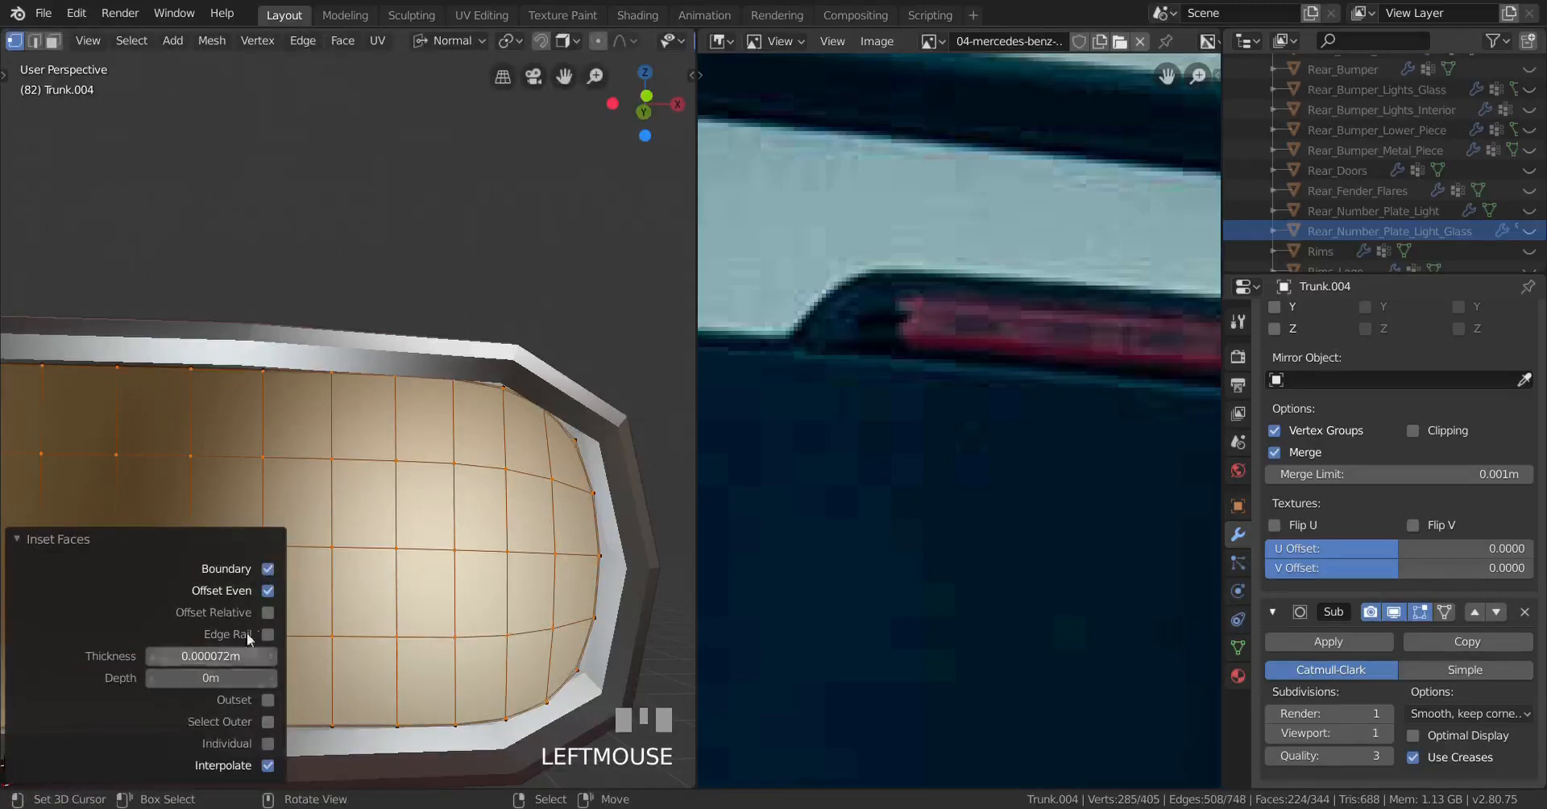
pyautogui.click(268, 743)
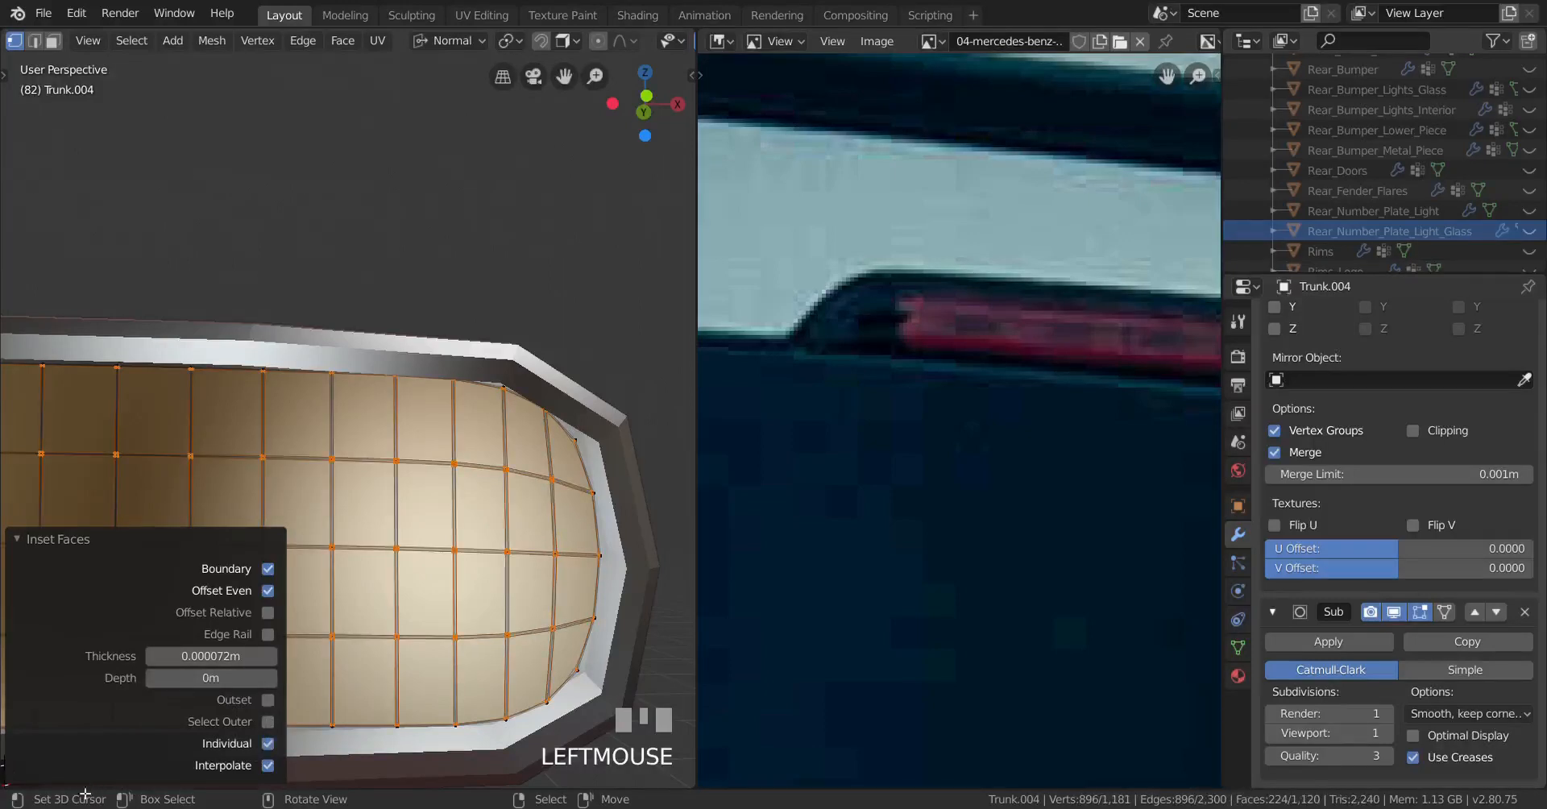
pyautogui.click(14, 547)
pyautogui.hotkey('ctrl', 'z')
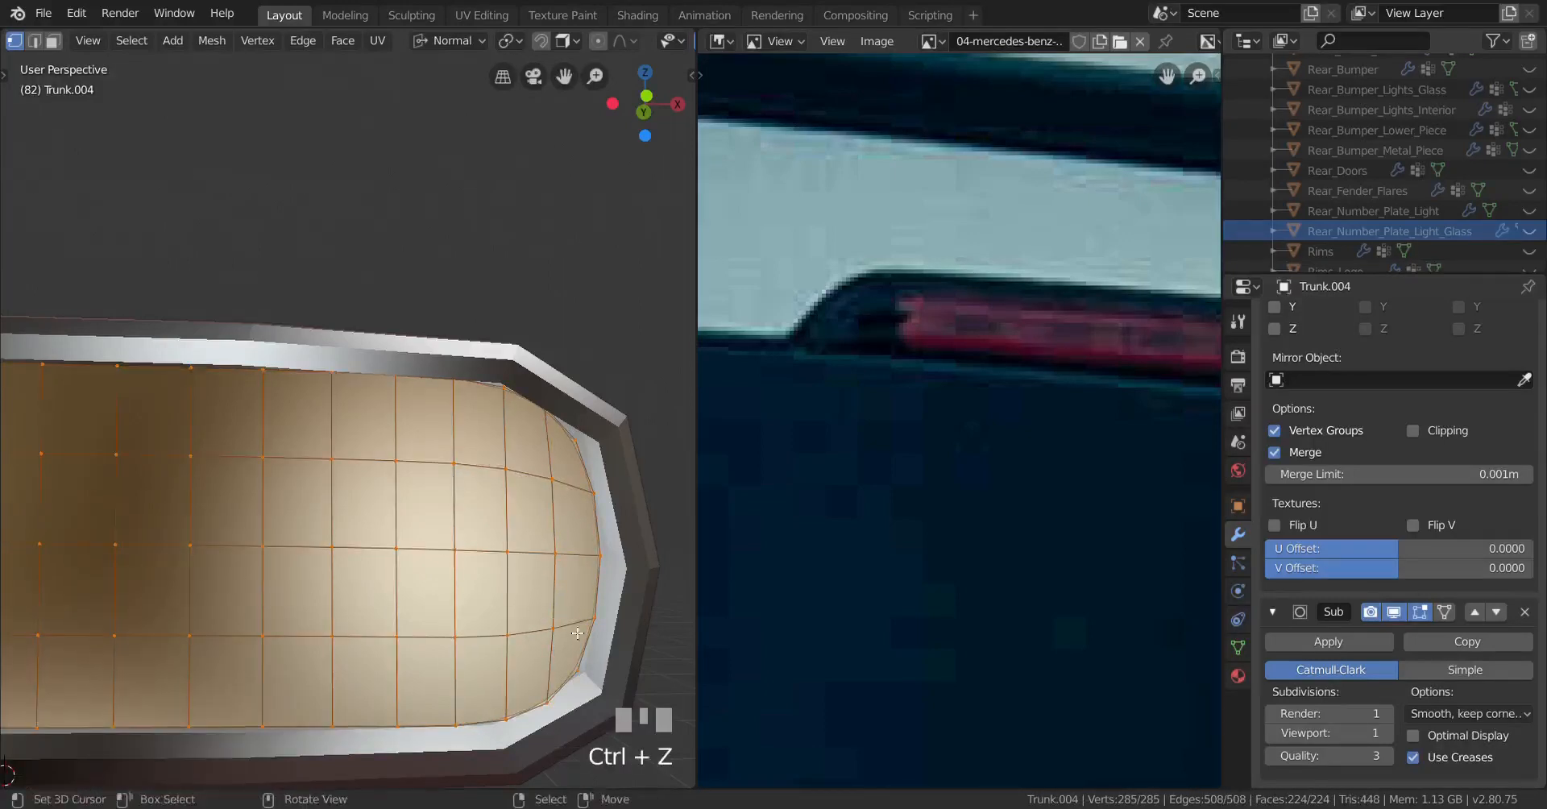
# Step: Inset every grid face individually by about 0.00038 m, move the inset faces about 0.00066 m along their normal, and check the shape
pyautogui.press('i')
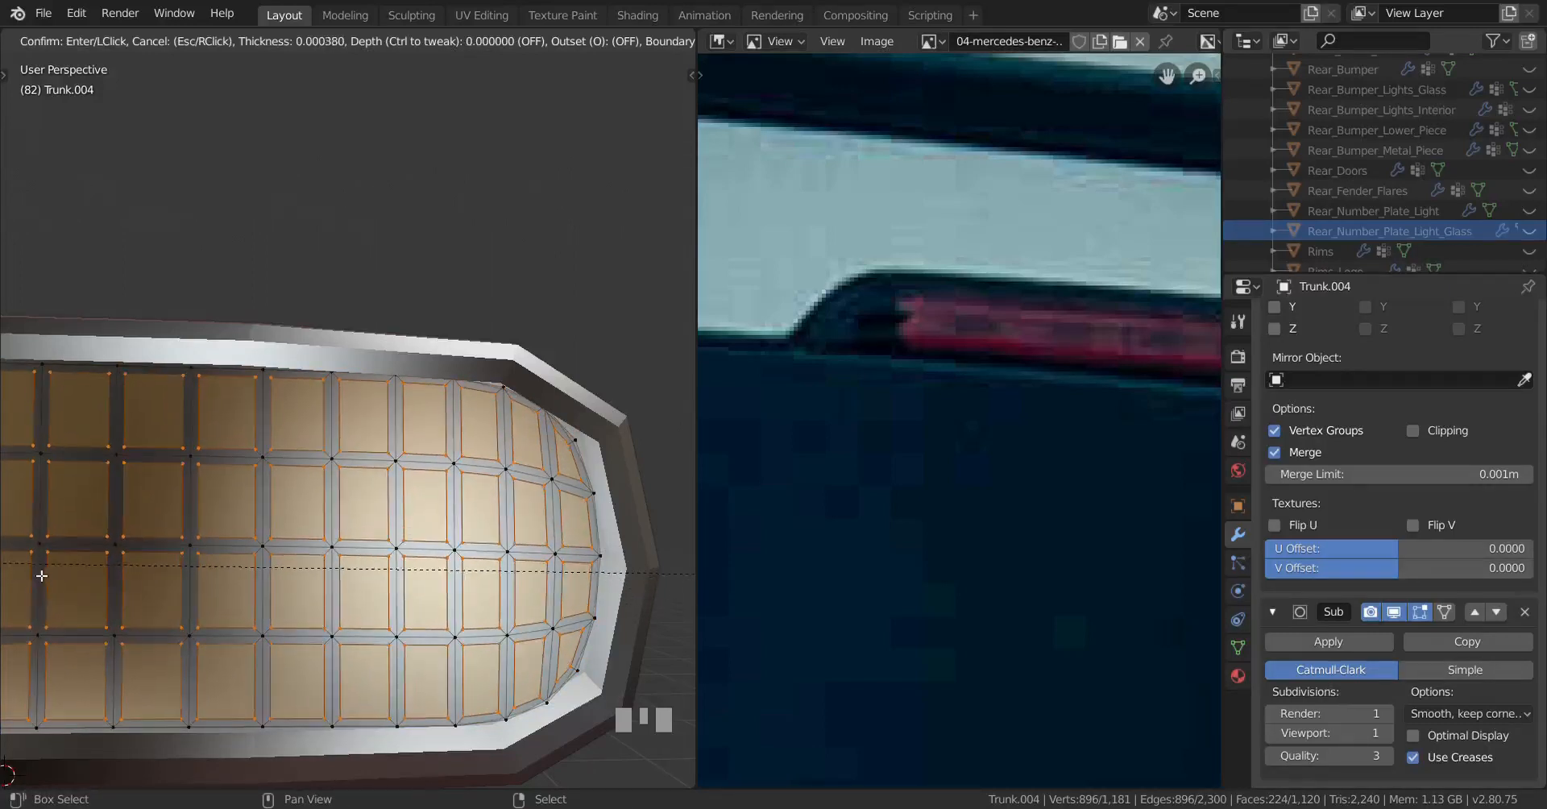
pyautogui.click(698, 579)
pyautogui.keyDown('shift'); pyautogui.moveTo(698, 579); pyautogui.dragTo(127, 534, button='middle'); pyautogui.keyUp('shift')
pyautogui.scroll(3, 240, 605)
pyautogui.moveTo(126, 534); pyautogui.dragTo(37, 476)
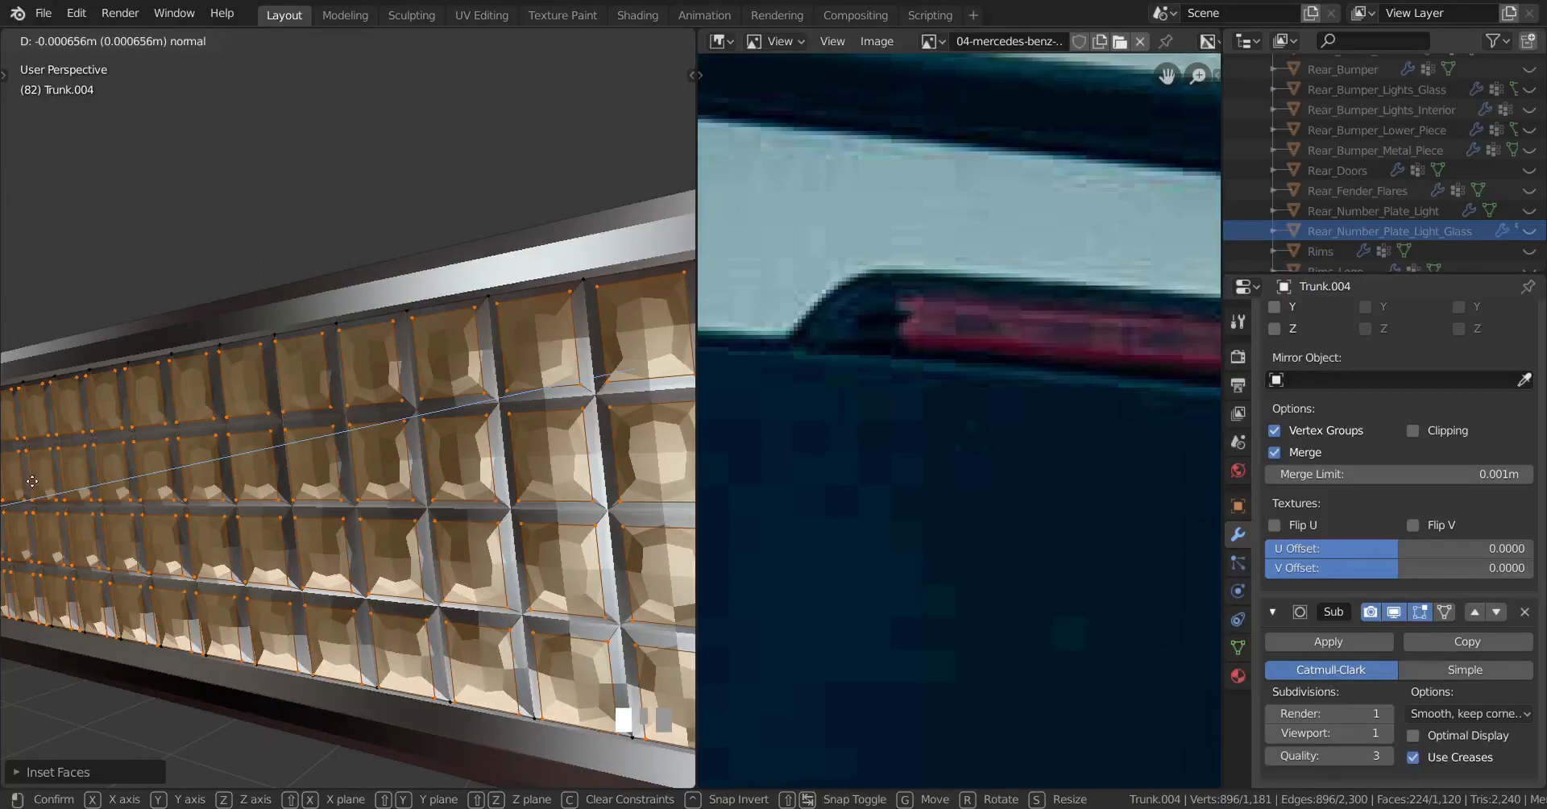
pyautogui.click(32, 481)
pyautogui.scroll(-4, 278, 520)
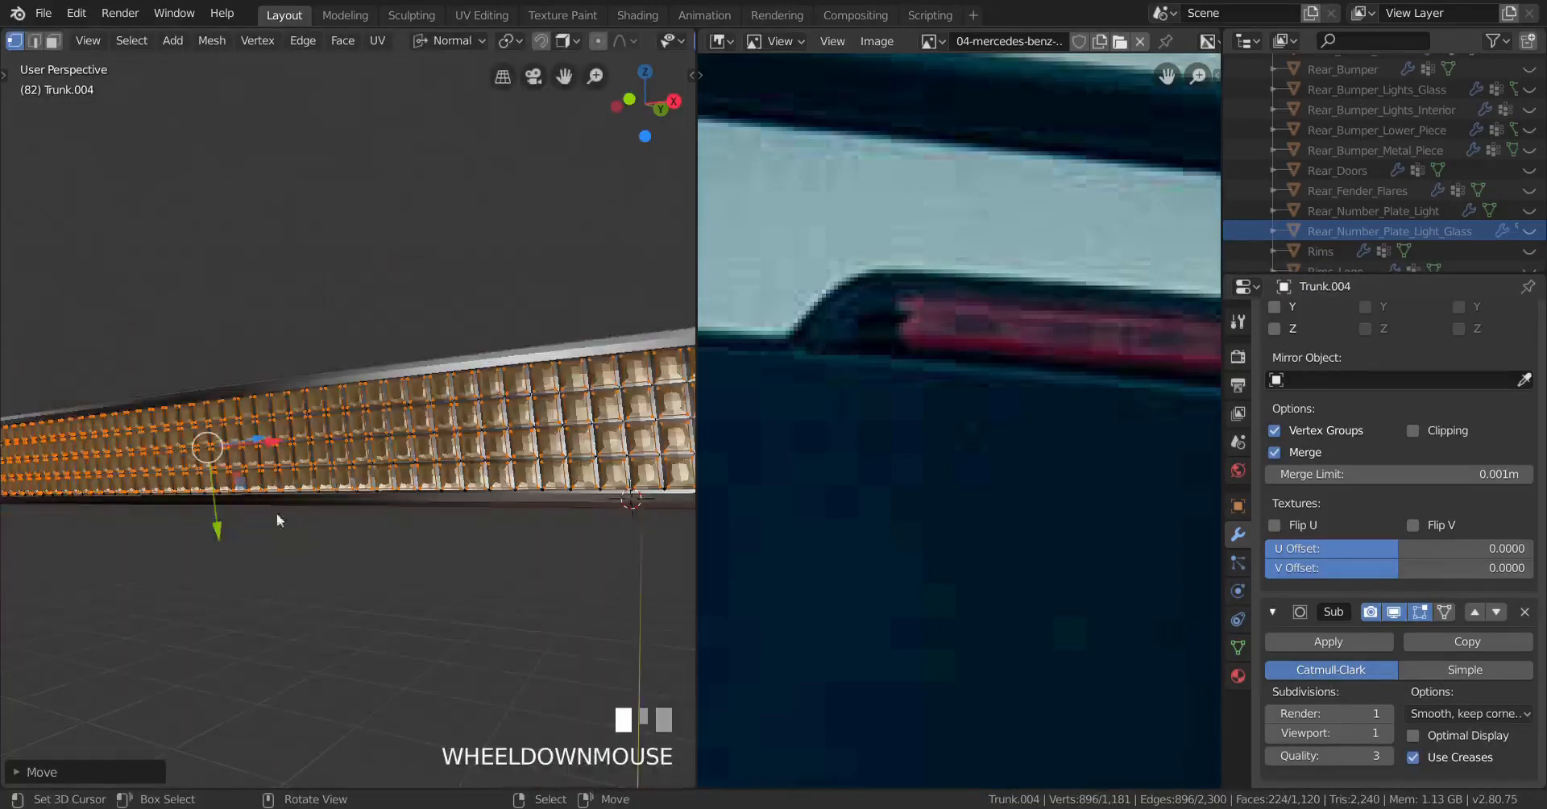
pyautogui.press('Tab')
pyautogui.moveTo(277, 520)
pyautogui.mouseDown(button='middle')
pyautogui.moveTo(322, 526)
pyautogui.moveTo(269, 513)
pyautogui.mouseUp(button='middle')
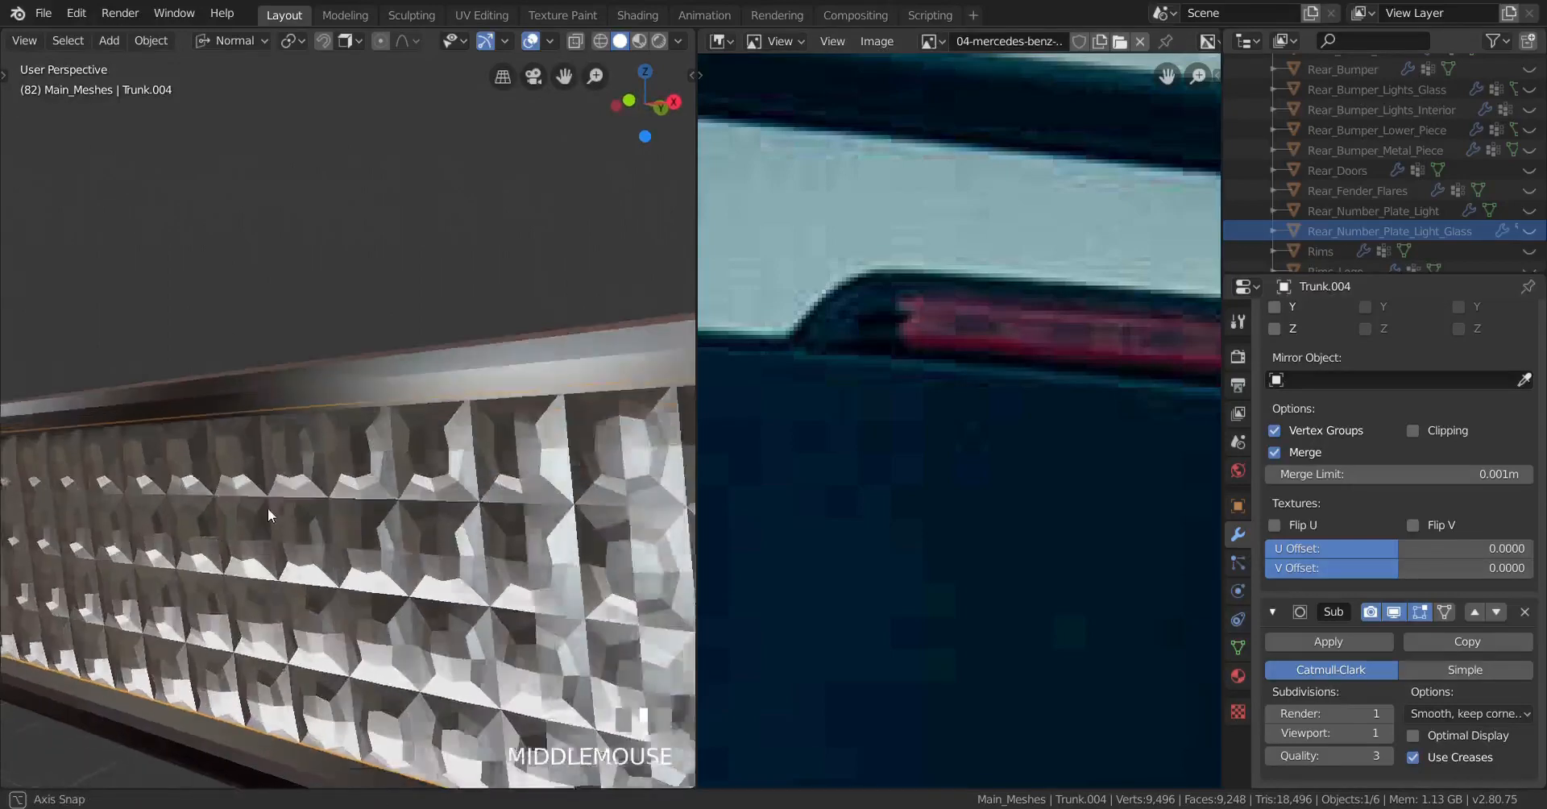
# Step: Adjust the depth of the inset grid faces along their normal and return to object mode
pyautogui.press('Tab')
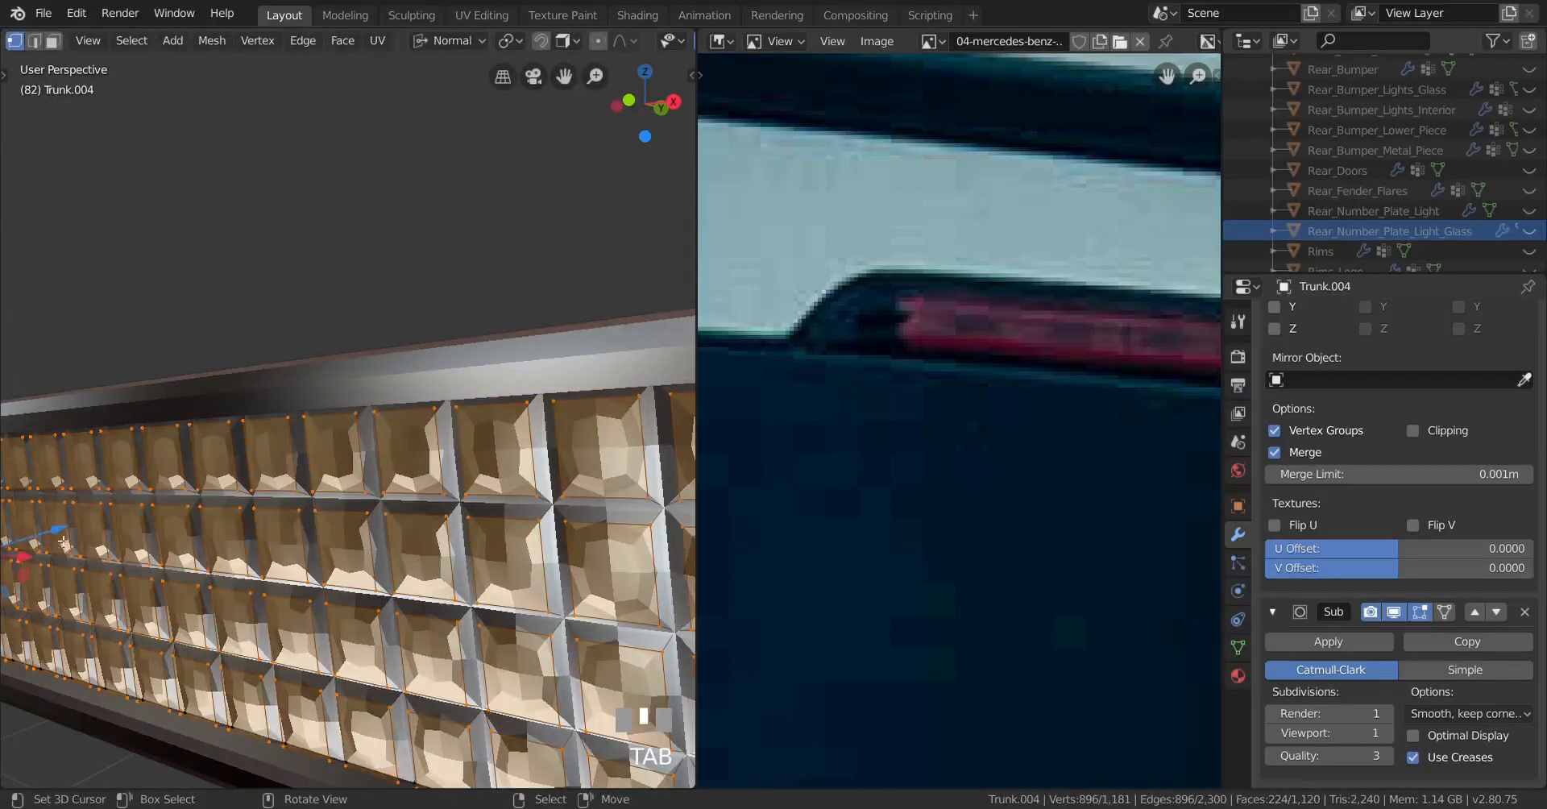
pyautogui.moveTo(64, 543); pyautogui.dragTo(681, 544)
pyautogui.keyDown('shift'); pyautogui.rightClick(681, 544); pyautogui.keyUp('shift')
pyautogui.scroll(-4, 290, 528)
pyautogui.keyDown('shift'); pyautogui.moveTo(290, 528); pyautogui.dragTo(252, 494, button='middle'); pyautogui.keyUp('shift')
pyautogui.scroll(5, 368, 533)
pyautogui.scroll(-3, 367, 533)
pyautogui.moveTo(201, 470); pyautogui.dragTo(358, 474)
pyautogui.scroll(-7, 358, 474)
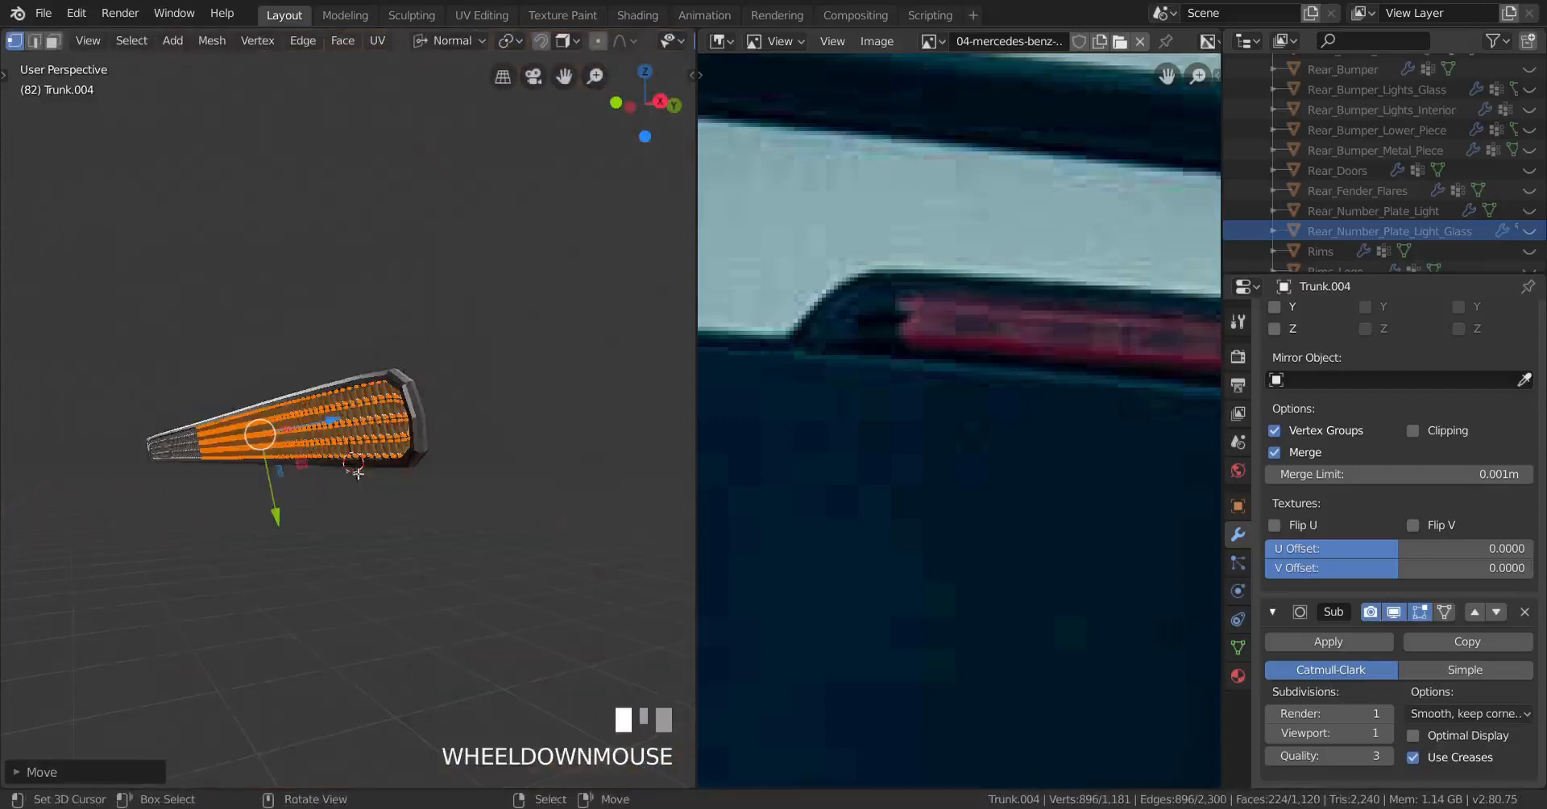
pyautogui.scroll(5, 401, 478)
pyautogui.press('Tab')
pyautogui.moveTo(449, 512); pyautogui.dragTo(424, 494, button='middle')
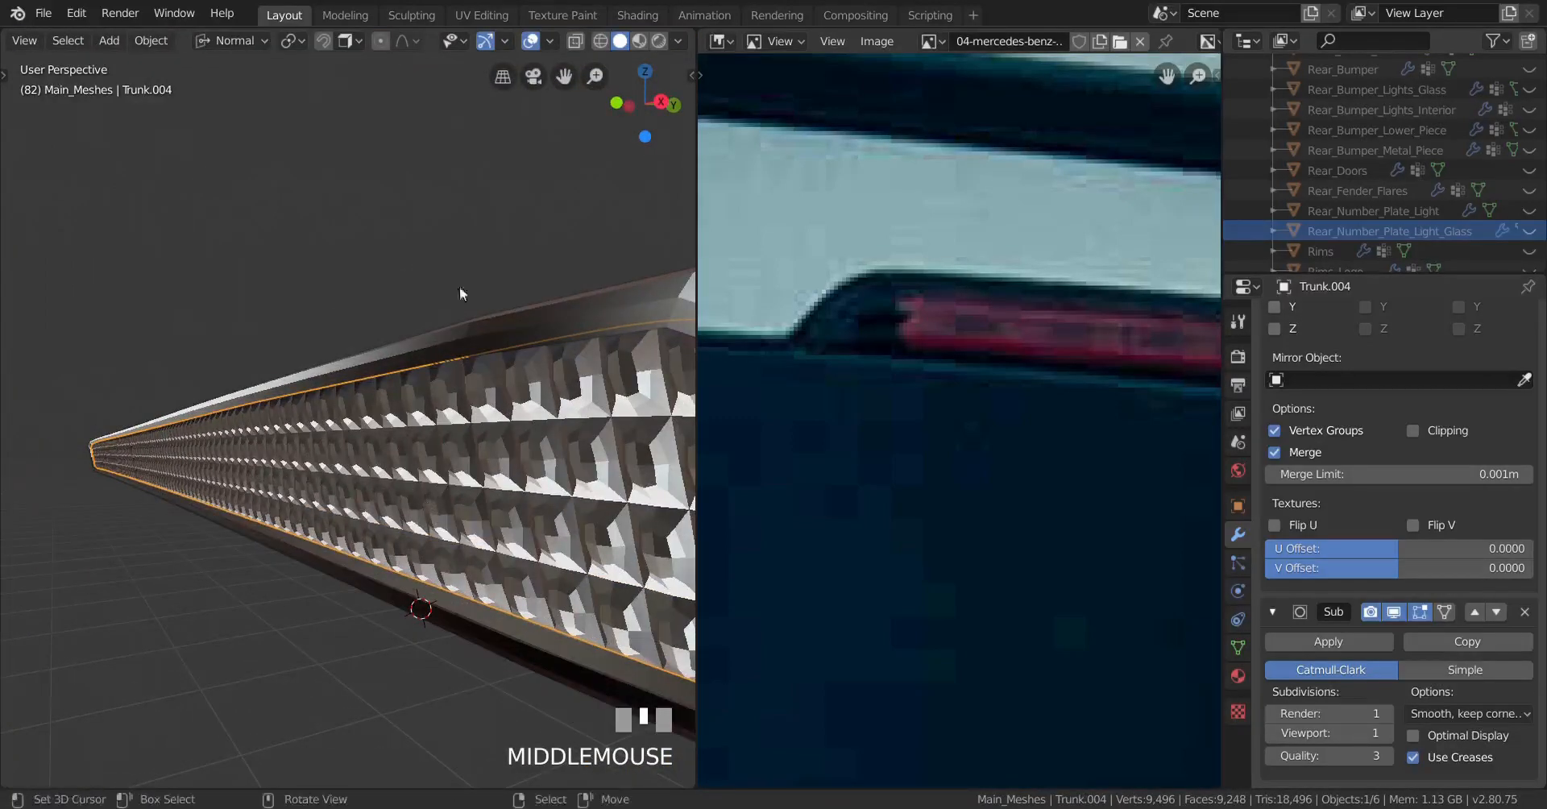
# Step: Apply smooth shading to the gridded strip
pyautogui.click(152, 40)
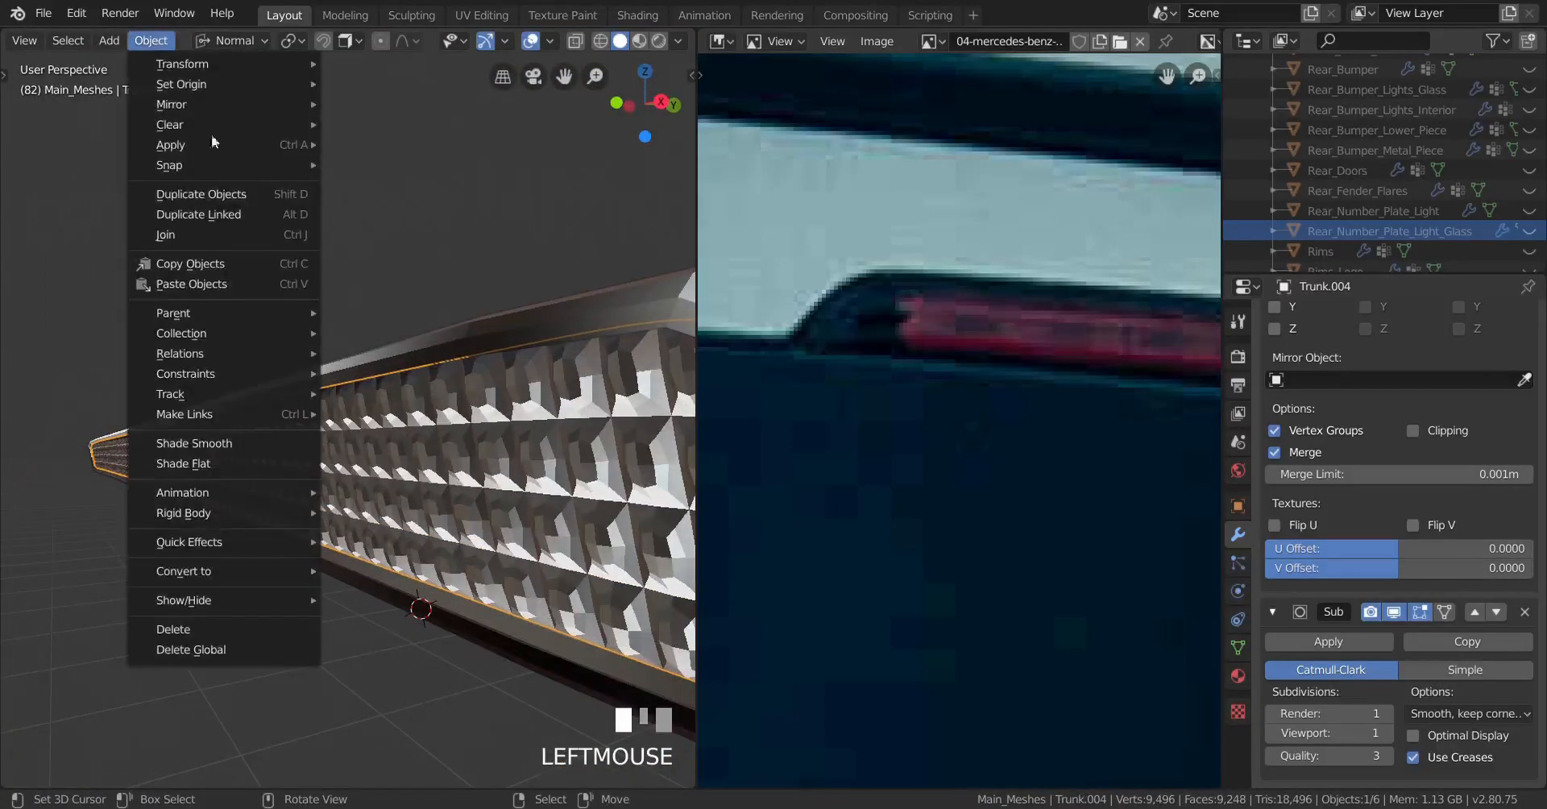
pyautogui.click(240, 442)
pyautogui.scroll(-3, 382, 536)
pyautogui.moveTo(417, 539); pyautogui.dragTo(457, 546, button='middle')
pyautogui.scroll(5, 405, 534)
# Step: Examine the strip's cells at the mirror centreline up close in edit mode, including in wireframe
pyautogui.press('Tab')
pyautogui.scroll(2, 457, 546)
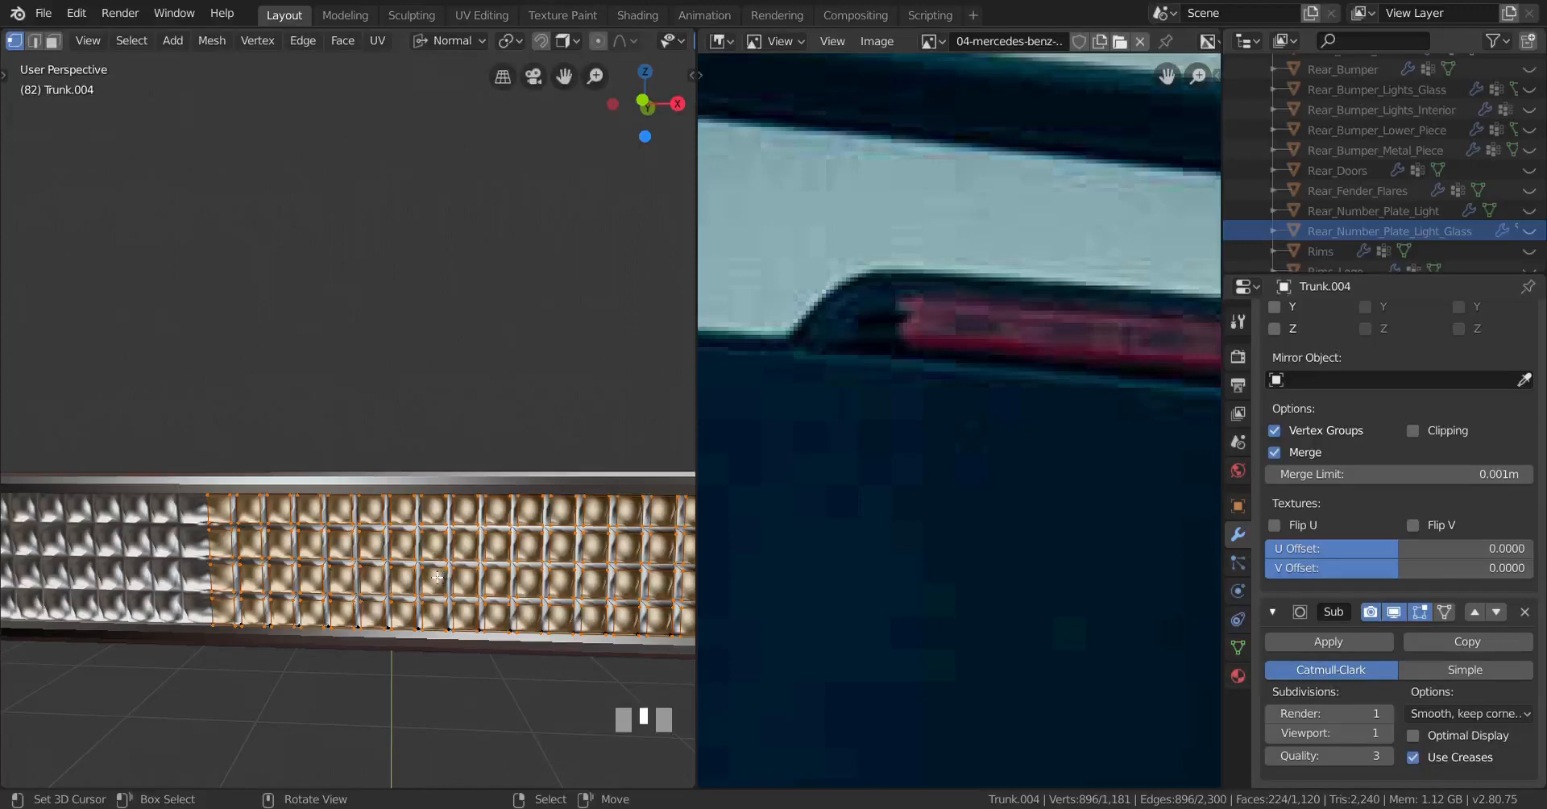
pyautogui.scroll(2, 434, 577)
pyautogui.keyDown('shift'); pyautogui.moveTo(434, 577); pyautogui.dragTo(455, 503, button='middle'); pyautogui.keyUp('shift')
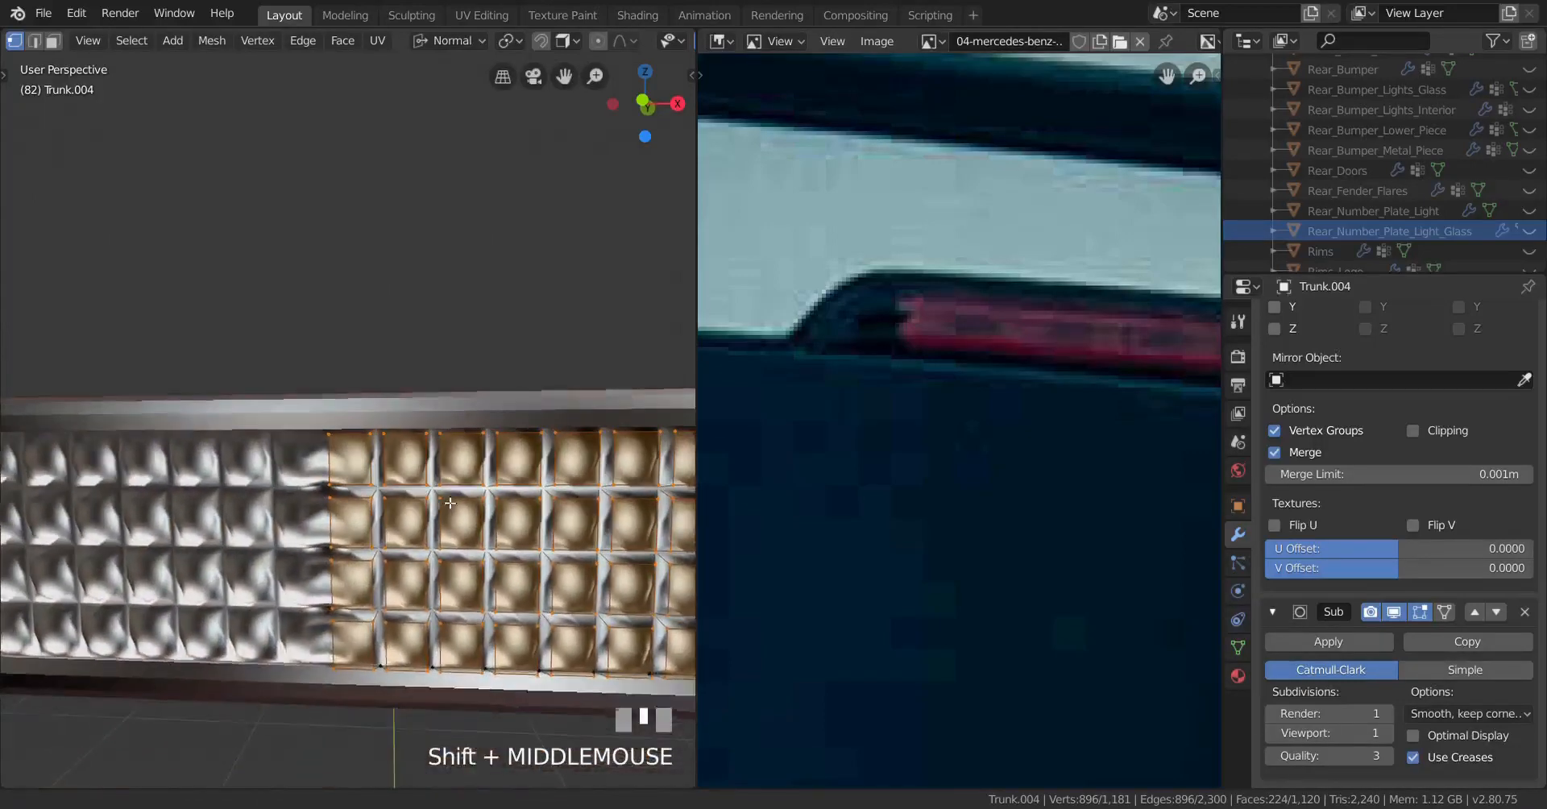
pyautogui.scroll(2, 455, 503)
pyautogui.press('z')
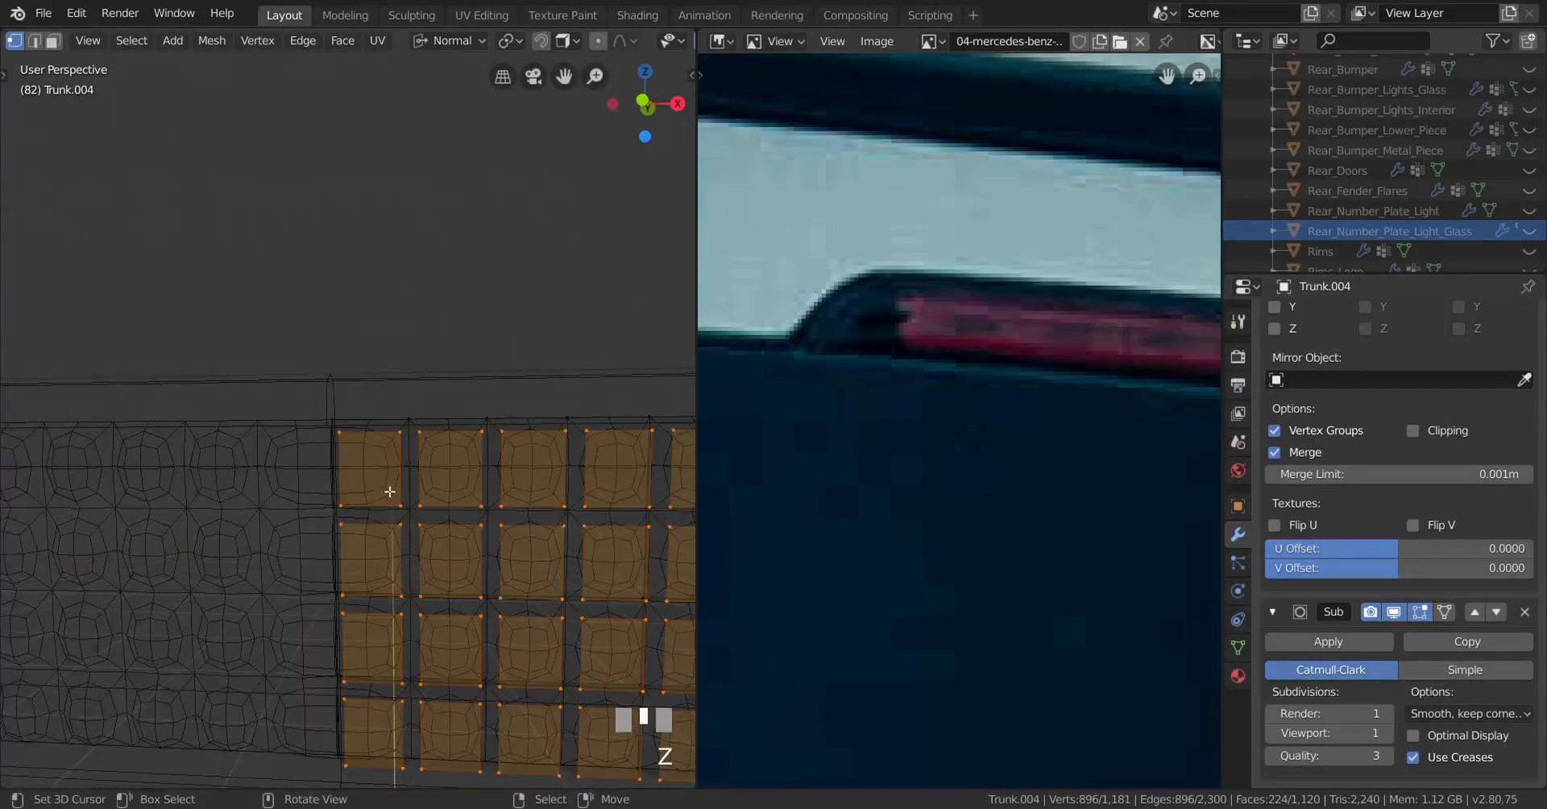
pyautogui.scroll(1, 391, 491)
pyautogui.scroll(-1, 497, 514)
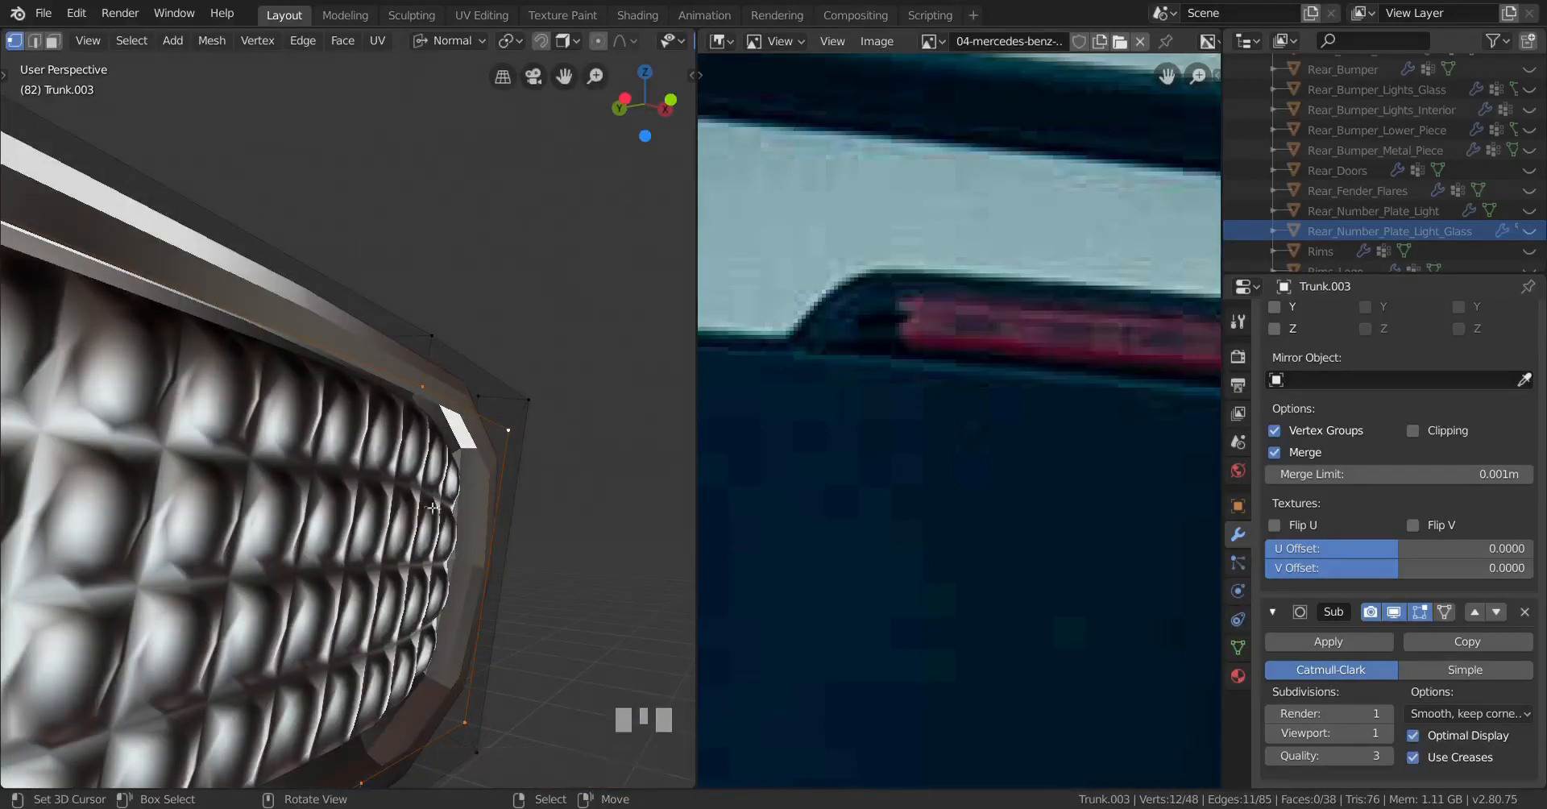
# Step: Return to object mode and join the gridded strip with the surround piece around it into one object
pyautogui.press('Tab')
pyautogui.rightClick(385, 495)
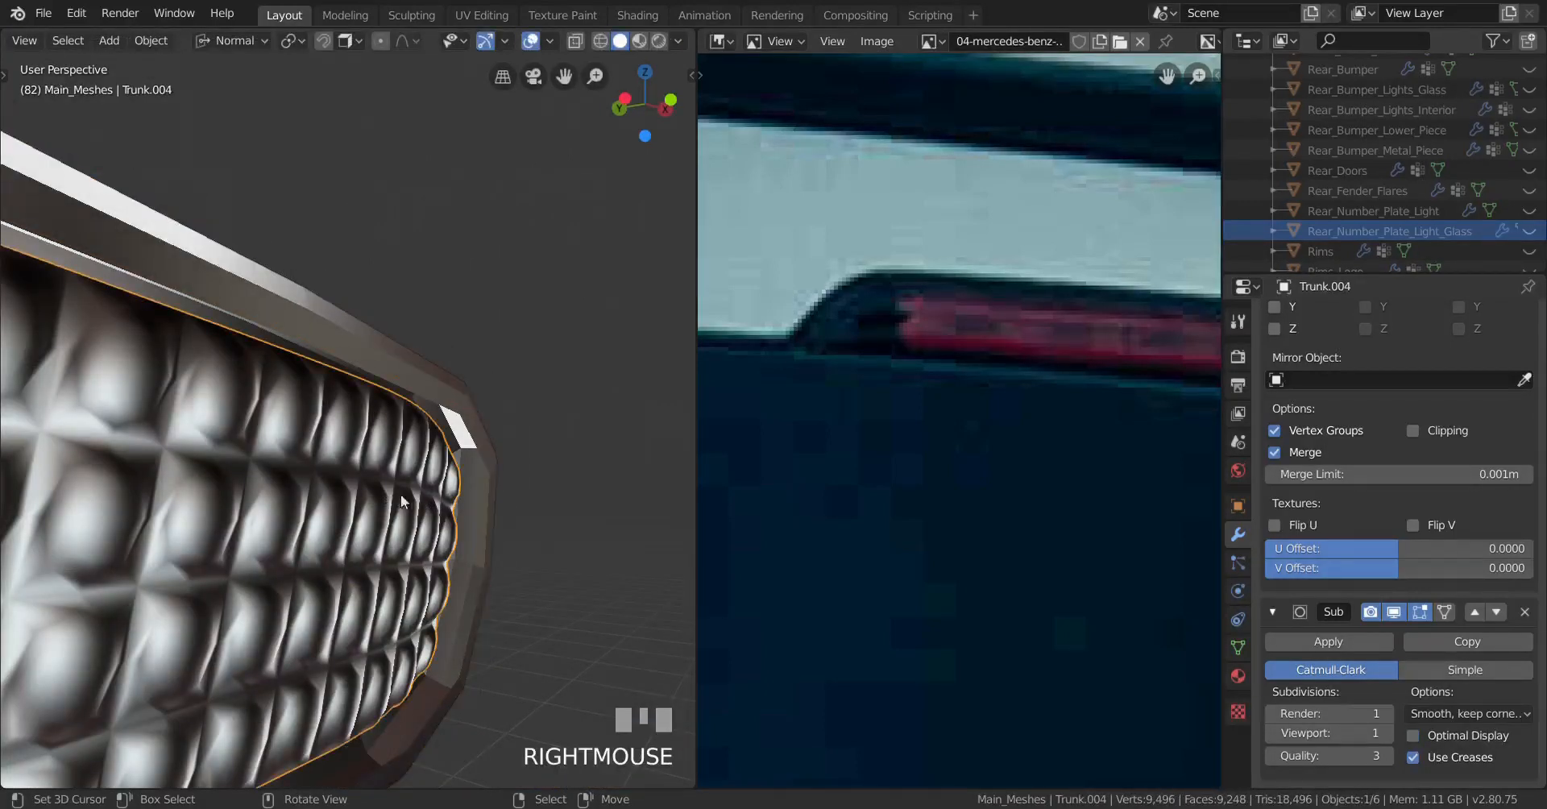
pyautogui.keyDown('shift'); pyautogui.rightClick(502, 498); pyautogui.keyUp('shift')
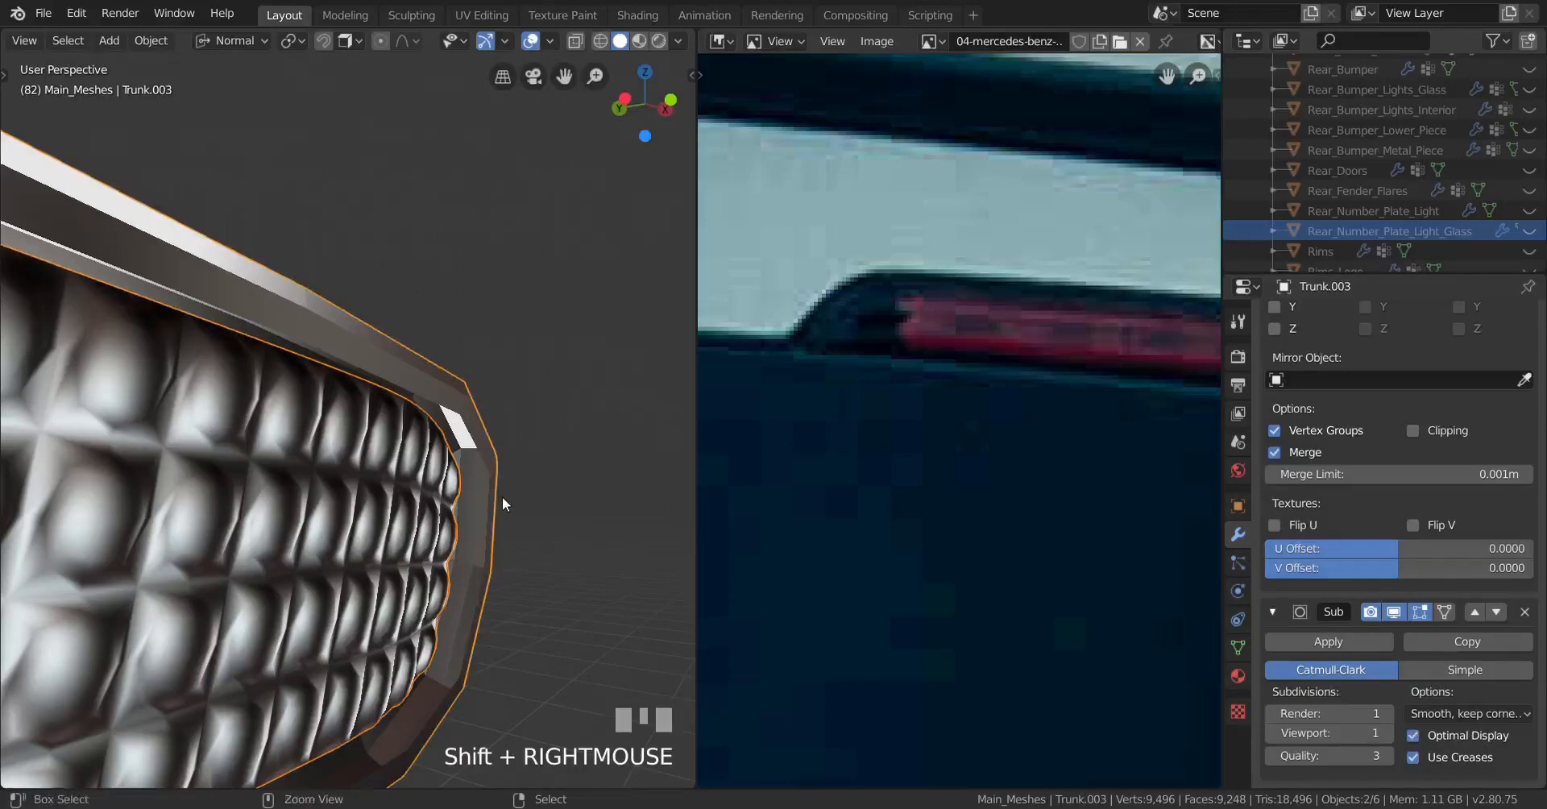
pyautogui.hotkey('ctrl', 'j')
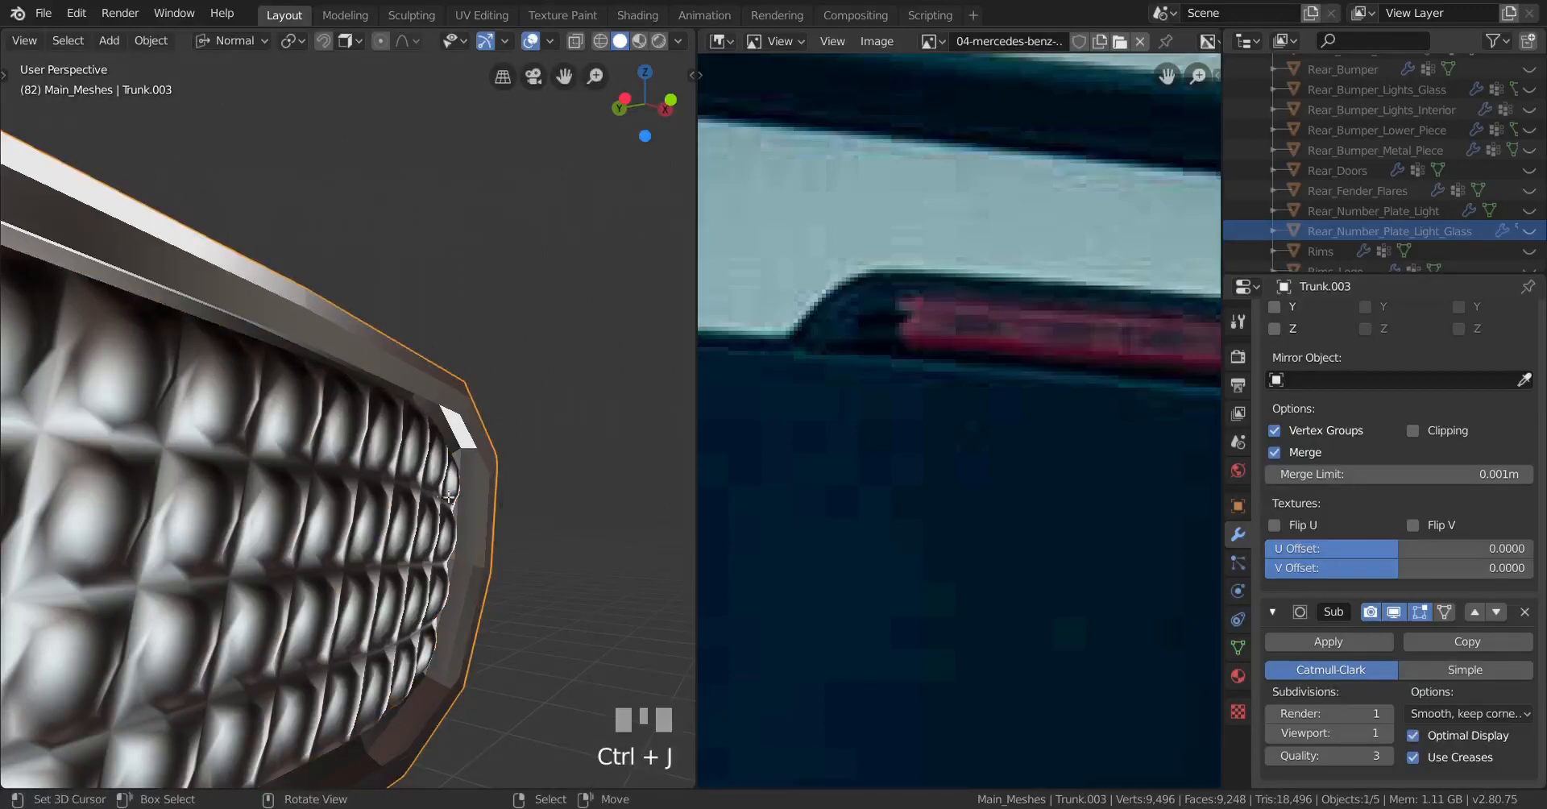
# Step: Fill the surround's open edge loop around the gridded strip with a face
pyautogui.press('Tab')
pyautogui.scroll(3, 408, 493)
pyautogui.moveTo(373, 494); pyautogui.dragTo(396, 454, button='middle')
pyautogui.scroll(2, 357, 446)
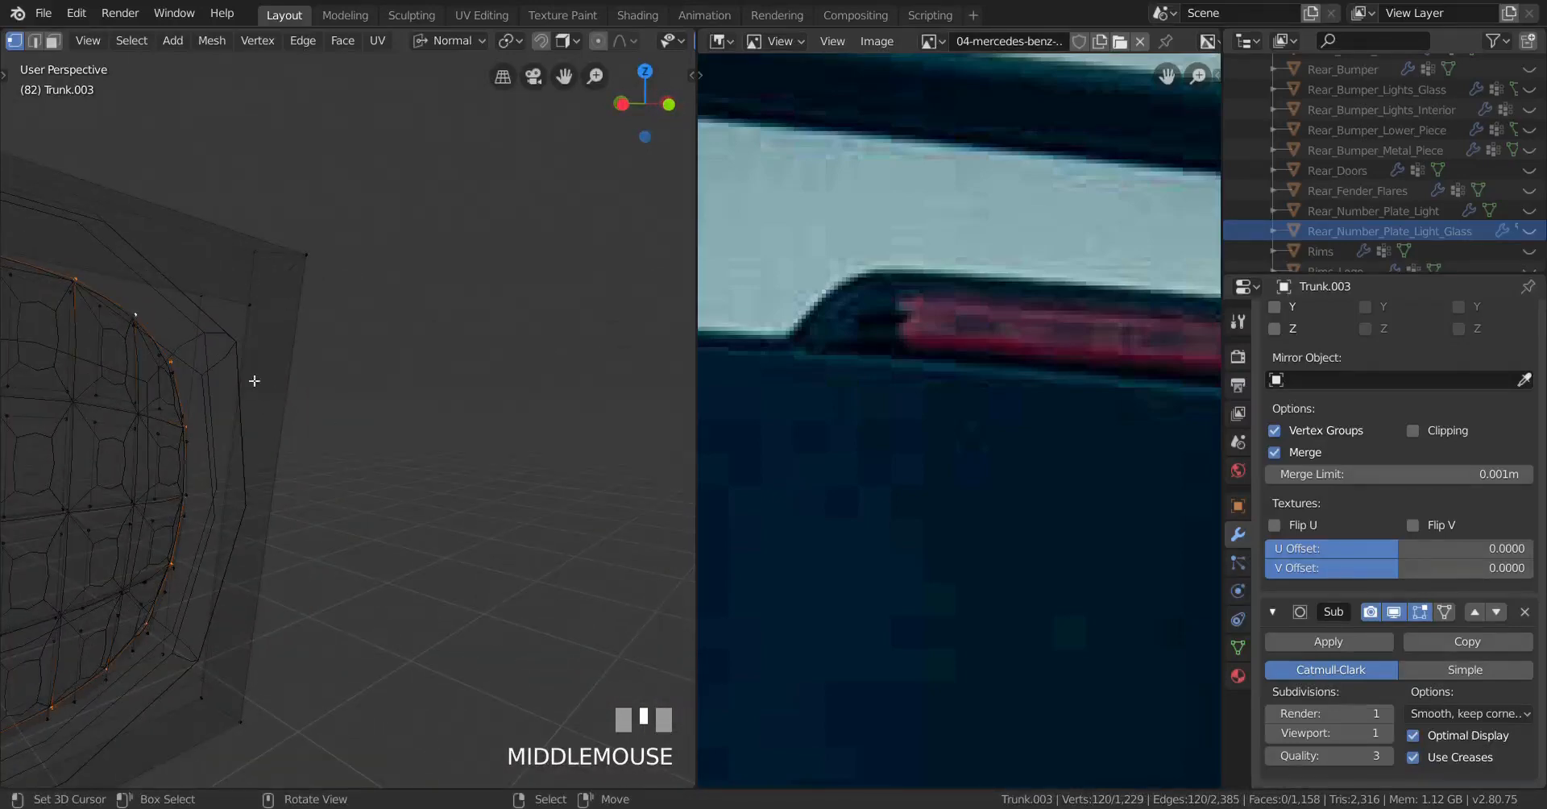
pyautogui.keyDown('alt'); pyautogui.rightClick(243, 368); pyautogui.keyUp('alt')
pyautogui.moveTo(242, 365); pyautogui.dragTo(361, 427, button='middle')
pyautogui.keyDown('alt'); pyautogui.rightClick(257, 407); pyautogui.keyUp('alt')
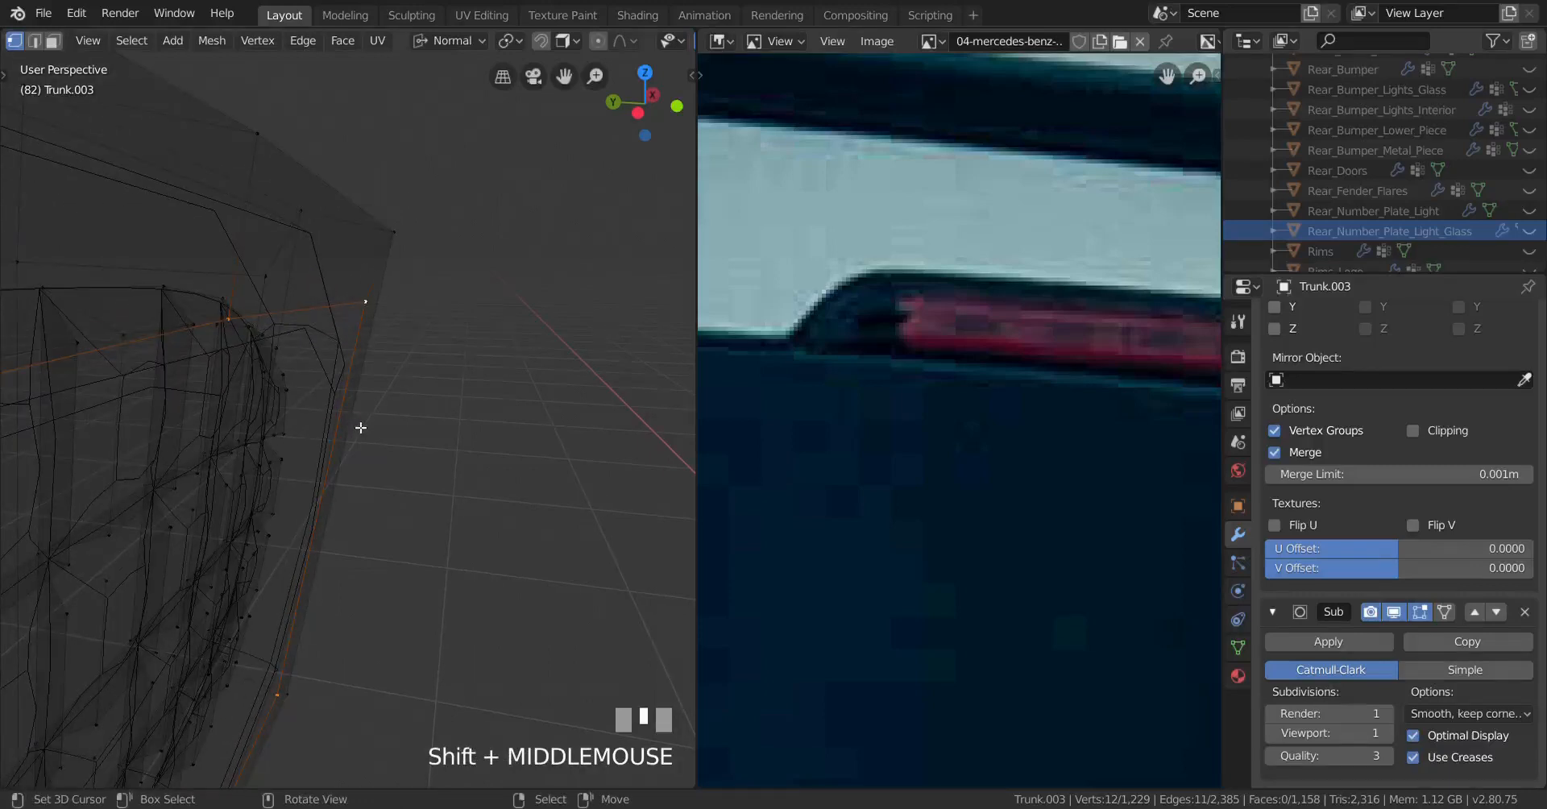
pyautogui.press('f')
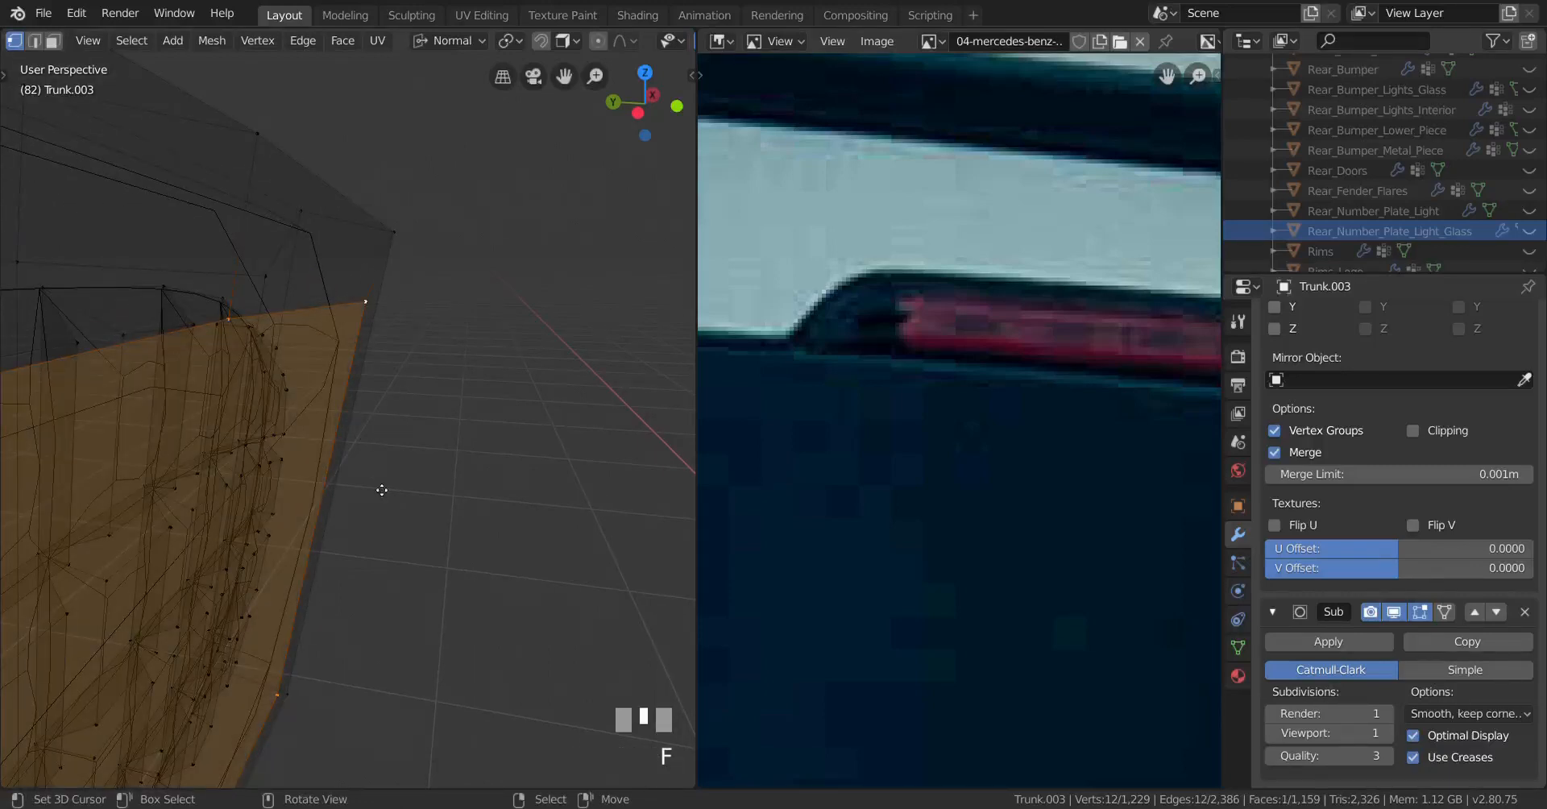
# Step: Try extruding the filled face along its normal towards the gridded strip's rim, and undo the extrusion
pyautogui.press('e')
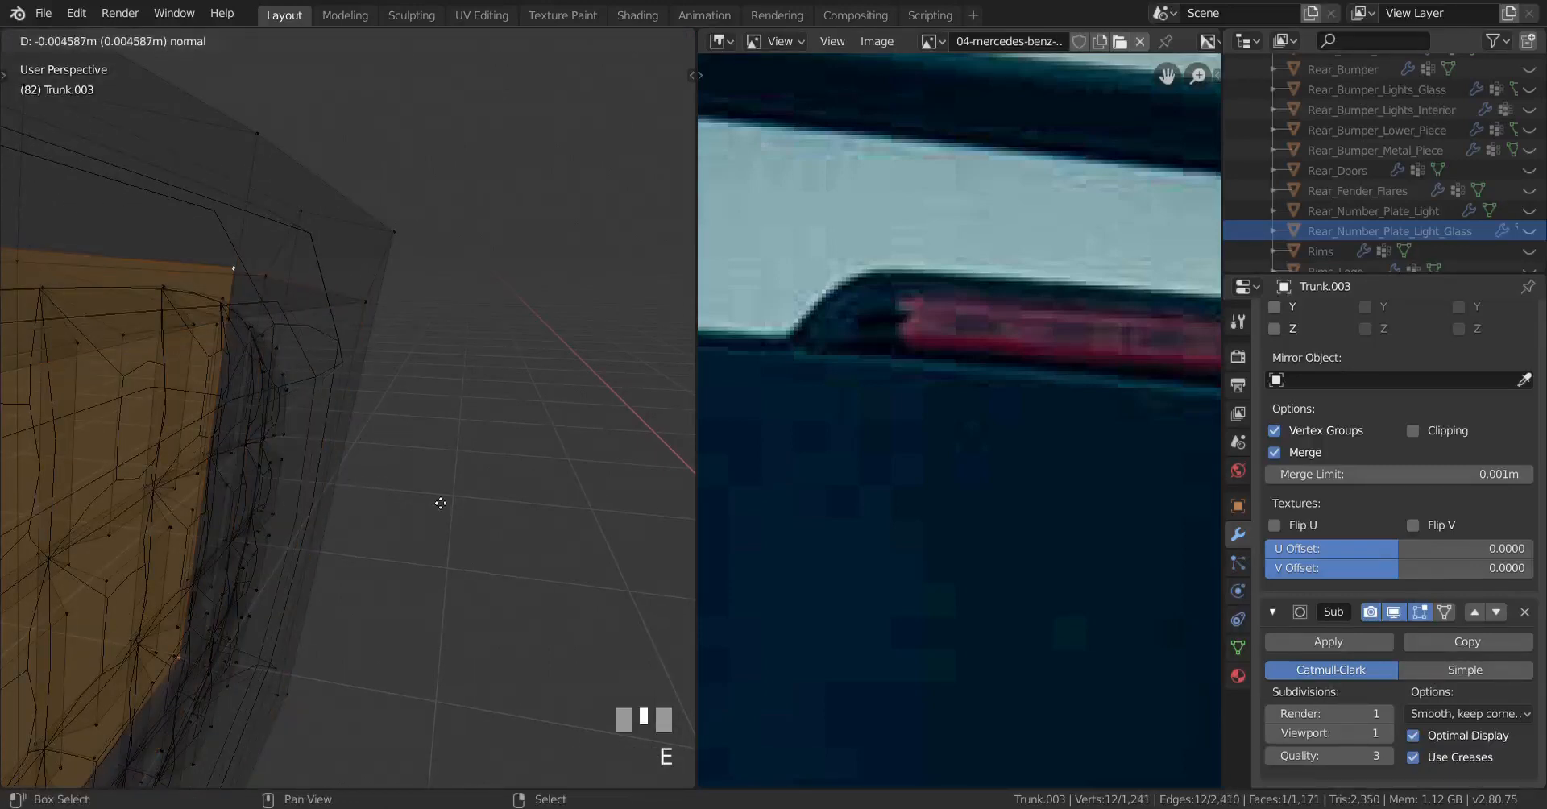
pyautogui.keyDown('shift'); pyautogui.click(441, 503); pyautogui.keyUp('shift')
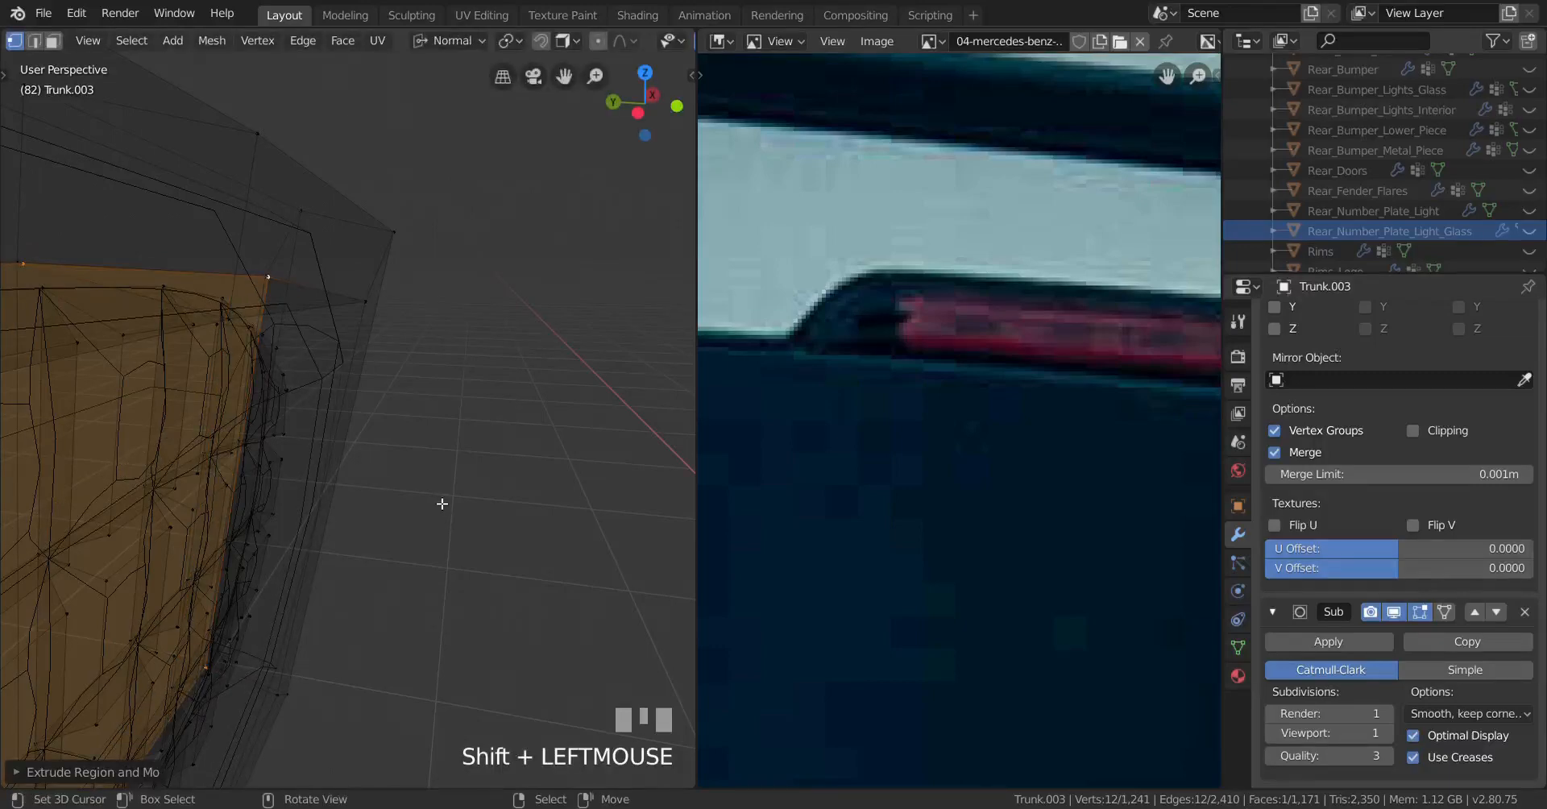
pyautogui.press('KP_3')
pyautogui.scroll(4, 457, 504)
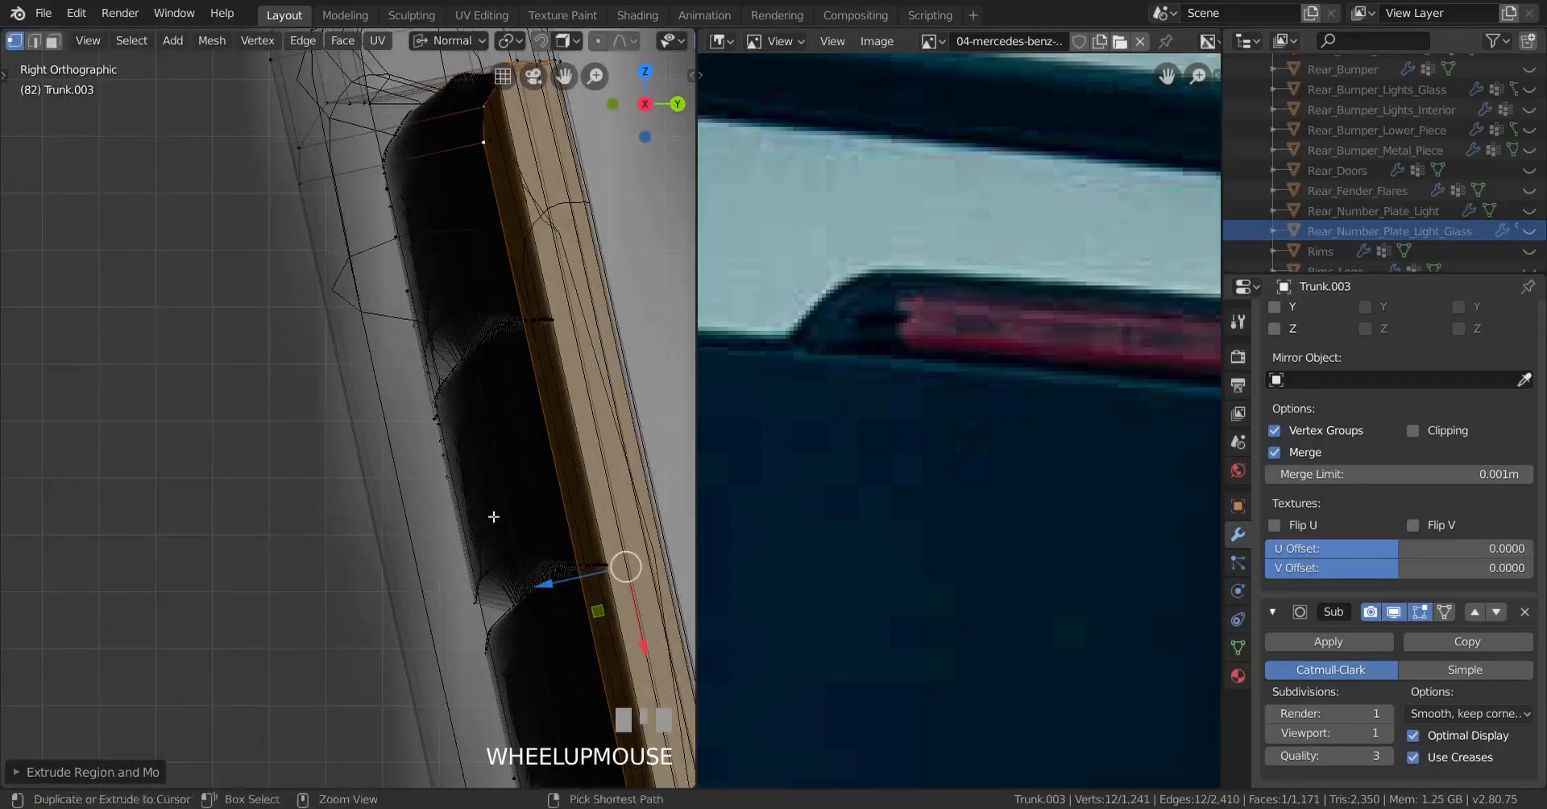
pyautogui.hotkey('ctrl', 'z')
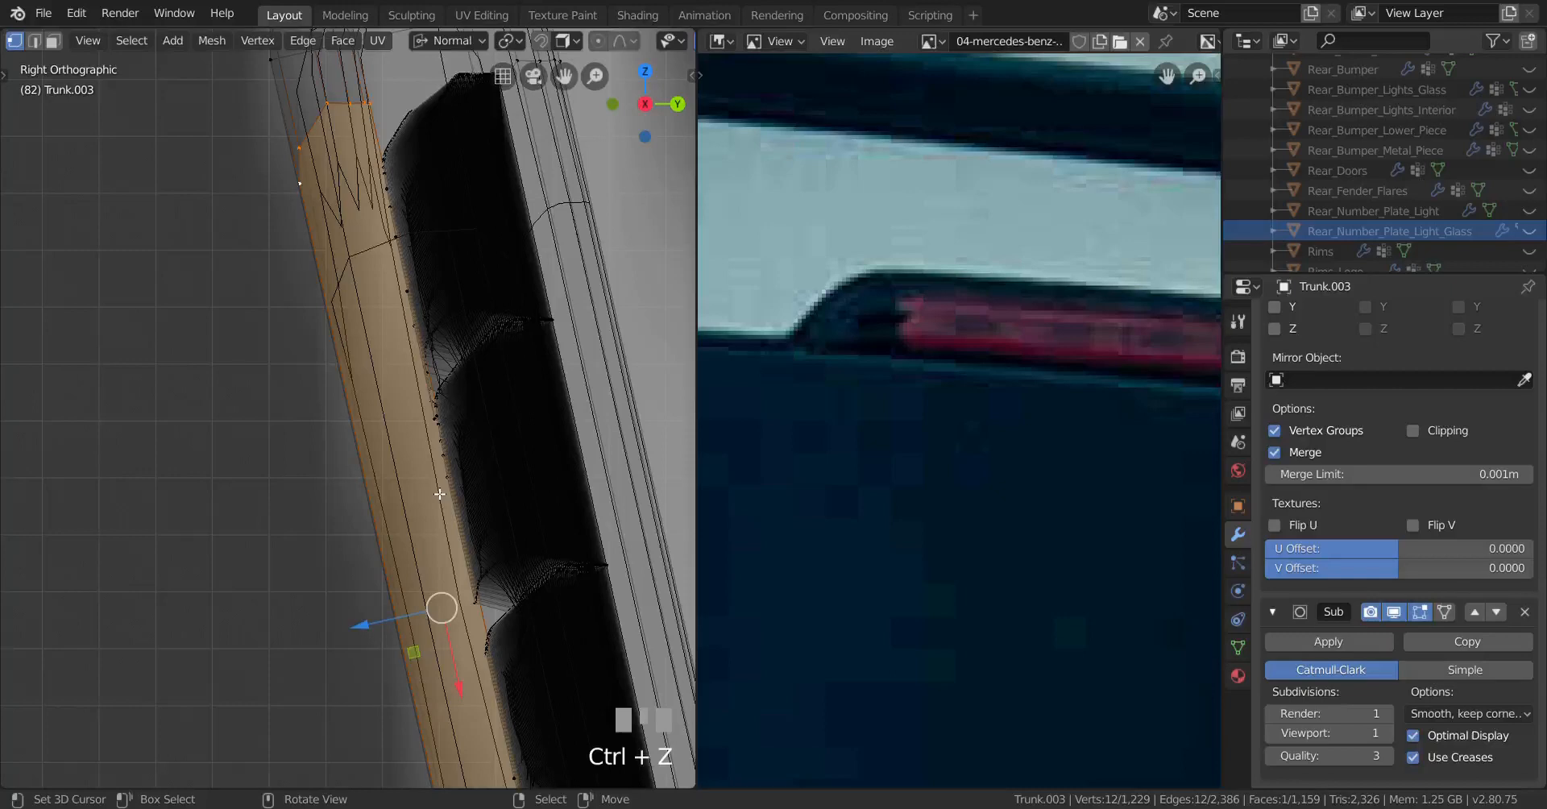
# Step: Extrude the filled face along its normal to the depth of the gridded strip's rim, using the side view
pyautogui.press('e')
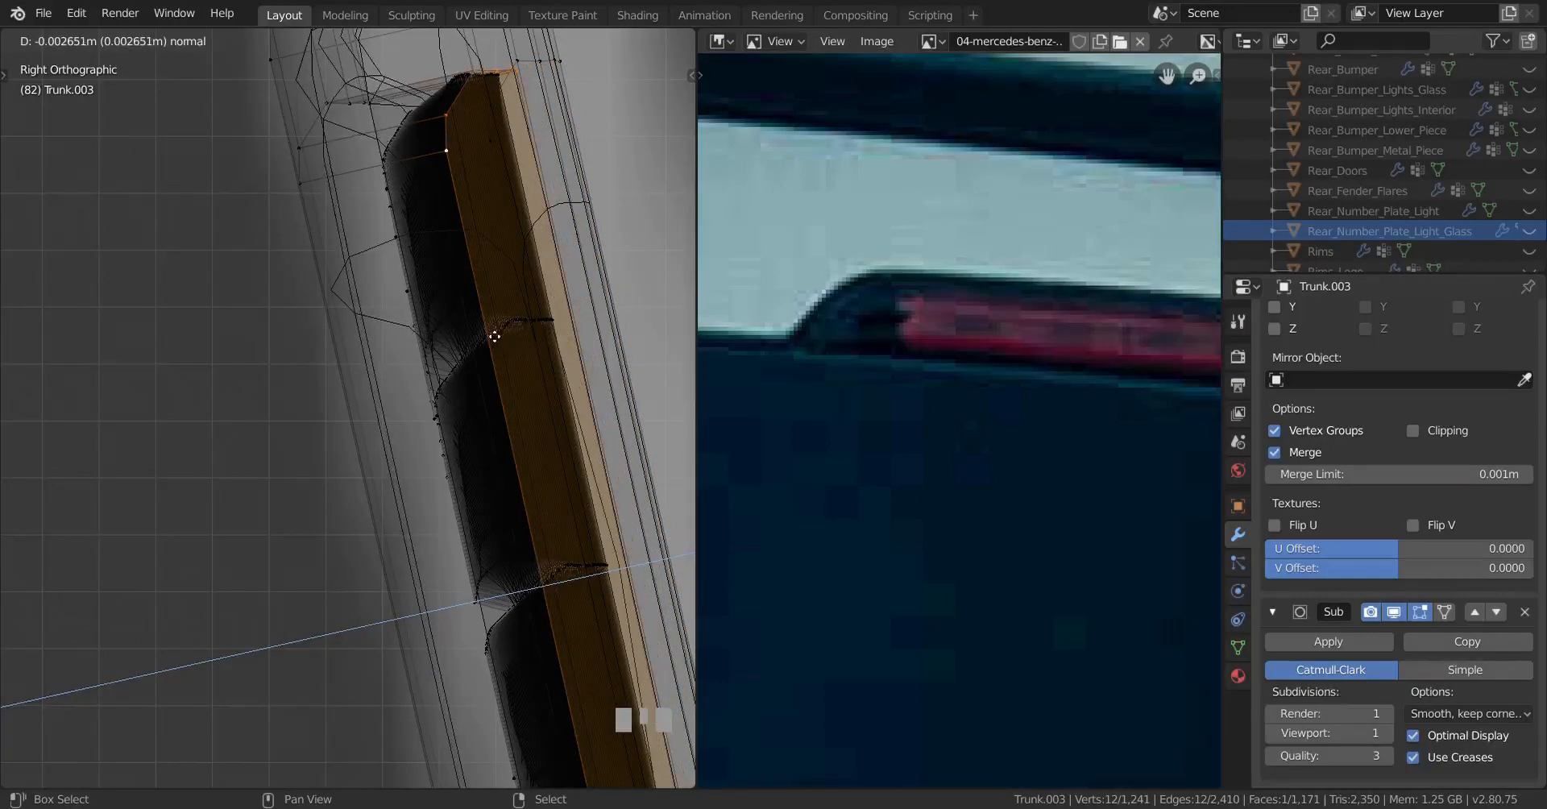
pyautogui.keyDown('shift'); pyautogui.click(401, 358); pyautogui.keyUp('shift')
pyautogui.moveTo(401, 358); pyautogui.dragTo(620, 354, button='middle')
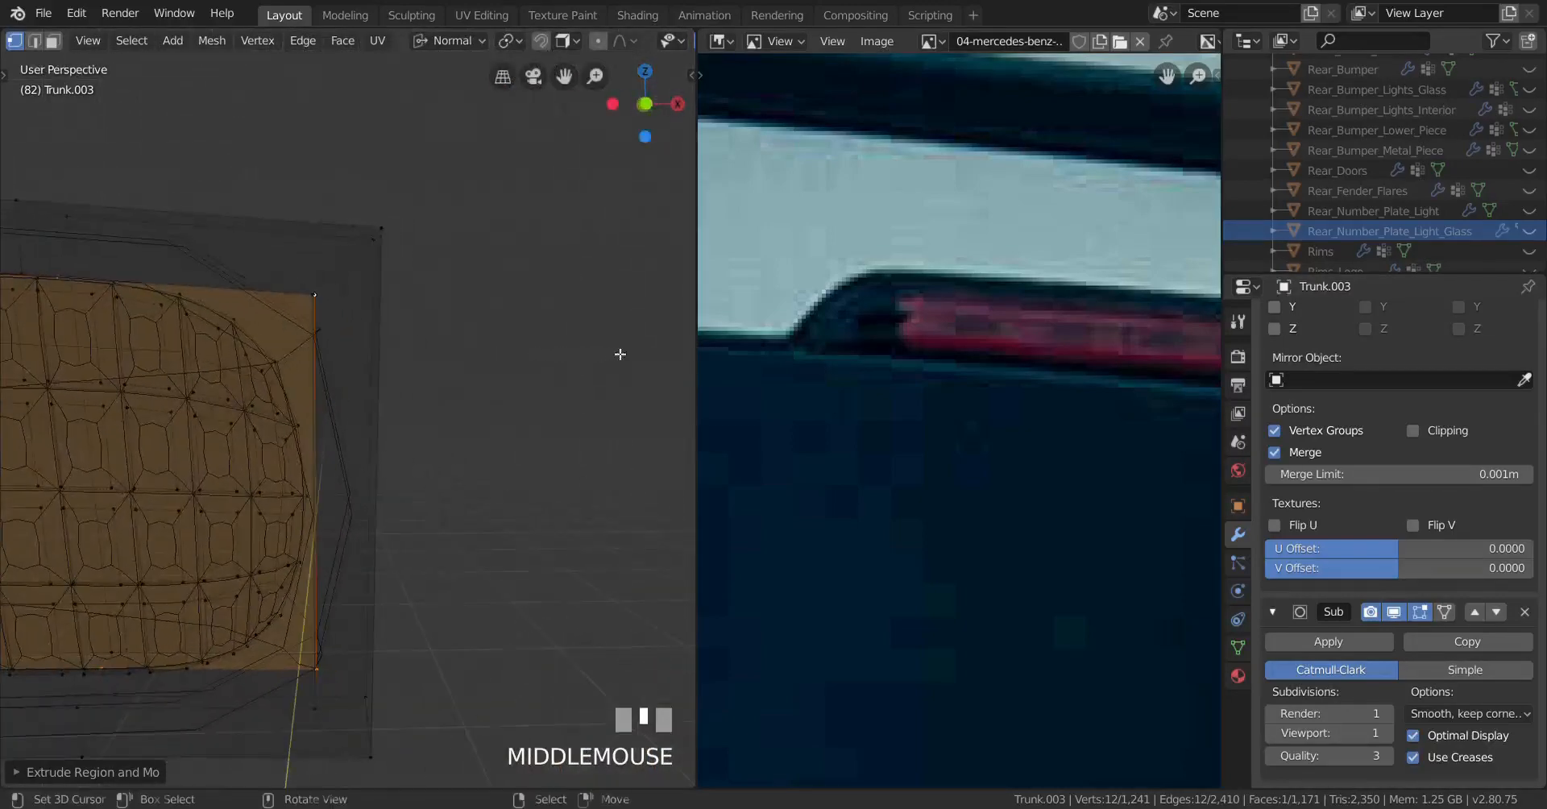
# Step: Try dissolving the surround's original edge loop at the start of the extrusion, and undo it
pyautogui.moveTo(300, 427); pyautogui.dragTo(379, 383, button='middle')
pyautogui.keyDown('alt'); pyautogui.rightClick(348, 340); pyautogui.keyUp('alt')
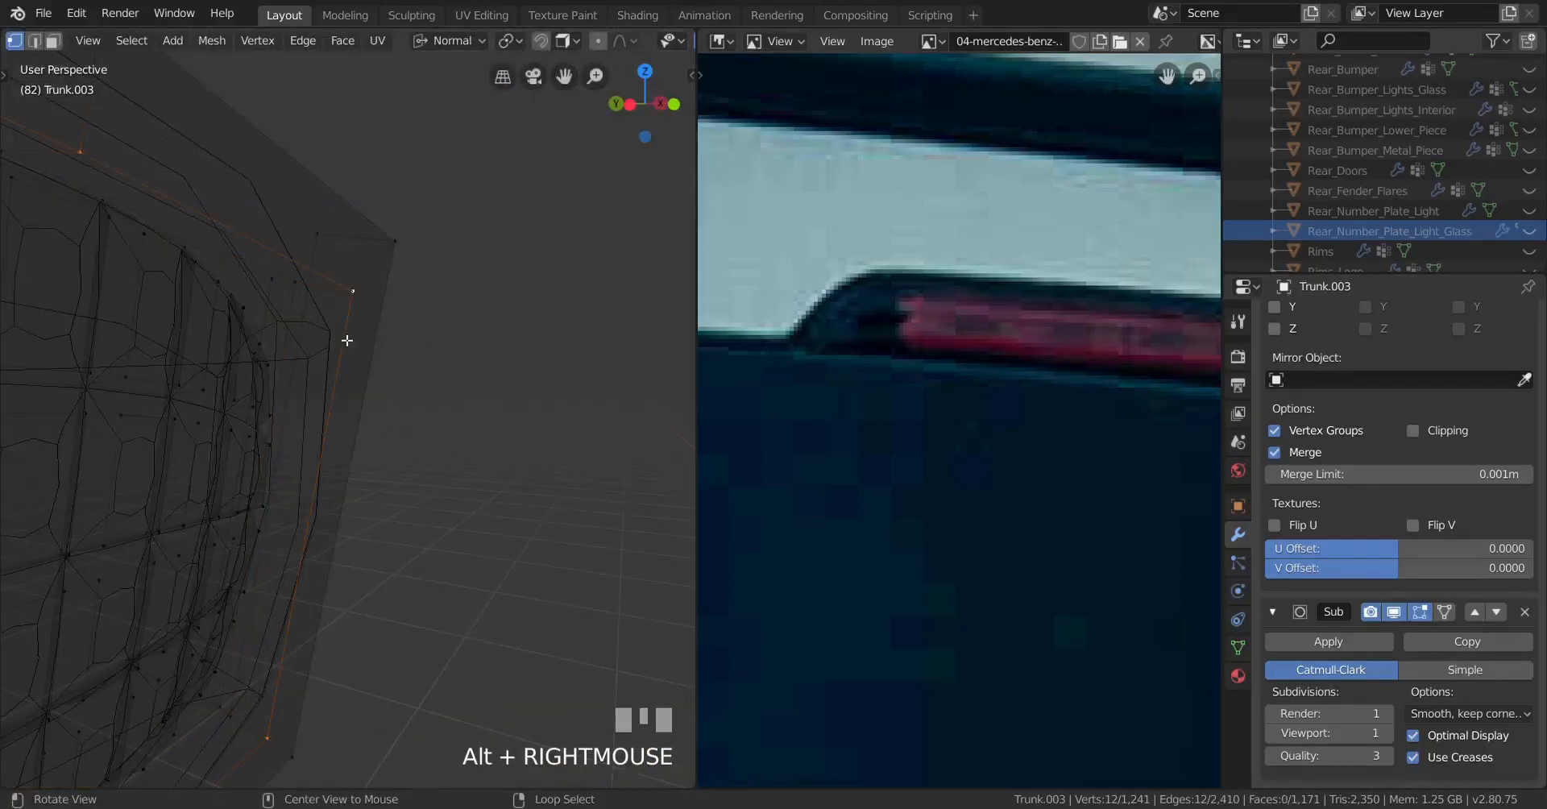
pyautogui.press('x')
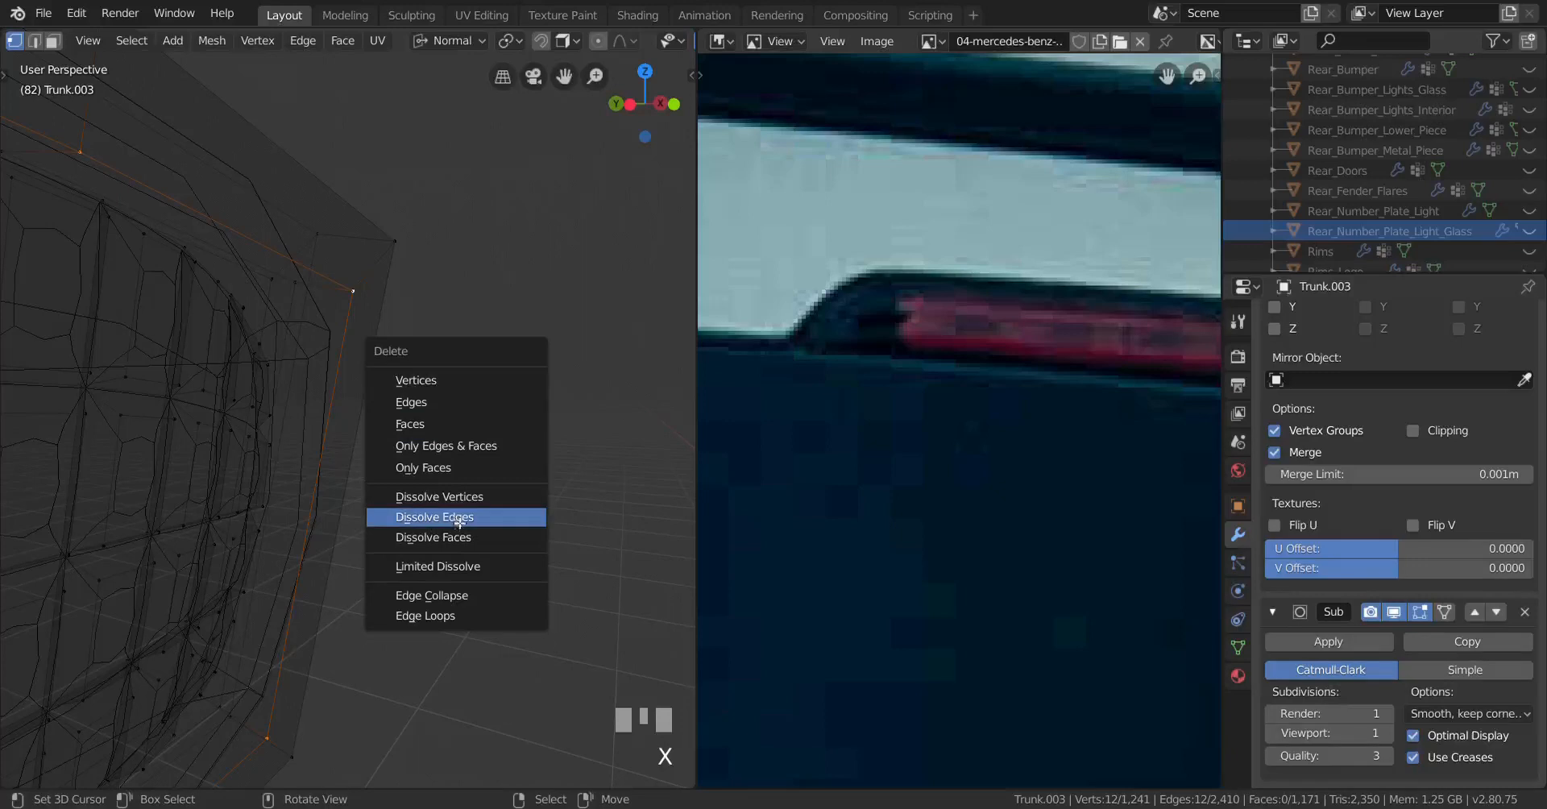
pyautogui.click(459, 518)
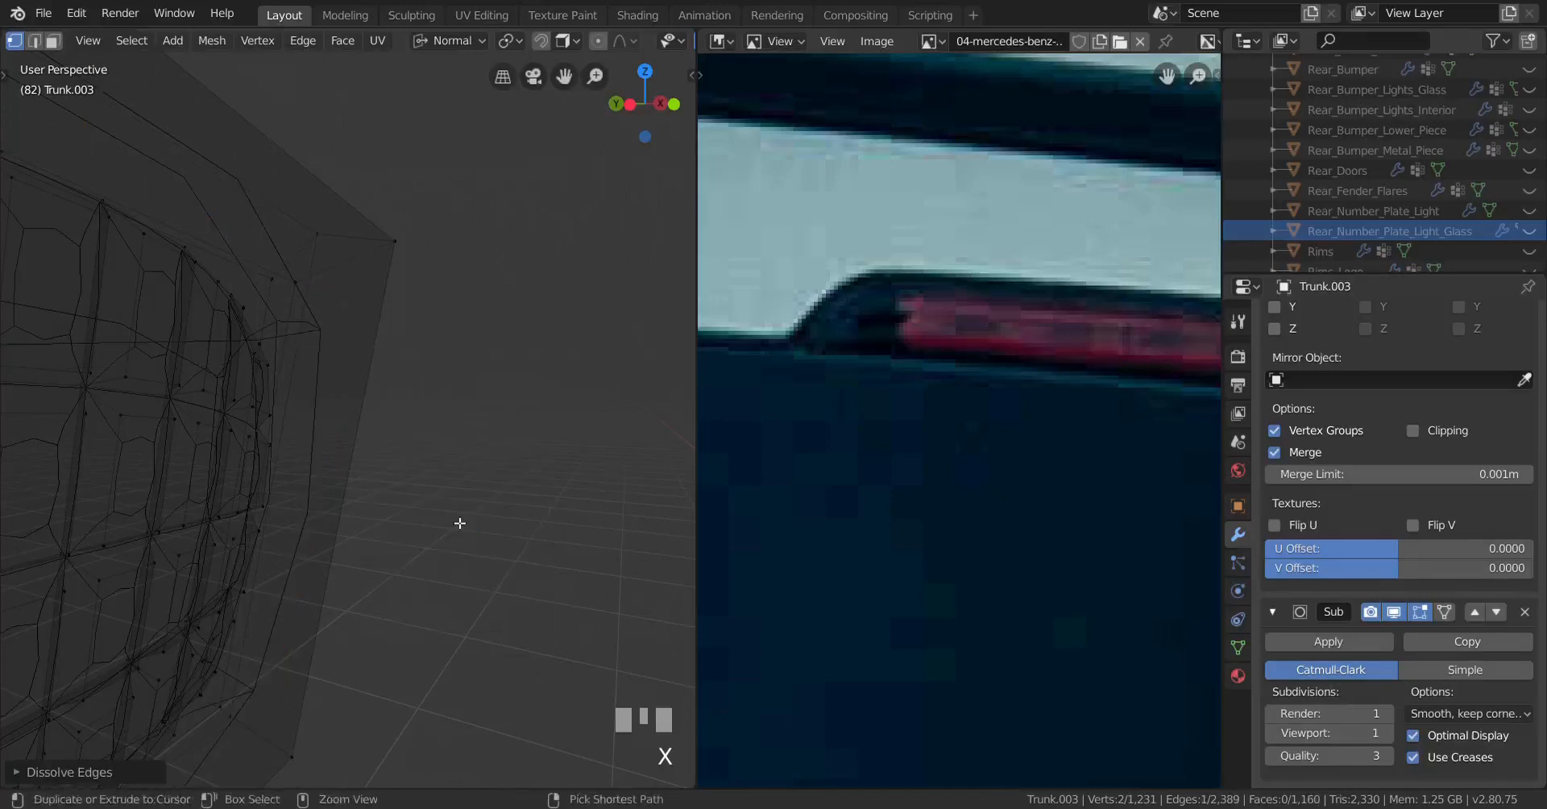
pyautogui.hotkey('ctrl', 'z')
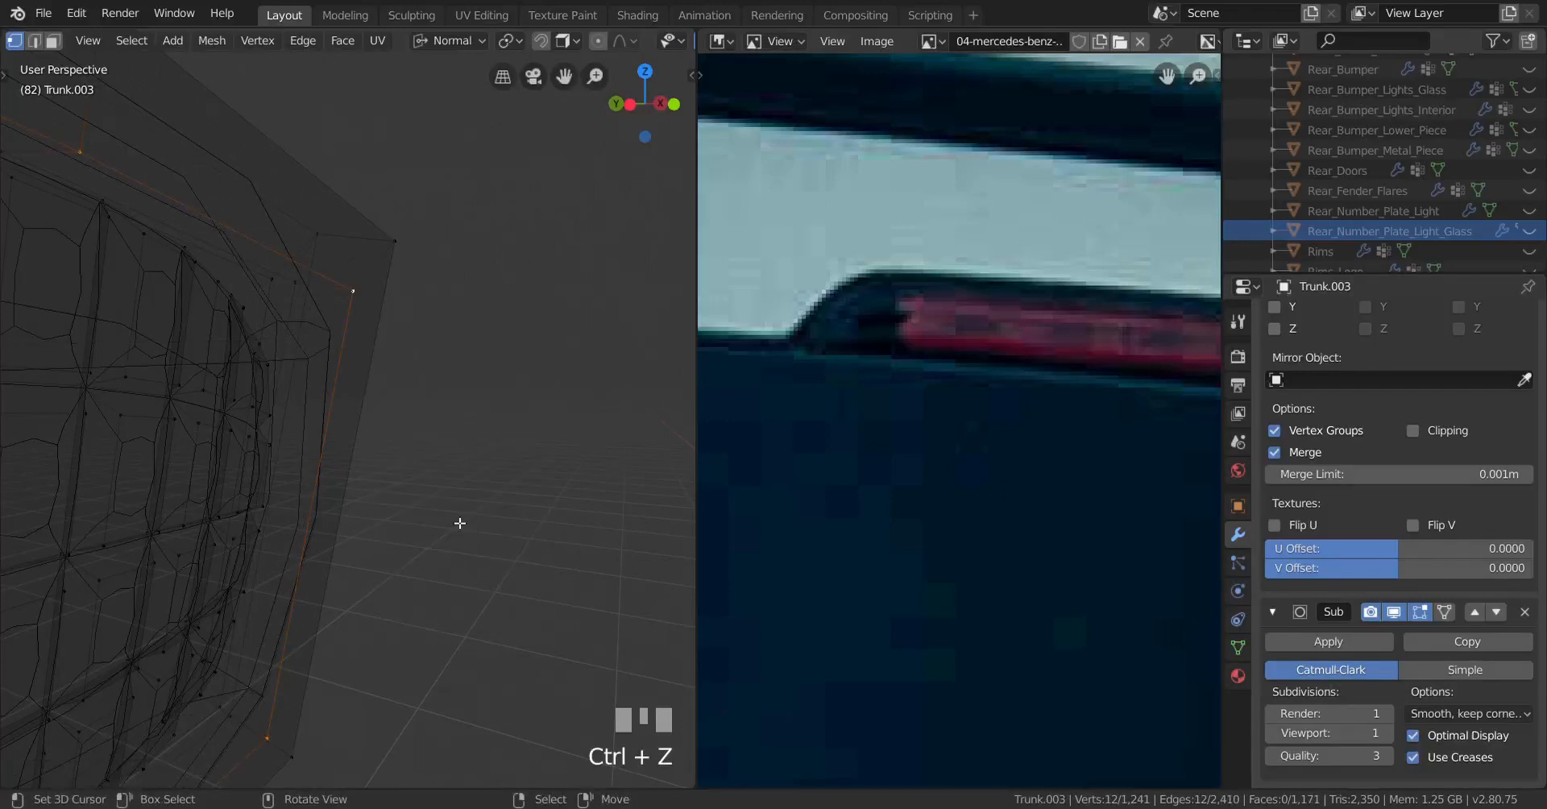
pyautogui.moveTo(337, 437); pyautogui.dragTo(235, 511, button='middle')
pyautogui.scroll(3, 266, 484)
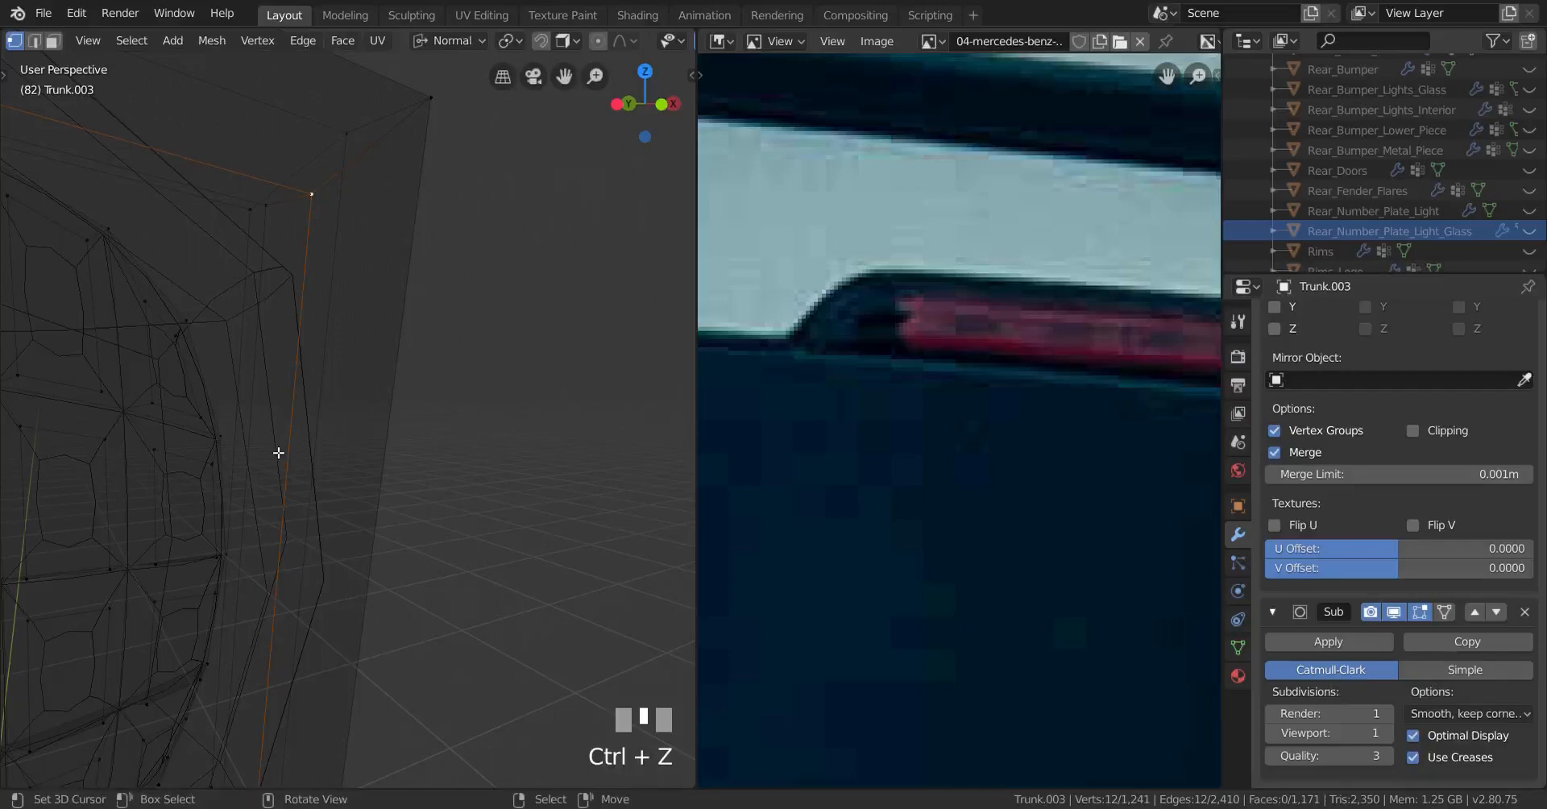
pyautogui.hotkey('ctrl', 'z')
# Step: Set the transform orientation to Global and scale the extruded face up slightly along the Z axis
pyautogui.moveTo(295, 419); pyautogui.dragTo(266, 423, button='middle')
pyautogui.keyDown('shift'); pyautogui.moveTo(266, 423); pyautogui.dragTo(353, 433, button='middle'); pyautogui.keyUp('shift')
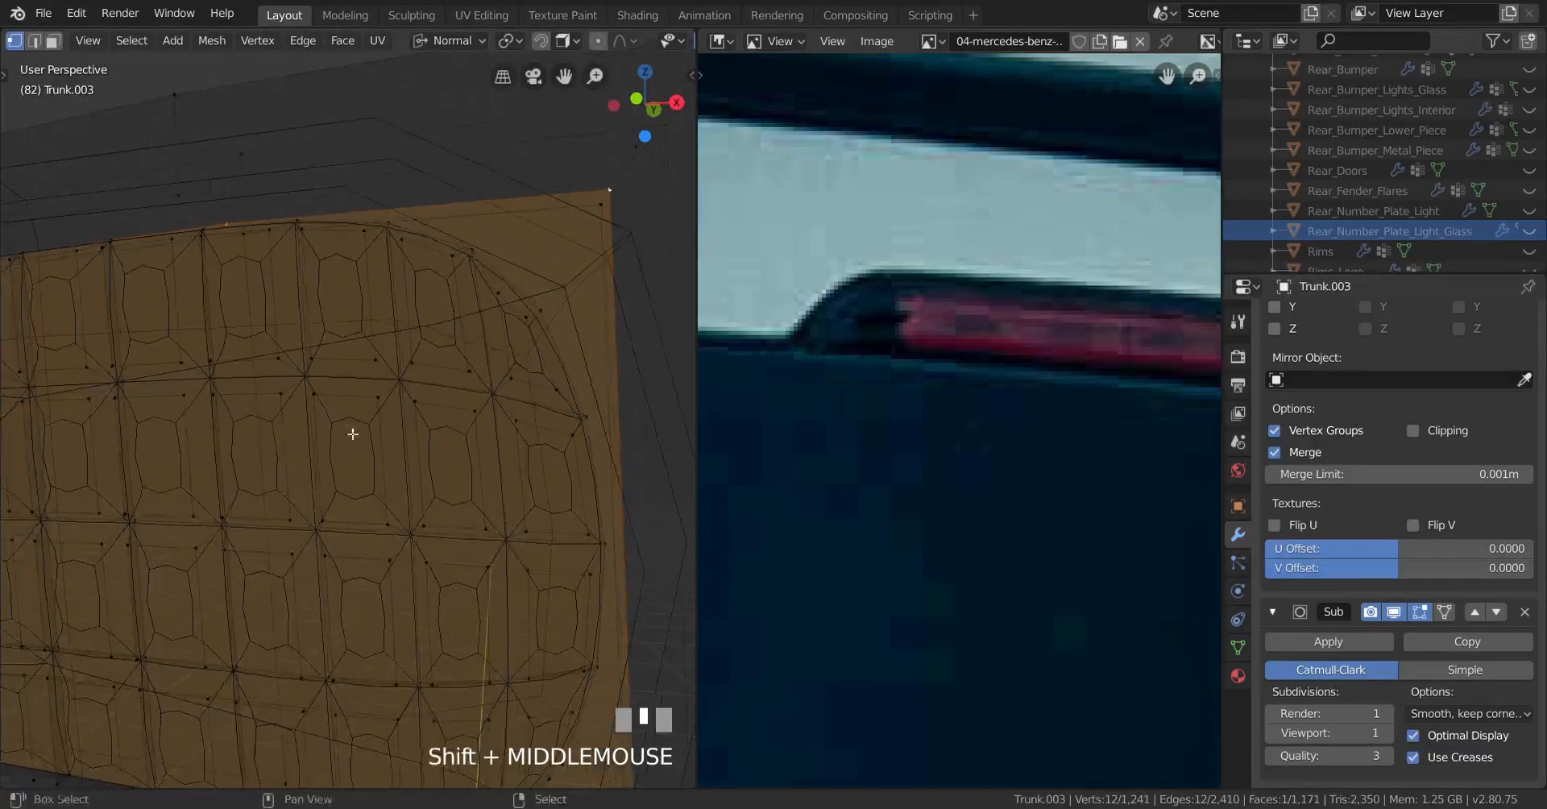
pyautogui.press('s')
pyautogui.press('z')
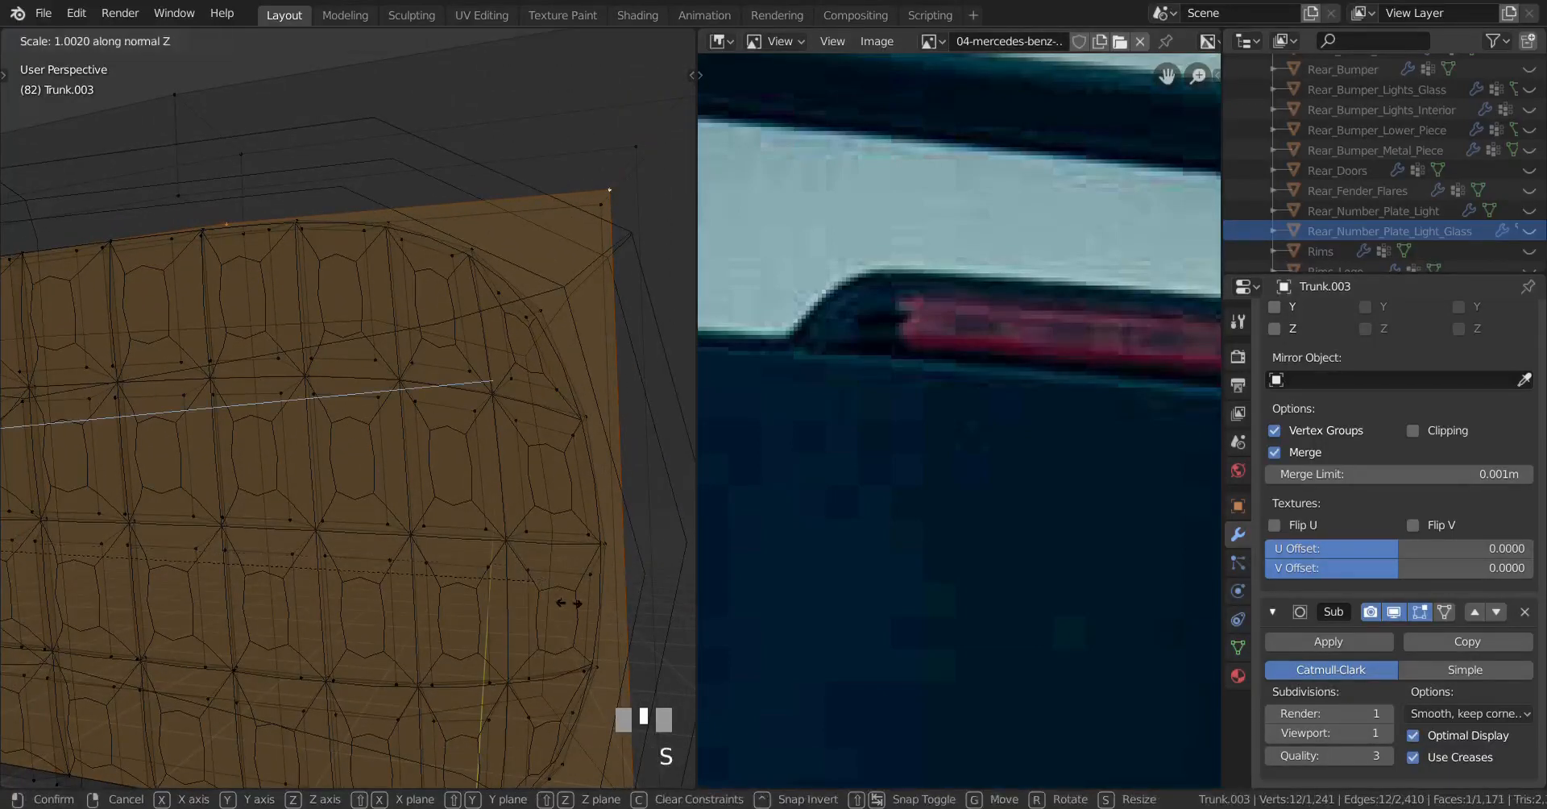
pyautogui.keyDown('shift'); pyautogui.rightClick(575, 607); pyautogui.keyUp('shift')
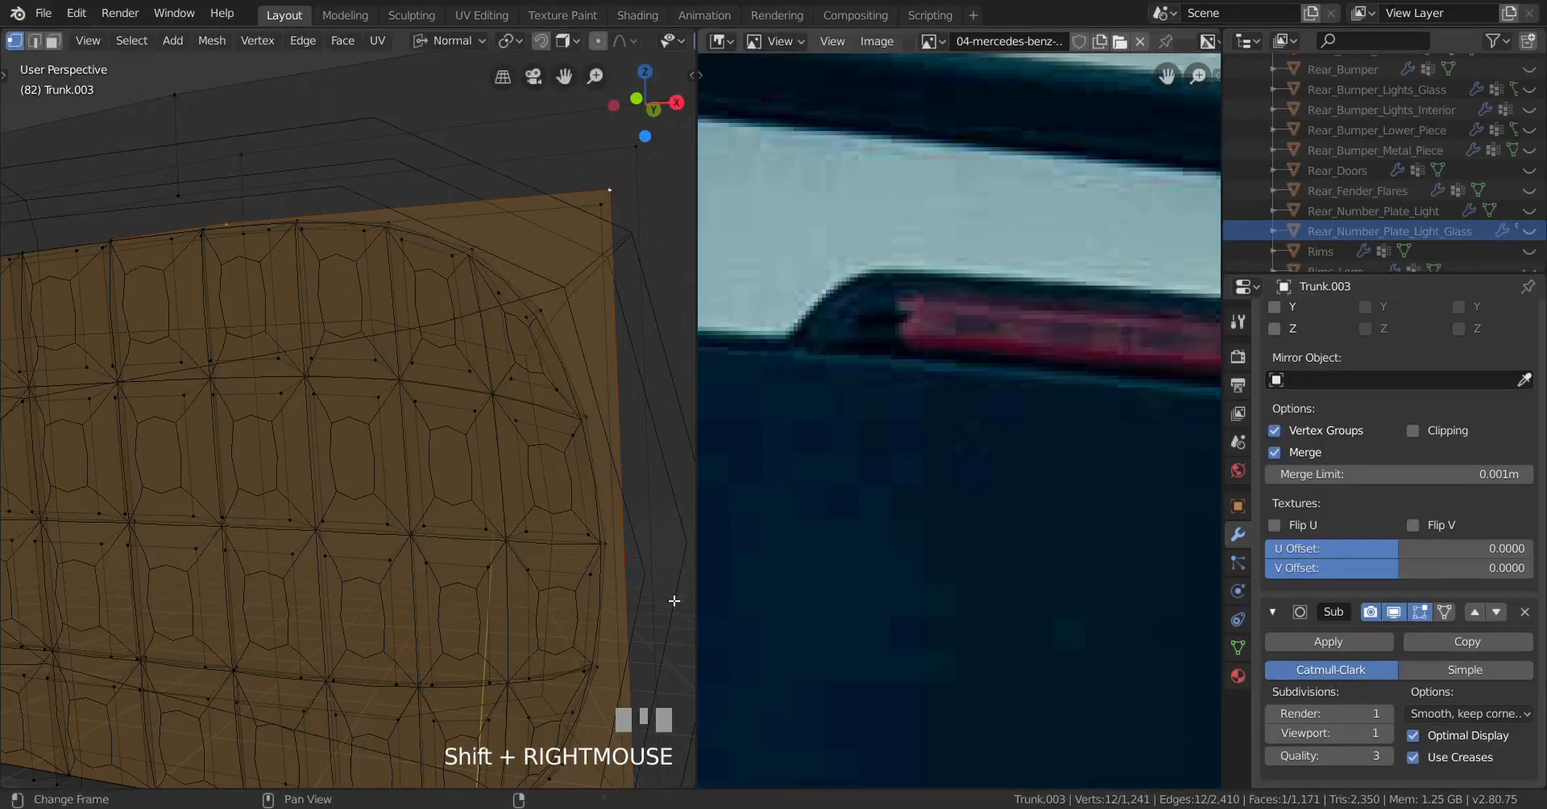
pyautogui.click(338, 526)
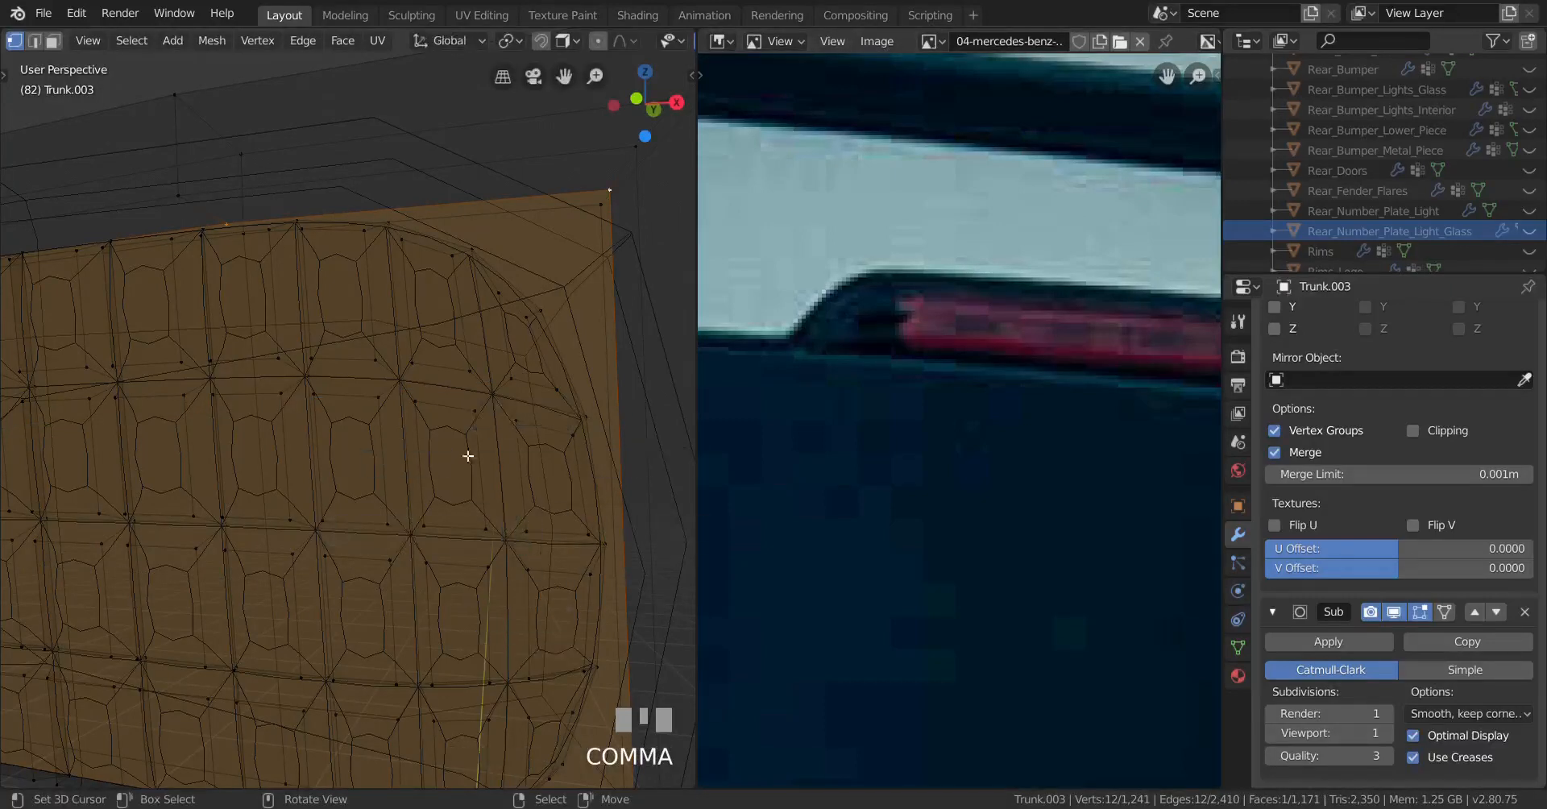
pyautogui.press('s')
pyautogui.press('z')
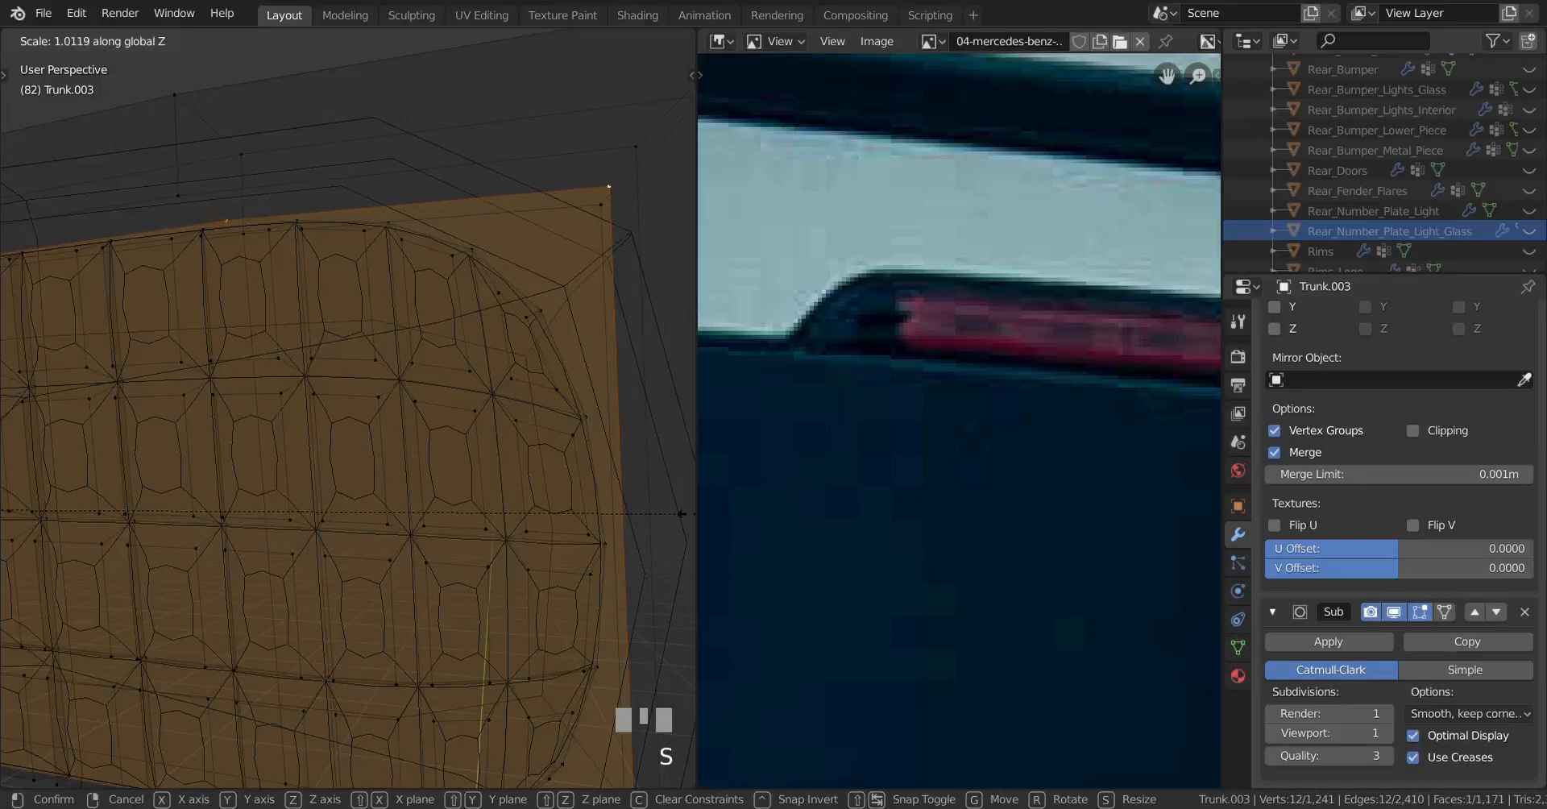
pyautogui.keyDown('shift'); pyautogui.click(120, 535); pyautogui.keyUp('shift')
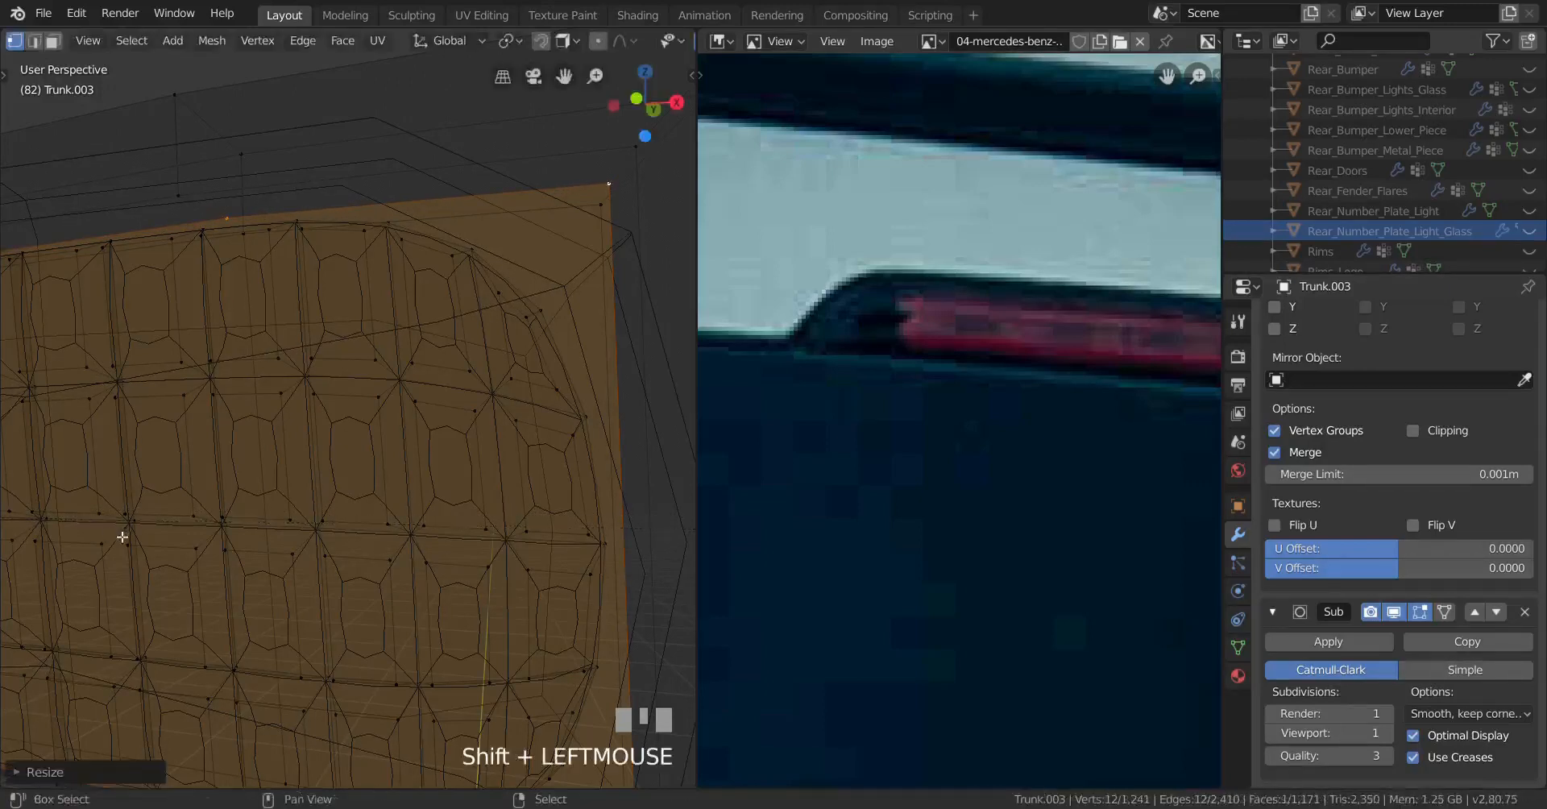
# Step: Delete the extruded face covering the opening and turn off the Subdivision modifier's viewport display
pyautogui.press('x')
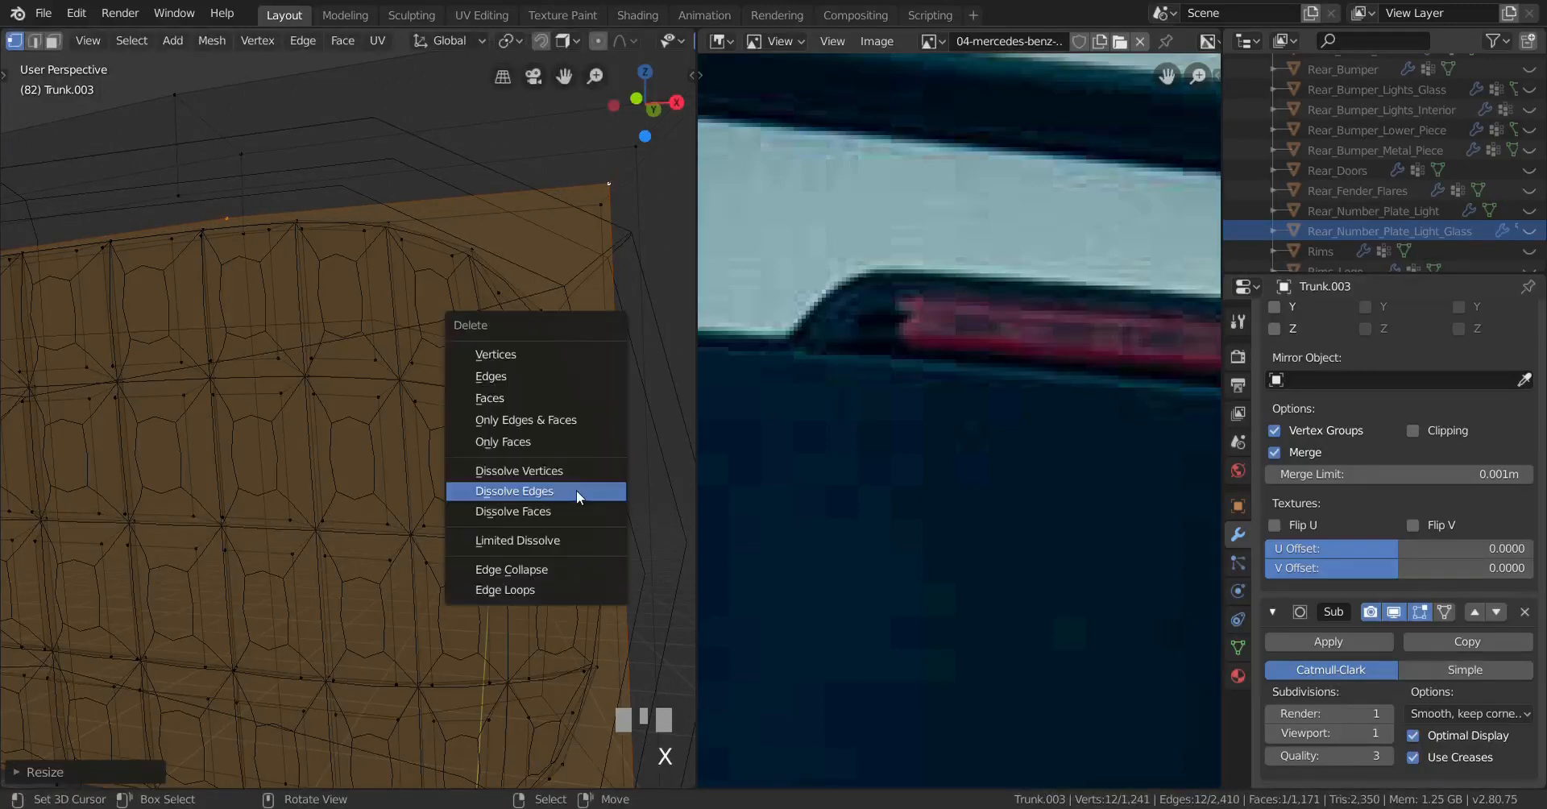
pyautogui.click(524, 401)
pyautogui.scroll(2, 373, 511)
pyautogui.moveTo(373, 512); pyautogui.dragTo(317, 448, button='middle')
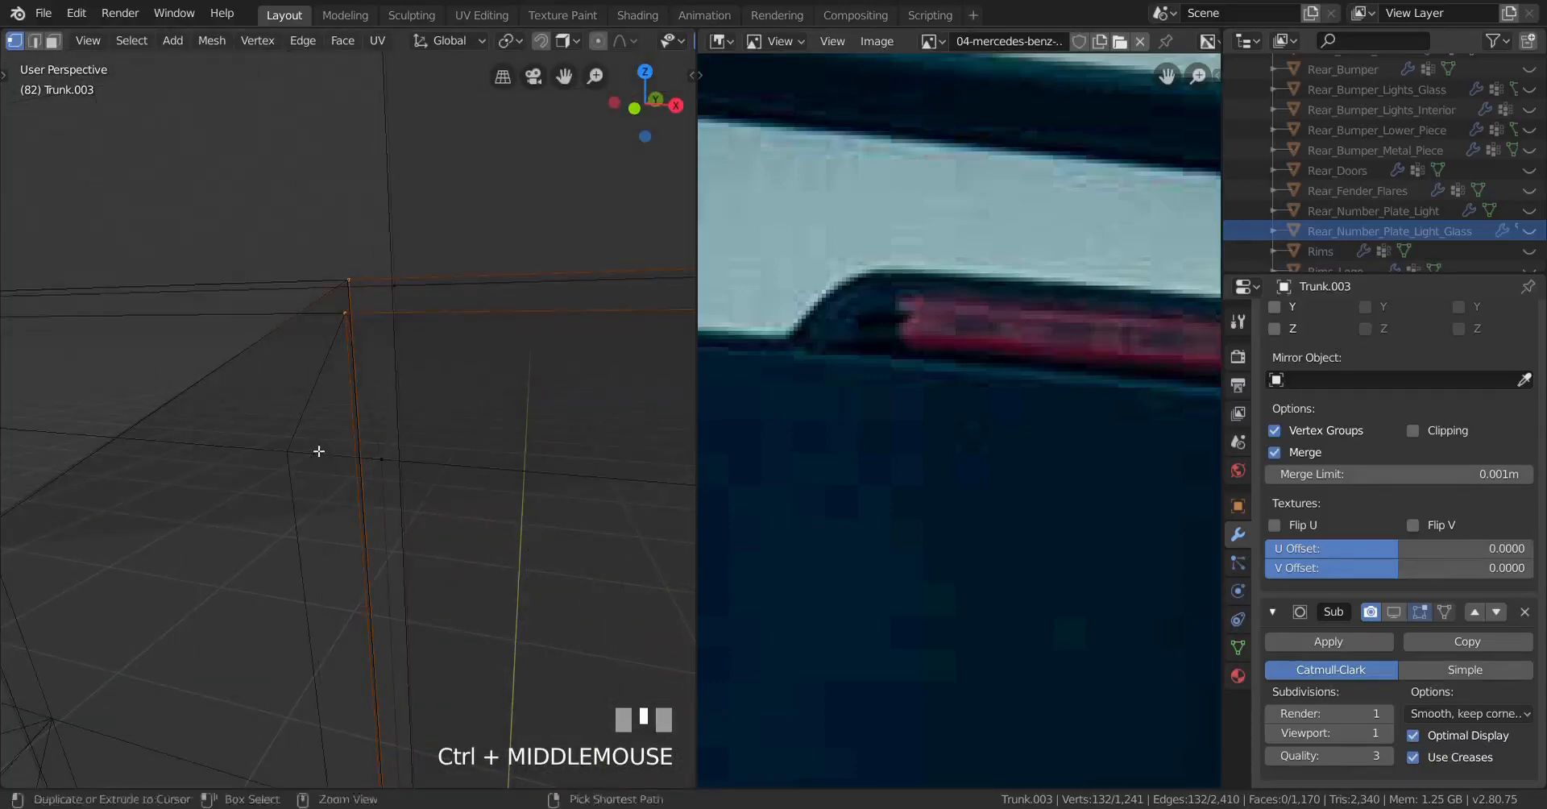
# Step: Select the vertices along the mirror centreline in back view and delete the leftover face there
pyautogui.scroll(-3, 352, 562)
pyautogui.moveTo(352, 562); pyautogui.dragTo(379, 518, button='middle')
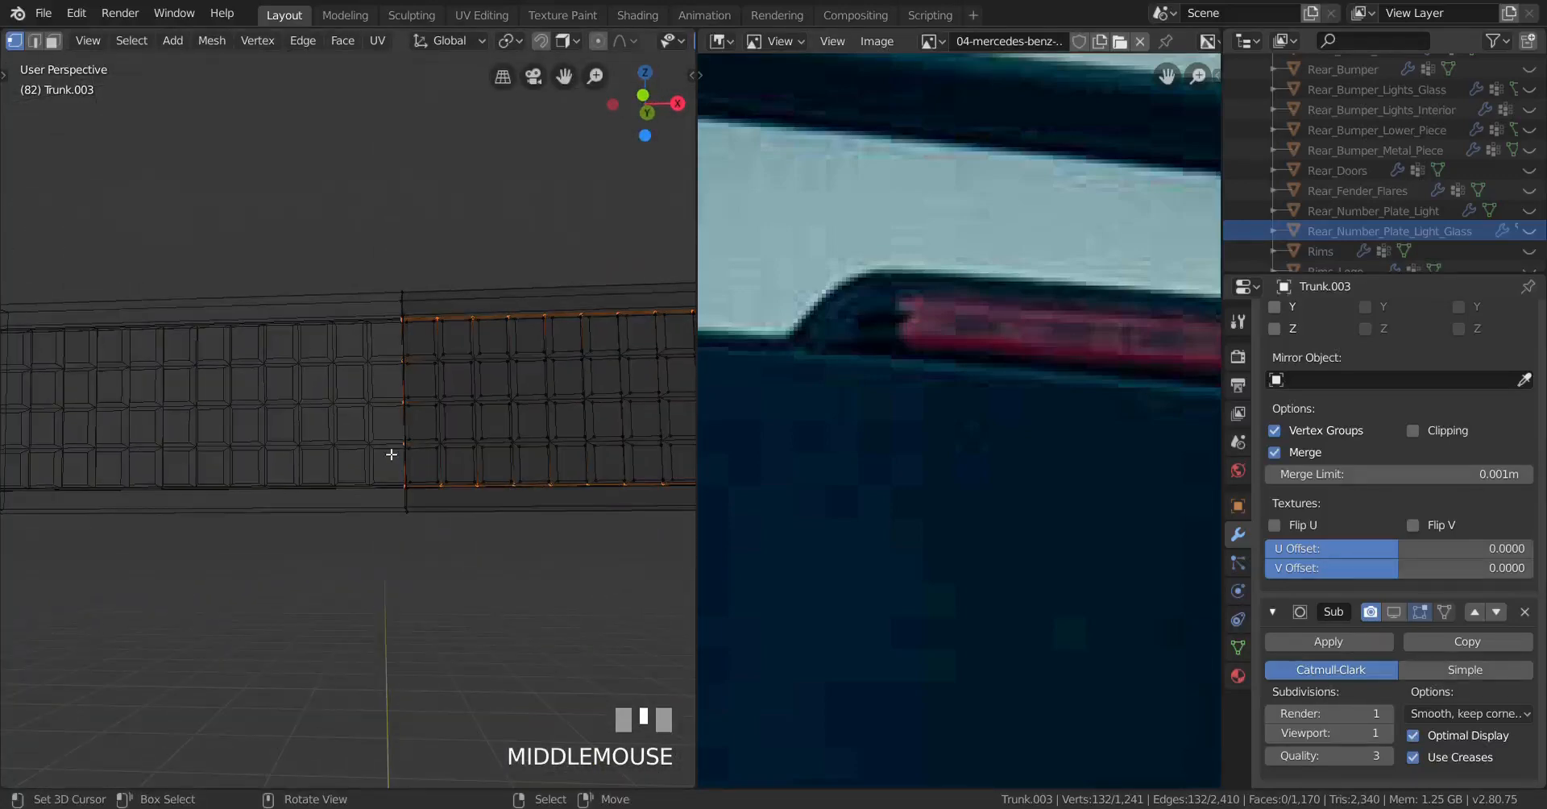
pyautogui.press('ctrl+KP_1')
pyautogui.scroll(3, 193, 449)
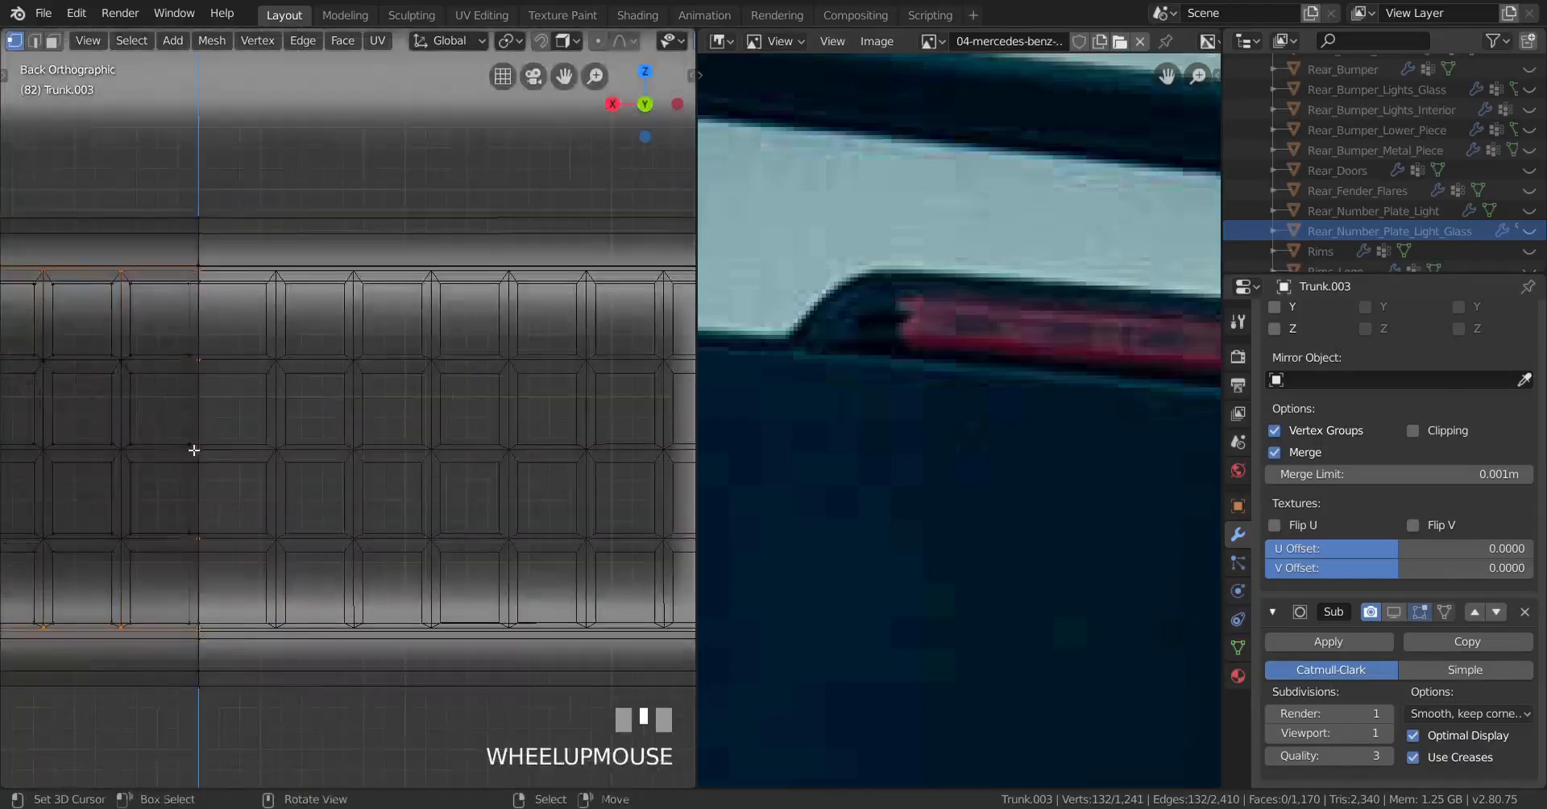
pyautogui.keyDown('shift'); pyautogui.moveTo(194, 449); pyautogui.dragTo(369, 425, button='middle'); pyautogui.keyUp('shift')
pyautogui.press('a')
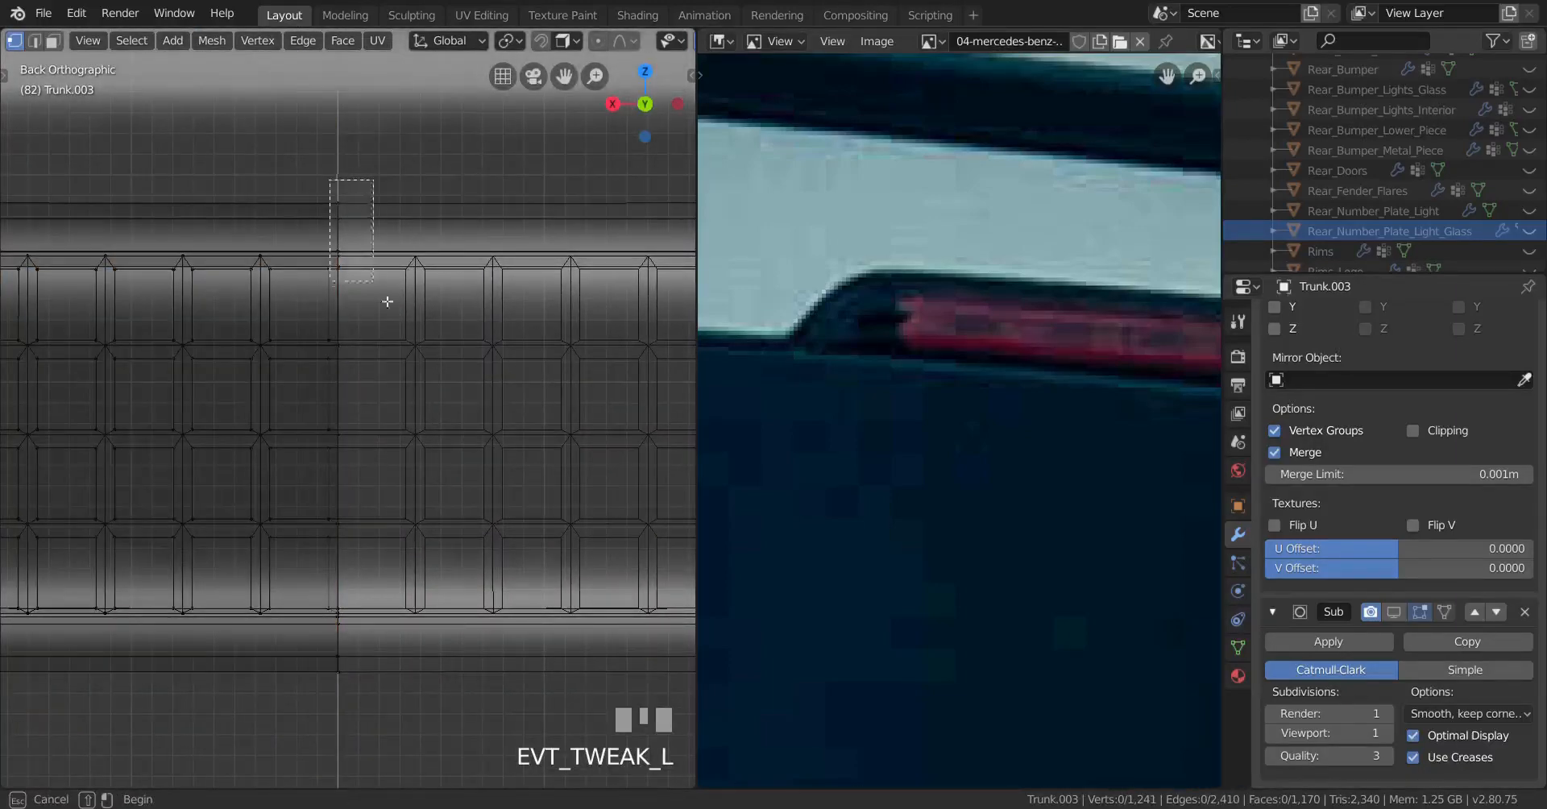
pyautogui.moveTo(387, 301); pyautogui.dragTo(533, 746)
pyautogui.moveTo(356, 543); pyautogui.dragTo(267, 568, button='middle')
pyautogui.scroll(2, 267, 568)
pyautogui.press('x')
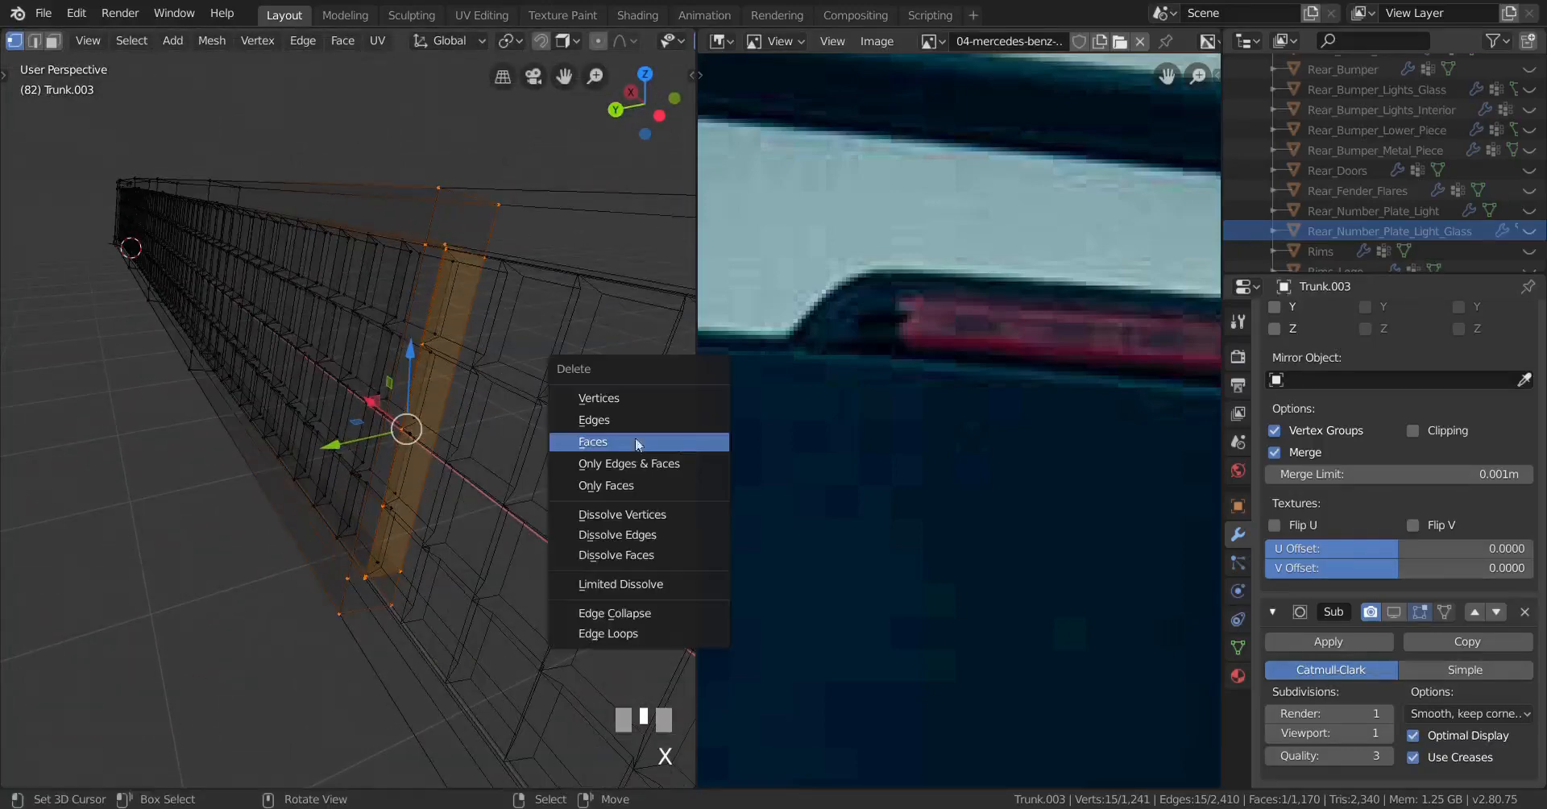
pyautogui.click(584, 440)
# Step: Examine the strip's cells at the mirror seam up close with the whole mesh selected, switching between solid and wireframe shading
pyautogui.moveTo(607, 452)
pyautogui.mouseDown(button='middle')
pyautogui.moveTo(297, 397)
pyautogui.moveTo(635, 422)
pyautogui.mouseUp(button='middle')
pyautogui.press('z')
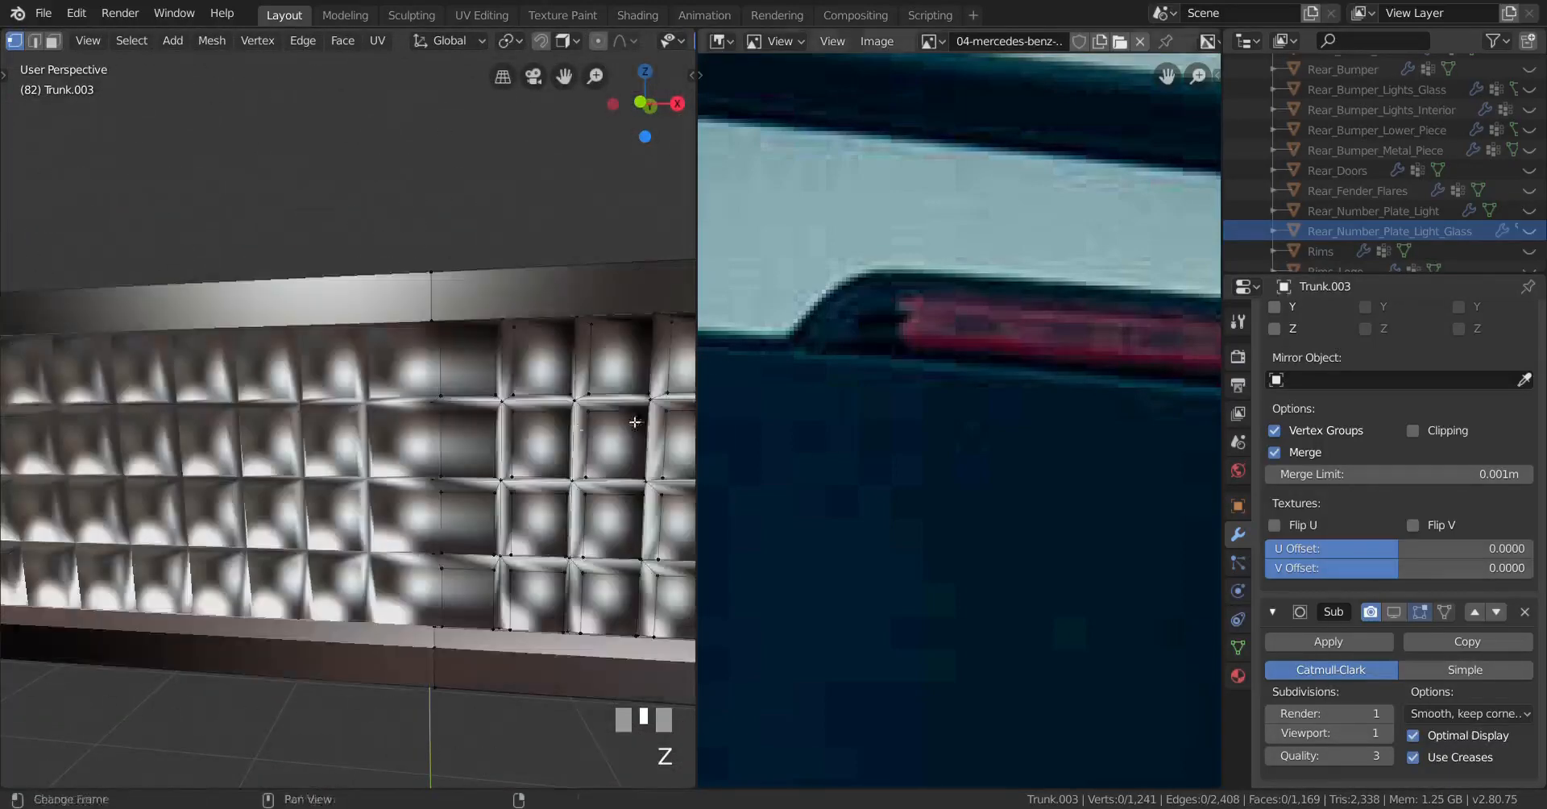
pyautogui.moveTo(469, 410)
pyautogui.keyDown('shift'); pyautogui.mouseDown(button='middle')
pyautogui.moveTo(373, 415)
pyautogui.moveTo(446, 418)
pyautogui.mouseUp(button='middle'); pyautogui.keyUp('shift')
pyautogui.scroll(2, 446, 418)
pyautogui.press('z')
pyautogui.moveTo(362, 460)
pyautogui.mouseDown(button='middle')
pyautogui.moveTo(380, 463)
pyautogui.moveTo(329, 490)
pyautogui.moveTo(293, 480)
pyautogui.mouseUp(button='middle')
pyautogui.press('a')
pyautogui.scroll(2, 329, 490)
pyautogui.press('z')
pyautogui.click(489, 470)
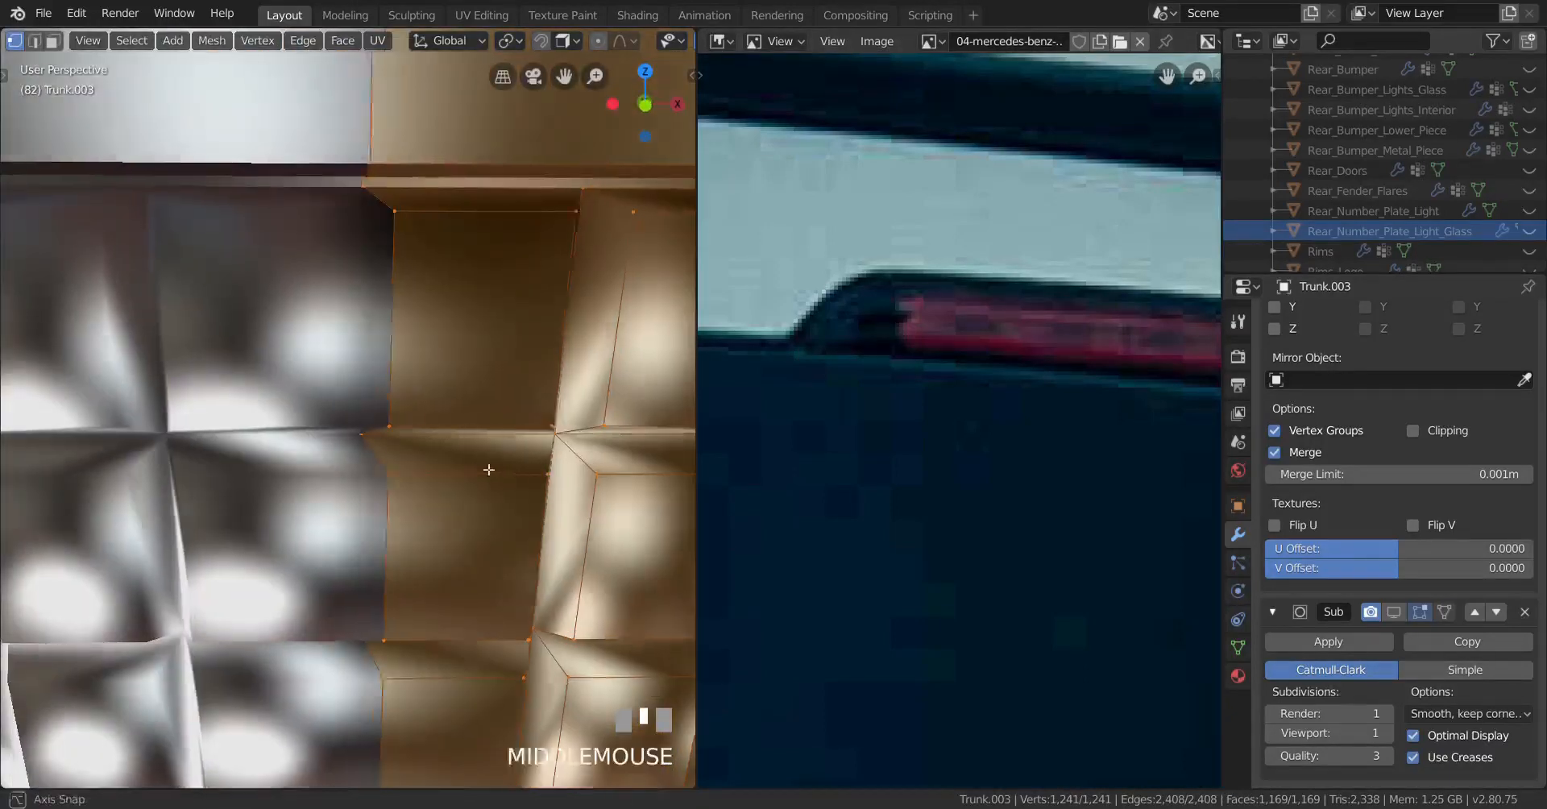
pyautogui.moveTo(489, 470); pyautogui.dragTo(473, 452, button='middle')
# Step: Set the Mirror modifier's merge limit to 0.0001 m
pyautogui.scroll(4, 1366, 511)
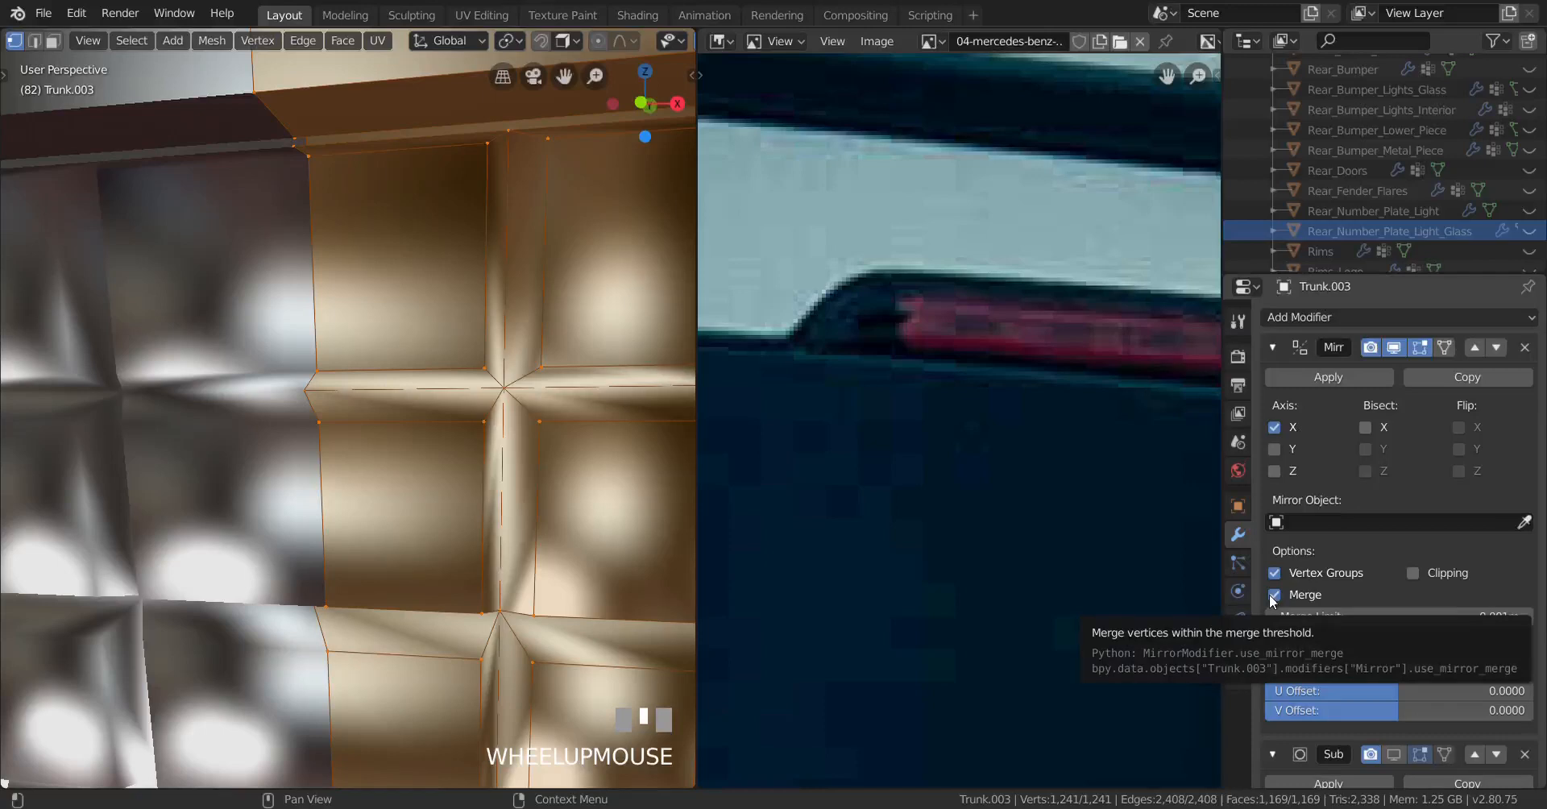
pyautogui.click(1403, 623)
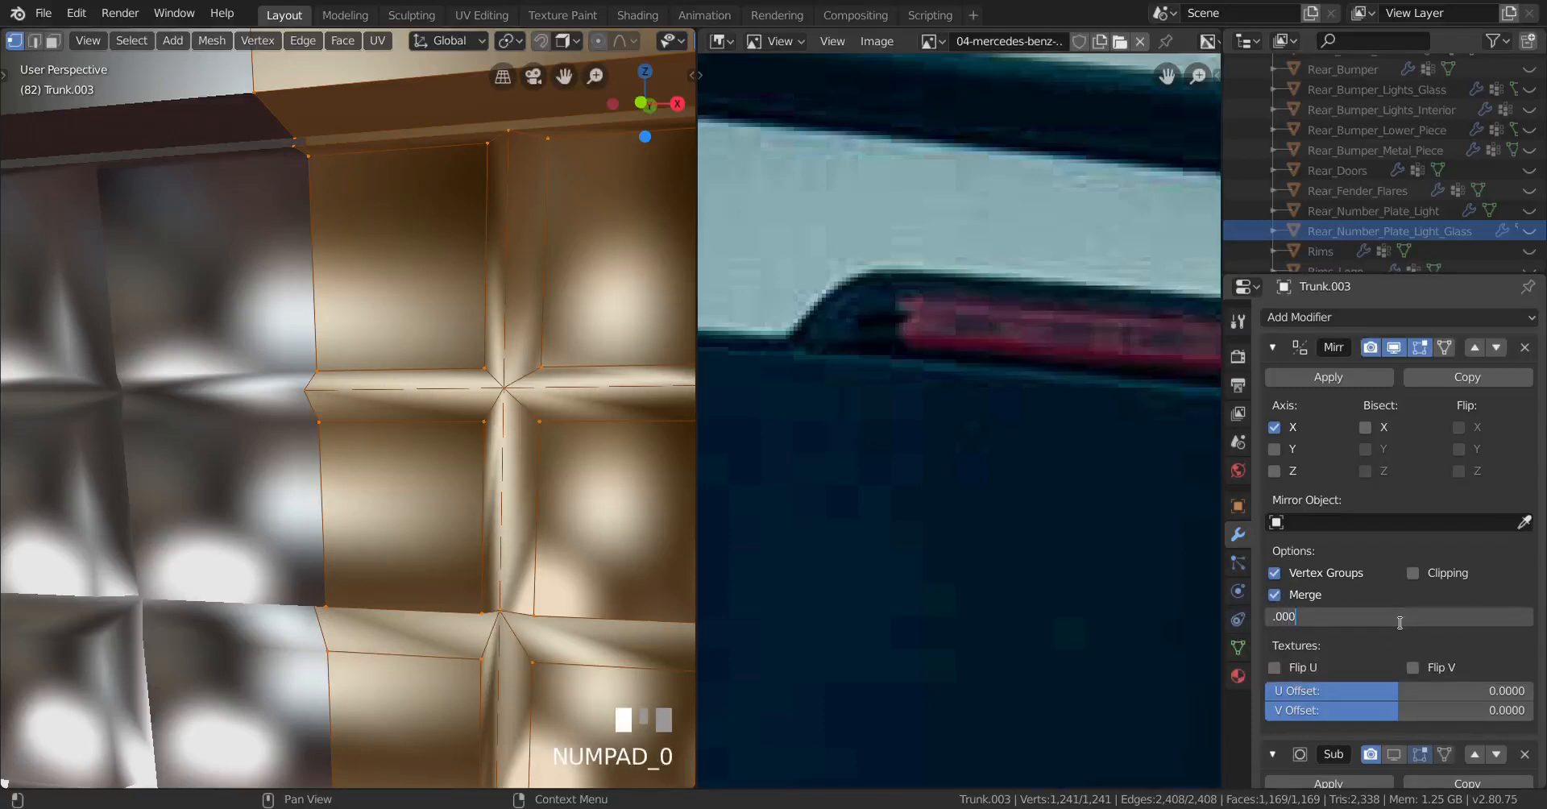
pyautogui.press('Return')
# Step: Check the strip's cells and surround at the mirror centreline from several angles, in object and edit mode
pyautogui.moveTo(500, 484); pyautogui.dragTo(411, 511, button='middle')
pyautogui.scroll(-3, 403, 484)
pyautogui.press('Tab')
pyautogui.press('Tab')
pyautogui.scroll(3, 465, 468)
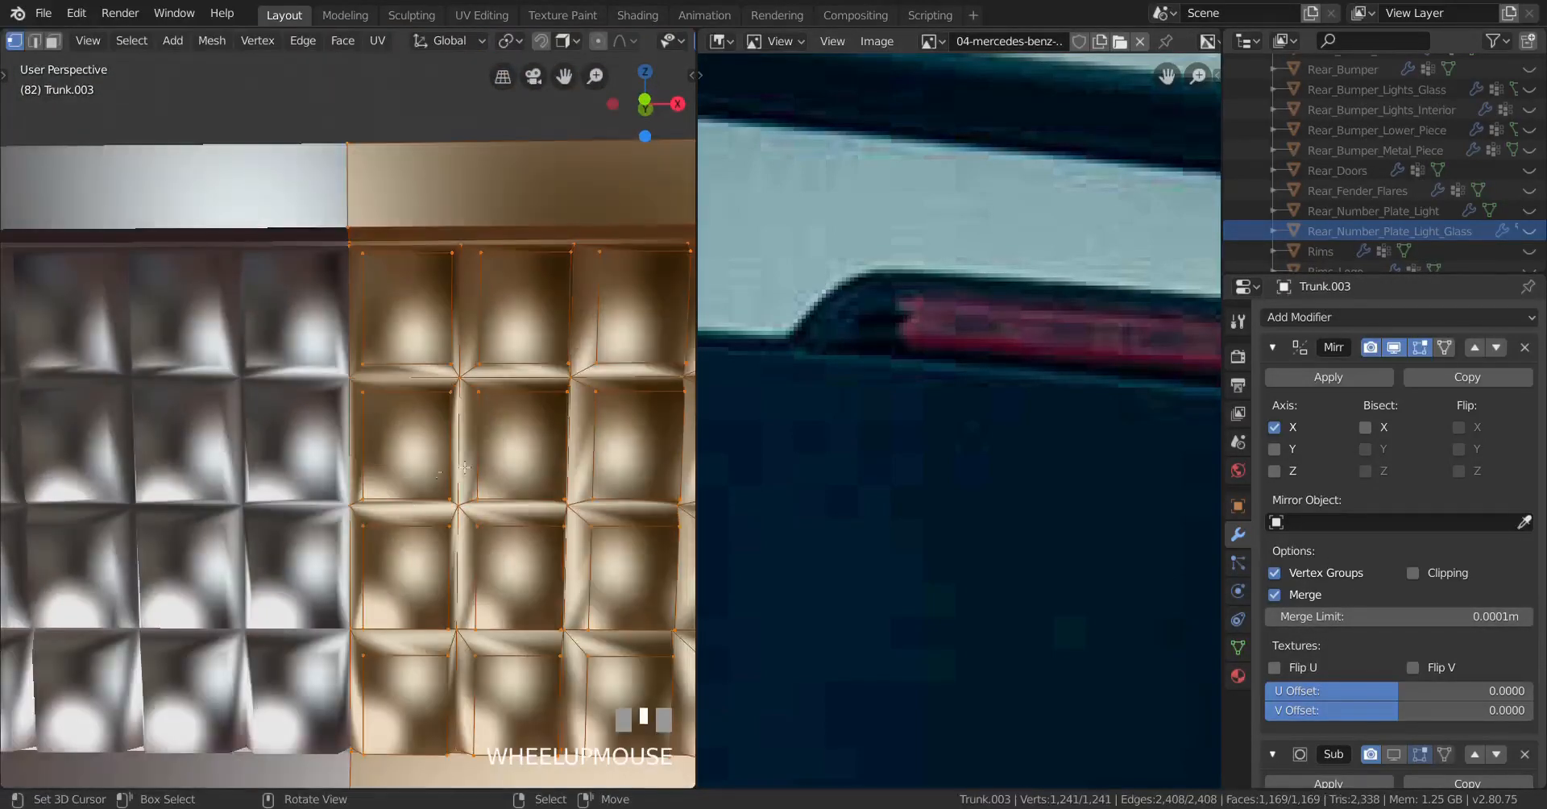
pyautogui.moveTo(431, 458); pyautogui.dragTo(435, 510, button='middle')
pyautogui.scroll(2, 424, 472)
pyautogui.scroll(-3, 435, 510)
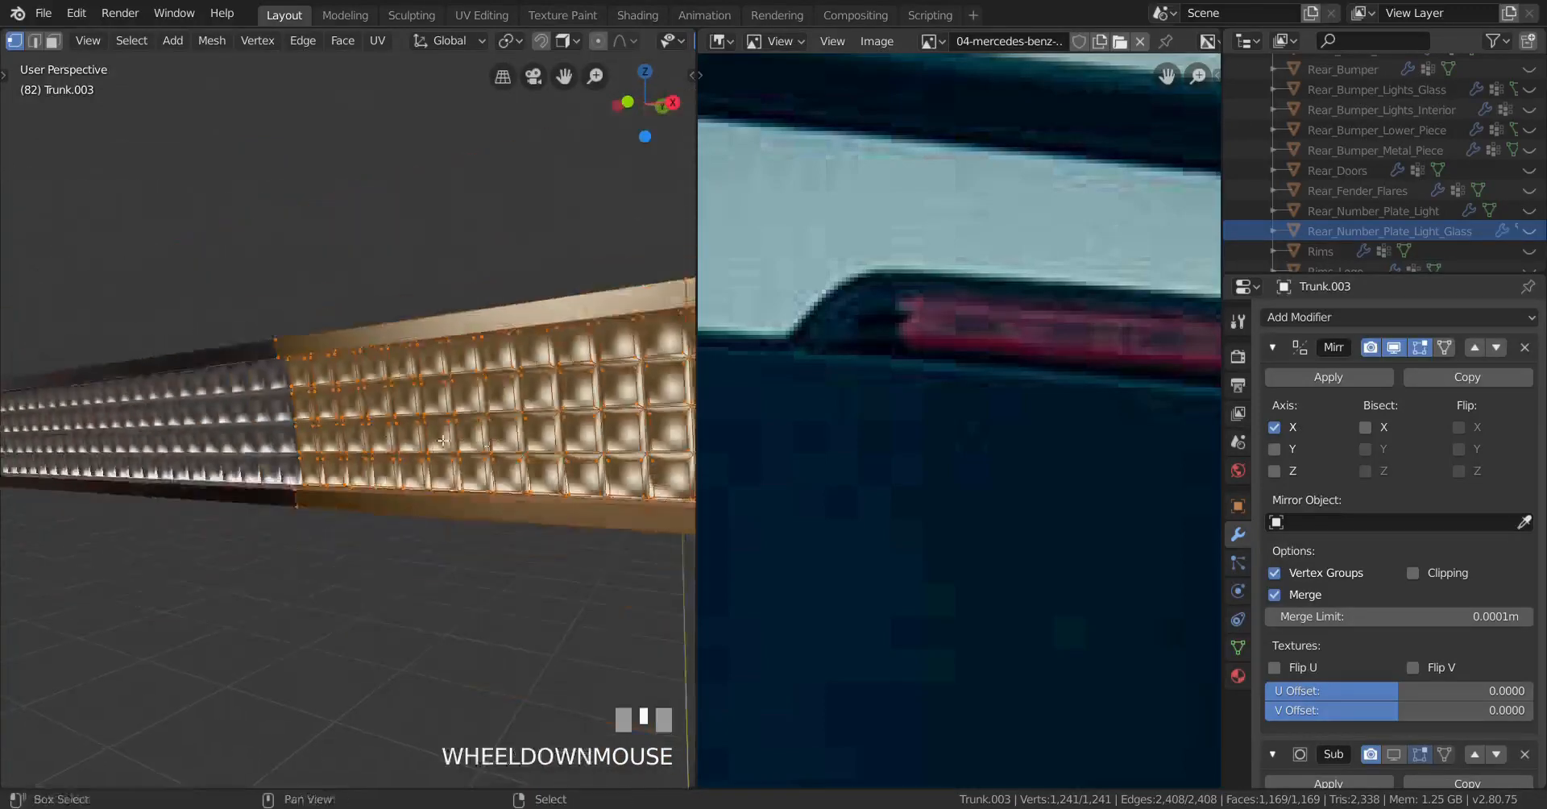
# Step: Select the whole linked mesh of the cell strip in edit mode and recalculate its normals outward
pyautogui.press('Tab')
pyautogui.rightClick(430, 499)
pyautogui.press('l')
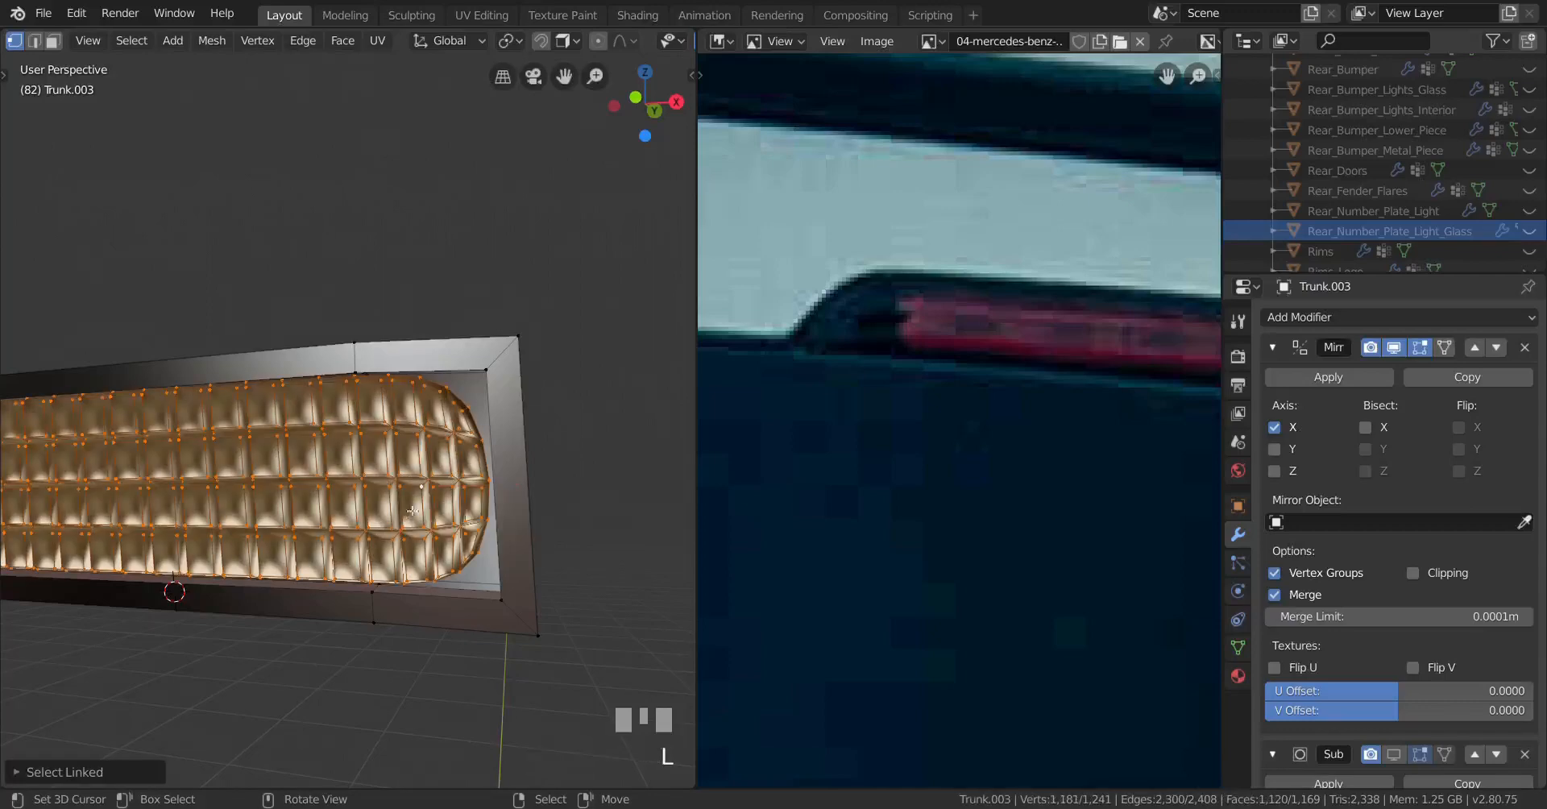
pyautogui.moveTo(430, 499); pyautogui.dragTo(284, 551, button='middle')
pyautogui.hotkey('shift', 'n')
pyautogui.press('Tab')
pyautogui.scroll(-3, 421, 516)
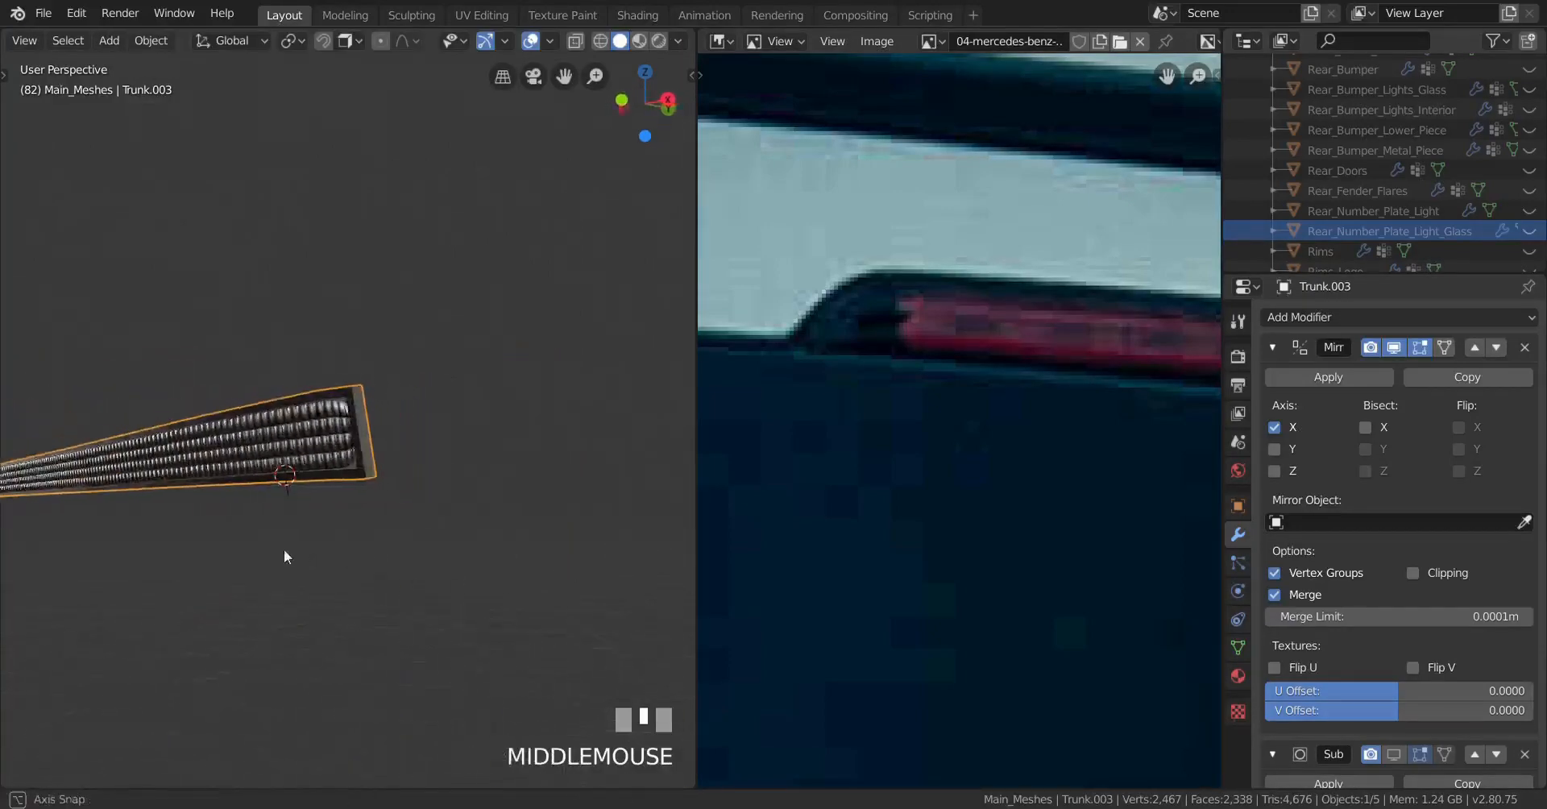
# Step: Select the linked mesh of the frame around the cell strip and check its shading at the strip's end in object mode
pyautogui.scroll(3, 369, 544)
pyautogui.press('Tab')
pyautogui.rightClick(465, 595)
pyautogui.press('l')
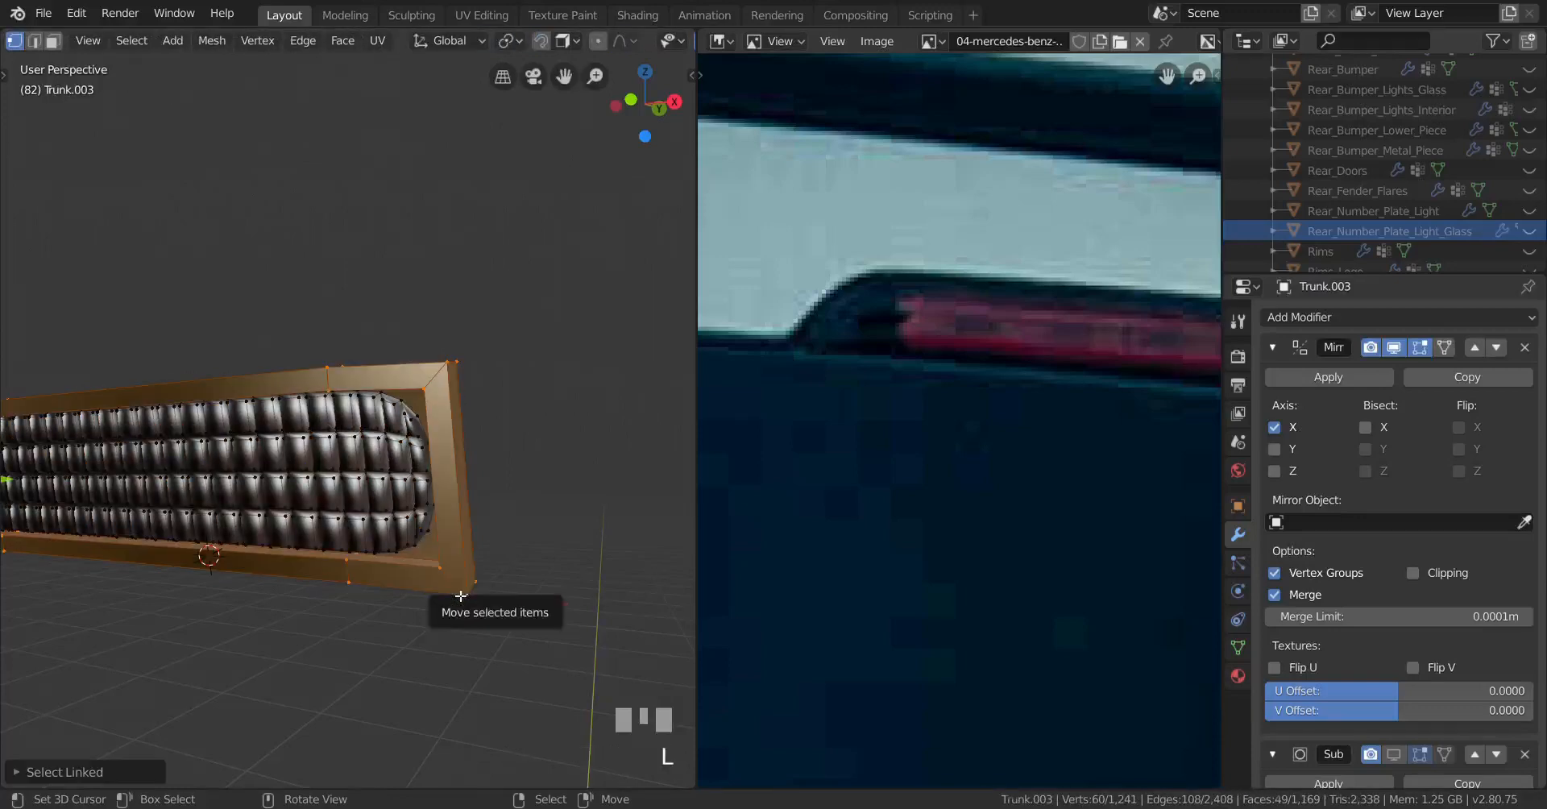
pyautogui.press('Tab')
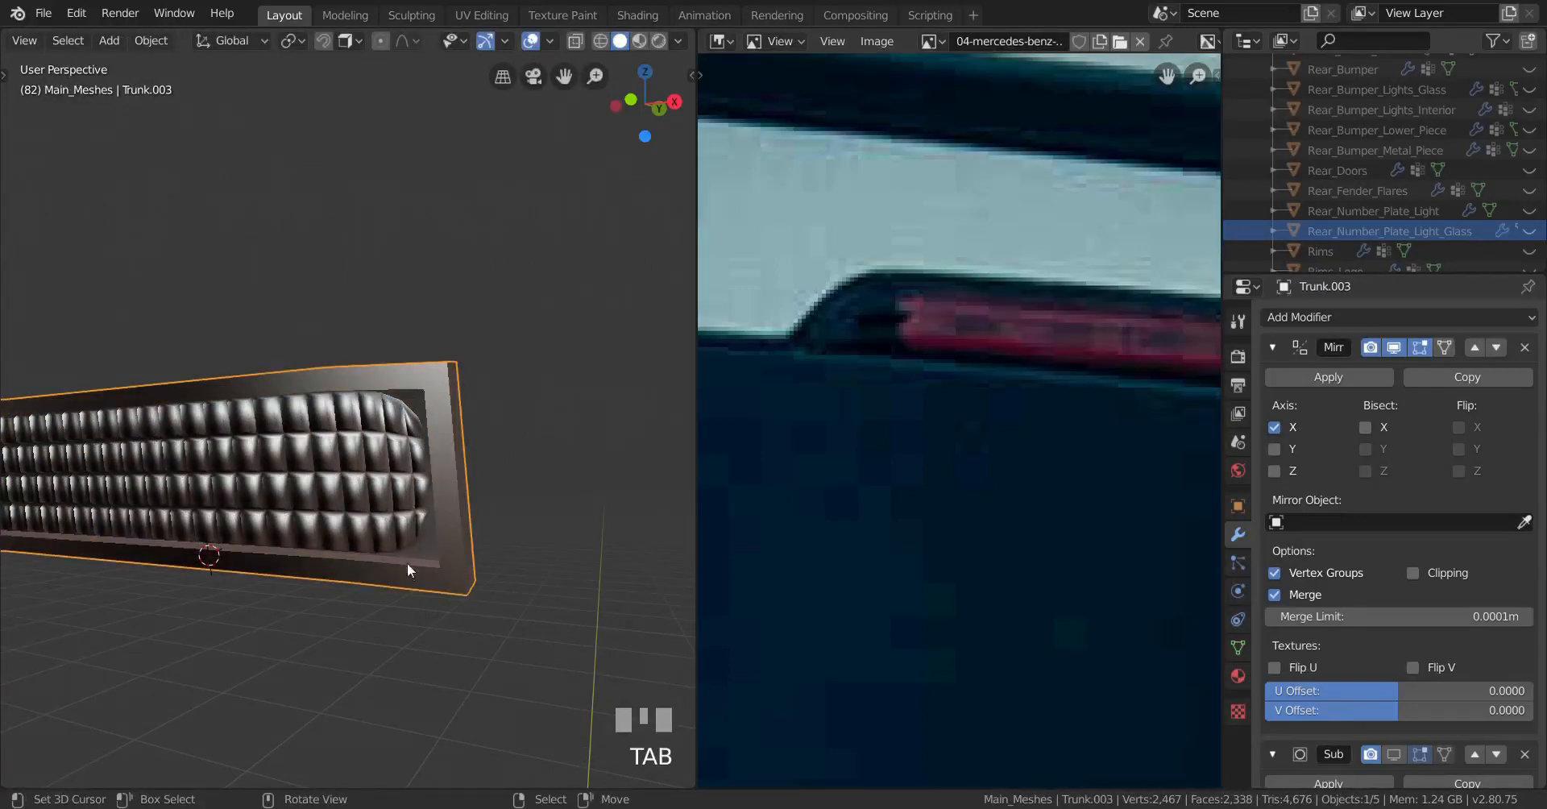
pyautogui.moveTo(408, 563); pyautogui.dragTo(468, 594, button='middle')
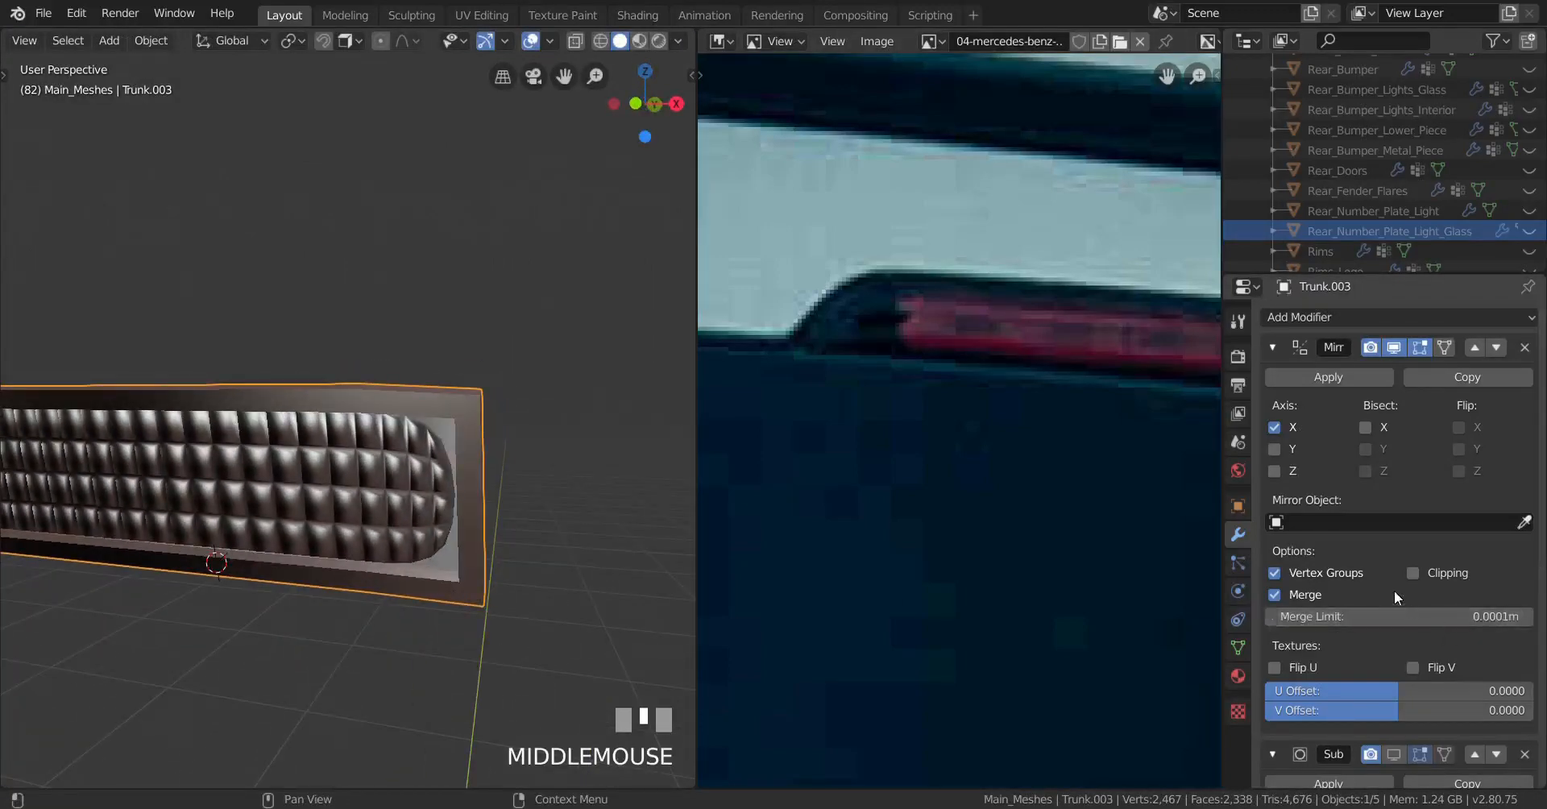
# Step: Enable the Subdivision modifier's viewport display for the brake light insert and check its rounded end
pyautogui.scroll(-4, 1395, 596)
pyautogui.click(1394, 613)
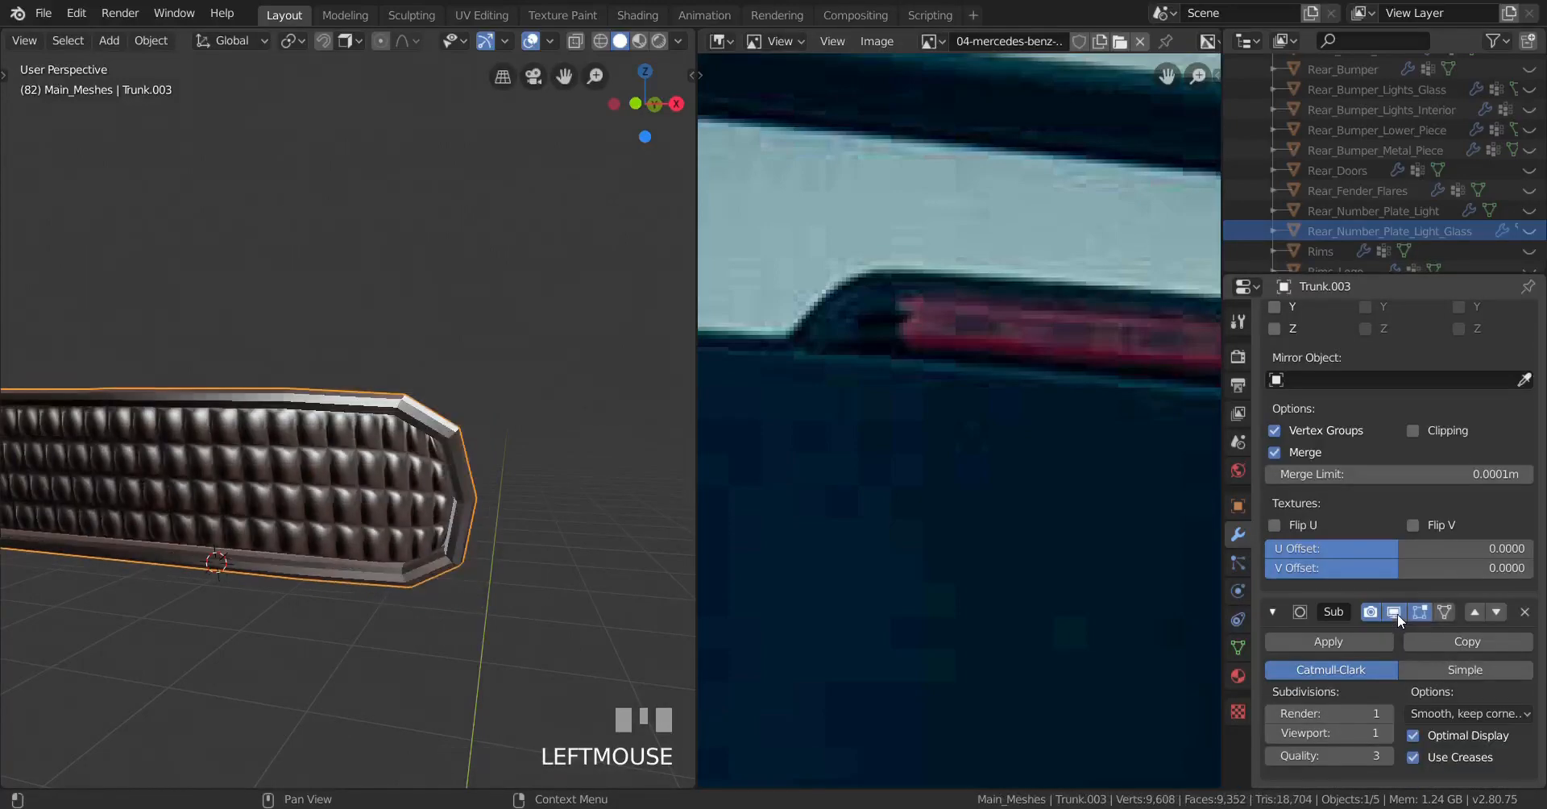
pyautogui.moveTo(306, 556); pyautogui.dragTo(593, 289, button='middle')
pyautogui.scroll(3, 506, 520)
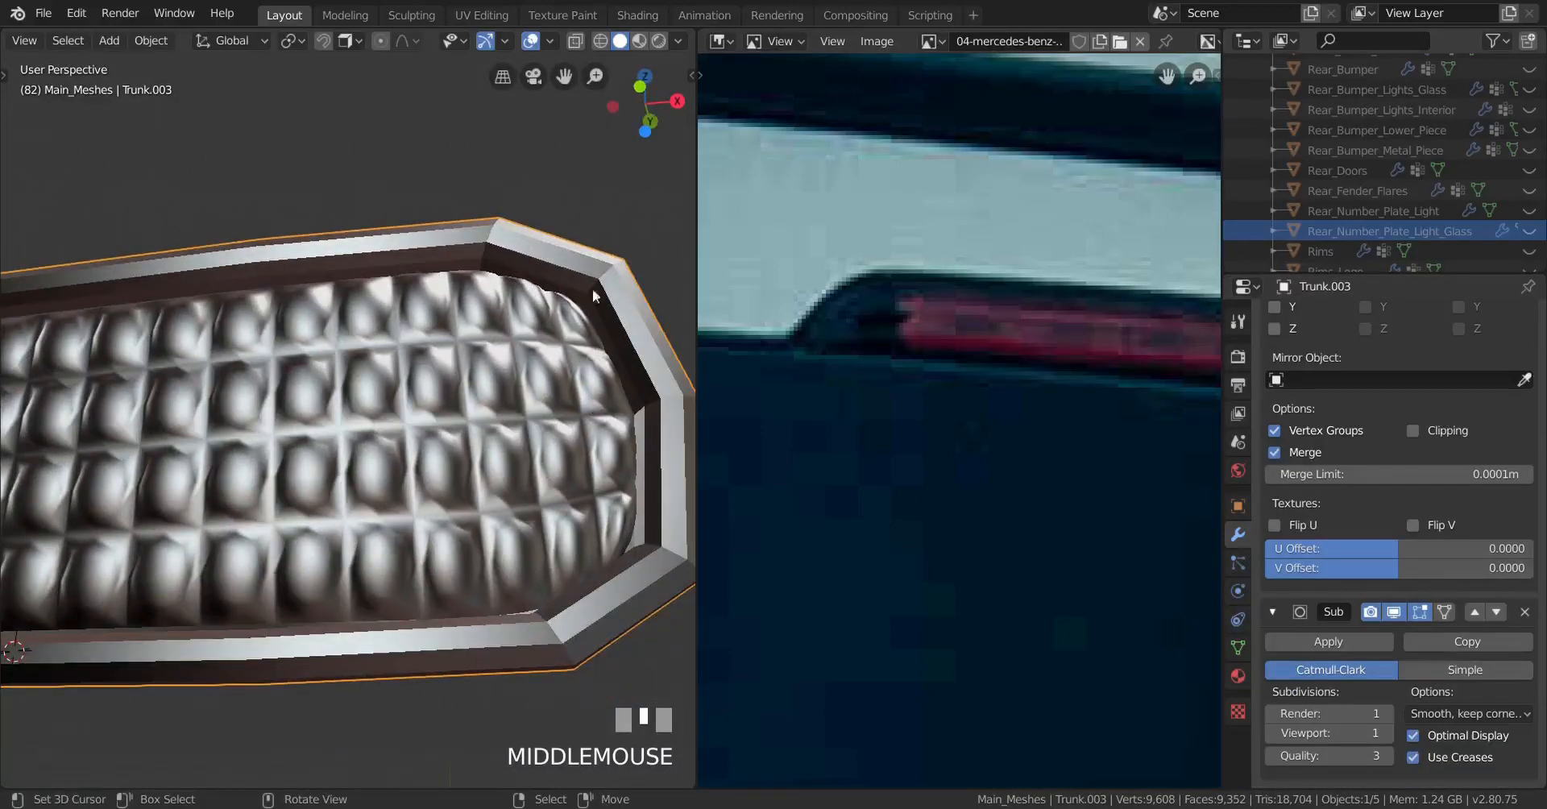
pyautogui.moveTo(602, 563); pyautogui.dragTo(452, 548, button='middle')
pyautogui.scroll(4, 1354, 574)
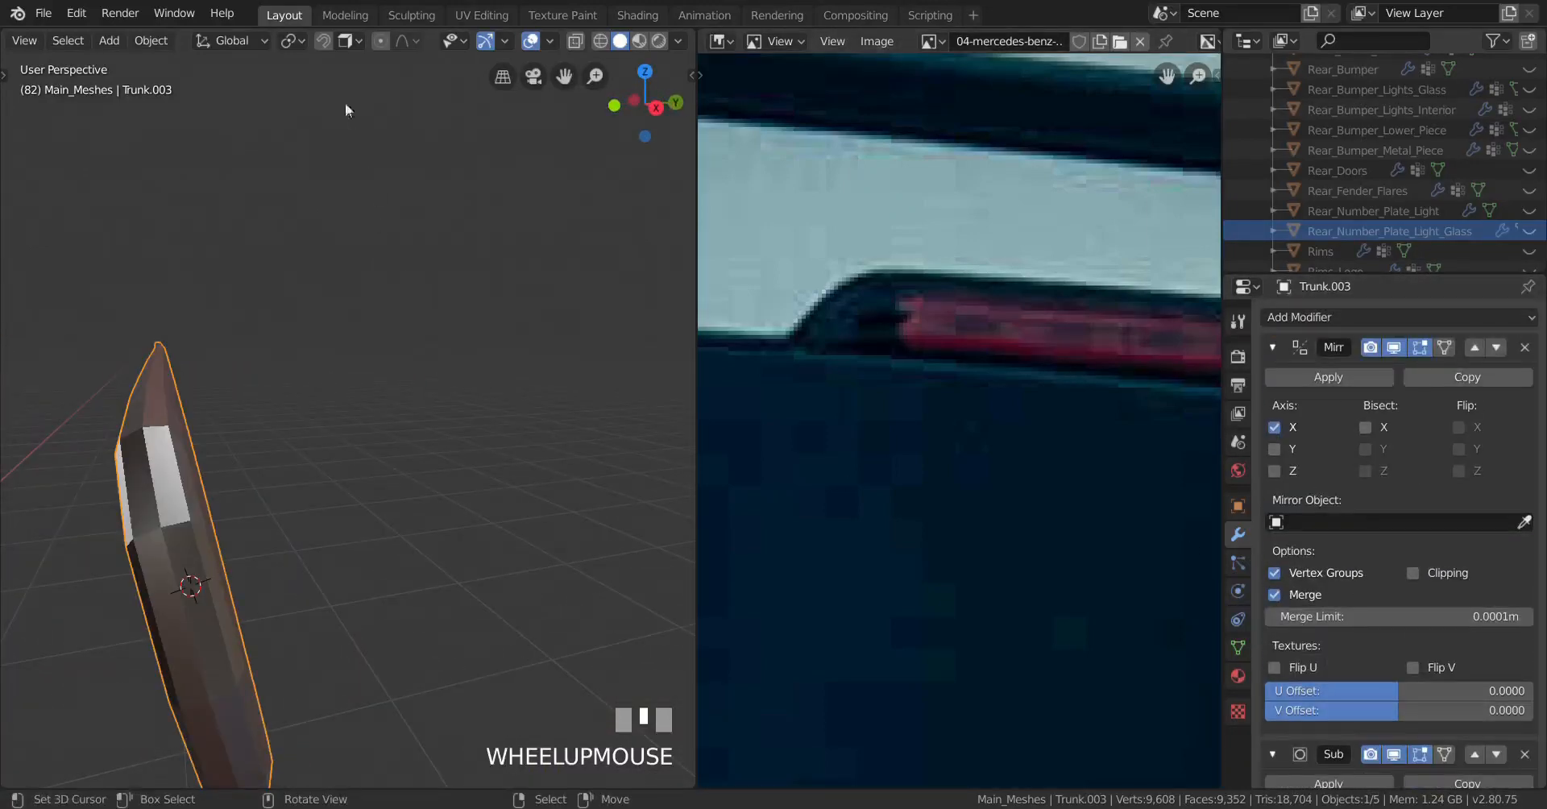
# Step: Apply smooth shading to the brake light insert and check its cells and frame from several angles
pyautogui.click(161, 41)
pyautogui.click(253, 447)
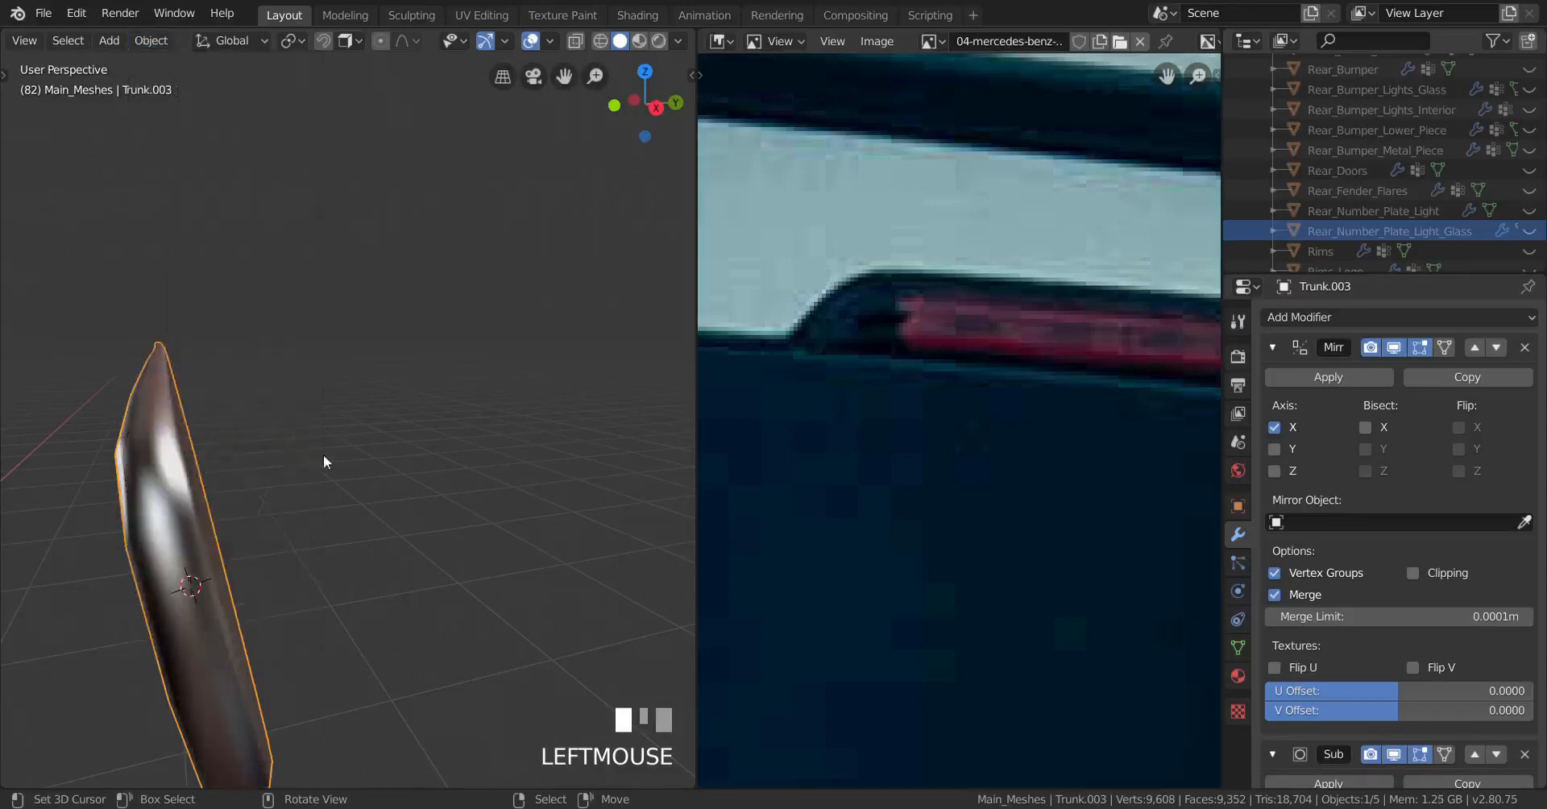
pyautogui.moveTo(323, 454)
pyautogui.mouseDown(button='middle')
pyautogui.moveTo(153, 492)
pyautogui.moveTo(309, 392)
pyautogui.moveTo(457, 426)
pyautogui.mouseUp(button='middle')
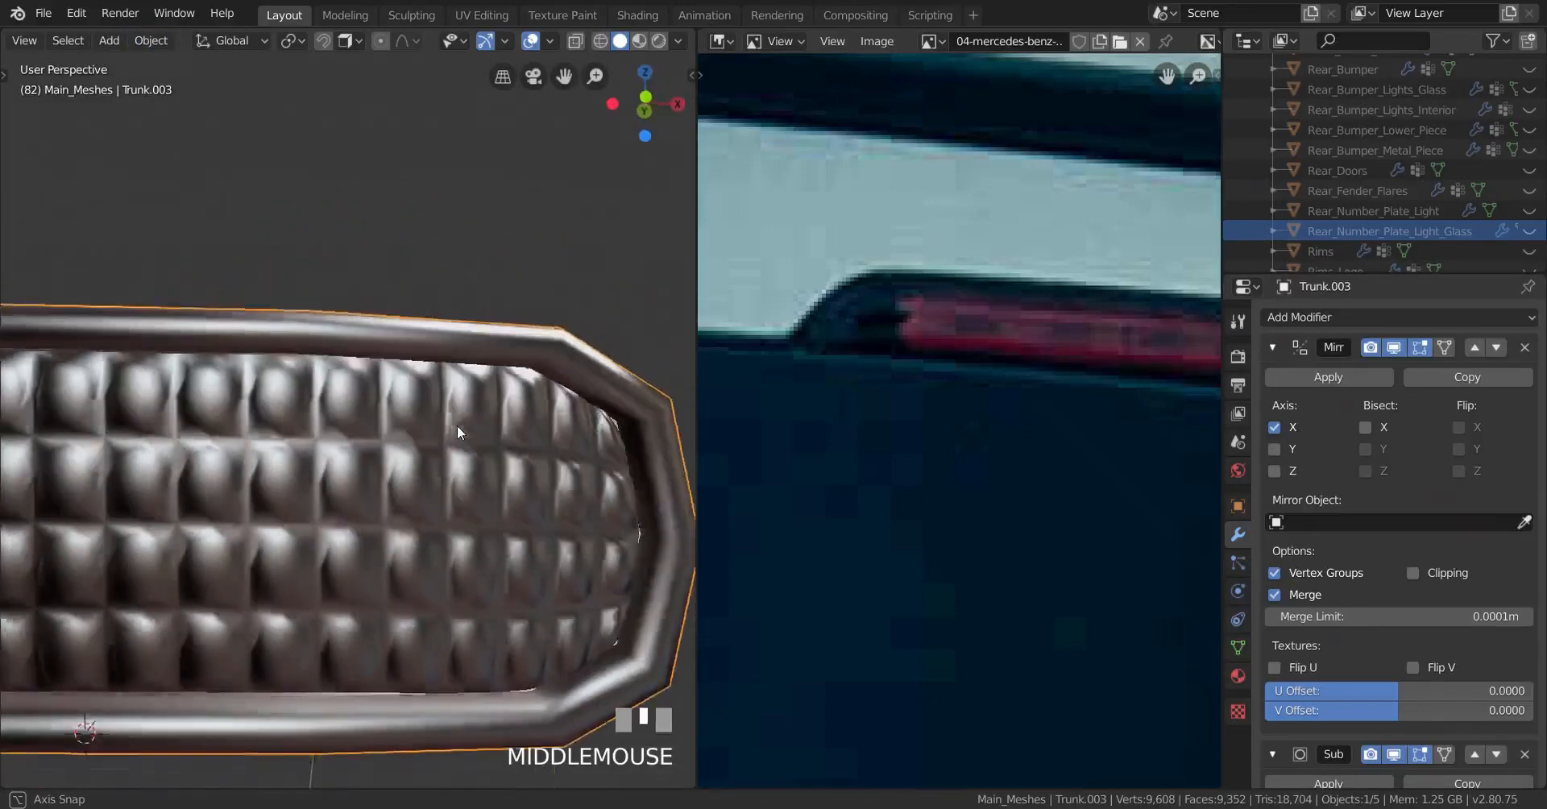
pyautogui.scroll(-2, 327, 479)
pyautogui.keyDown('shift'); pyautogui.moveTo(327, 479); pyautogui.dragTo(426, 515, button='middle'); pyautogui.keyUp('shift')
pyautogui.scroll(3, 347, 533)
pyautogui.scroll(-2, 311, 508)
pyautogui.scroll(-1, 546, 462)
pyautogui.moveTo(545, 463); pyautogui.dragTo(520, 452, button='middle')
# Step: Unhide all car parts and compare the brake light on the trunk with the reference photo
pyautogui.hotkey('alt', 'h')
pyautogui.moveTo(429, 476); pyautogui.dragTo(395, 464, button='middle')
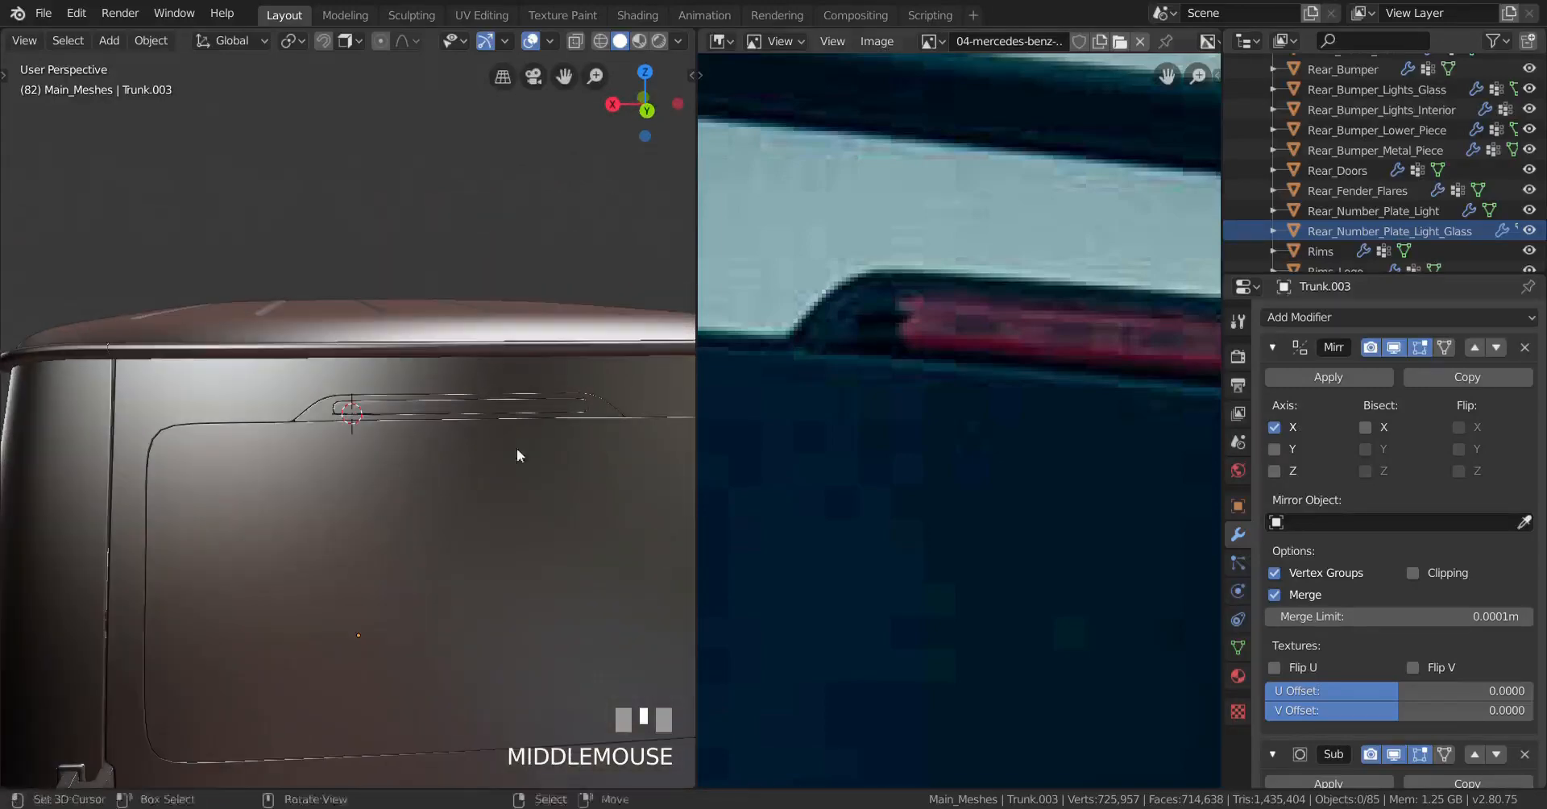
pyautogui.scroll(-3, 930, 385)
pyautogui.moveTo(930, 385); pyautogui.dragTo(829, 394, button='middle')
pyautogui.scroll(3, 534, 476)
pyautogui.moveTo(534, 475); pyautogui.dragTo(463, 442, button='middle')
pyautogui.scroll(-2, 499, 443)
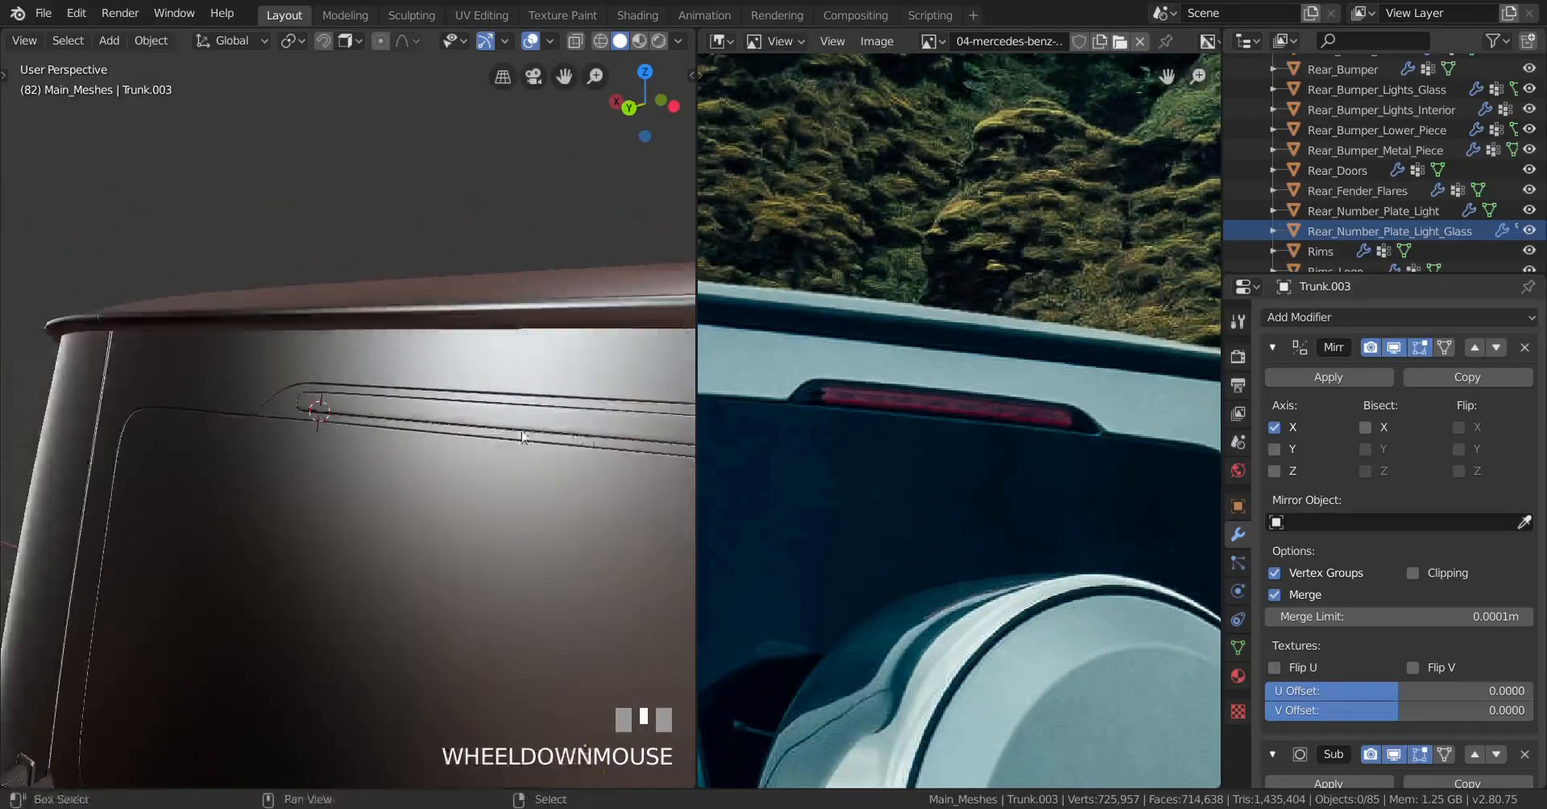
pyautogui.keyDown('shift'); pyautogui.moveTo(600, 445); pyautogui.dragTo(486, 440, button='middle'); pyautogui.keyUp('shift')
pyautogui.scroll(4, 485, 440)
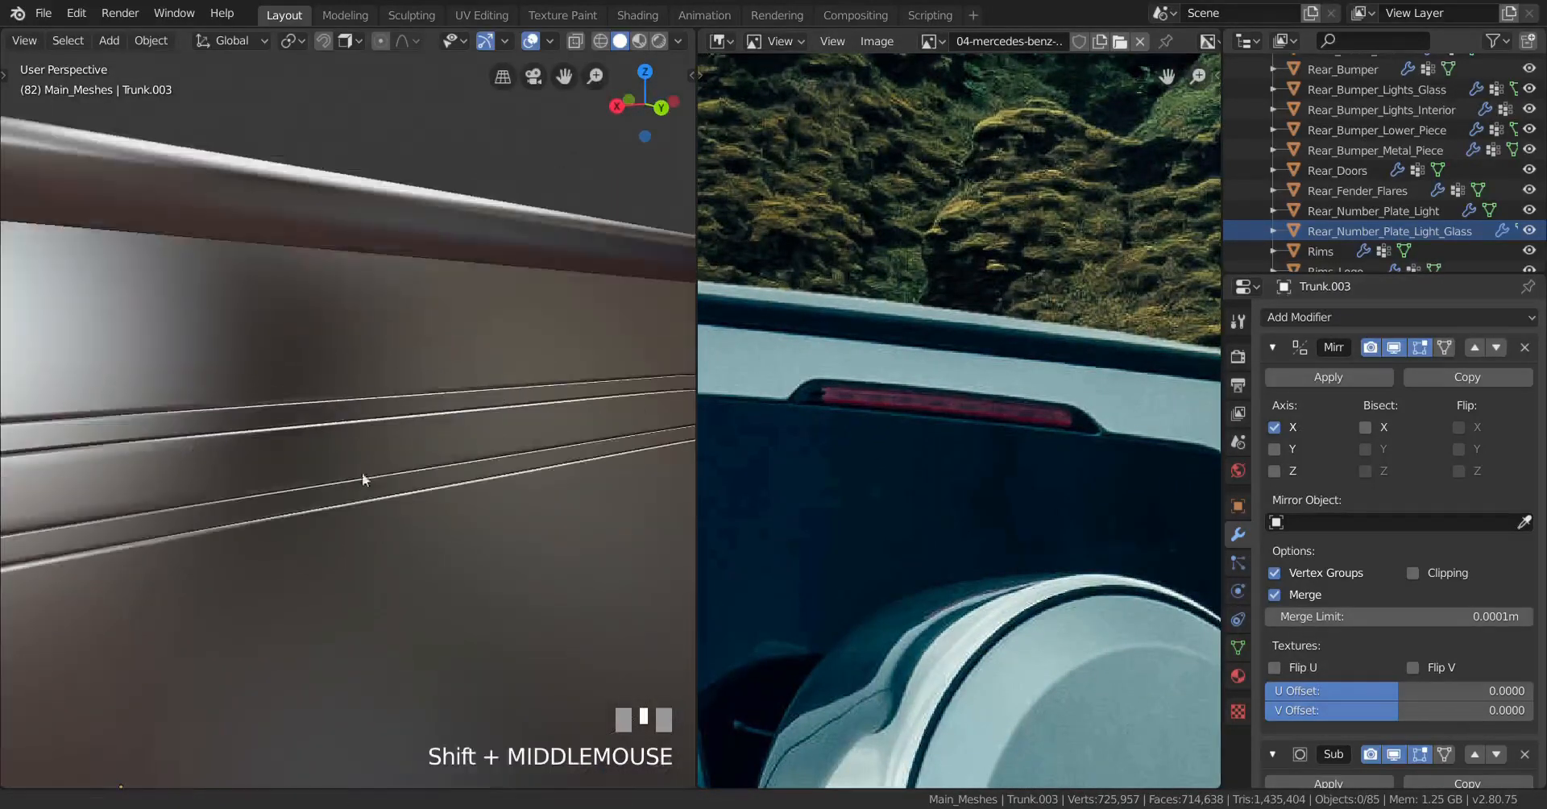
# Step: Hide the brake light insert and examine the recessed slot behind it
pyautogui.keyDown('shift'); pyautogui.moveTo(363, 476); pyautogui.dragTo(481, 452, button='middle'); pyautogui.keyUp('shift')
pyautogui.rightClick(481, 452)
pyautogui.press('Delete')
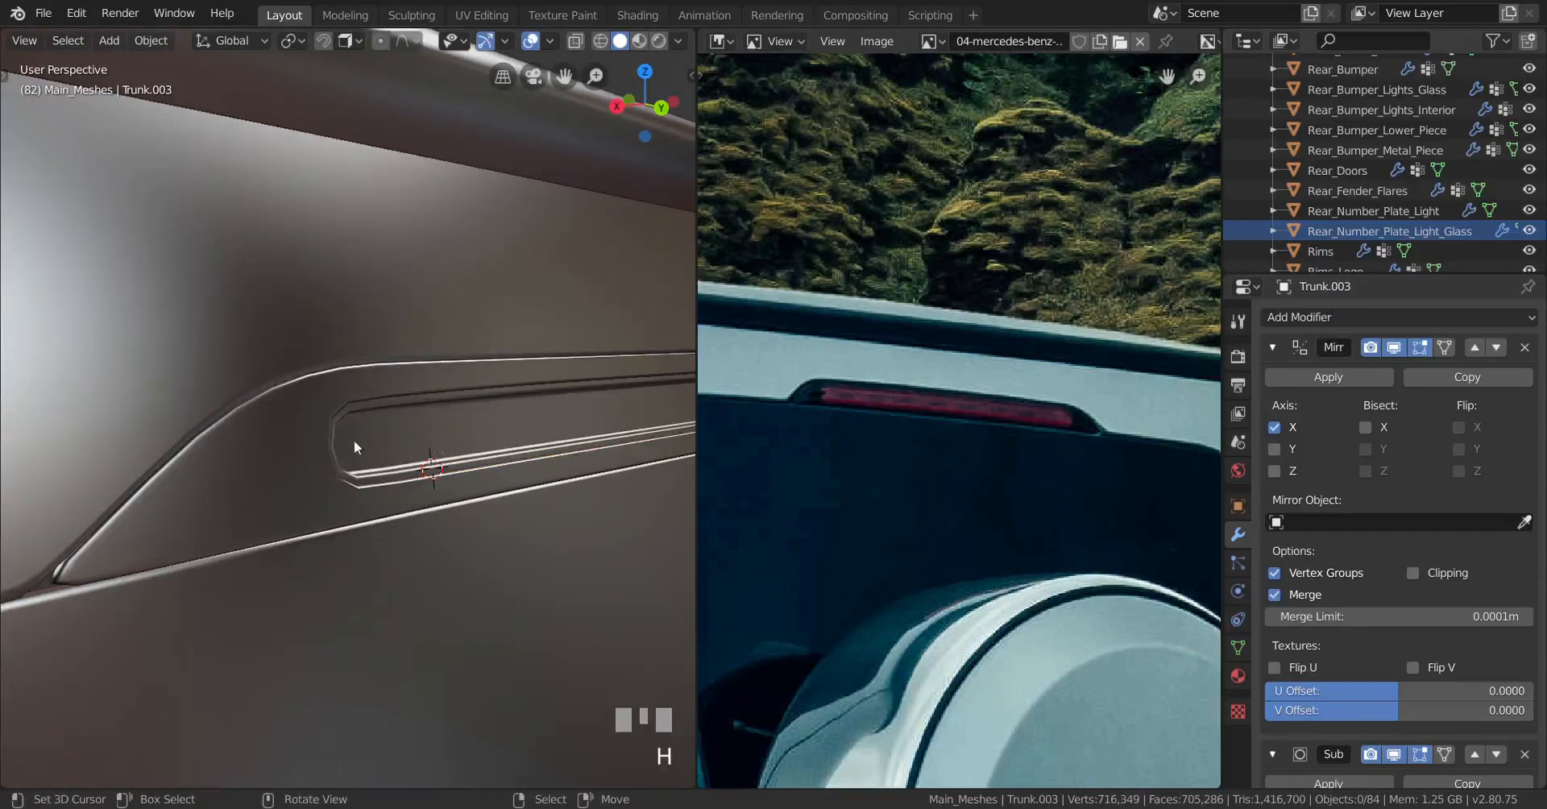
pyautogui.moveTo(355, 440); pyautogui.dragTo(240, 440, button='middle')
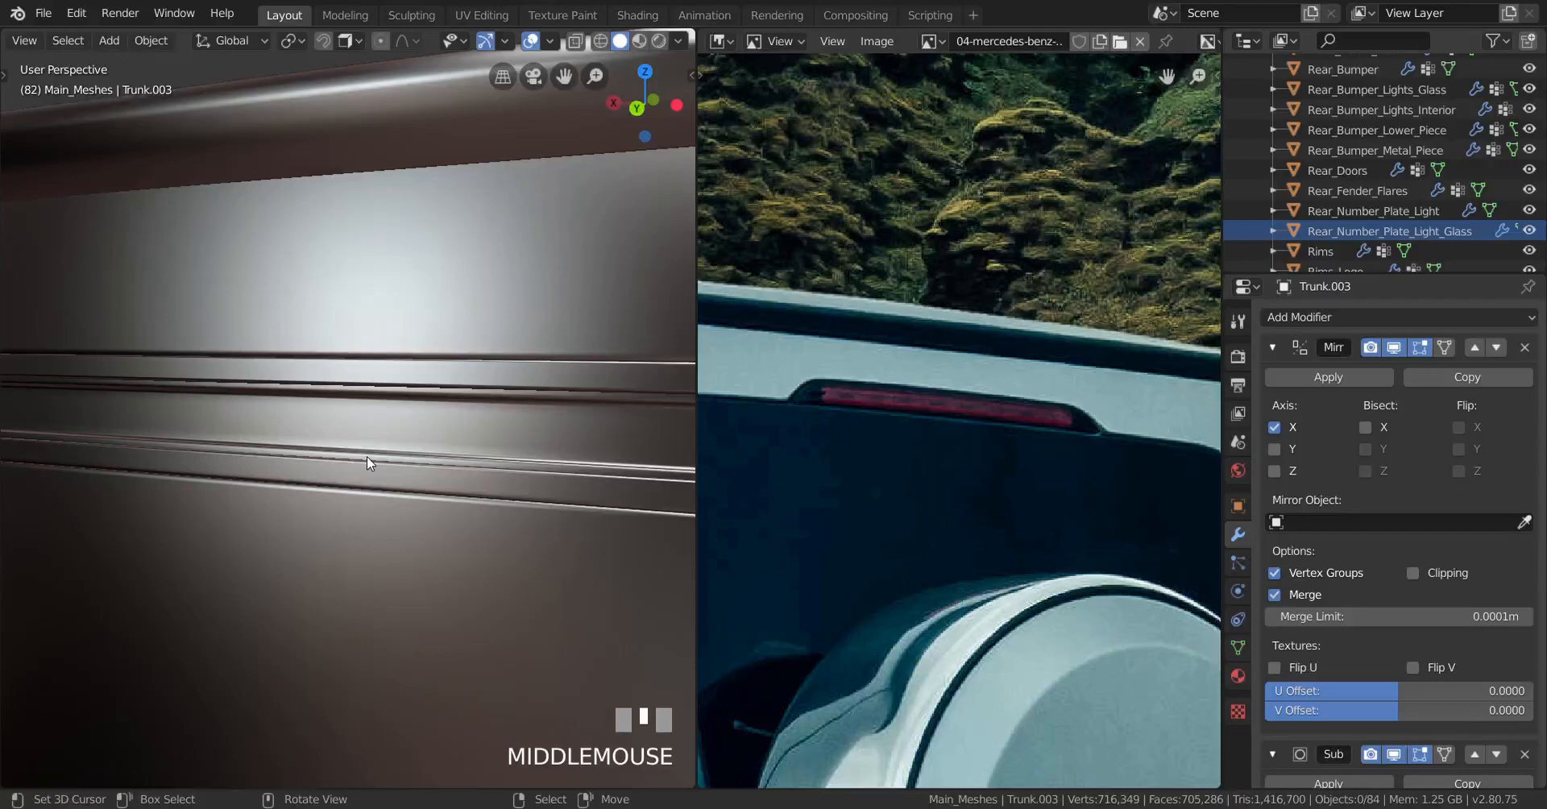
pyautogui.moveTo(304, 464); pyautogui.dragTo(392, 475, button='middle')
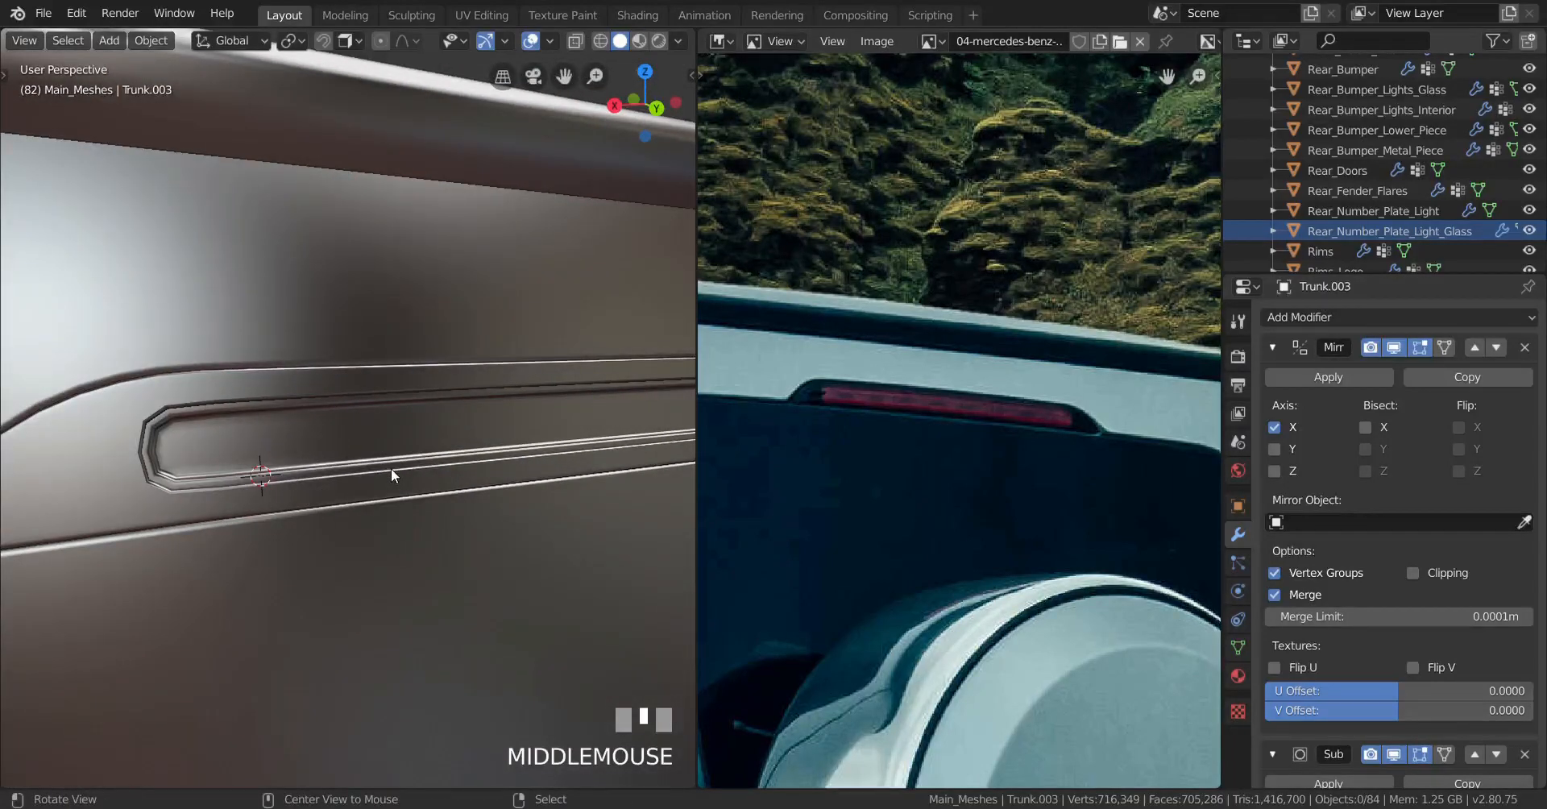
# Step: Study the red brake light in the reference photo up close and compare it with the modelled slot
pyautogui.scroll(2, 805, 437)
pyautogui.moveTo(825, 446); pyautogui.dragTo(1056, 520, button='middle')
pyautogui.scroll(2, 875, 467)
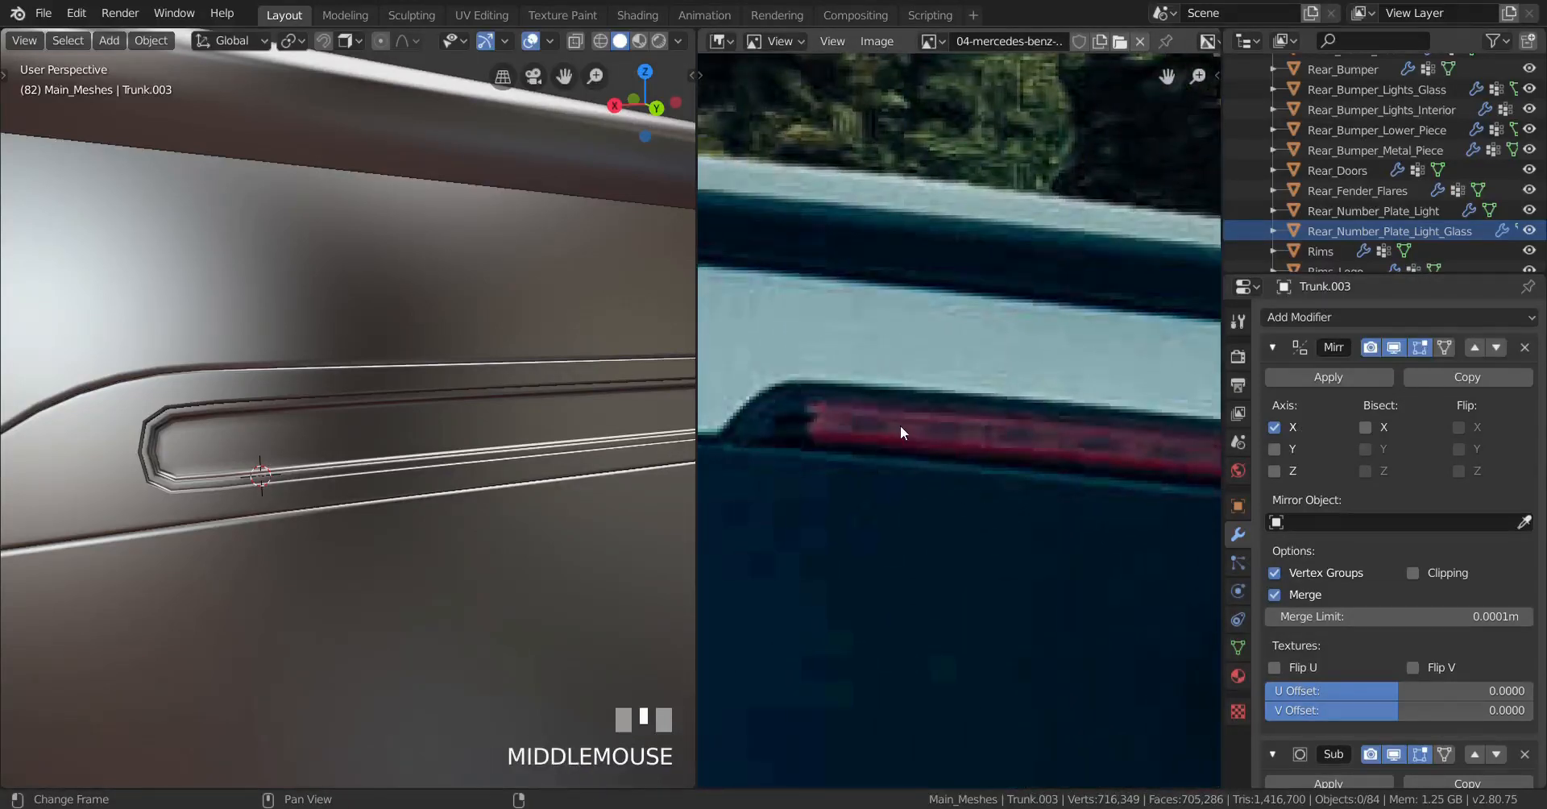
pyautogui.moveTo(903, 441)
pyautogui.mouseDown(button='middle')
pyautogui.moveTo(874, 443)
pyautogui.moveTo(927, 427)
pyautogui.mouseUp(button='middle')
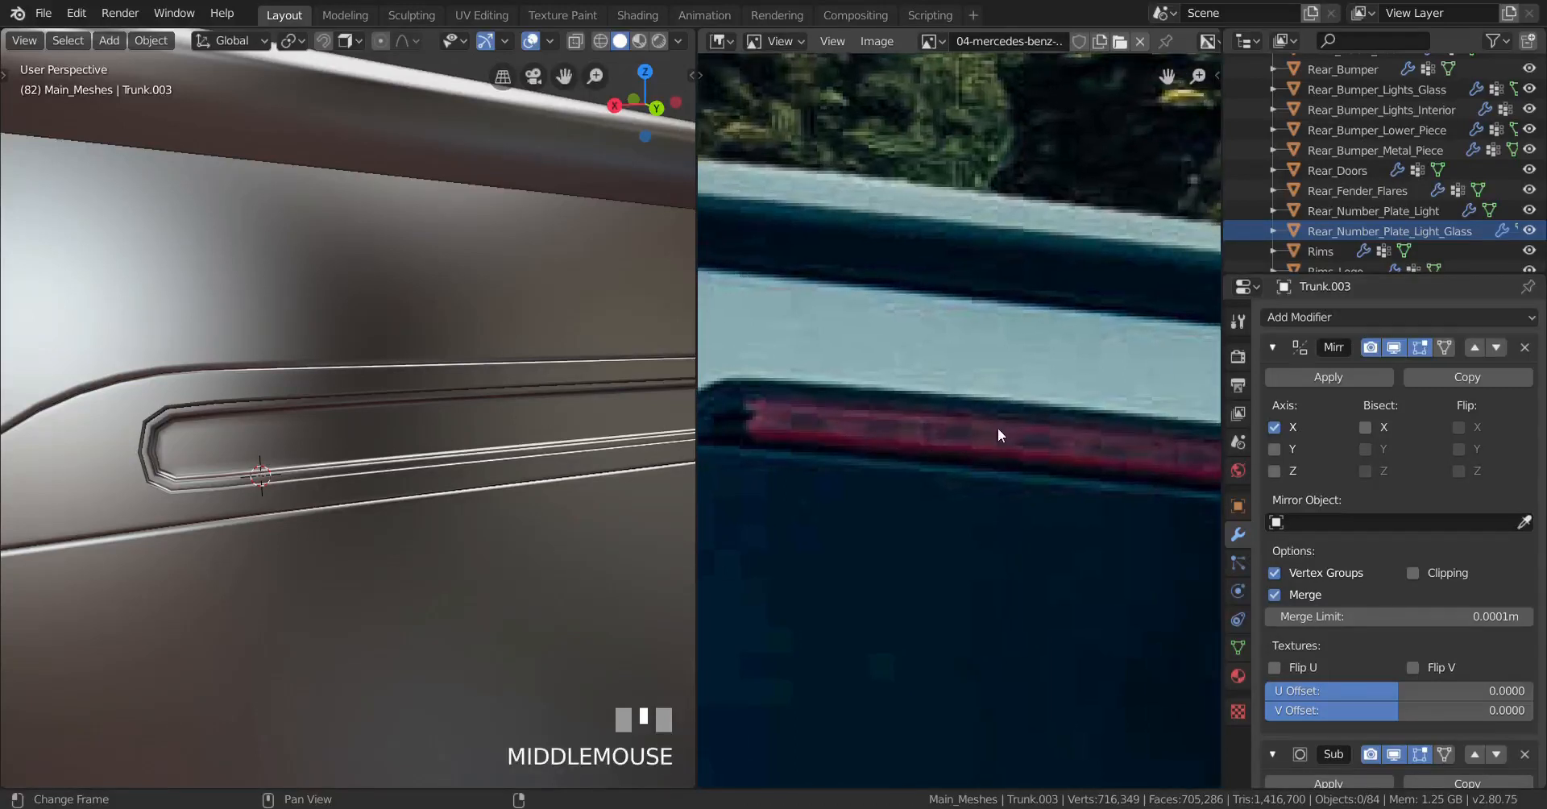
pyautogui.moveTo(1085, 461); pyautogui.dragTo(917, 447, button='middle')
pyautogui.scroll(-3, 483, 511)
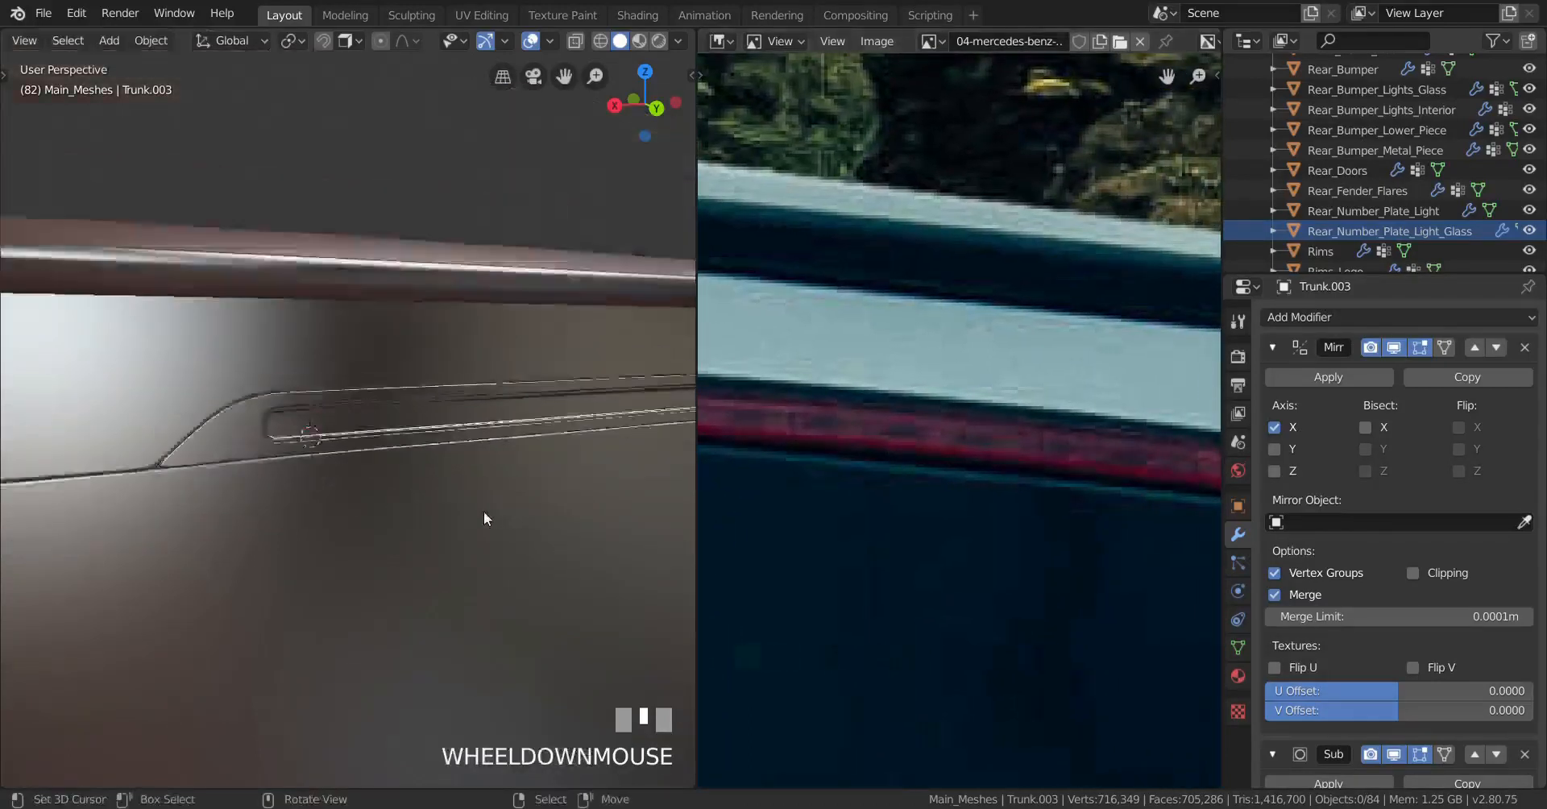
pyautogui.moveTo(483, 511); pyautogui.dragTo(409, 505, button='middle')
pyautogui.scroll(4, 409, 505)
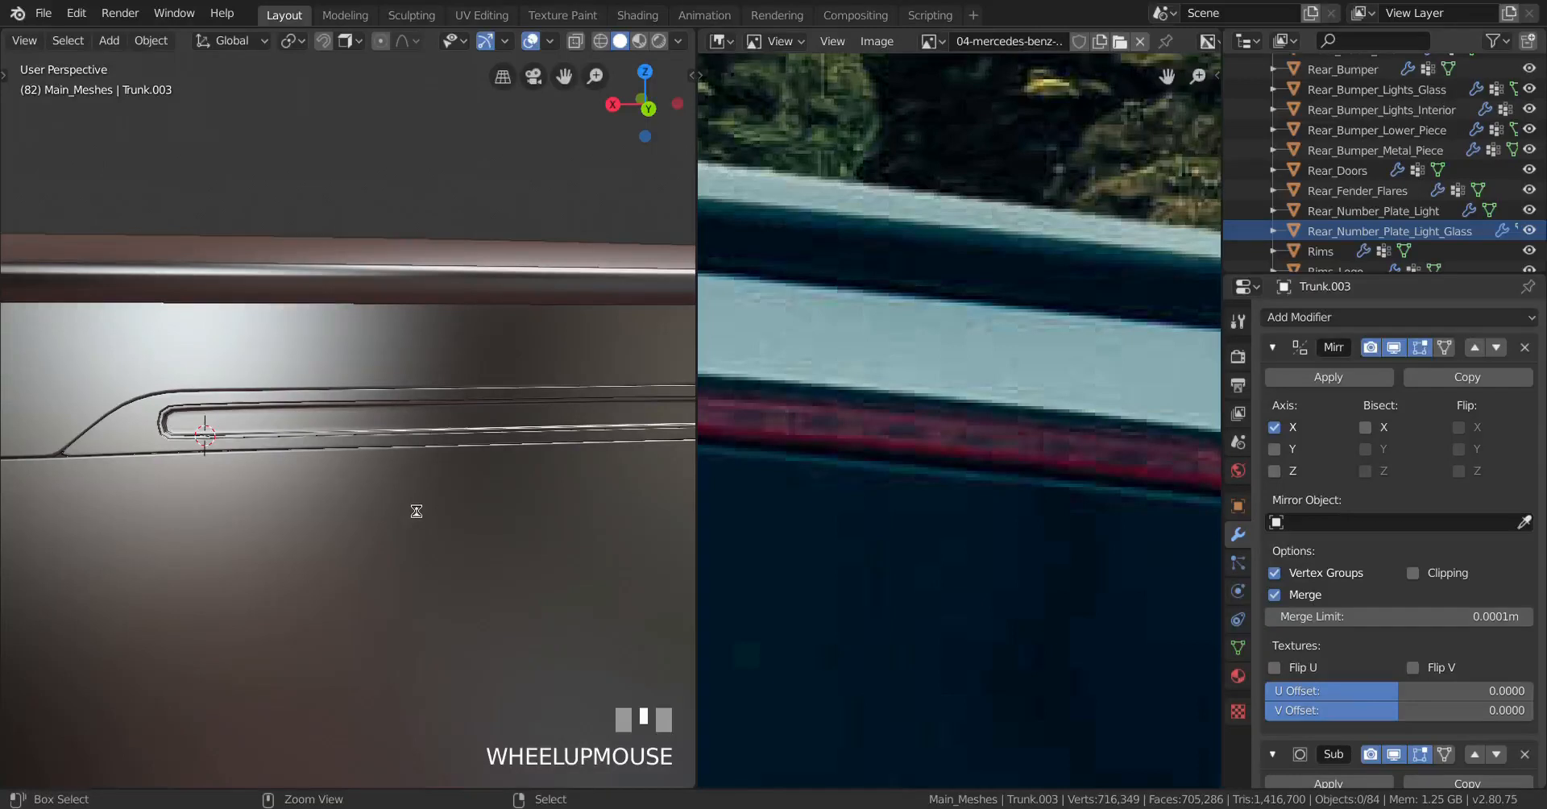
# Step: Save the Blender file with the brake light insert hidden
pyautogui.hotkey('ctrl', 's')
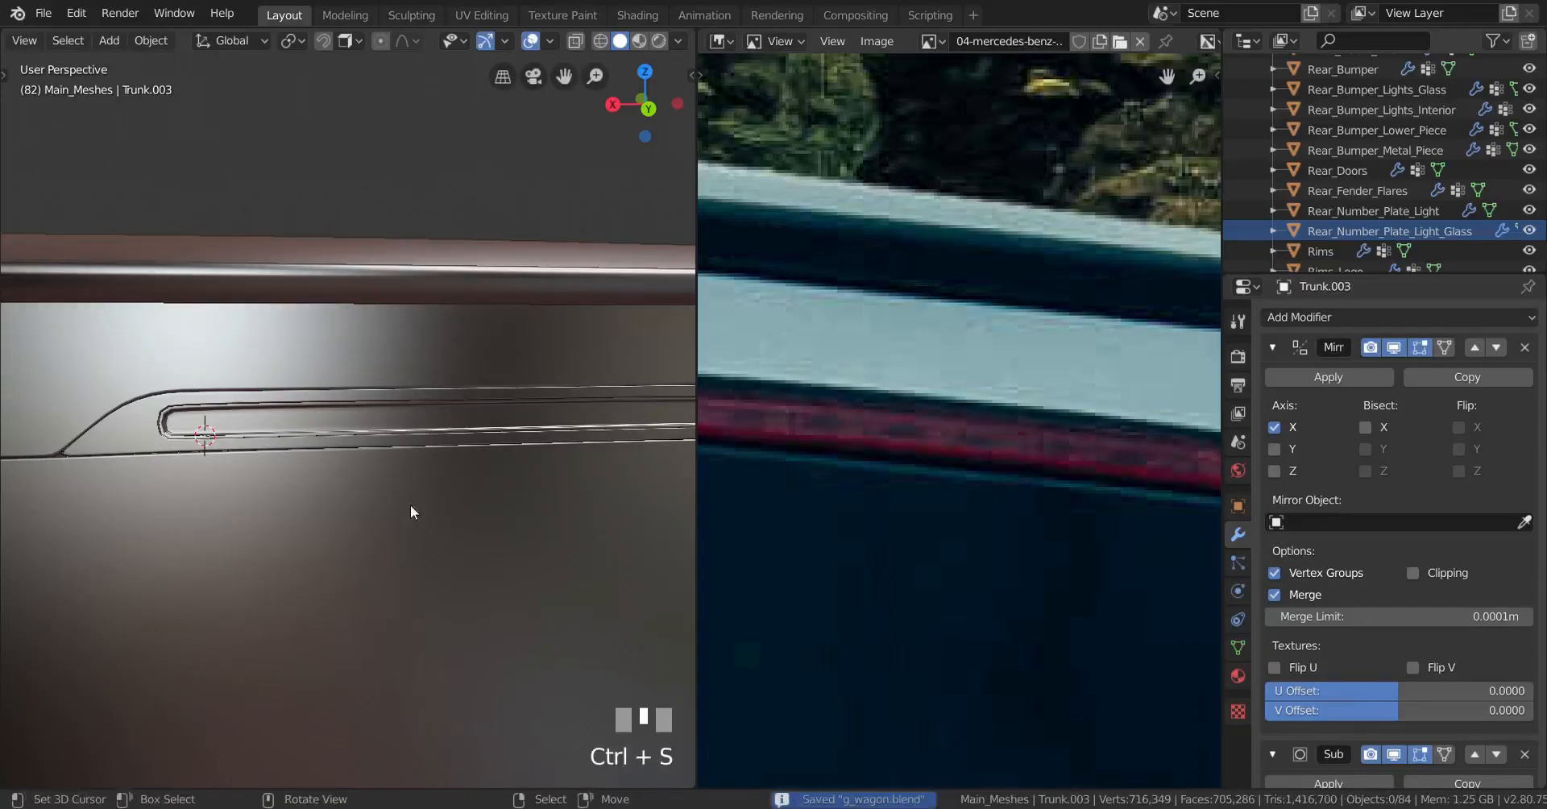
pyautogui.scroll(2, 398, 492)
pyautogui.hotkey('ctrl', 's')
pyautogui.moveTo(398, 490); pyautogui.dragTo(428, 480, button='middle')
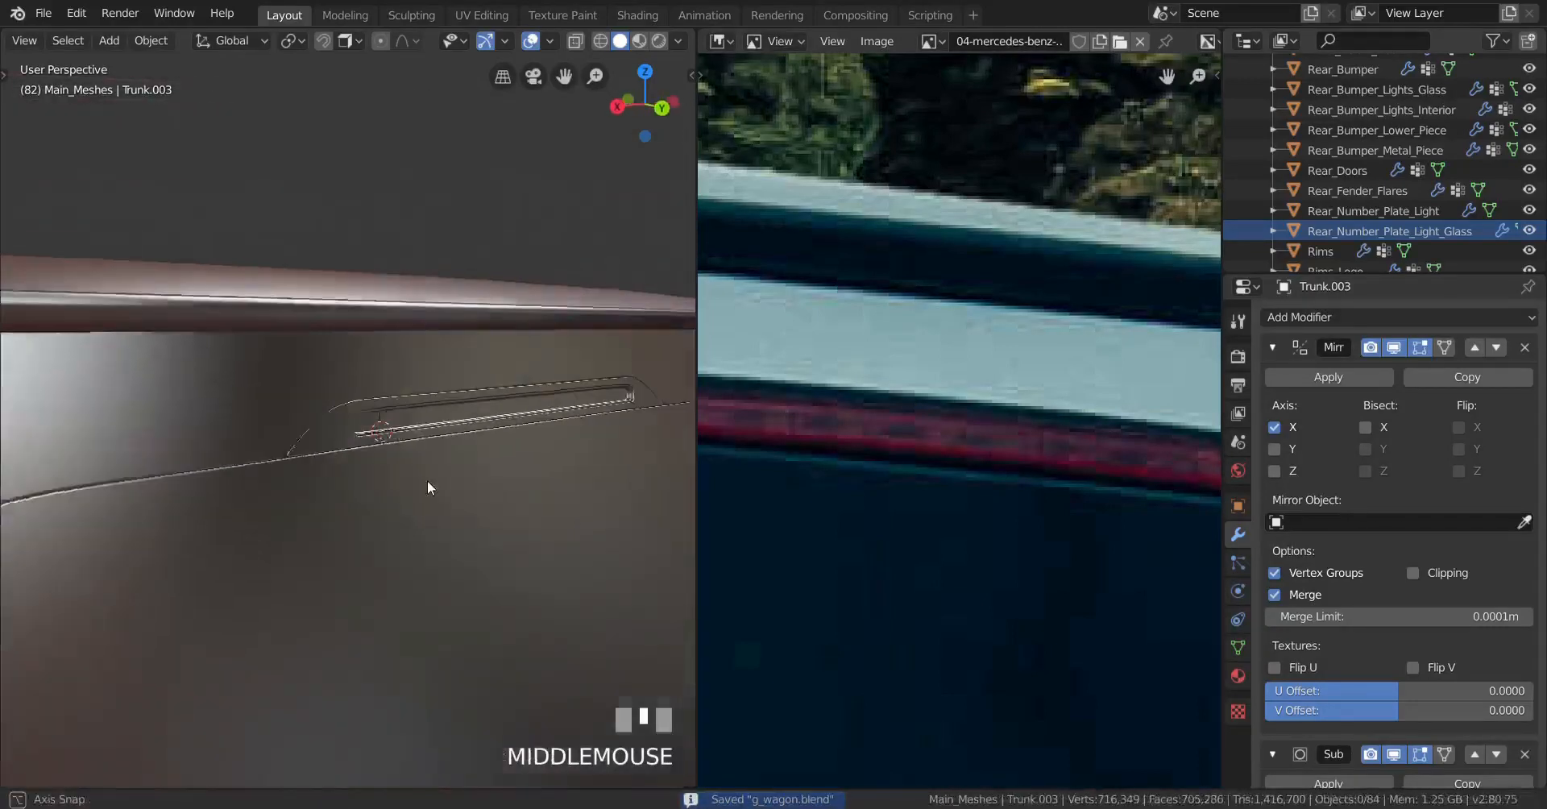
# Step: Unhide the brake light insert, deselect everything and save the file
pyautogui.scroll(2, 427, 481)
pyautogui.moveTo(524, 476); pyautogui.dragTo(495, 470, button='middle')
pyautogui.hotkey('alt', 'h')
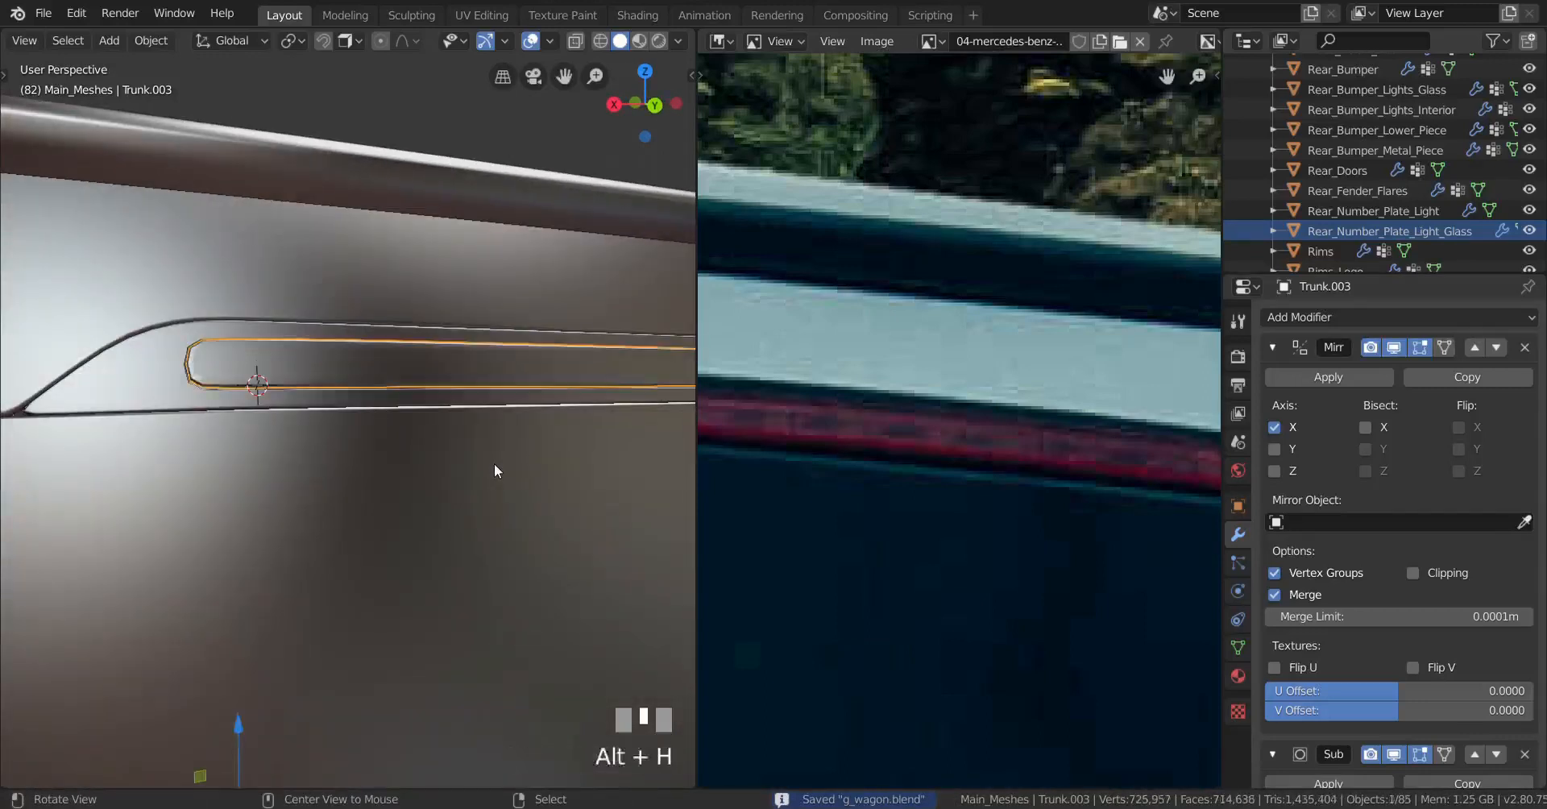
pyautogui.press('a')
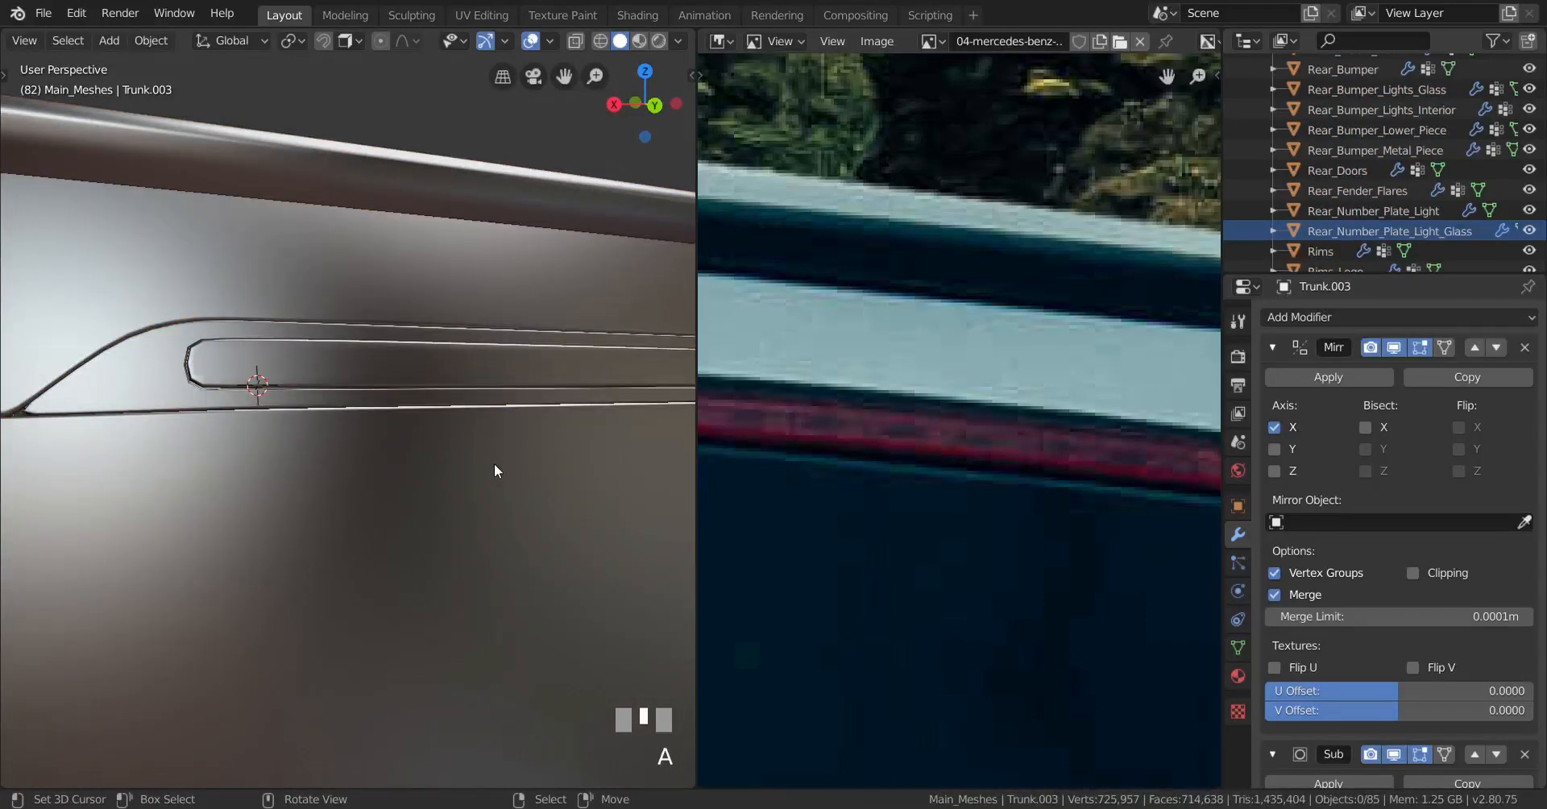
pyautogui.hotkey('ctrl', 's')
# Step: Inspect the finished brake light on the trunk, clear the selection and save the file again
pyautogui.moveTo(511, 468); pyautogui.dragTo(411, 536, button='middle')
pyautogui.scroll(3, 443, 472)
pyautogui.click(443, 473)
pyautogui.scroll(2, 286, 539)
pyautogui.scroll(2, 362, 527)
pyautogui.scroll(-5, 336, 482)
pyautogui.scroll(-4, 395, 537)
pyautogui.press('a')
pyautogui.press('a')
pyautogui.scroll(-3, 414, 491)
pyautogui.hotkey('ctrl', 's')
pyautogui.scroll(-3, 412, 485)
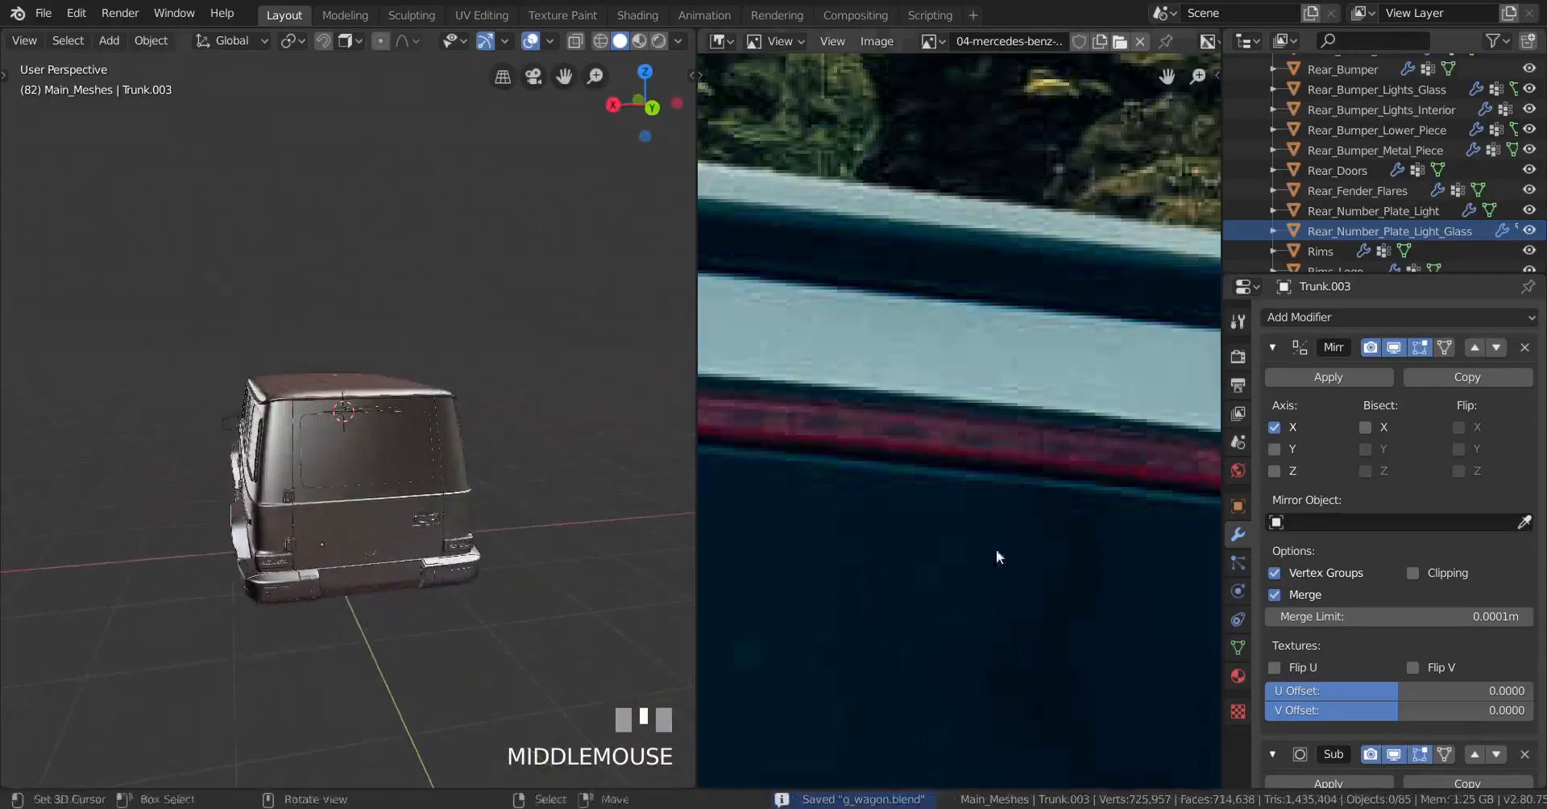
# Step: Rename the base piece surrounding the brake light slot as Trunk_TailLight_Base and copy the new name
pyautogui.scroll(-4, 1017, 539)
pyautogui.scroll(-2, 432, 597)
pyautogui.scroll(7, 345, 425)
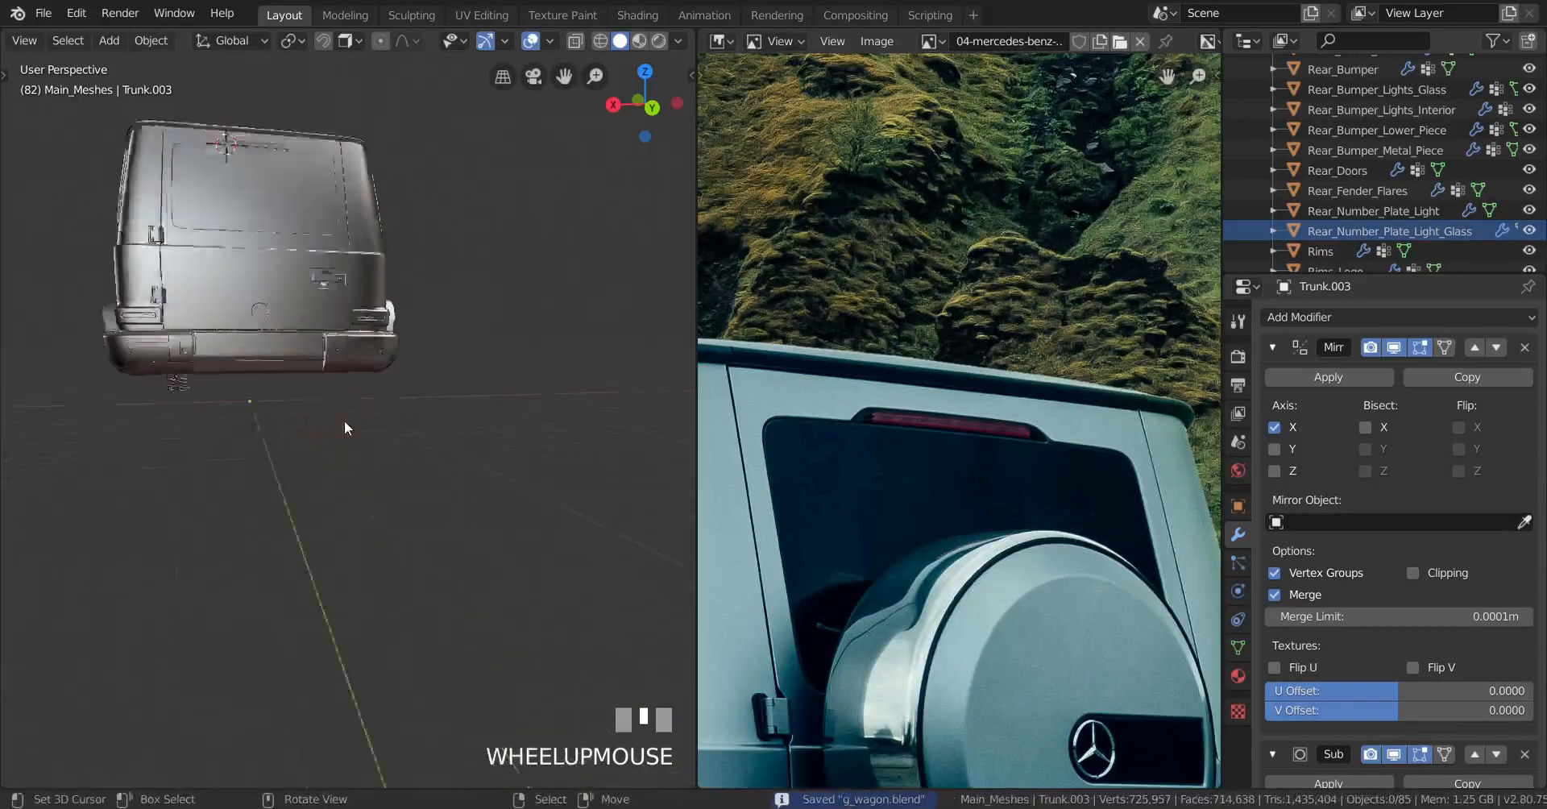
pyautogui.keyDown('shift'); pyautogui.moveTo(241, 346); pyautogui.dragTo(360, 541, button='middle'); pyautogui.keyUp('shift')
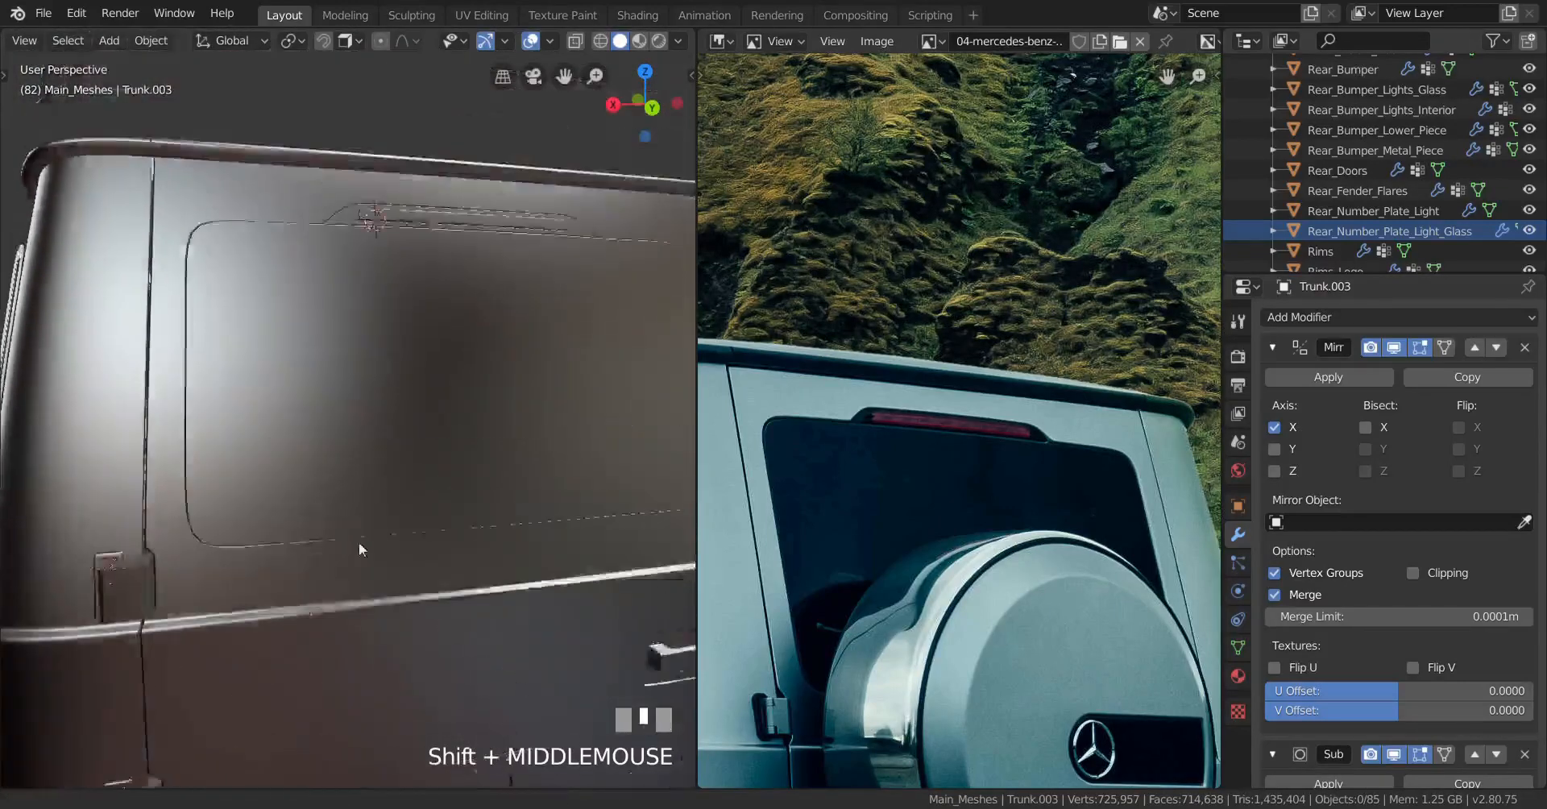
pyautogui.scroll(2, 363, 398)
pyautogui.moveTo(363, 398); pyautogui.dragTo(380, 511, button='middle')
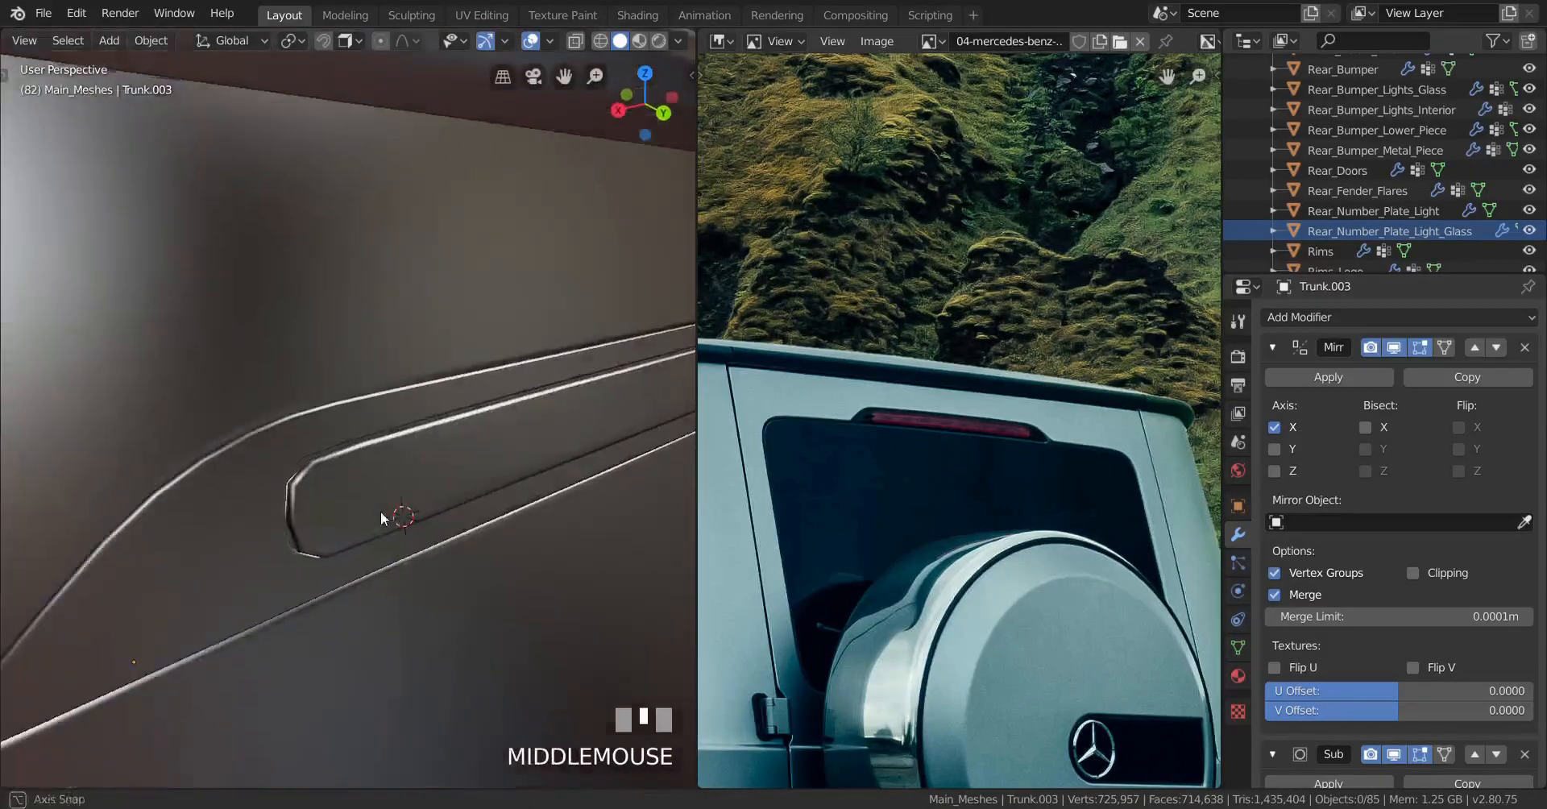
pyautogui.rightClick(380, 509)
pyautogui.rightClick(119, 588)
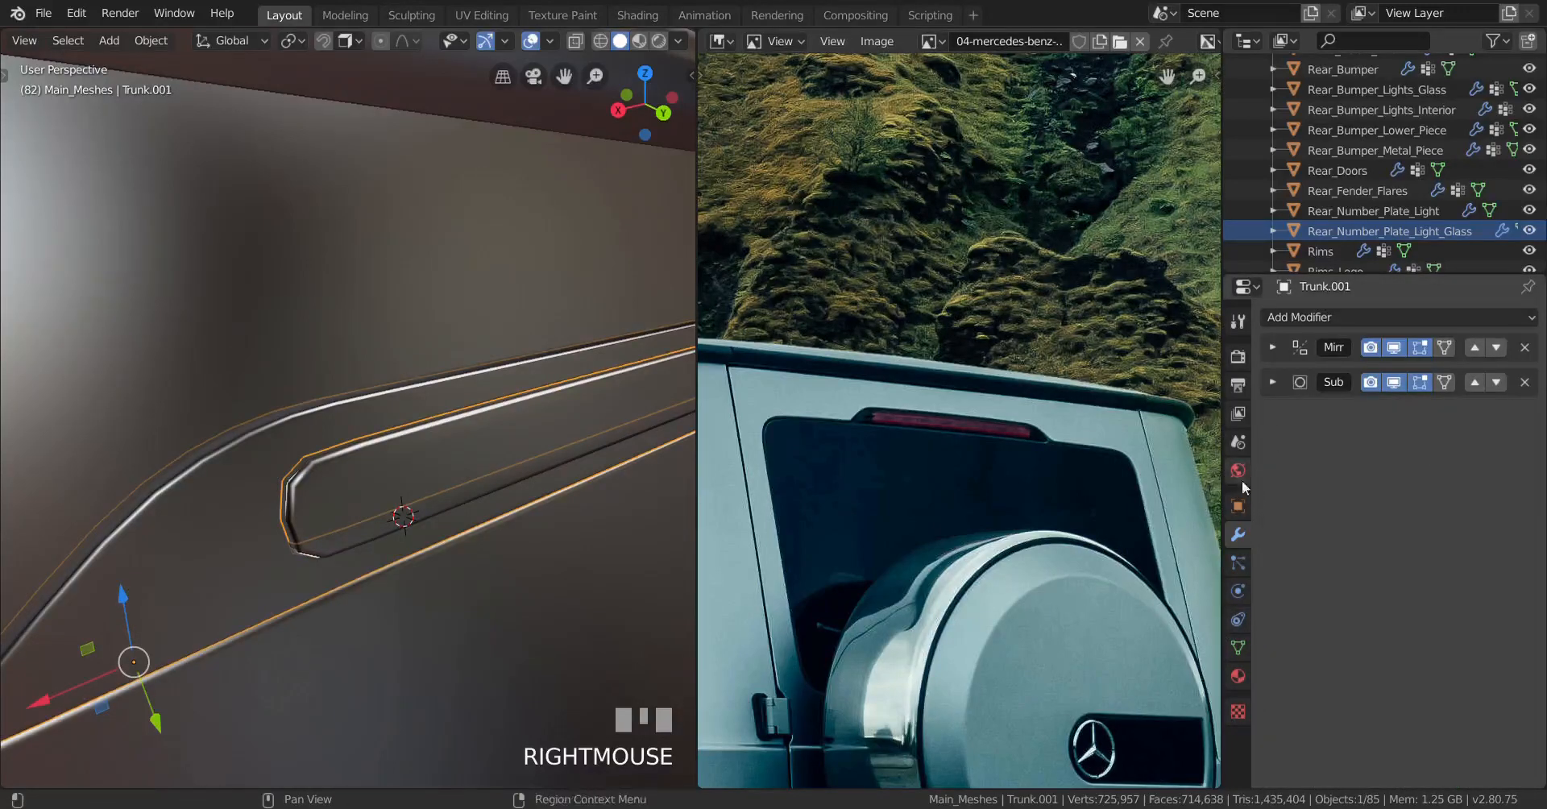
pyautogui.click(1238, 506)
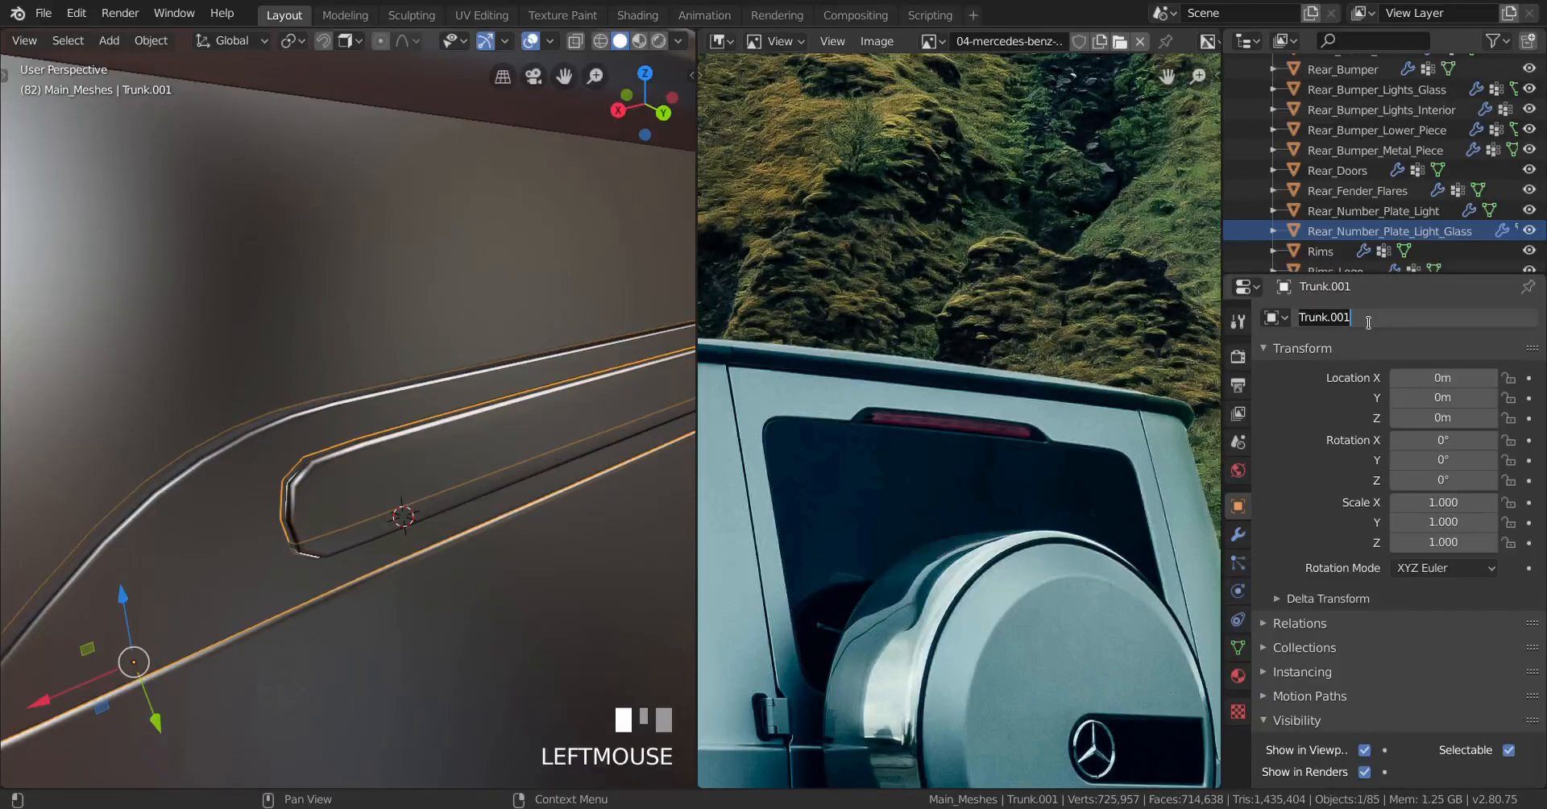
pyautogui.write('unk_Y')
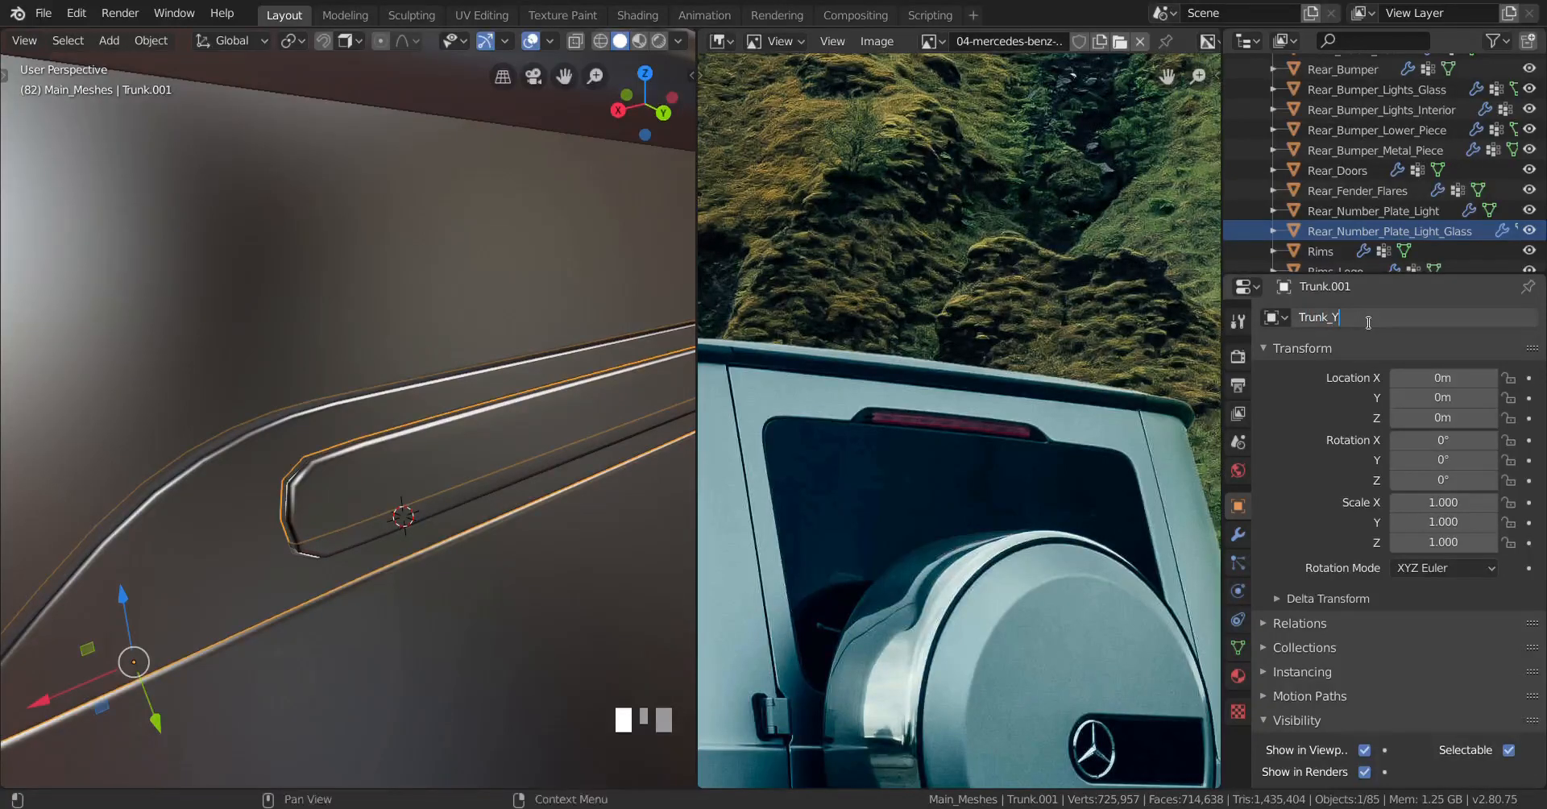
pyautogui.press('BackSpace')
pyautogui.write('TailLight_B')
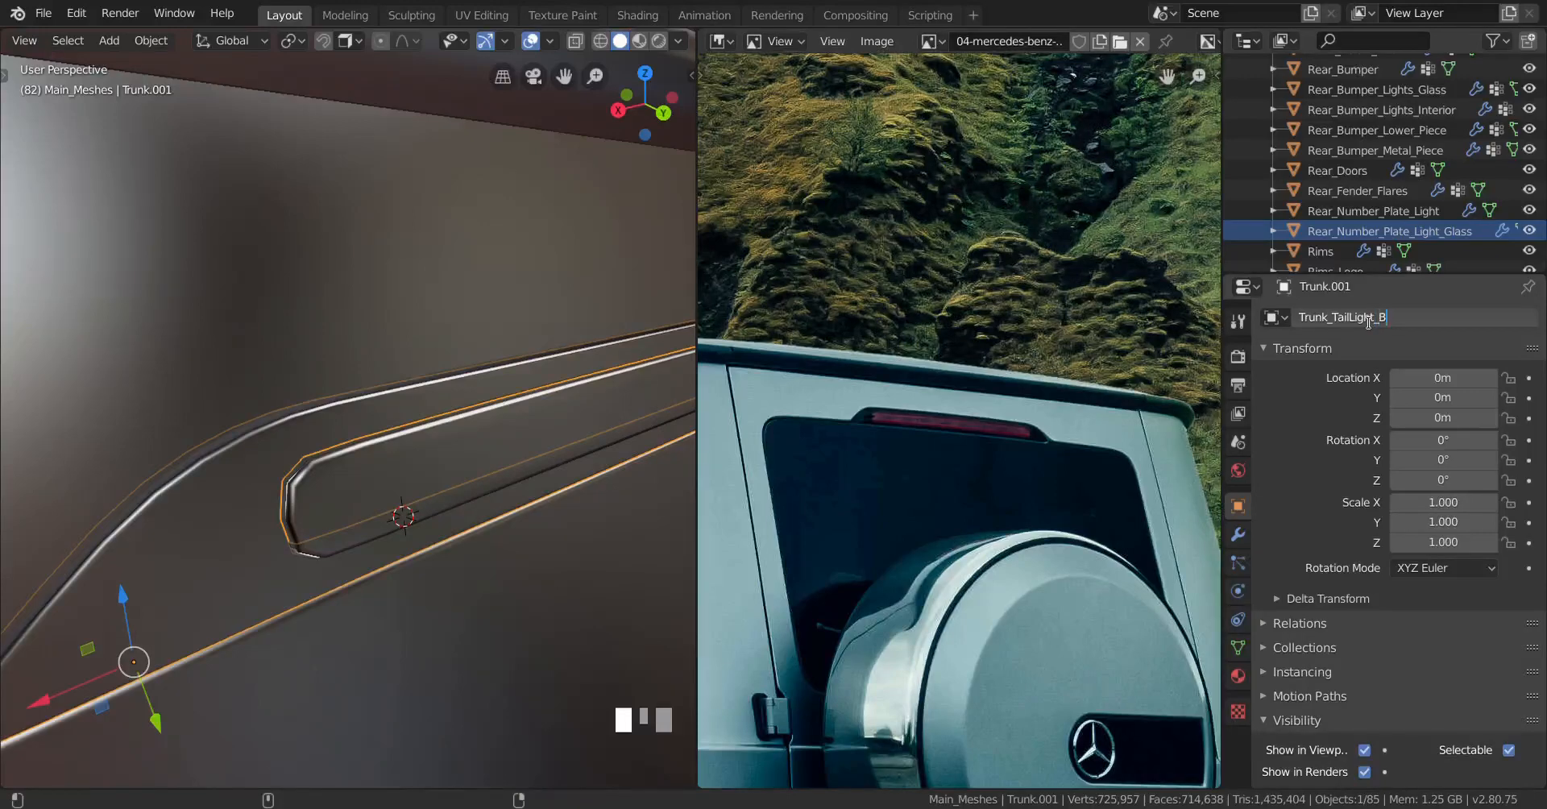
pyautogui.write('ase')
pyautogui.moveTo(1422, 330); pyautogui.dragTo(1274, 330)
pyautogui.hotkey('ctrl', 'c')
pyautogui.click(1482, 328)
pyautogui.press('Return')
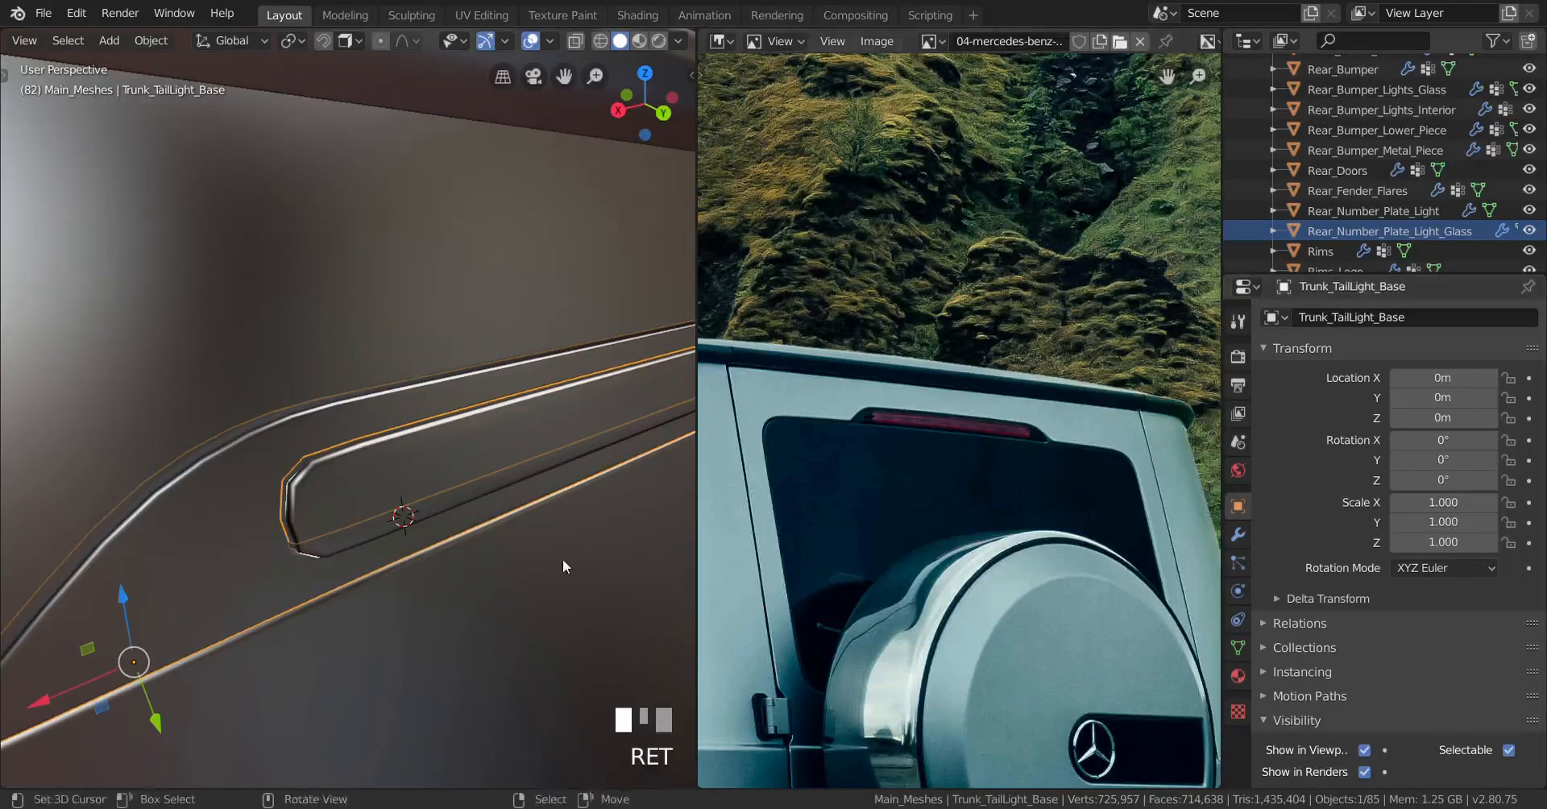
# Step: Rename the glass insert filling the brake light slot as Trunk_TailLight_Glass, reusing the copied base name
pyautogui.rightClick(437, 503)
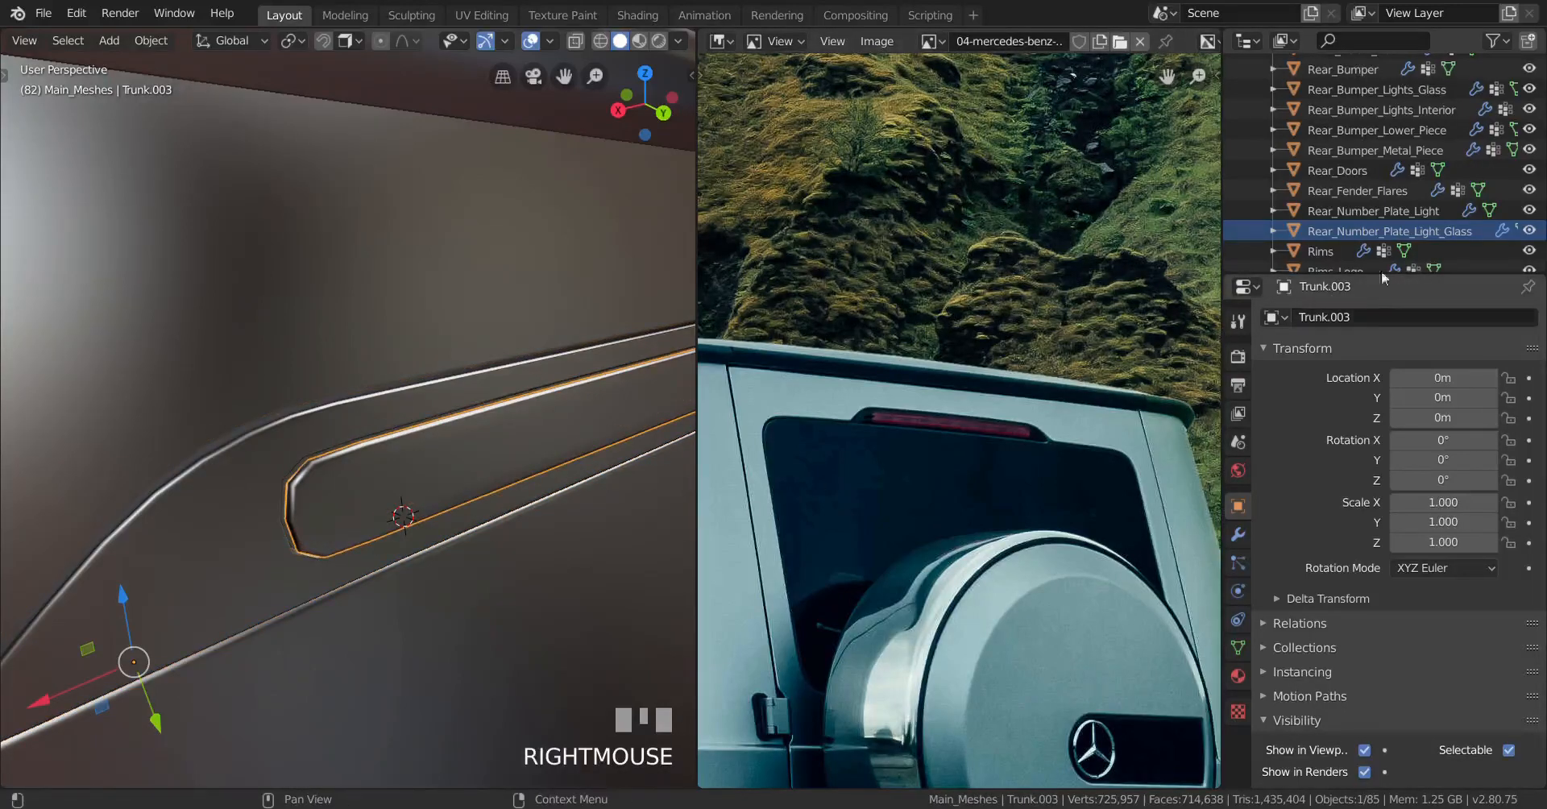
pyautogui.scroll(-4, 1377, 221)
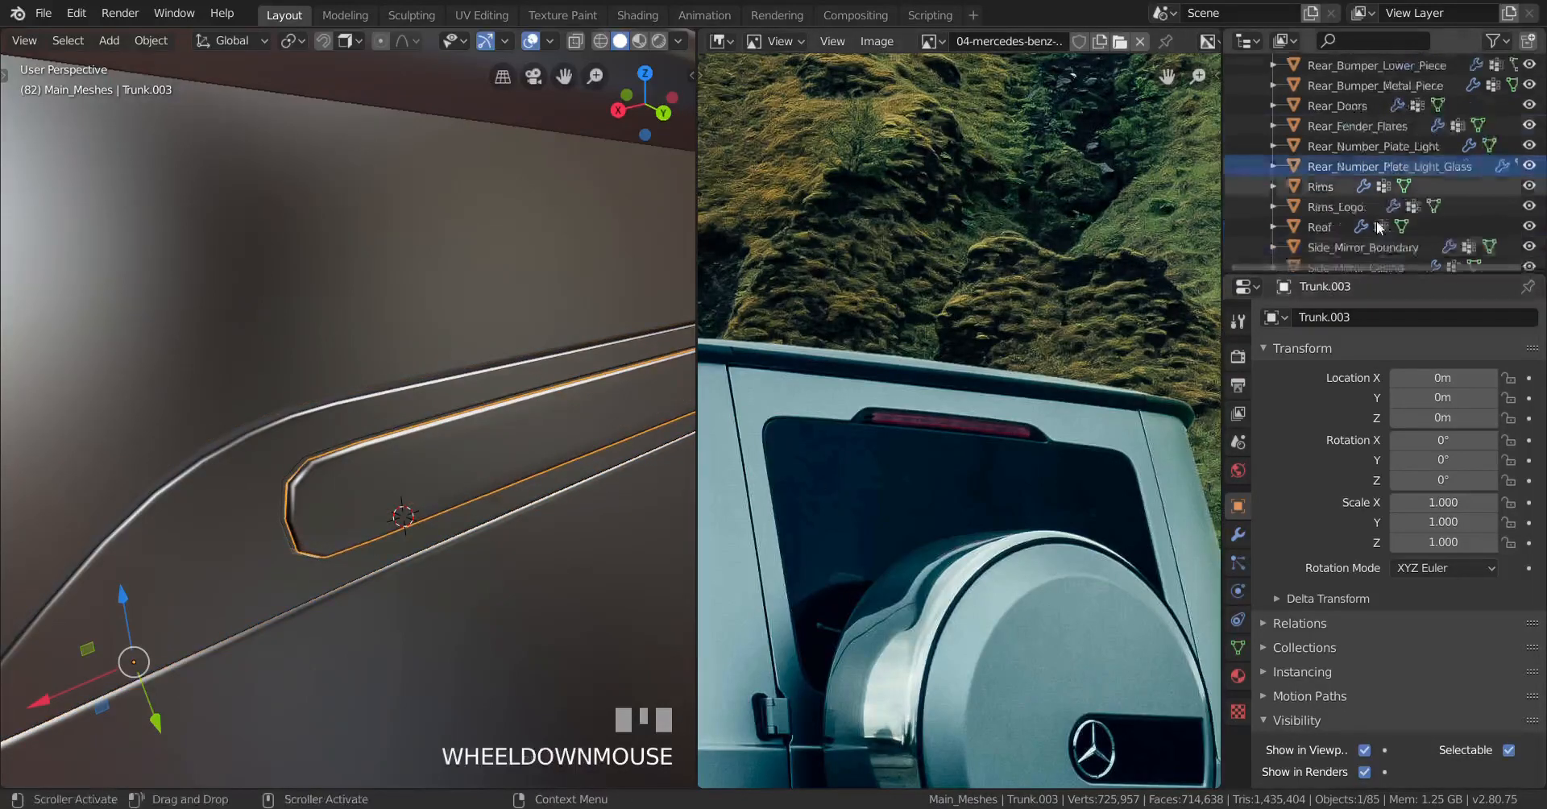
pyautogui.click(1375, 322)
pyautogui.hotkey('ctrl', 'v')
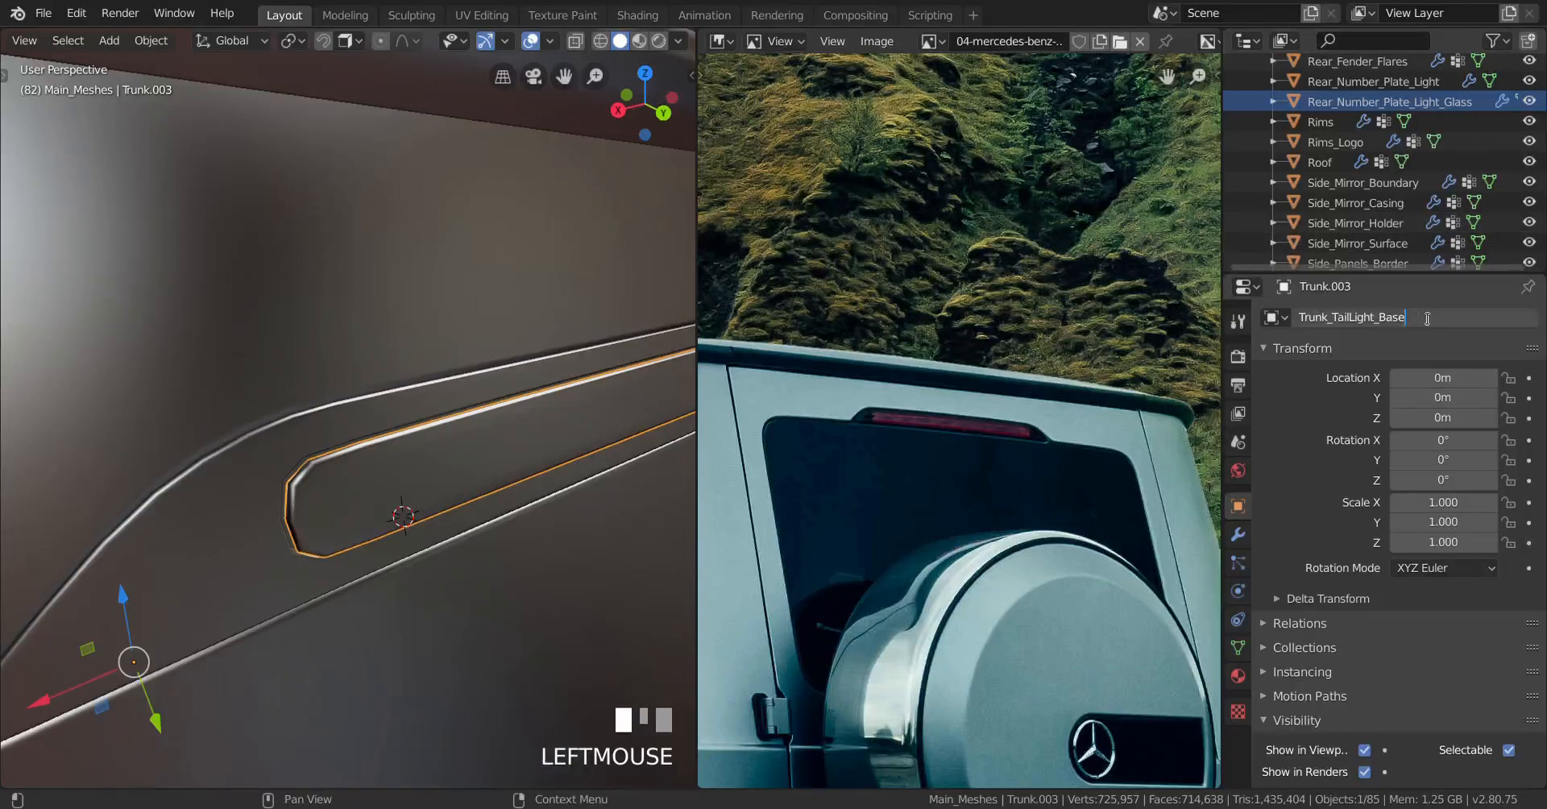
pyautogui.press('BackSpace')
pyautogui.press('BackSpace')
pyautogui.press('BackSpace')
pyautogui.press('BackSpace')
pyautogui.press('BackSpace')
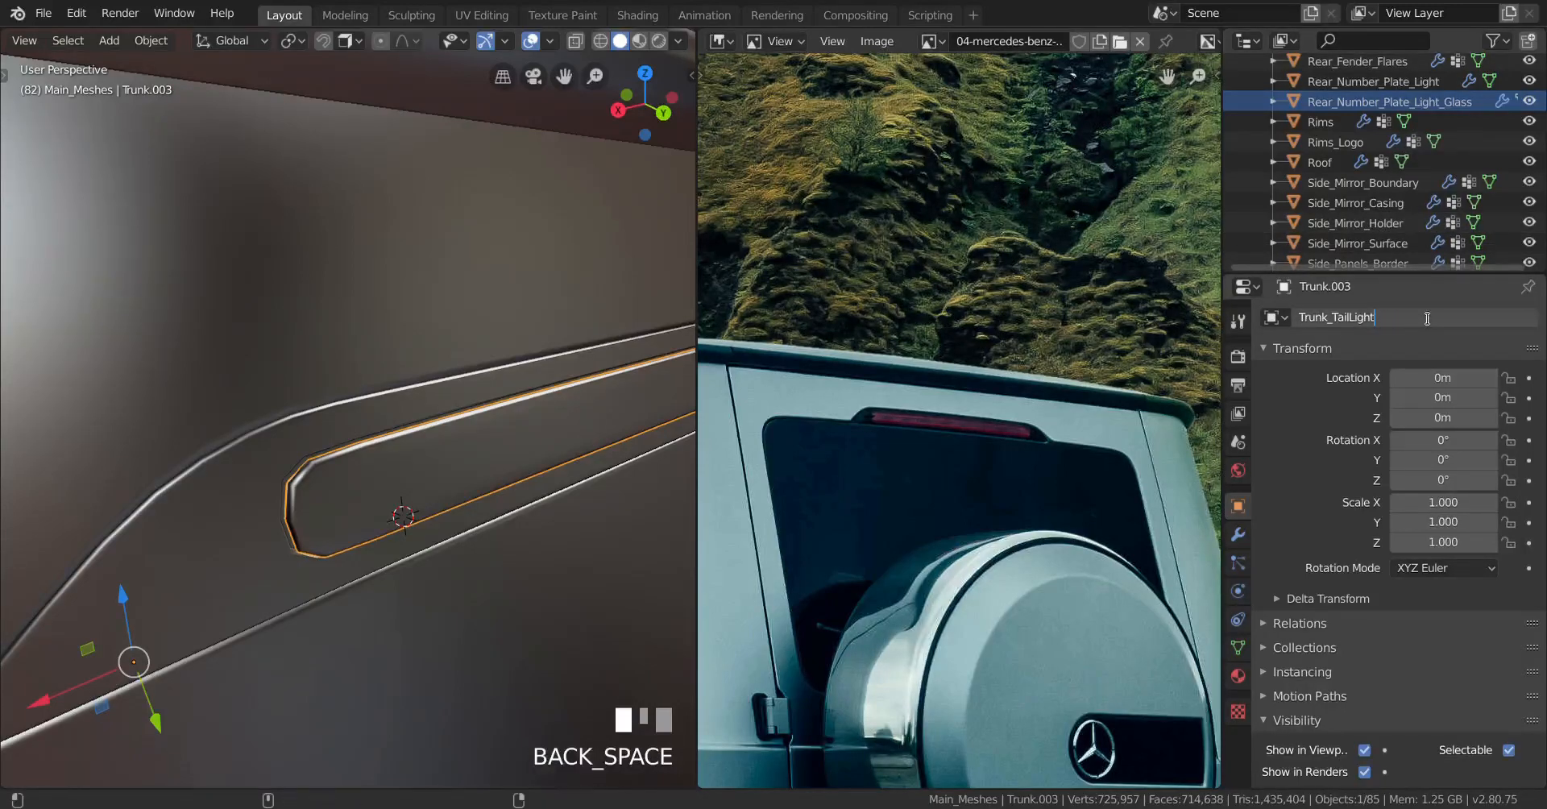
pyautogui.write('Glass')
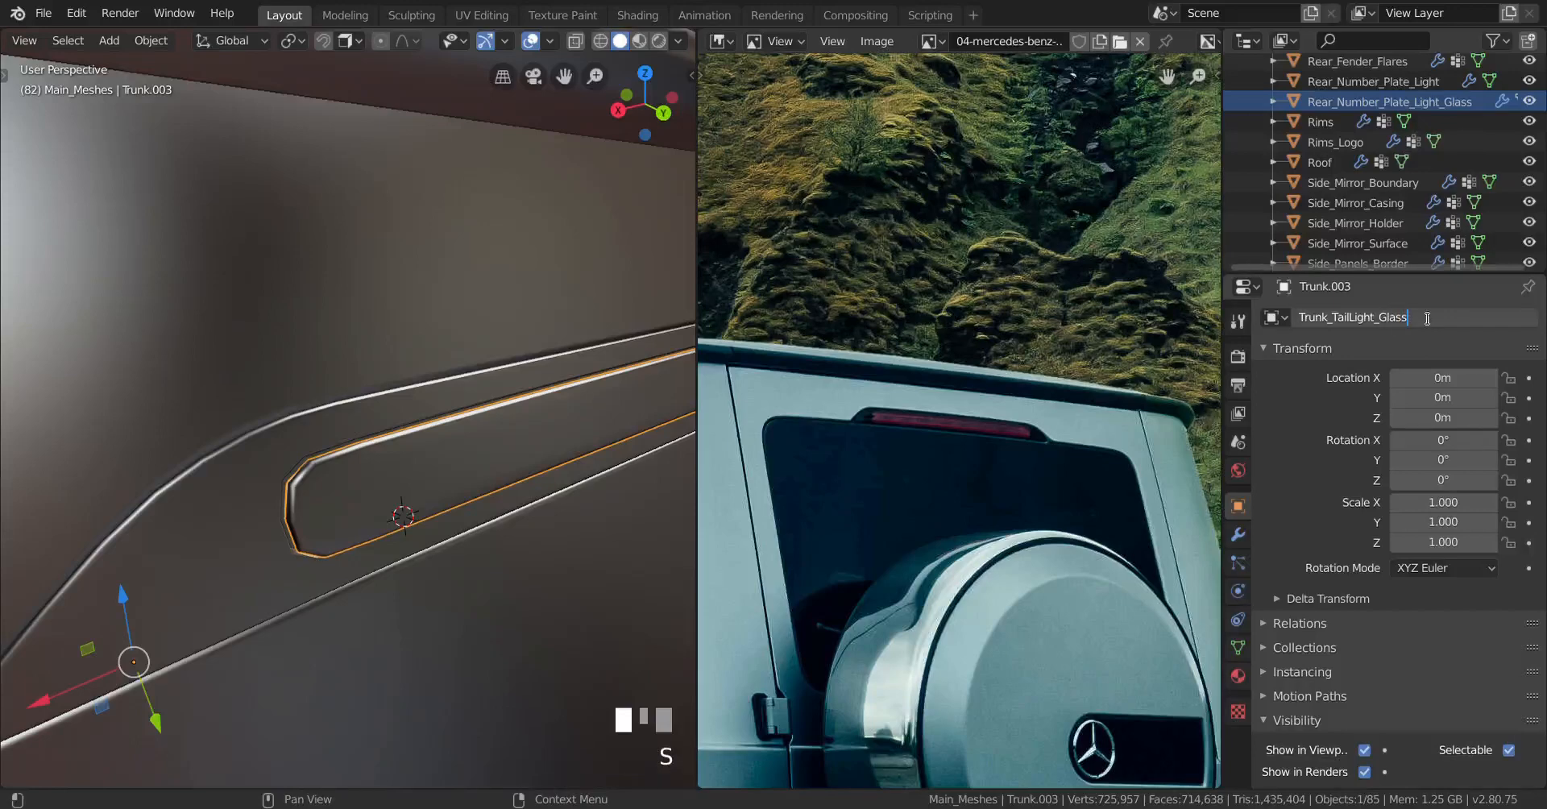
pyautogui.press('Return')
# Step: Hide the brake light glass and rename the piece behind it as Trunk_TailLight_Interior
pyautogui.rightClick(493, 434)
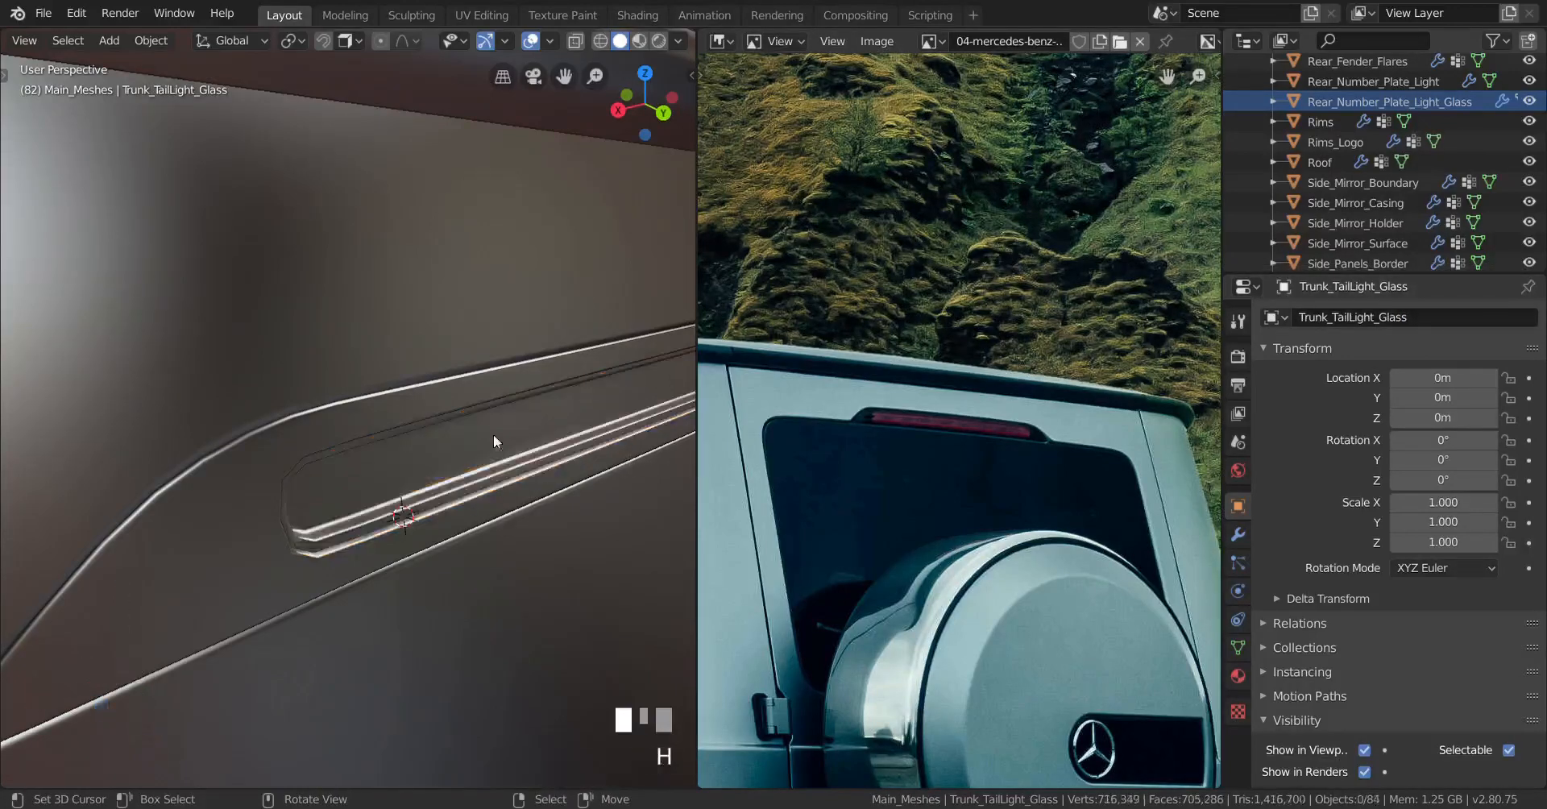
pyautogui.click(1395, 325)
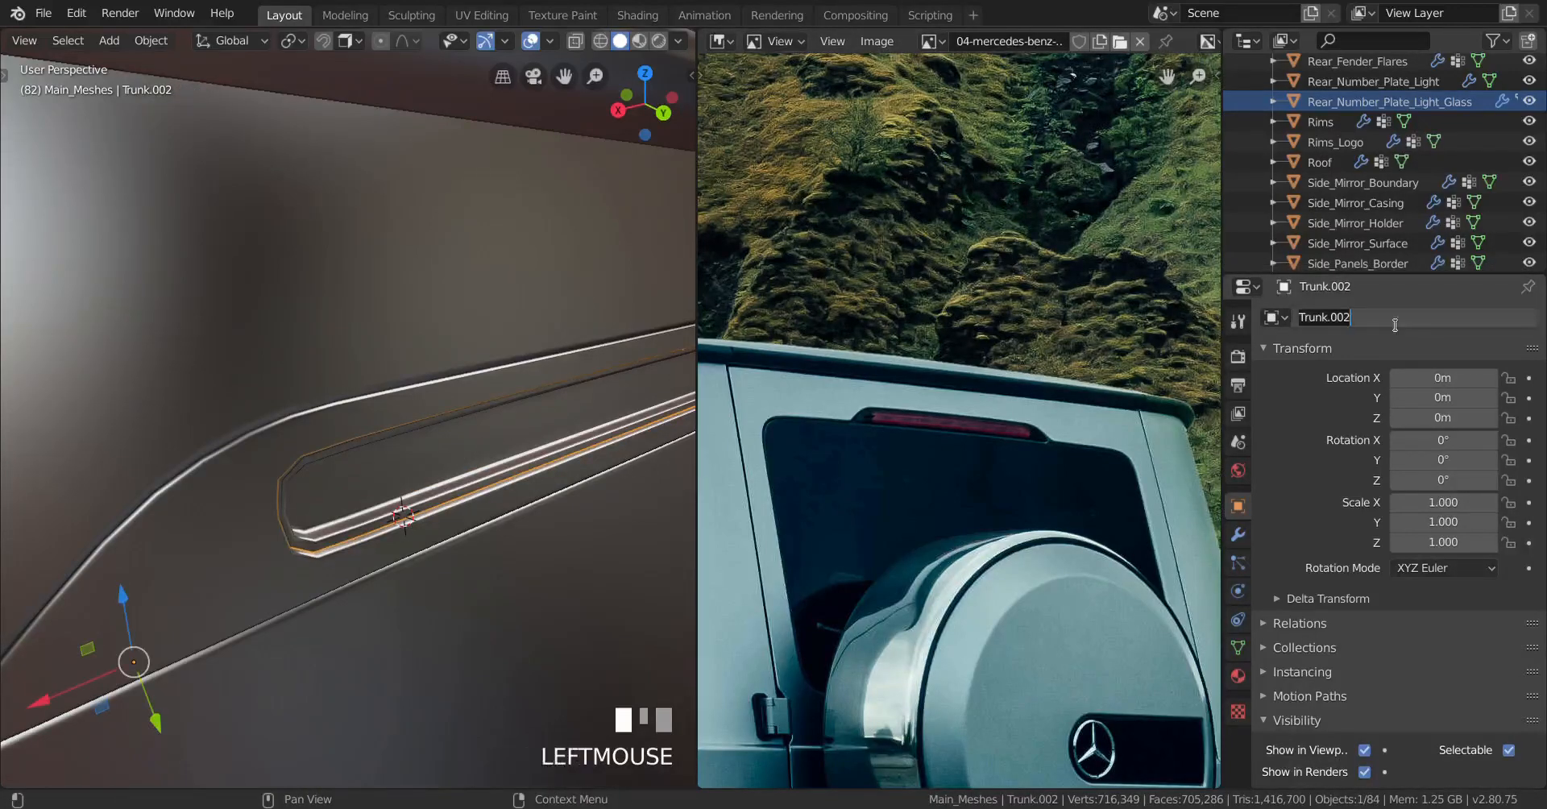
pyautogui.write('Trunk_TailLight_Base')
pyautogui.press('BackSpace')
pyautogui.press('BackSpace')
pyautogui.press('BackSpace')
pyautogui.press('BackSpace')
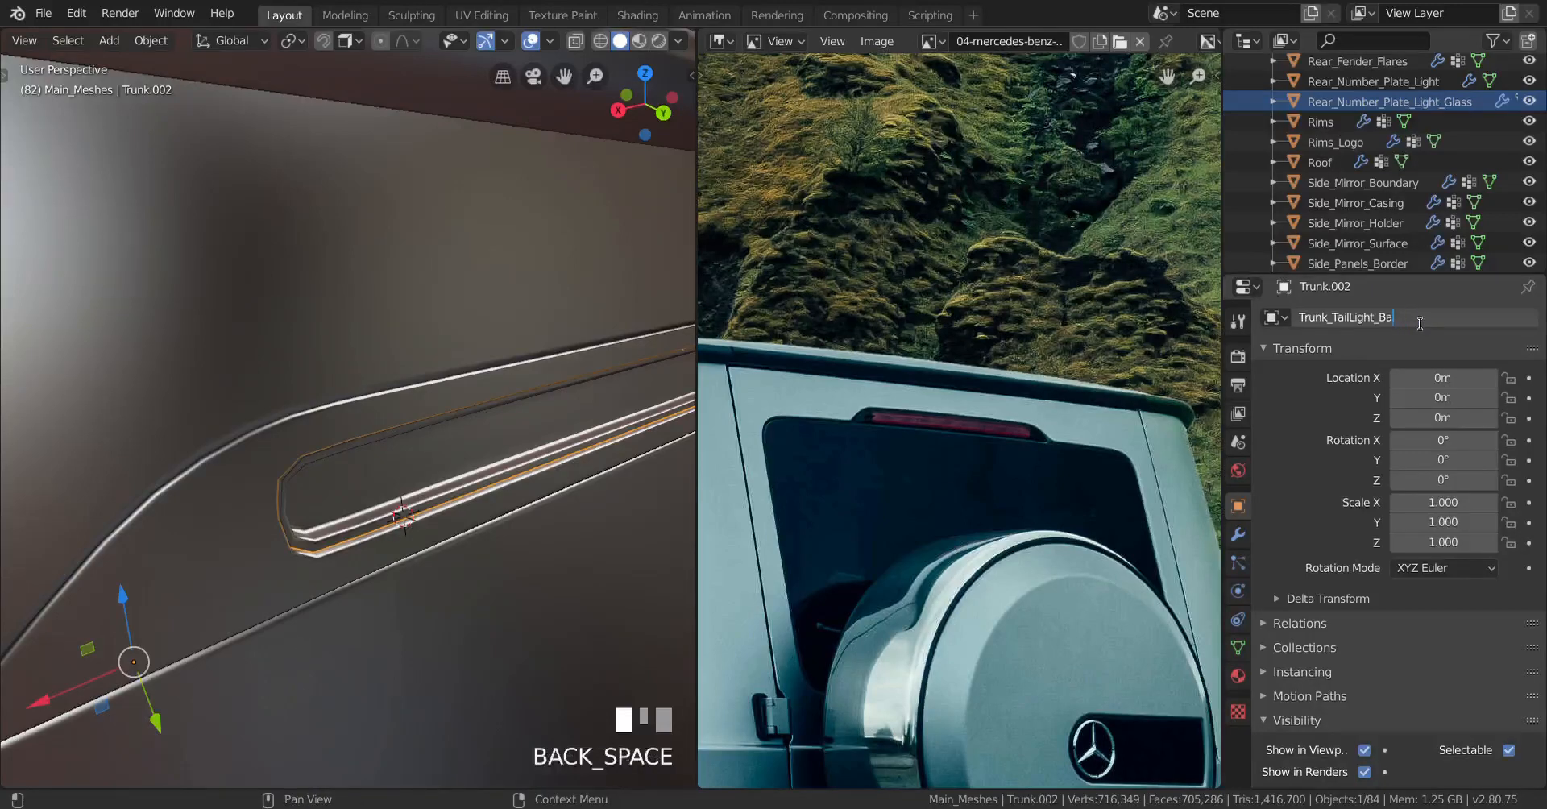
pyautogui.write('Interior')
pyautogui.press('Return')
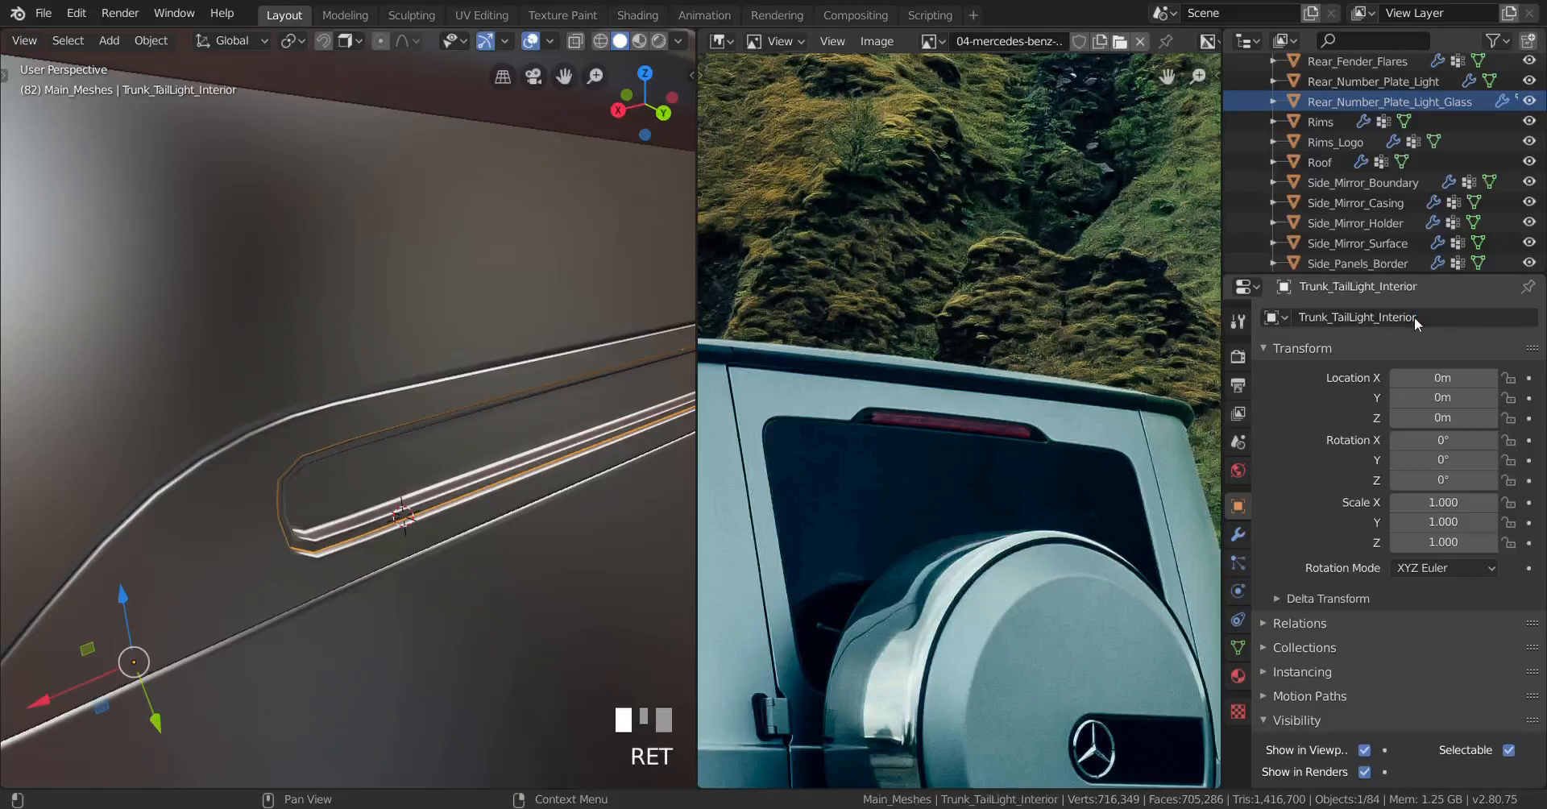
# Step: Hide the brake light's interior and base pieces to check them, unhide all objects and clear the selection
pyautogui.press('h')
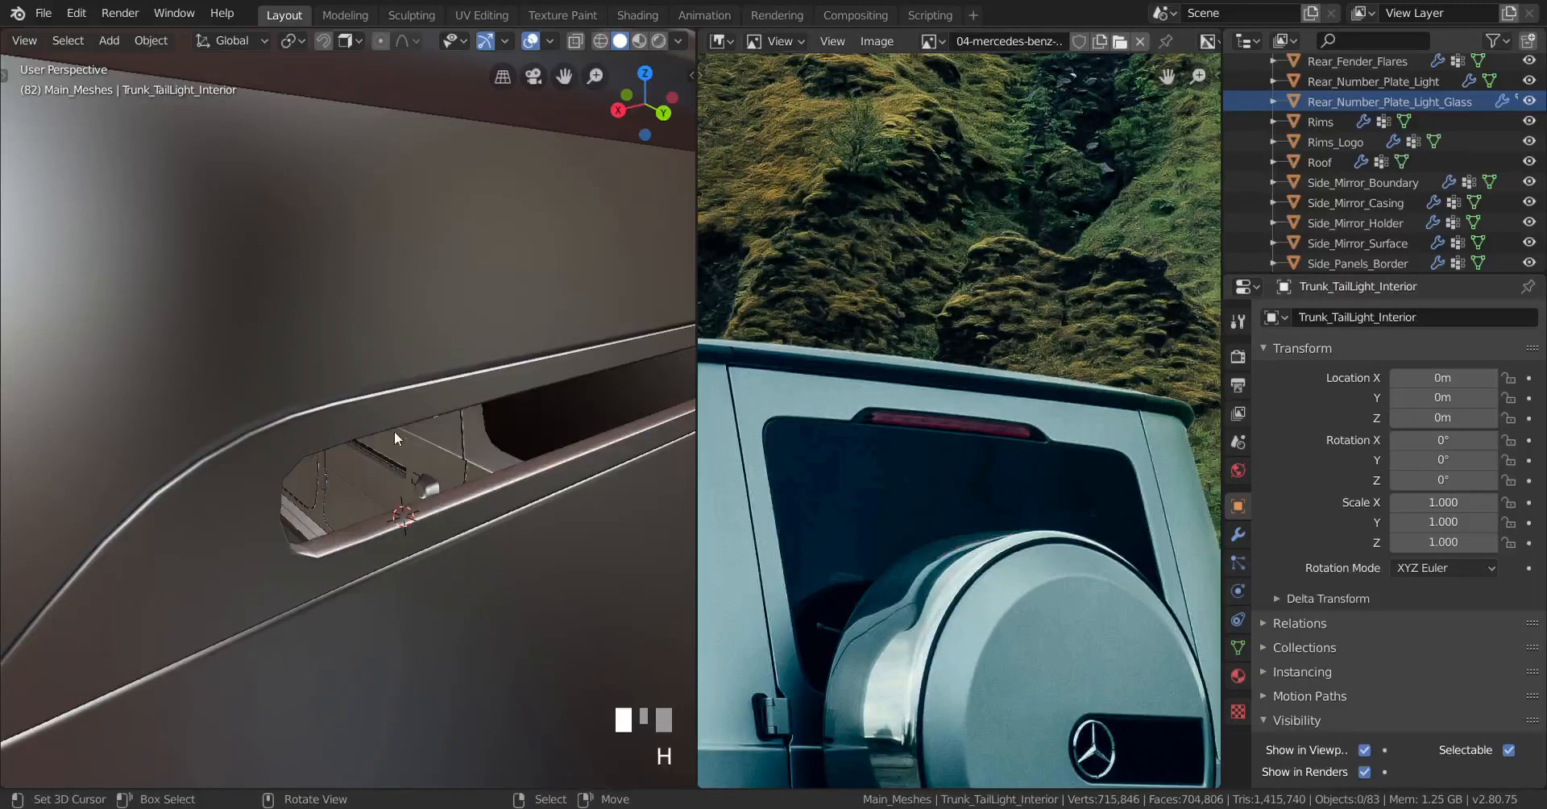
pyautogui.rightClick(394, 432)
pyautogui.press('h')
pyautogui.hotkey('alt', 'h')
pyautogui.scroll(-2, 478, 490)
pyautogui.scroll(-4, 478, 484)
pyautogui.press('a')
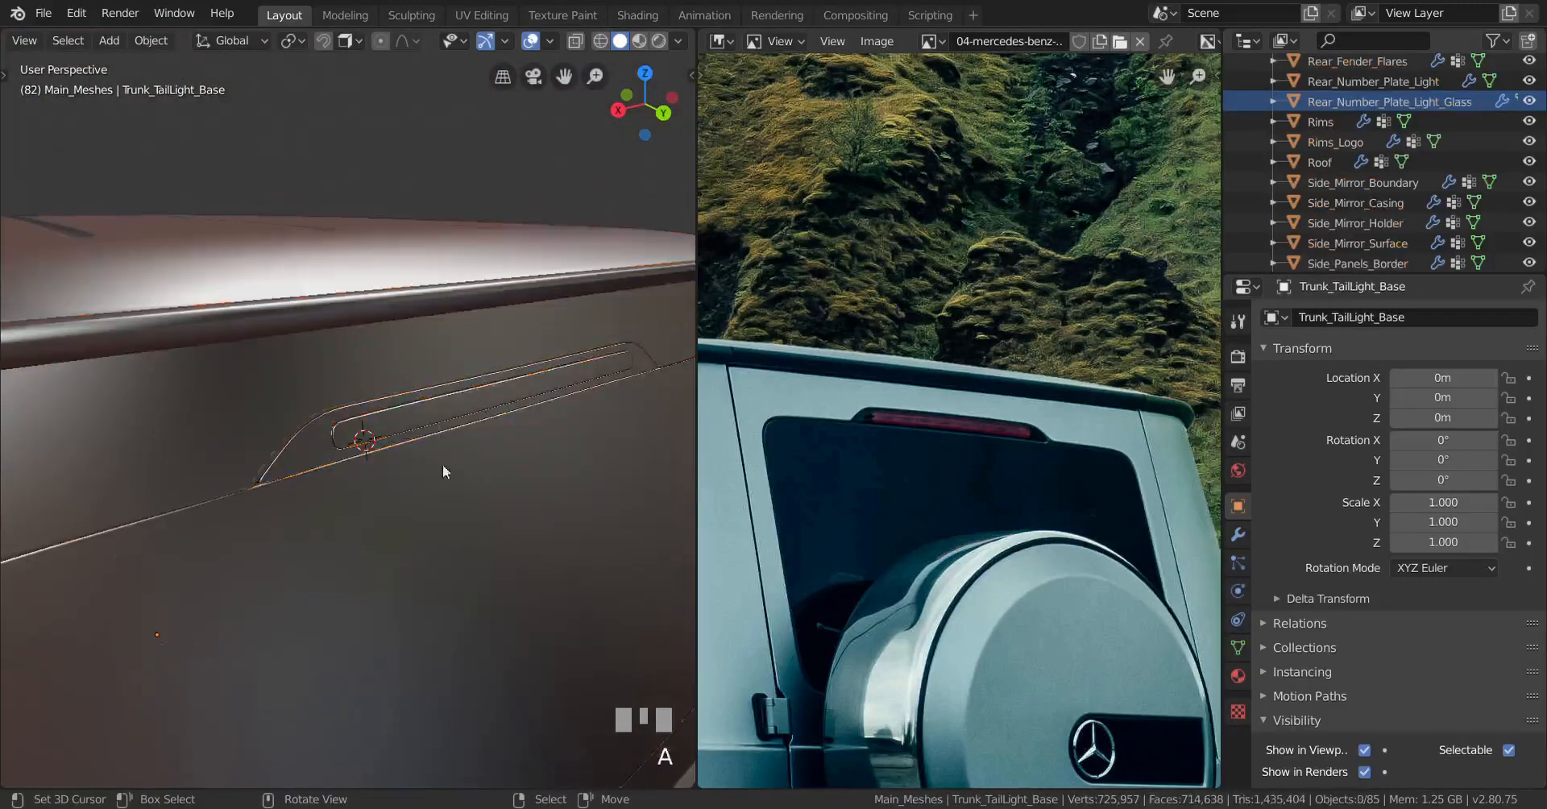
pyautogui.scroll(1, 353, 468)
pyautogui.moveTo(442, 466); pyautogui.dragTo(579, 353, button='middle')
pyautogui.scroll(-6, 353, 467)
pyautogui.scroll(-1, 389, 399)
pyautogui.moveTo(452, 369); pyautogui.dragTo(410, 387, button='middle')
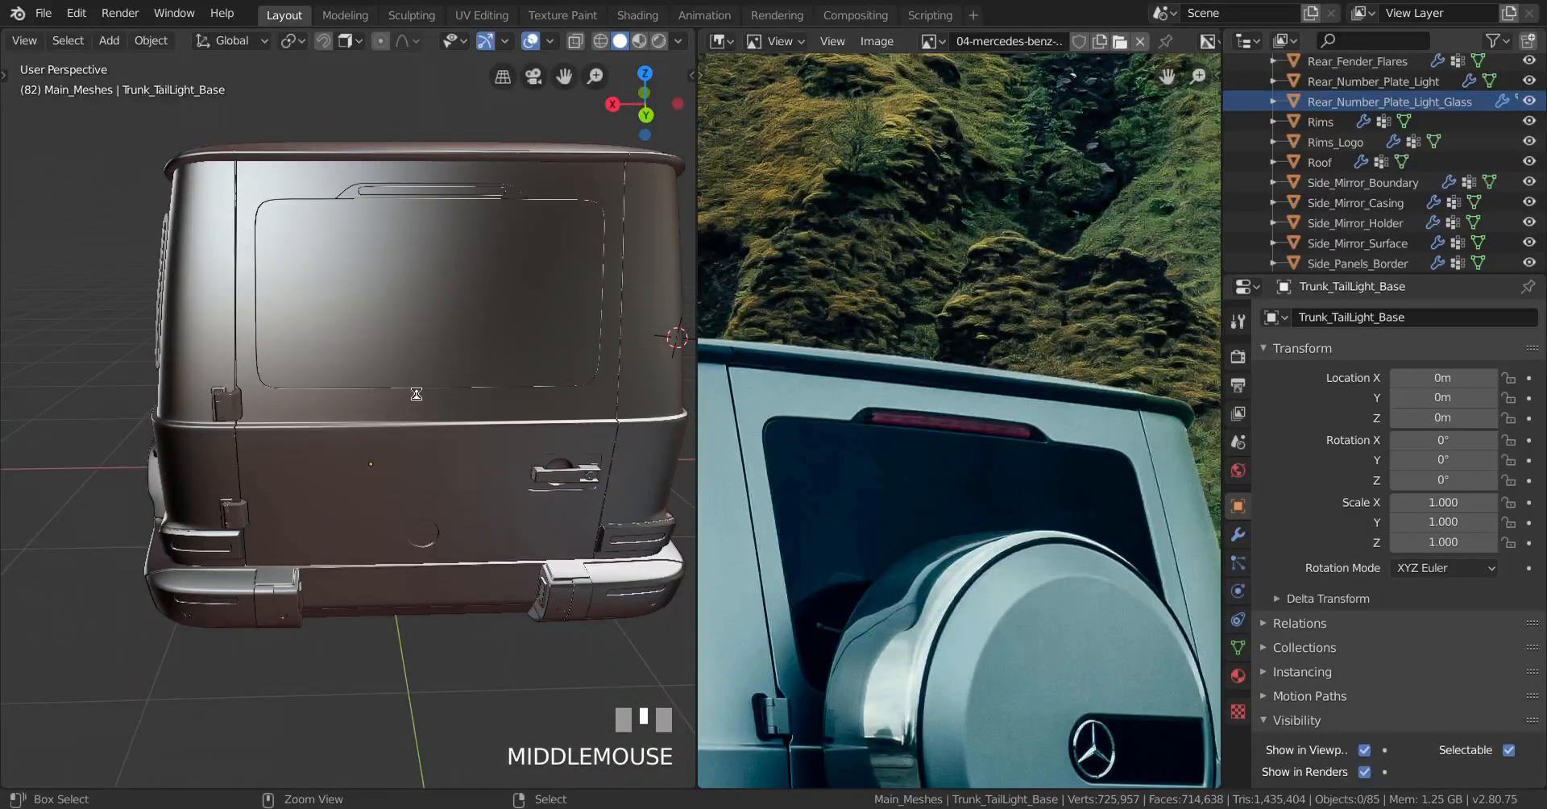